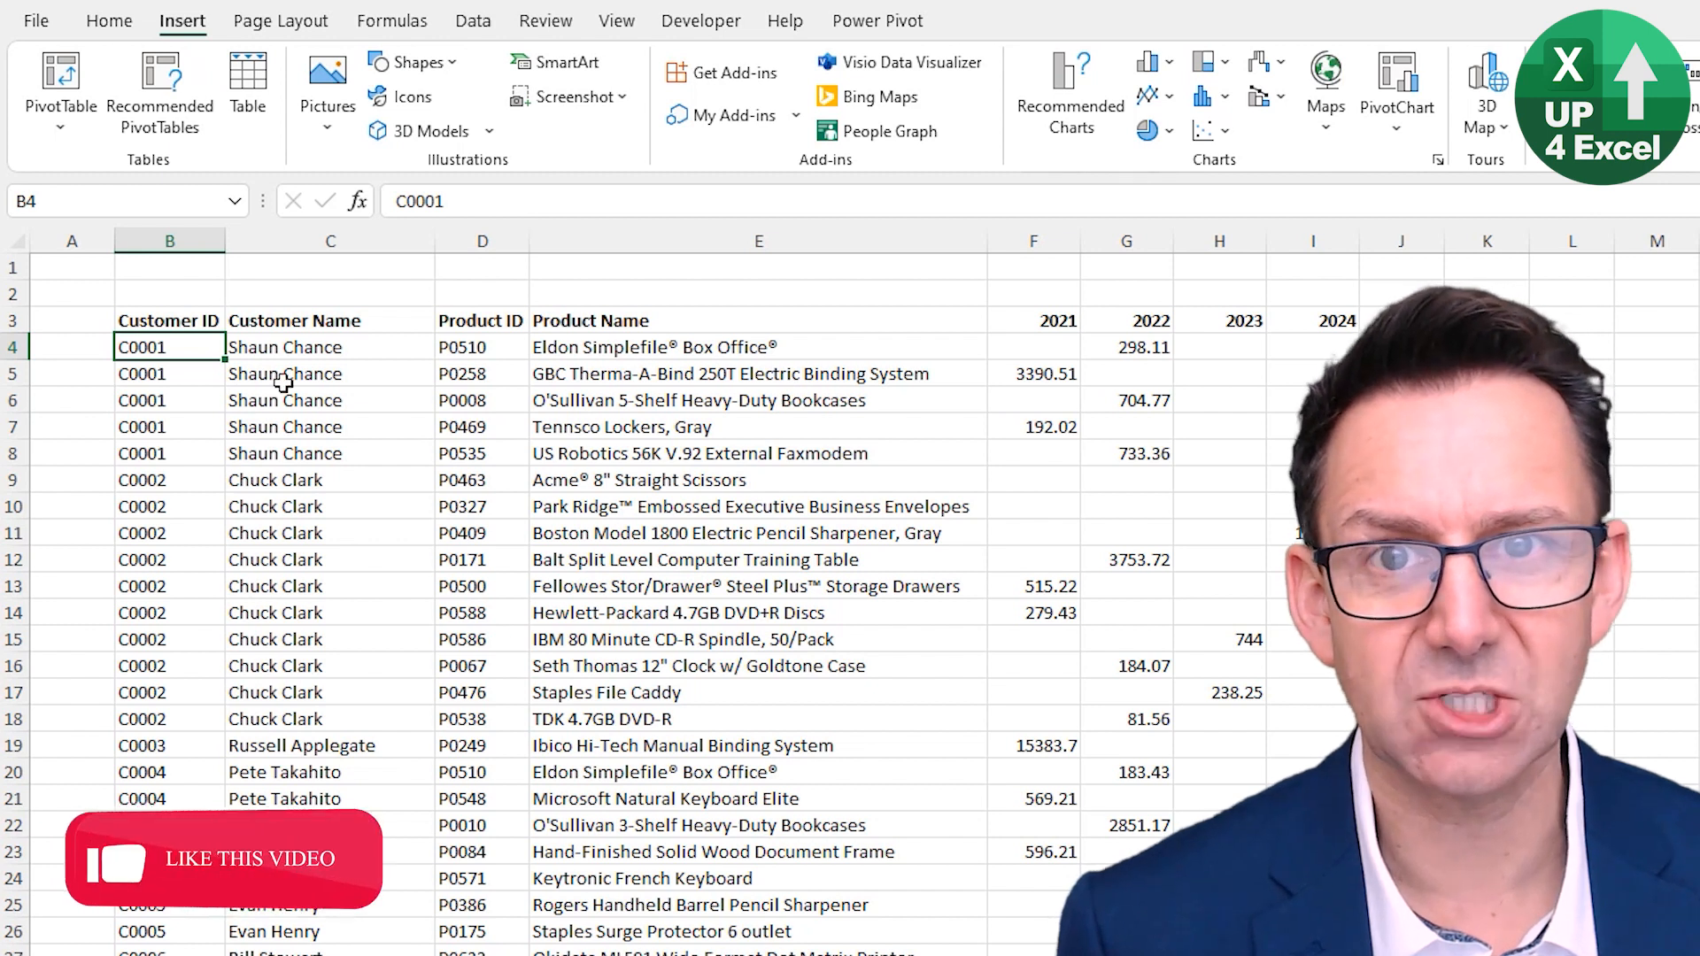
- Convert the order data range $B$3:$I$4078 into a table, keeping the option that the table has headers
click(248, 84)
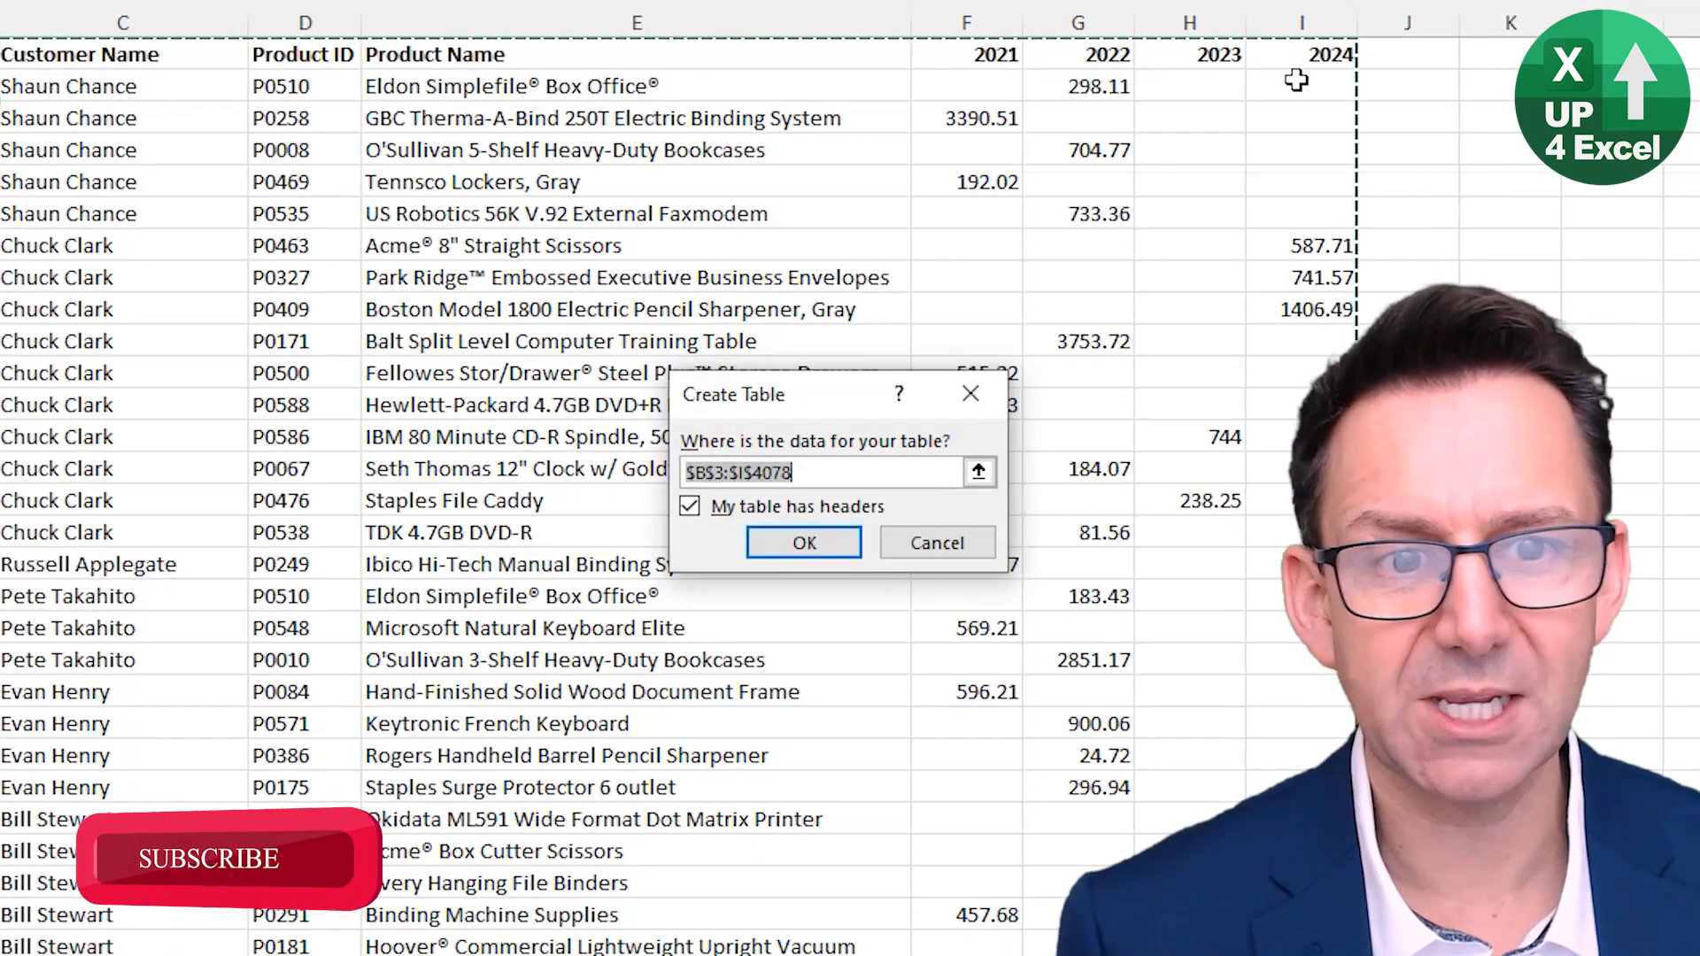
click(745, 517)
click(753, 513)
click(787, 544)
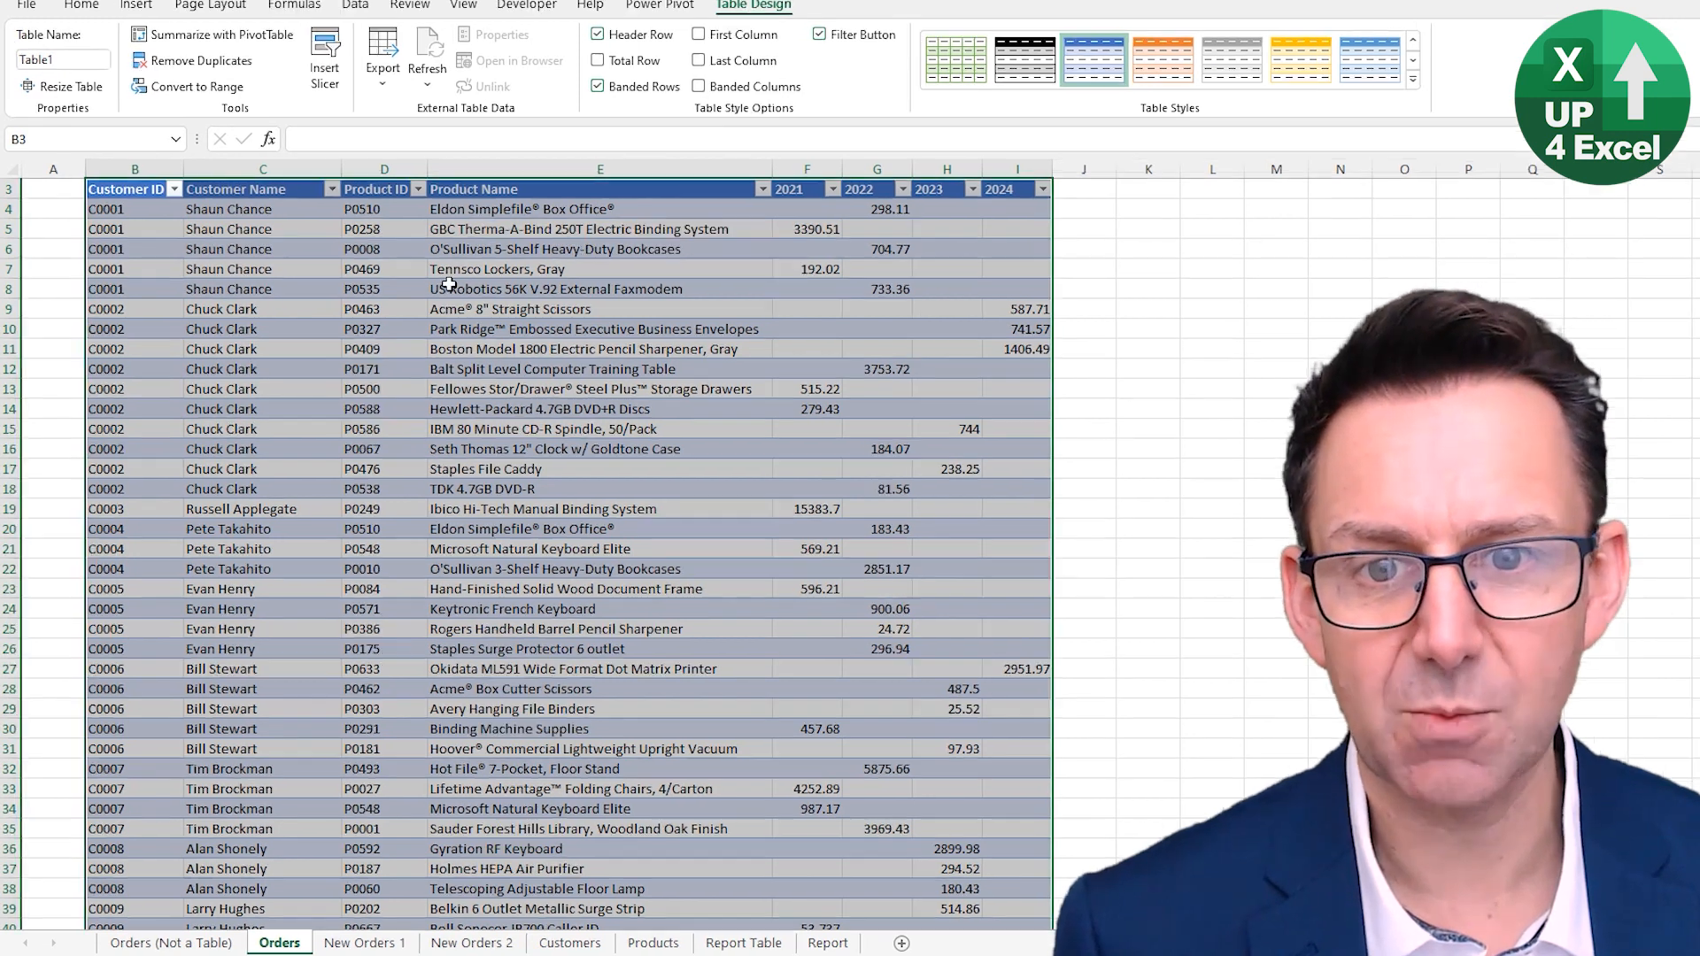
- Browse the table's context menu options for inserting and selecting table columns and rows
right_click(448, 283)
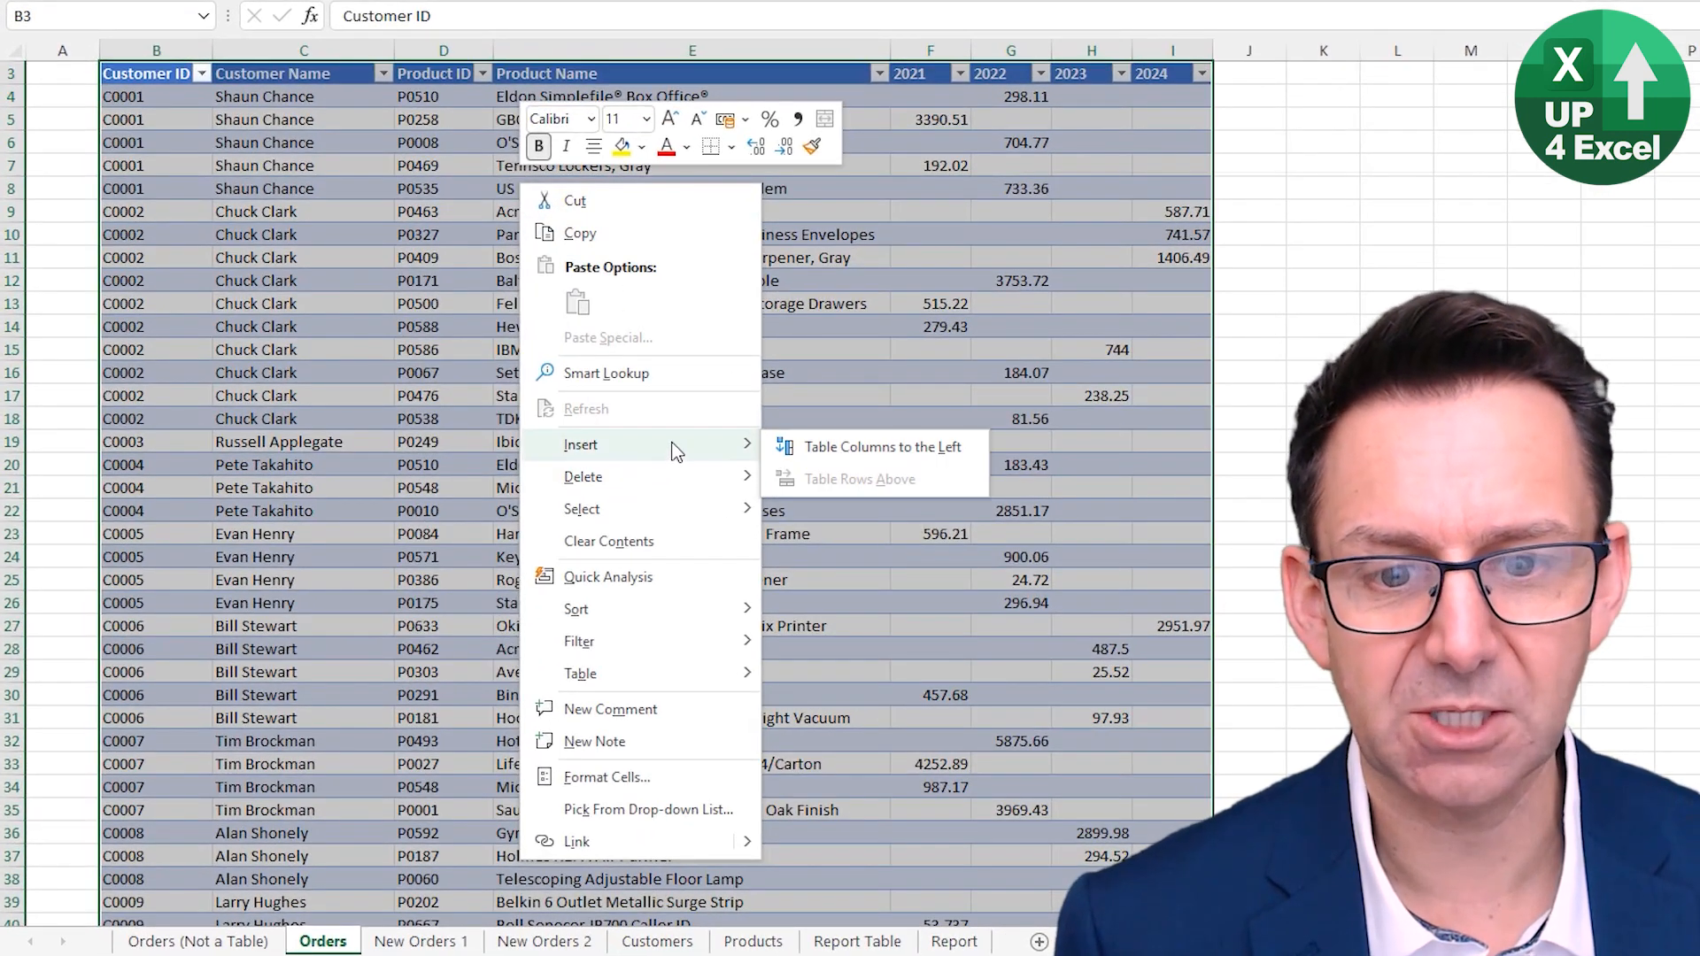
mouse_move(666, 506)
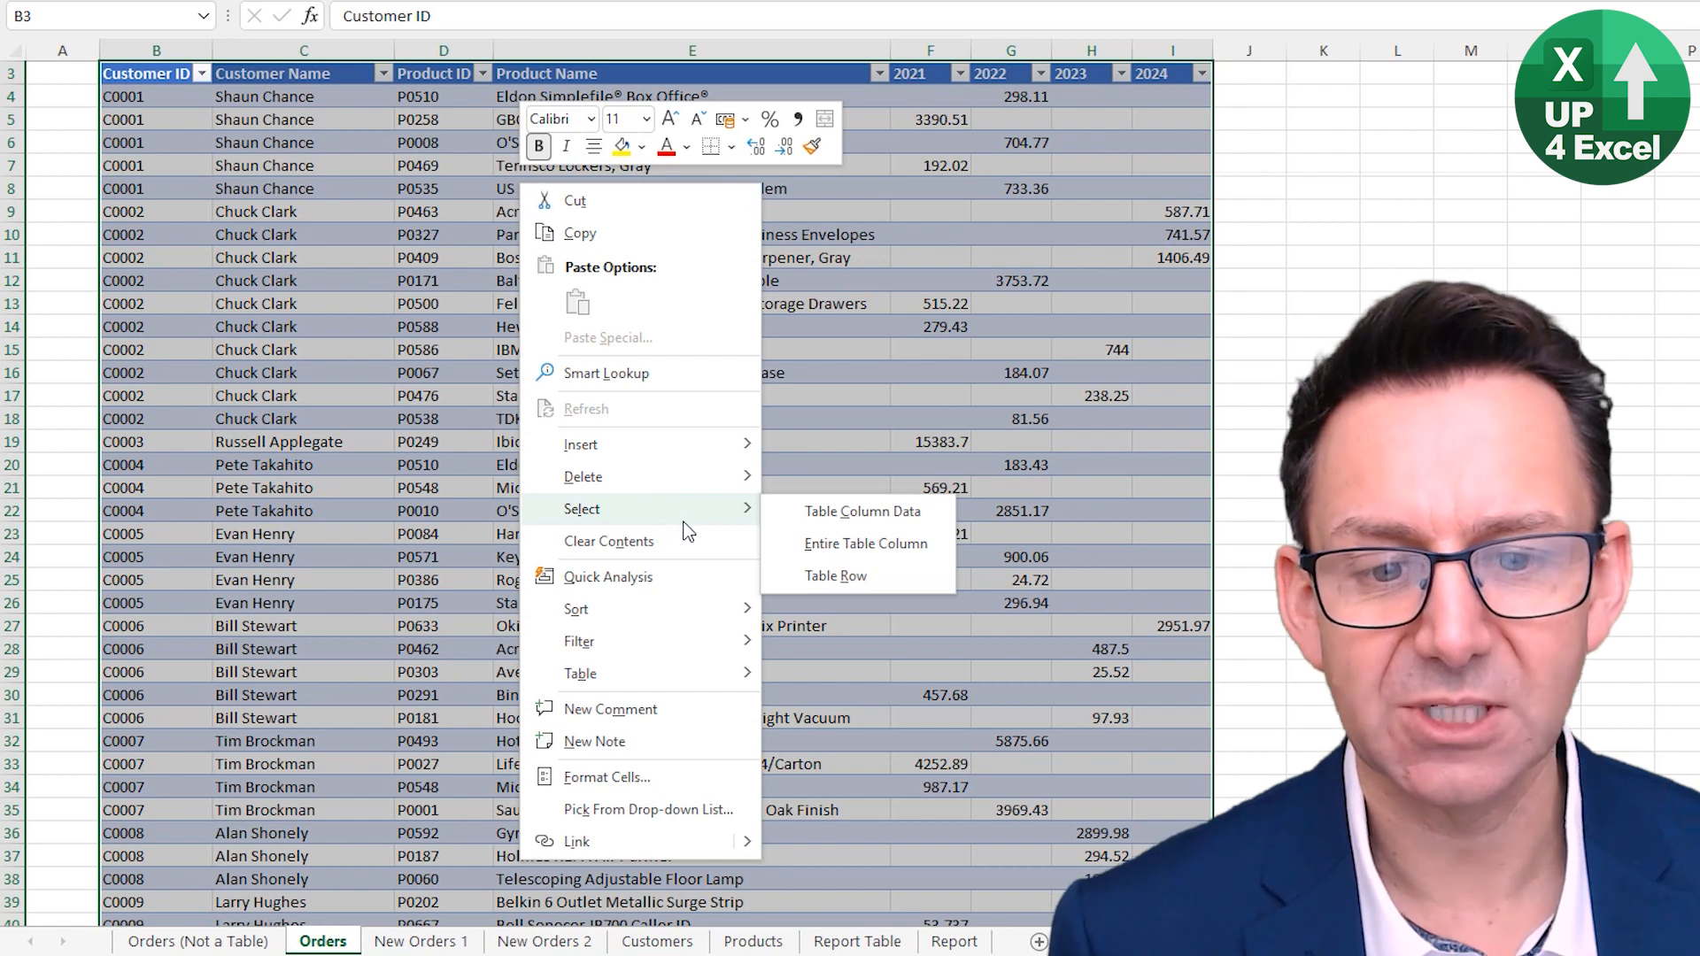
scroll(785, 341, up, 1)
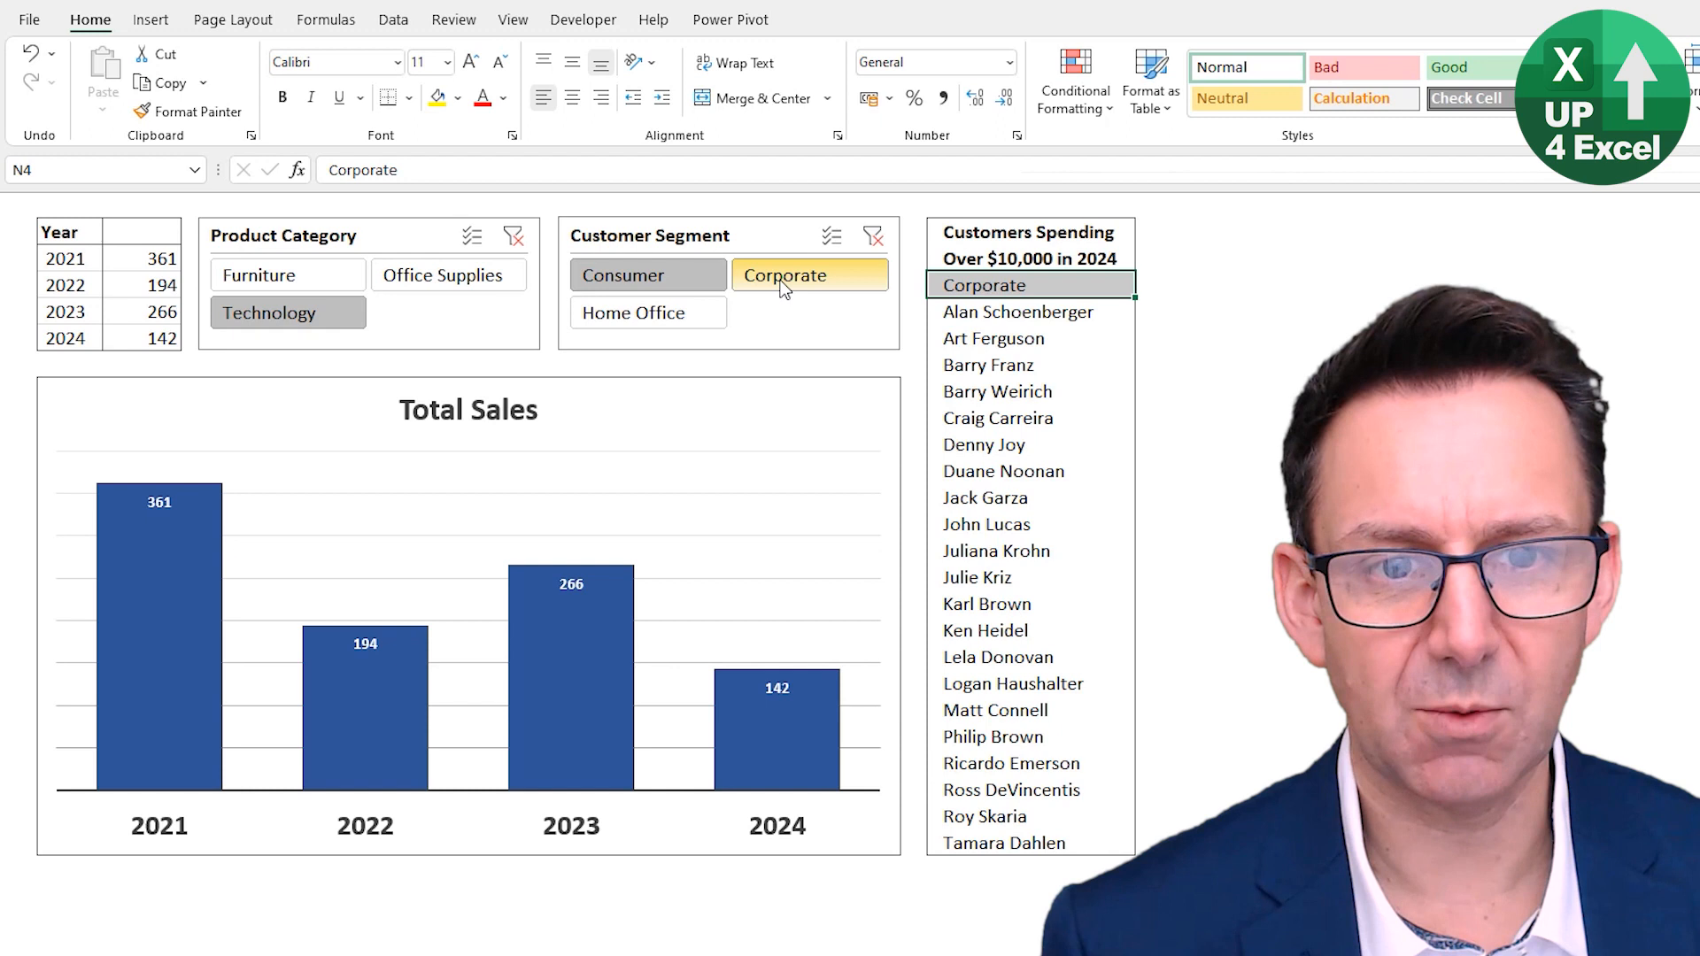
- Filter the report slicers to the Office Supplies category and the Home Office customer segment
click(782, 284)
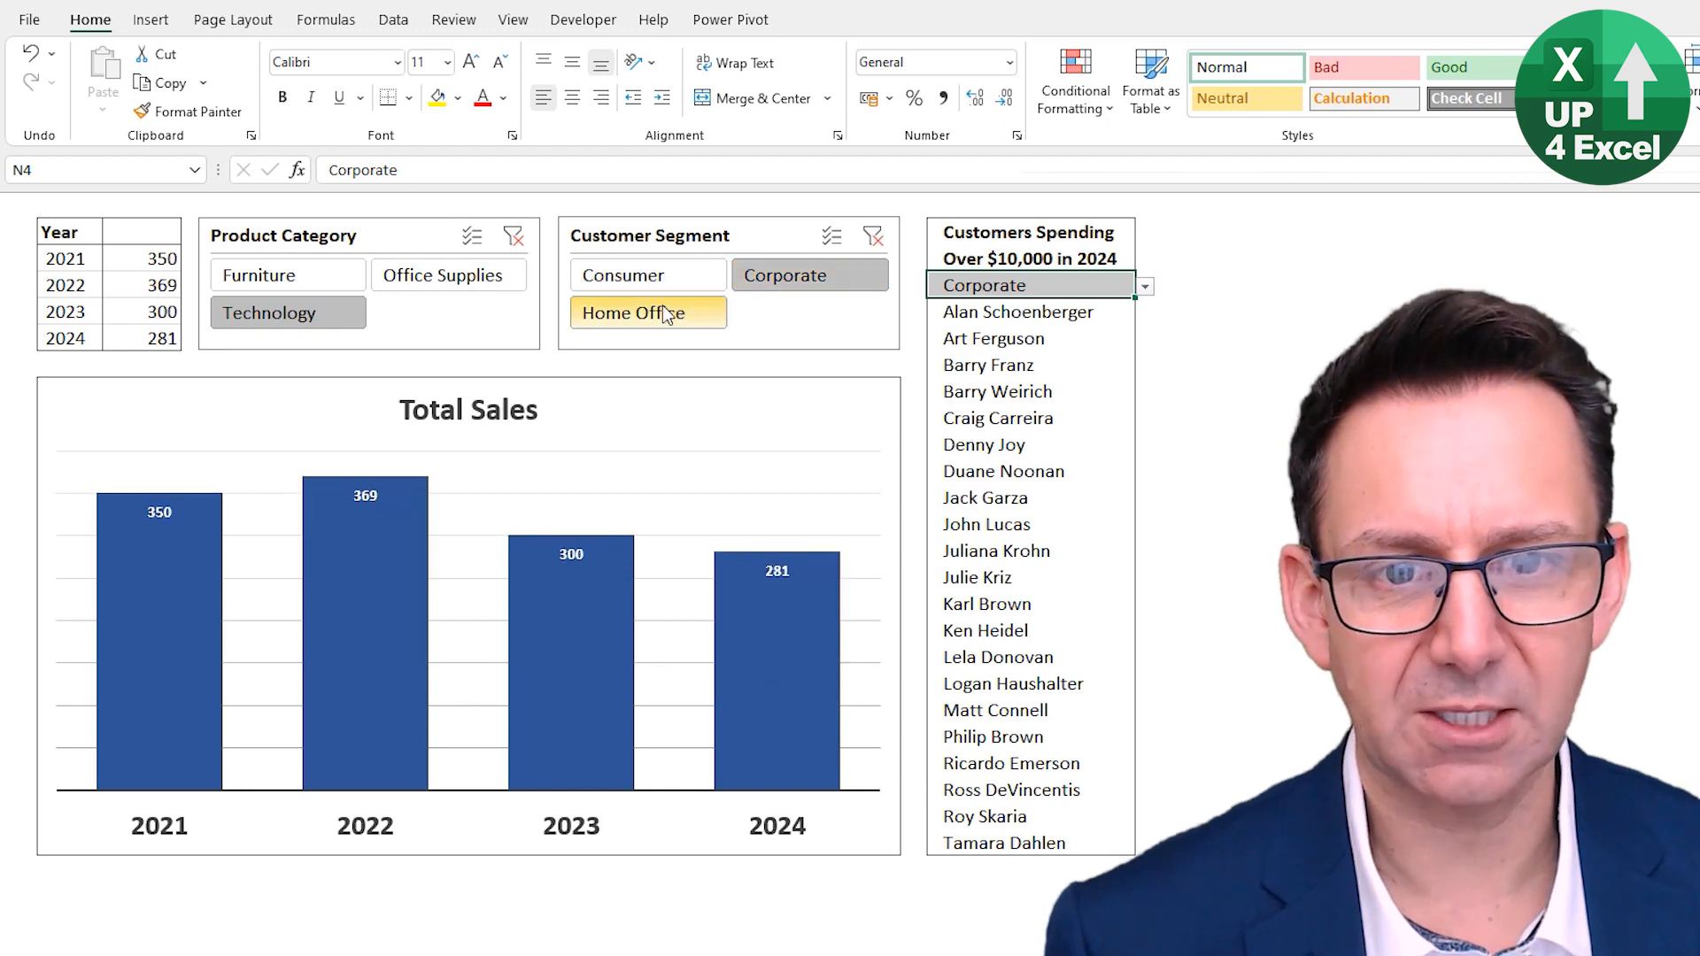
click(619, 310)
click(436, 278)
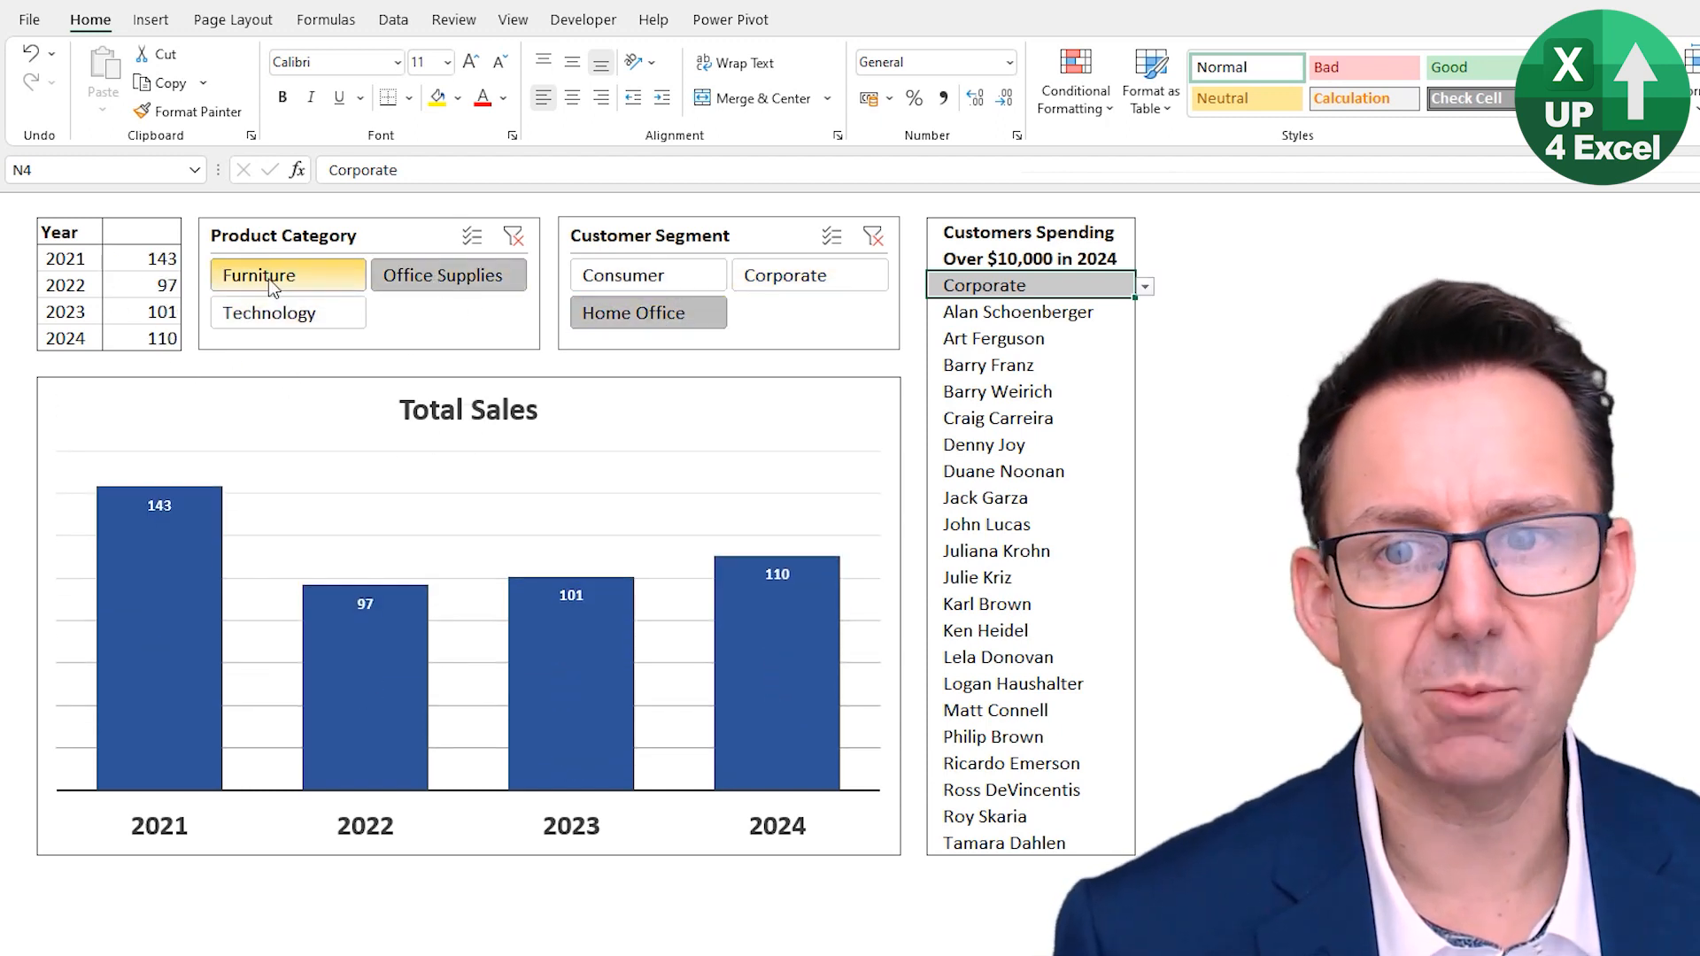
- Switch the customer list's segment drop-down in N4 to Home Office and then to Consumer
click(1144, 287)
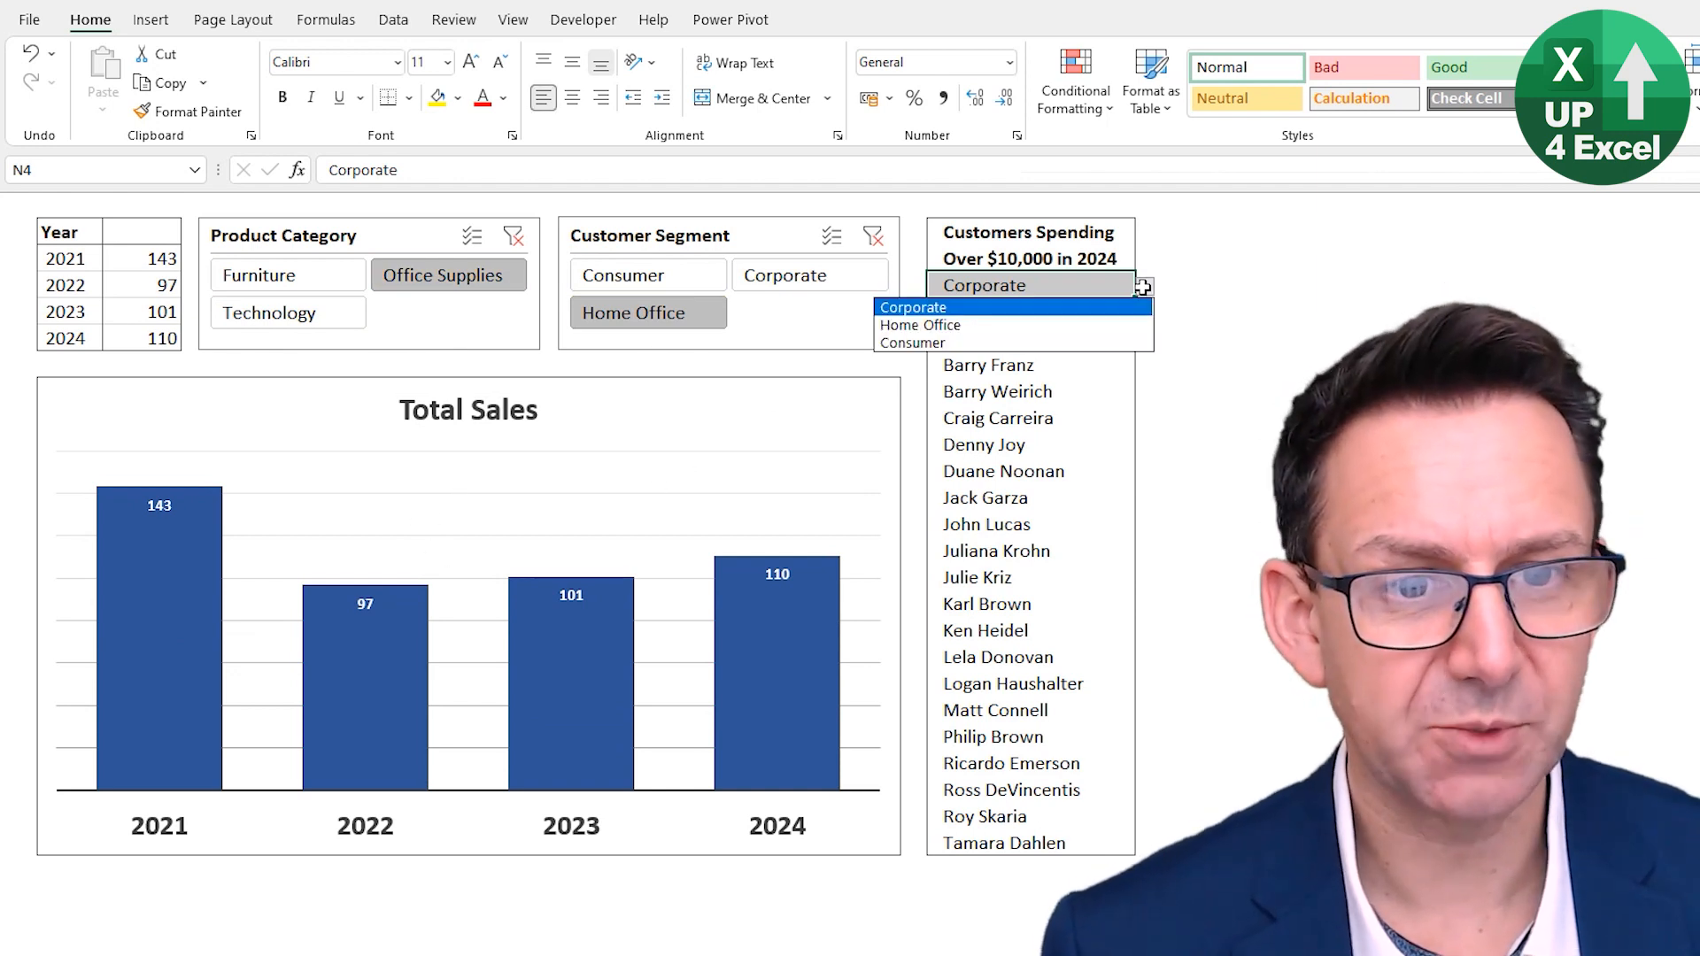
click(1079, 323)
click(1145, 287)
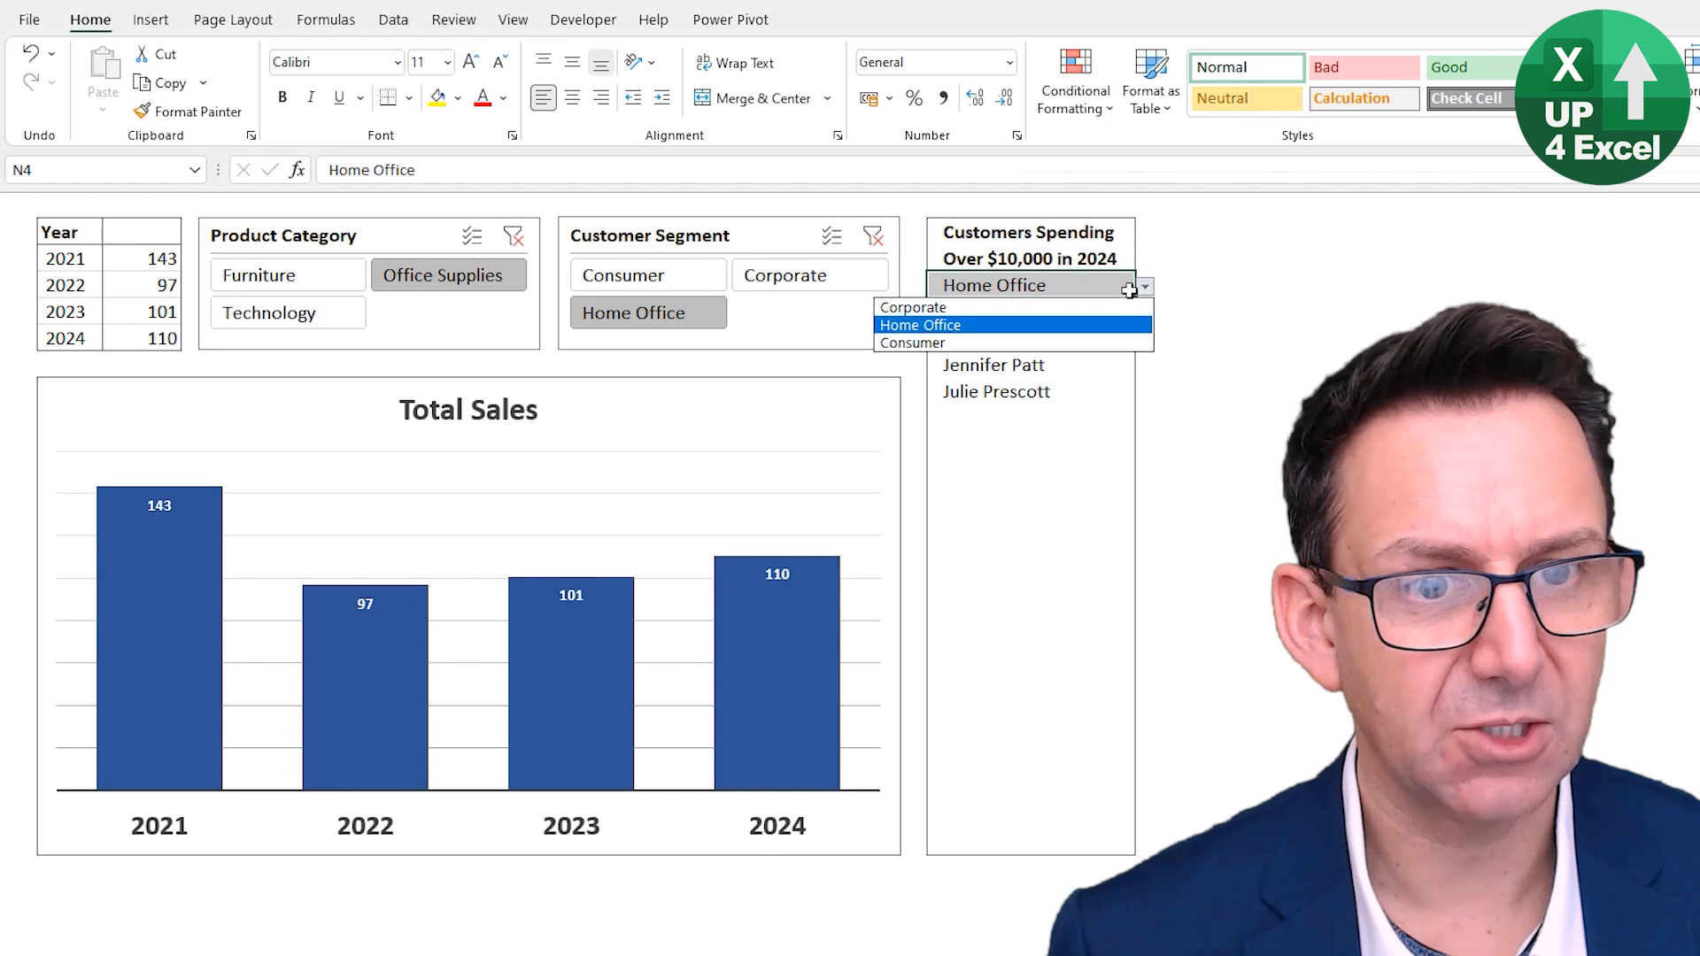
click(1050, 340)
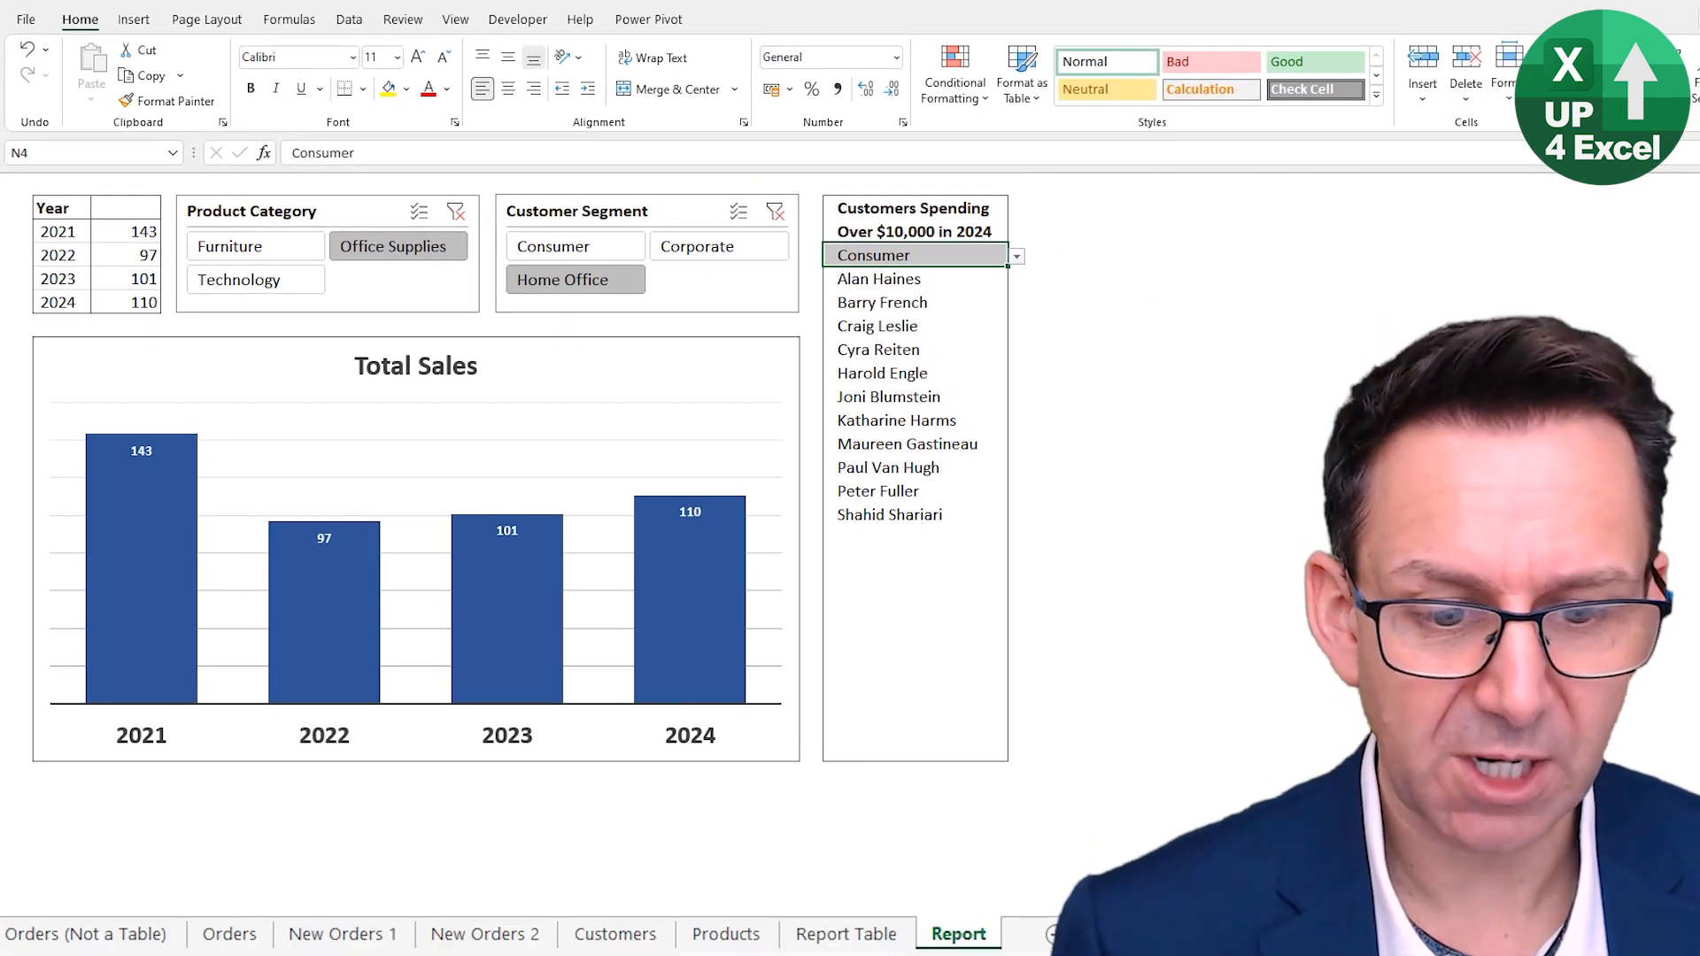
- On the Report Table sheet, select and copy the Small Business order rows lying below the table
click(845, 932)
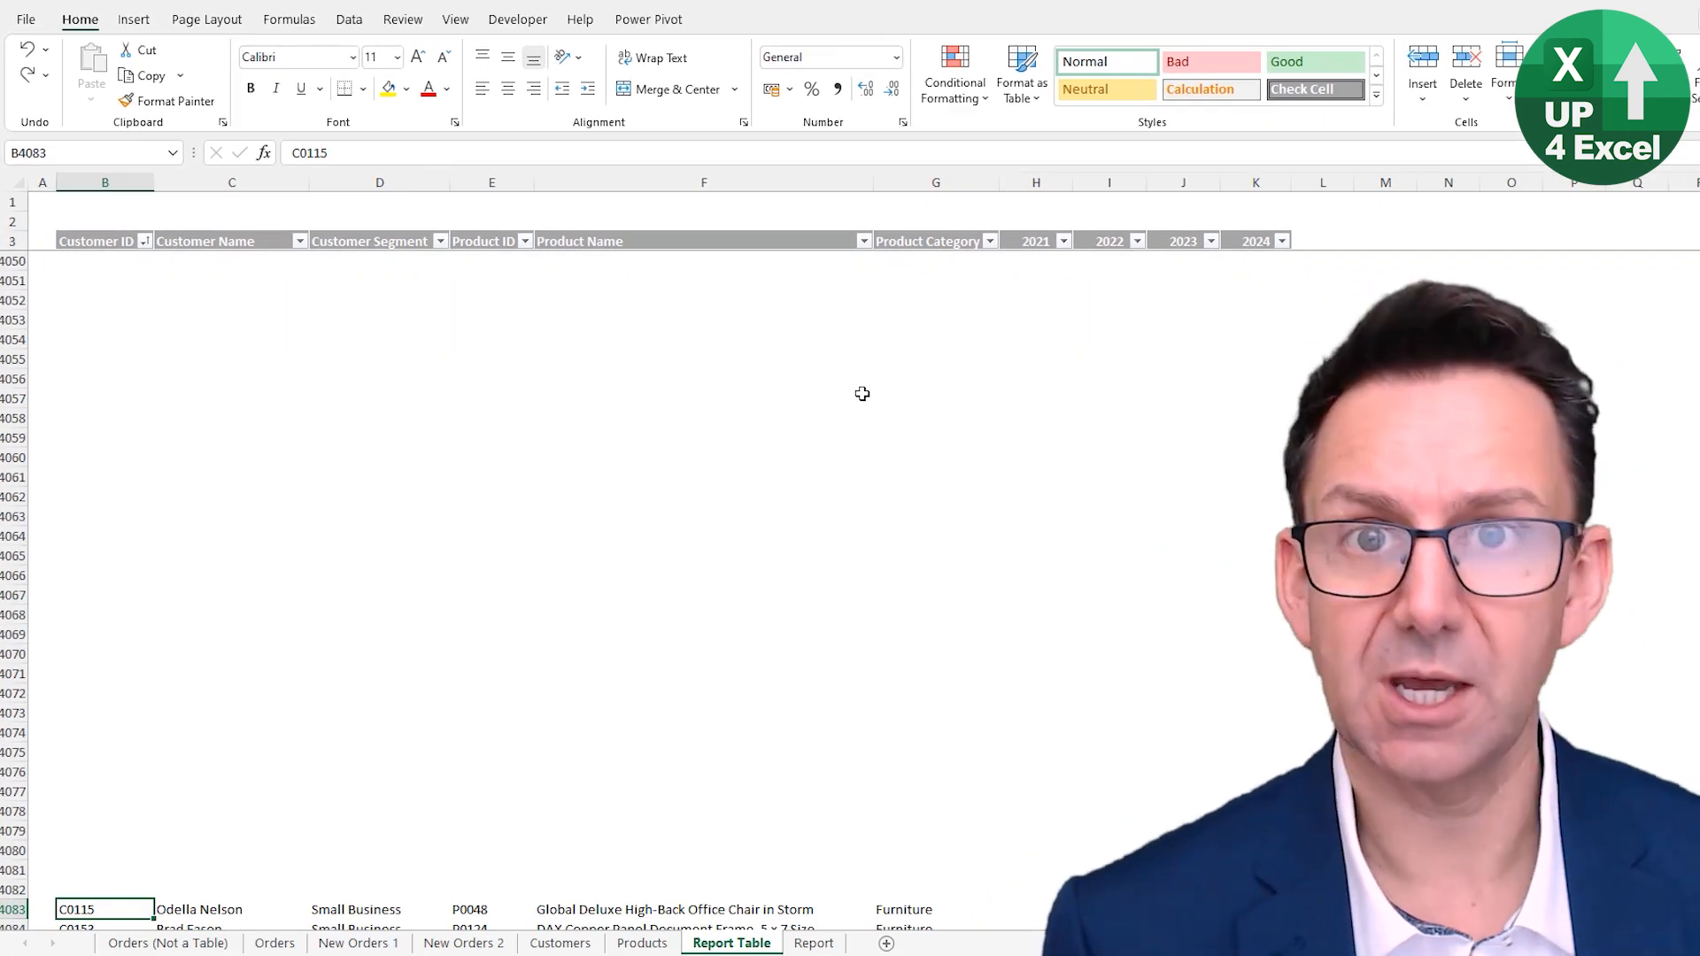
key(Page_Down)
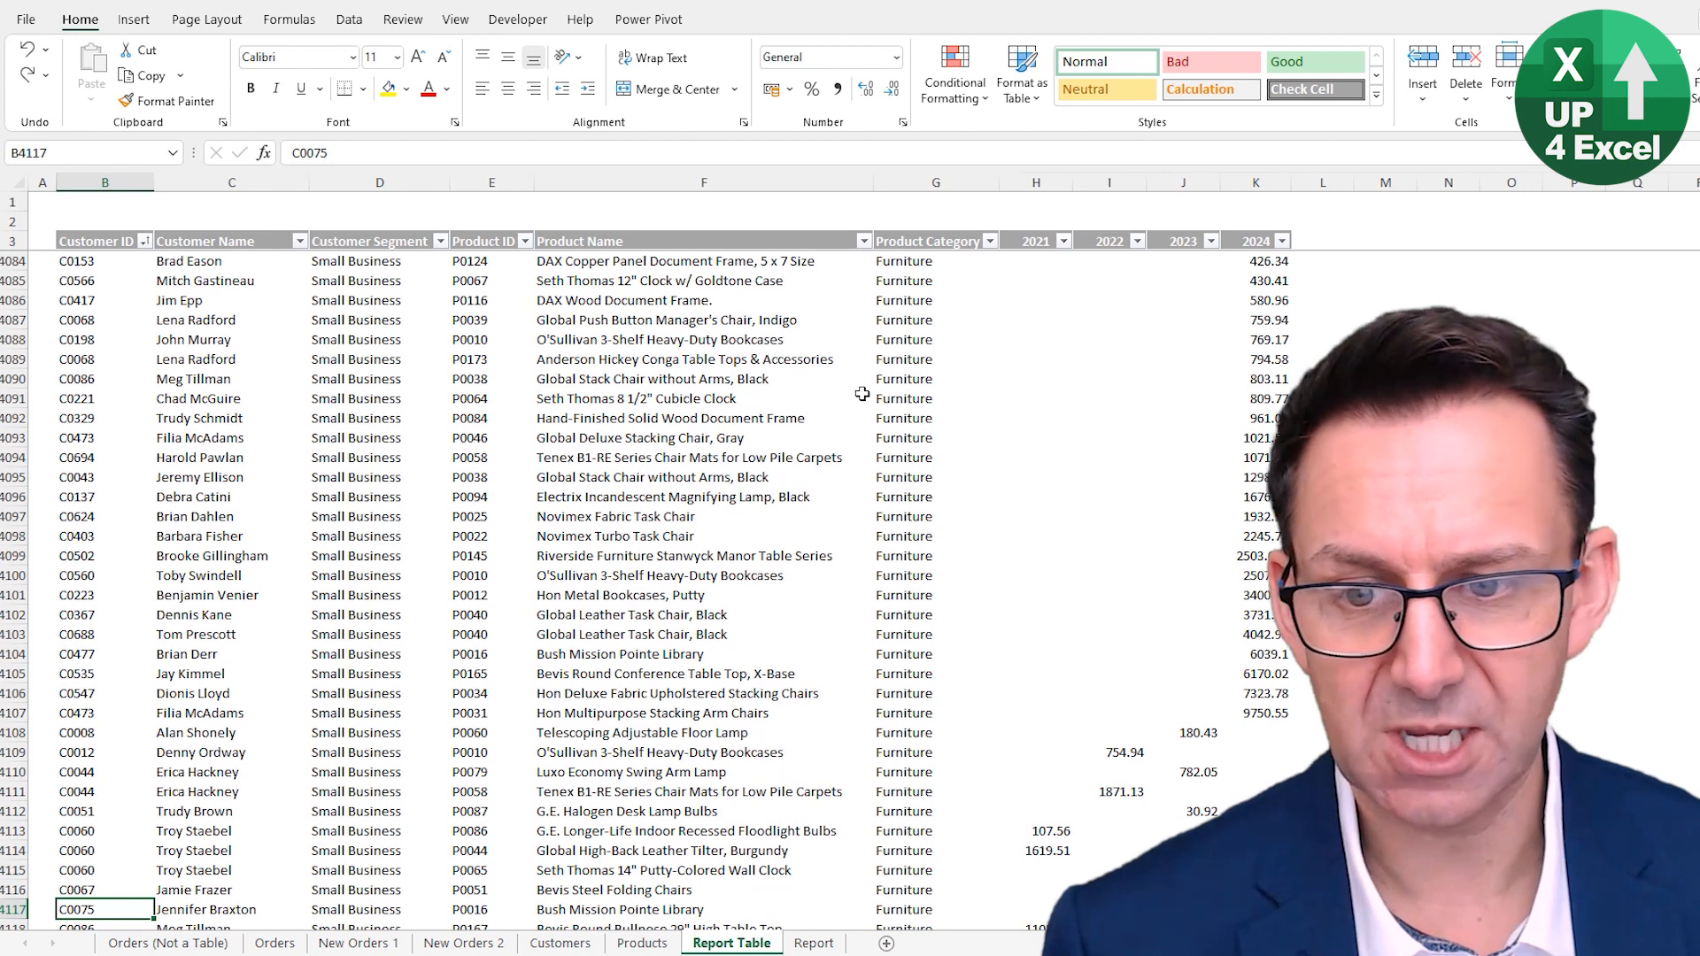
key(ctrl+Up)
key(ctrl+shift+End)
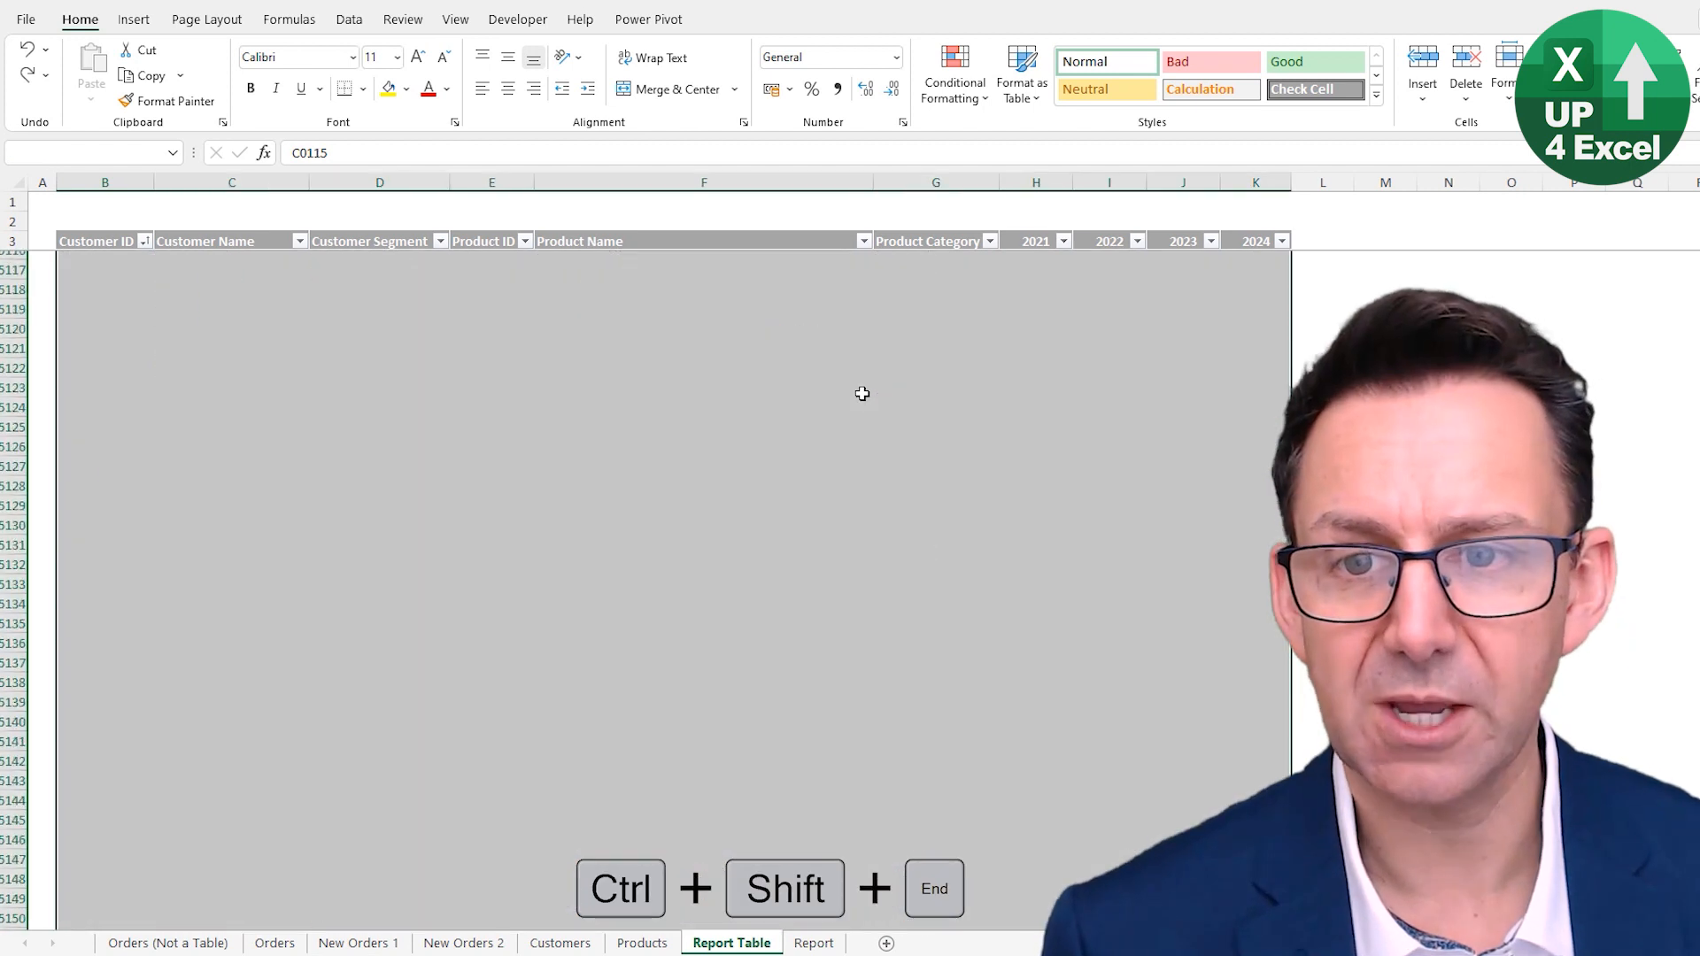
key(ctrl+shift+Up)
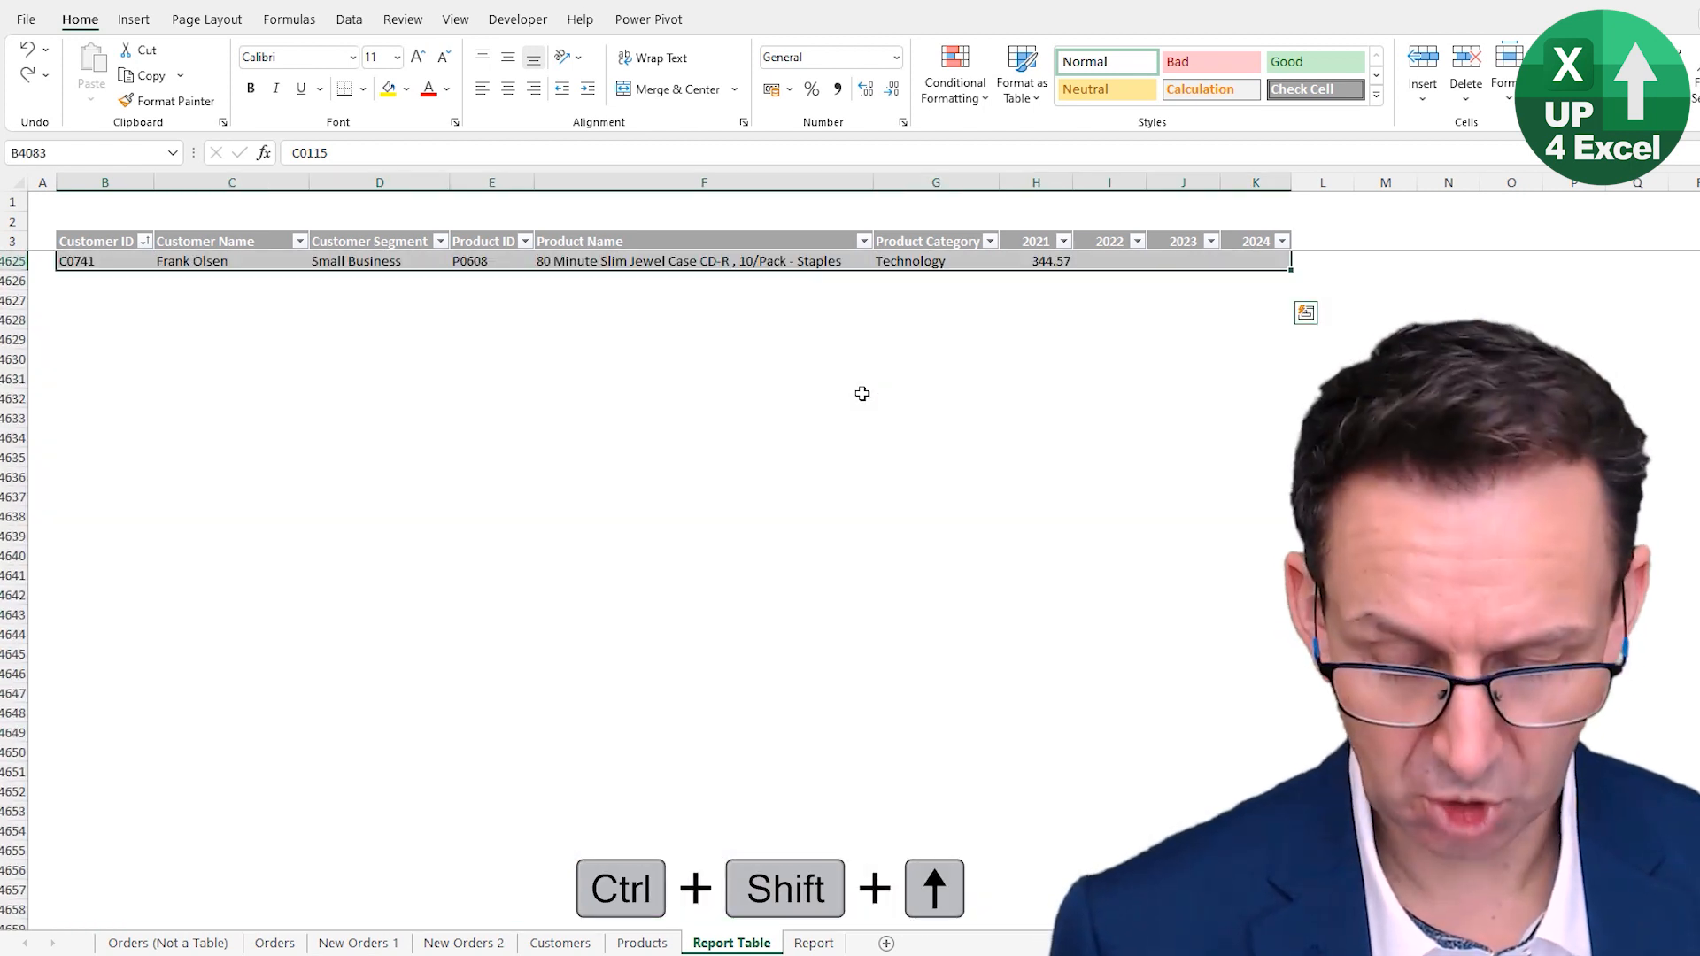
key(ctrl+c)
- Paste the copied Small Business rows into the first empty row directly under the table to extend it
scroll(862, 393, up, 14)
key(ctrl+Up)
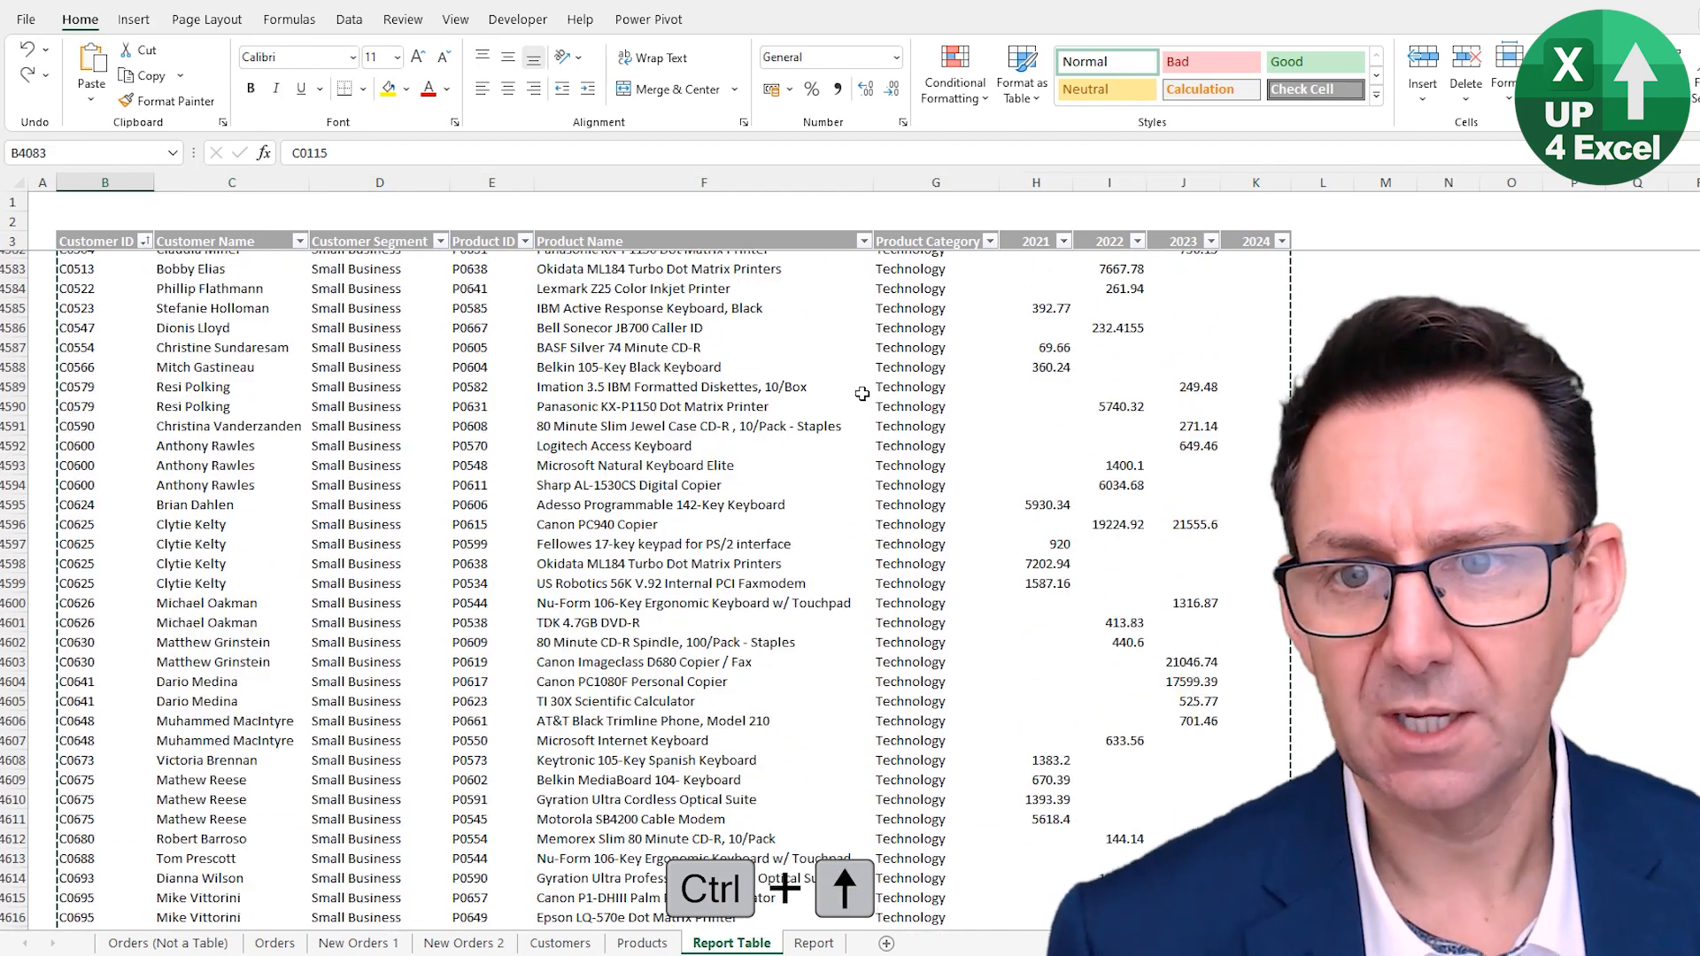
key(Down)
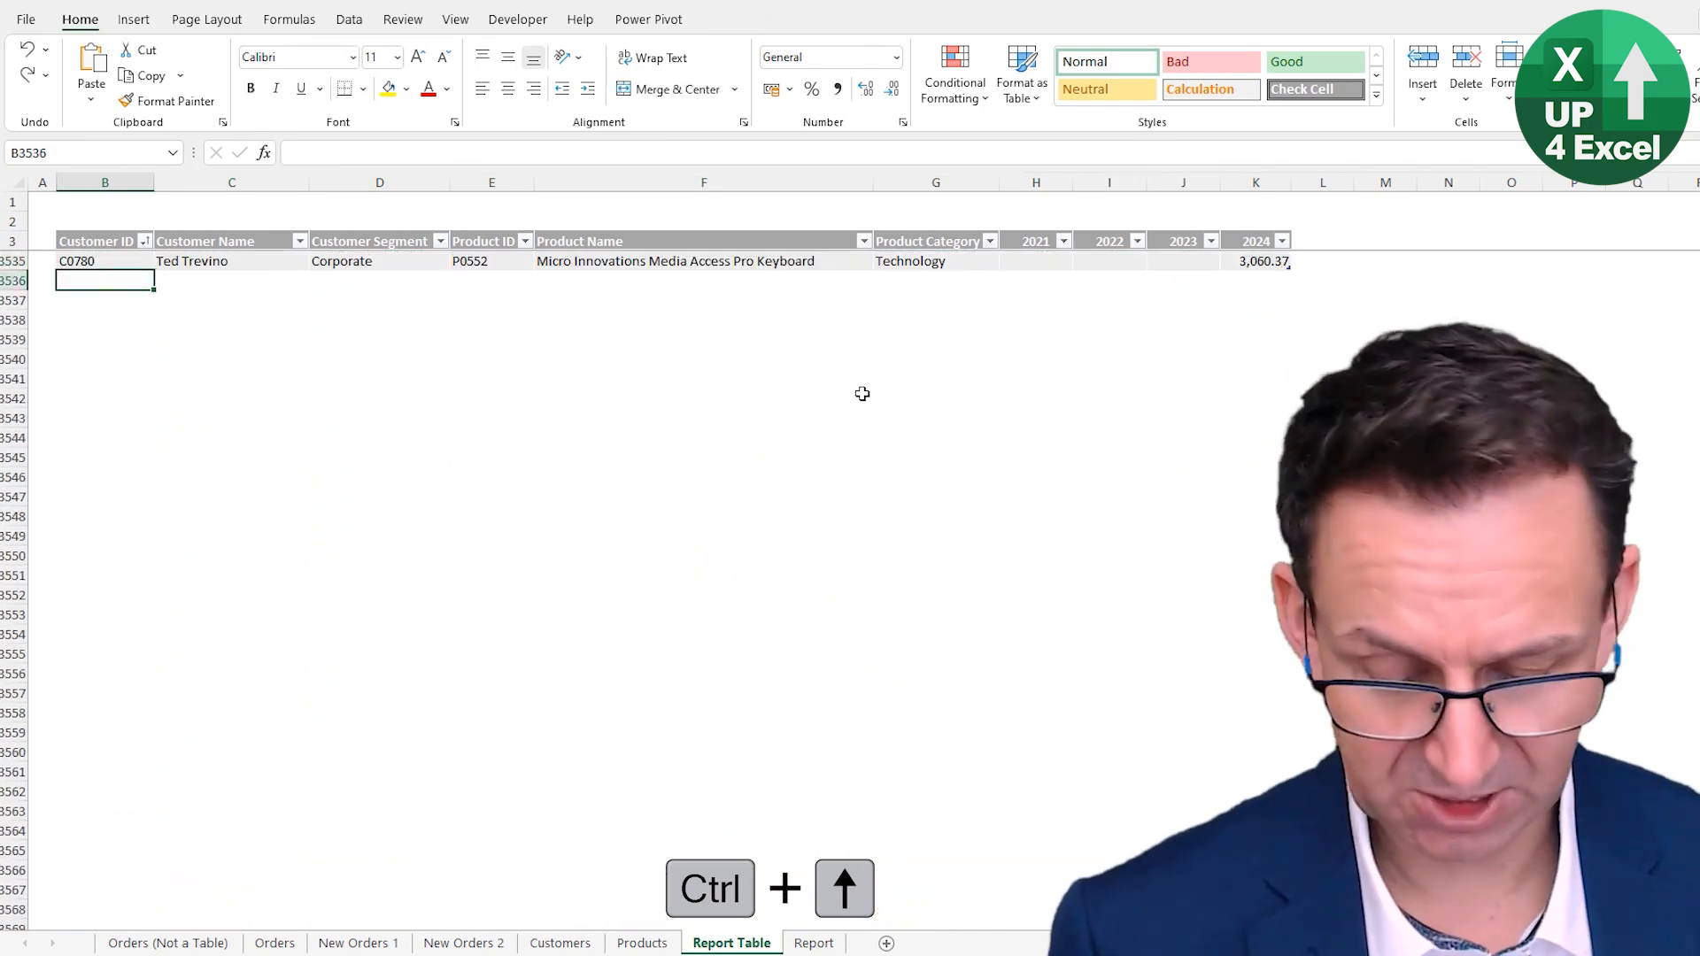
key(ctrl+v)
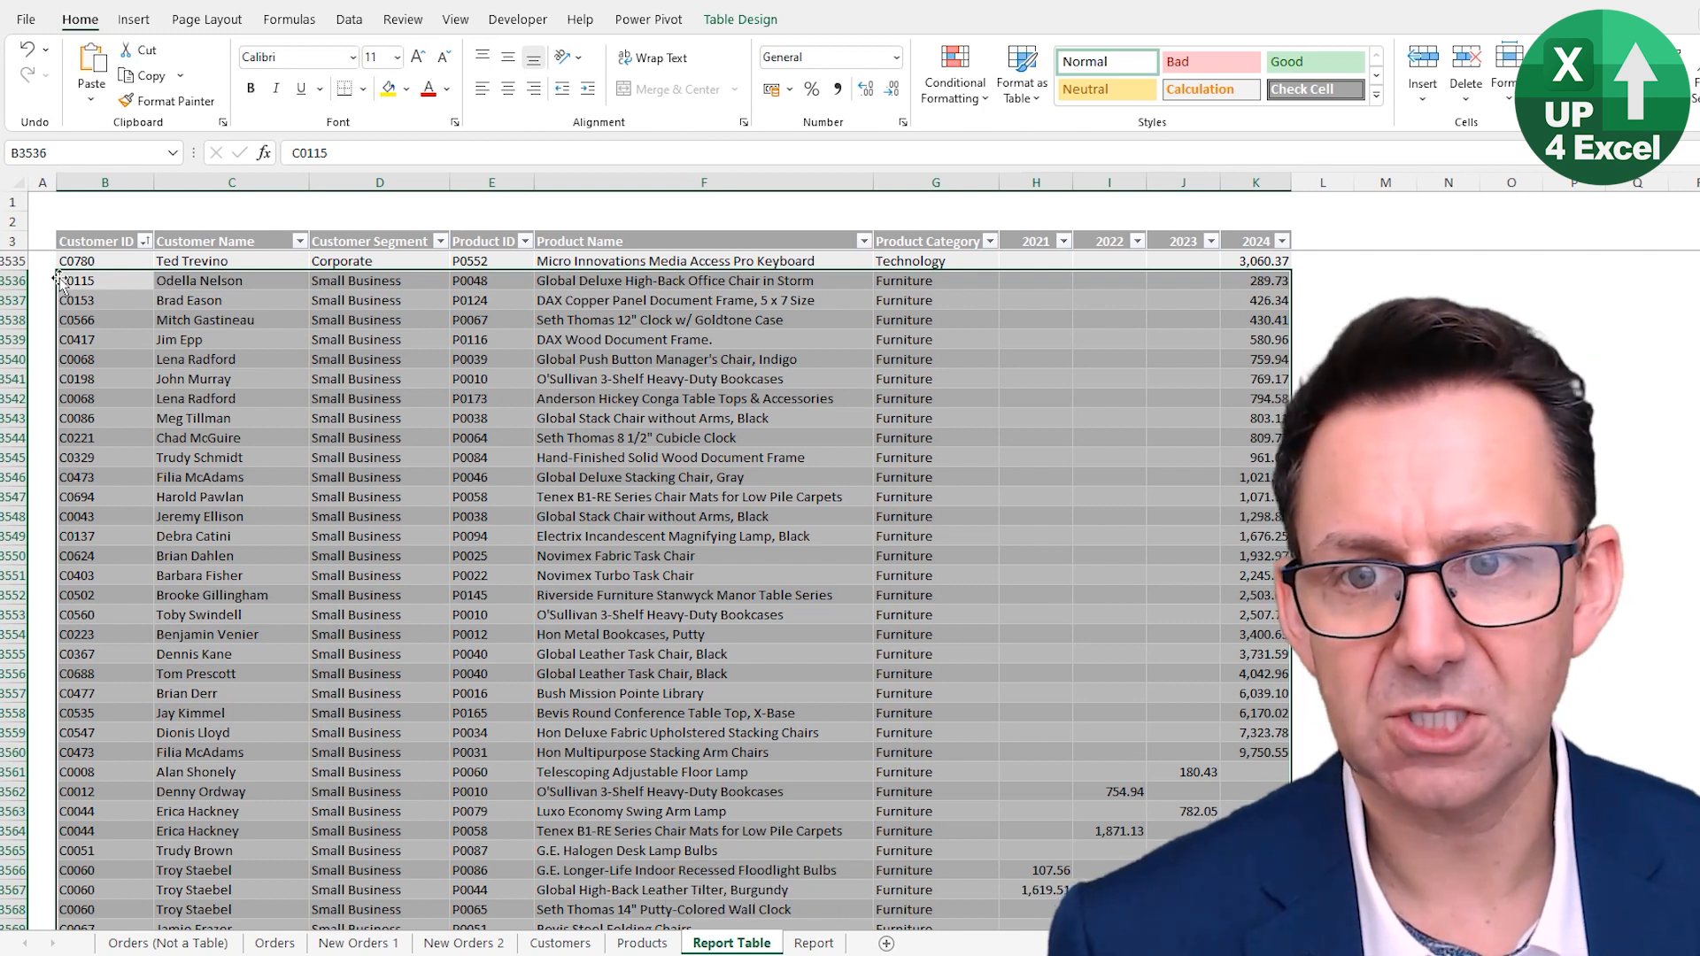
scroll(625, 316, up, 3)
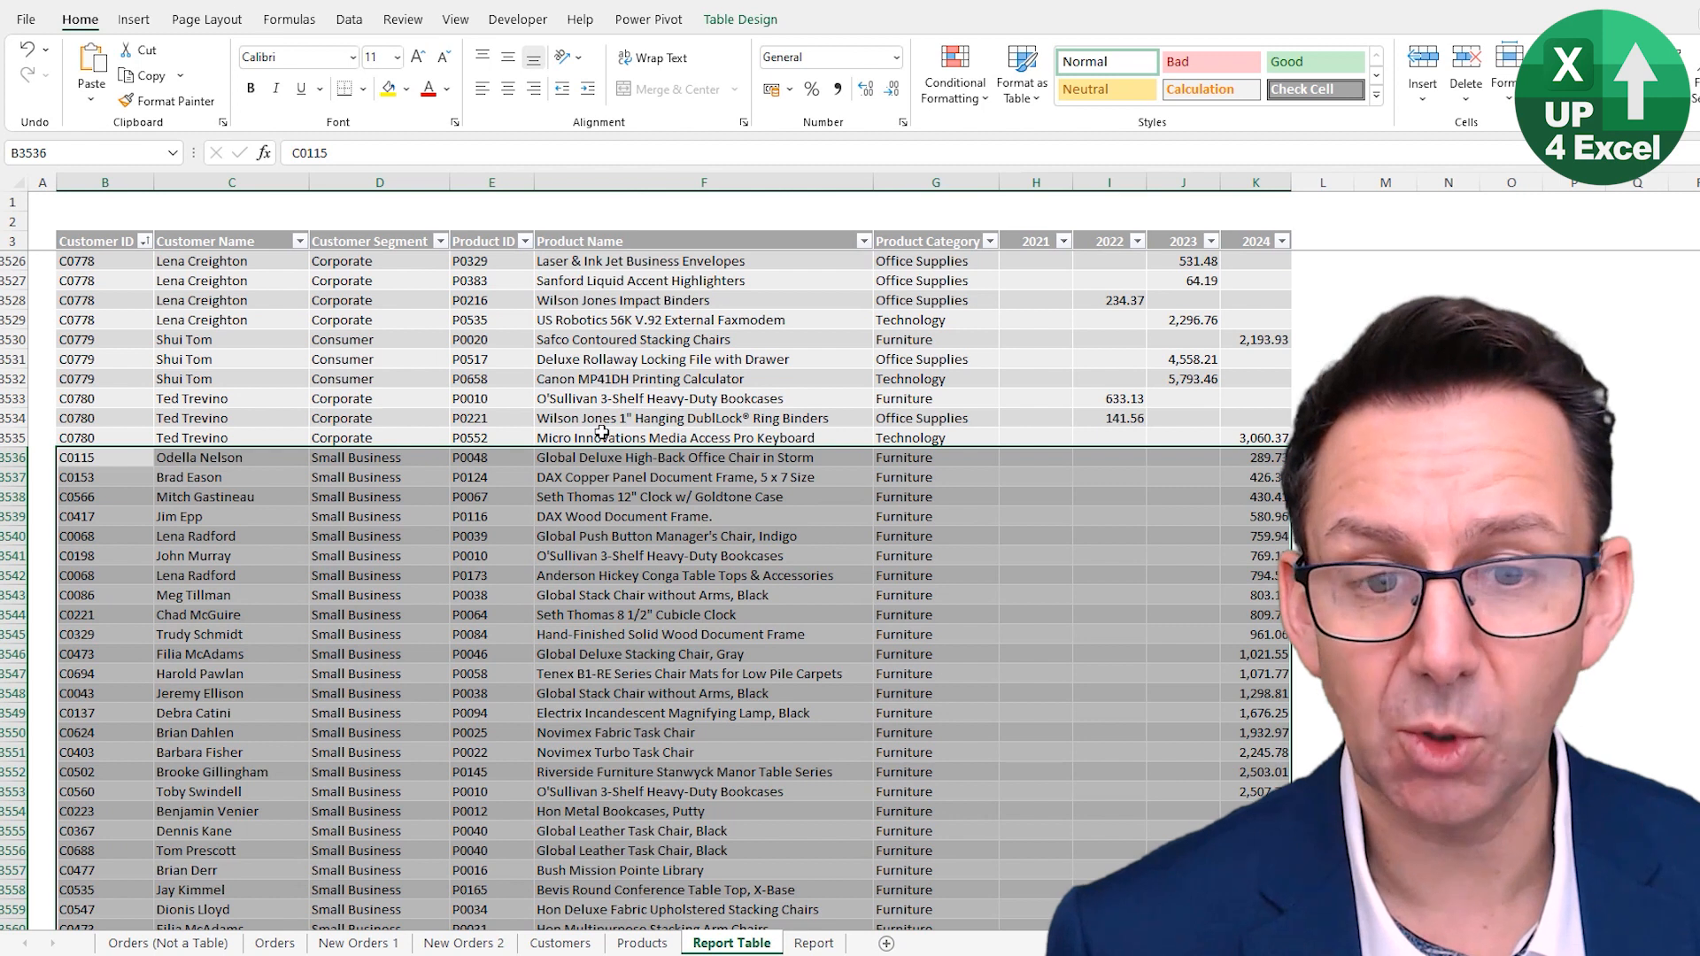
scroll(555, 464, down, 7)
scroll(513, 548, down, 6)
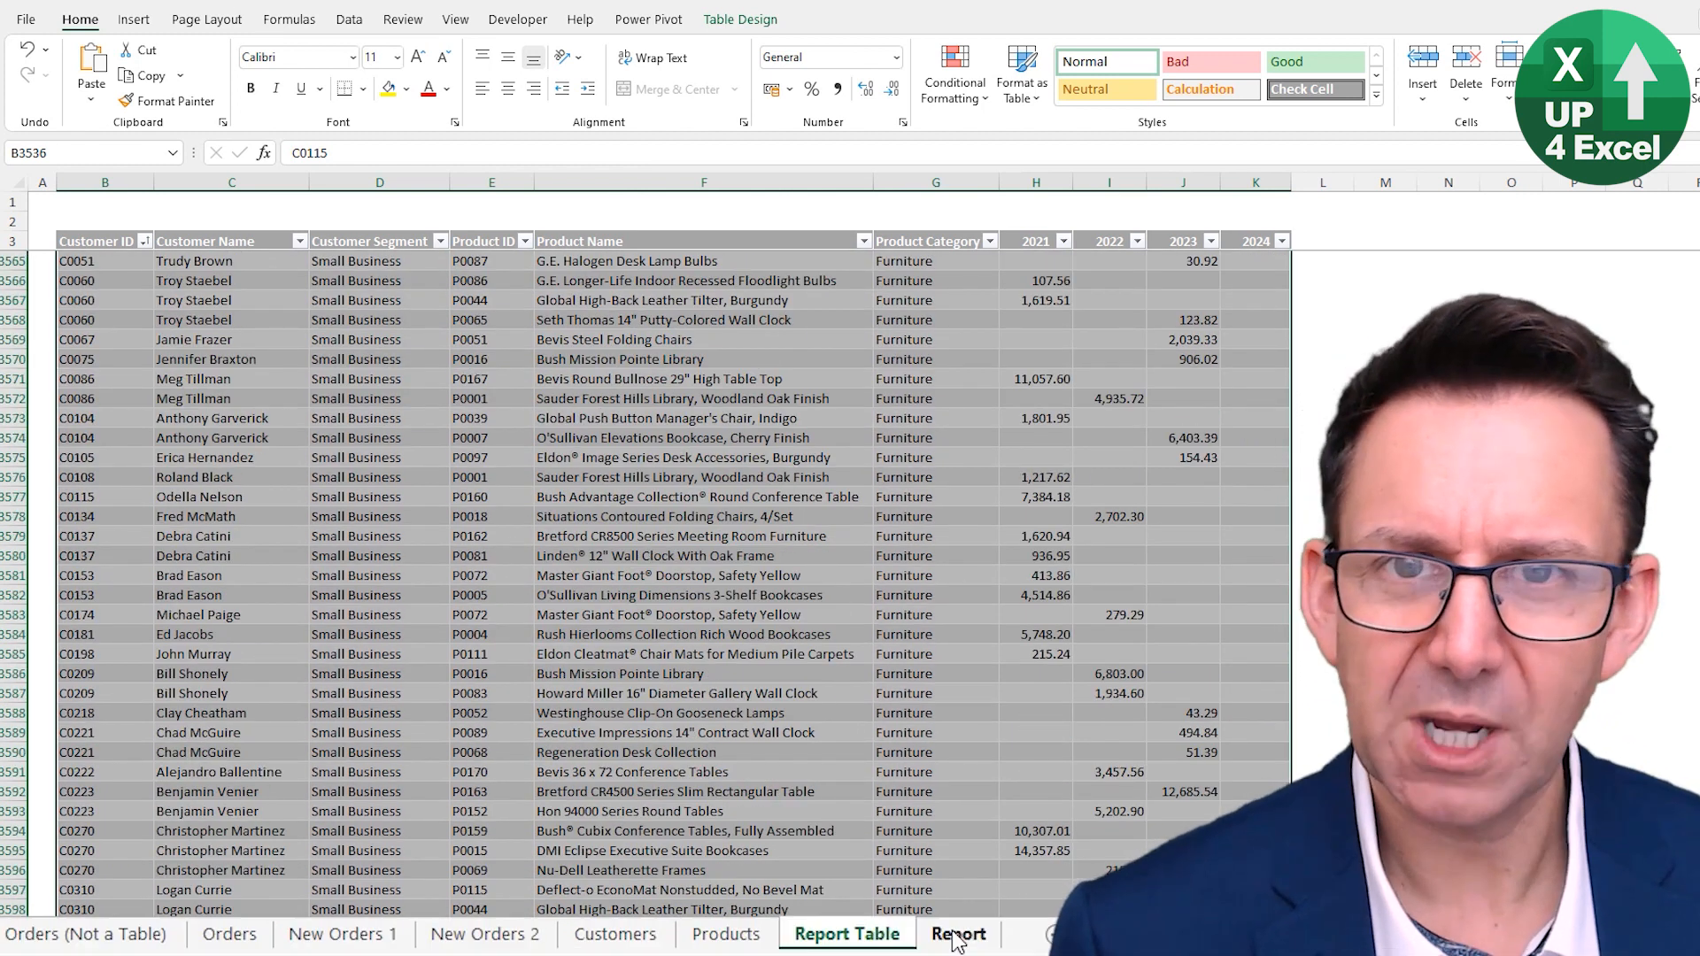
- Go back to the Report sheet and refresh all data connections and pivots
click(956, 936)
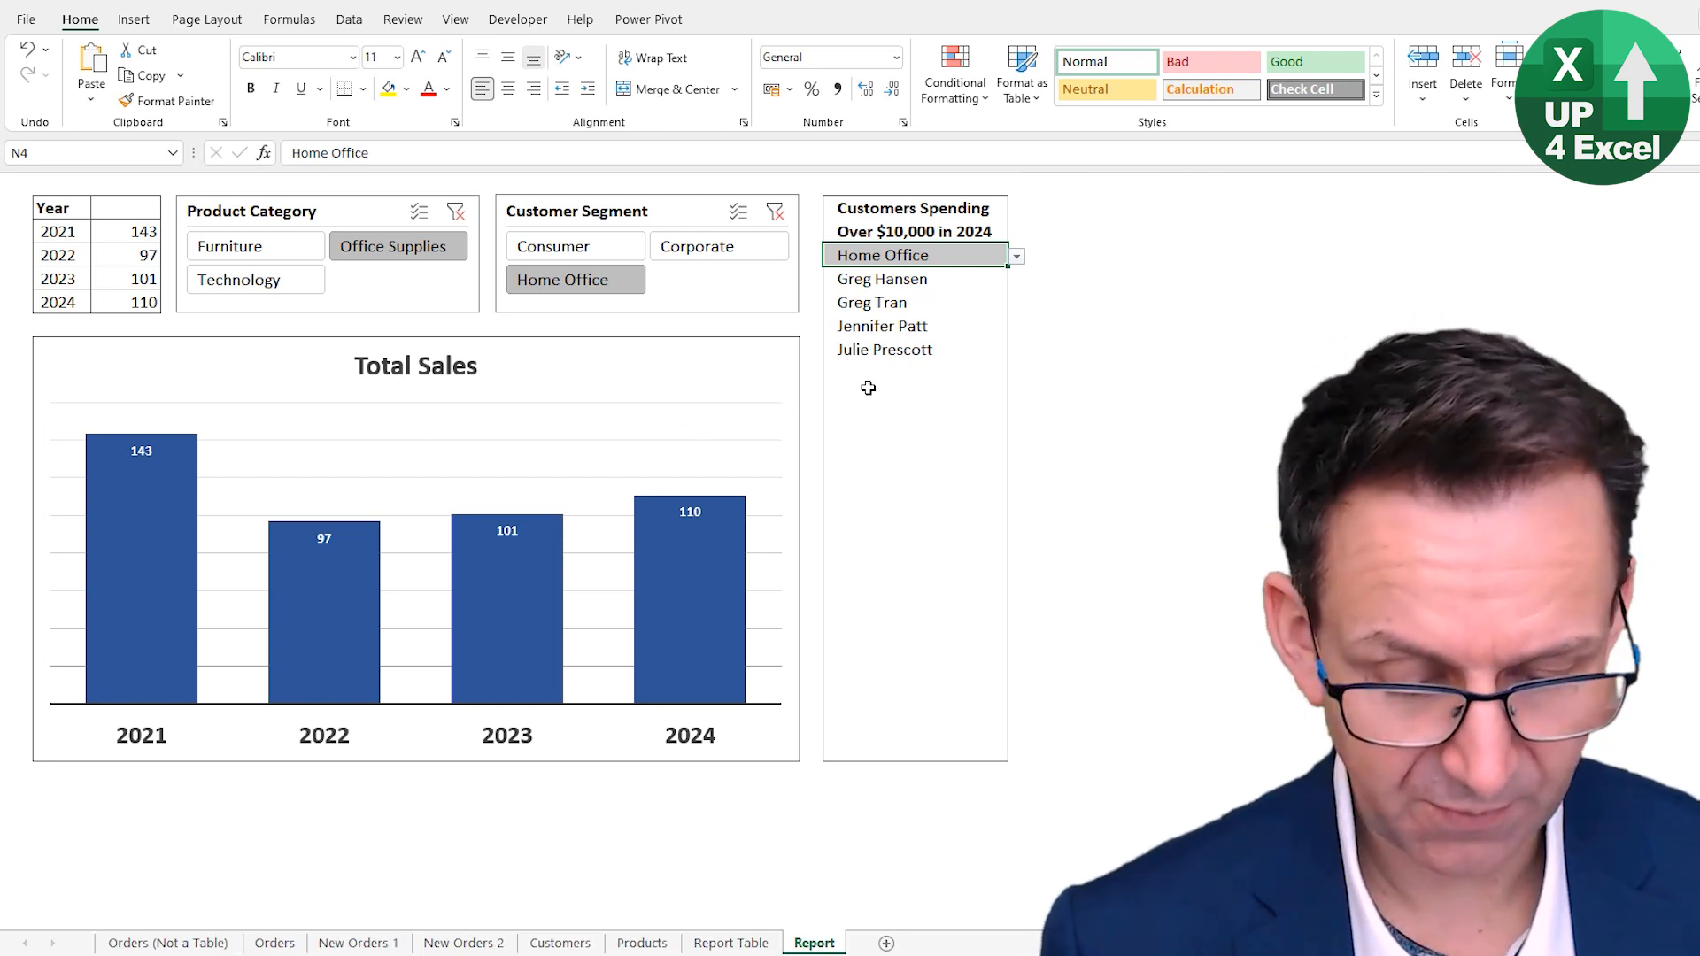
key(ctrl+alt+F5)
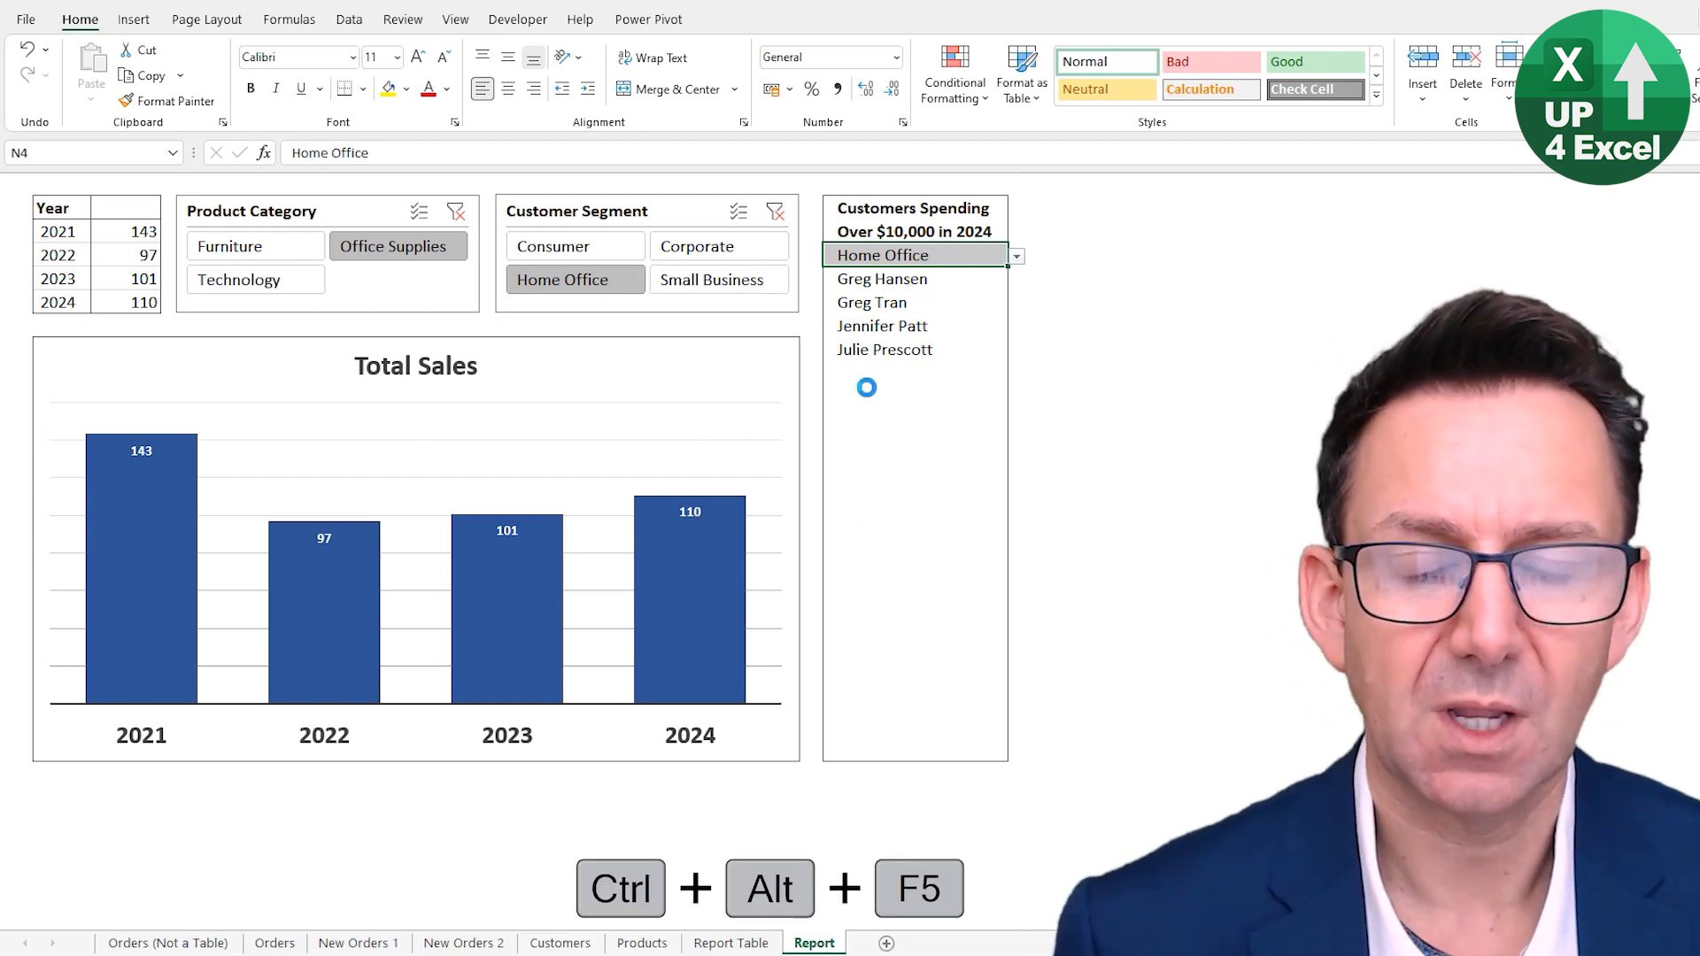
- Select Small Business in the Customer Segment slicer and in the customer list's segment drop-down
click(708, 279)
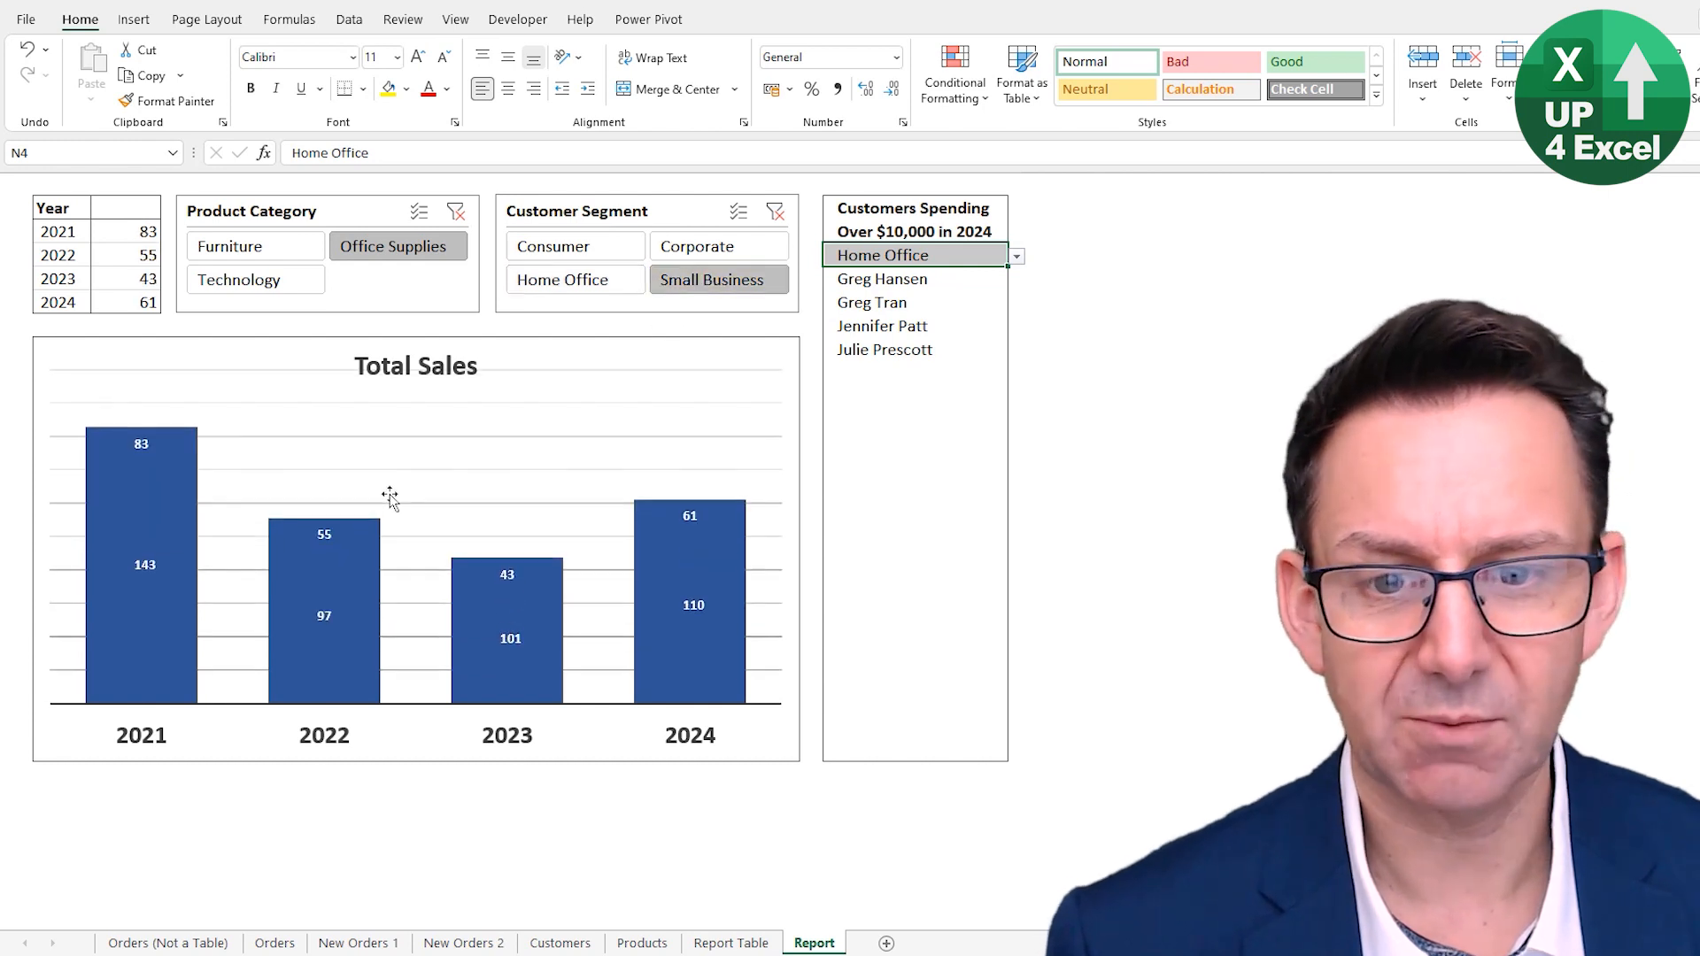
click(1016, 256)
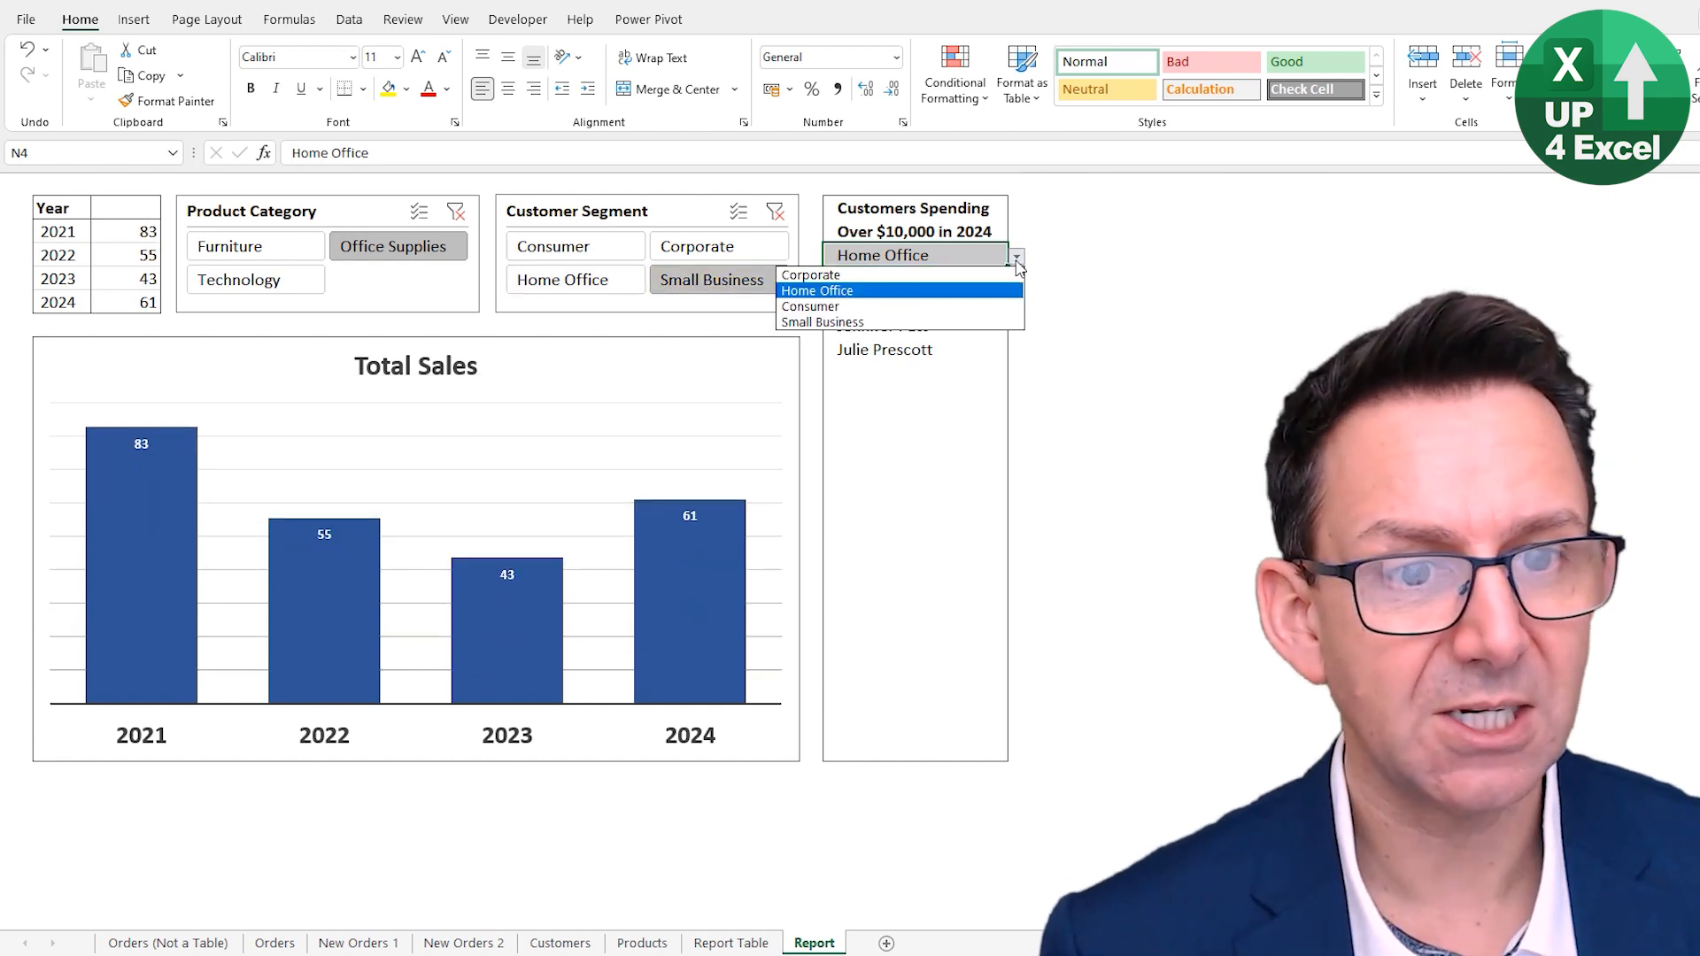
click(910, 369)
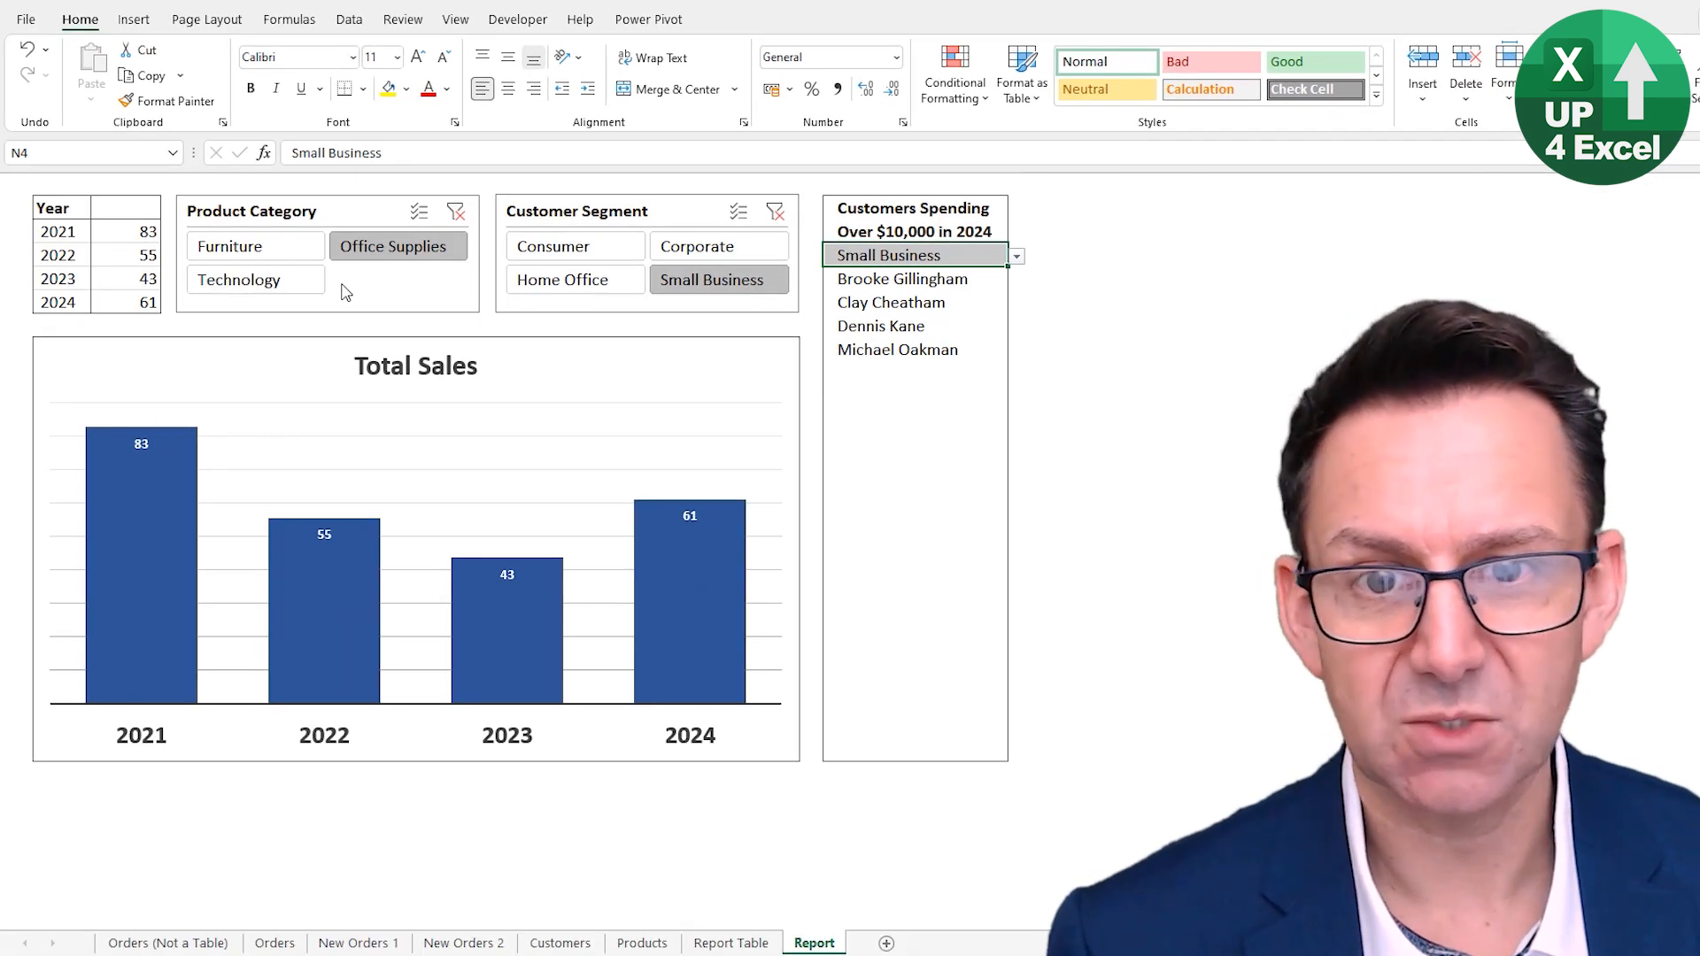
- Select Furniture and then Technology in the Product Category slicer
click(255, 247)
click(257, 280)
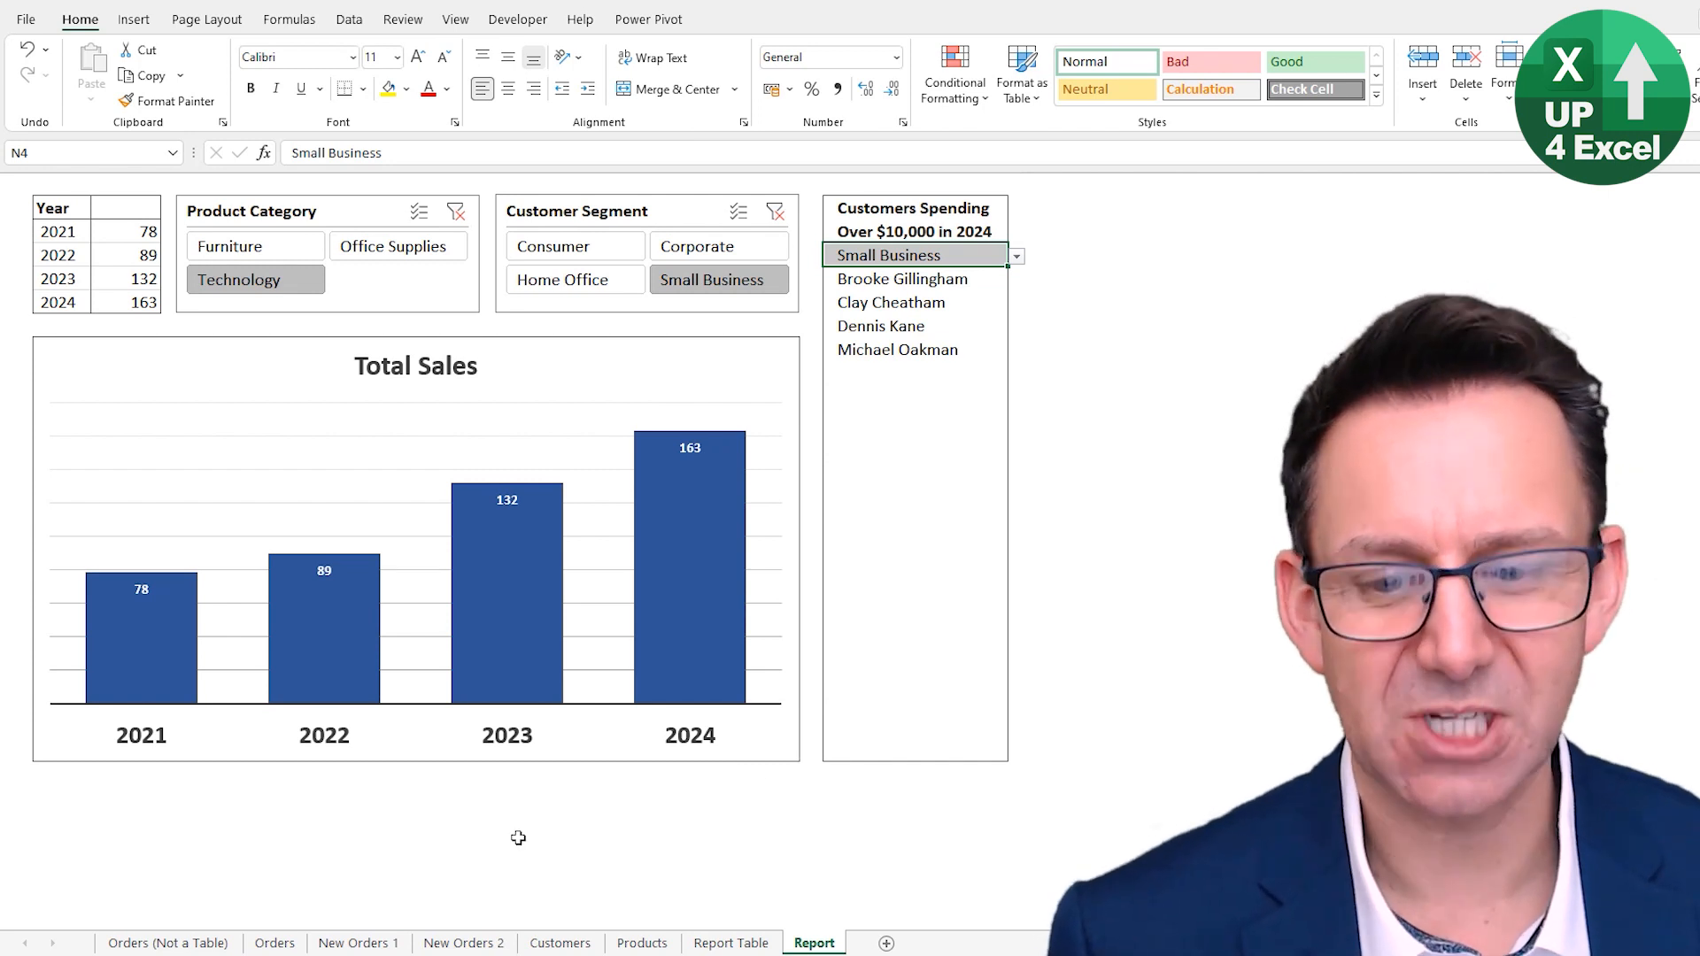
- On the Orders sheet, add a blank row below the table's last record and shrink the table back to its data
click(257, 932)
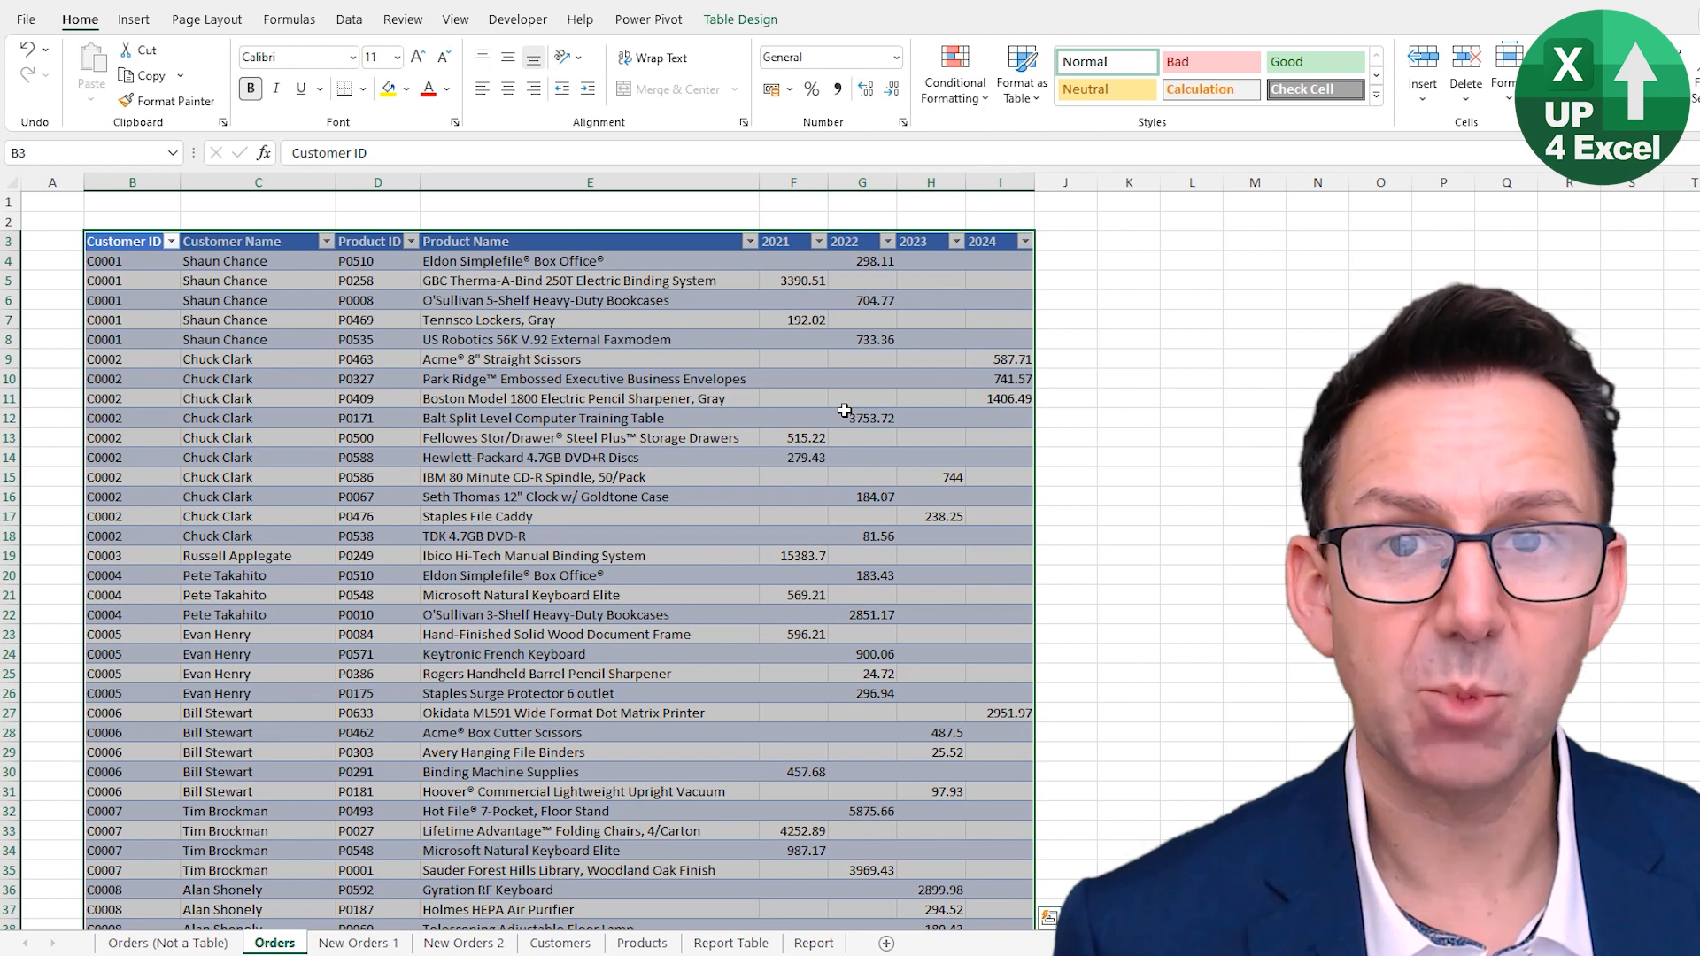
click(883, 264)
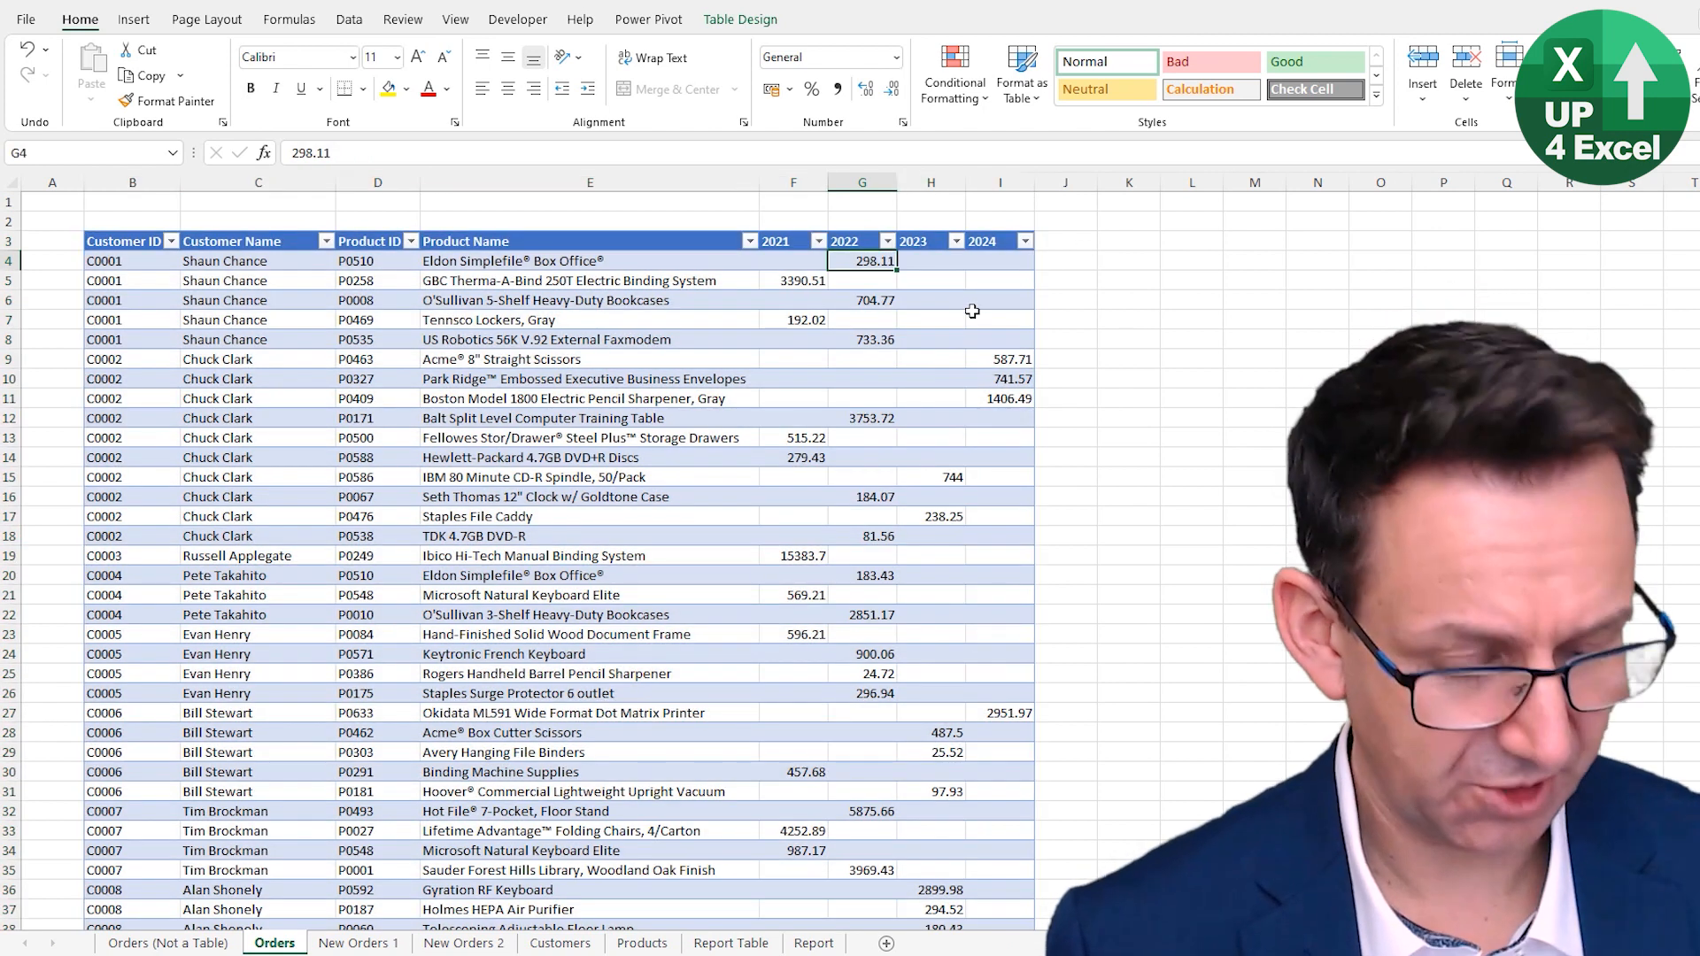
key(ctrl+End)
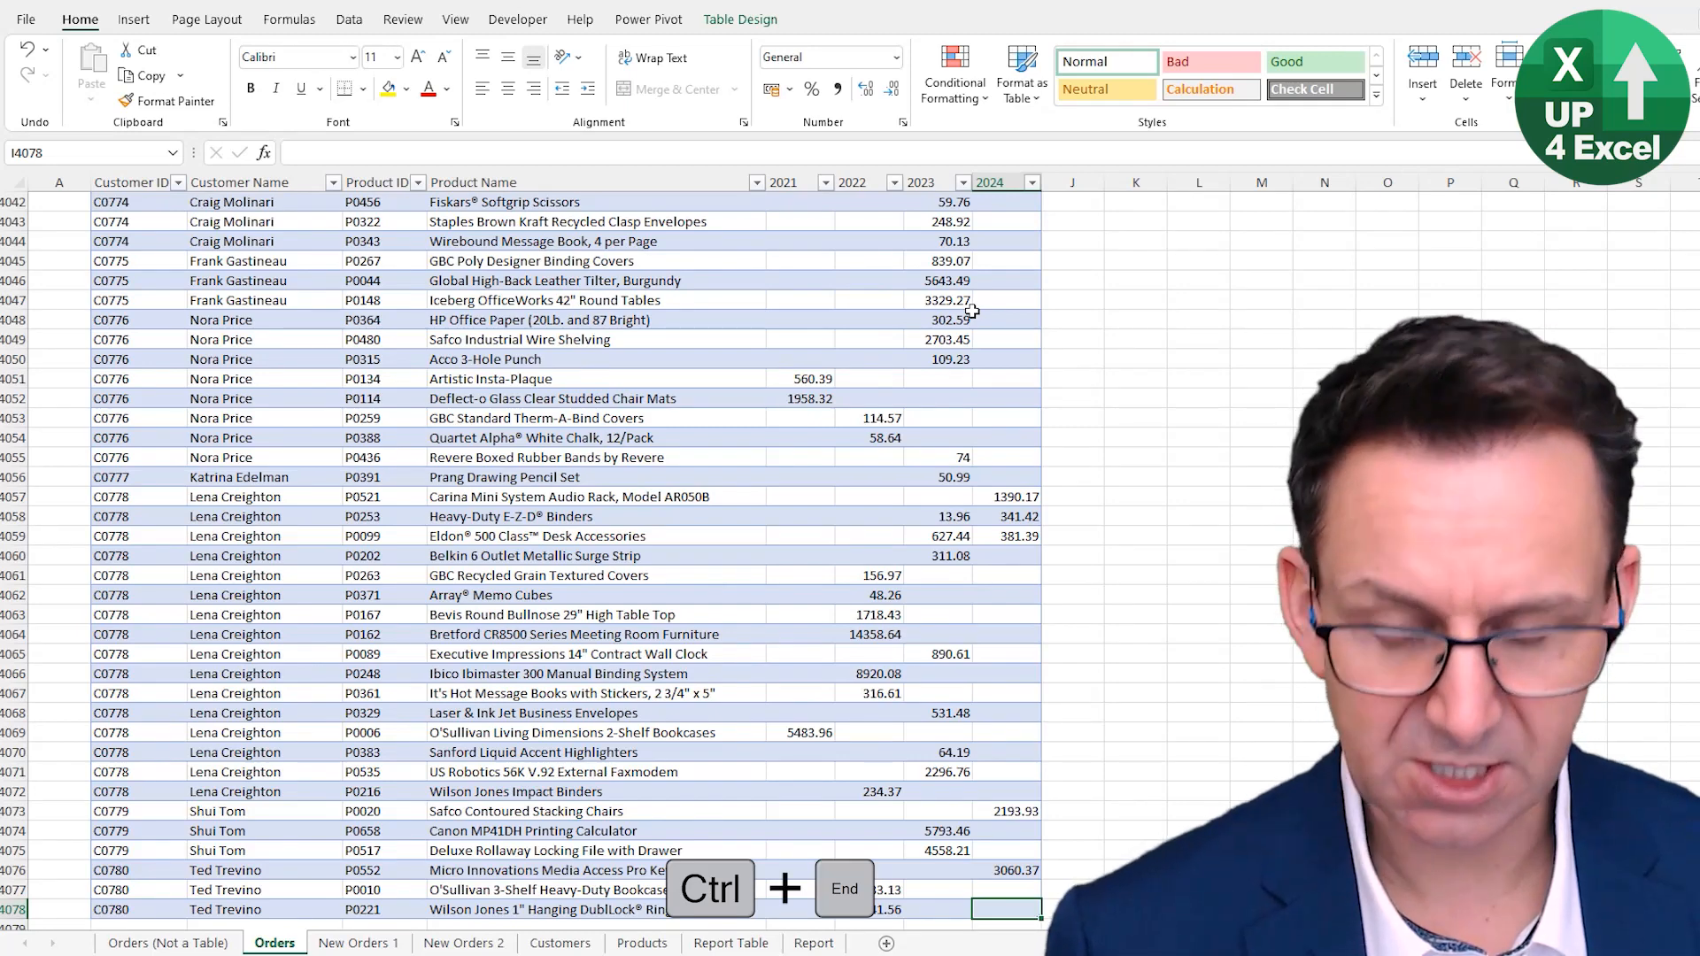
key(Tab)
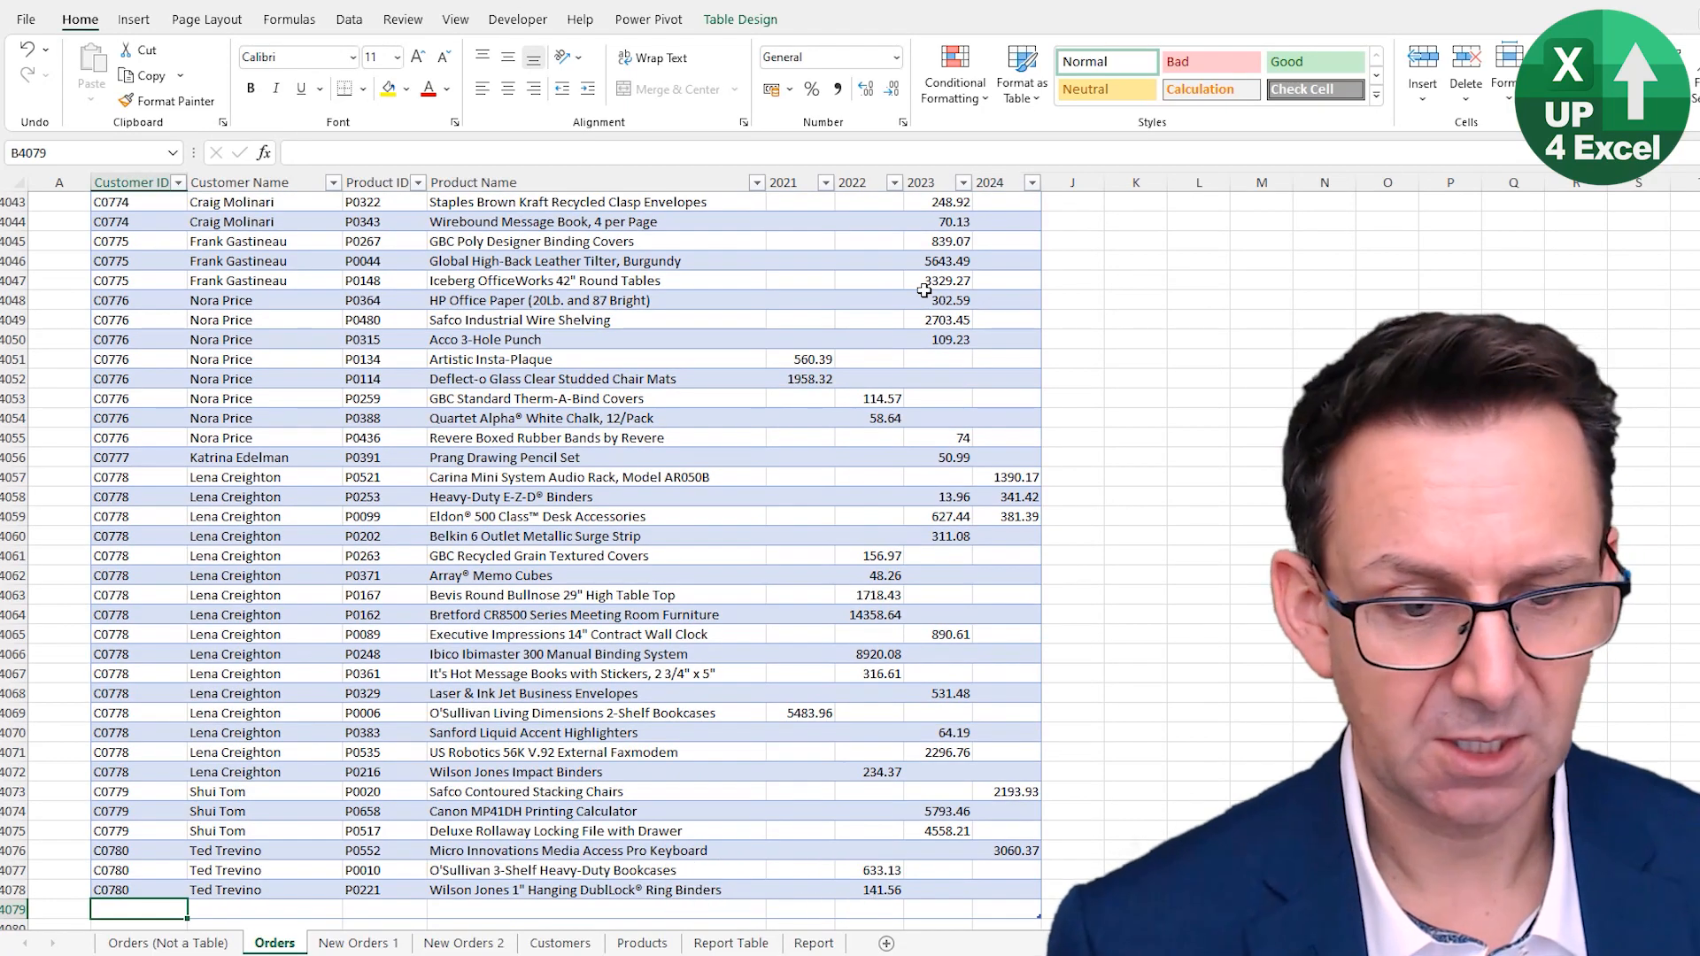
scroll(909, 343, down, 3)
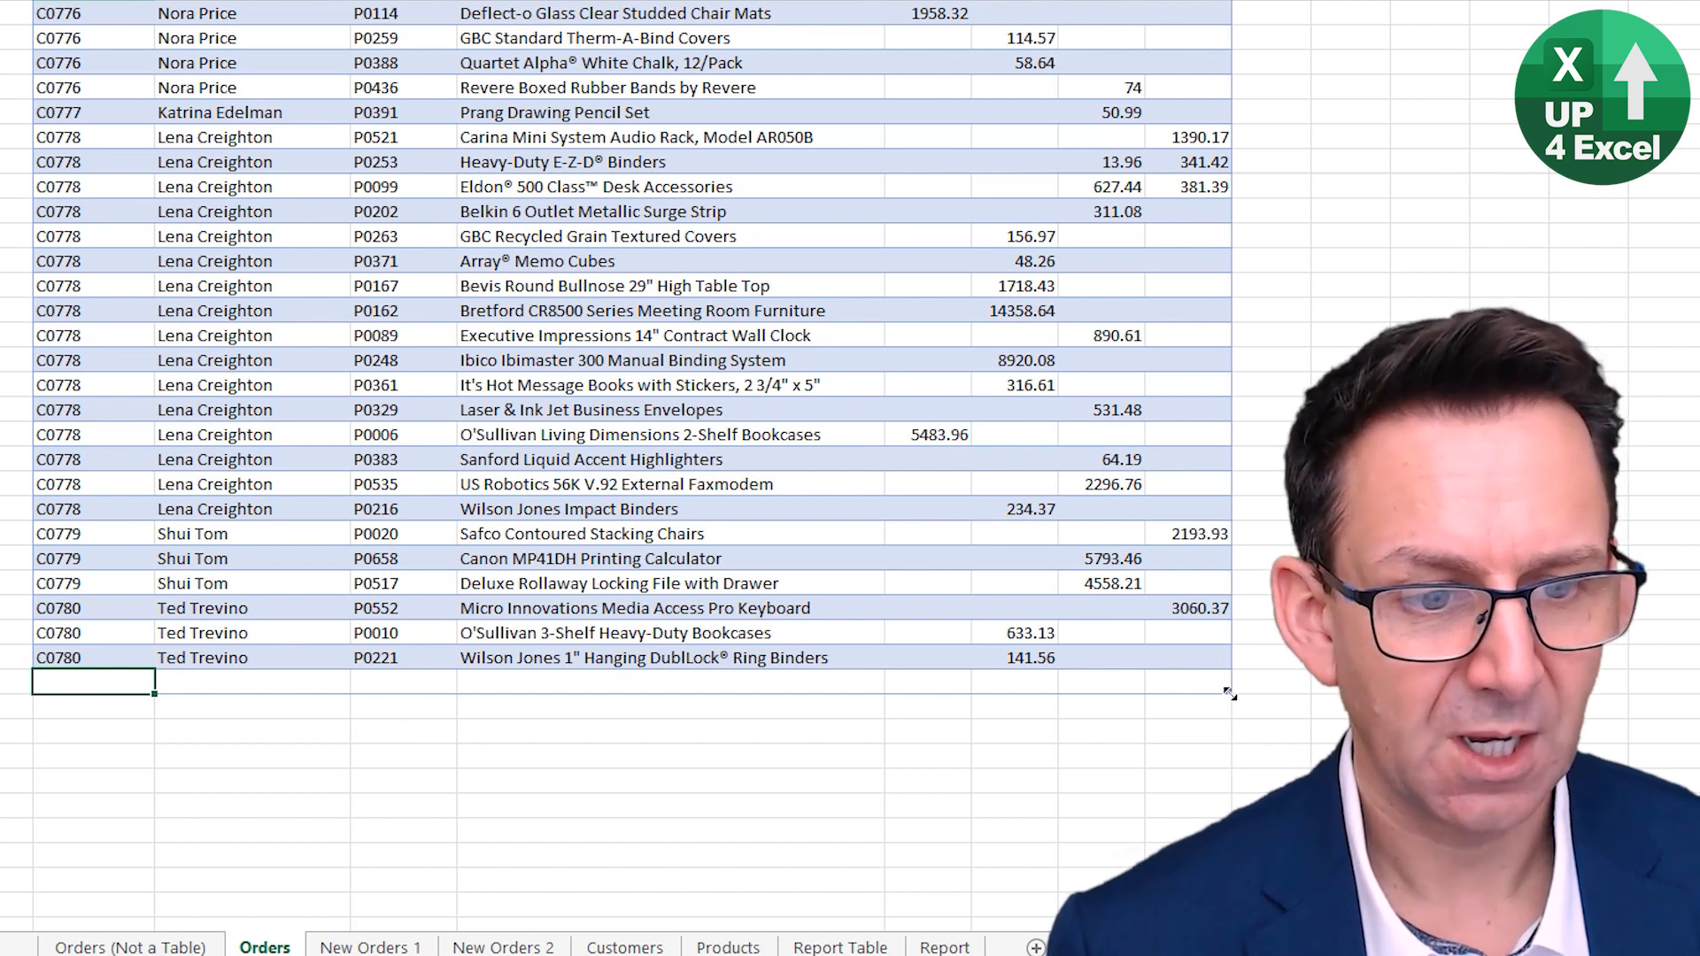
mouse_move(1230, 693)
mouse_down()
mouse_move(968, 694)
mouse_move(1300, 690)
mouse_move(1215, 692)
mouse_up()
key(ctrl+Home)
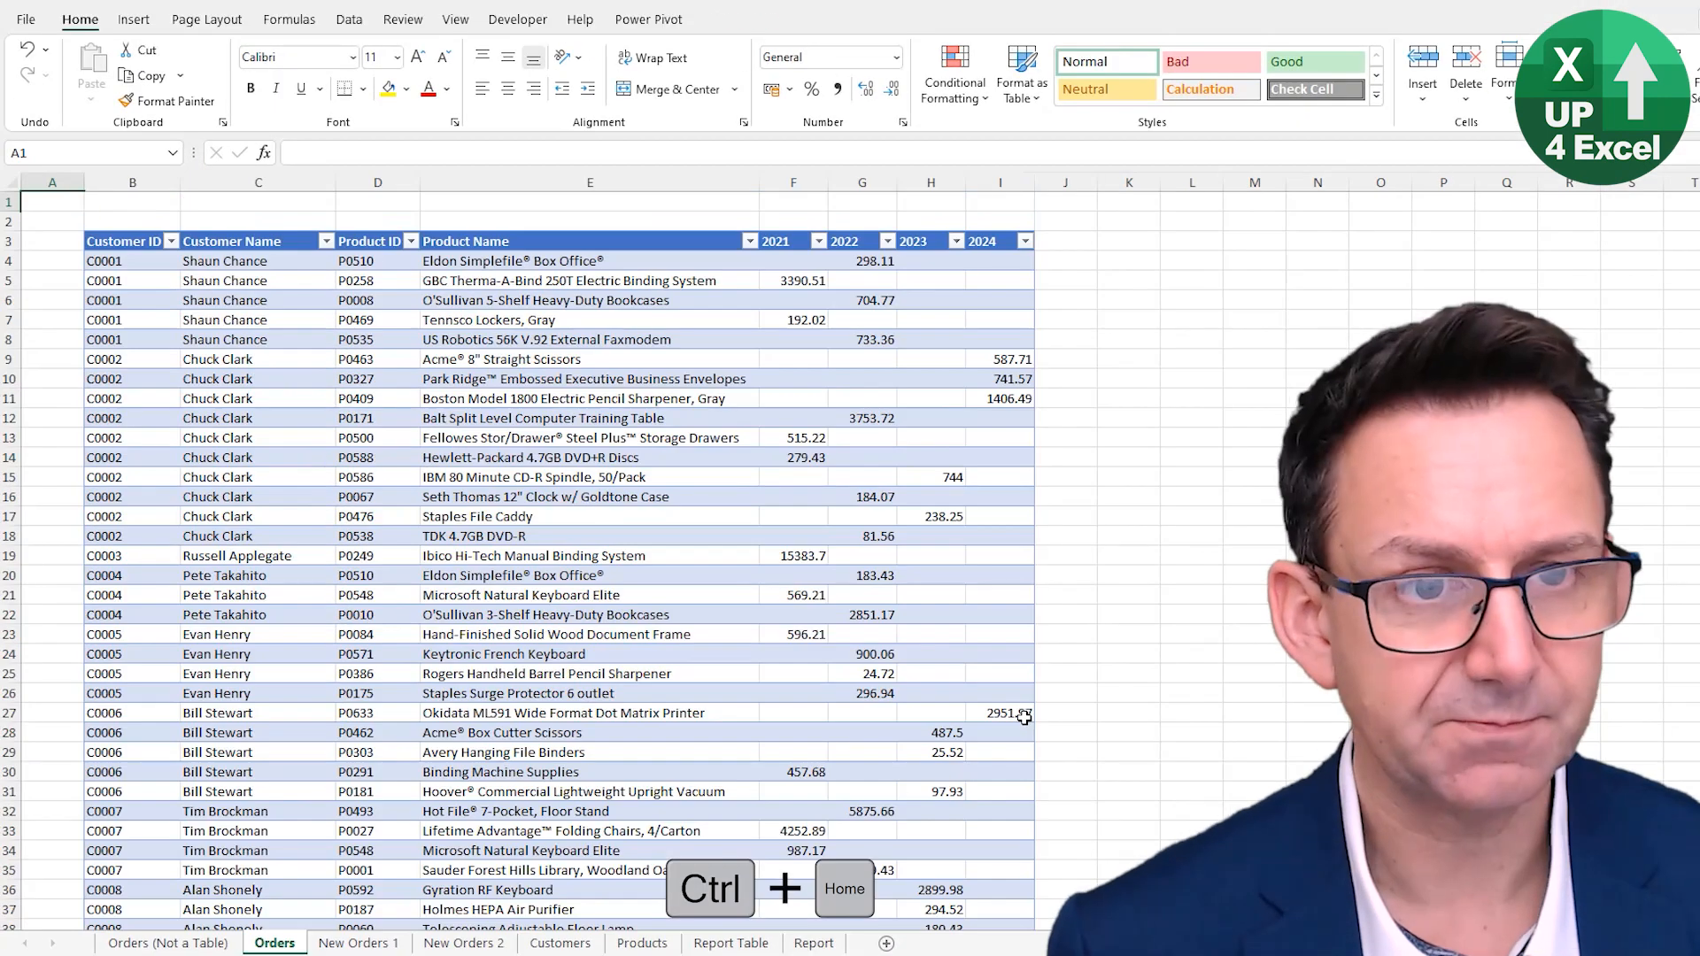
- Add a new table column headed Total in J3 next to the 2024 column
click(1067, 244)
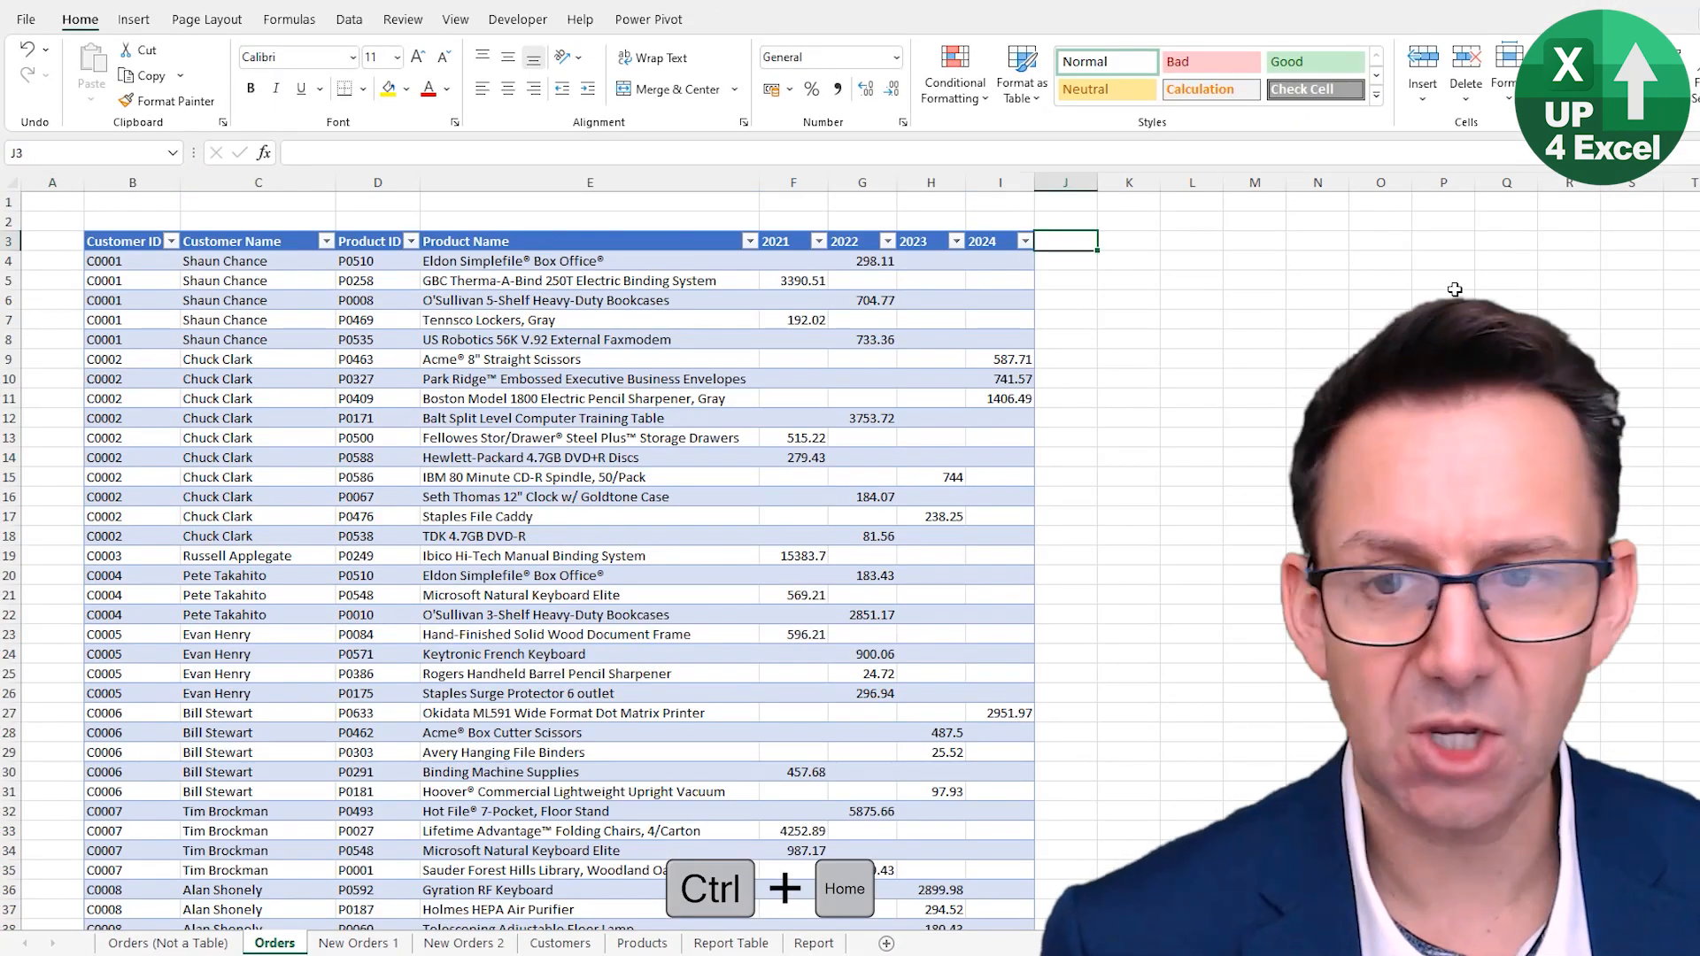
text(Total)
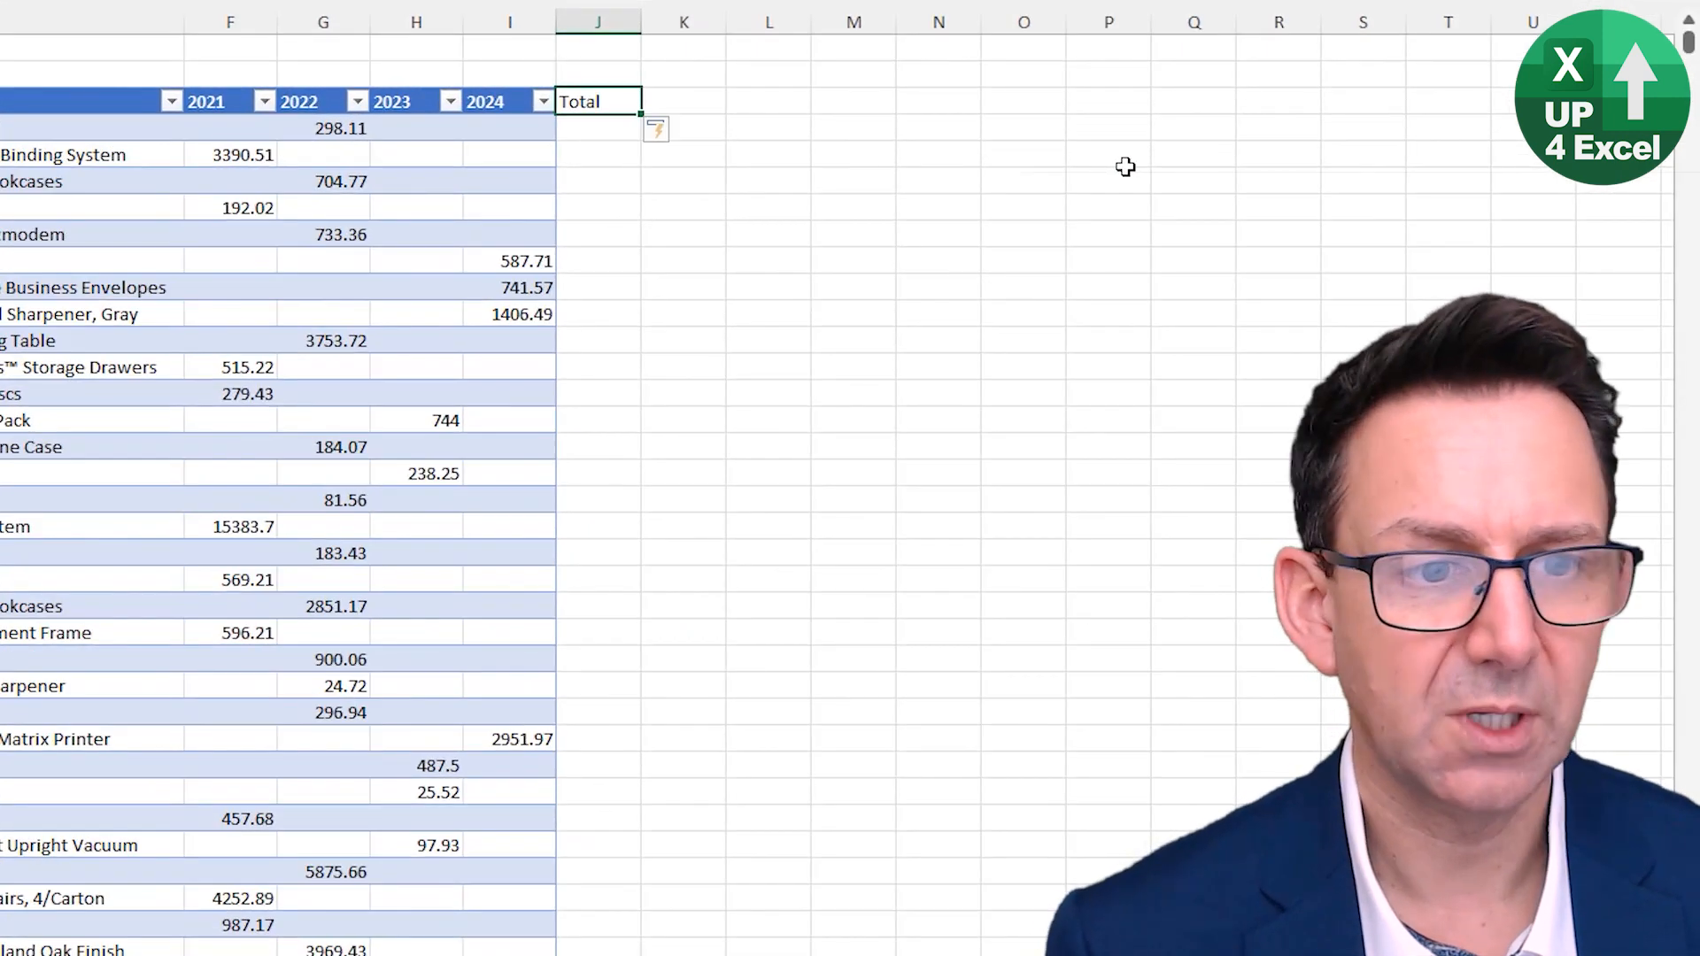
key(Return)
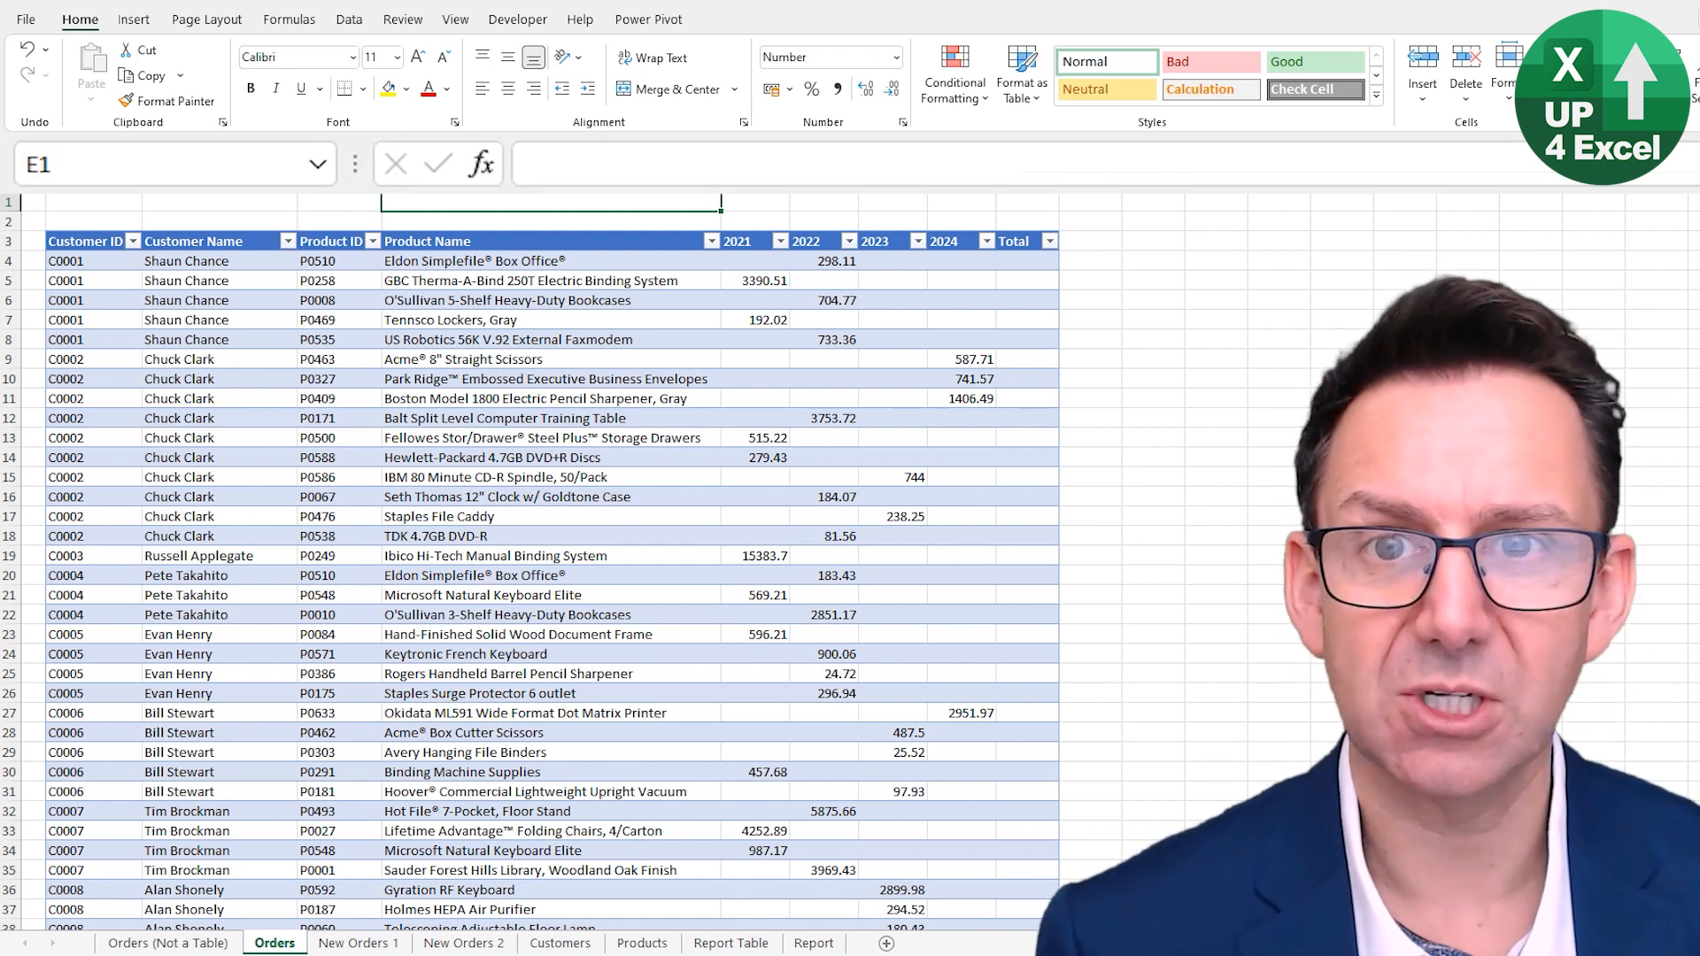
- In E1, enter a SUM formula that totals the table's 2022 column by selecting the column header
text(=)
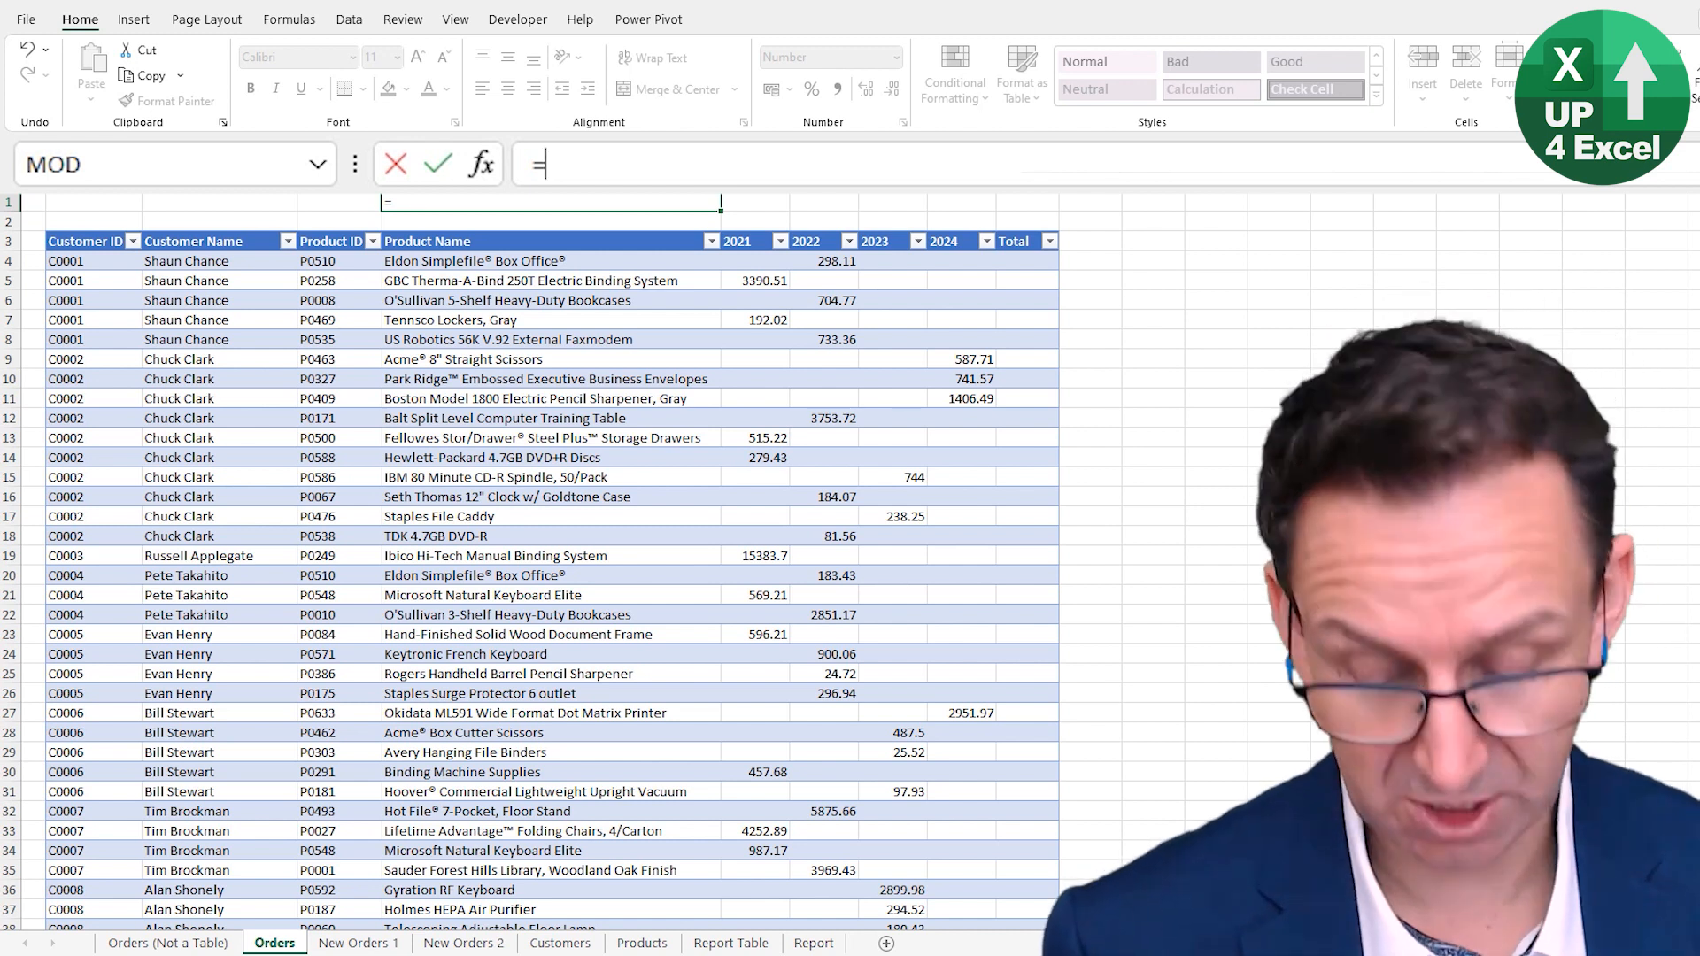
text(sum()
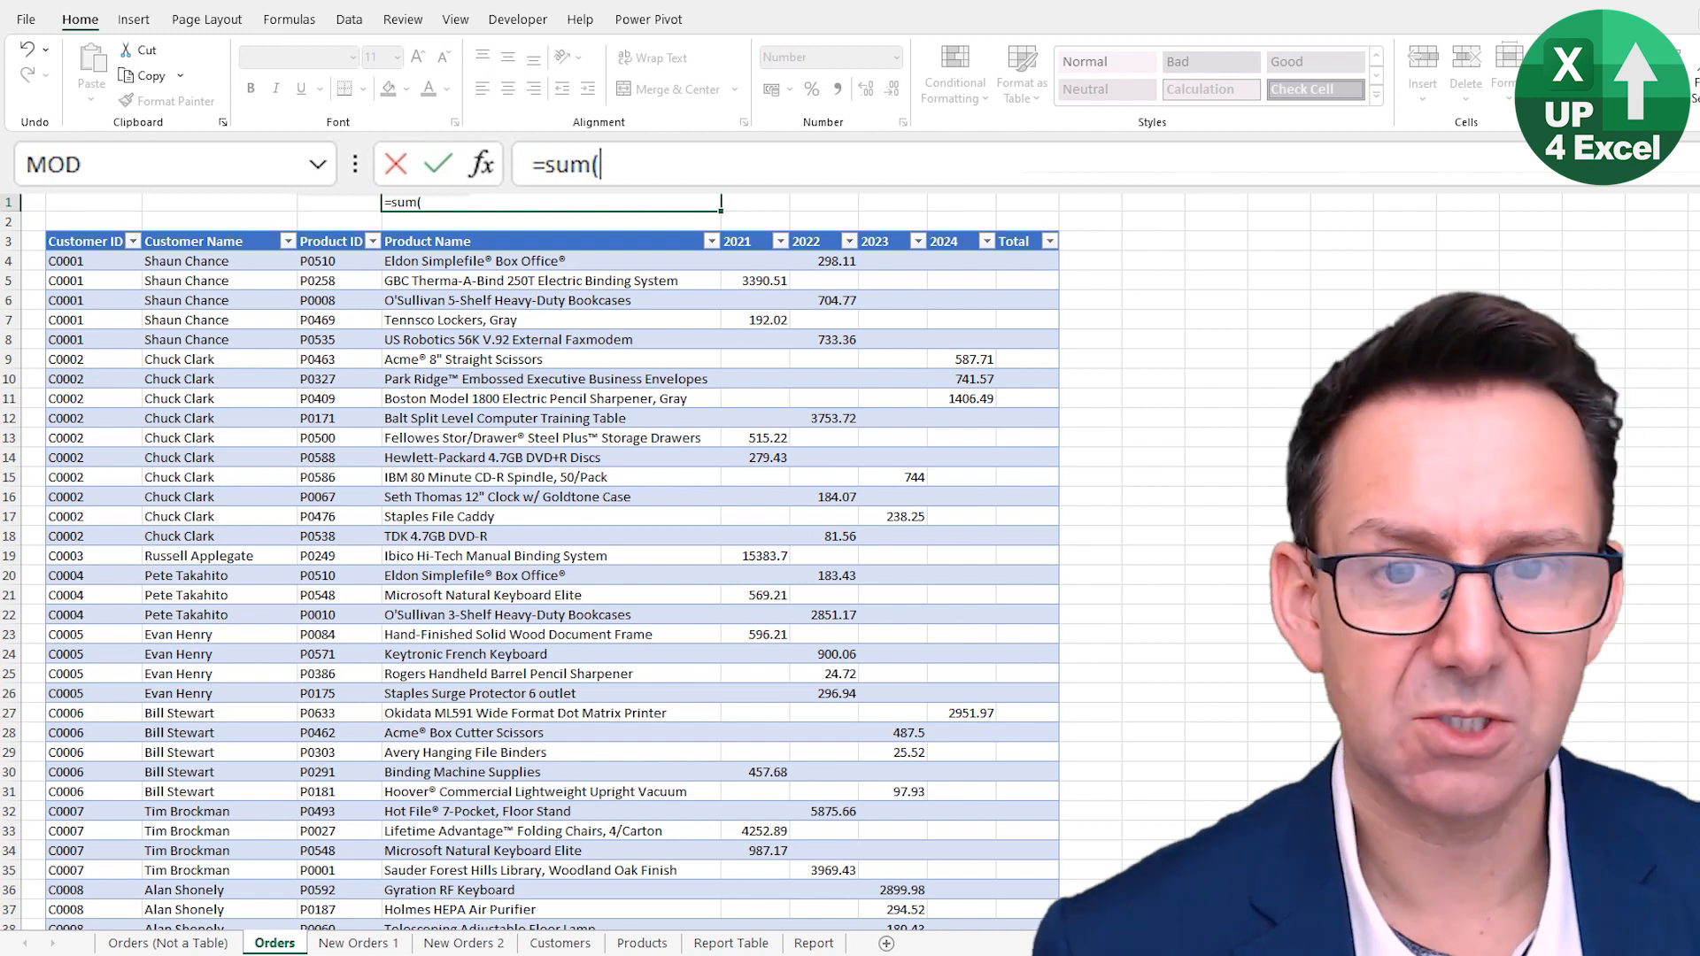
click(823, 258)
drag(823, 257, 827, 726)
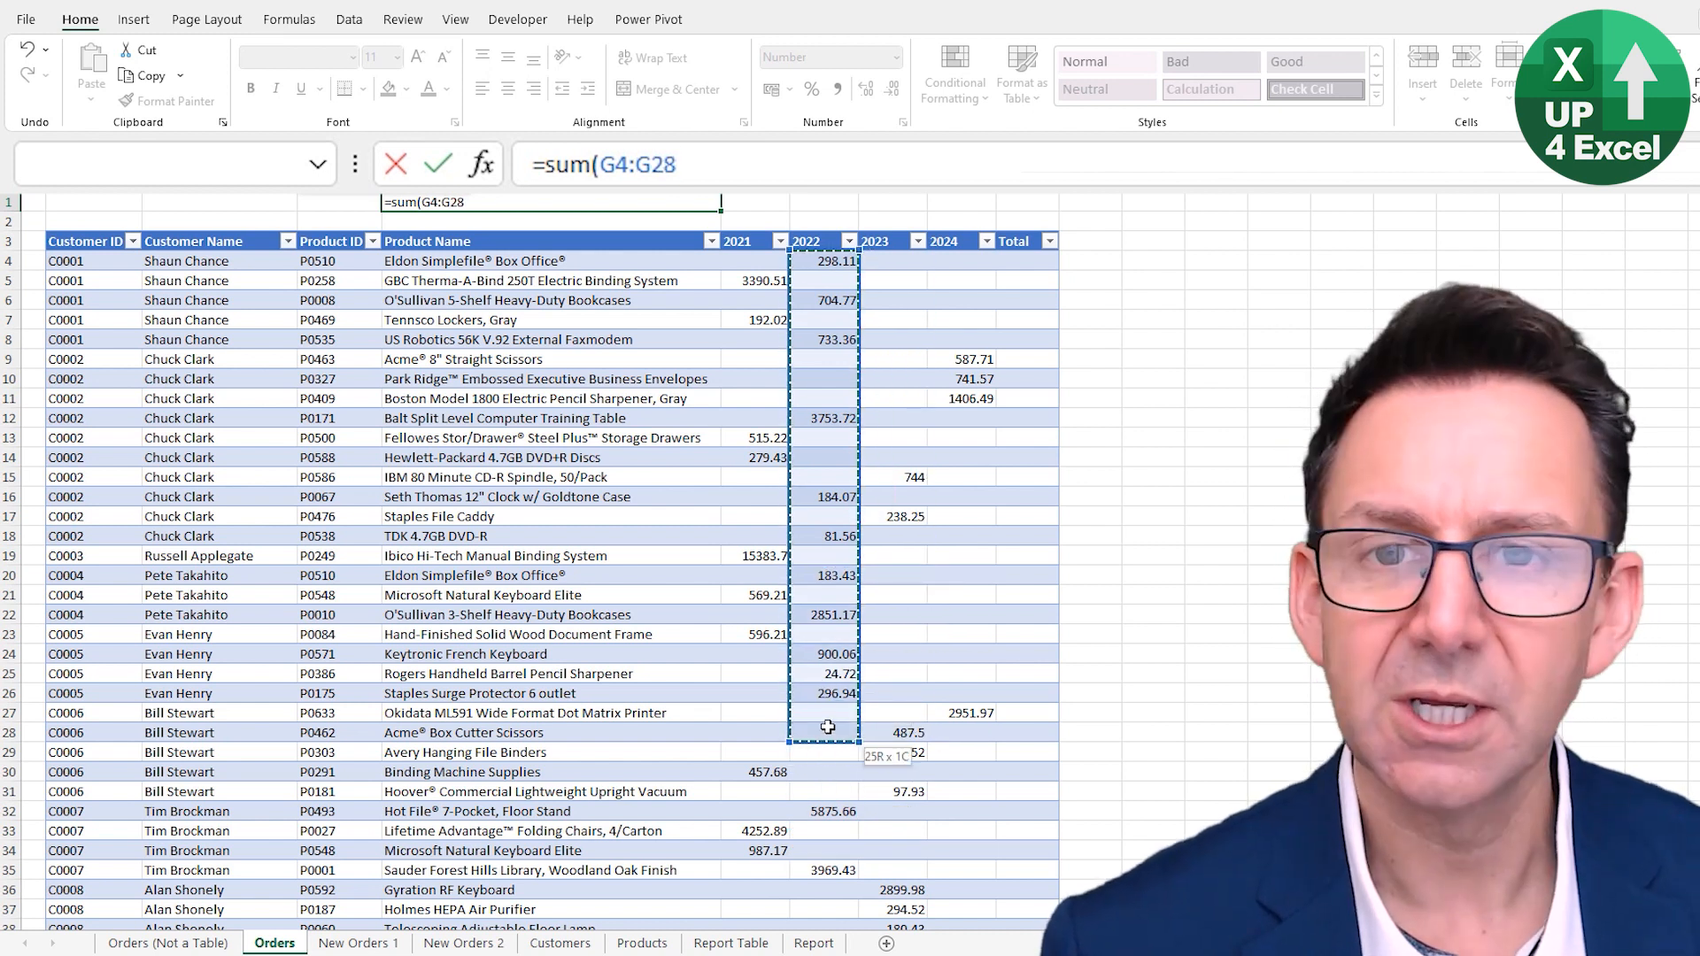
drag(826, 726, 826, 726)
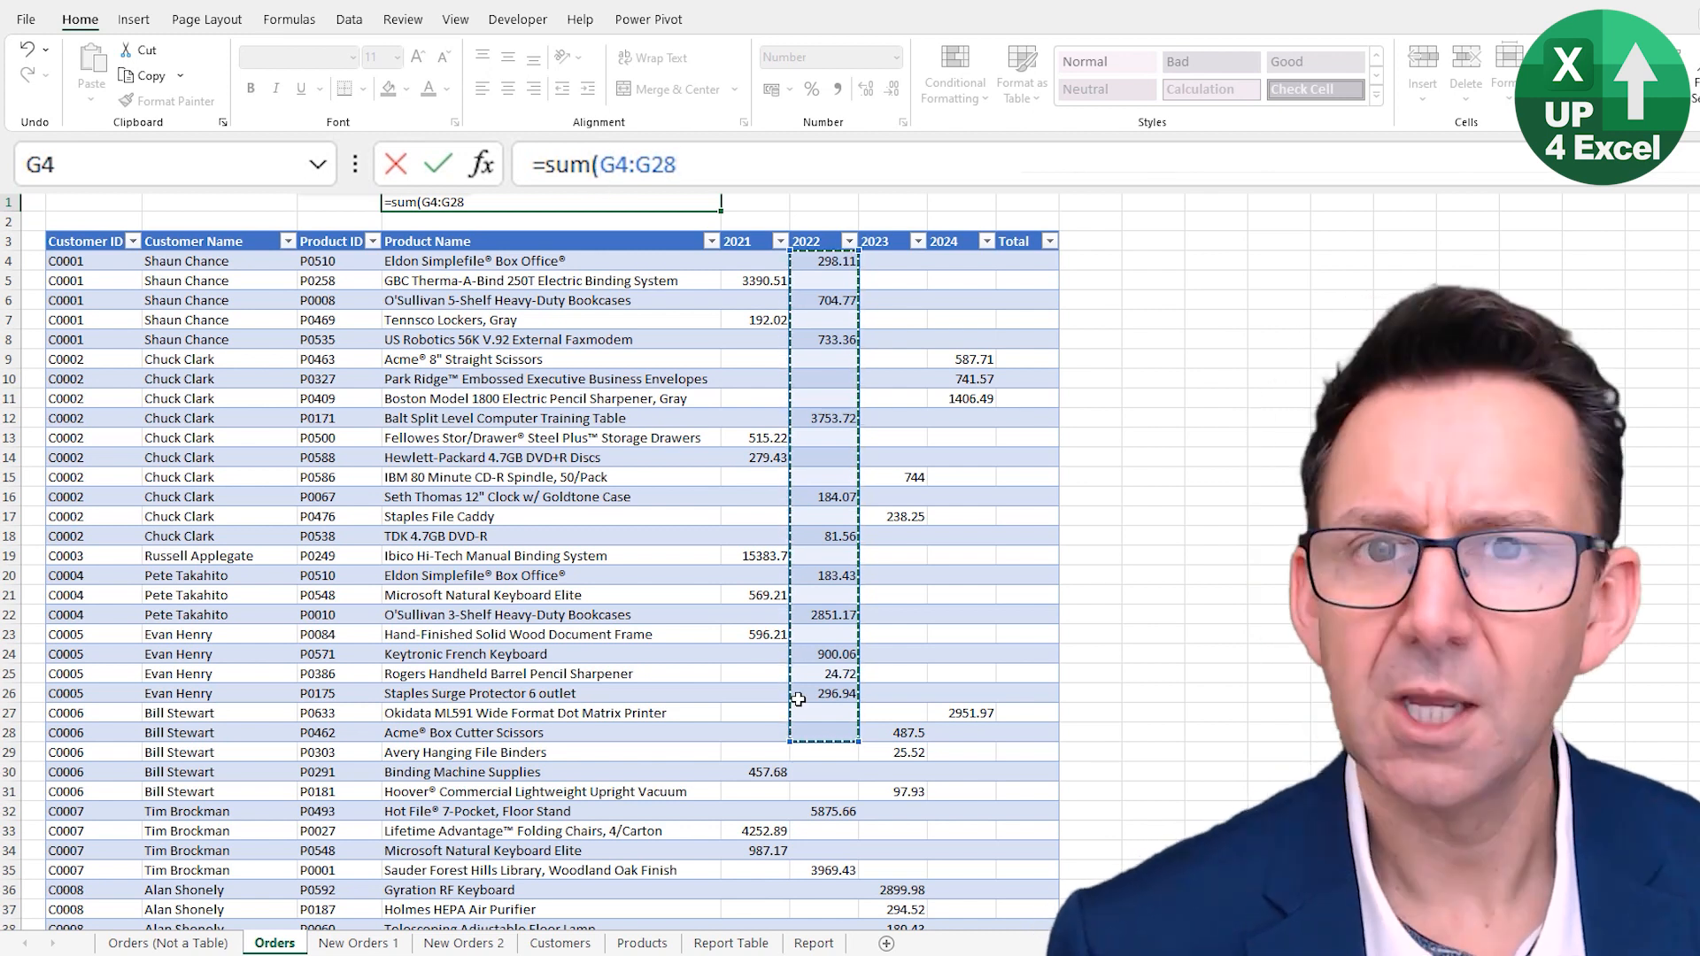
key(BackSpace)
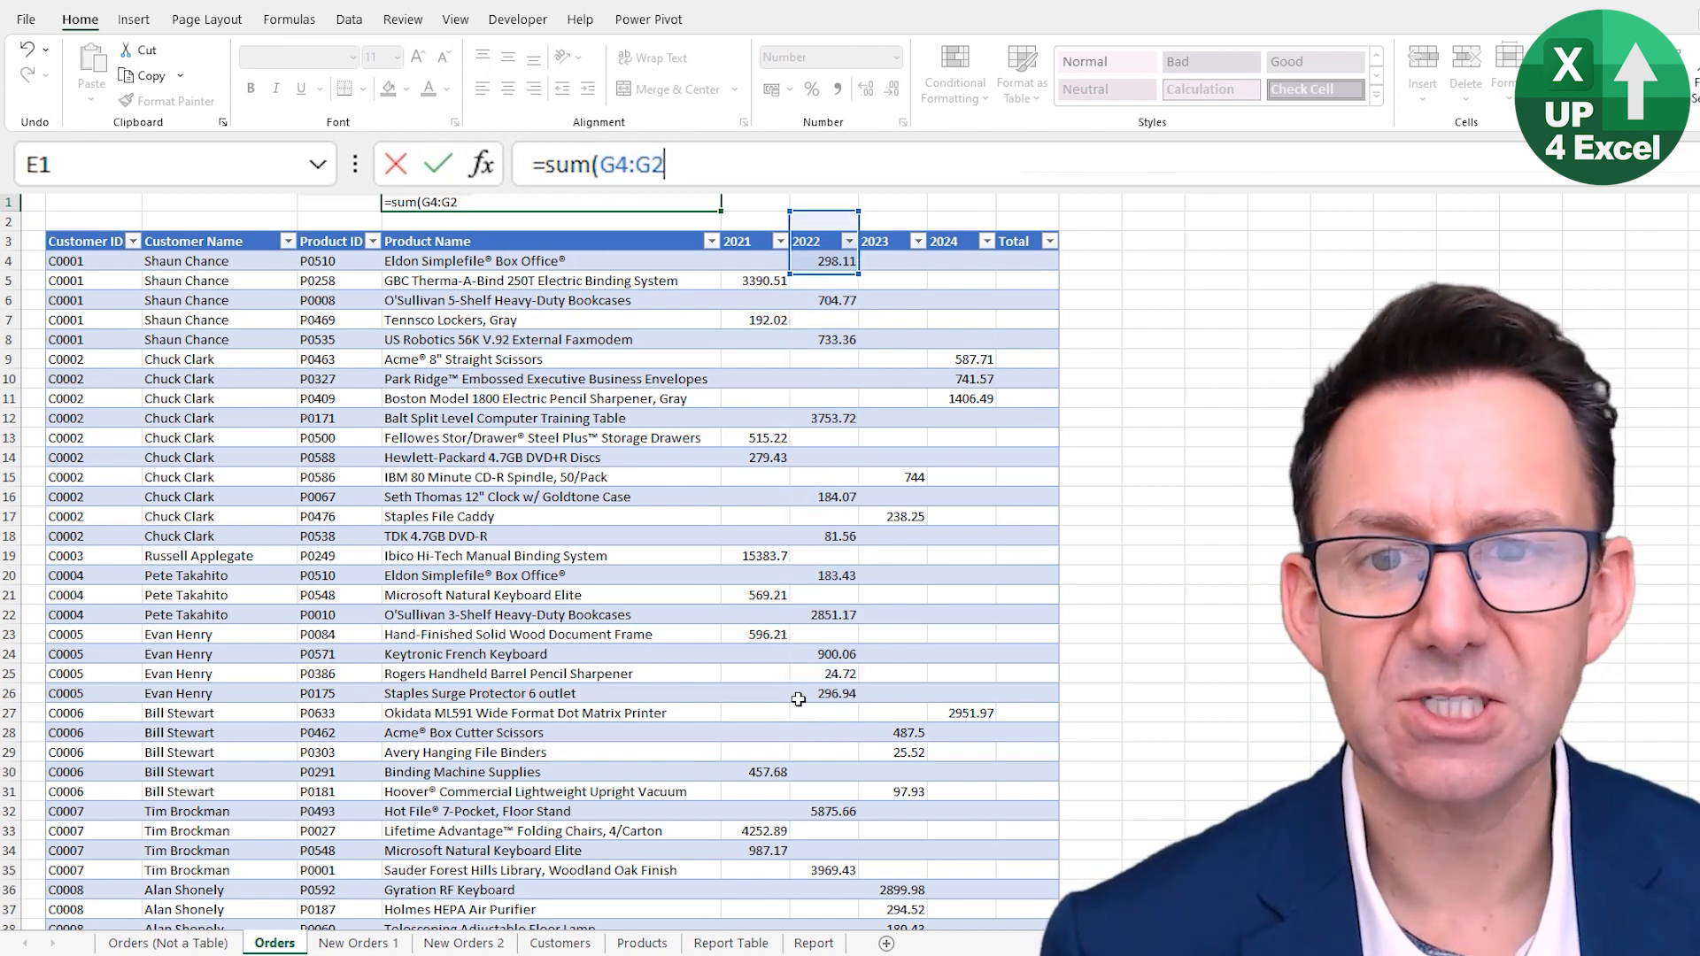
key(BackSpace)
key(BackSpace)
key(BackSpace)
key(BackSpace)
key(BackSpace)
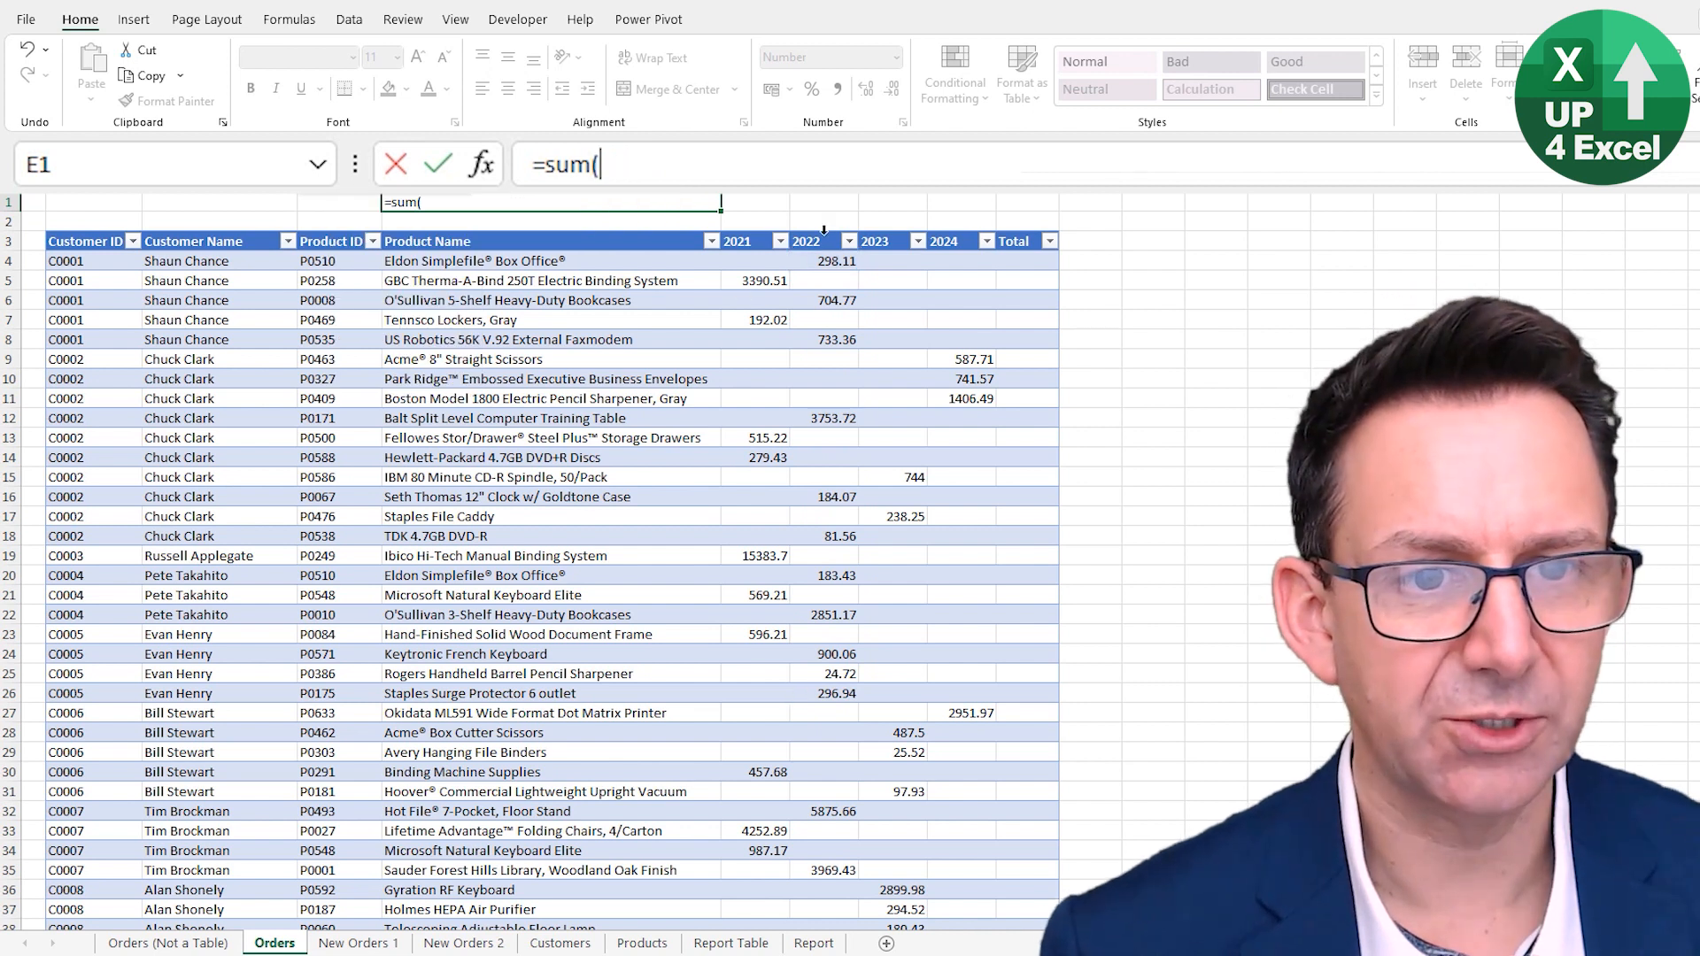
click(820, 231)
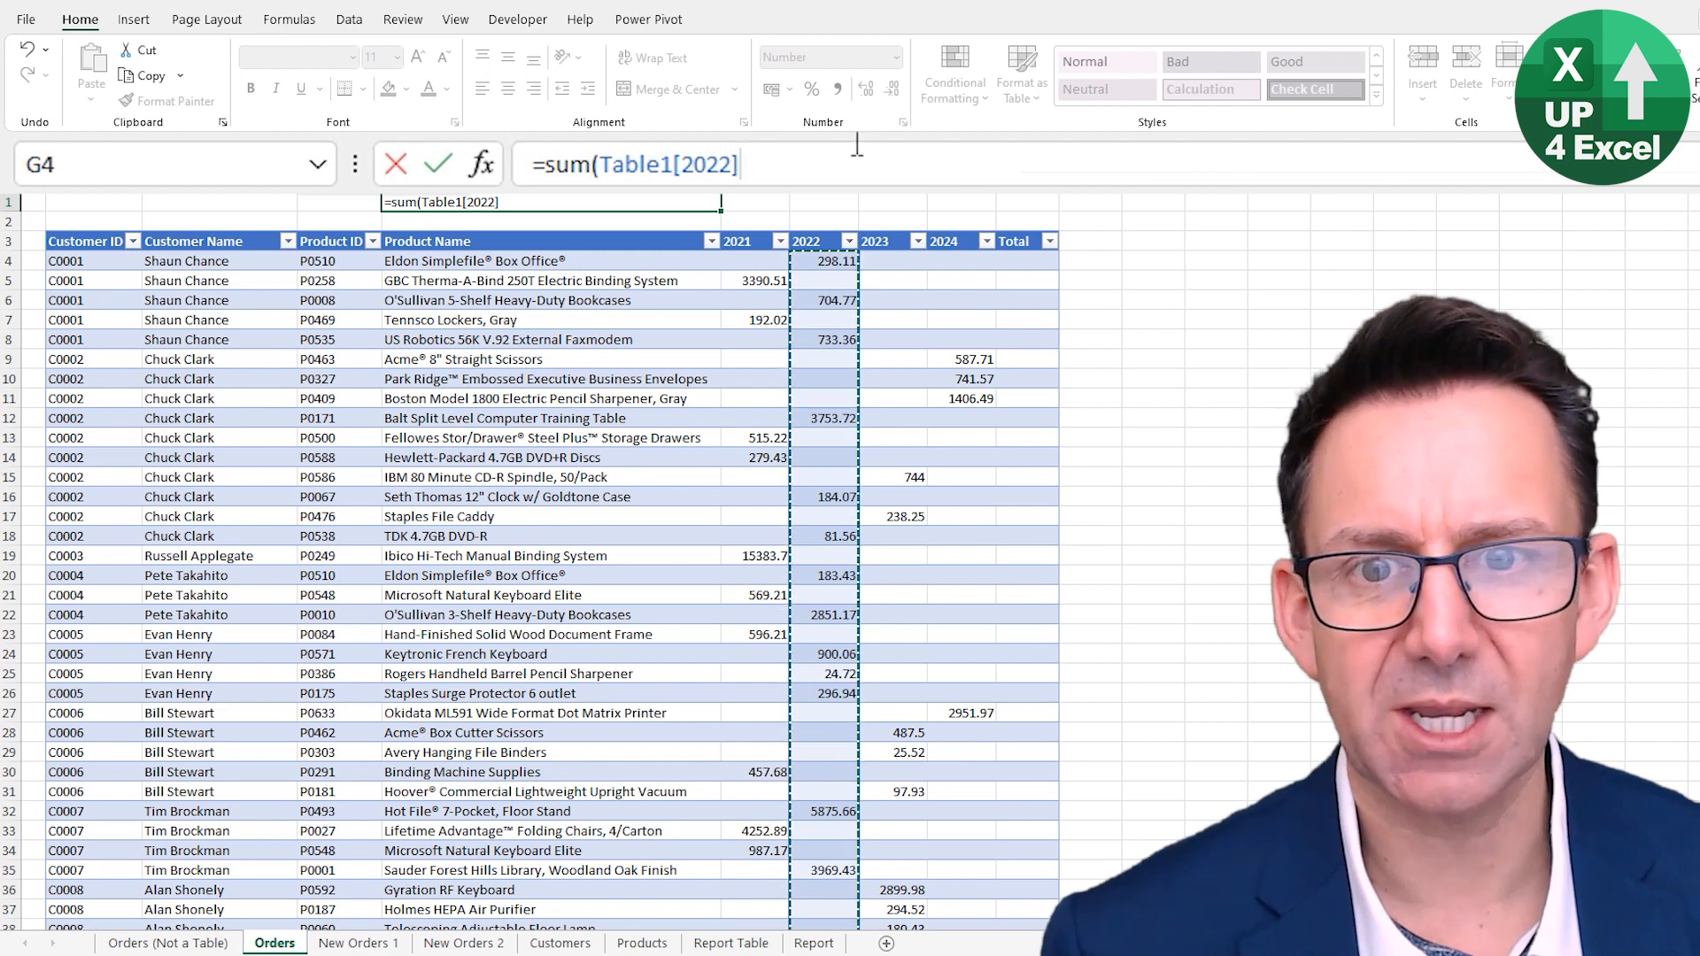
text())
key(Return)
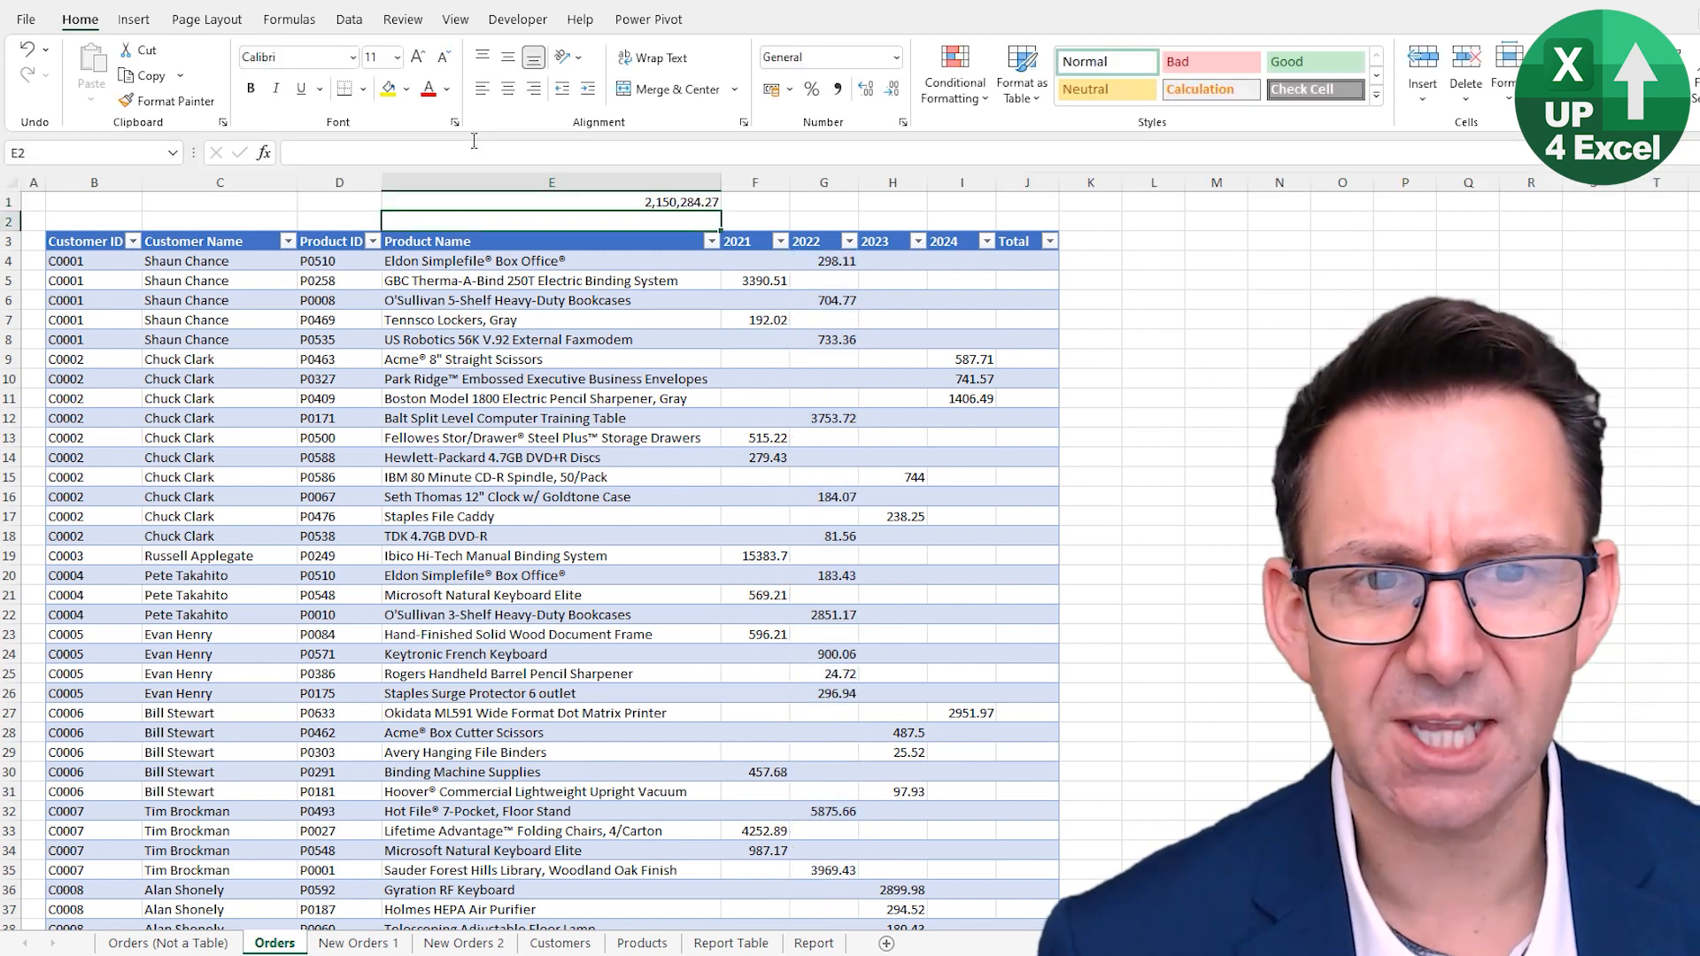
- Rename the table as tblOrders
key(Up)
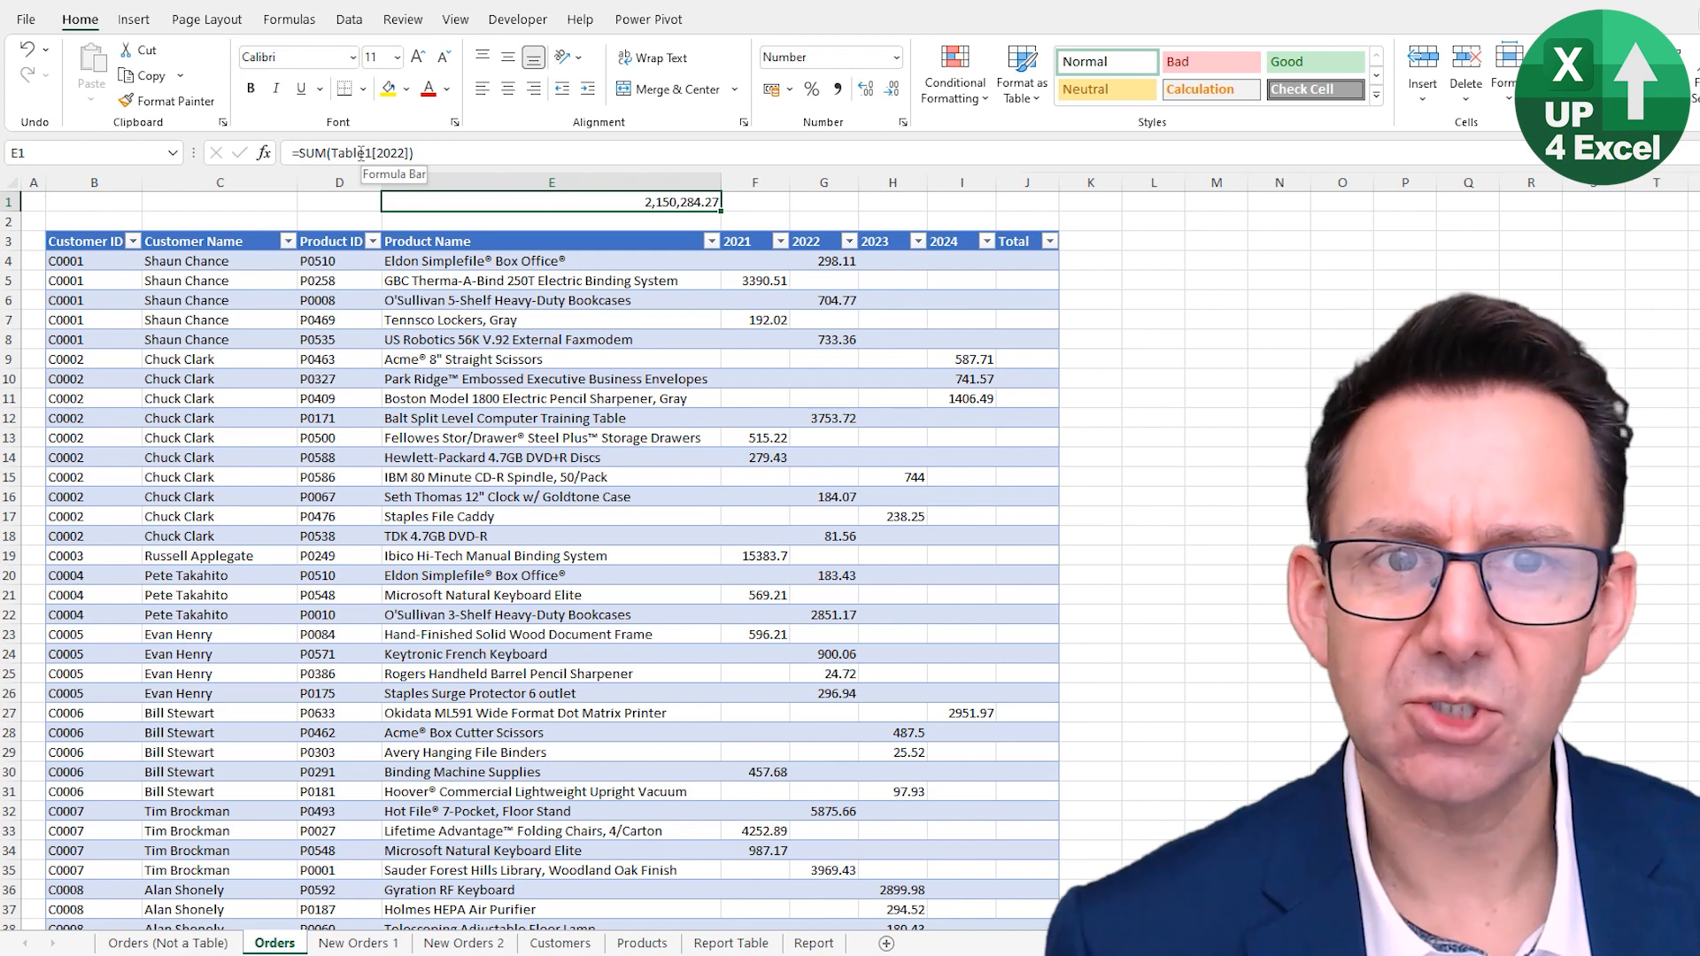
click(617, 251)
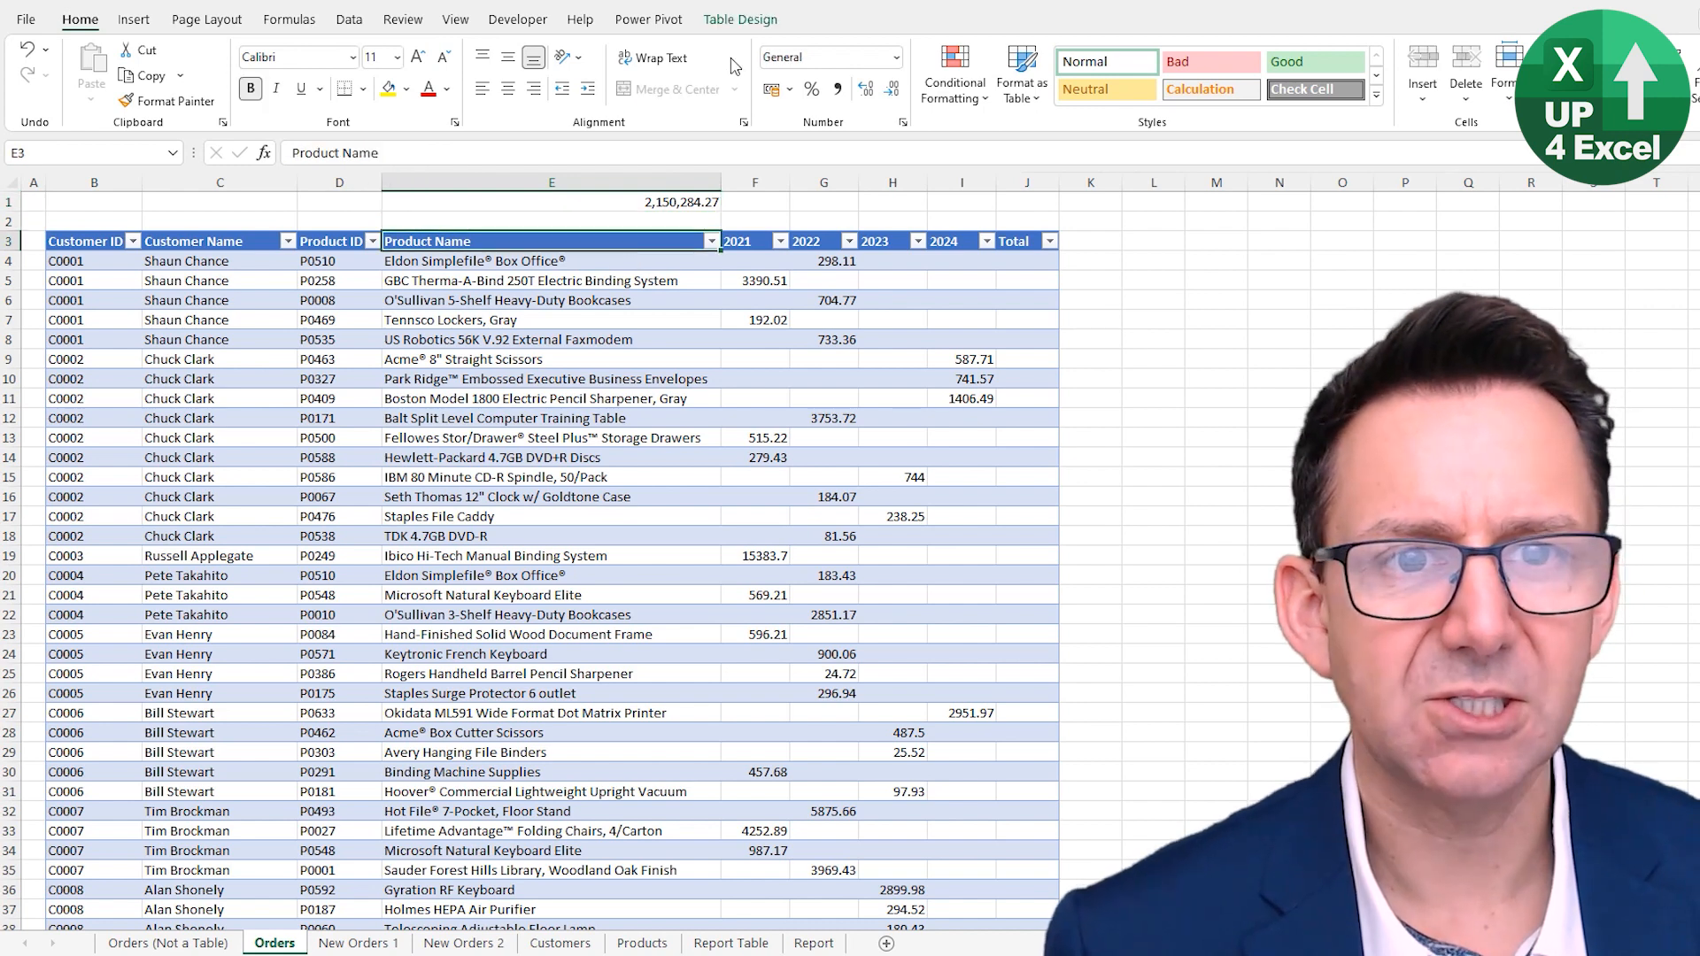
click(740, 19)
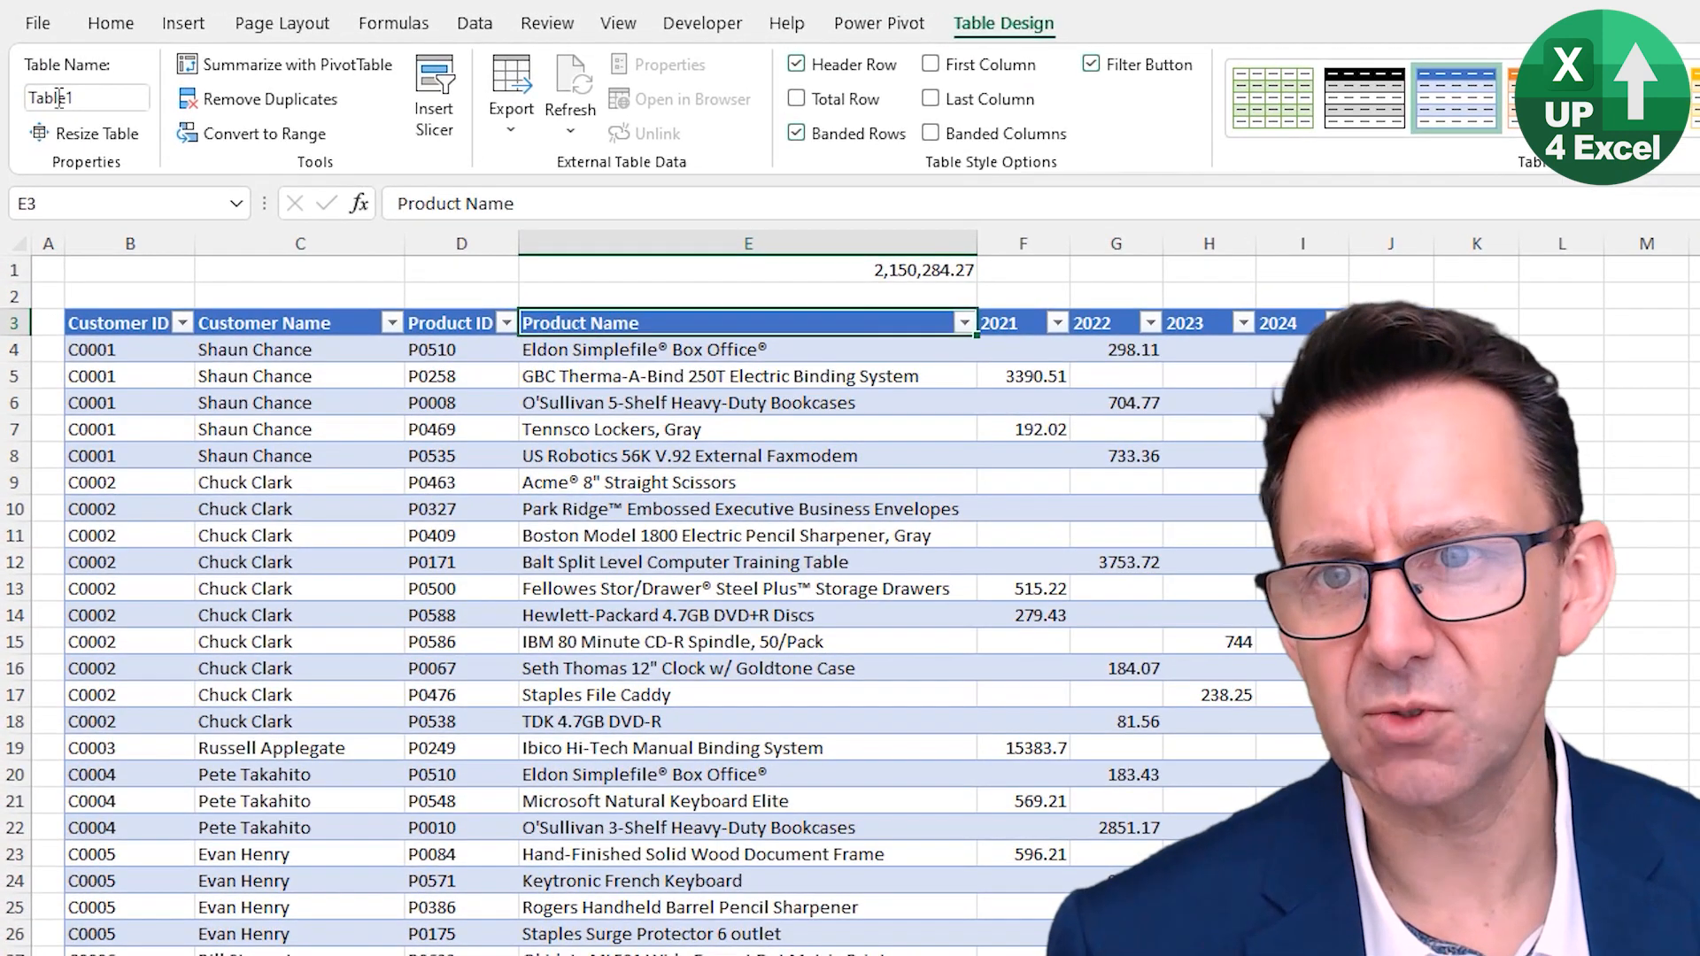
click(103, 104)
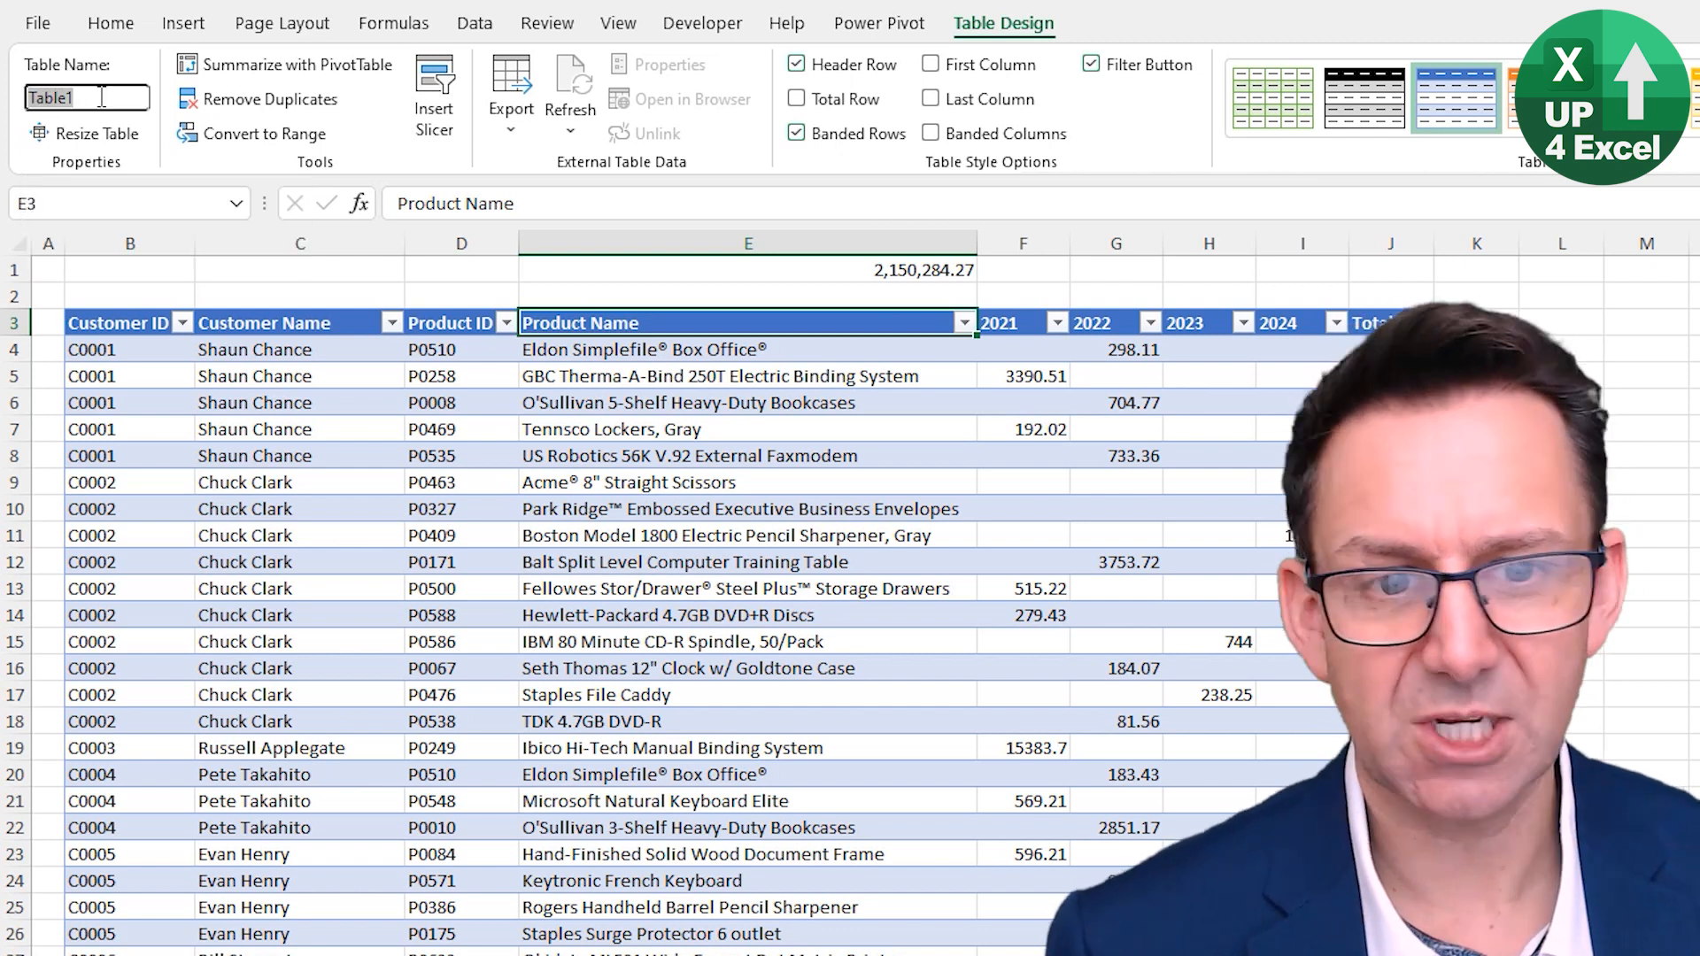
text(Orders)
key(ctrl+Left)
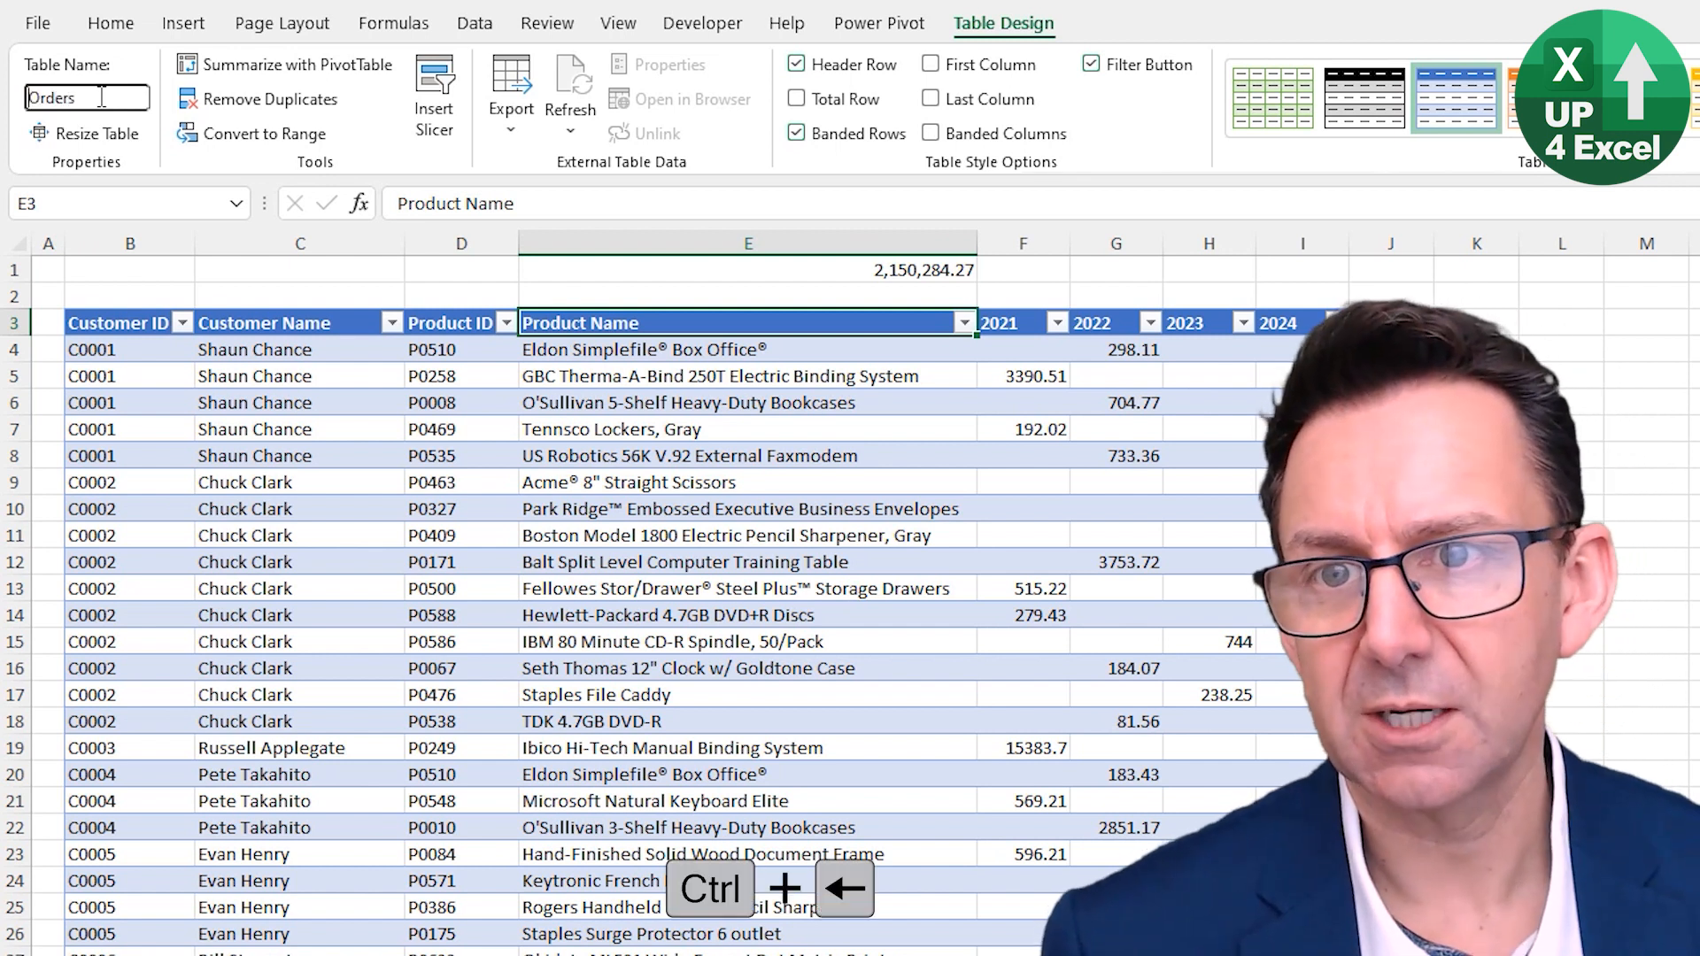
text(tbl)
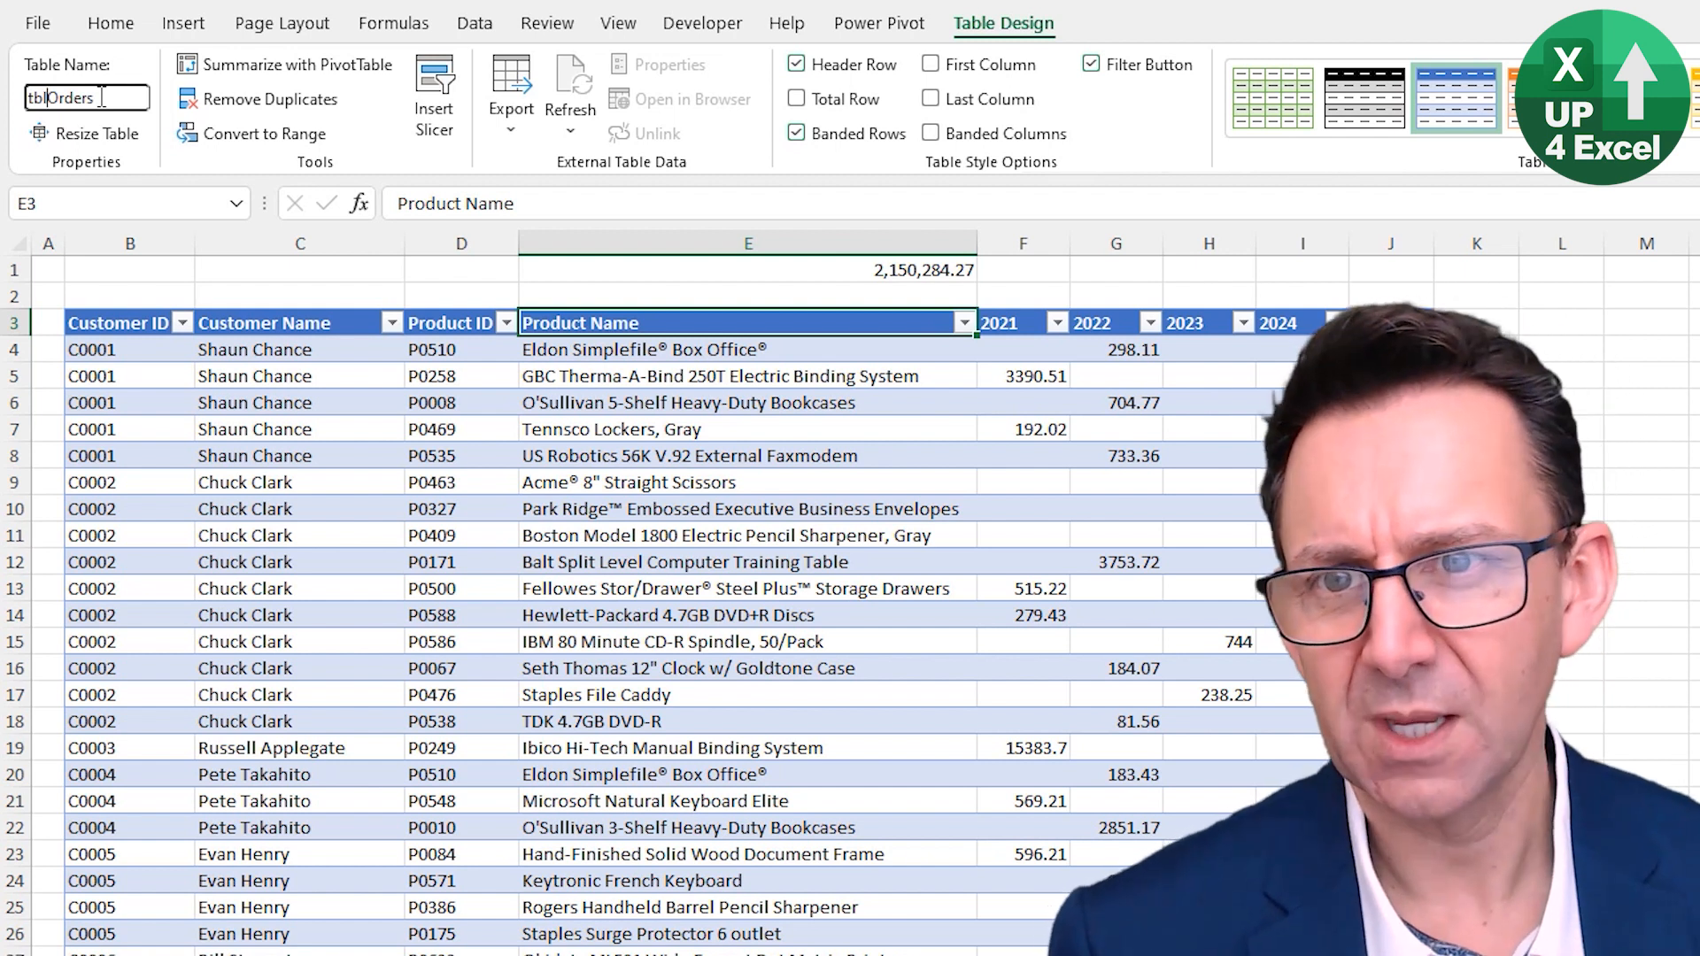
key(Return)
- Edit the E1 formula's column reference to 2023 and then to 2021
key(Up)
key(Up)
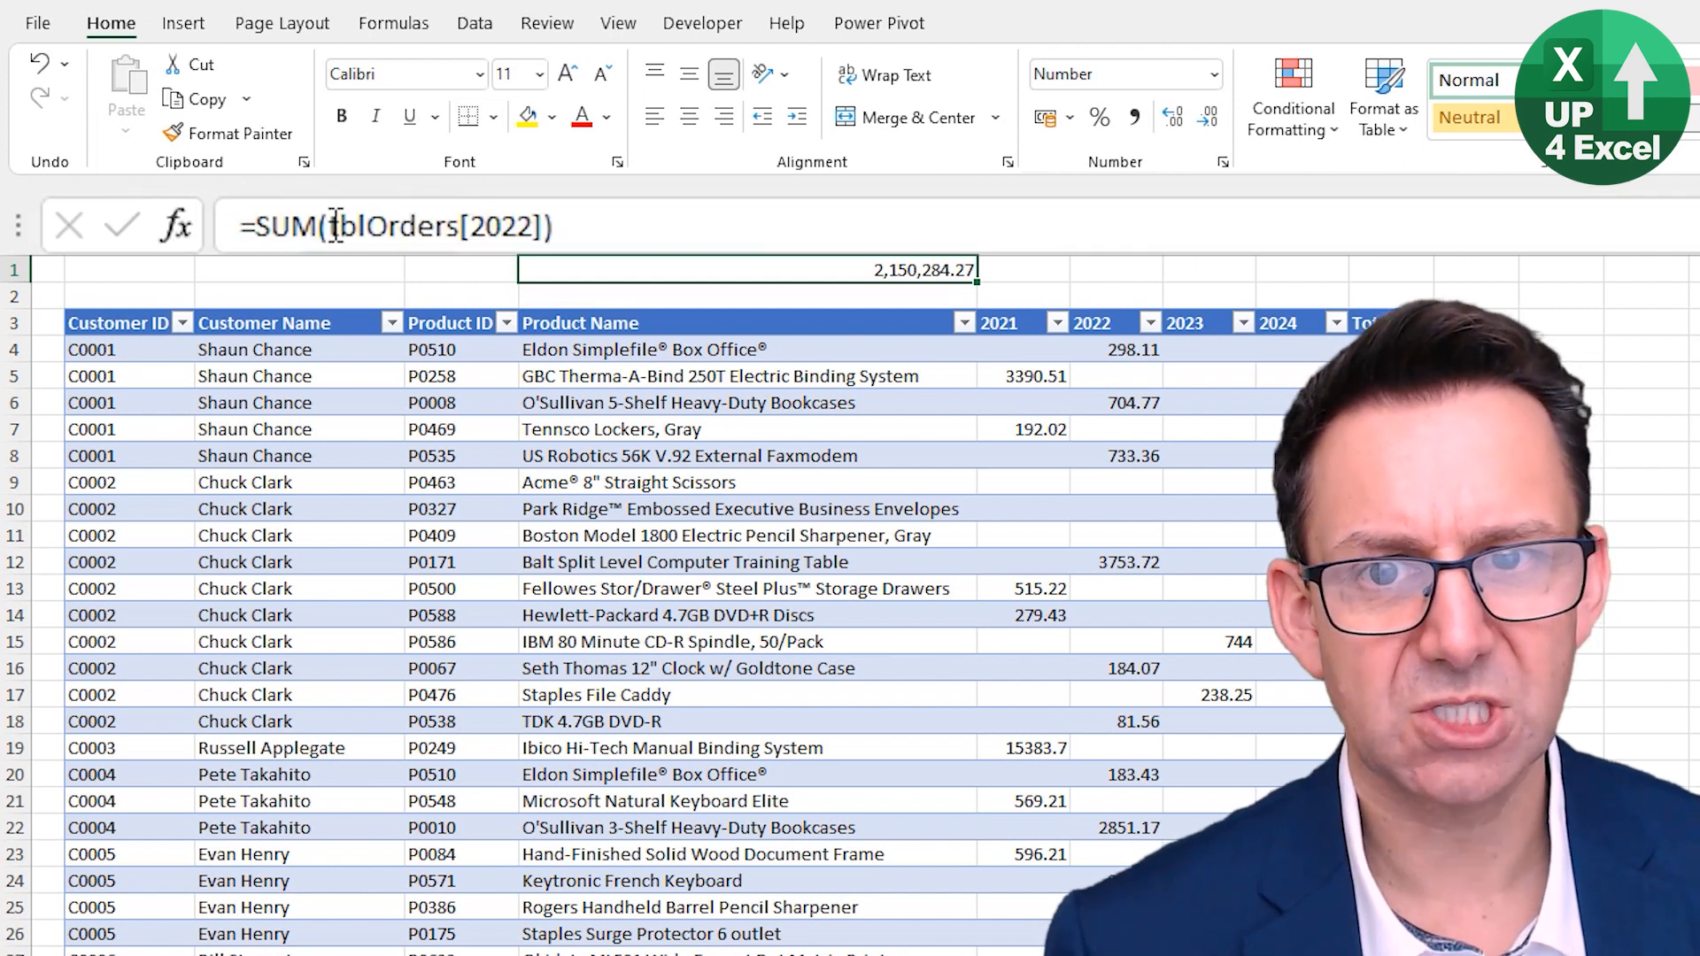
click(534, 225)
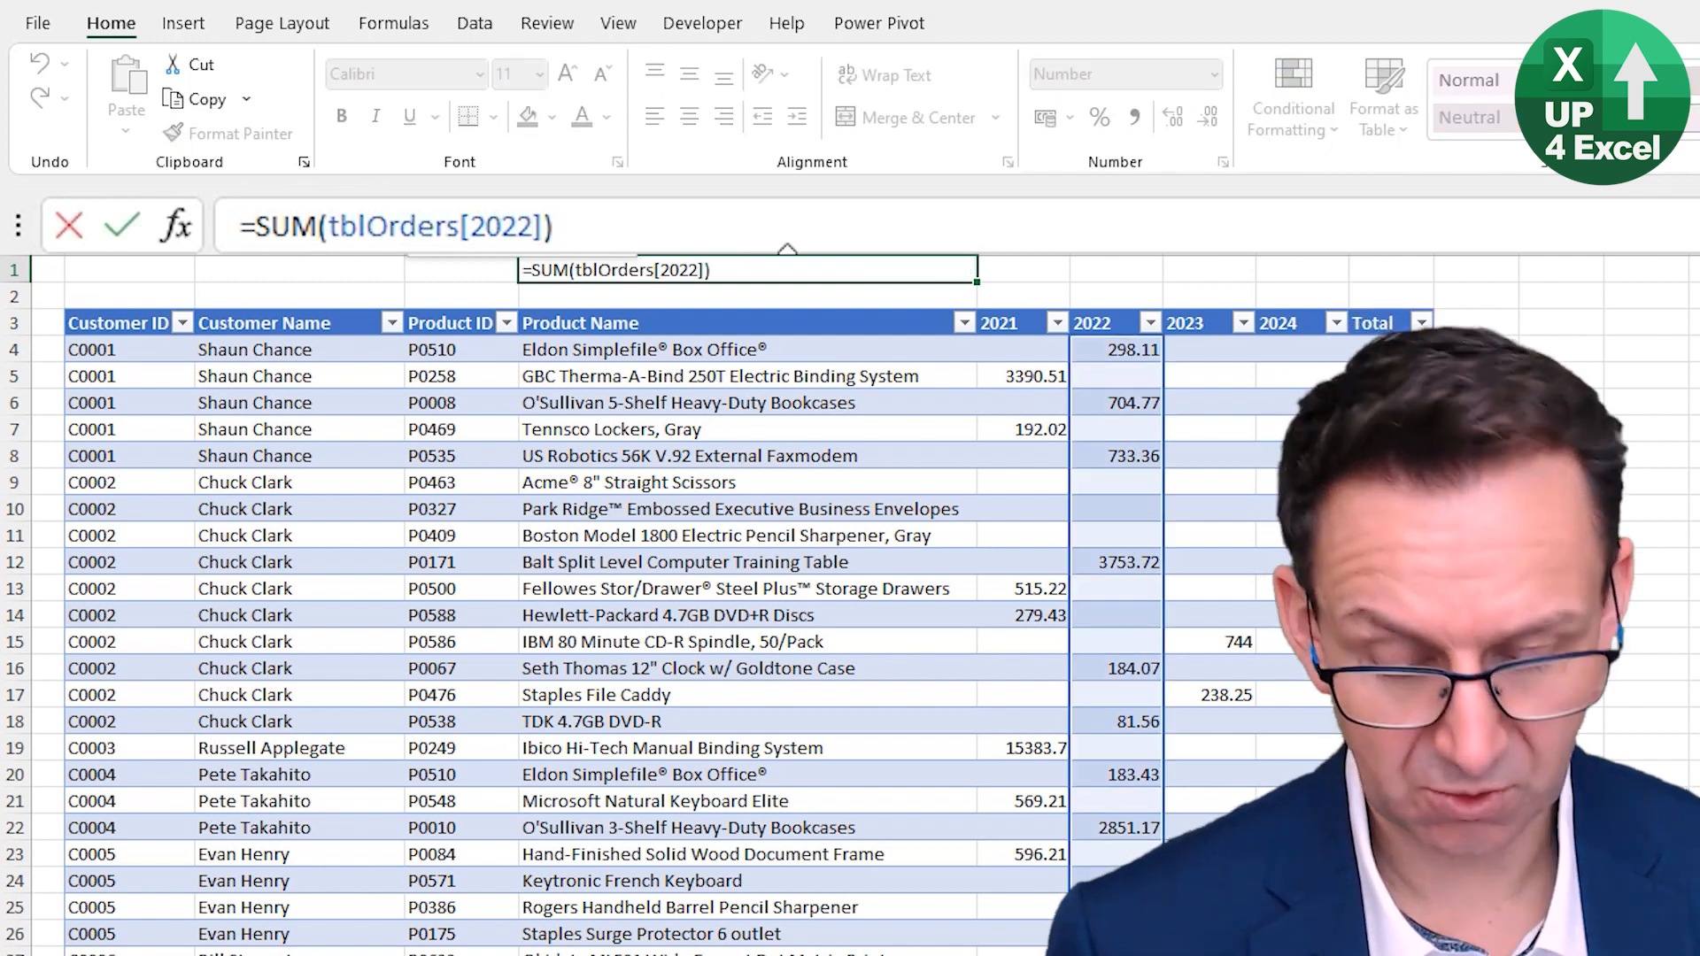
key(BackSpace)
text(3)
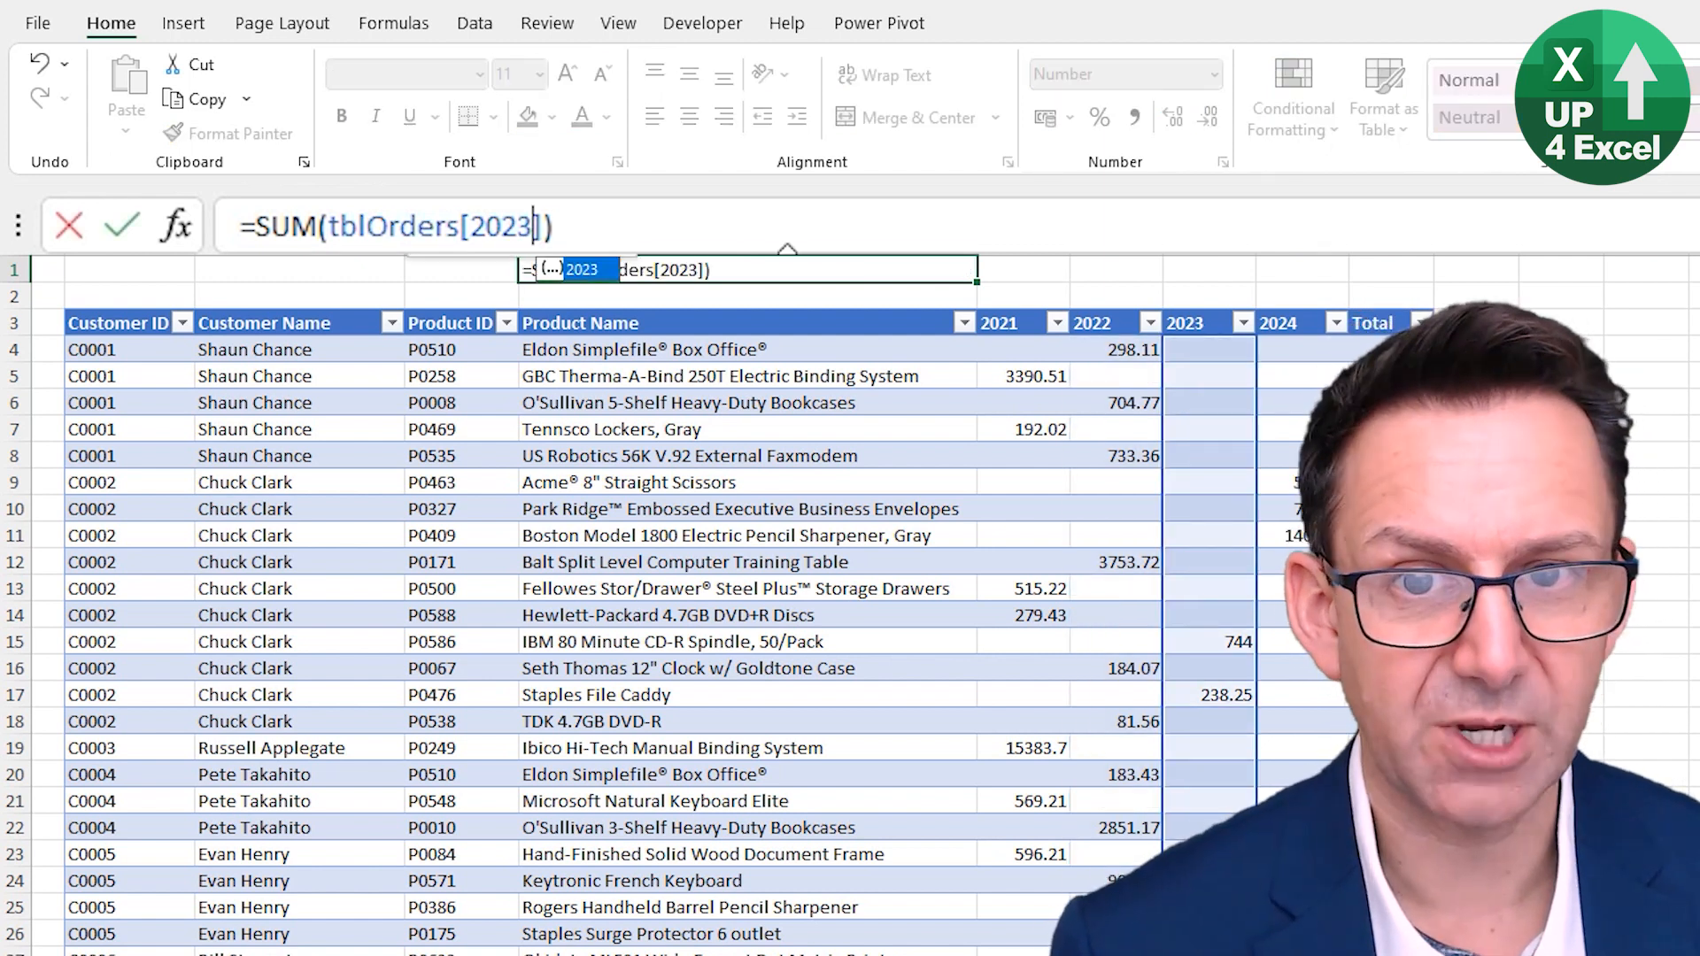
key(BackSpace)
text(1)
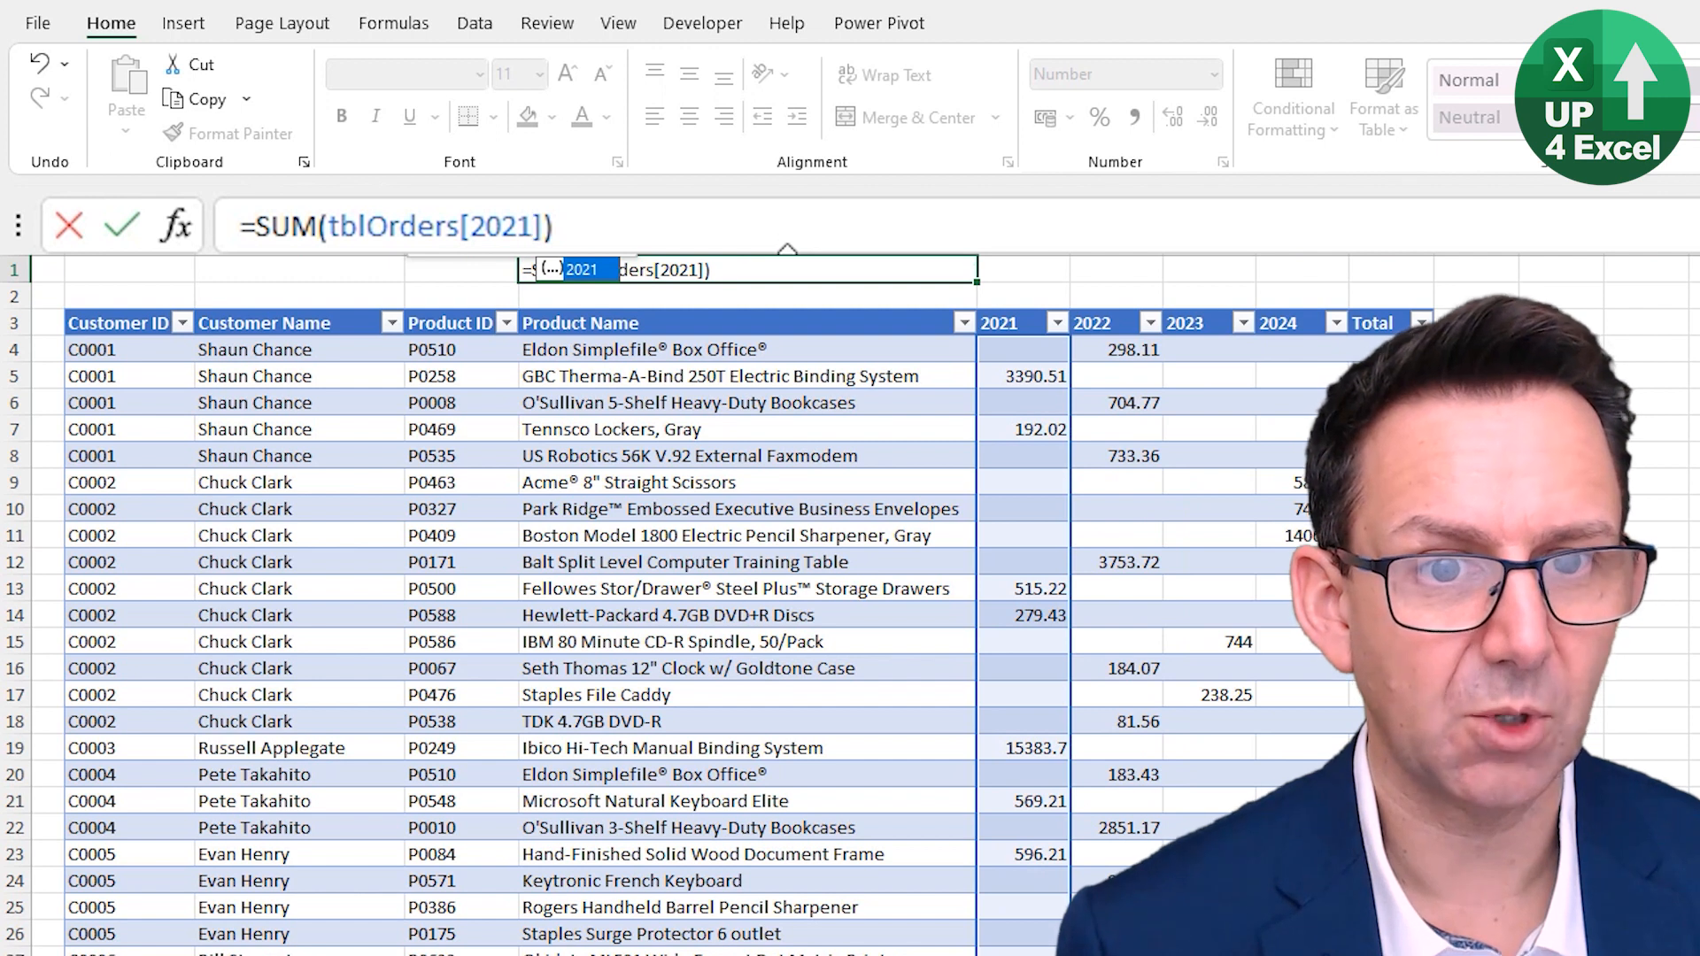
- Pick the 2023 column from the structured-reference suggestions in the E1 formula
key(BackSpace)
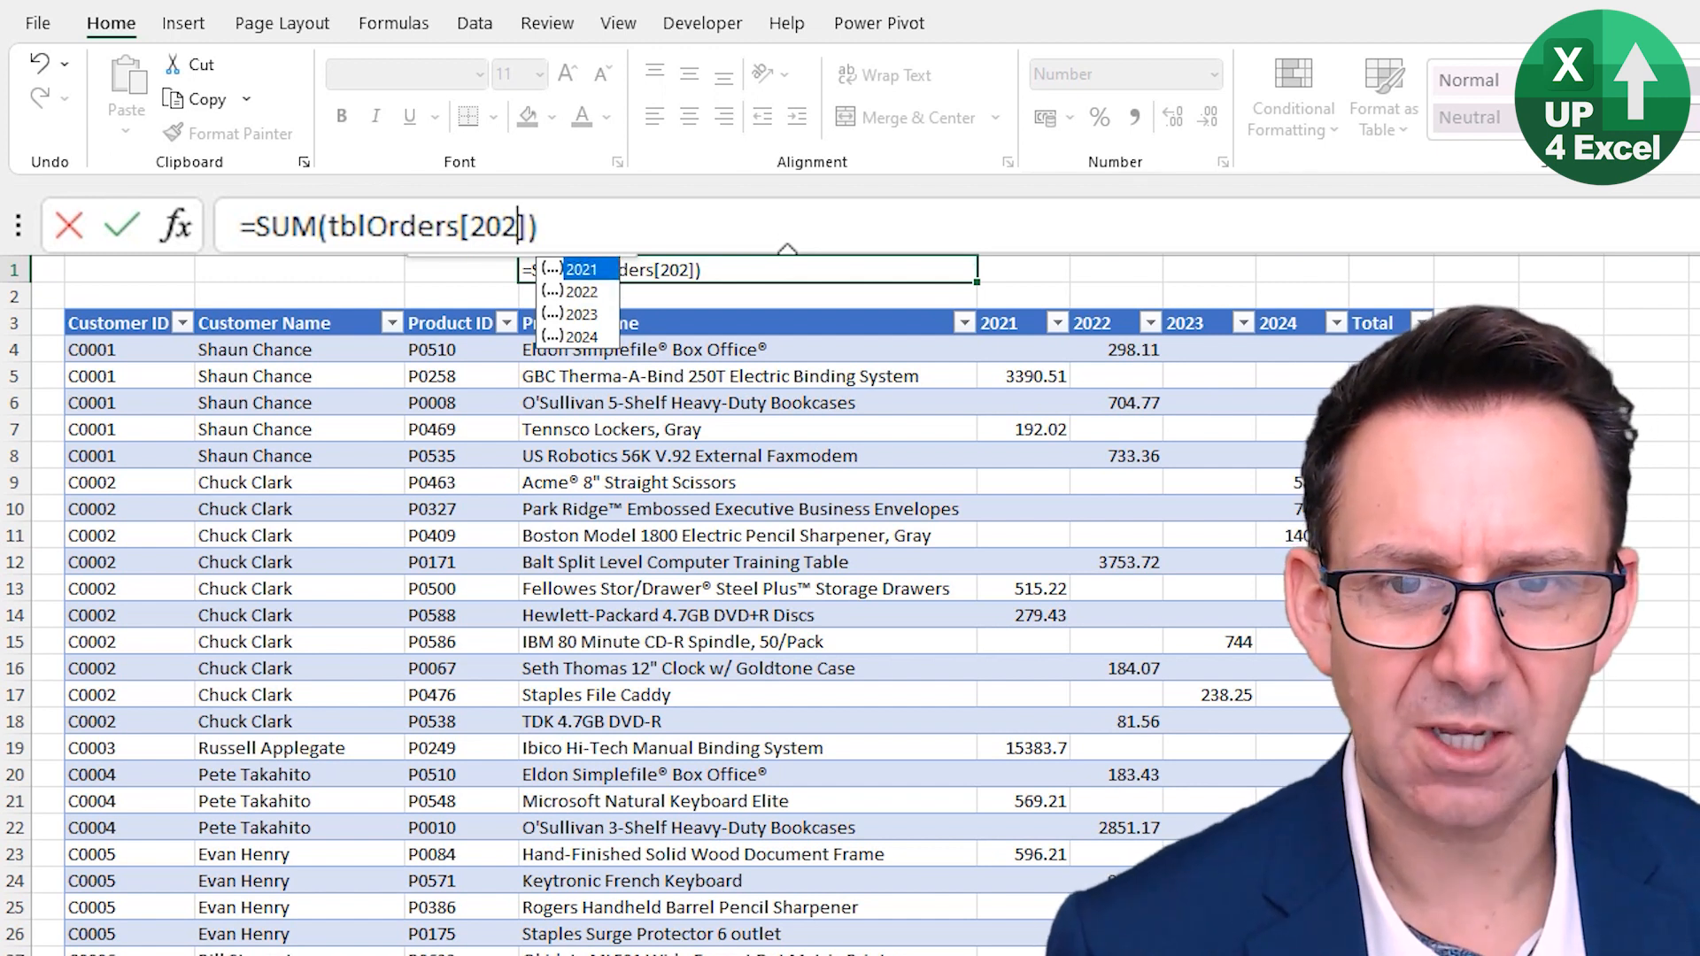
key(Down)
key(Down)
key(Up)
key(Up)
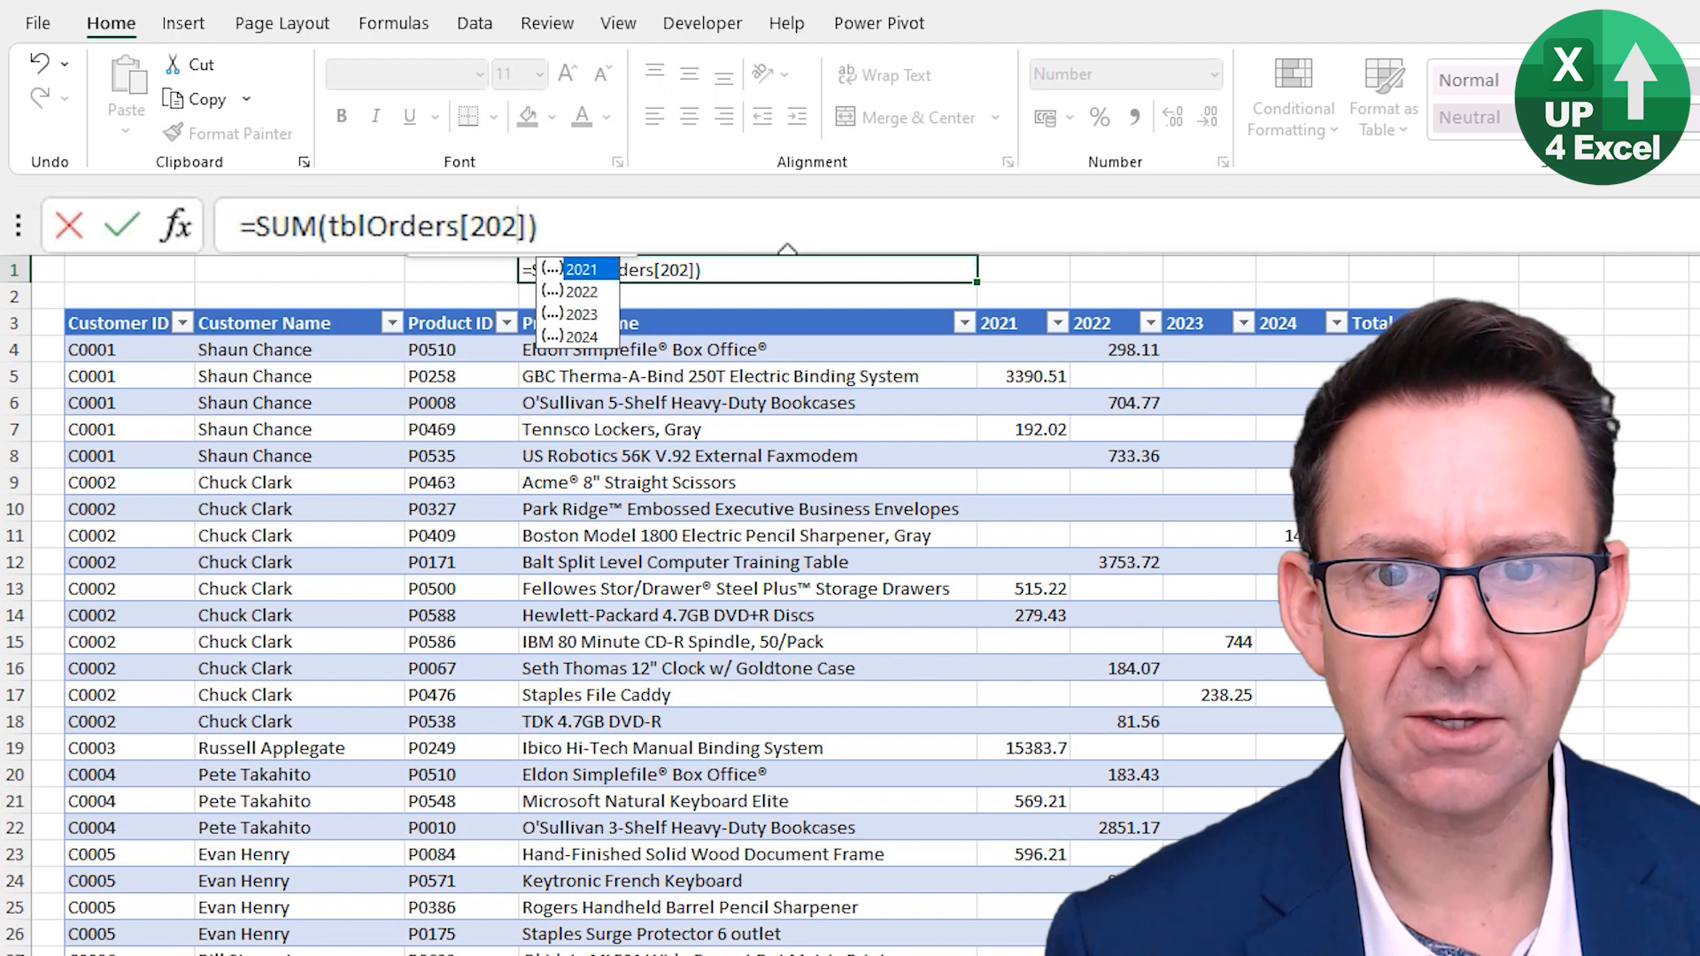
key(Down)
key(Down)
key(Down)
key(Up)
key(Up)
key(Up)
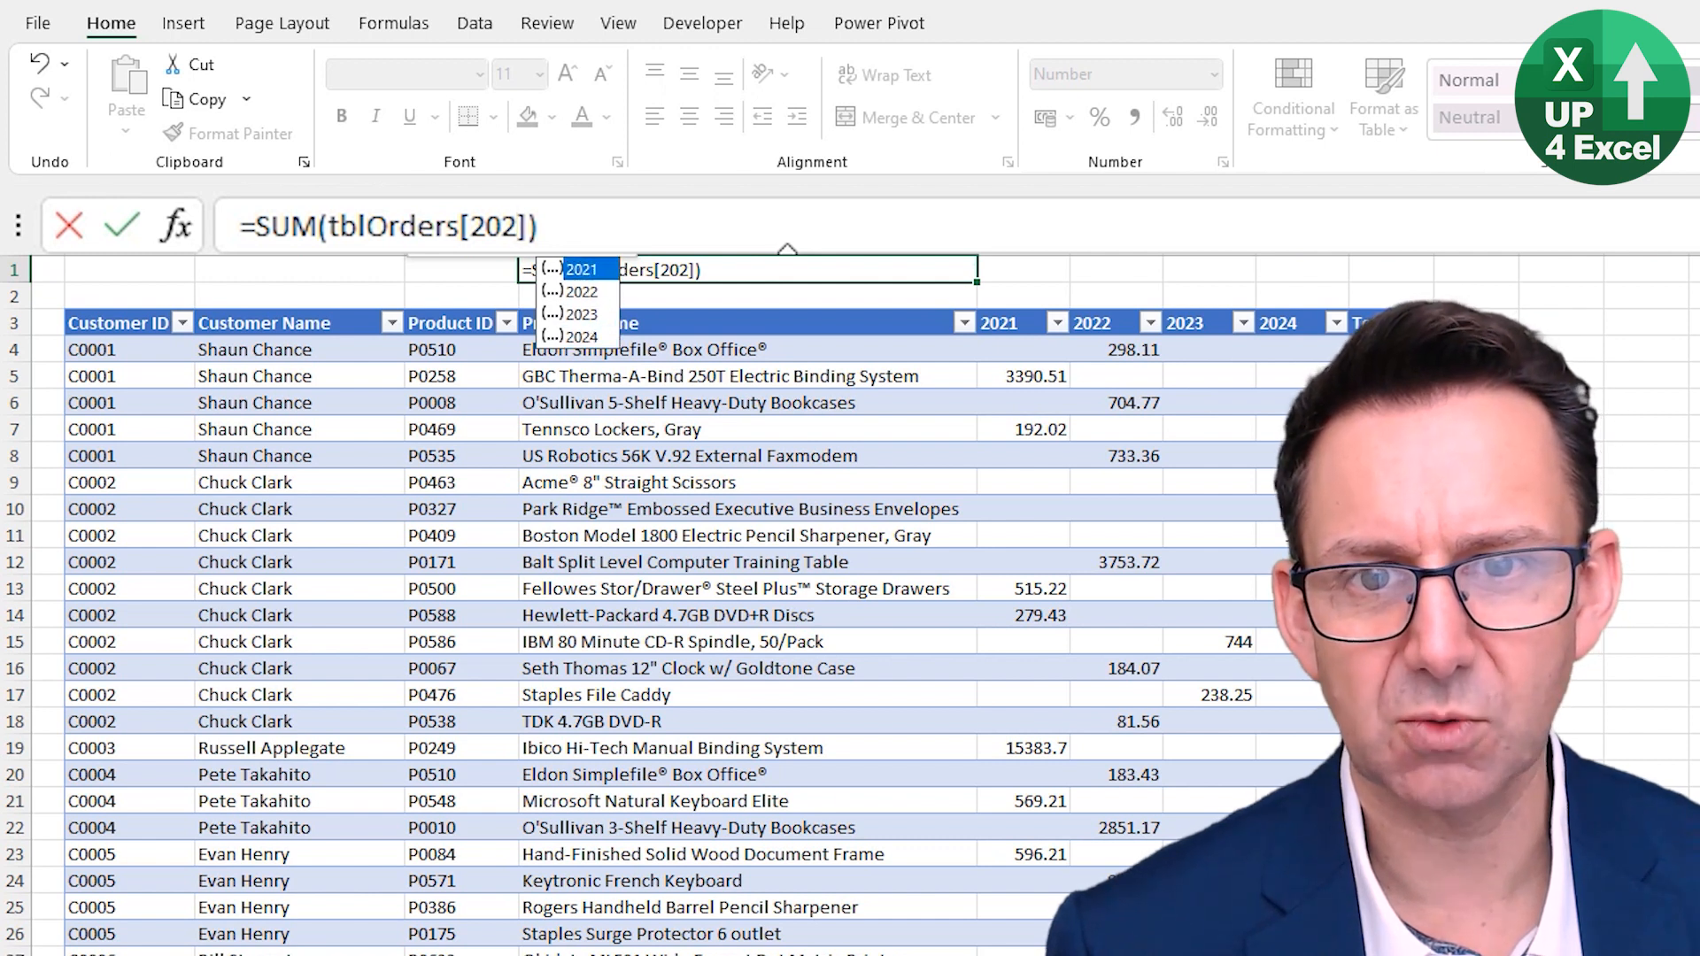
key(Down)
key(Down)
key(Down)
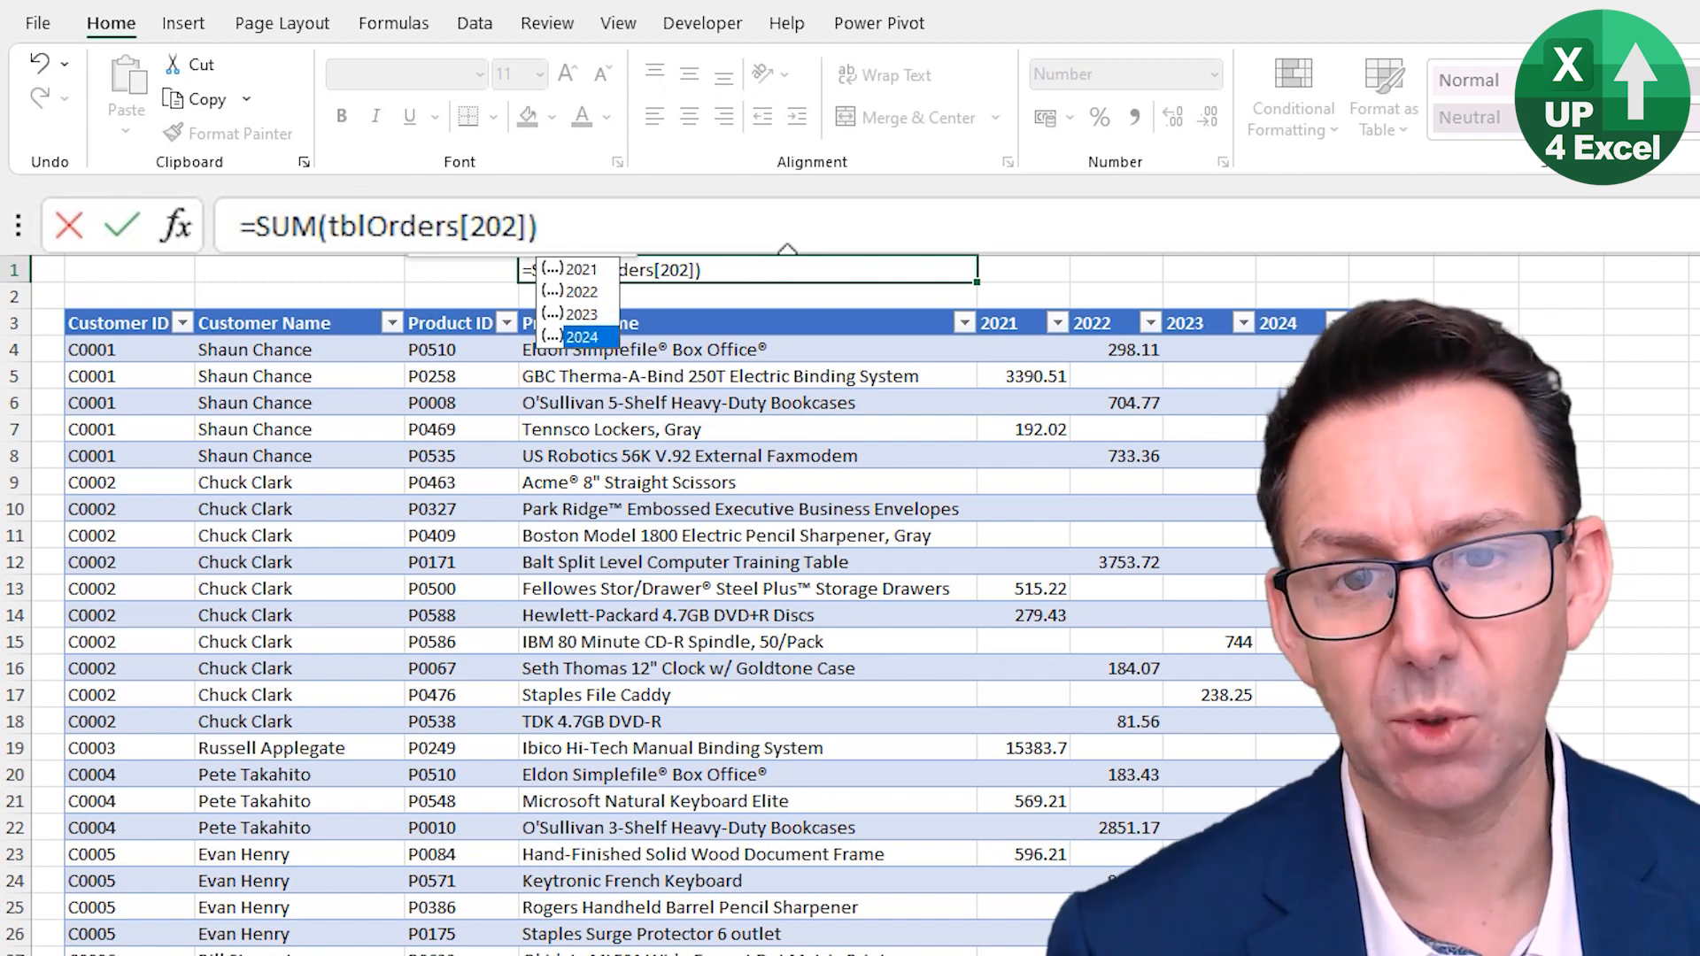
key(Up)
key(Up)
key(Up)
key(Down)
key(Down)
key(Down)
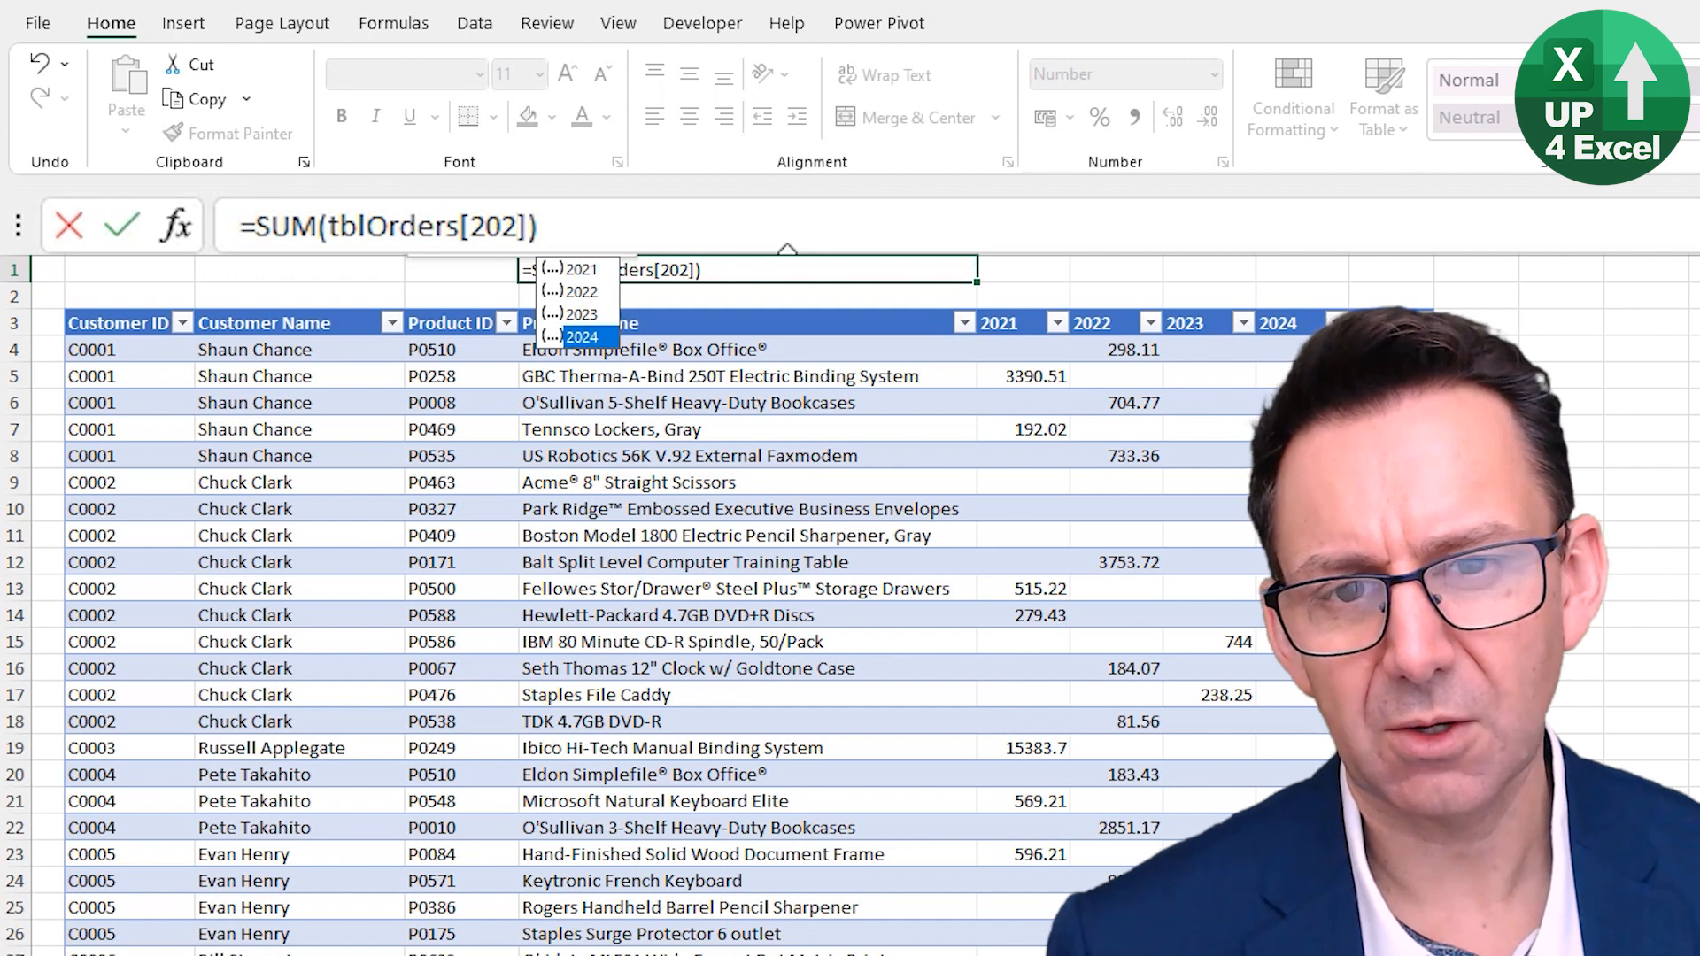
key(Up)
key(Tab)
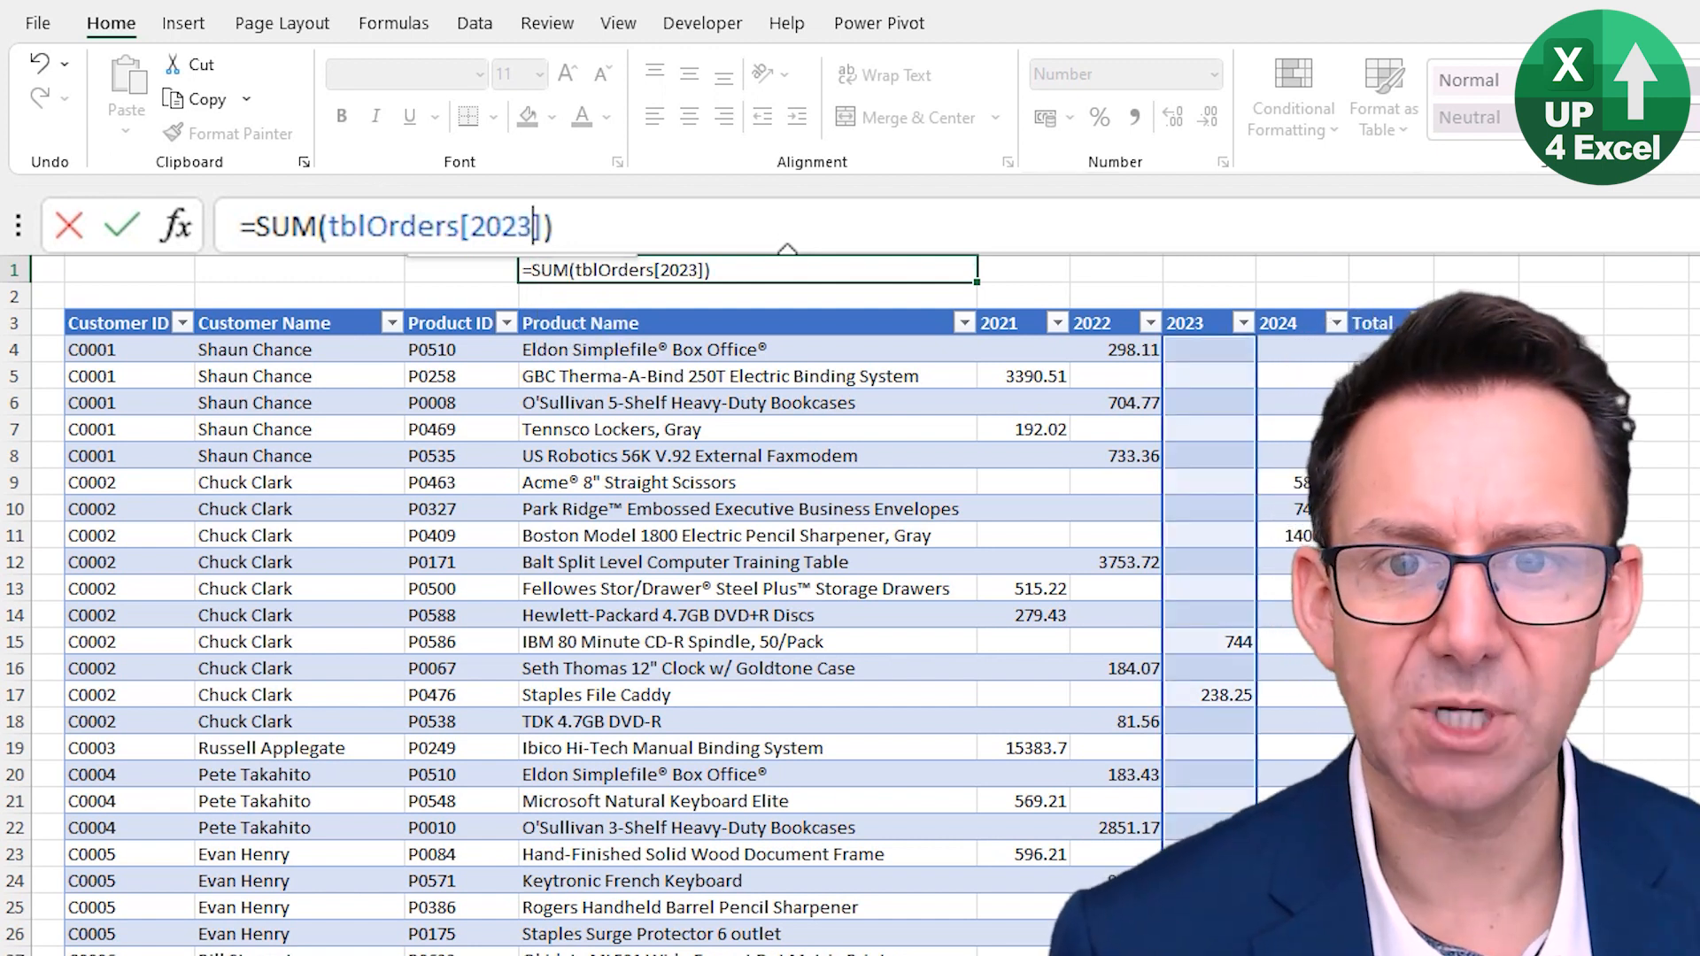
- Clear the column reference in the E1 formula and open the list of tblOrders reference items
key(ctrl+shift+Left)
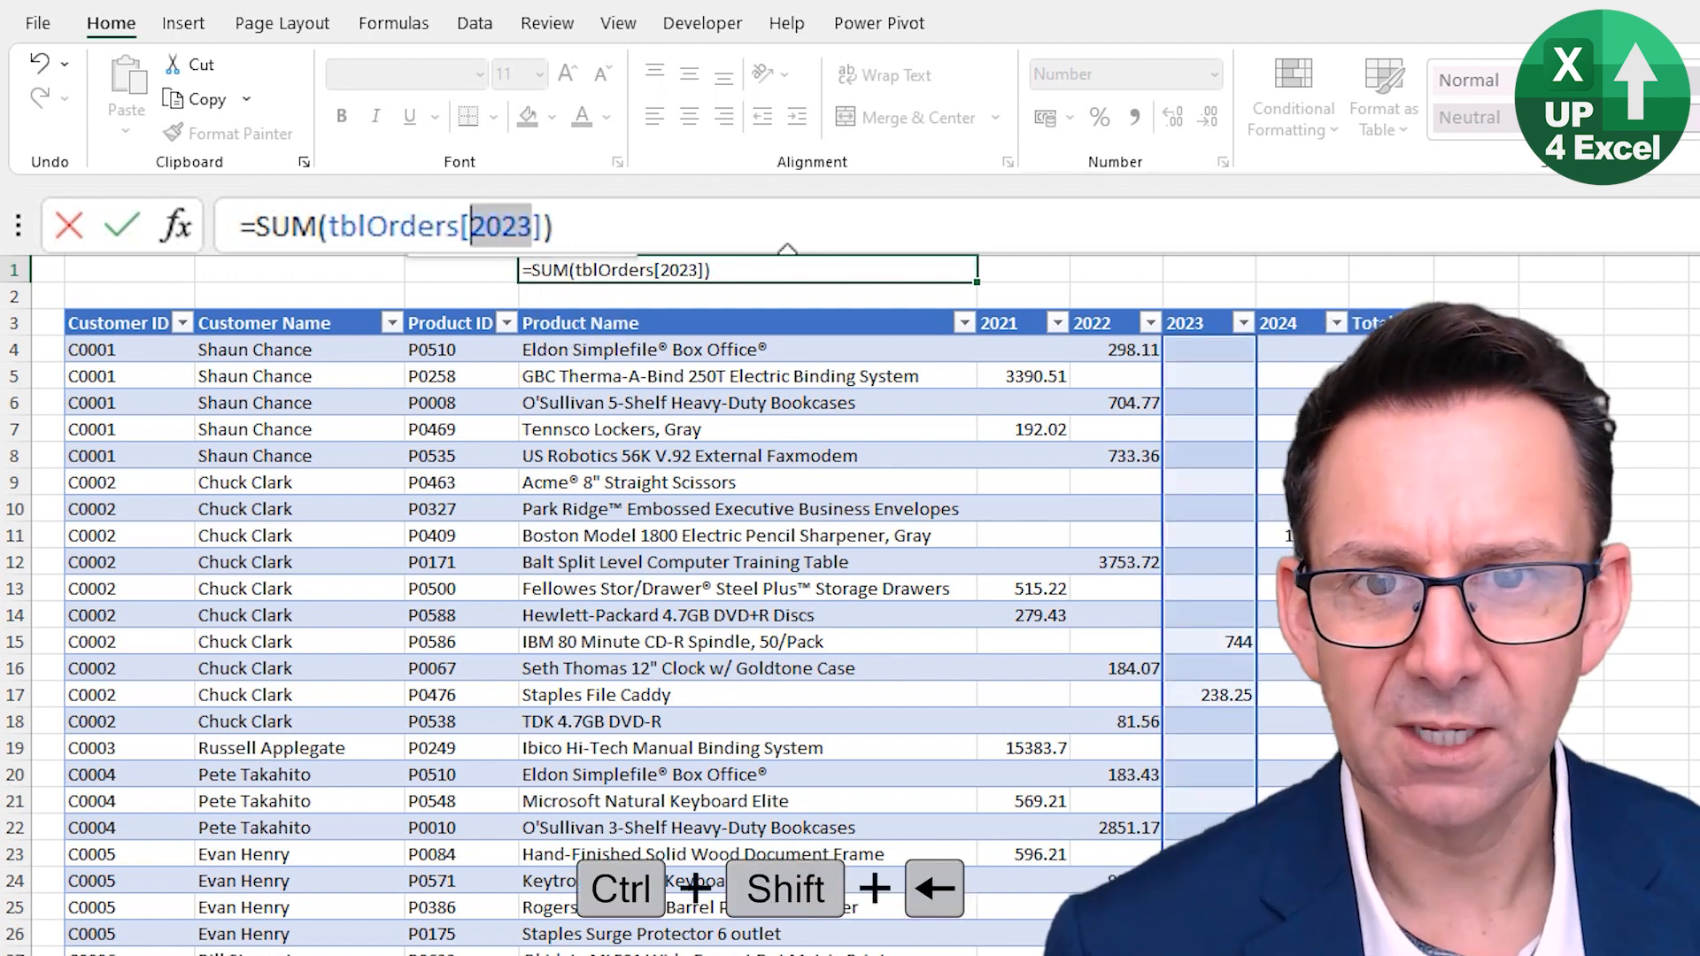
key(BackSpace)
key(BackSpace)
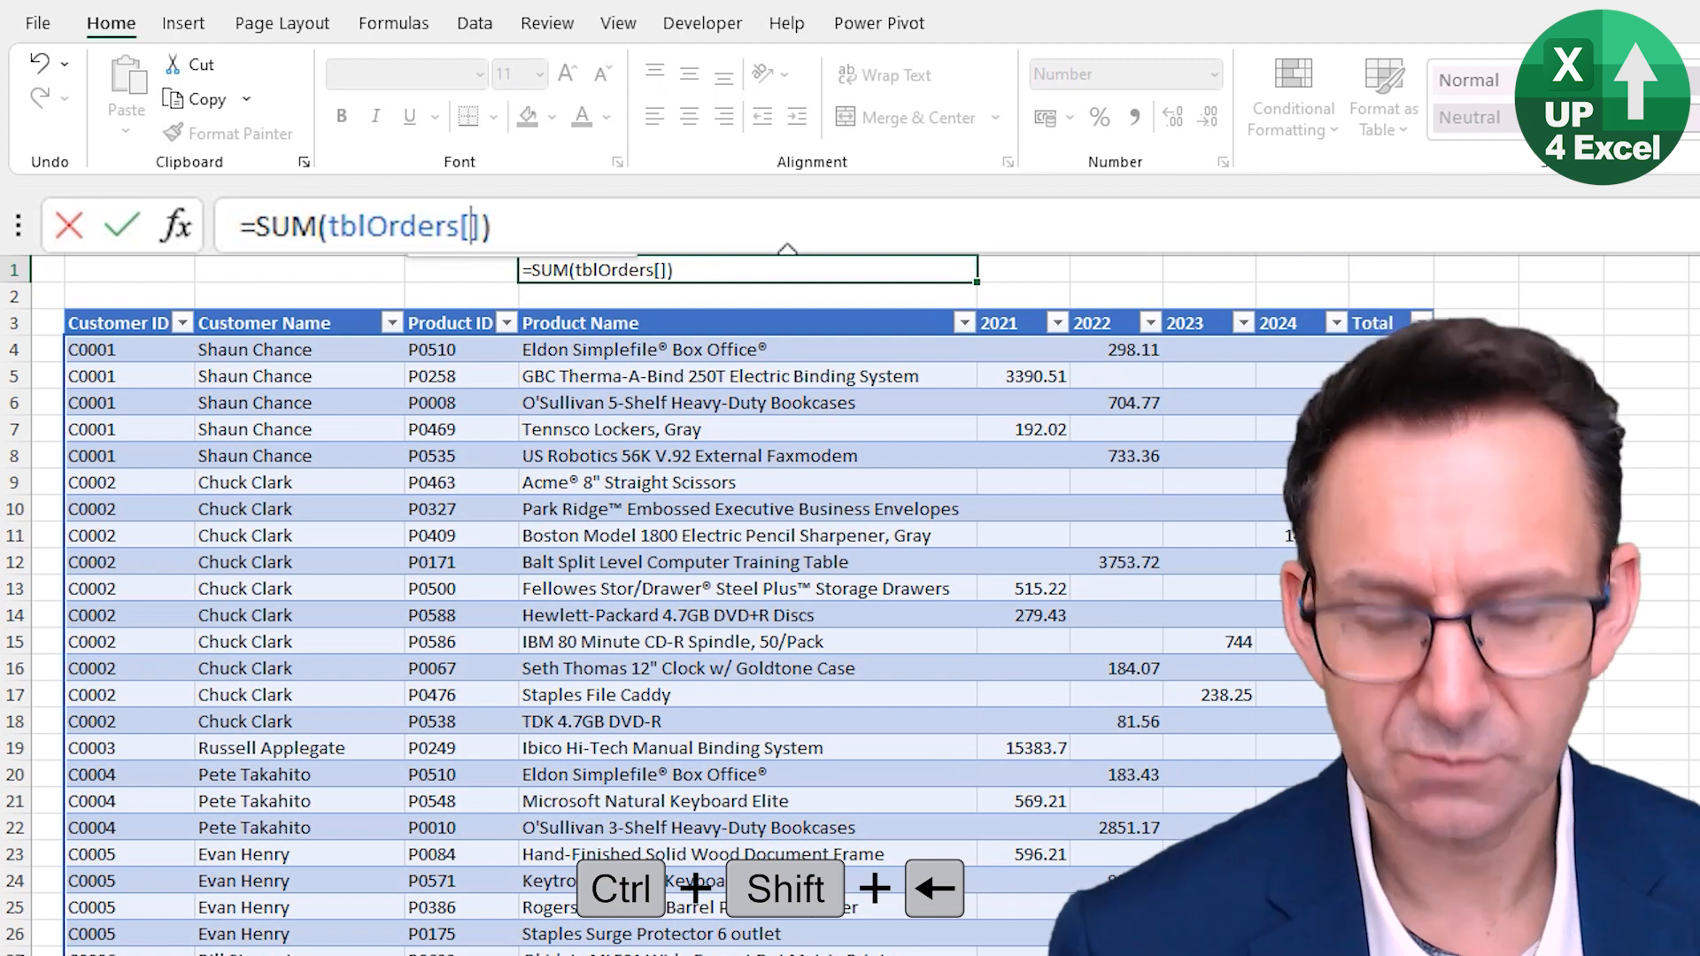
text([)
key(Down)
key(Down)
key(Down)
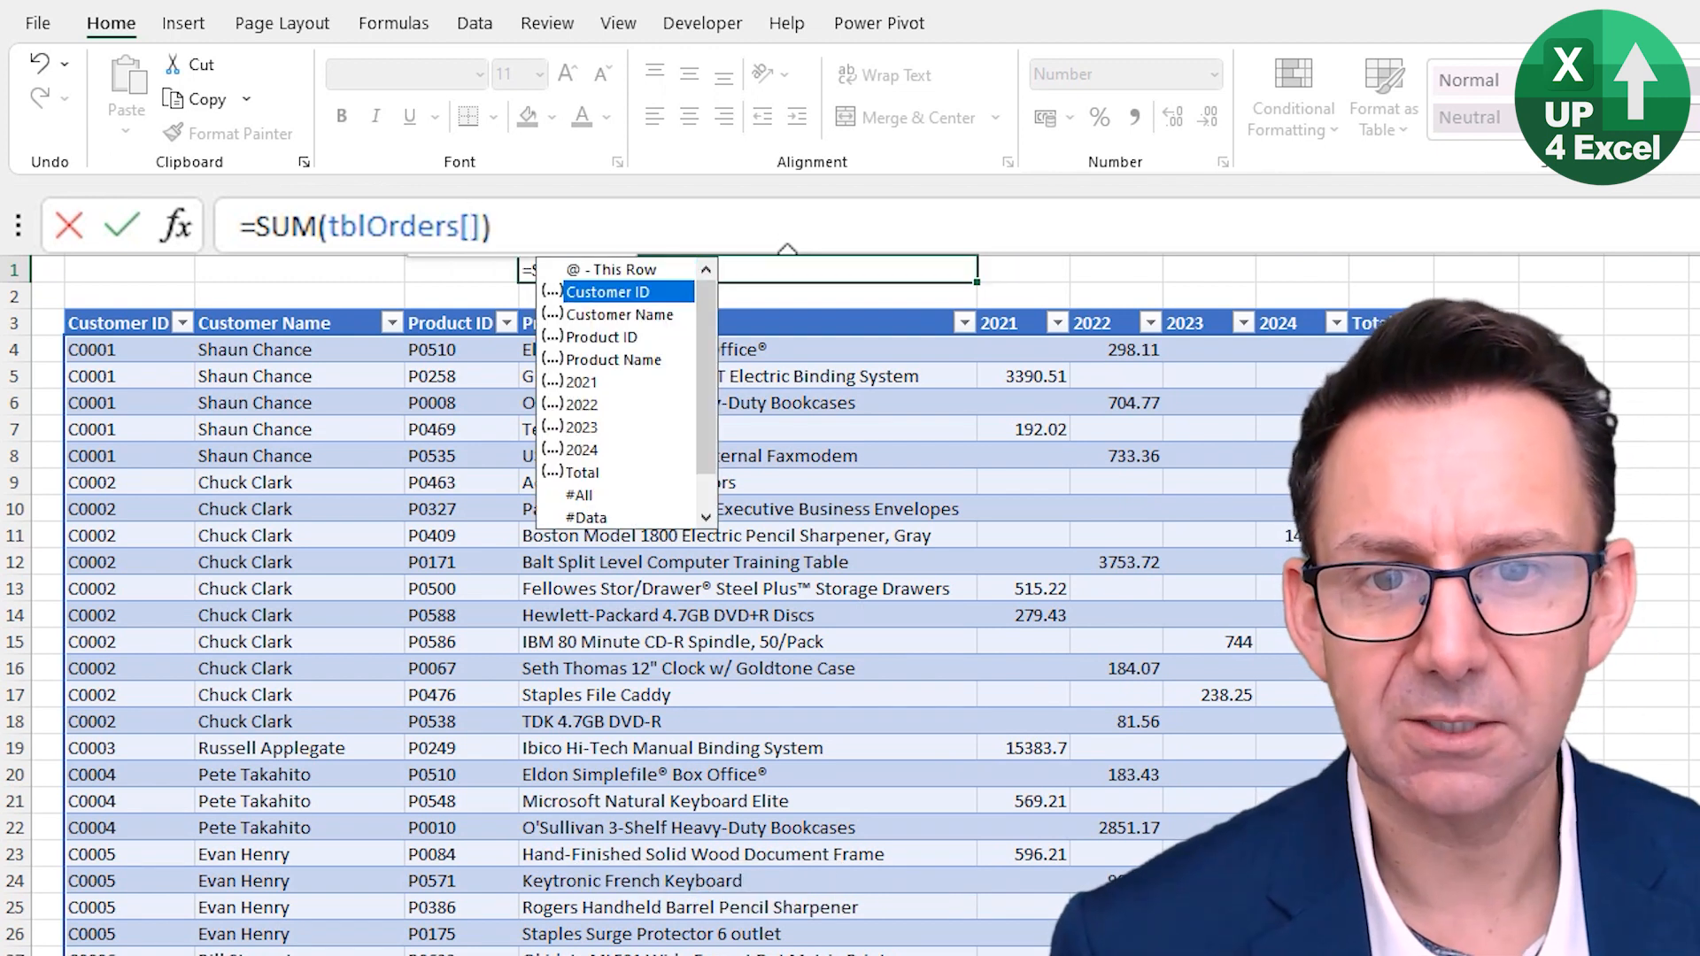
- Browse the items in the tblOrders structured-reference suggestion list for the E1 formula
key(Down)
key(Down)
key(Down)
key(Down)
key(Down)
key(Down)
key(Down)
key(Down)
key(Down)
key(Down)
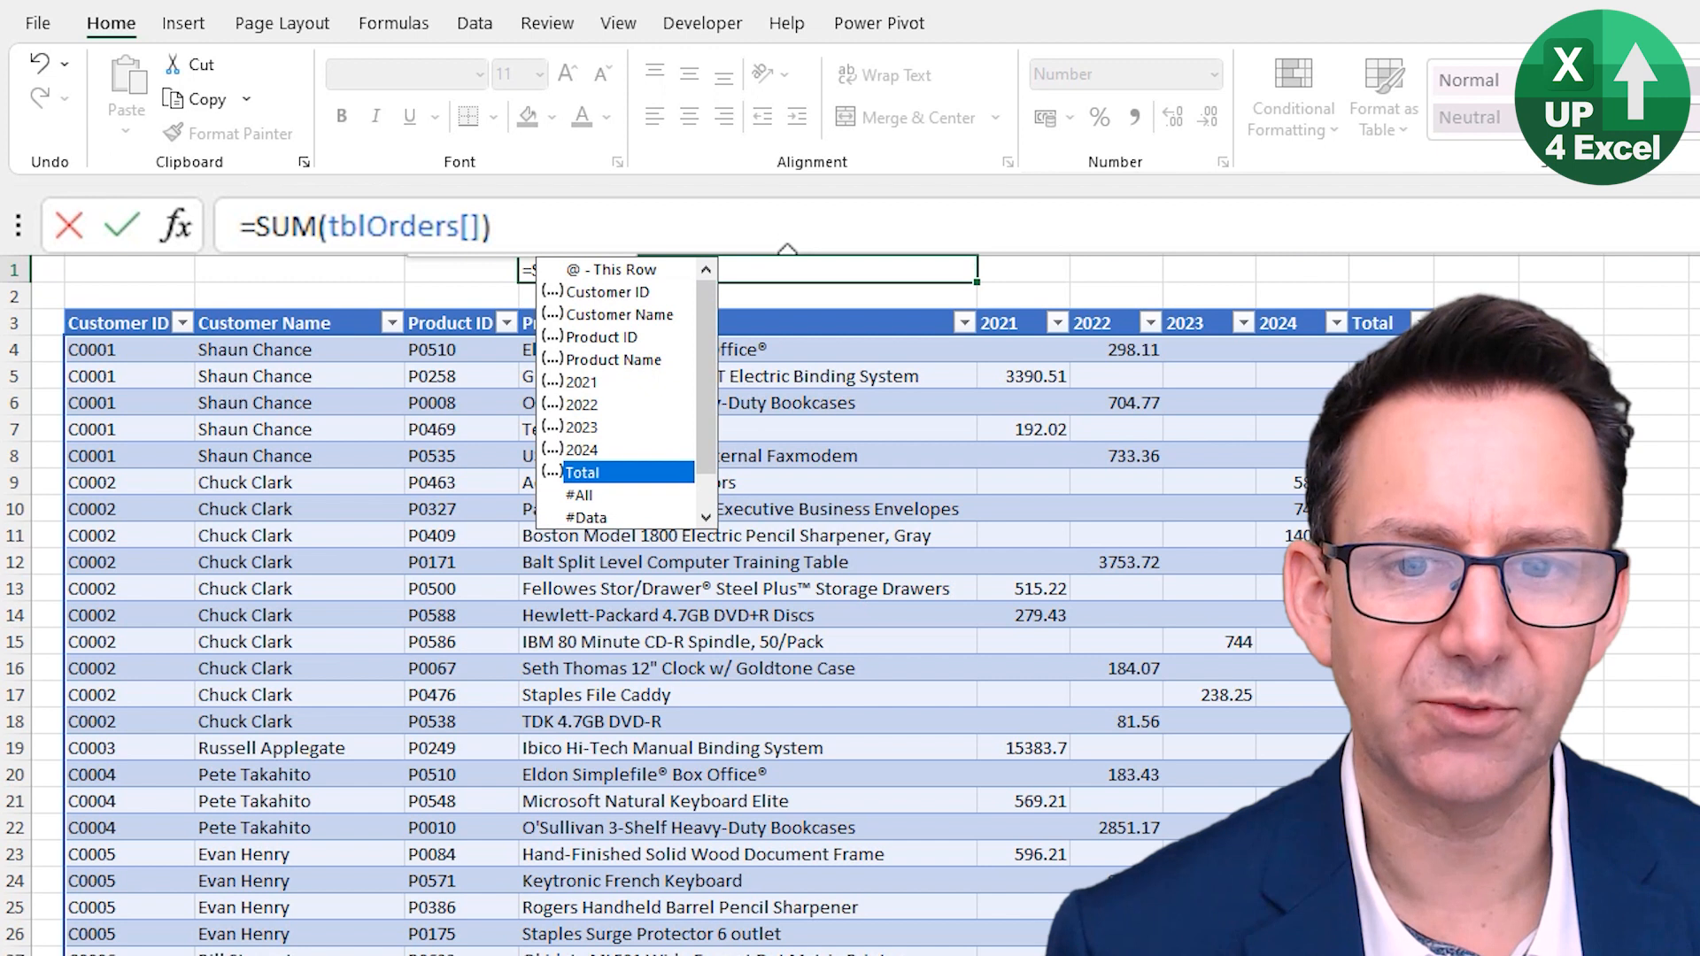
key(Up)
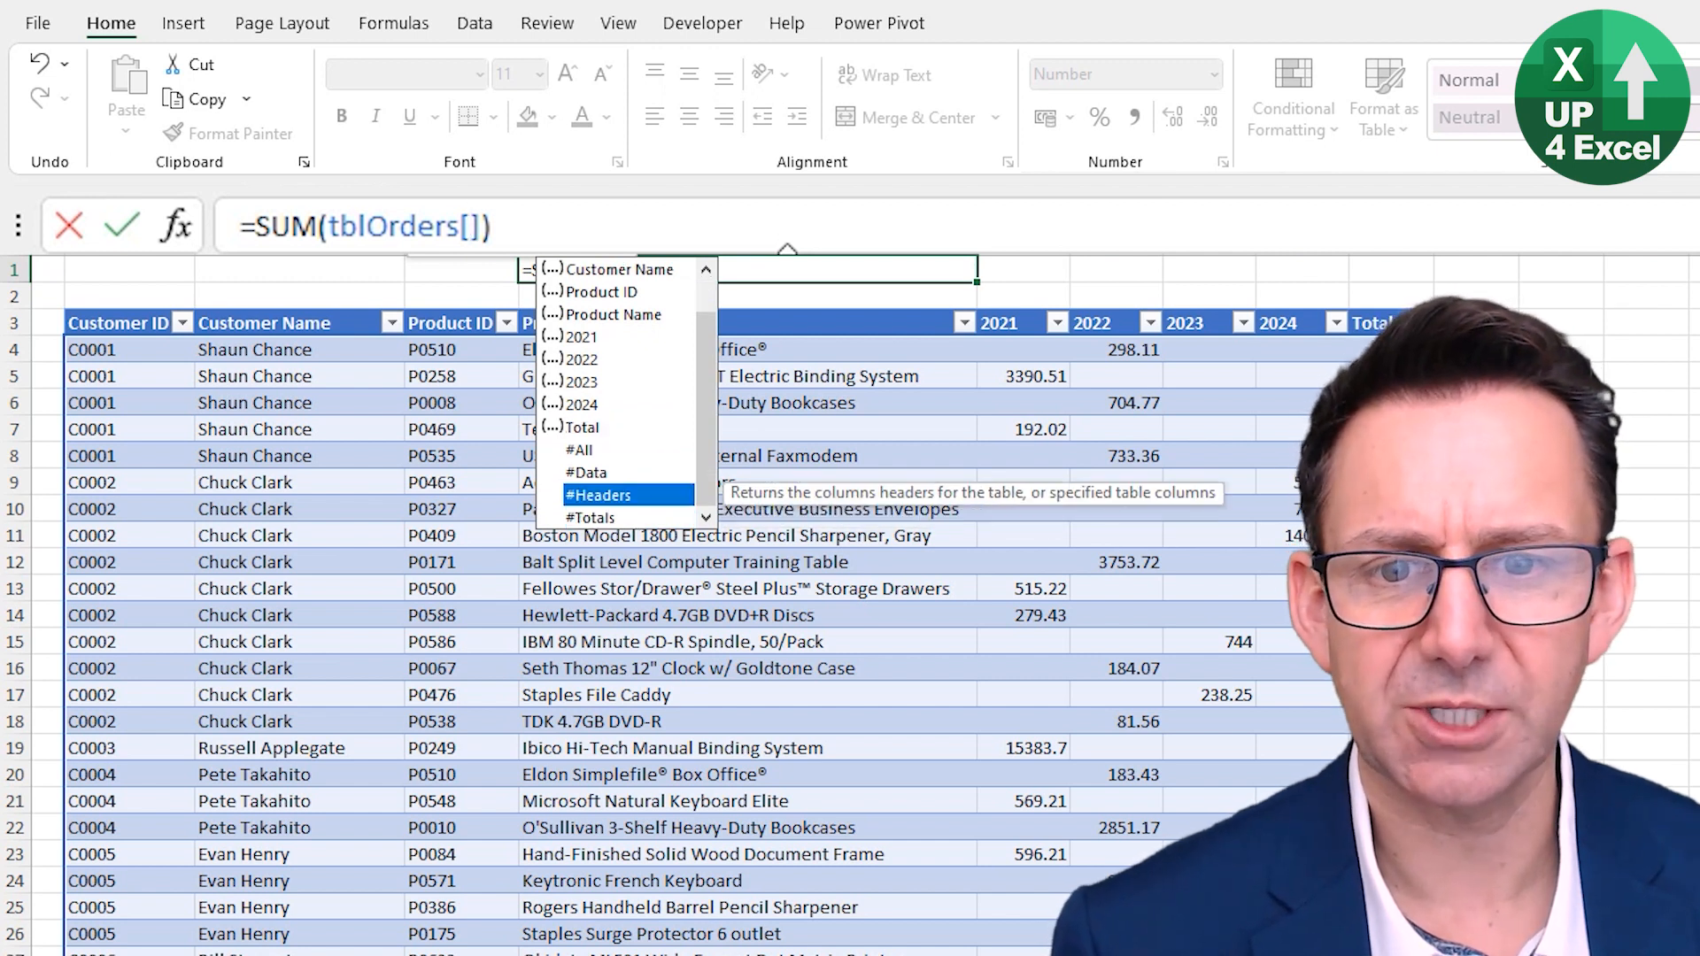
key(Up)
key(Up)
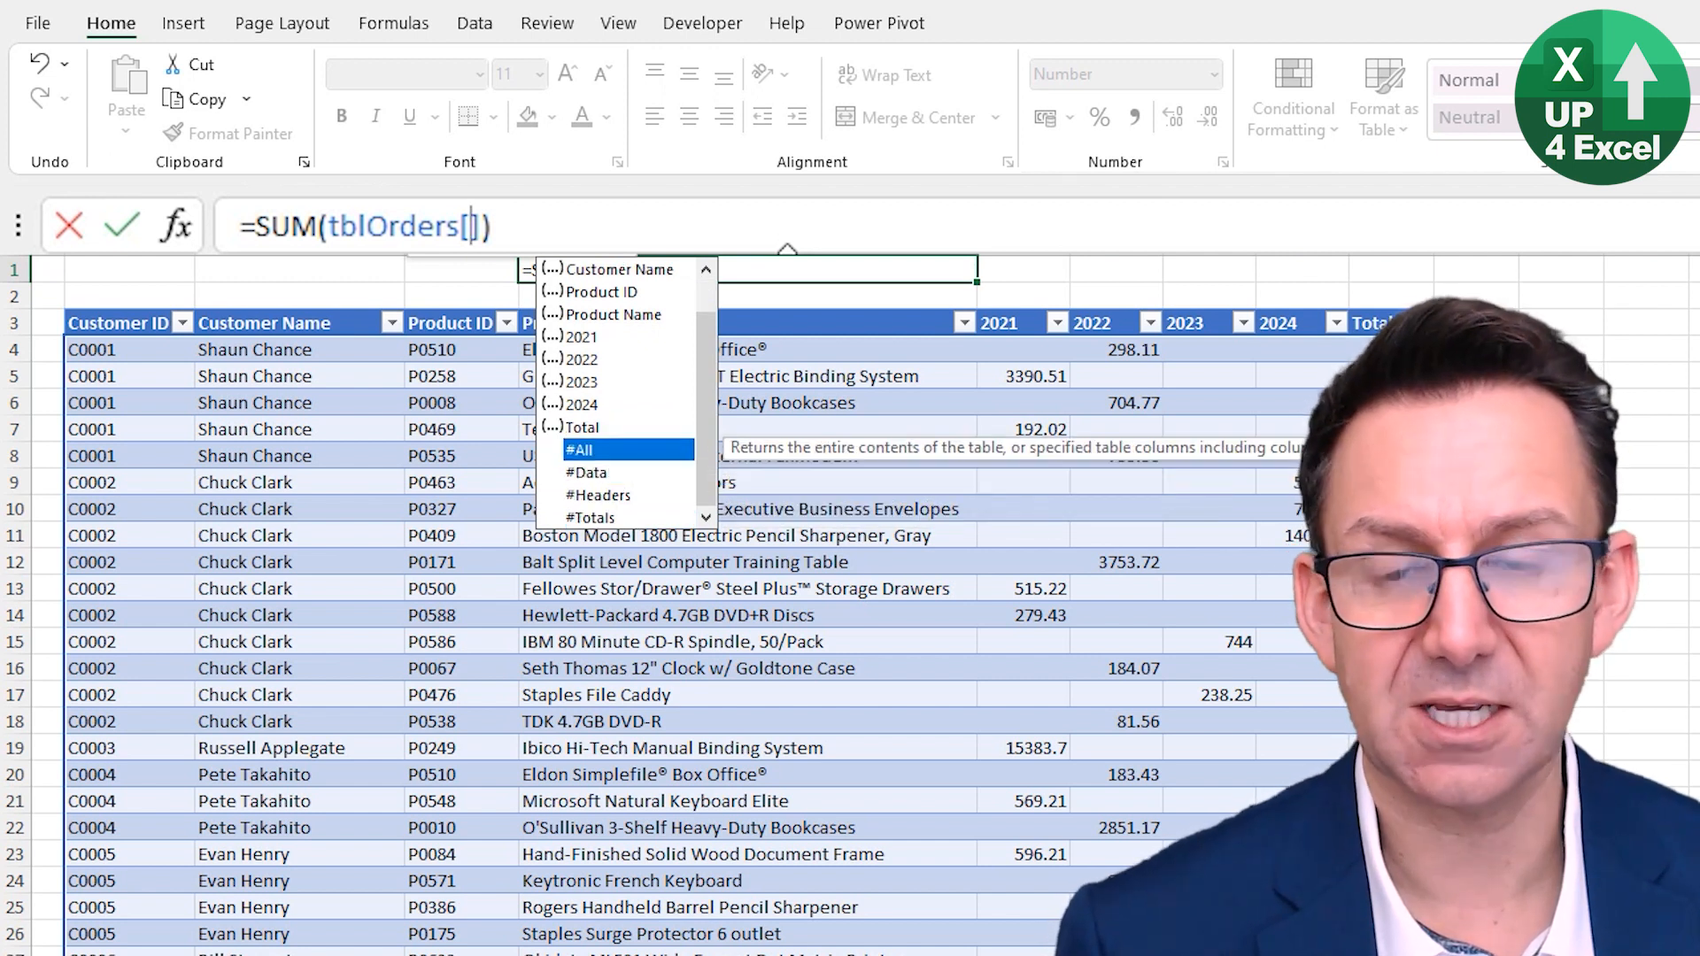
key(Down)
key(Down)
key(Down)
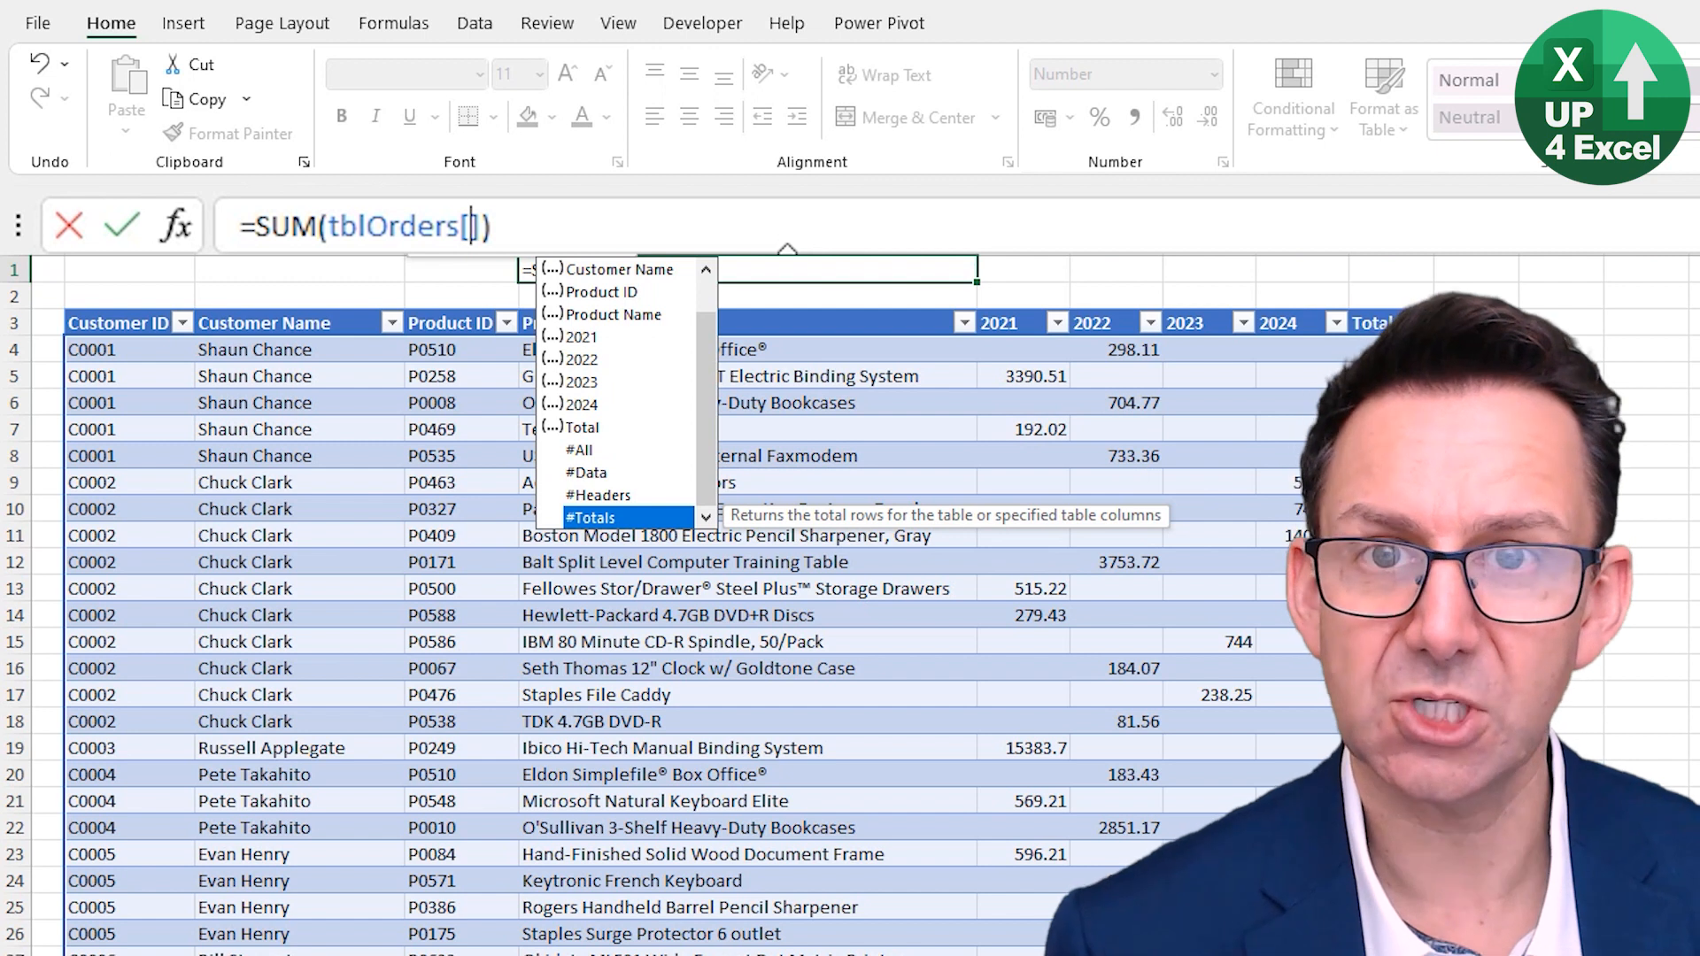
key(Up)
key(Up)
key(Up)
key(Up)
key(Up)
key(Up)
key(Up)
key(Up)
key(Up)
key(Up)
key(Up)
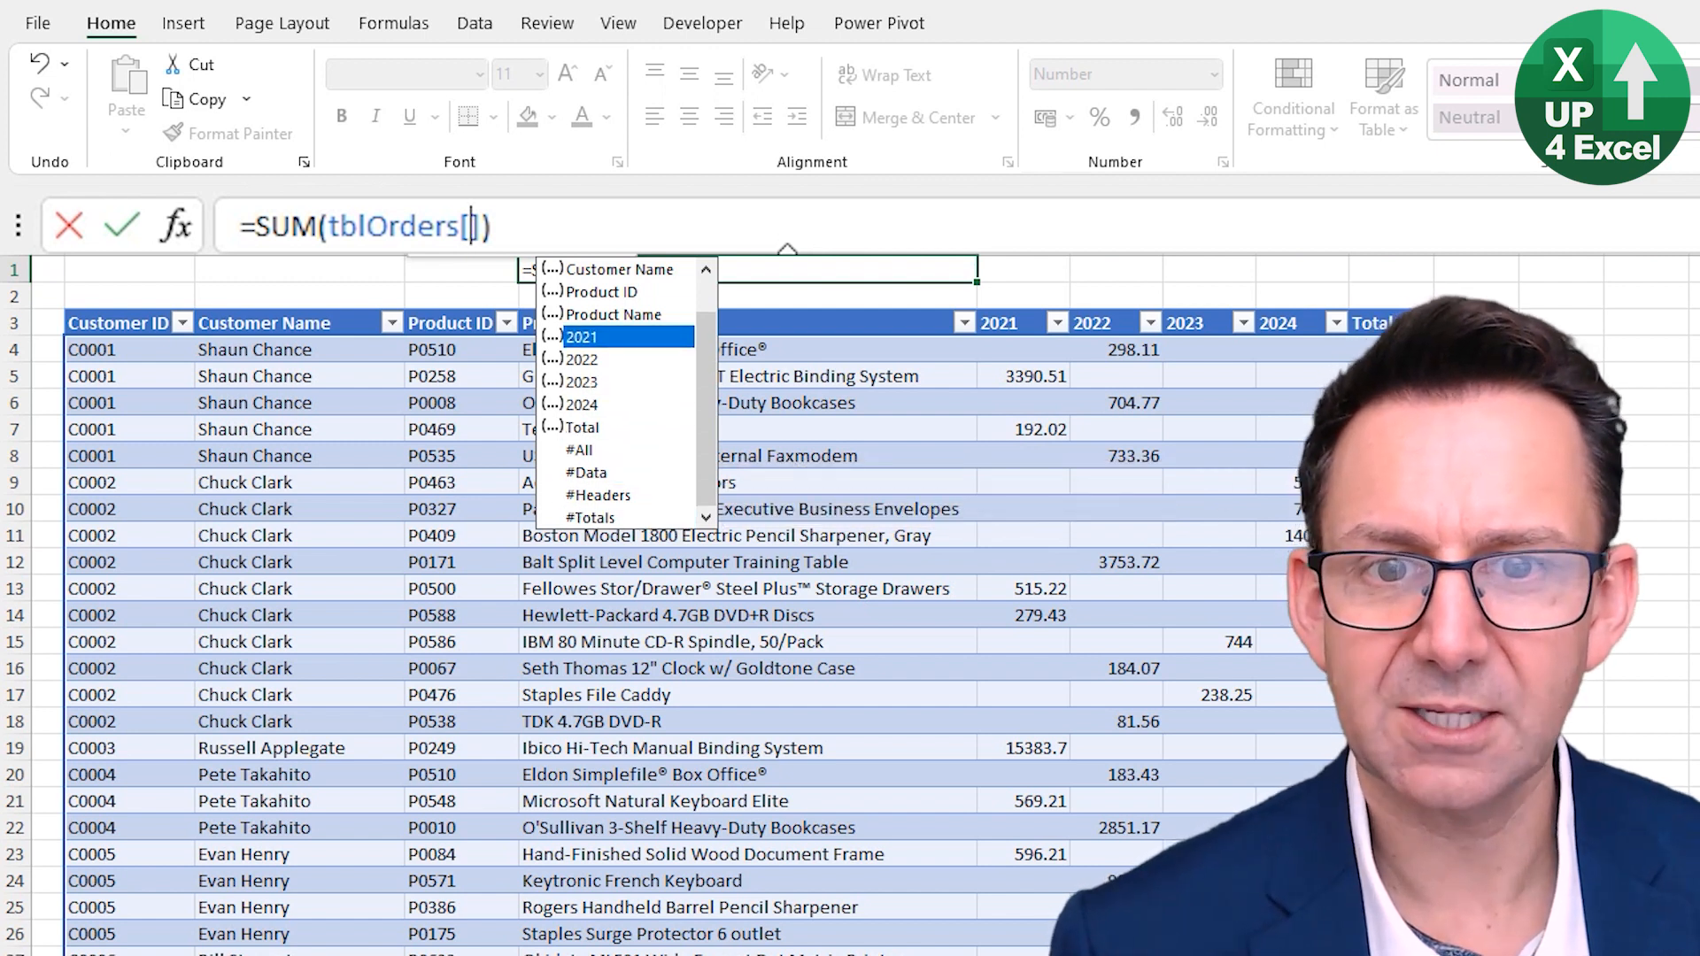
key(Up)
- Pick the 2022 column from the suggestions and commit the E1 formula
key(Down)
key(Down)
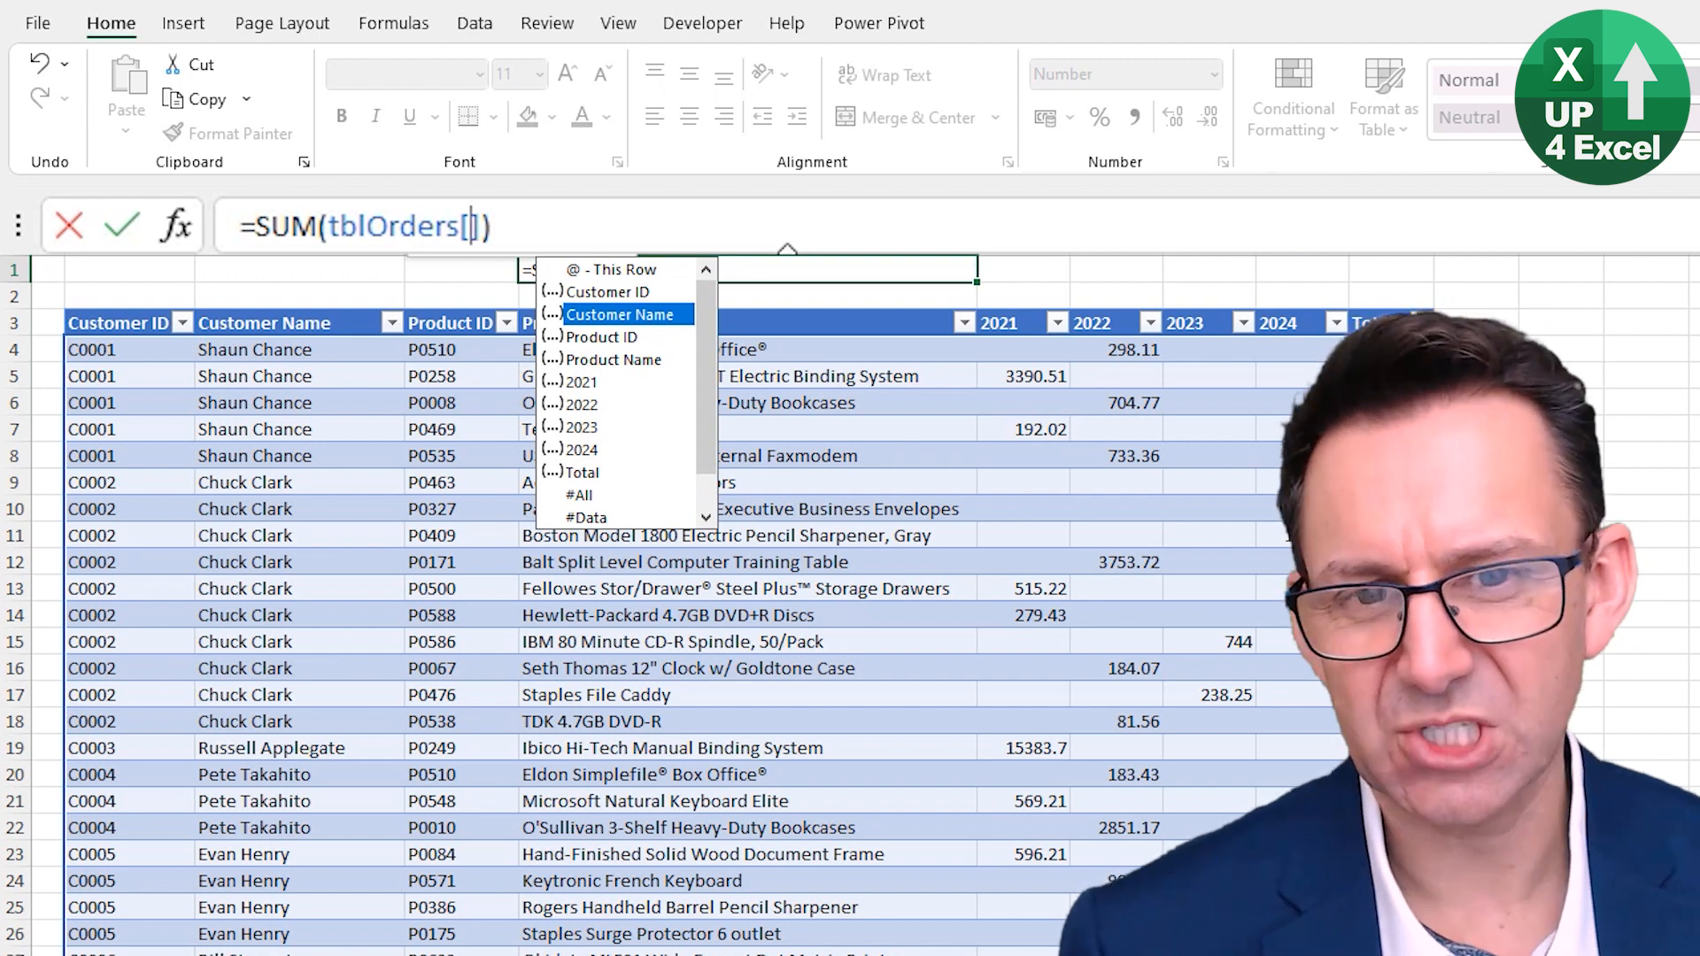
key(Down)
key(Down)
key(Down)
key(Down)
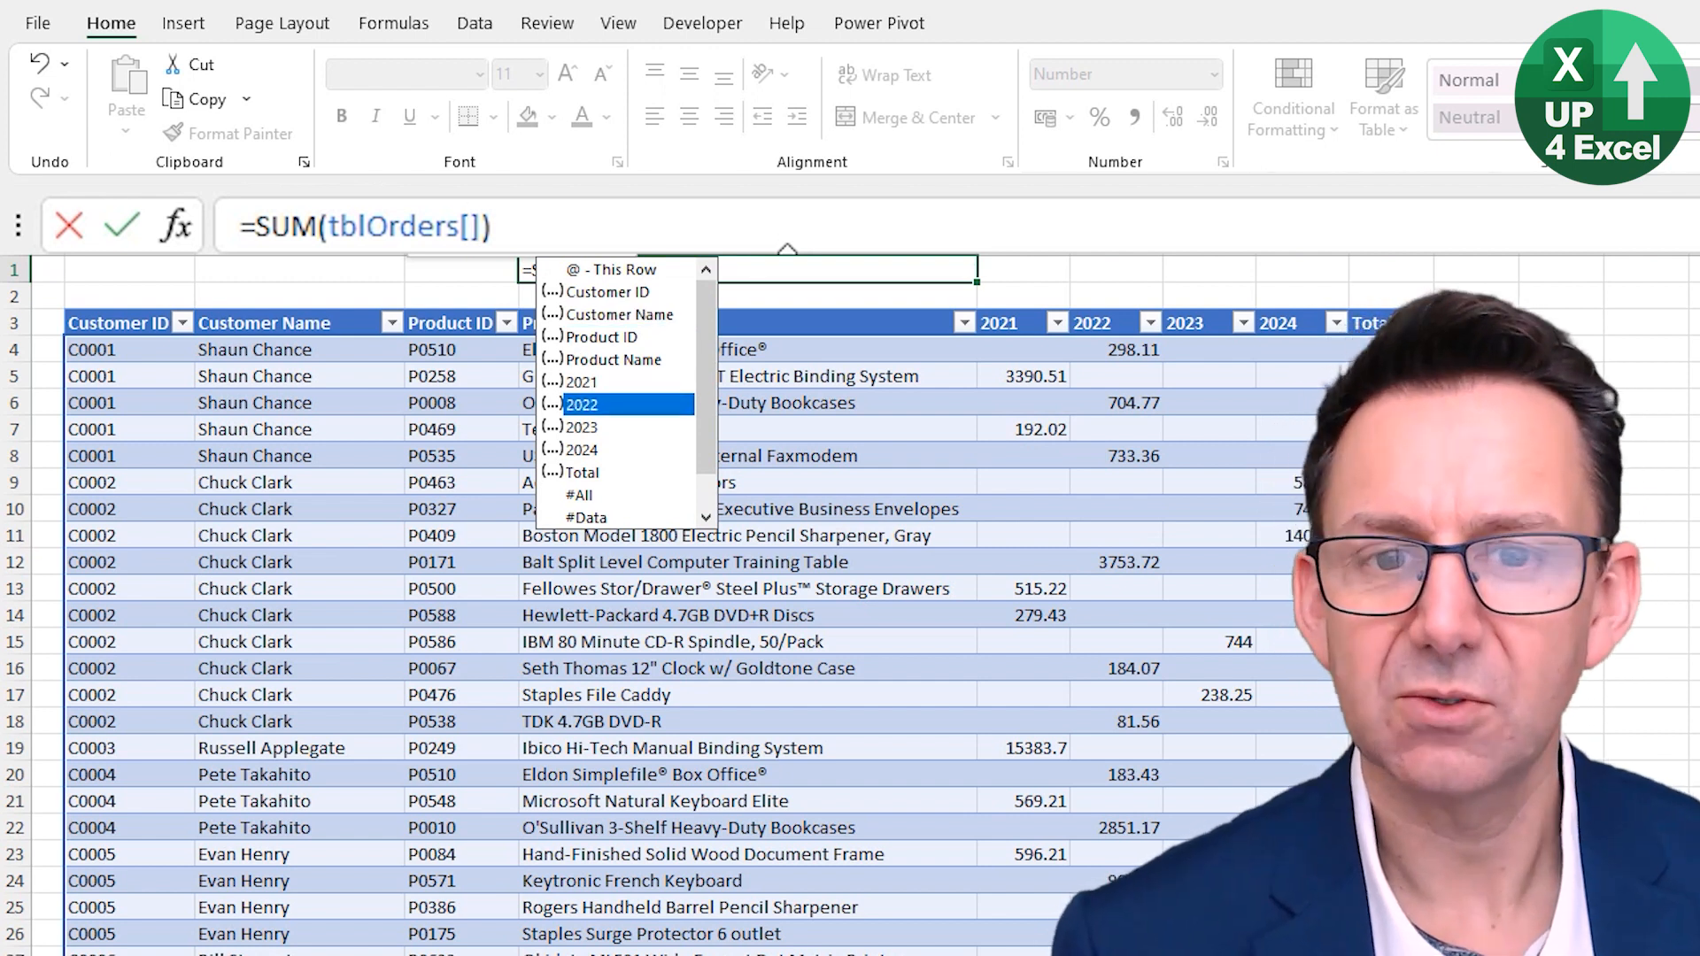
key(Up)
key(Up)
key(Down)
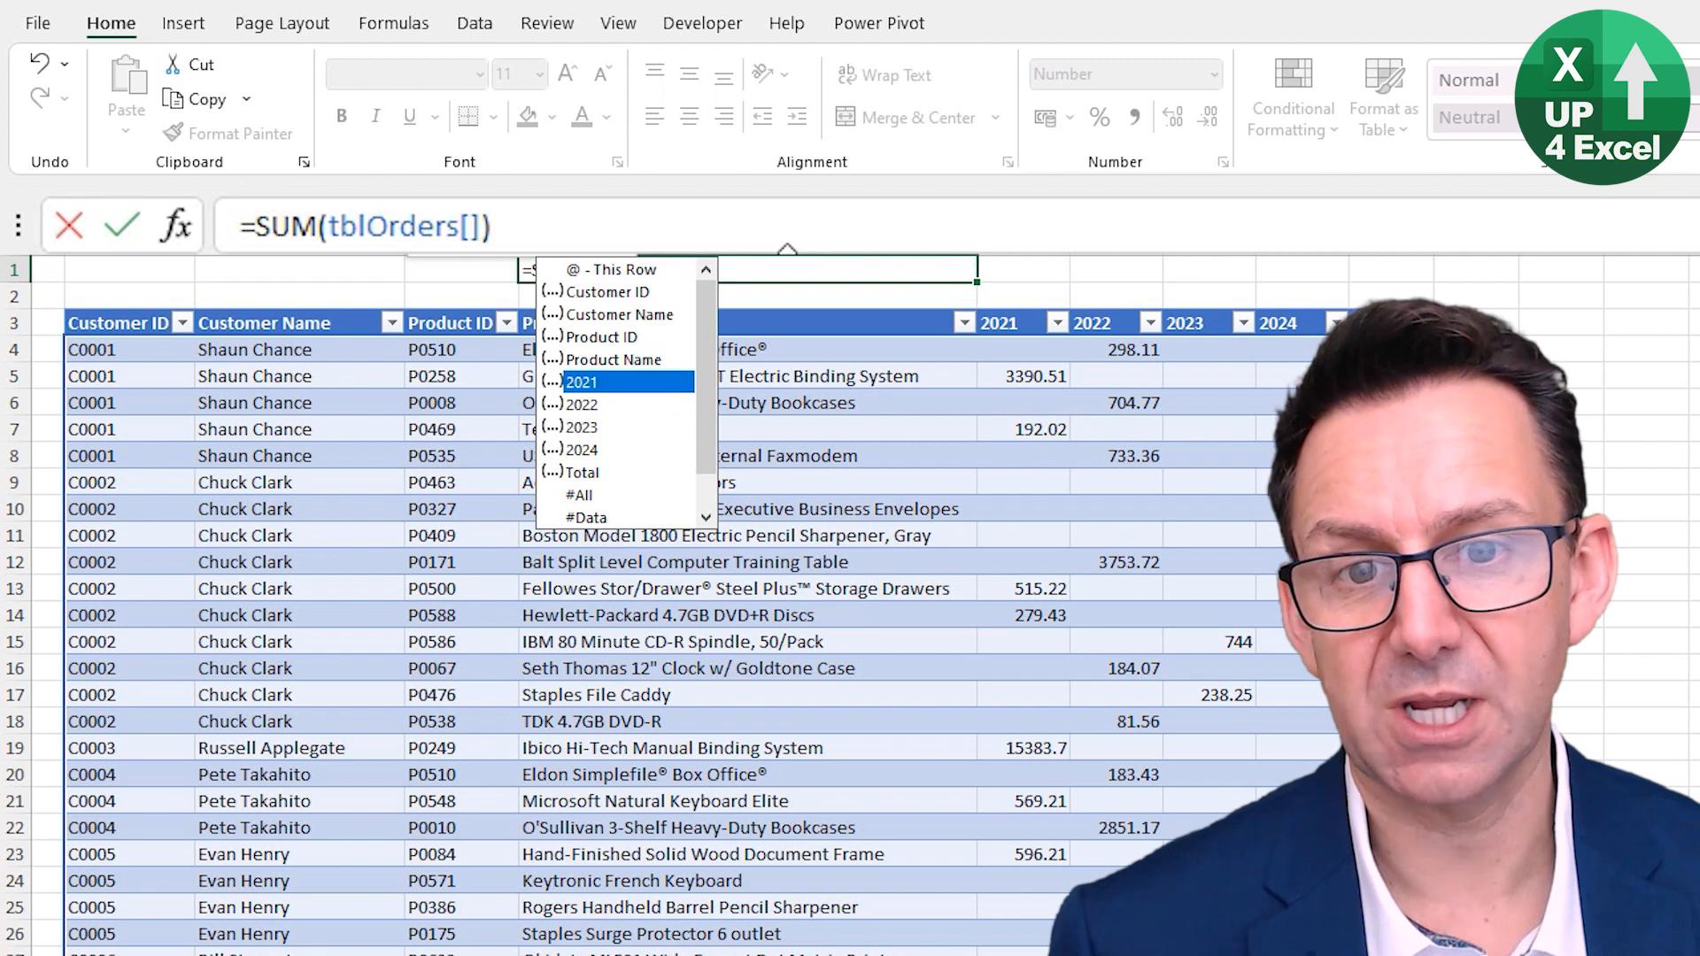
key(Down)
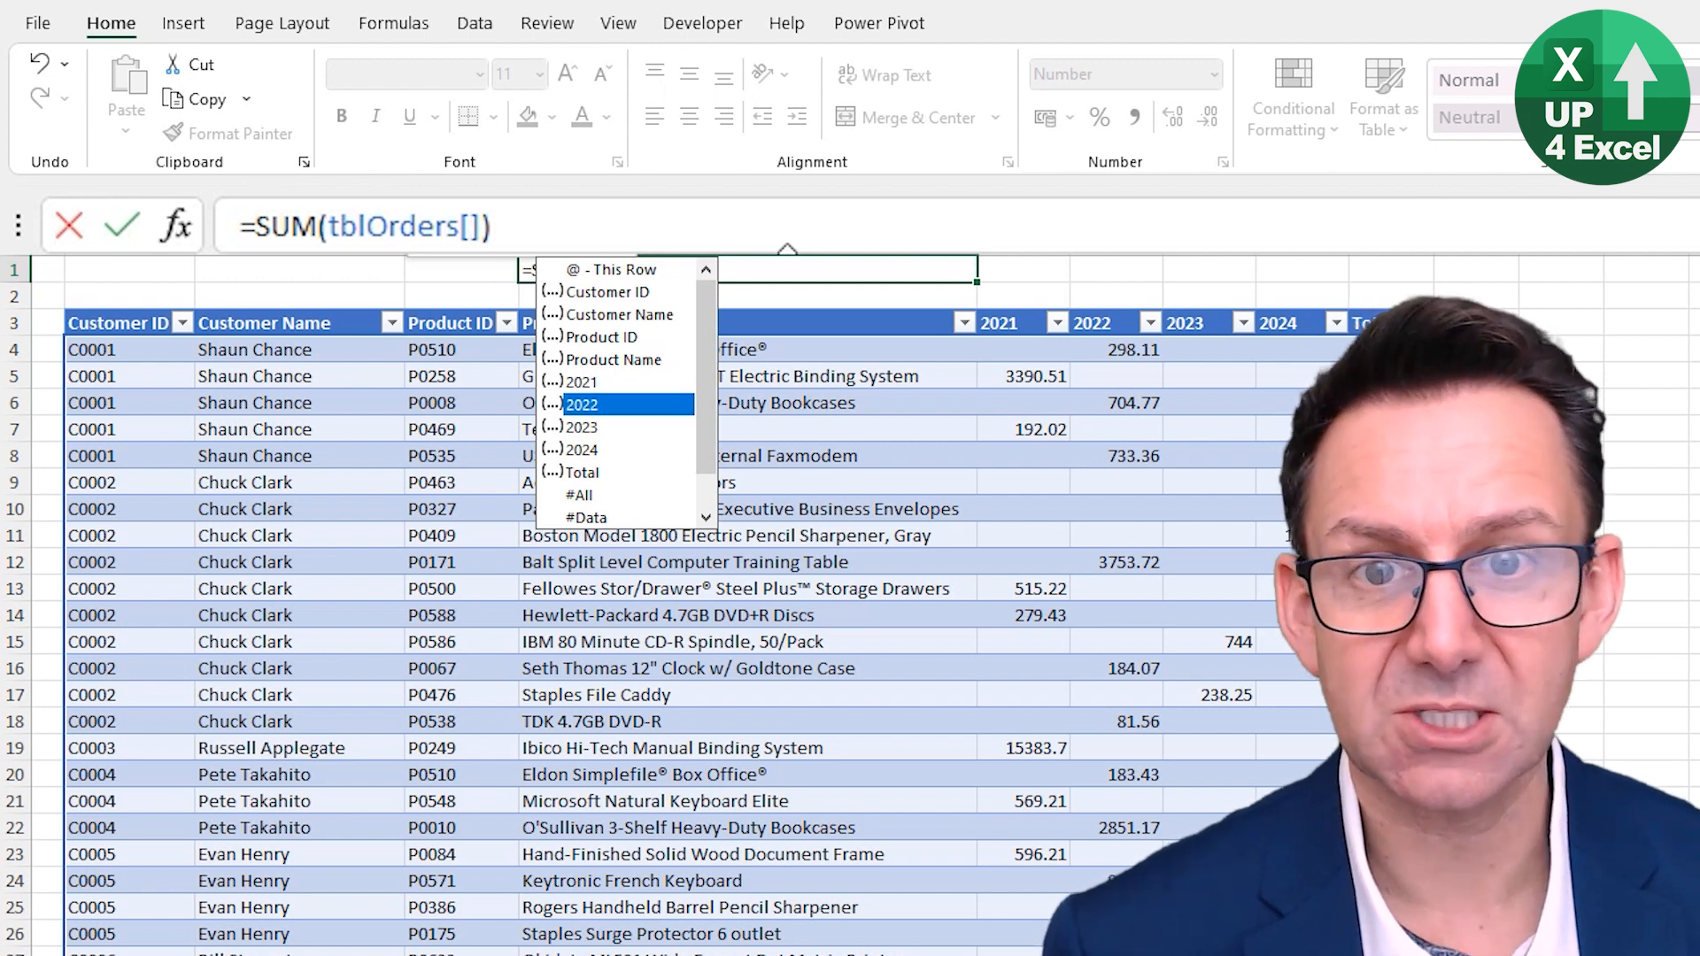
key(Tab)
key(Return)
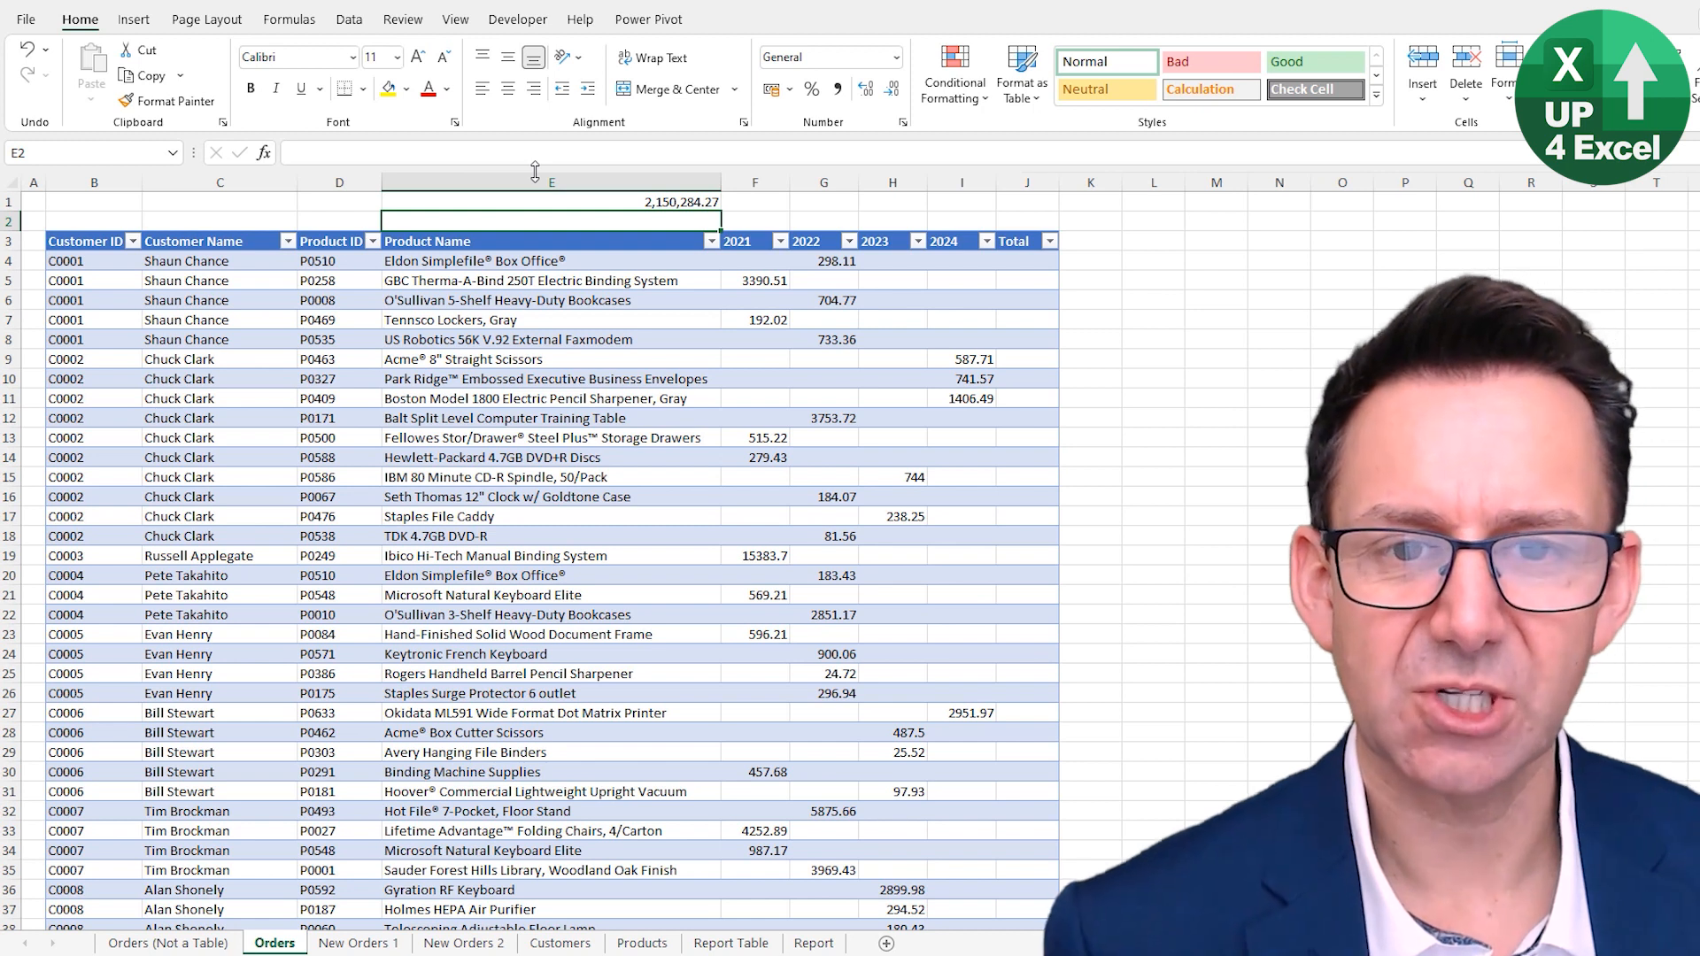
- Start a SUM formula in the table's first Total cell over the row's 2021 to 2024 cells
key(Up)
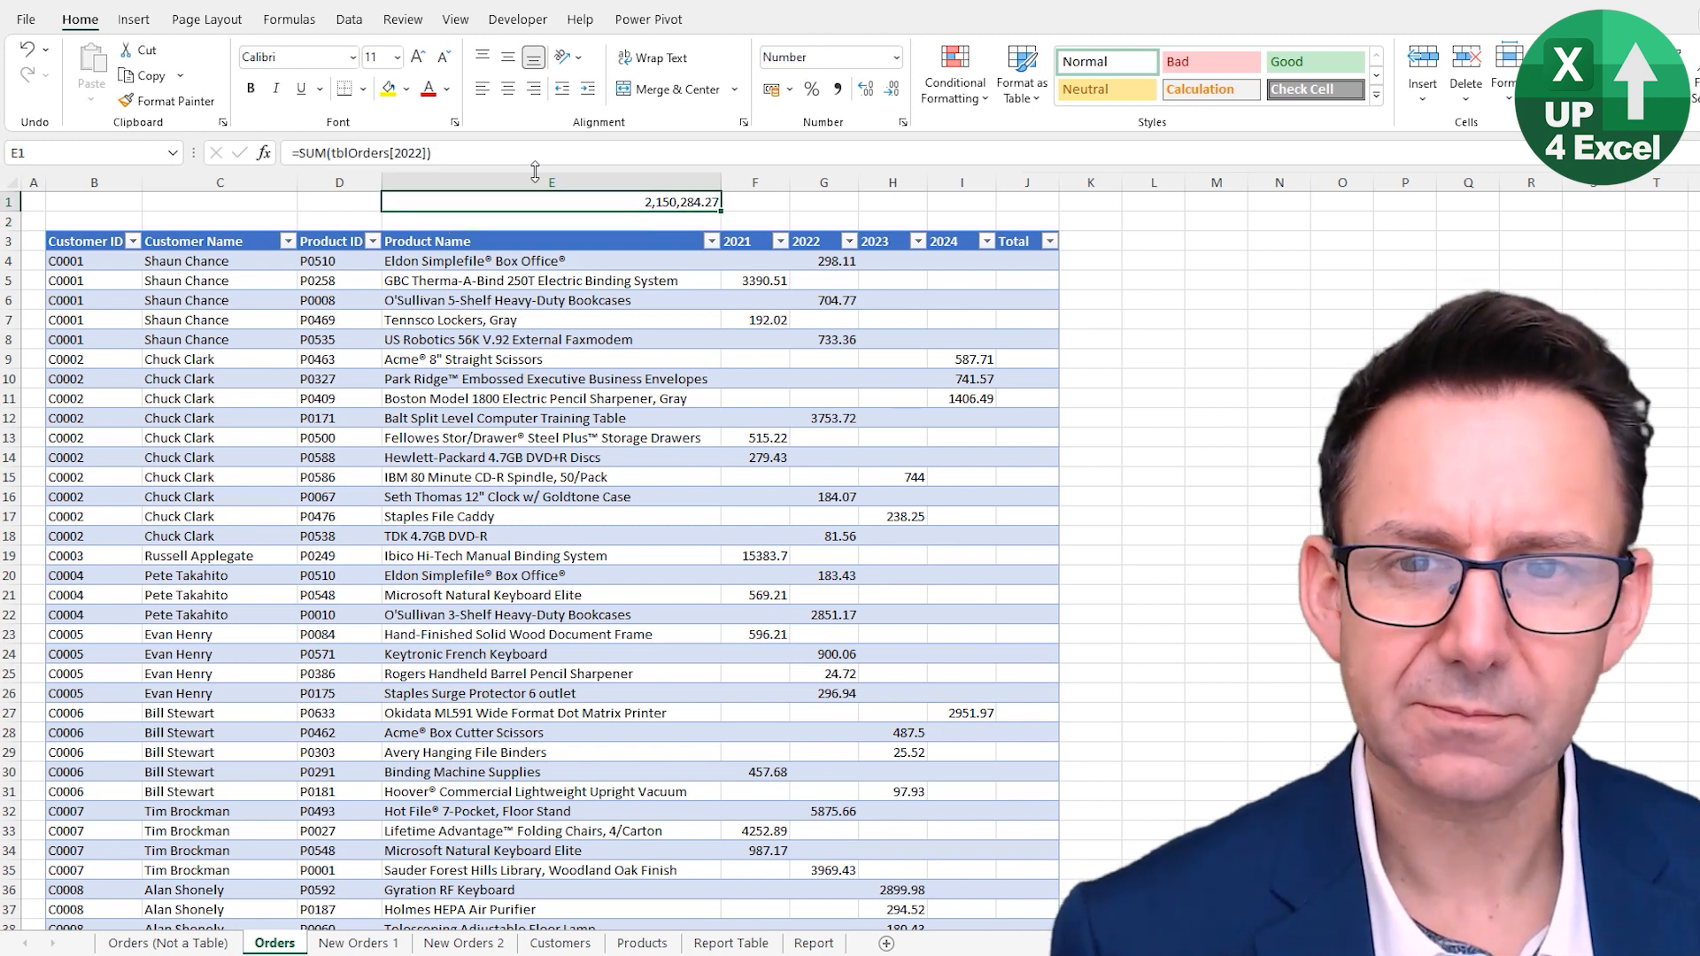
key(Down)
key(Down)
key(Down)
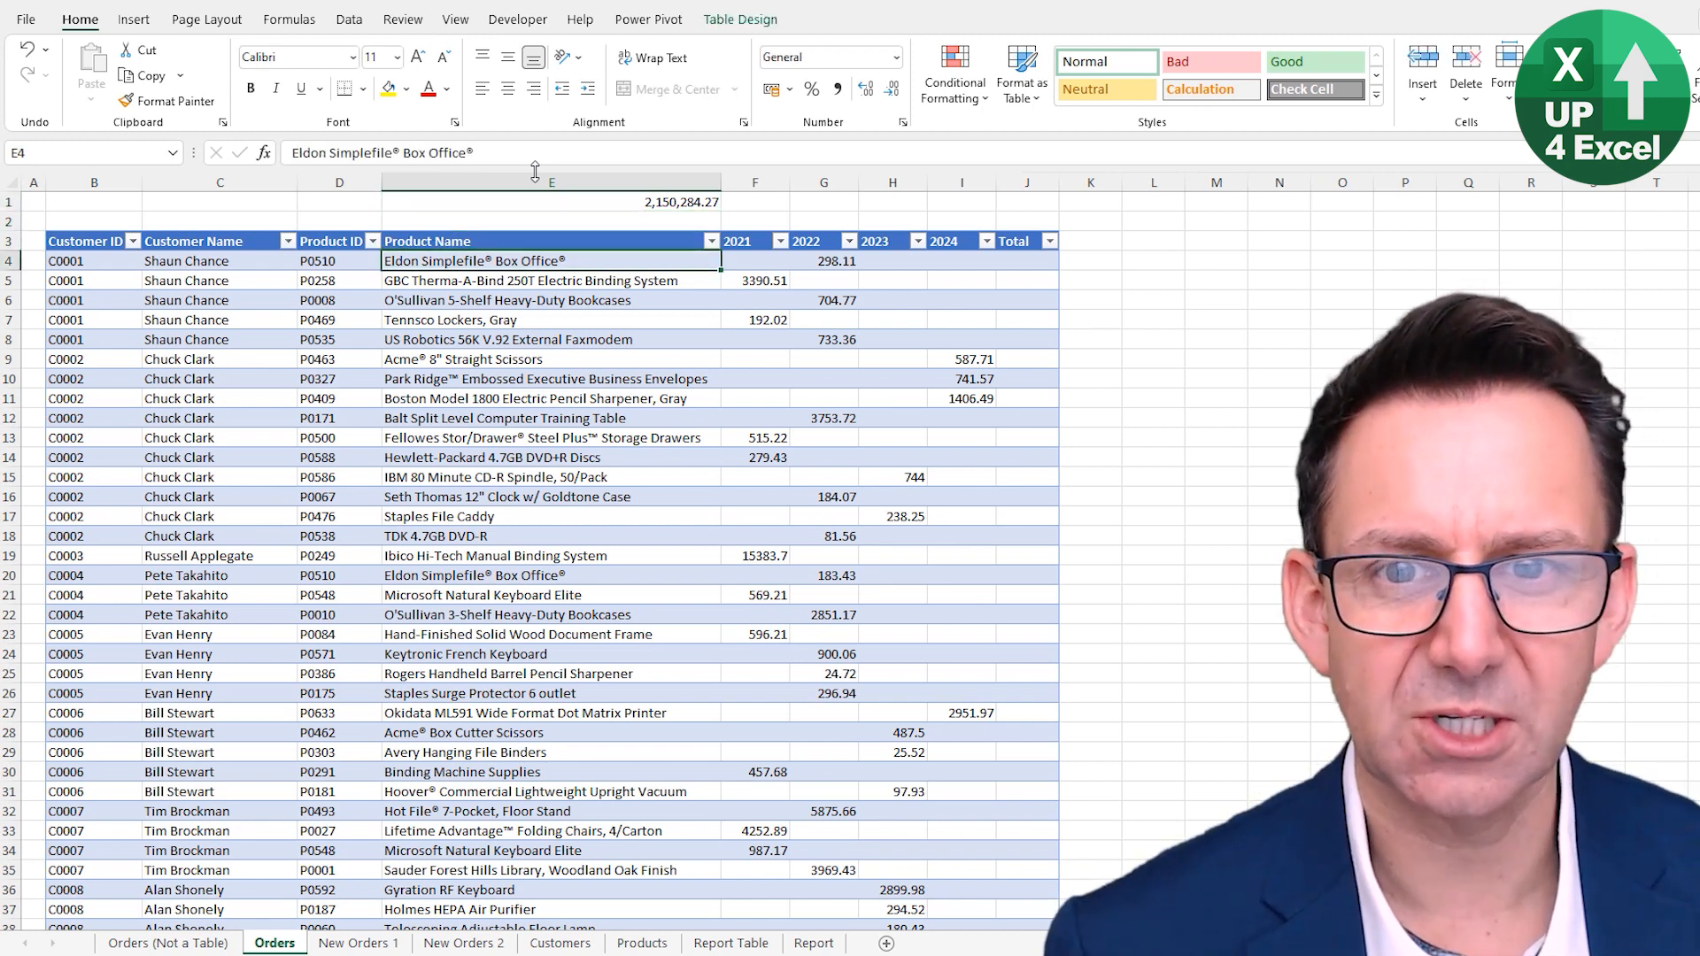
key(Right)
key(Right)
key(Right)
key(Right)
key(Right)
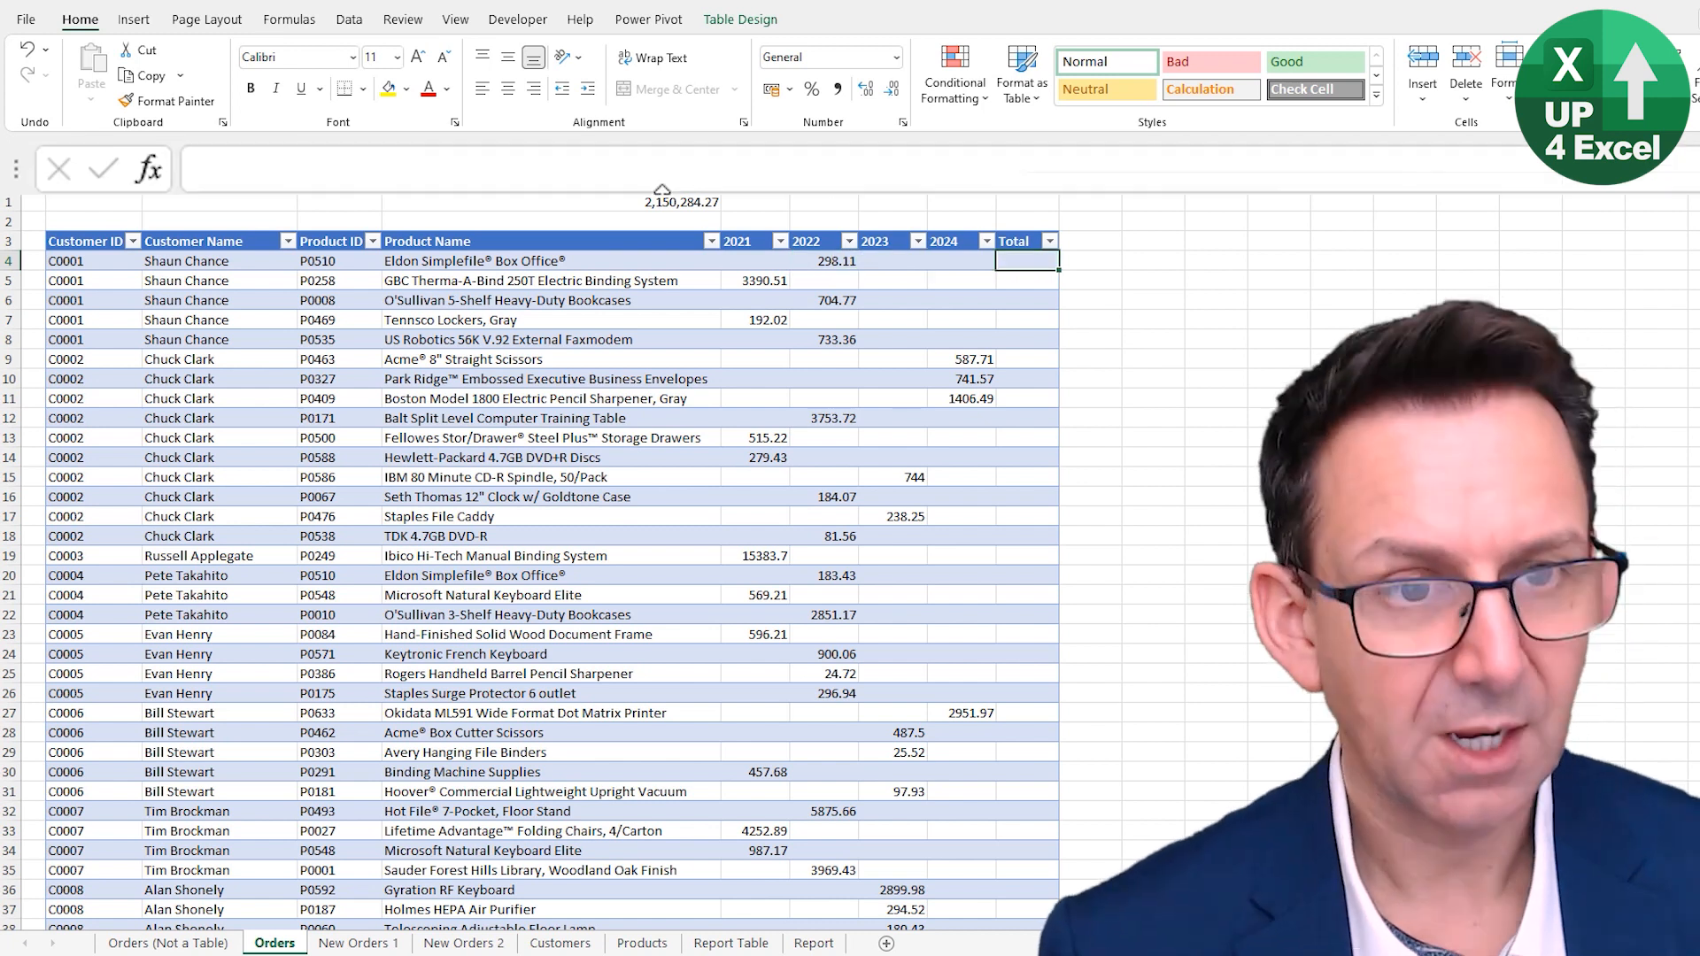
text(=)
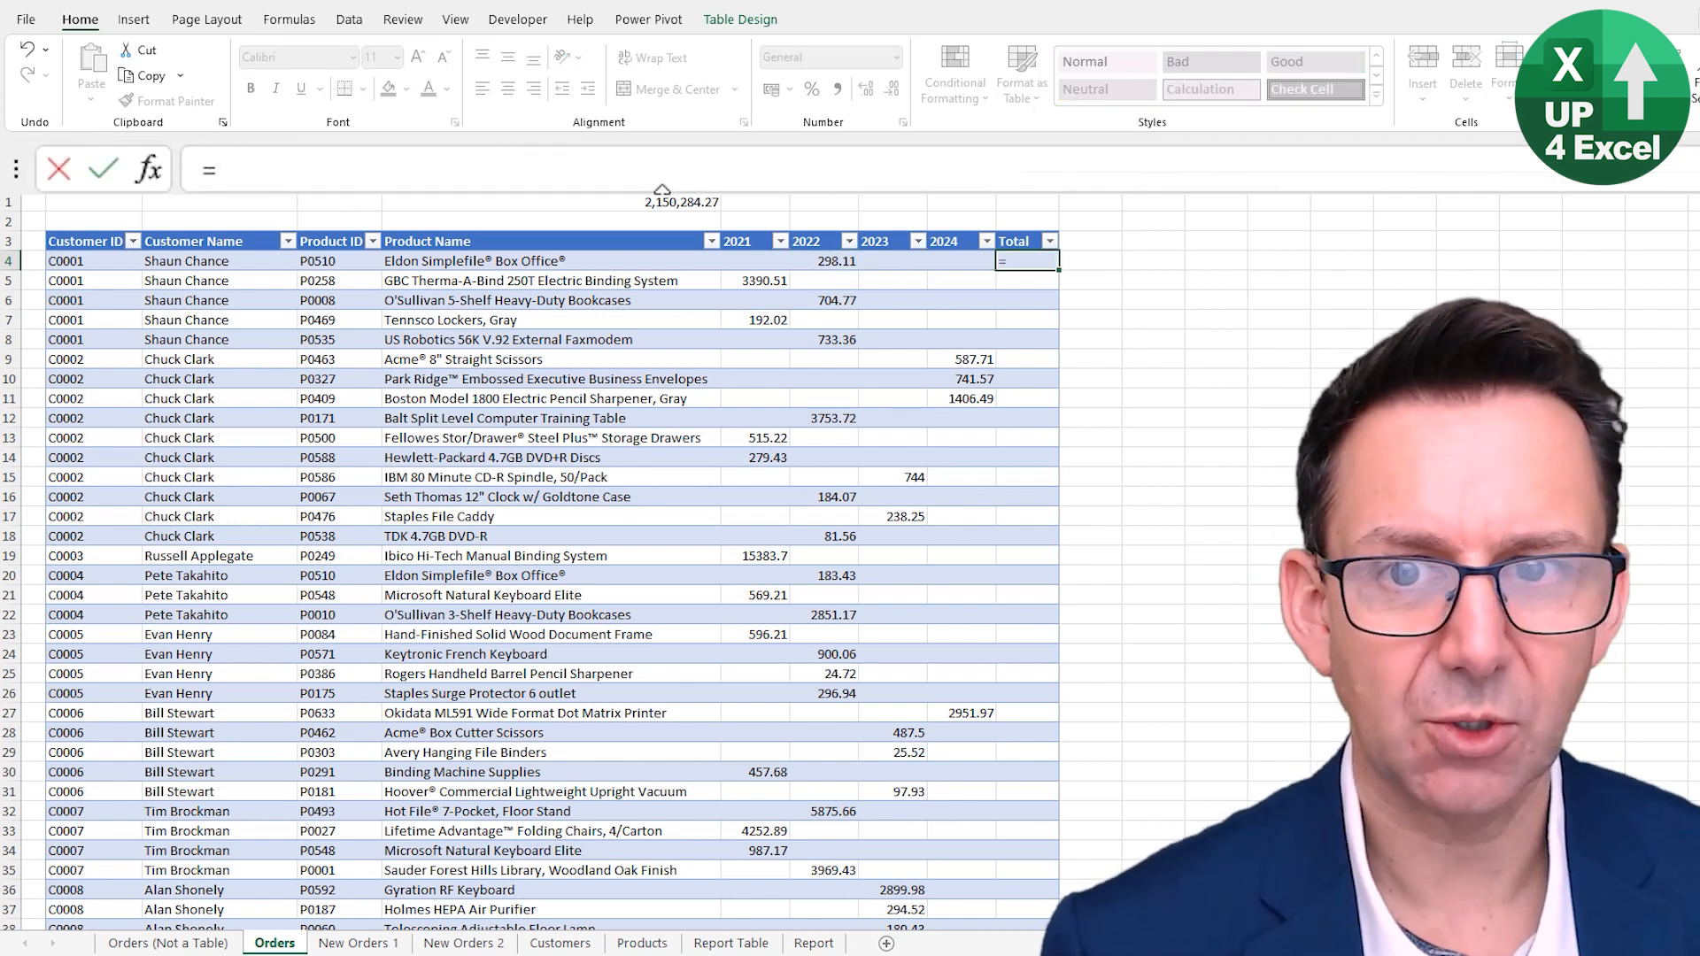
text(sum()
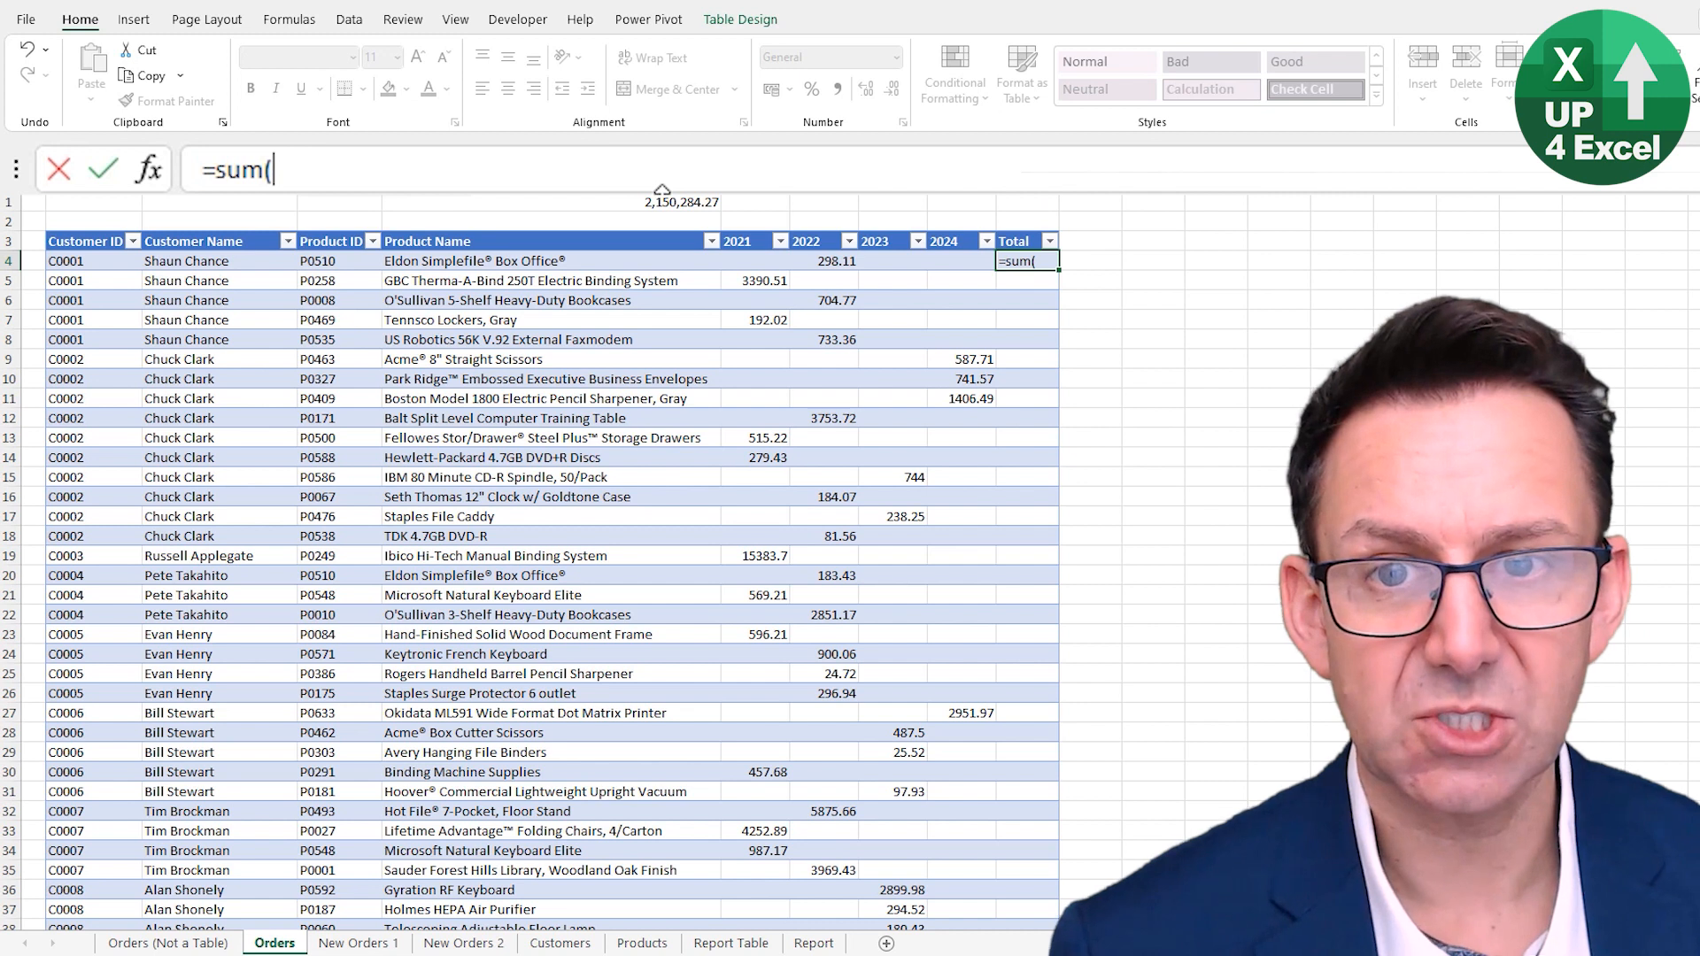
drag(752, 262, 943, 262)
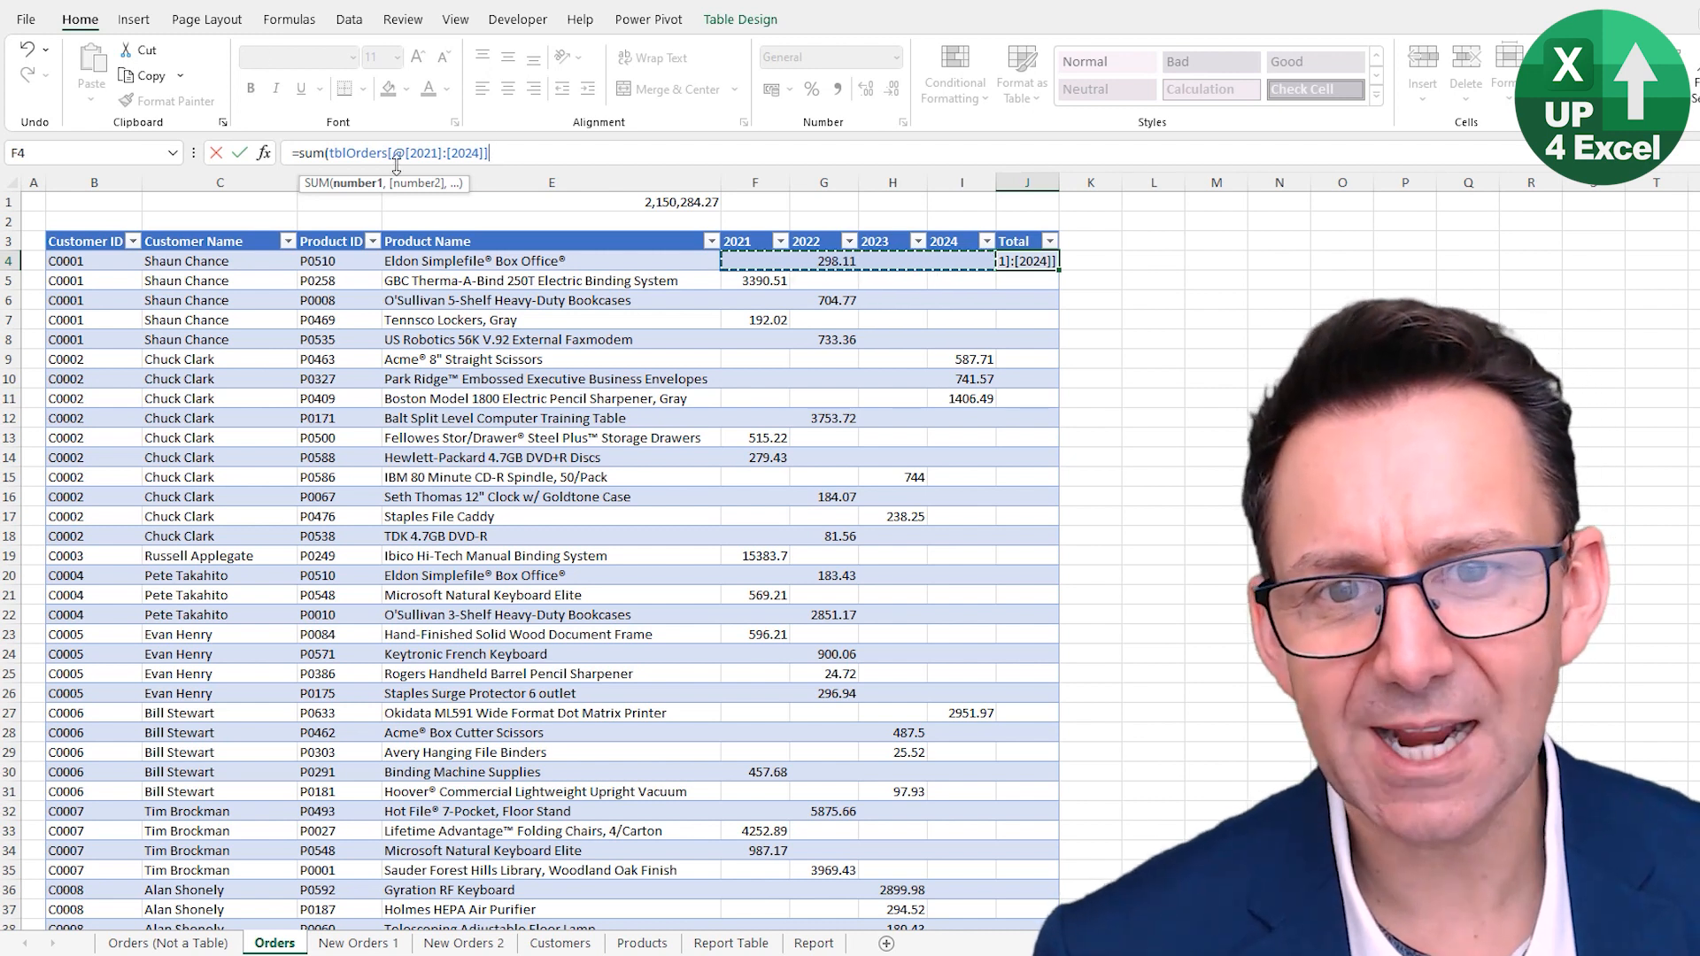
drag(404, 153, 399, 153)
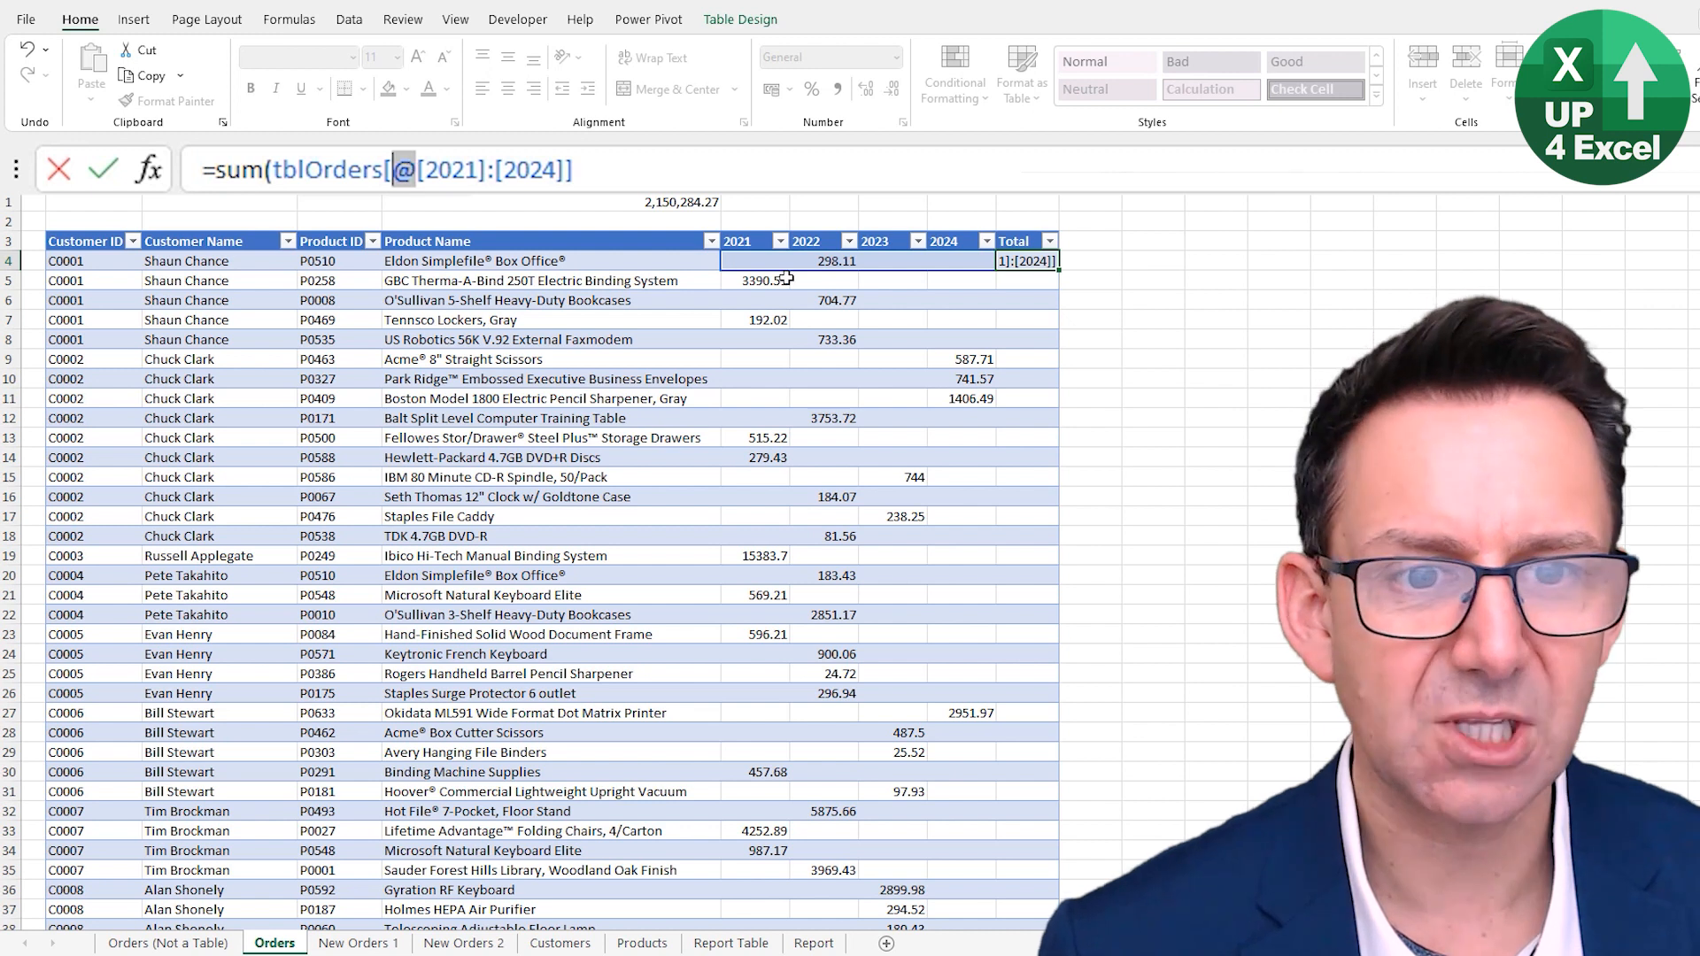
click(595, 170)
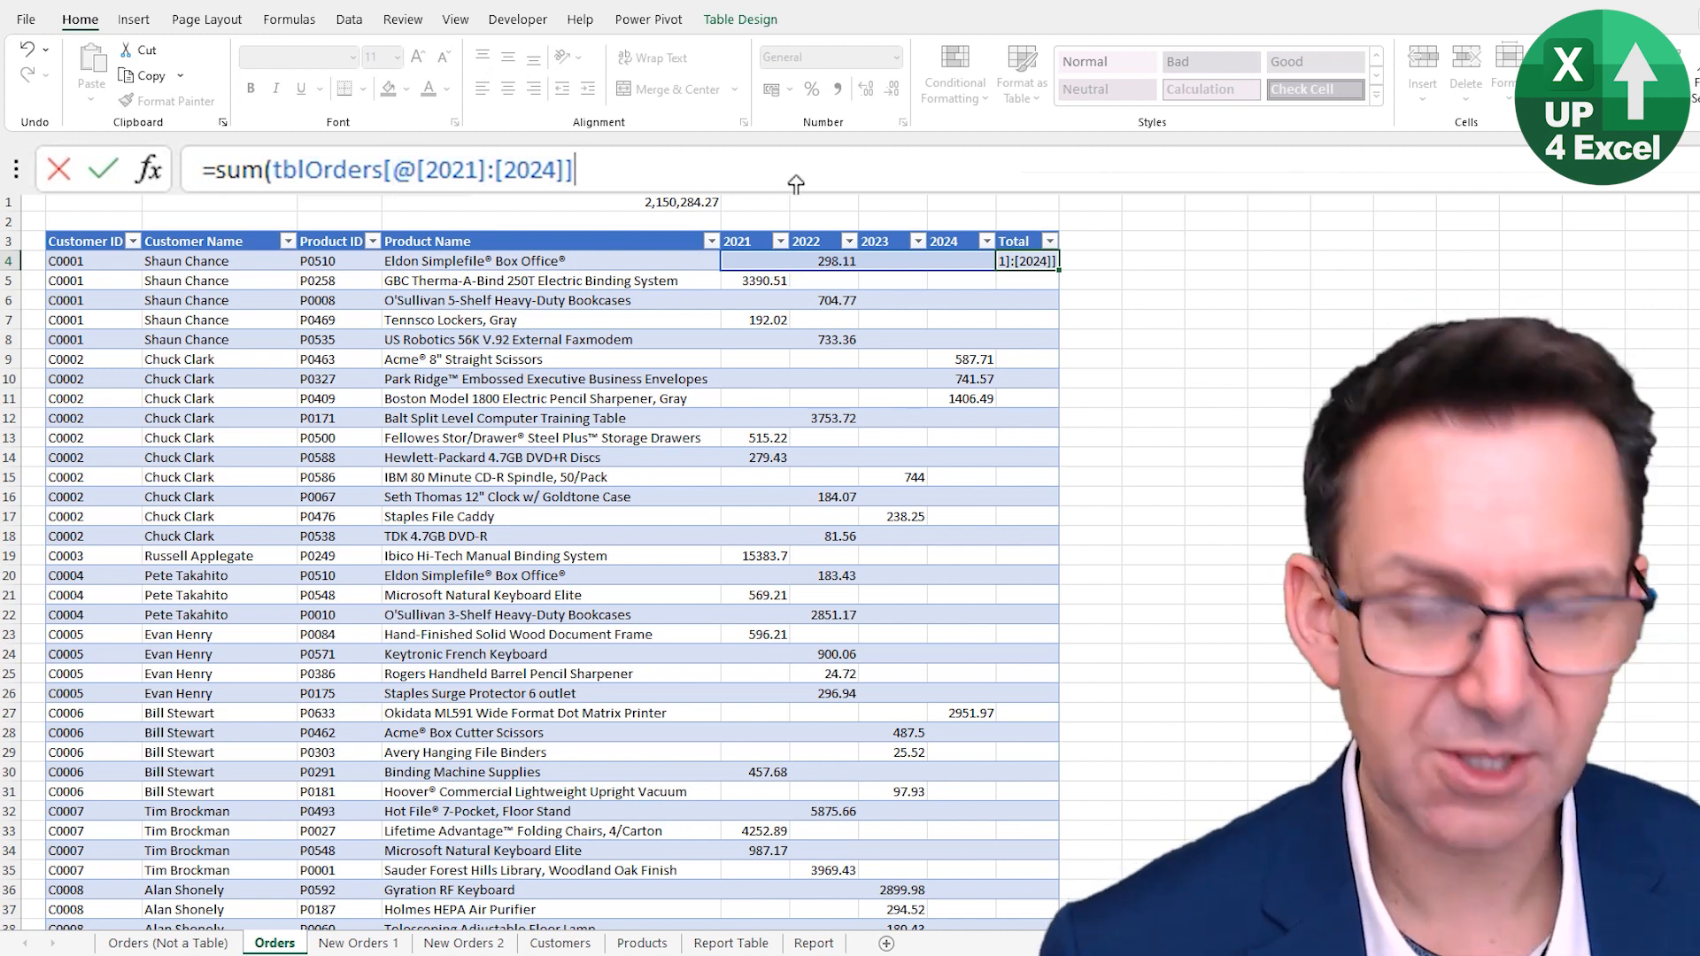
key(ctrl+shift+Left)
key(ctrl+shift+Left)
key(ctrl+shift+Left)
key(ctrl+shift+Left)
key(ctrl+shift+Left)
key(BackSpace)
click(744, 263)
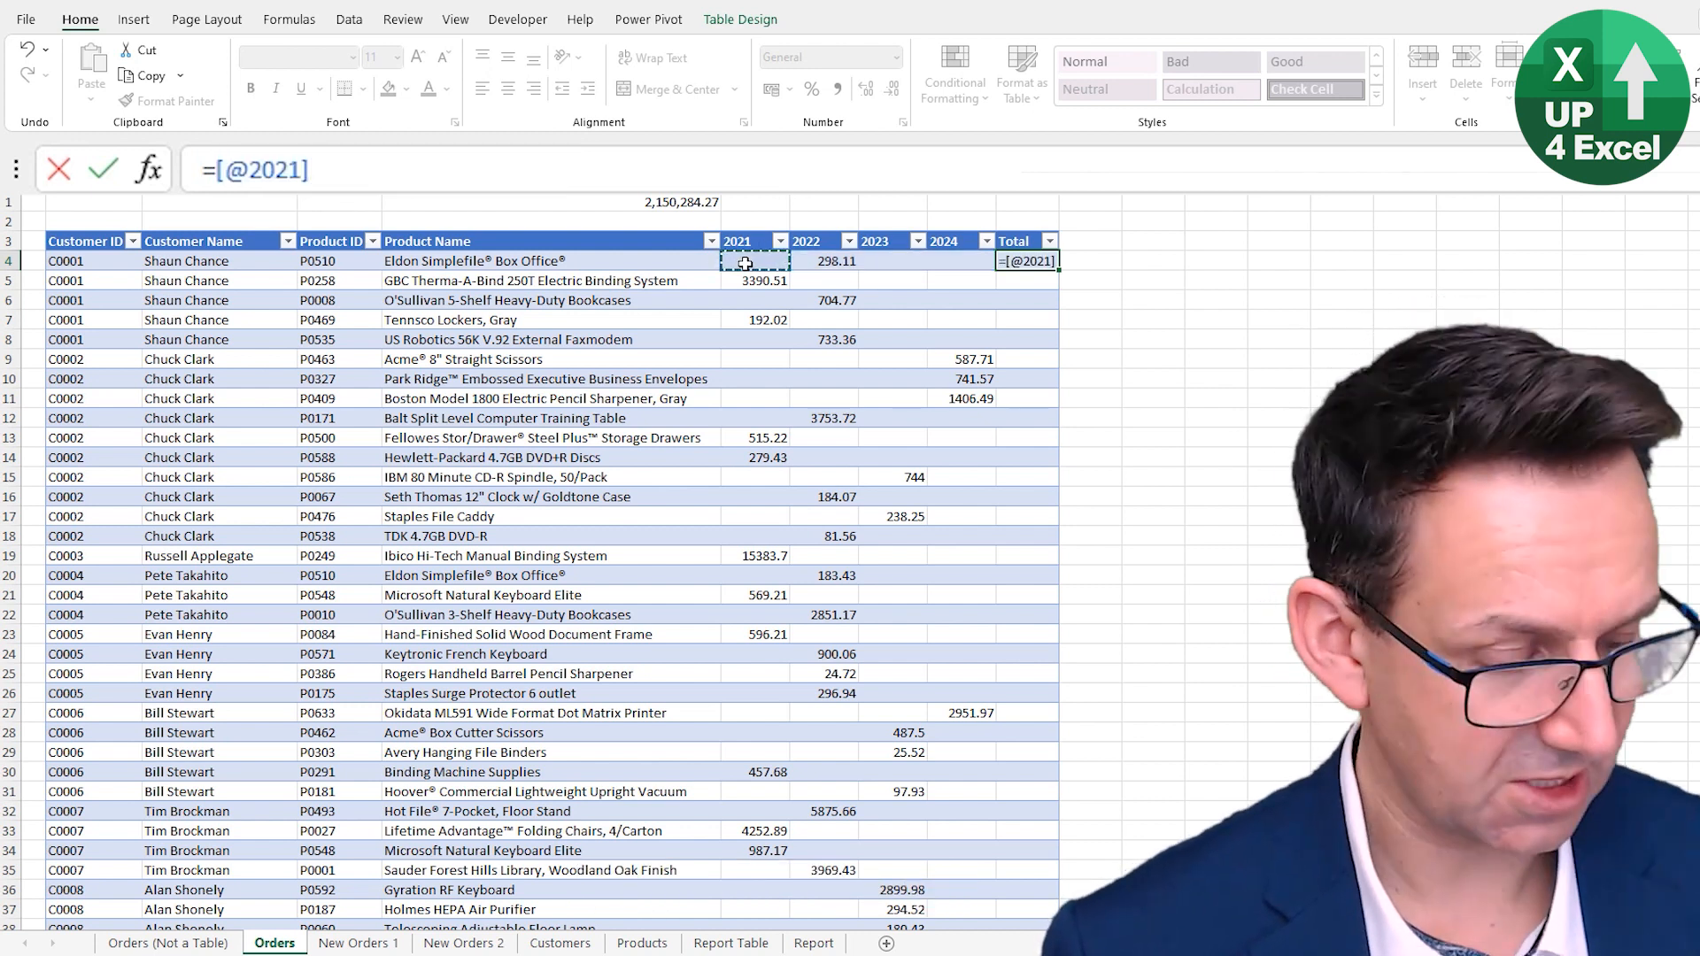
text(+)
click(832, 259)
text(+)
click(896, 259)
text(+)
key(Left)
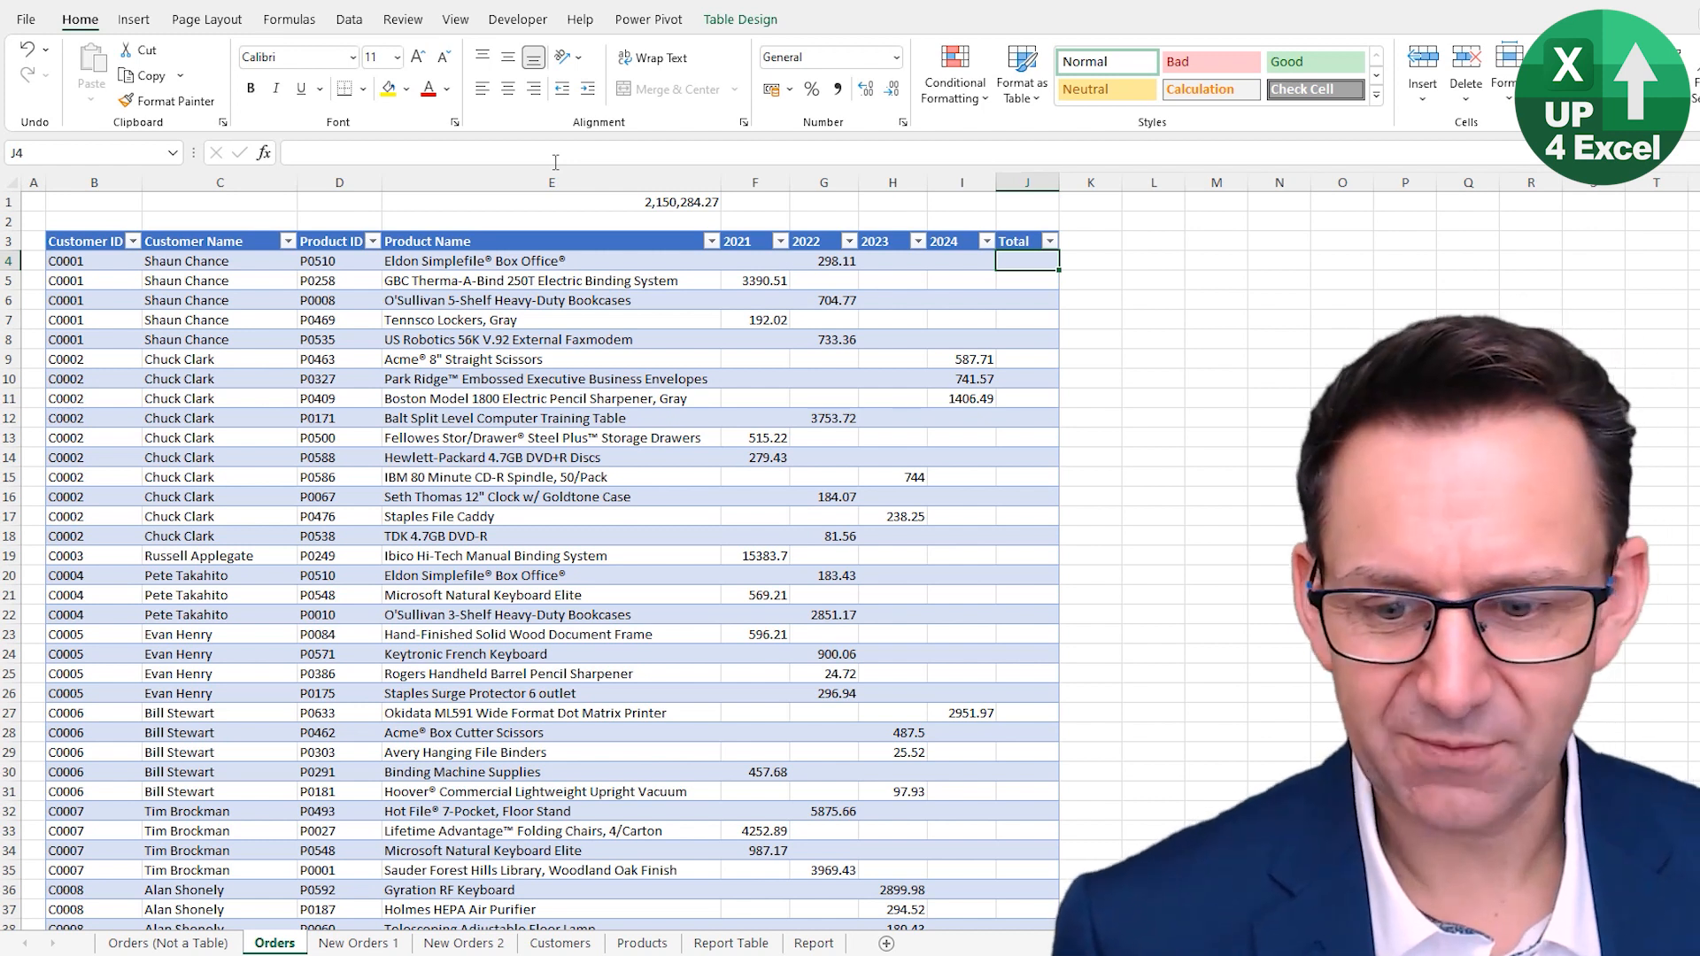
- On the Orders (Not a Table) sheet, add a bold Total header in J3 formatted like the 2024 header
key(ctrl+Page_Up)
click(1034, 245)
text(Total)
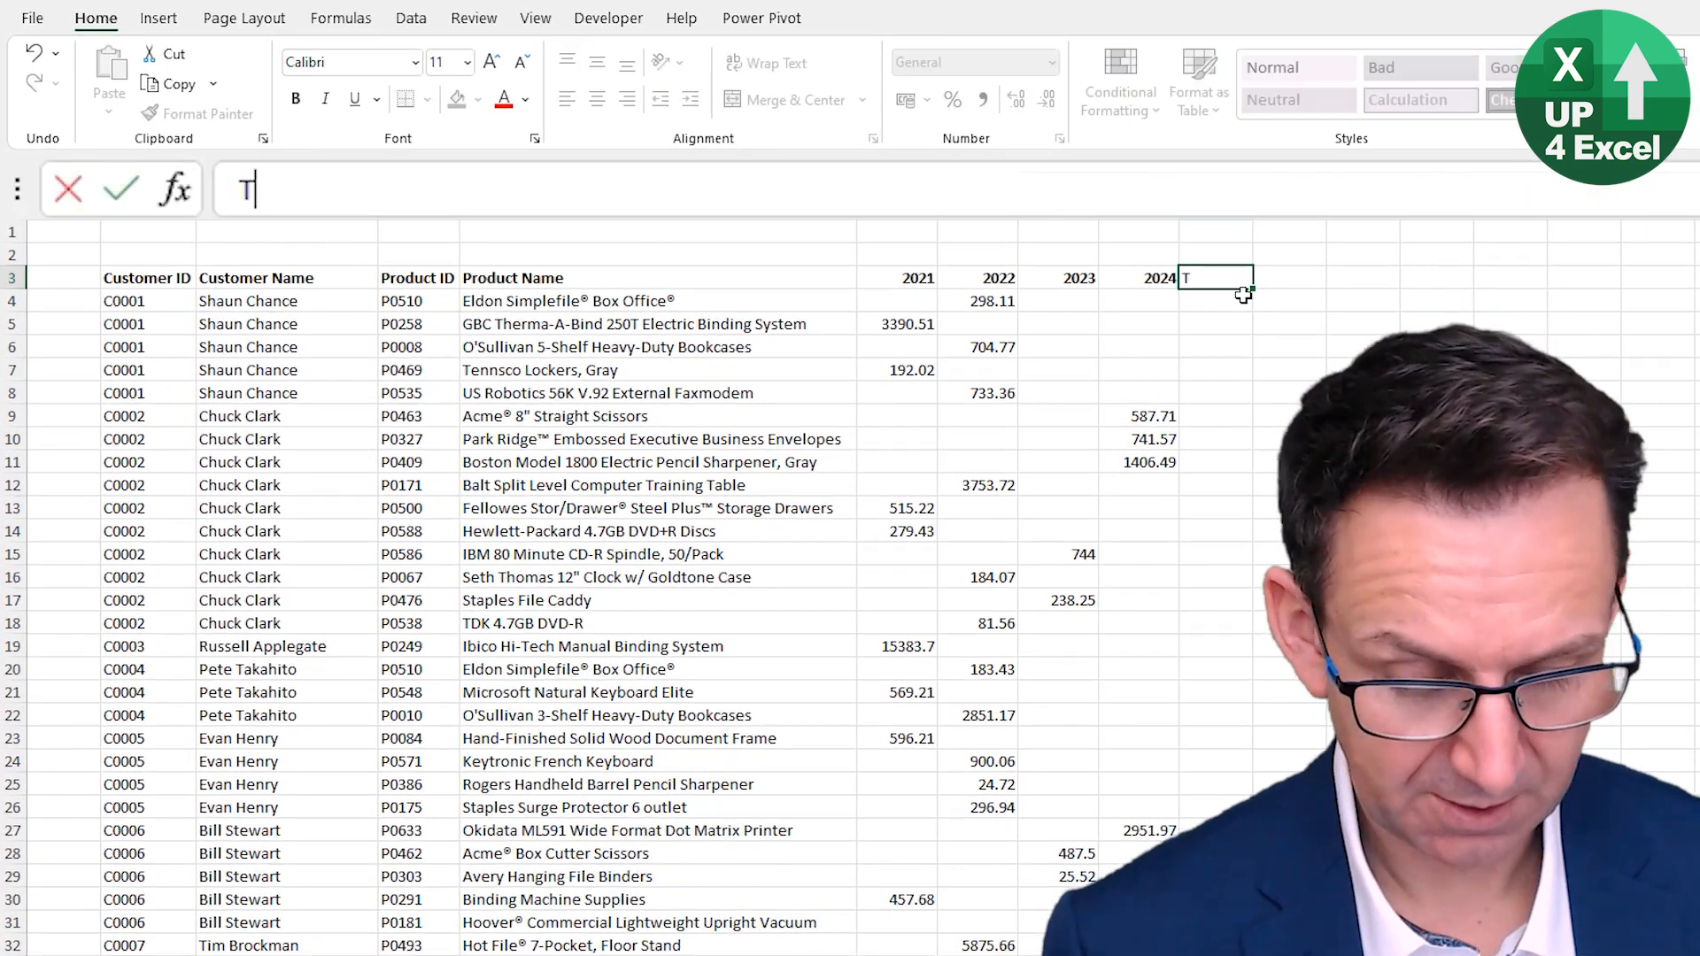
key(Return)
key(Up)
key(ctrl+b)
key(Left)
click(153, 114)
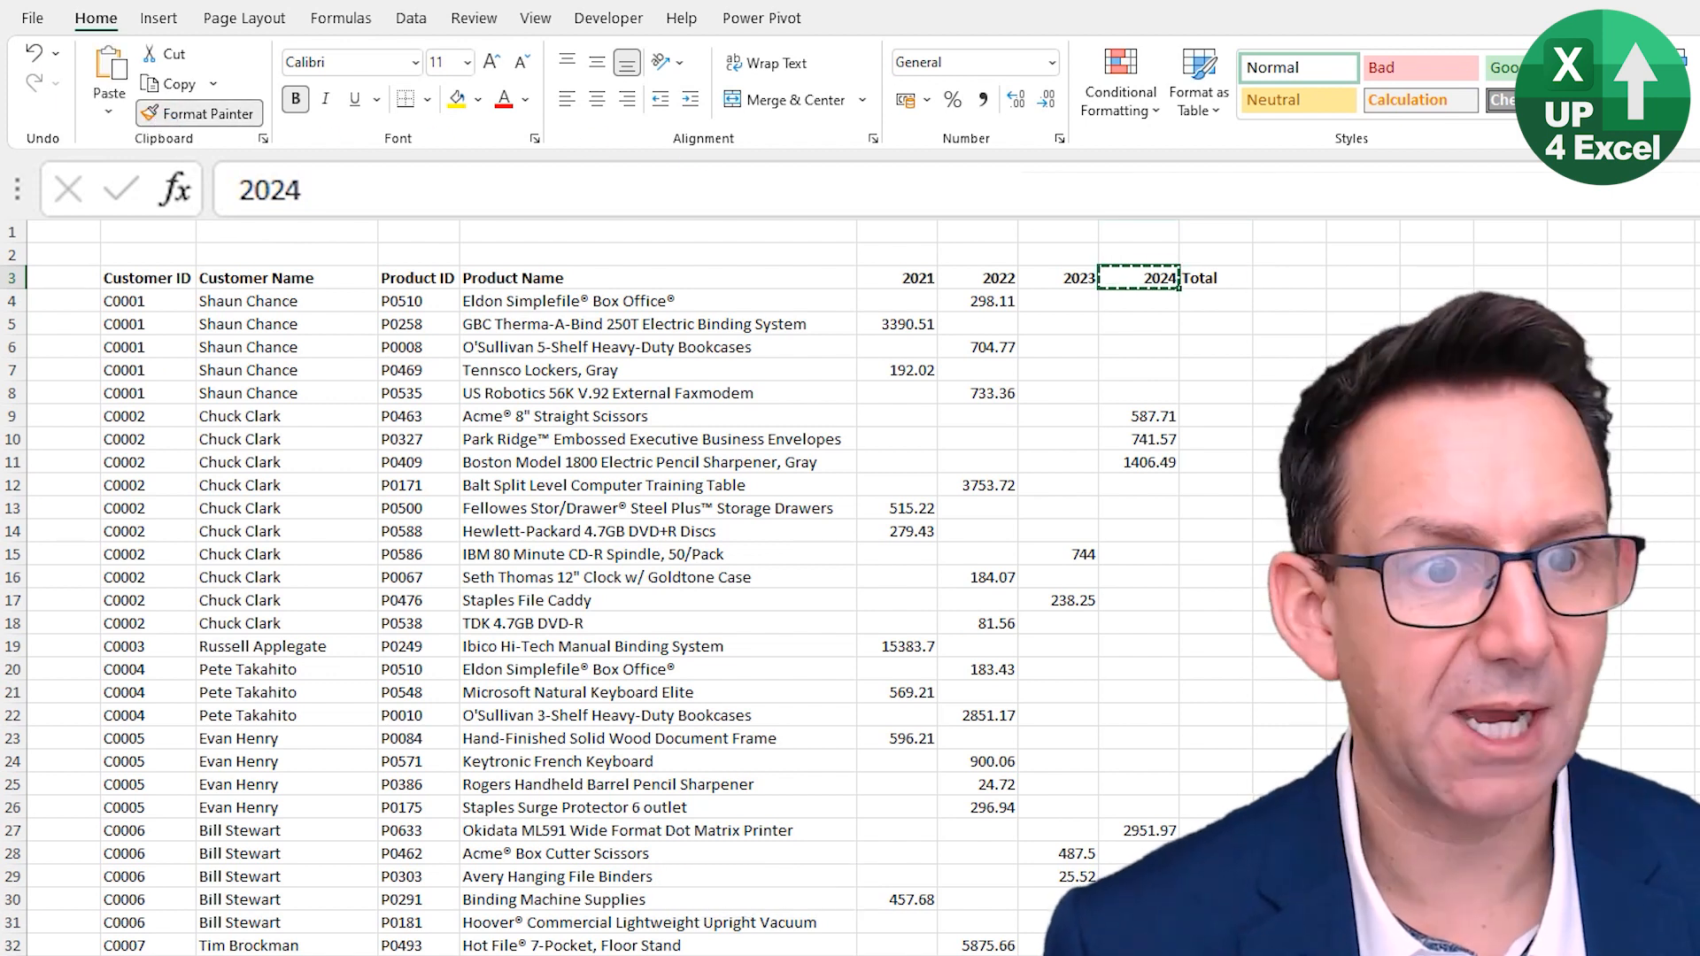
click(1204, 279)
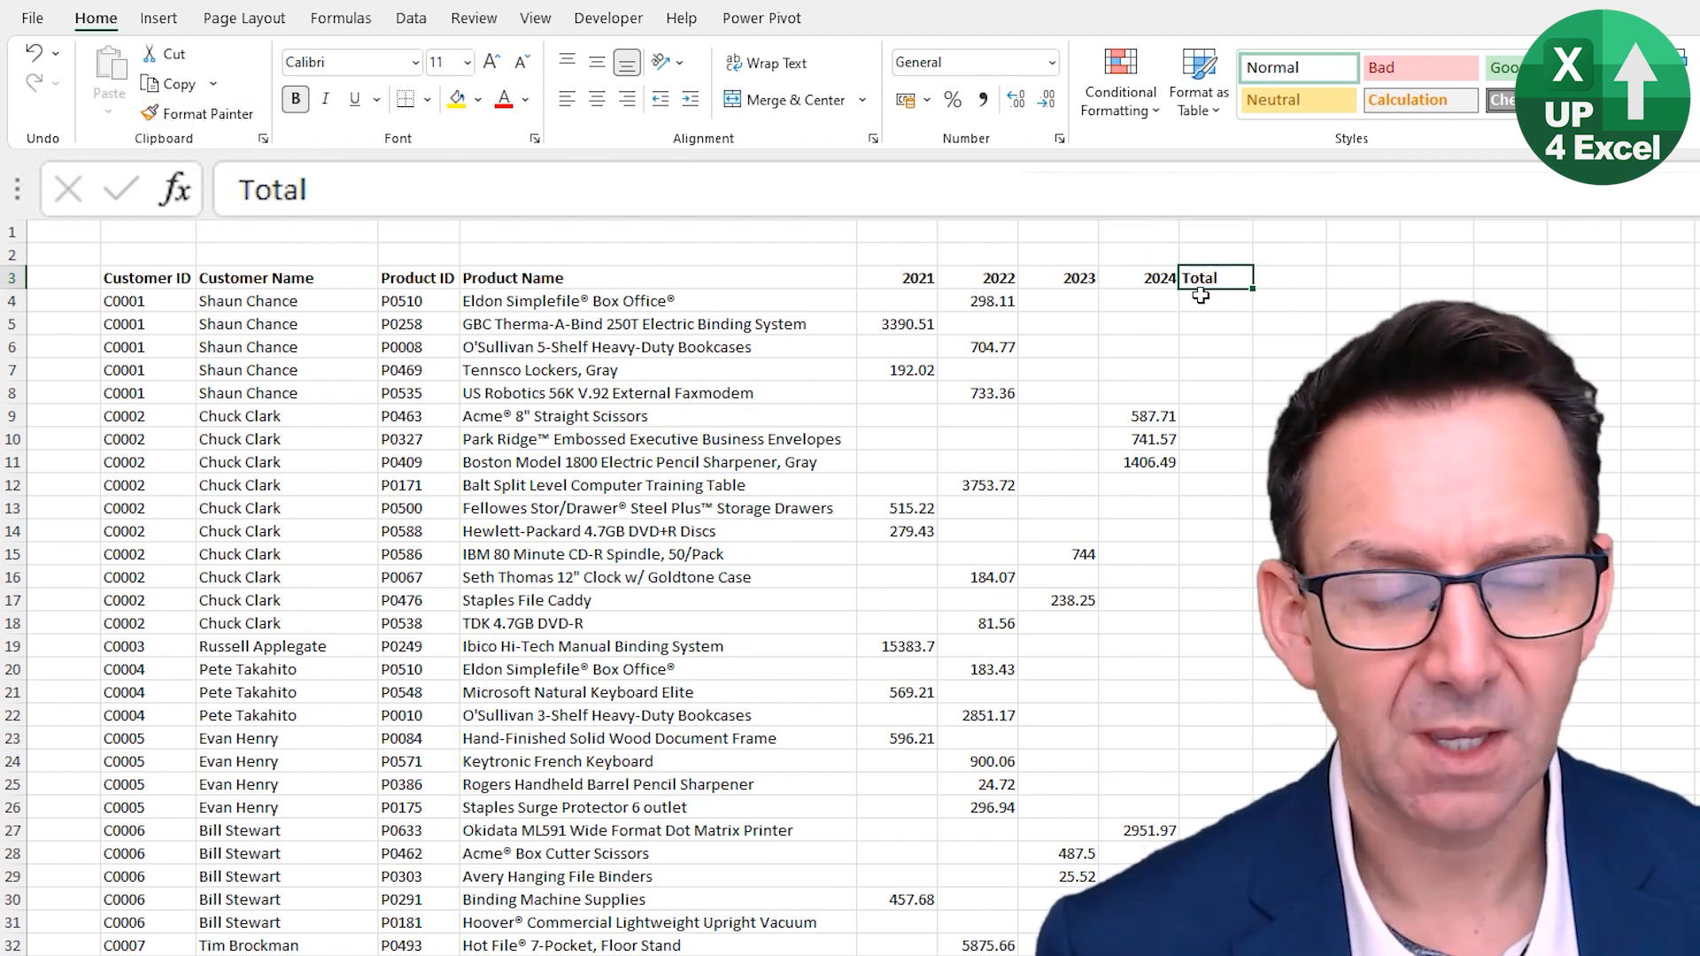
- Enter =SUM(F4:I4) in J4 to total the row's yearly values
click(1195, 304)
key(alt+equal)
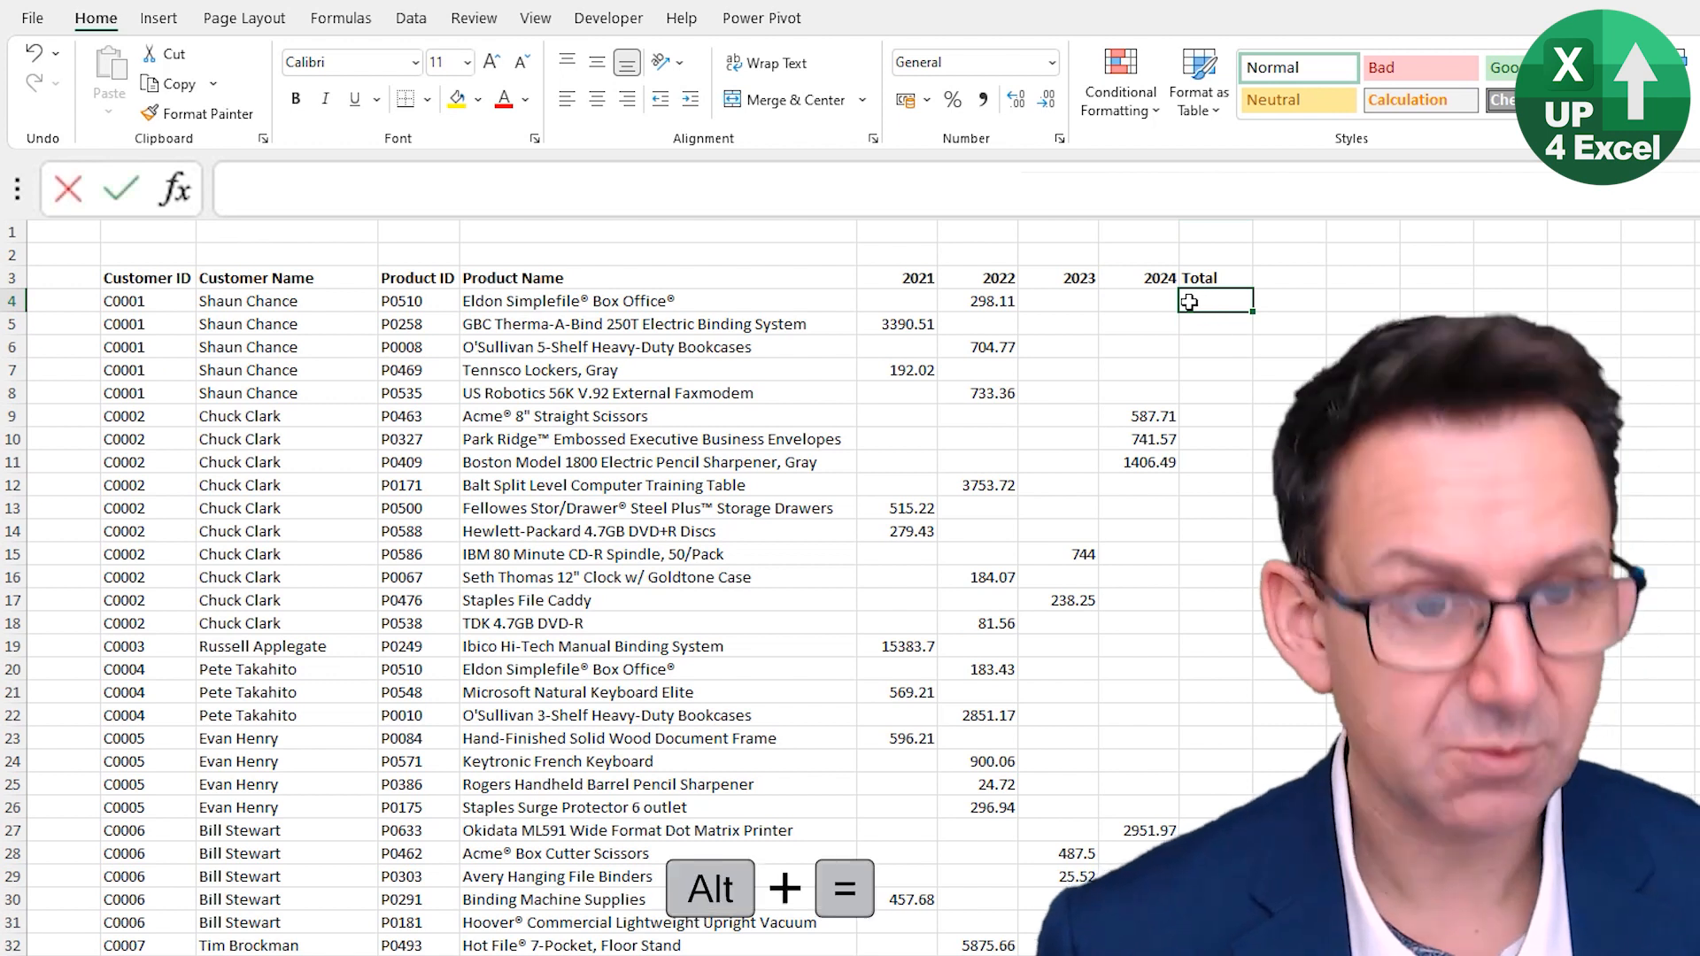
key(Left)
key(shift+Right)
key(shift+Right)
key(shift+Right)
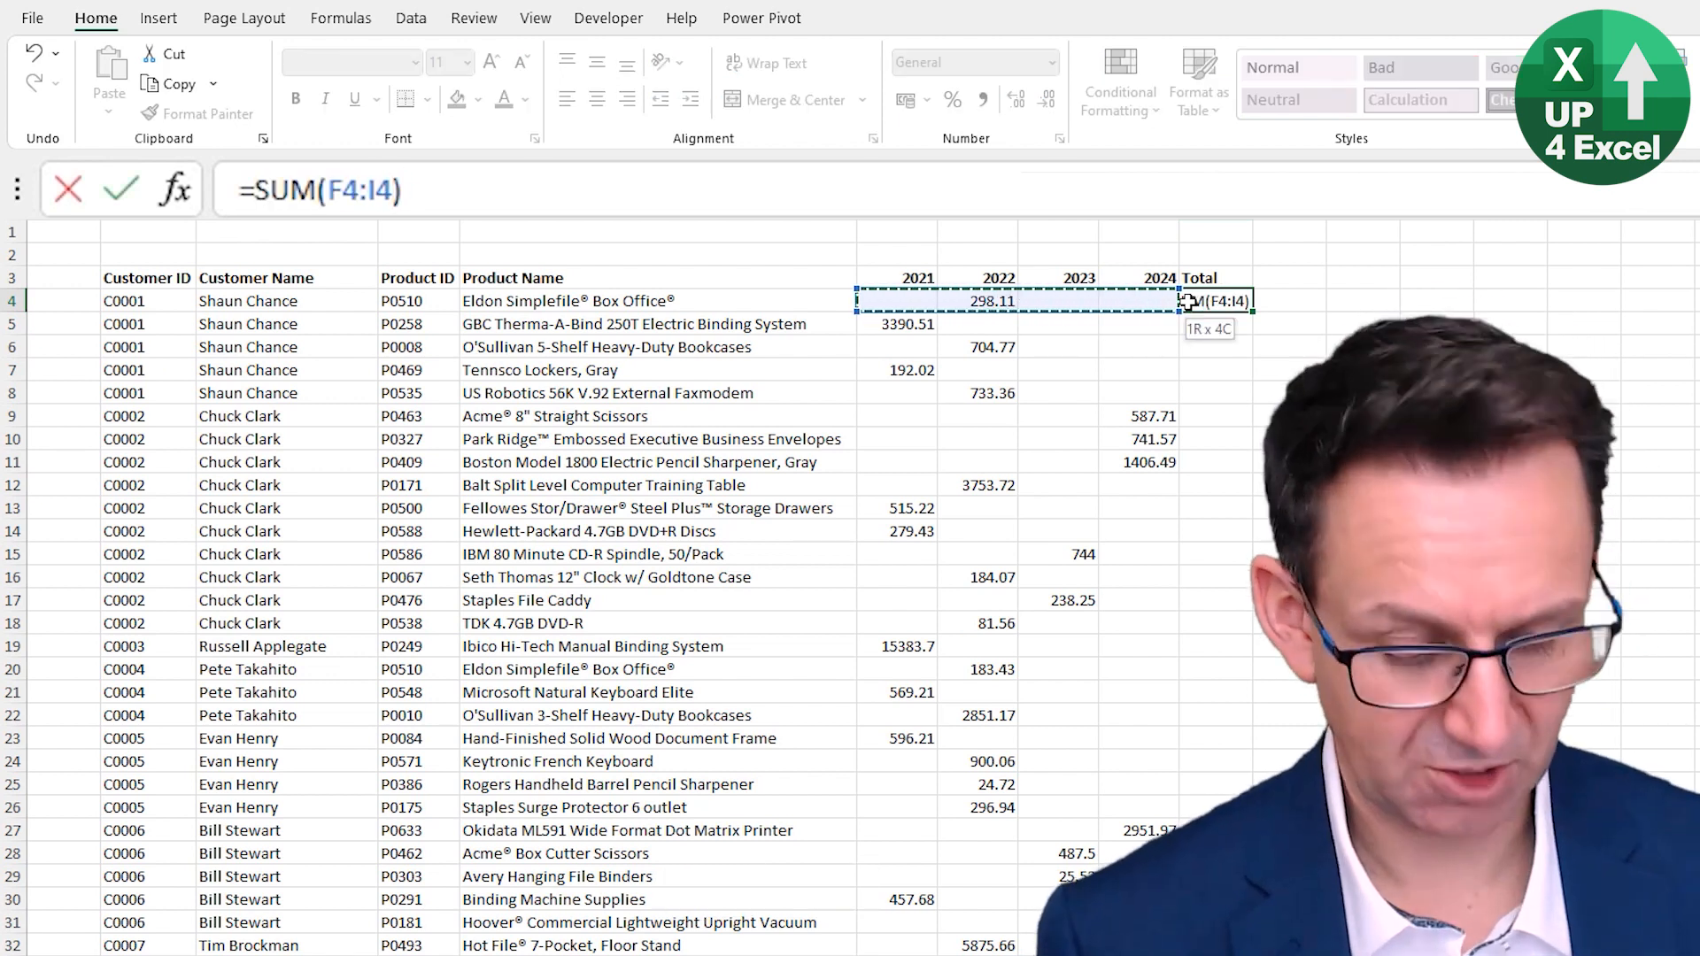
key(ctrl+Return)
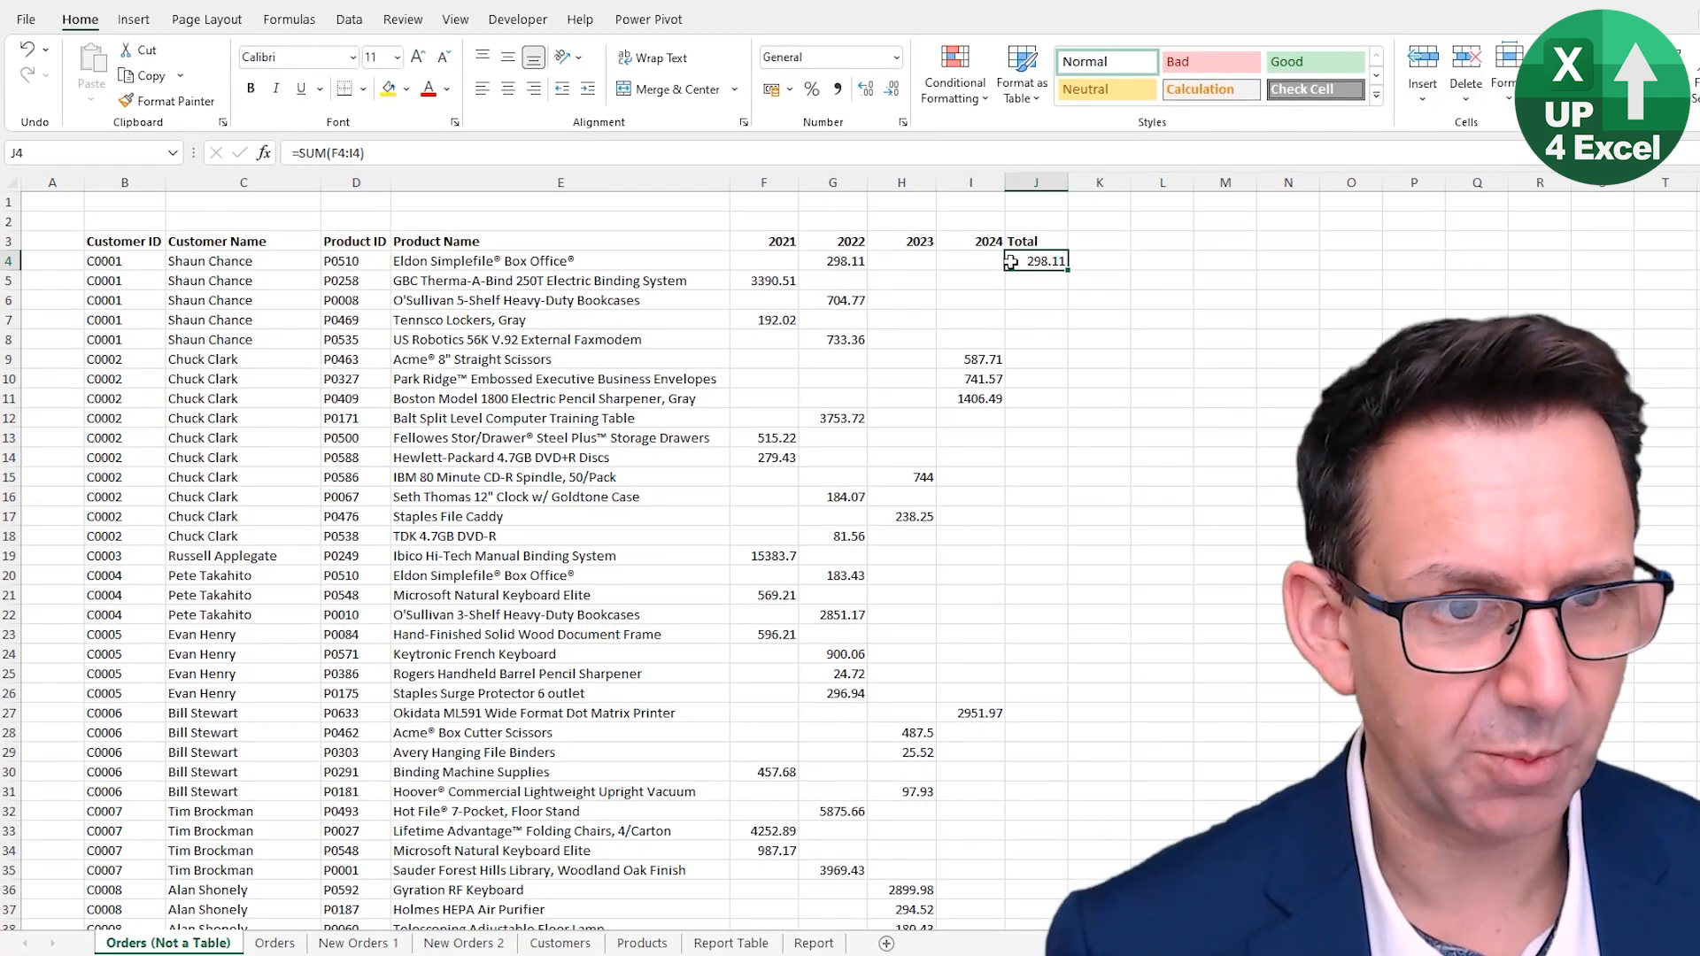
- Fill the J4 formula down column J and clear it again below J4
double_click(1066, 271)
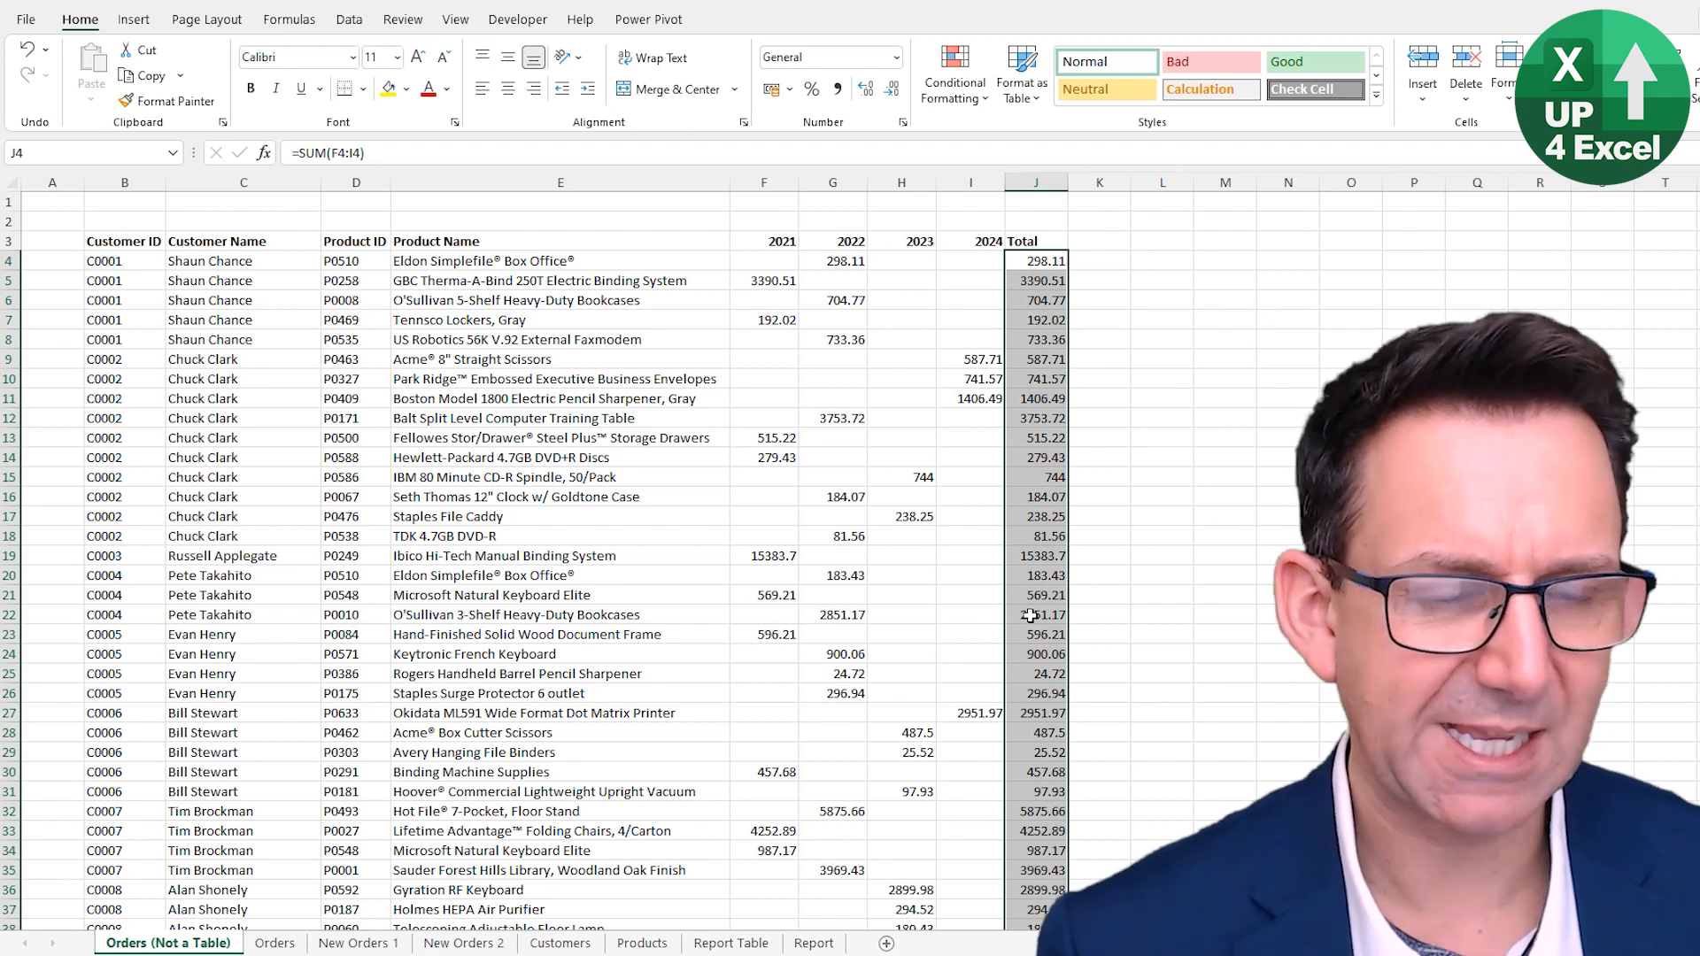
key(Down)
key(ctrl+shift+Down)
key(Delete)
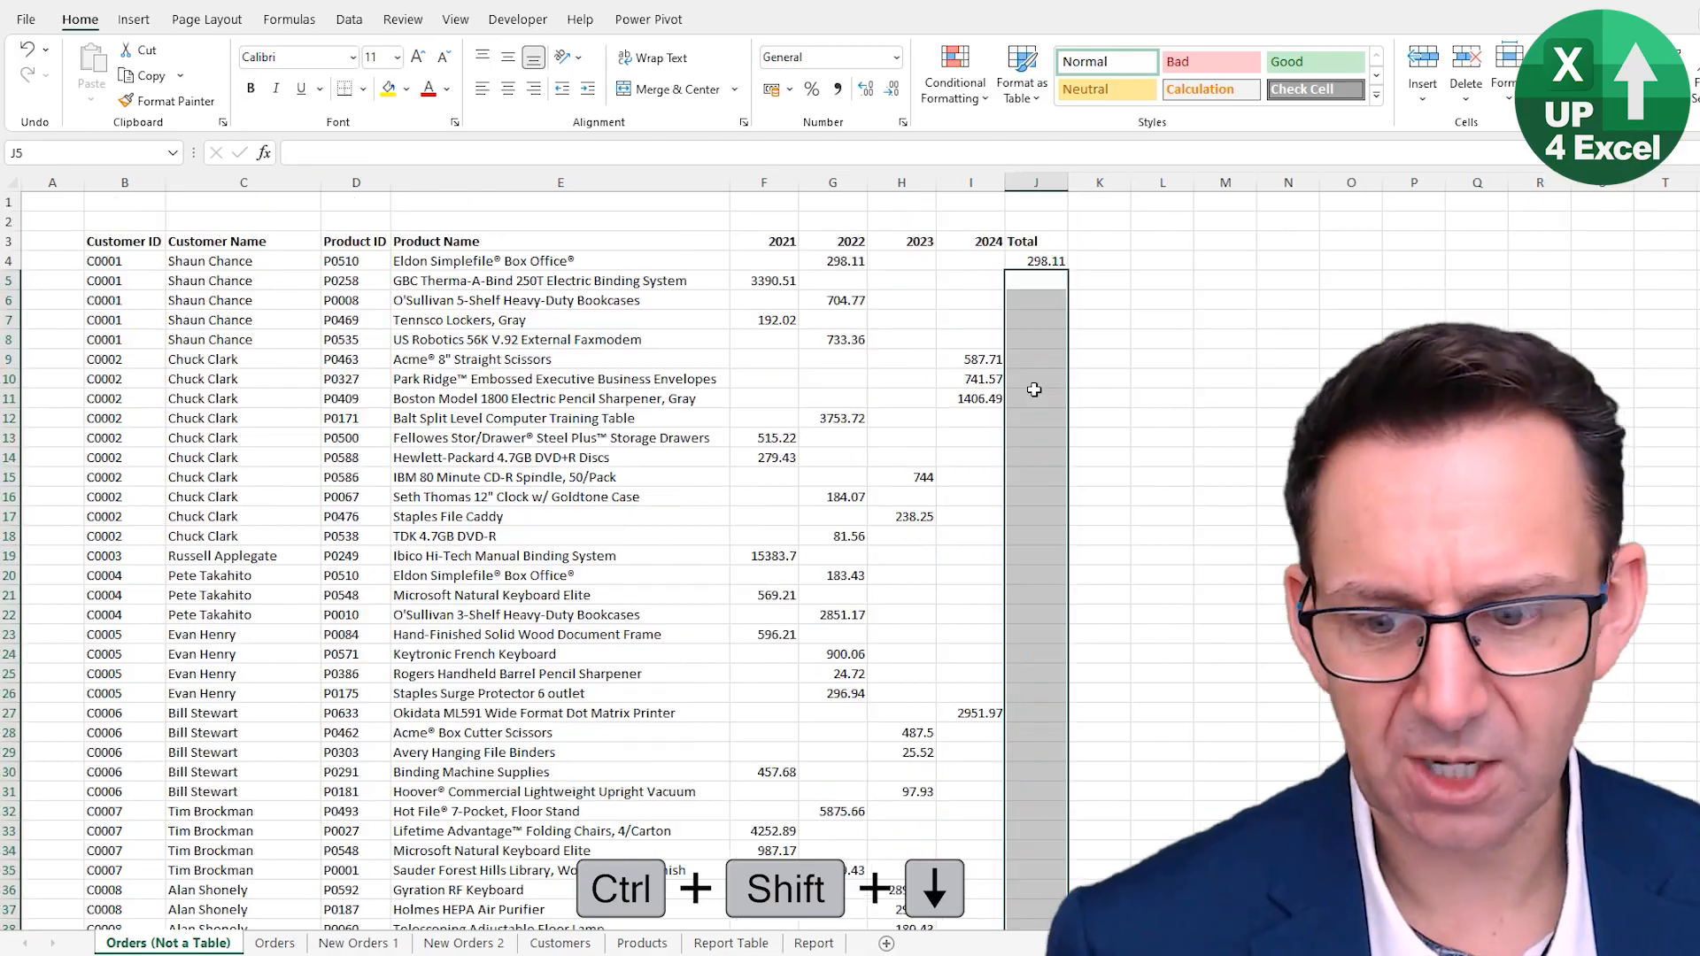
- Copy the J4 formula, paste it down column J to the last data row, and return to the Orders sheet
key(ctrl+Up)
key(ctrl+c)
key(shift+Page_Down)
key(shift+Page_Down)
key(shift+Page_Down)
key(shift+Page_Down)
key(shift+Page_Down)
key(shift+Page_Down)
key(shift+Page_Down)
key(shift+Page_Down)
key(shift+Page_Down)
key(shift+Page_Down)
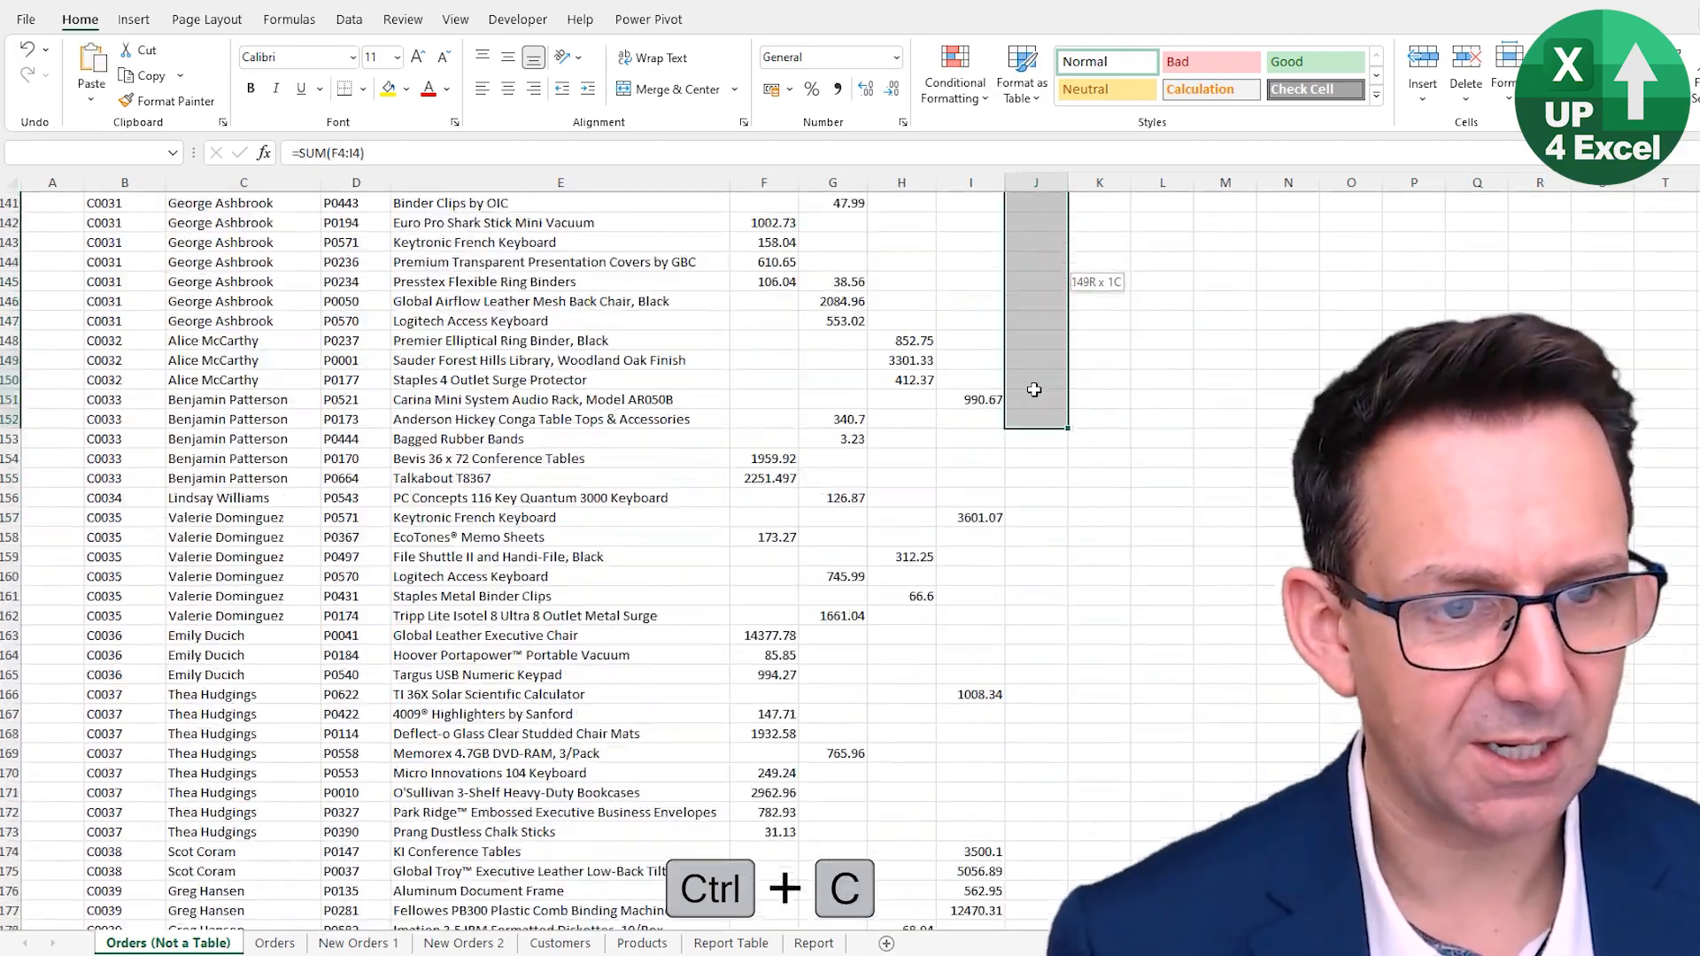
key(shift+Page_Down)
key(shift+Page_Down)
key(shift+Page_Down)
key(shift+Page_Down)
key(shift+Page_Down)
key(shift+Page_Down)
key(shift+Page_Down)
key(shift+Page_Down)
key(shift+Page_Down)
key(shift+Page_Down)
key(shift+Page_Down)
key(shift+Page_Down)
key(shift+Page_Down)
key(shift+Page_Down)
key(shift+Page_Down)
key(shift+Page_Down)
key(shift+Page_Down)
key(shift+Page_Down)
key(shift+Page_Down)
key(shift+Page_Down)
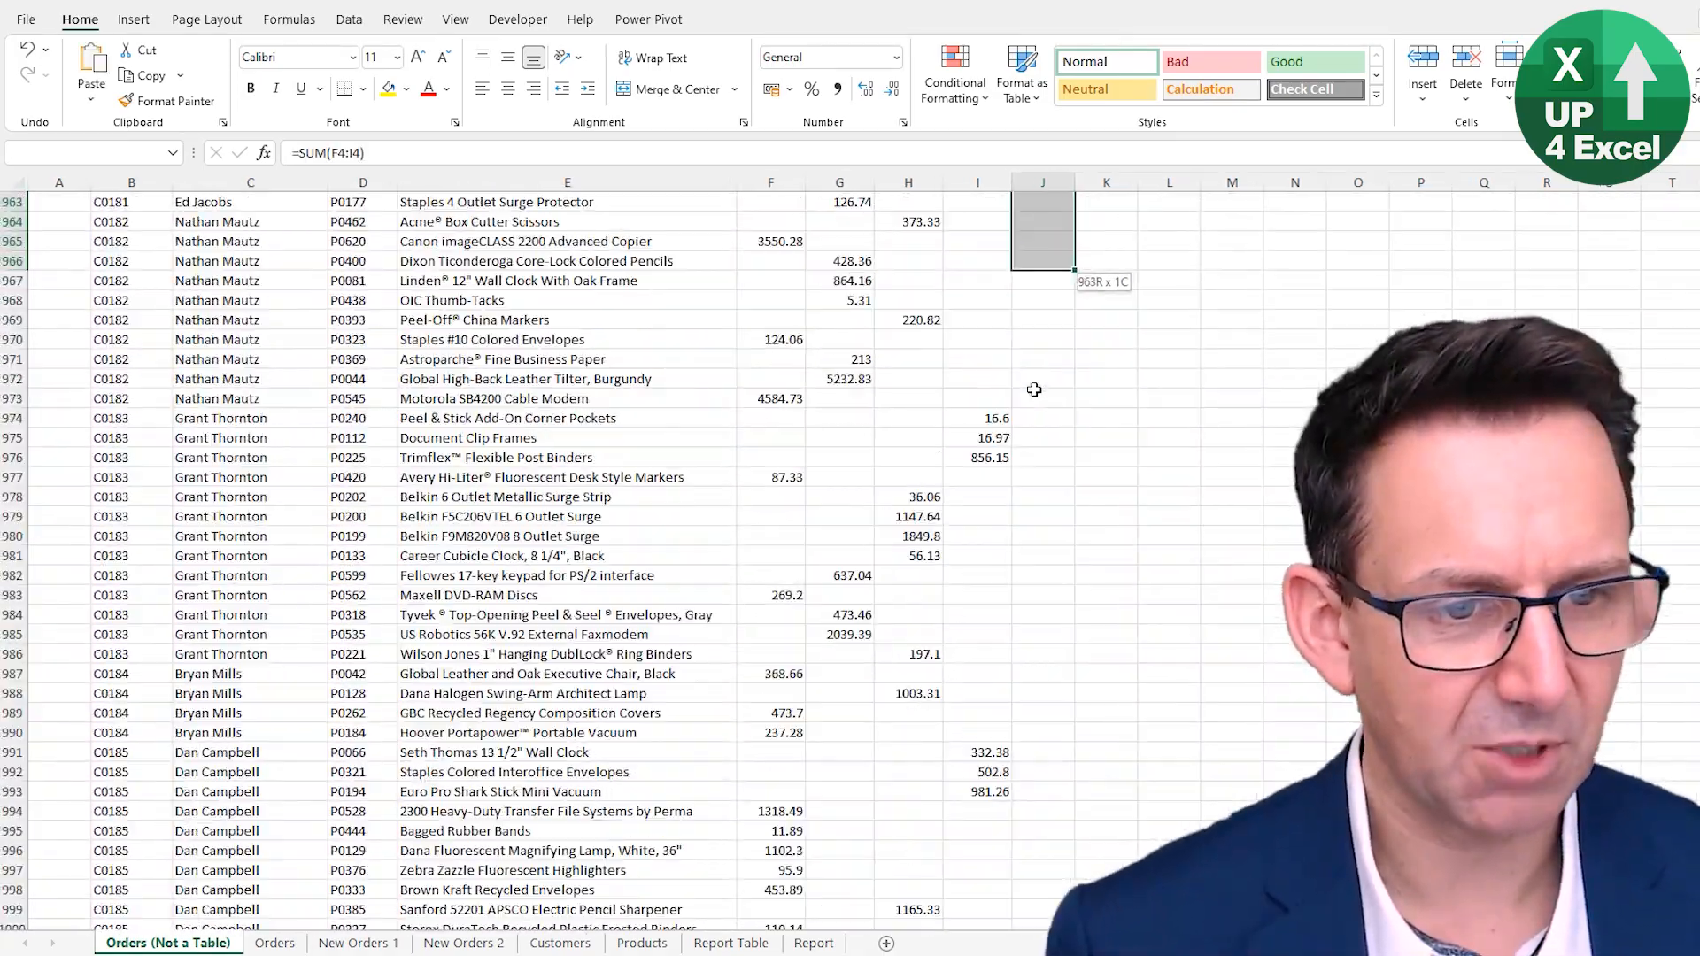
key(shift+Page_Down)
key(shift+Page_Down)
key(shift+Page_Down)
key(shift+Page_Down)
key(shift+Page_Down)
key(shift+Page_Down)
key(shift+Page_Down)
key(shift+Page_Down)
key(shift+Page_Down)
key(shift+Page_Down)
key(shift+Page_Down)
key(shift+Page_Down)
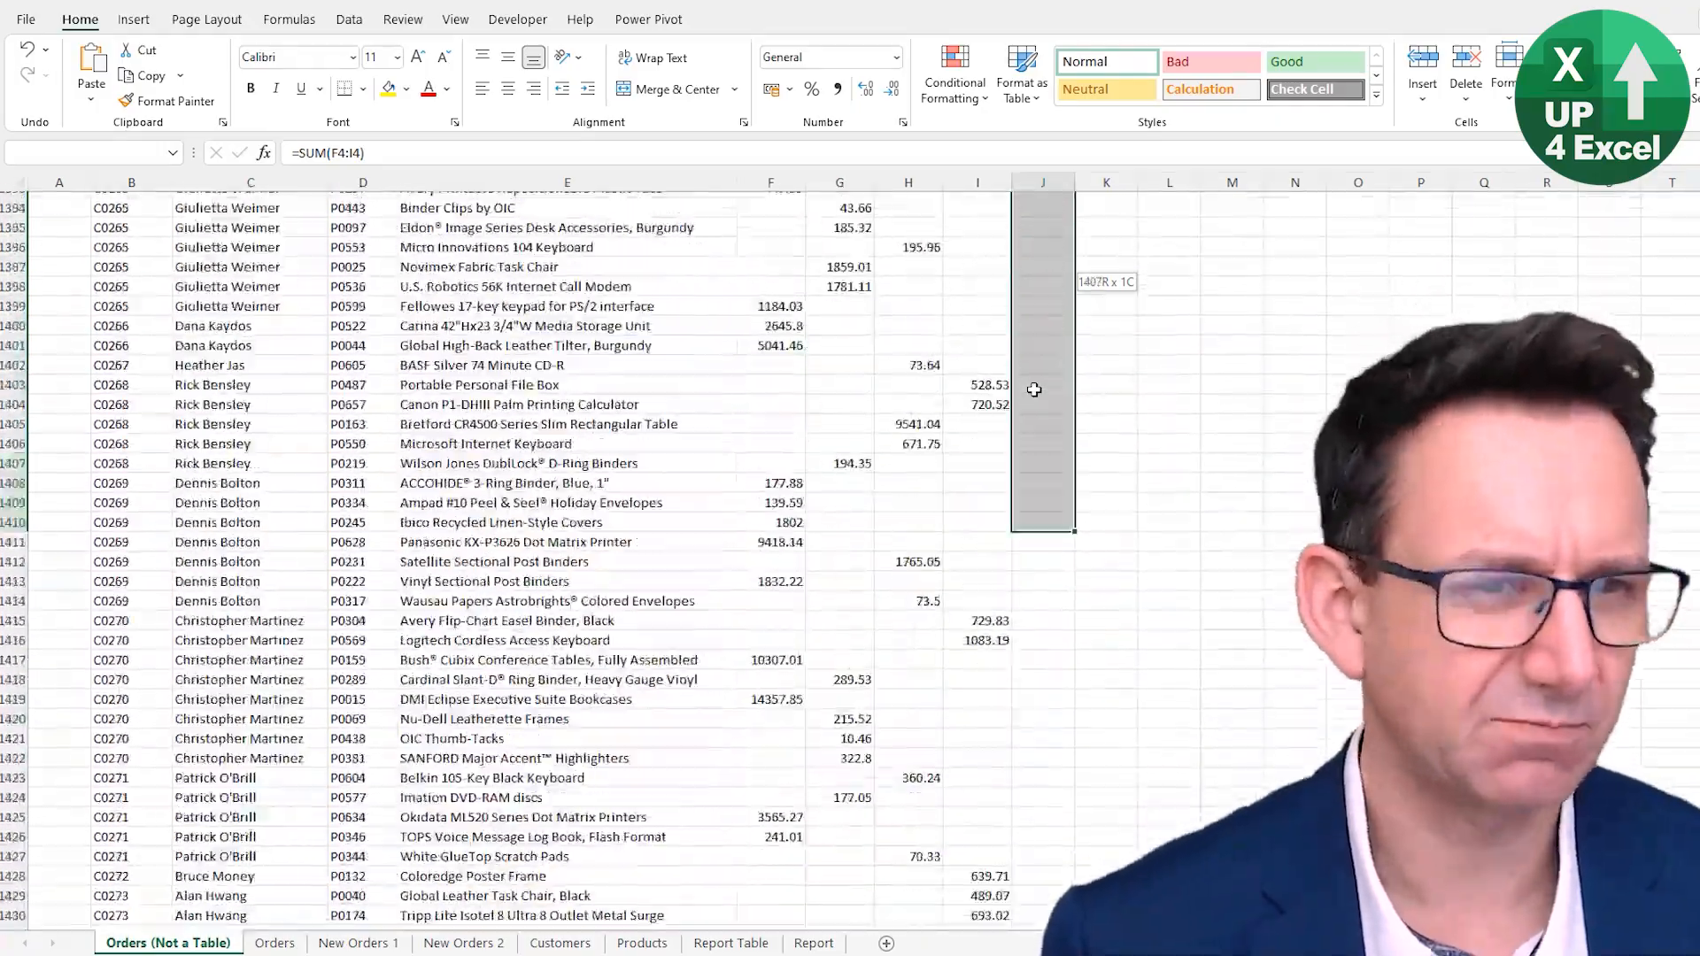
key(shift+Page_Down)
key(shift+Page_Down)
key(shift+Page_Down)
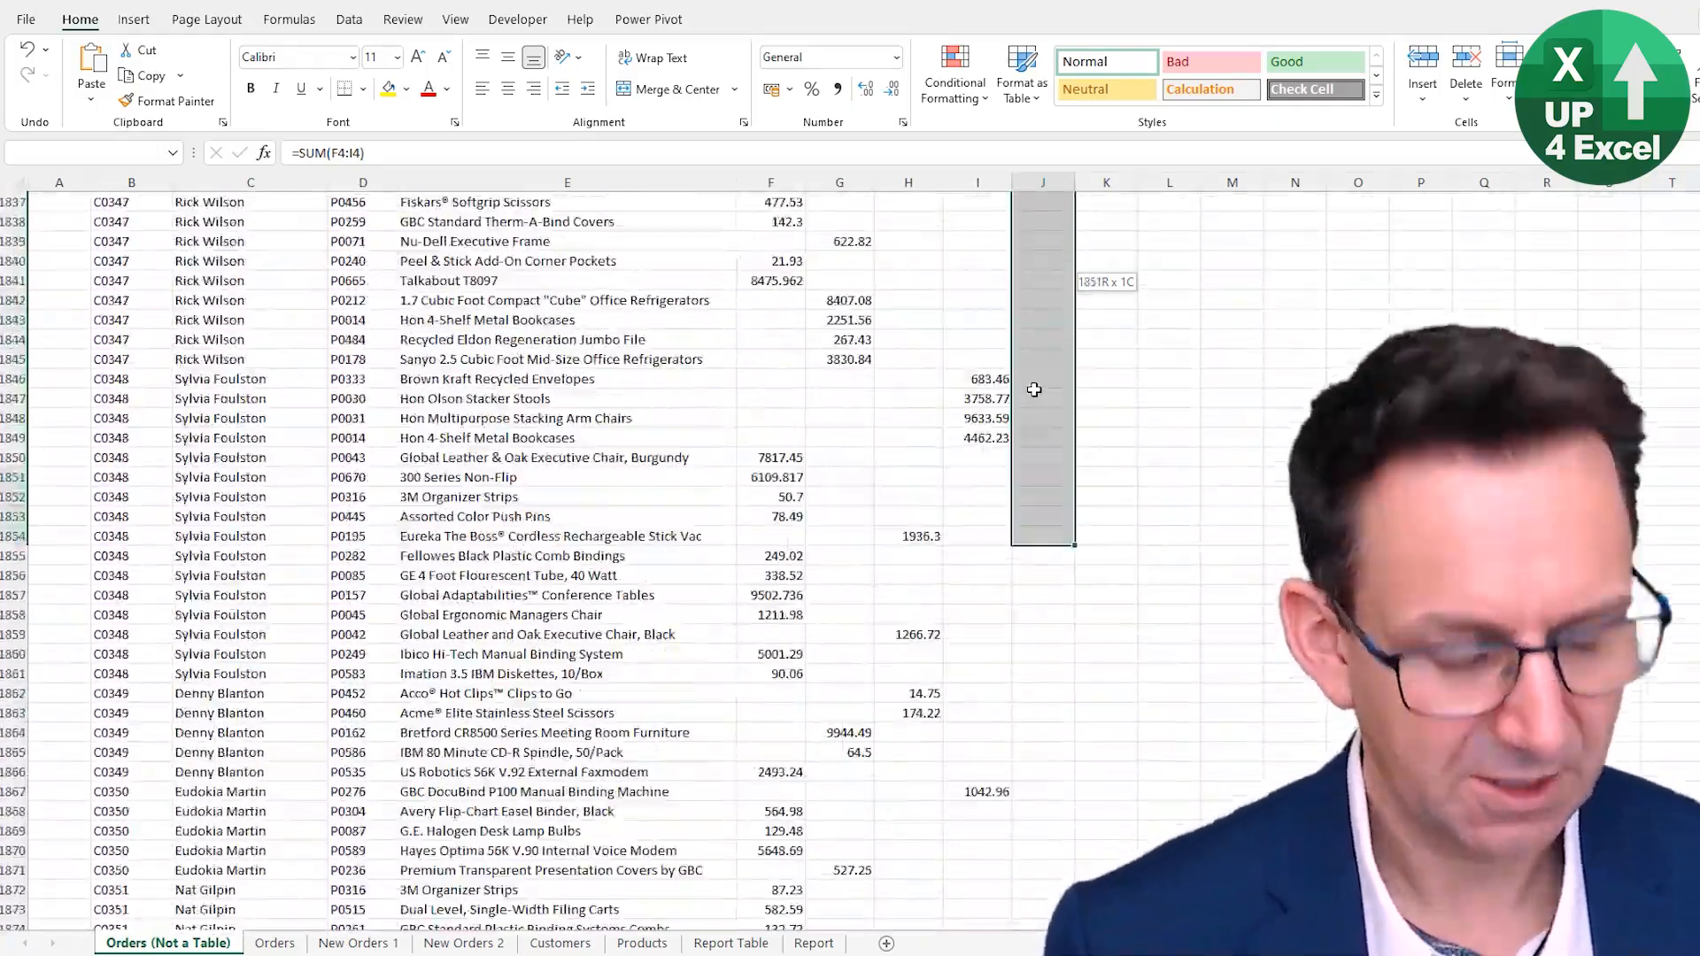
key(ctrl+shift+End)
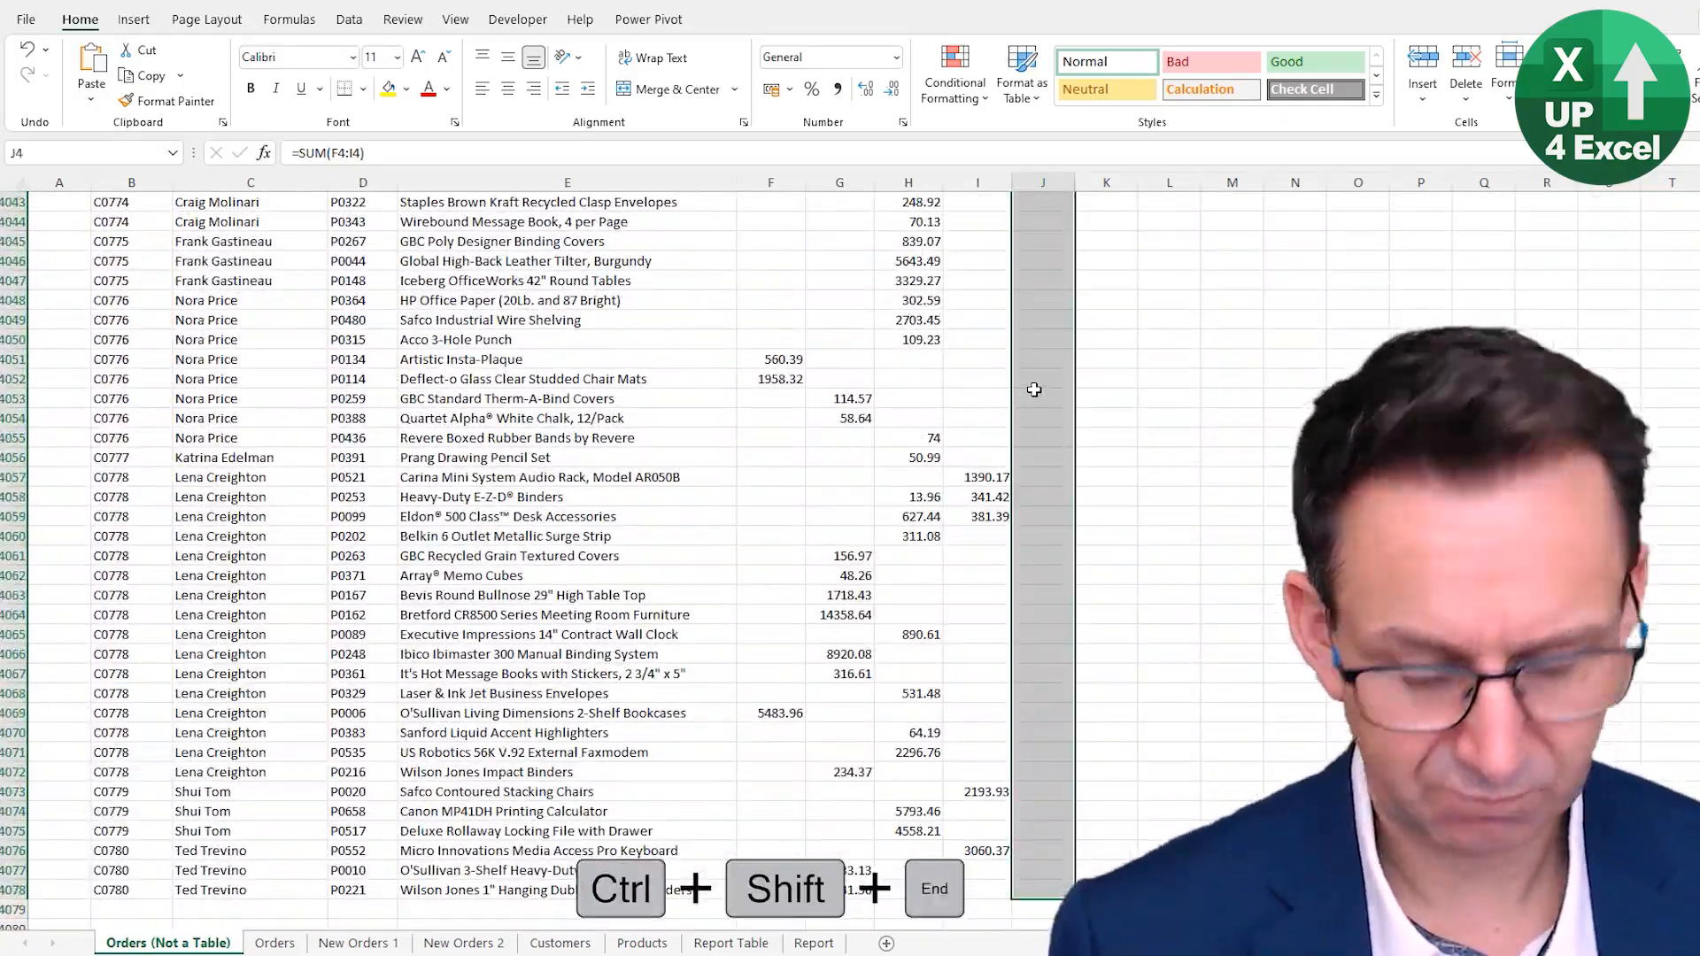
key(ctrl+v)
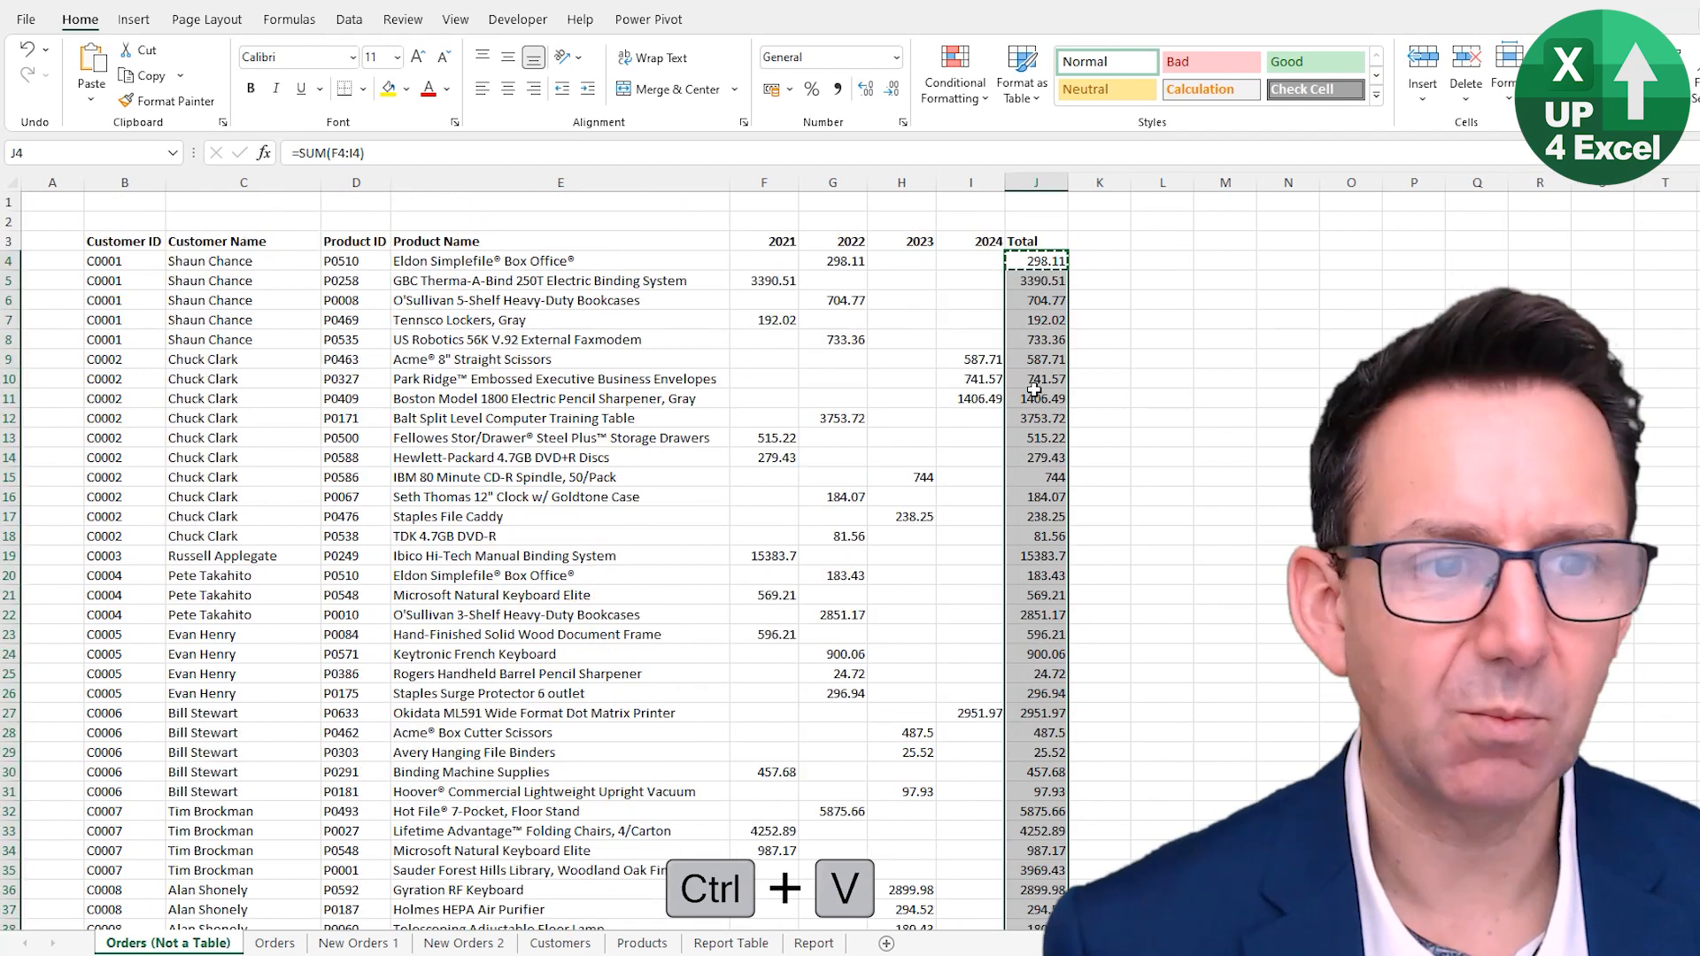
key(ctrl+Page_Down)
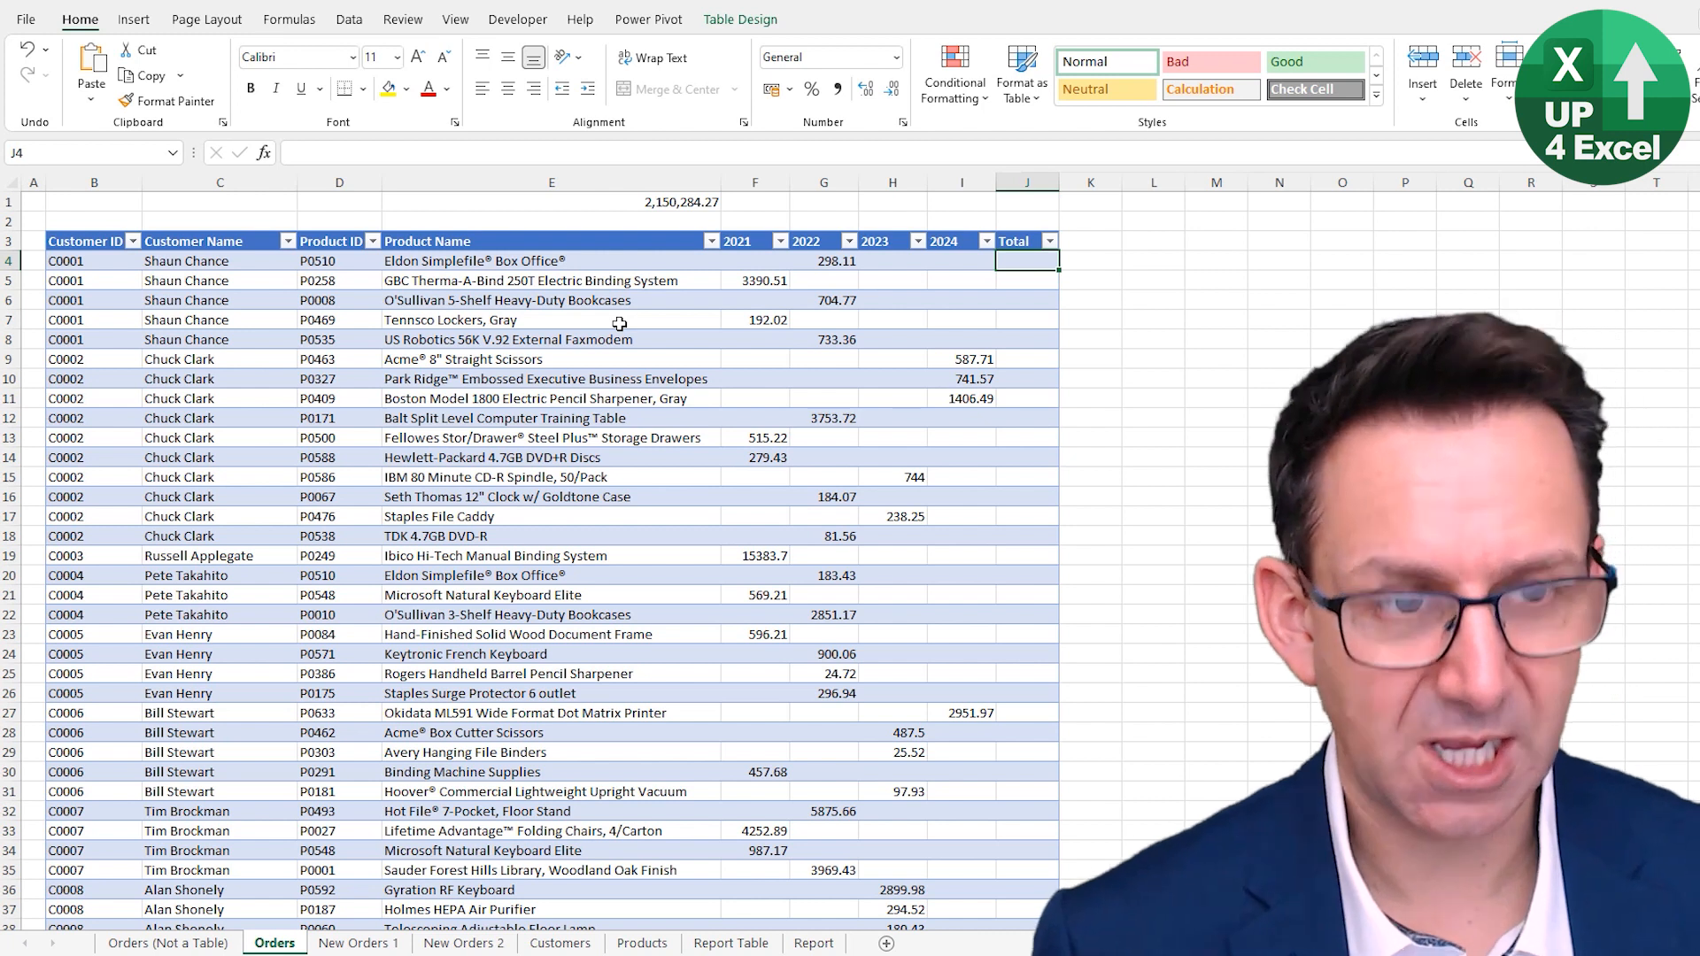
- Enter =SUM(tblOrders[@[2021]:[2024]]) in J4 to create a calculated Total column in the Orders table
text(=)
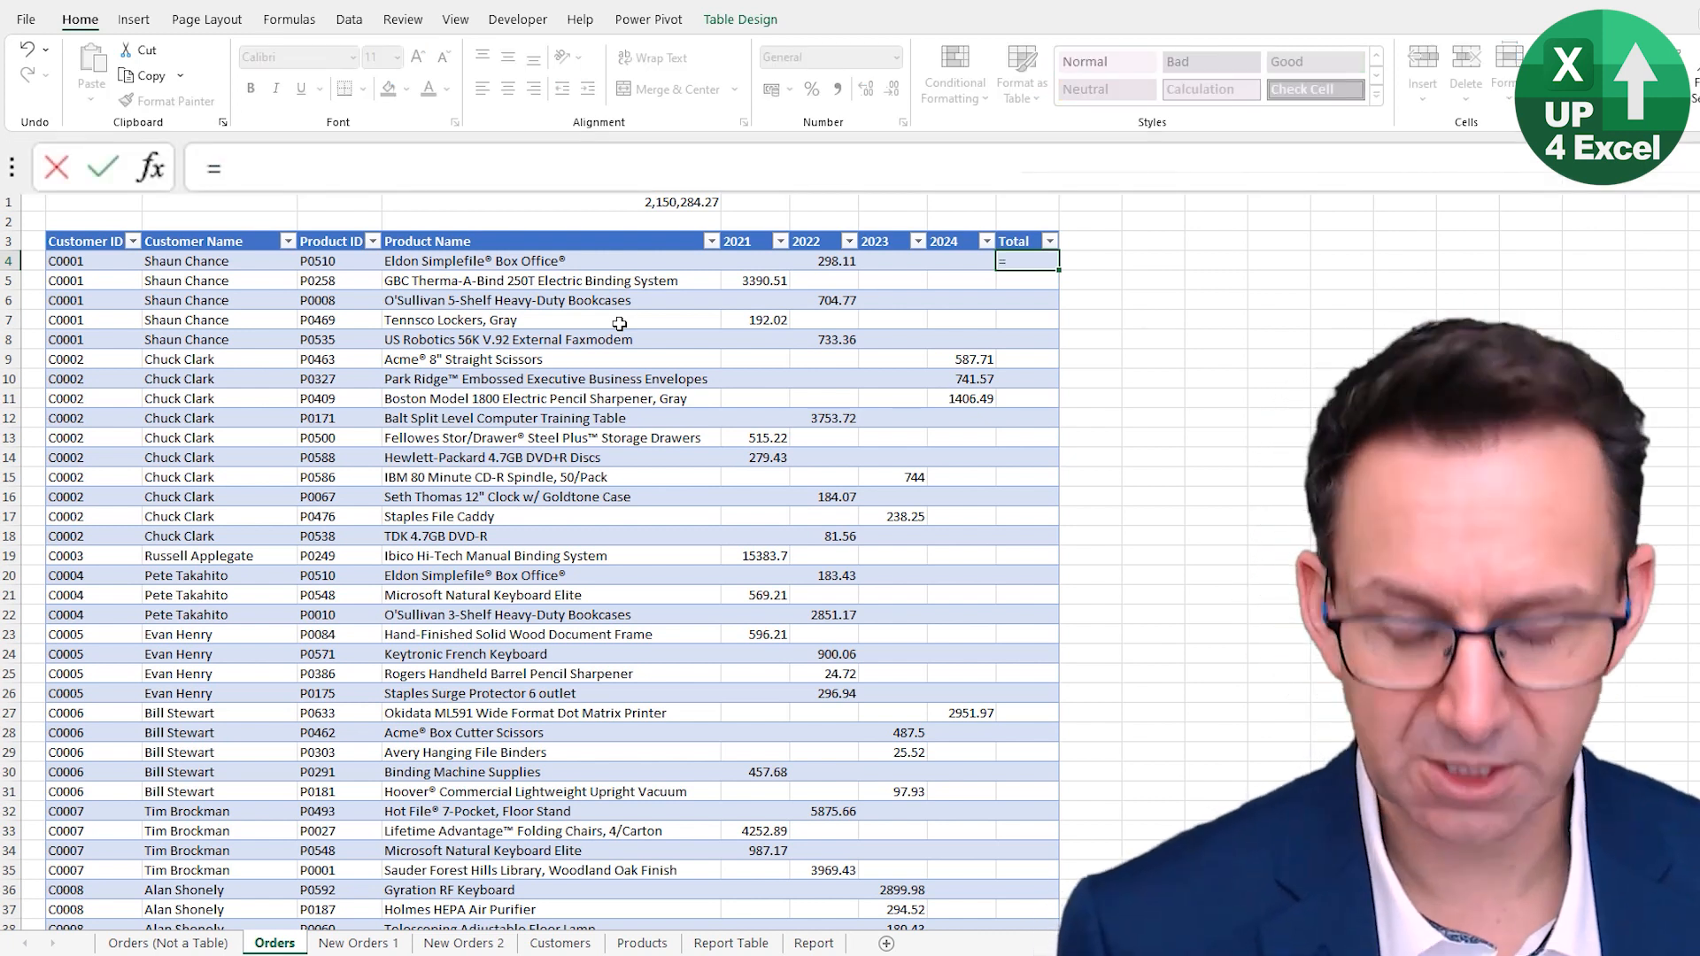
text(su)
key(Down)
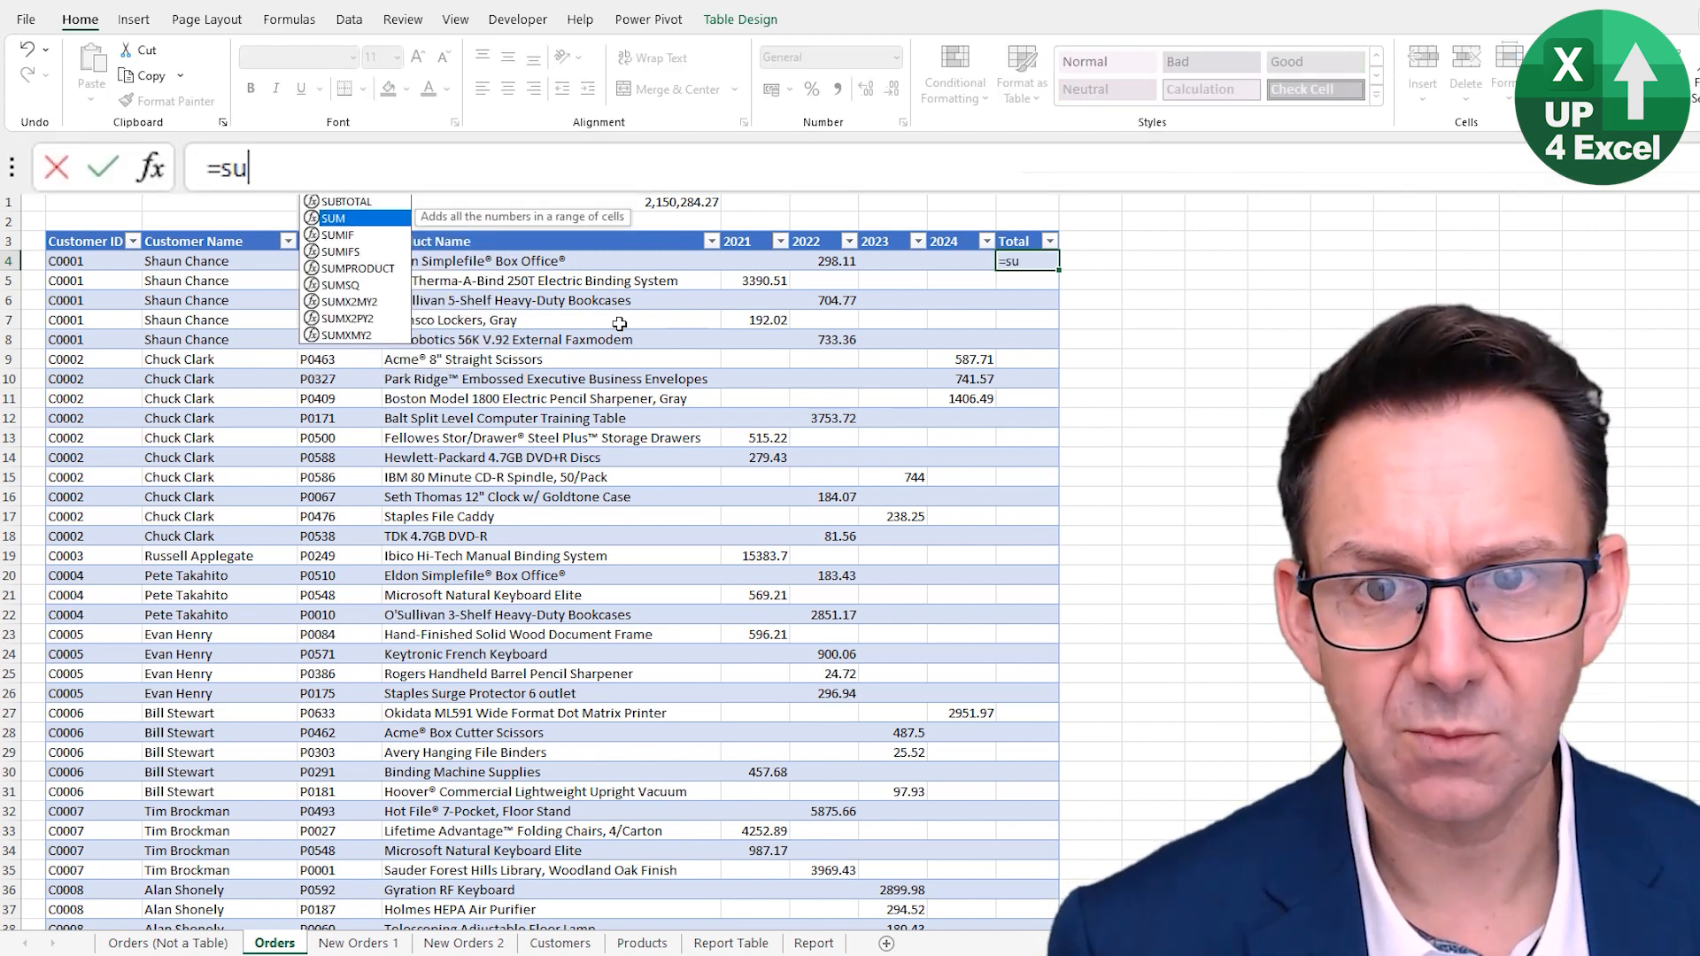
key(Tab)
key(Left)
key(shift+Left)
key(shift+Left)
key(shift+Left)
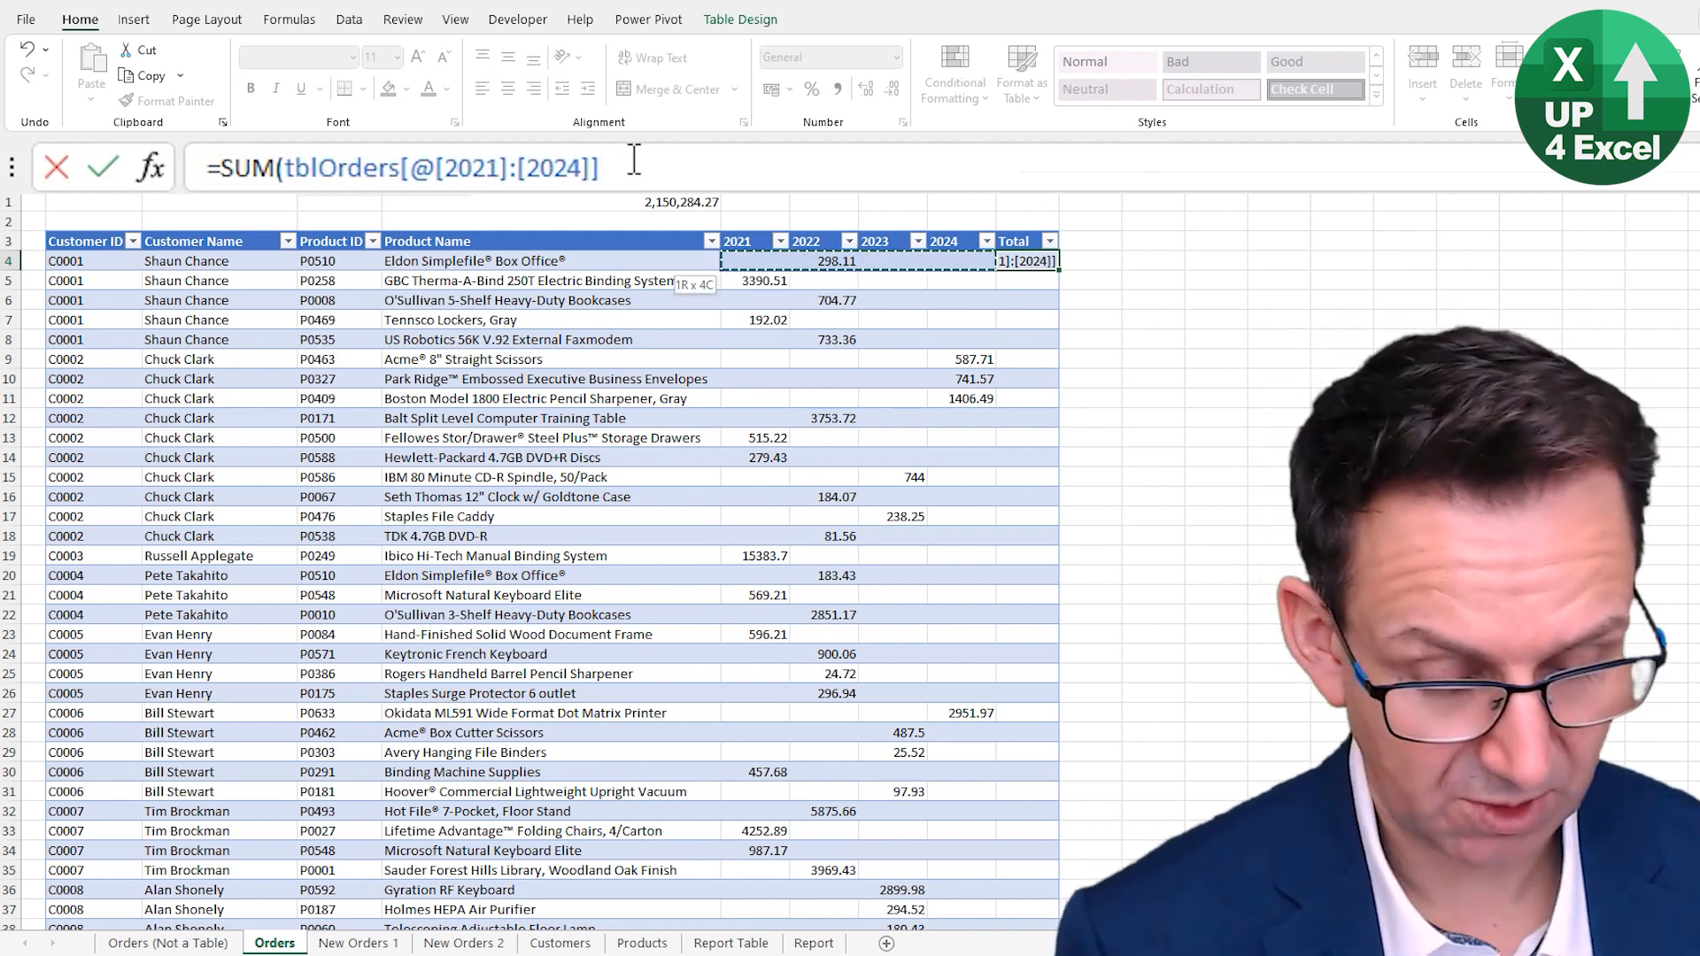
text())
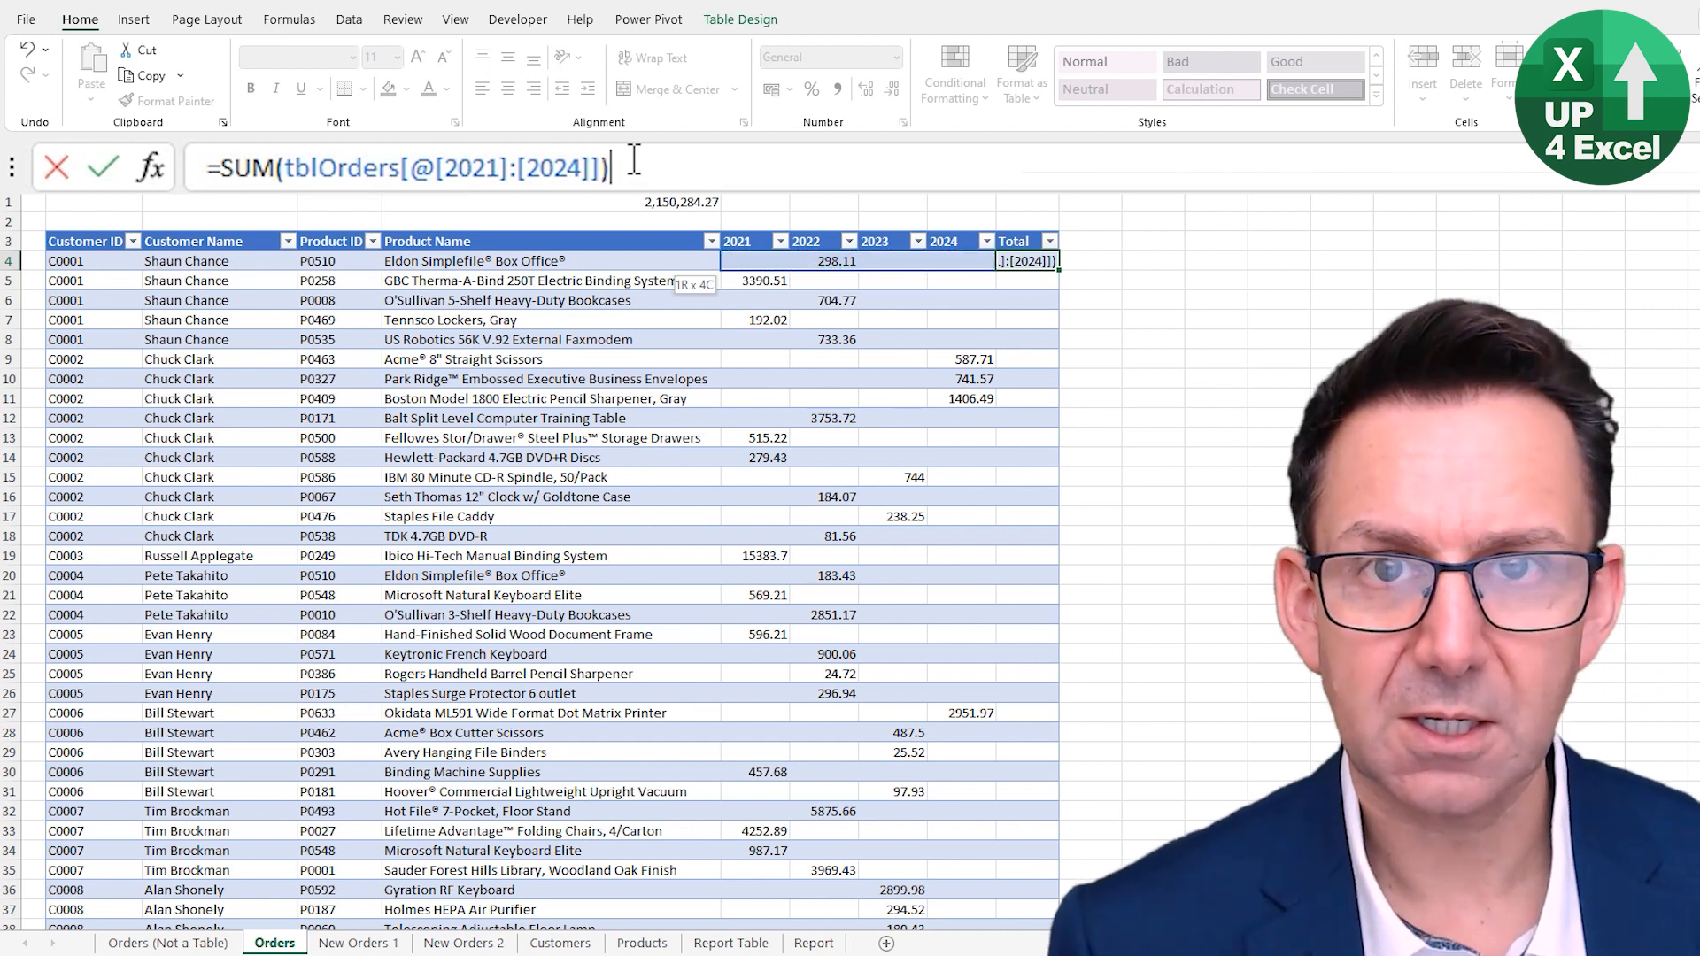
key(Return)
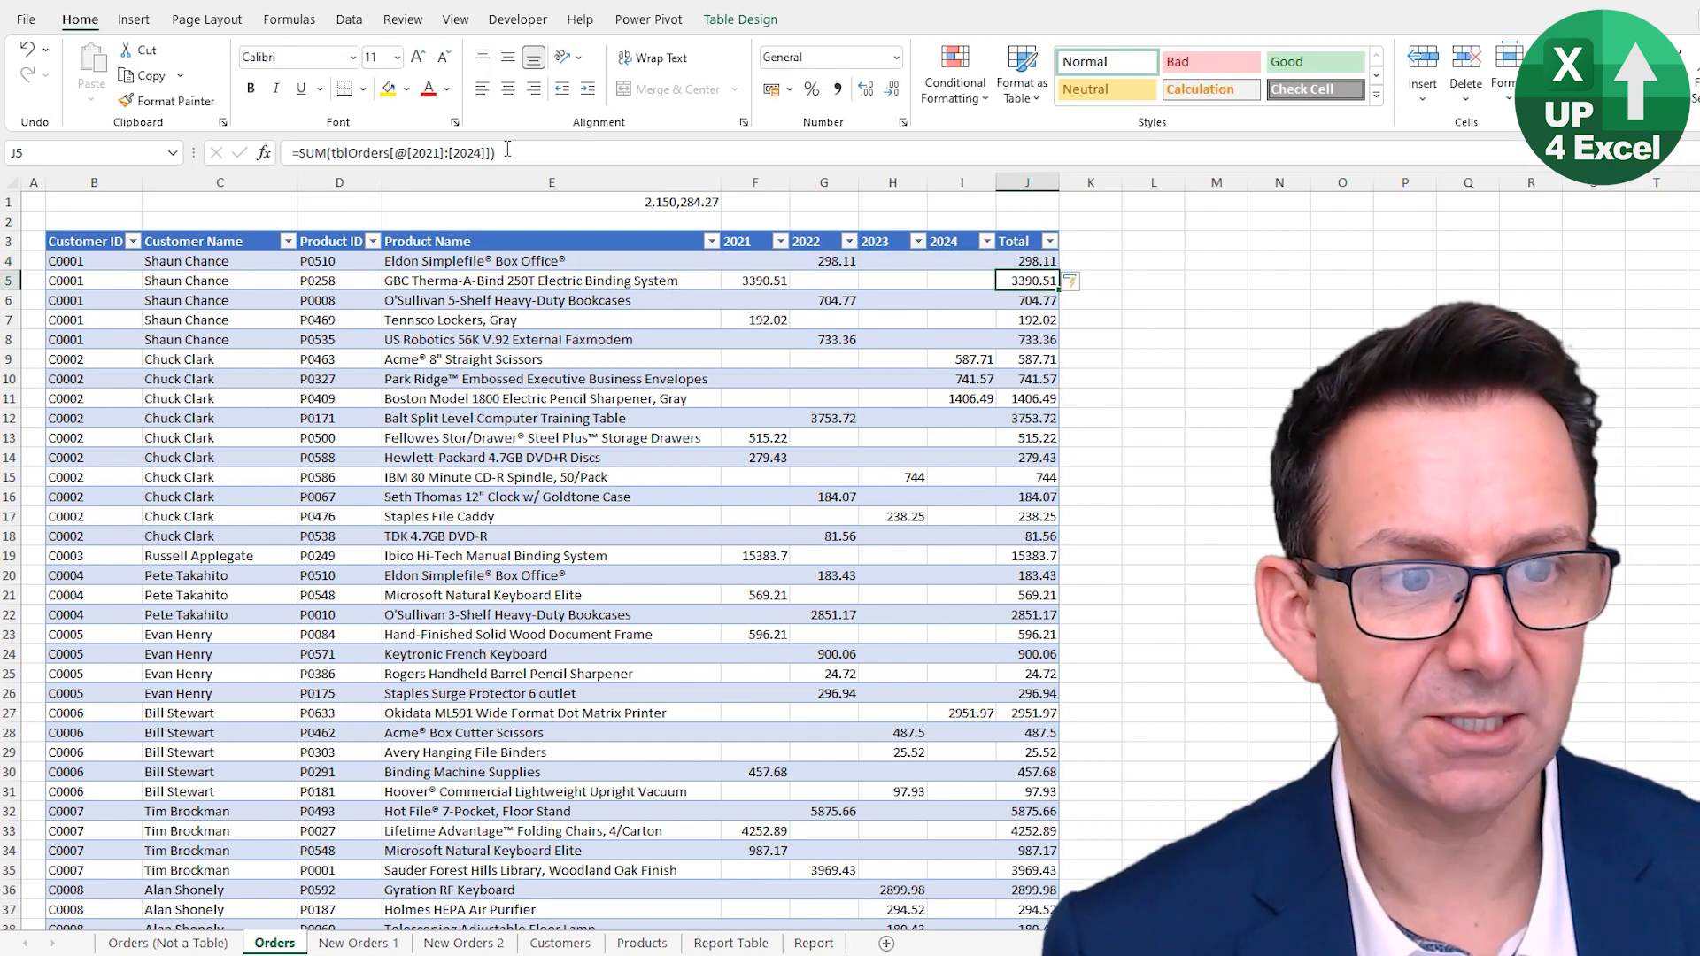
- Go to the bottom of the table and delete the empty row 4079 from the table
key(Up)
key(Down)
key(Down)
key(Down)
key(Down)
key(Down)
key(Down)
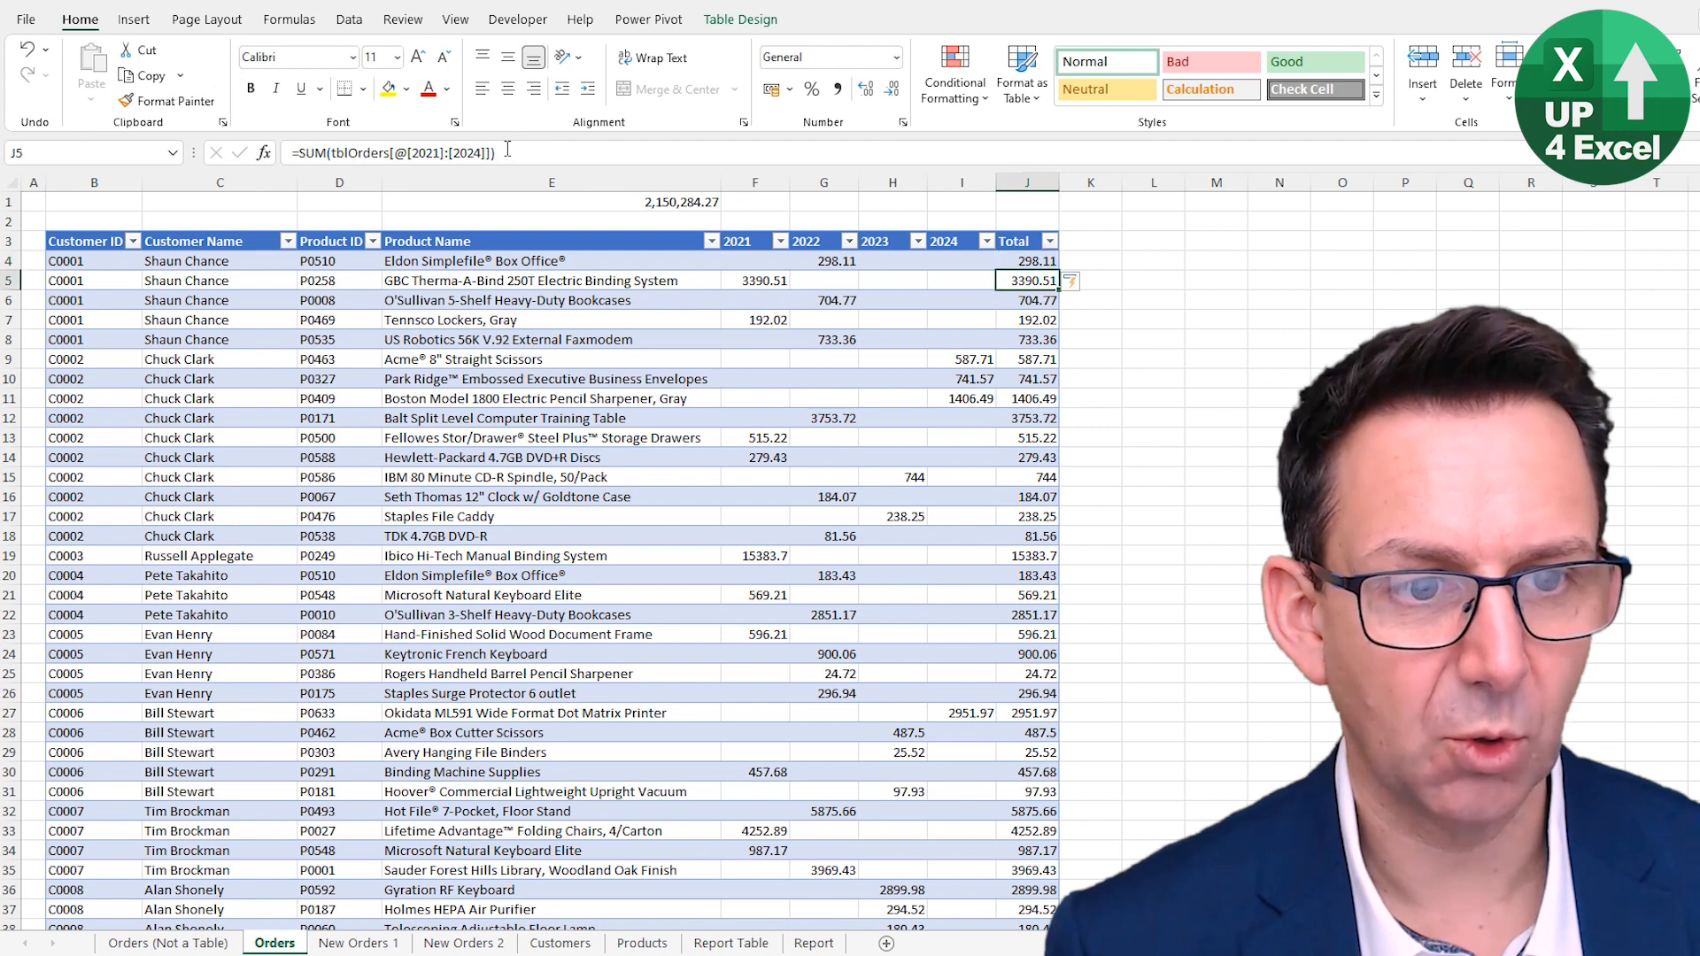
key(ctrl+Down)
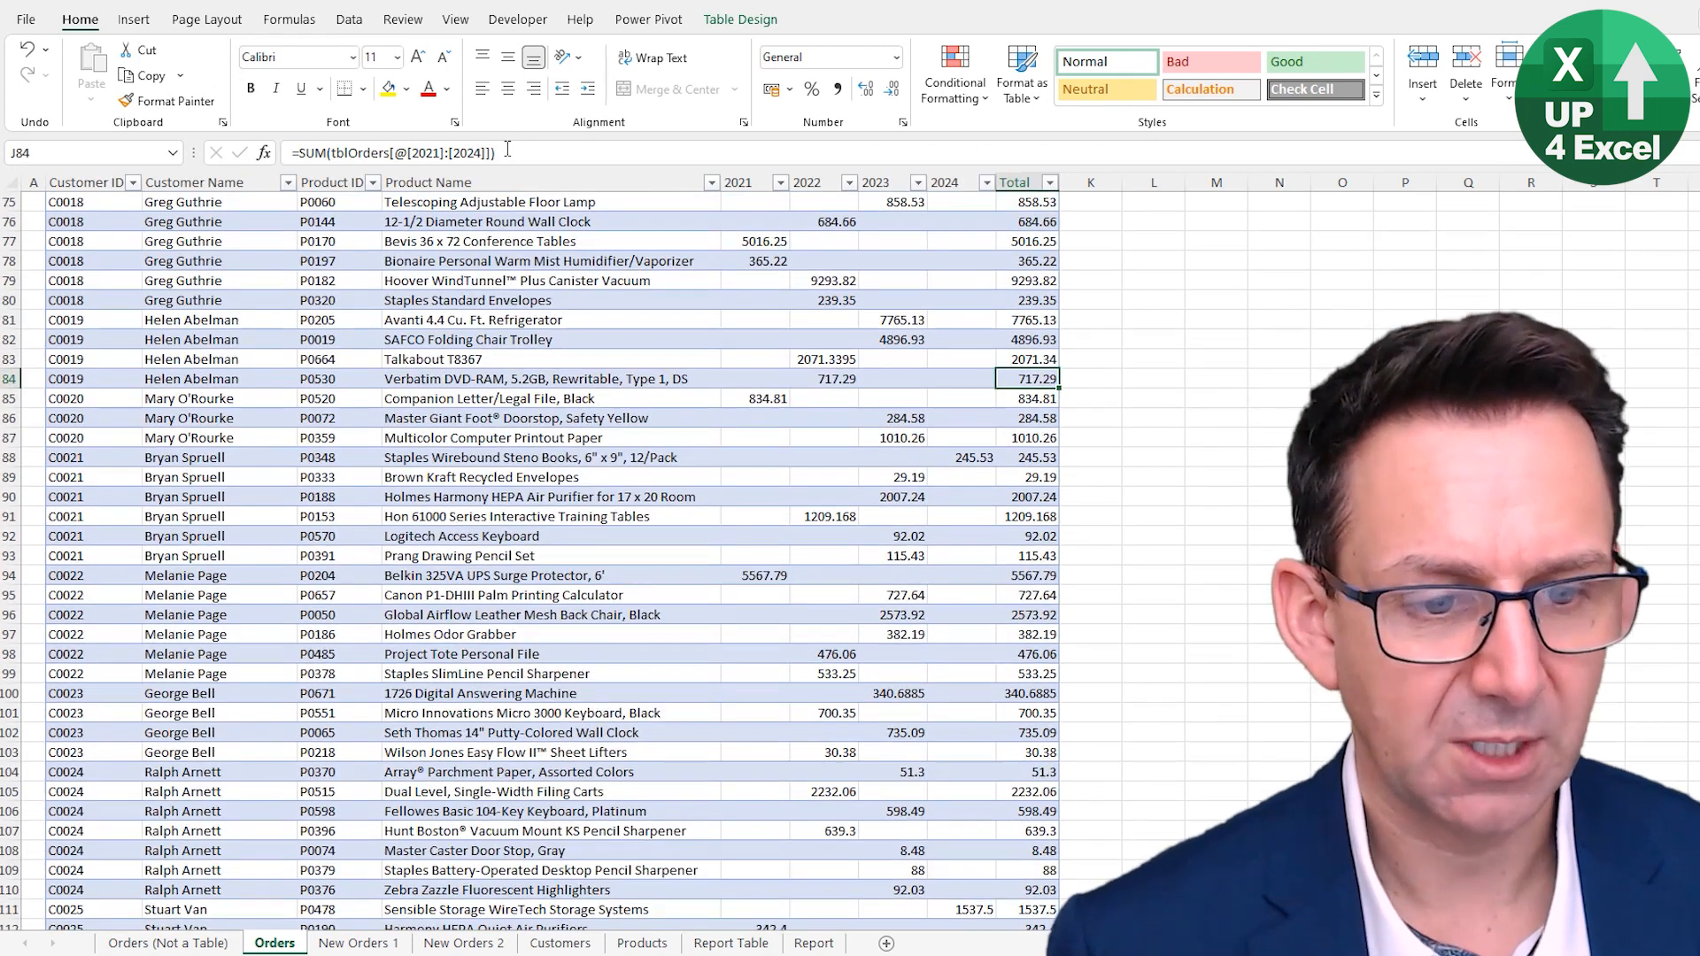
key(Up)
key(Left)
key(Left)
key(Left)
key(Left)
key(Left)
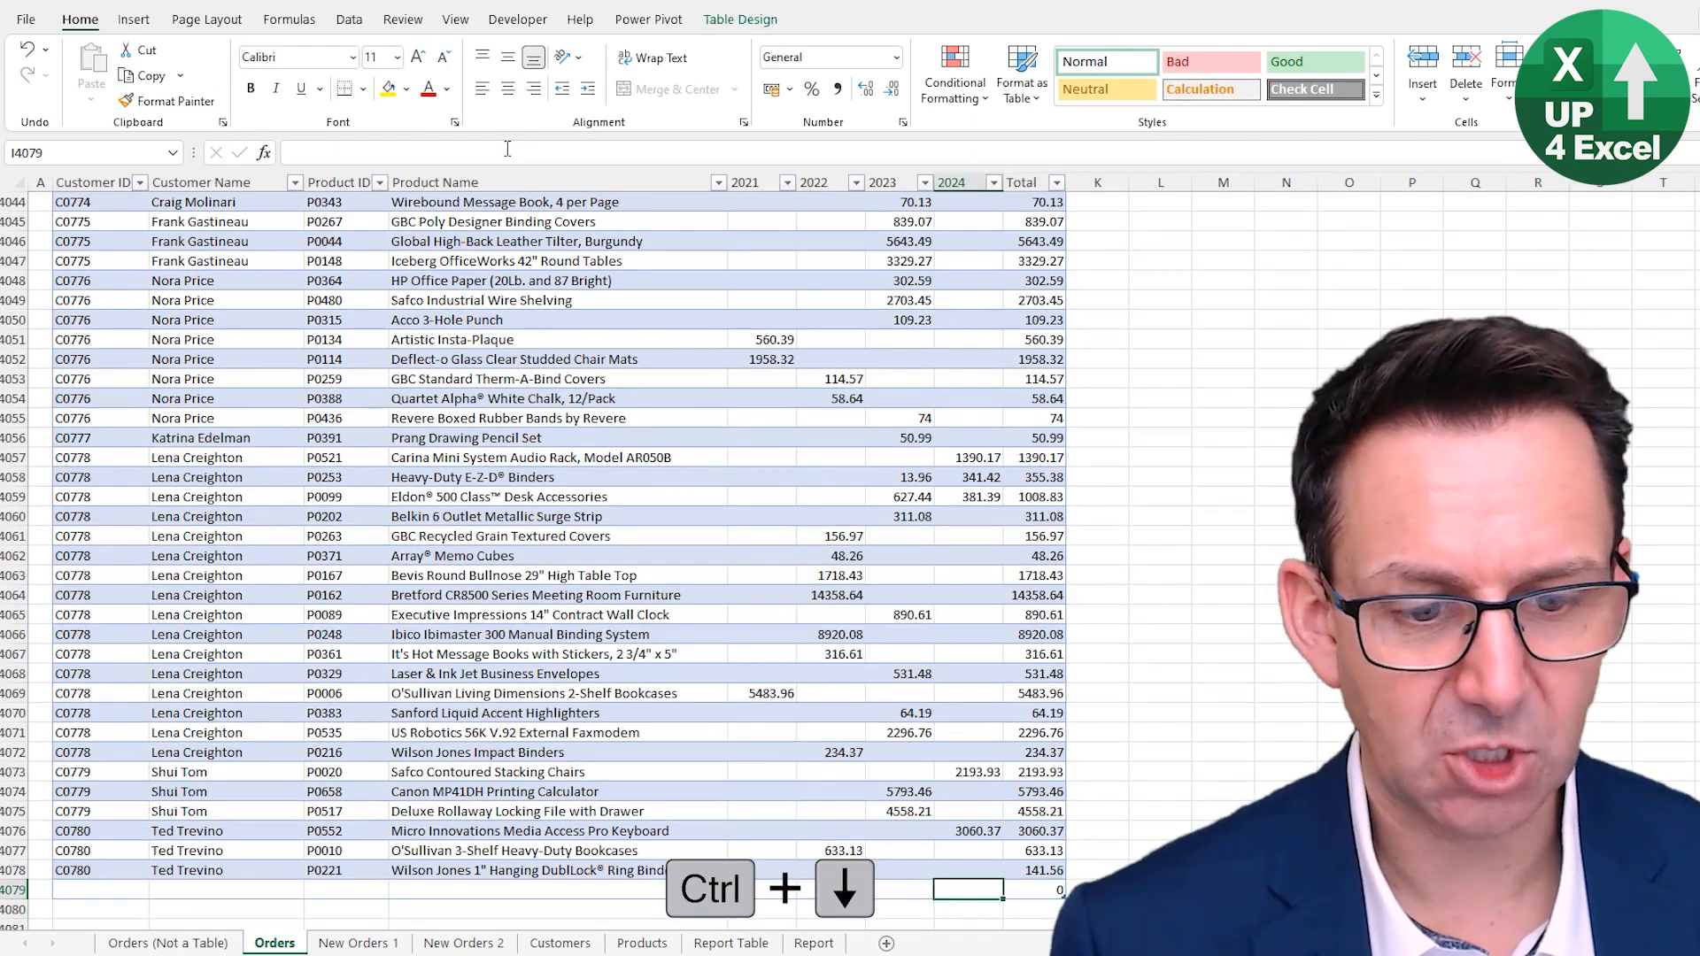
key(shift+space)
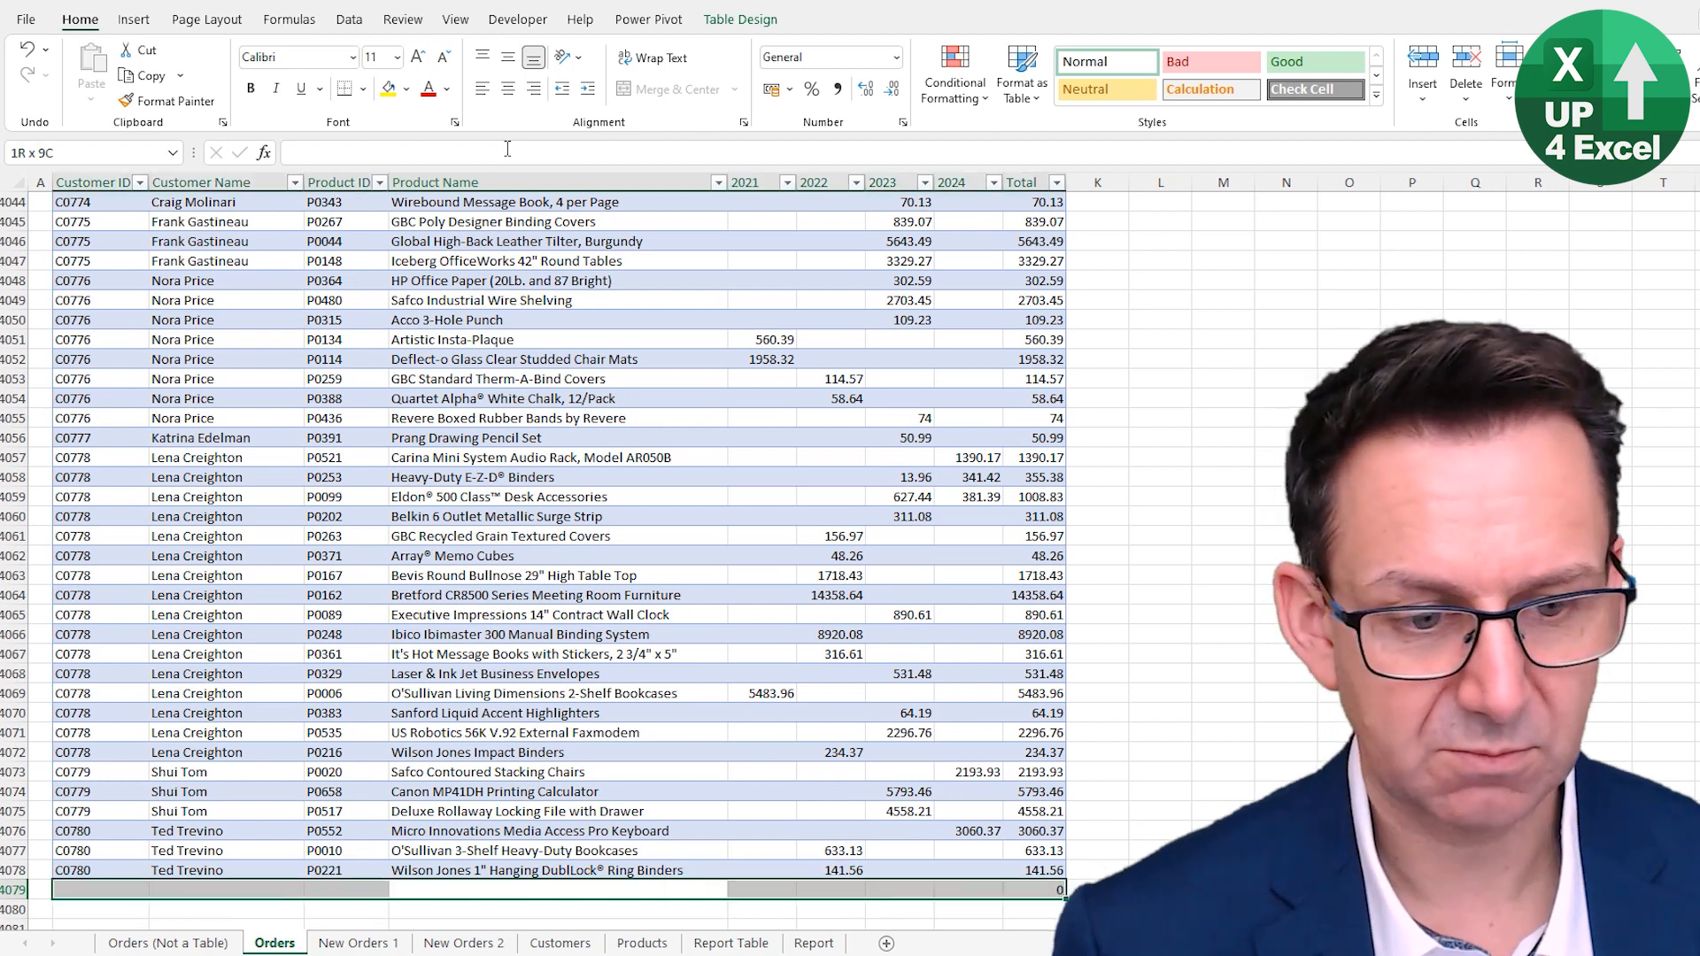
key(shift+space)
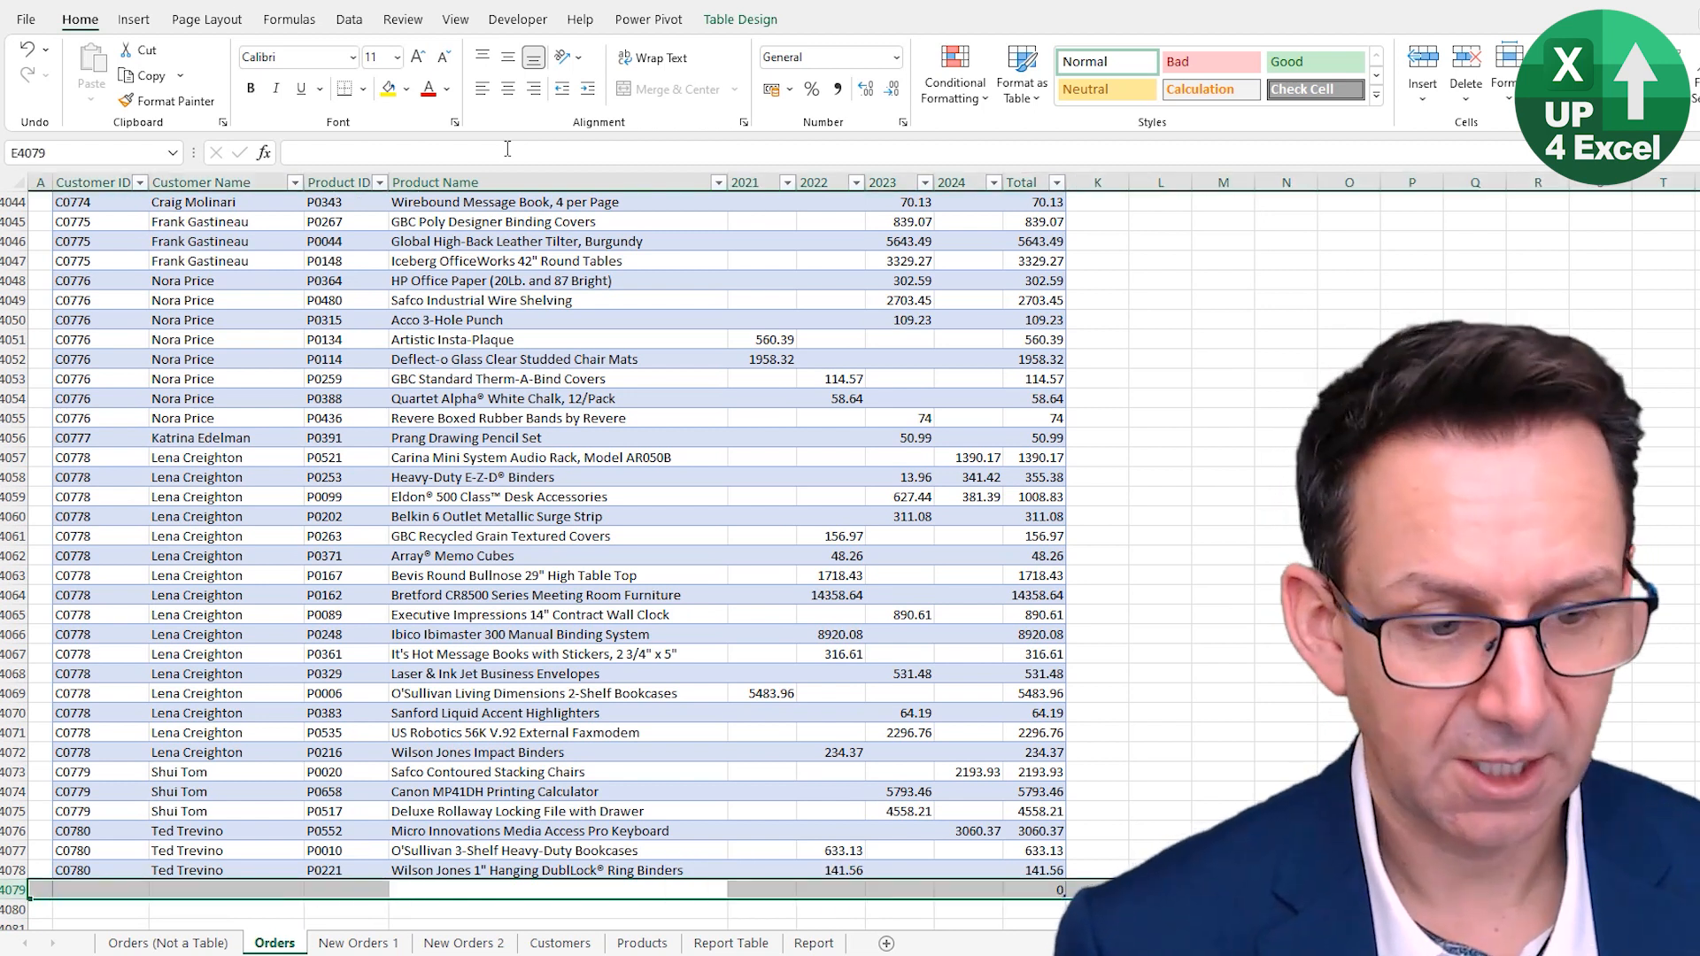
key(ctrl+minus)
key(Up)
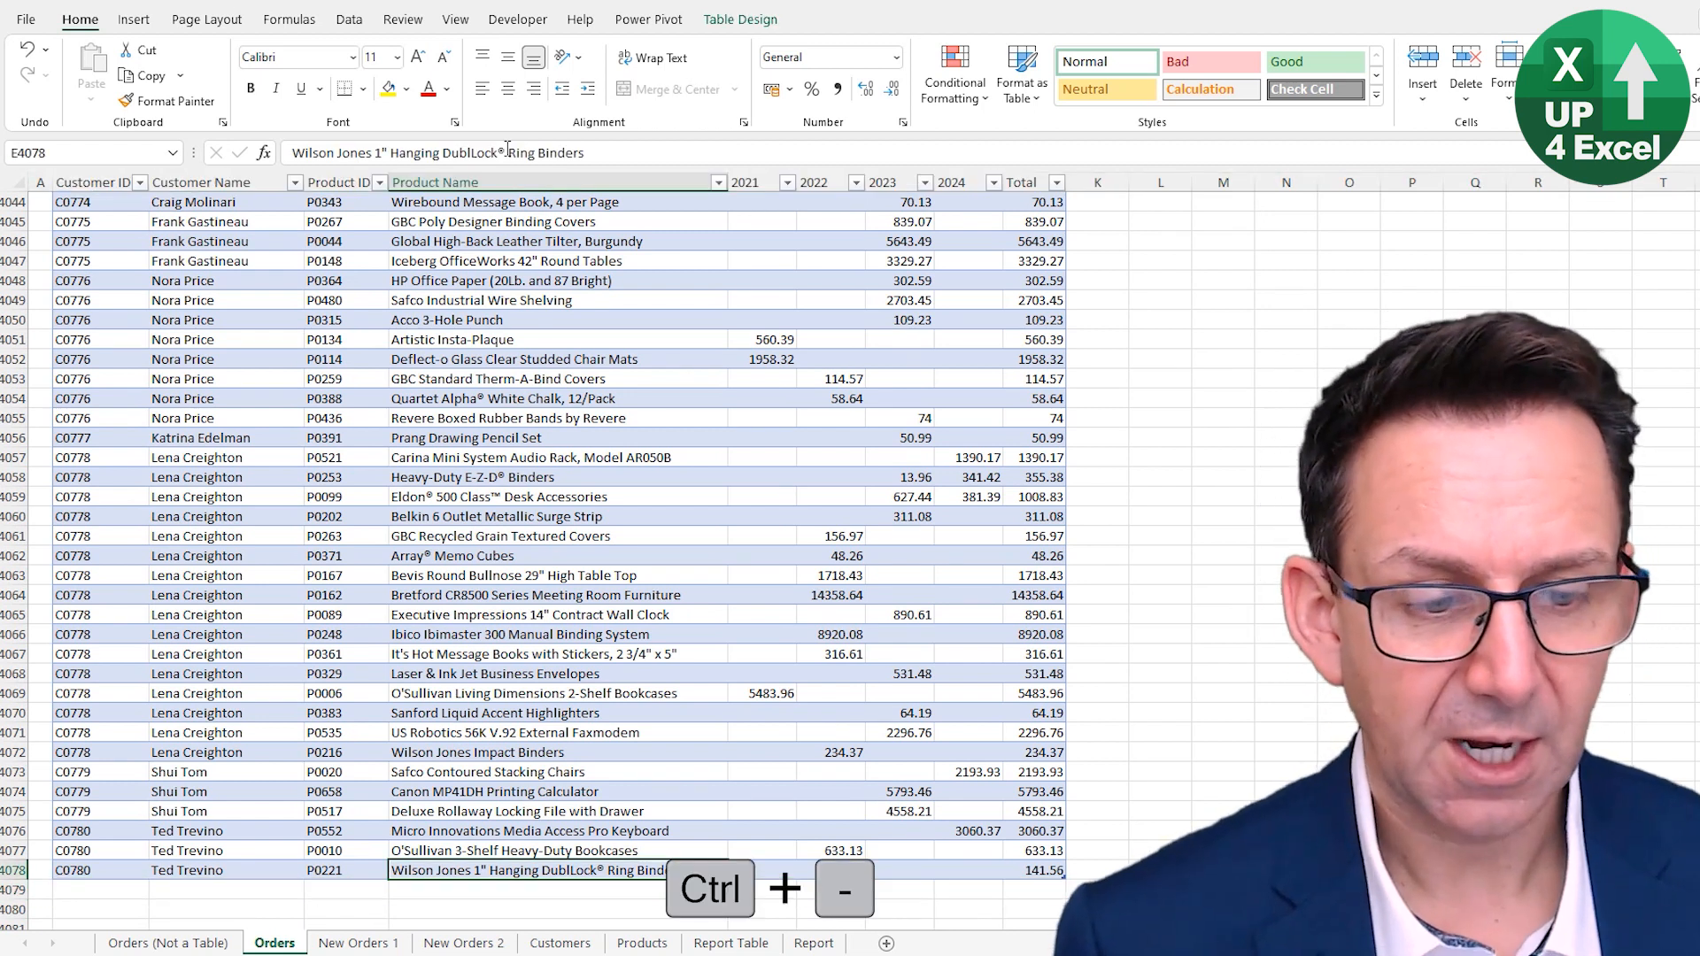
- Add a new table column headed Vs Prior Year in K3 next to Total
key(ctrl+Right)
key(ctrl+Right)
key(ctrl+Up)
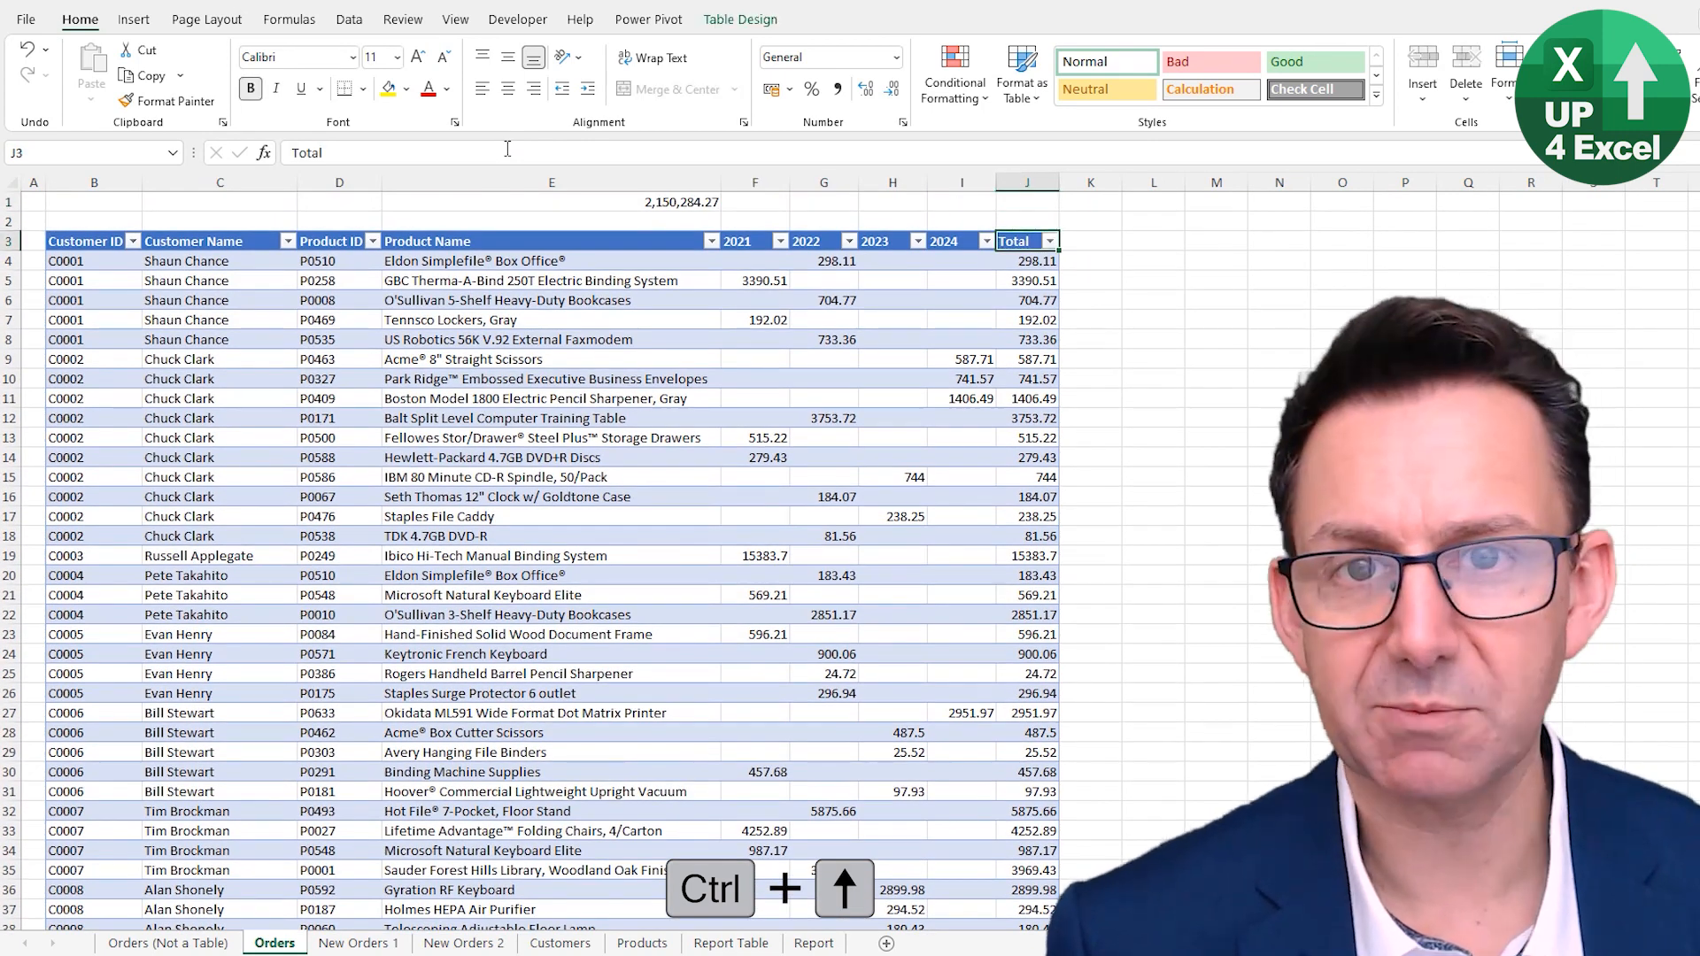
key(Right)
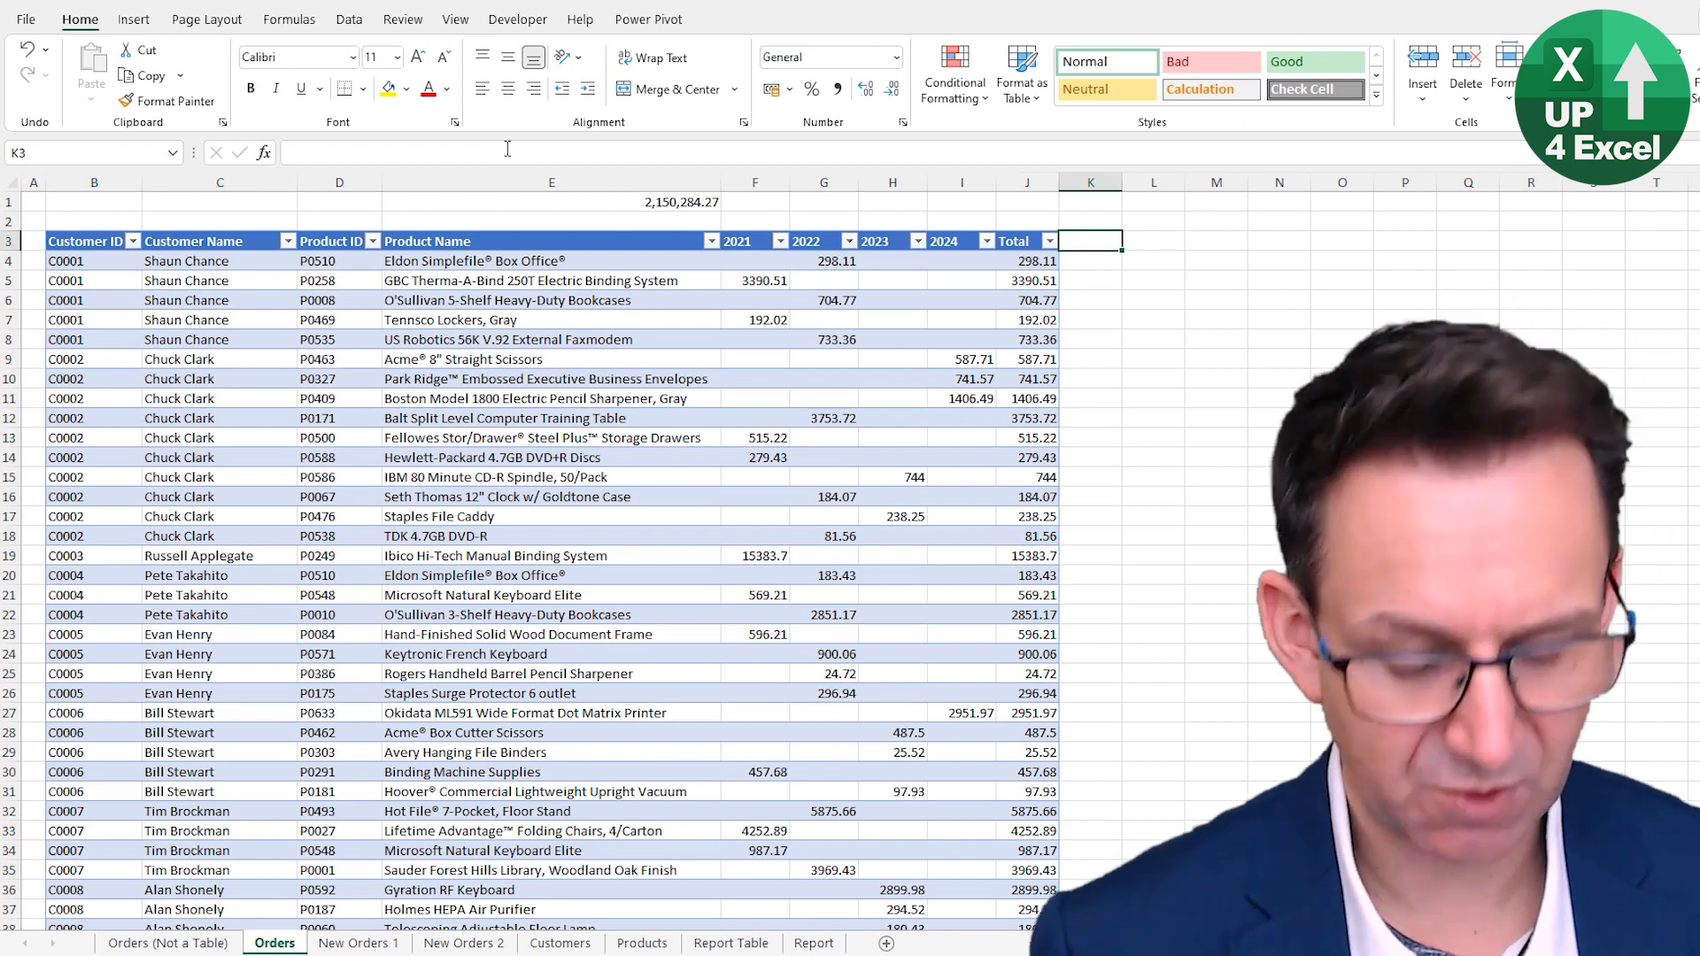
text(Vs P)
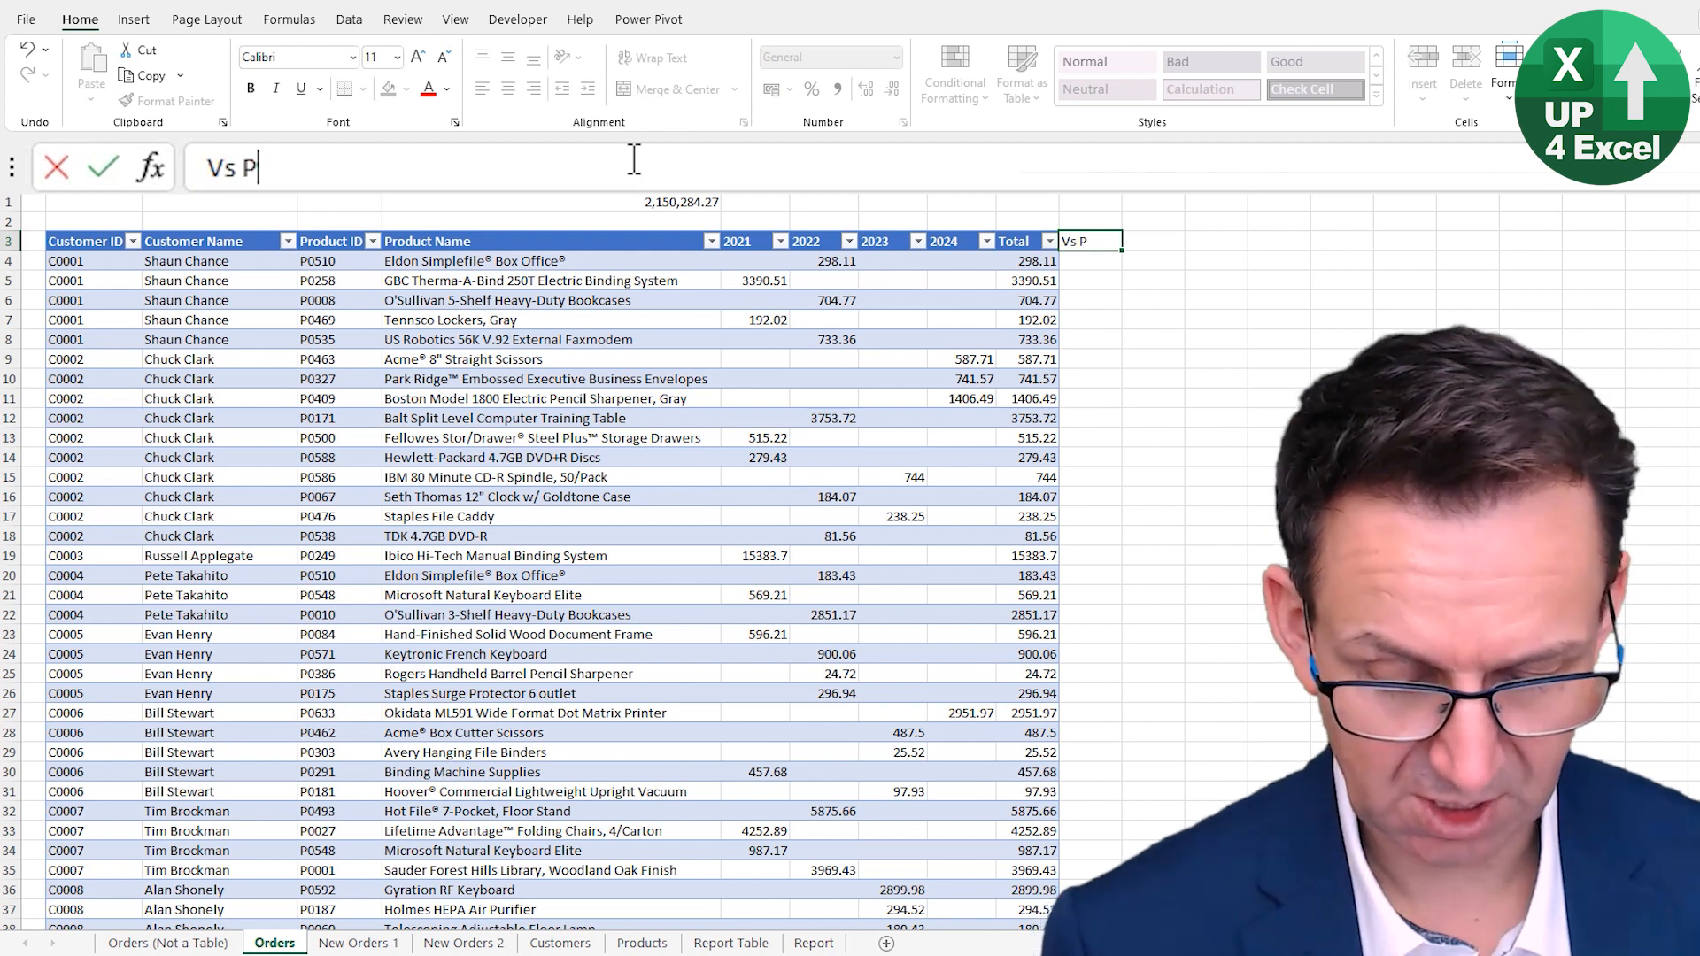
text(rior Year)
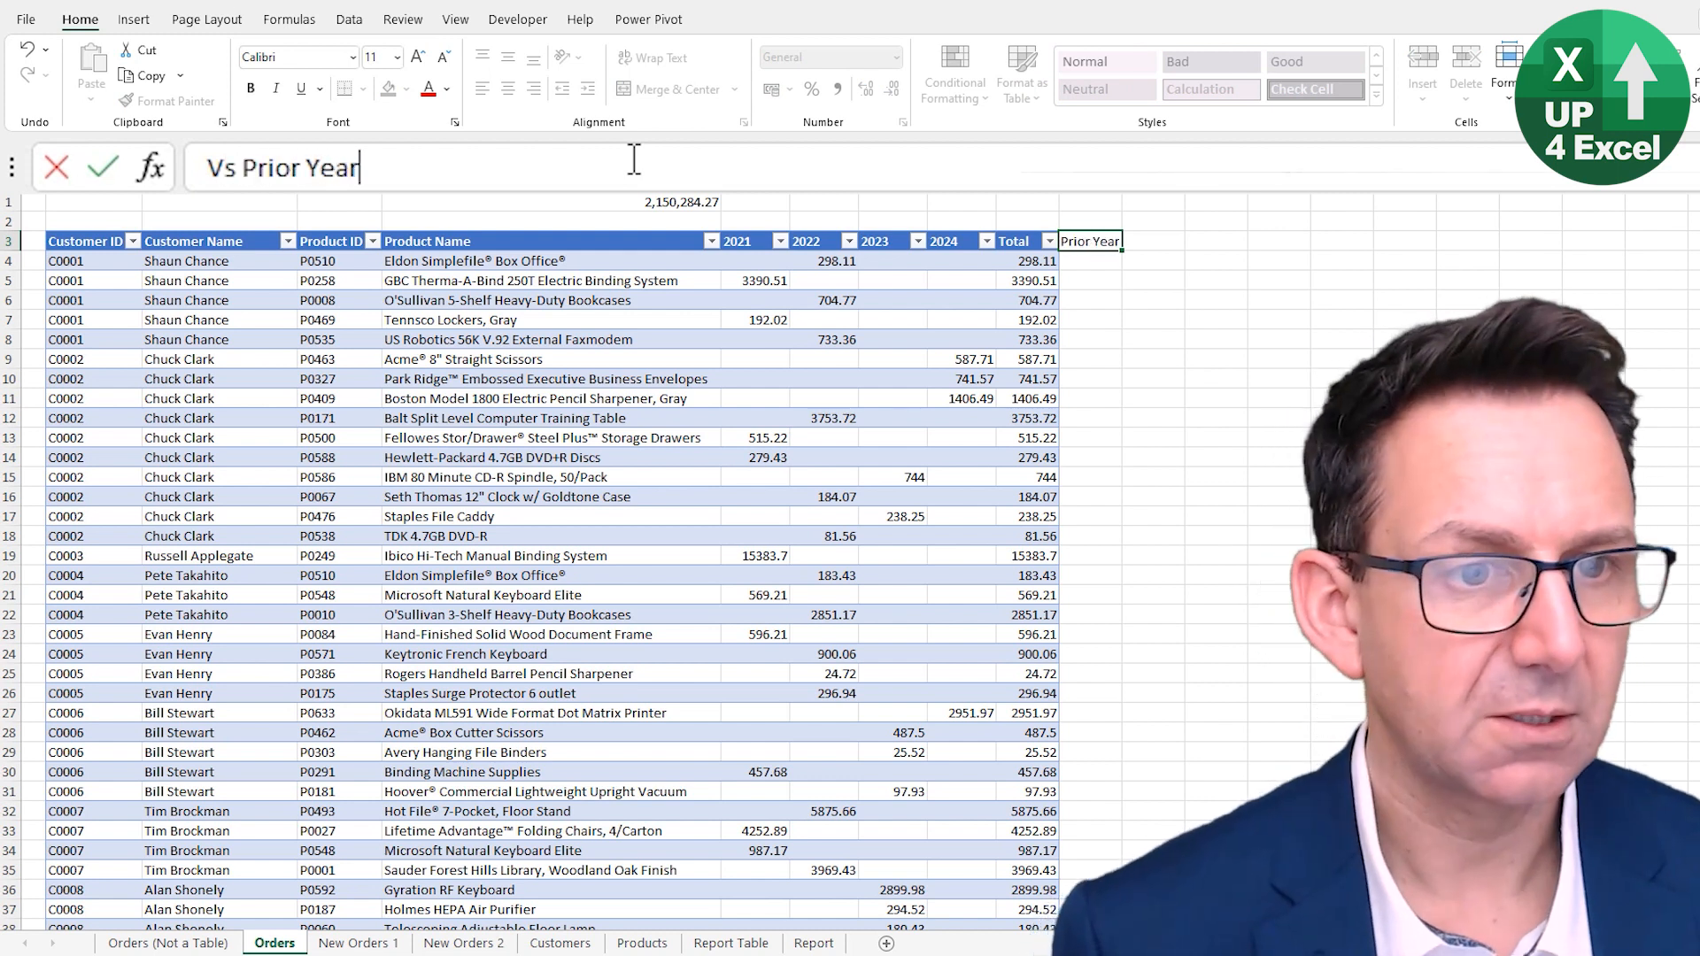
key(Return)
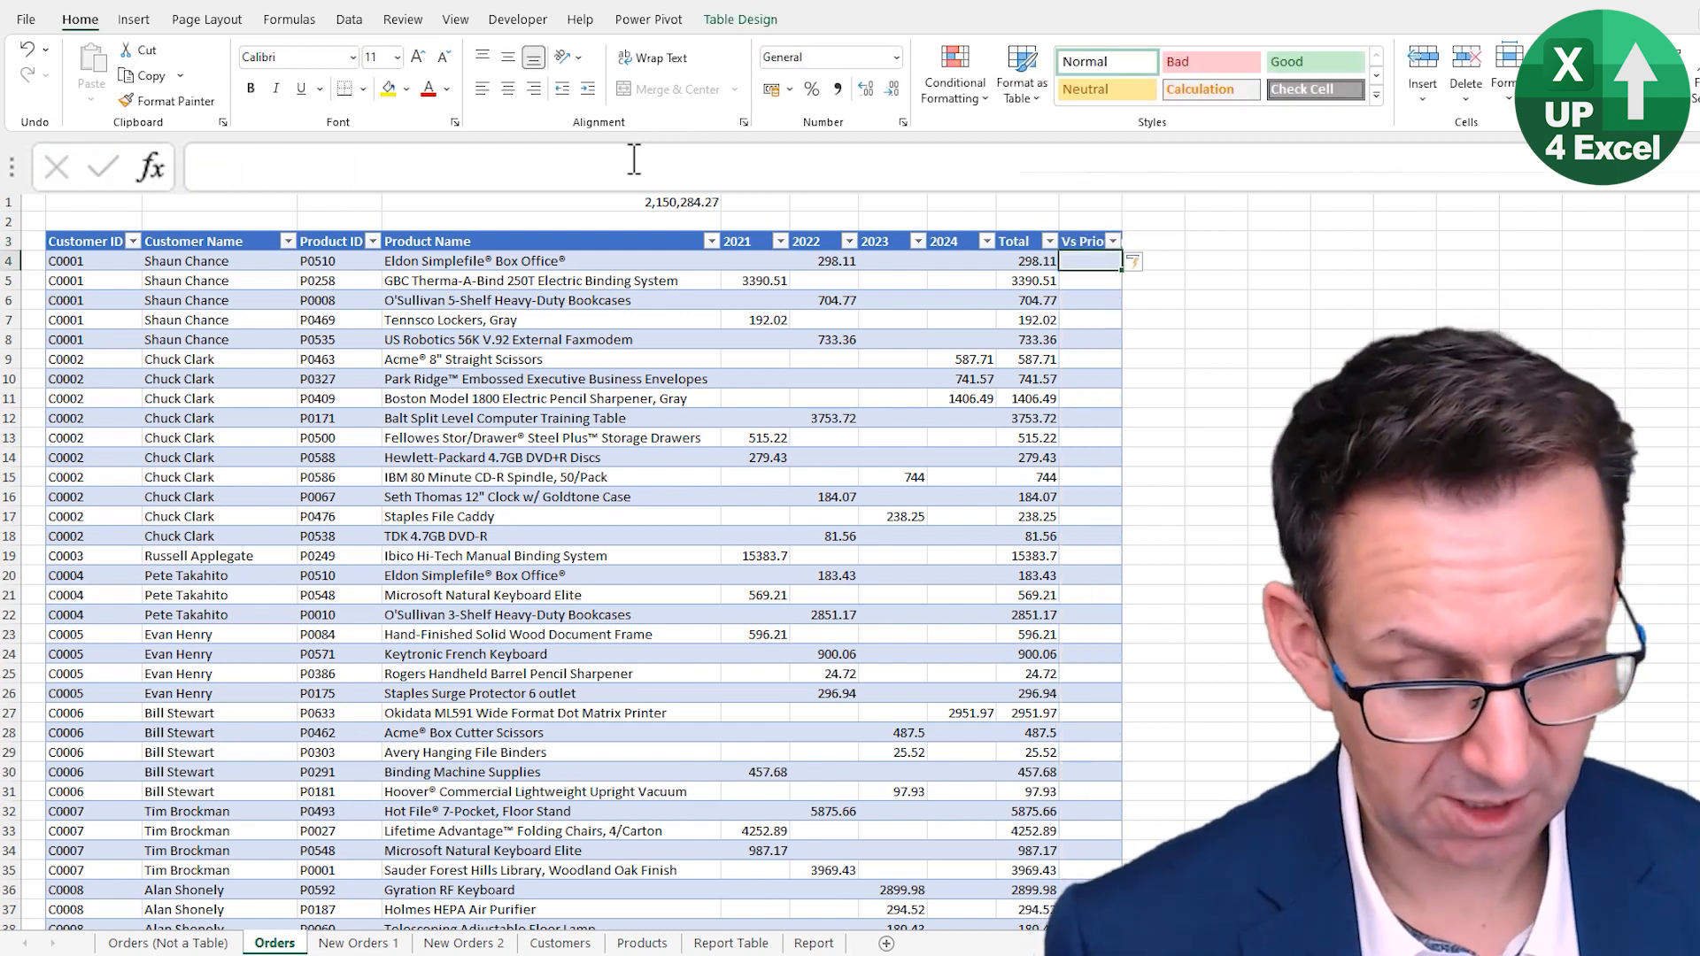
text(=)
key(Left)
key(Left)
text(-)
key(Left)
key(Left)
key(Left)
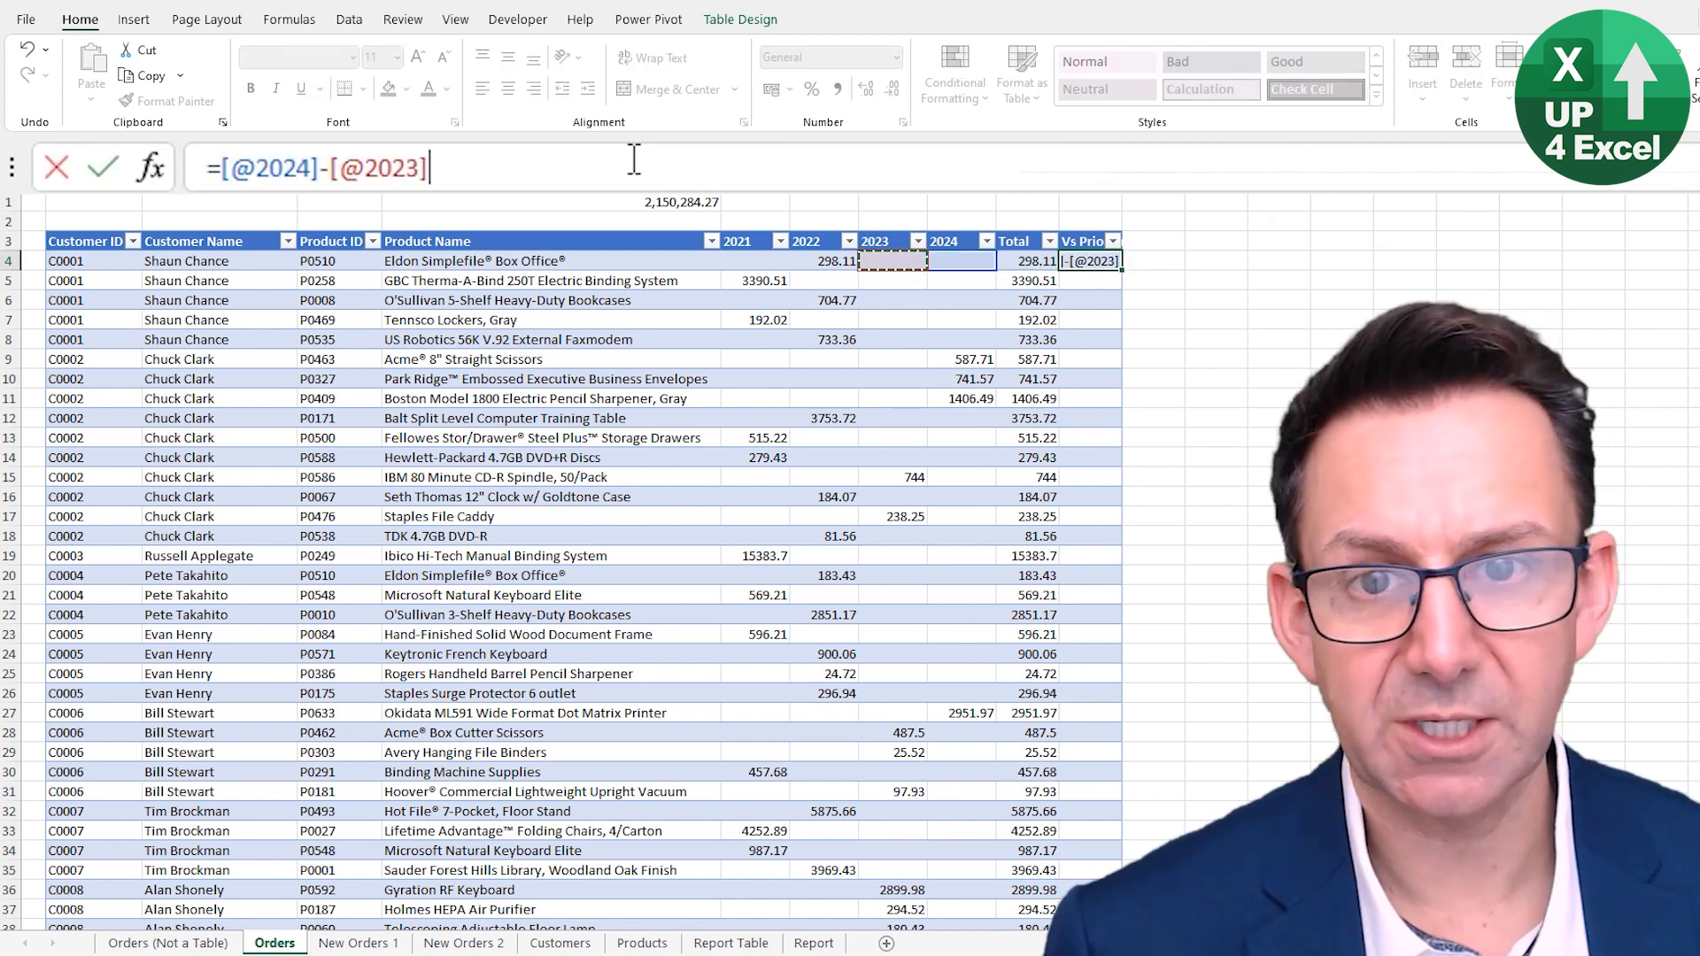
key(Return)
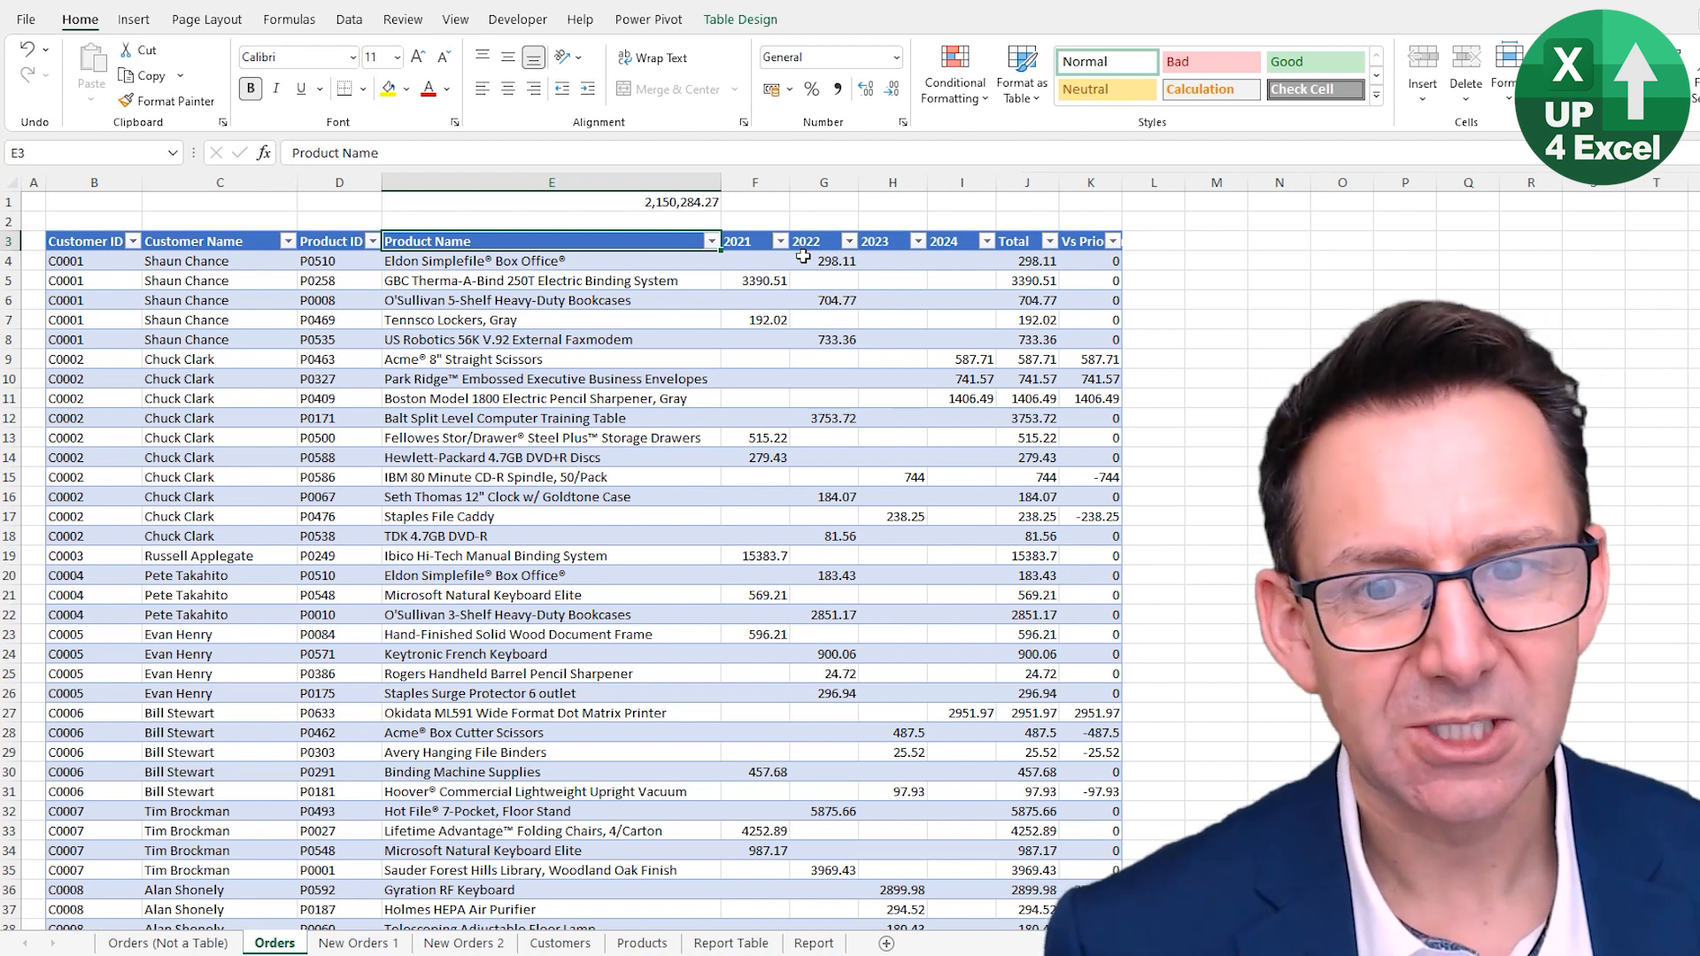
- Apply the White, Table Style Medium 18 style to the Orders table
click(443, 354)
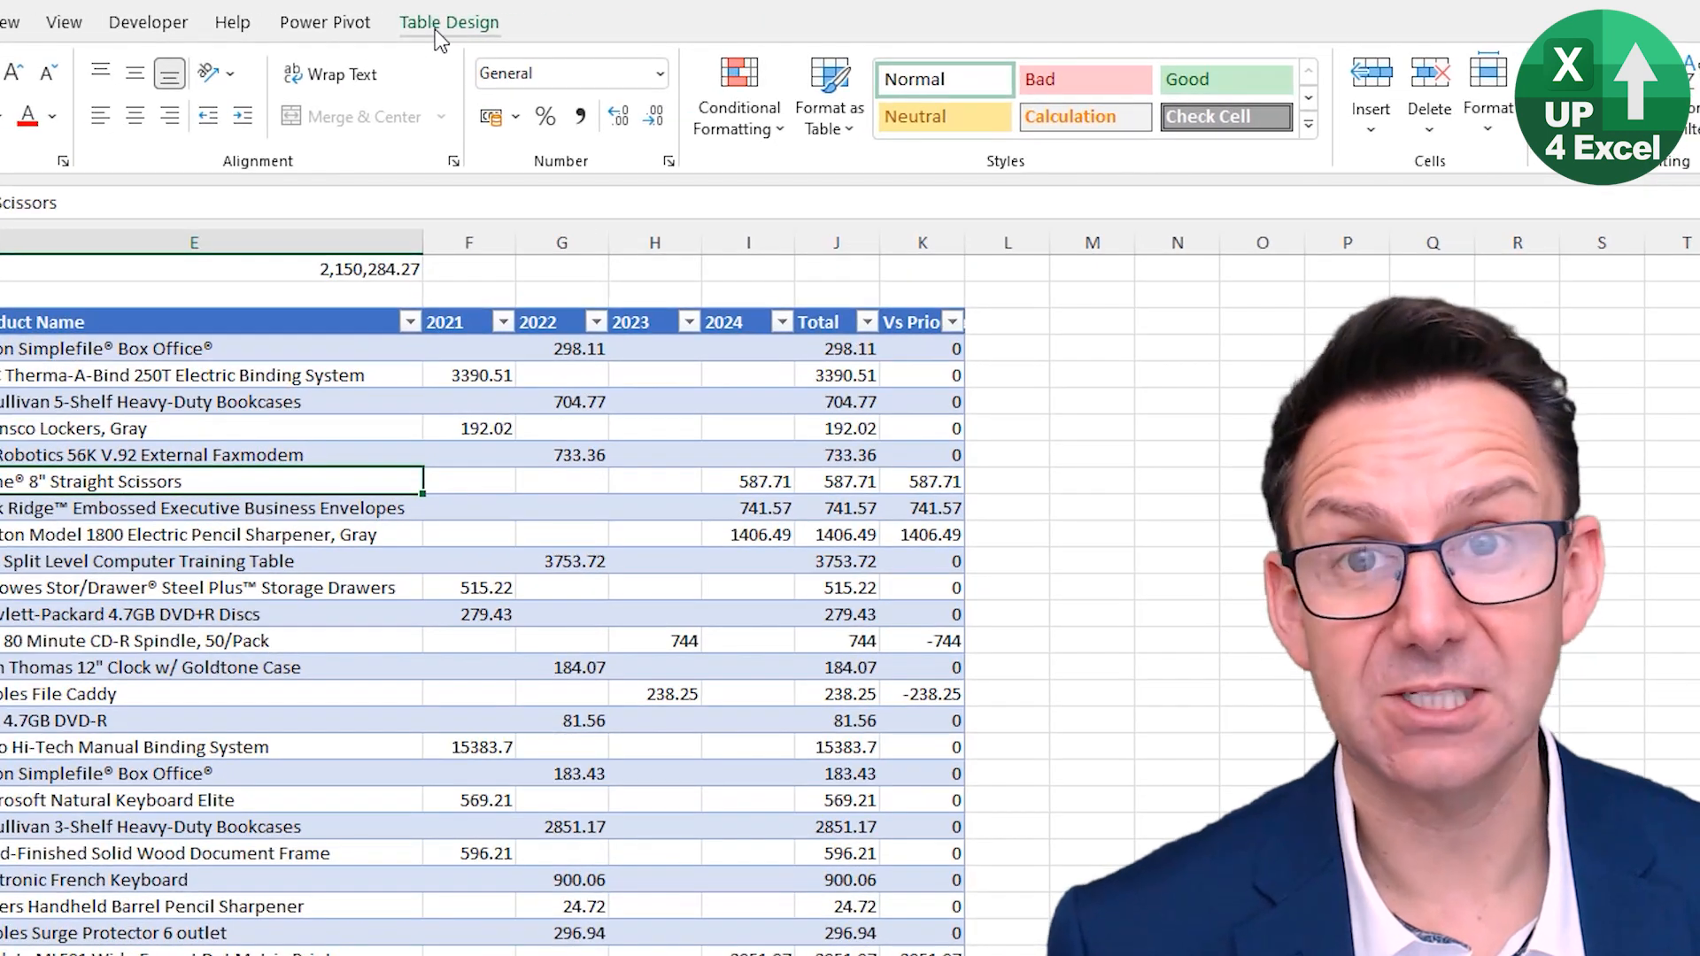
click(433, 29)
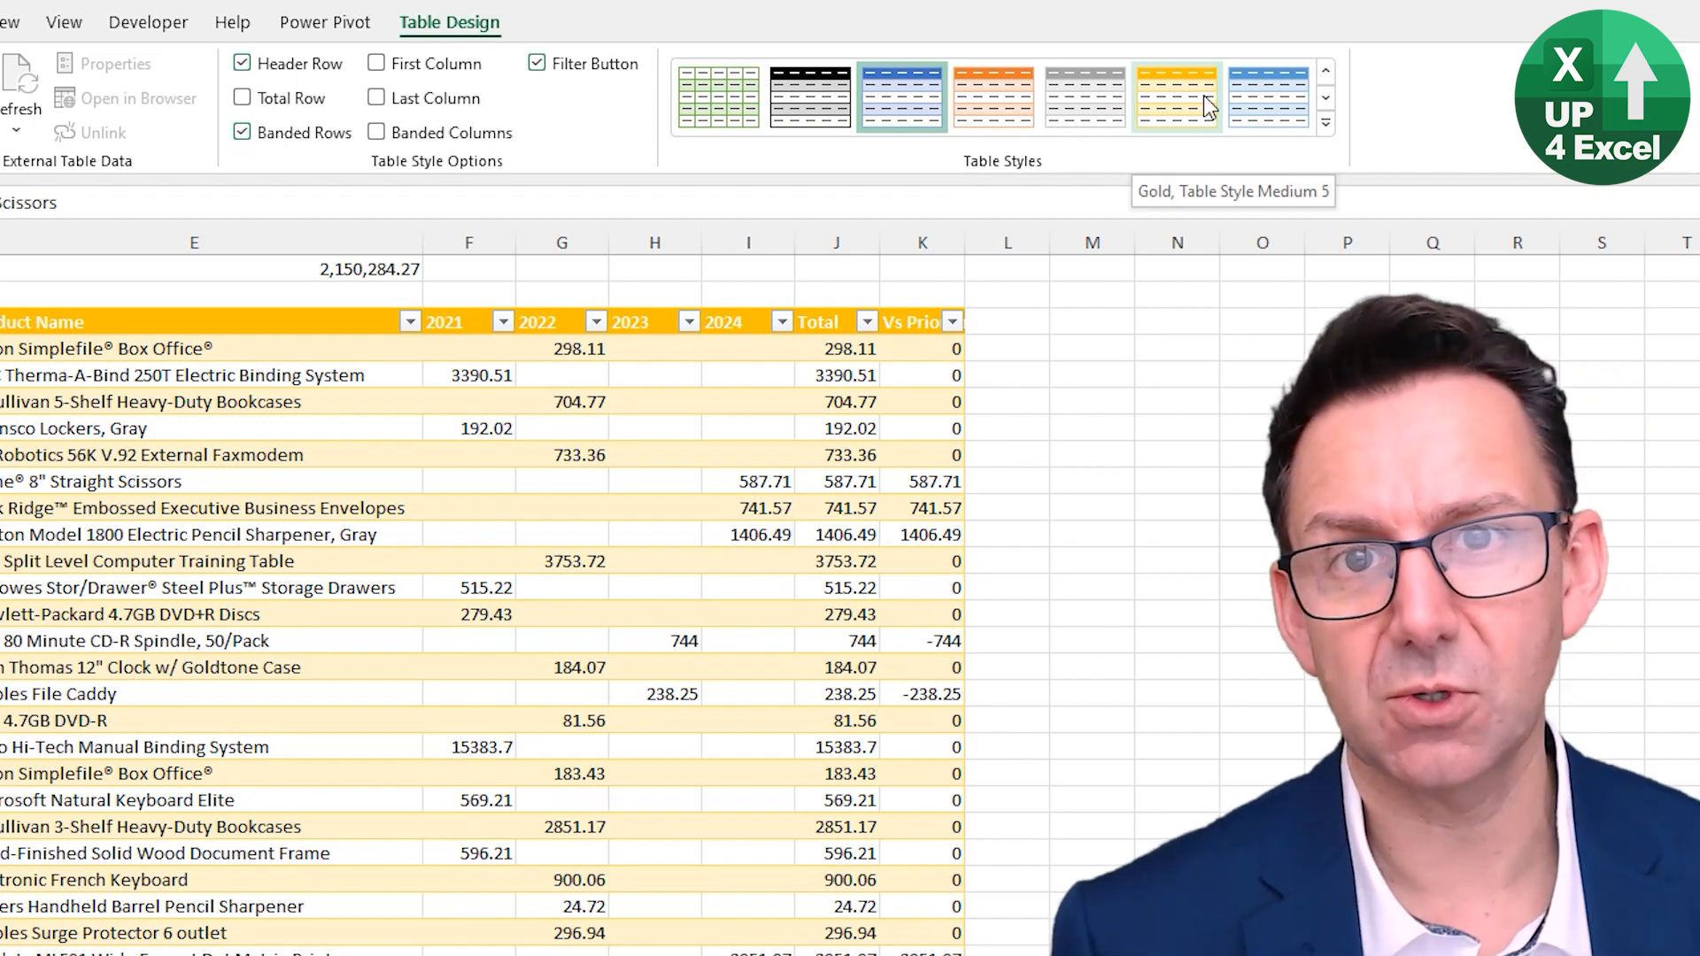
click(1325, 123)
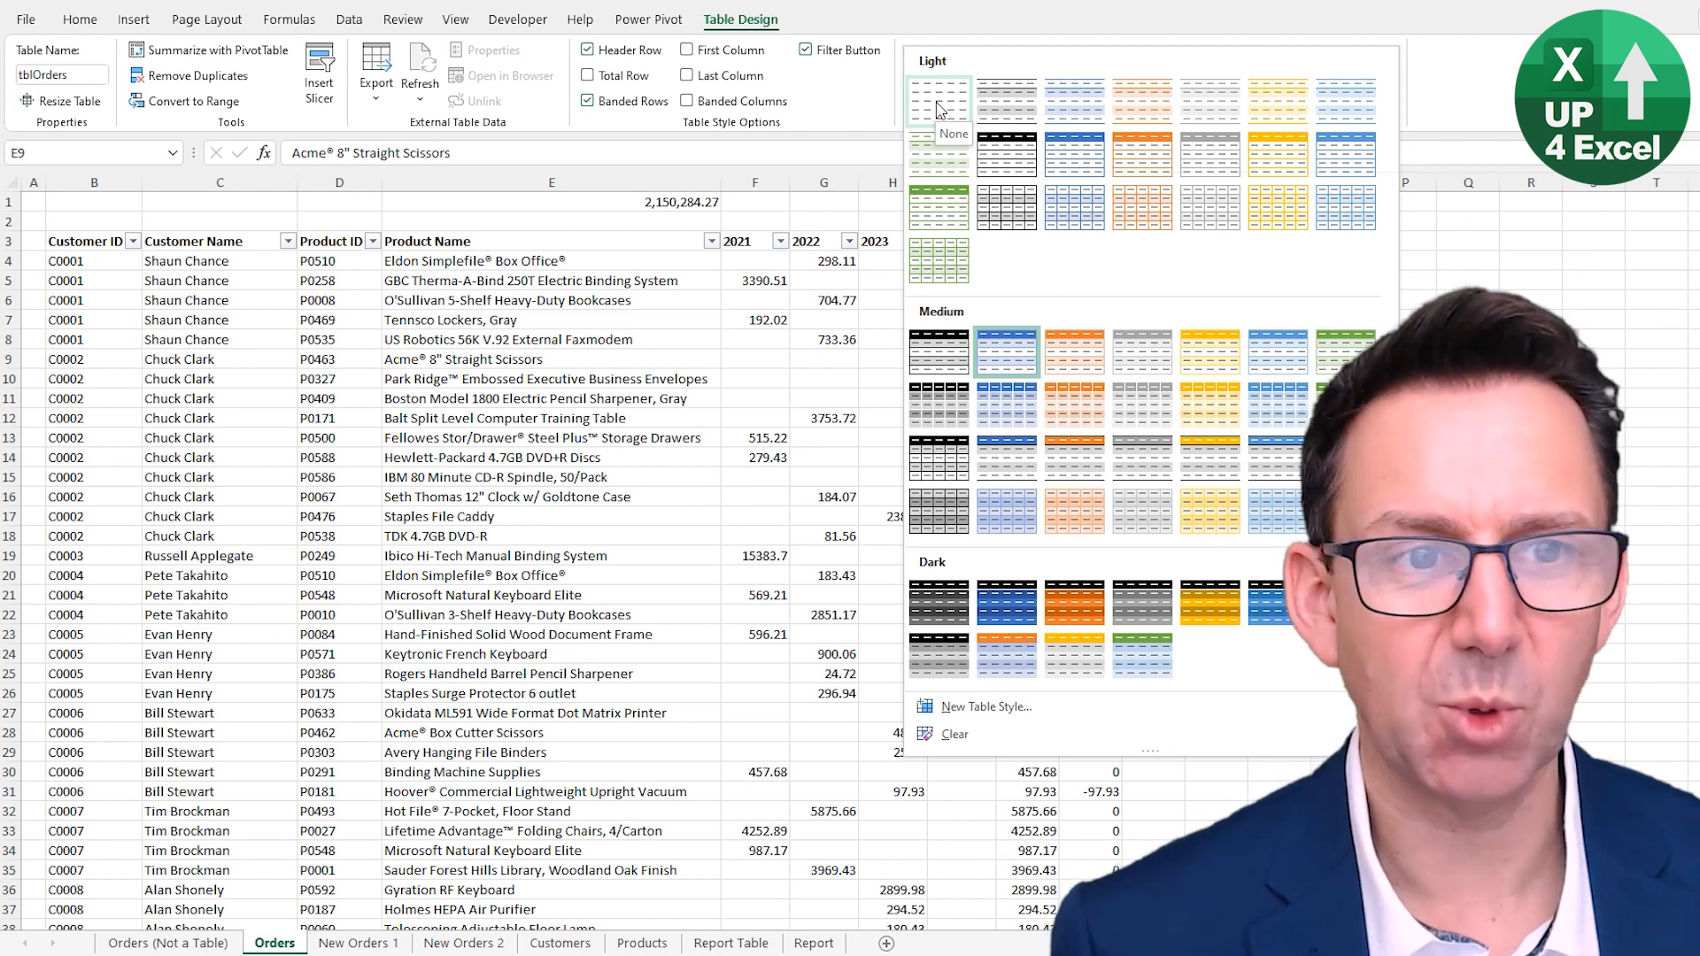
click(1142, 352)
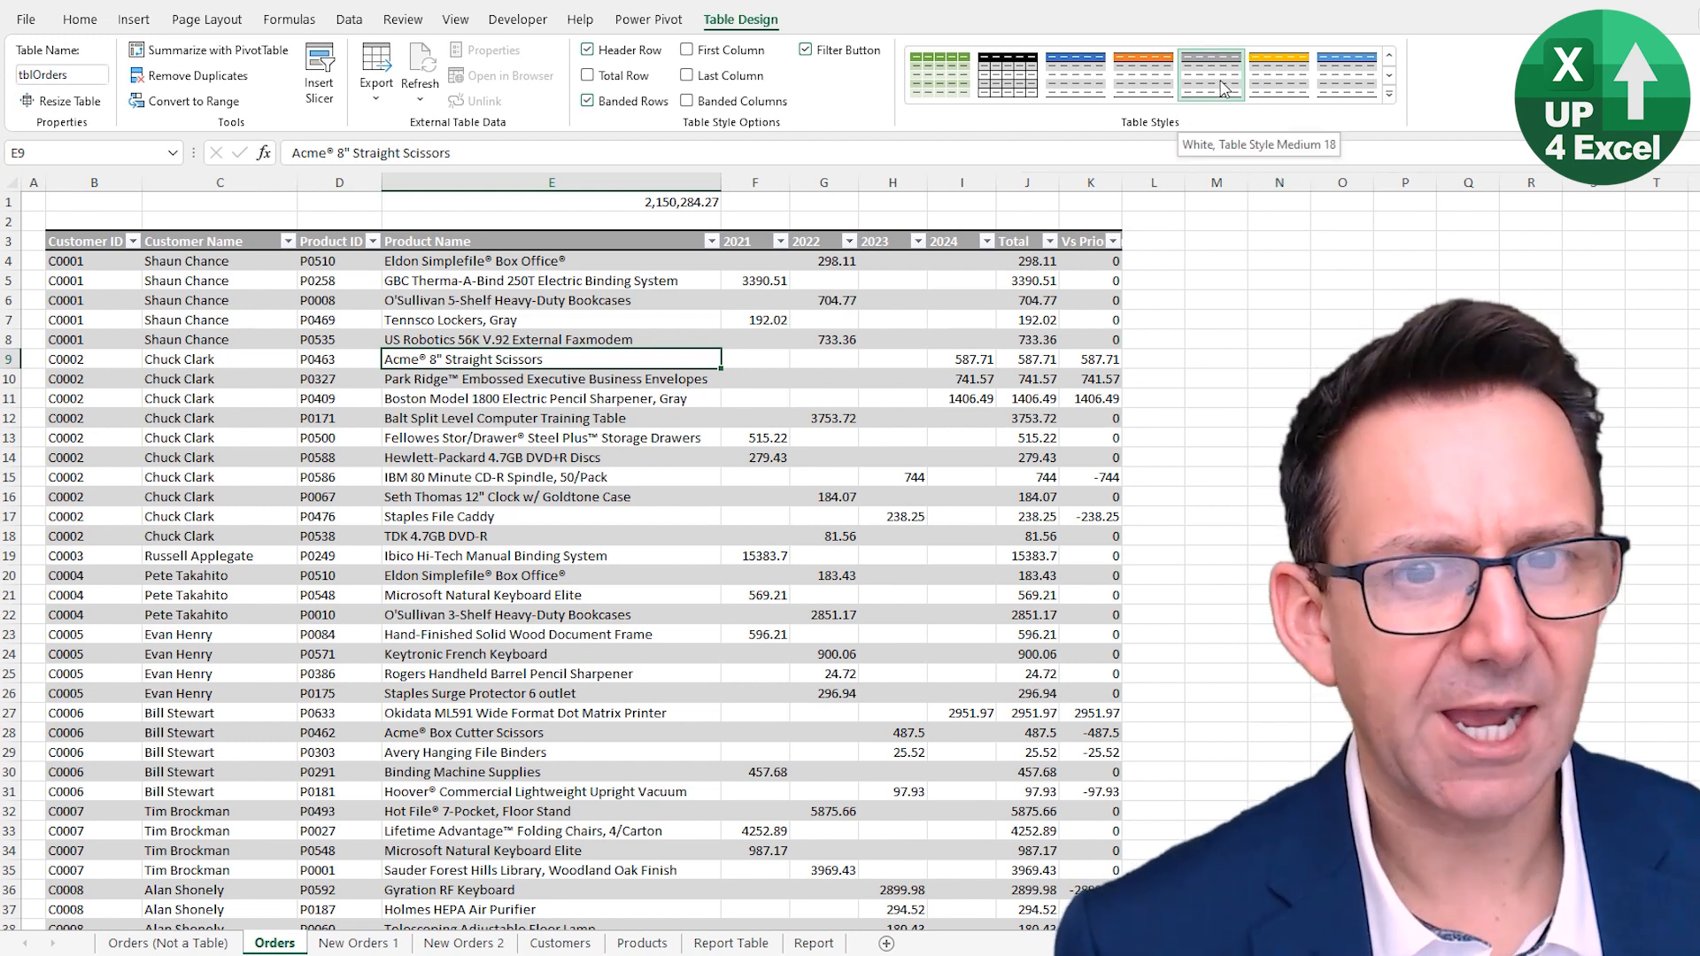
- Toggle the Banded Rows and Banded Columns table style options on and off
click(620, 103)
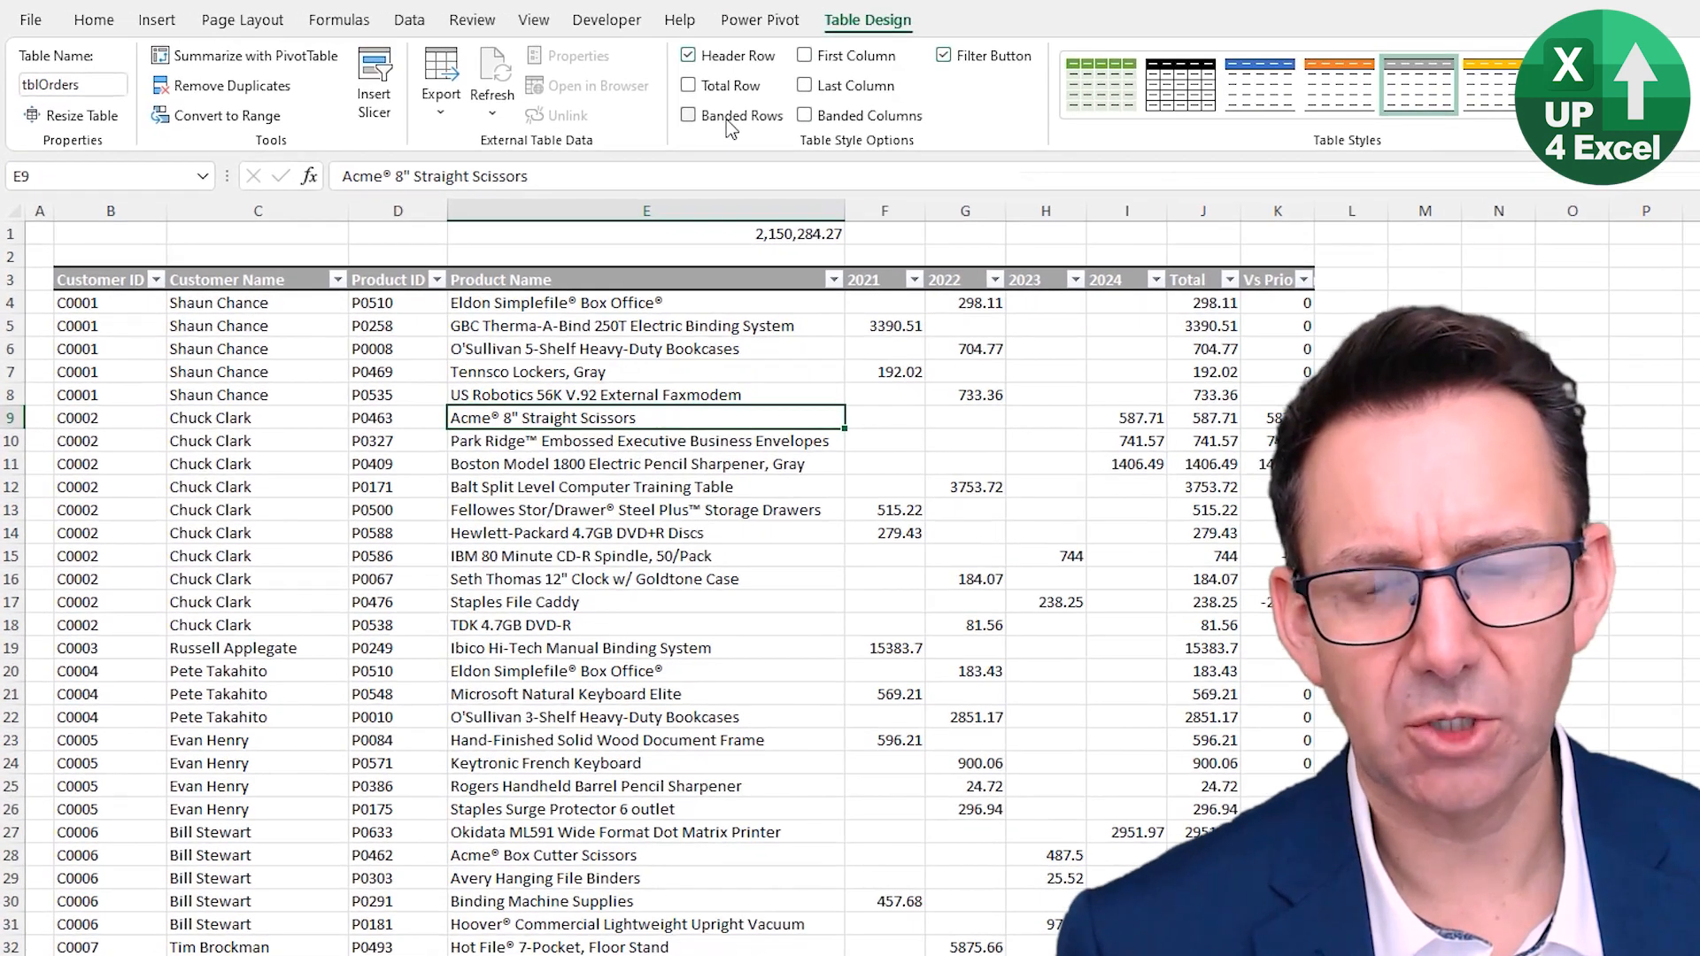
click(727, 126)
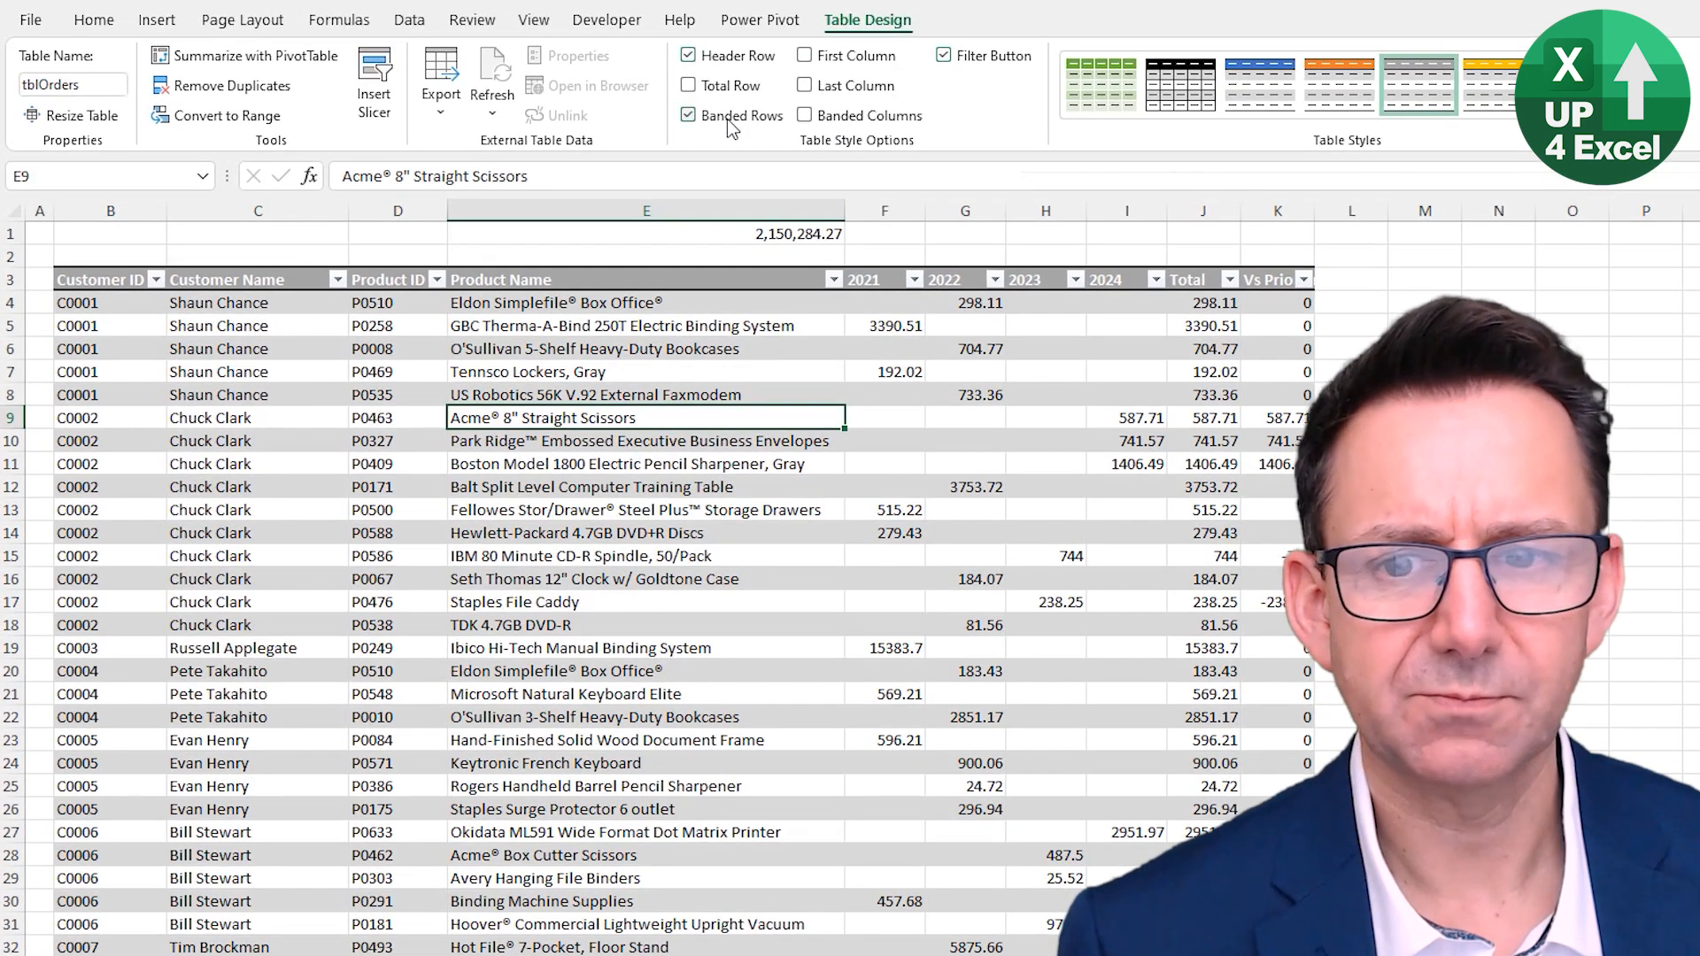
click(726, 118)
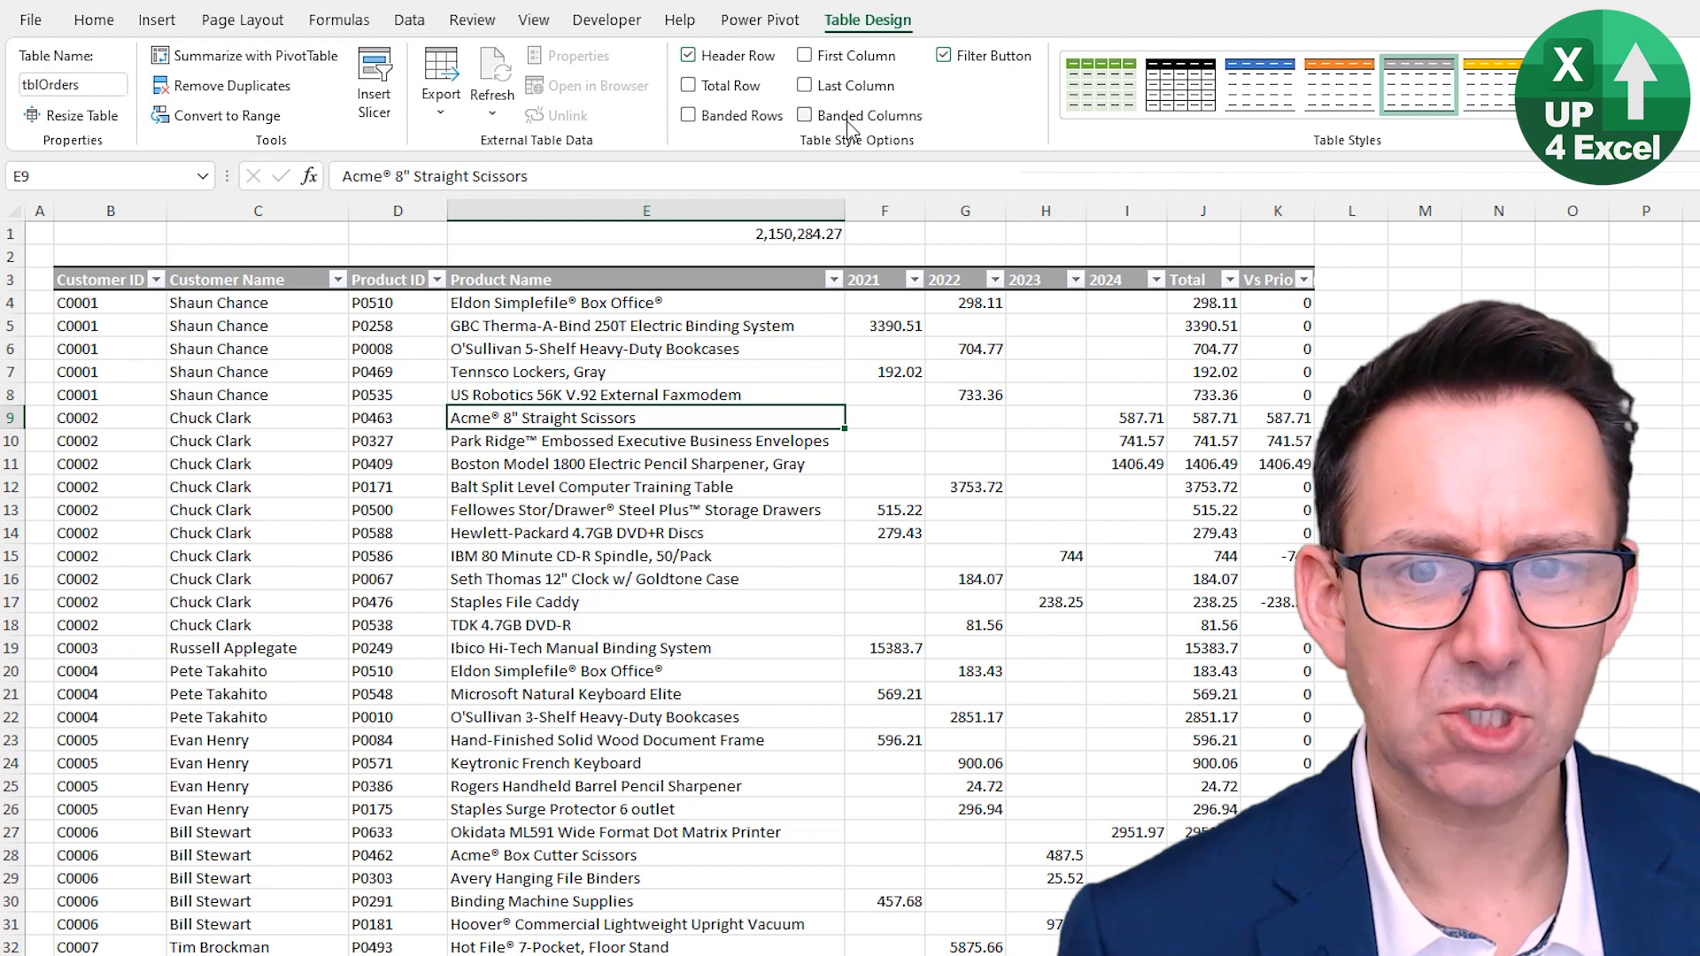
click(850, 129)
click(848, 127)
click(848, 127)
click(744, 127)
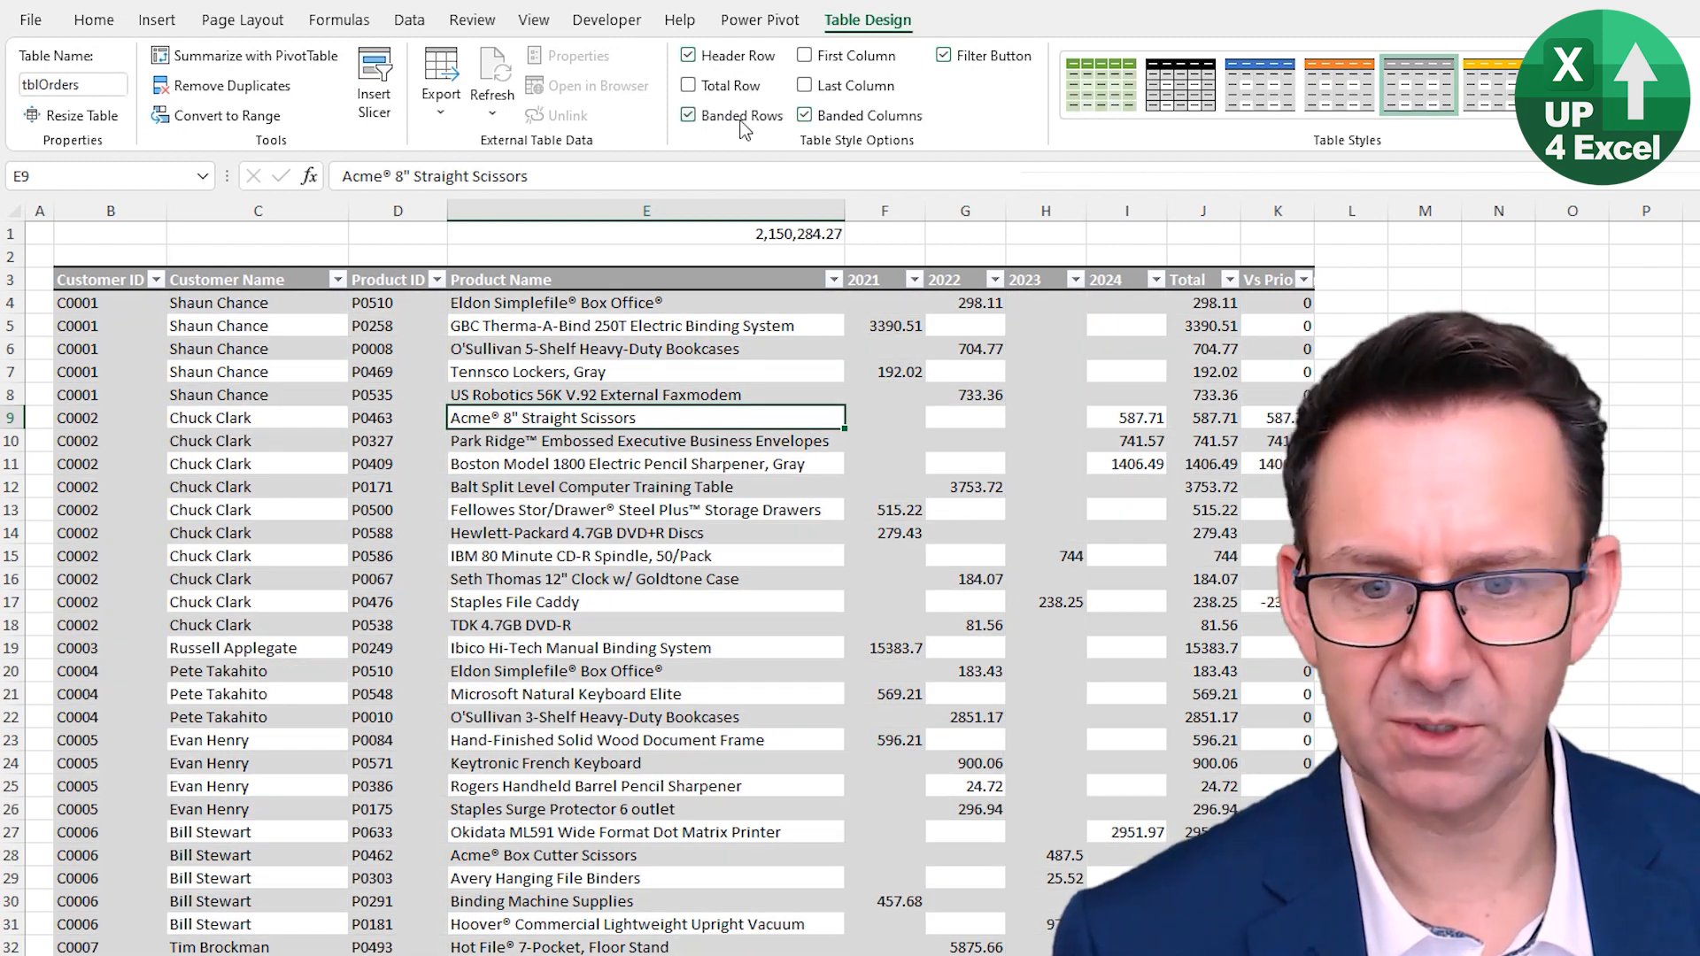
click(818, 122)
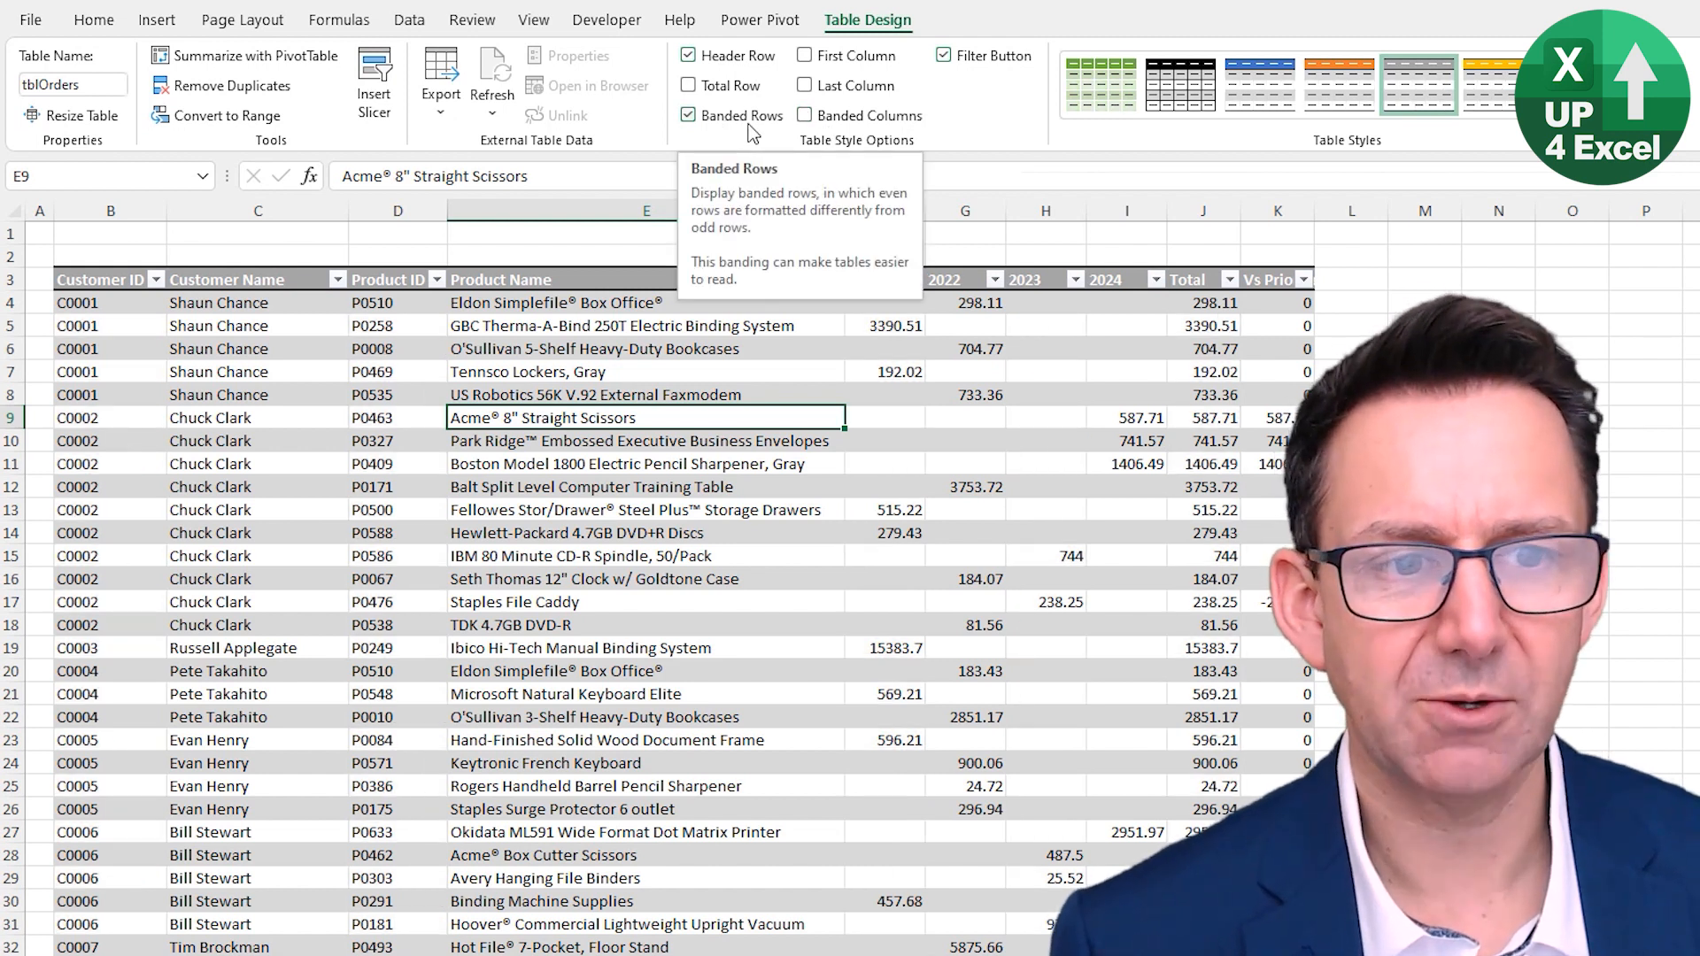
- Toggle the First Column, Last Column and Filter Button table style options on and off
click(845, 61)
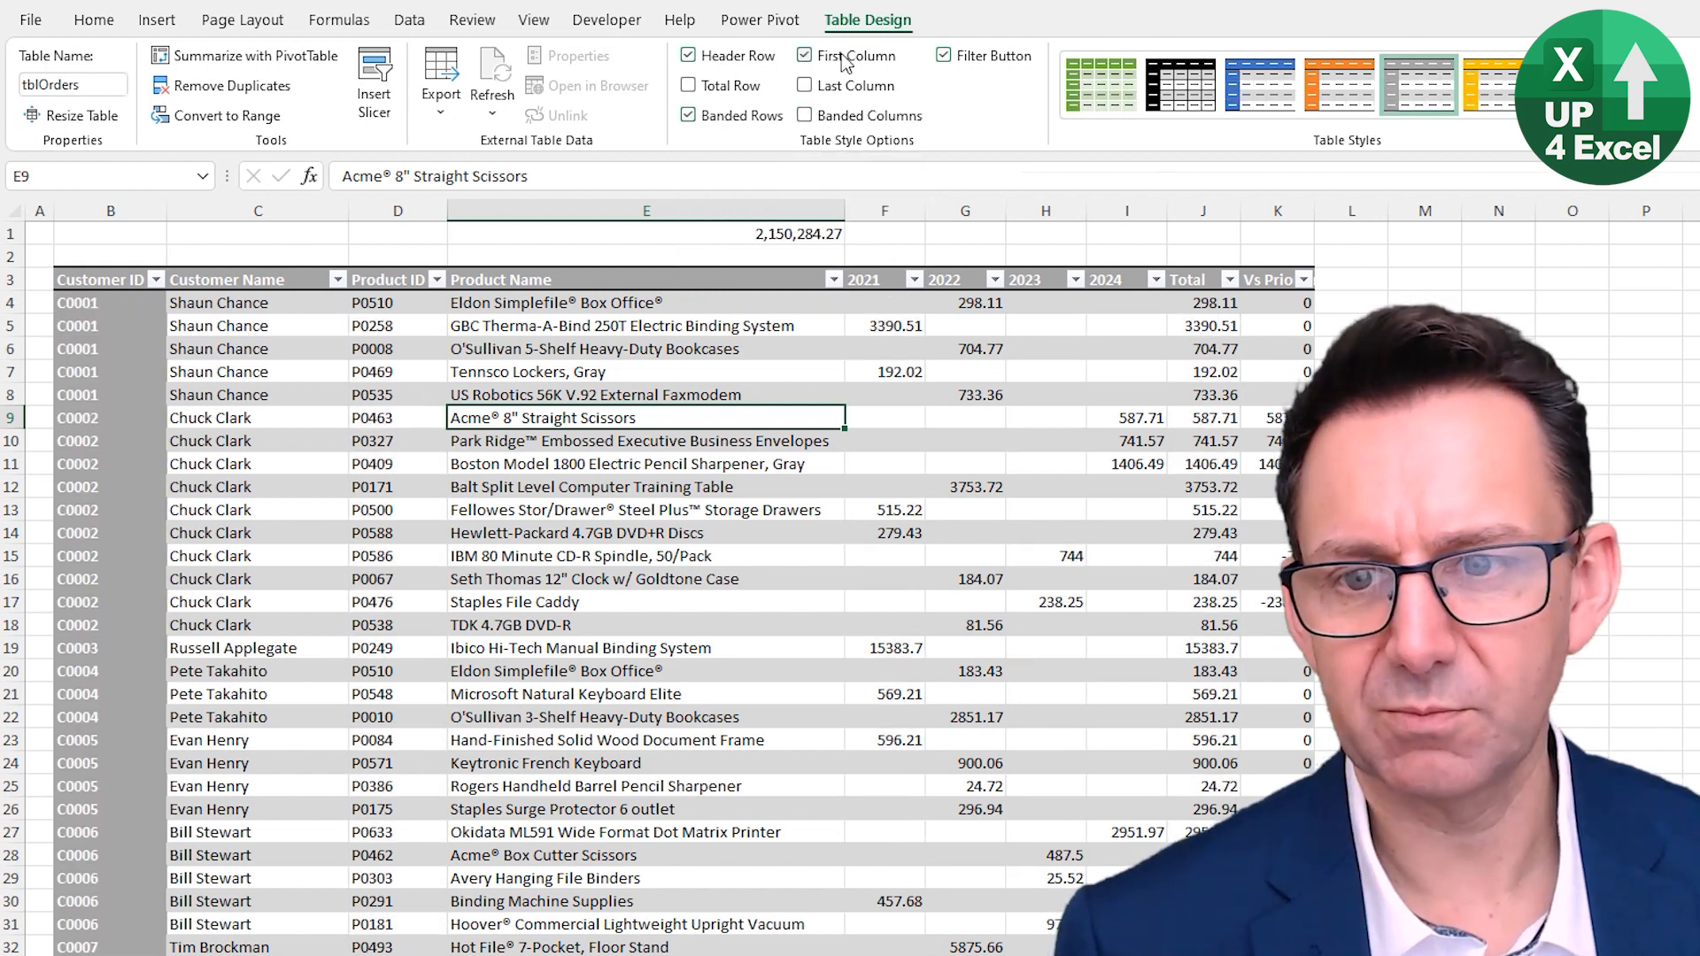
click(846, 60)
click(823, 89)
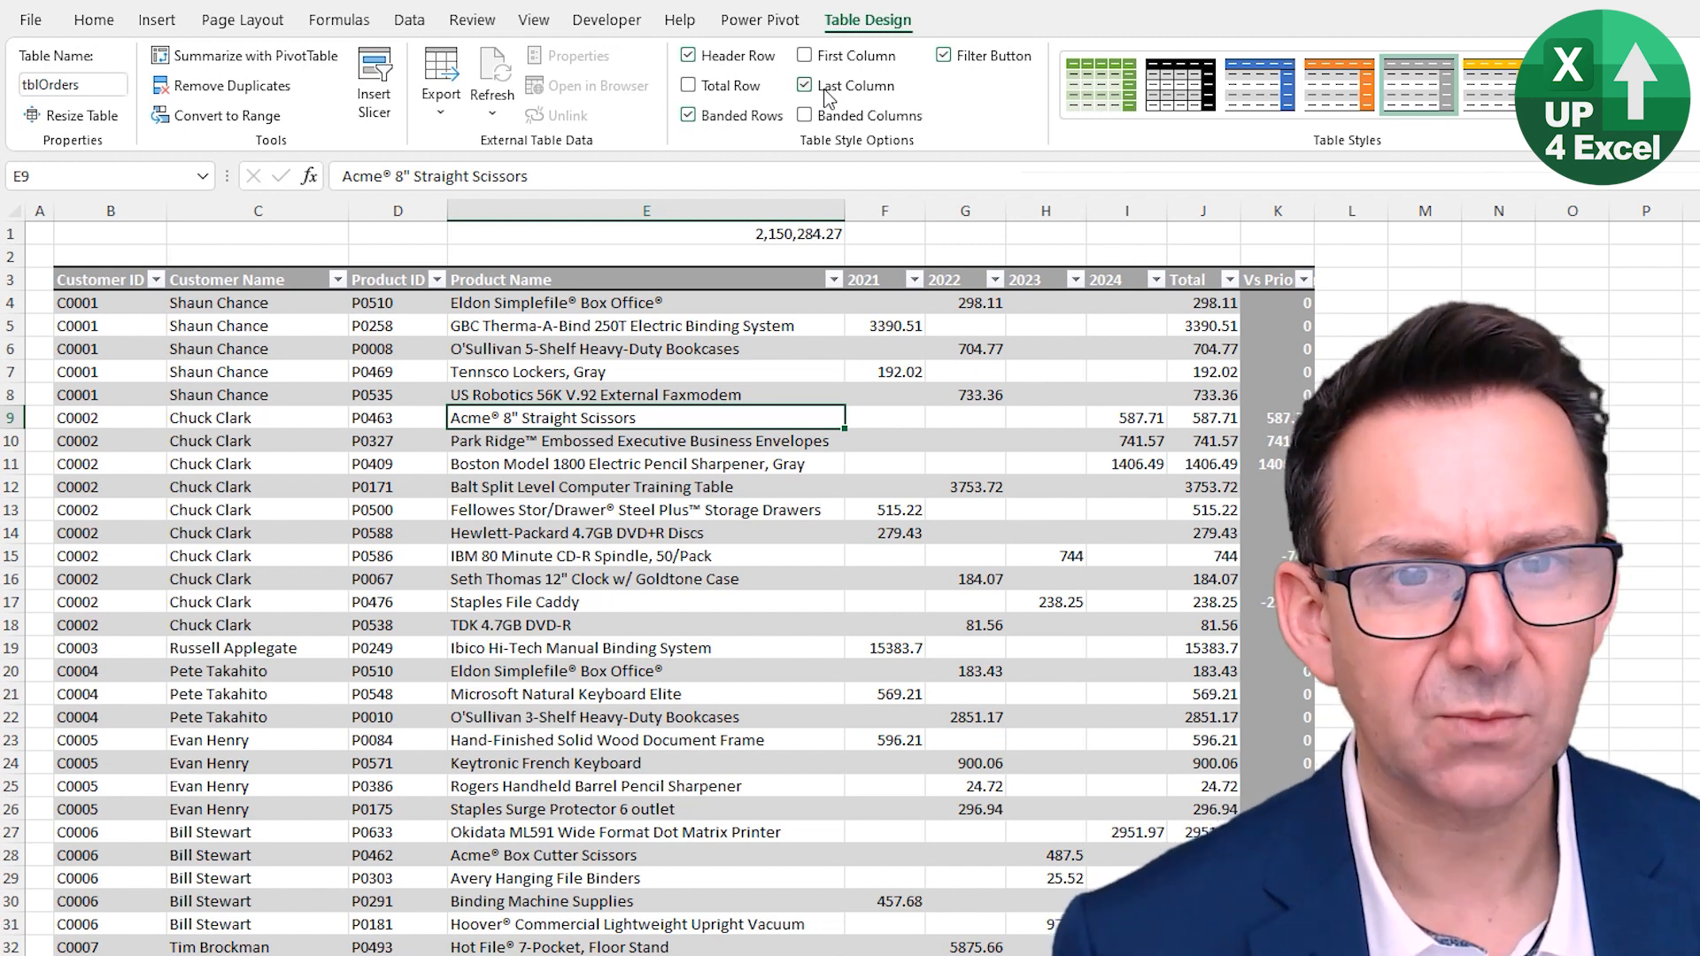
click(826, 88)
click(991, 58)
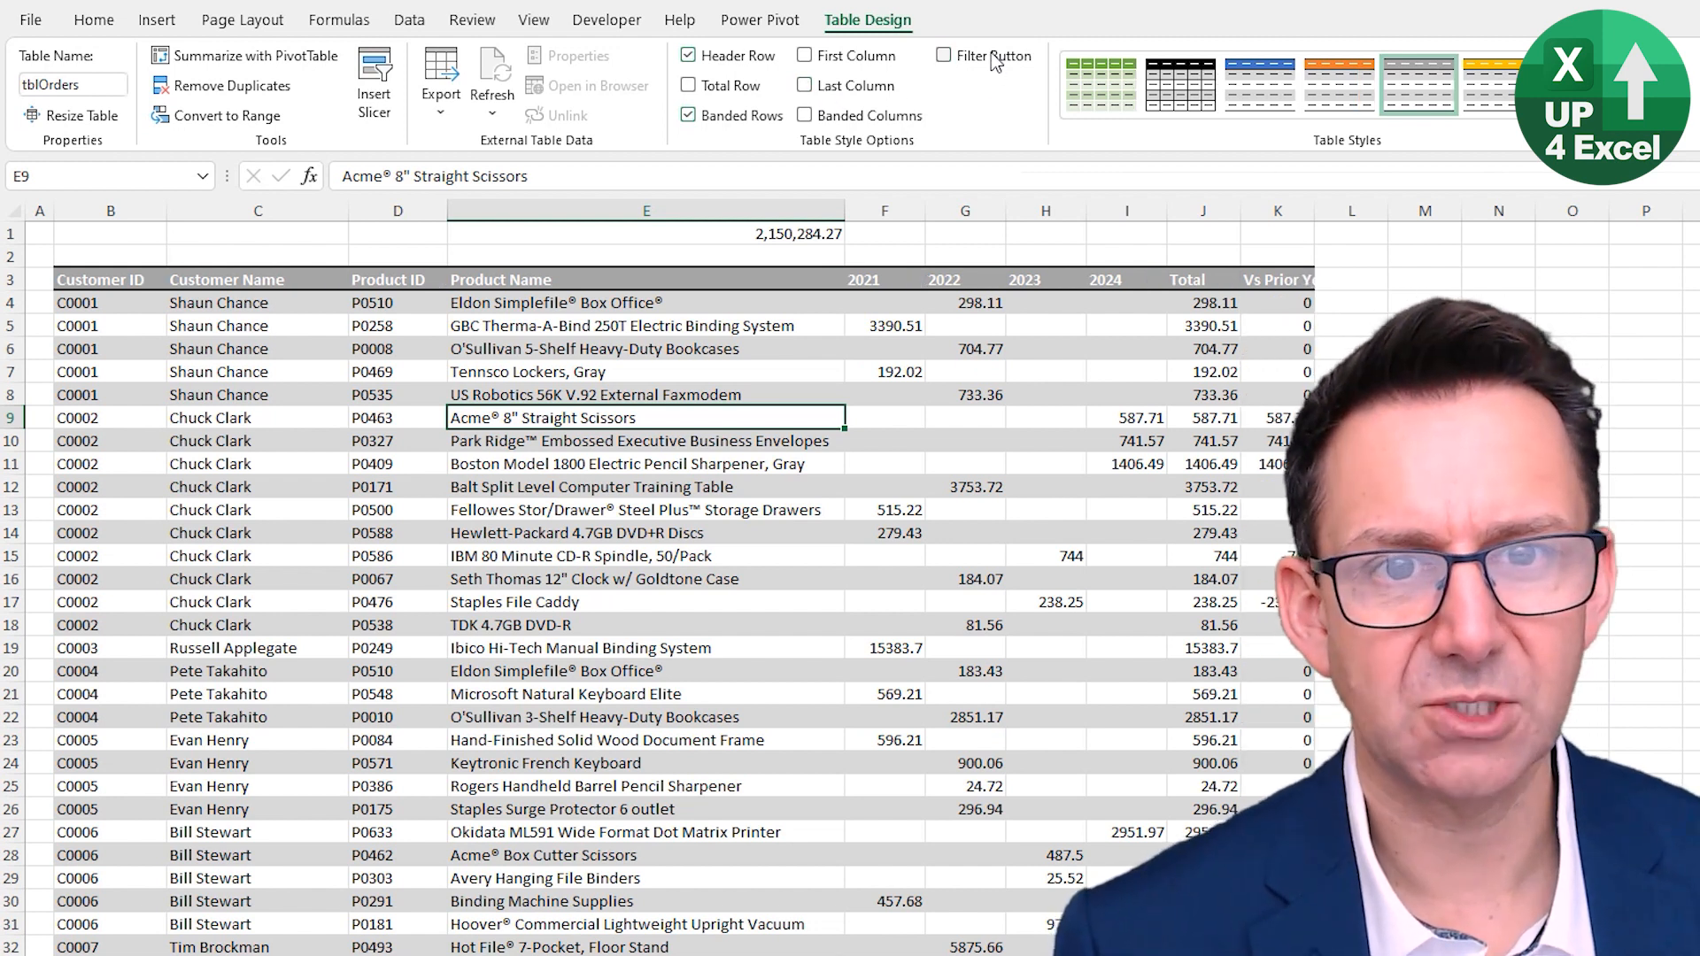
click(752, 58)
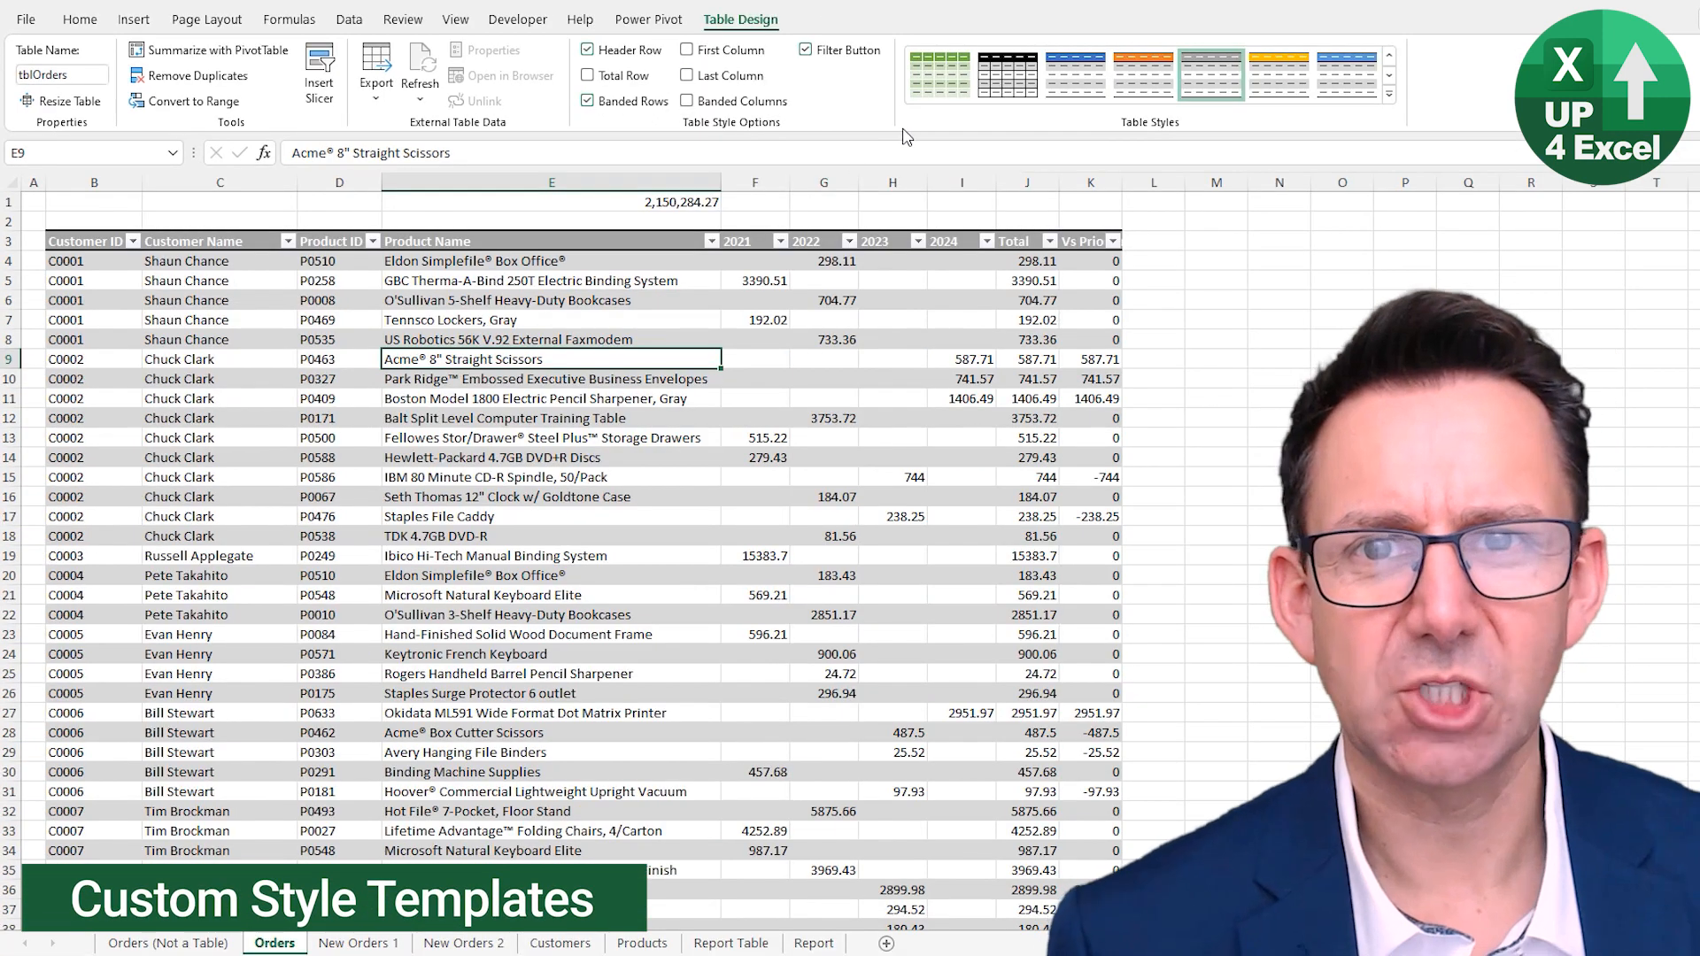
- Apply Table Style Medium 16, the blue medium style, to the Orders table
click(1387, 94)
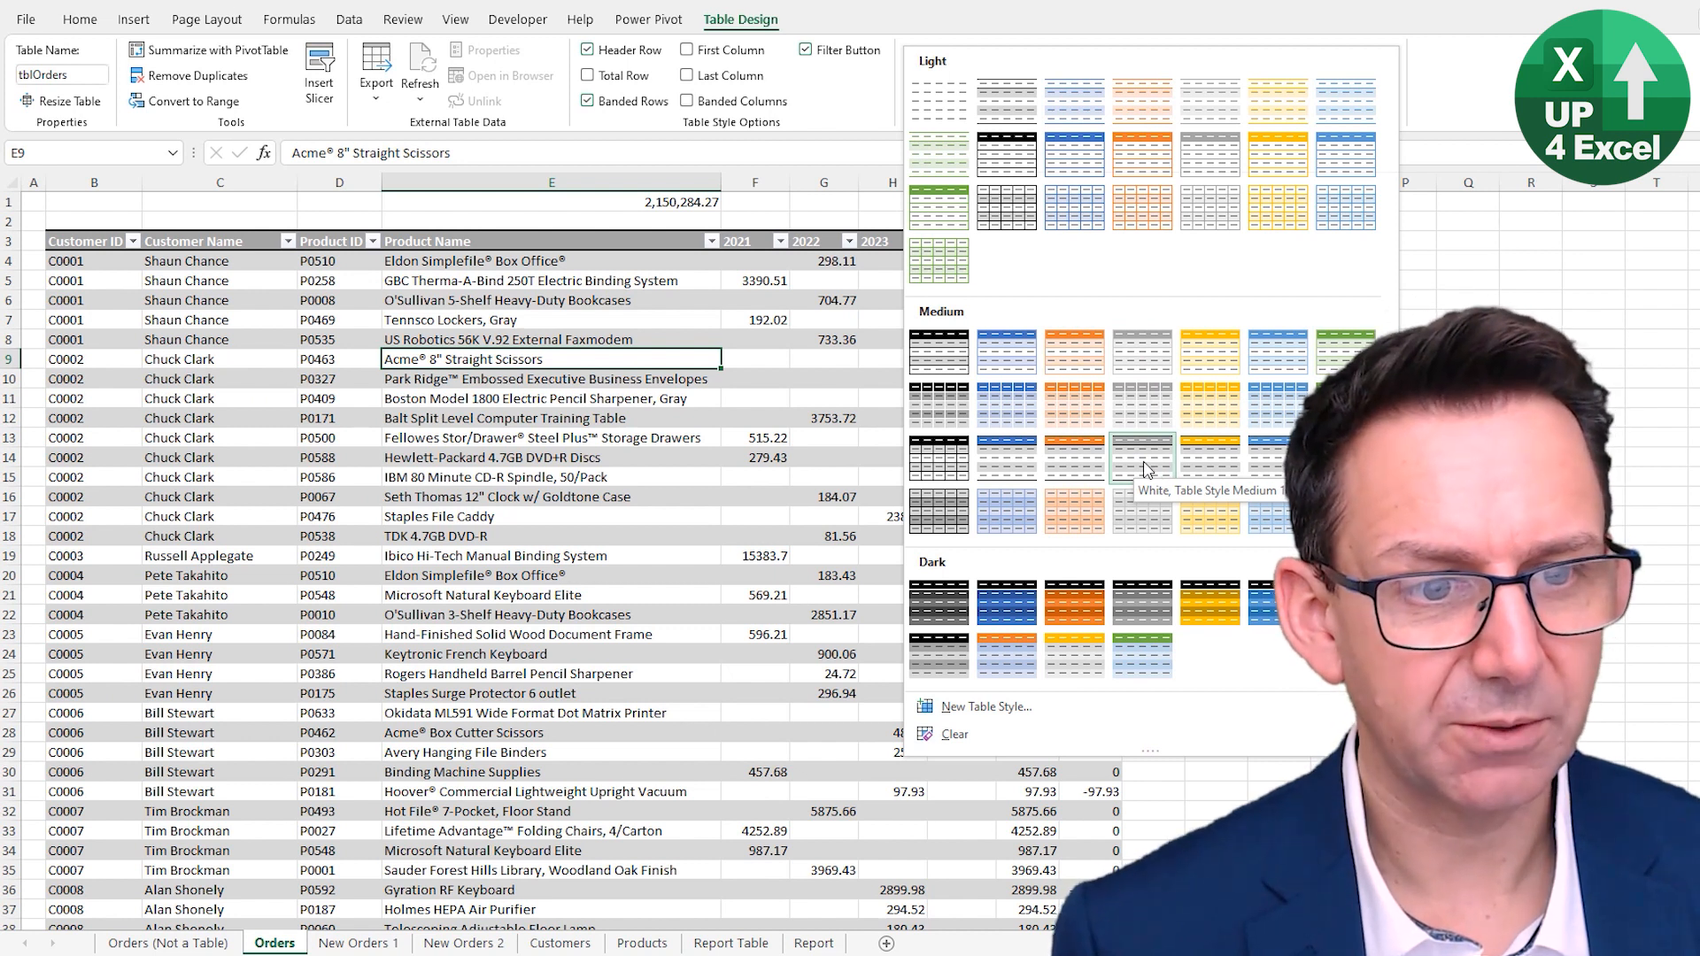
click(1018, 457)
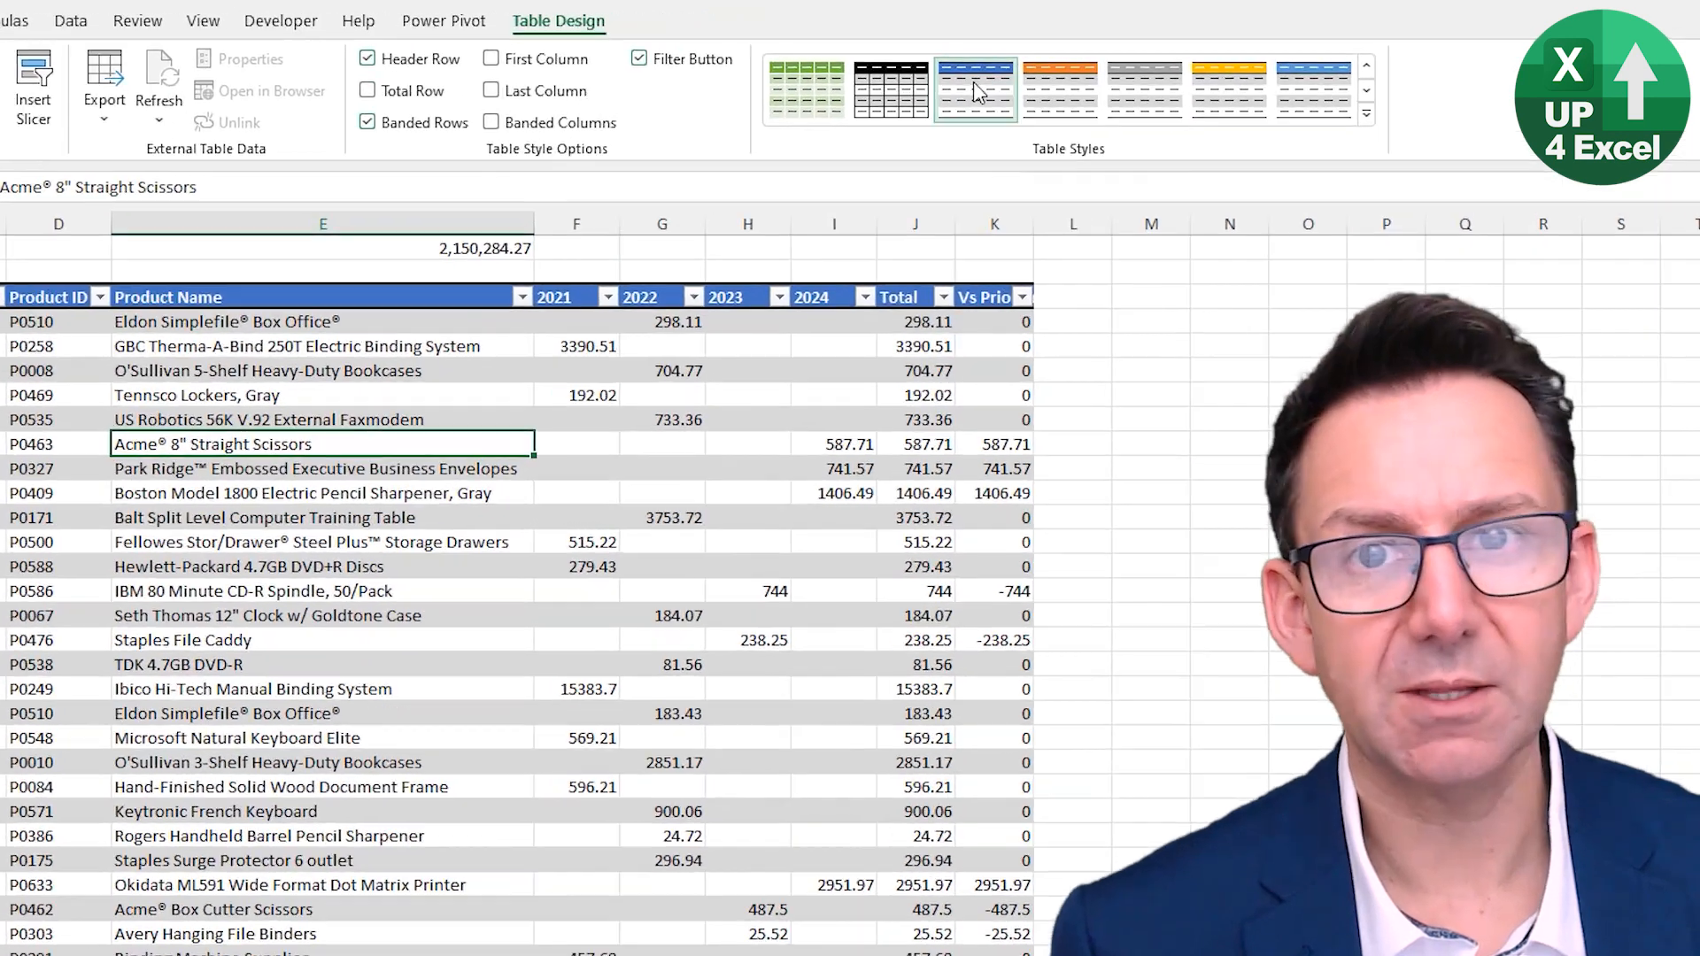
- Duplicate the applied table style as a new custom style named Up4Excel
right_click(974, 82)
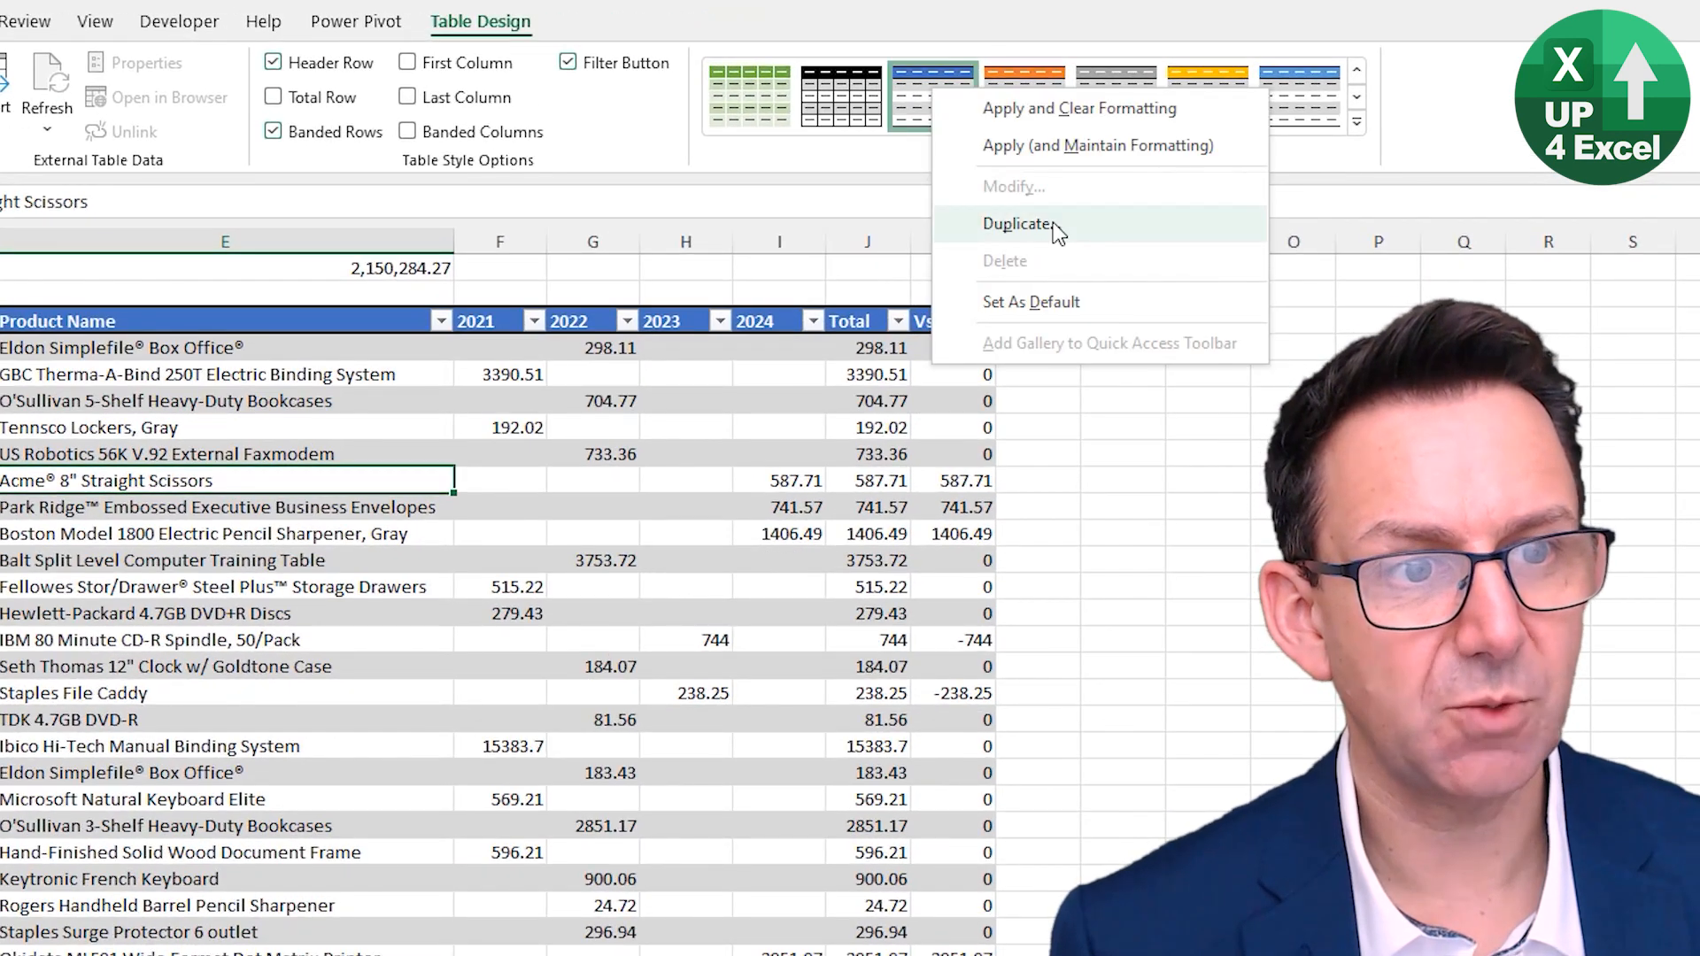
click(1049, 226)
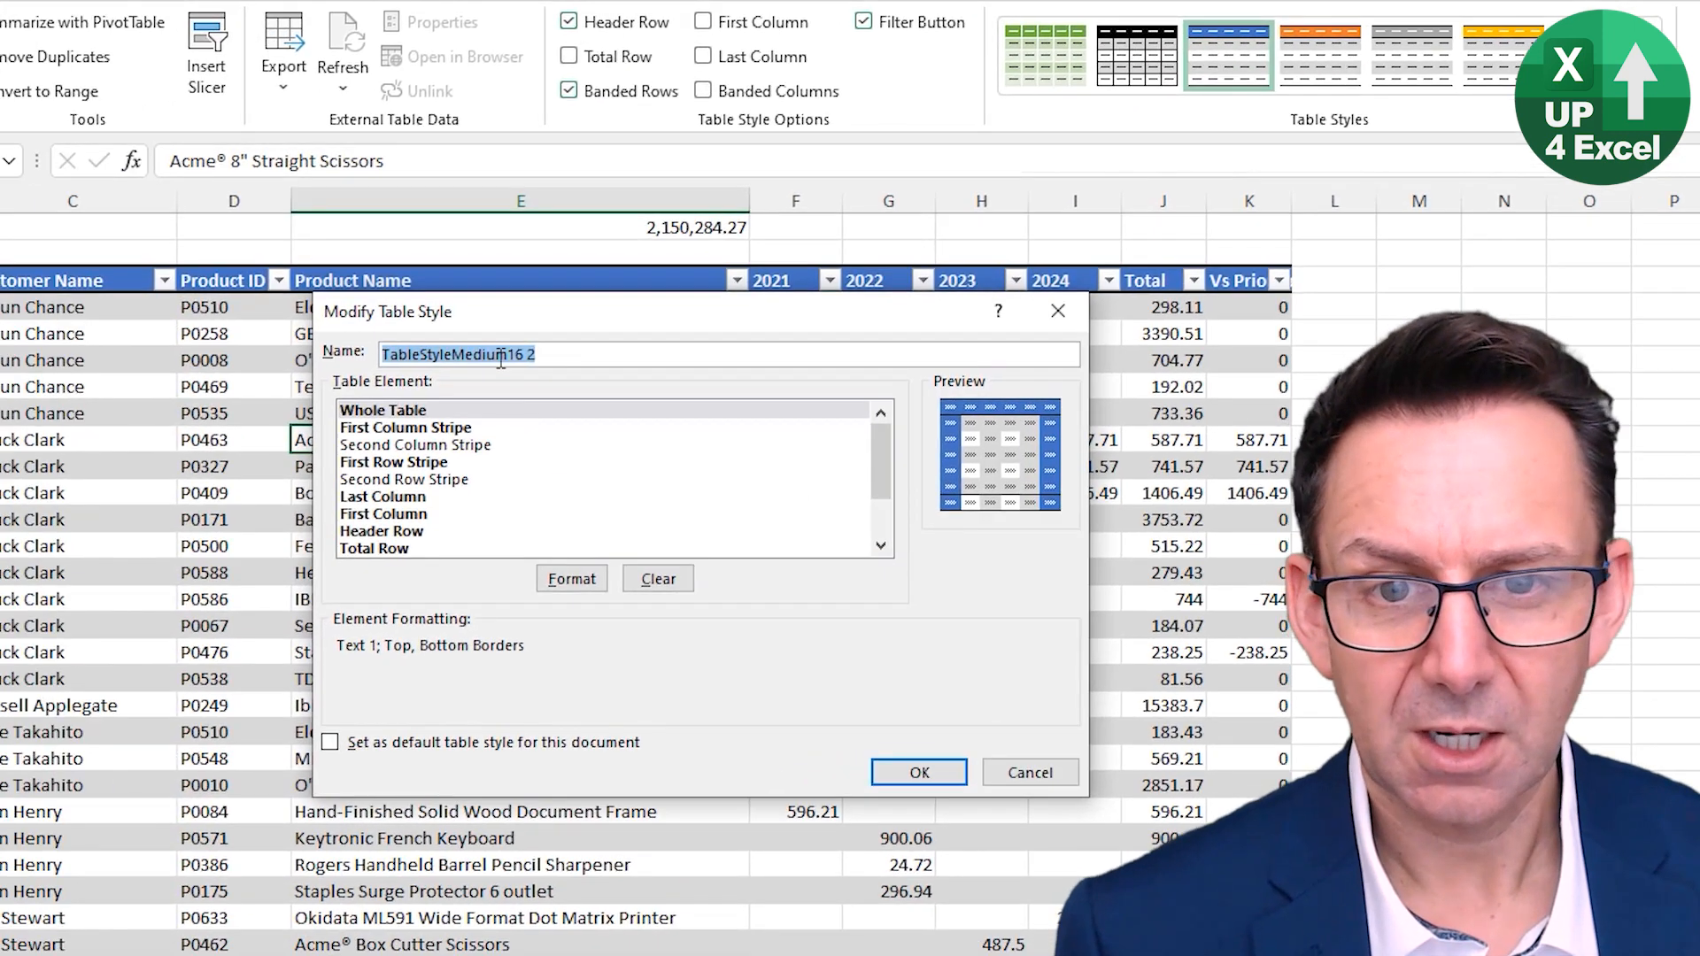
text(Up4Excel)
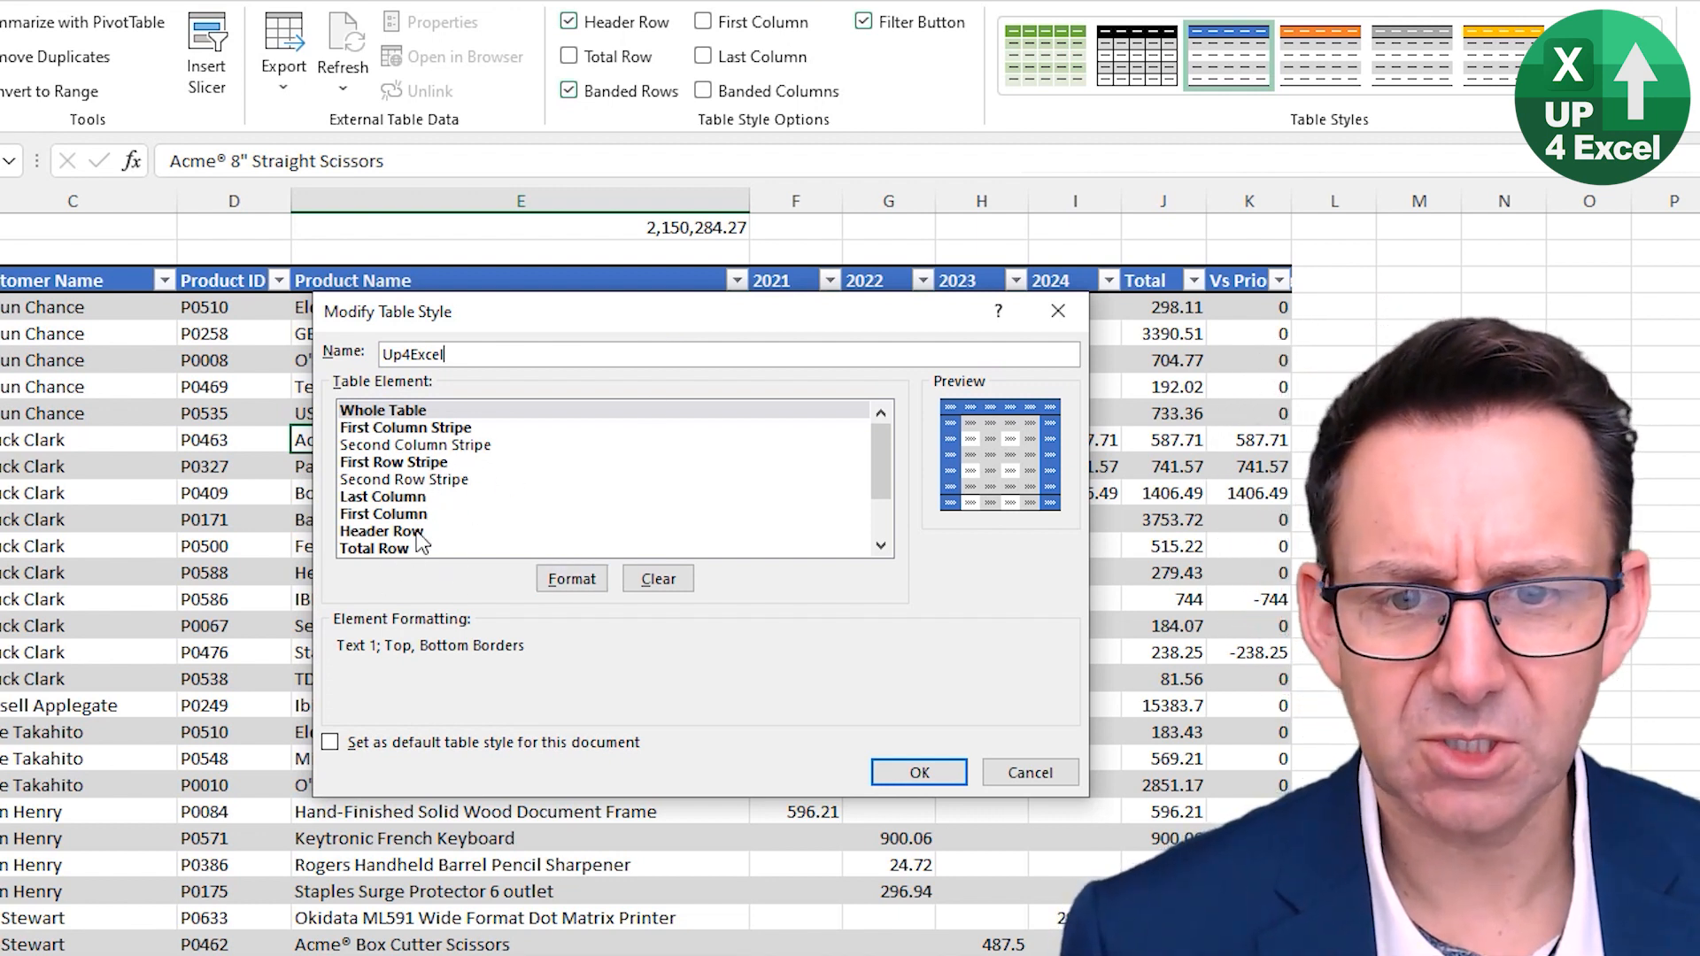
- Give the Up4Excel style's First Row Stripe element a light blue fill and save the style
scroll(417, 522, down, 2)
scroll(460, 496, up, 2)
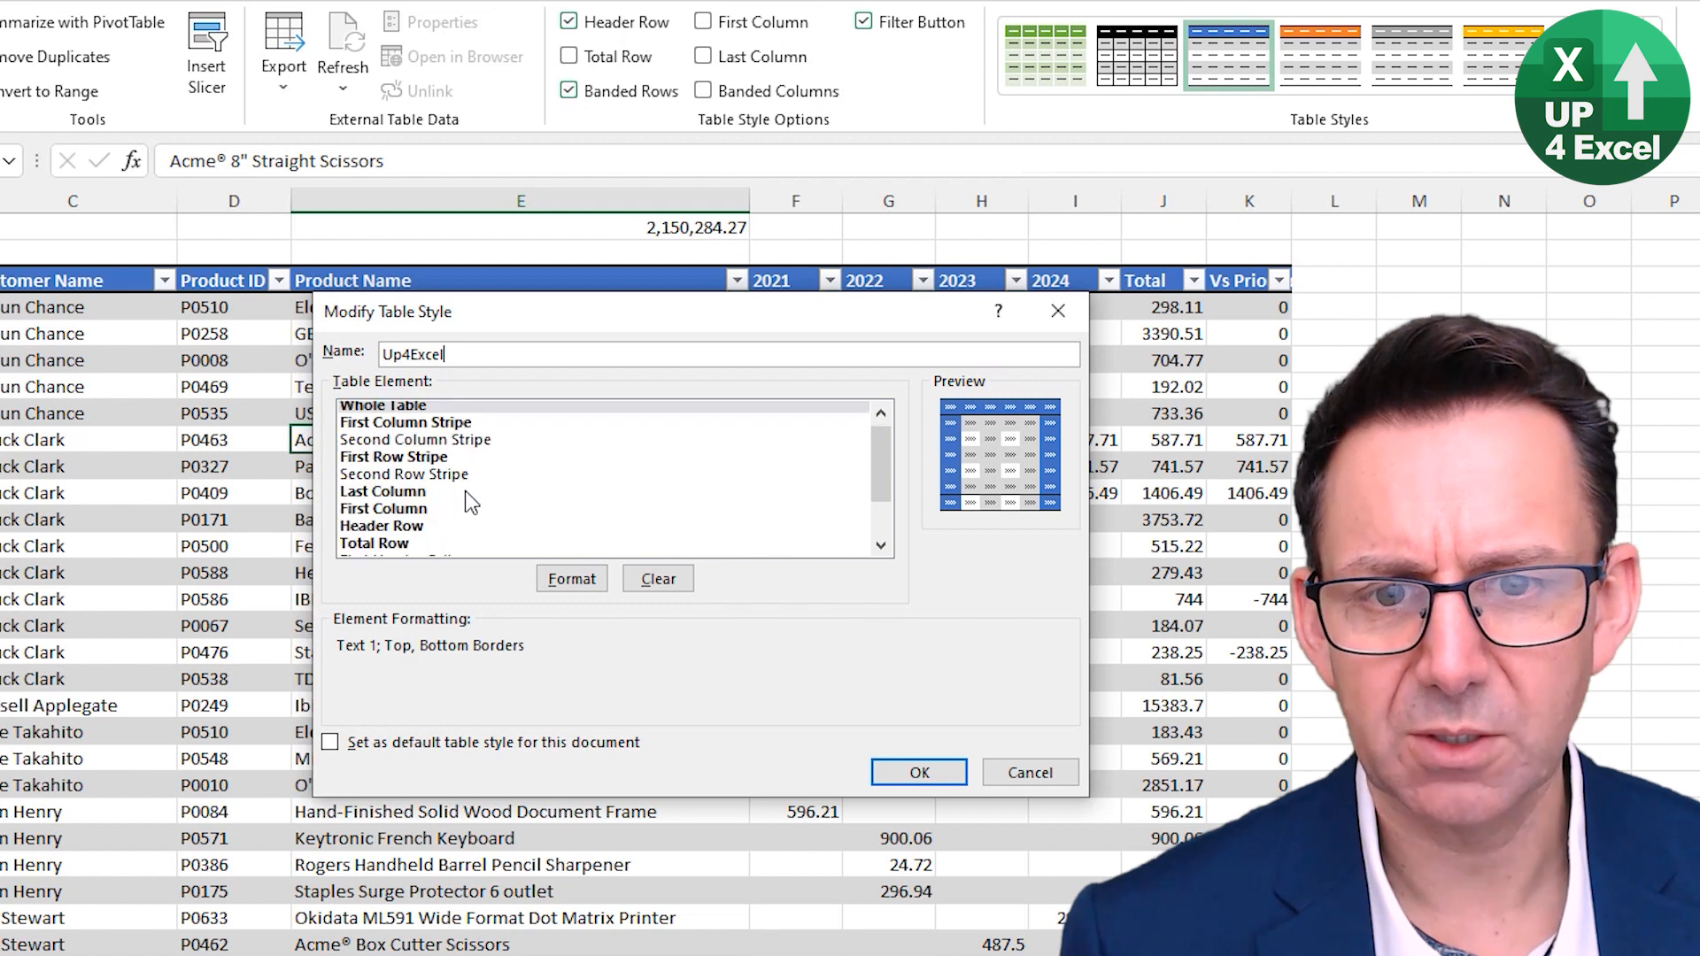
scroll(464, 491, up, 1)
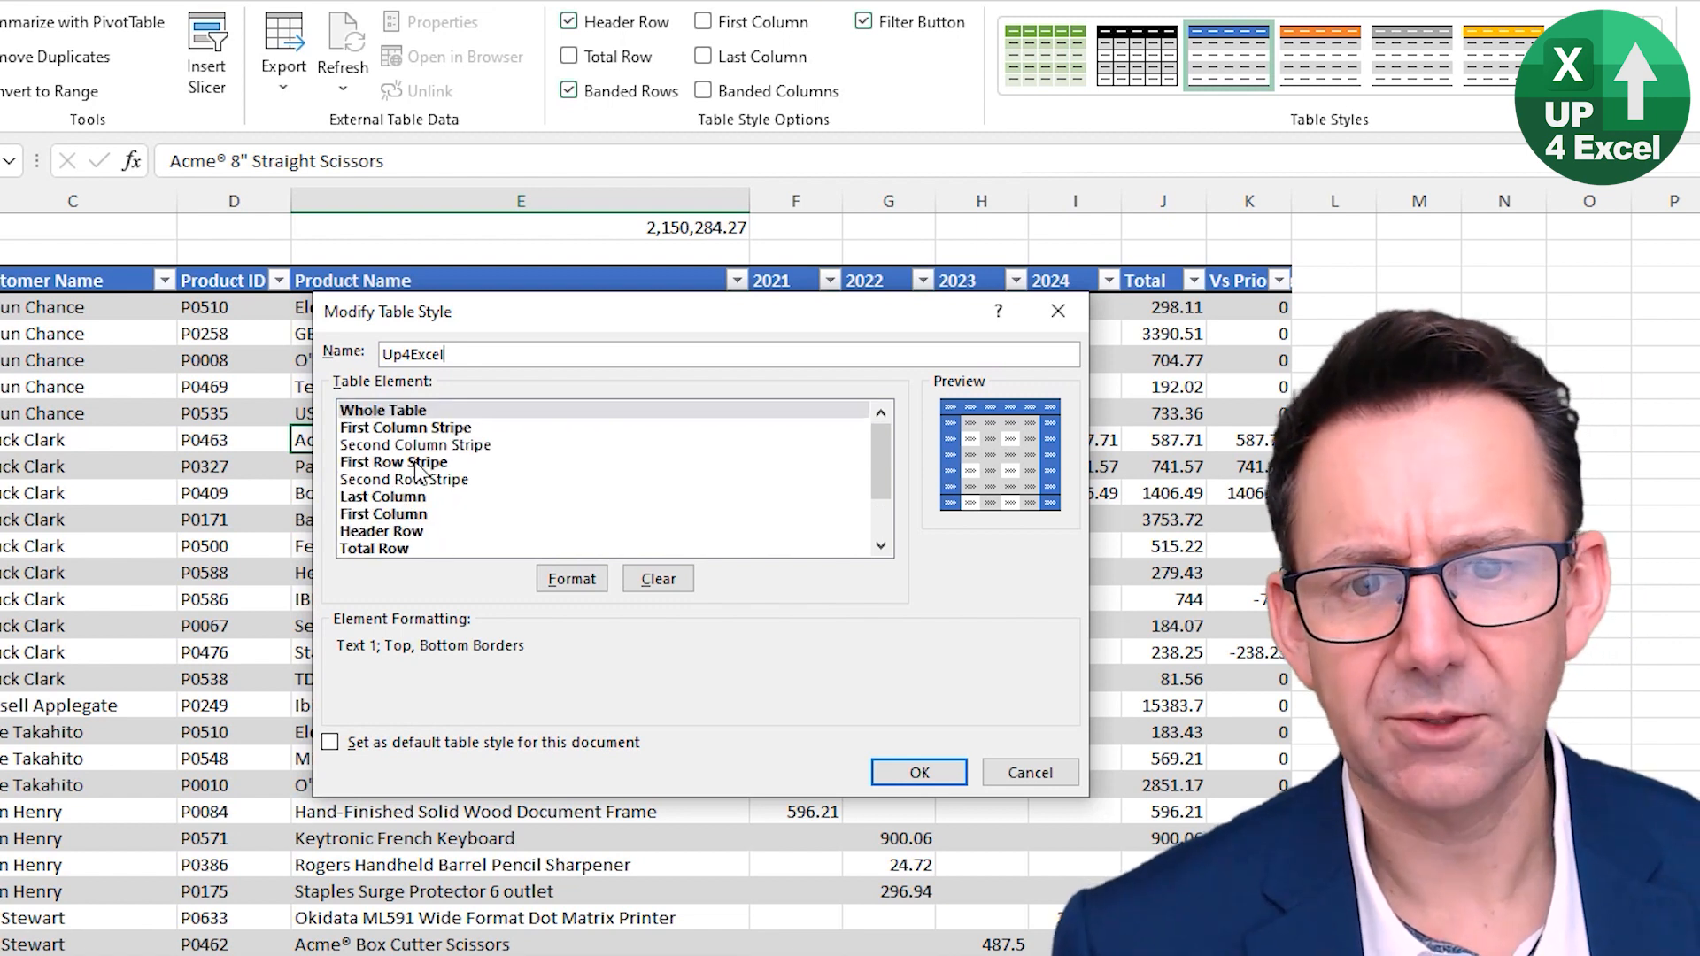
click(412, 464)
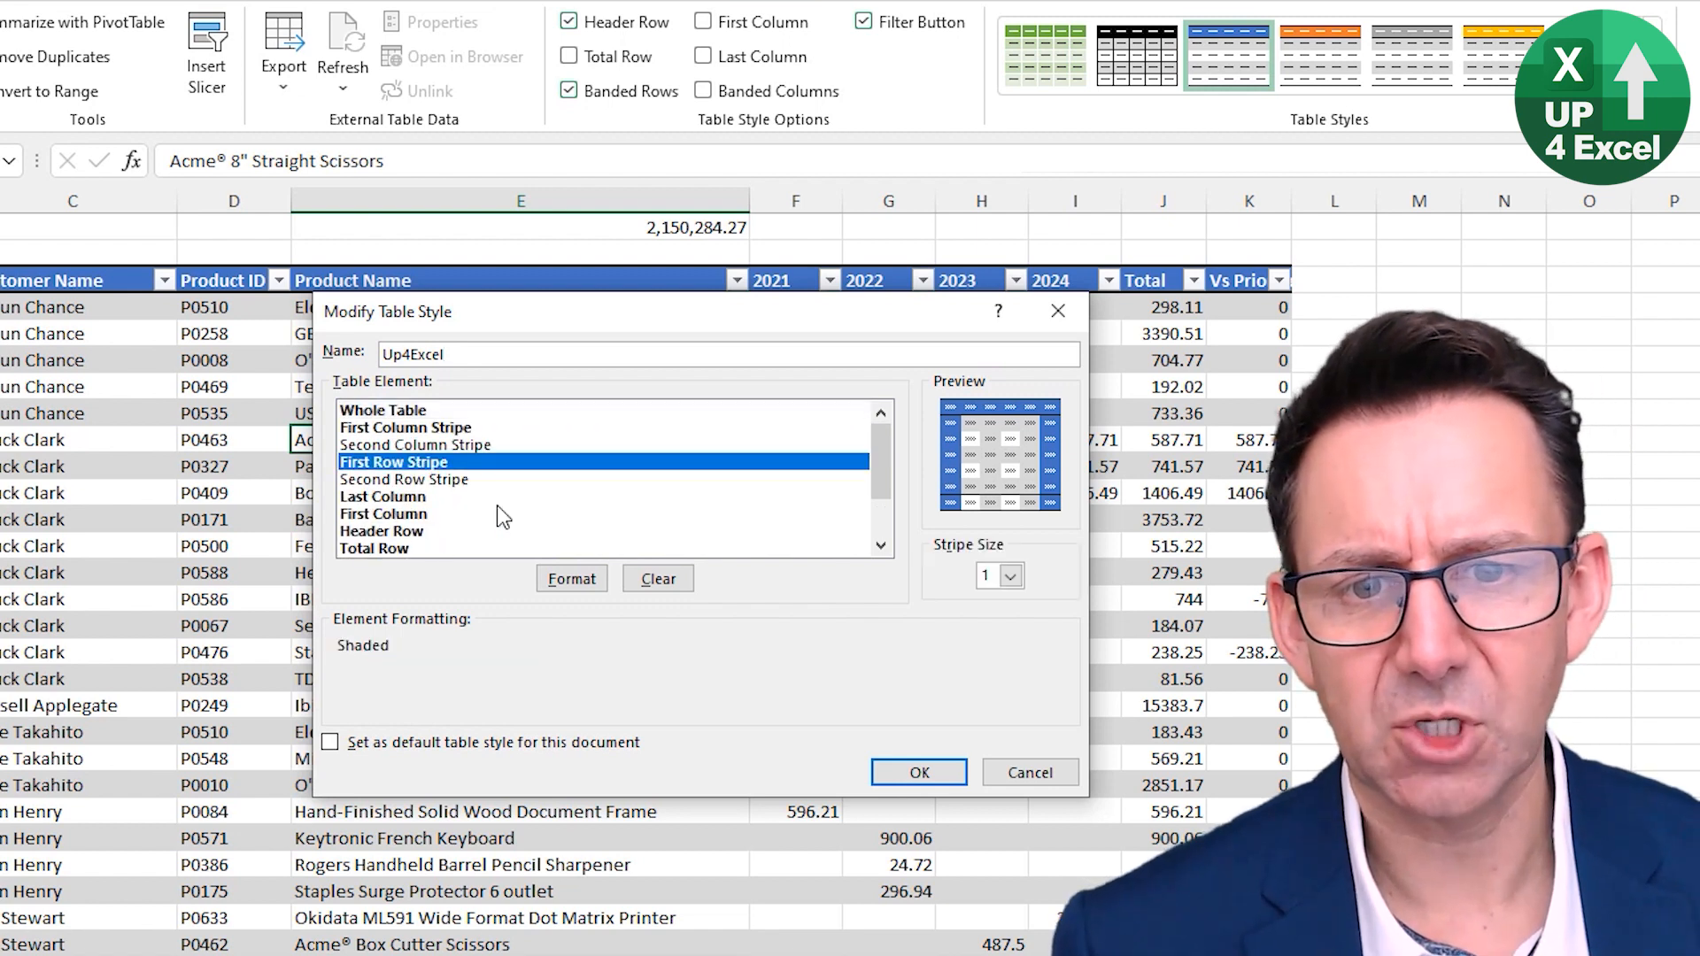
click(595, 581)
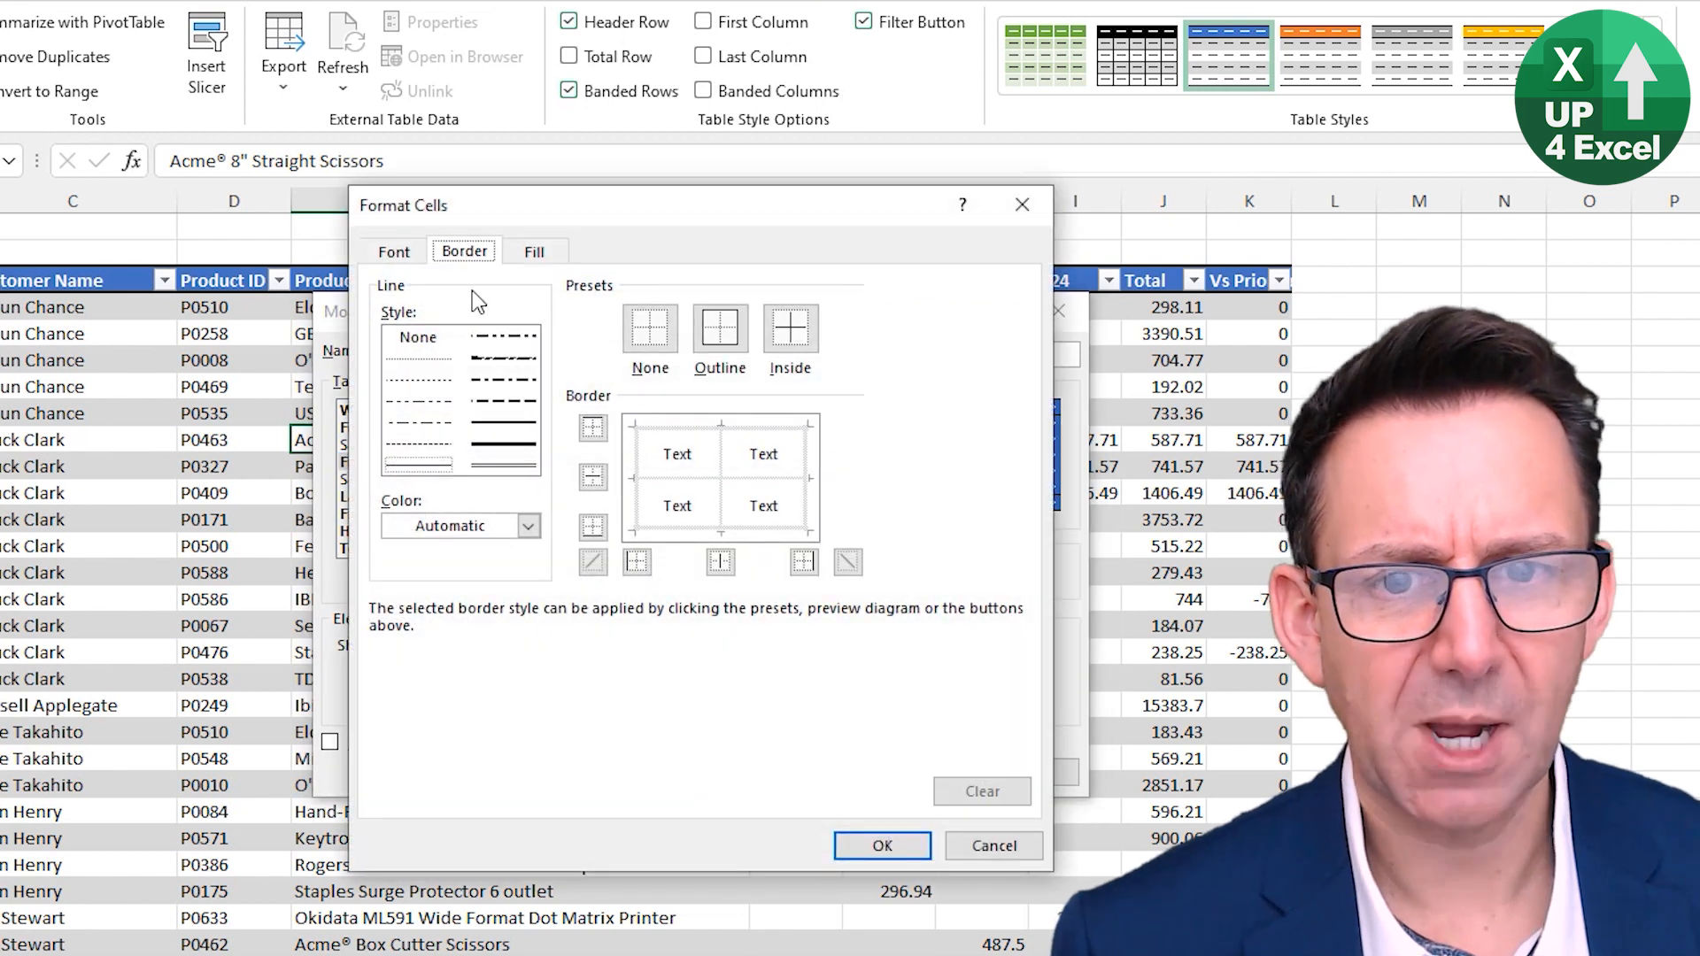
click(535, 255)
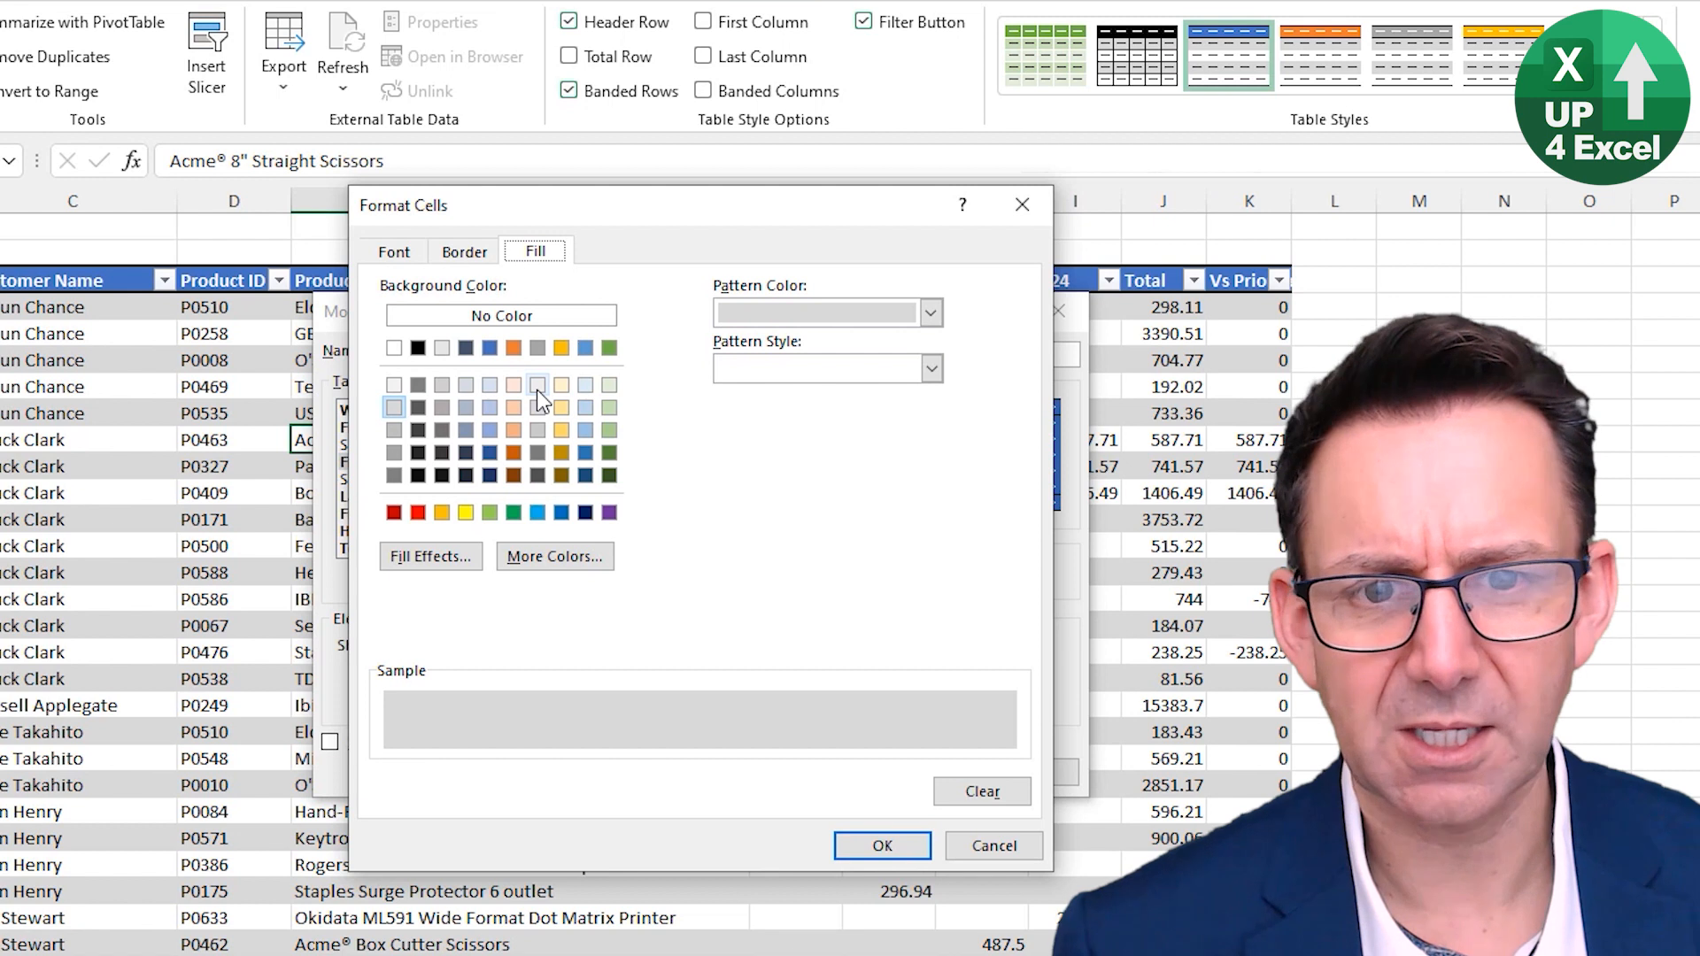
click(492, 412)
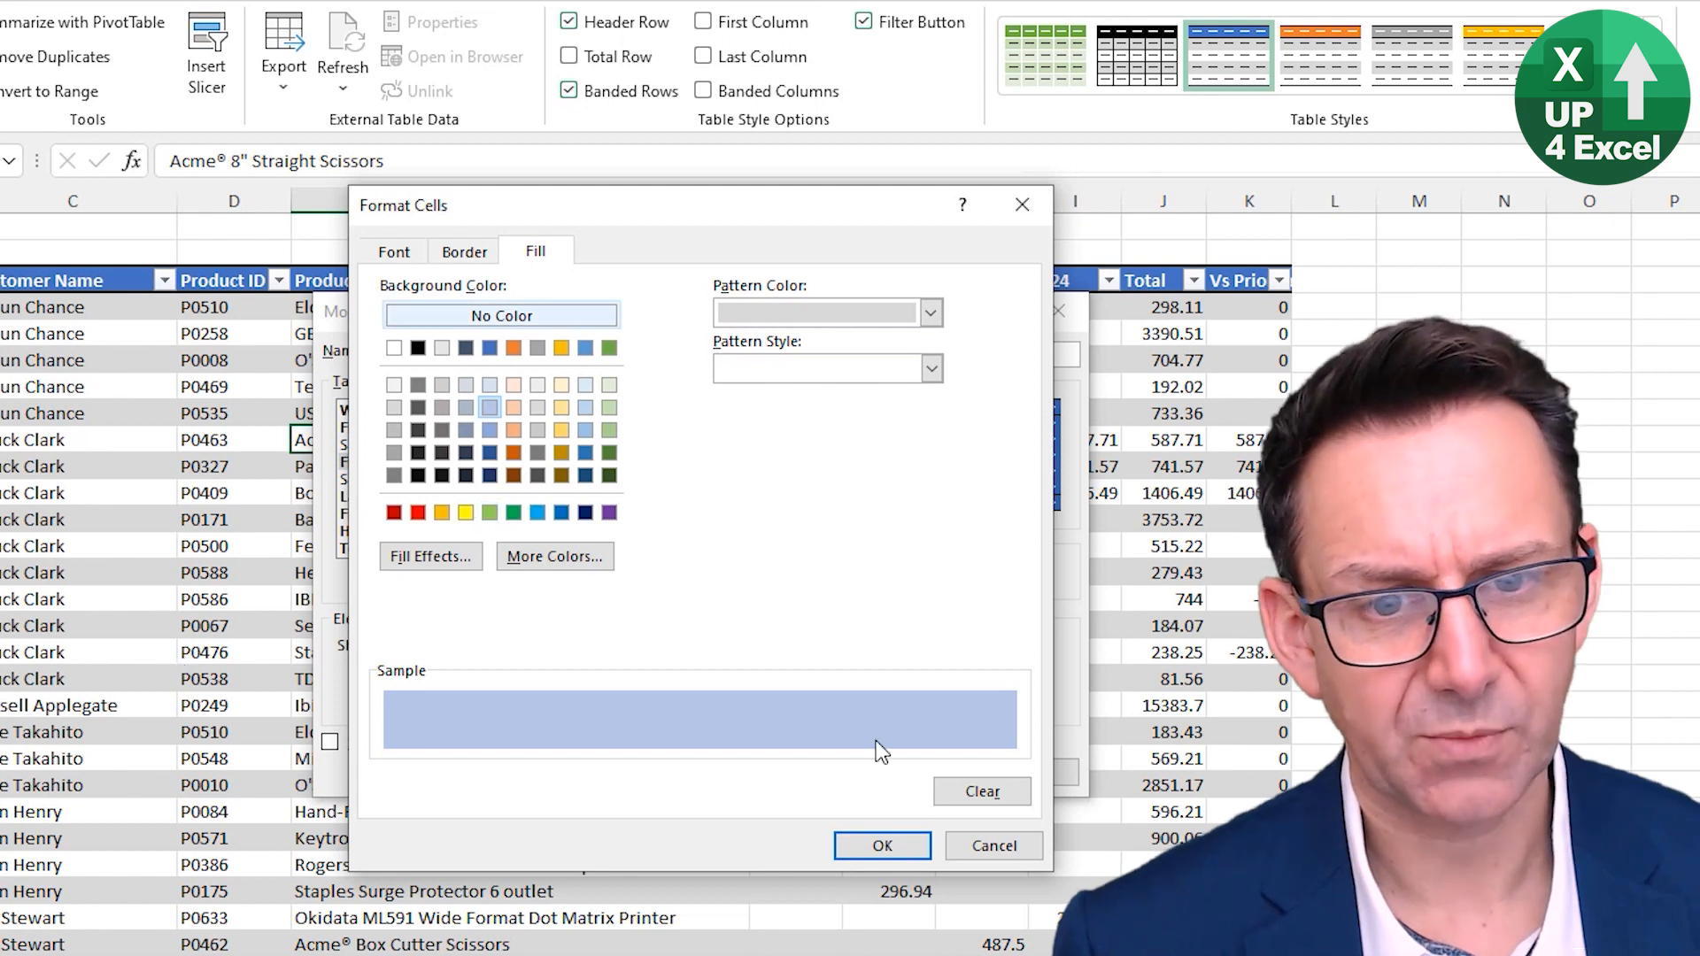
click(884, 852)
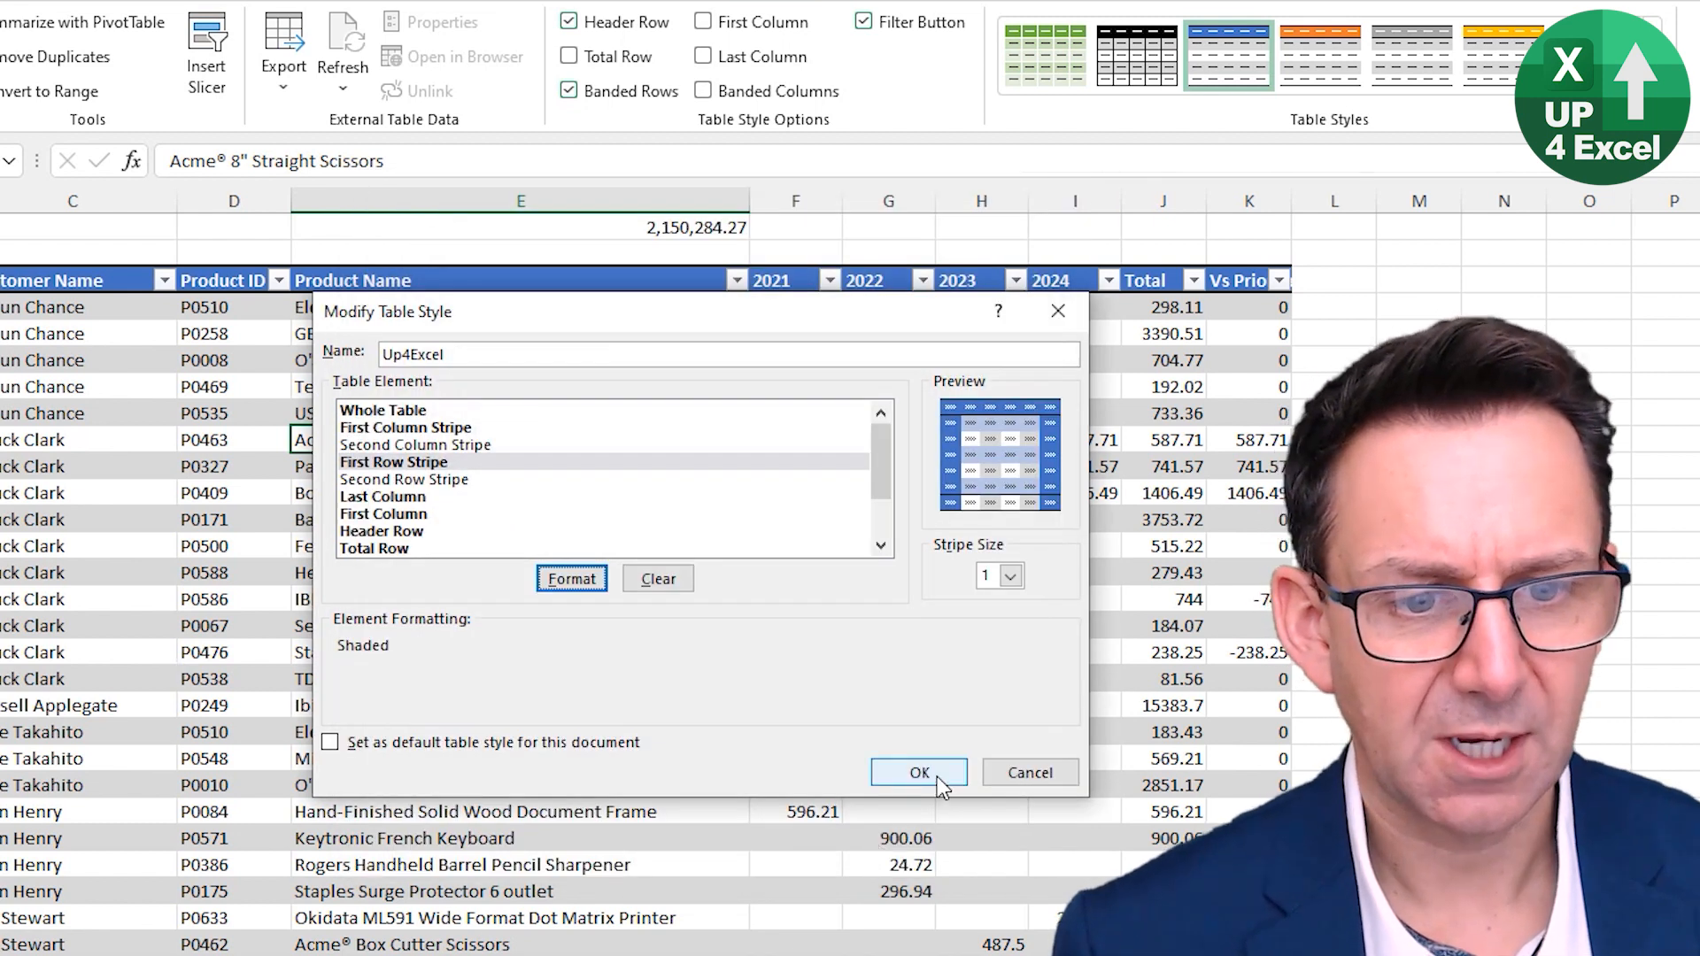
click(920, 774)
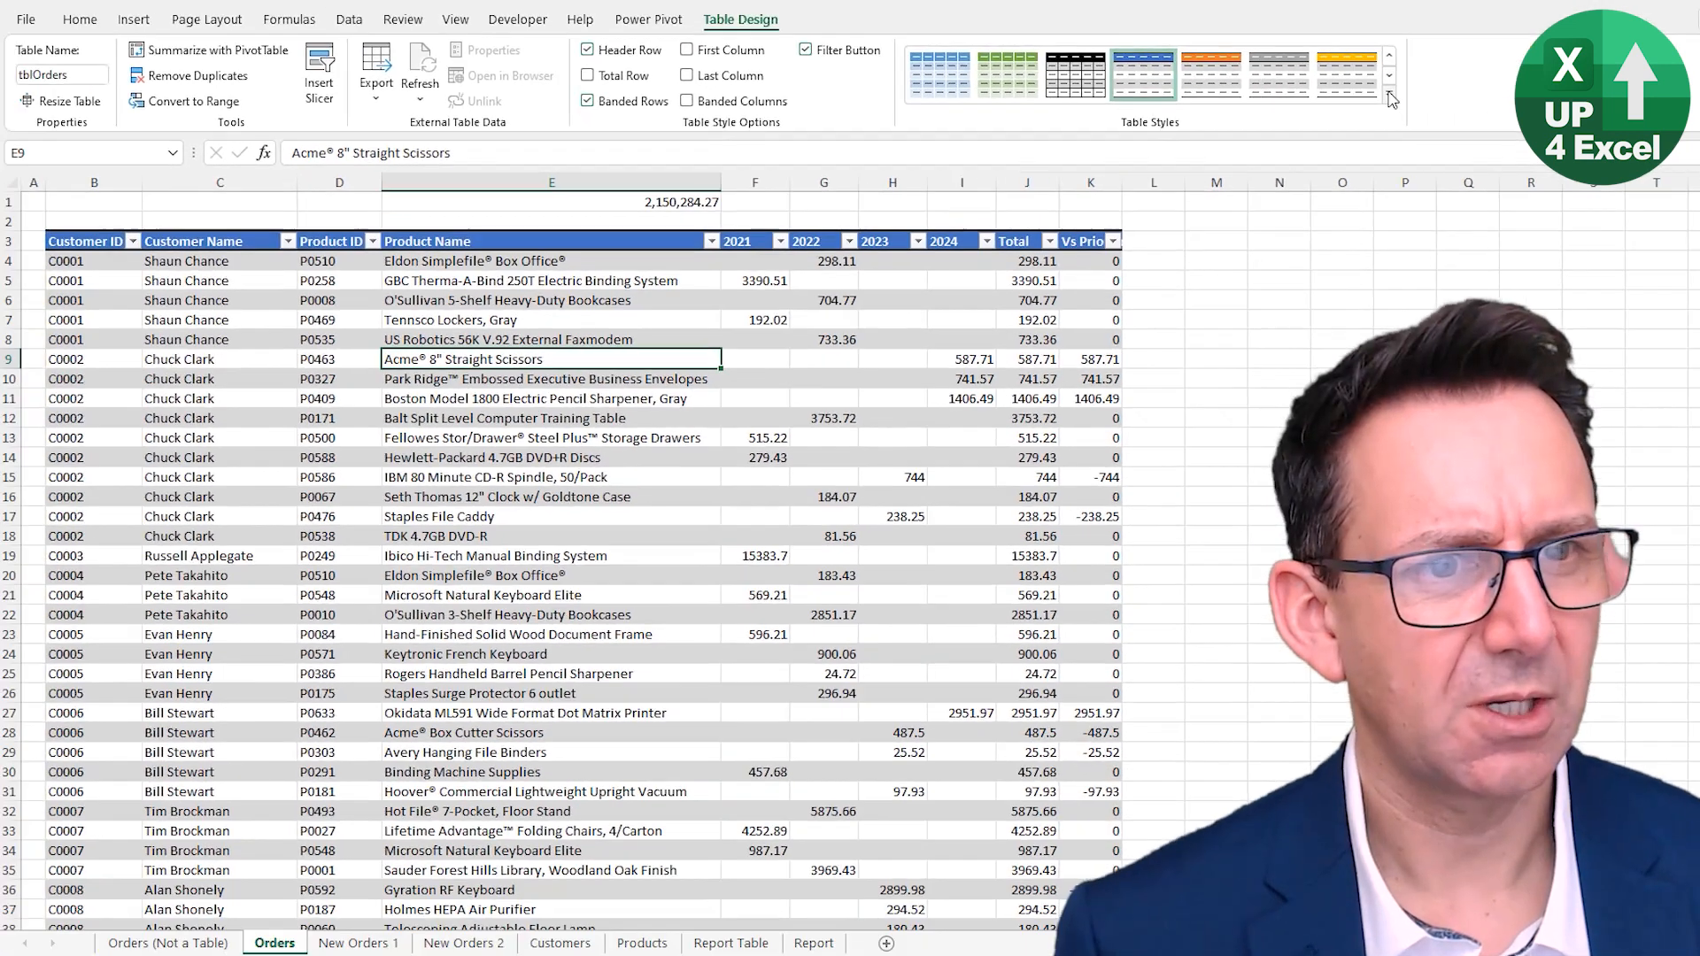
- Apply the Up4Excel custom style to the Orders table and set it as the default table style
click(1655, 88)
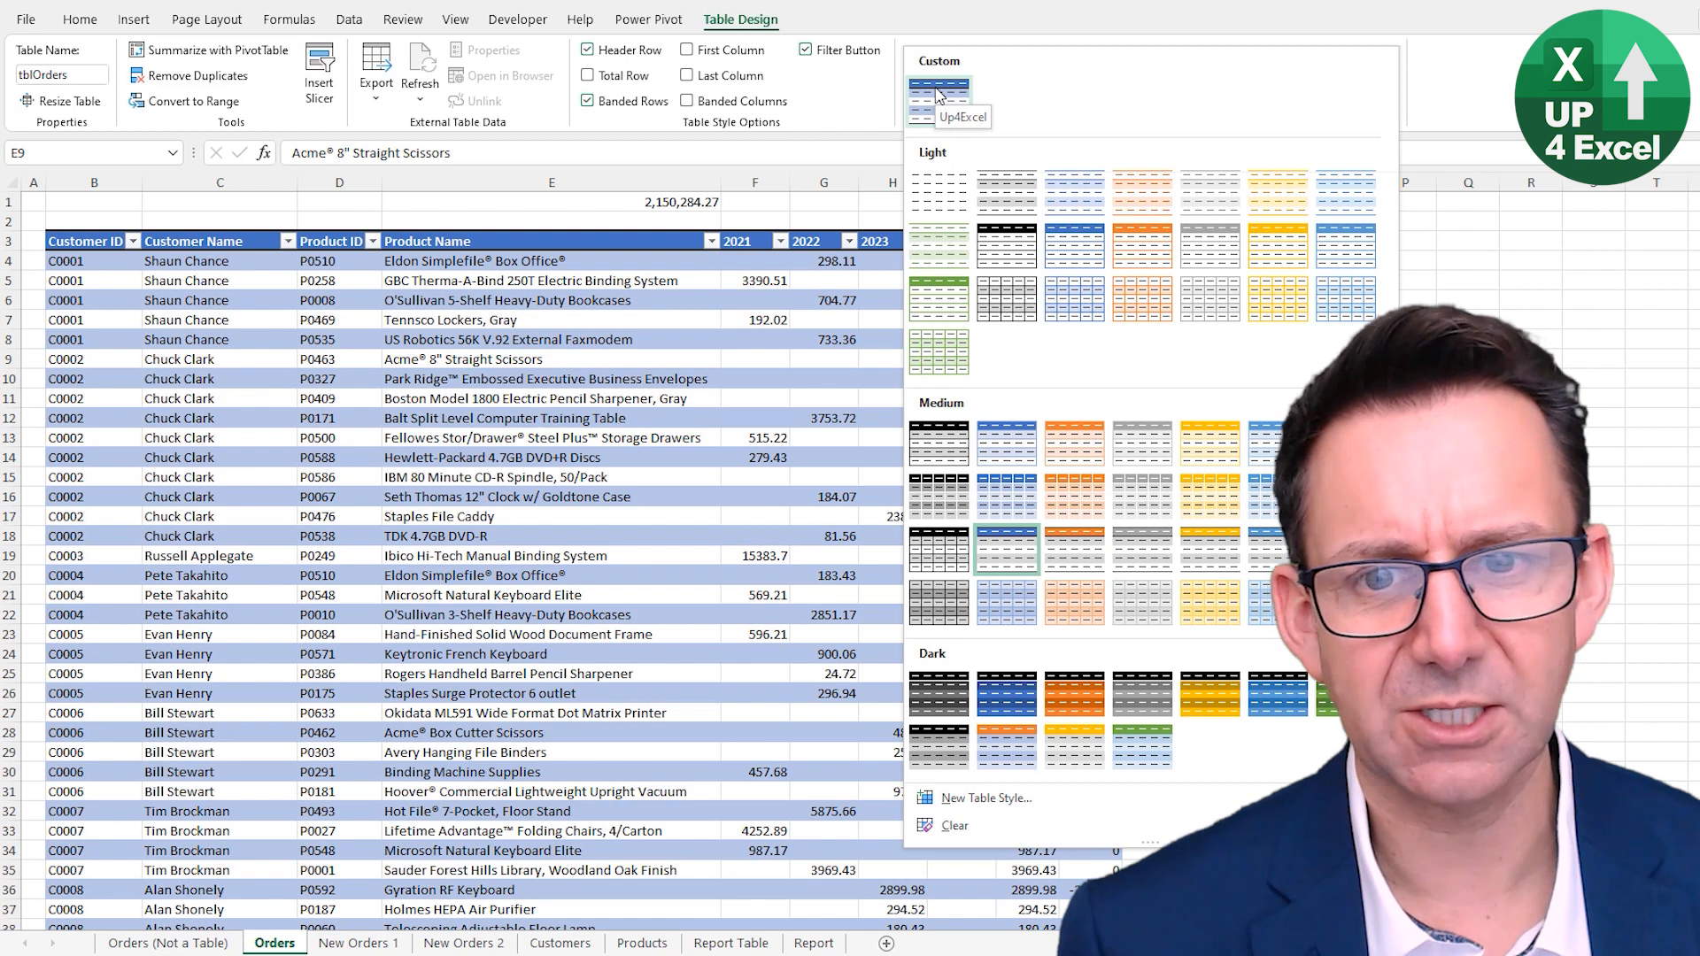
click(937, 95)
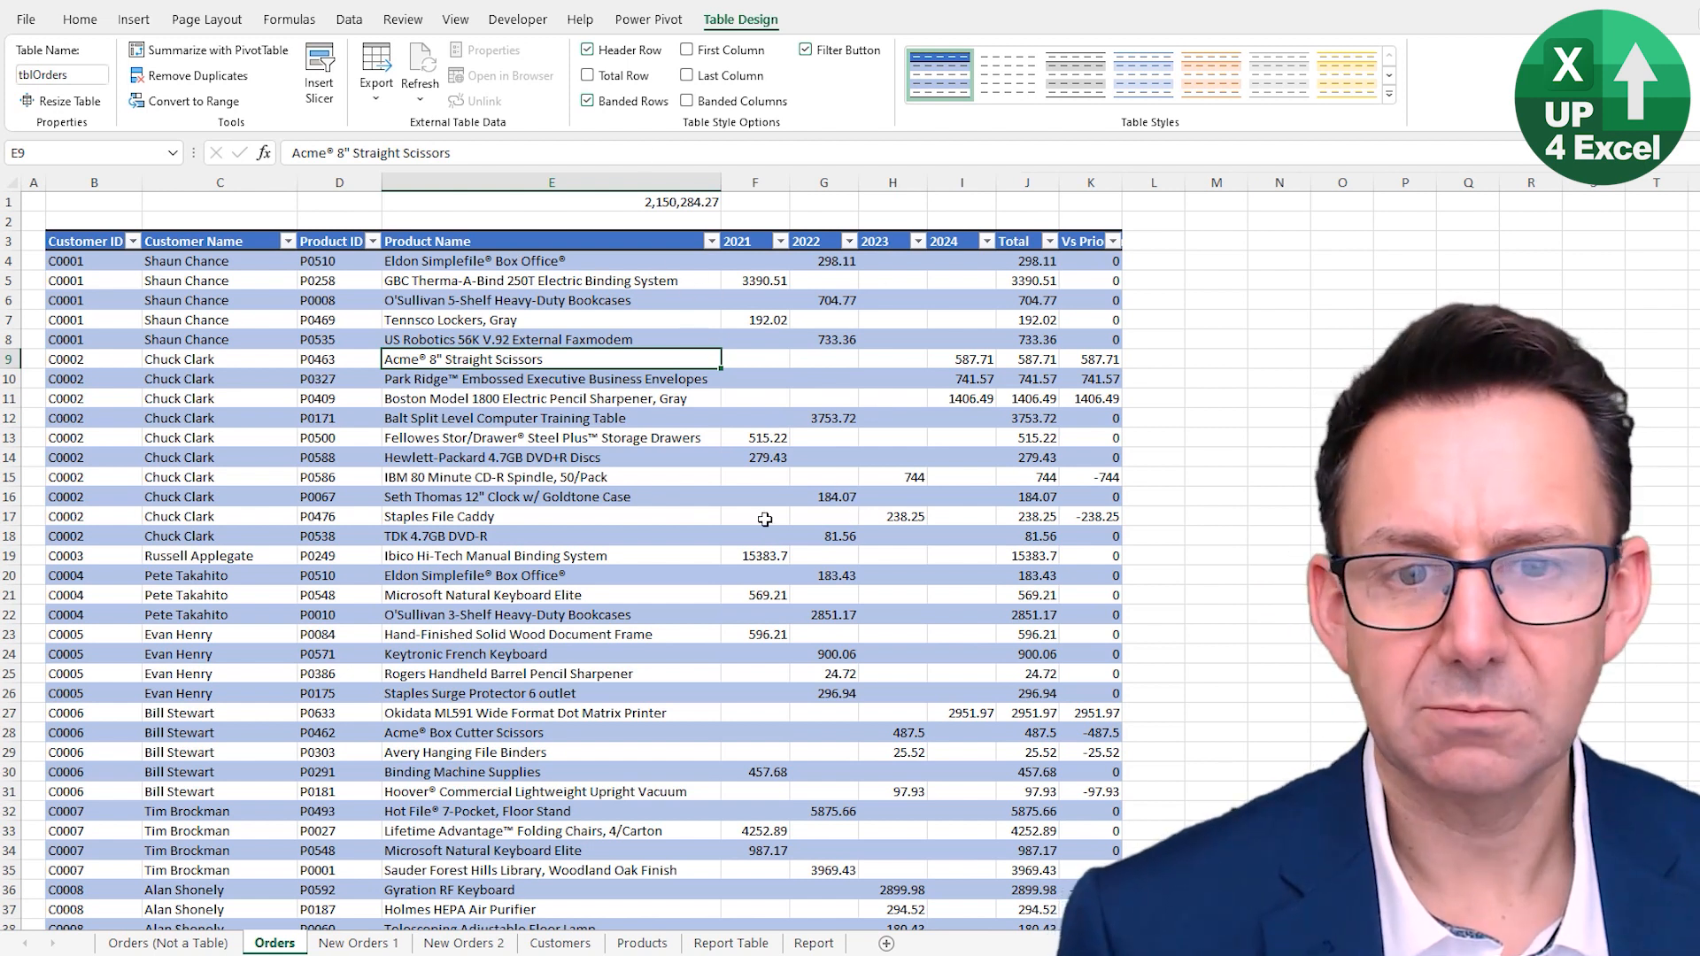
right_click(944, 80)
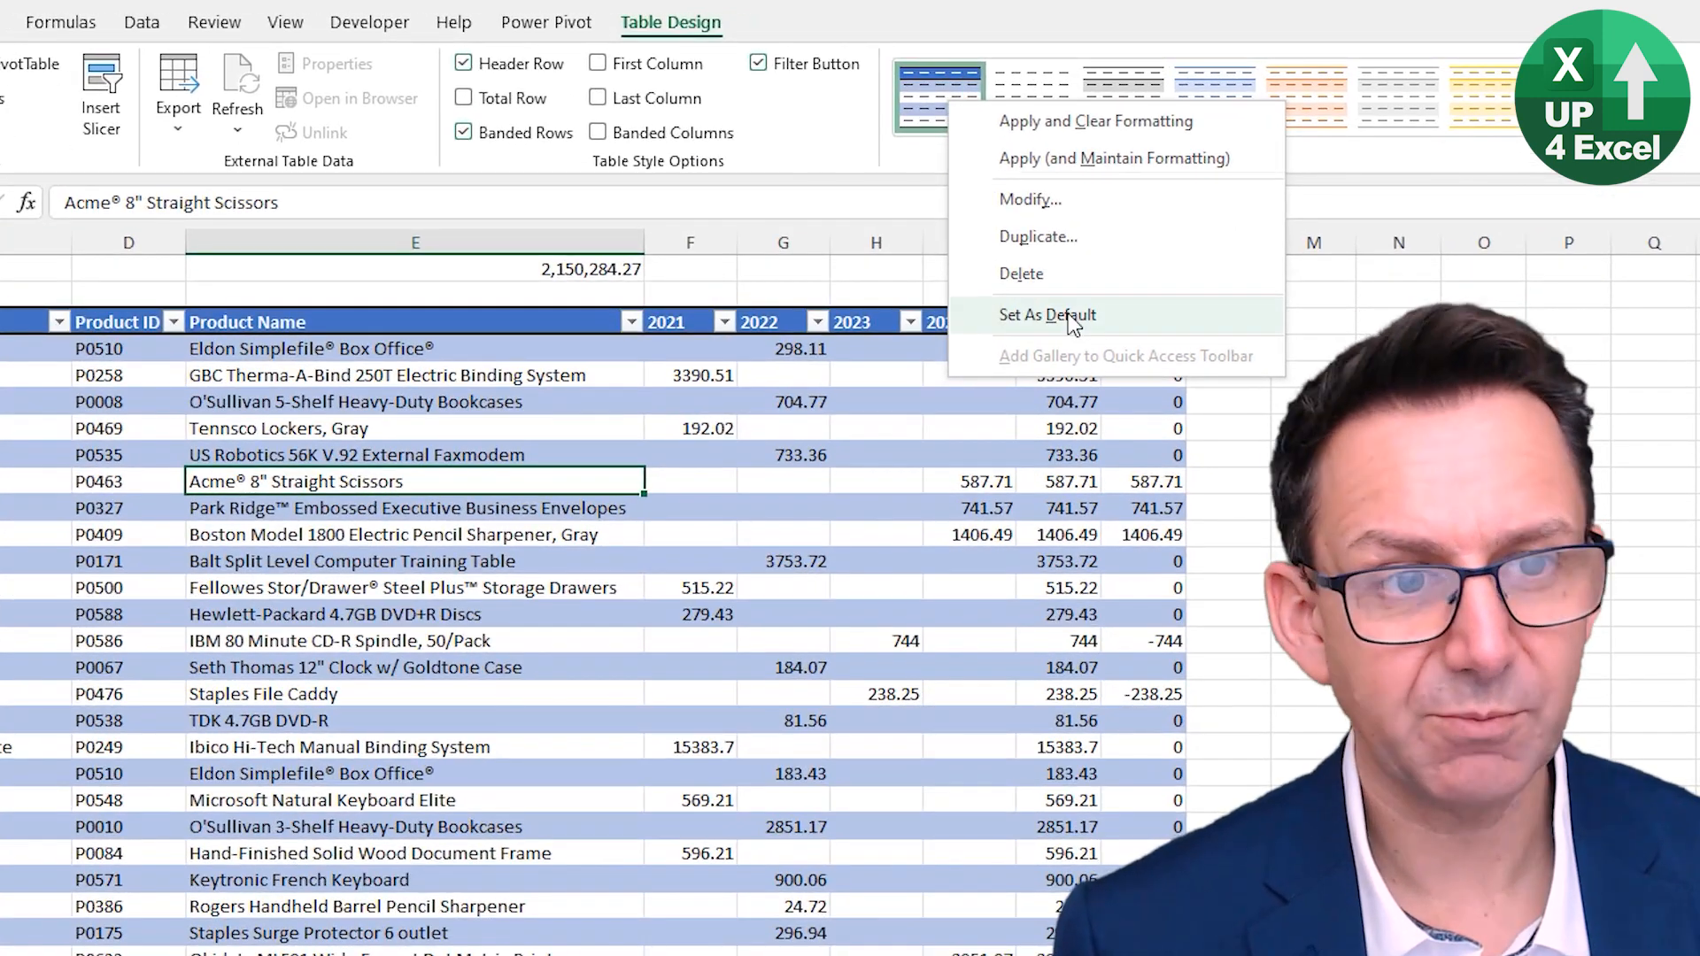
click(1071, 316)
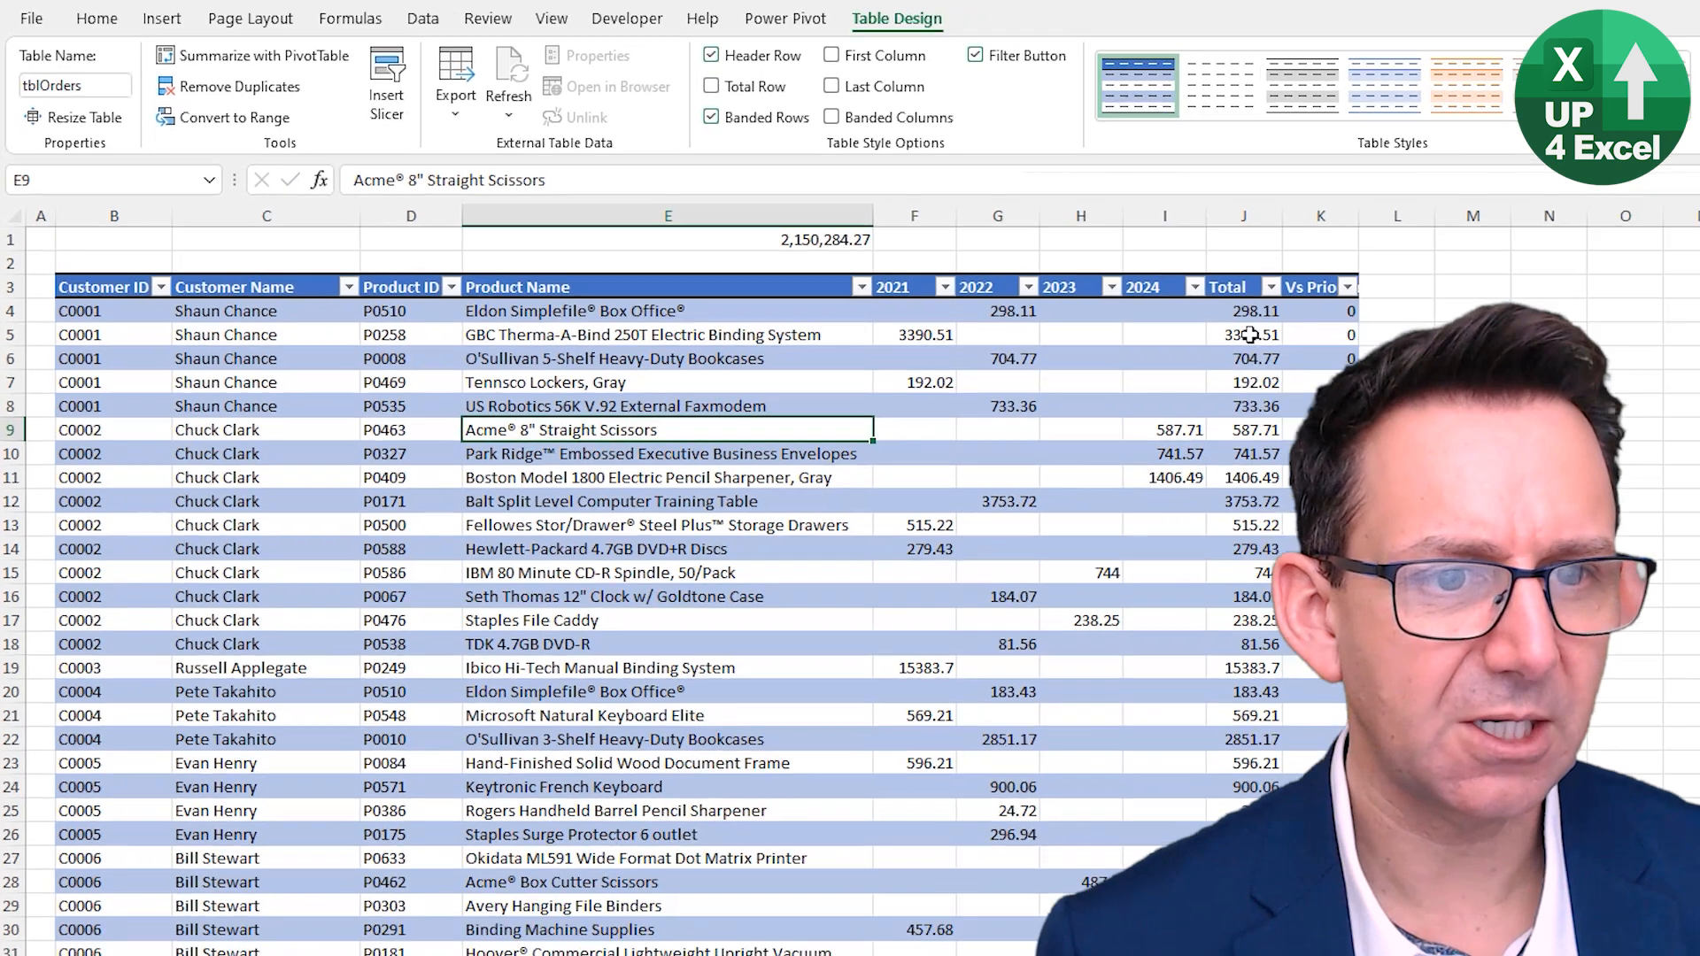
- Convert the Orders table to a normal range, inspect the Total formula, and undo the conversion
click(1408, 370)
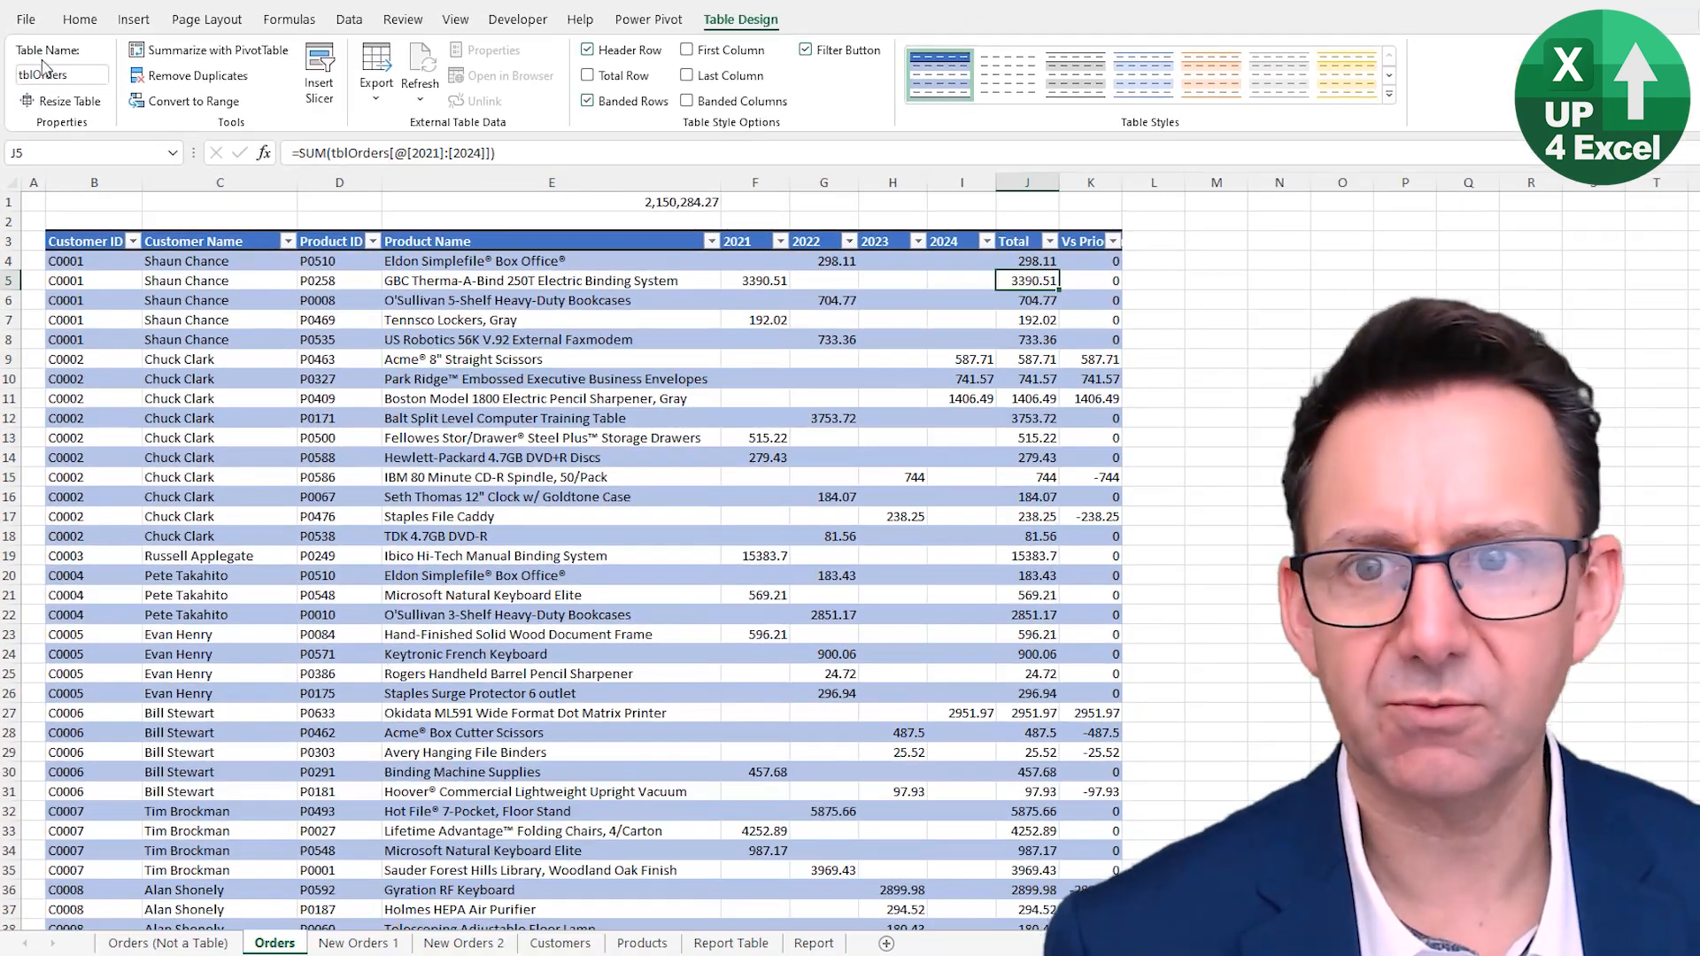
click(186, 101)
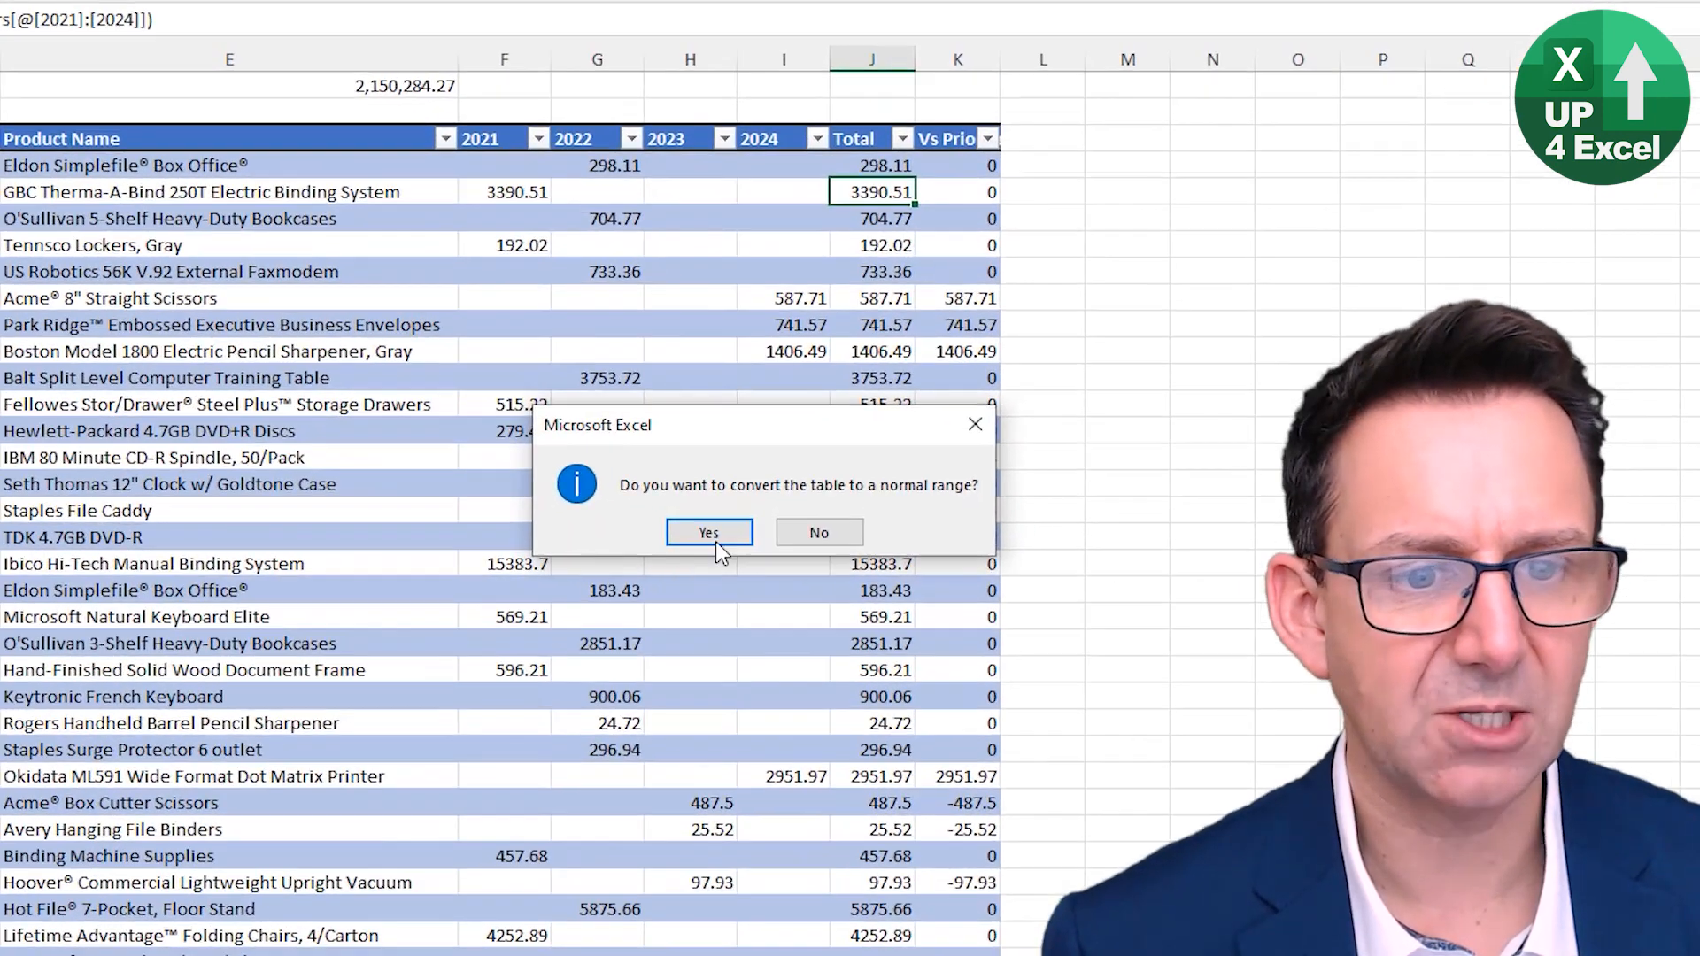
click(886, 532)
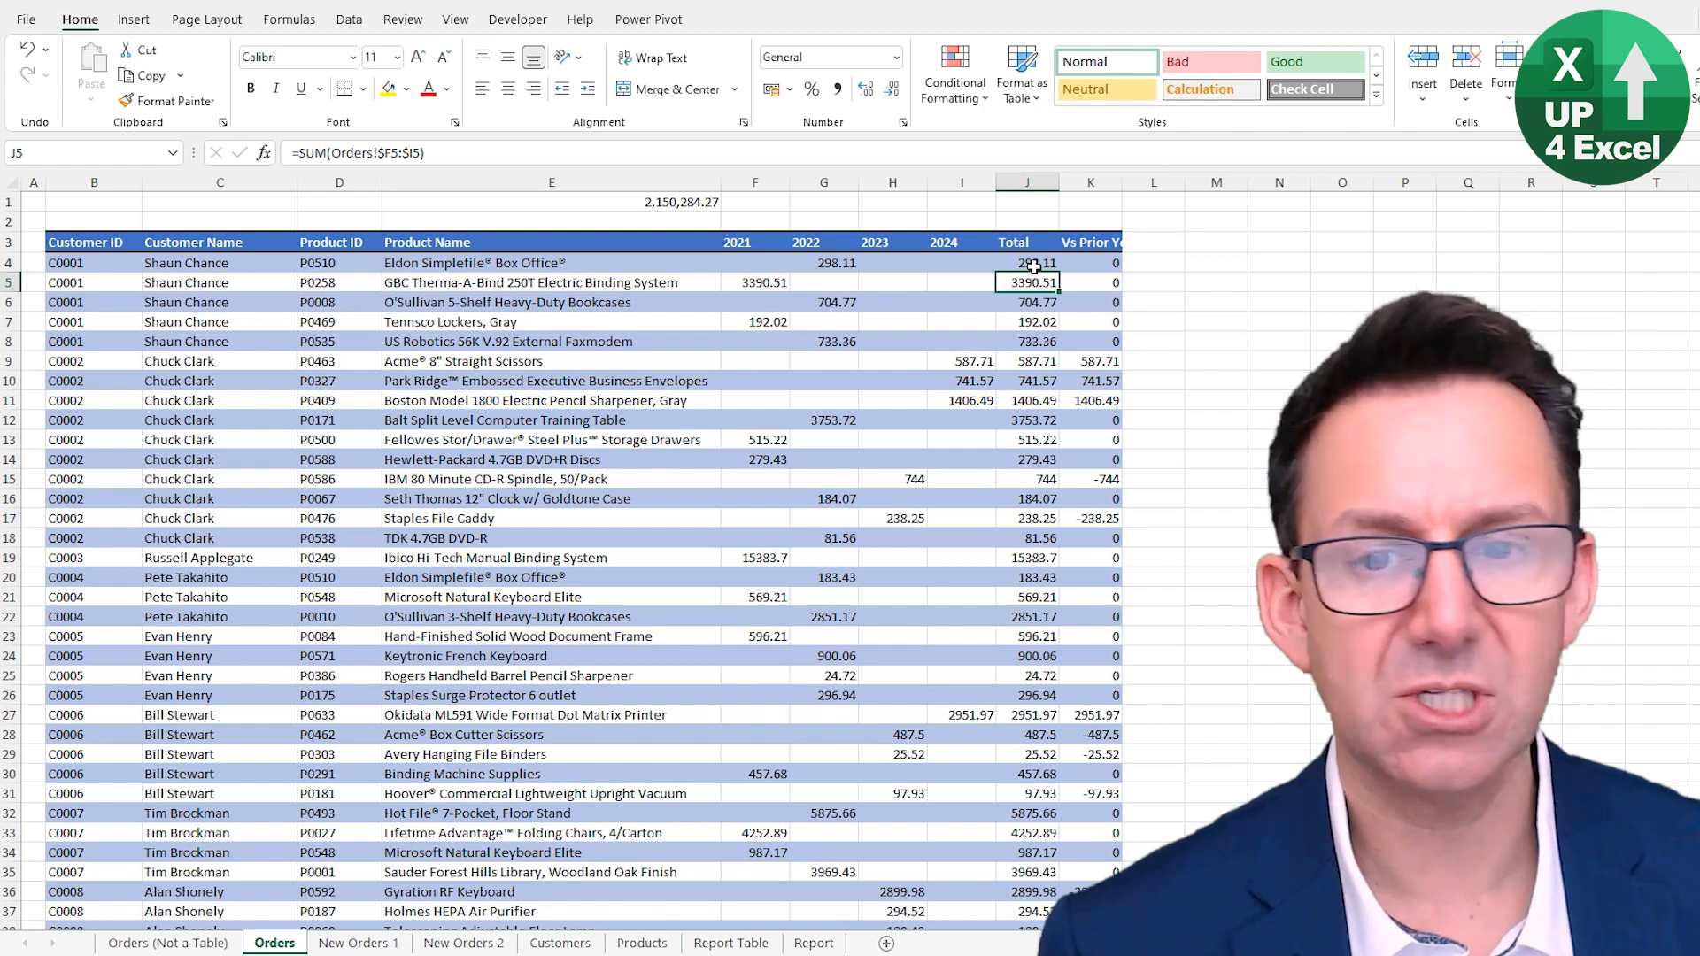
click(1032, 266)
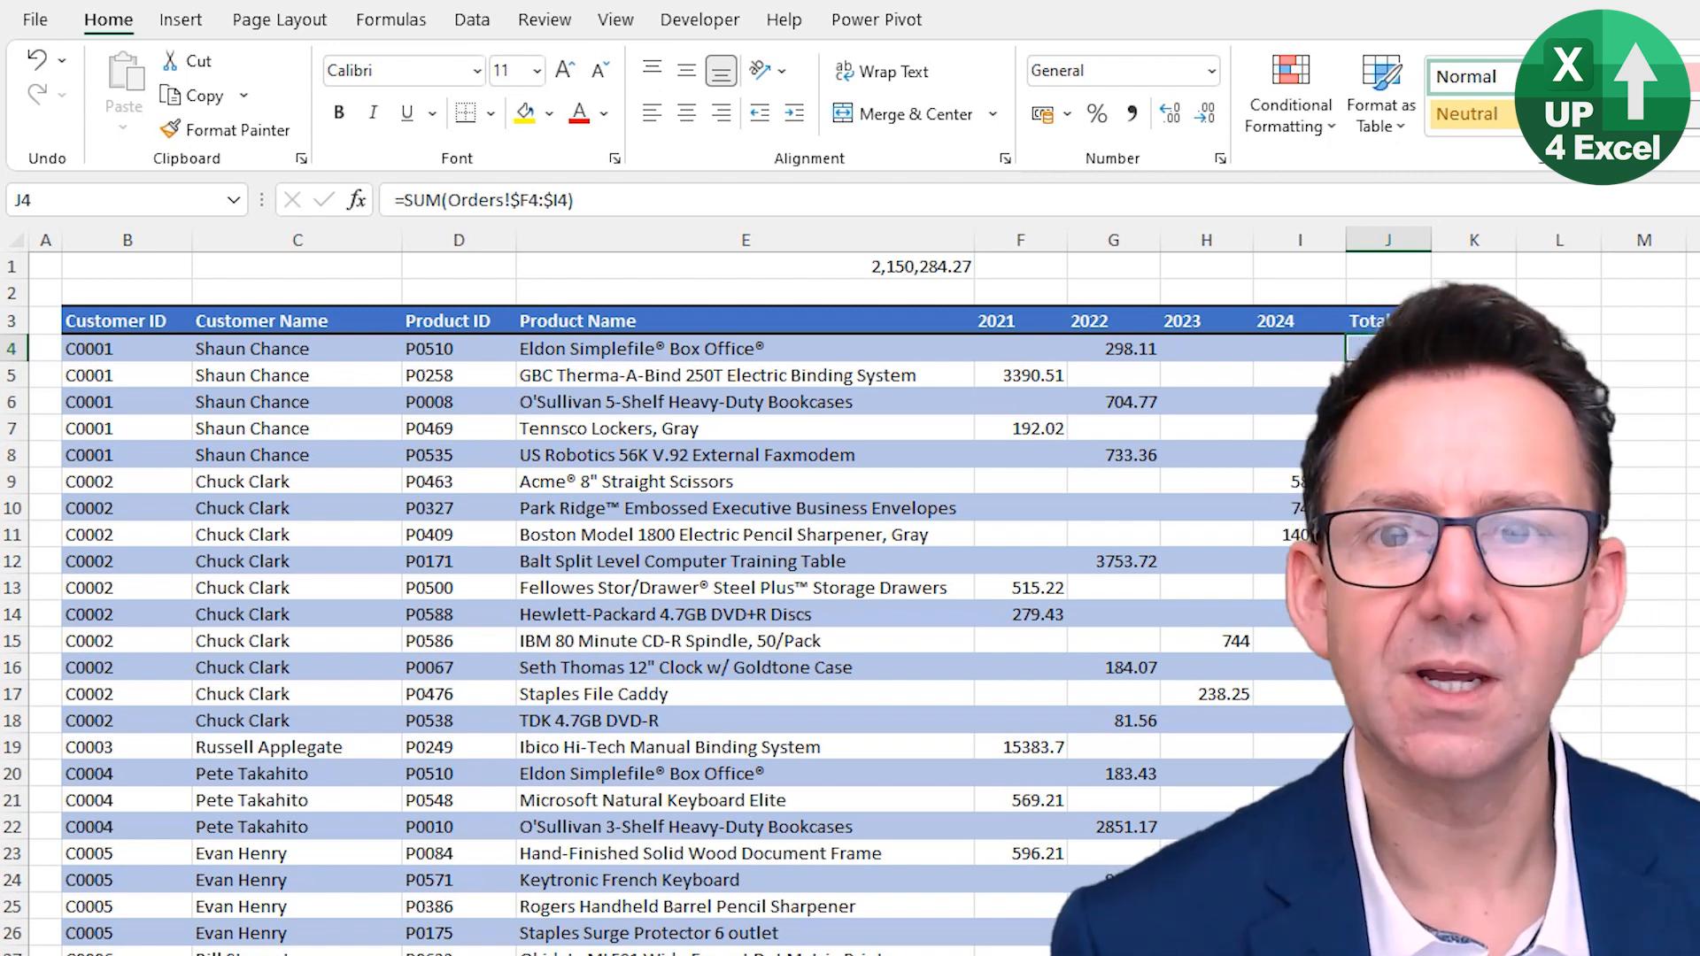
key(ctrl+z)
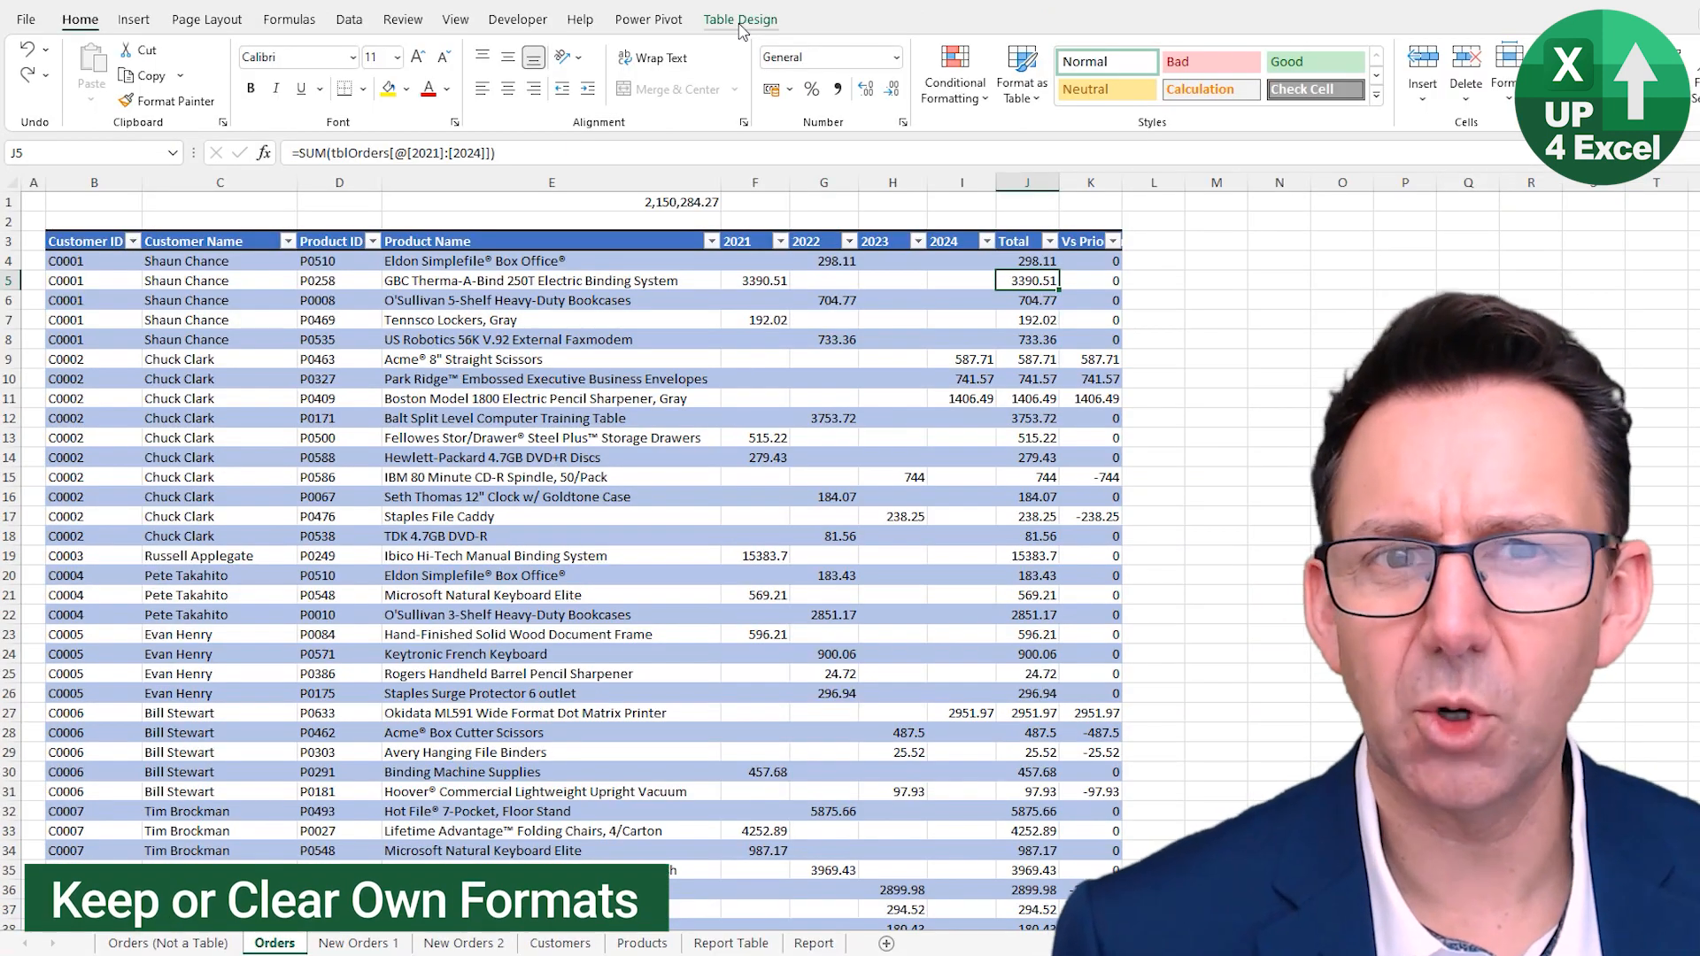
click(1001, 26)
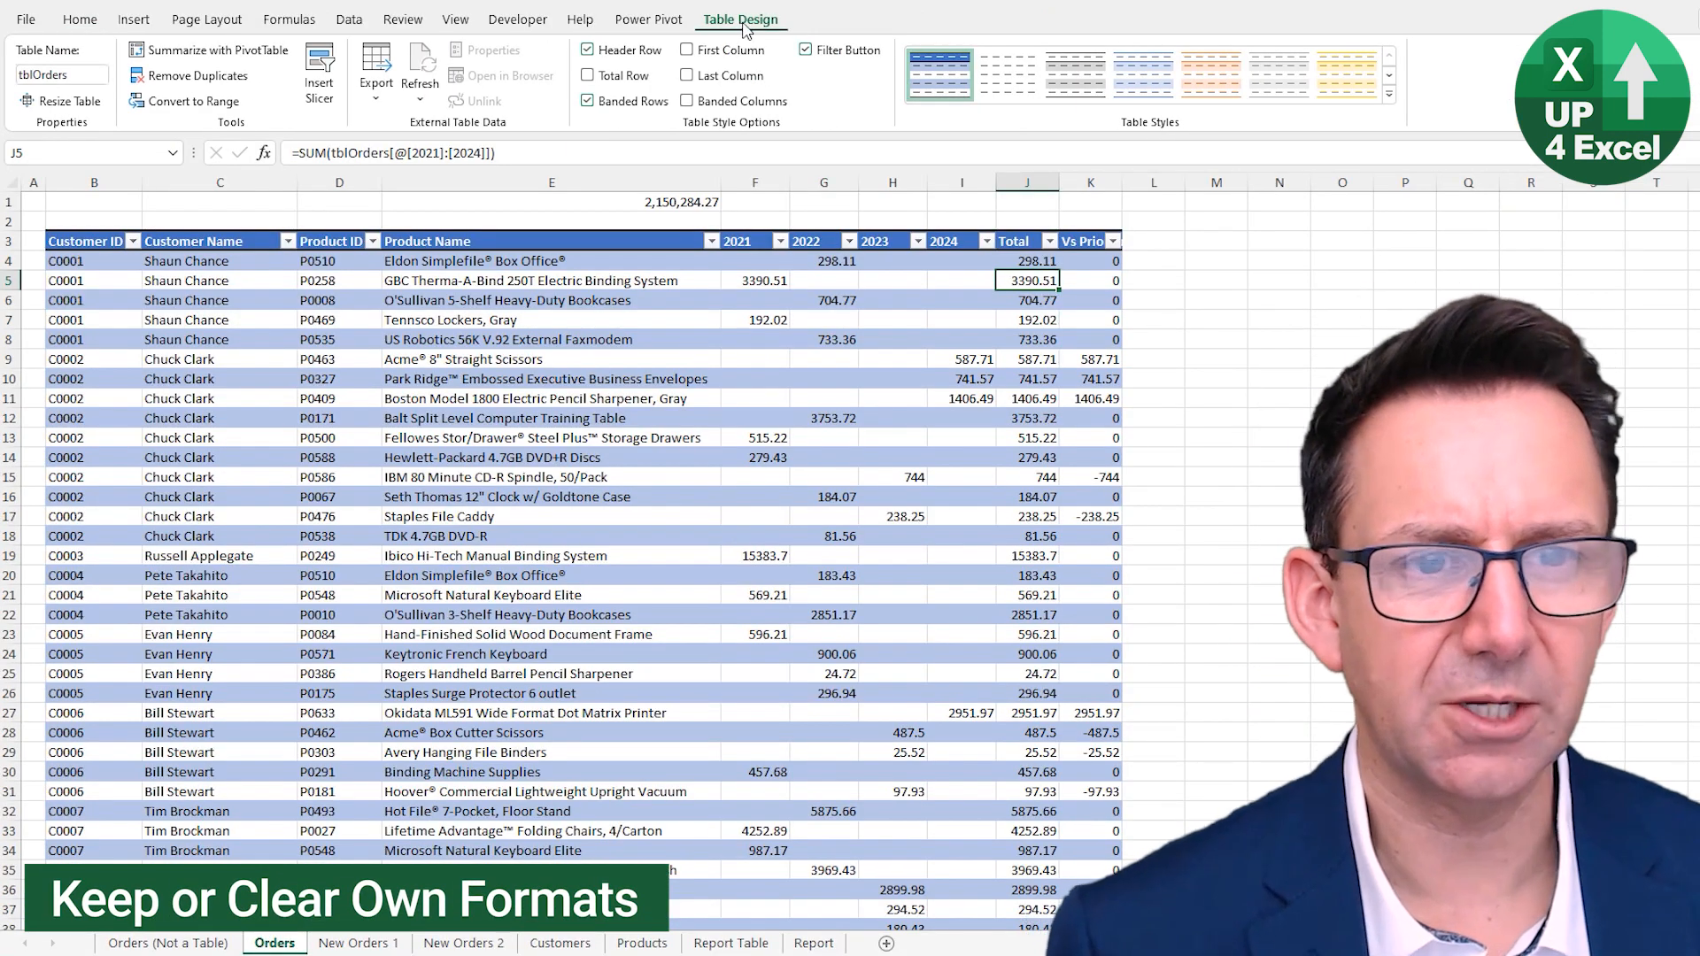
click(1031, 322)
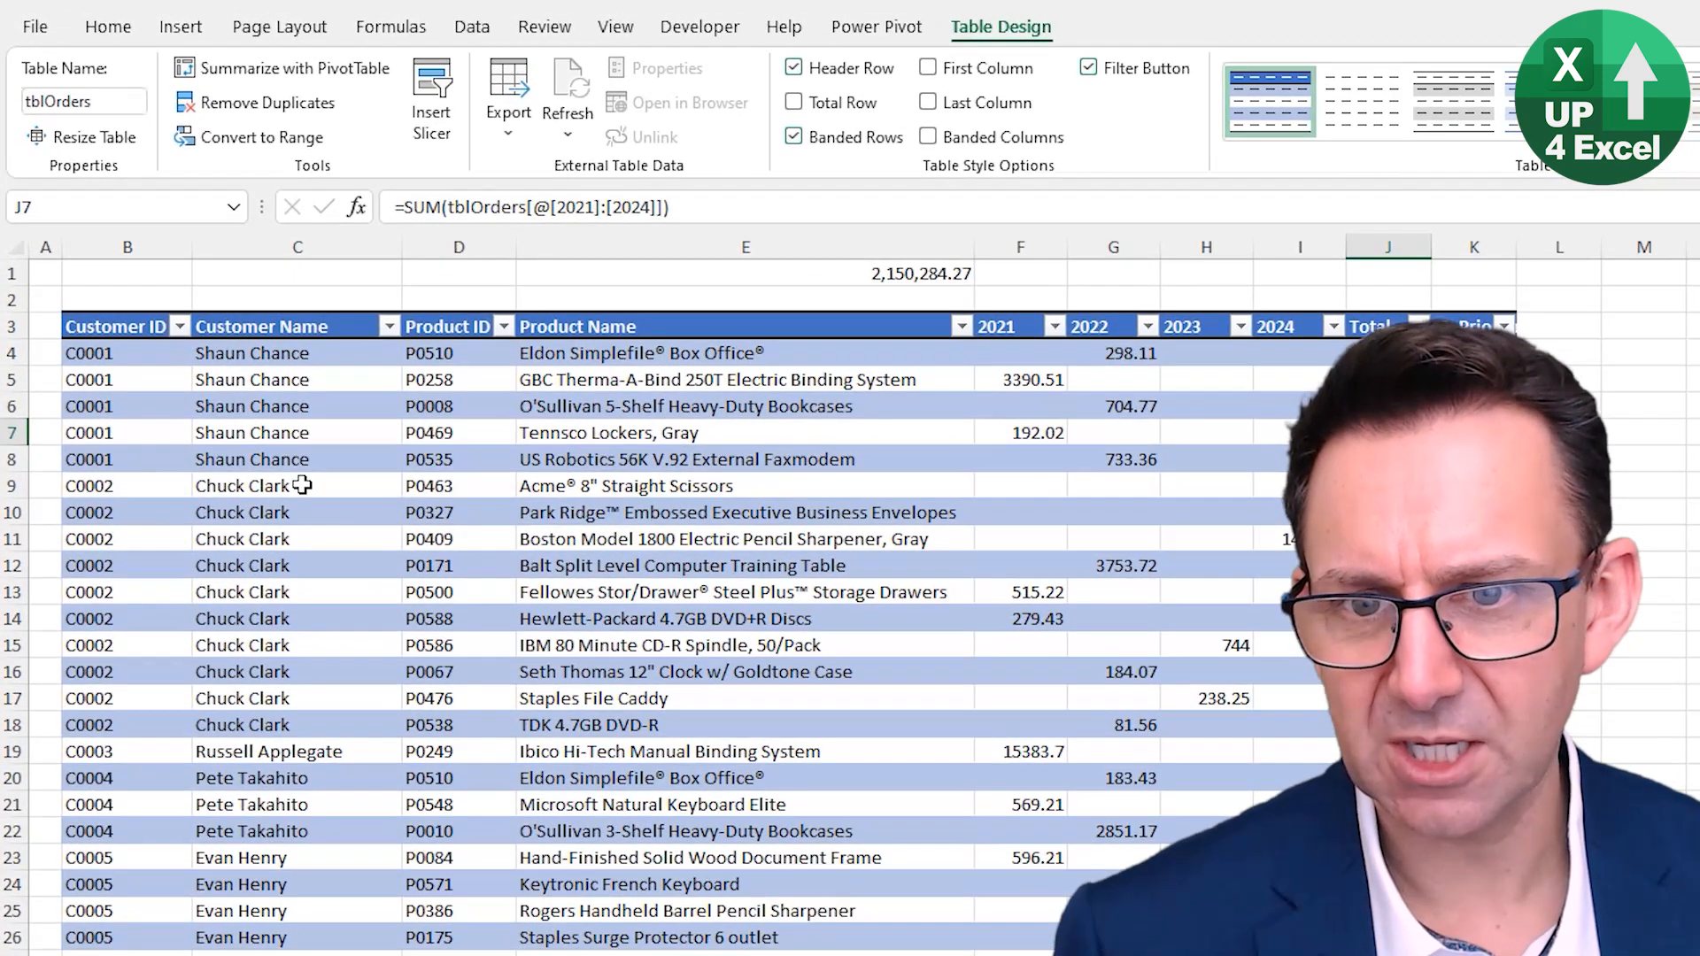
drag(205, 357, 234, 480)
drag(316, 649, 326, 722)
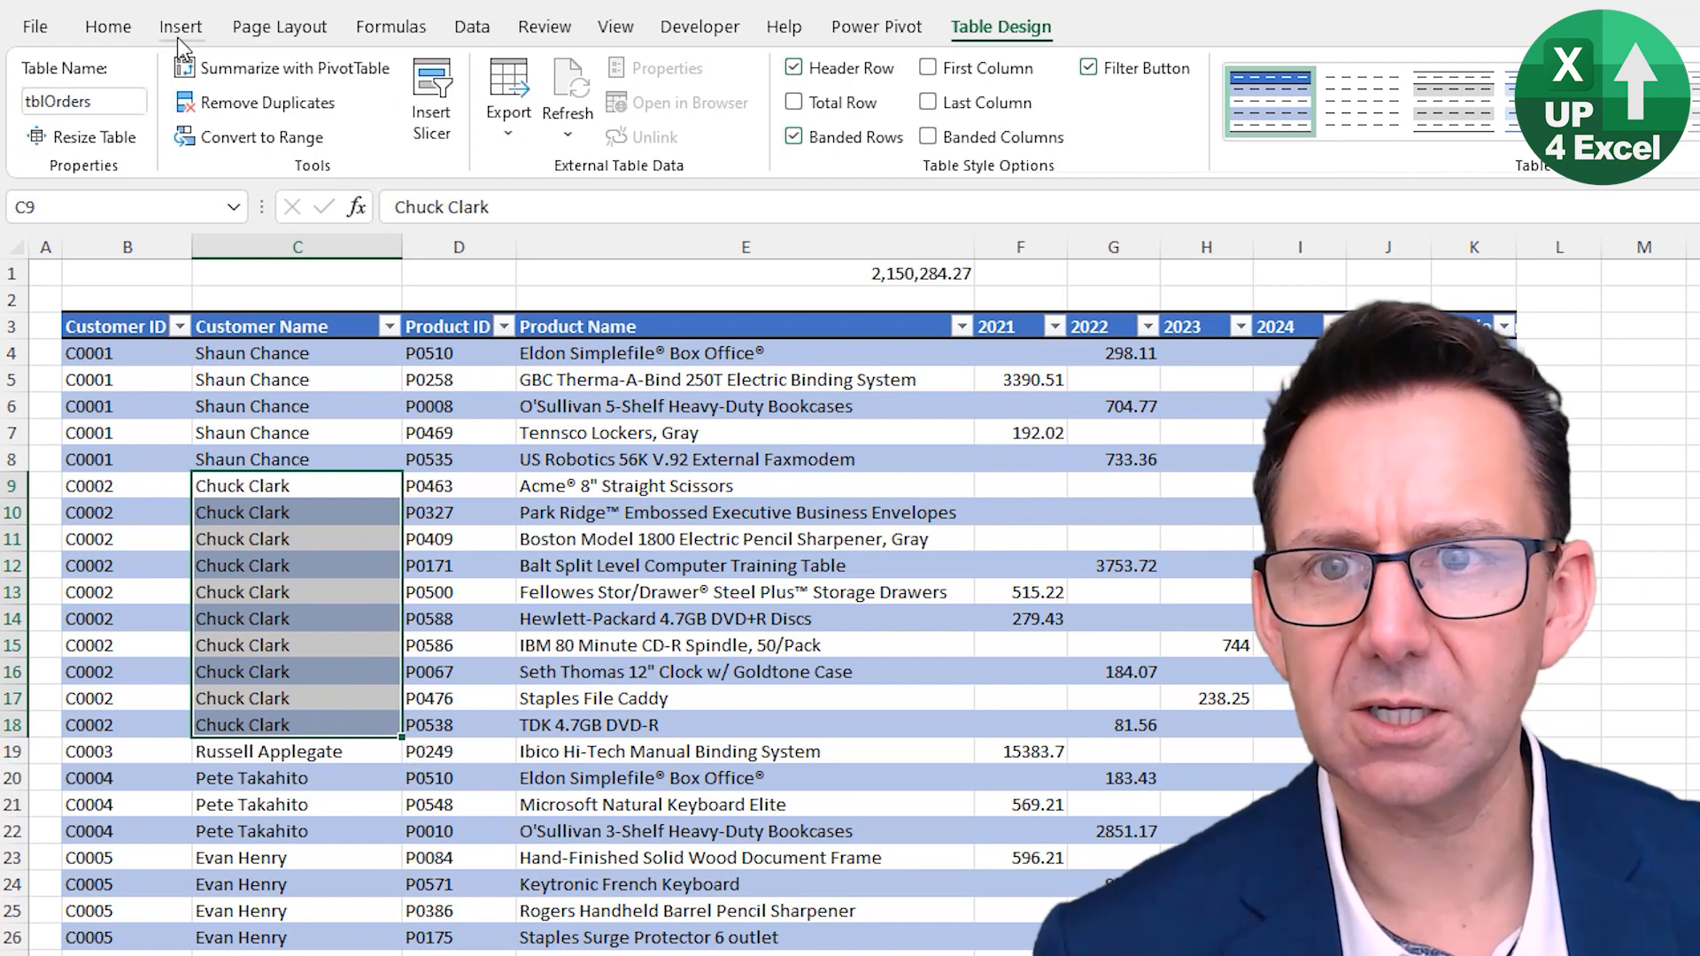
click(107, 35)
click(524, 118)
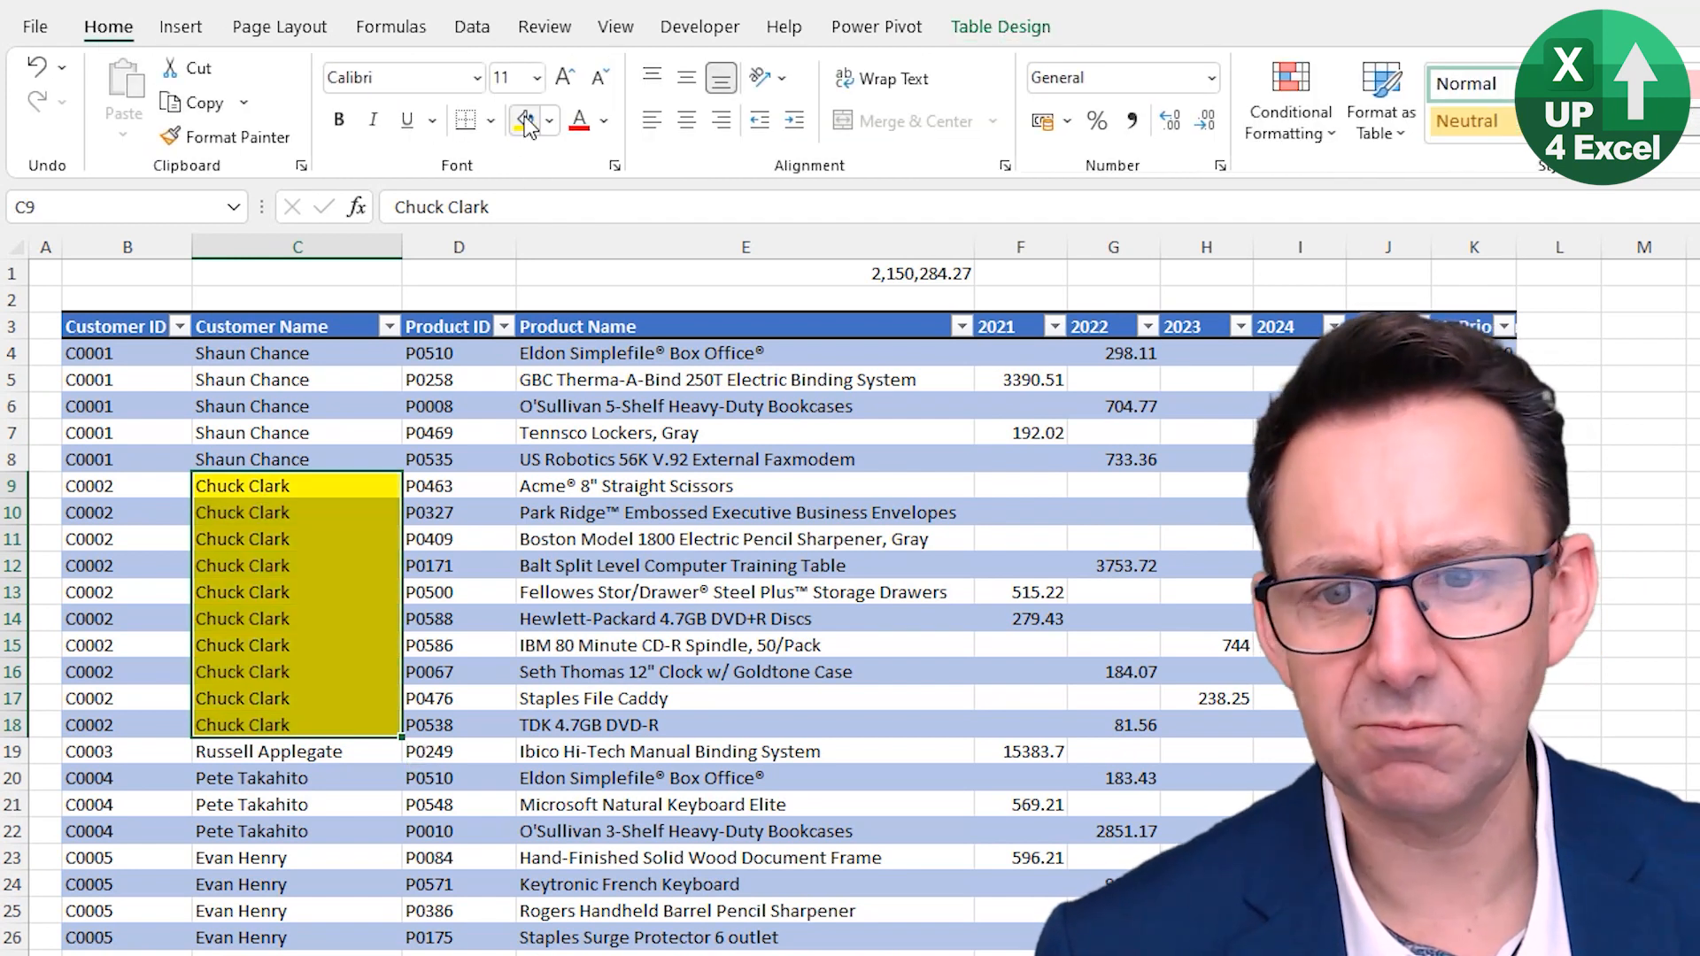
click(625, 728)
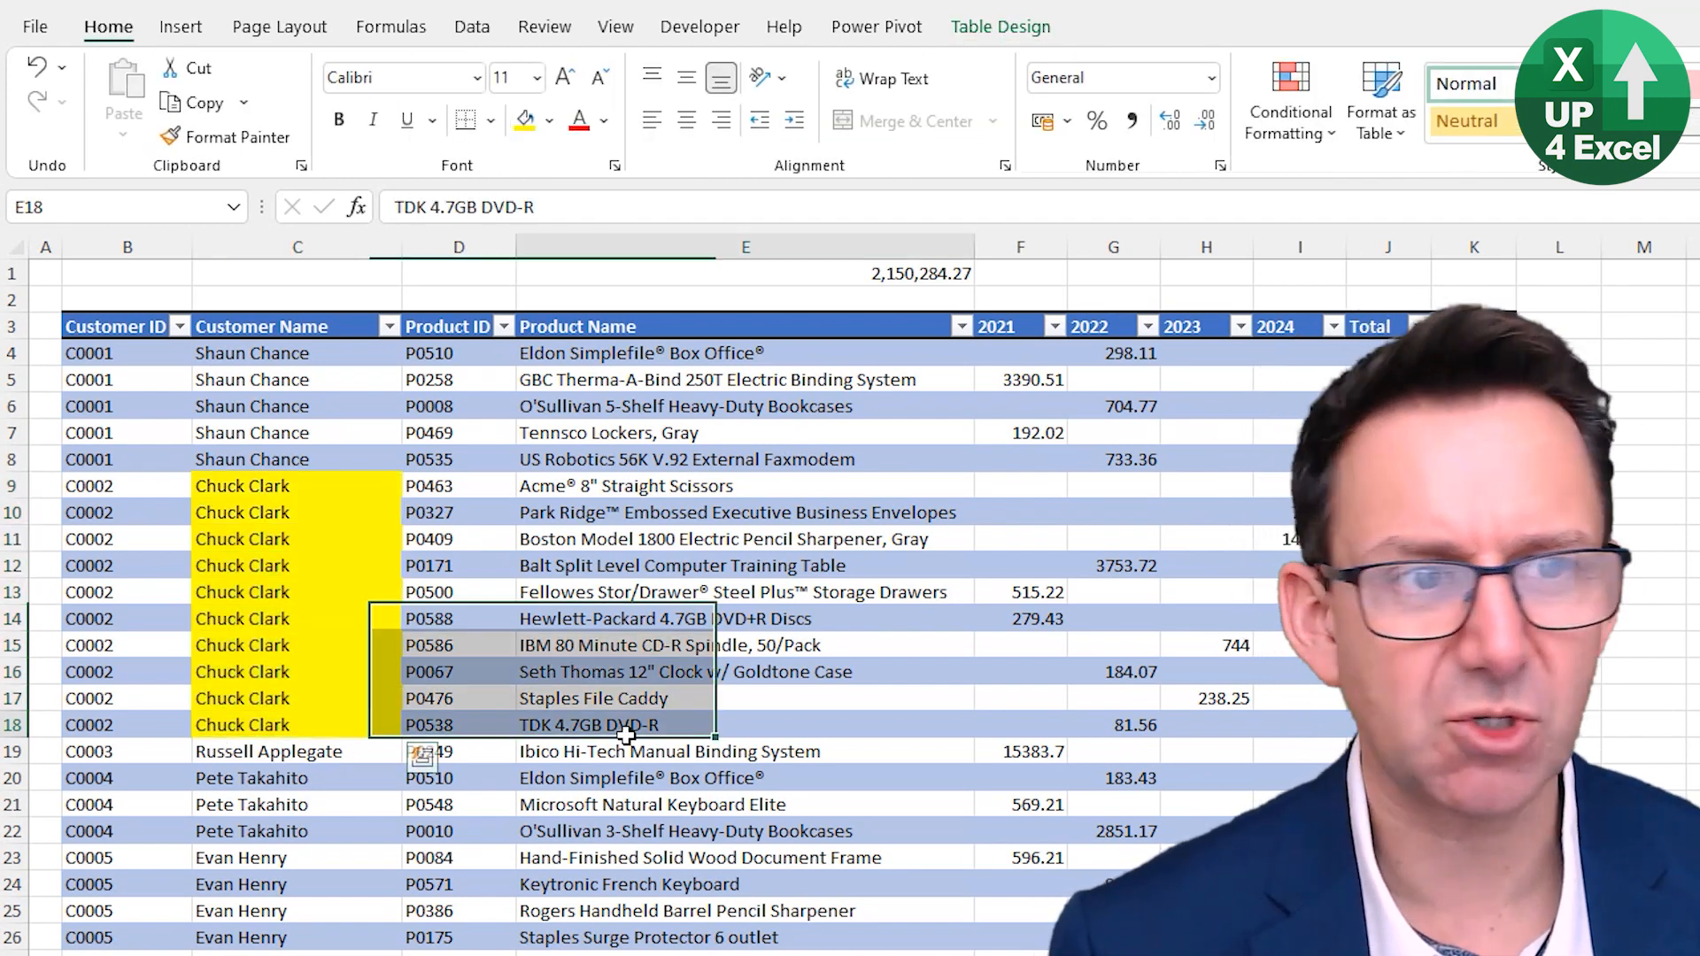
- Apply a grey Medium table style to the Orders table, then reapply it with Apply and Clear Formatting
click(1000, 27)
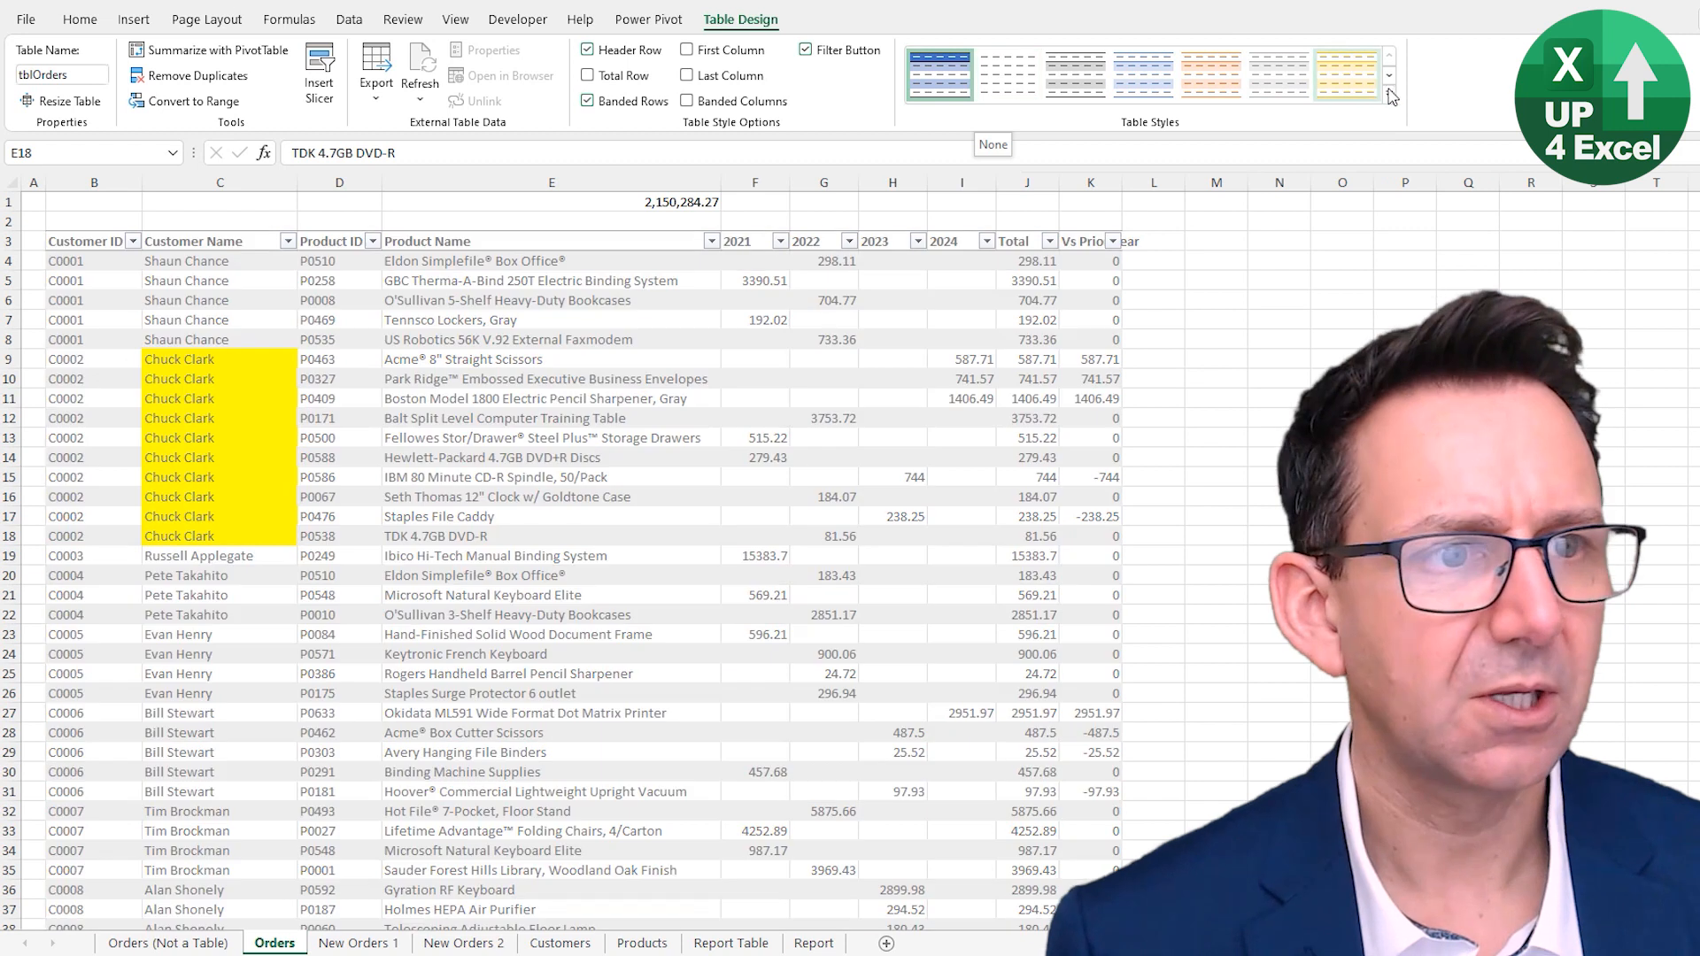
click(1389, 94)
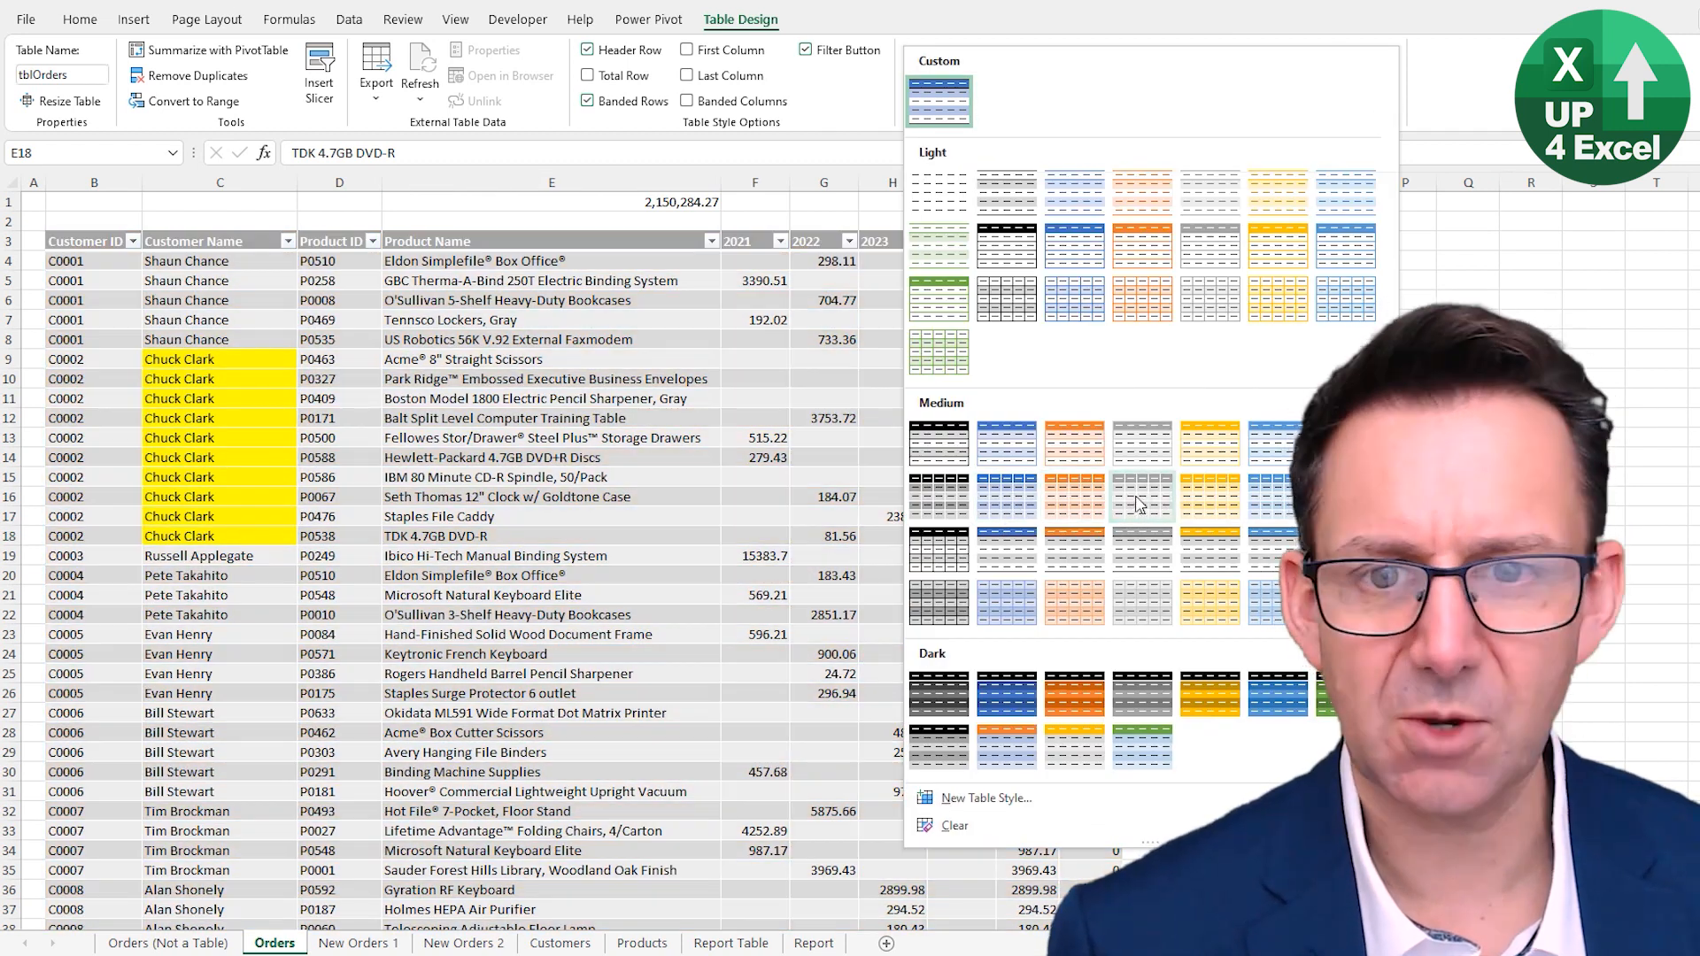
click(1139, 499)
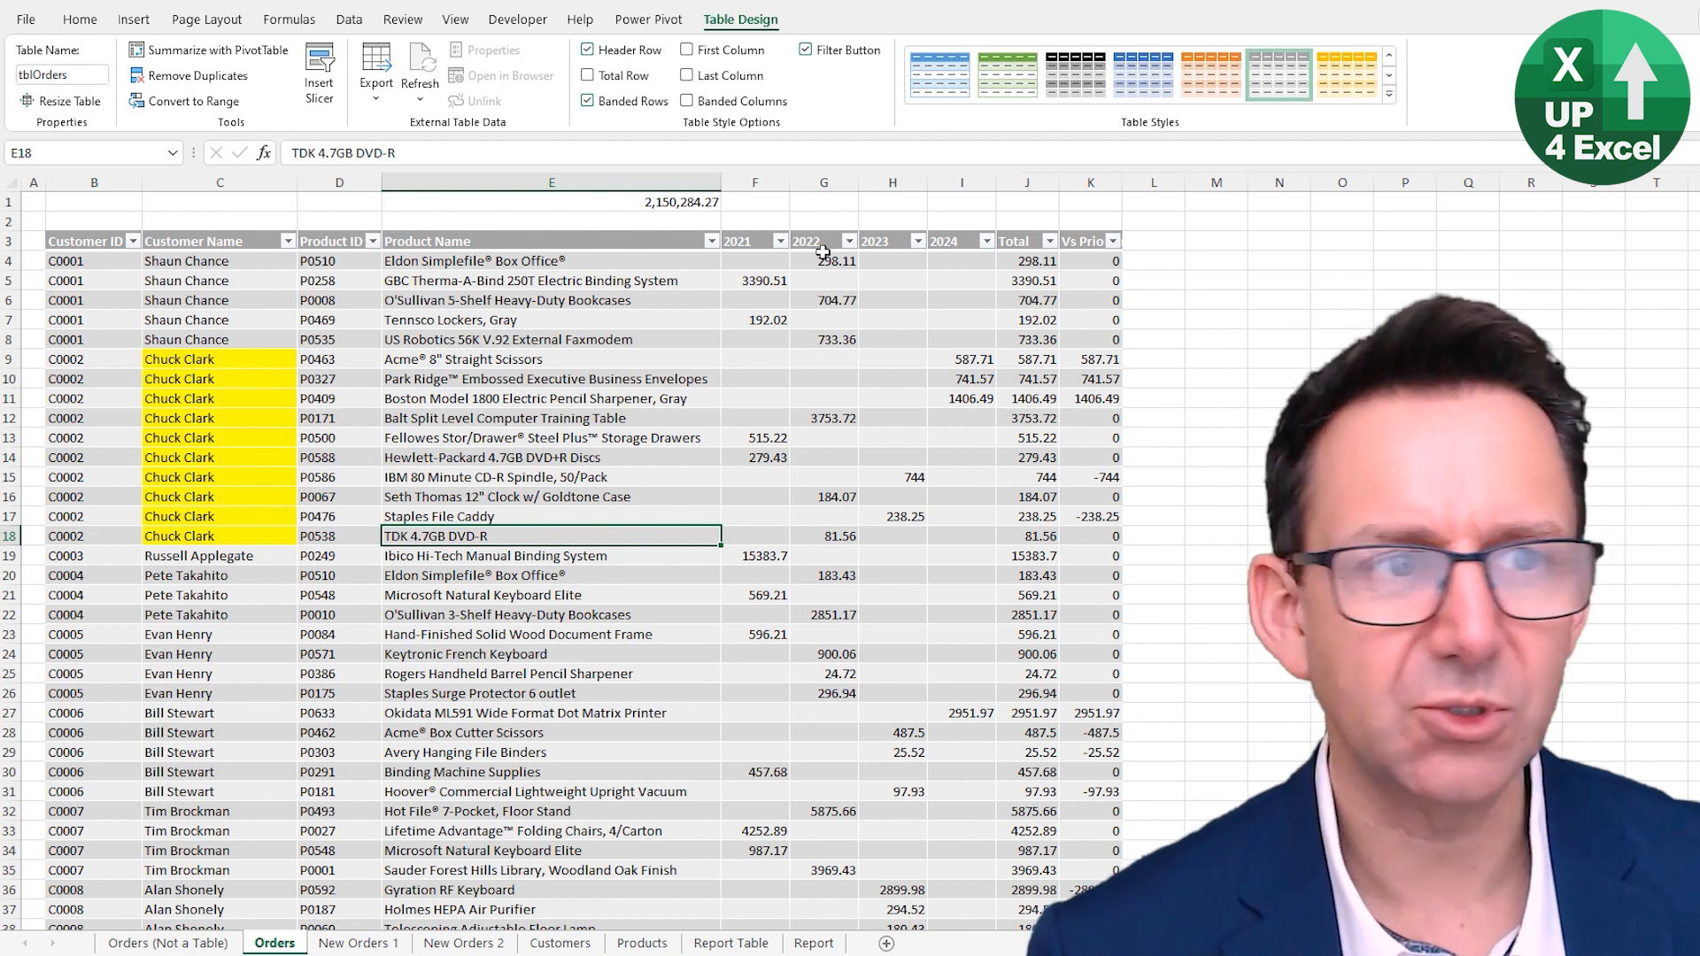
right_click(1276, 86)
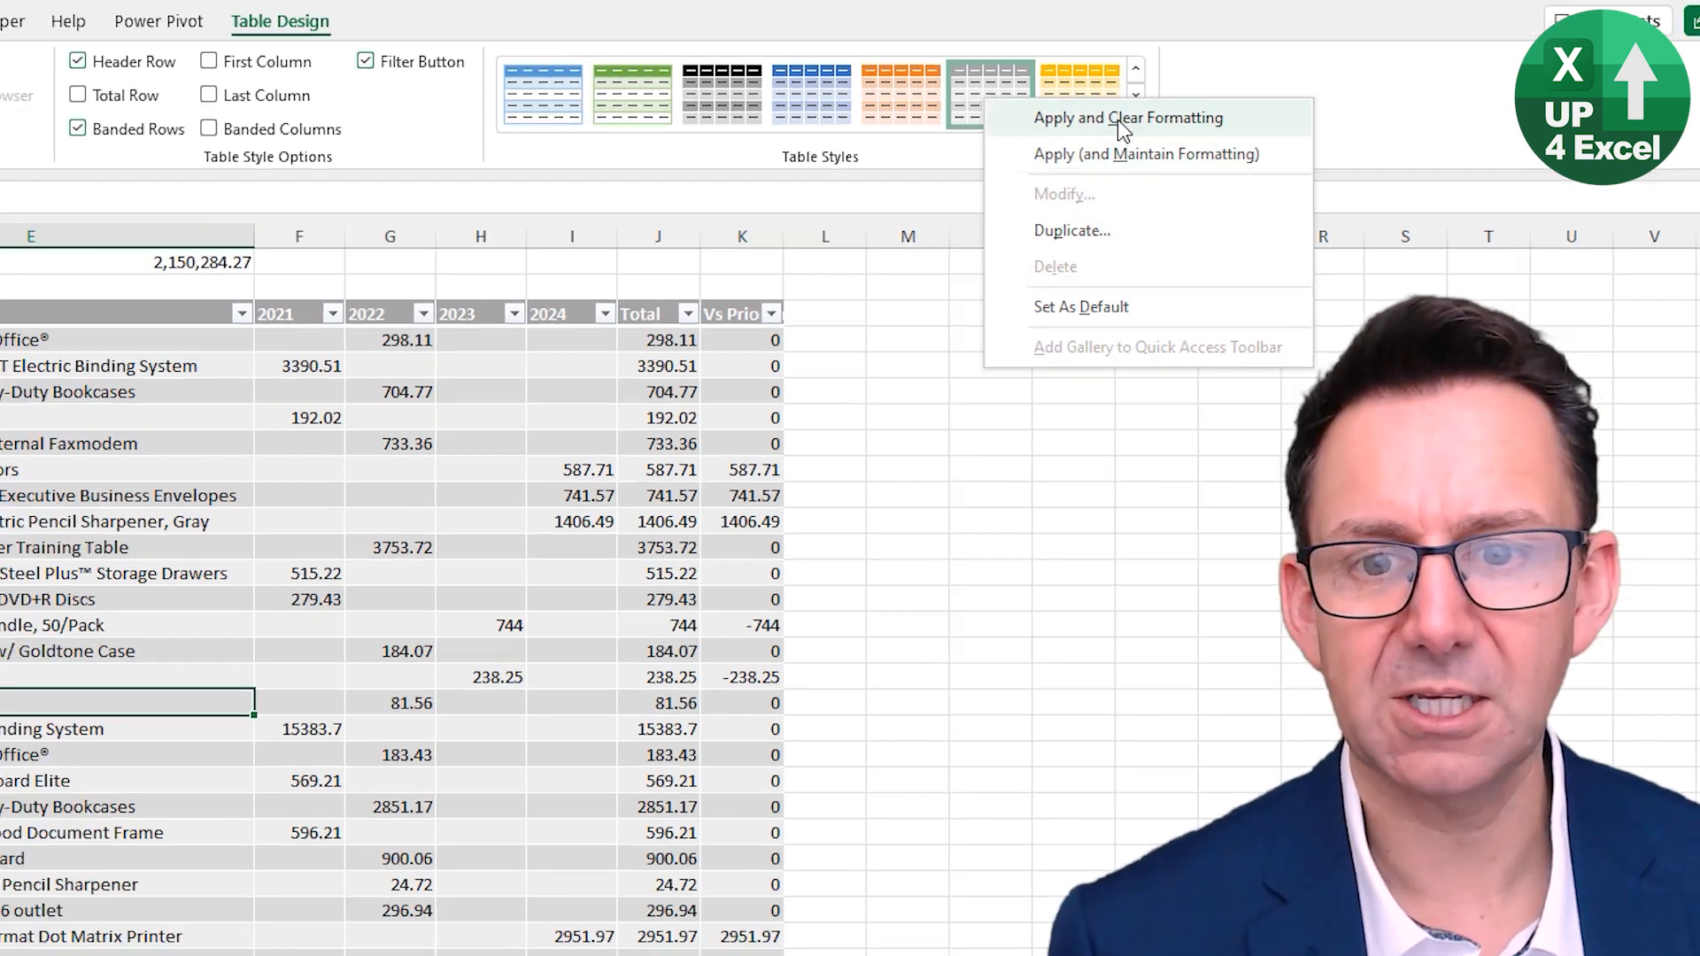
click(1117, 119)
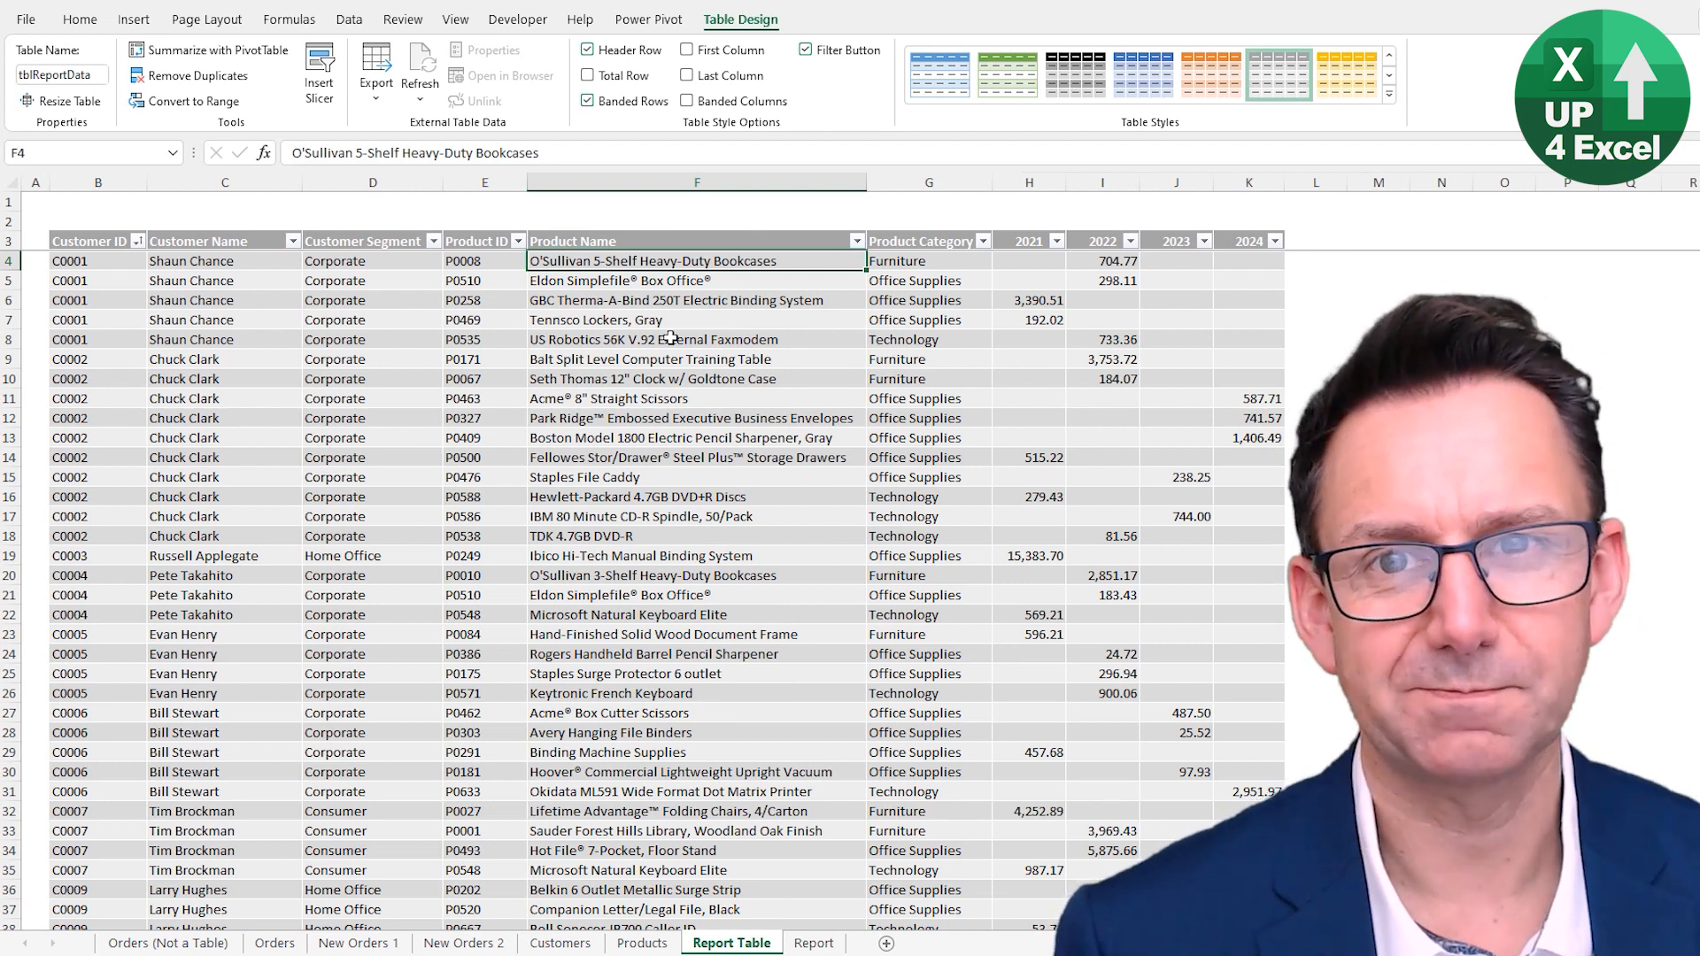
- Turn on the Total Row for the tblReportData table and jump down to it
click(653, 405)
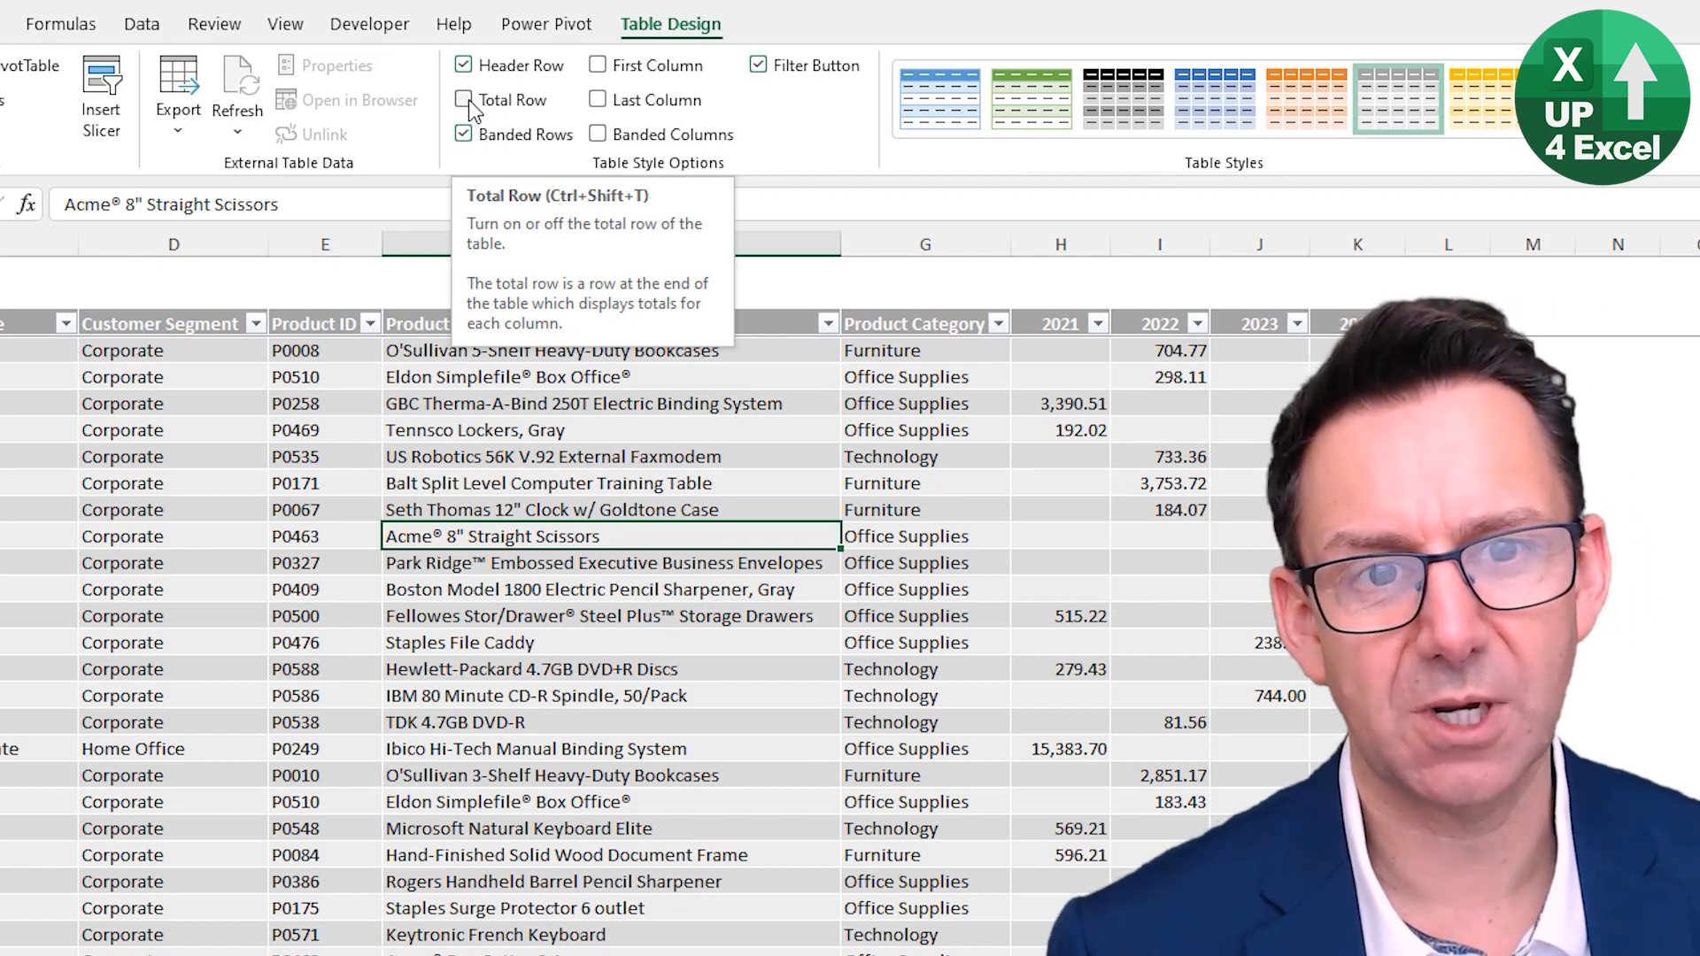
click(463, 101)
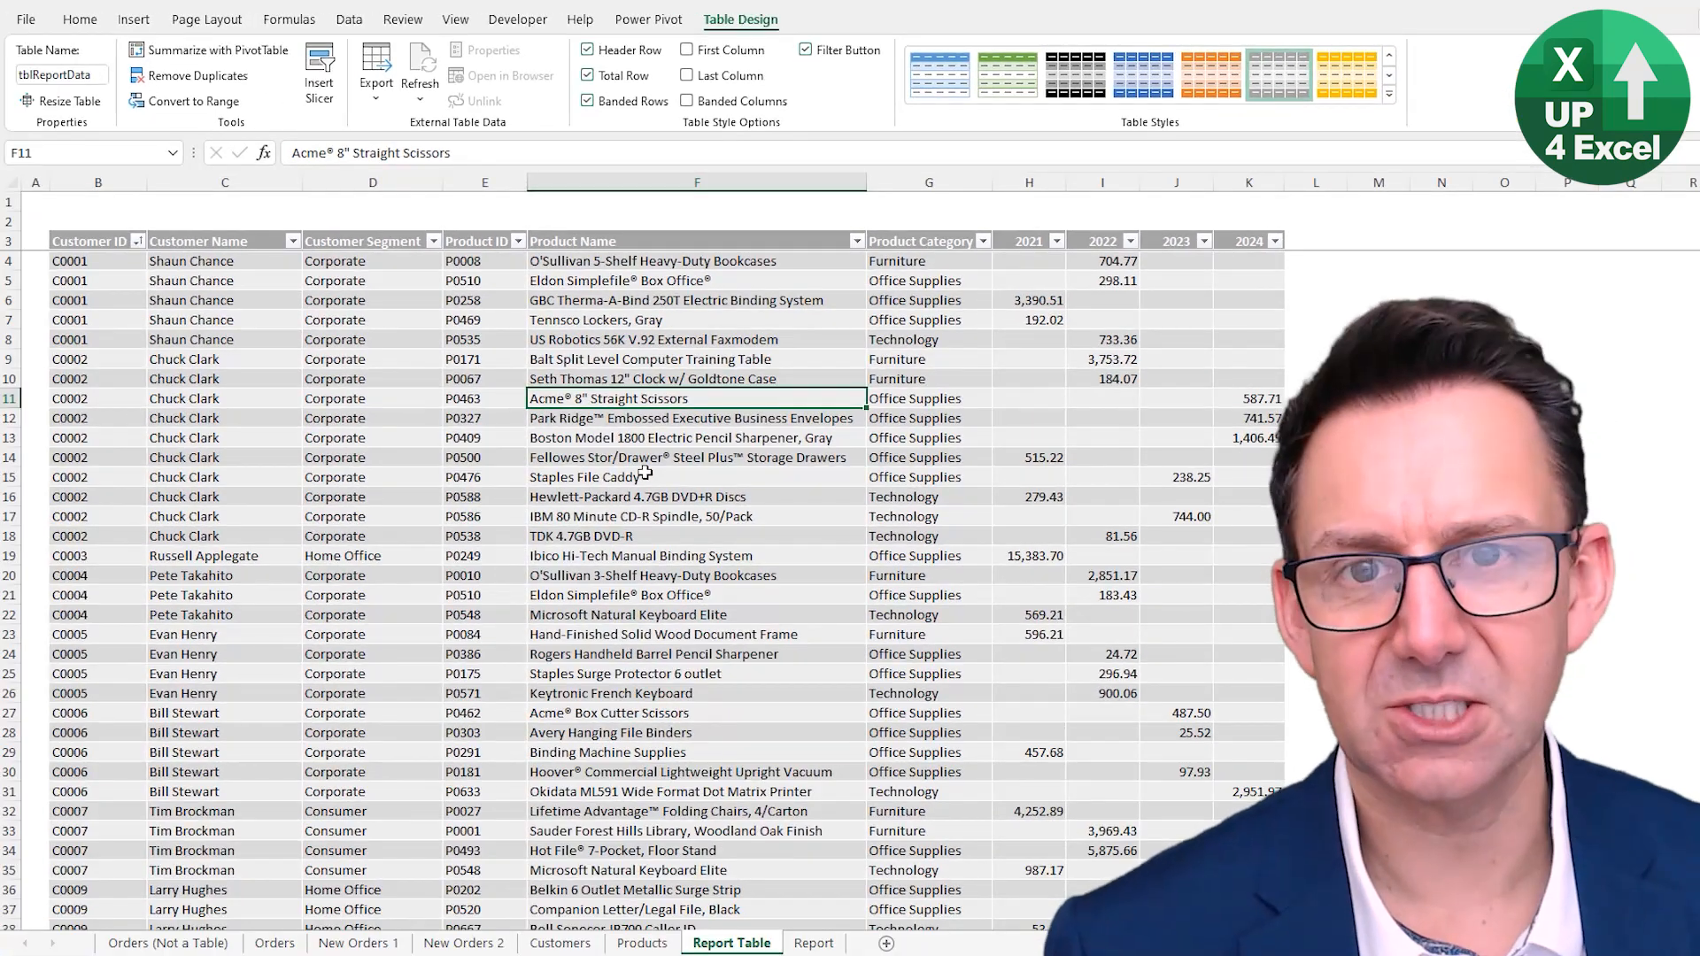
key(ctrl+Down)
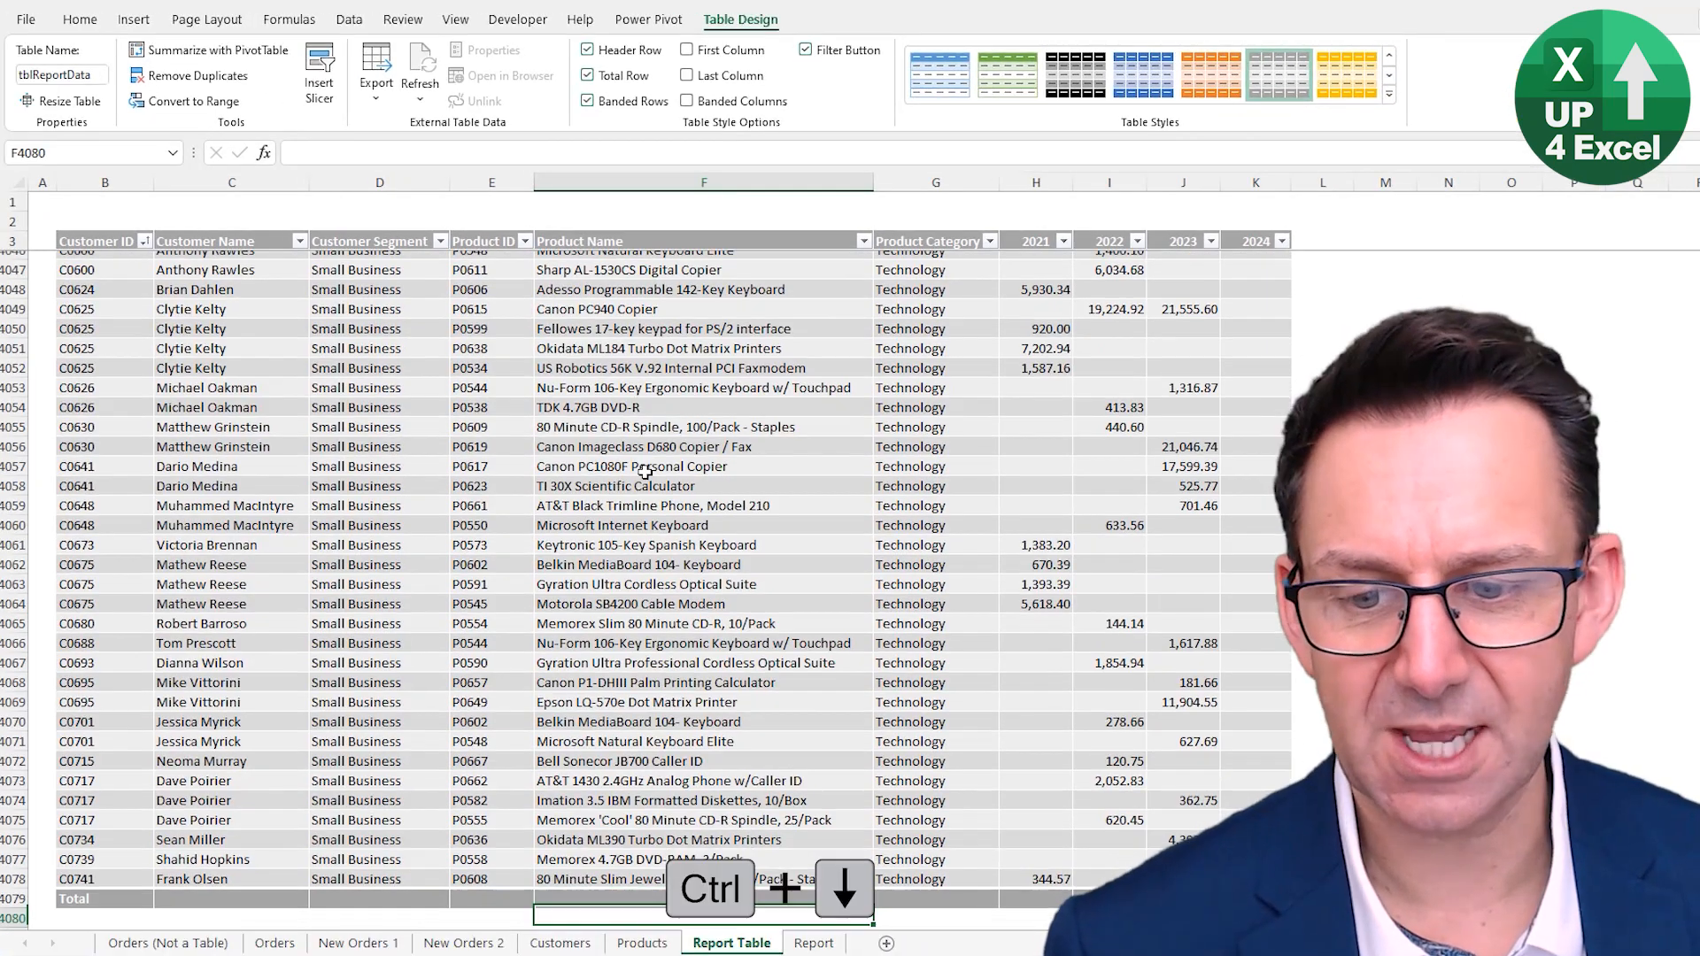
- Review the Total Row function options for the 2024 column, opening More Functions and cancelling the dialog
key(ctrl+Down)
scroll(804, 594, up, 3)
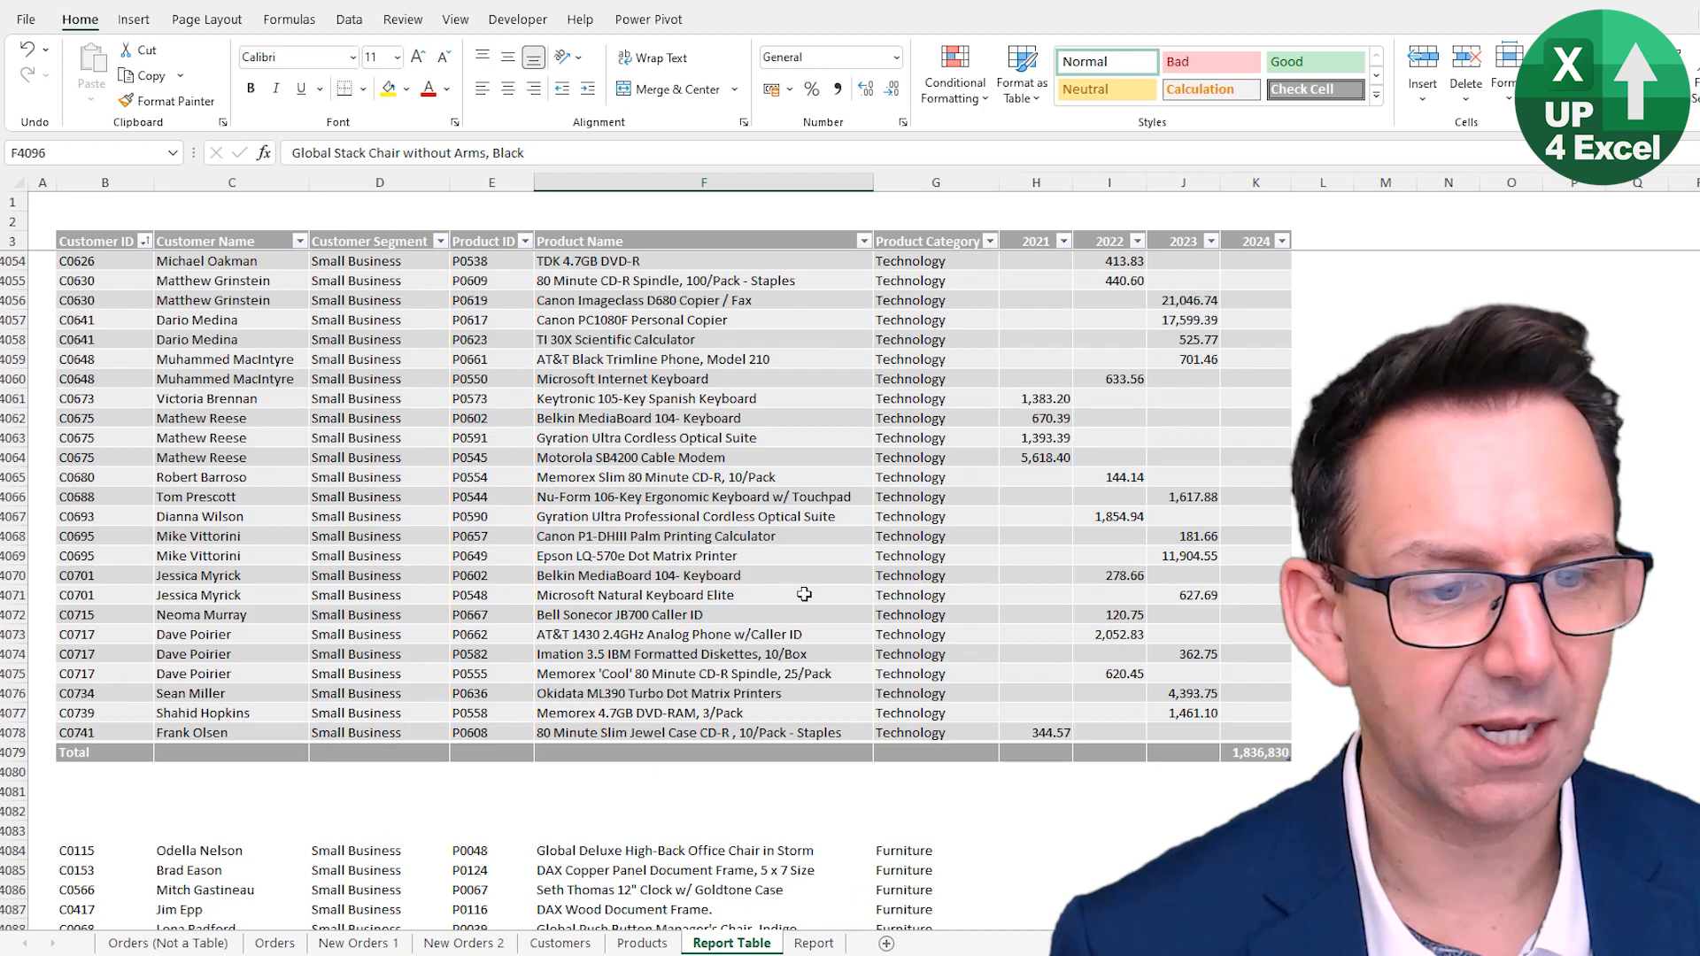
click(1267, 756)
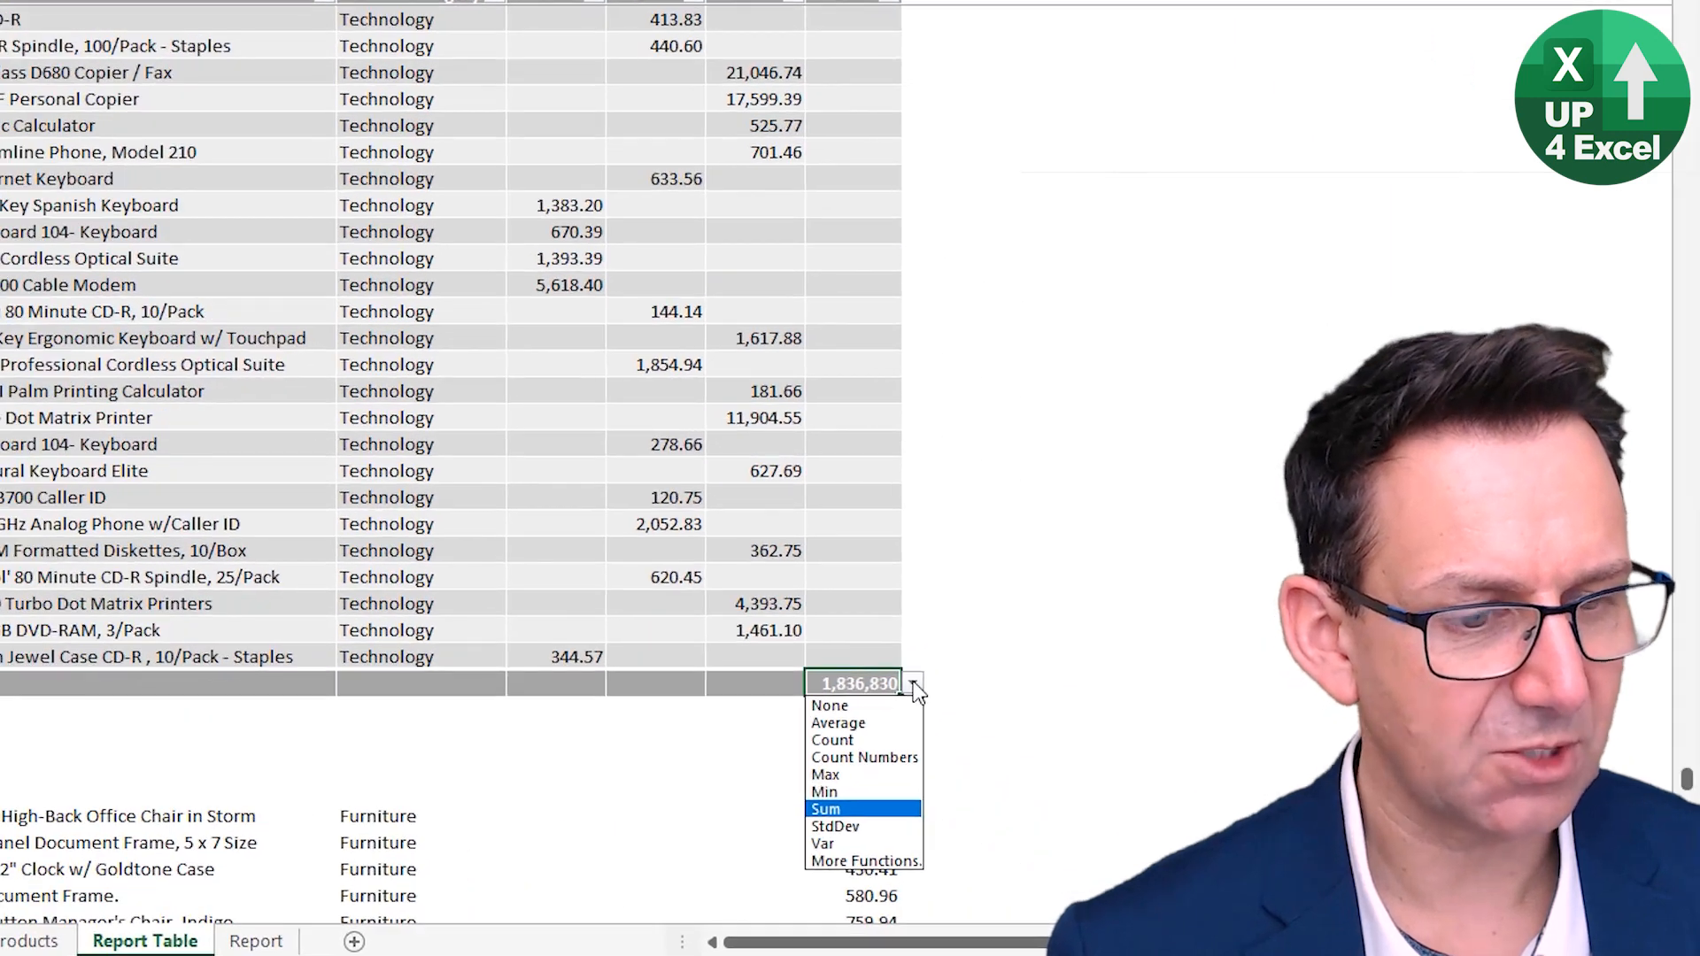
click(913, 684)
scroll(912, 682, down, 7)
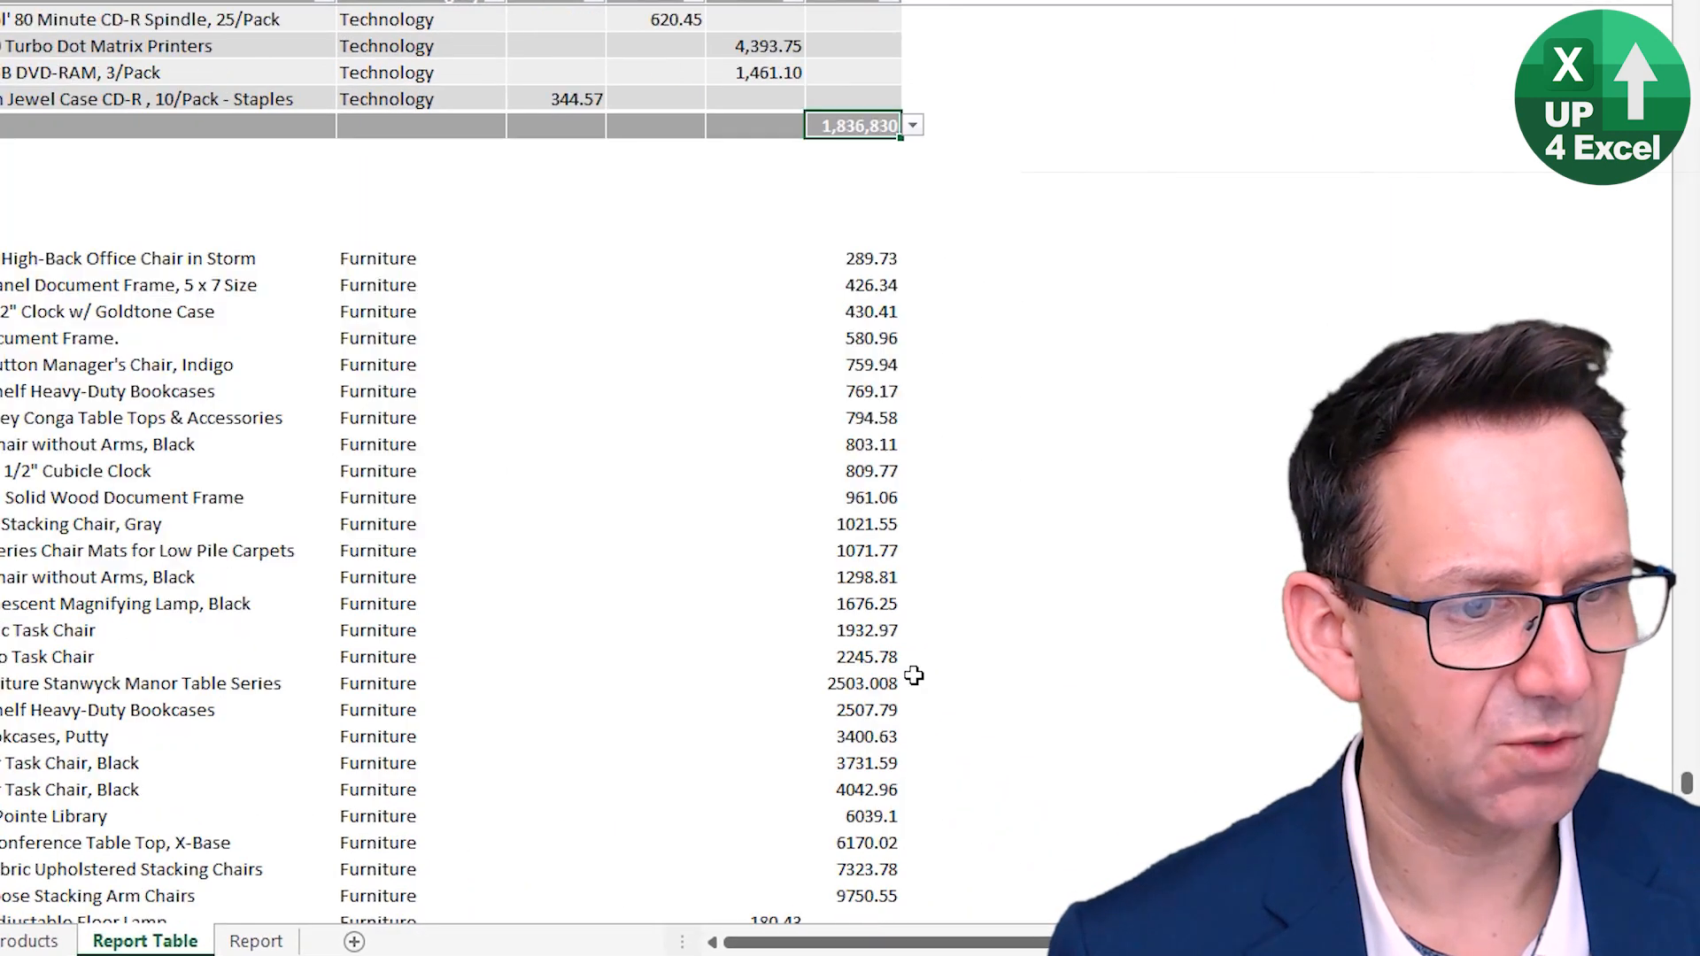
click(913, 126)
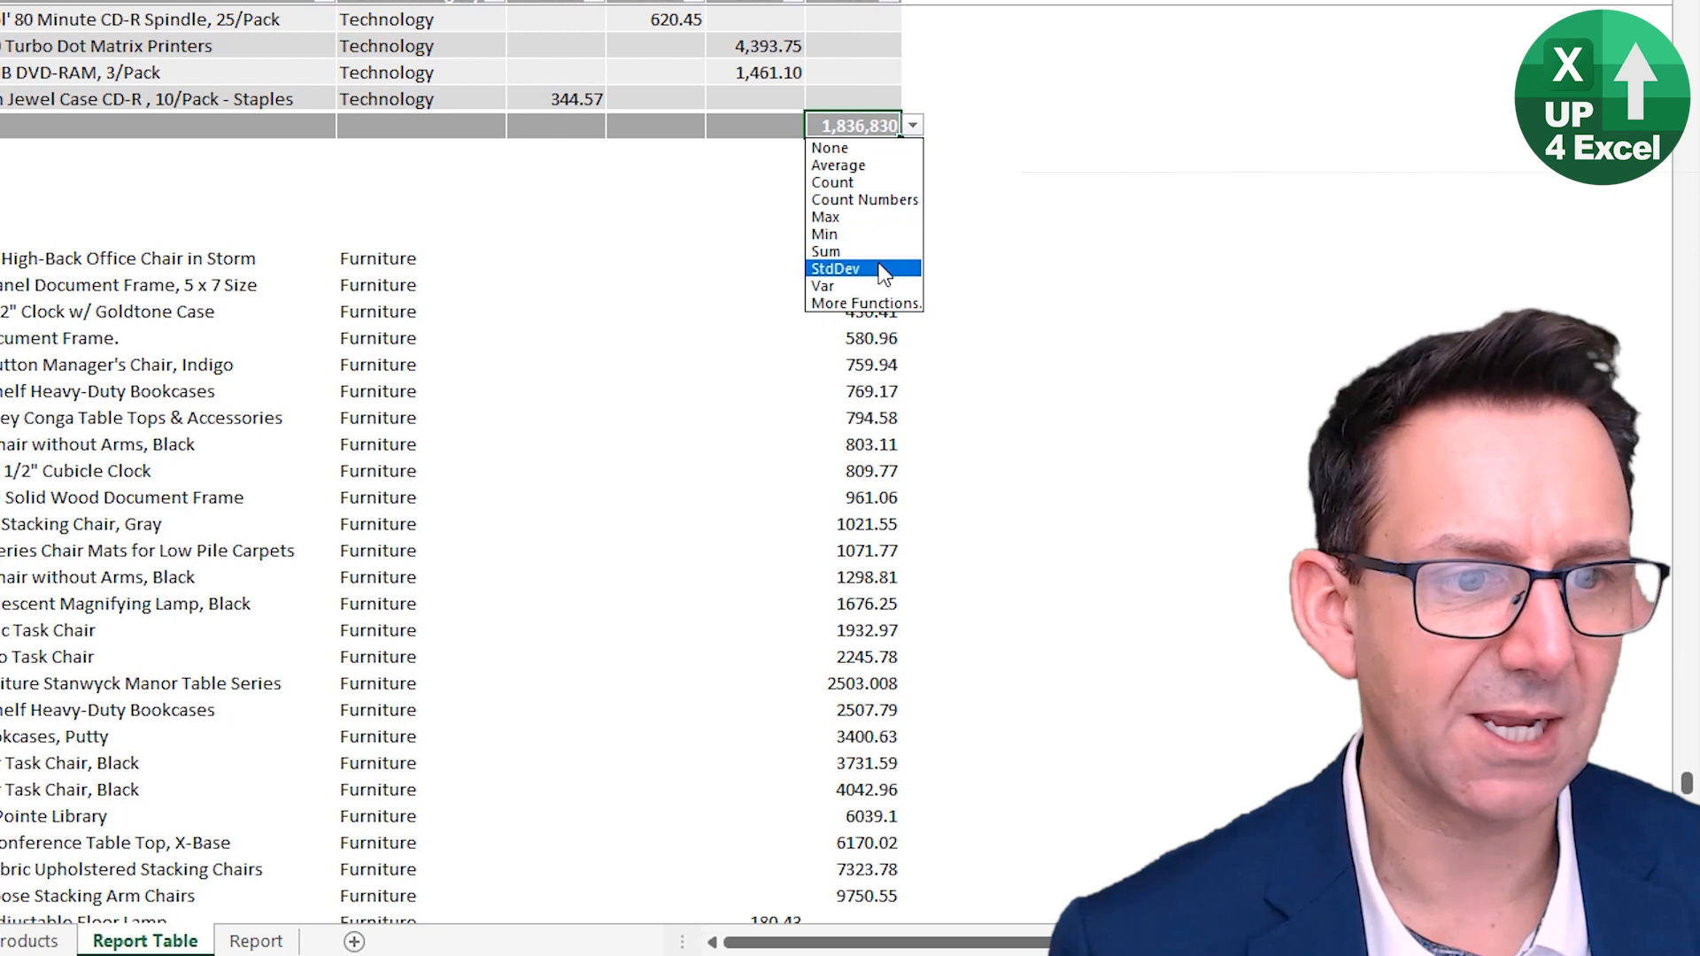
click(856, 304)
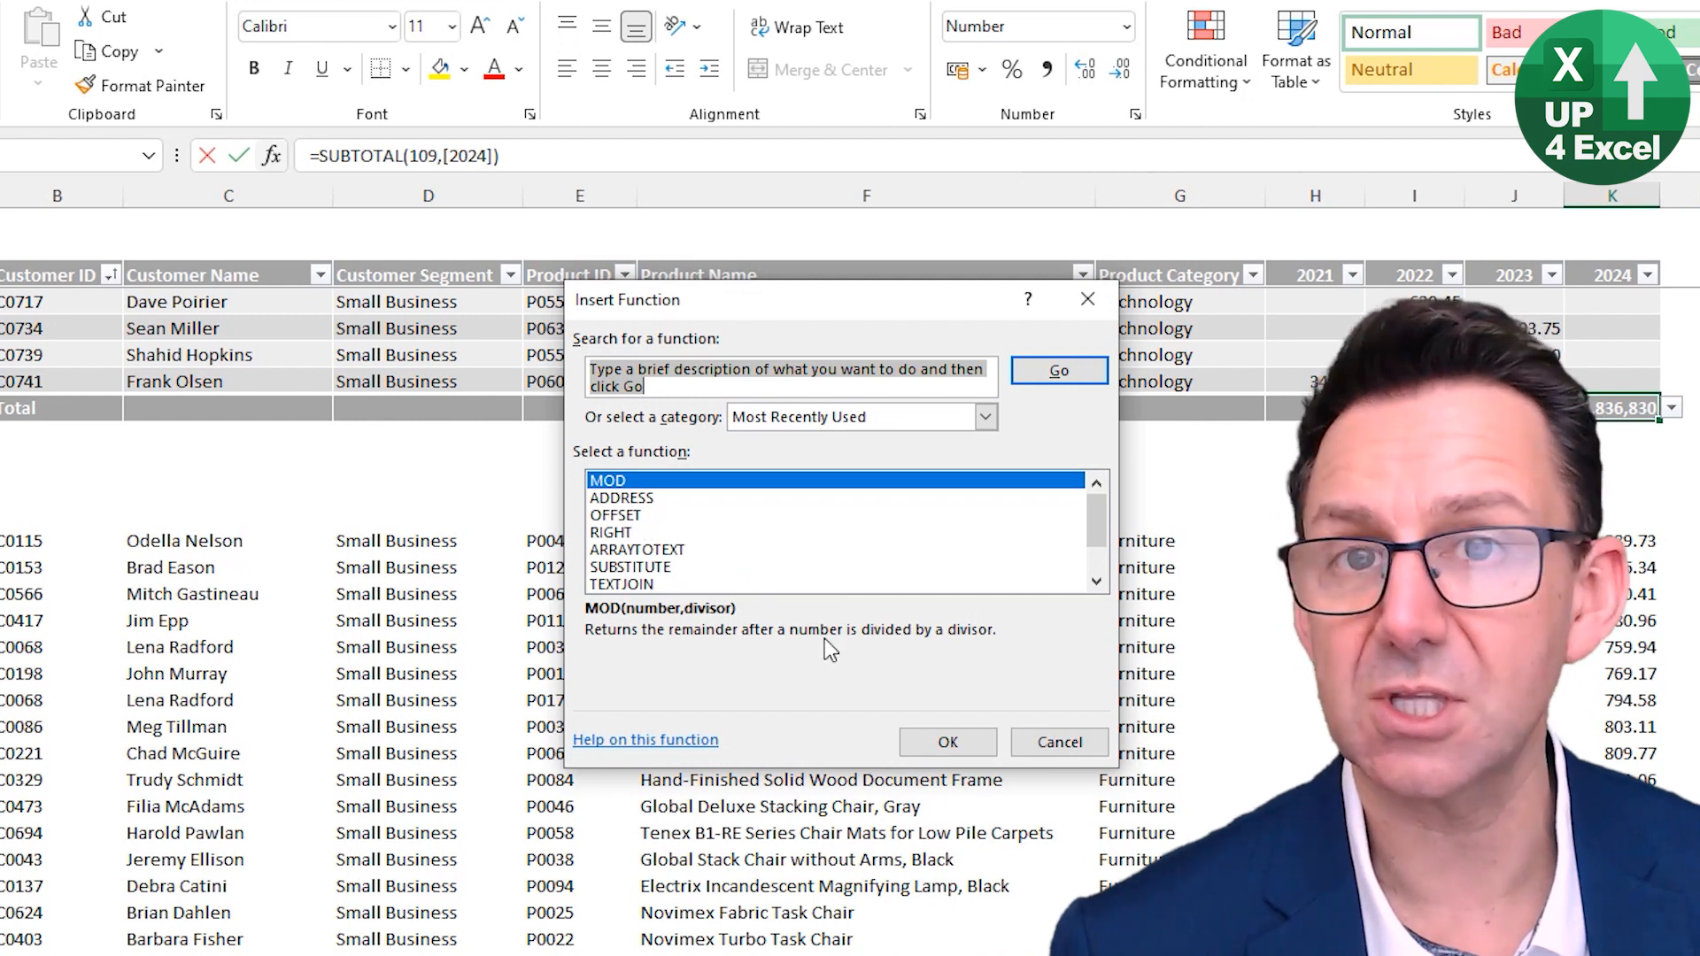
click(1069, 744)
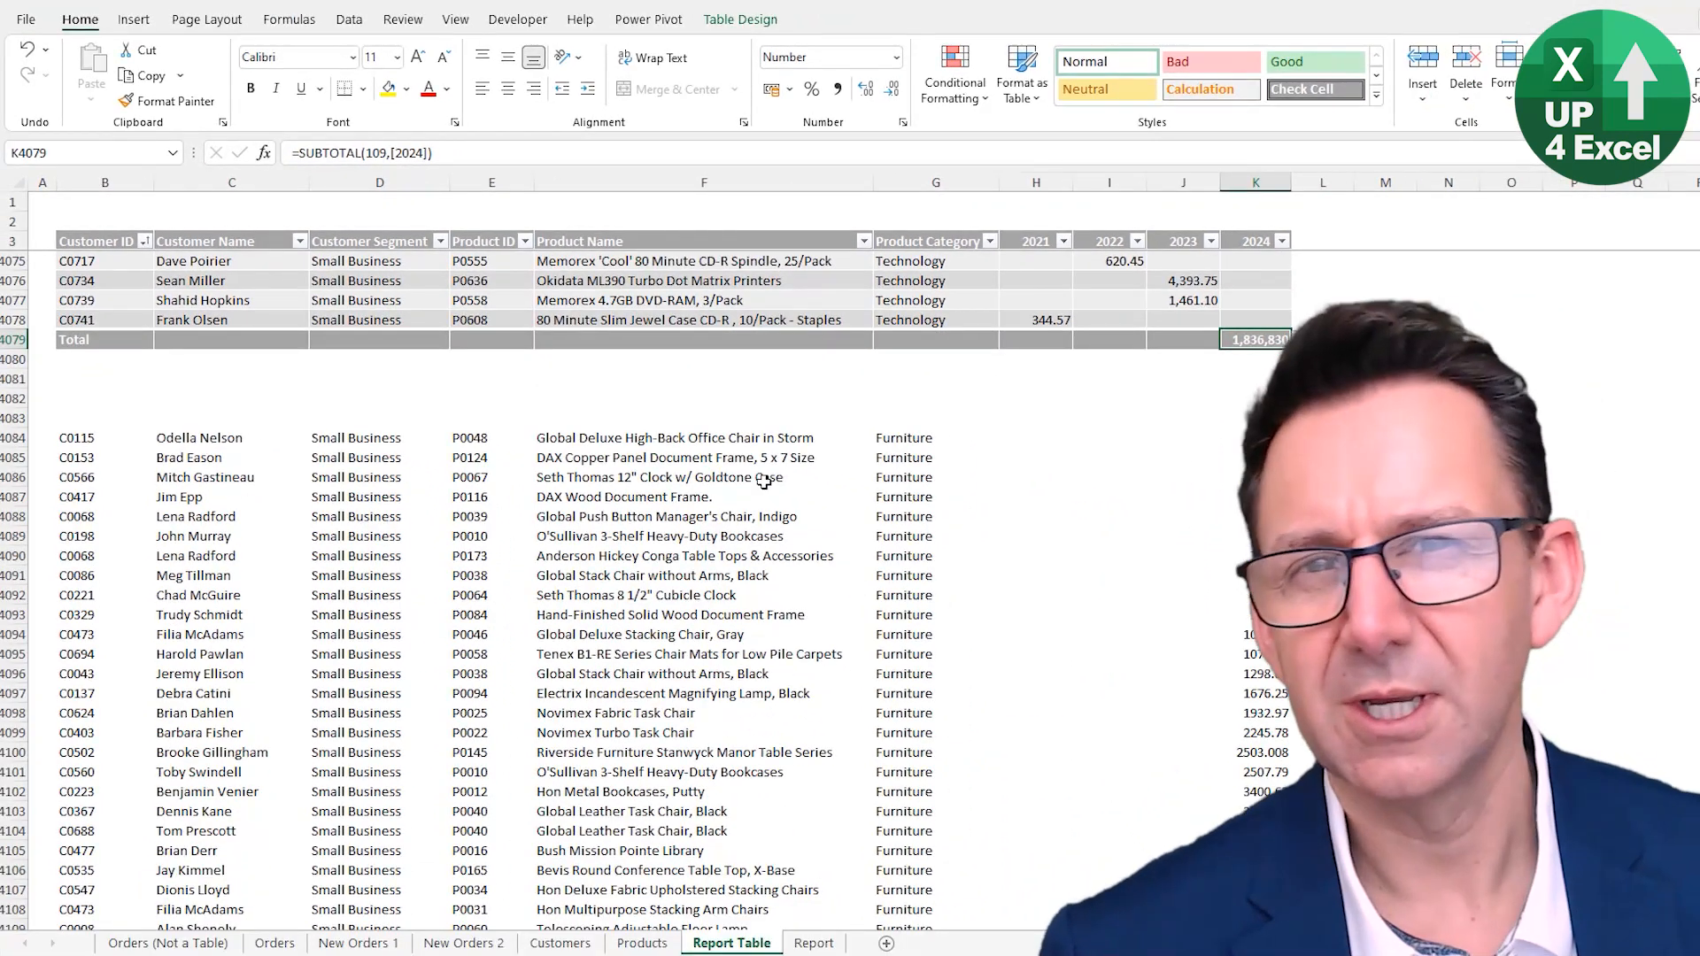
- Set the Total Row function for the 2023 and 2022 columns to Sum
click(1169, 343)
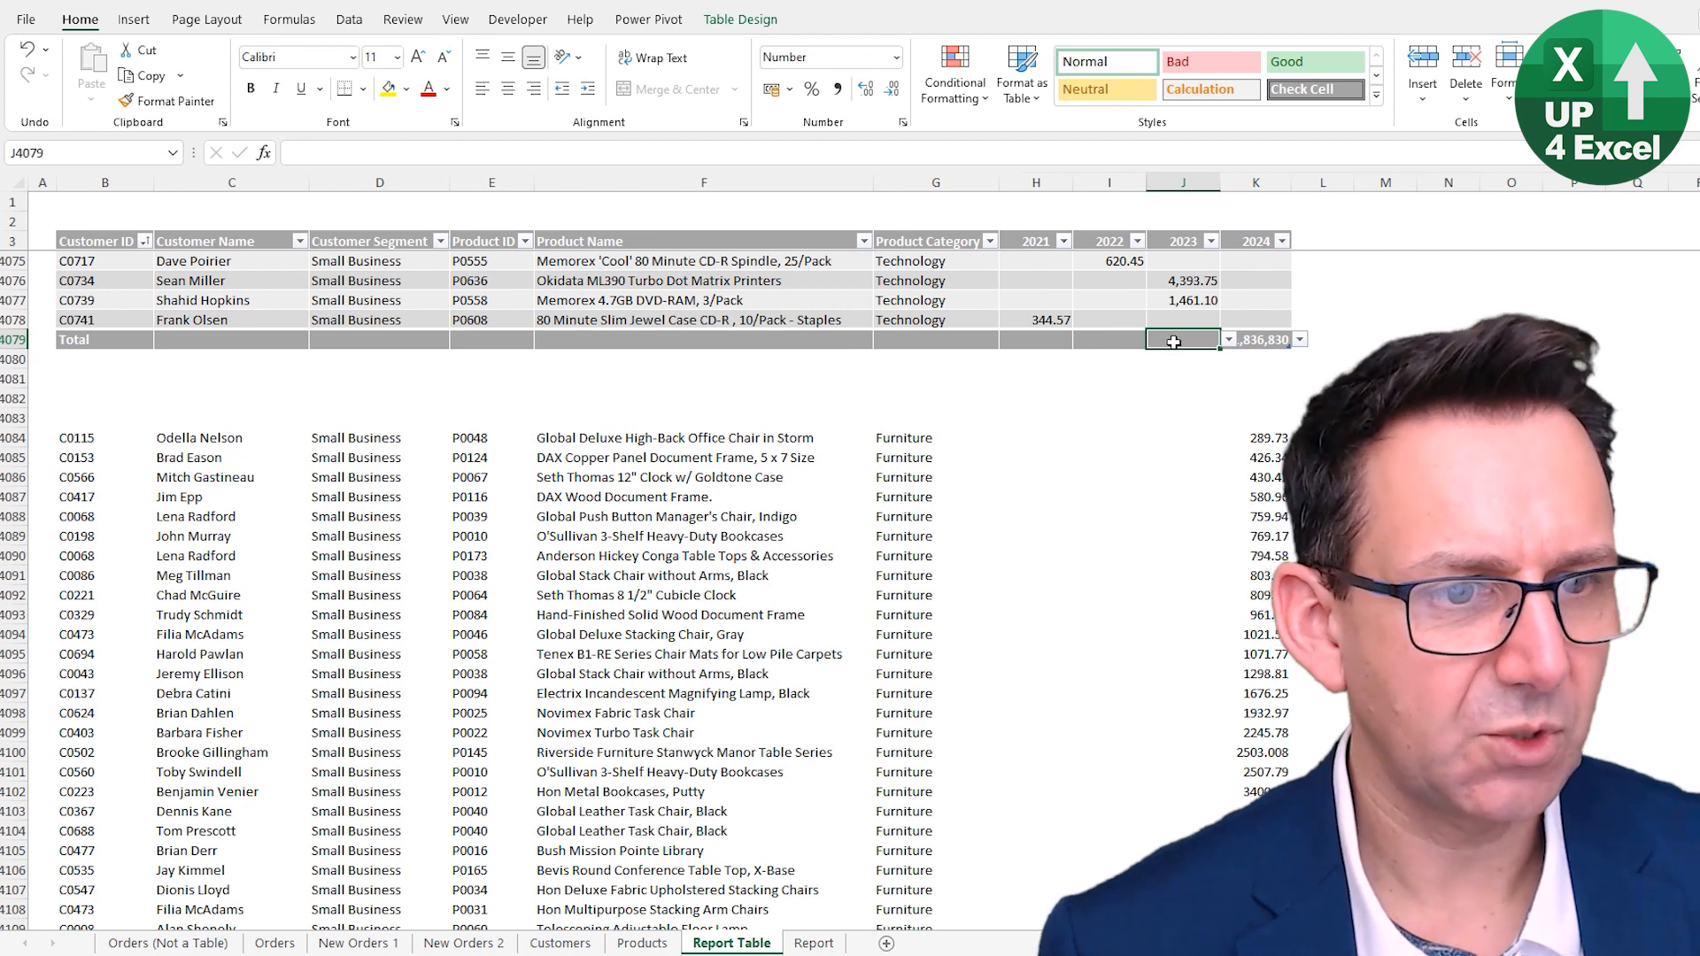
click(1229, 340)
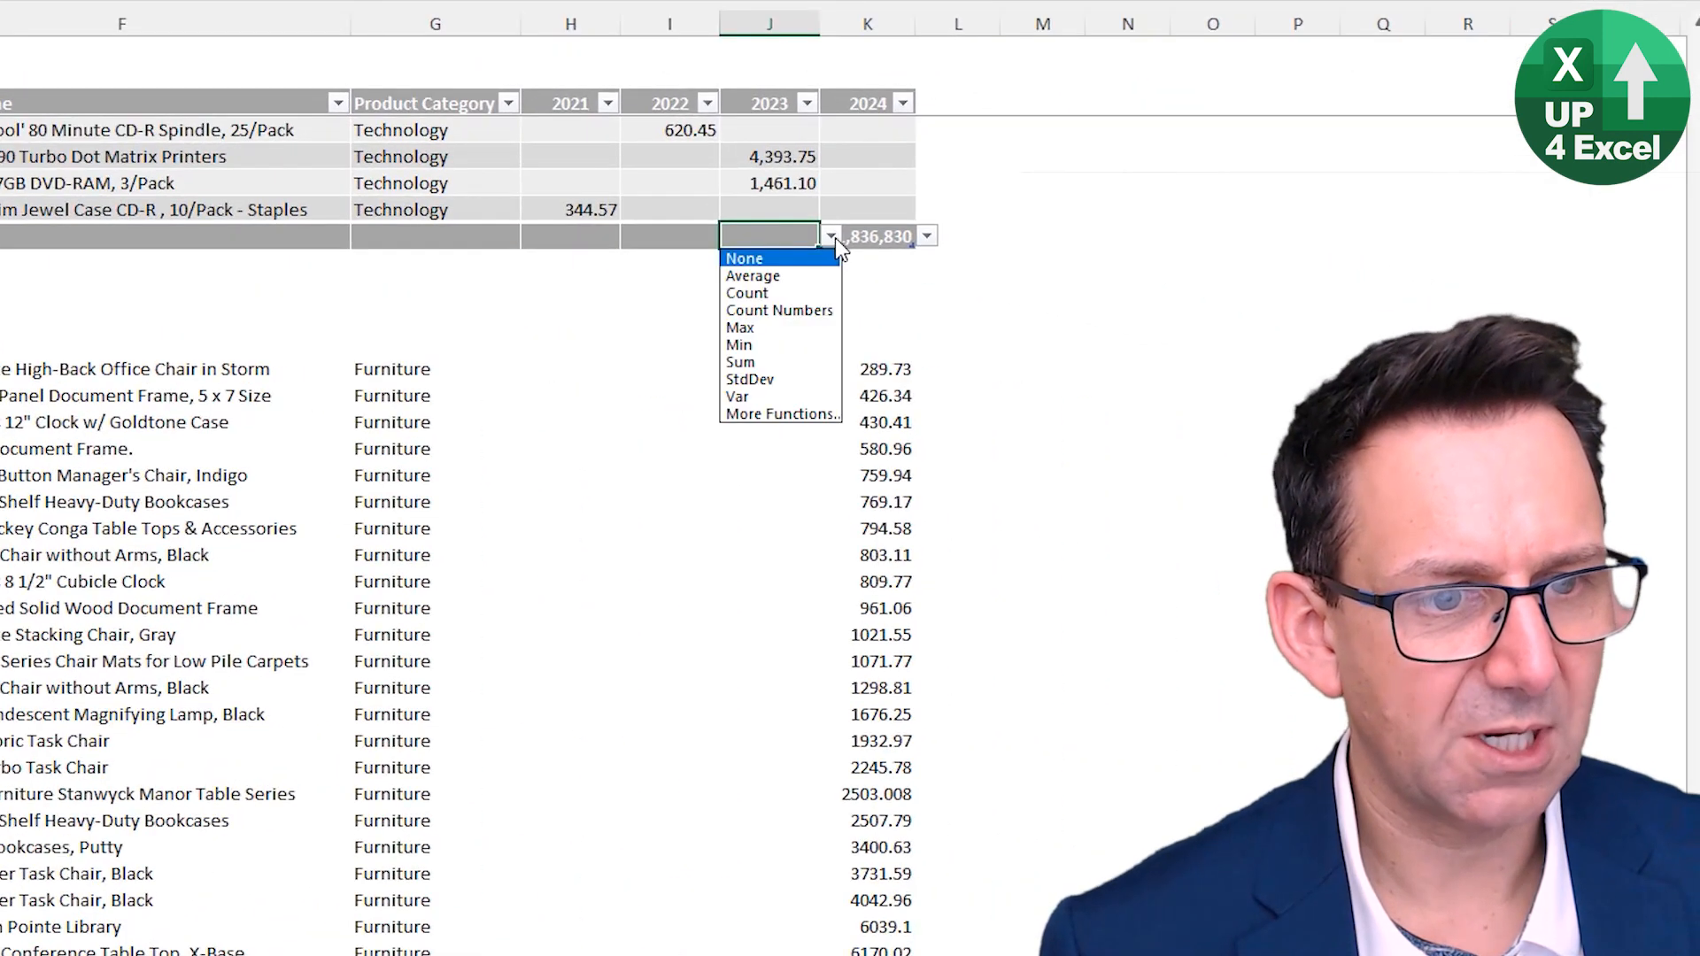
click(794, 360)
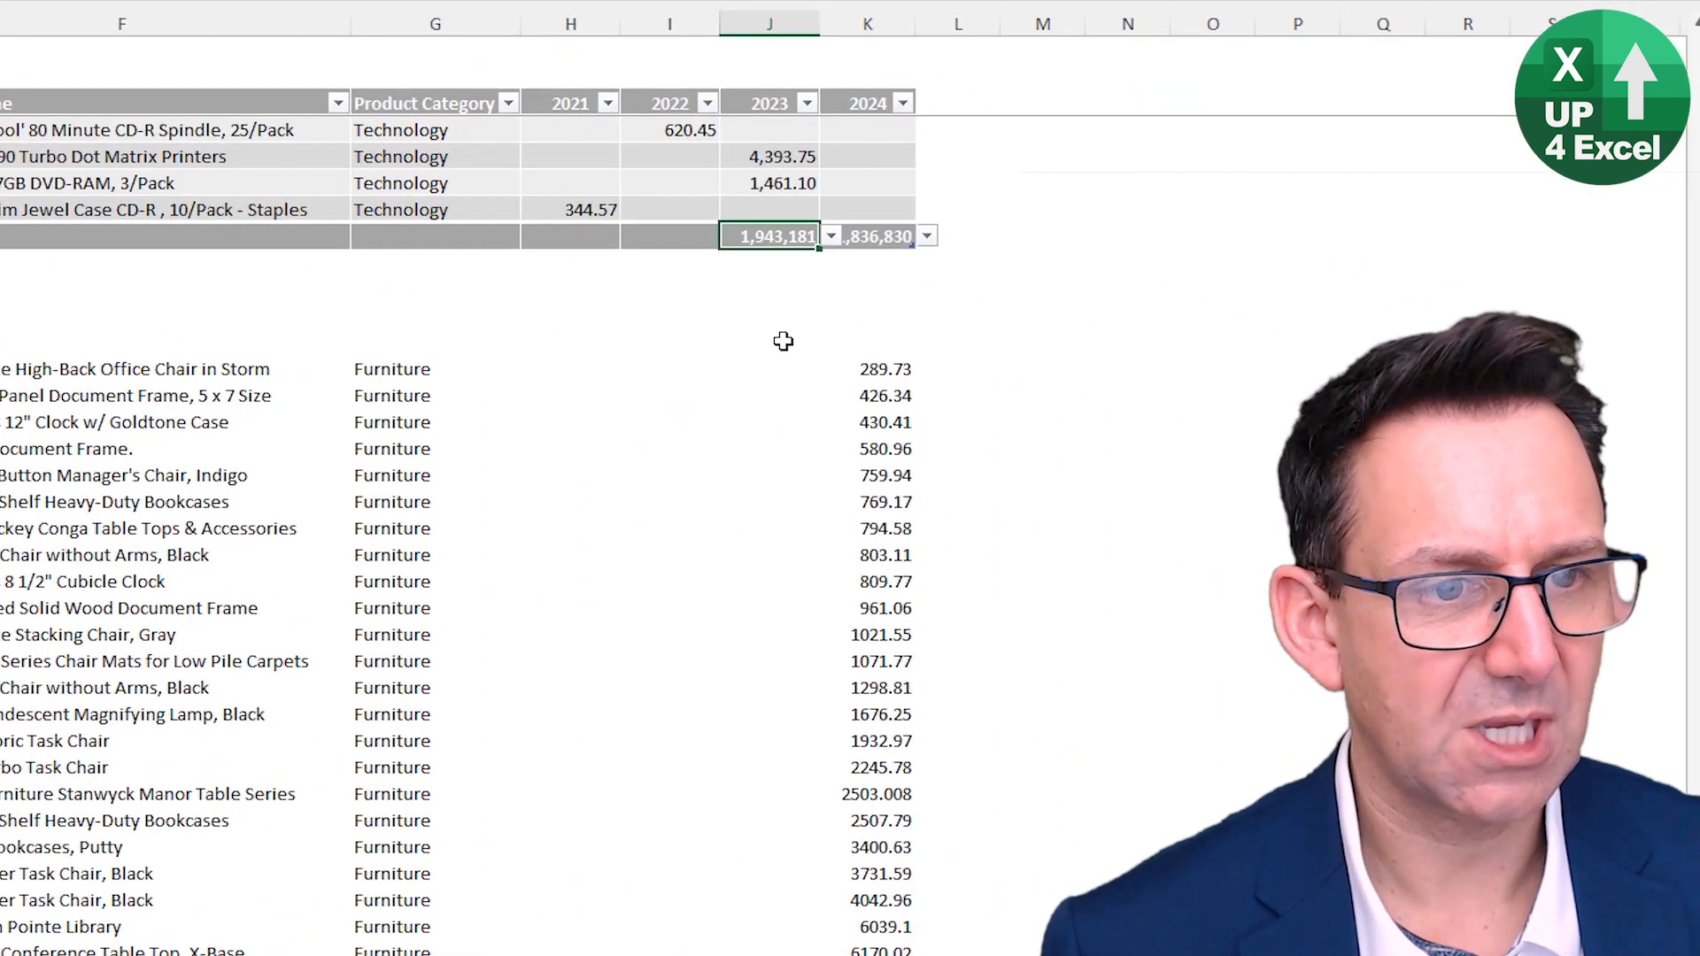
click(664, 236)
click(731, 236)
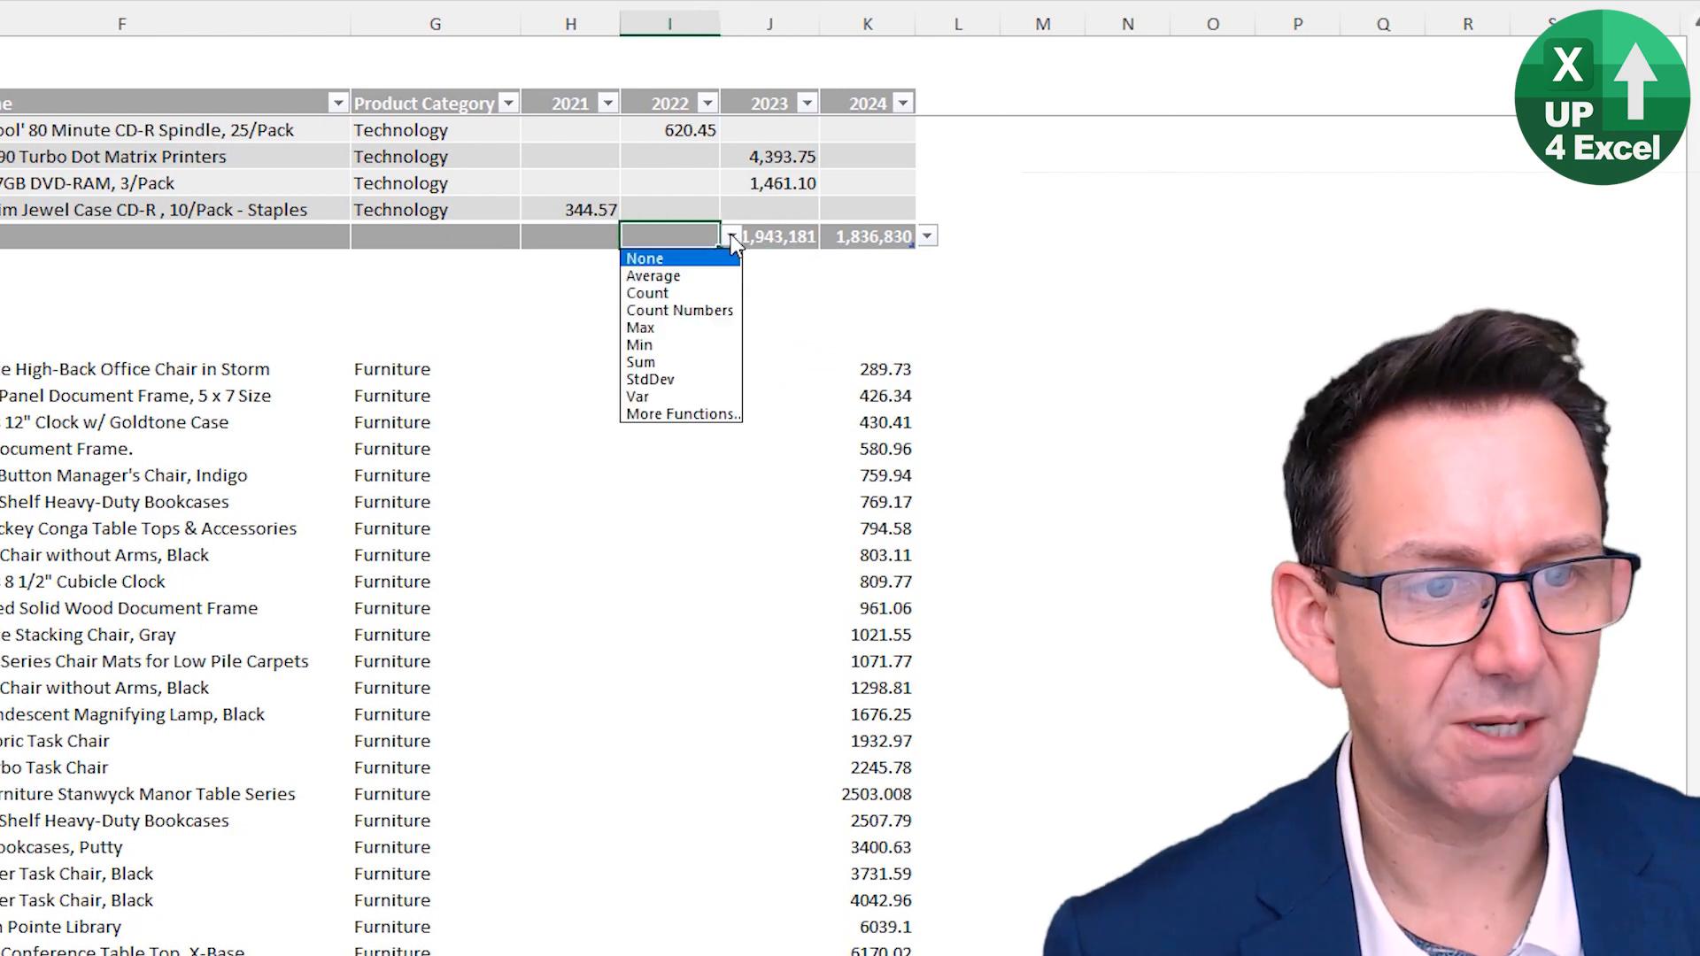
click(659, 360)
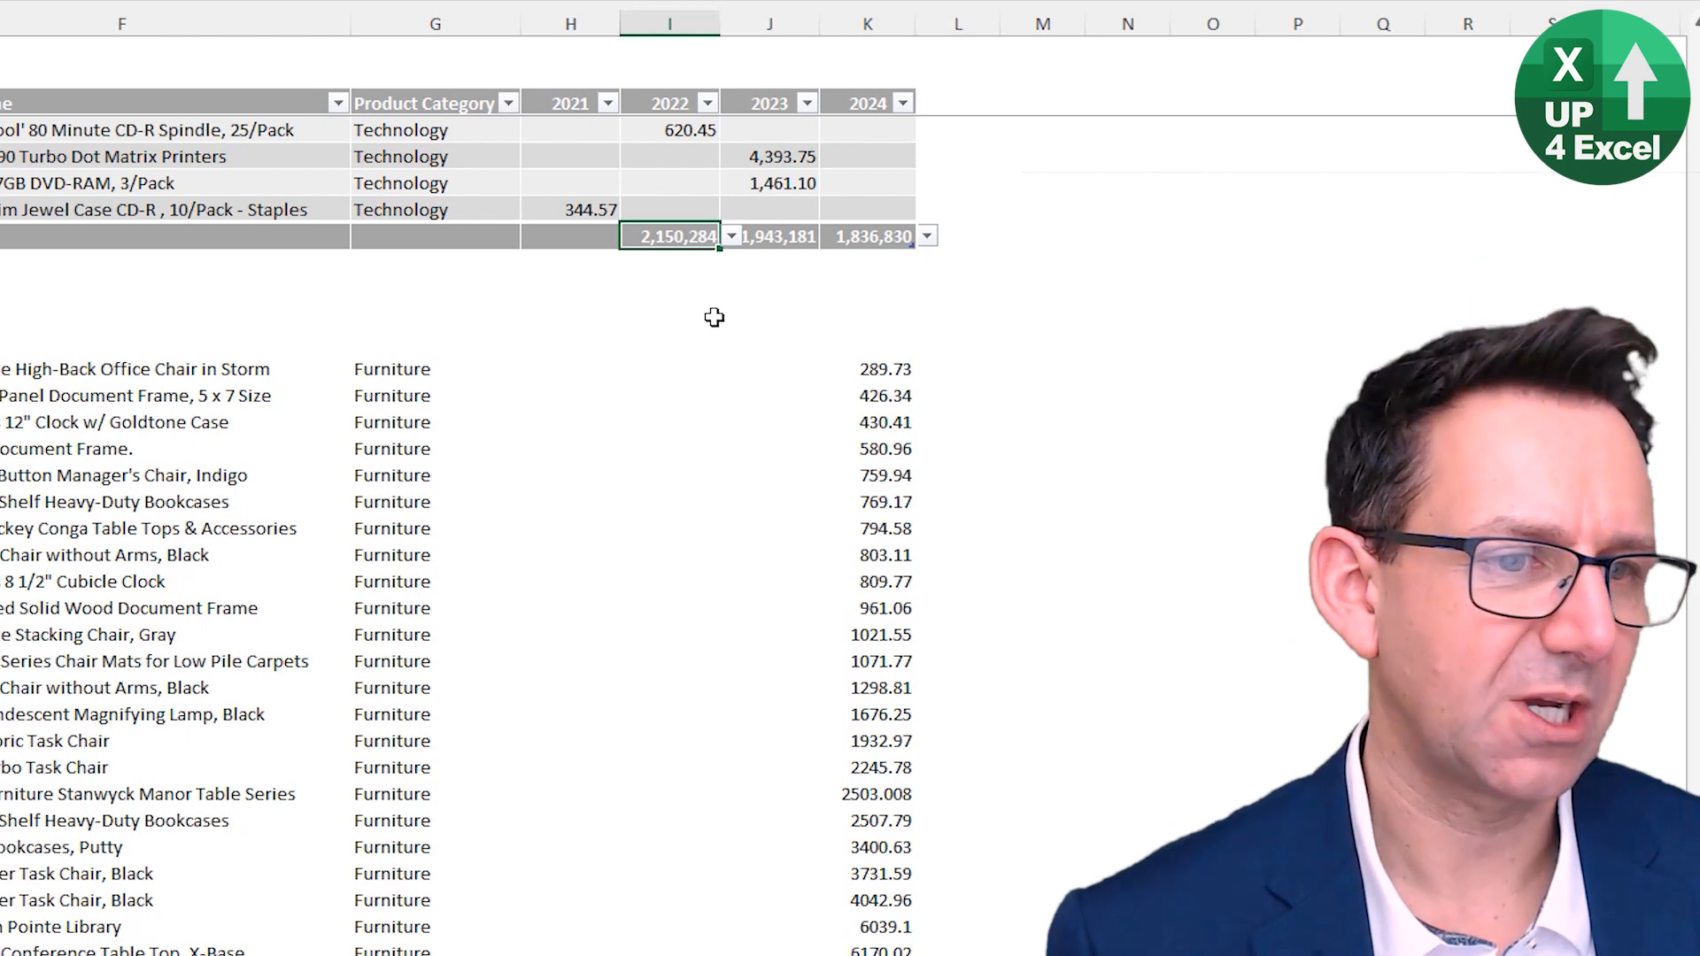
- Add a new blank row at the end of the table from its last data cell
click(852, 229)
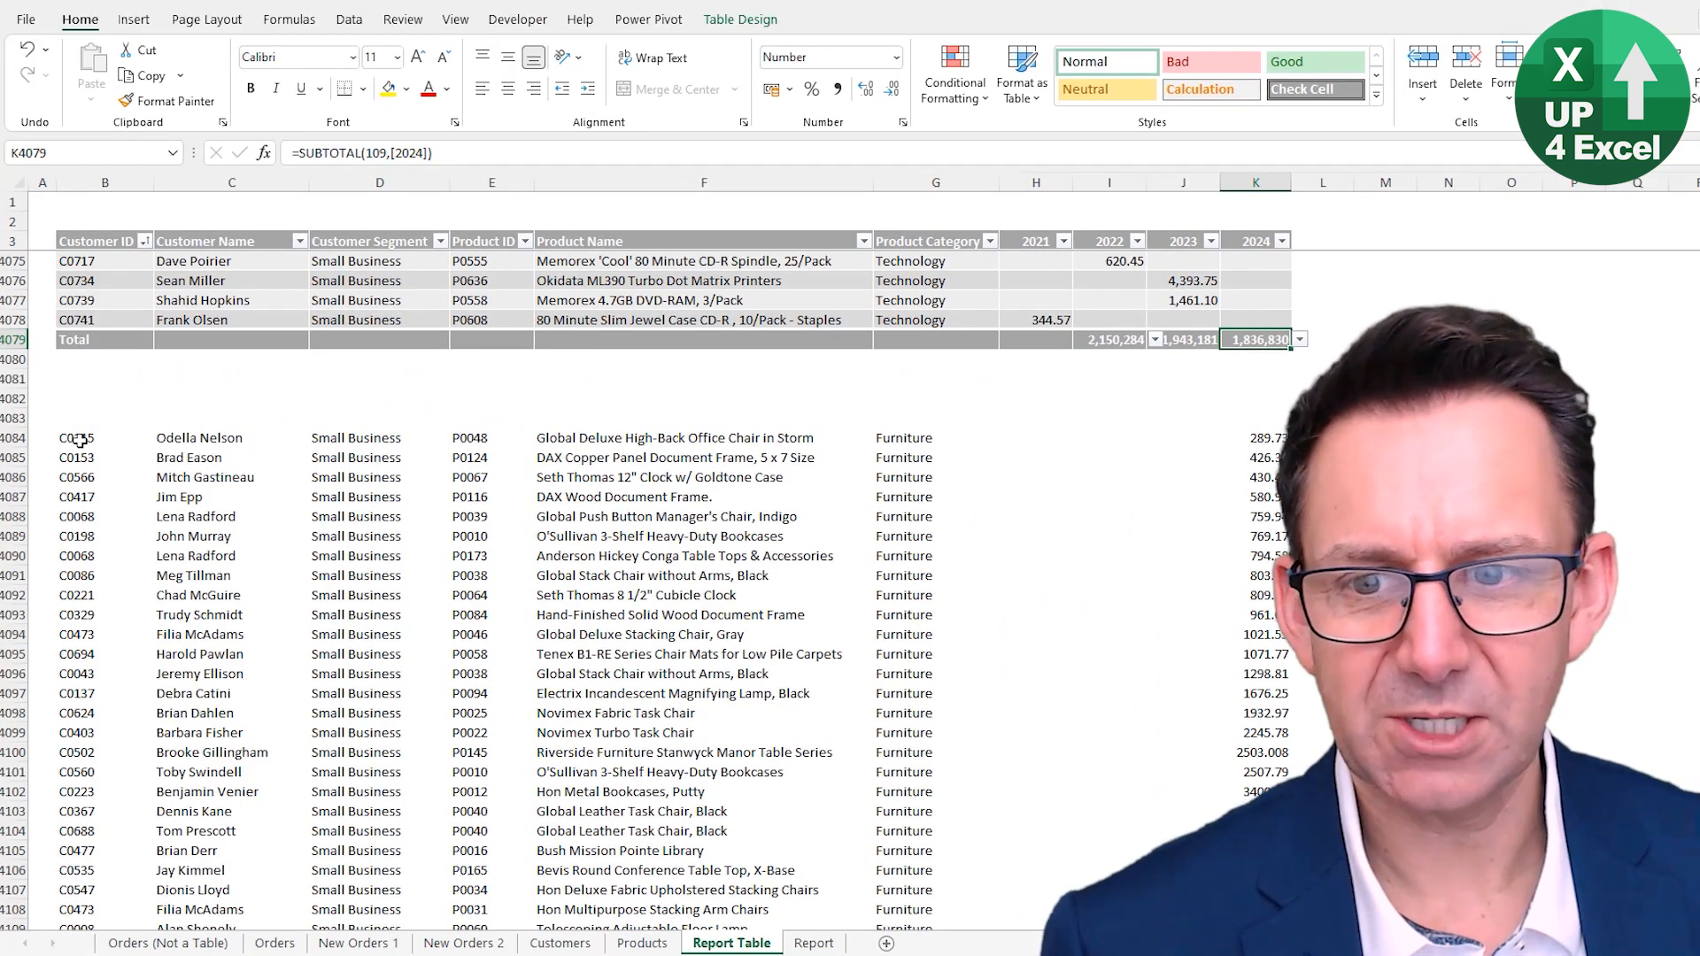
drag(80, 440, 1248, 491)
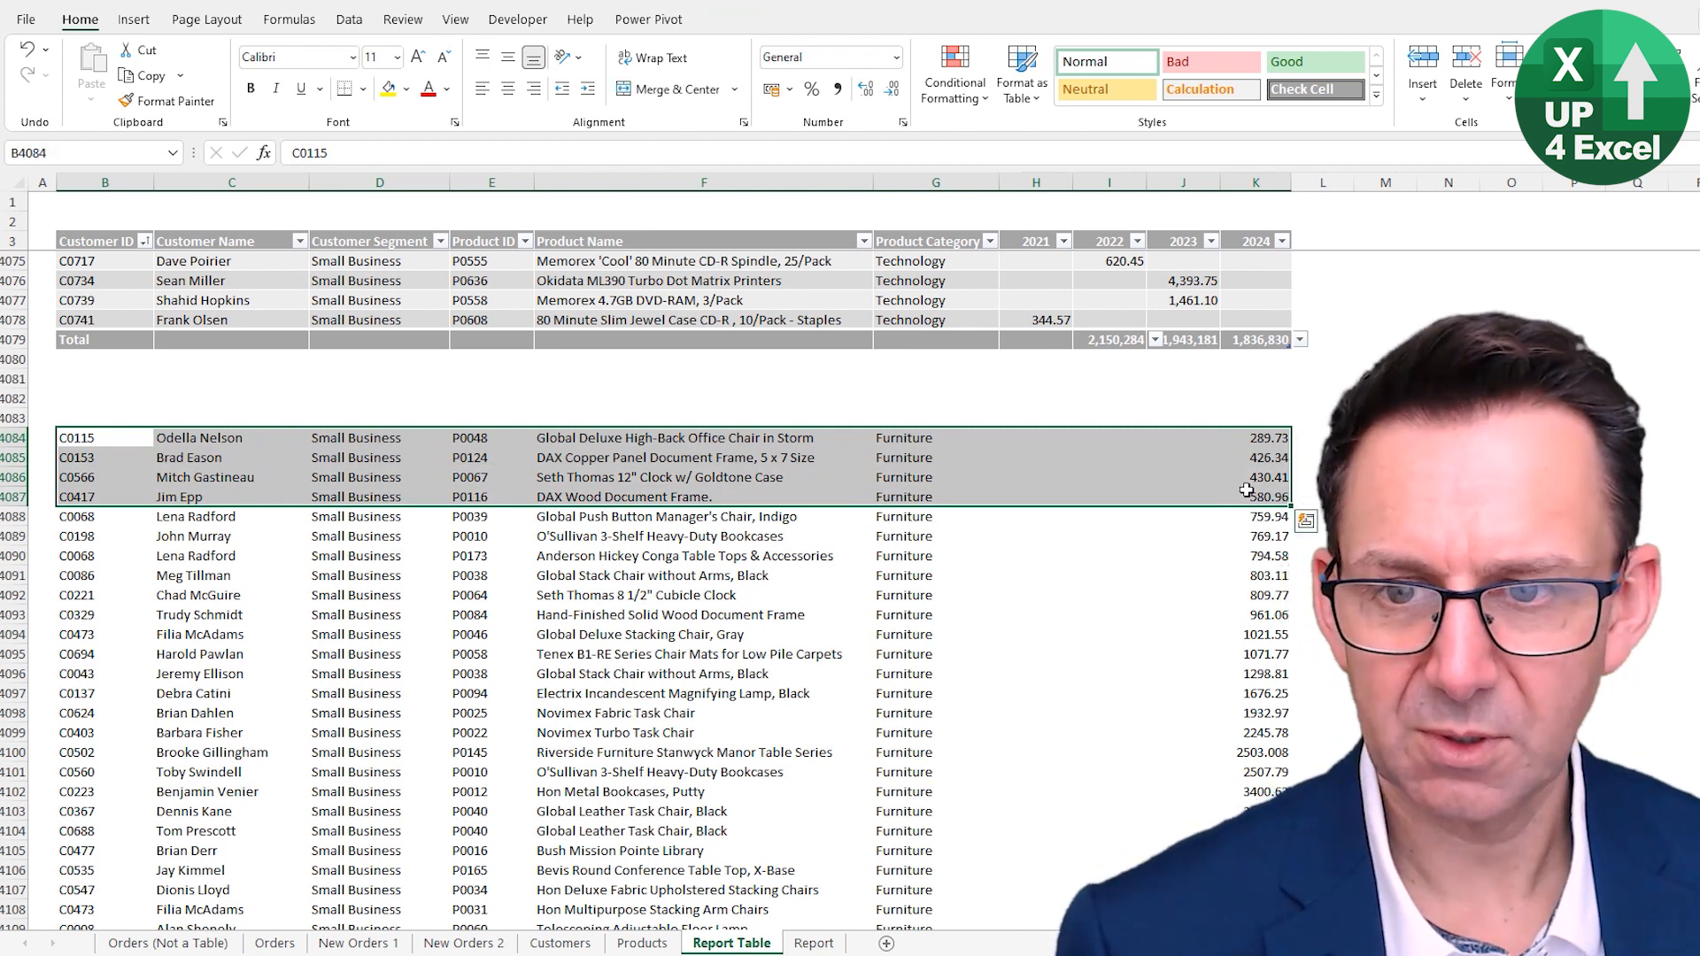
click(1266, 322)
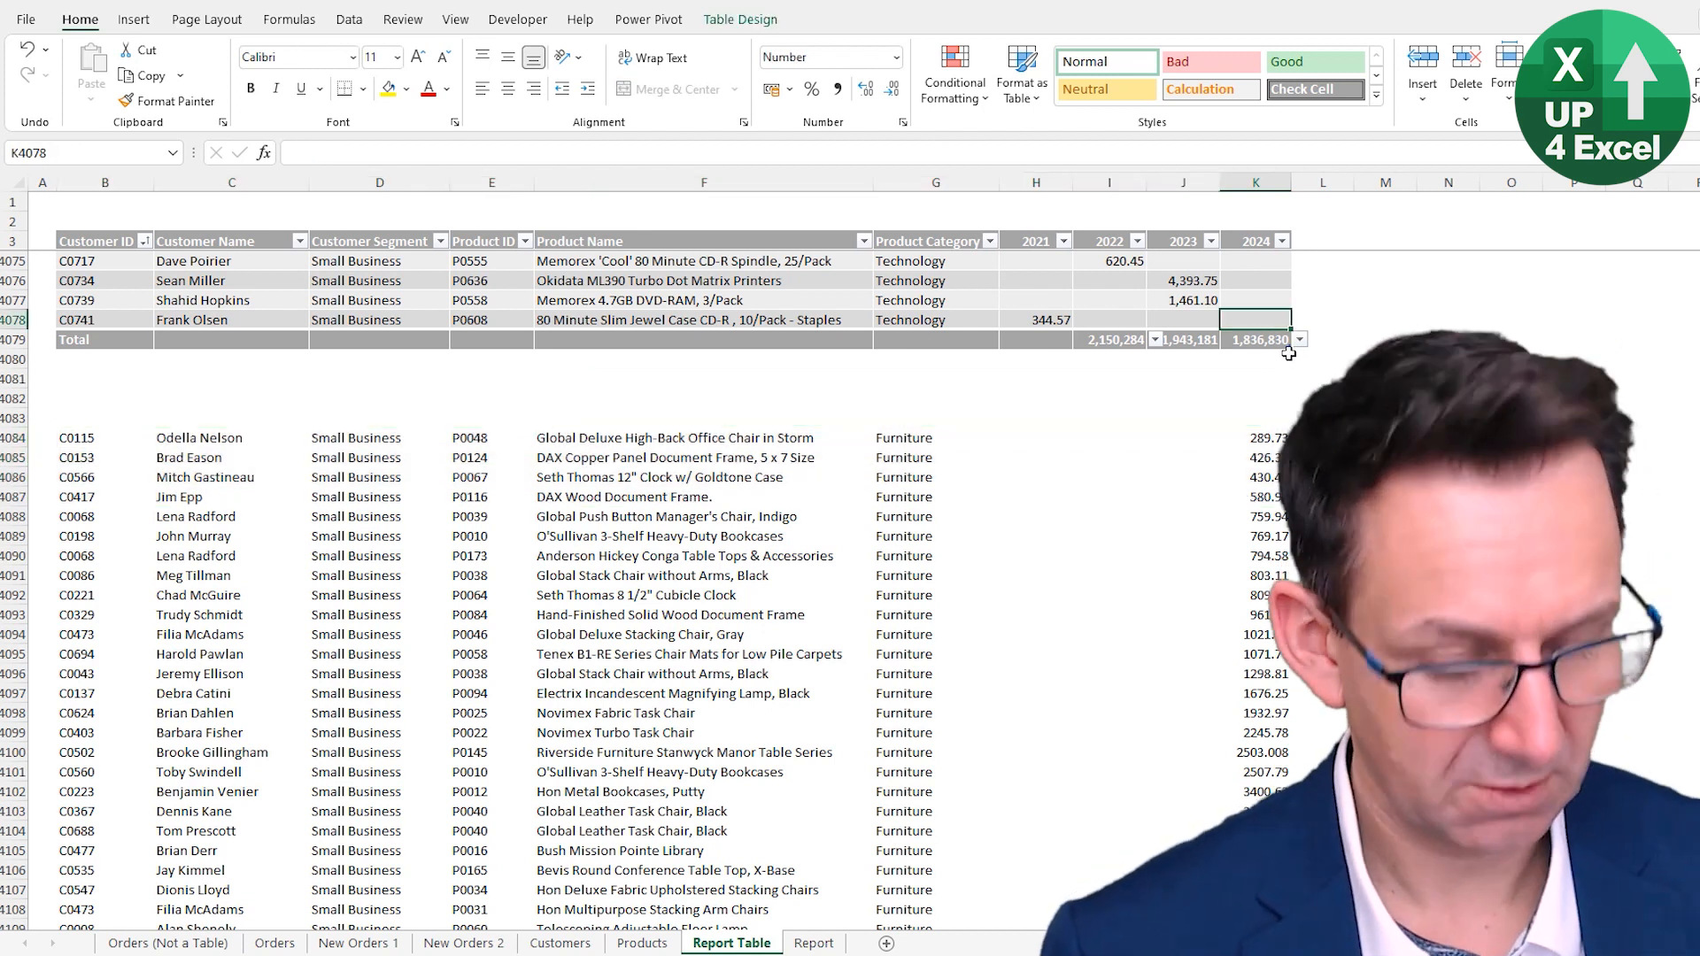
key(Tab)
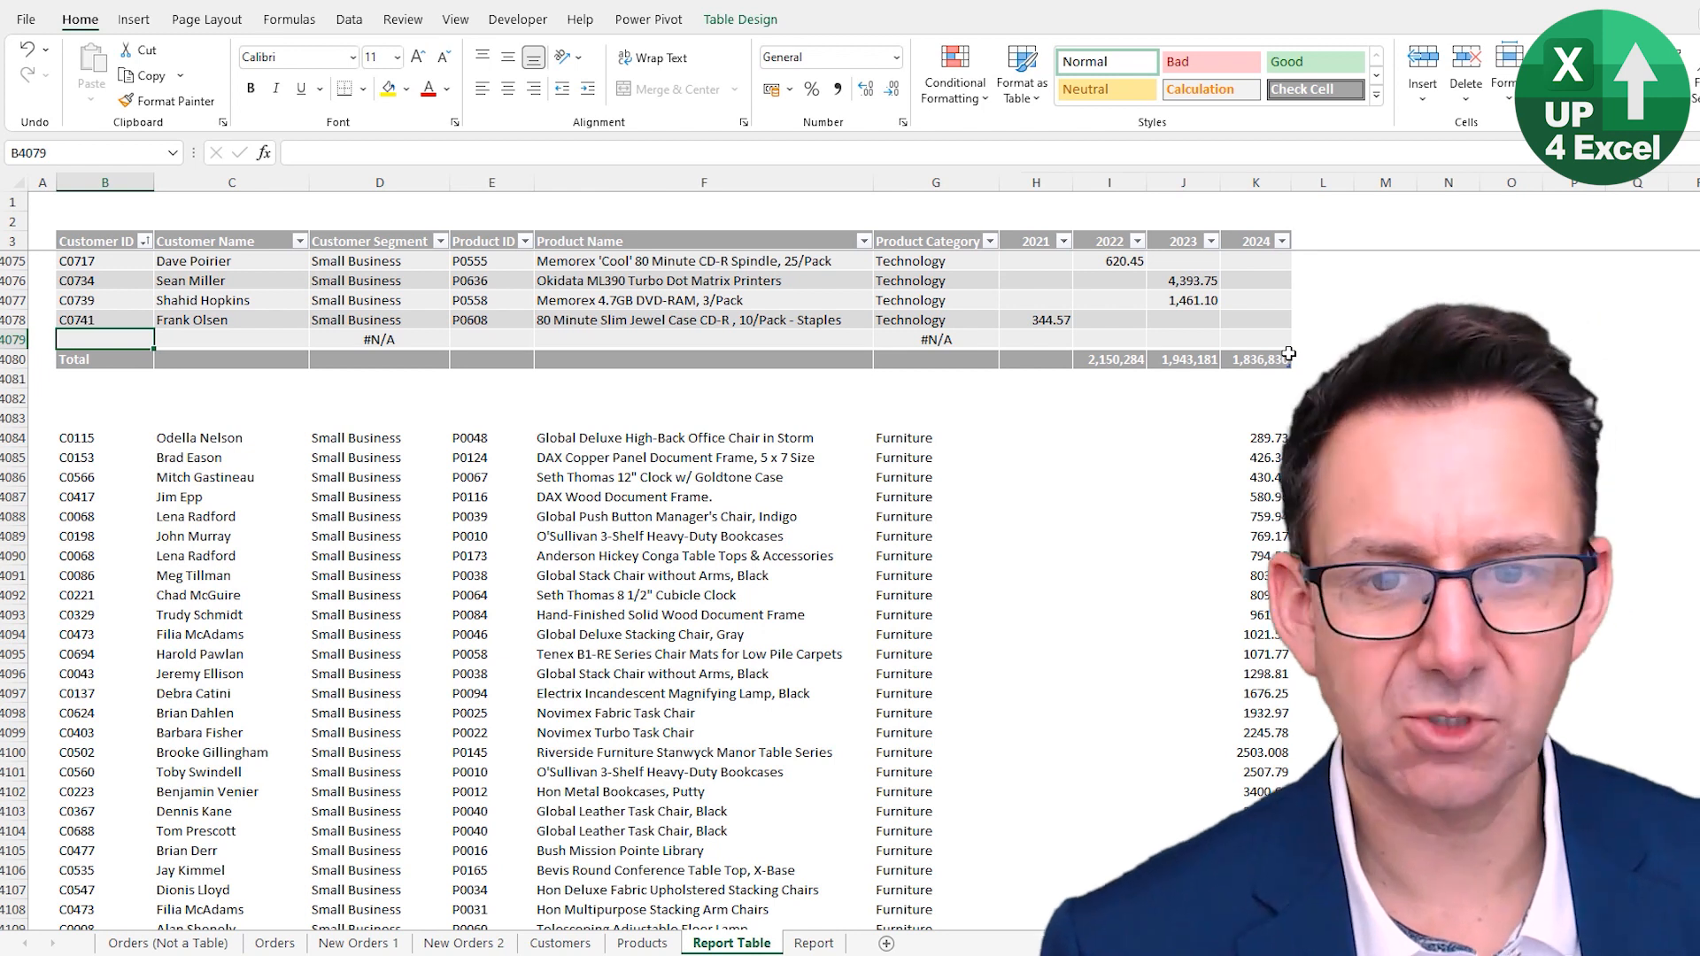
- Inspect the 2022 total formula in the Total Row
click(1265, 357)
click(1177, 357)
click(1110, 360)
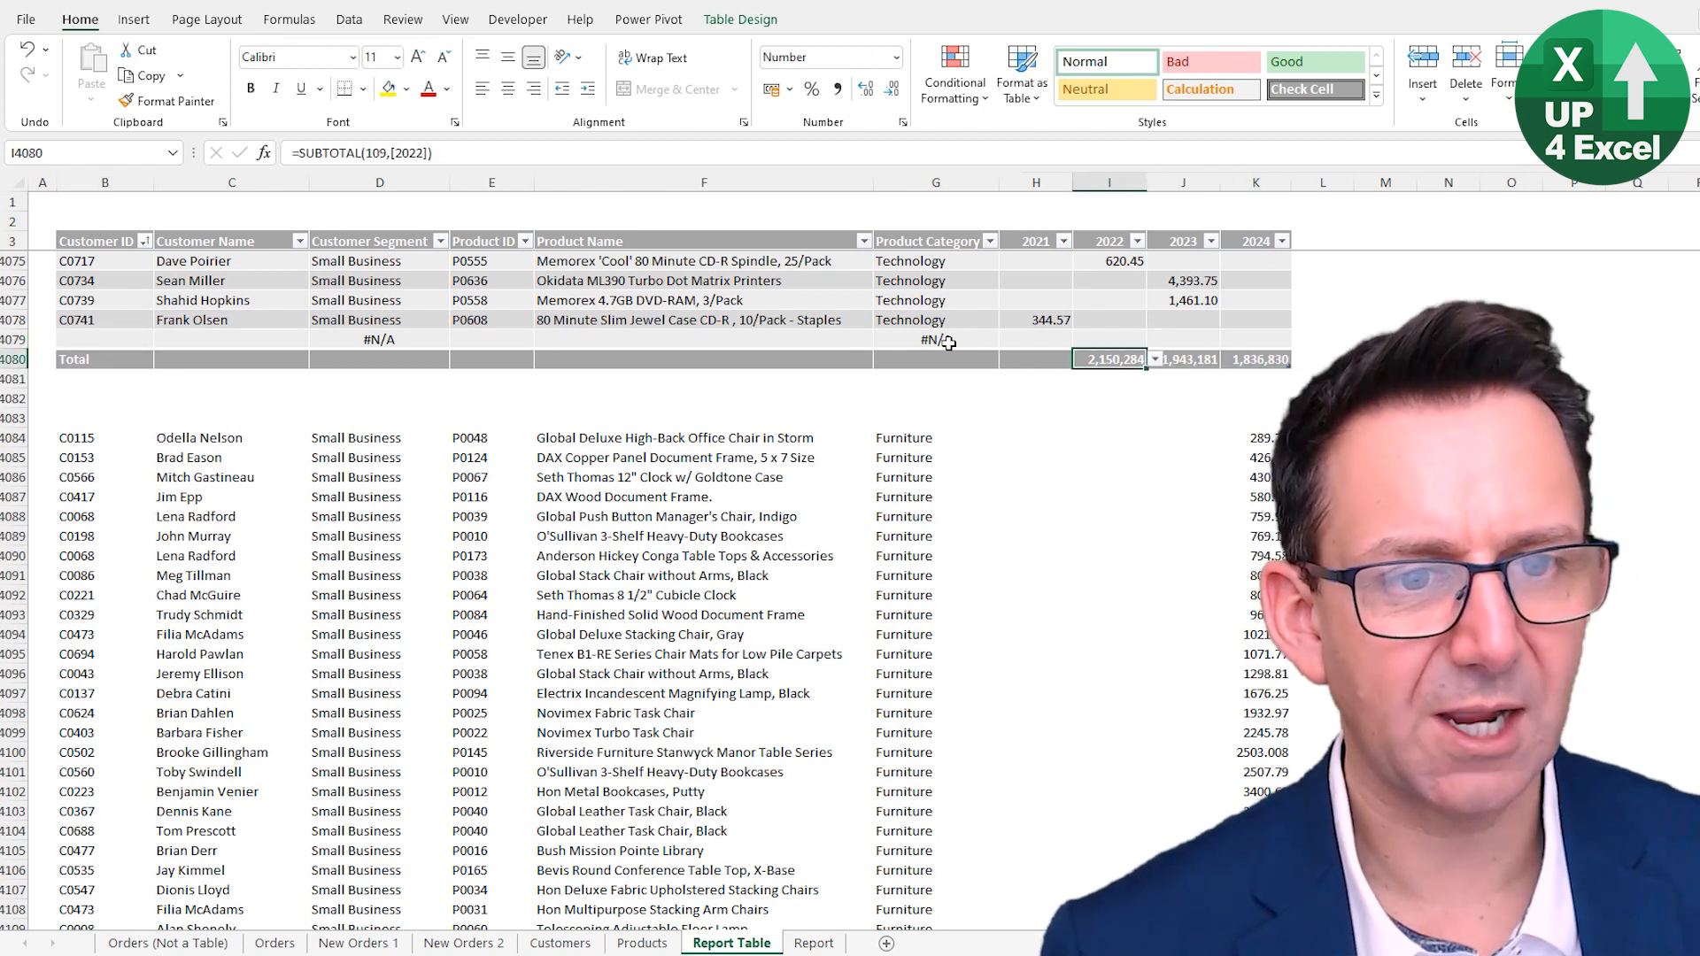
click(938, 342)
click(1229, 361)
click(1198, 361)
click(1140, 360)
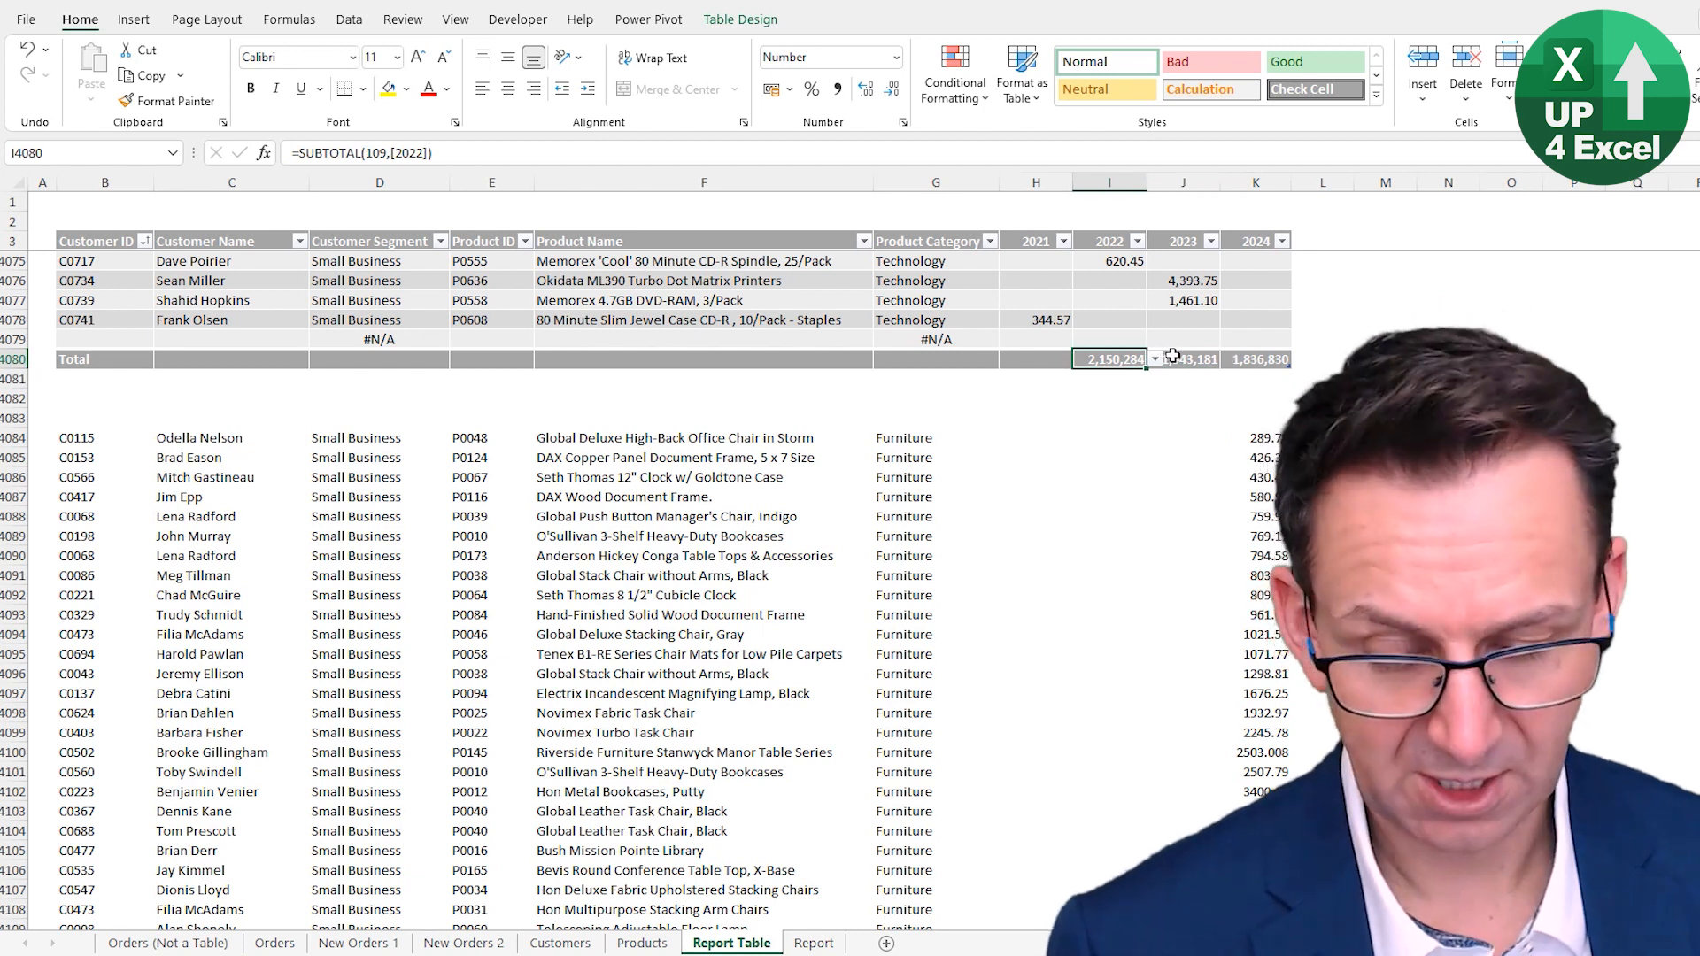
key(F2)
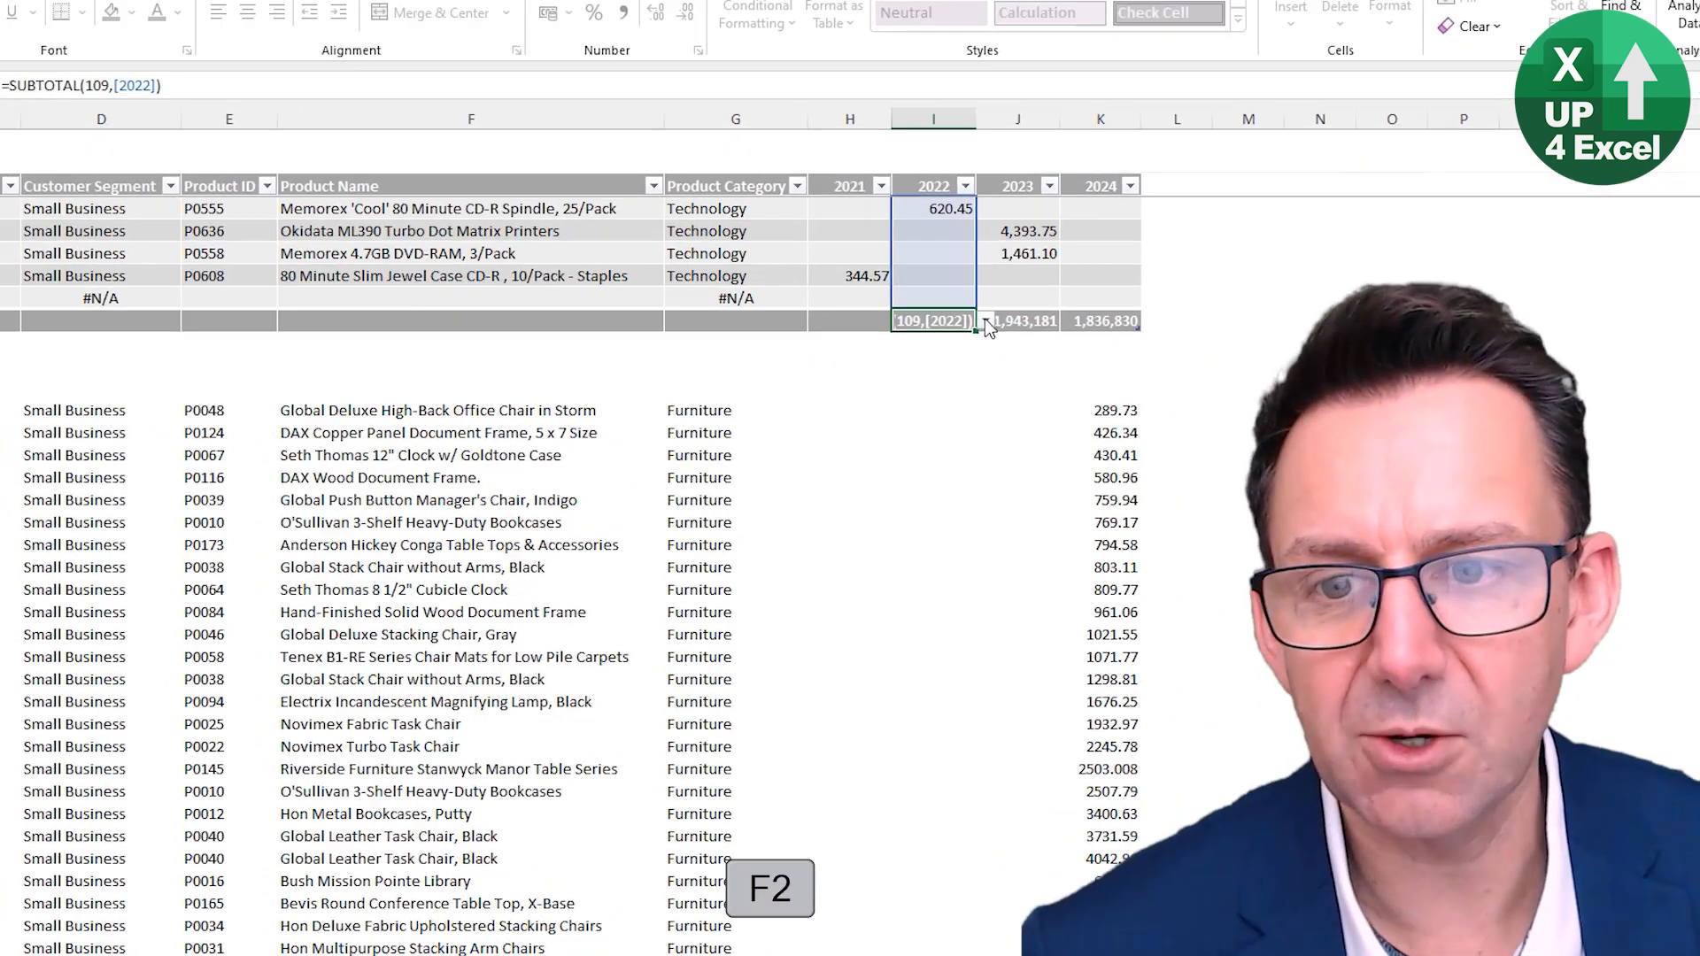
key(Escape)
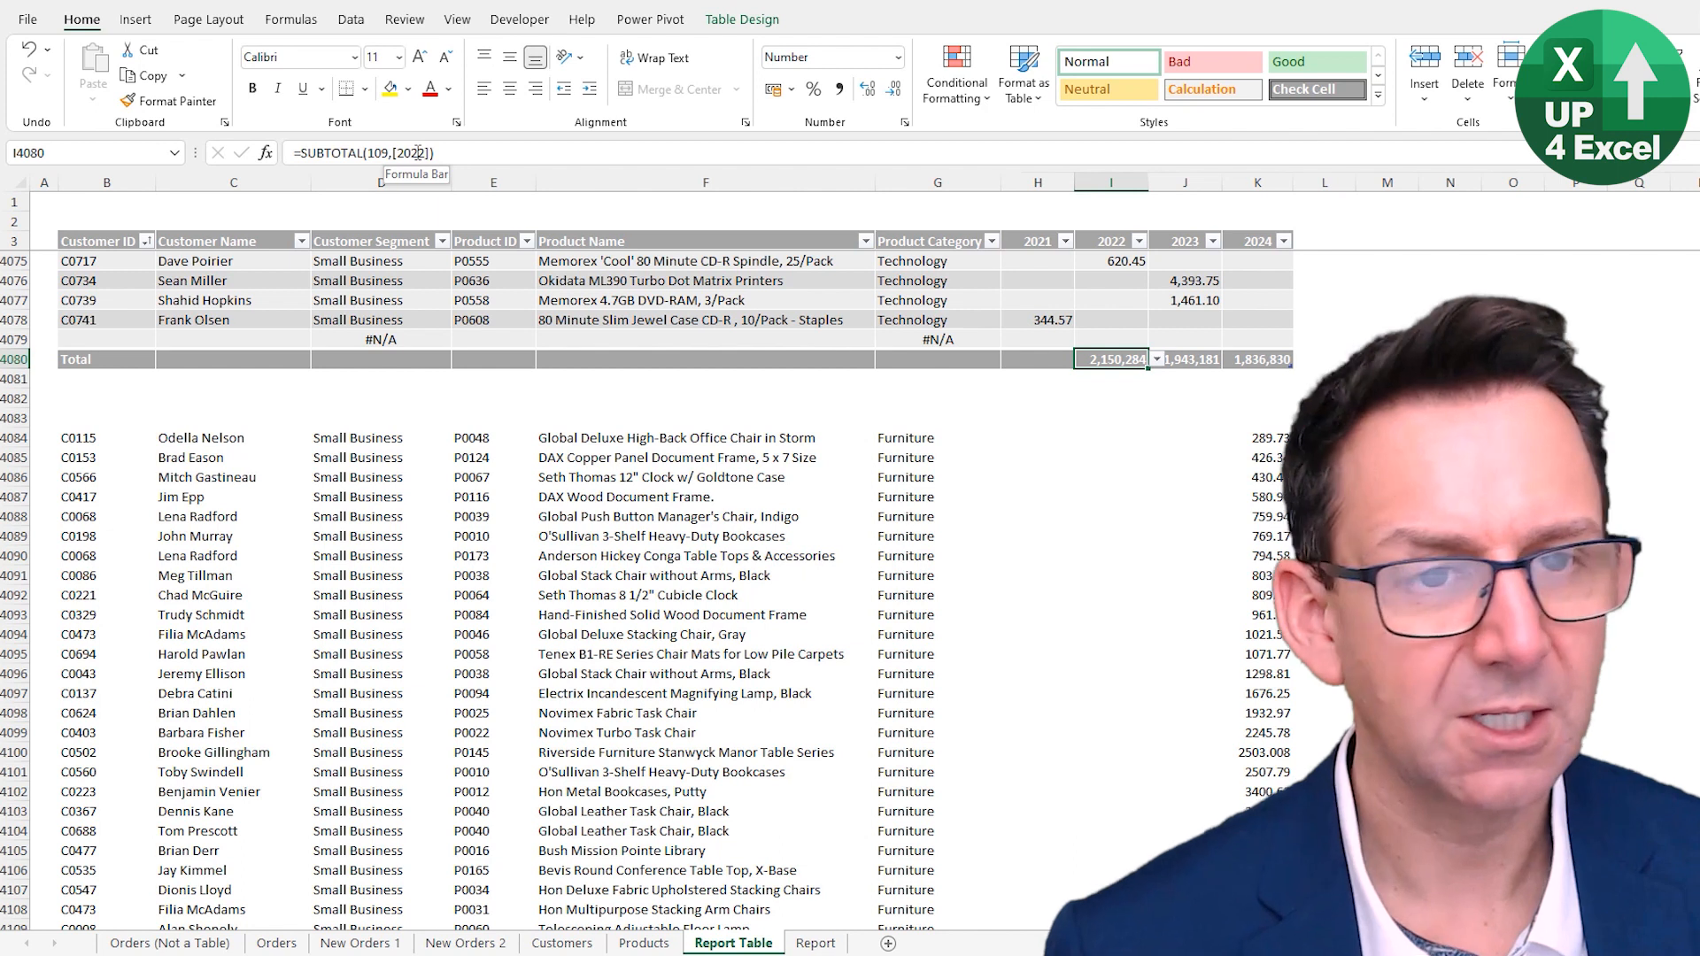
click(1041, 367)
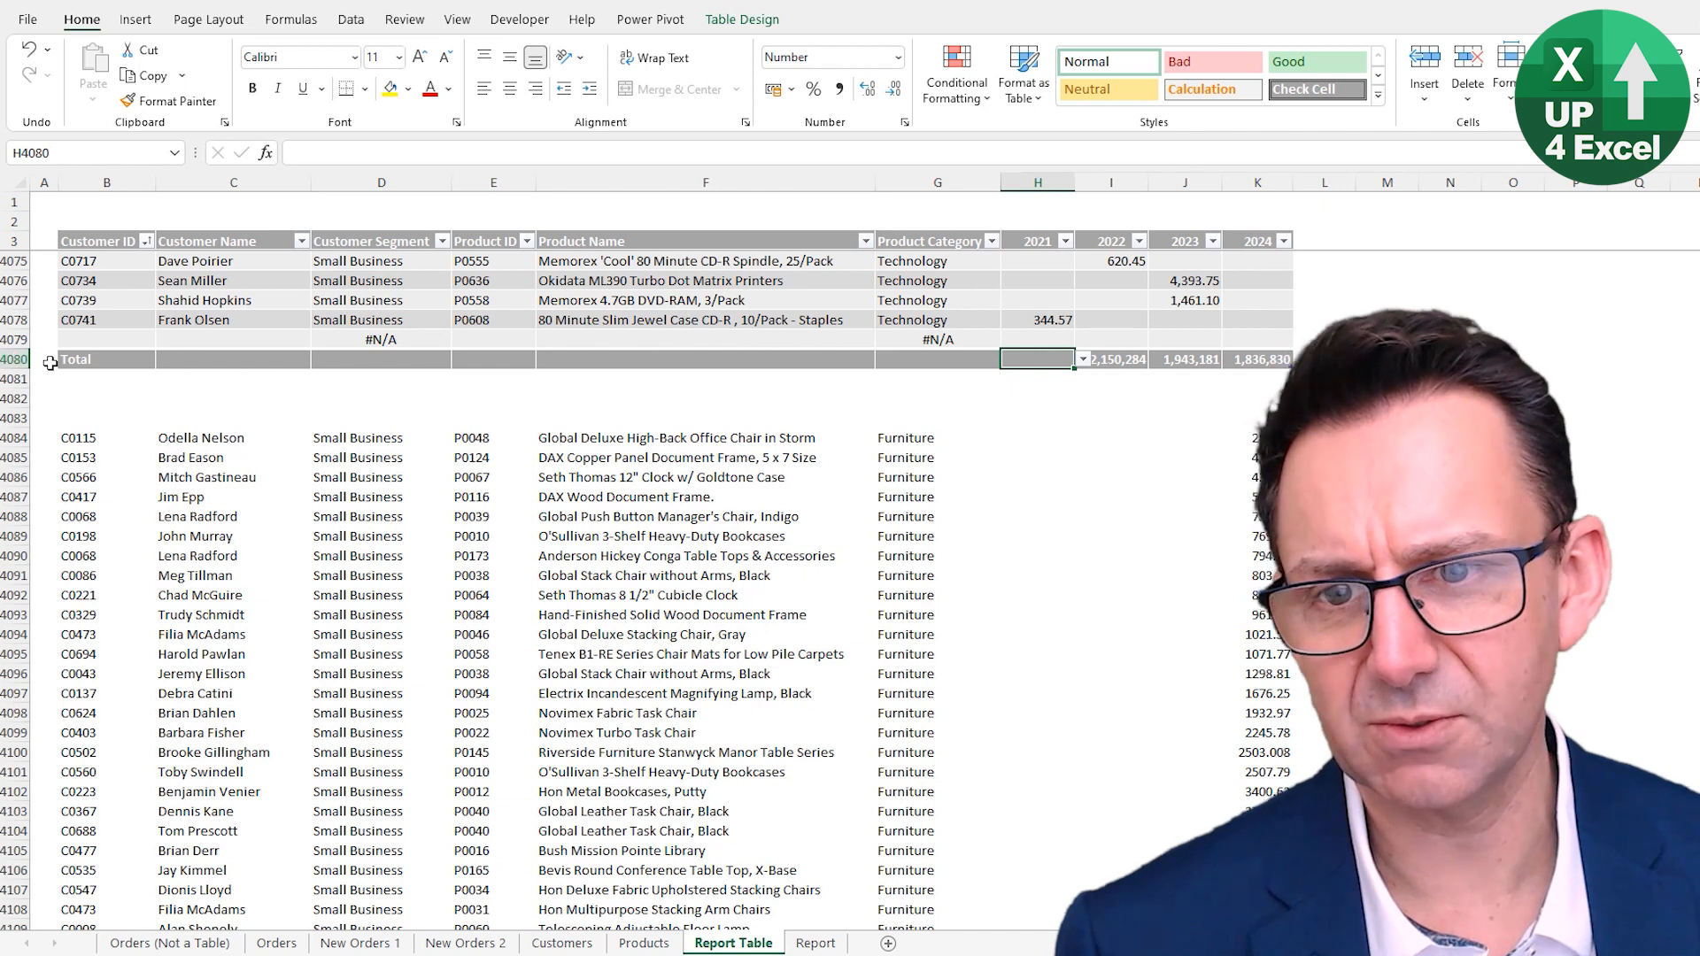
- Copy the three Furniture rows below the table and paste them into the table's new blank row
drag(78, 437, 1257, 477)
key(ctrl+c)
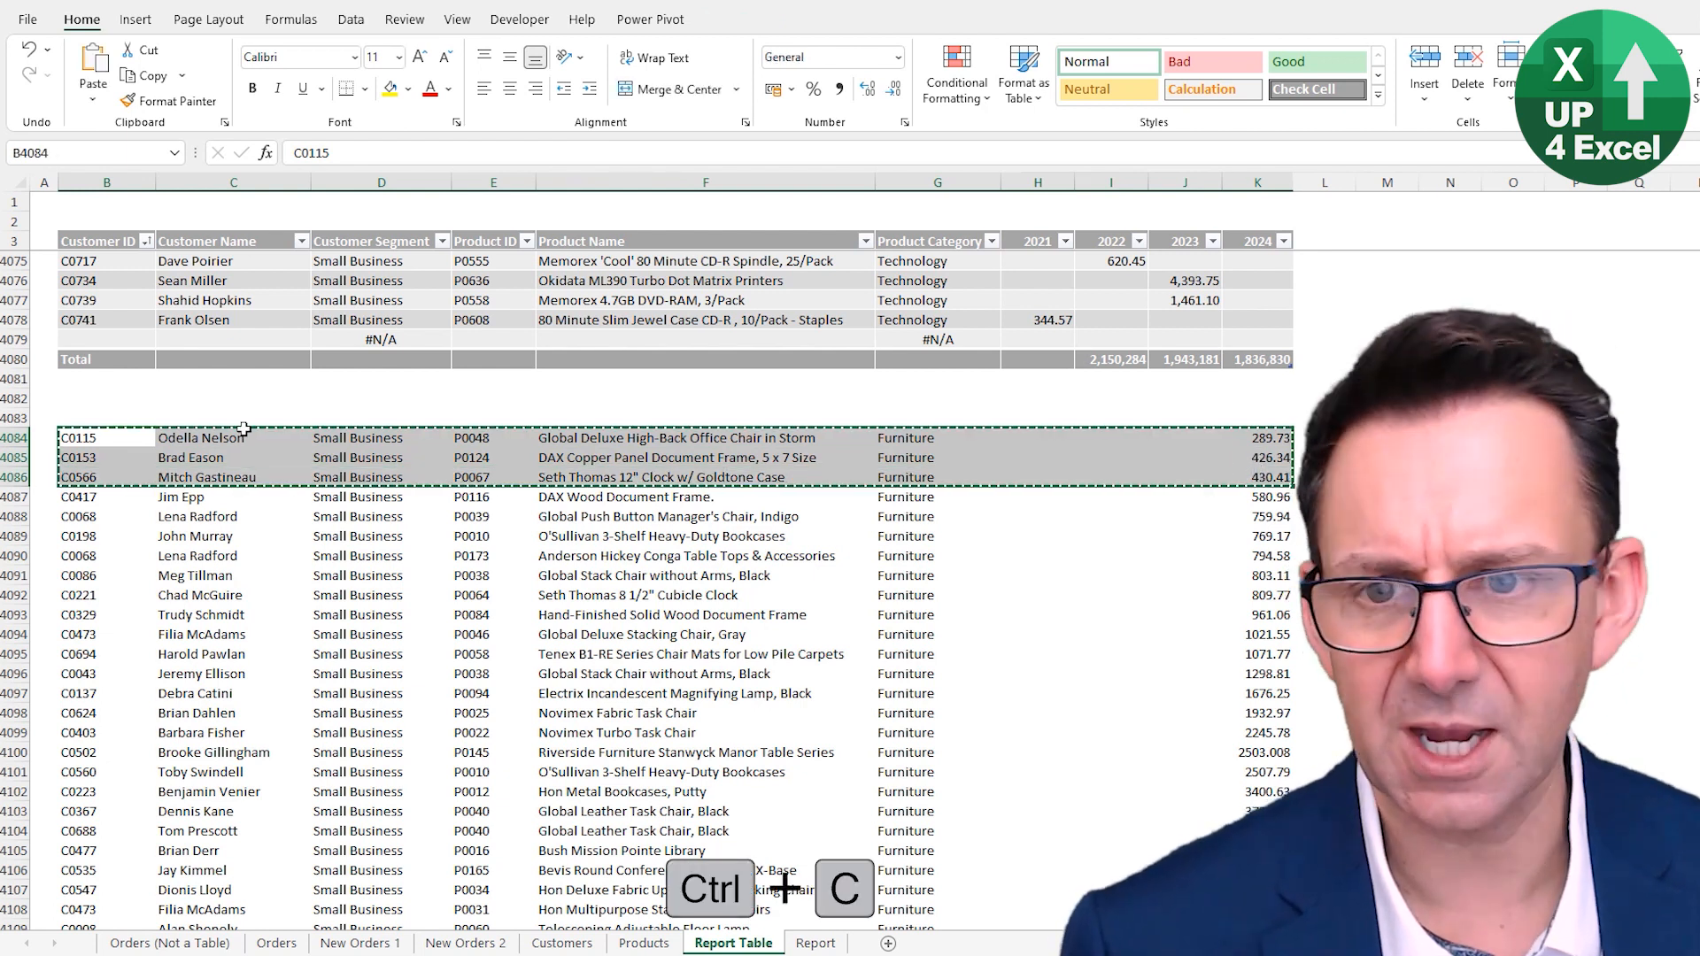
click(98, 343)
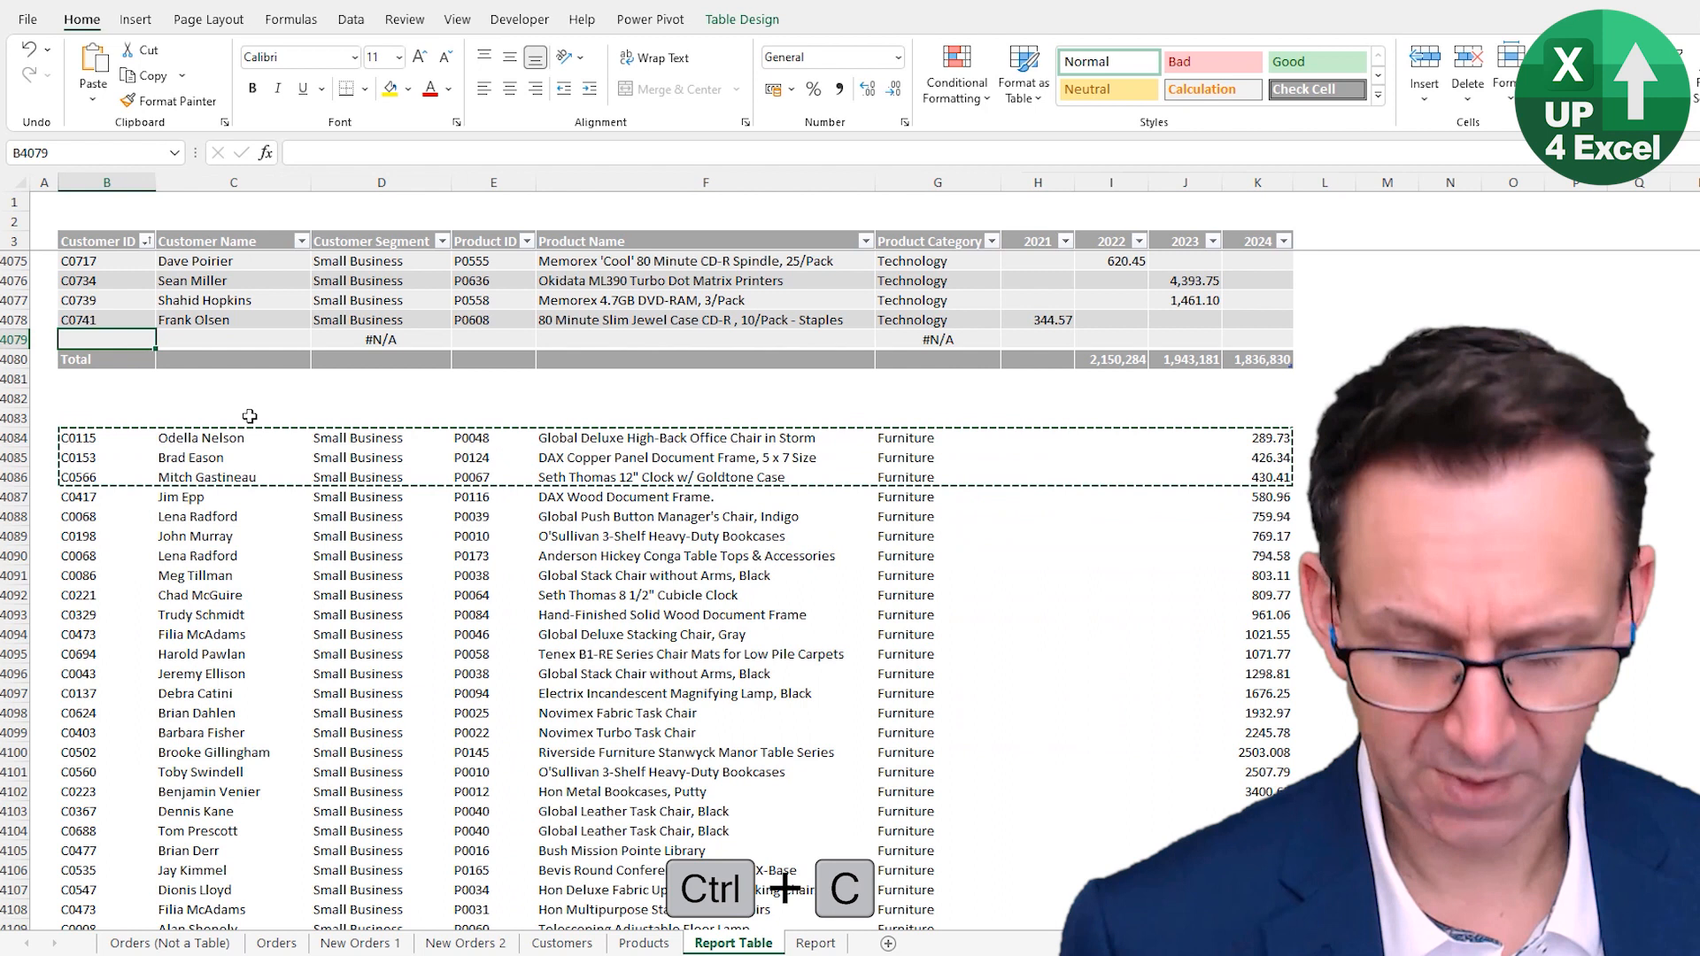
key(ctrl+v)
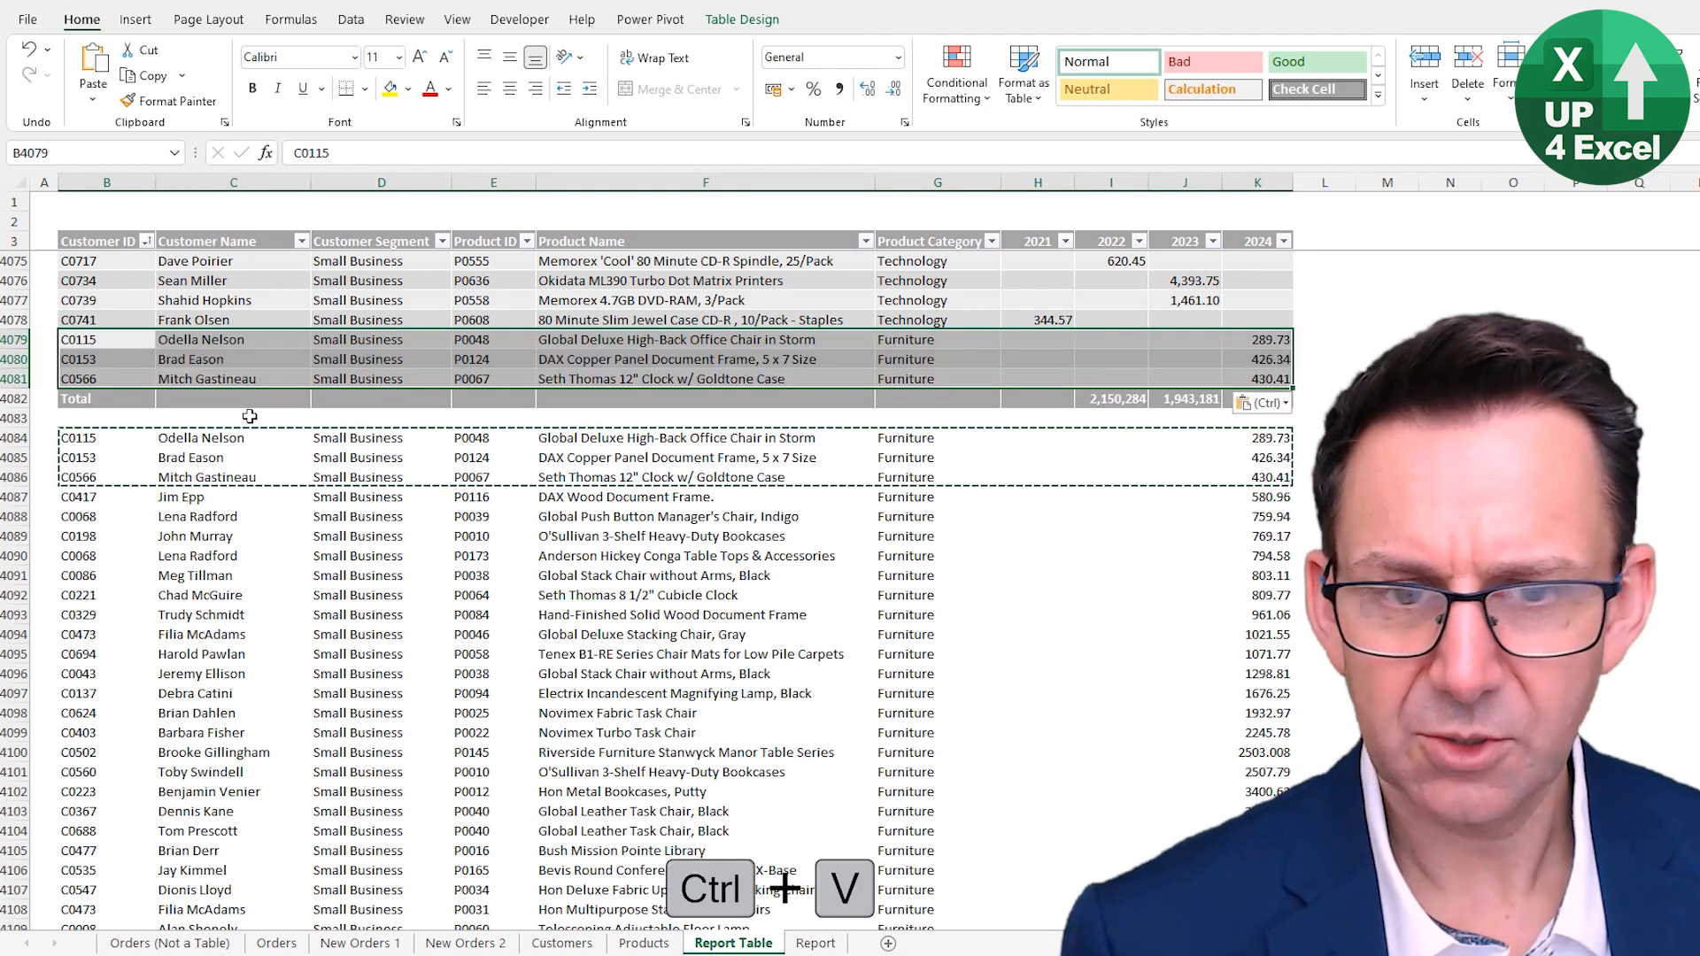
- Check the 2022 total formula again after the pasted rows
click(90, 400)
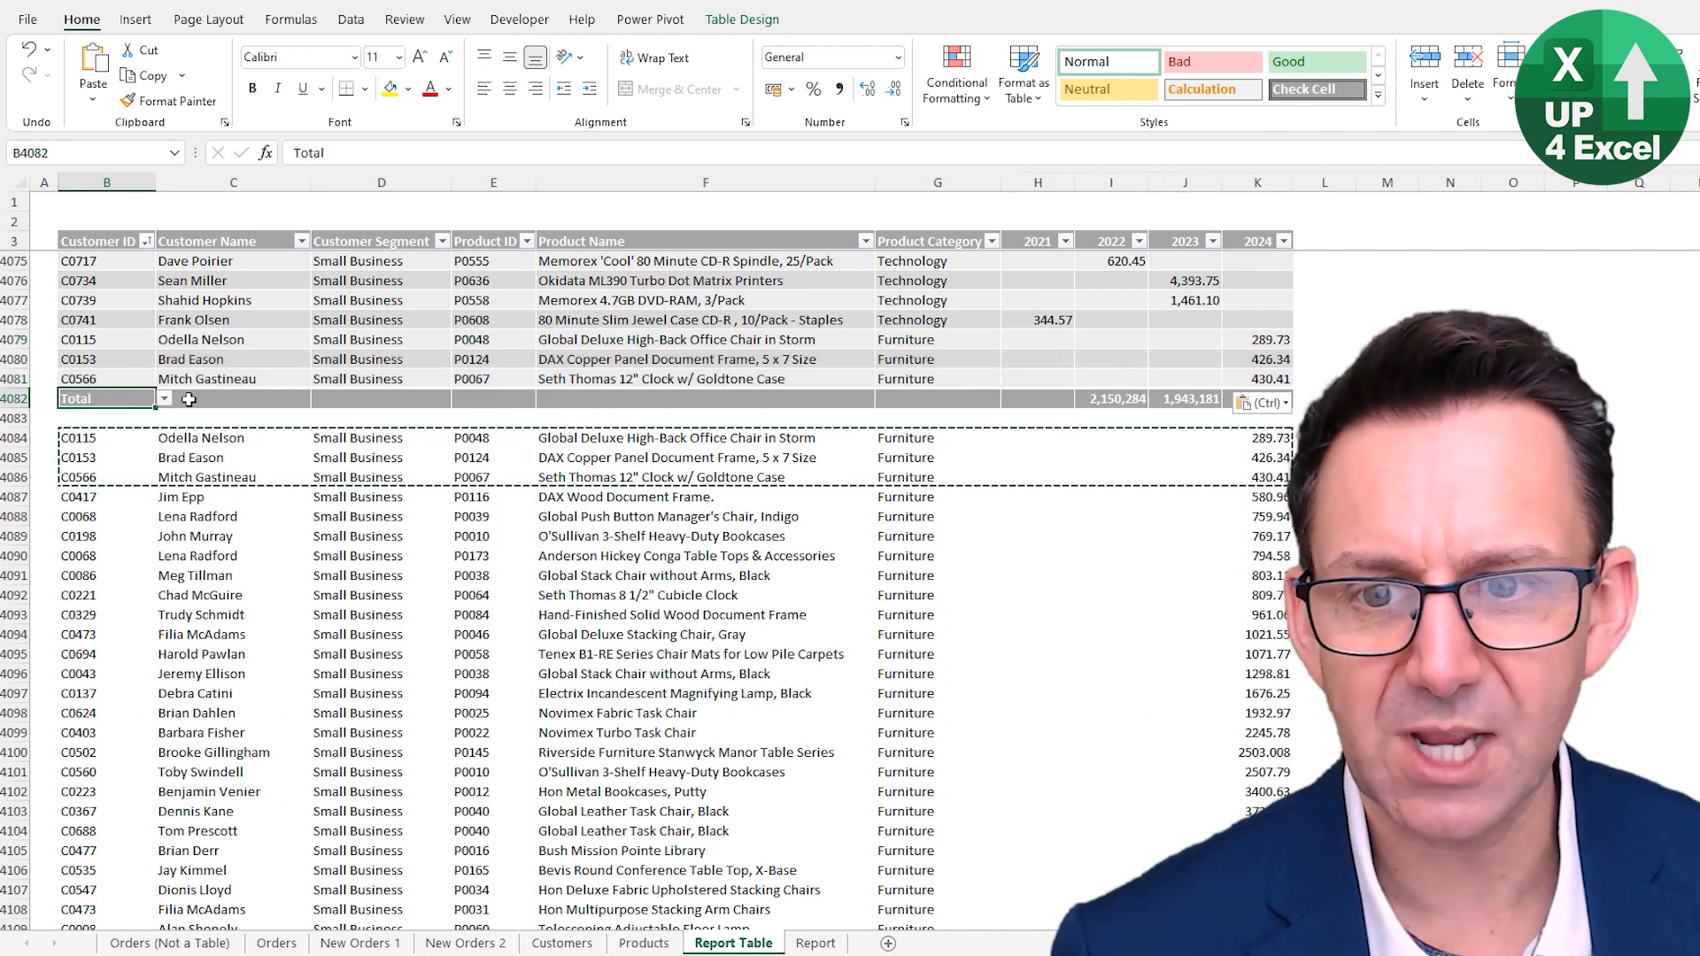
drag(189, 399, 190, 399)
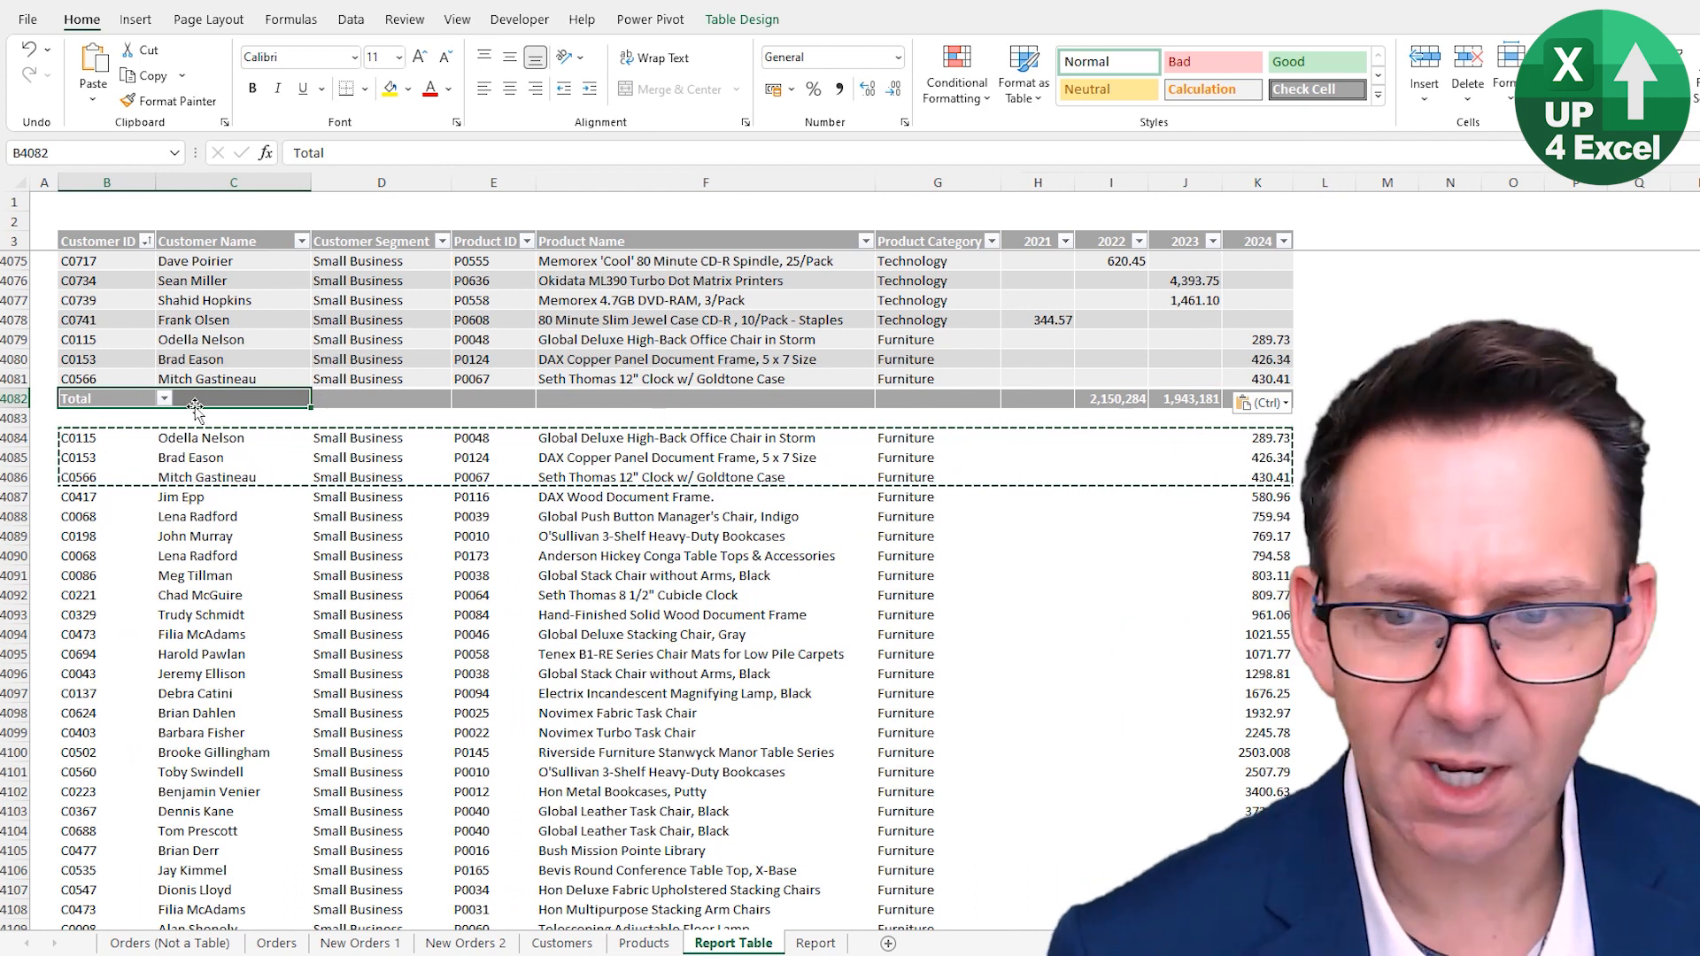
click(1085, 400)
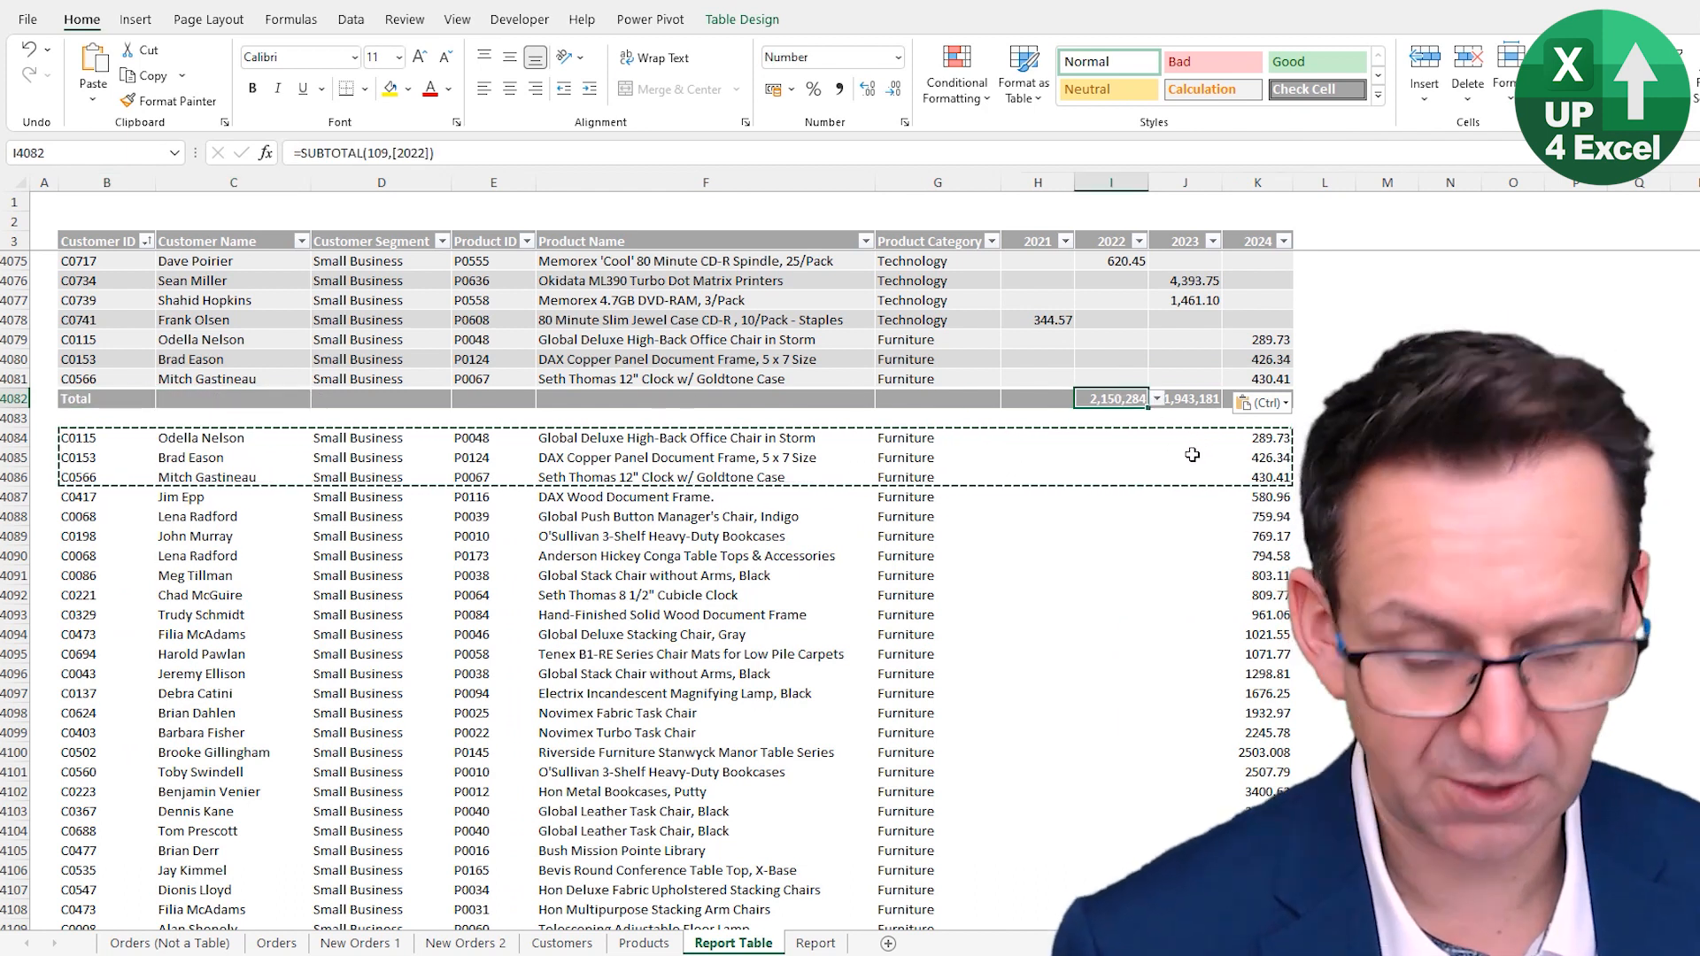
key(F2)
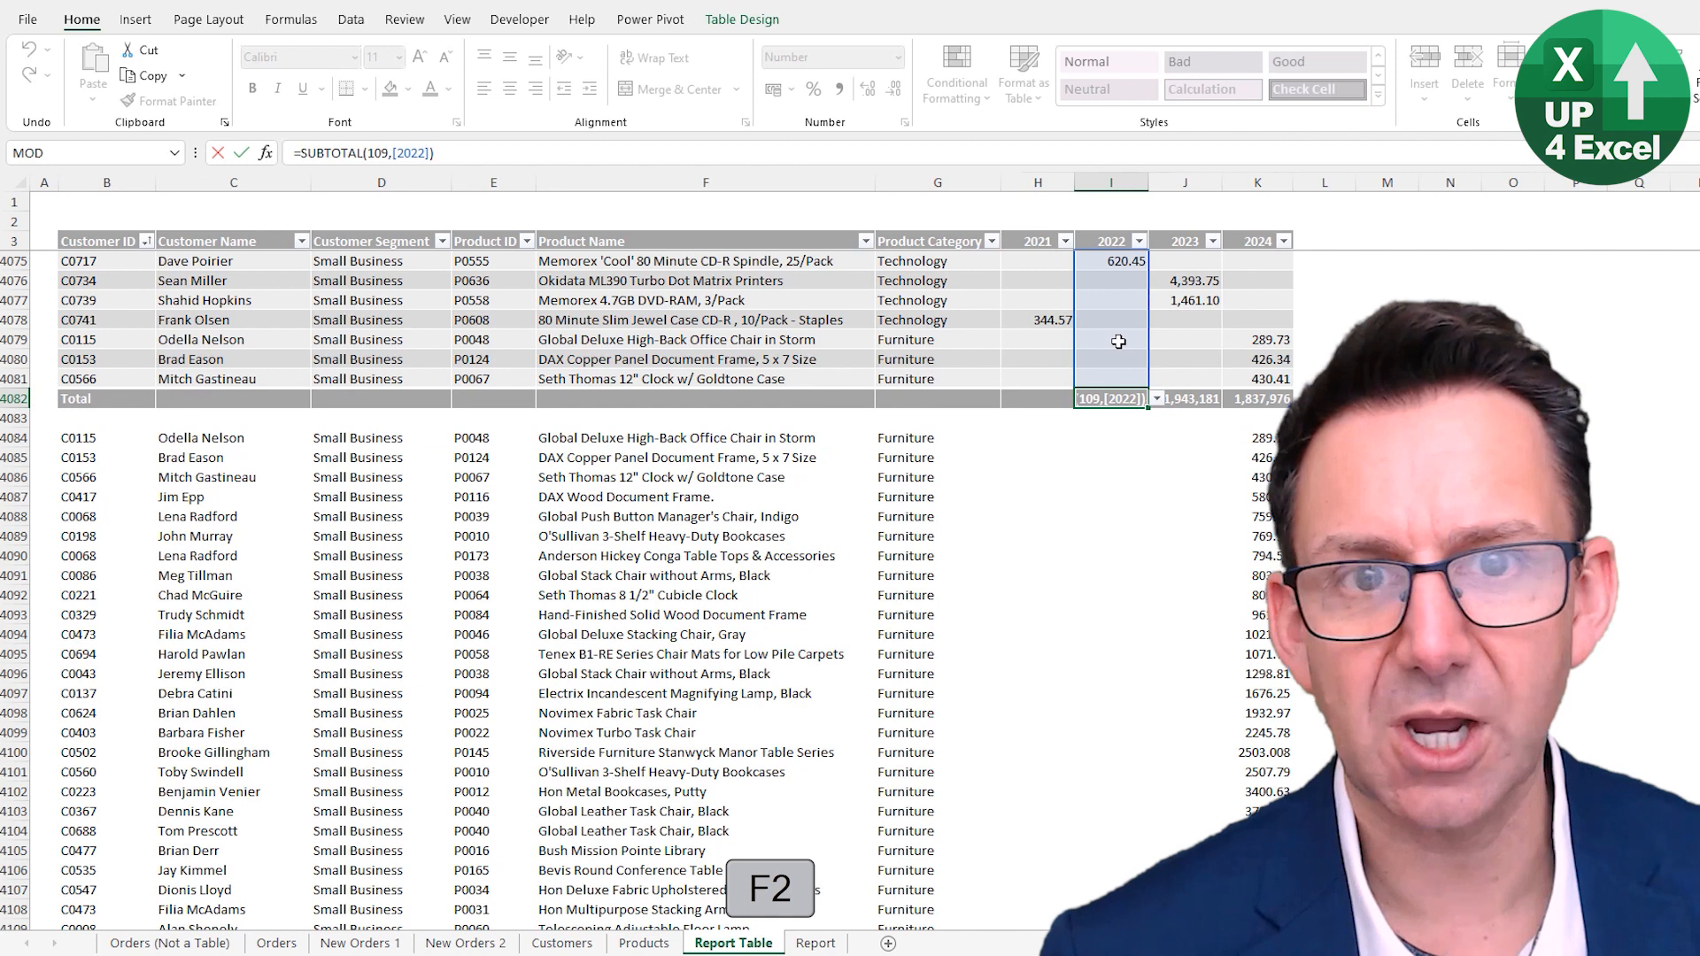
key(Return)
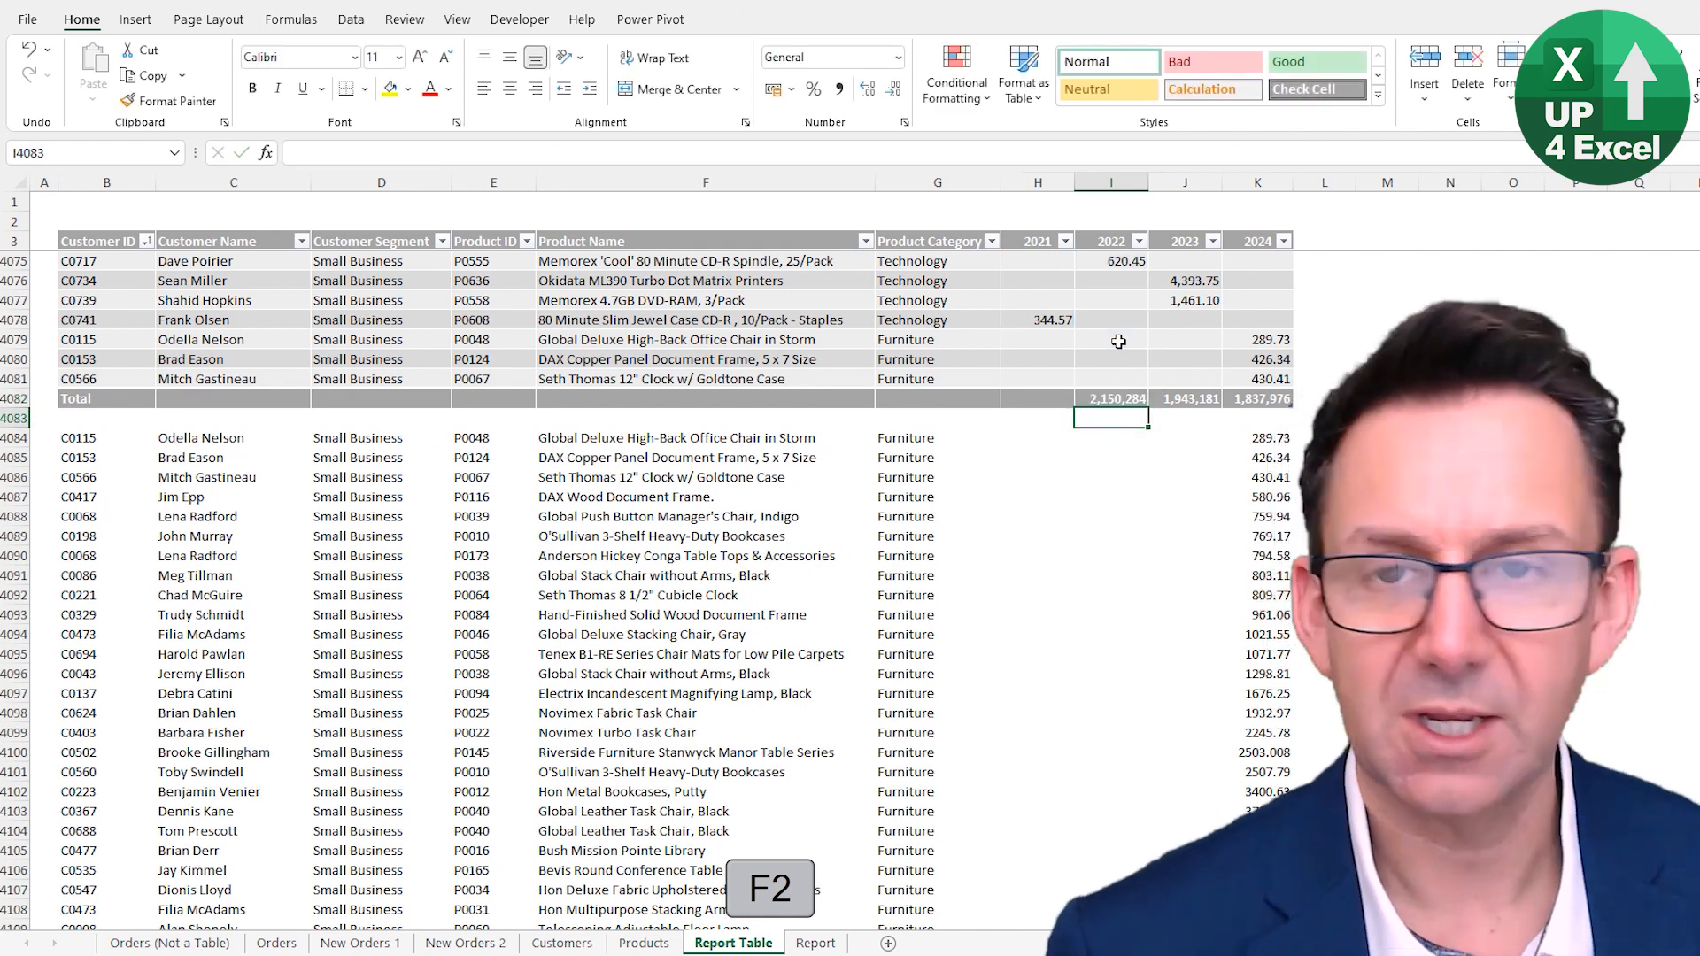
- Set the Total Row function for the 2021 column to Sum
click(1049, 394)
click(1082, 400)
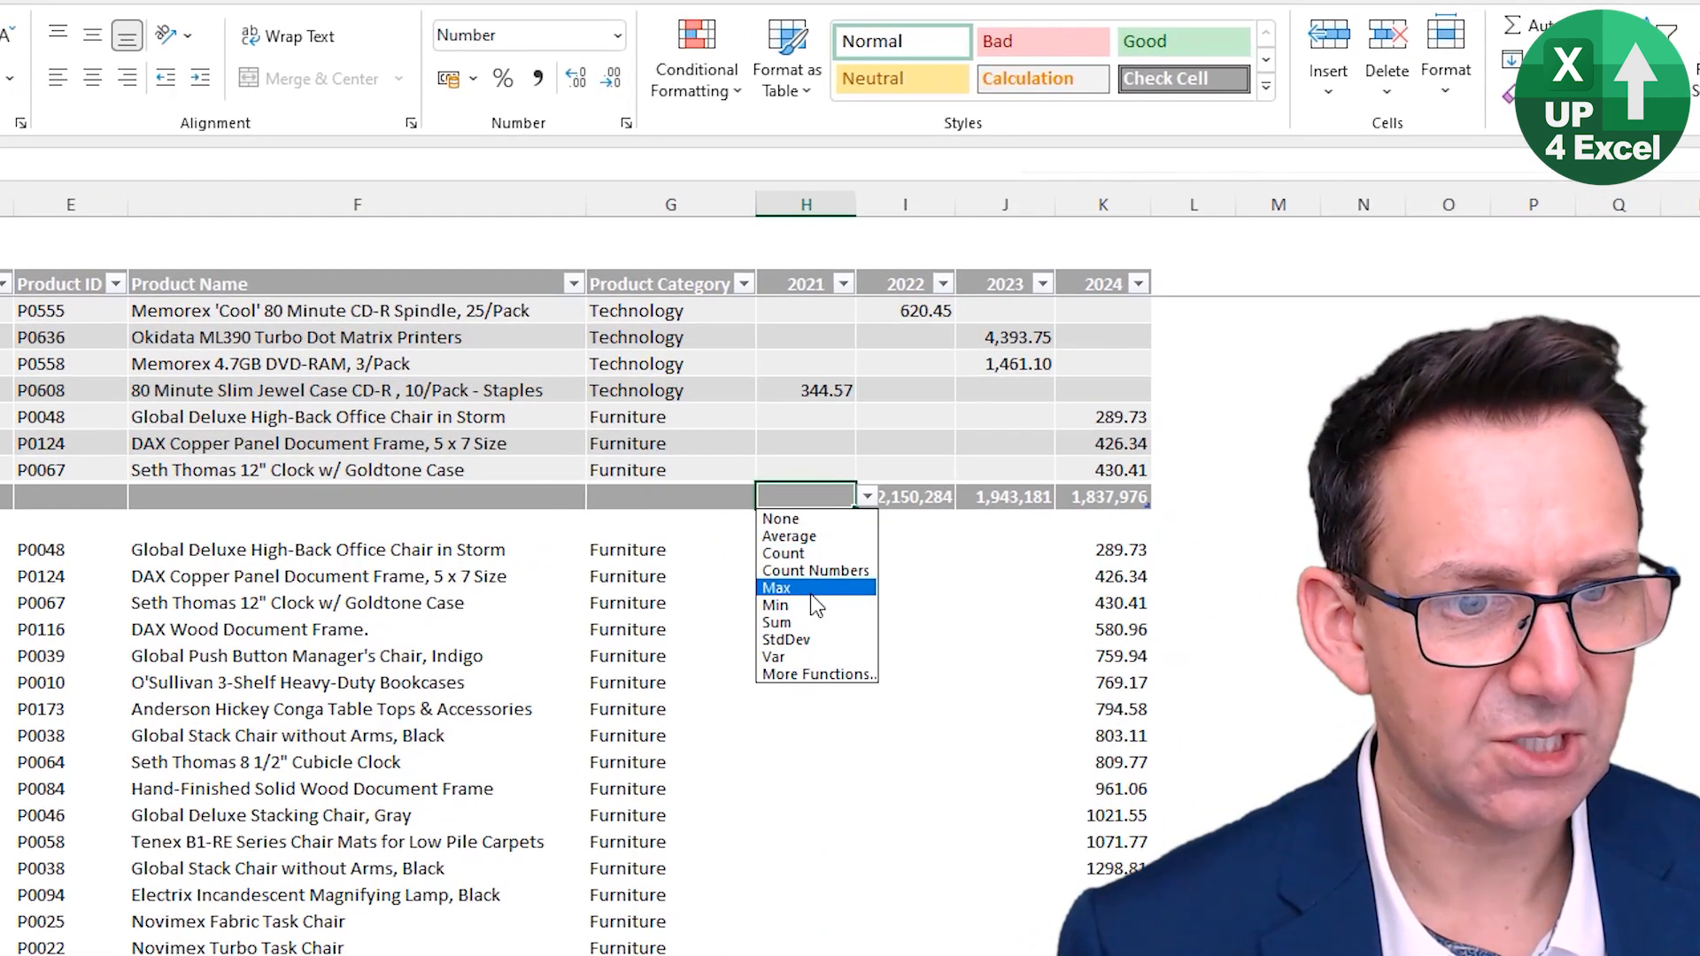
click(1035, 488)
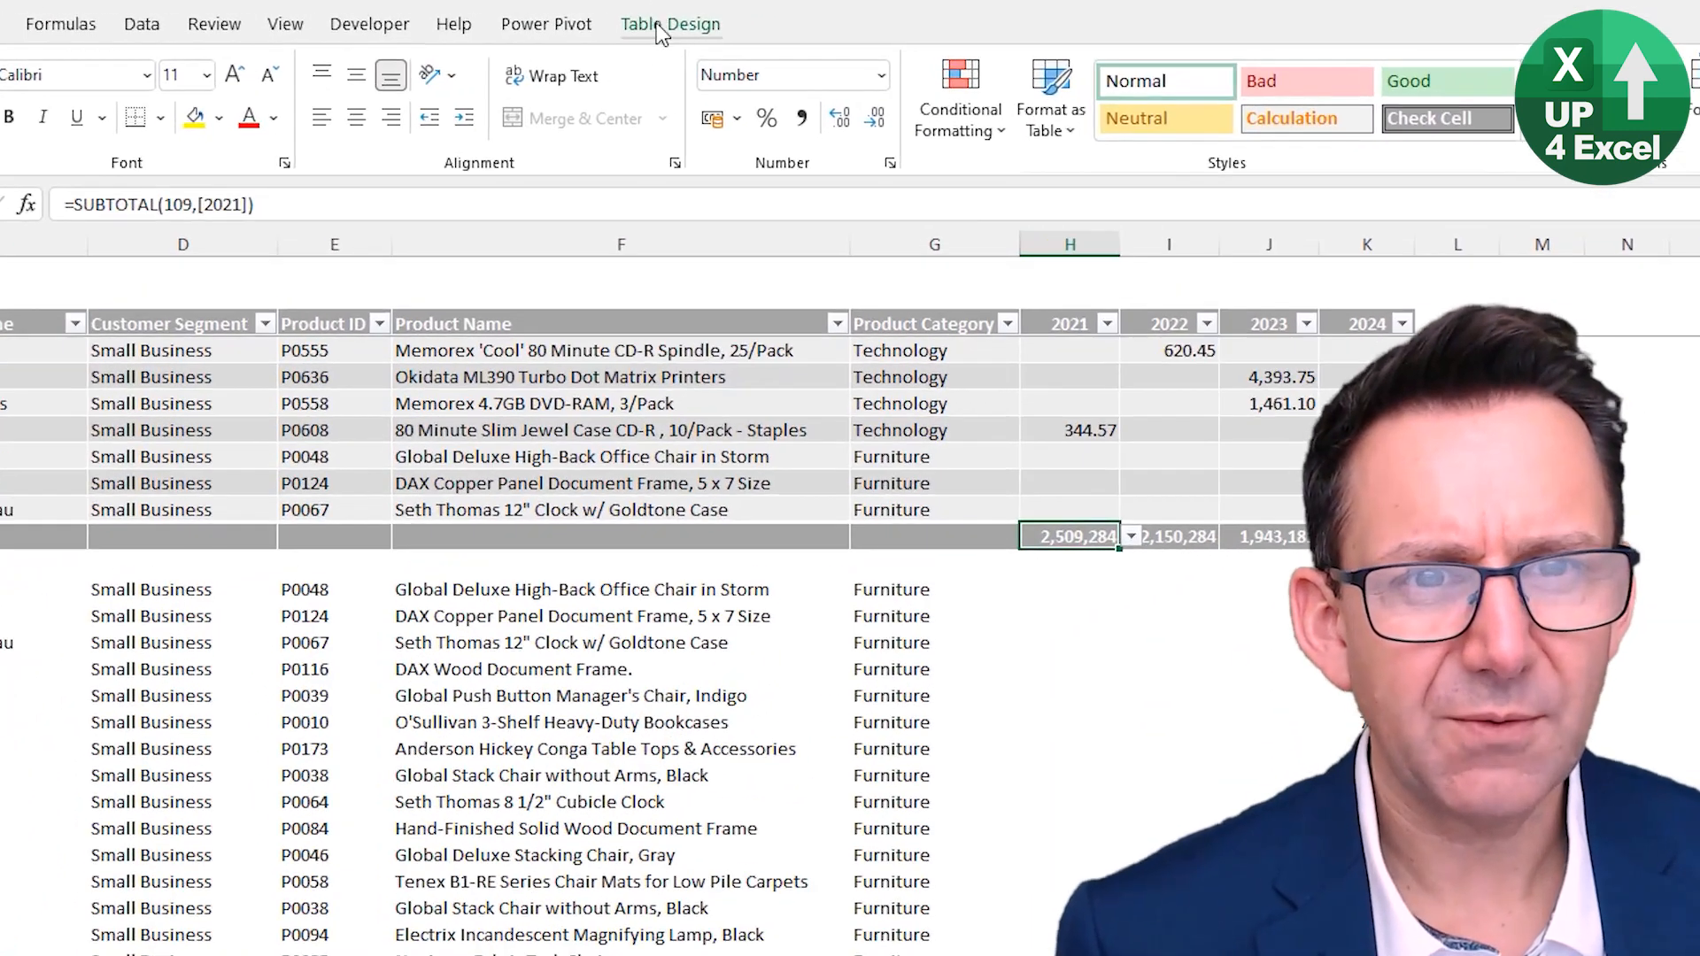
- Toggle the table's Total Row off and back on
click(738, 21)
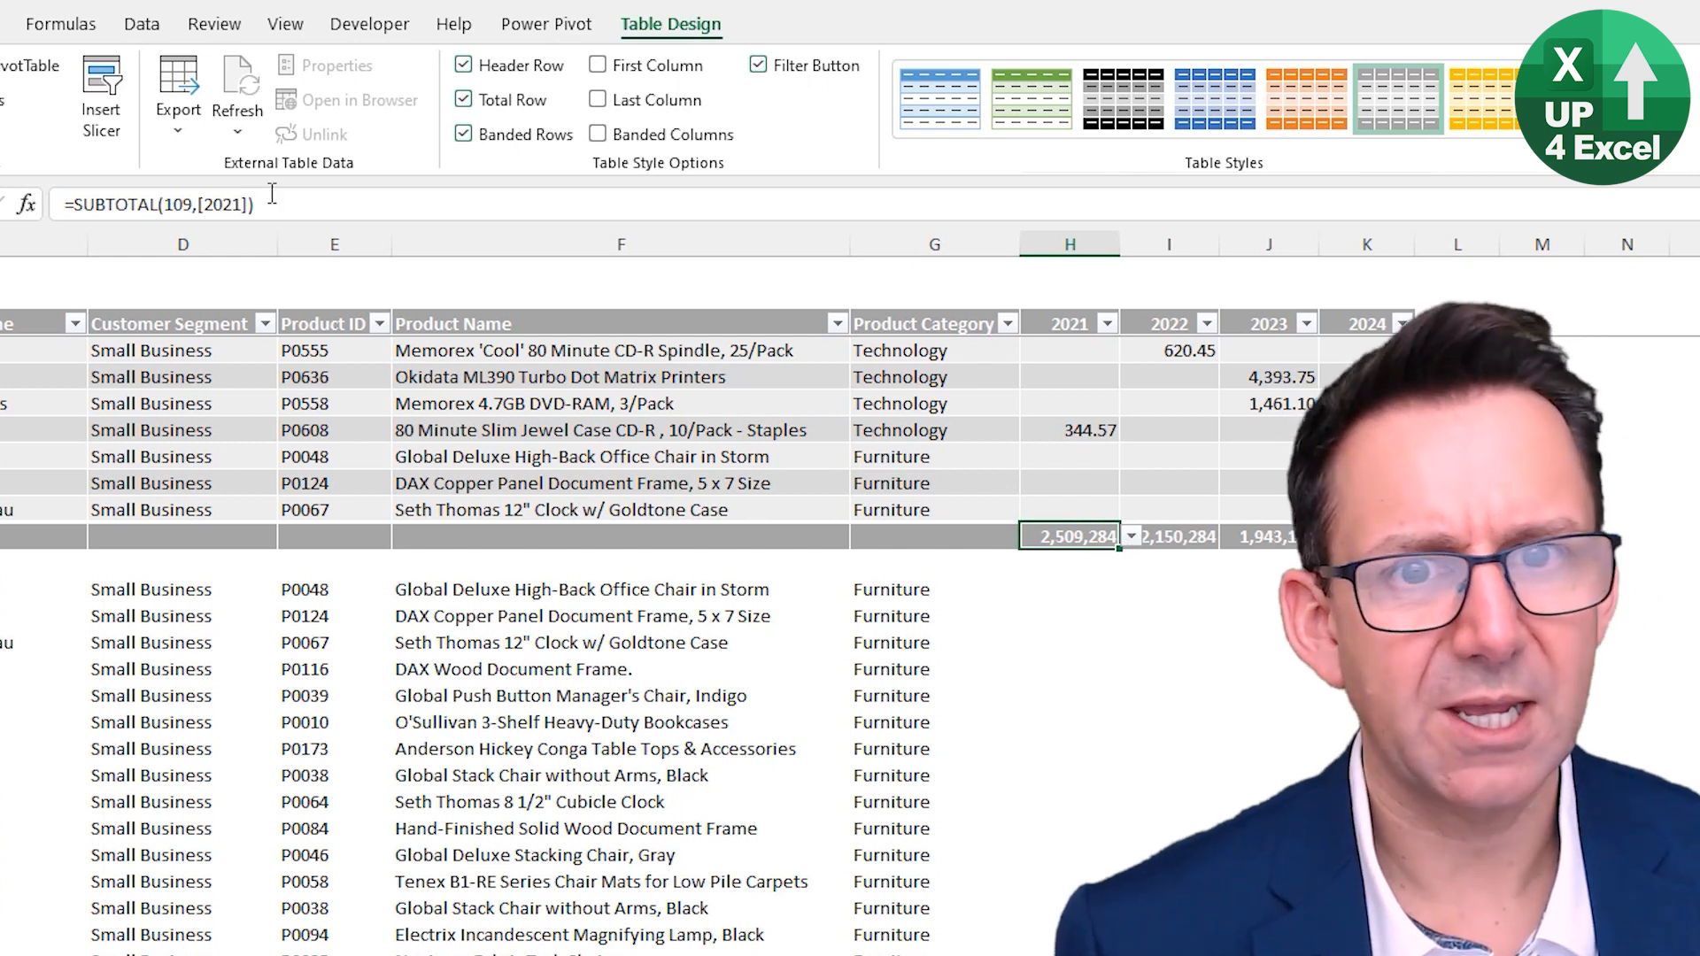
click(462, 99)
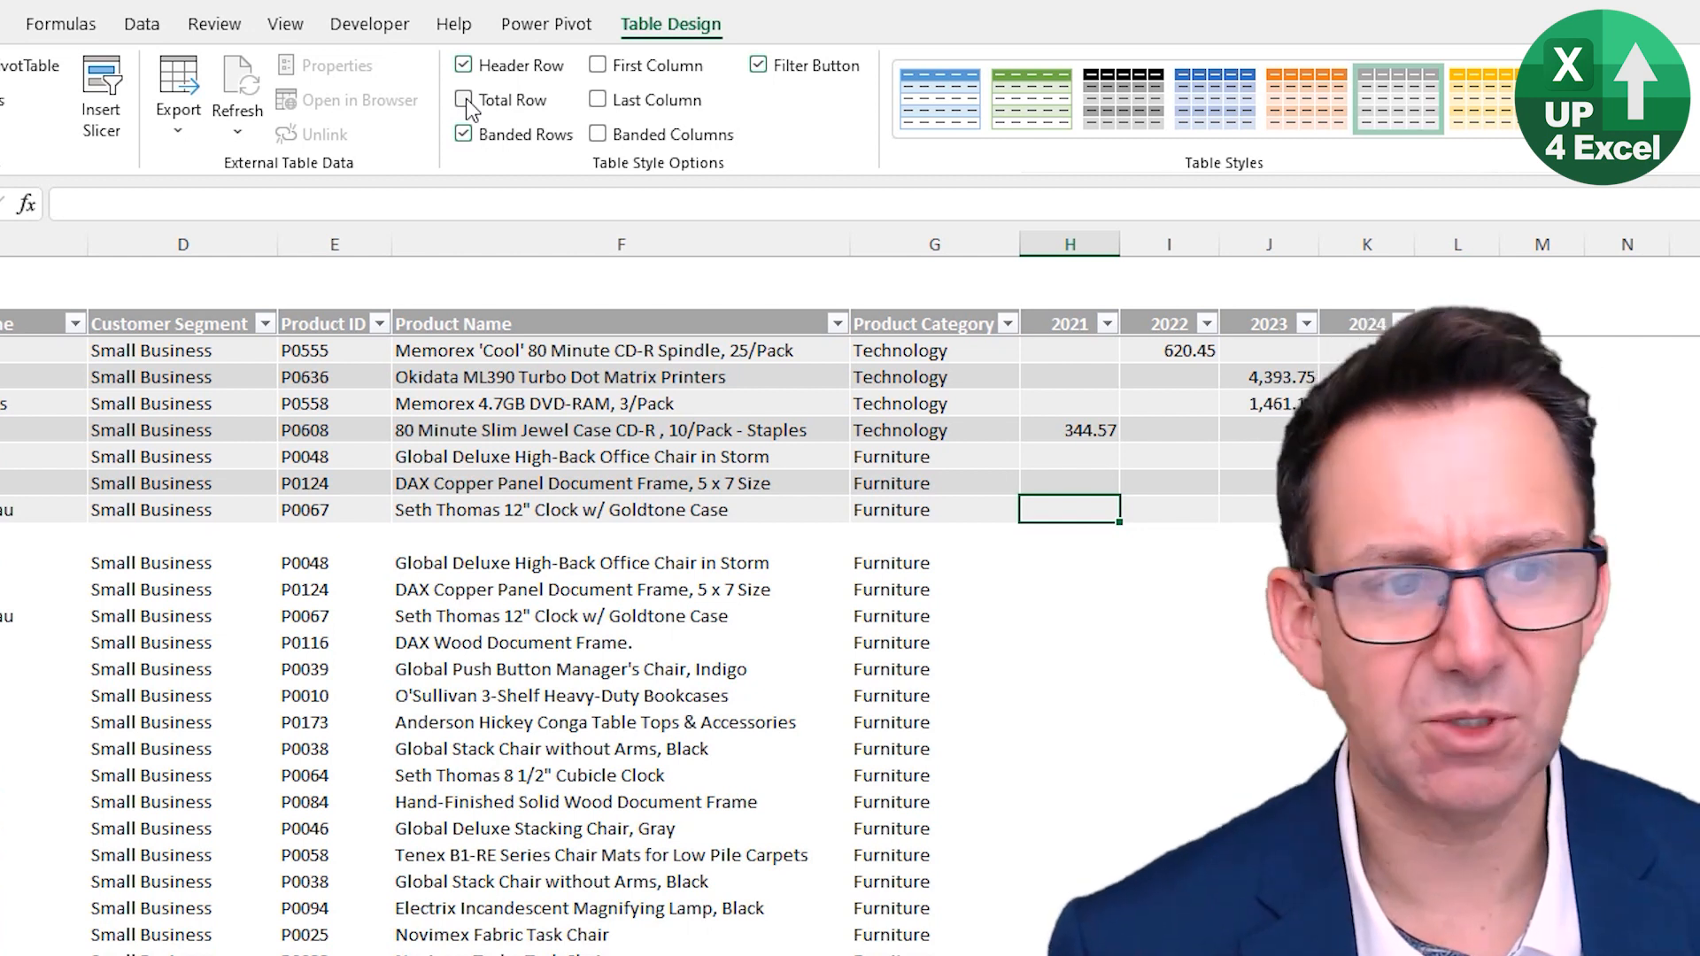
click(464, 100)
- Change the 2021 column's Total Row function to Count
click(1089, 546)
click(1172, 537)
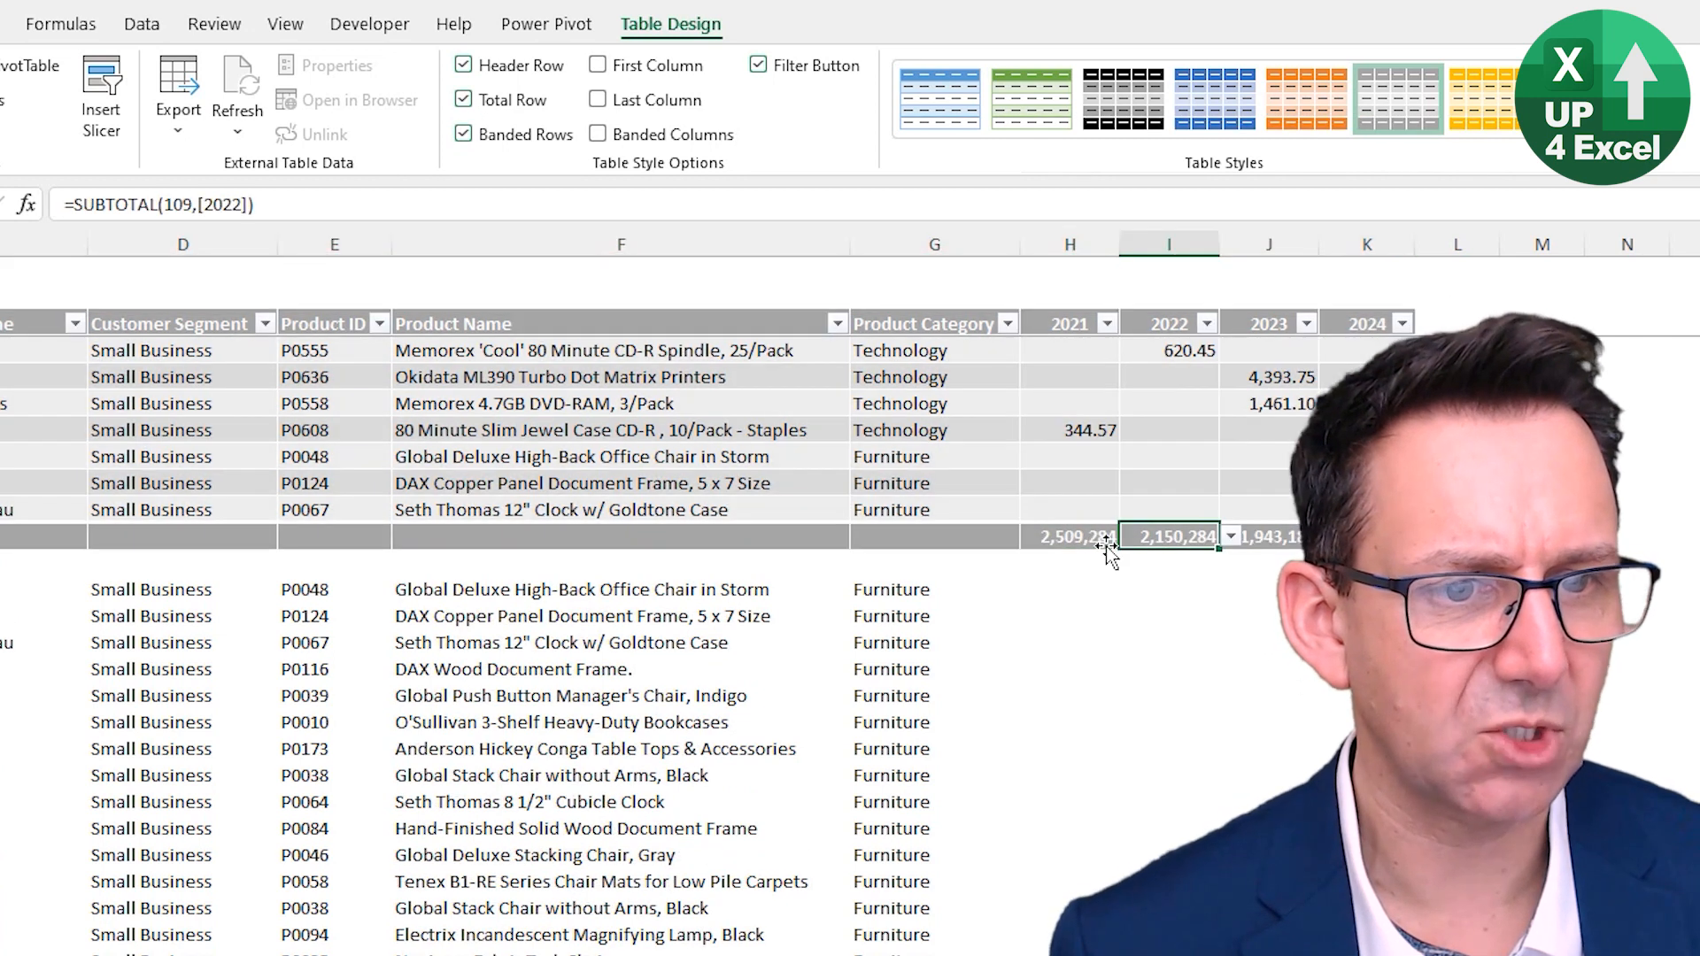
click(1085, 535)
click(1132, 537)
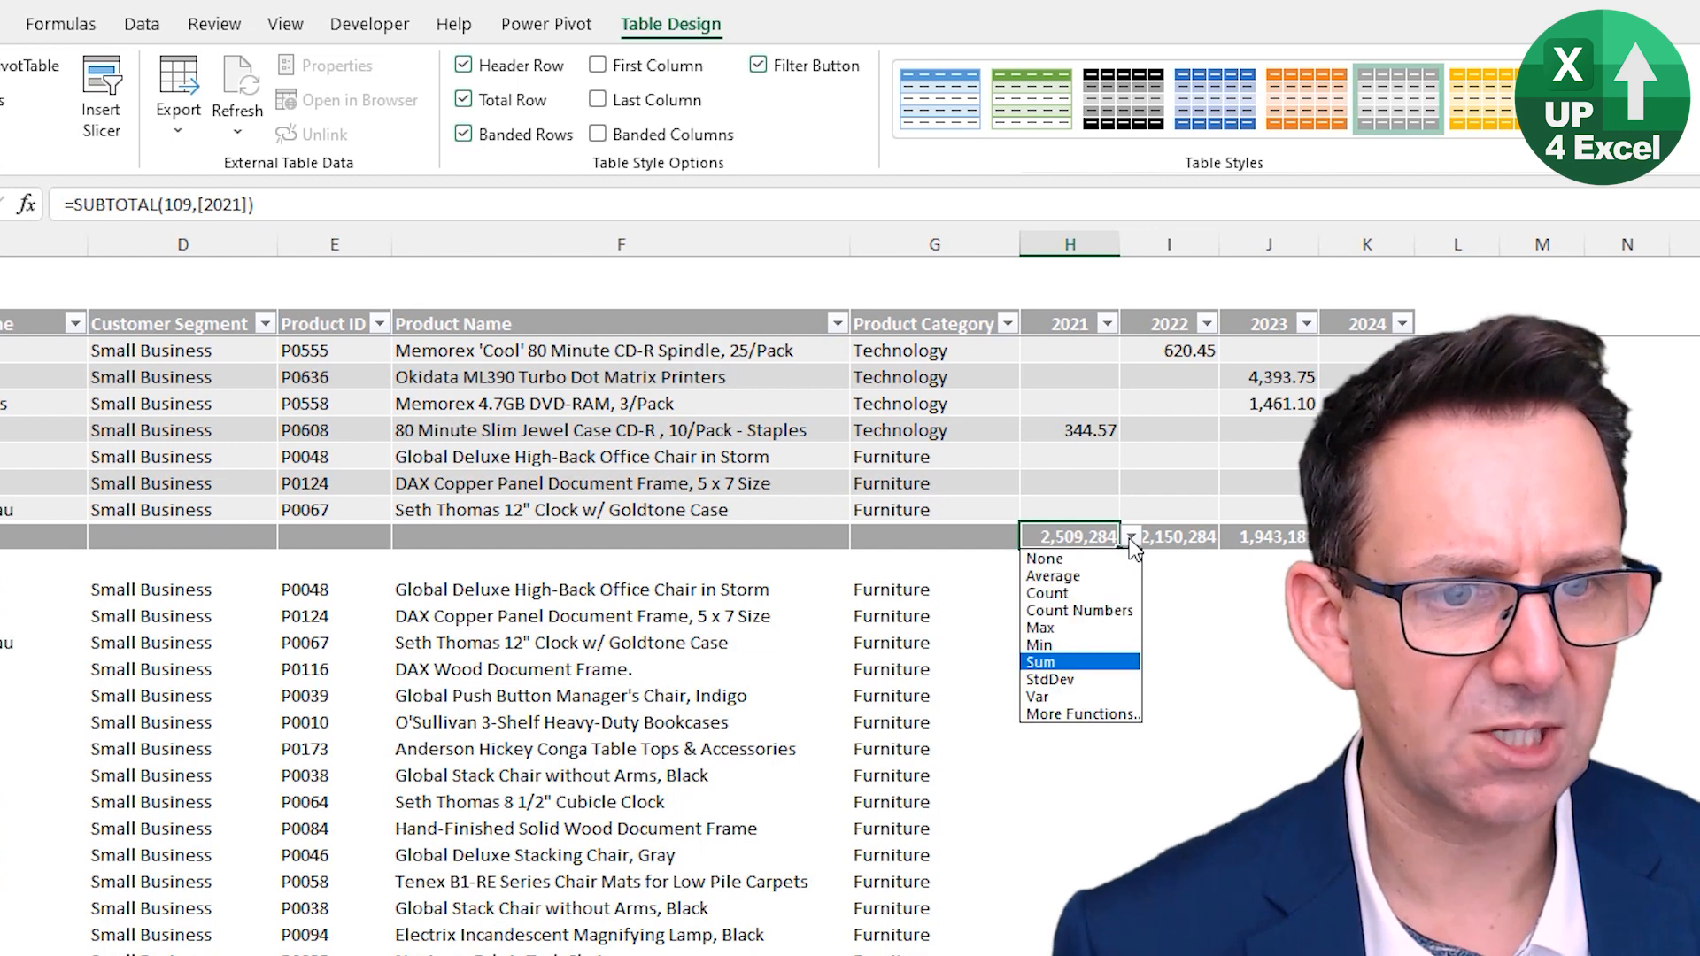
click(837, 437)
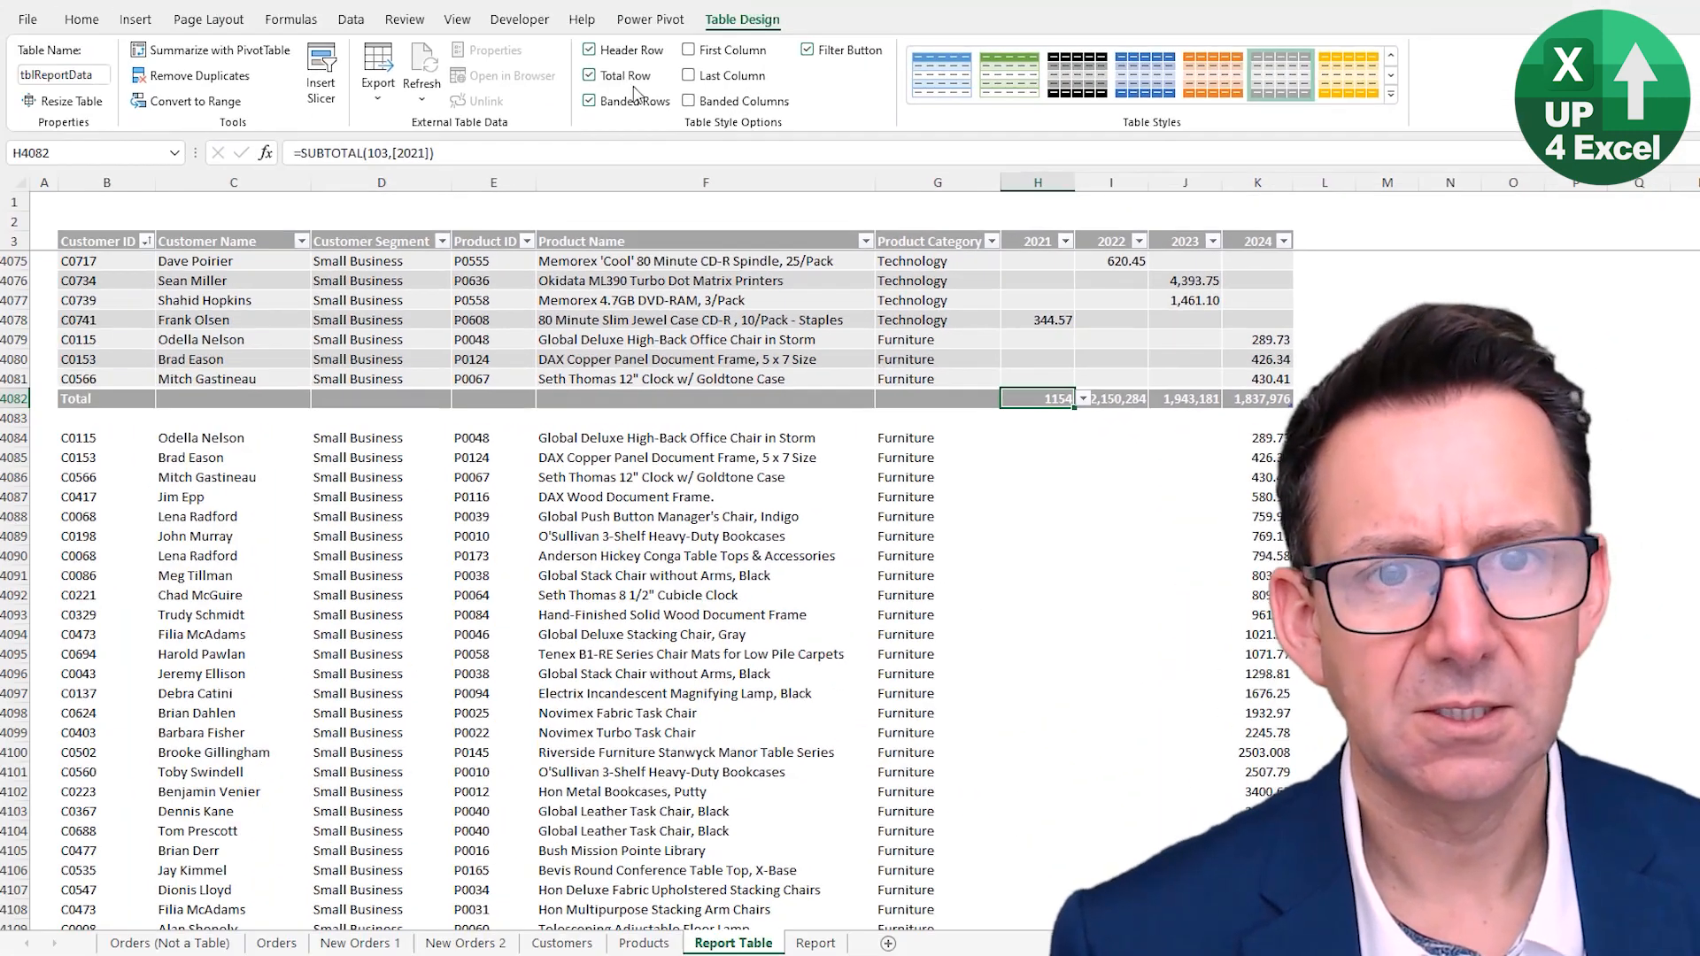
- Toggle the Total Row off and on twice, inspecting the 2021 total cell's formula in between
click(625, 79)
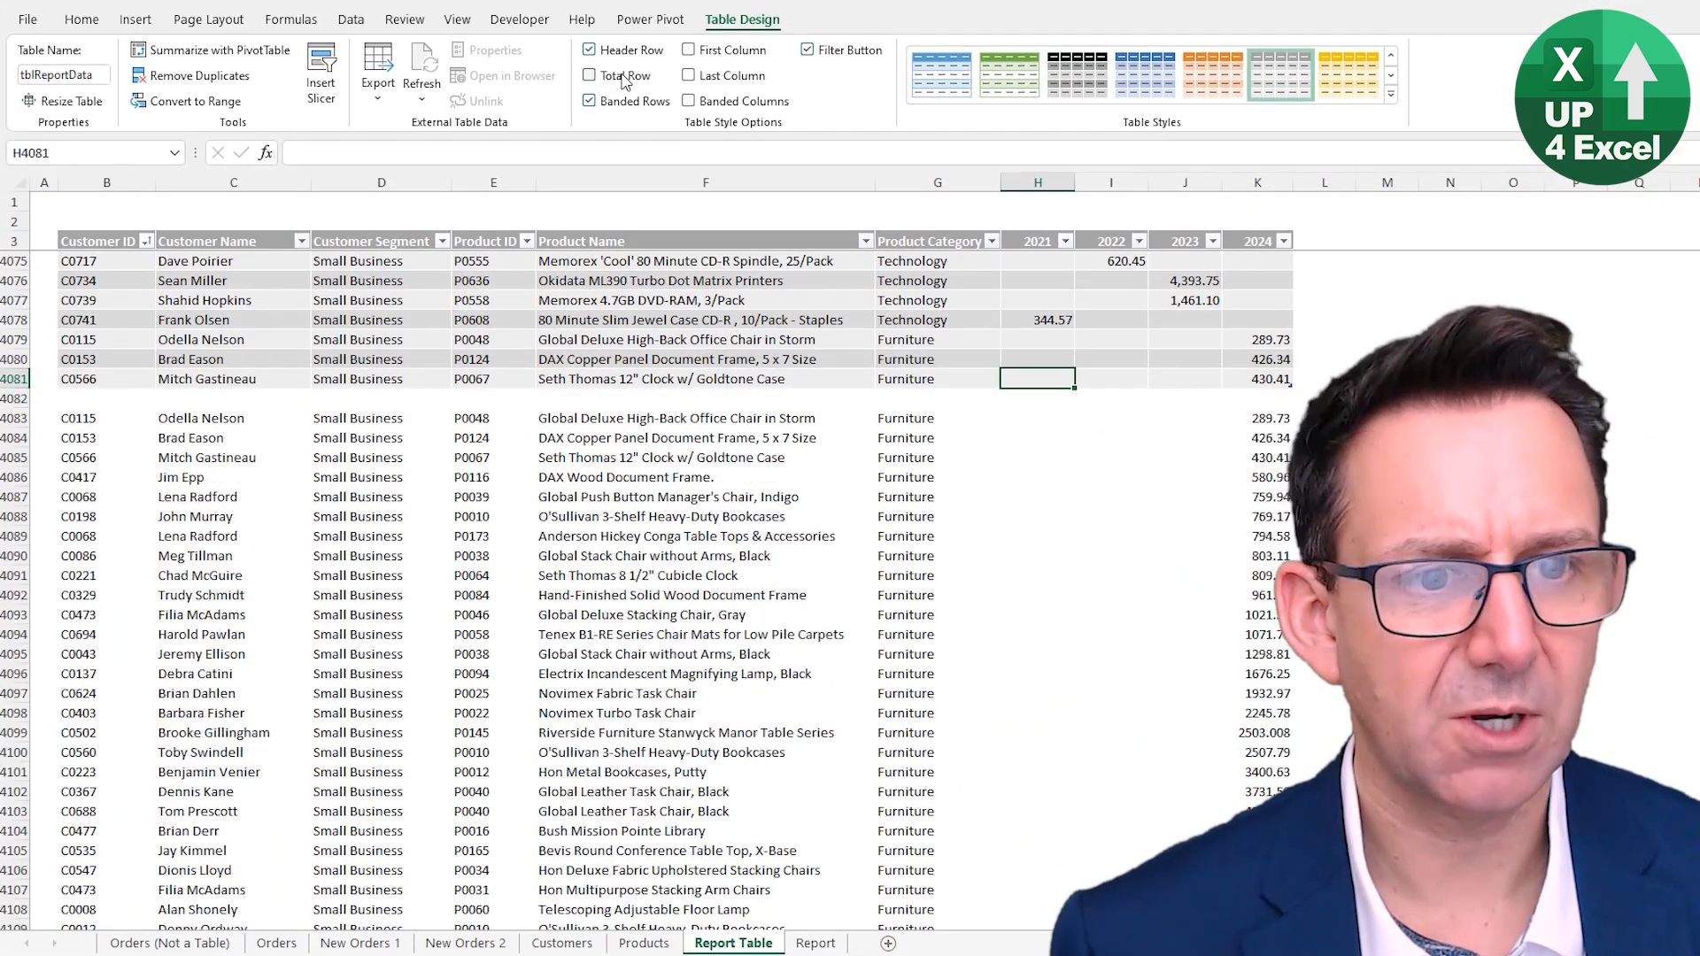
click(625, 80)
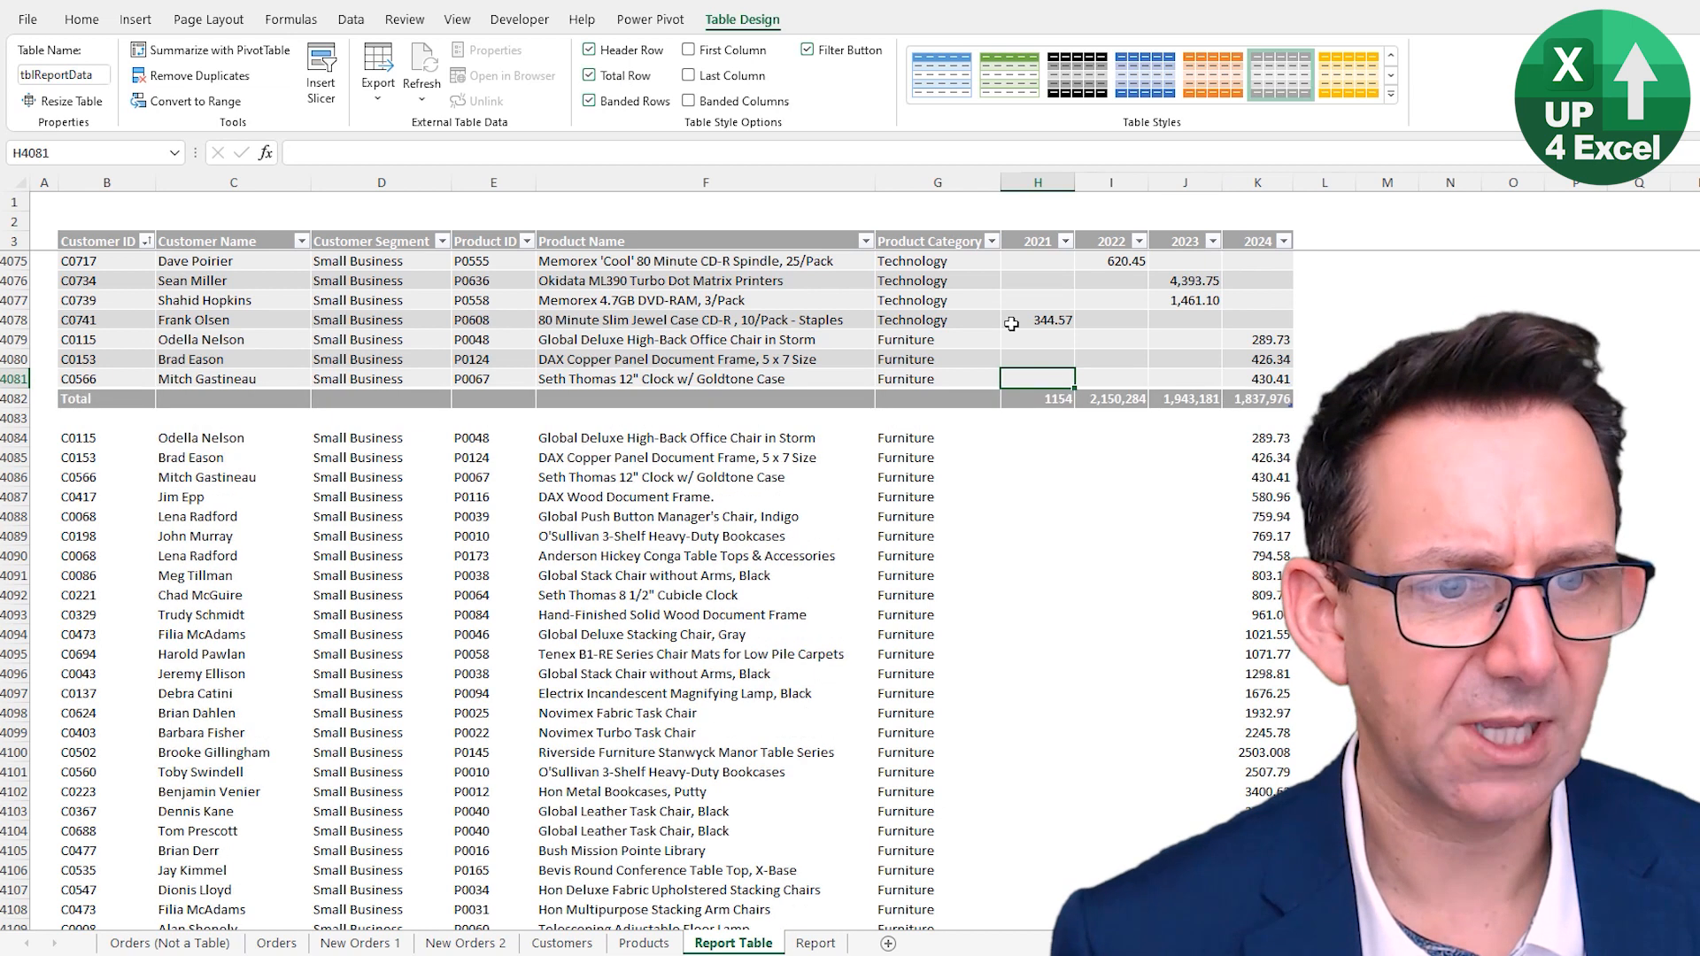
click(1060, 401)
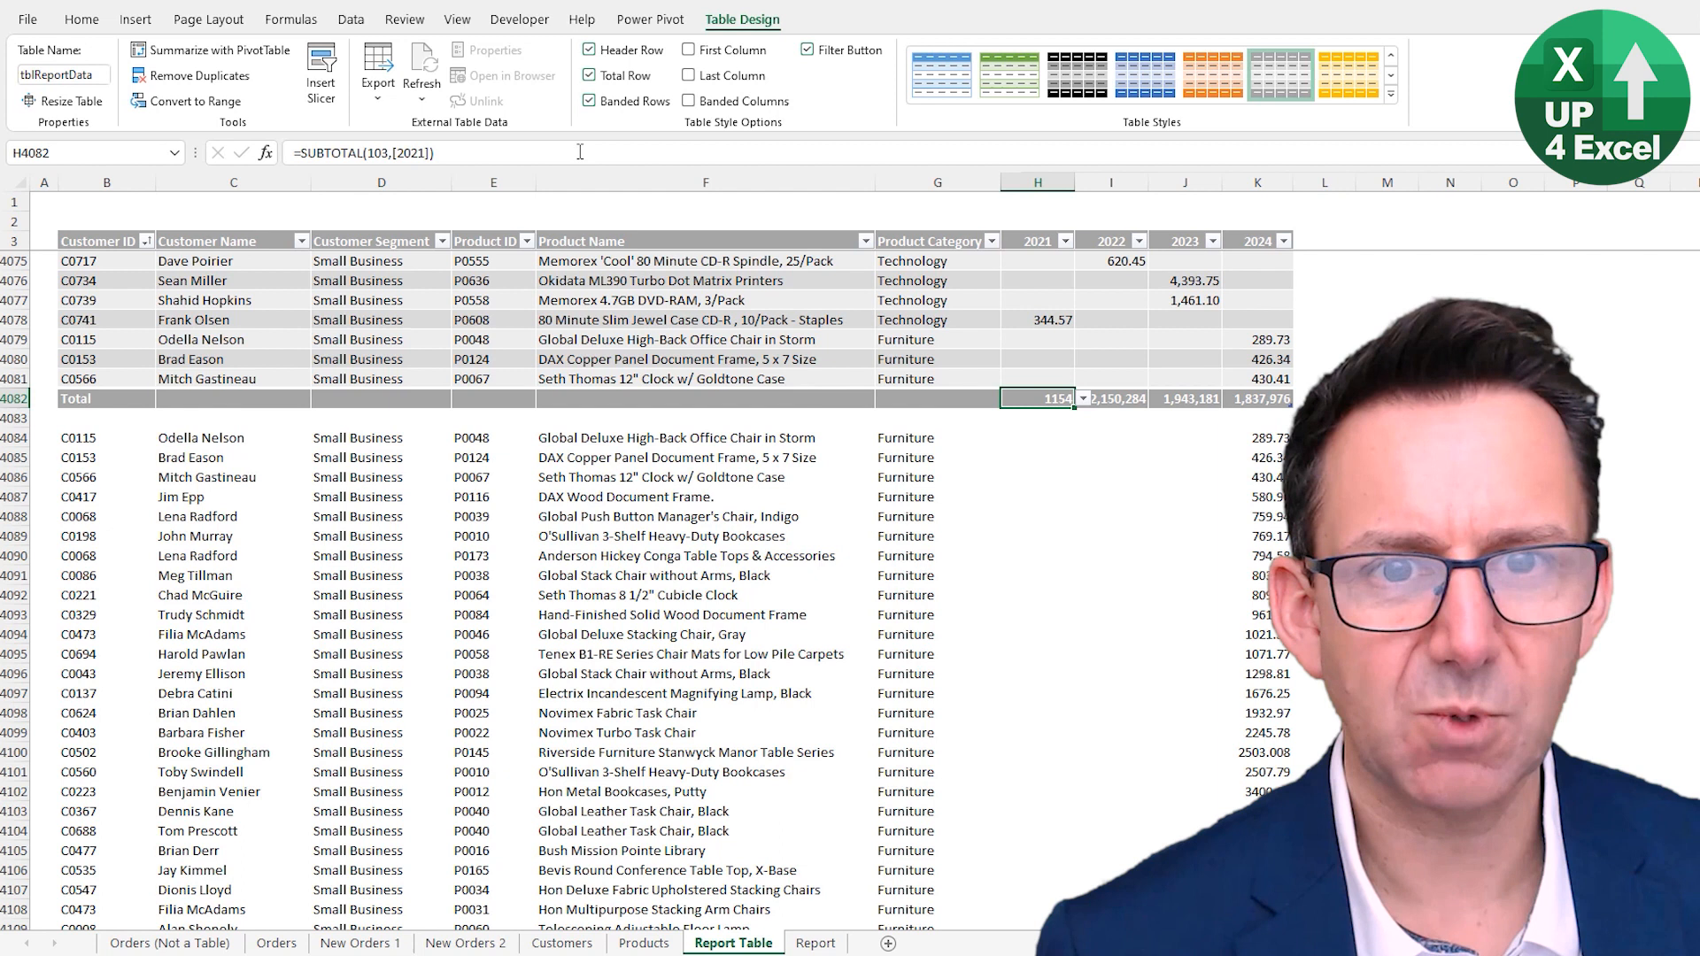
click(590, 77)
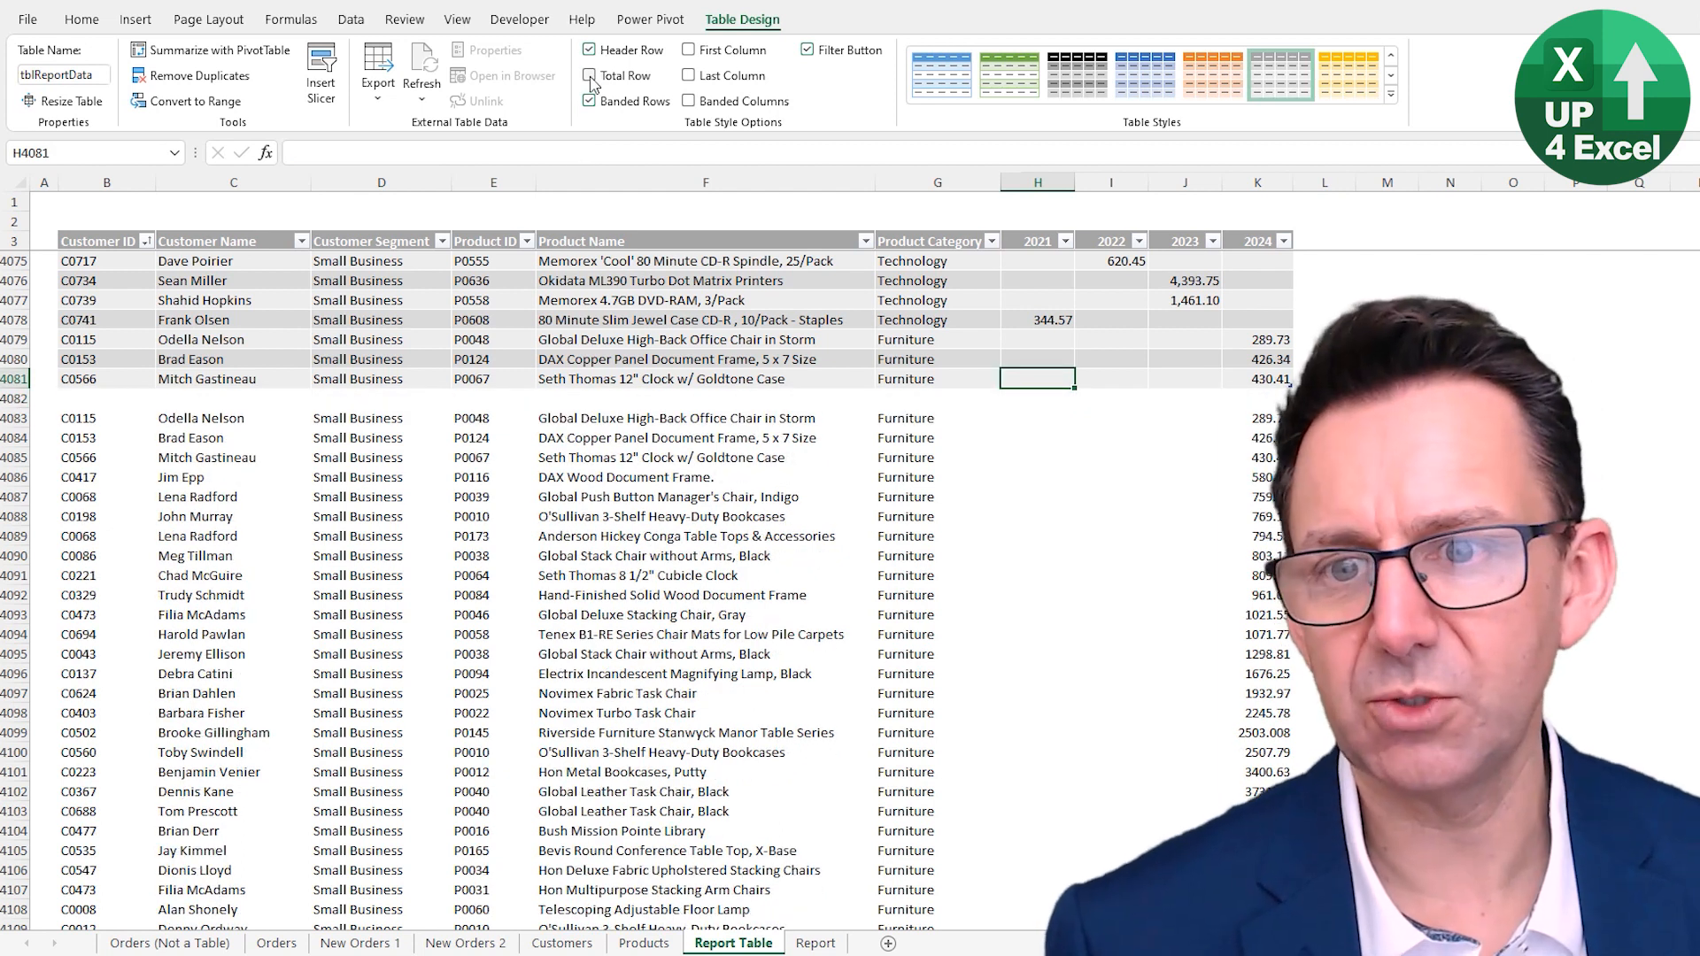
click(589, 77)
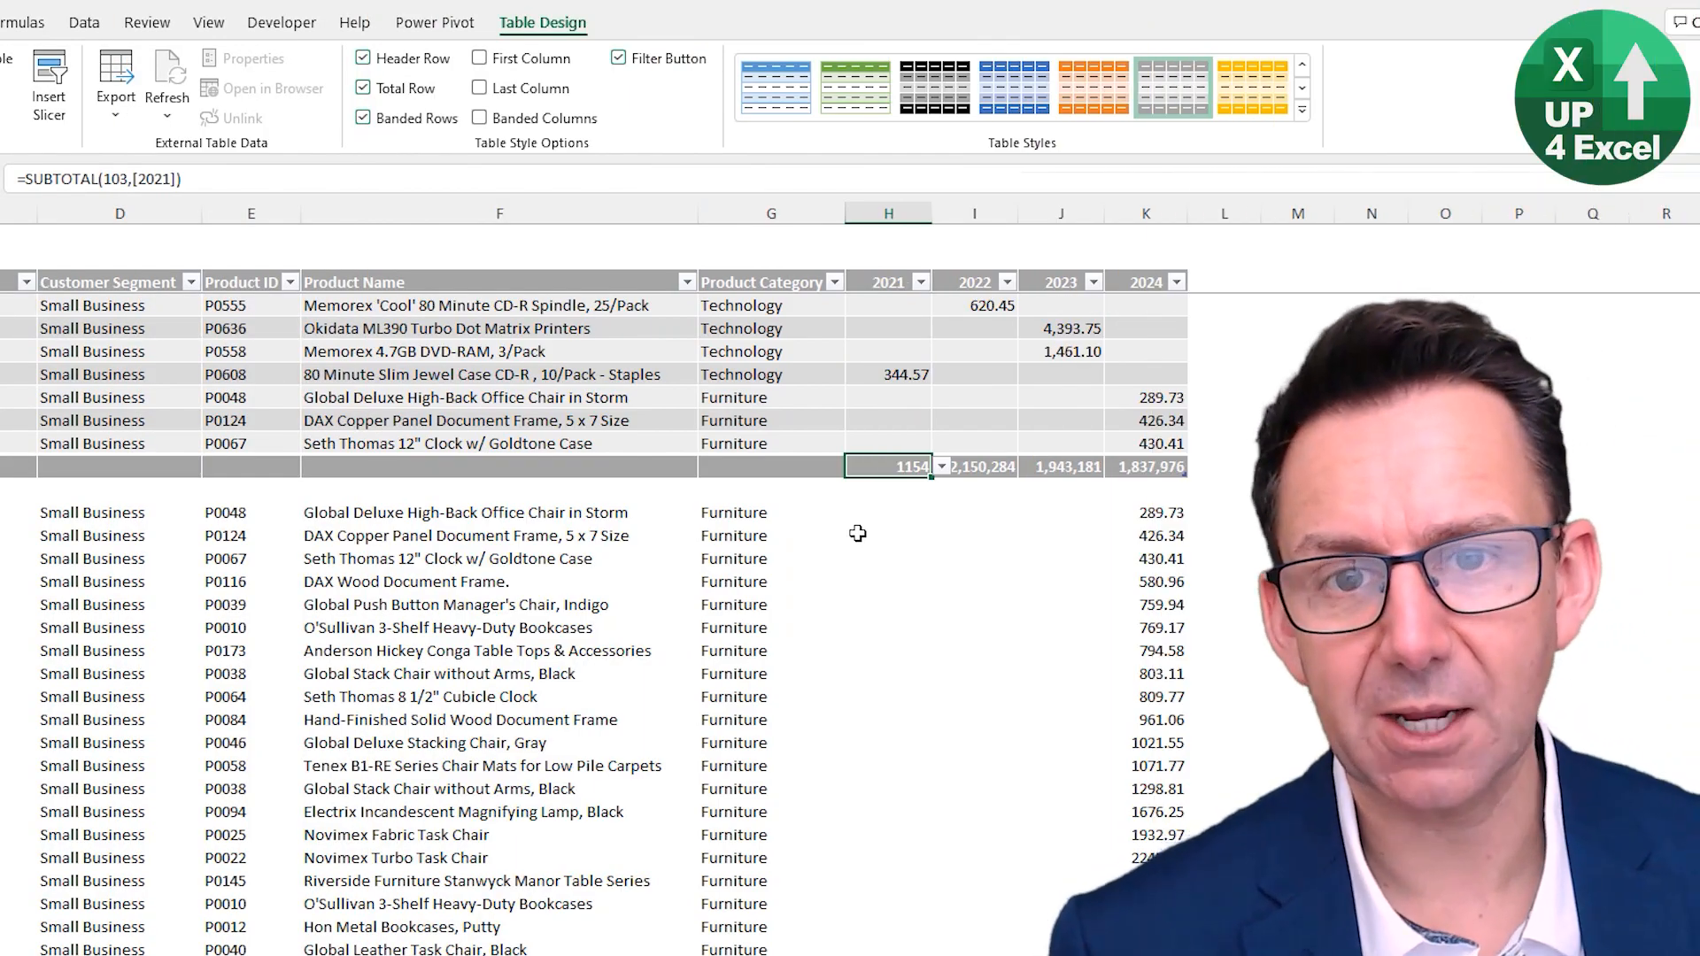
- Copy the 2022 total formula and paste it into the 2021 total cell
click(977, 469)
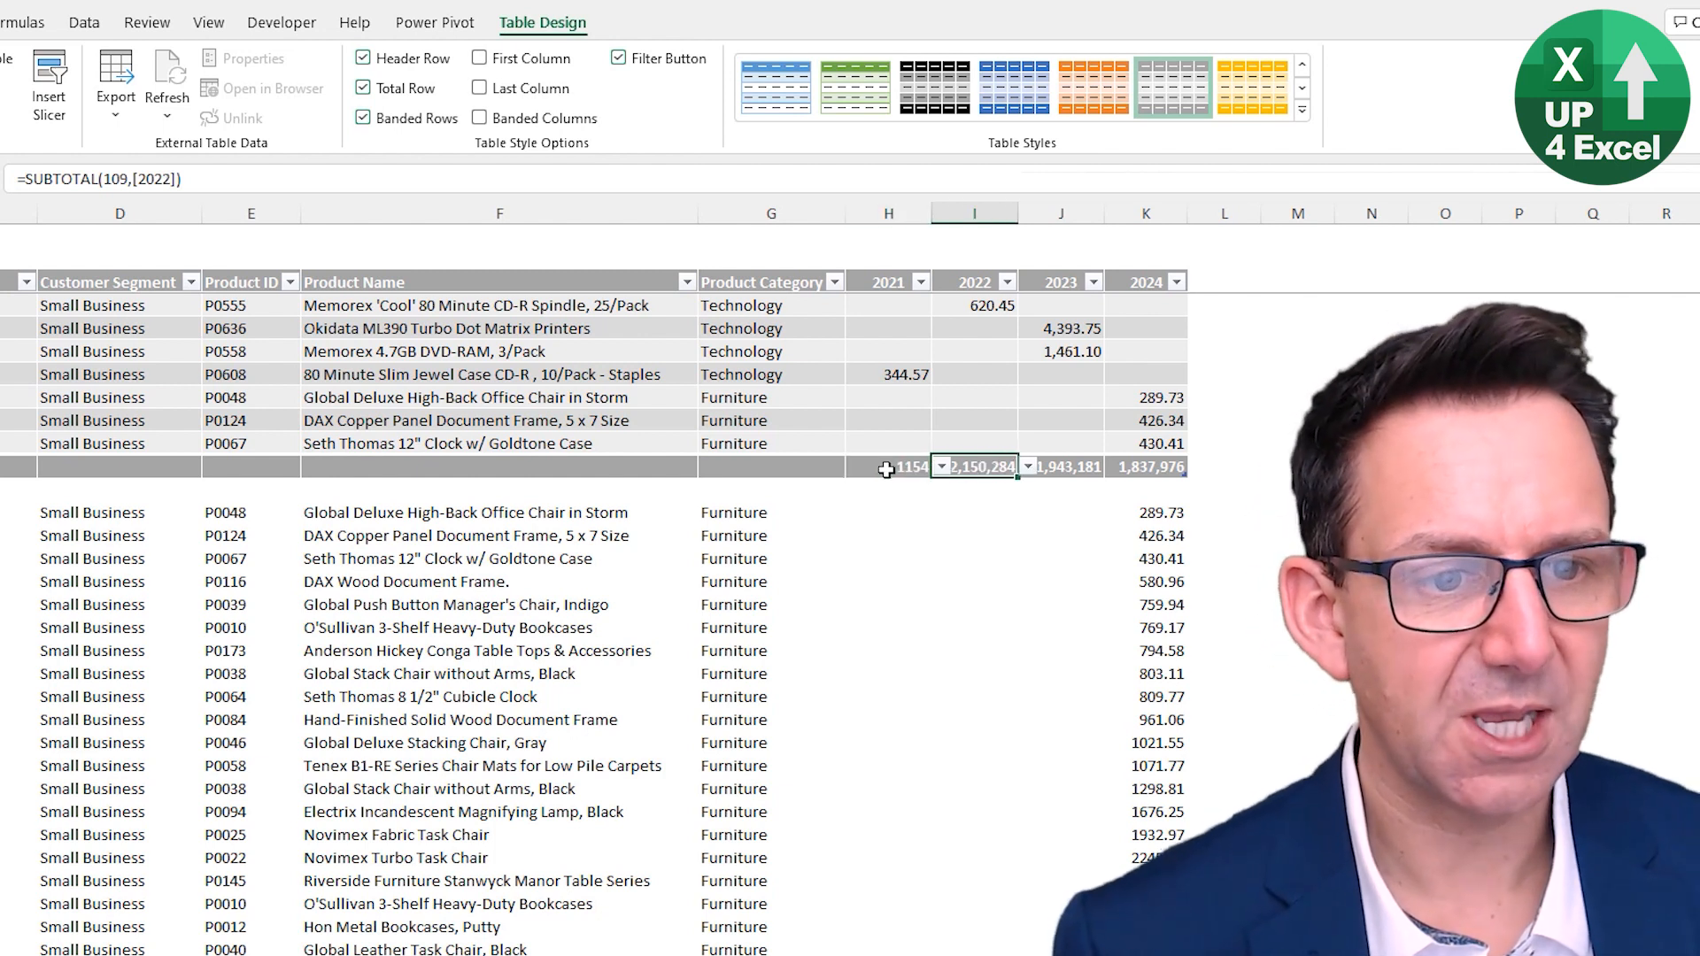
key(ctrl+c)
key(Left)
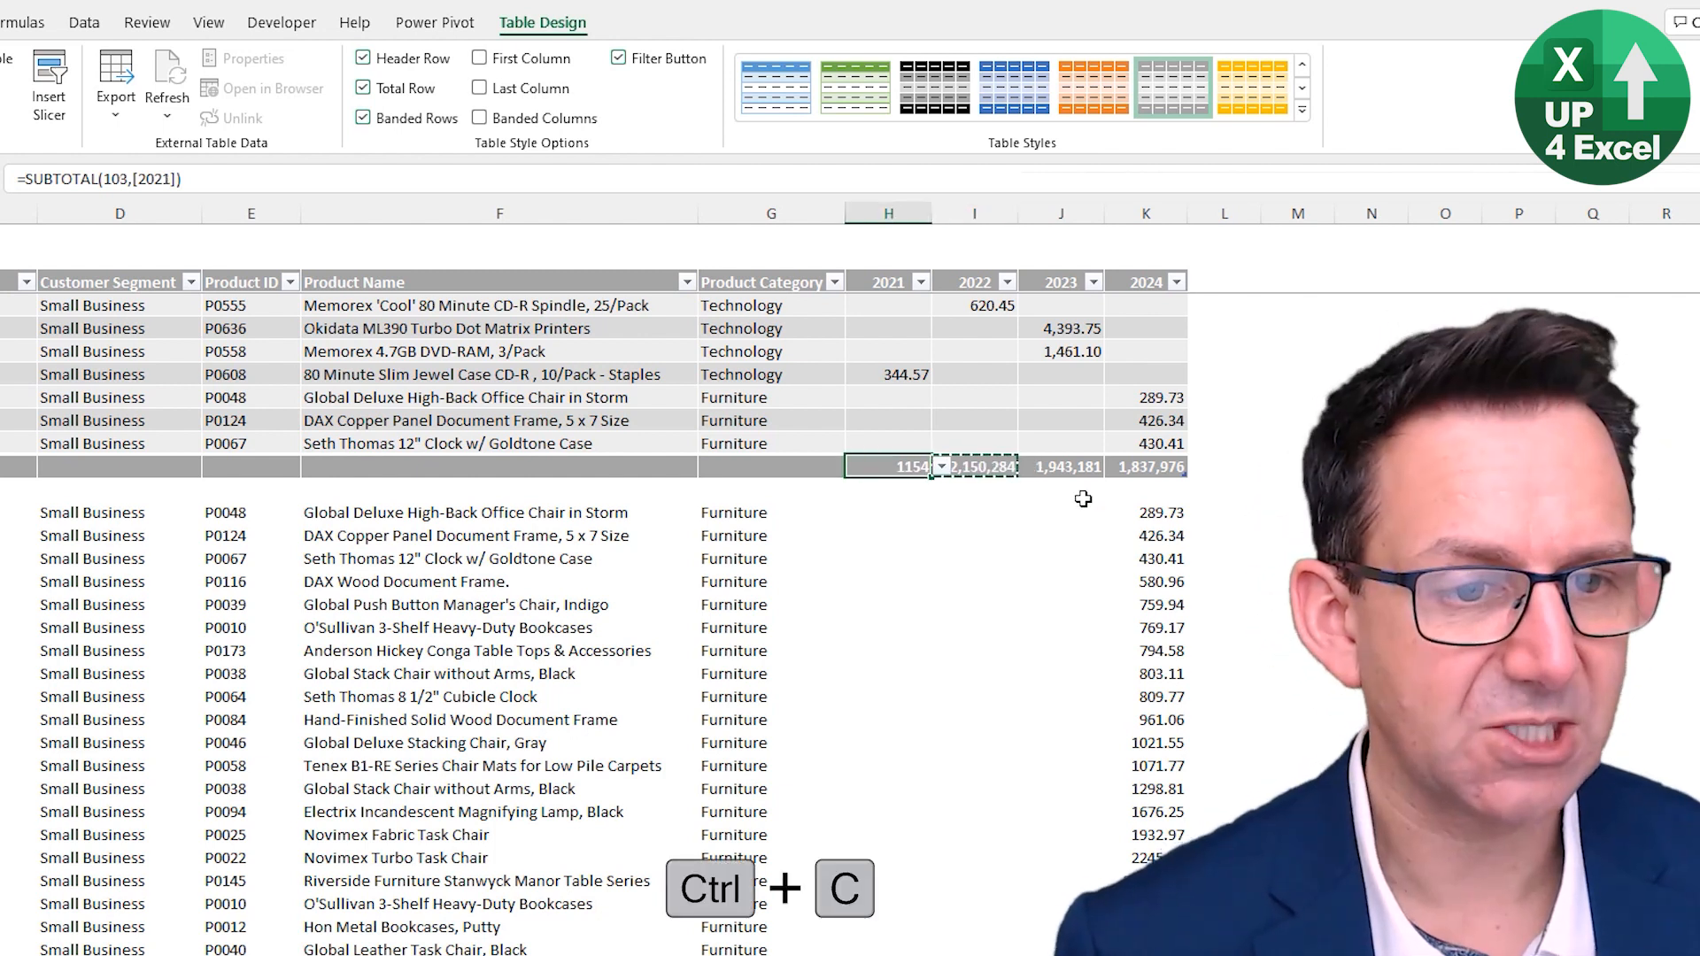
key(ctrl+v)
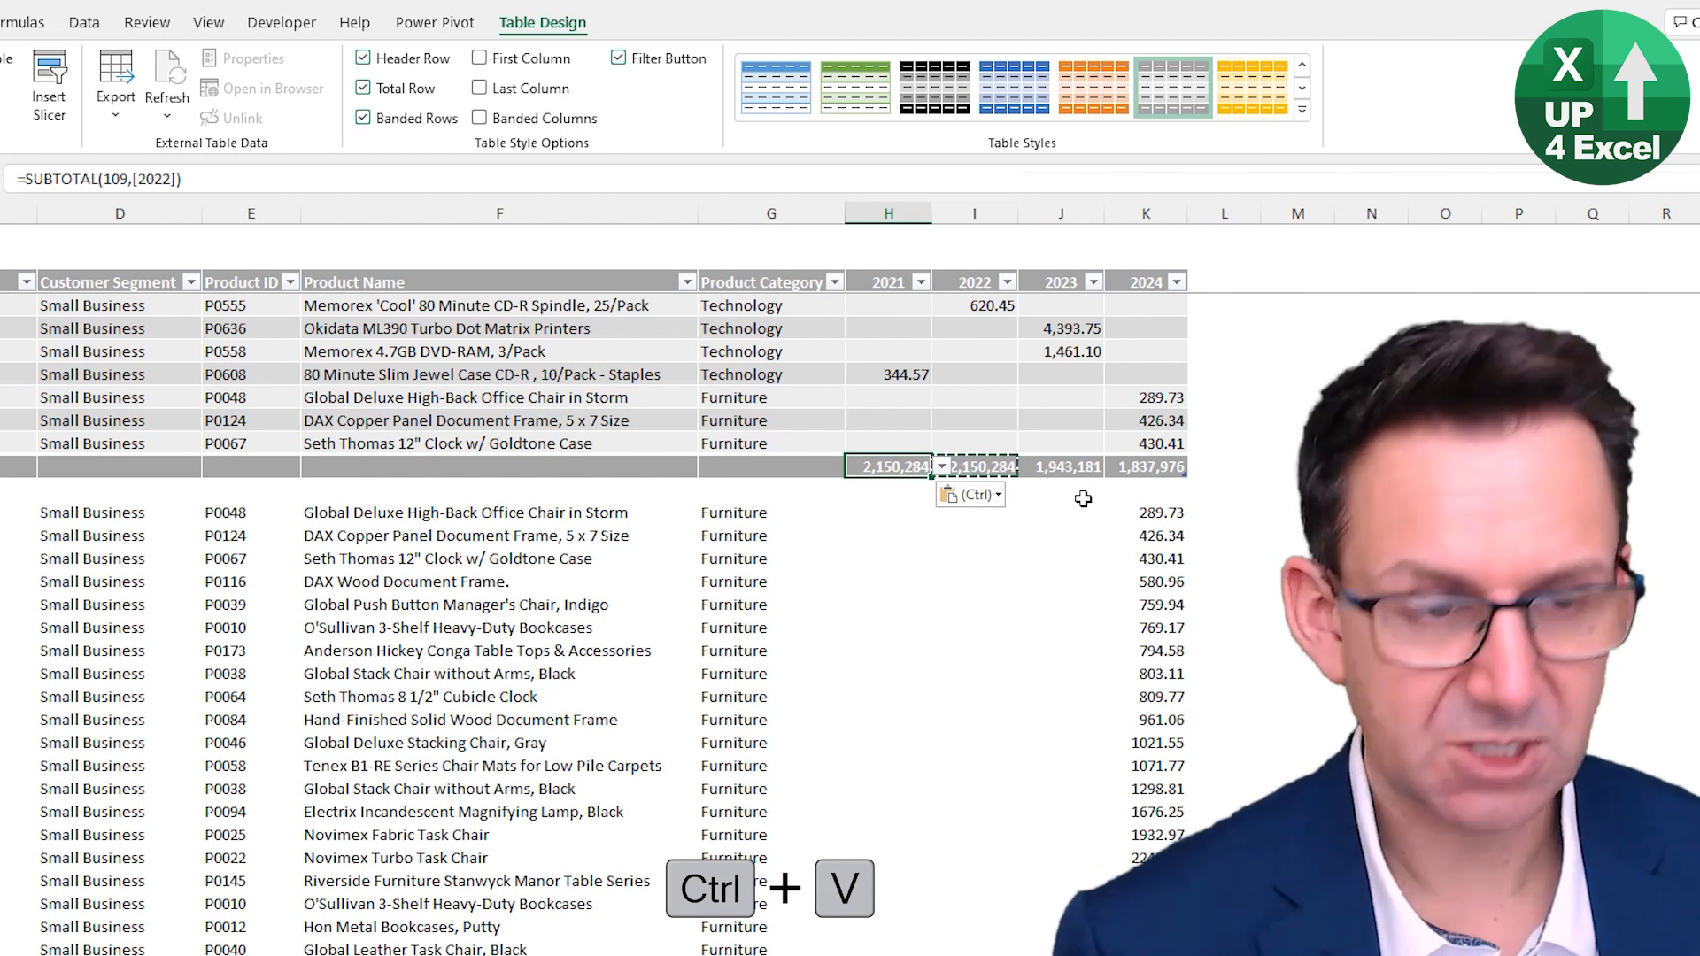
- Edit the pasted 2021 total formula so its column reference reads [2021] and confirm it
key(F2)
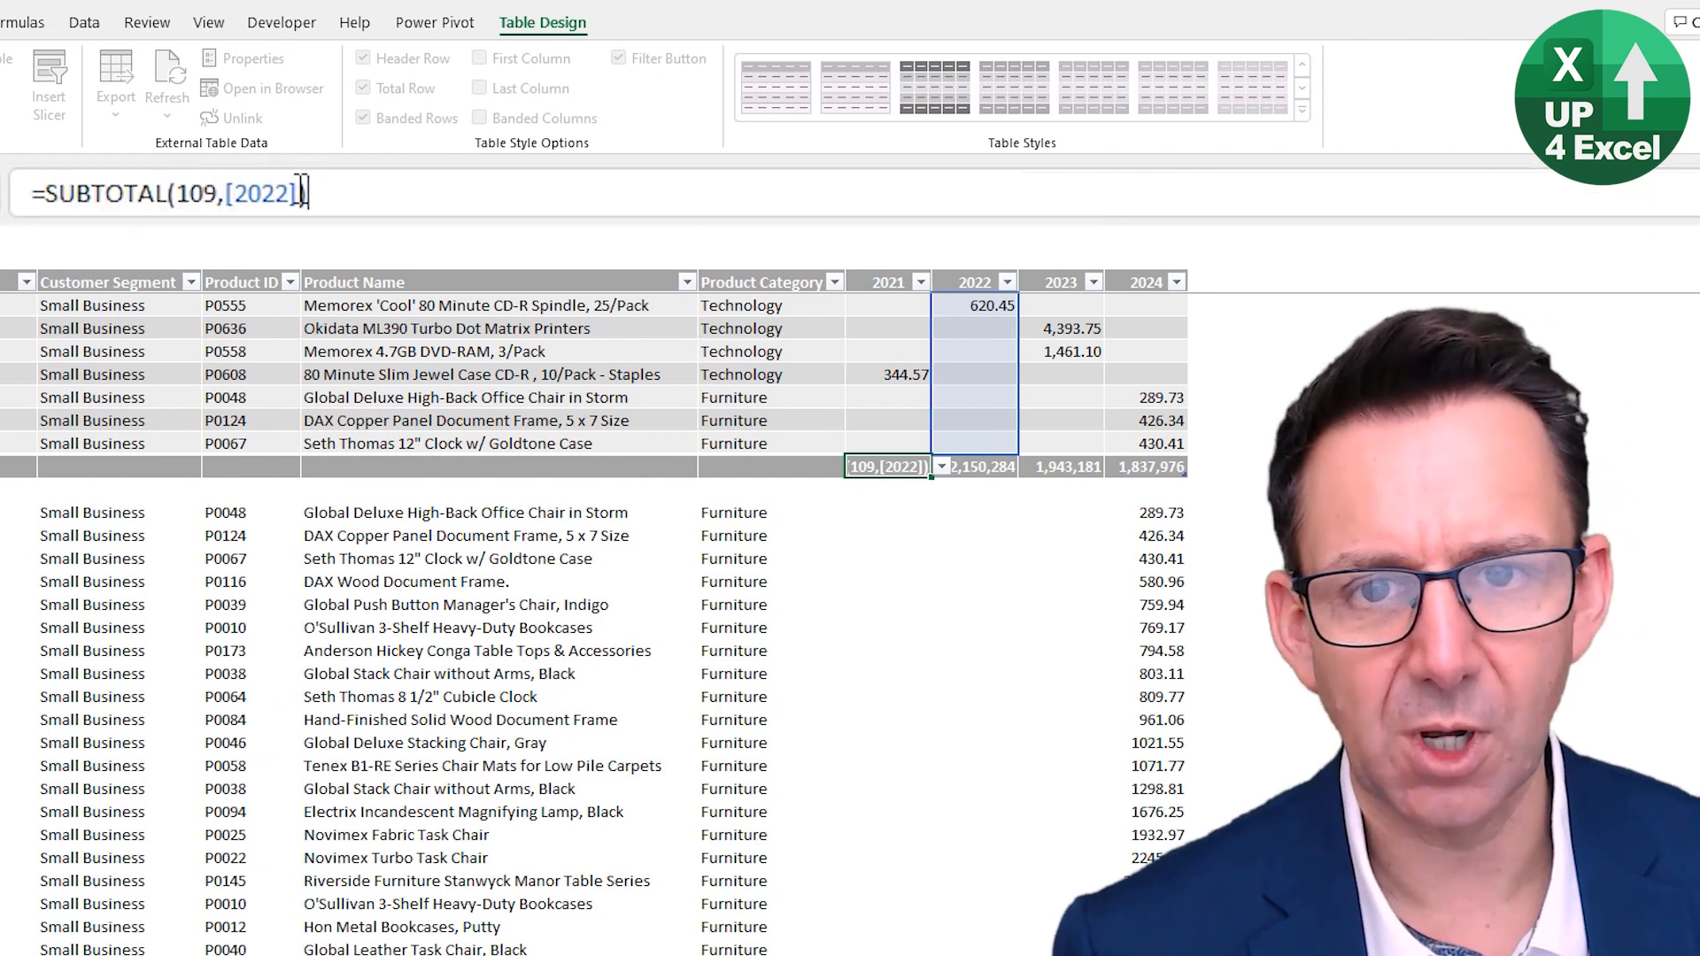
click(293, 191)
key(BackSpace)
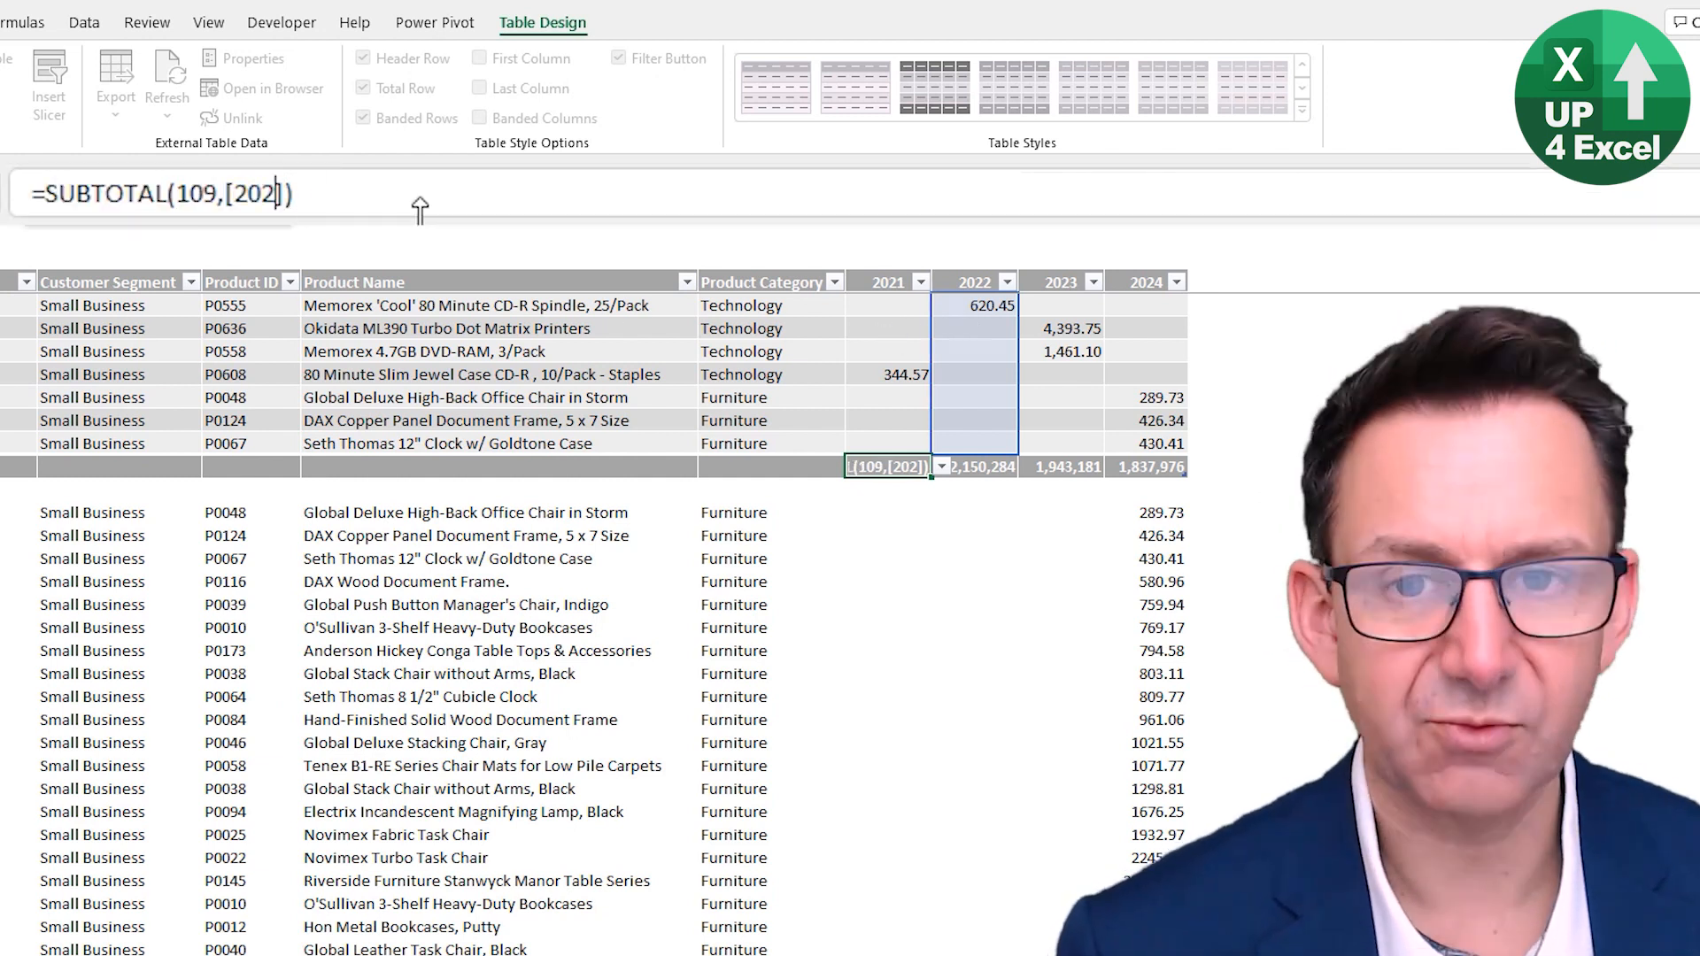
text(3)
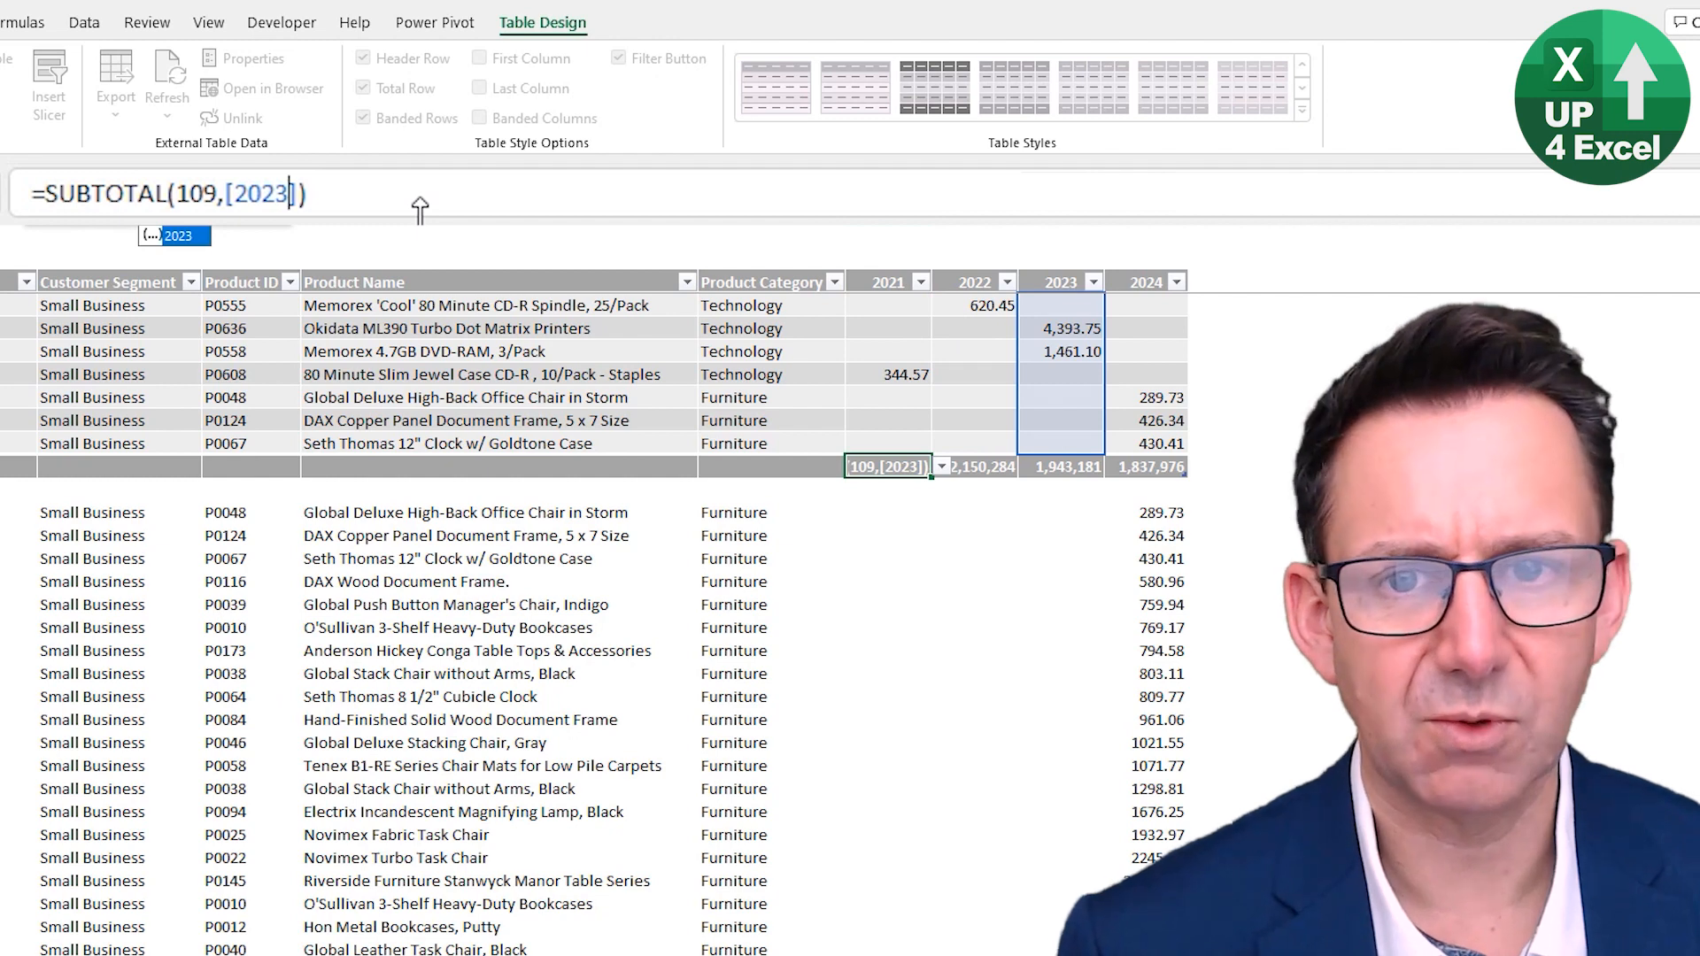
key(BackSpace)
text(1)
key(ctrl+Return)
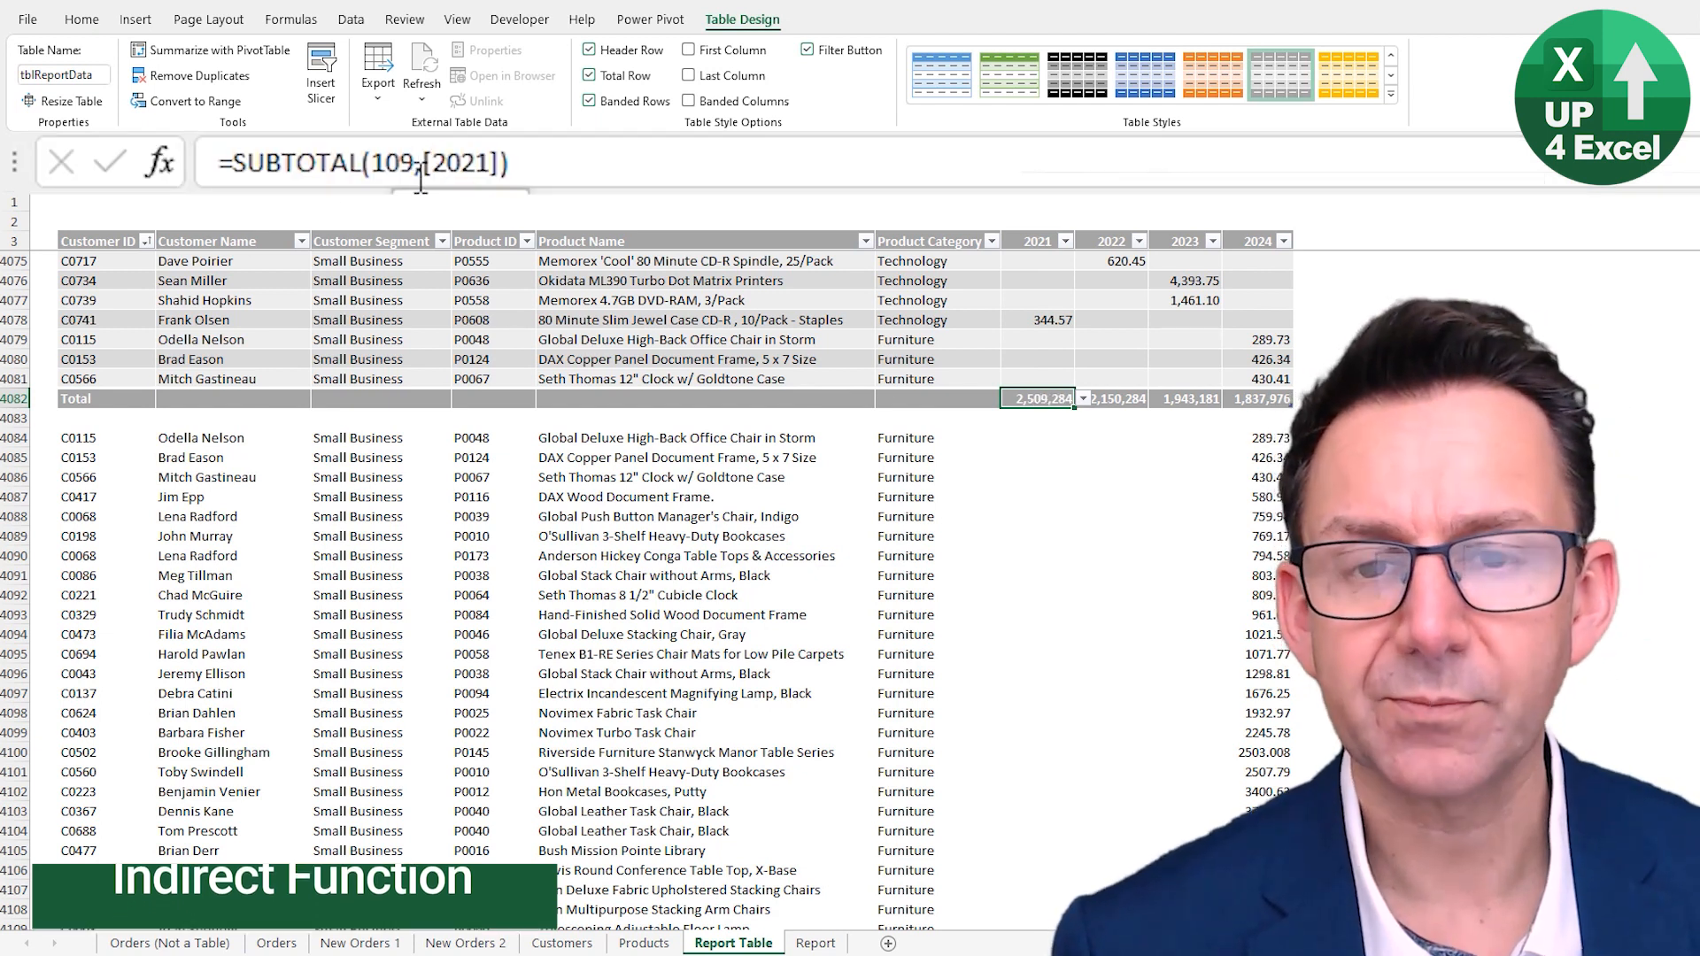
click(420, 167)
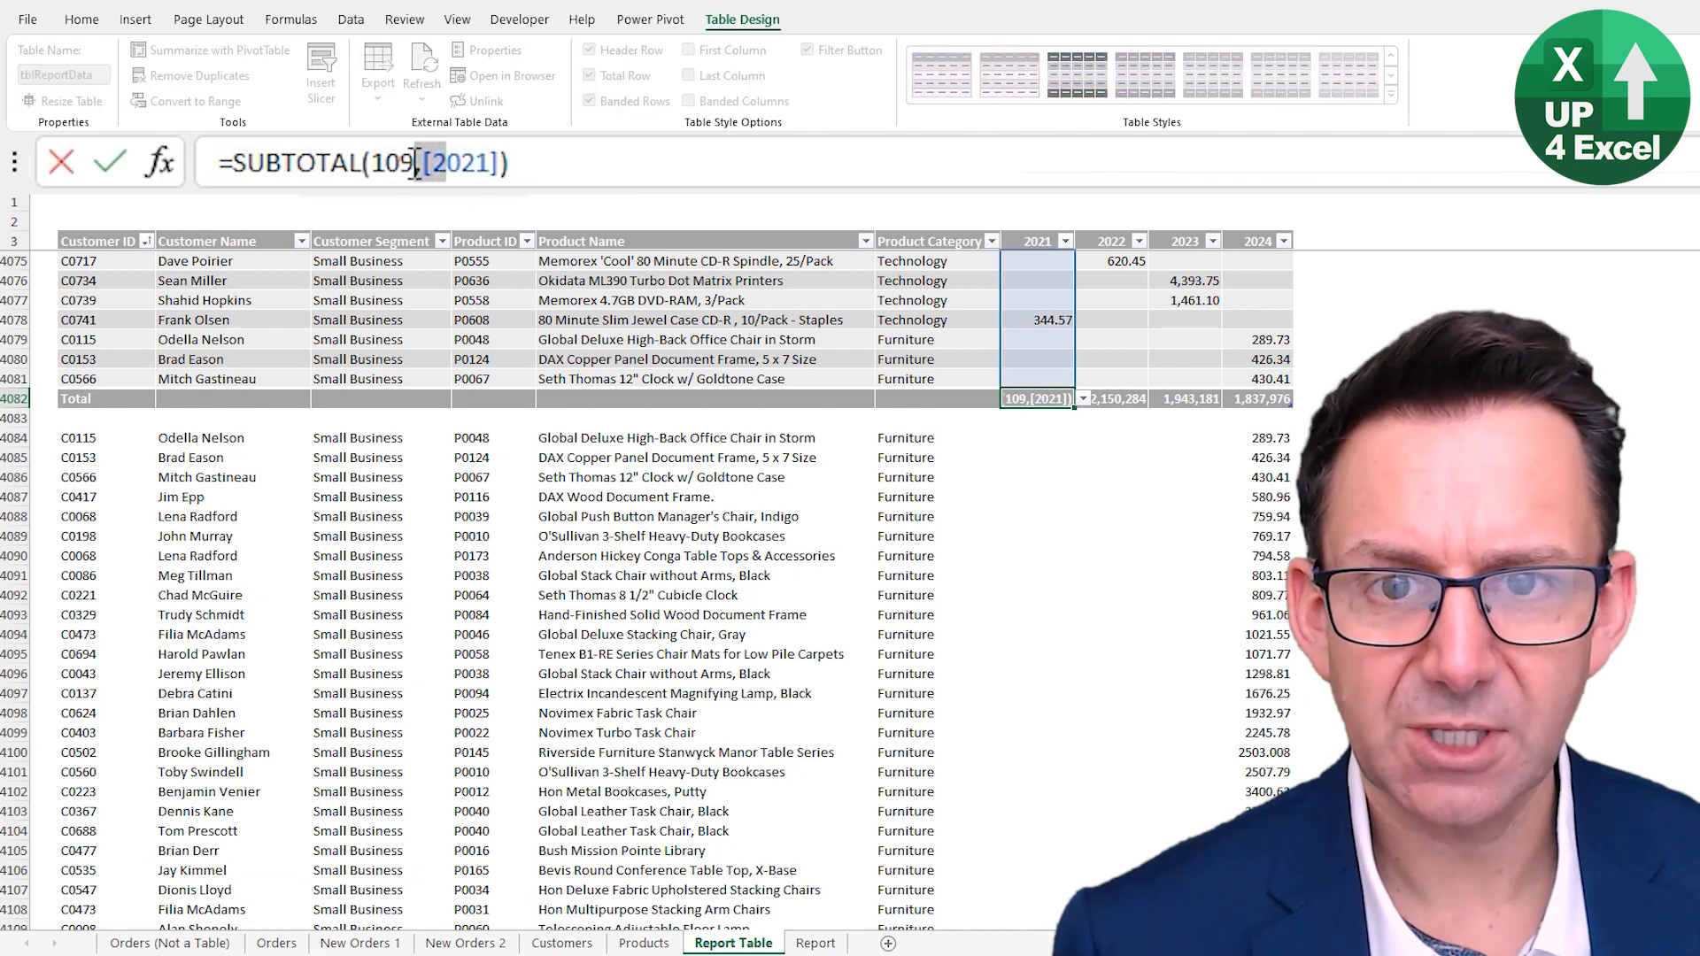
drag(416, 166, 505, 171)
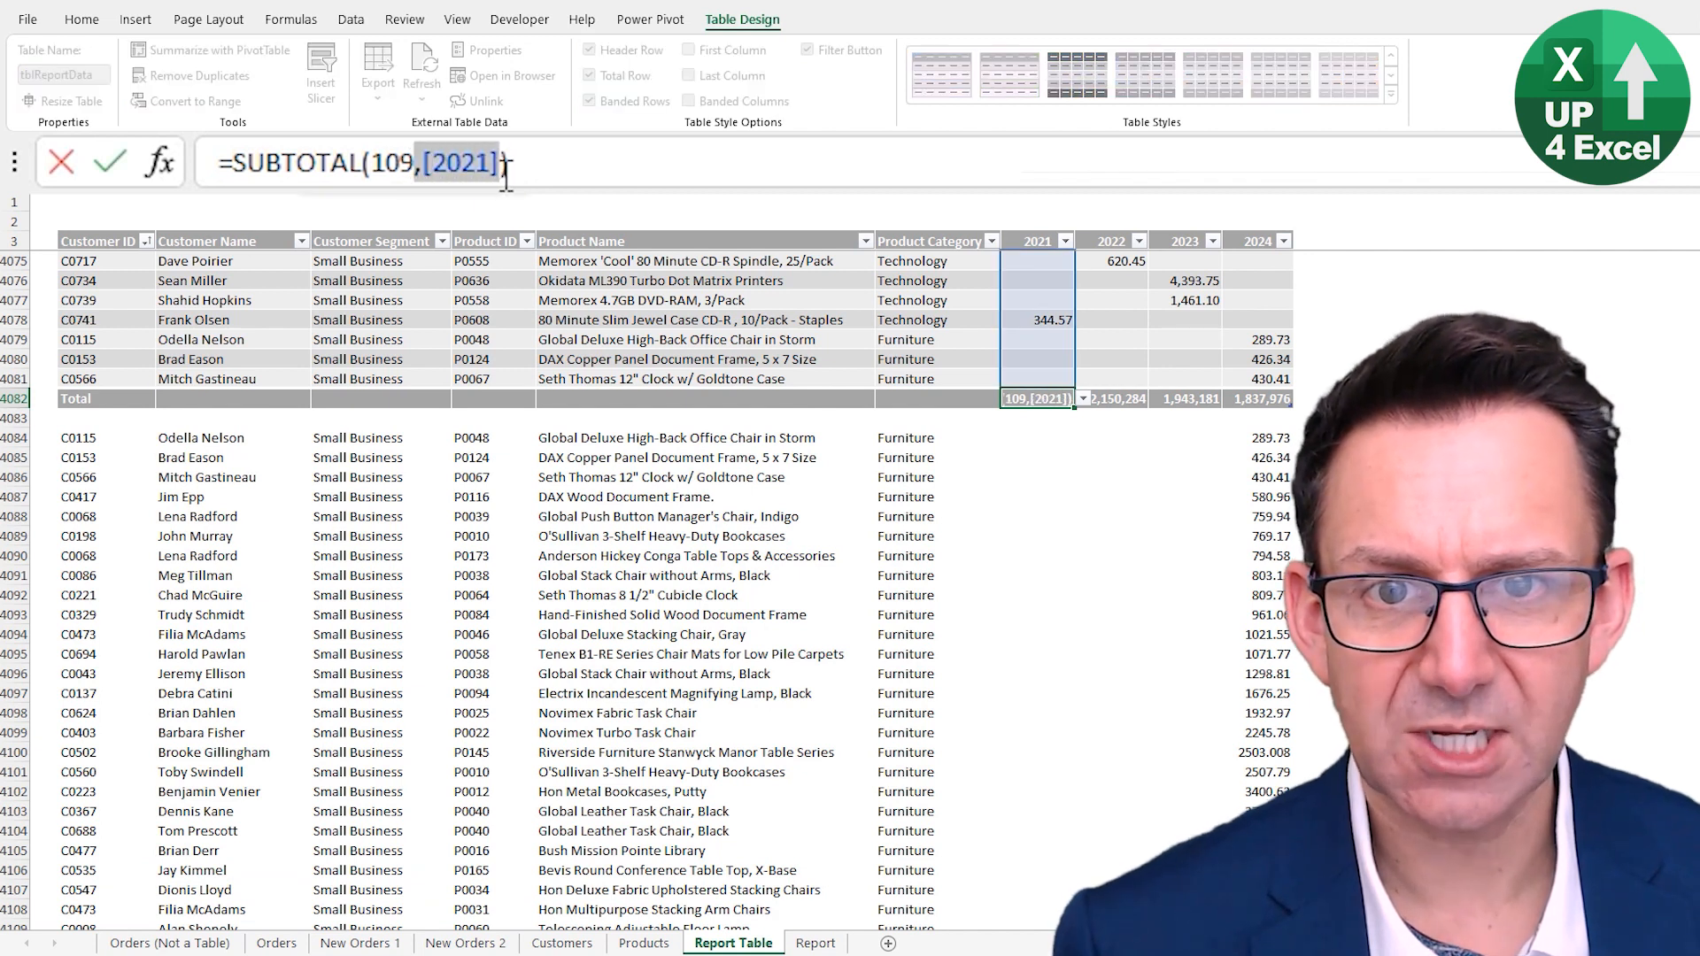
click(429, 162)
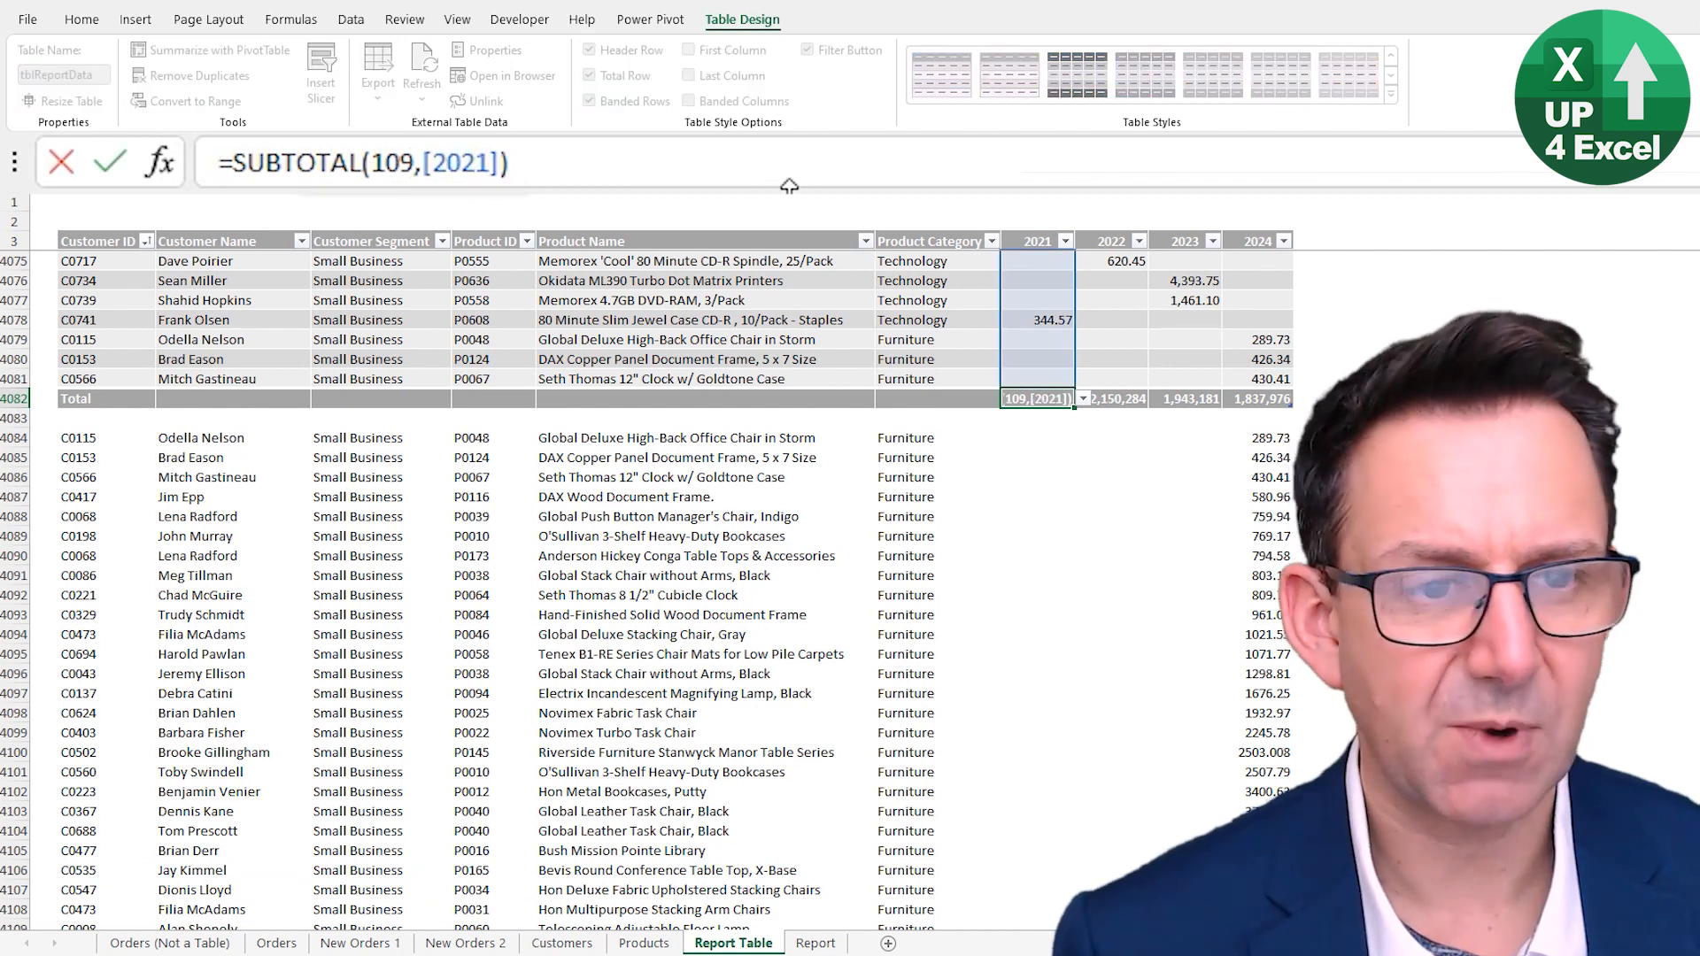
key(Right)
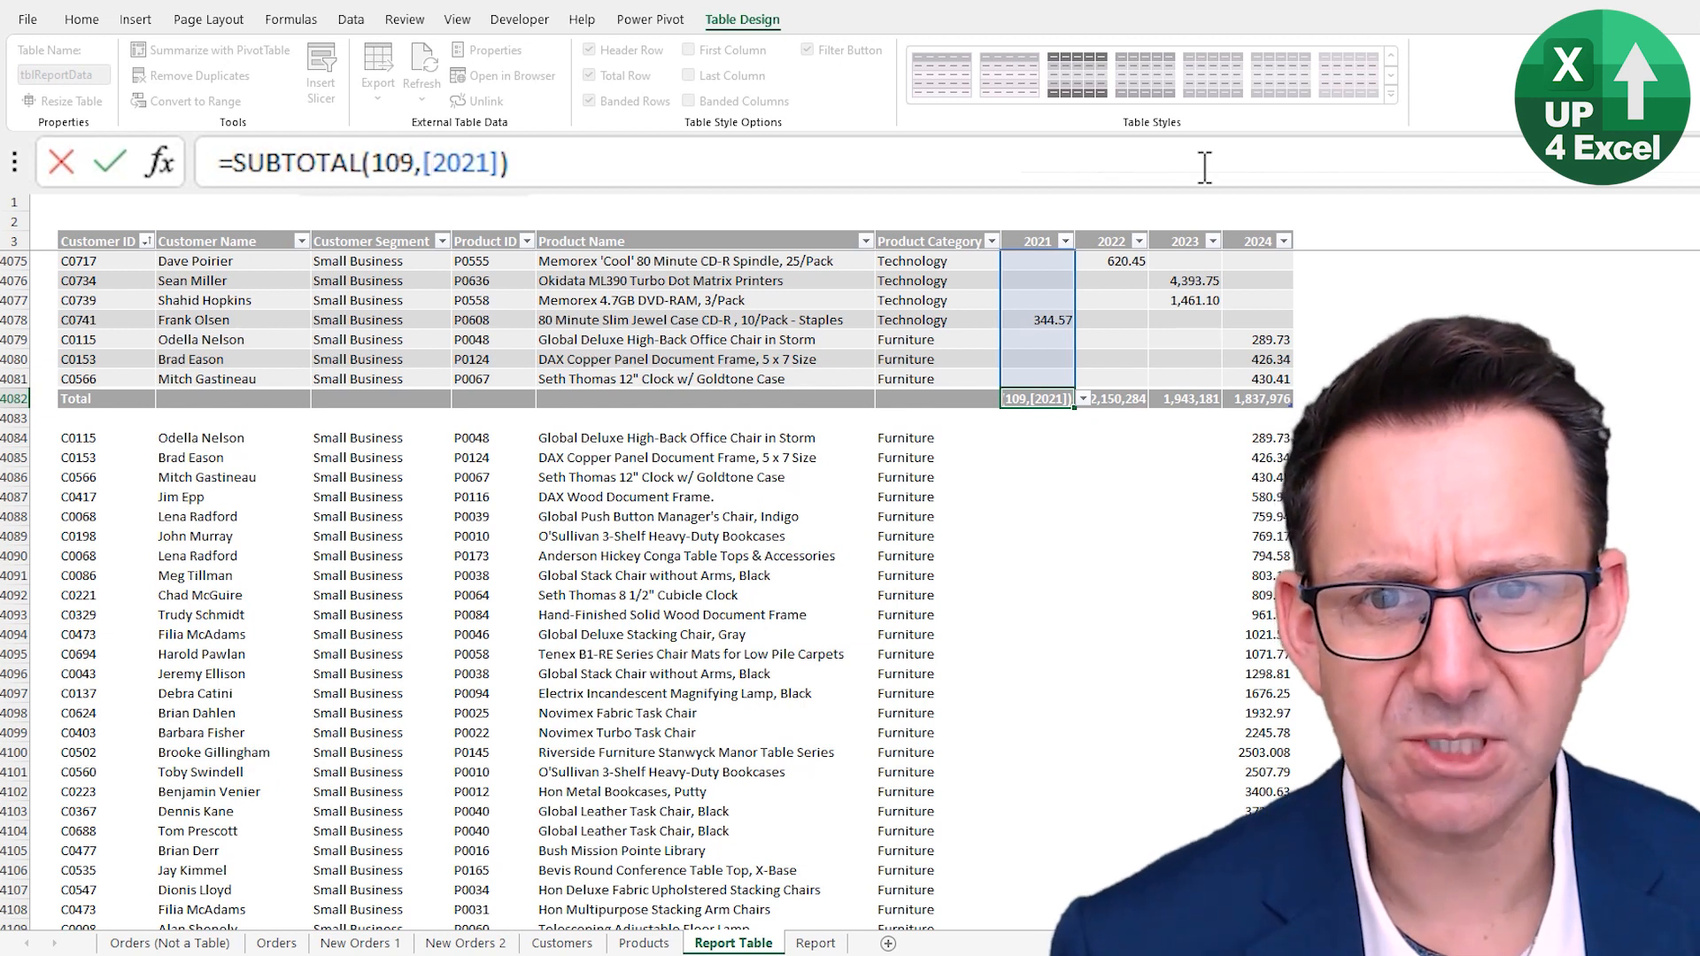
key(shift+Right)
key(shift+Right)
key(shift+Right)
key(shift+Right)
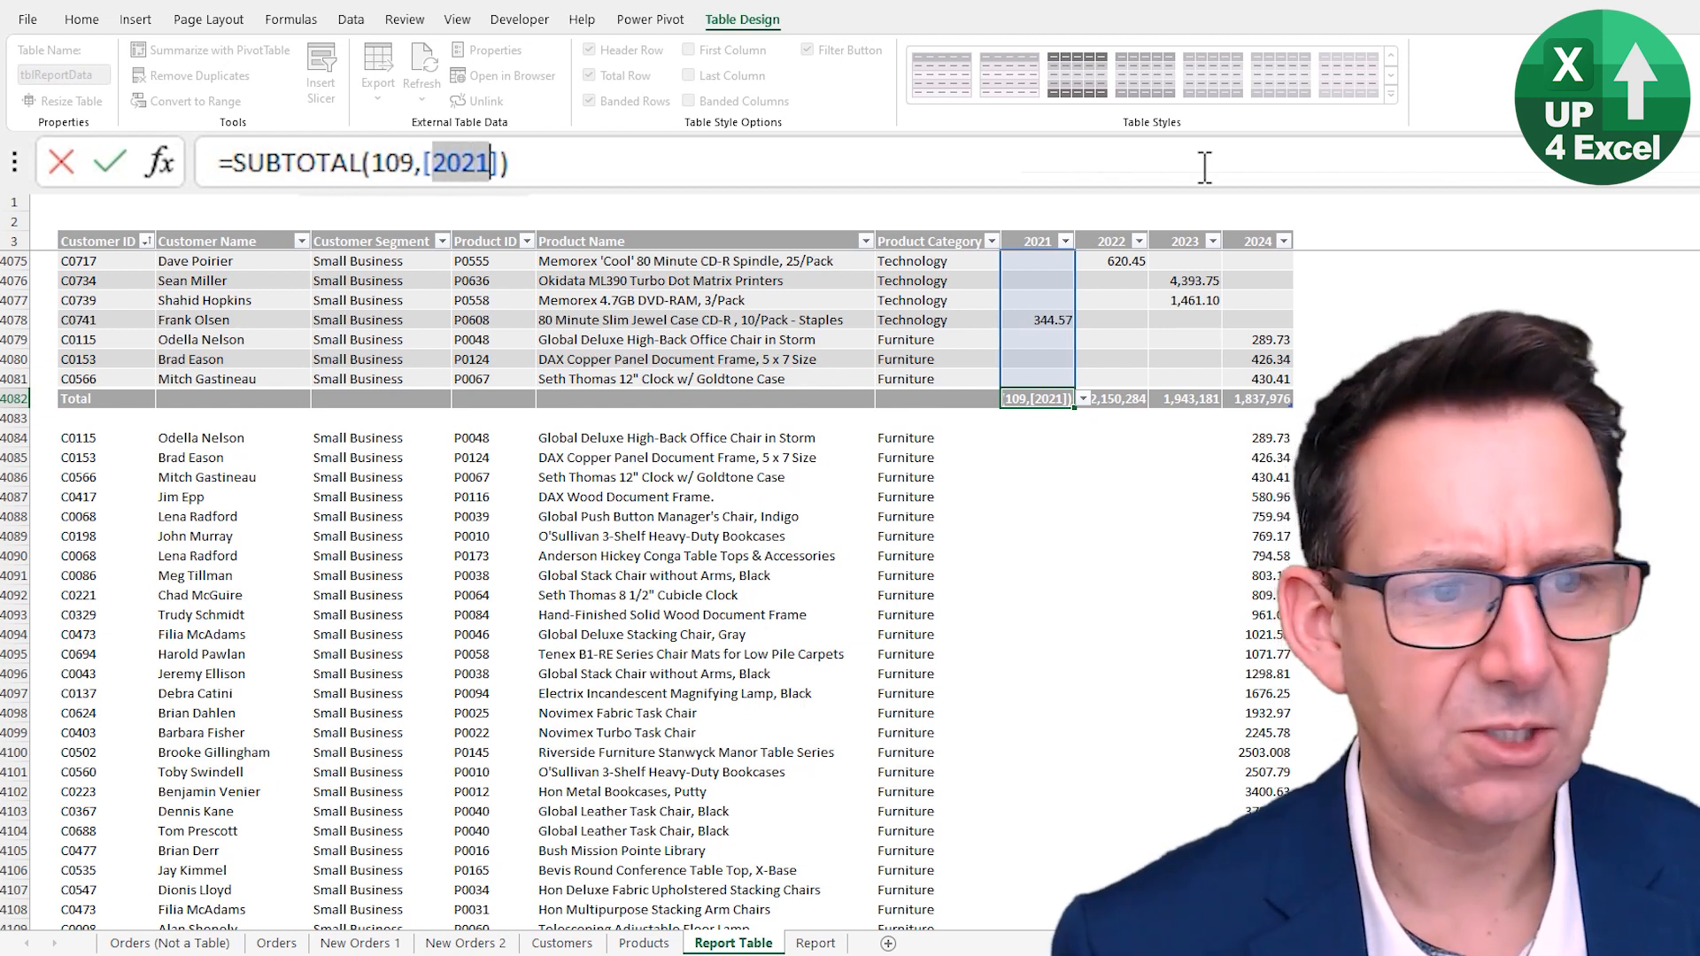
key(Tab)
key(Right)
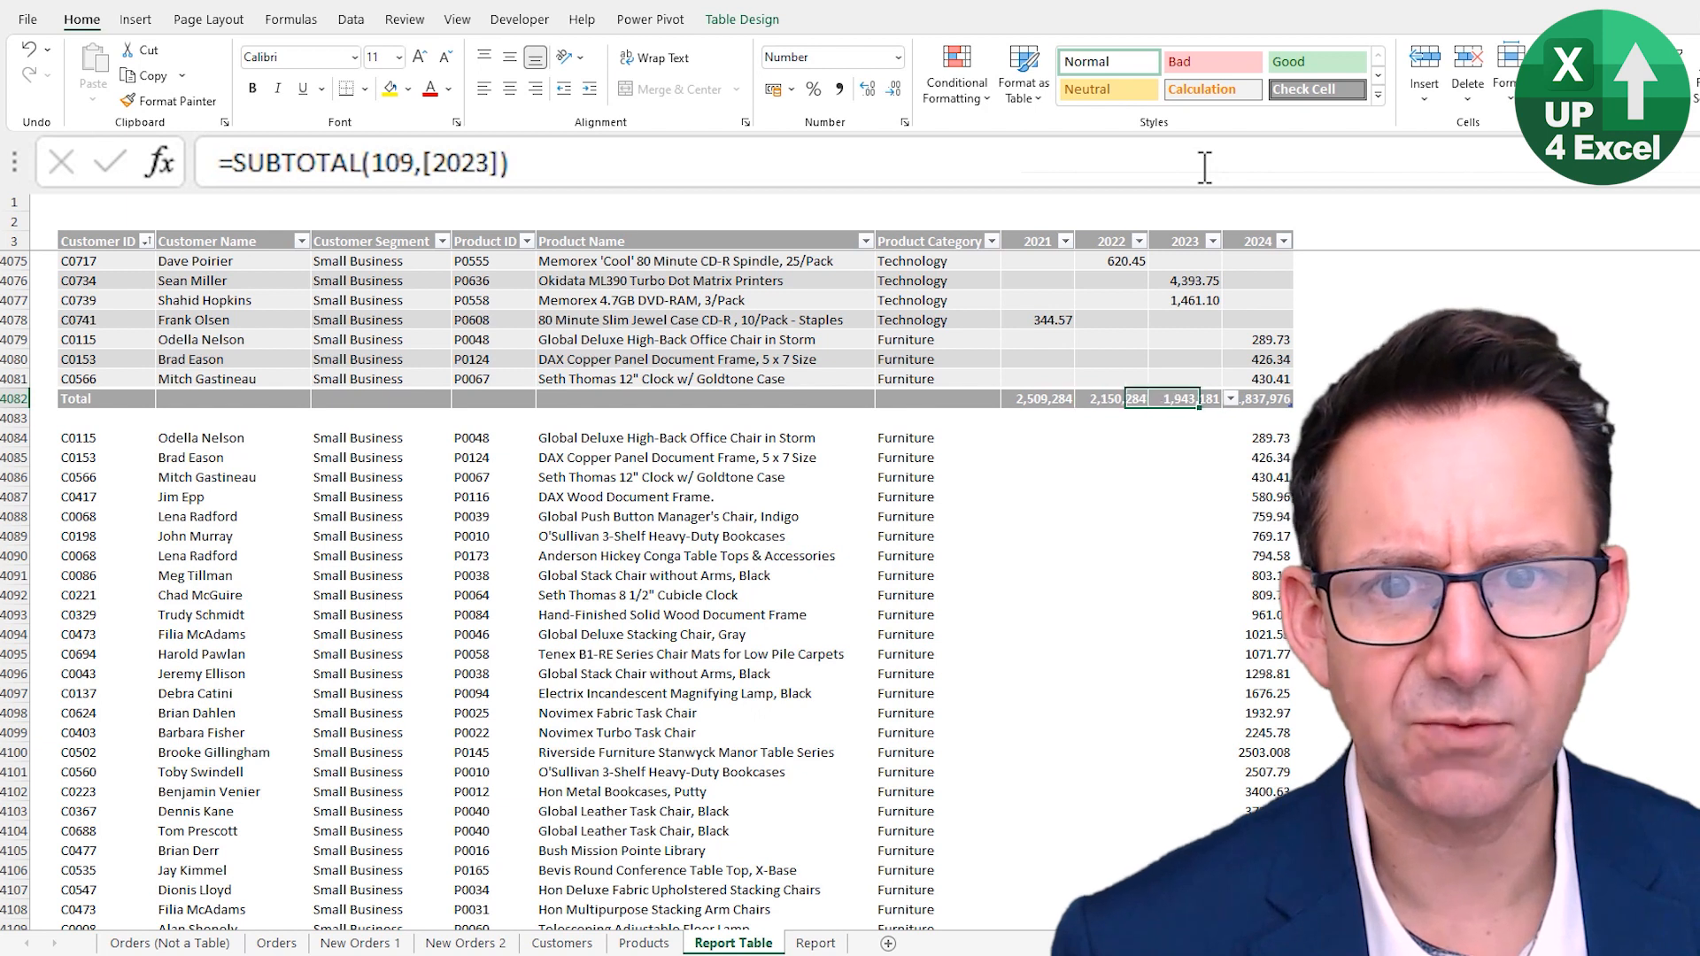
key(Left)
key(Left)
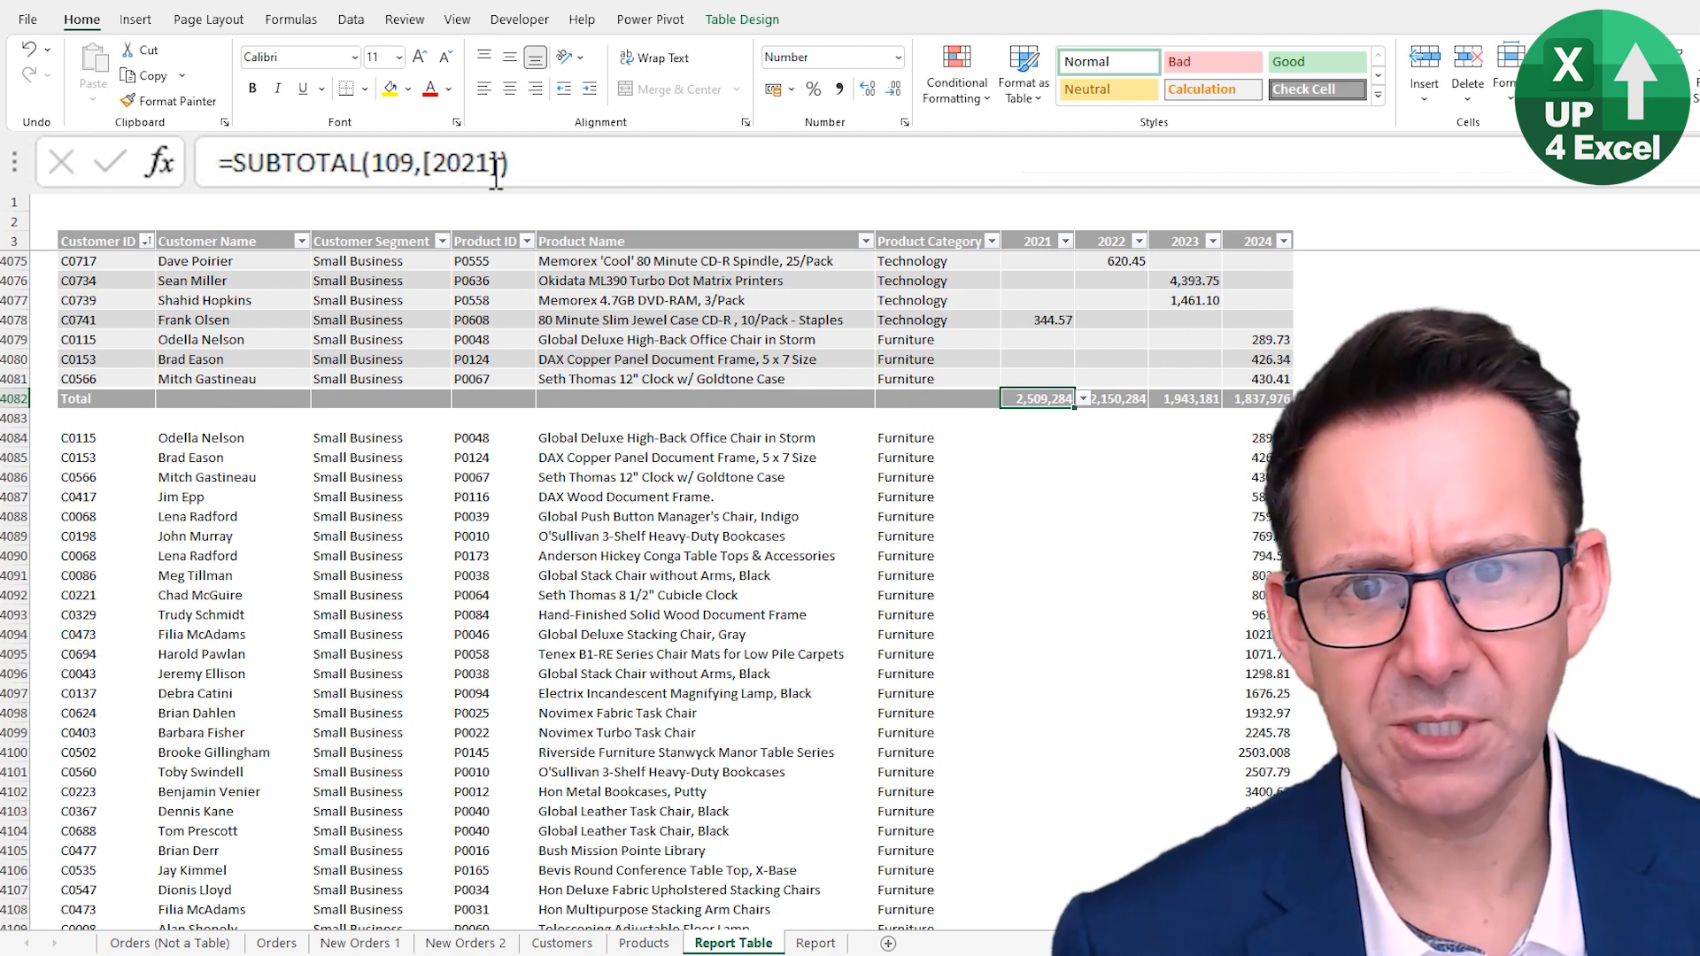
- Begin rewriting the 2021 total formula to use INDIRECT with the text "tblReportData before the column reference
drag(484, 166, 441, 166)
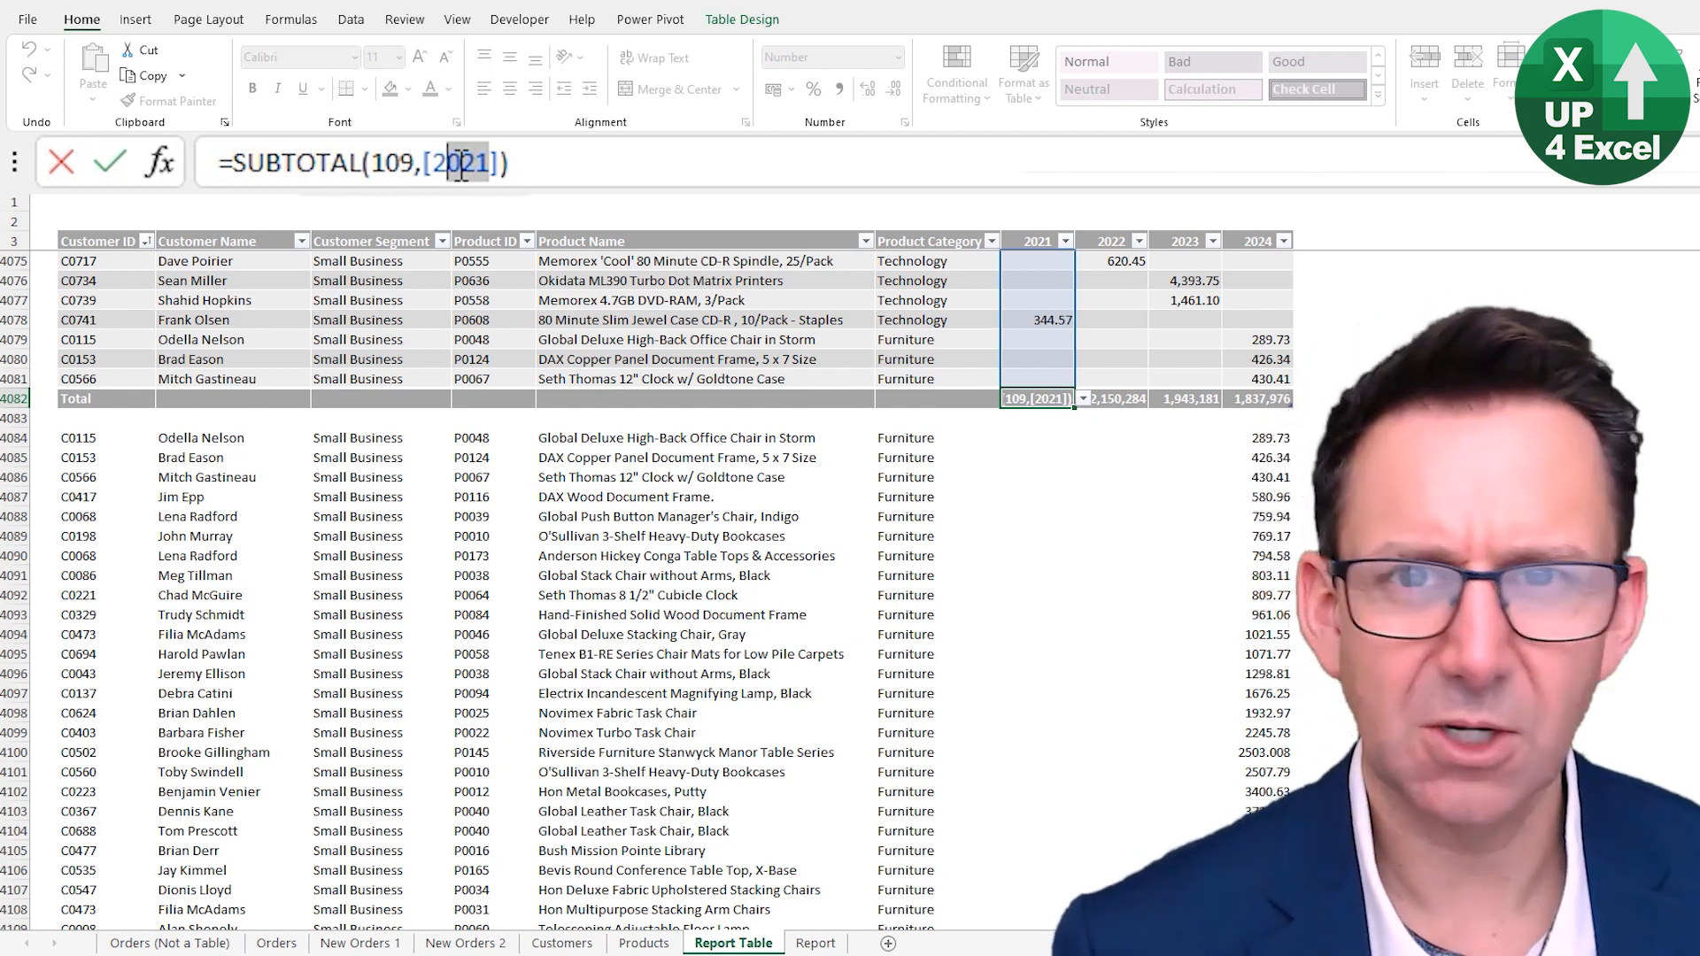
key(Left)
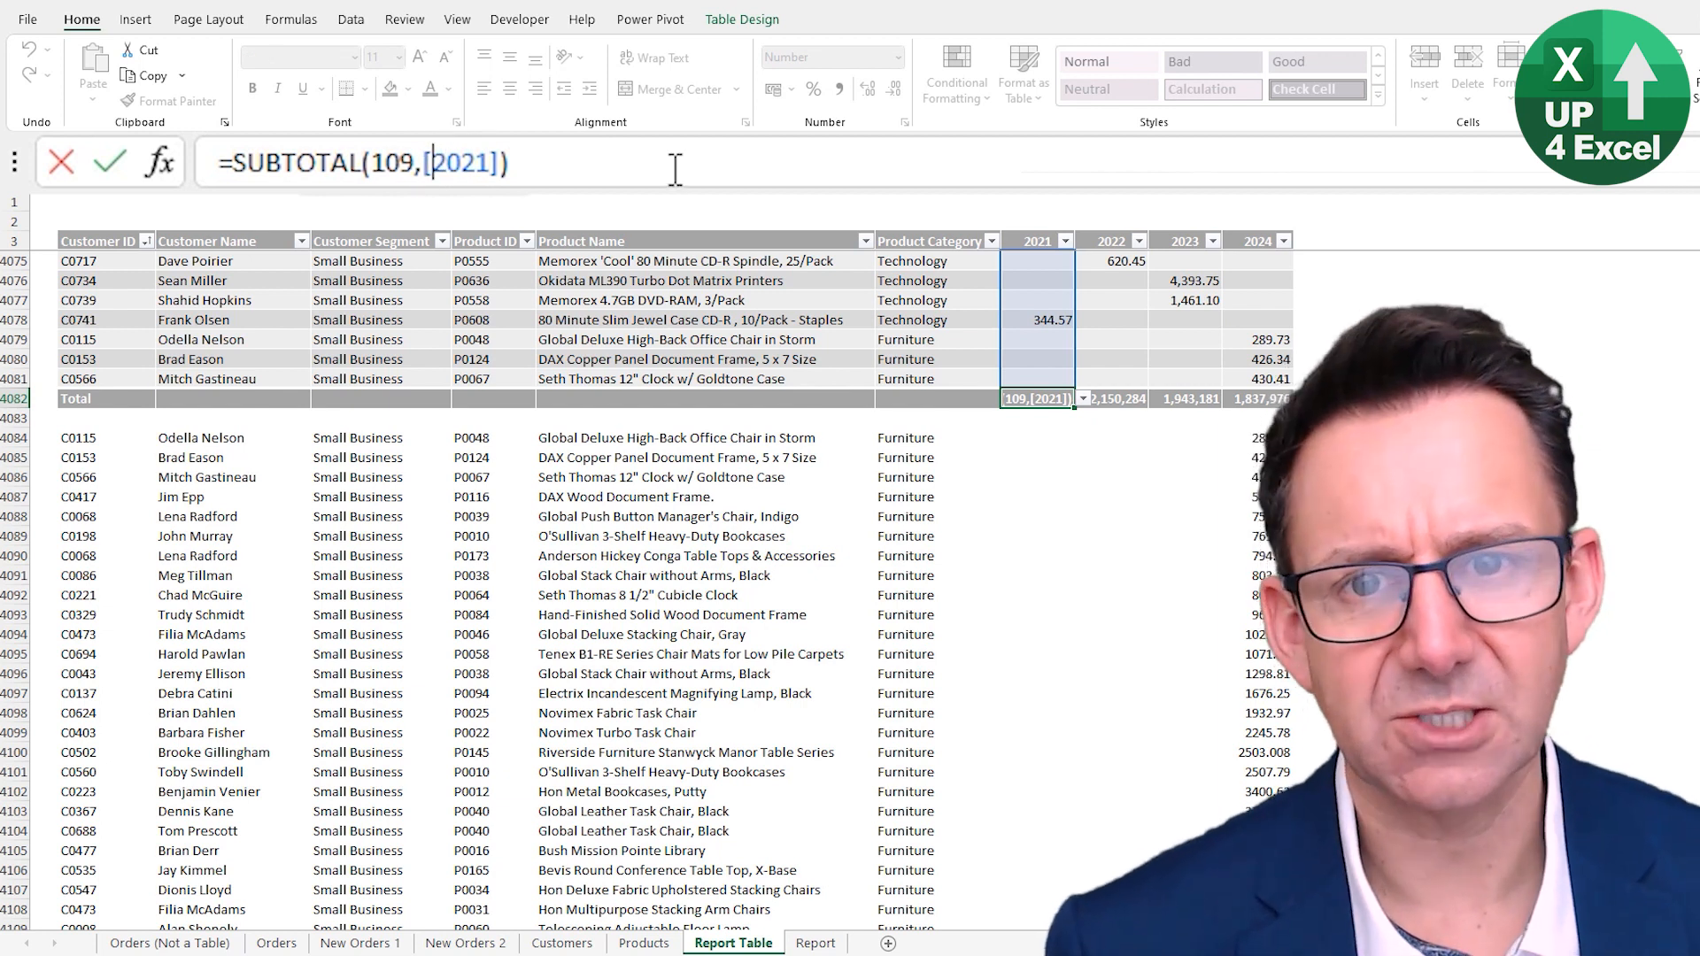
key(Left)
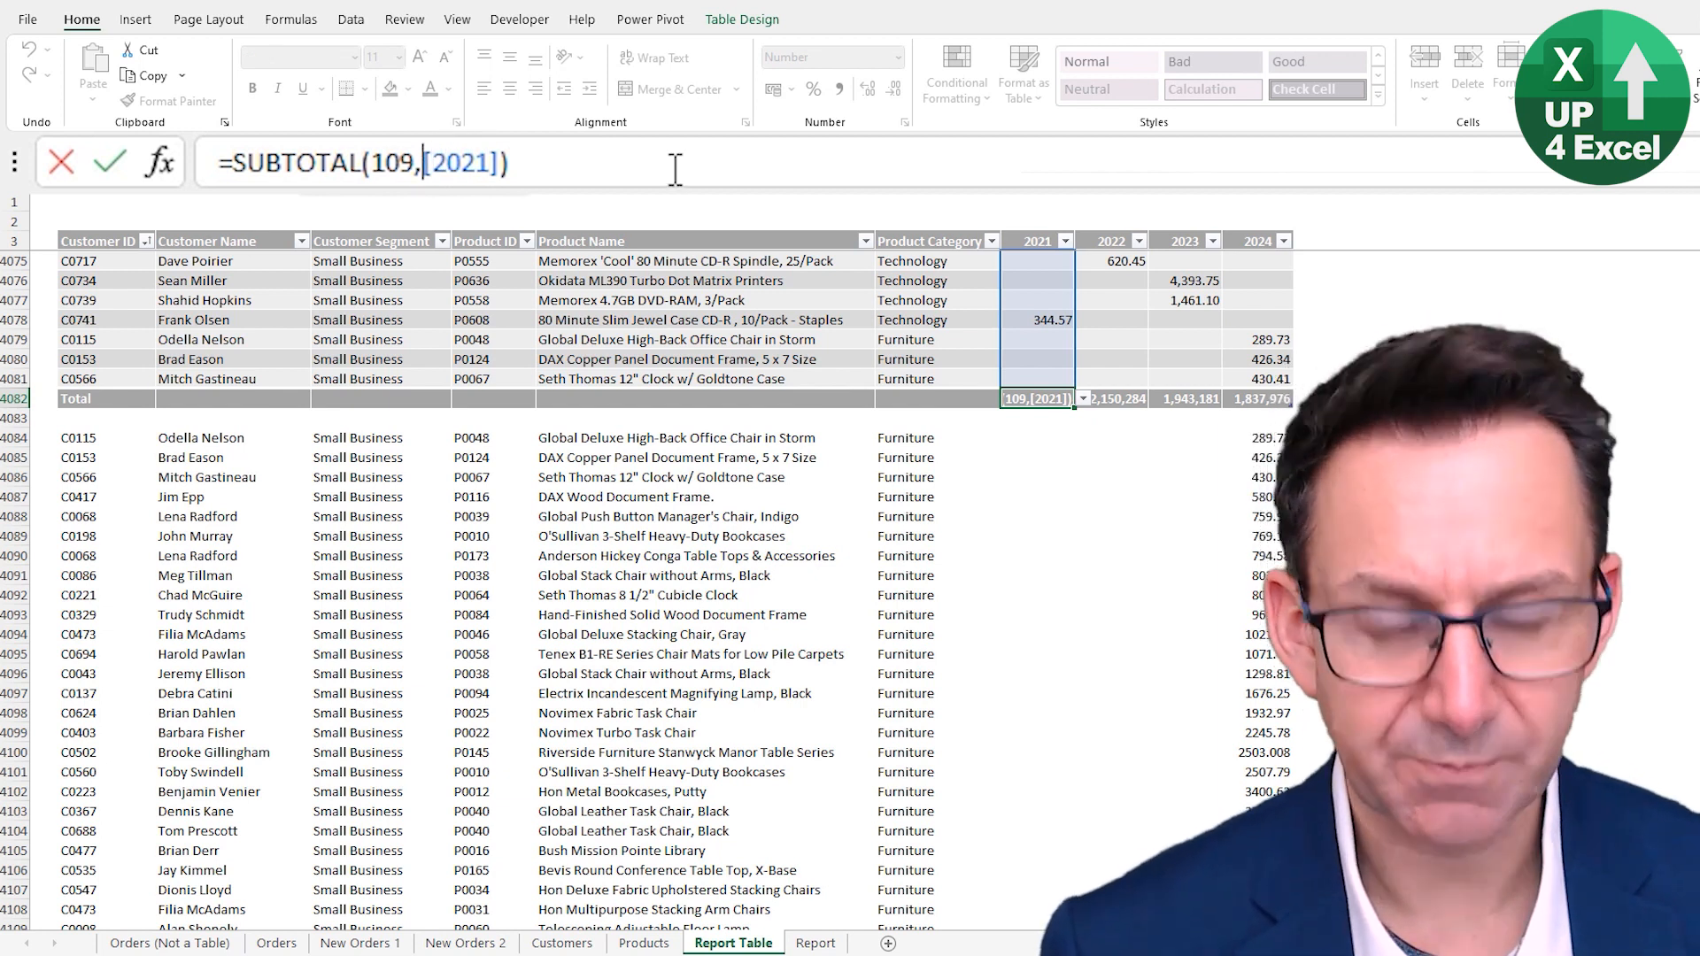
text(indirect)
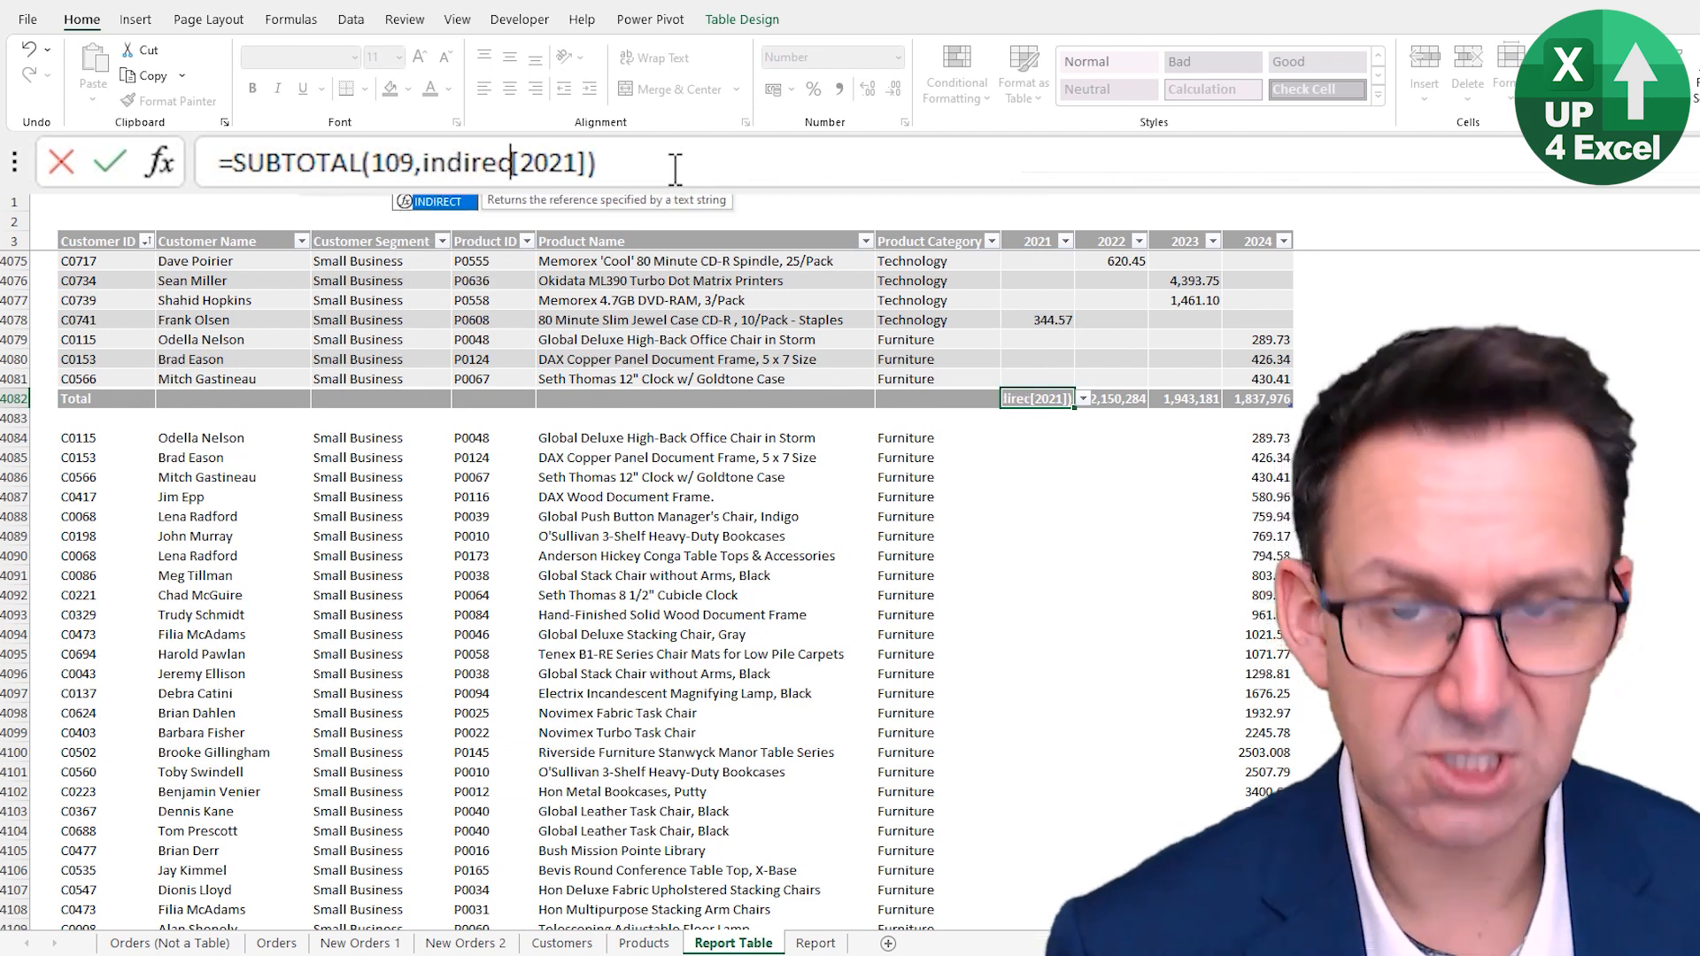
text(()
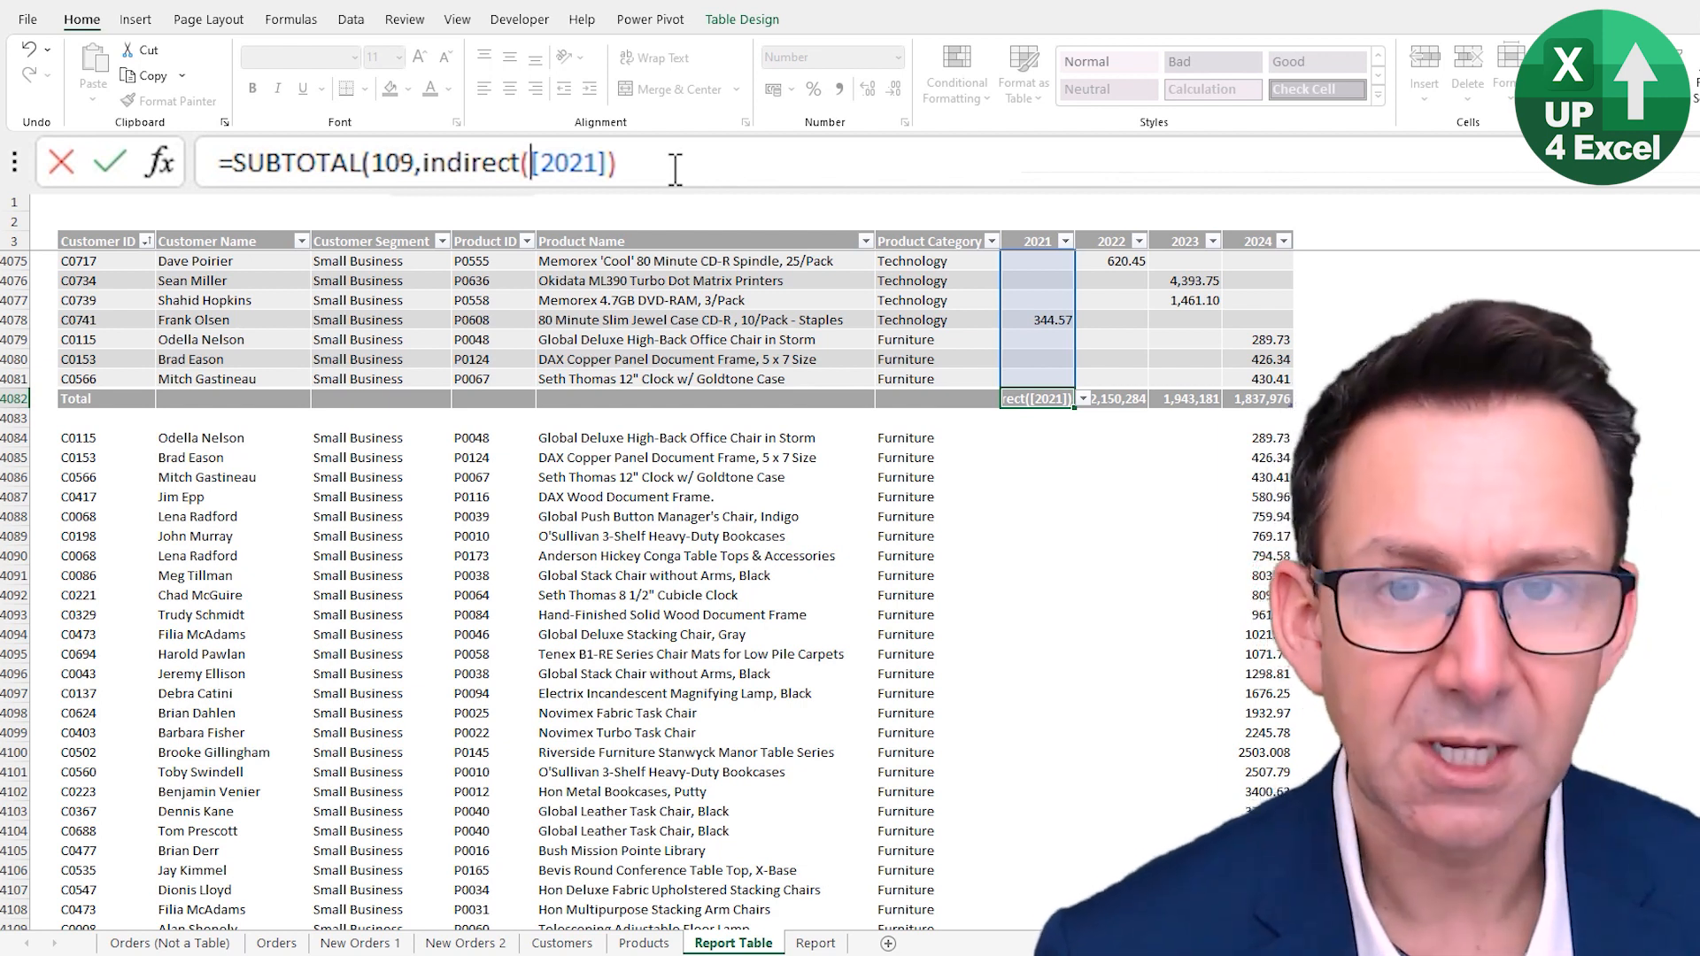
text(")
text(tbl)
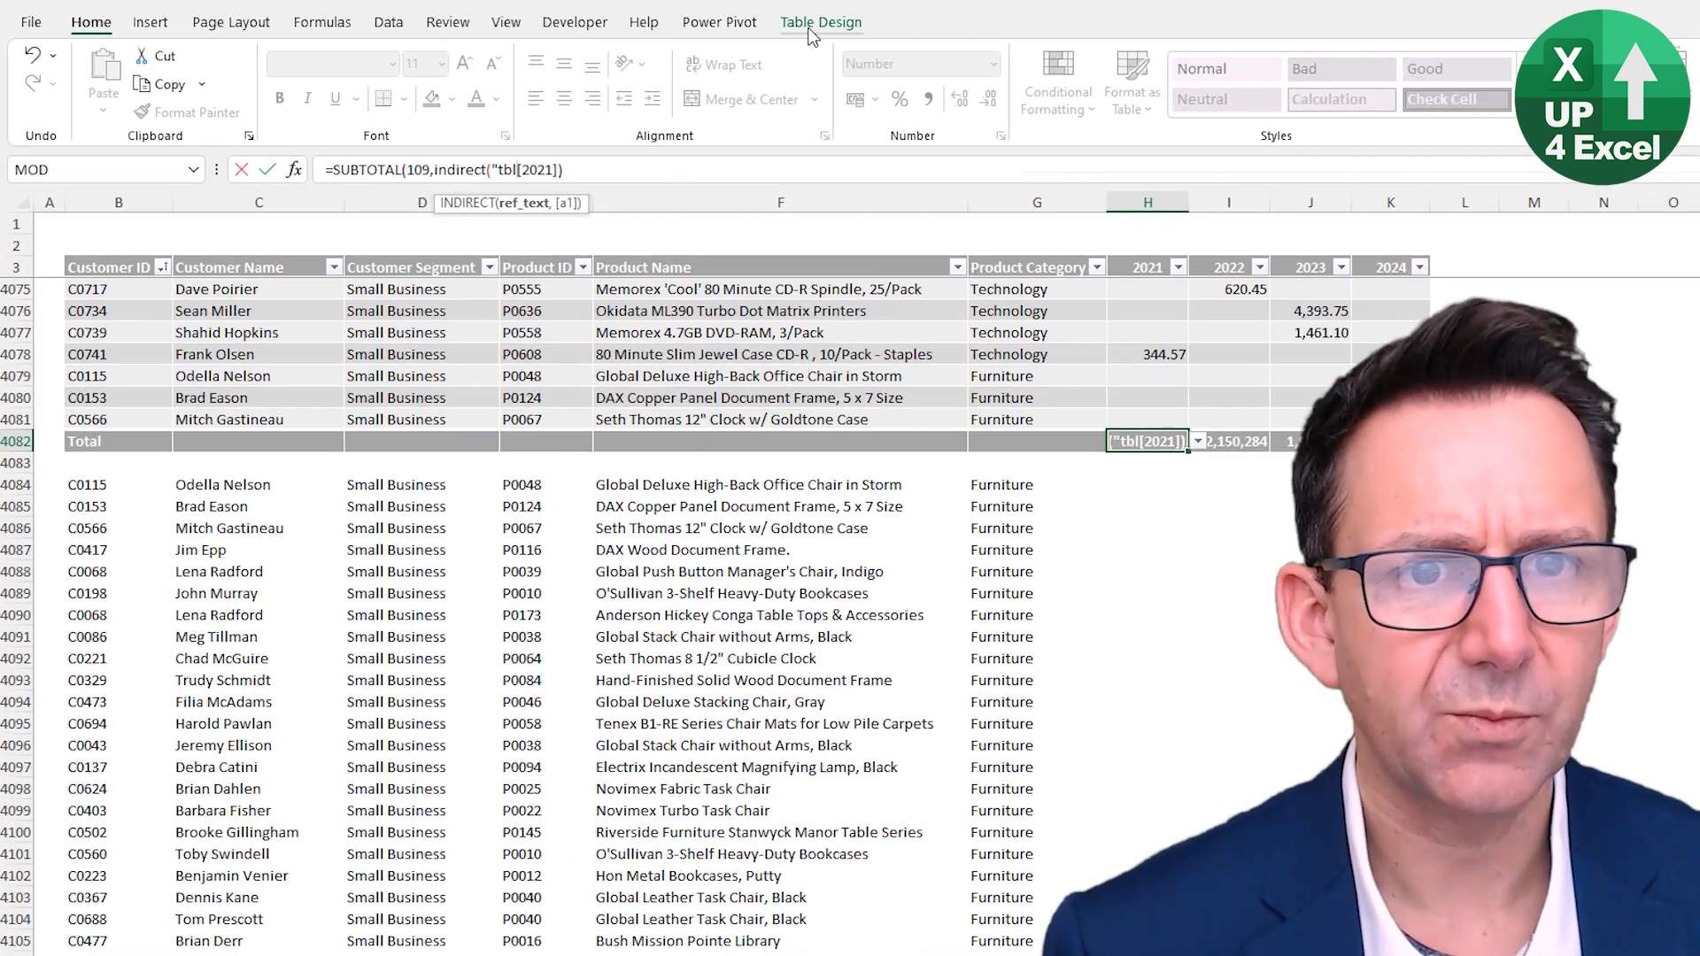
click(730, 24)
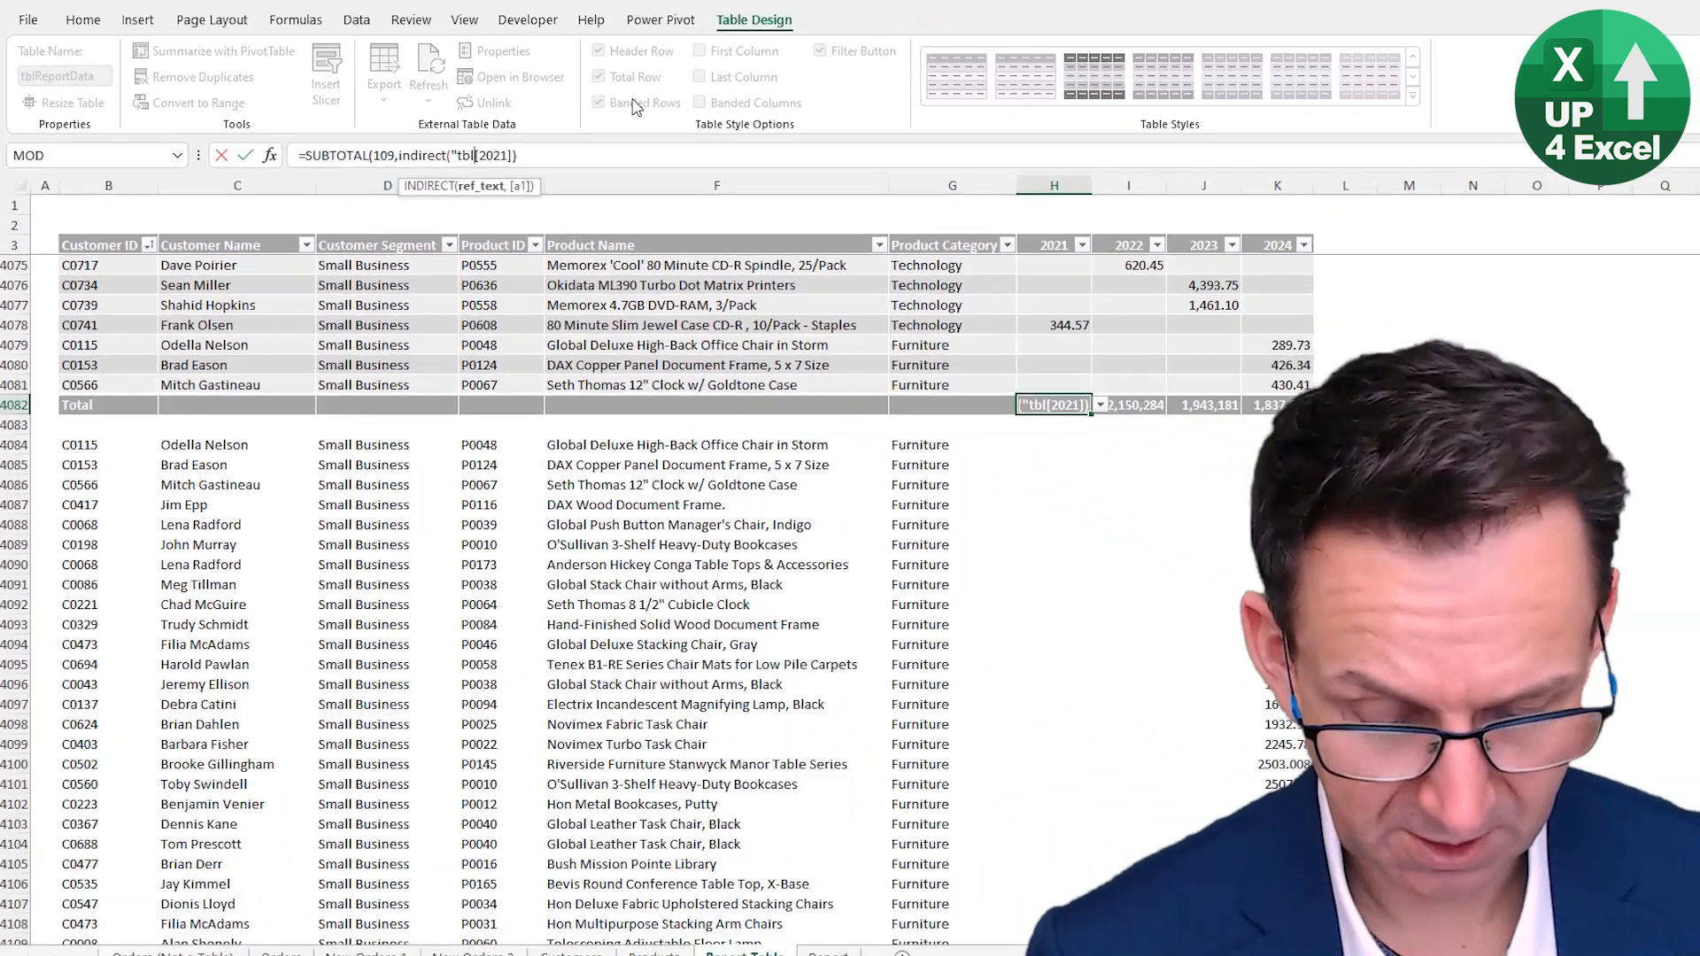
text(Report)
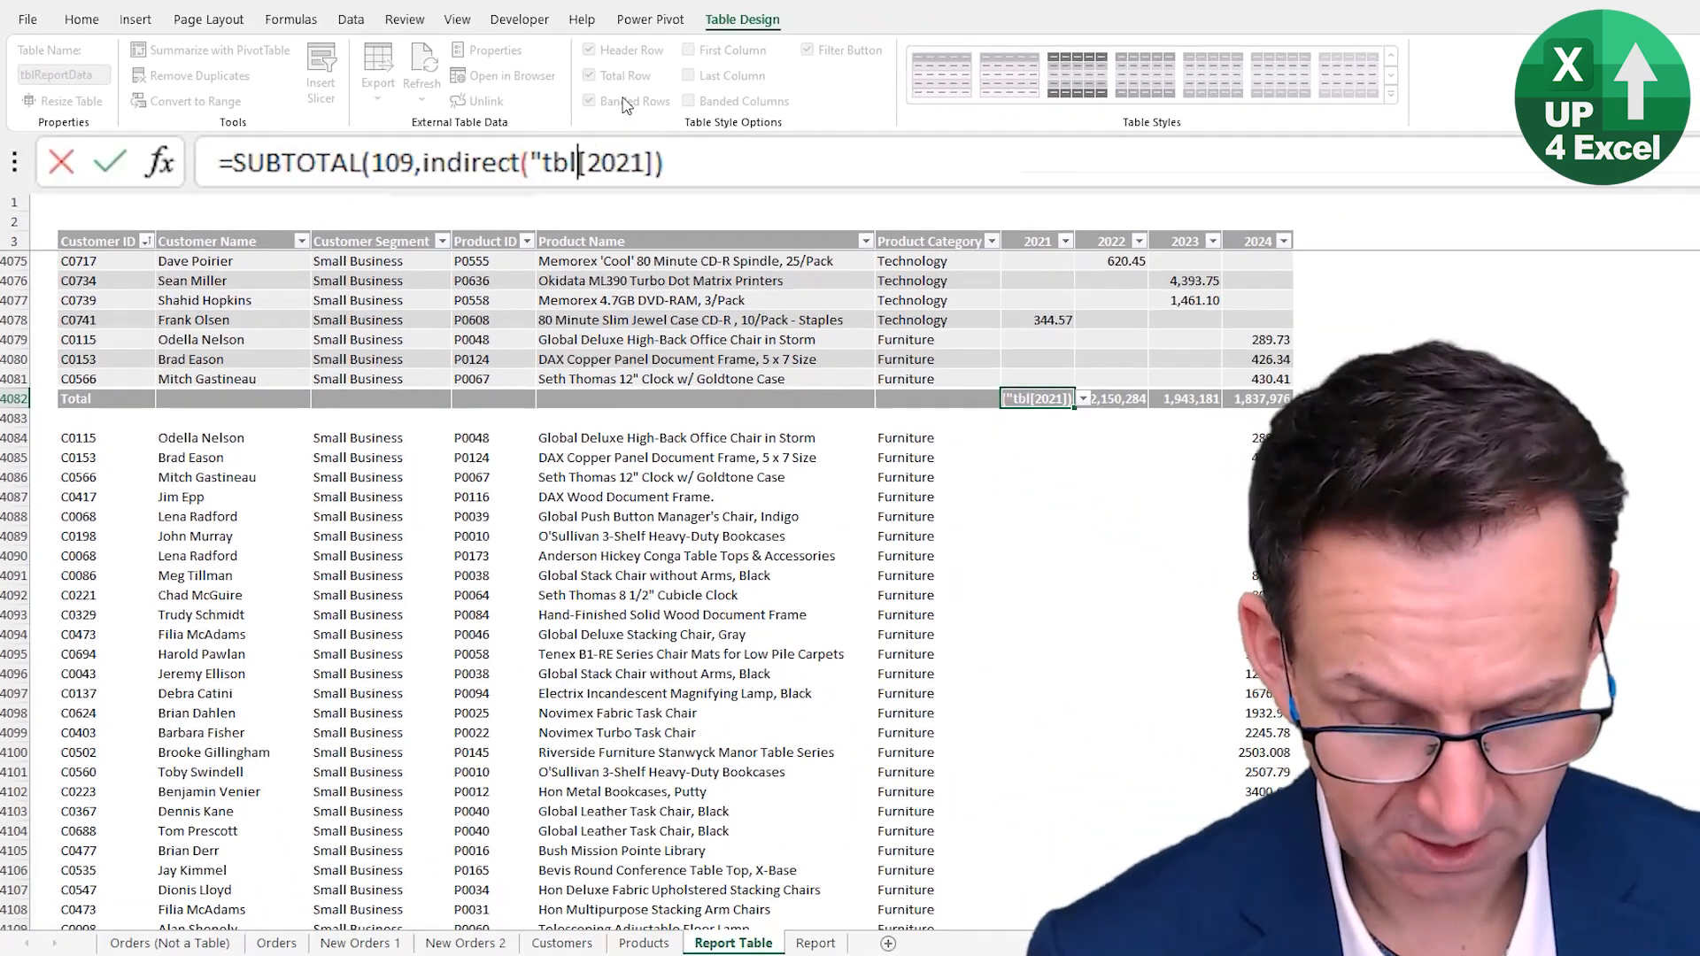
text(Data)
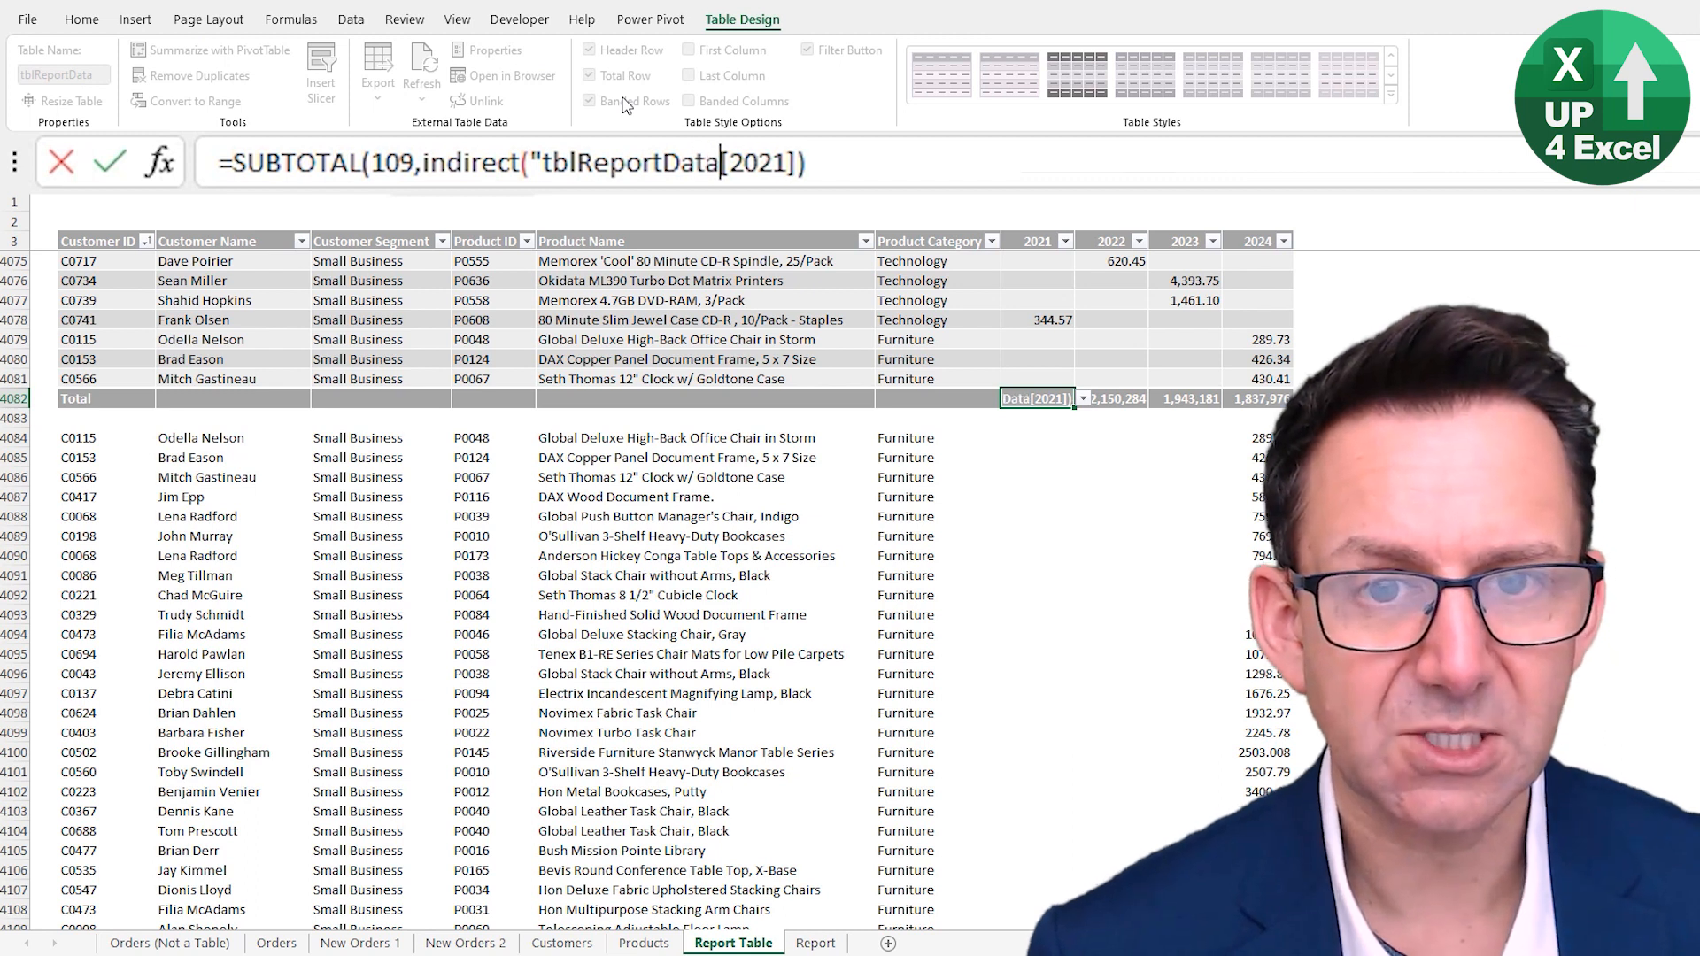
- Complete the INDIRECT text so the column name comes from header cell H3, as "tblReportData["&H3&"]"
key(Right)
text(")
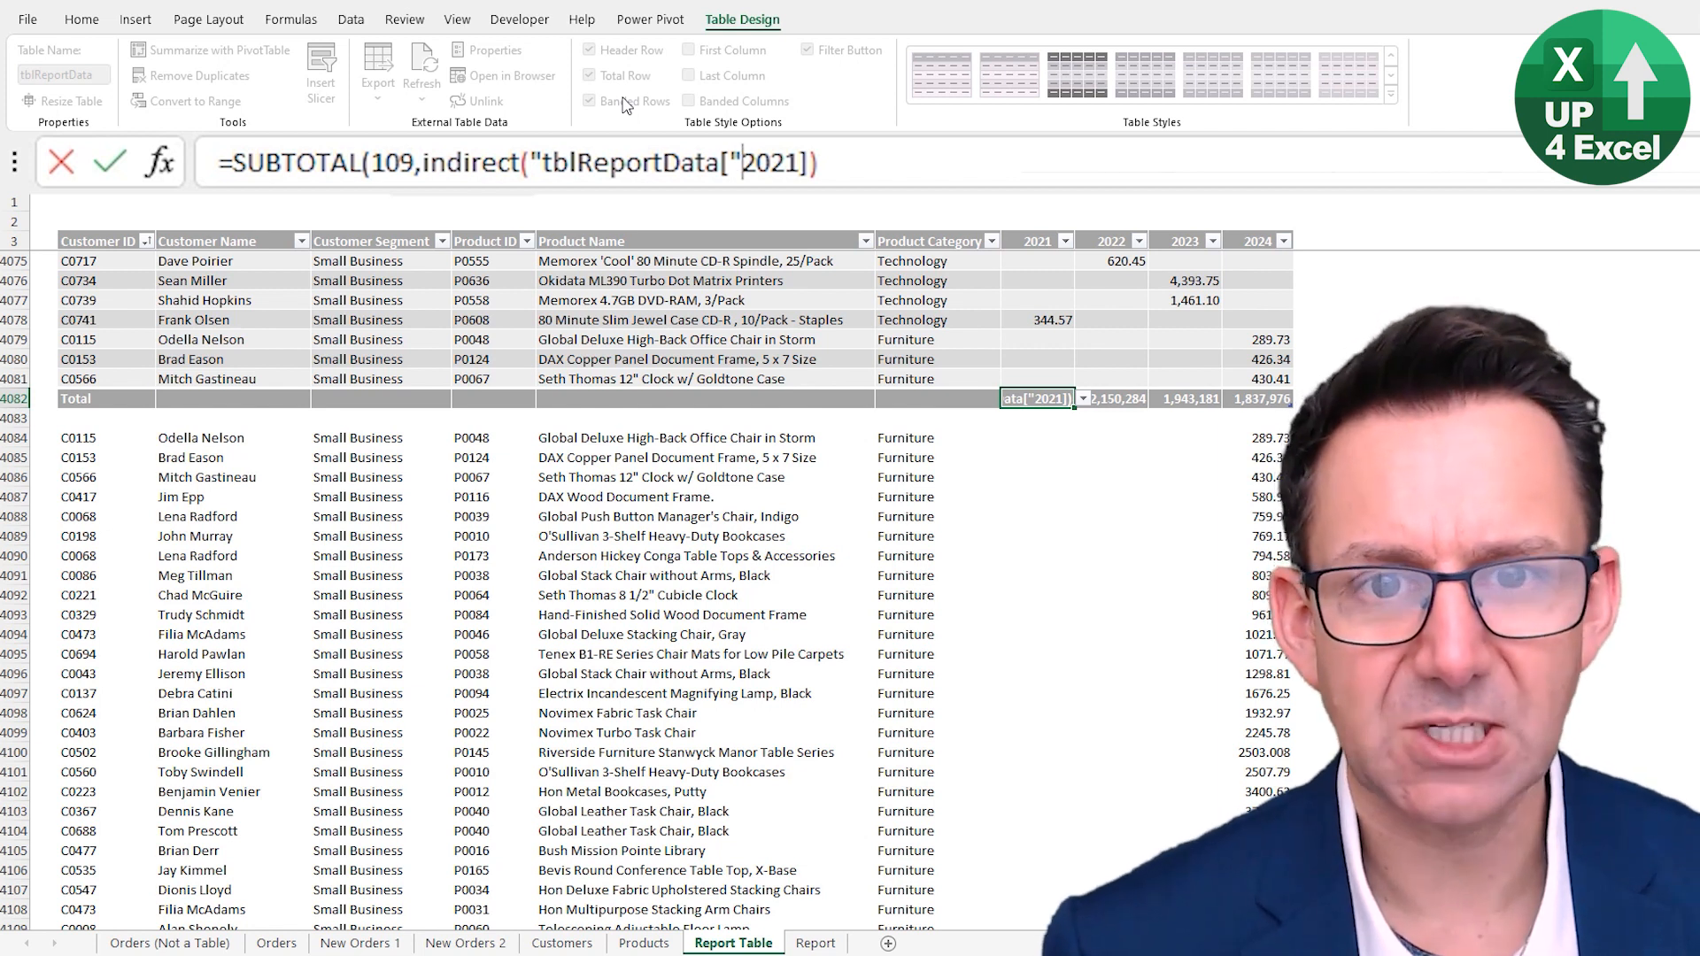
text(&)
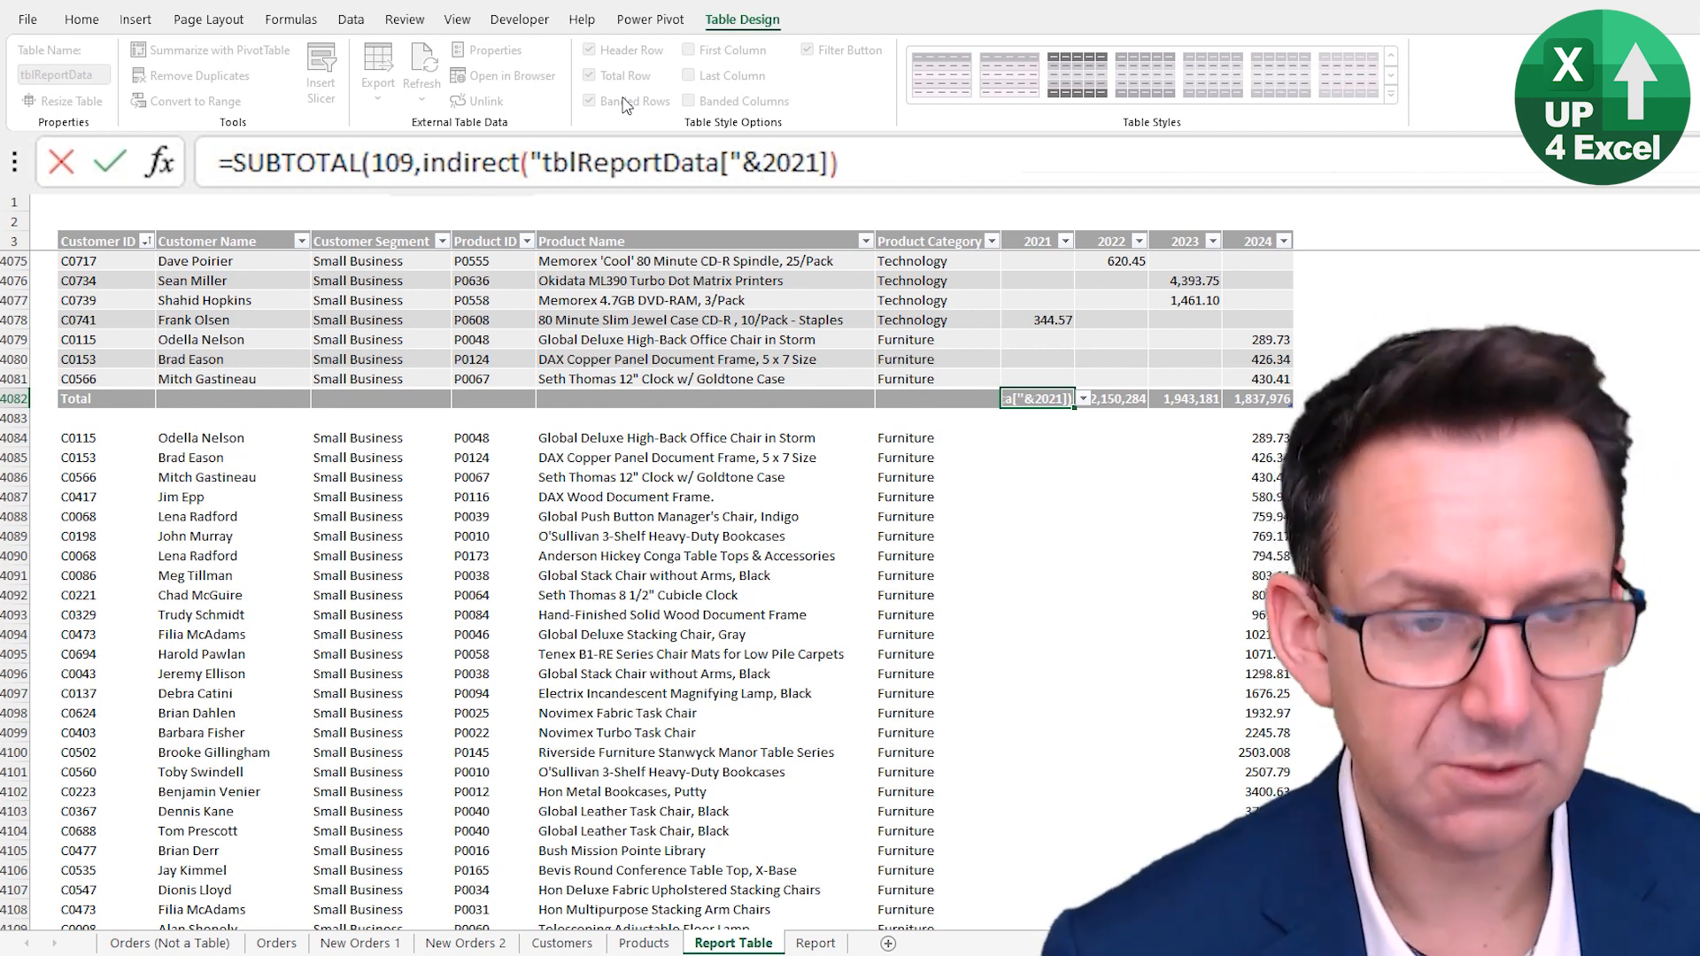
text(H3)
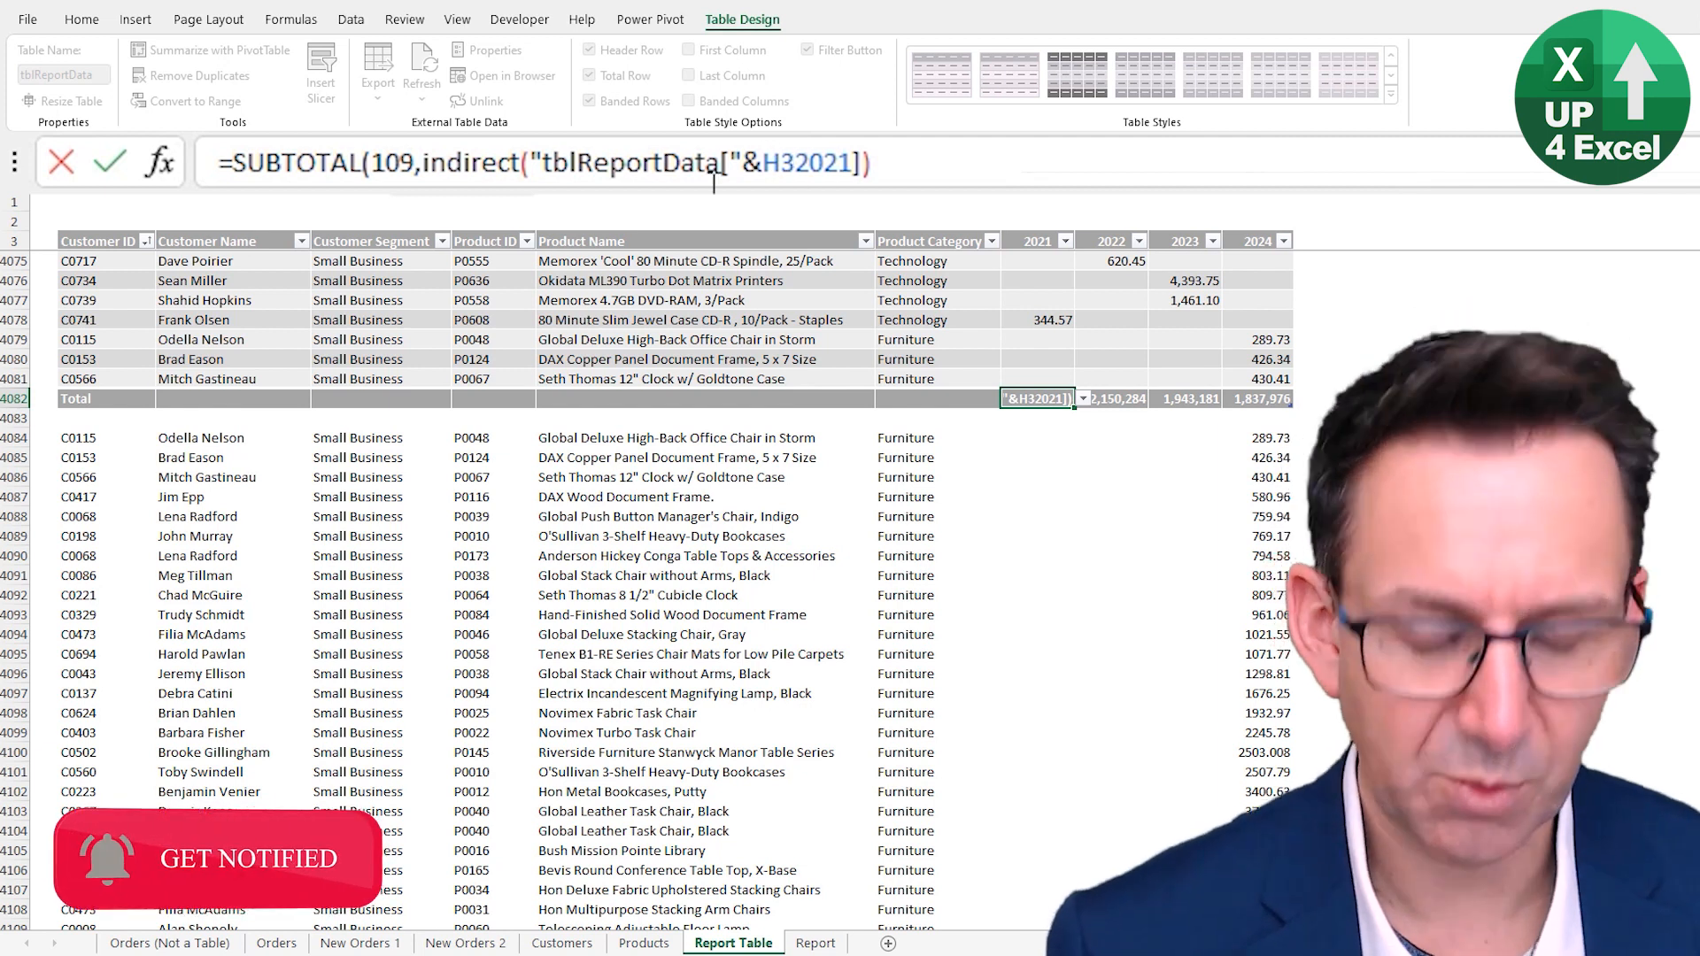
text(&)
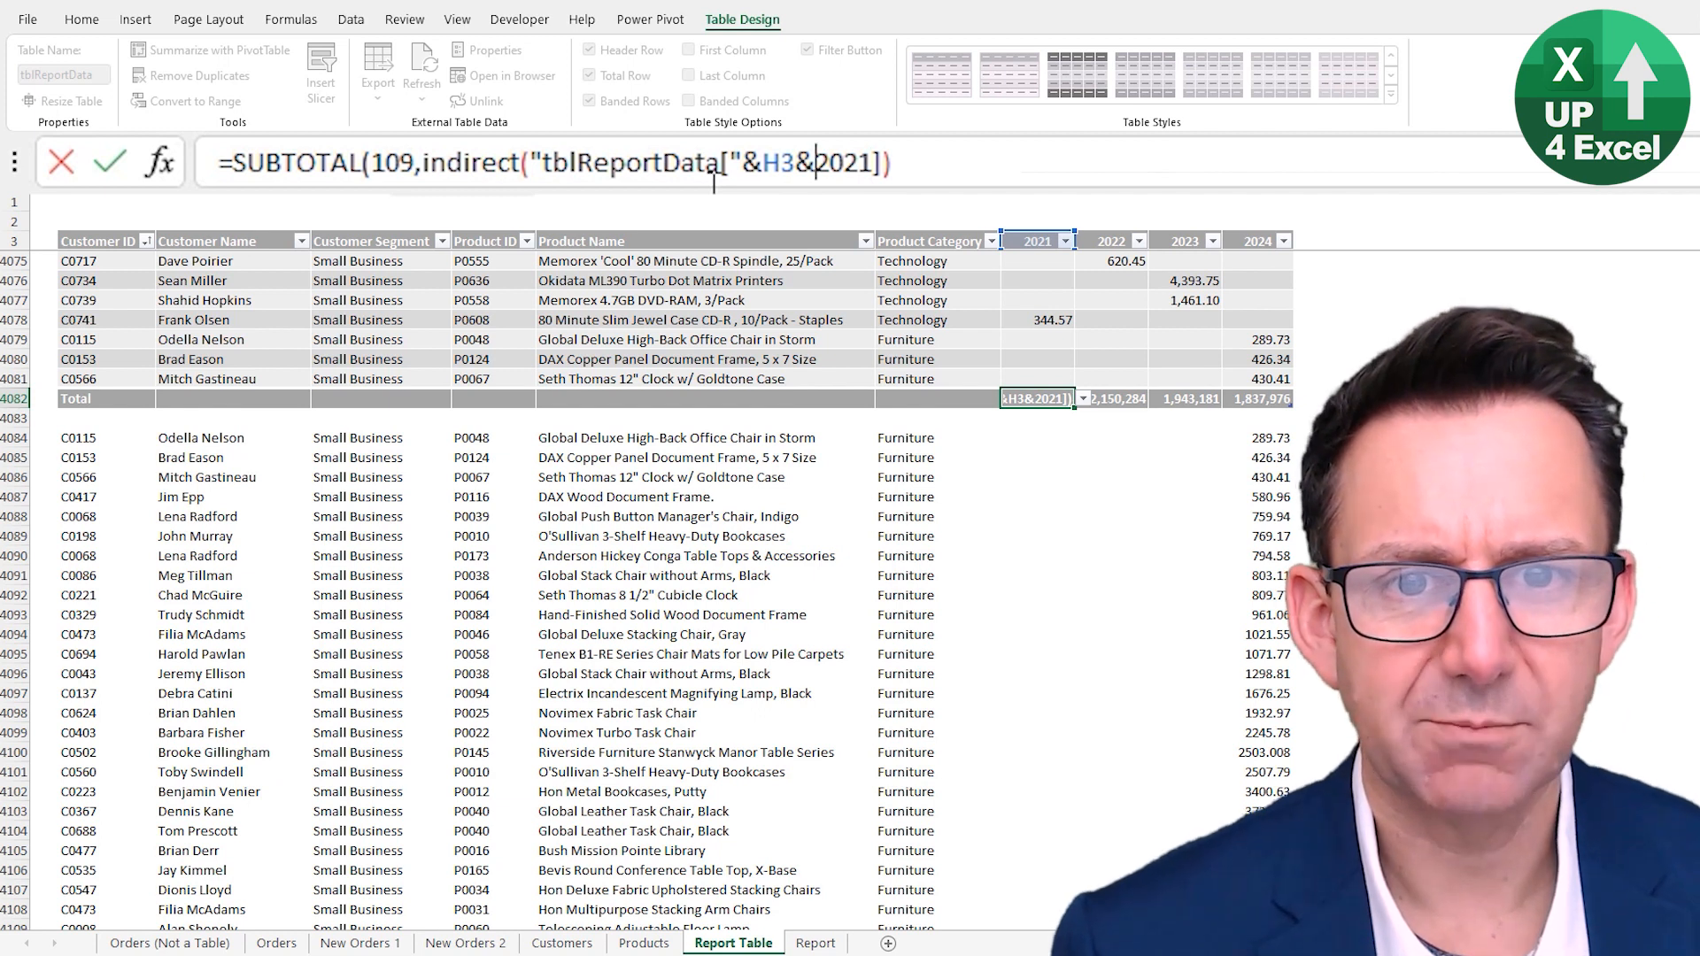
key(Delete)
key(Delete)
key(Delete)
key(Delete)
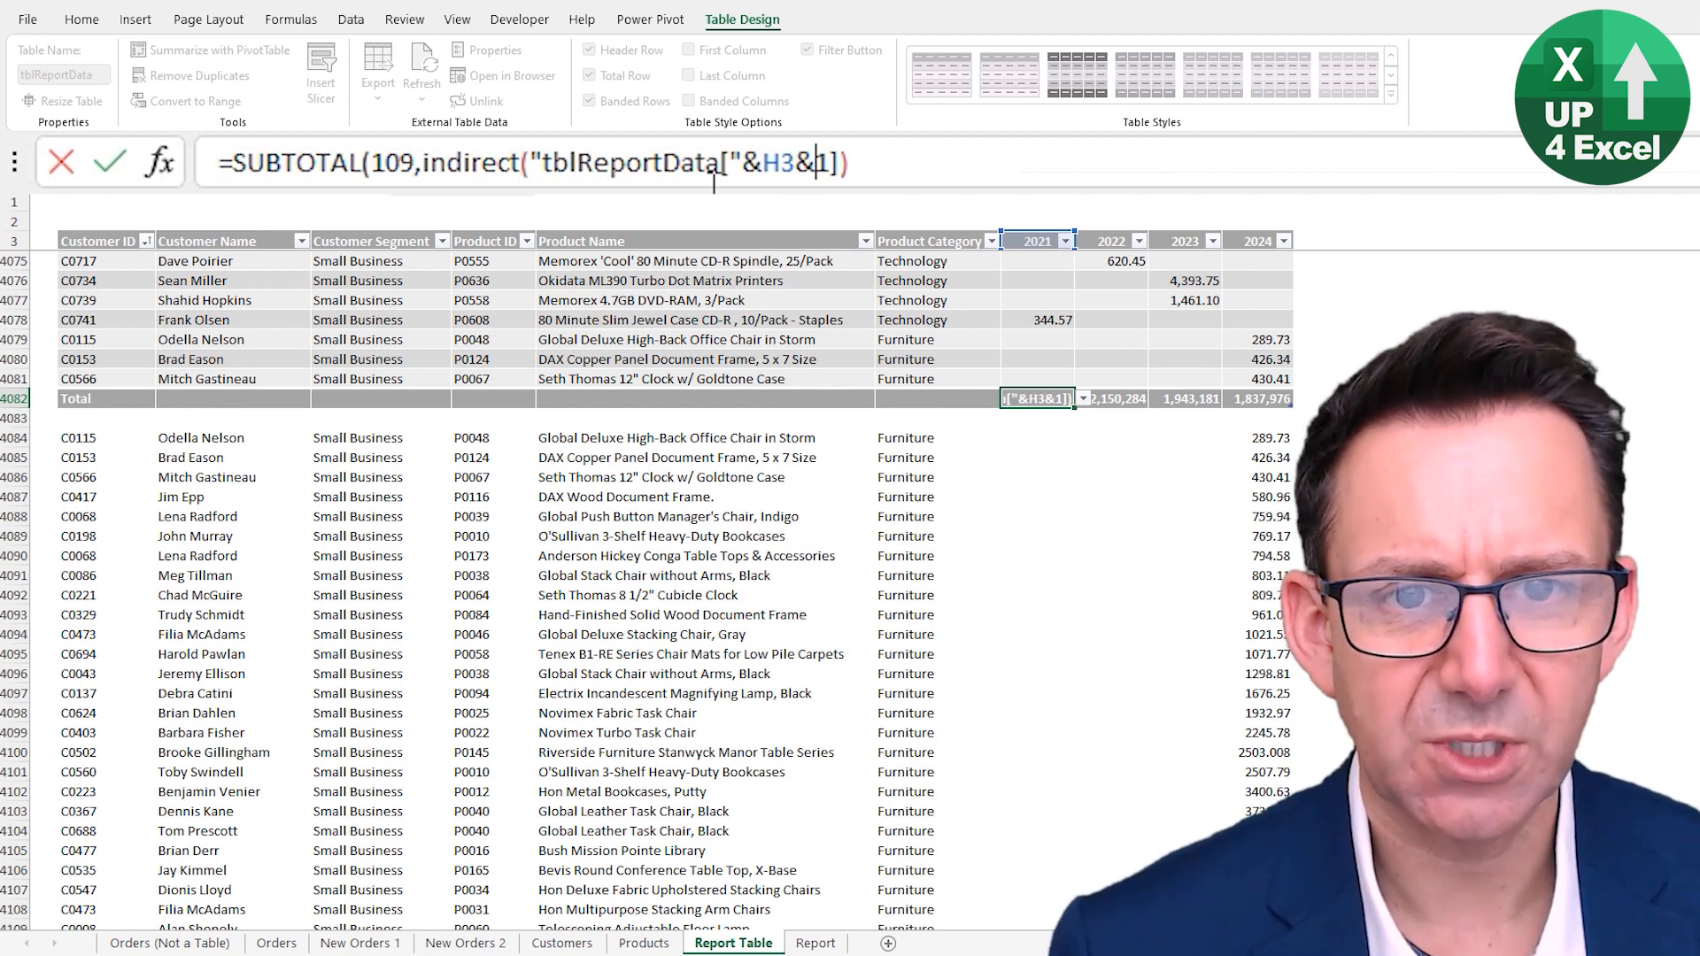
text(")
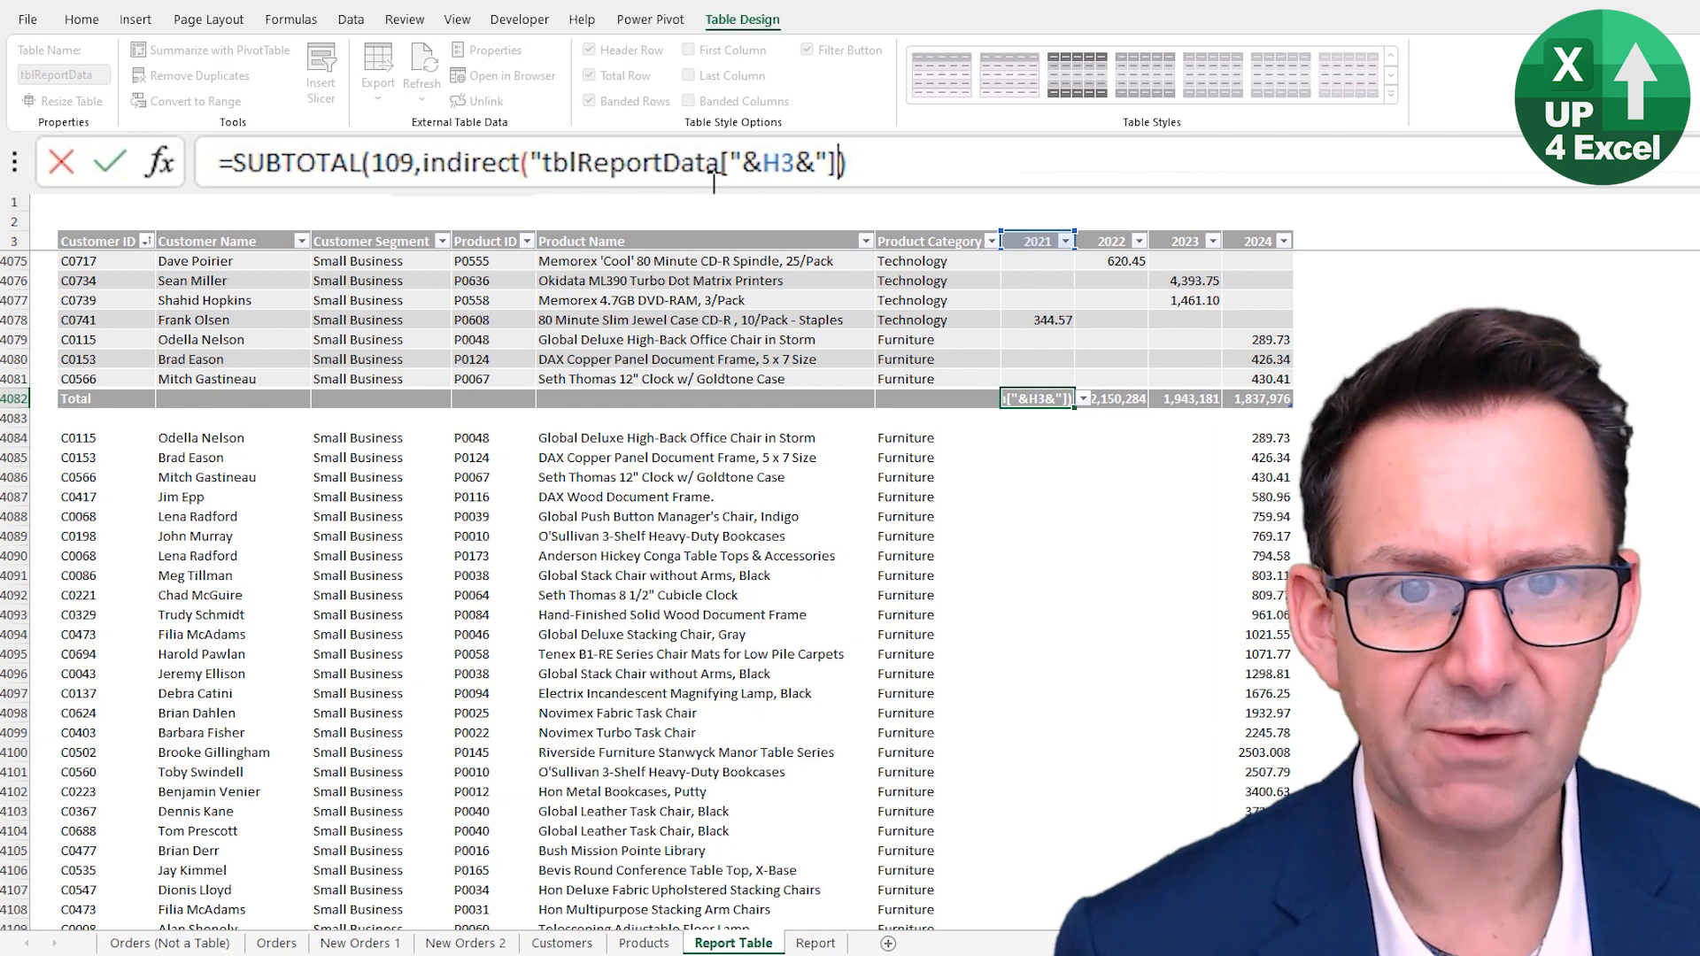
text(")
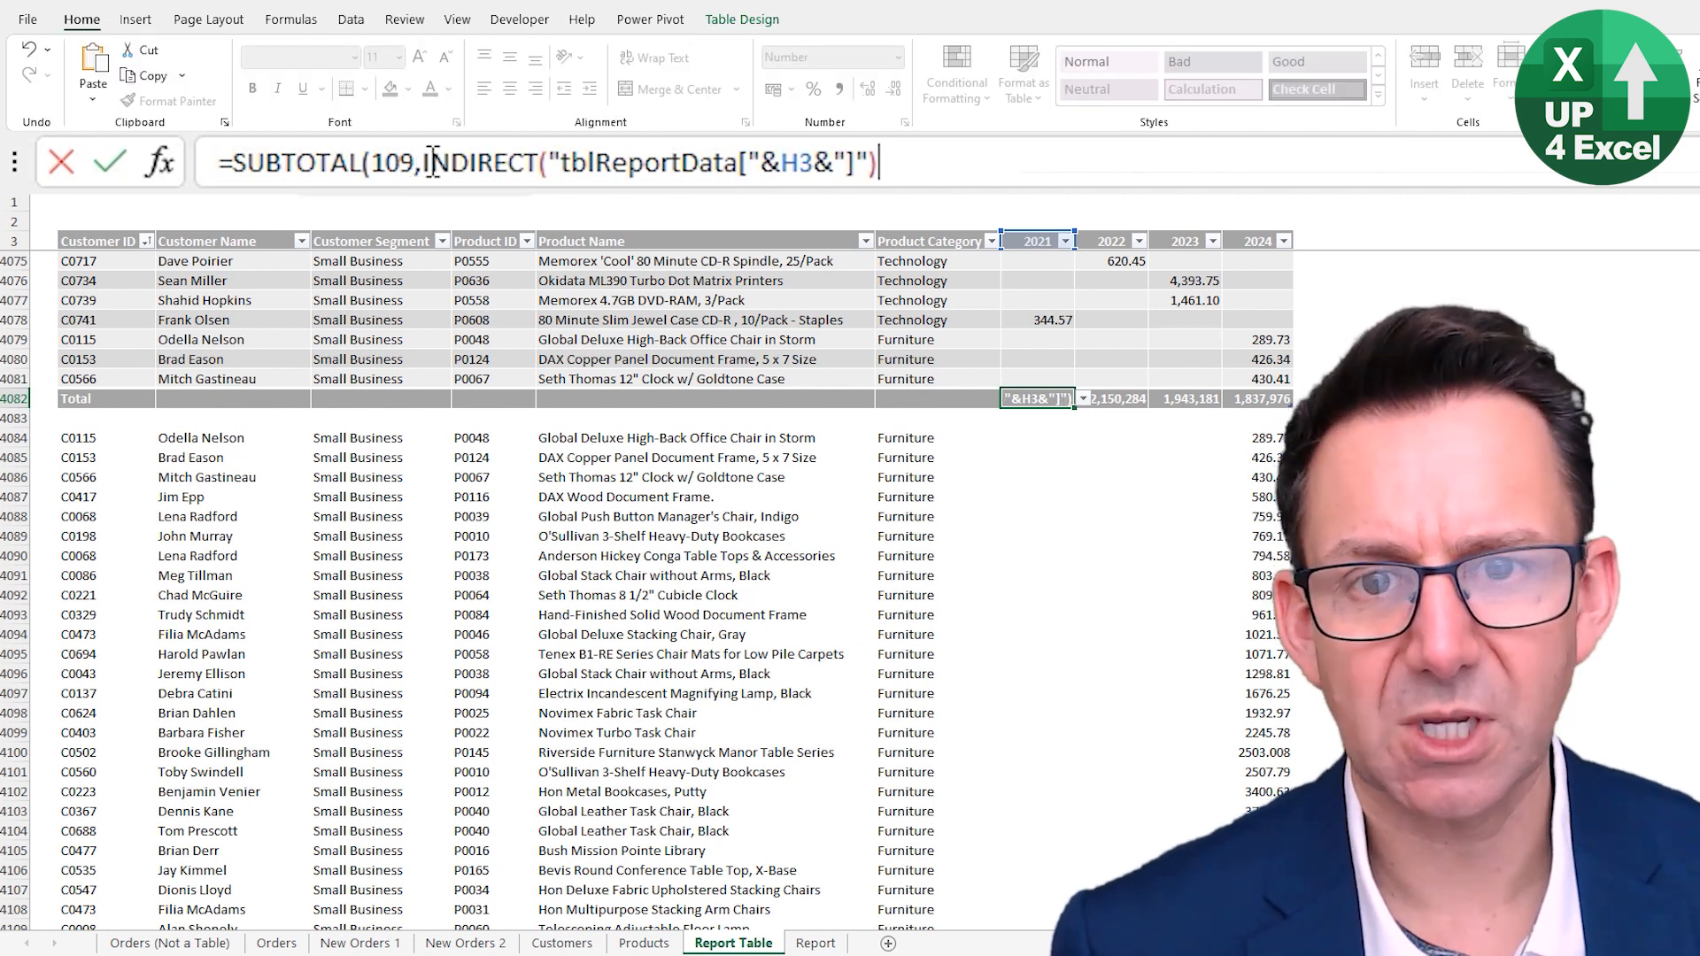
- Add the closing parenthesis to the 2021 total formula and confirm it
drag(424, 162, 888, 168)
click(945, 147)
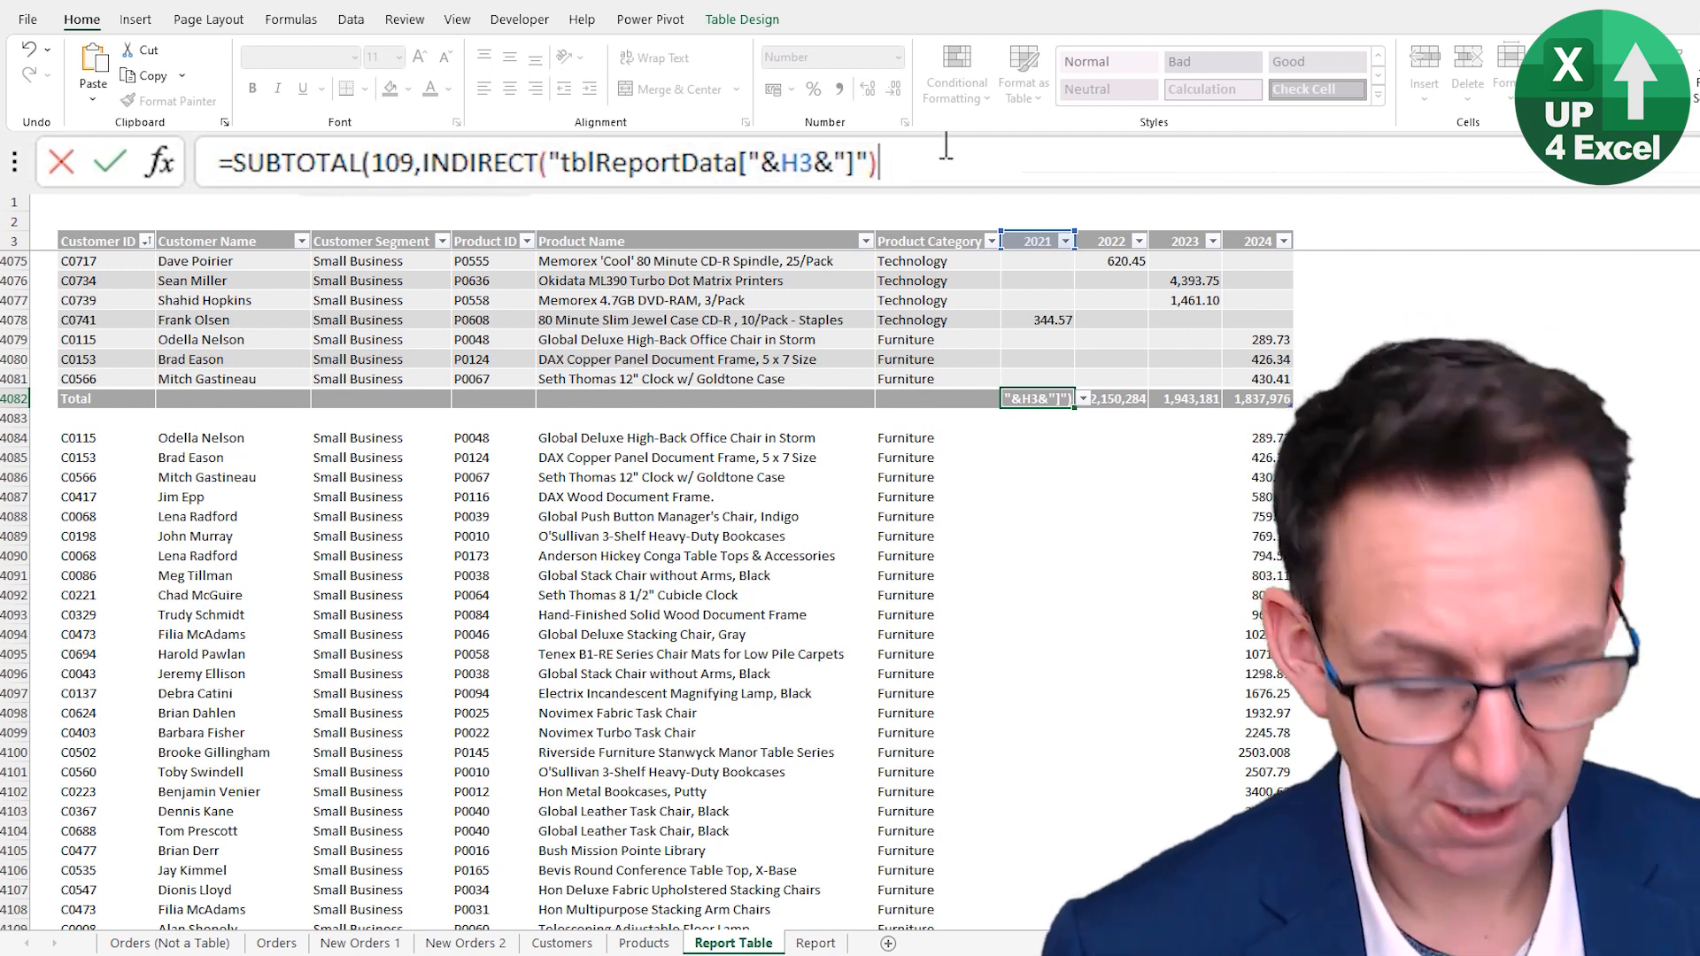
text())
key(Return)
key(Up)
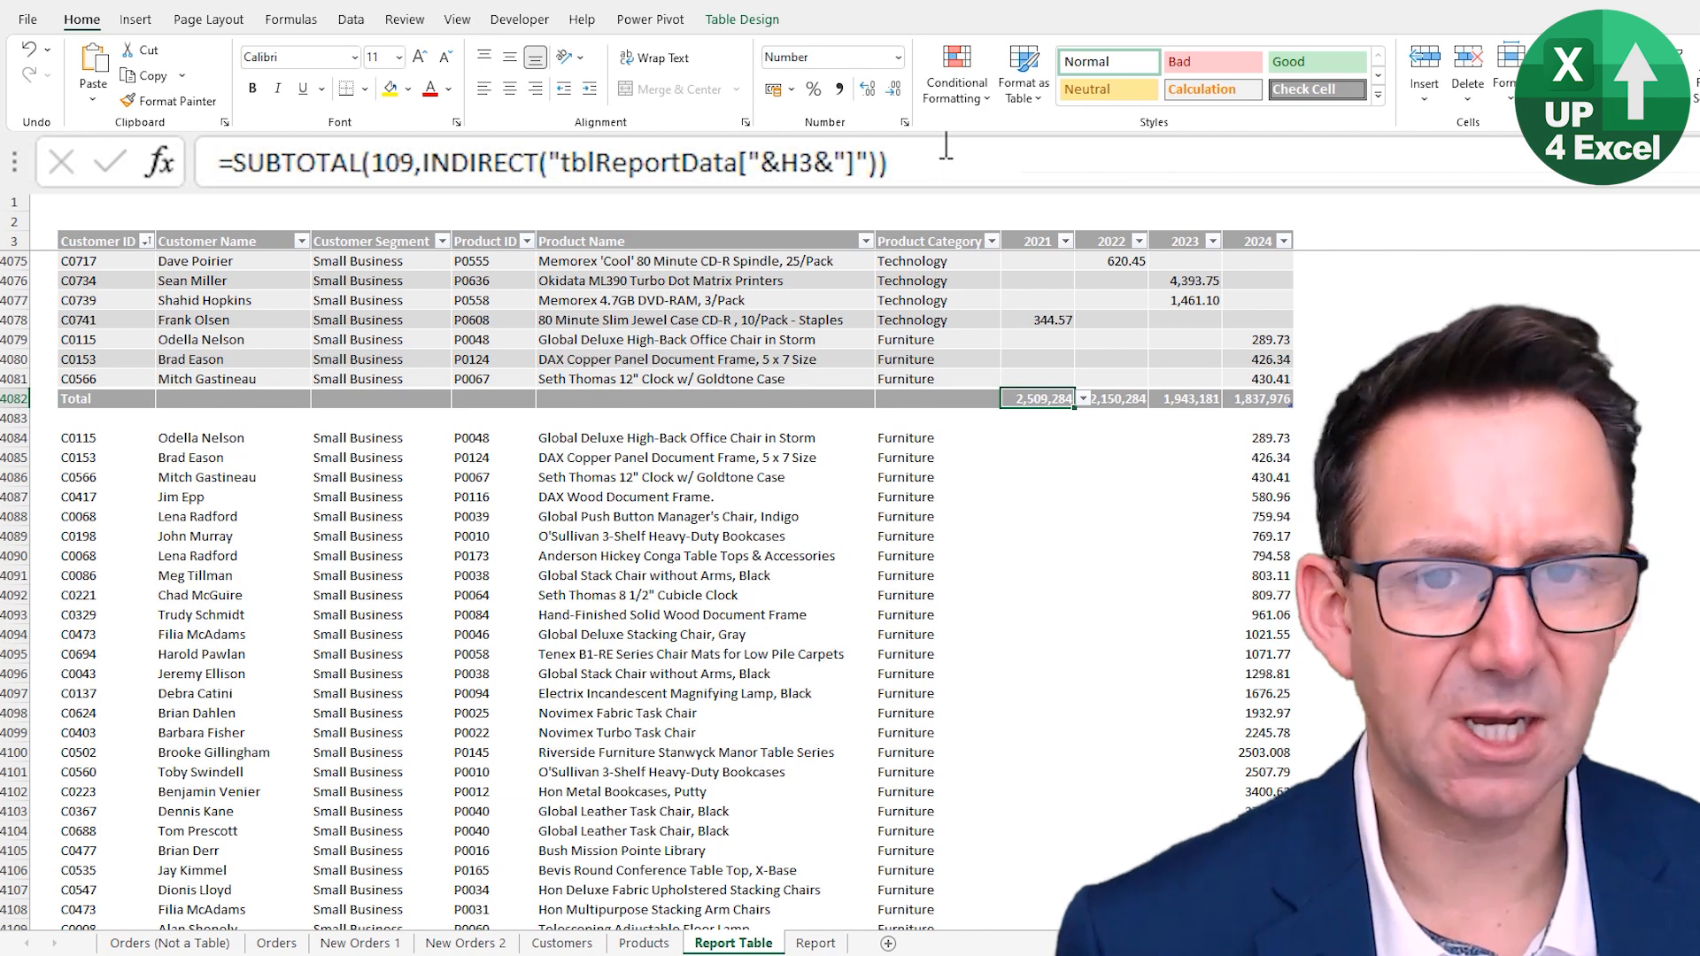
- Copy the 2021 total formula and paste it into the 2022 and 2024 total cells
key(F2)
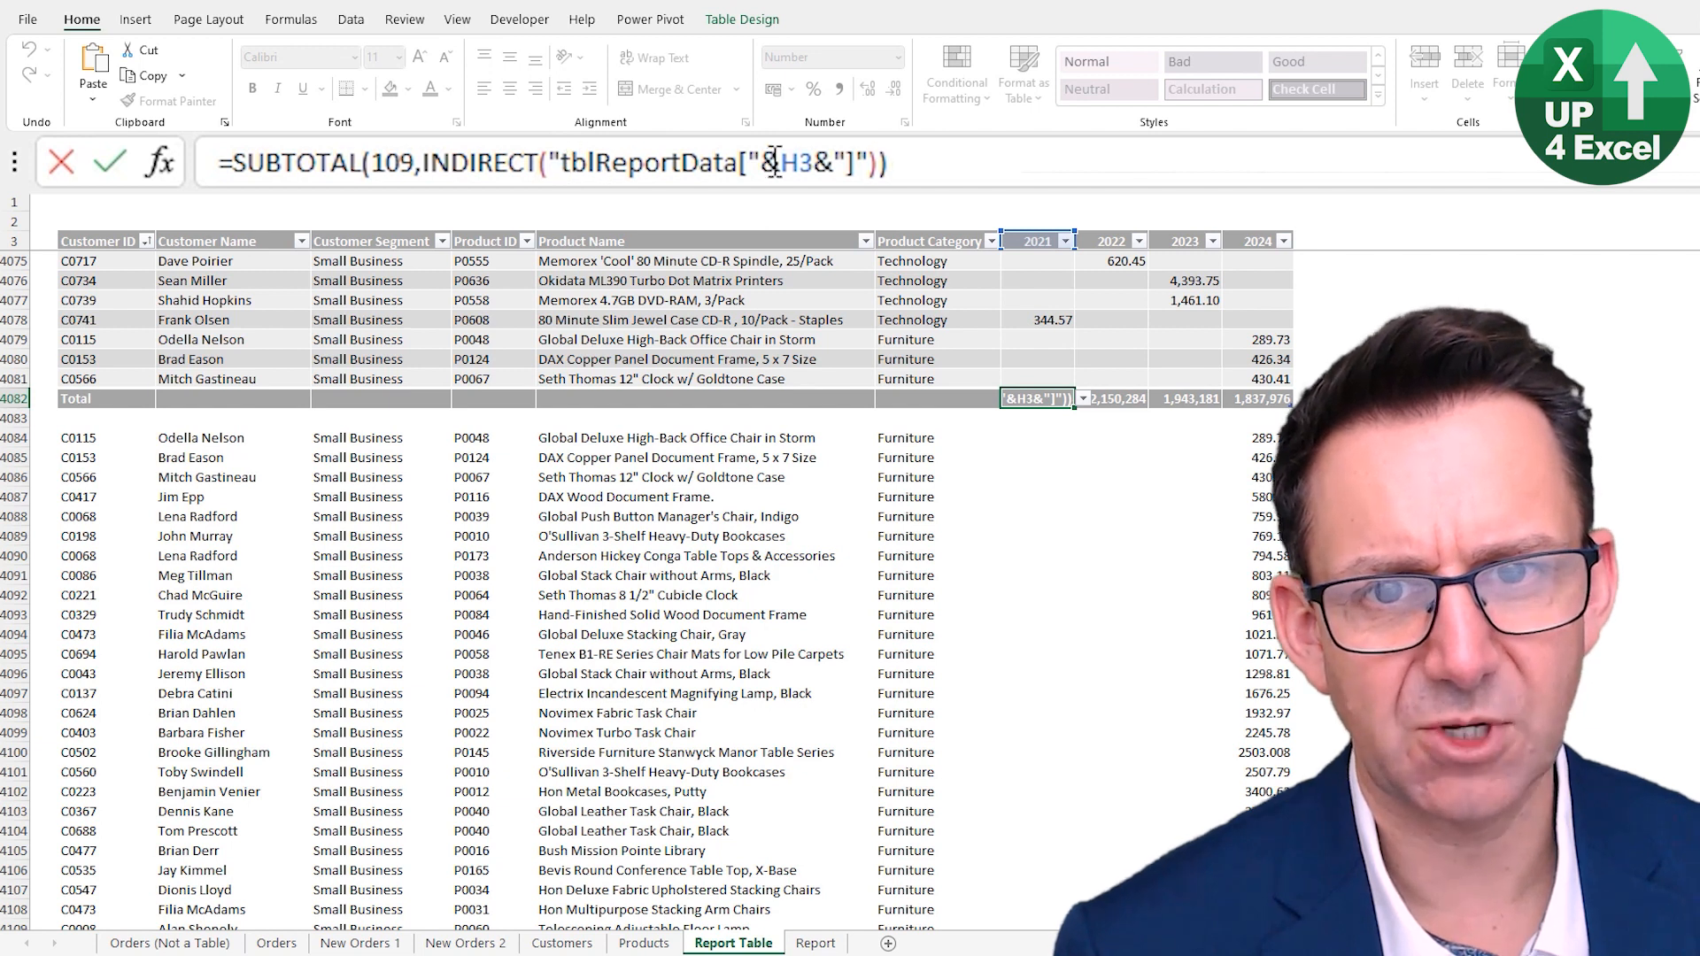
key(Return)
key(Up)
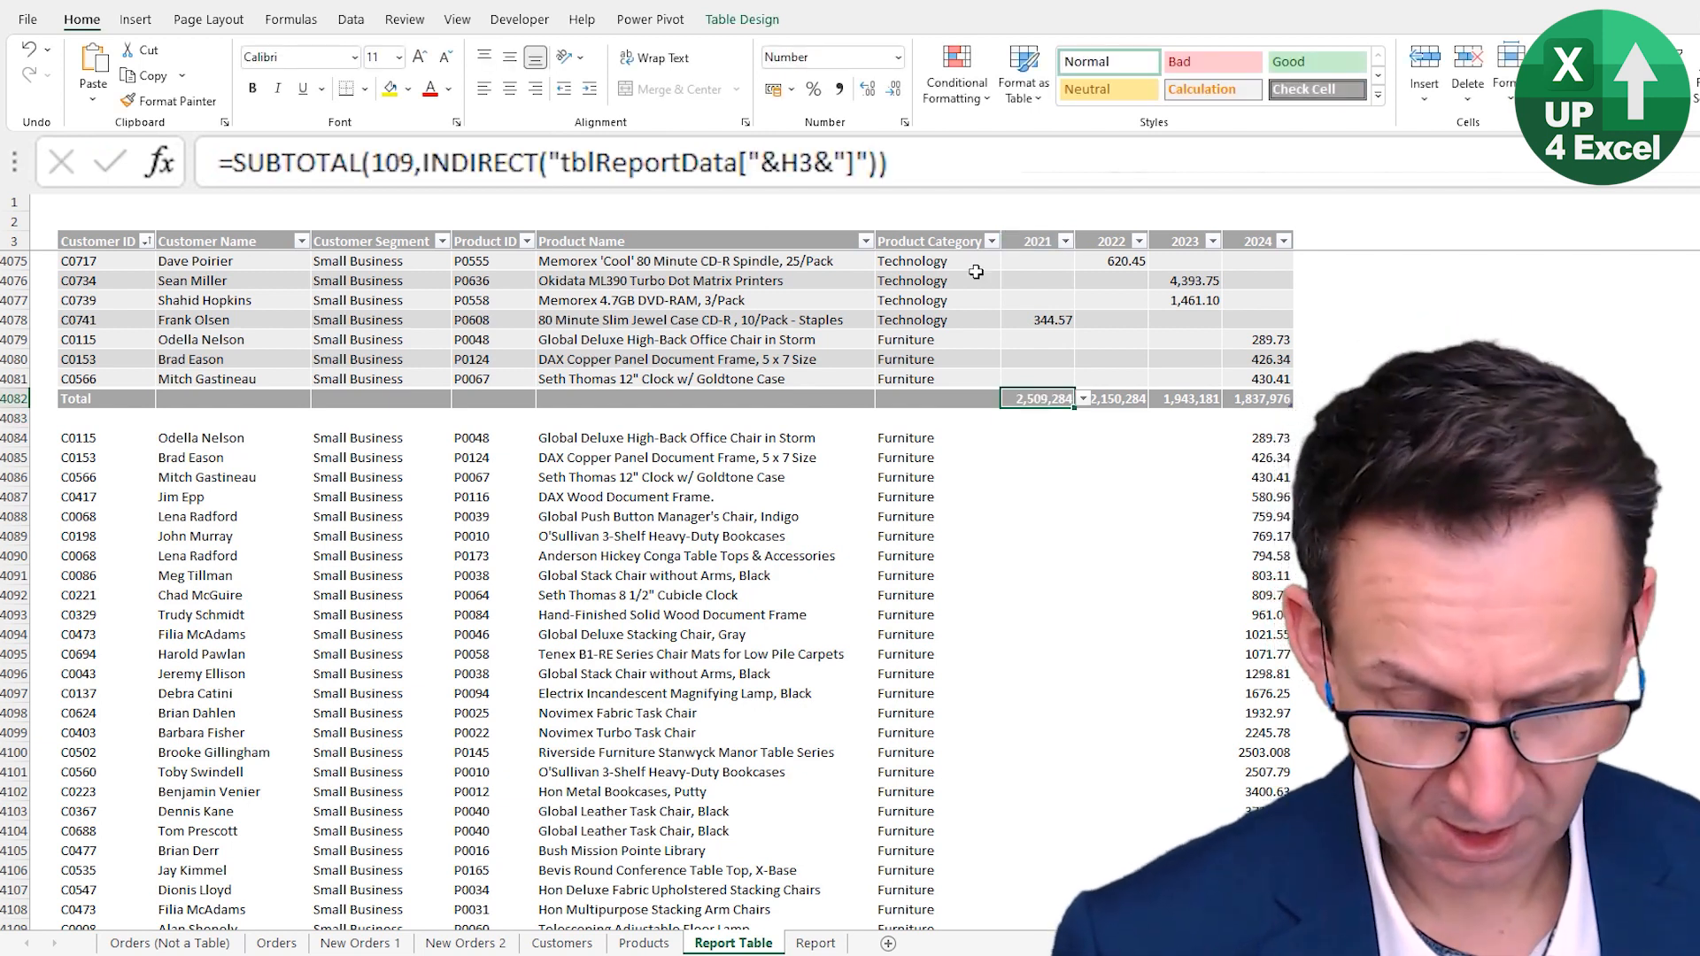
key(ctrl+c)
key(Right)
key(ctrl+v)
key(Right)
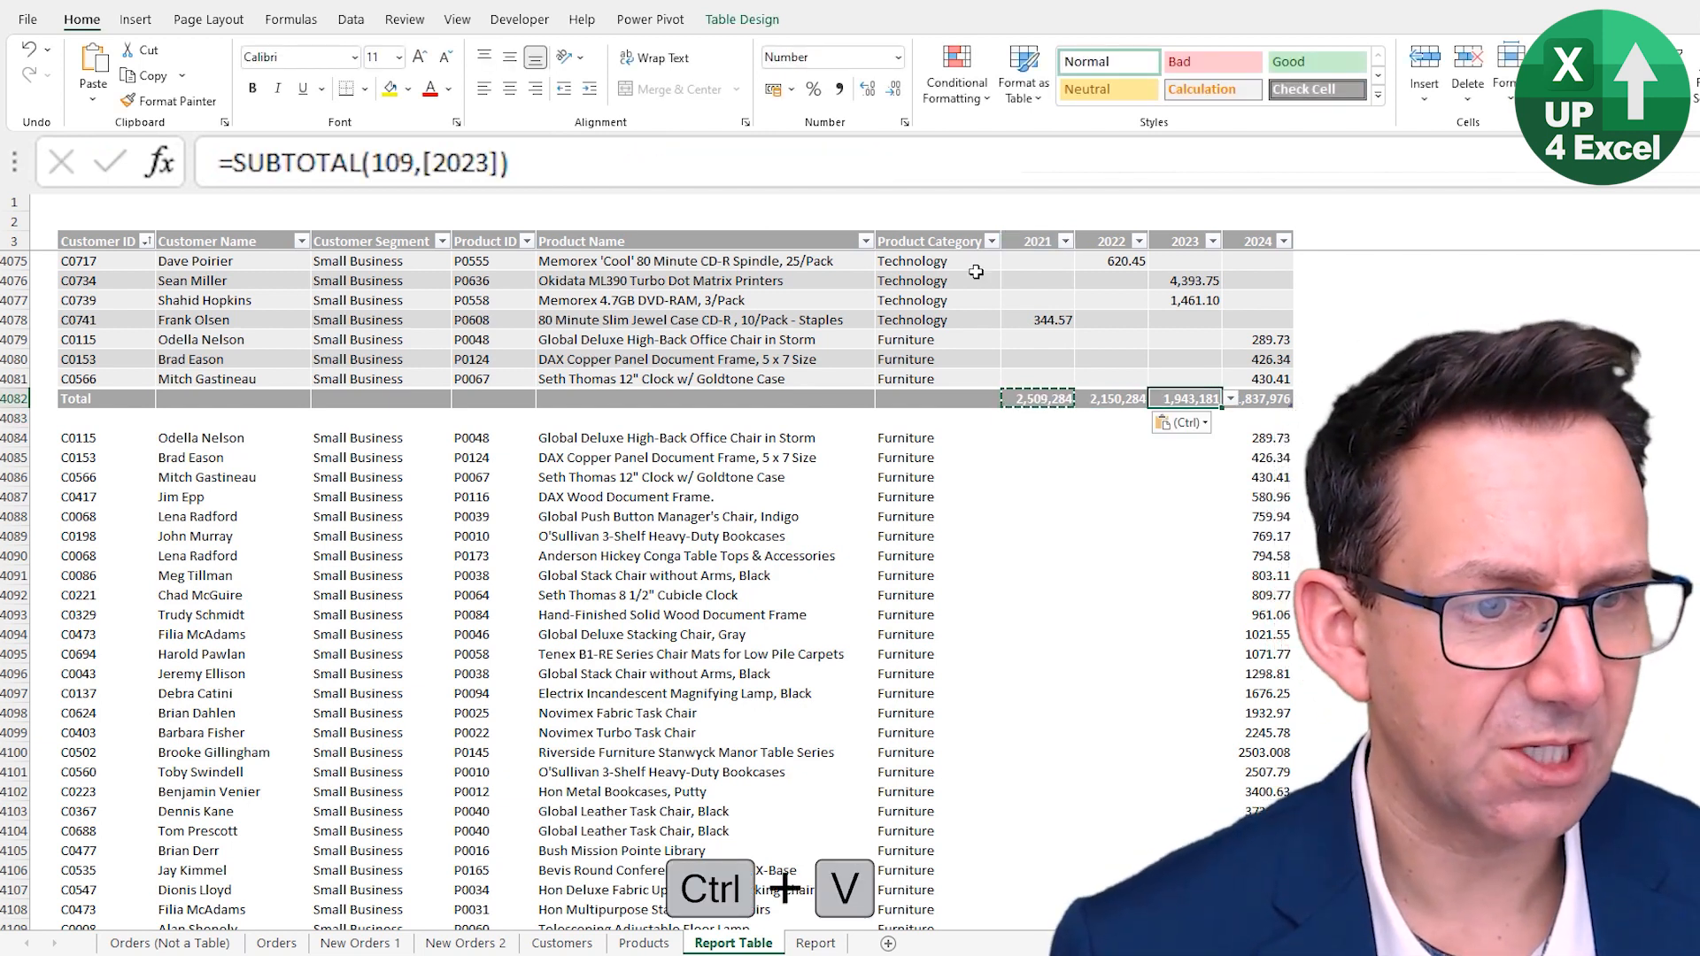
key(Right)
key(ctrl+v)
key(Left)
key(Left)
key(Left)
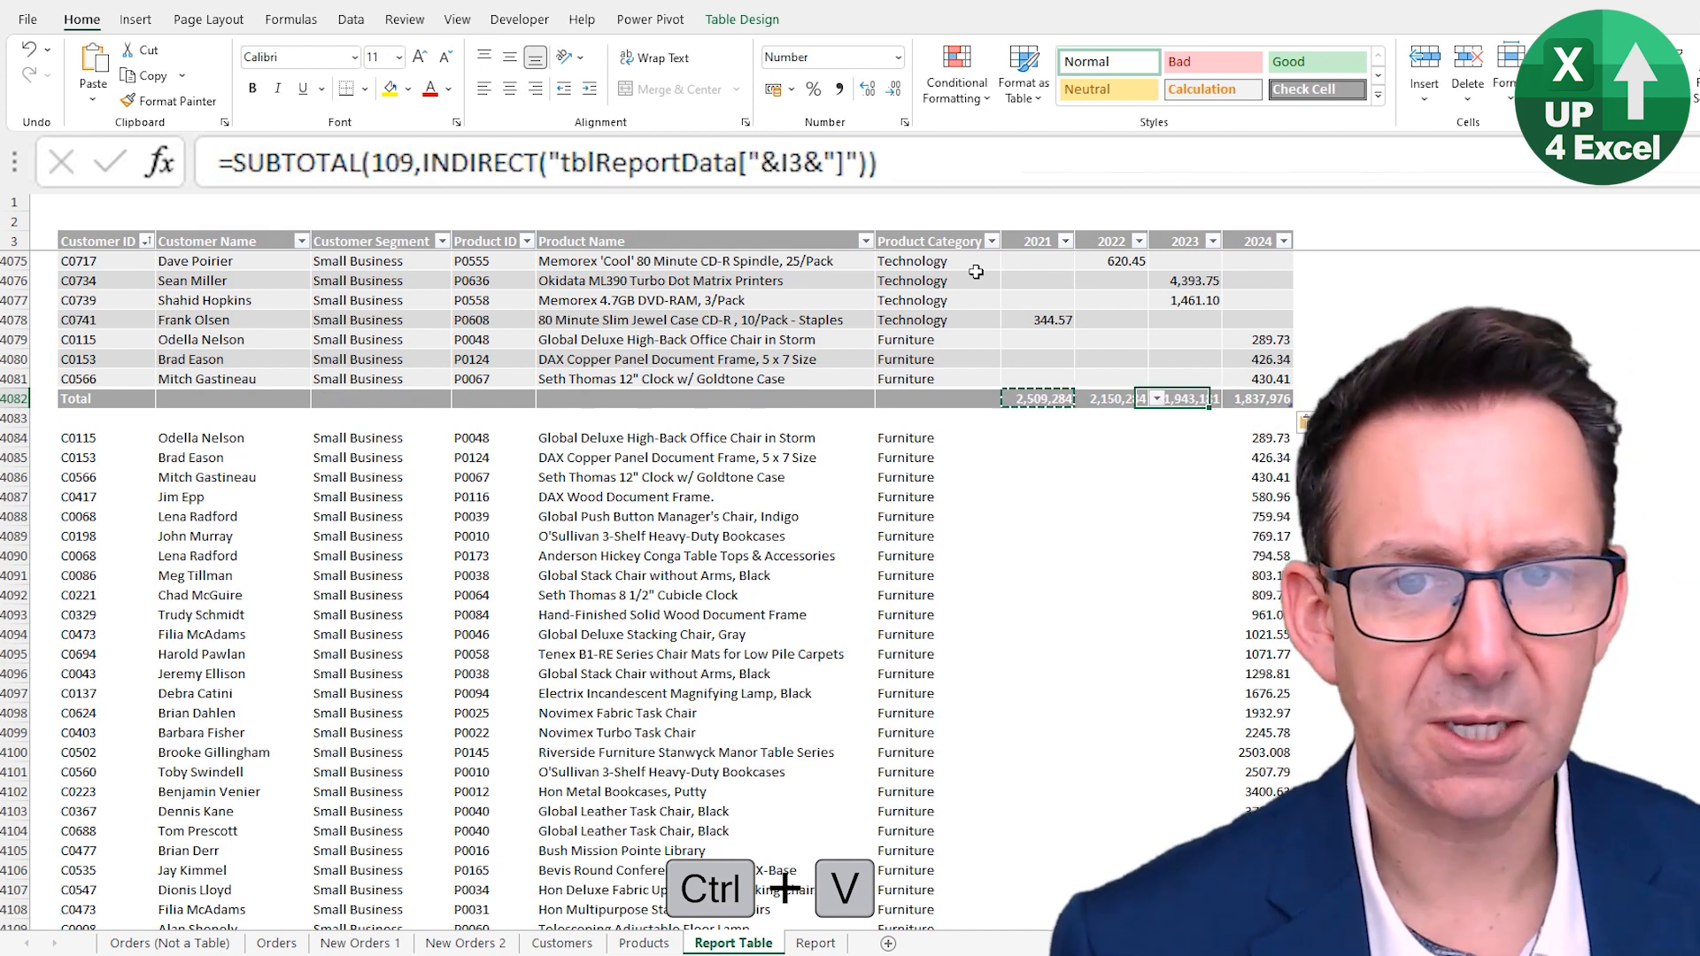
key(Right)
key(Right)
key(Right)
key(Left)
key(Left)
key(Left)
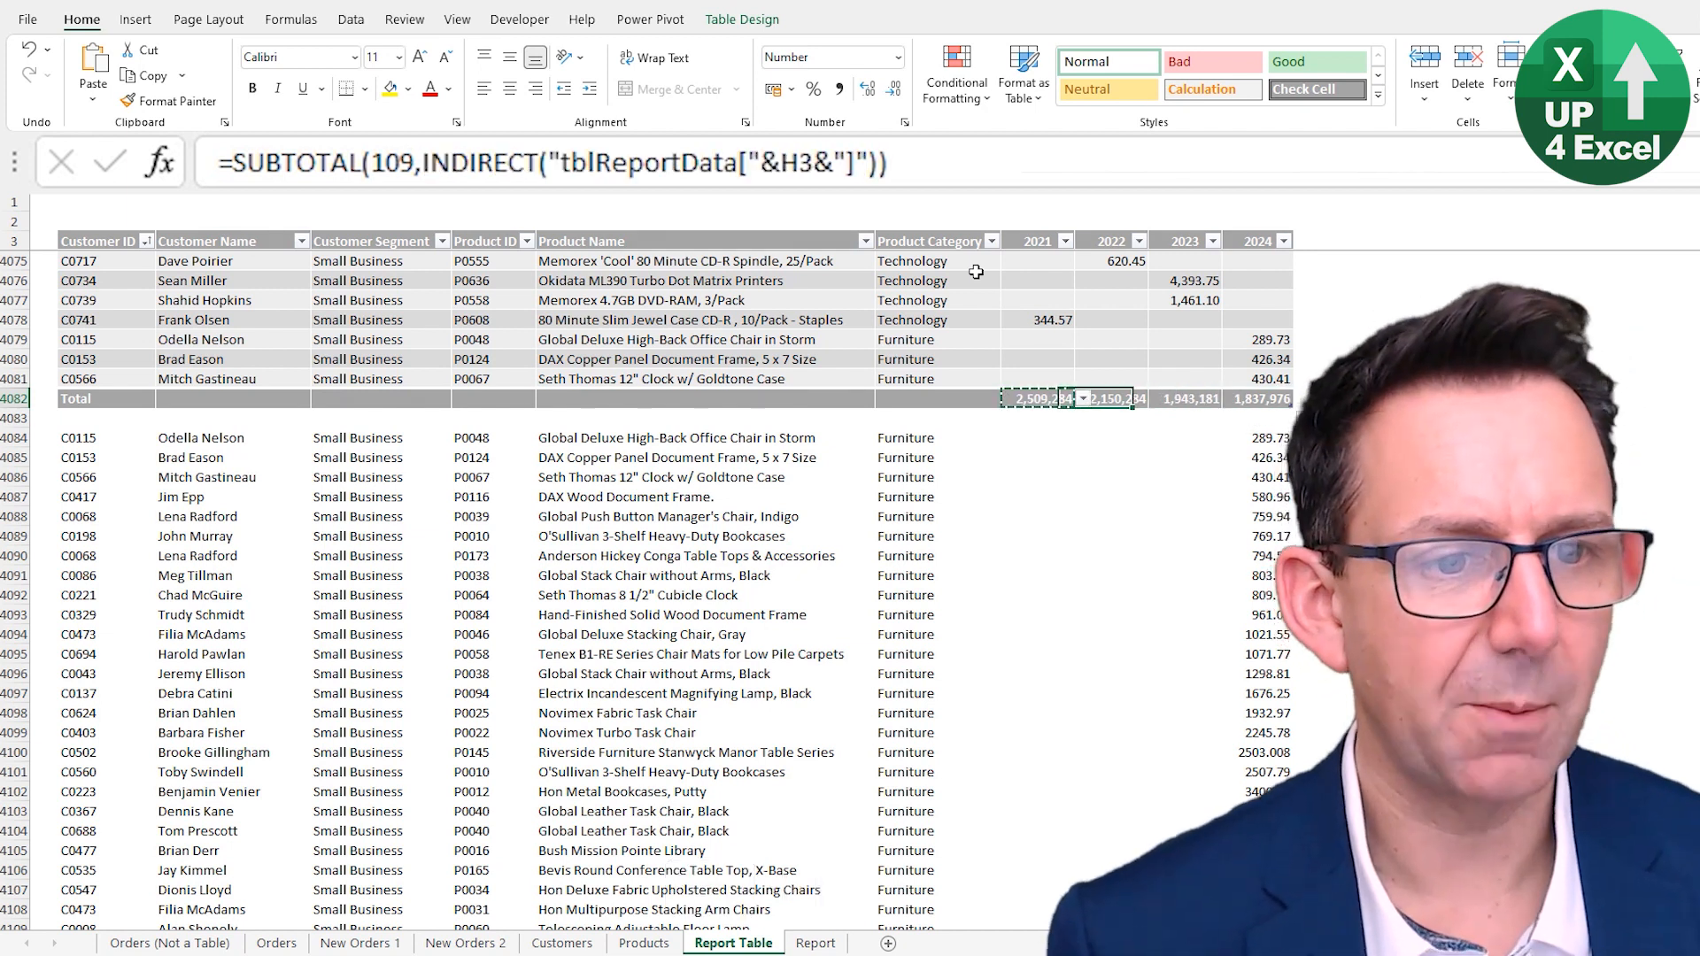
key(Right)
key(Right)
key(Right)
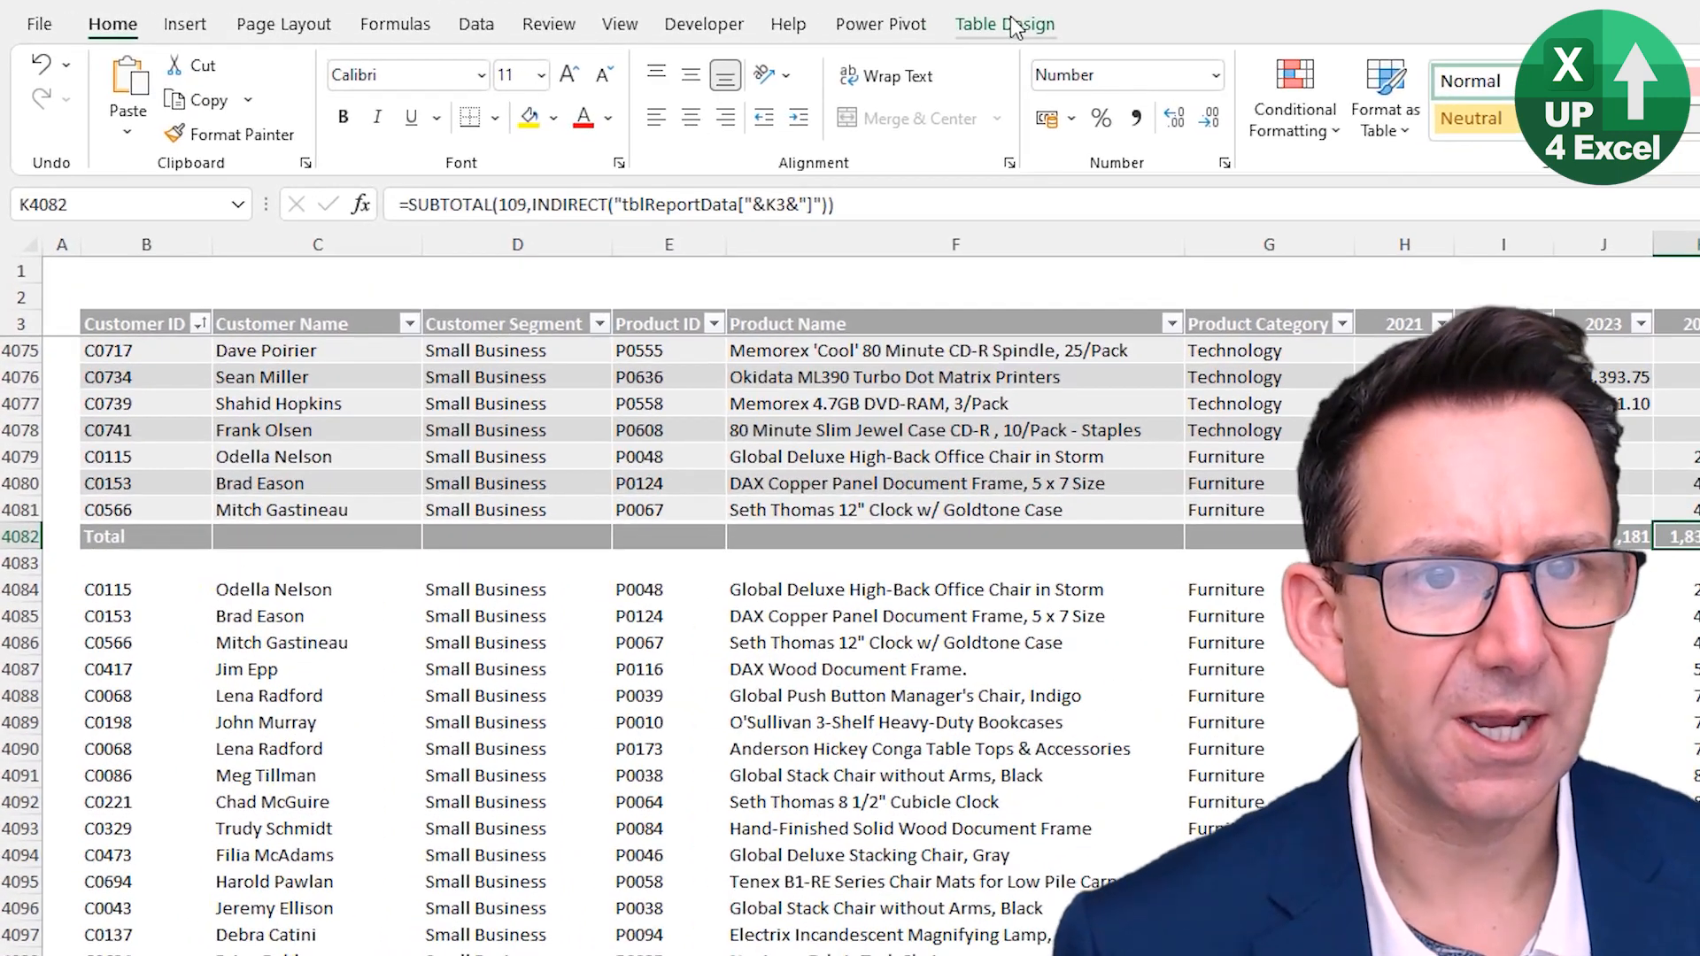
- Turn the table's Total Row off and back on twice, checking the 2022 and 2021 total formulas between toggles
click(1015, 26)
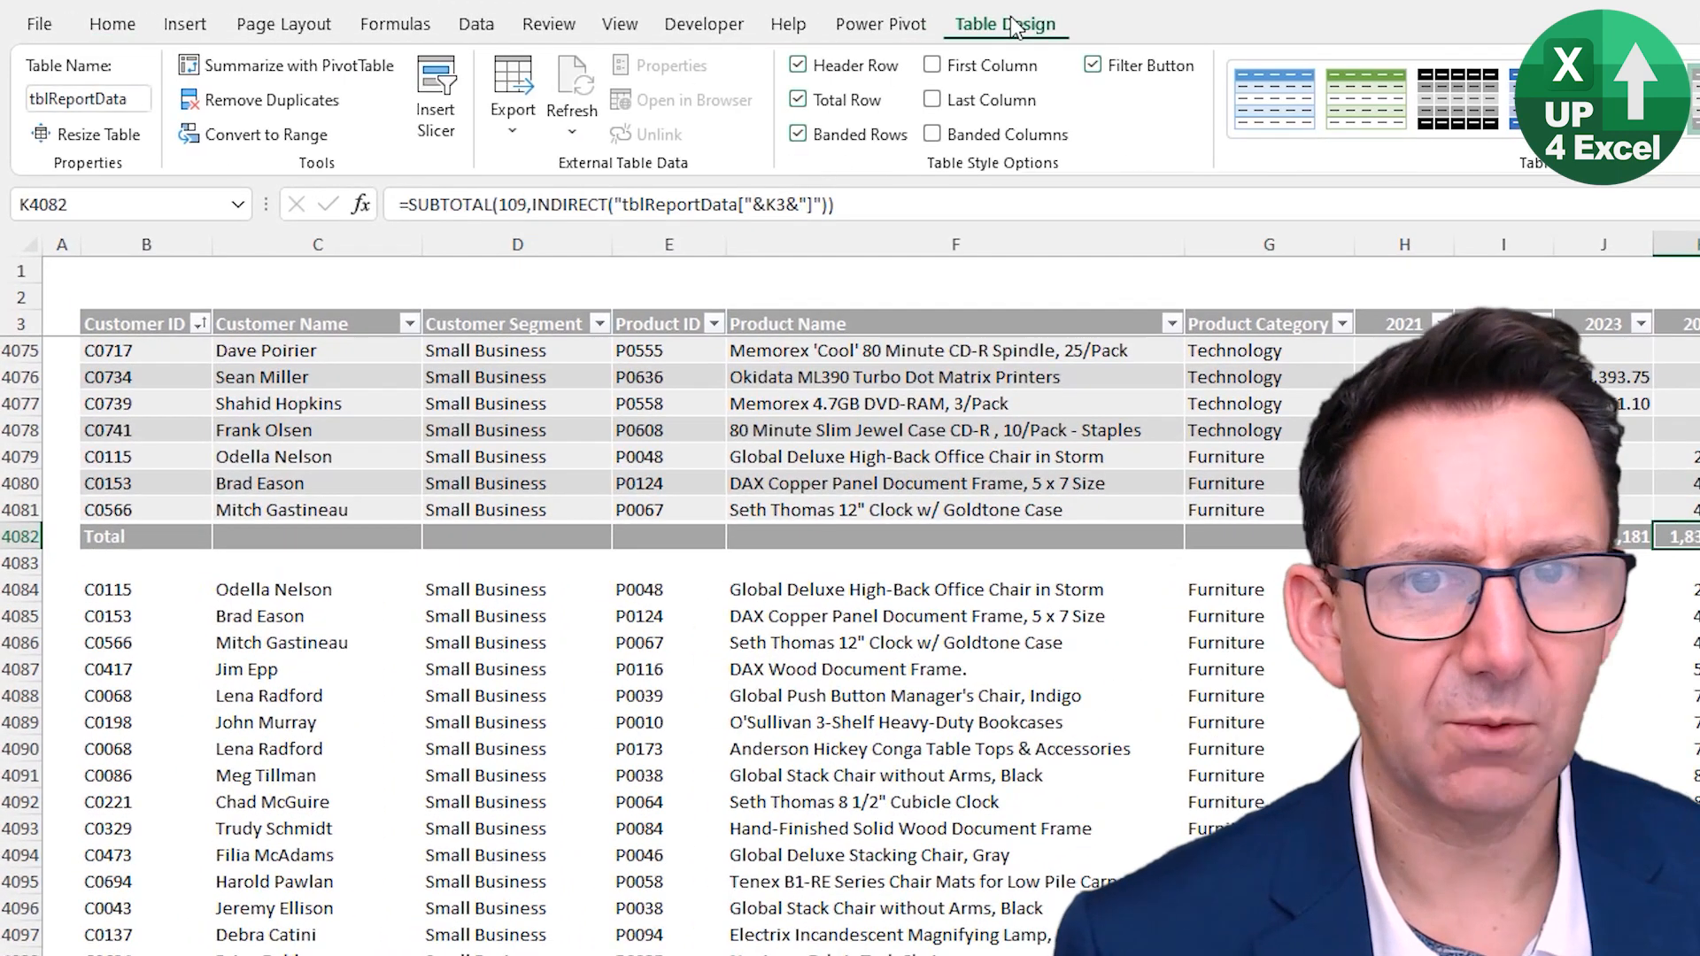
click(851, 96)
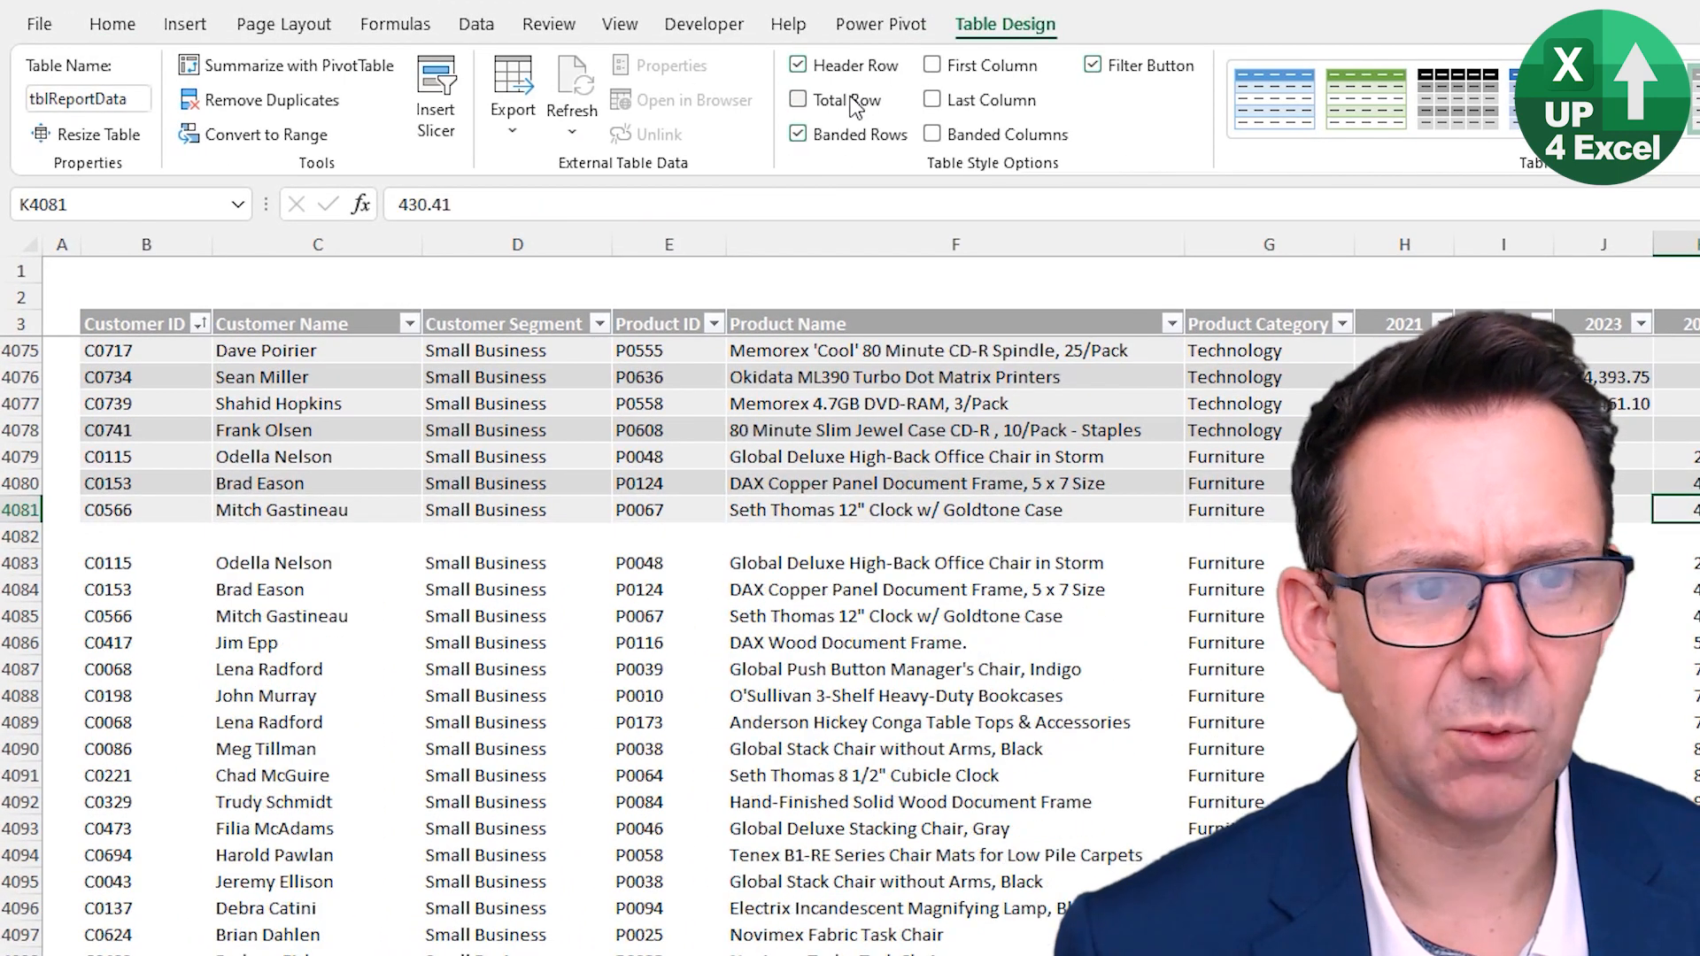
click(852, 102)
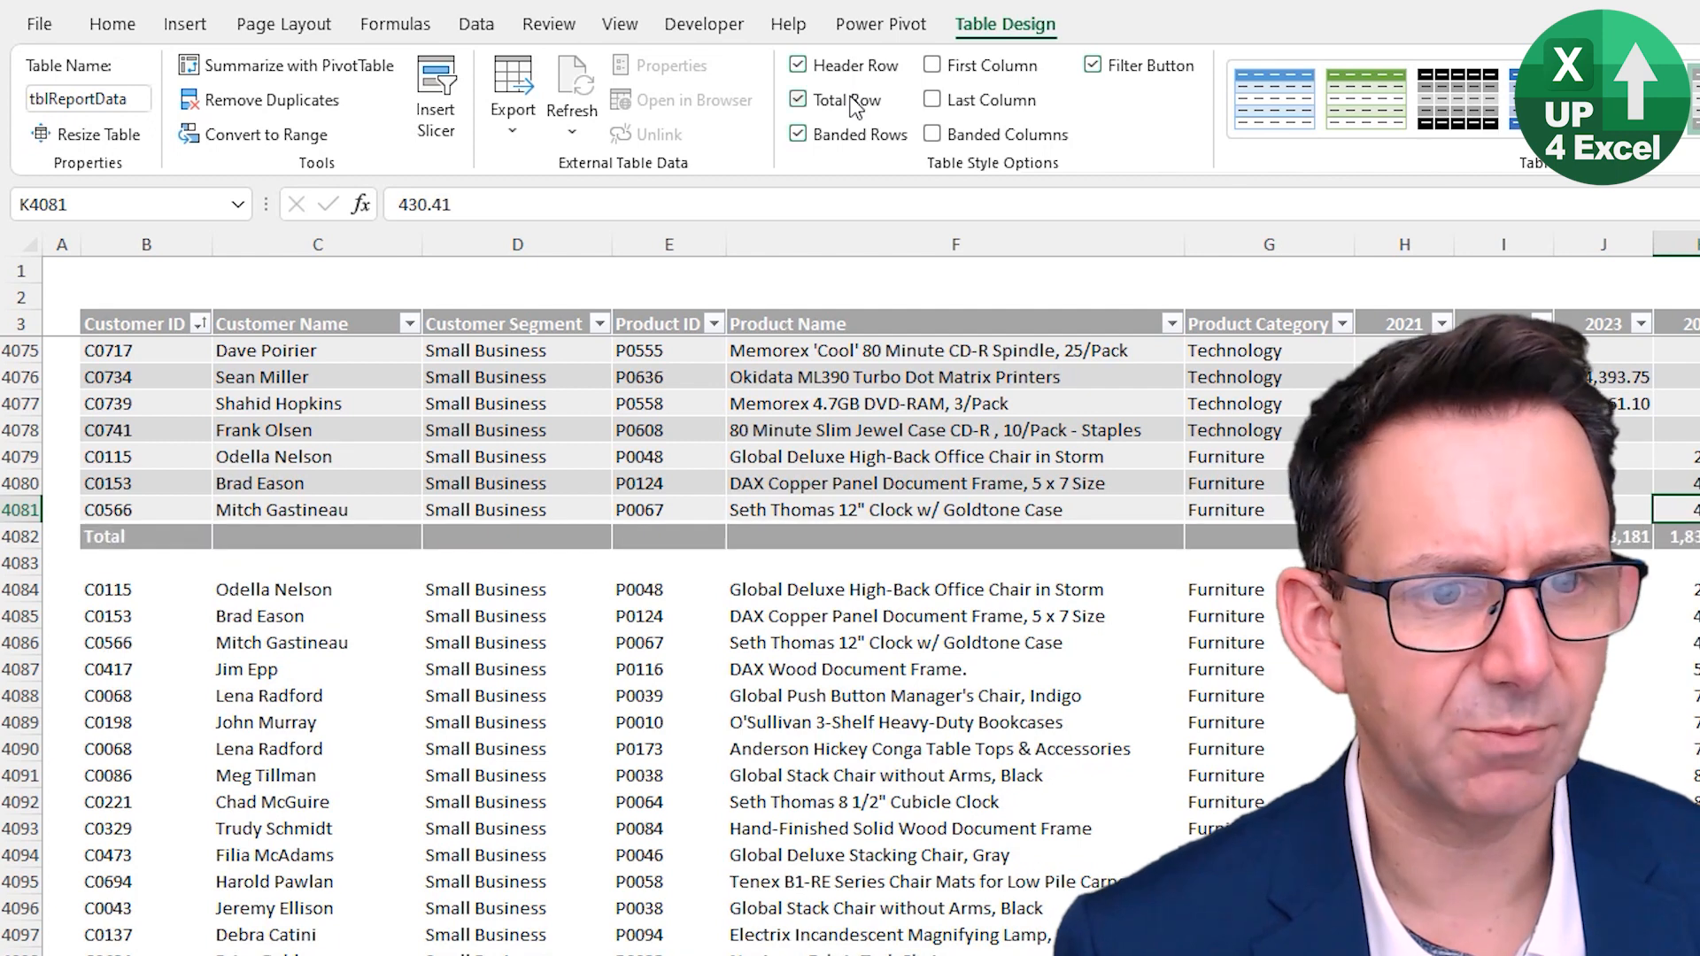
click(1503, 536)
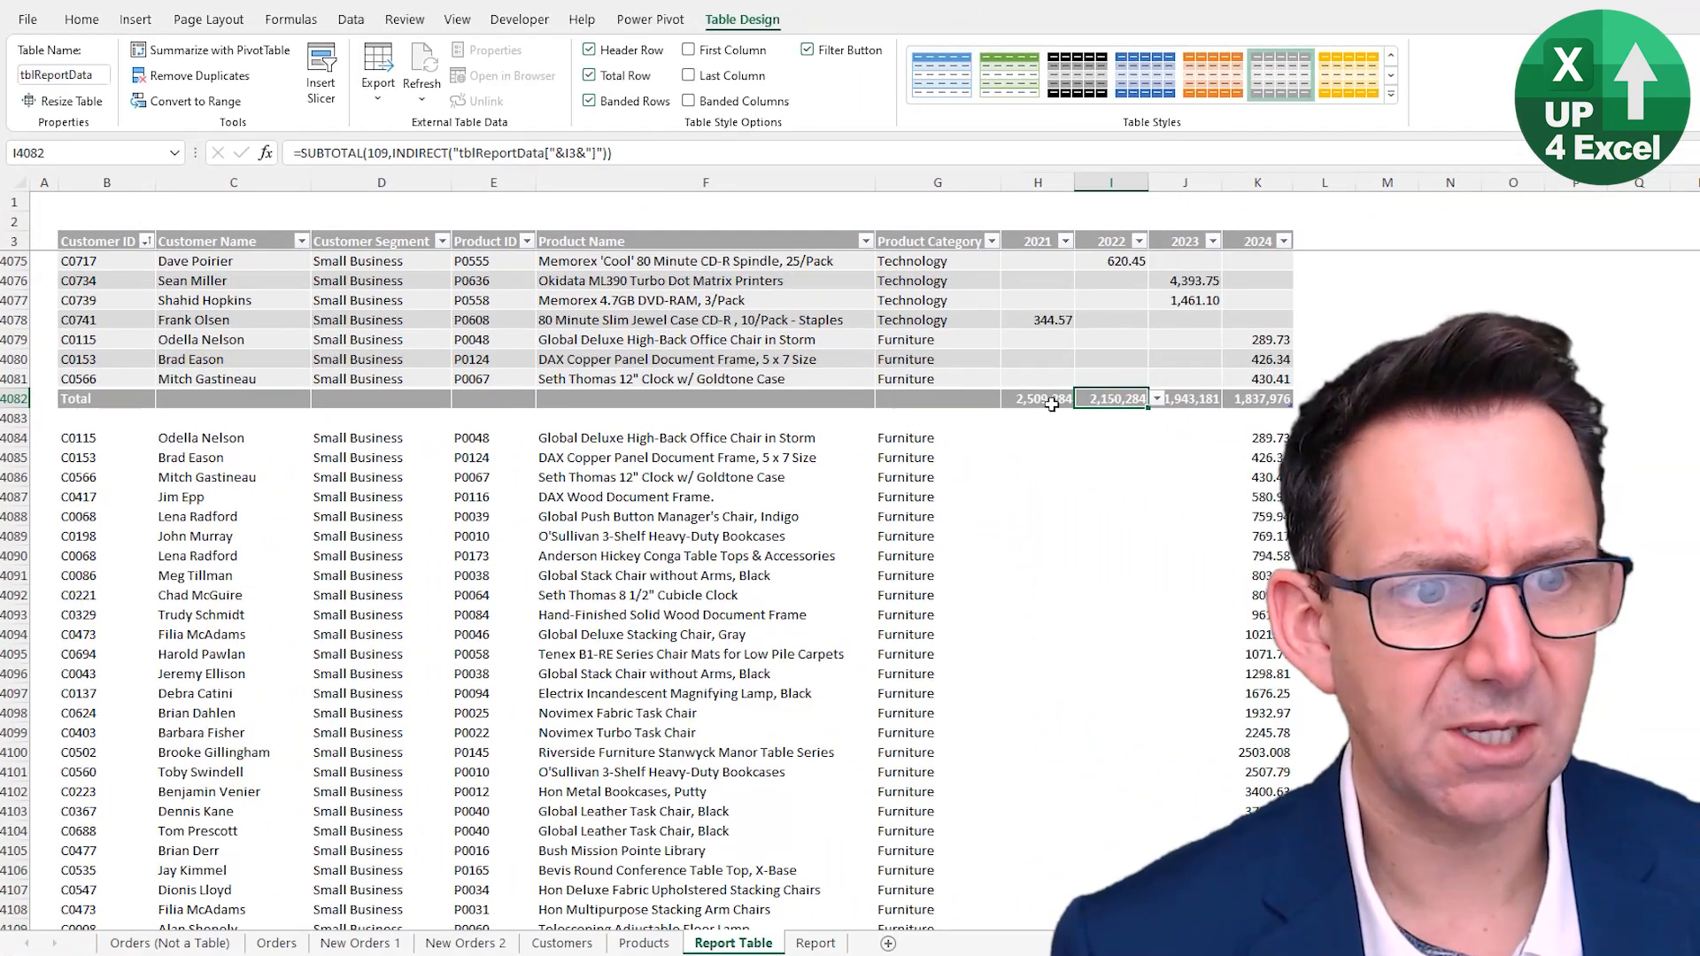
click(1309, 500)
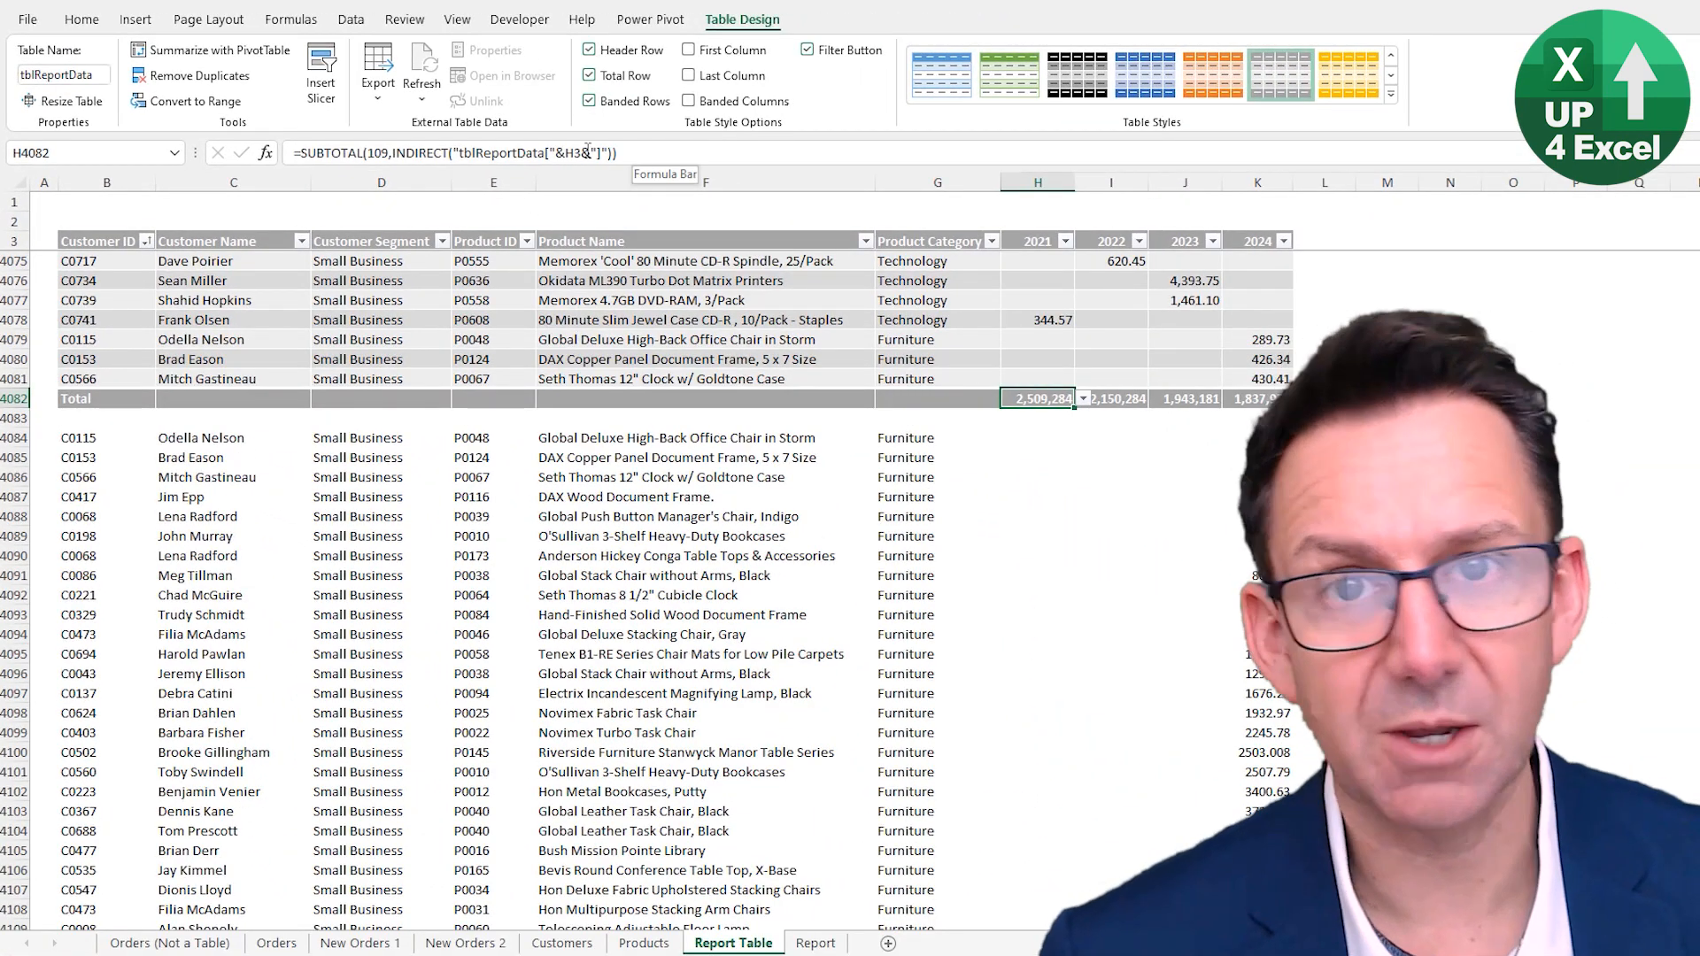
click(623, 78)
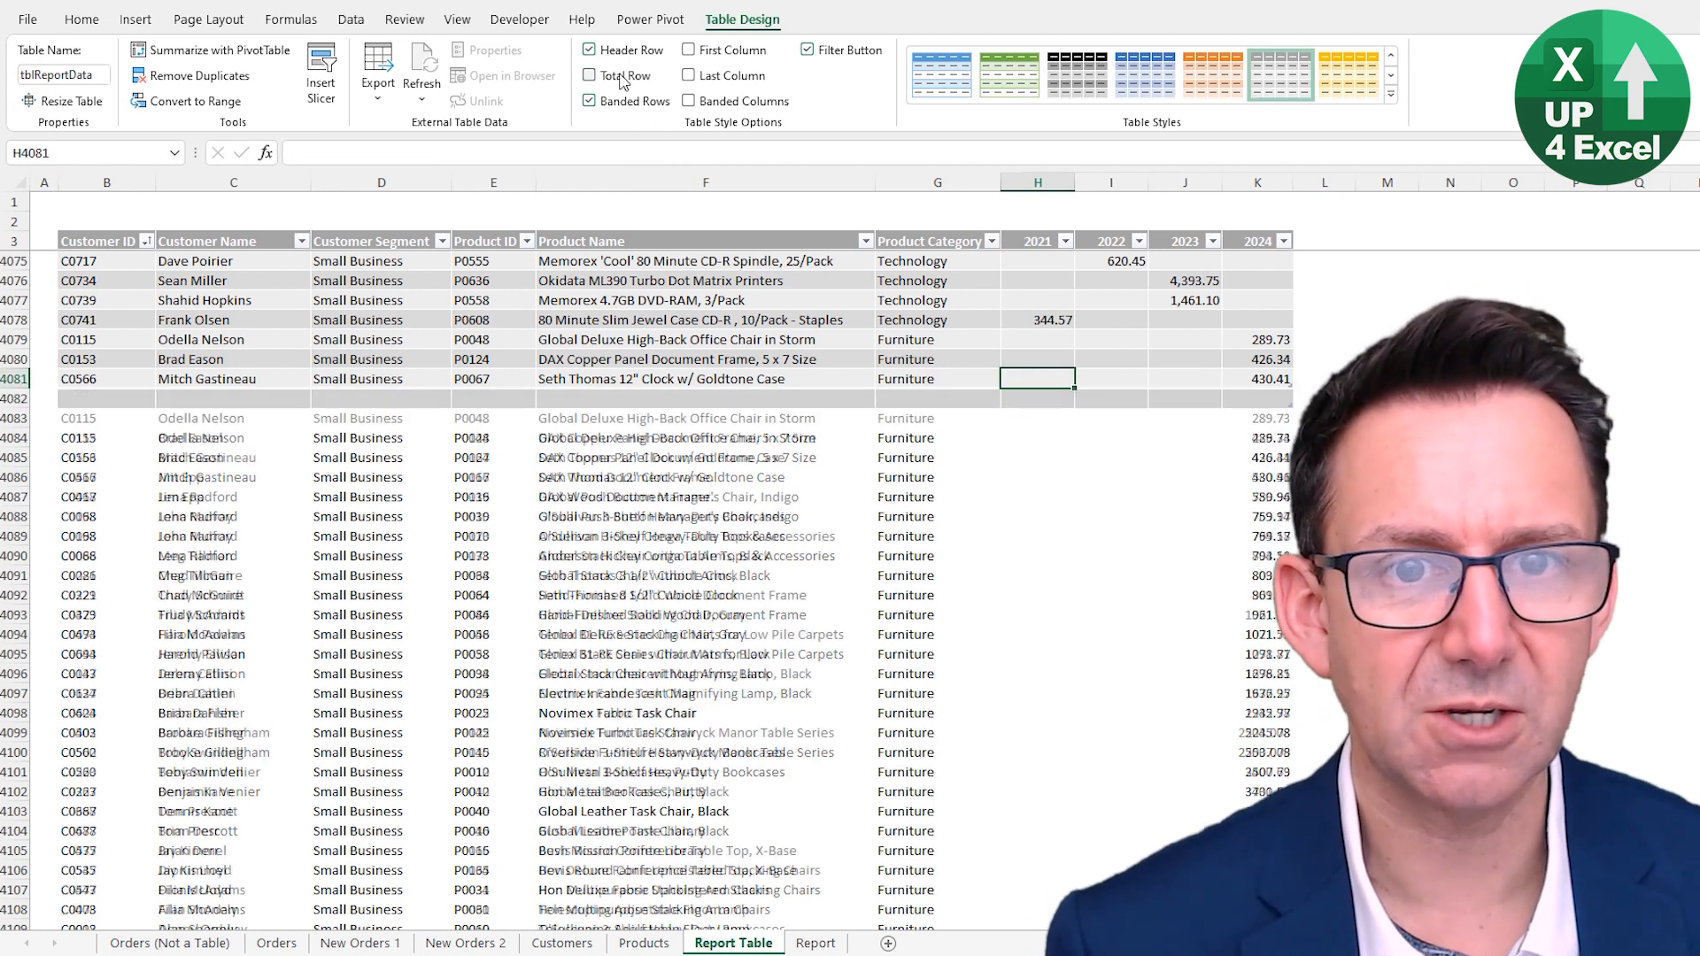
click(625, 80)
key(Down)
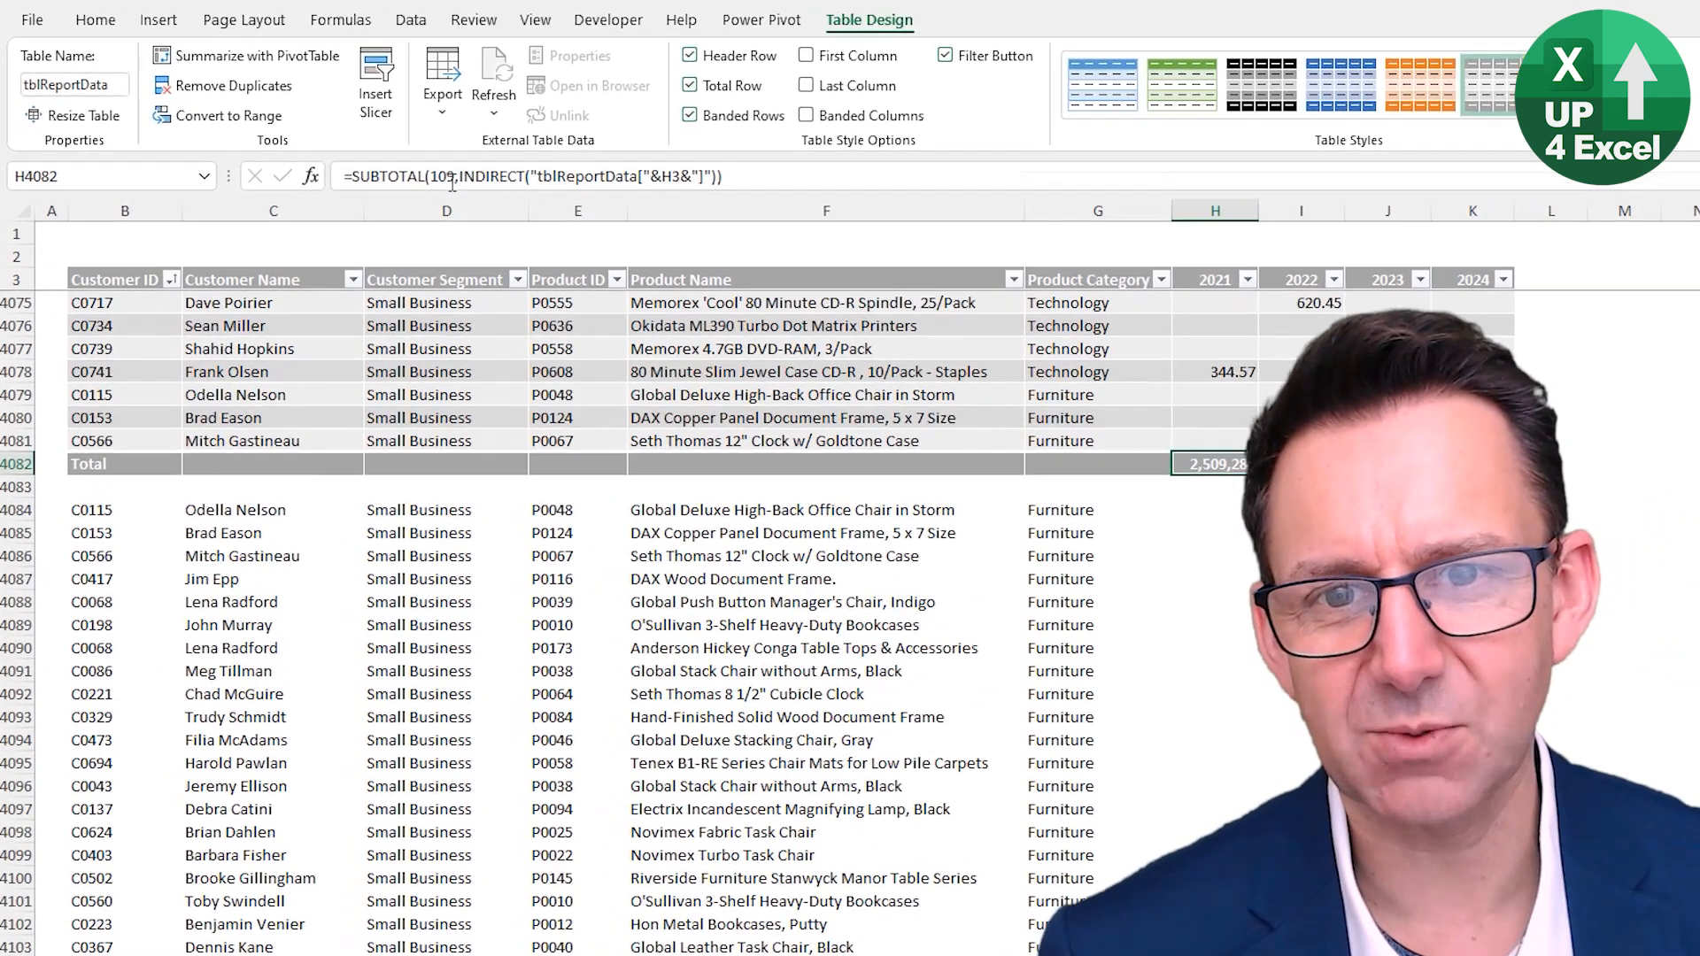
- Remove the 109 argument from the 2021 total formula to bring up the SUBTOTAL function-number list
click(344, 153)
drag(394, 189, 358, 190)
click(360, 191)
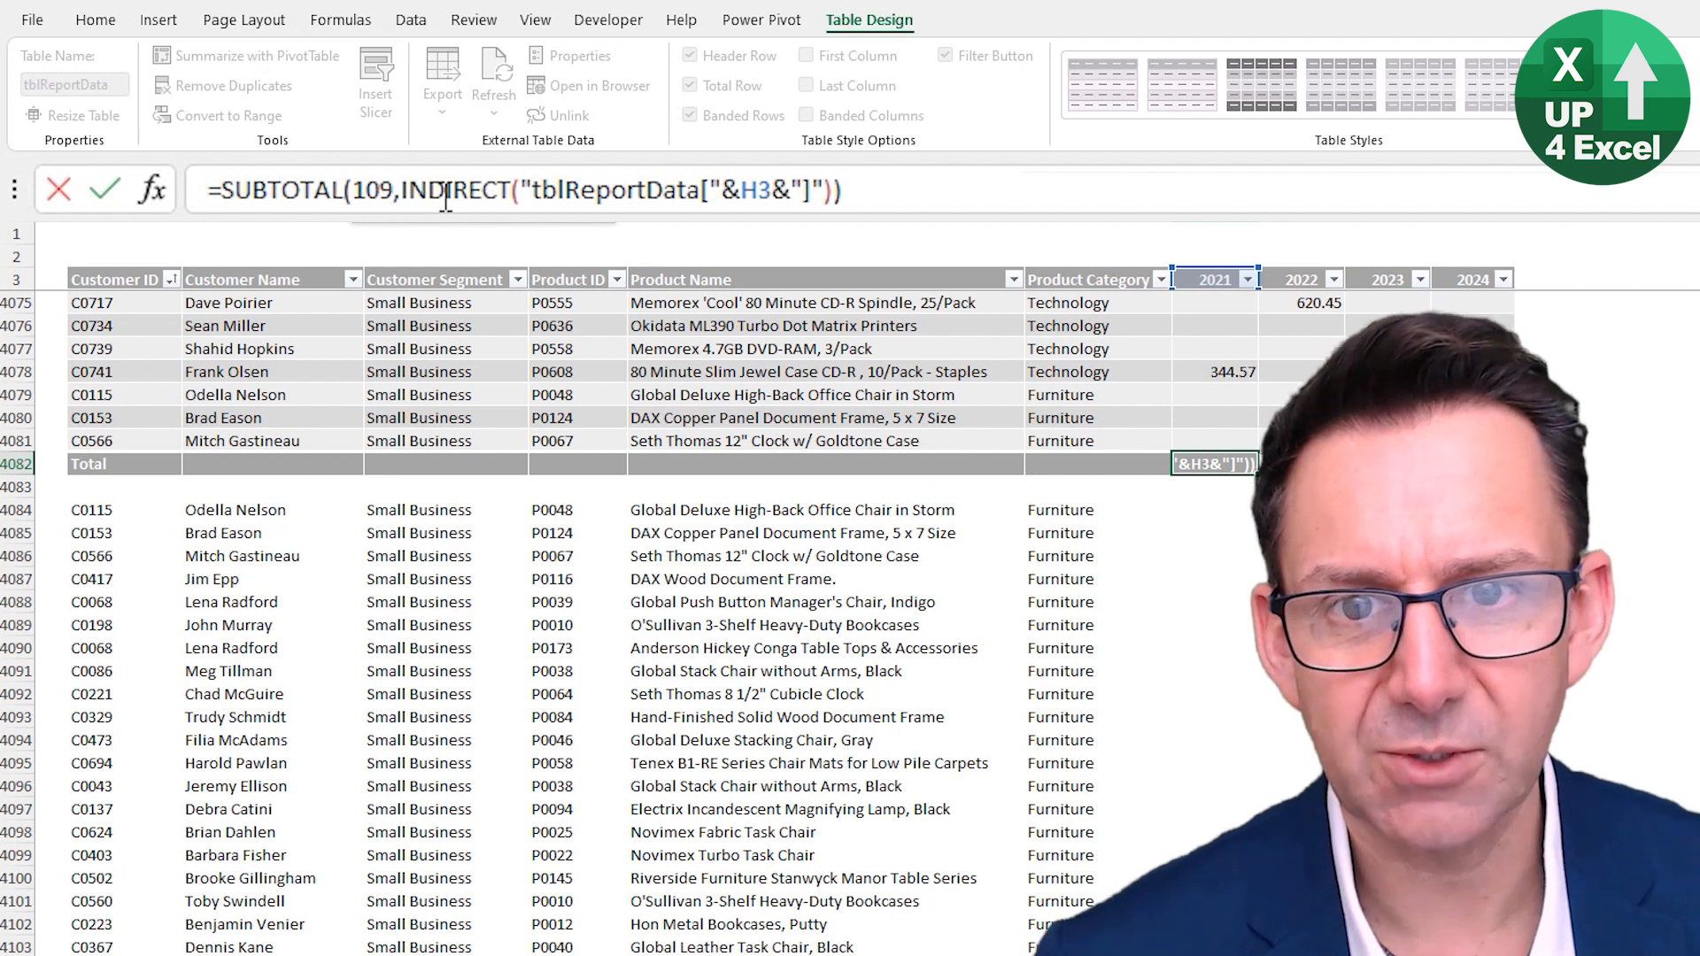
key(ctrl+shift+Left)
key(Delete)
key(Delete)
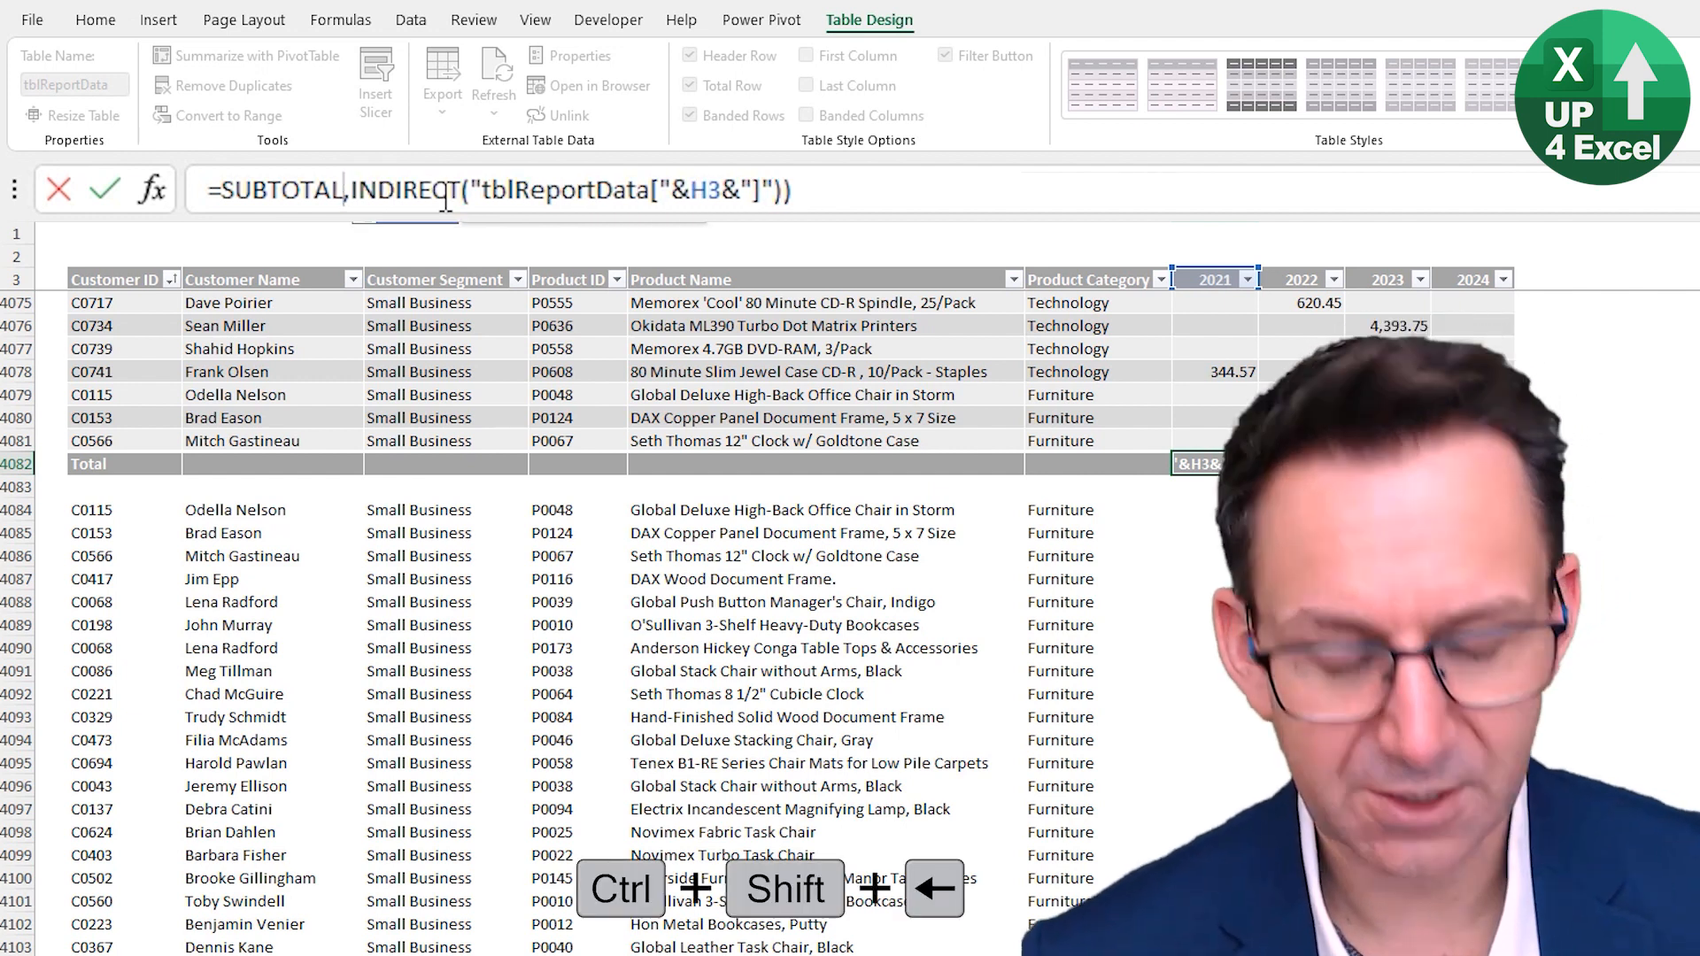
text(()
- Scroll through the SUBTOTAL function-number options to review the available calculations
key(Down)
key(Down)
key(Down)
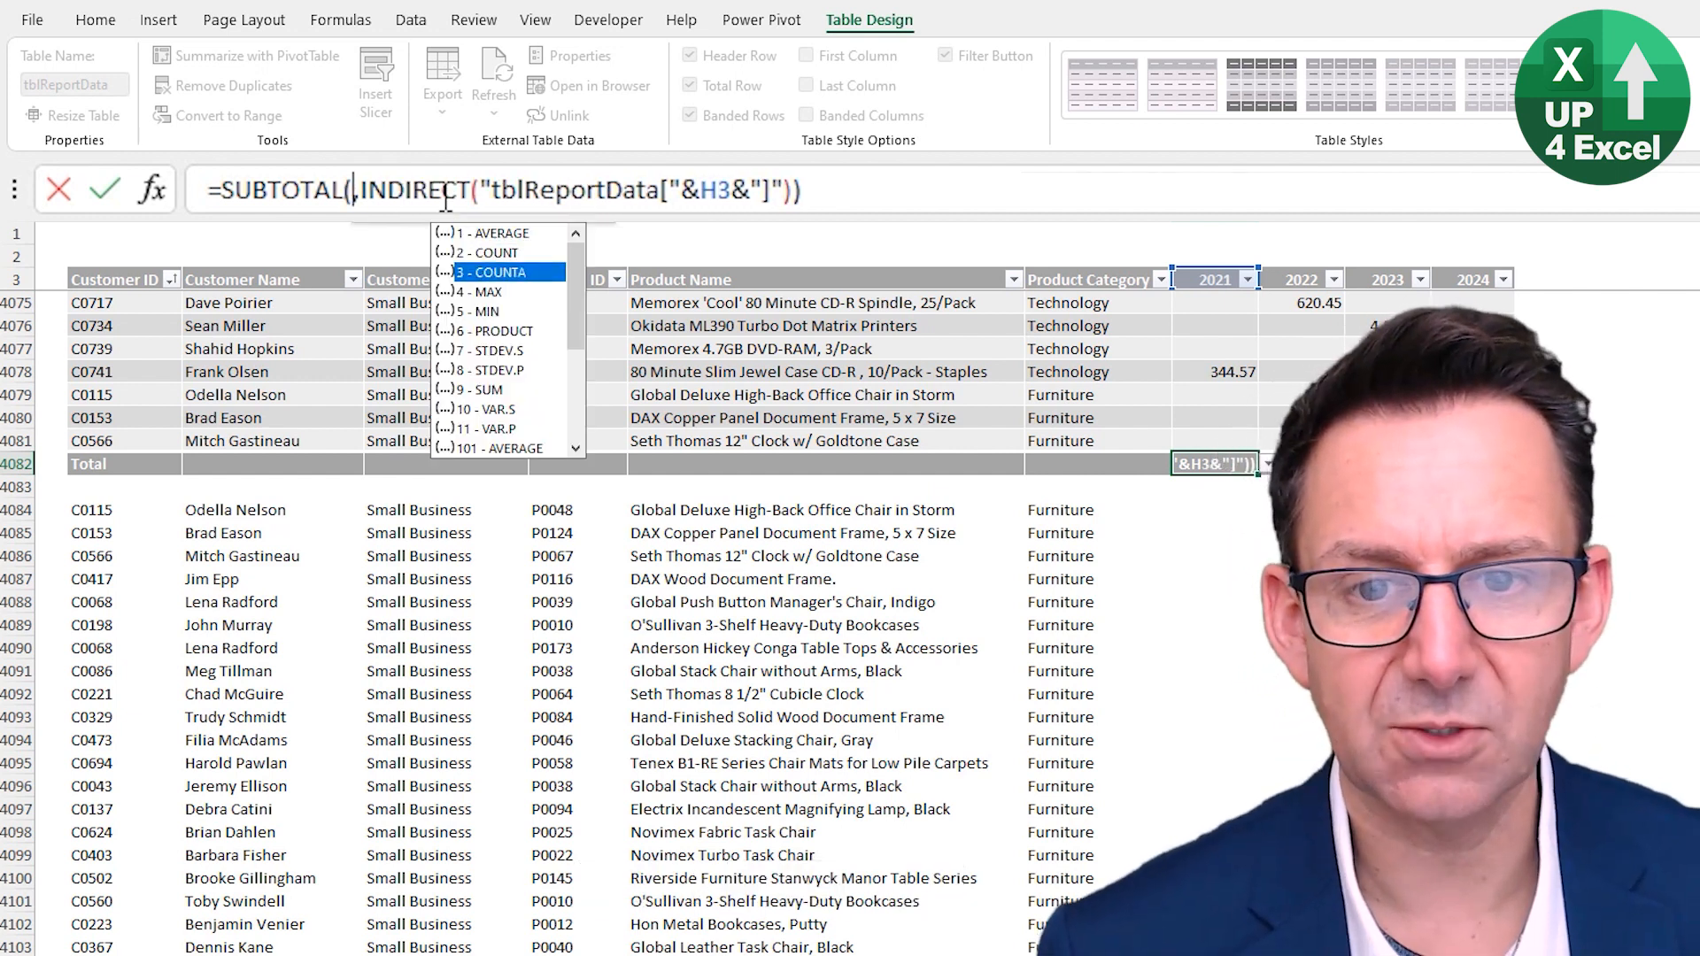
key(Down)
key(Down)
key(Down)
key(Down)
key(Down)
key(Down)
key(Down)
key(Down)
key(Down)
key(Down)
key(Down)
key(Down)
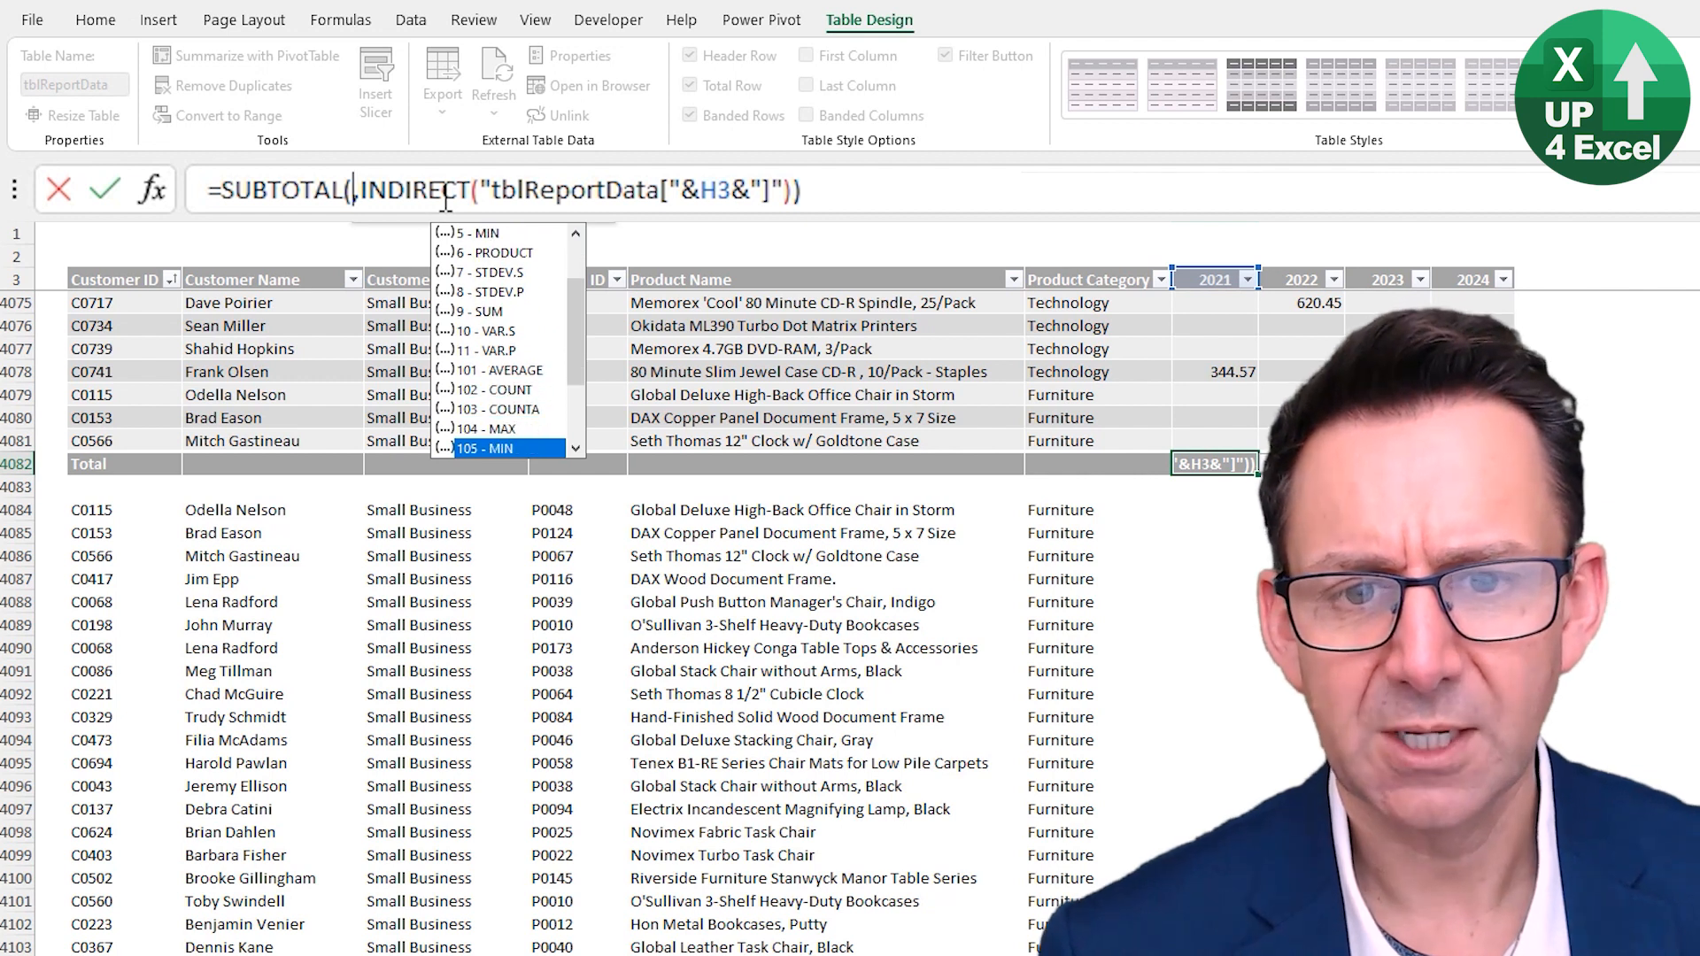
key(Up)
key(Up)
key(Up)
key(Up)
key(Down)
key(Down)
key(Down)
key(Down)
key(Down)
key(Down)
key(Down)
key(Down)
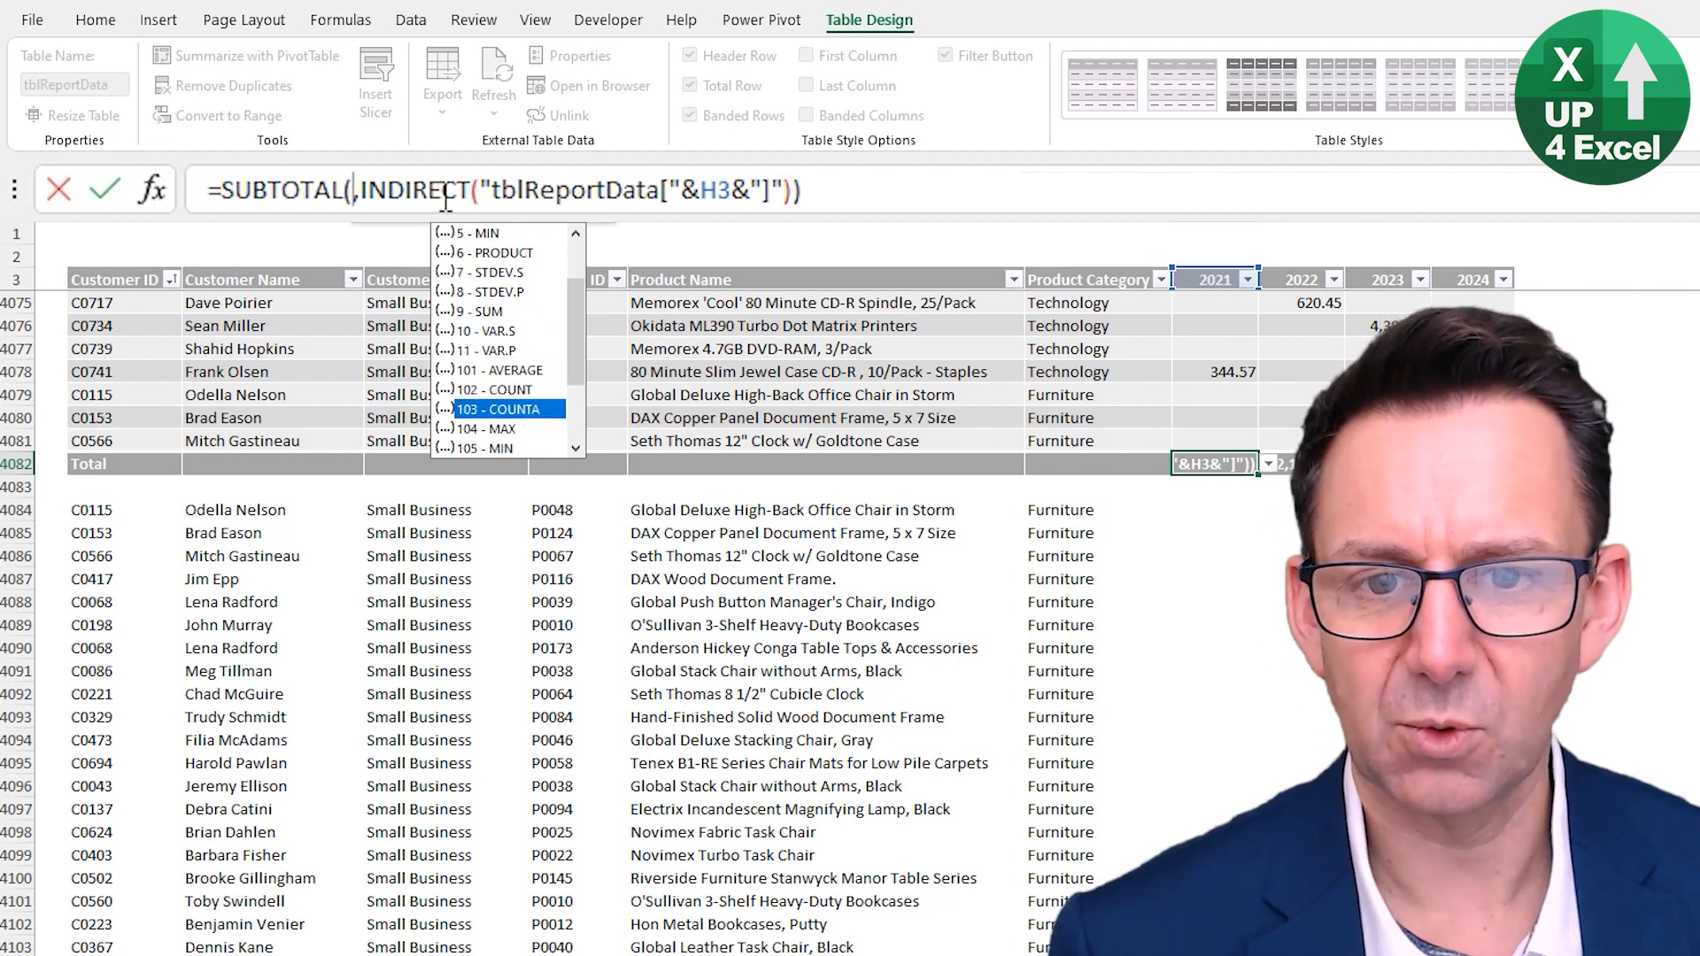
key(Up)
key(Up)
key(Up)
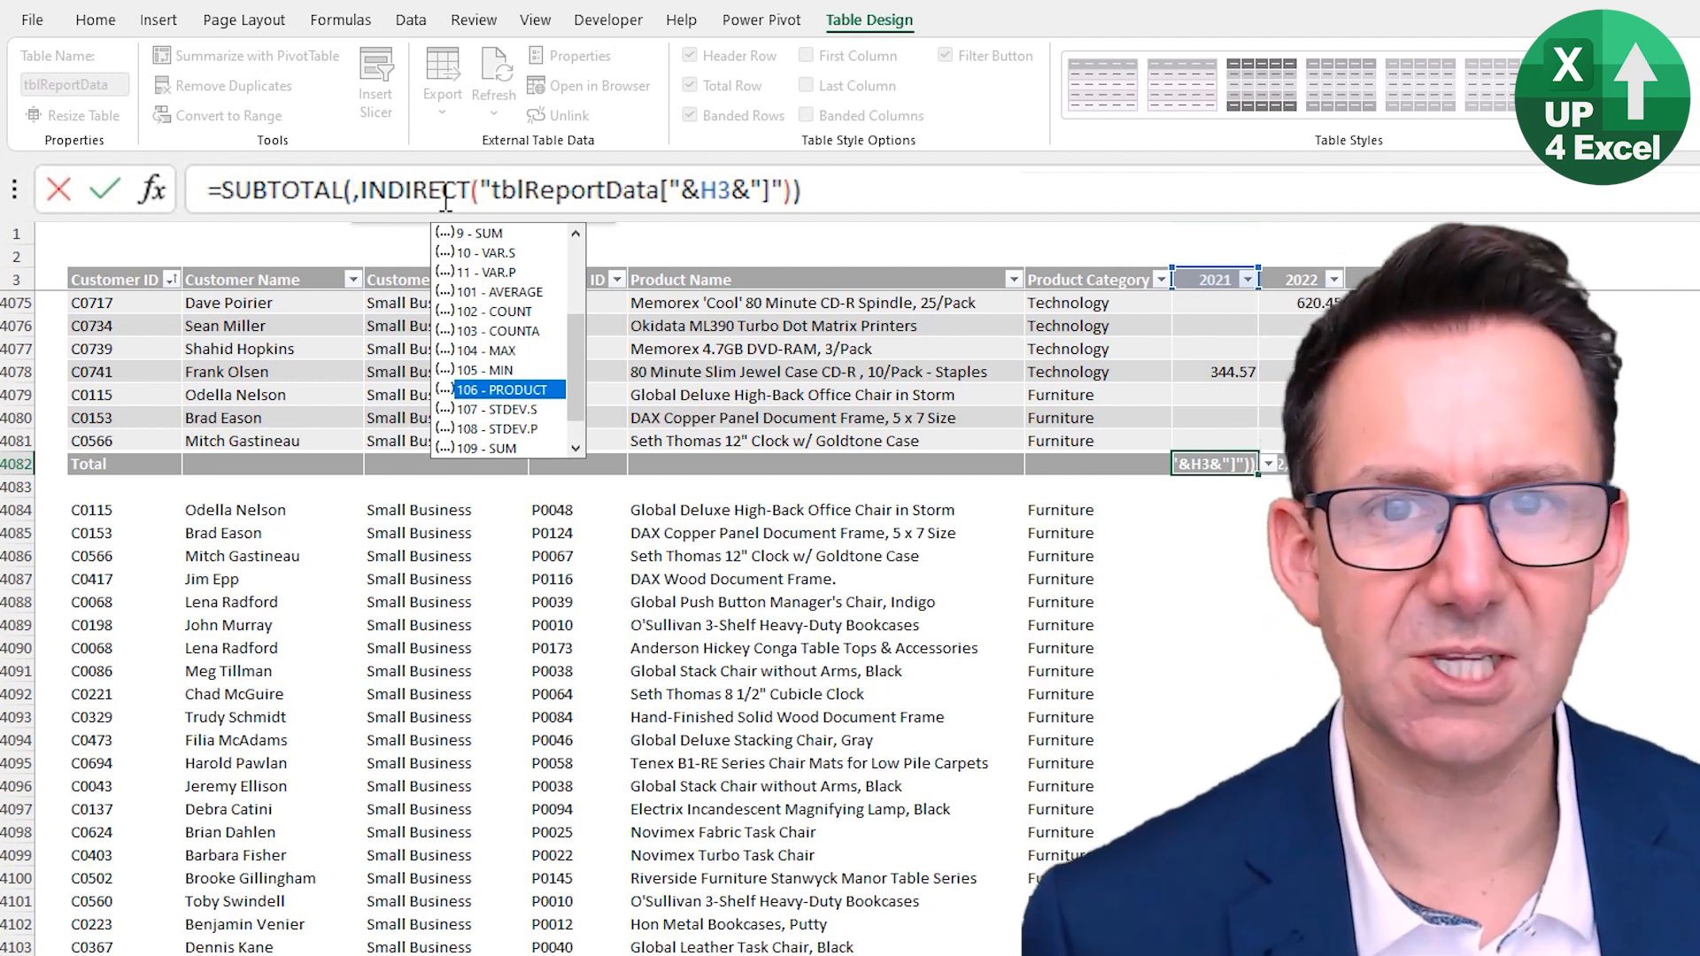
key(Up)
key(Up)
key(Up)
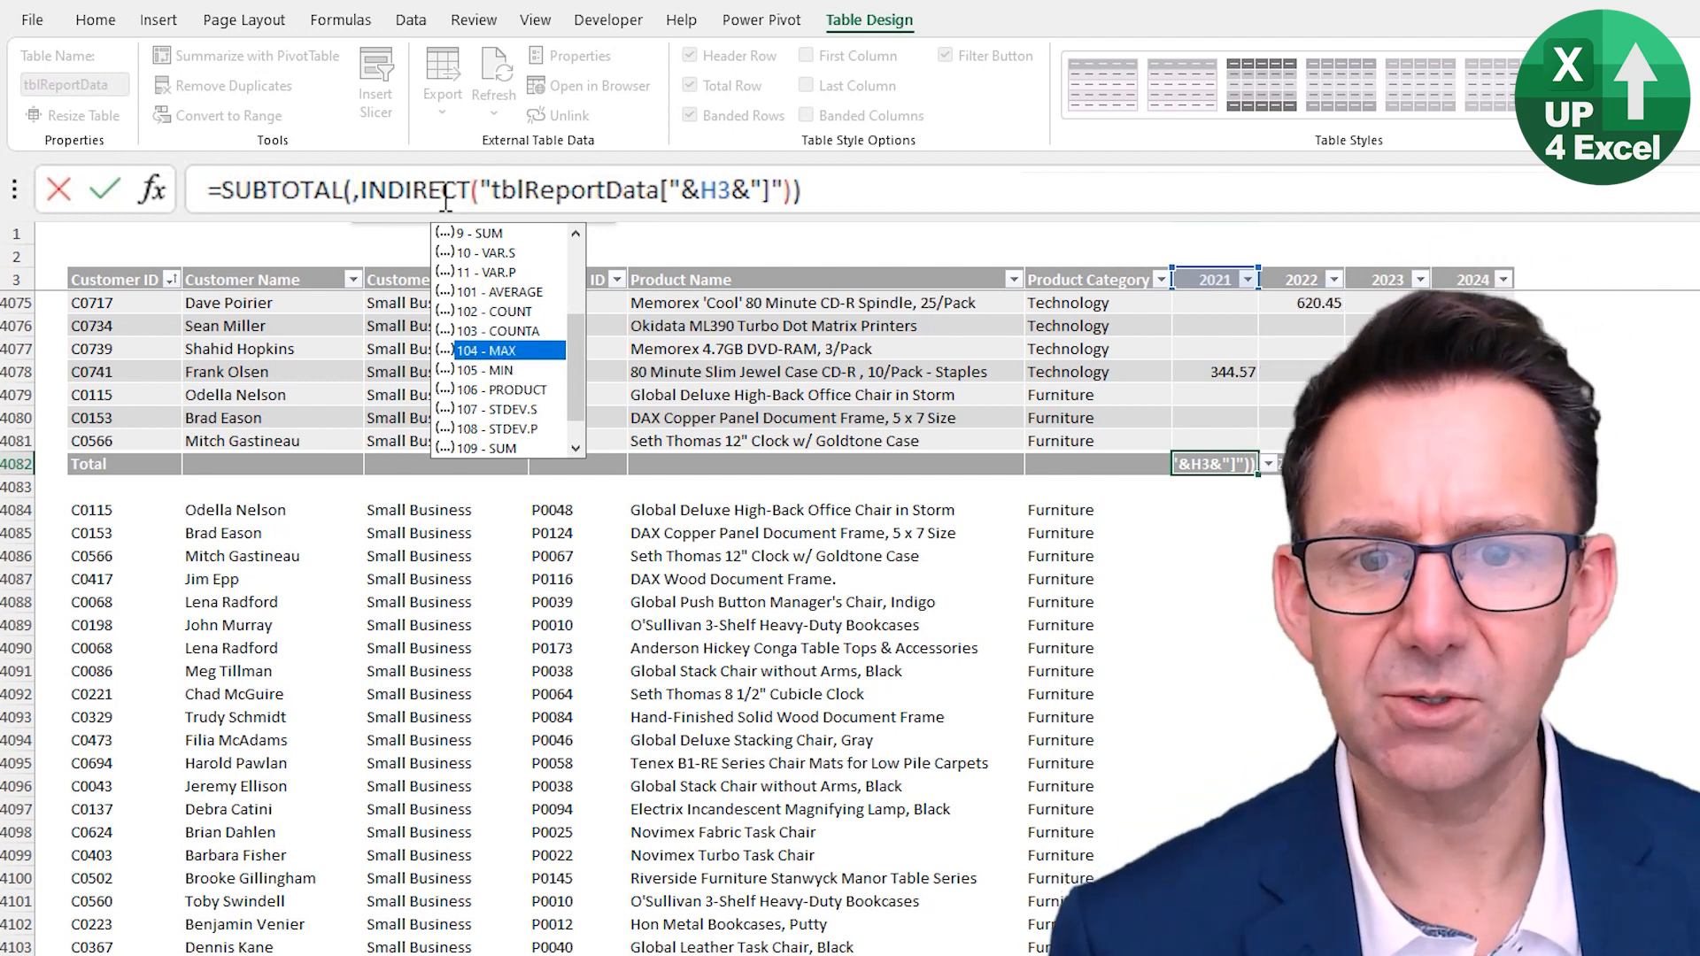
key(Up)
key(Up)
key(Up)
key(Up)
key(Up)
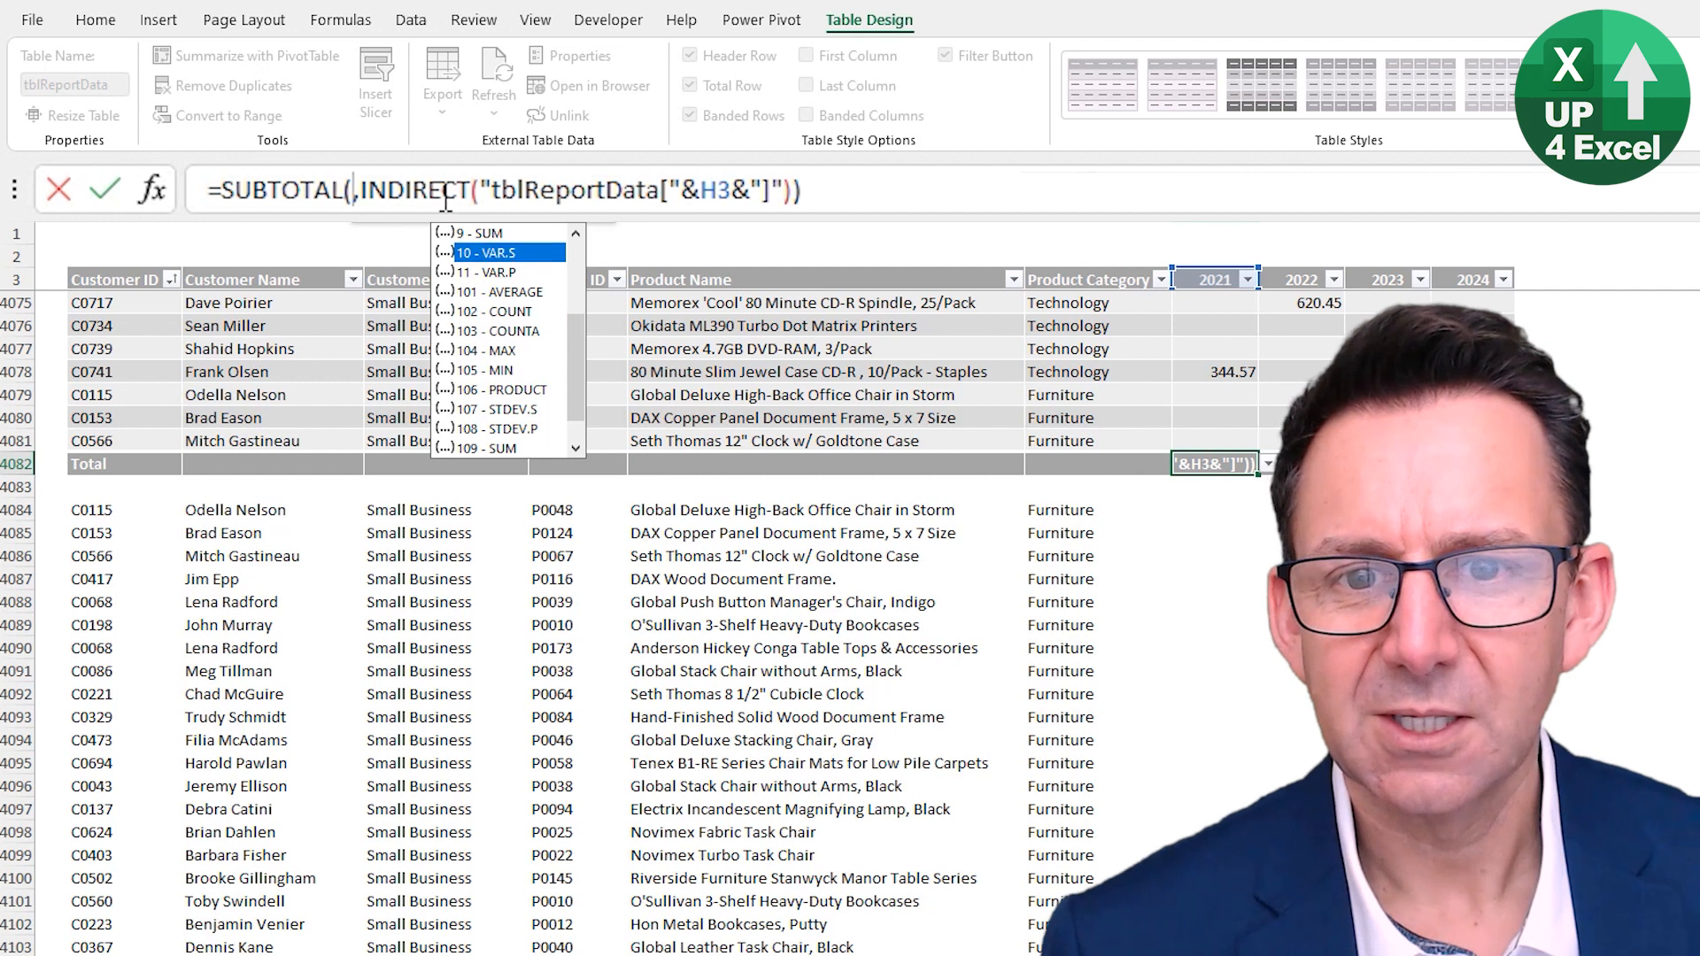
key(Down)
key(Down)
key(Down)
key(Down)
key(Down)
key(Down)
key(Down)
key(Down)
key(Down)
key(Down)
key(Down)
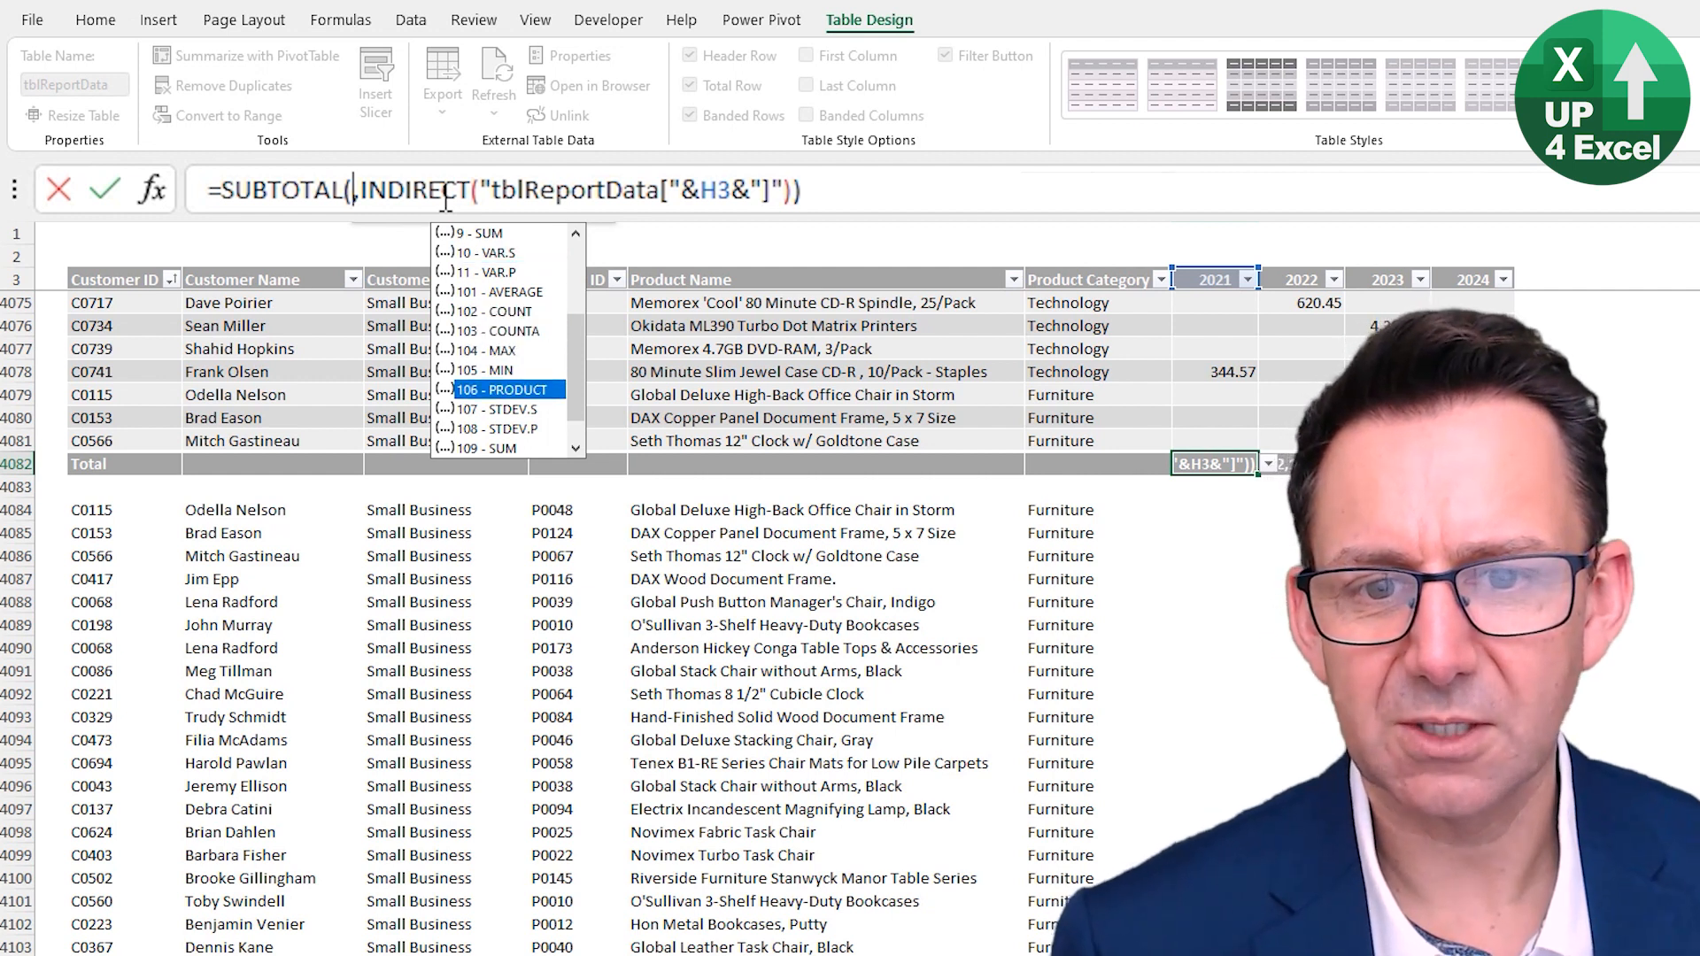
key(Up)
key(Up)
key(Up)
key(Up)
key(Up)
key(Up)
key(Up)
key(Up)
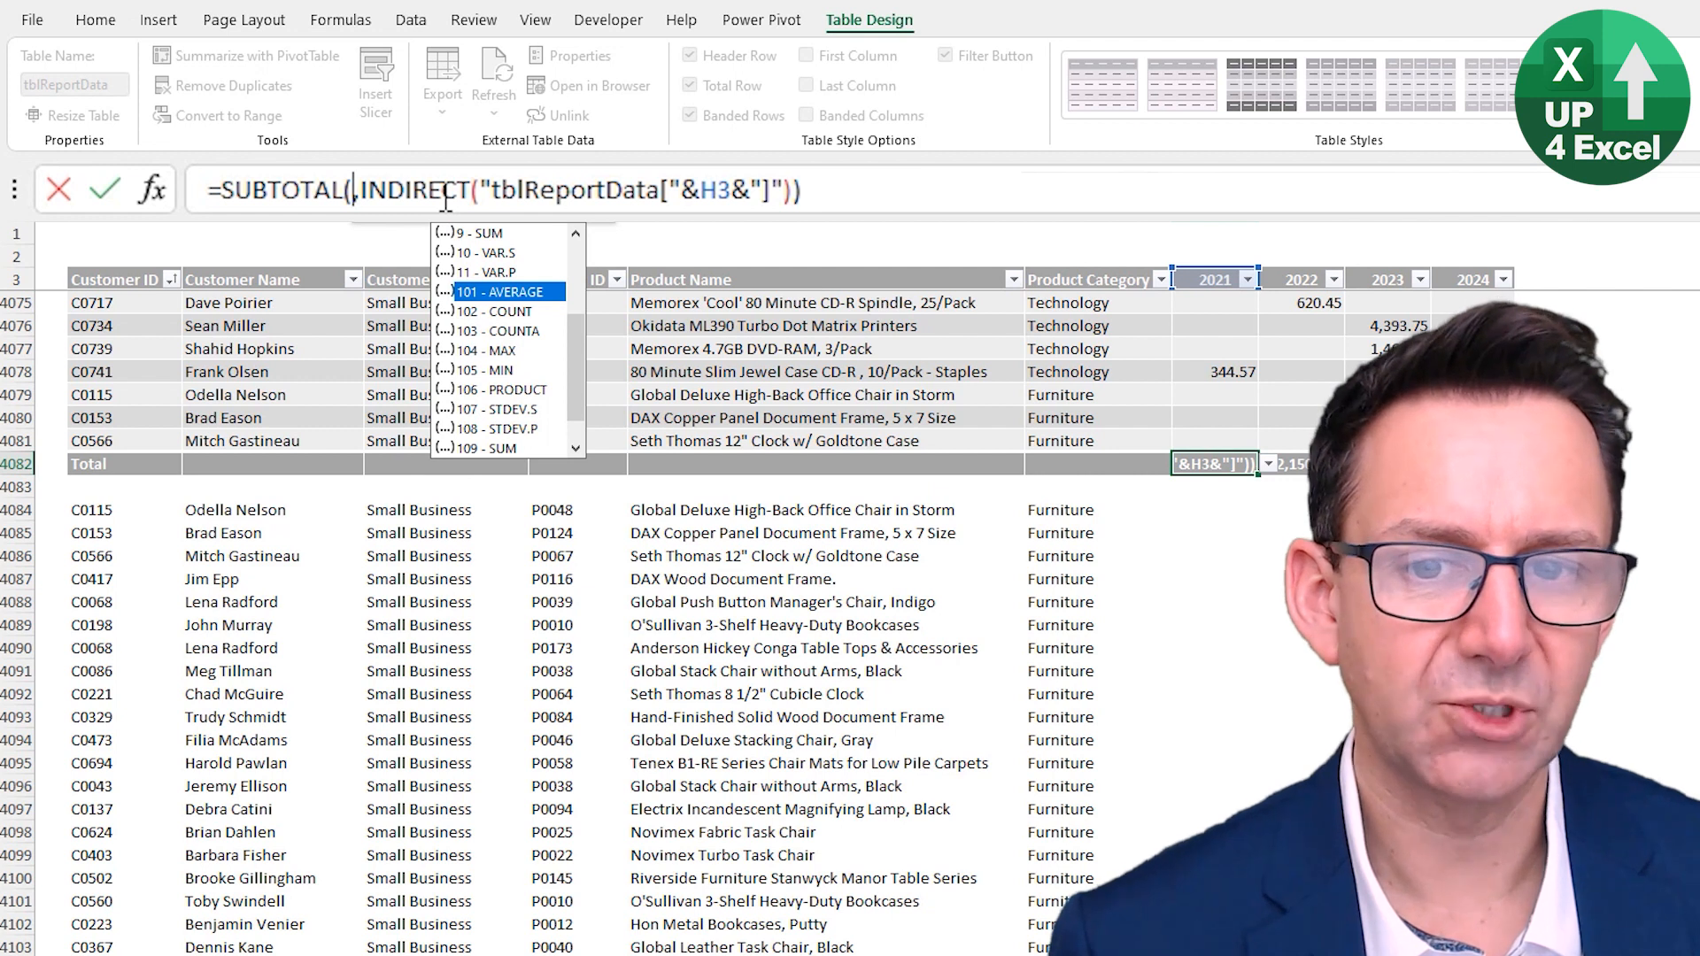
key(Down)
key(Down)
key(Down)
key(Down)
key(Down)
key(Down)
key(Down)
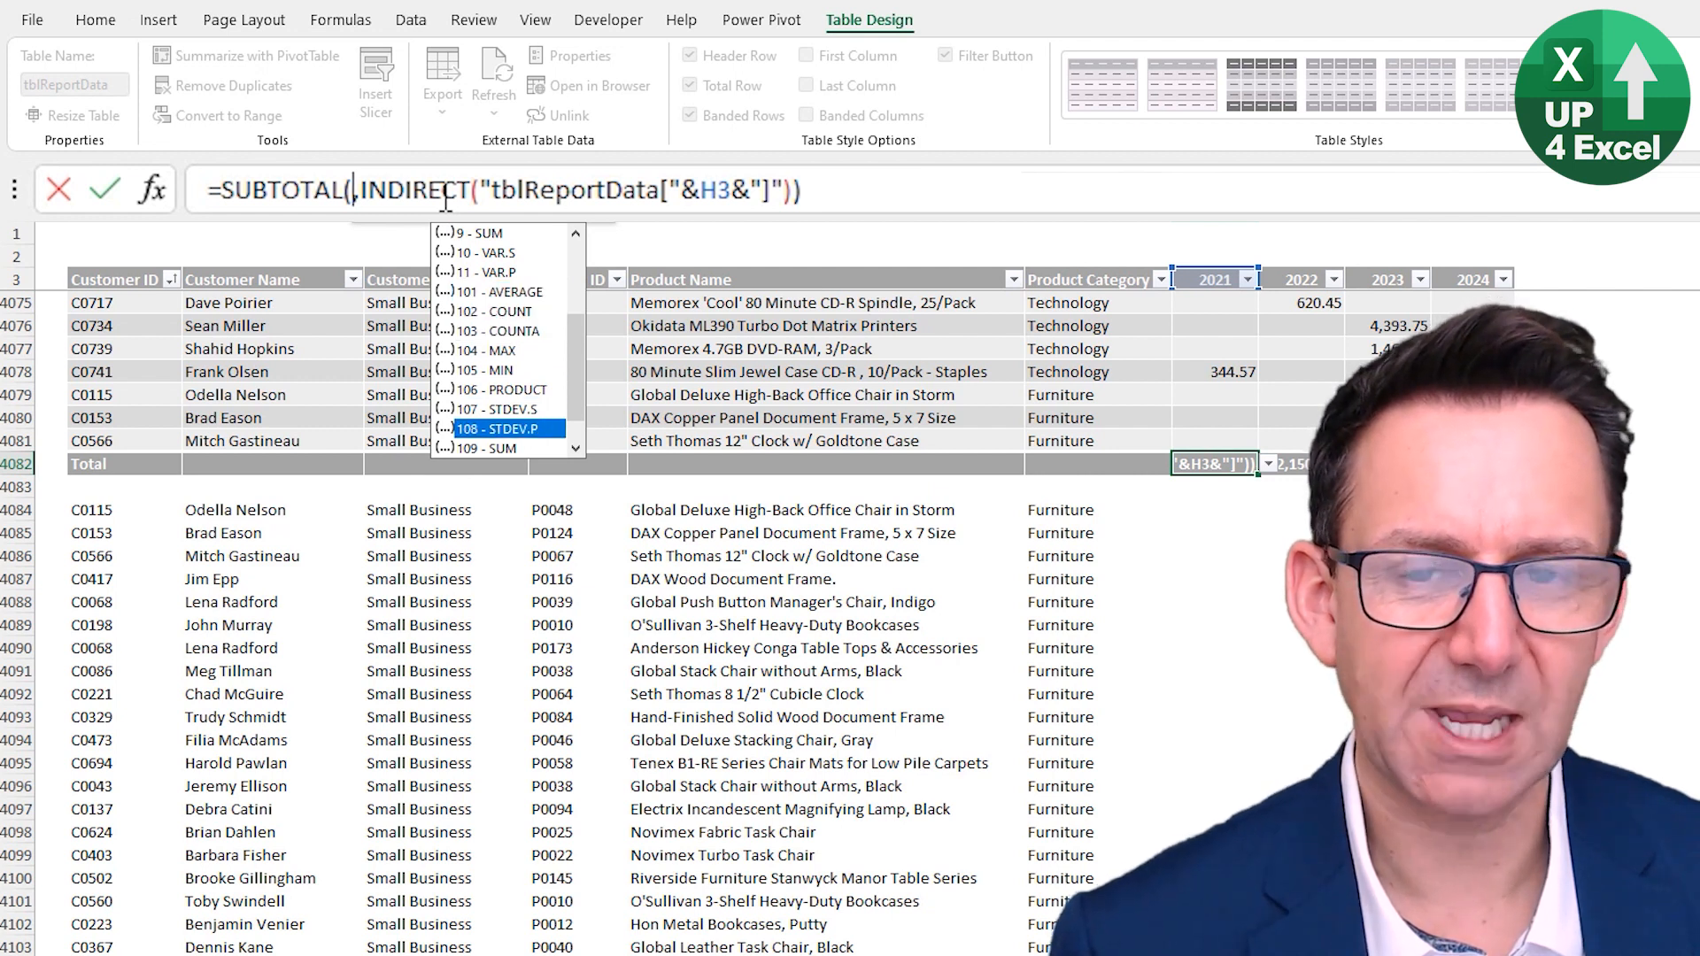
key(Up)
key(Up)
key(Up)
key(Up)
key(Up)
key(Up)
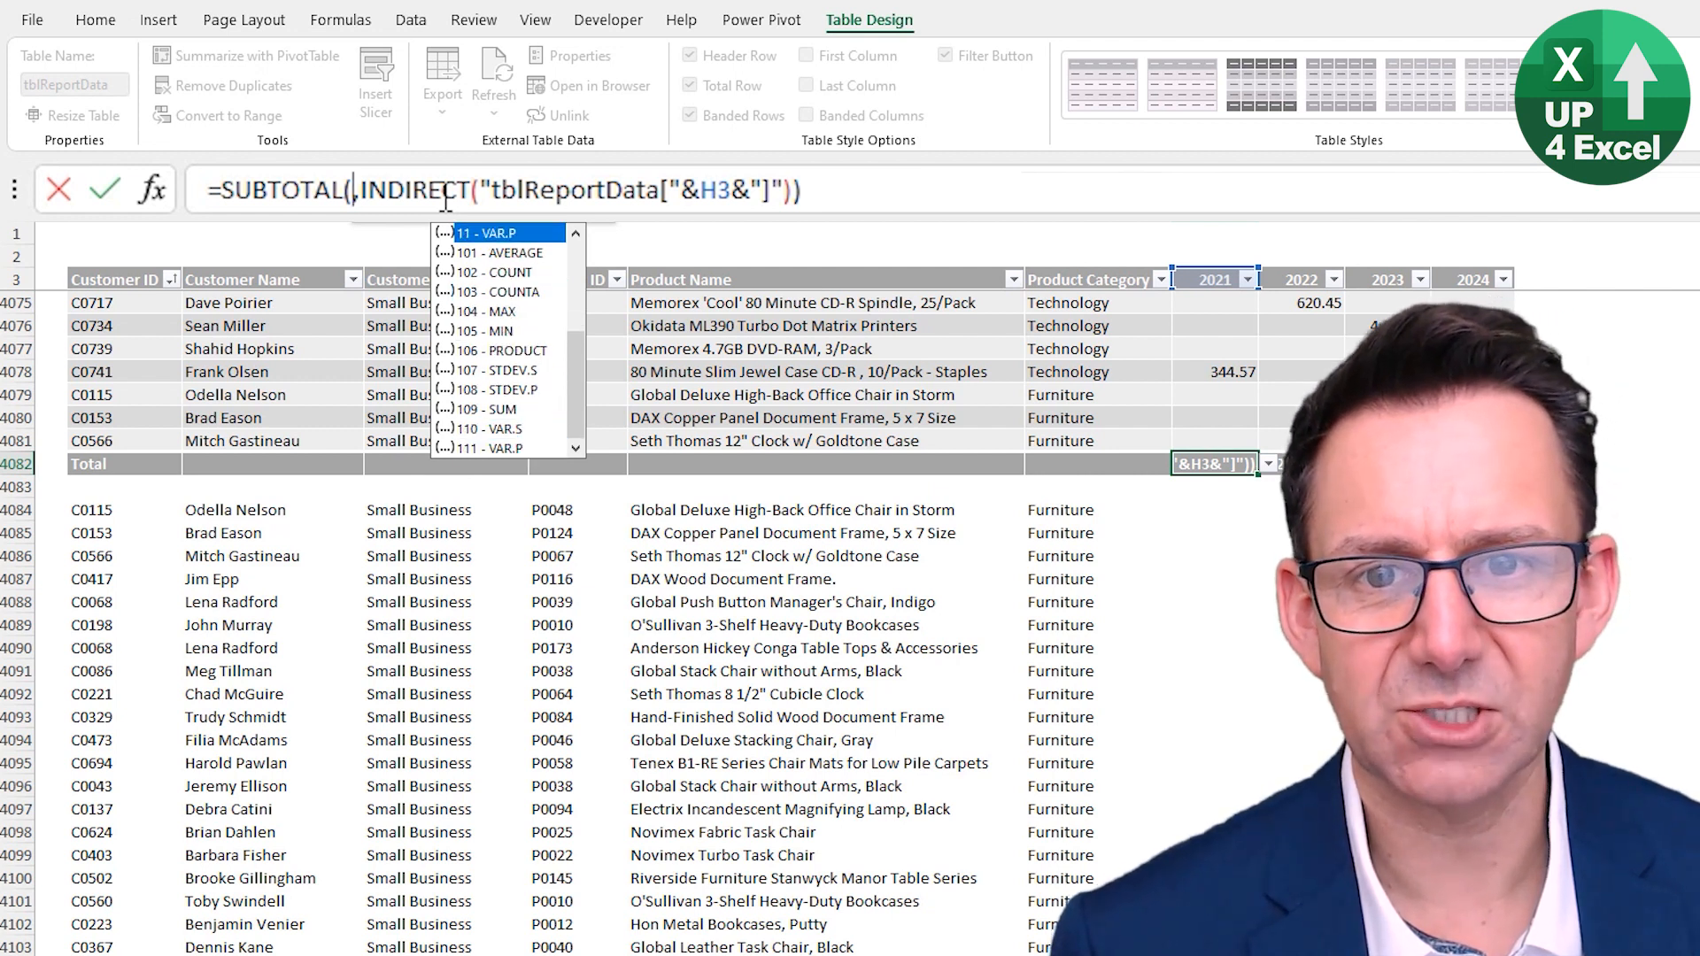
key(Up)
key(Up)
key(Up)
key(Up)
key(Up)
key(Up)
key(Up)
key(Up)
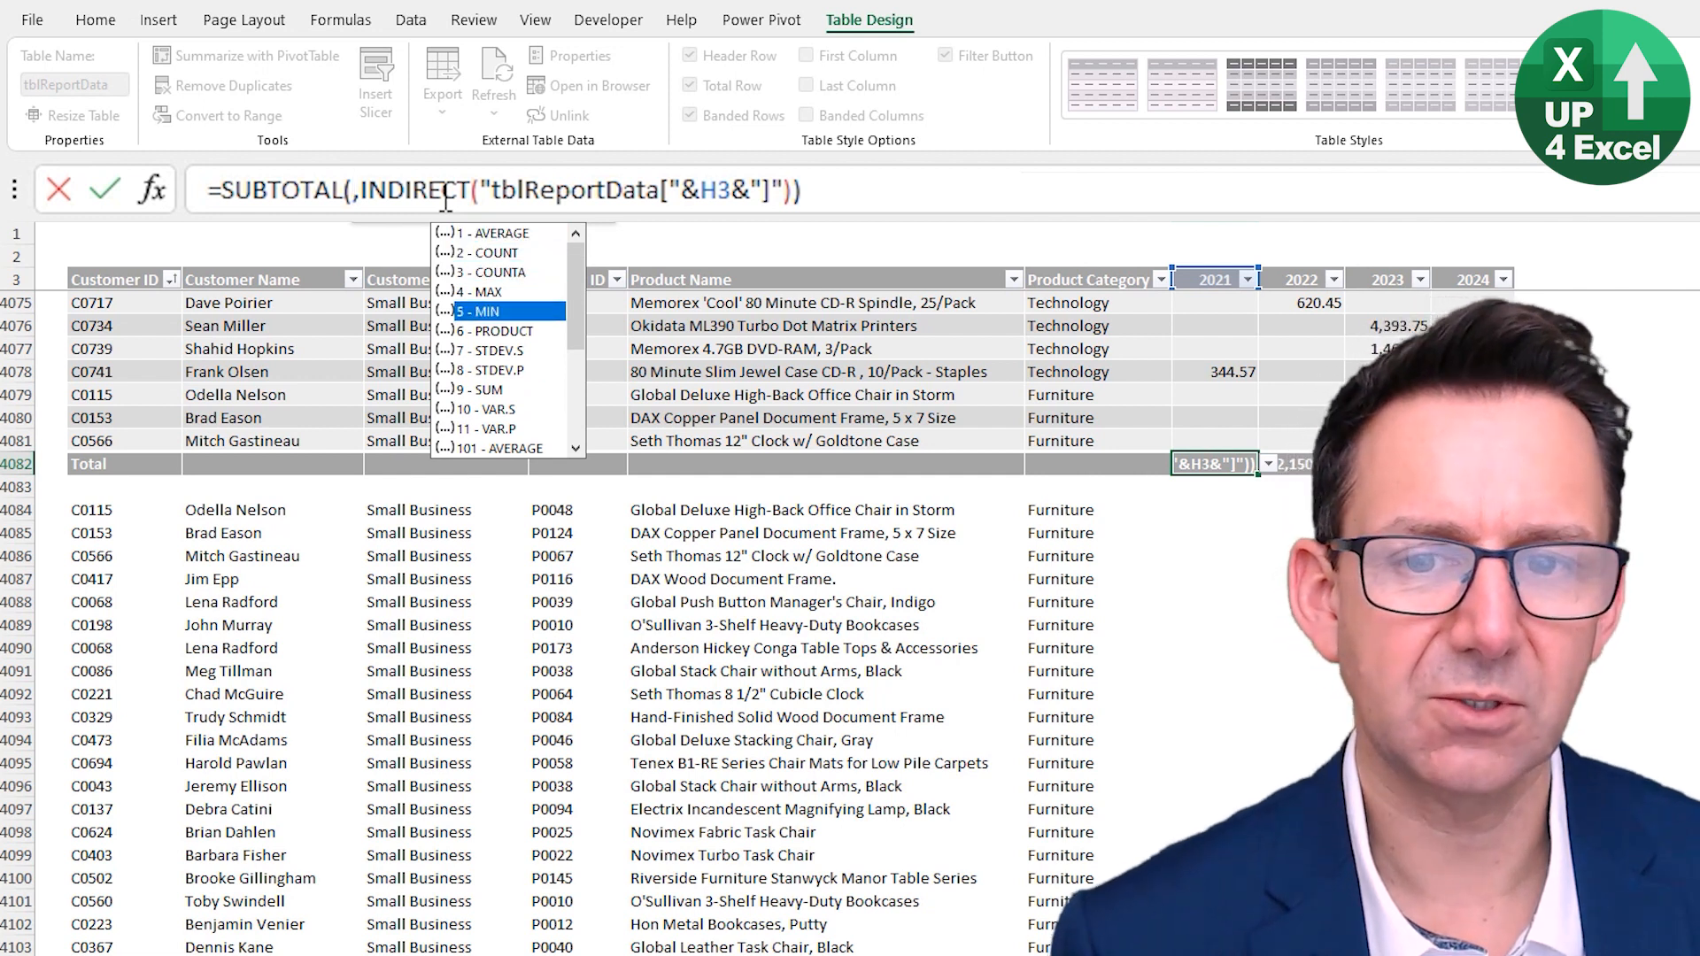
key(Down)
key(Down)
key(Down)
key(Down)
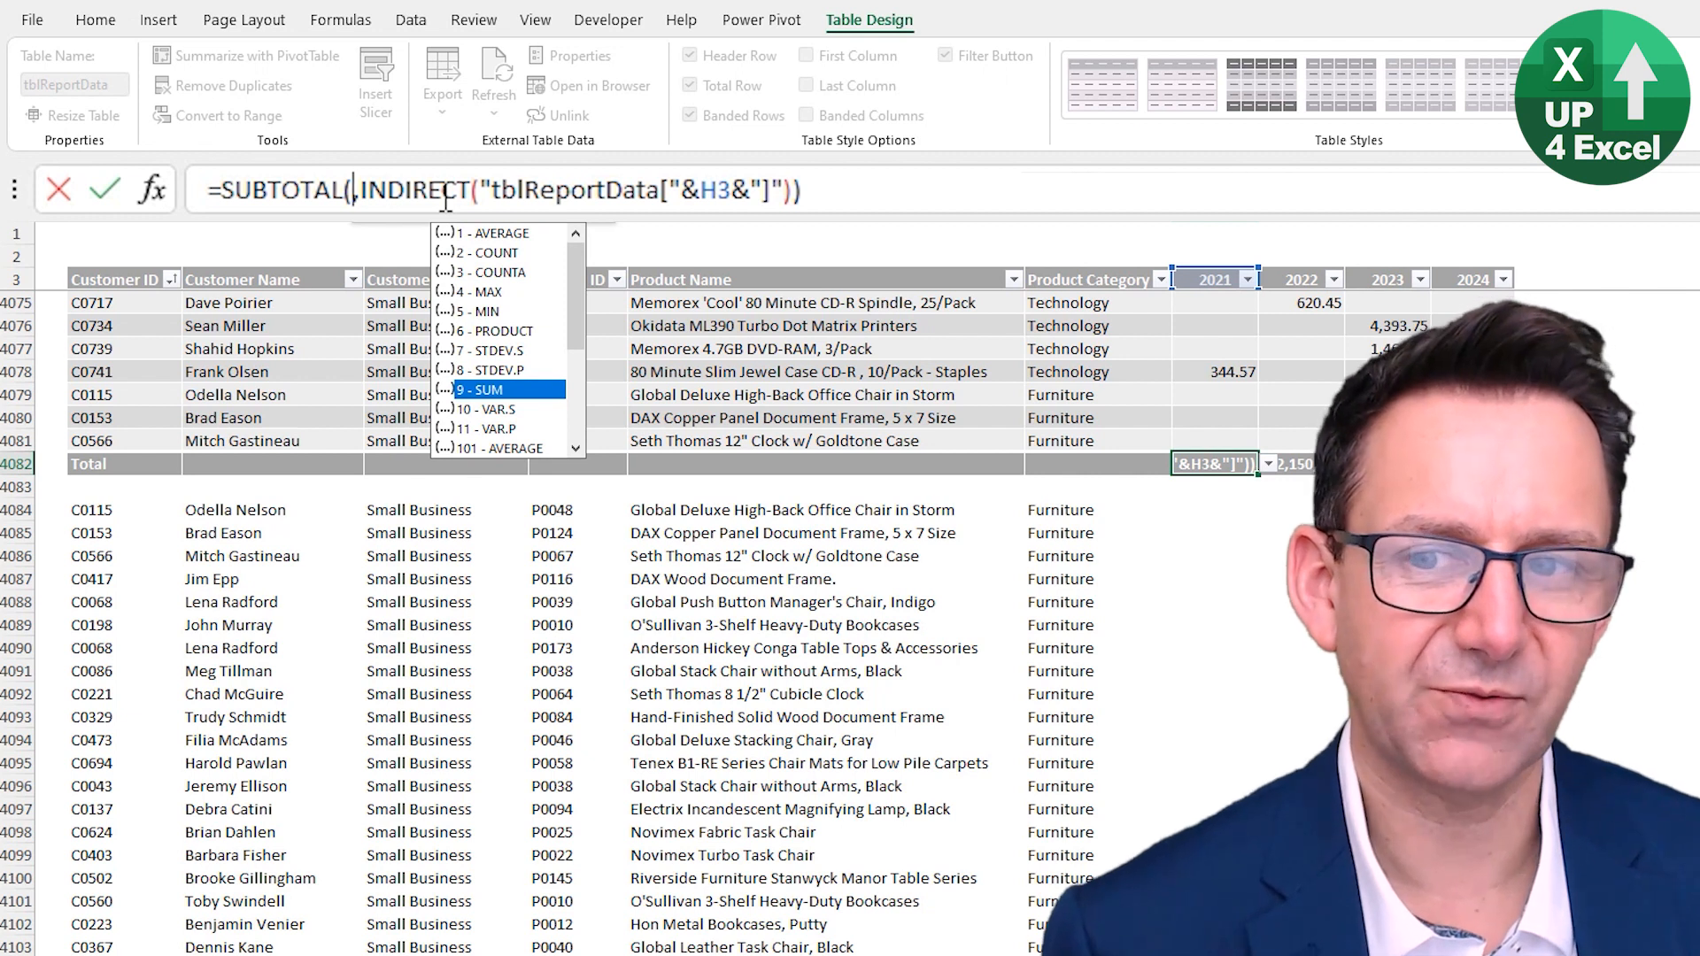
key(Down)
key(Down)
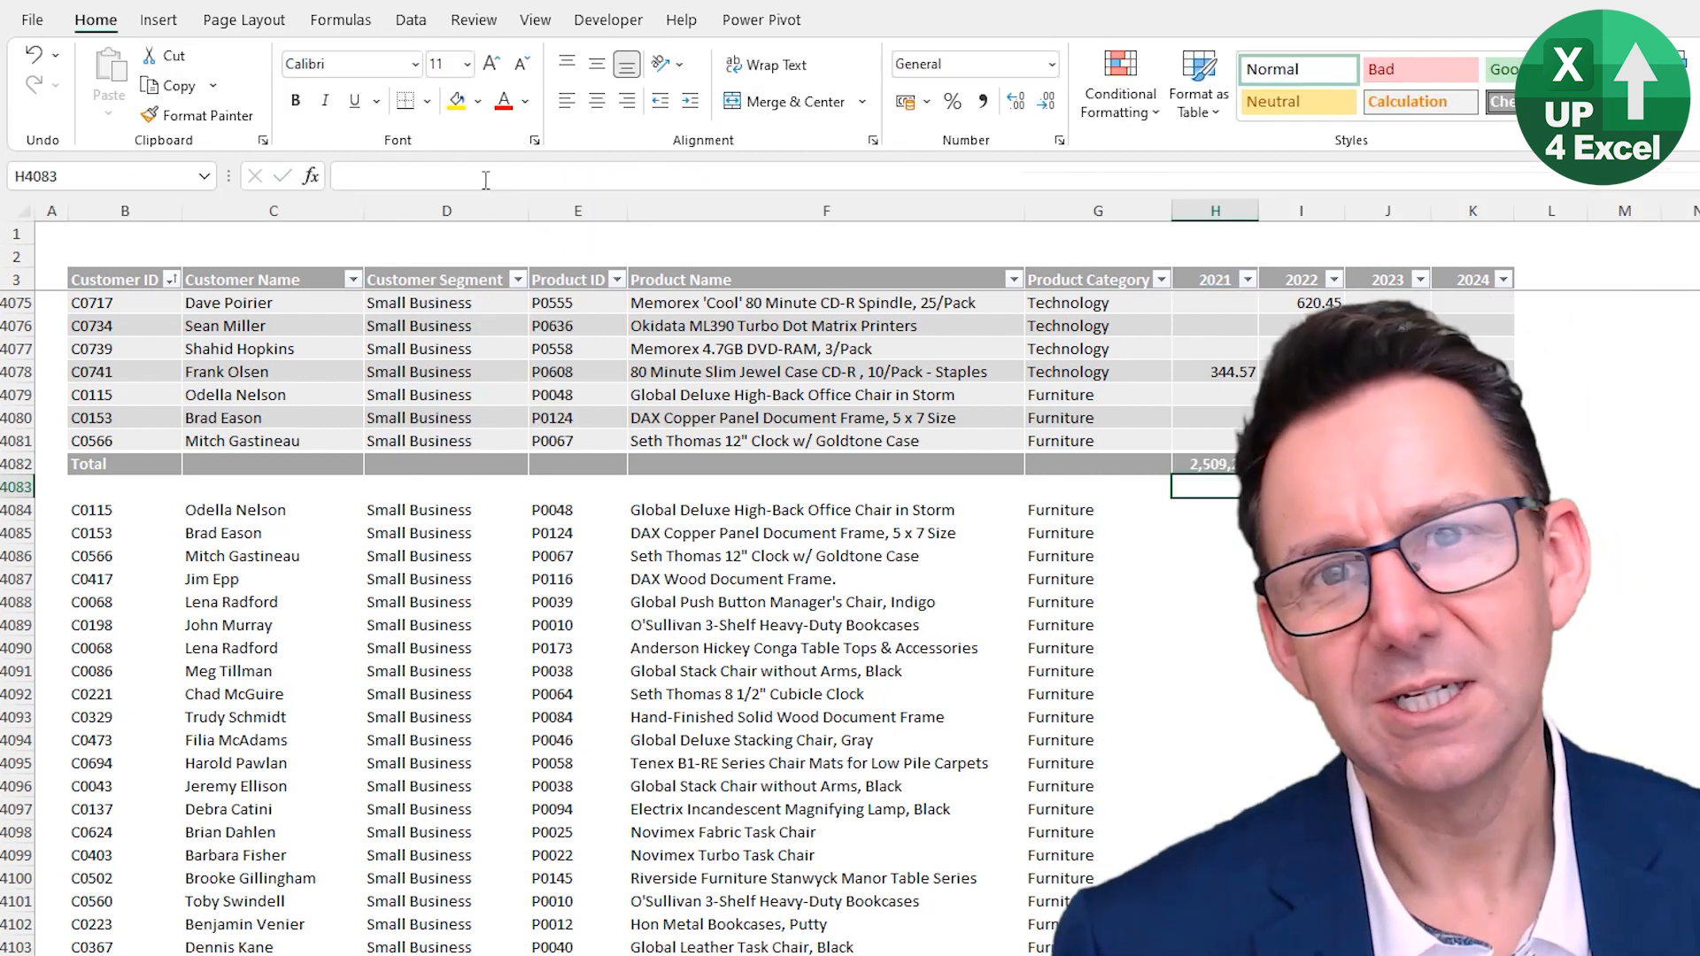
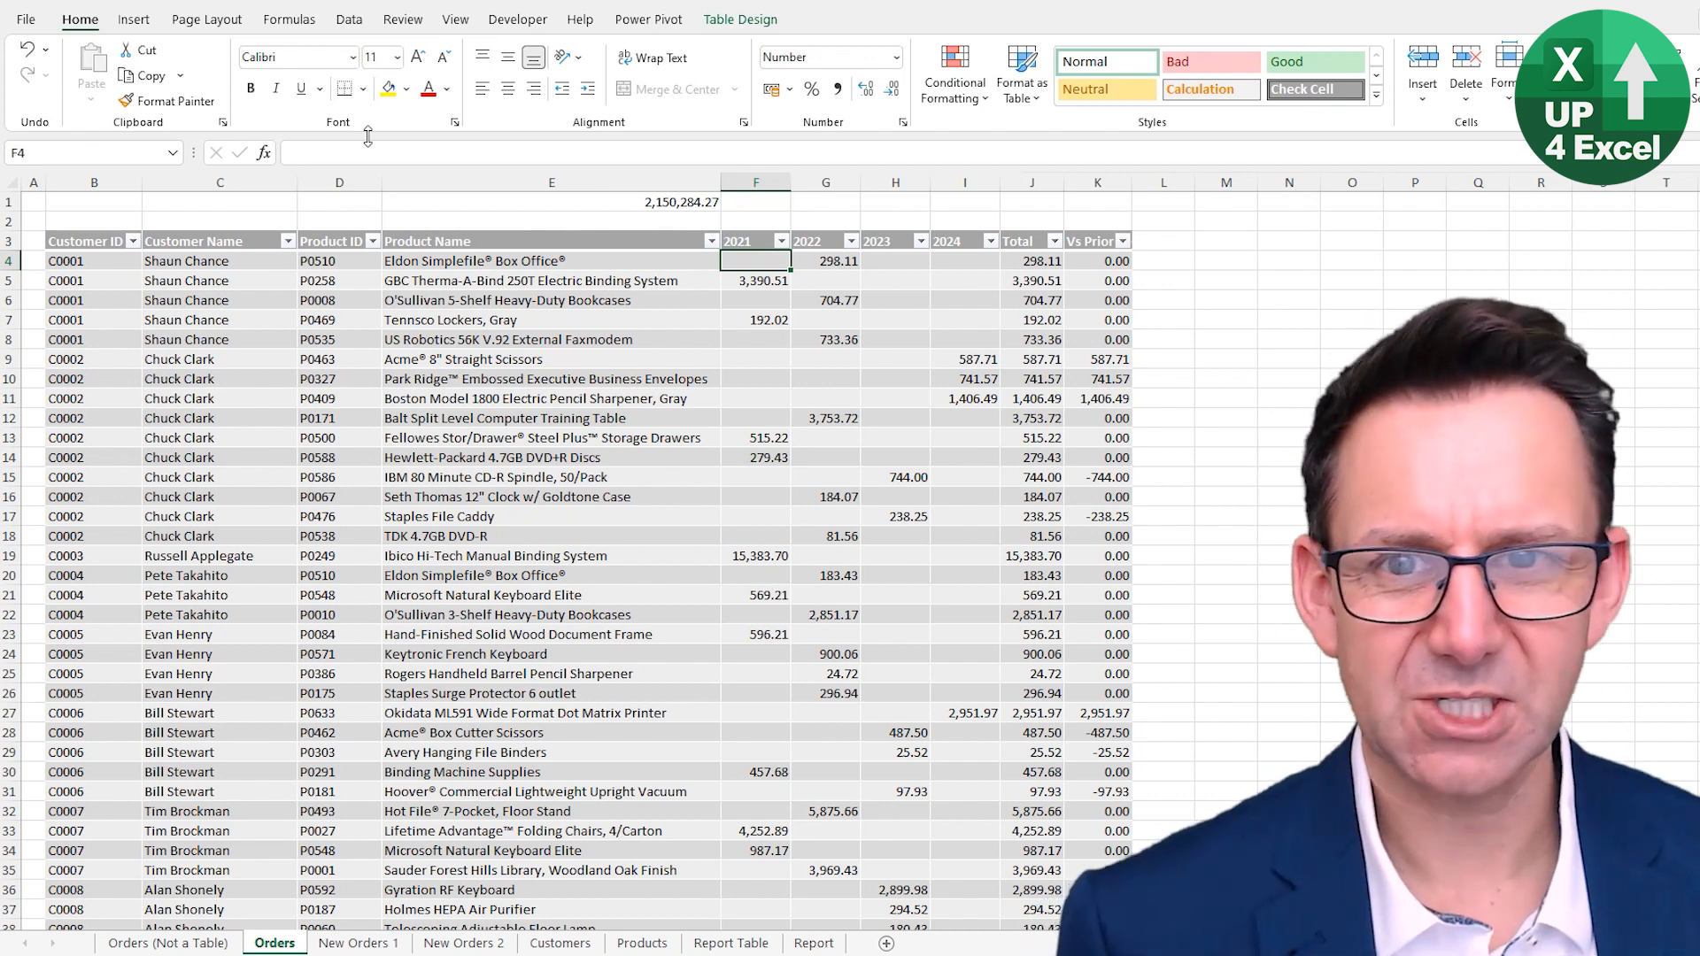
- Sort the table by the 2021 column, first smallest to largest and then largest to smallest
click(348, 15)
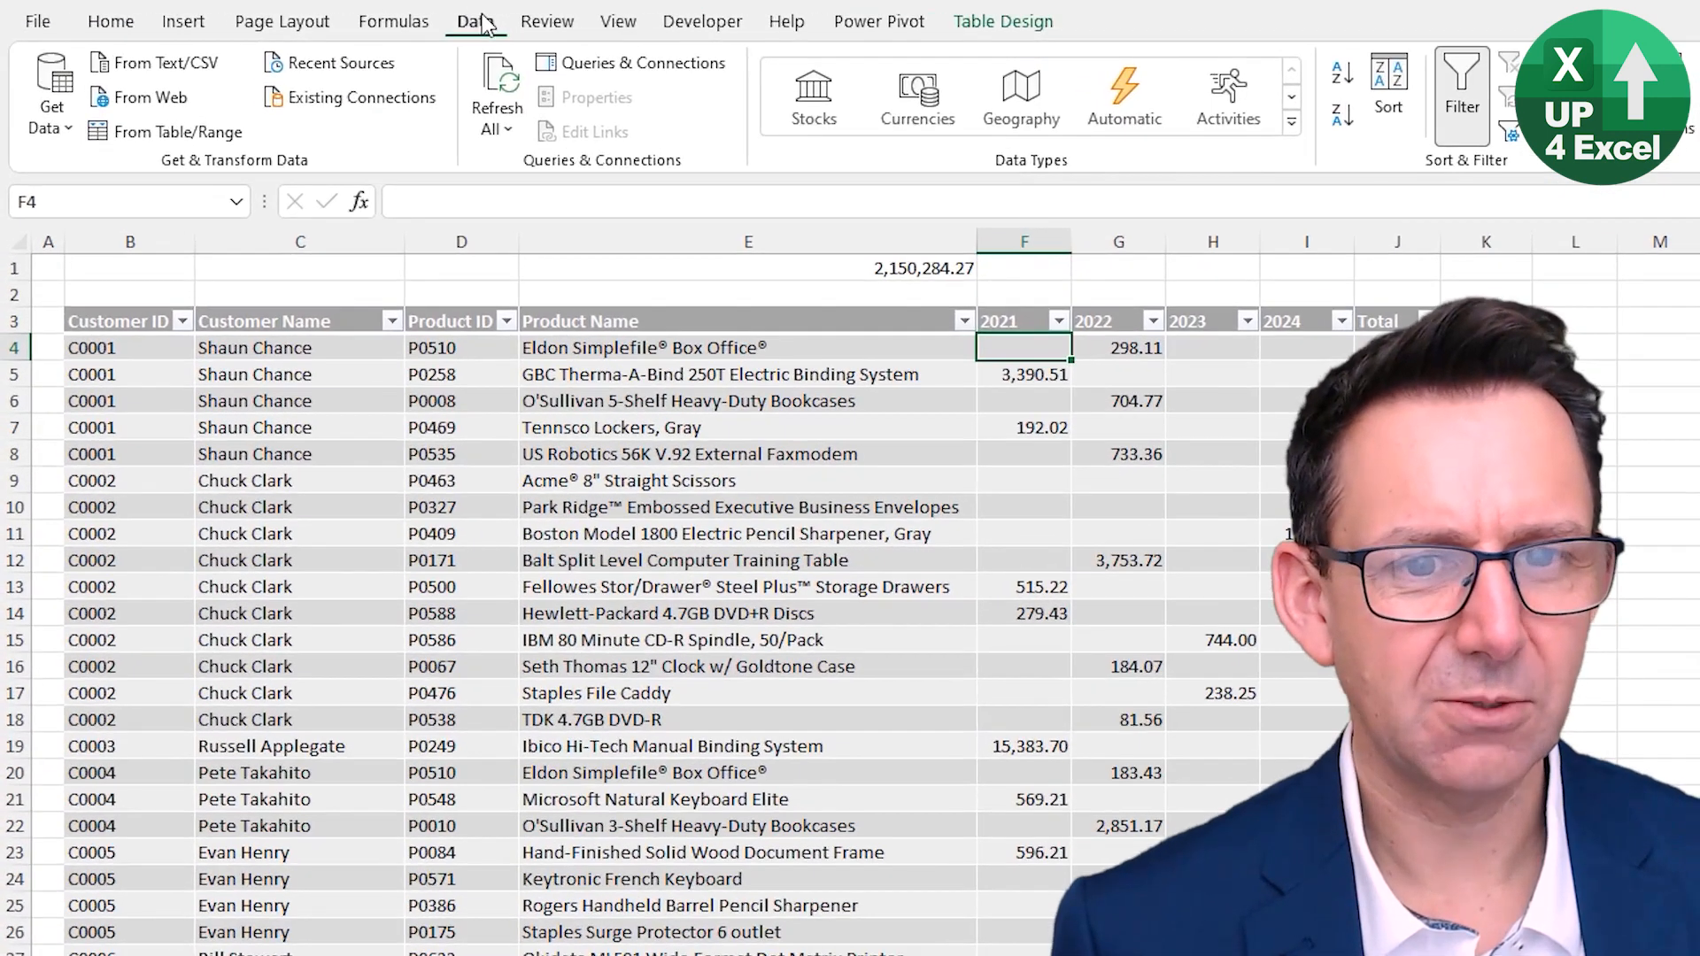
click(1342, 74)
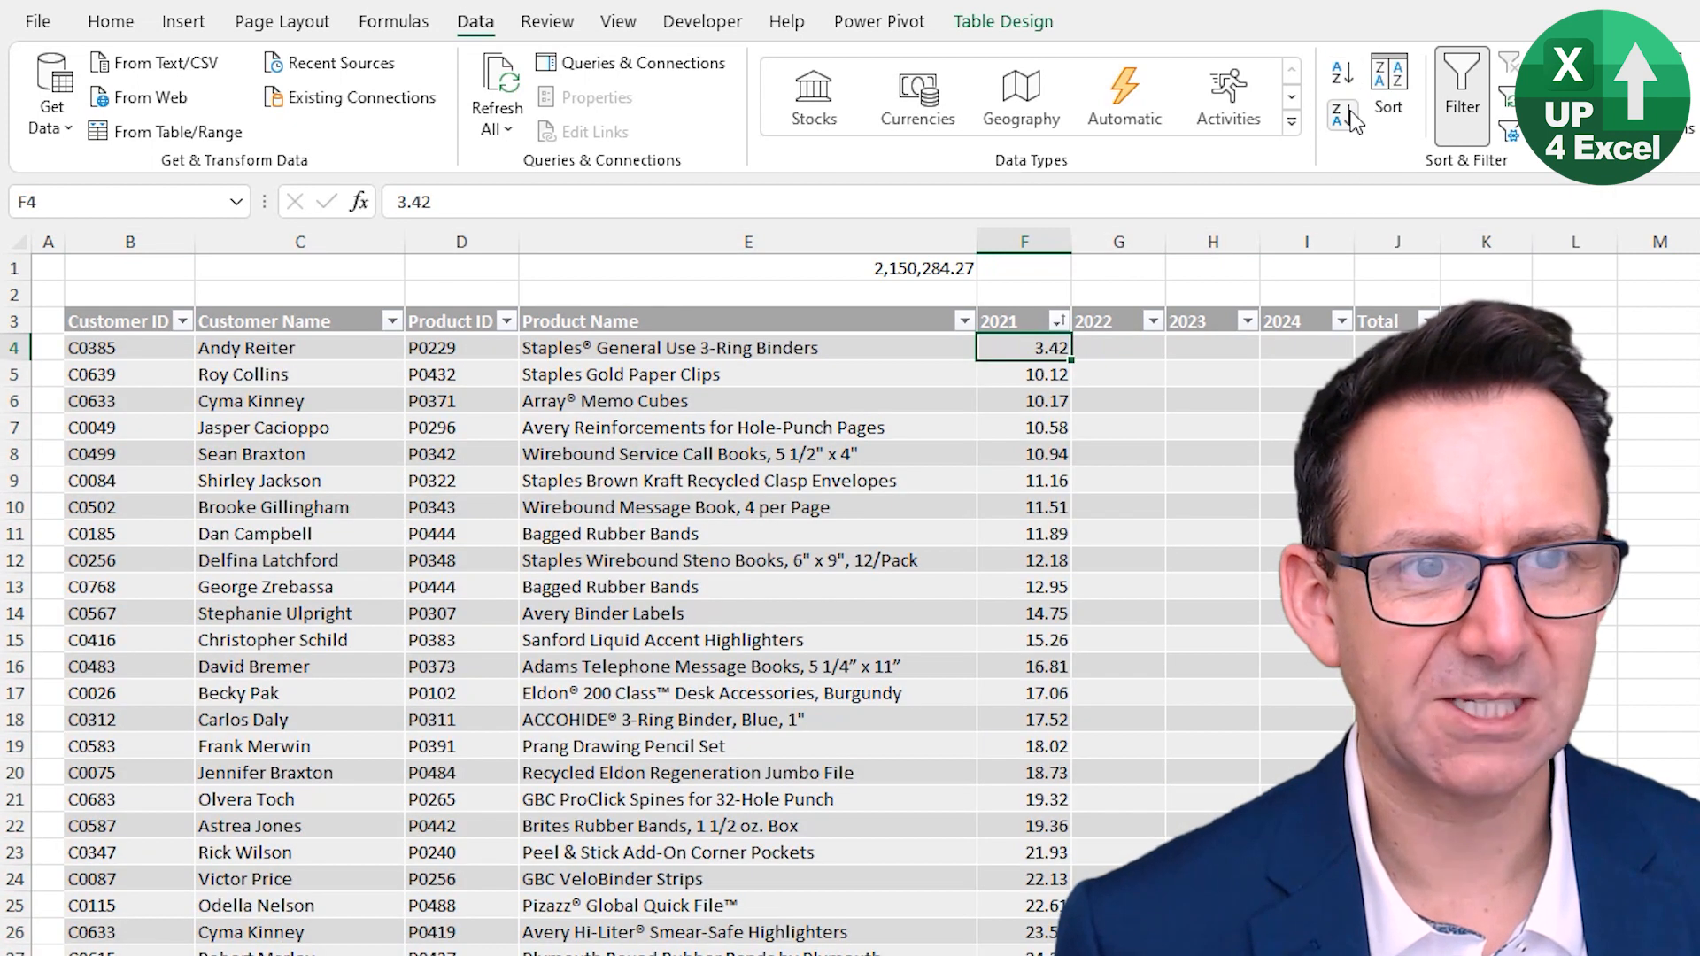
click(1341, 115)
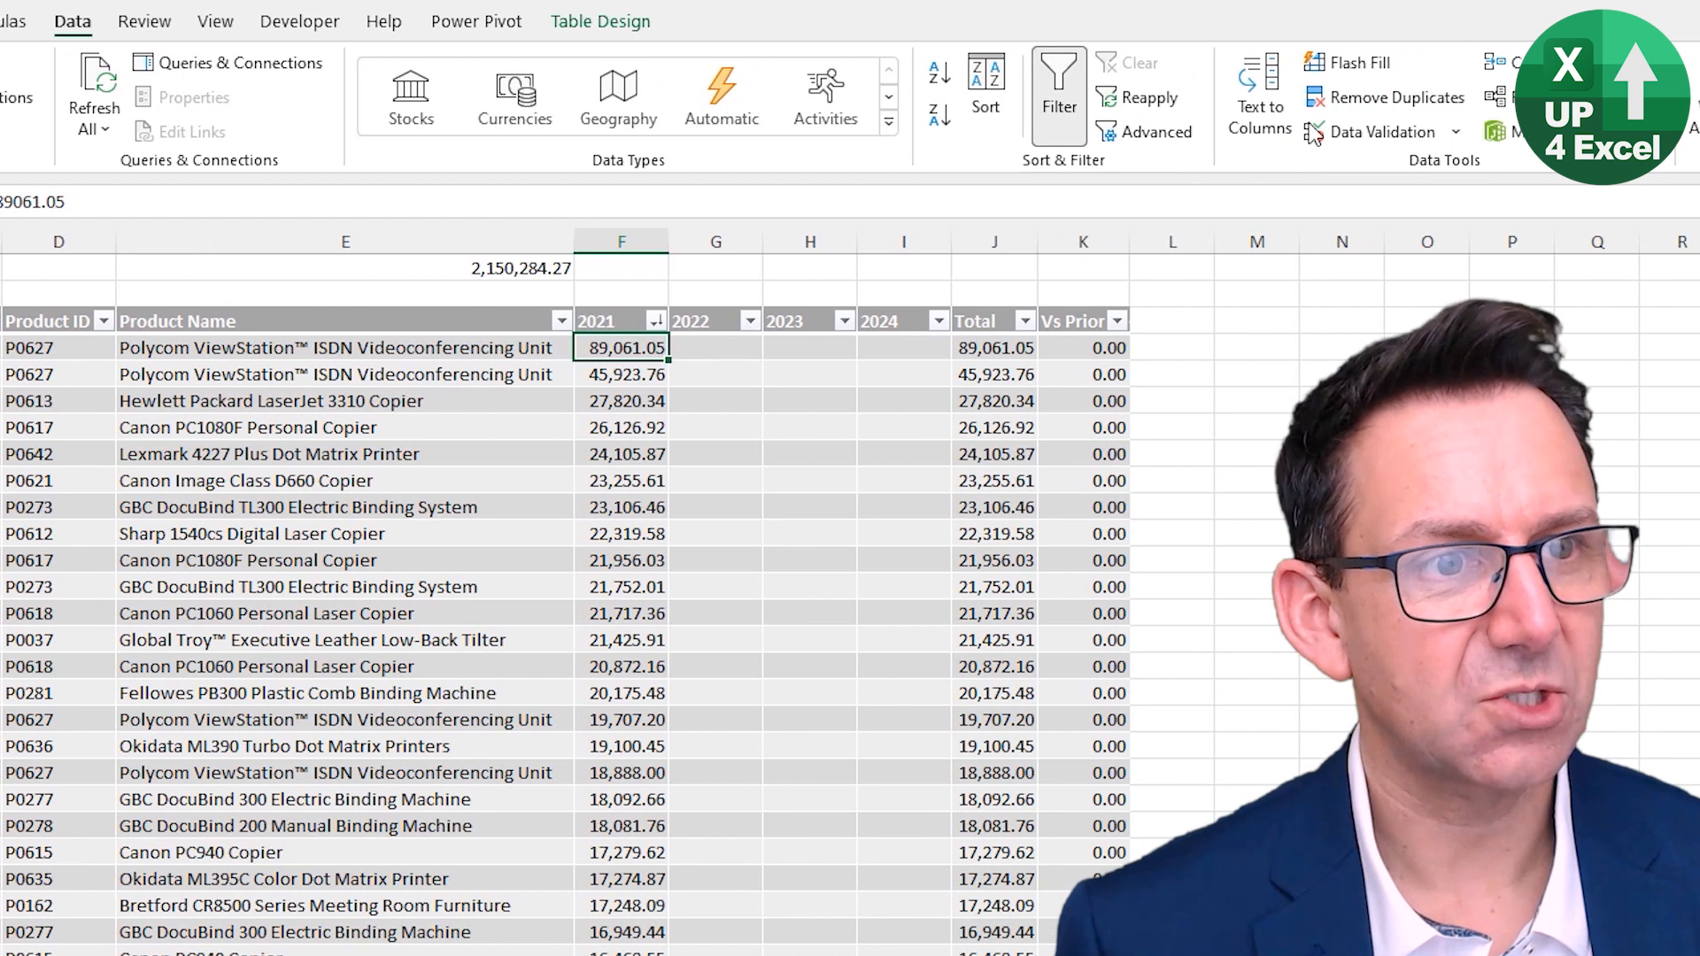
- Open the Remove Duplicates and Forecast Sheet dialogs for the table to review them, cancelling each
click(1355, 99)
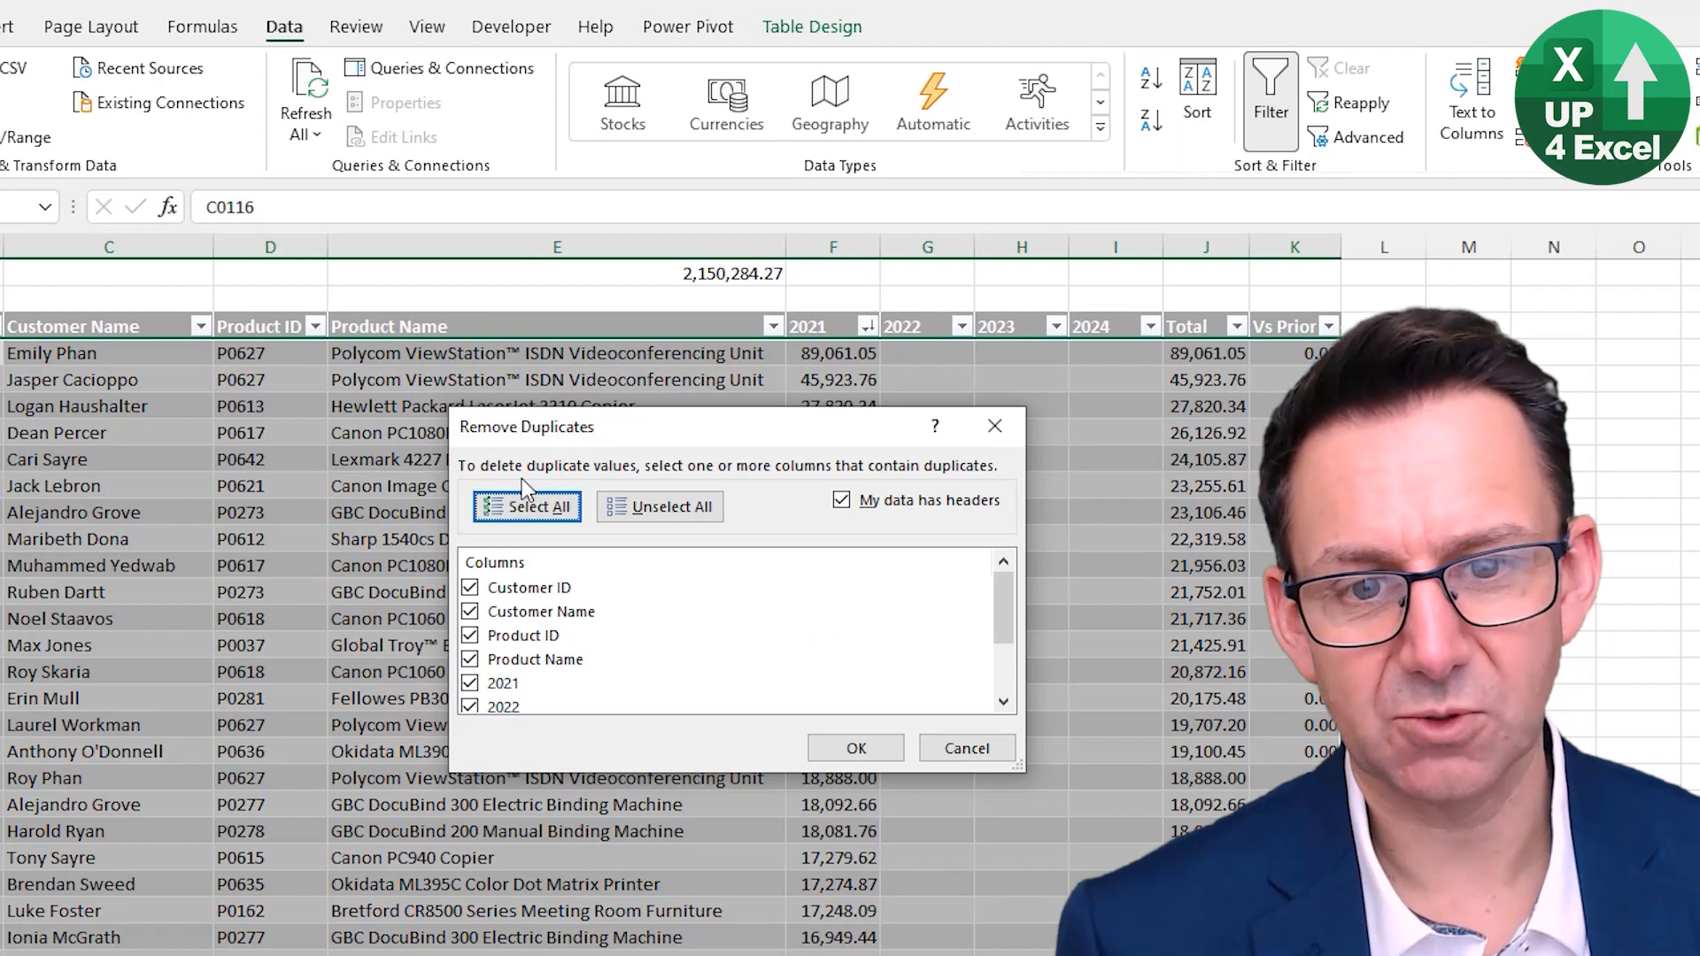
scroll(436, 600, down, 2)
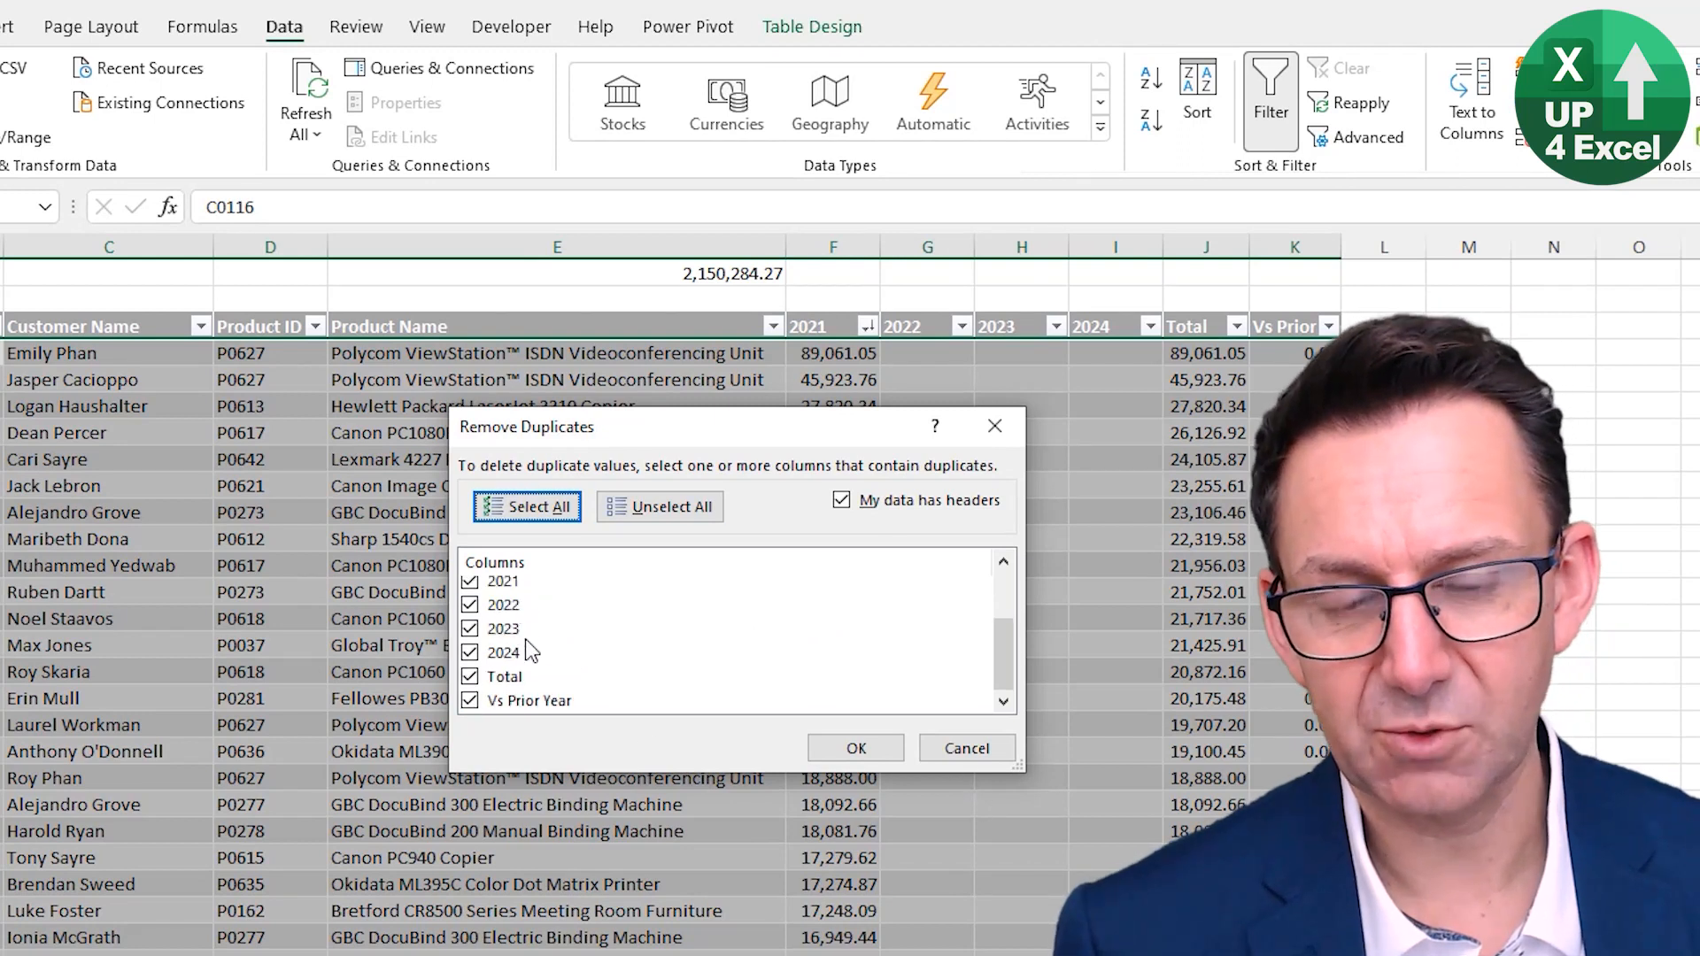
scroll(524, 620, up, 2)
click(969, 742)
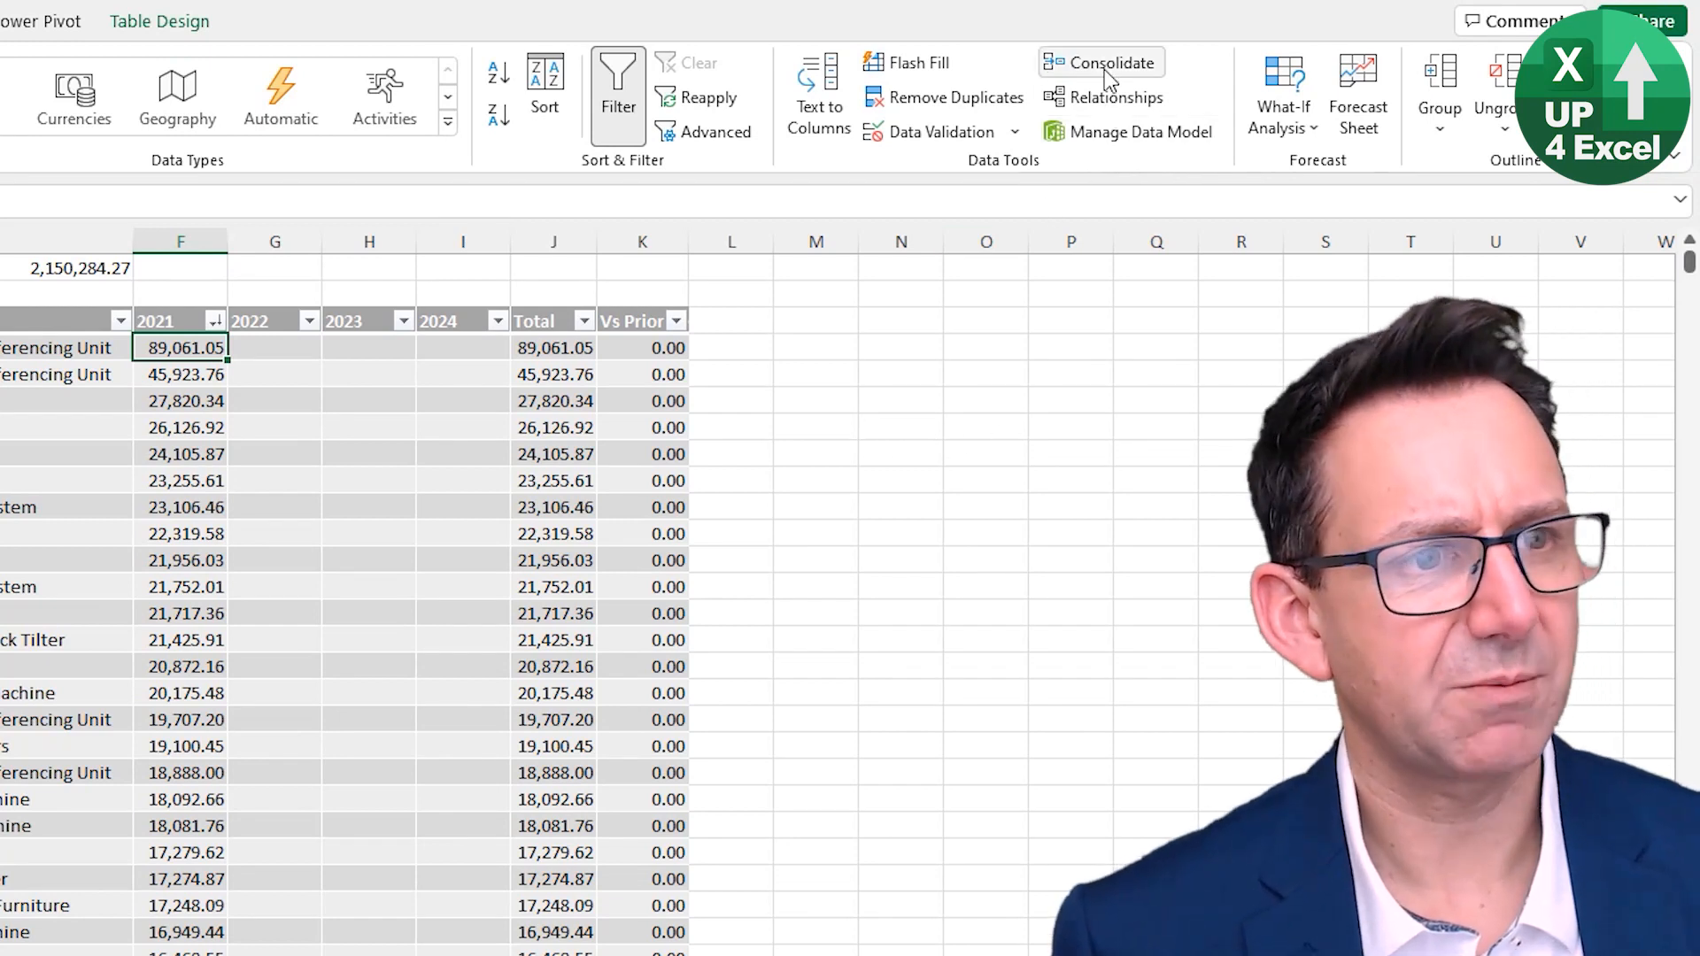
click(1358, 97)
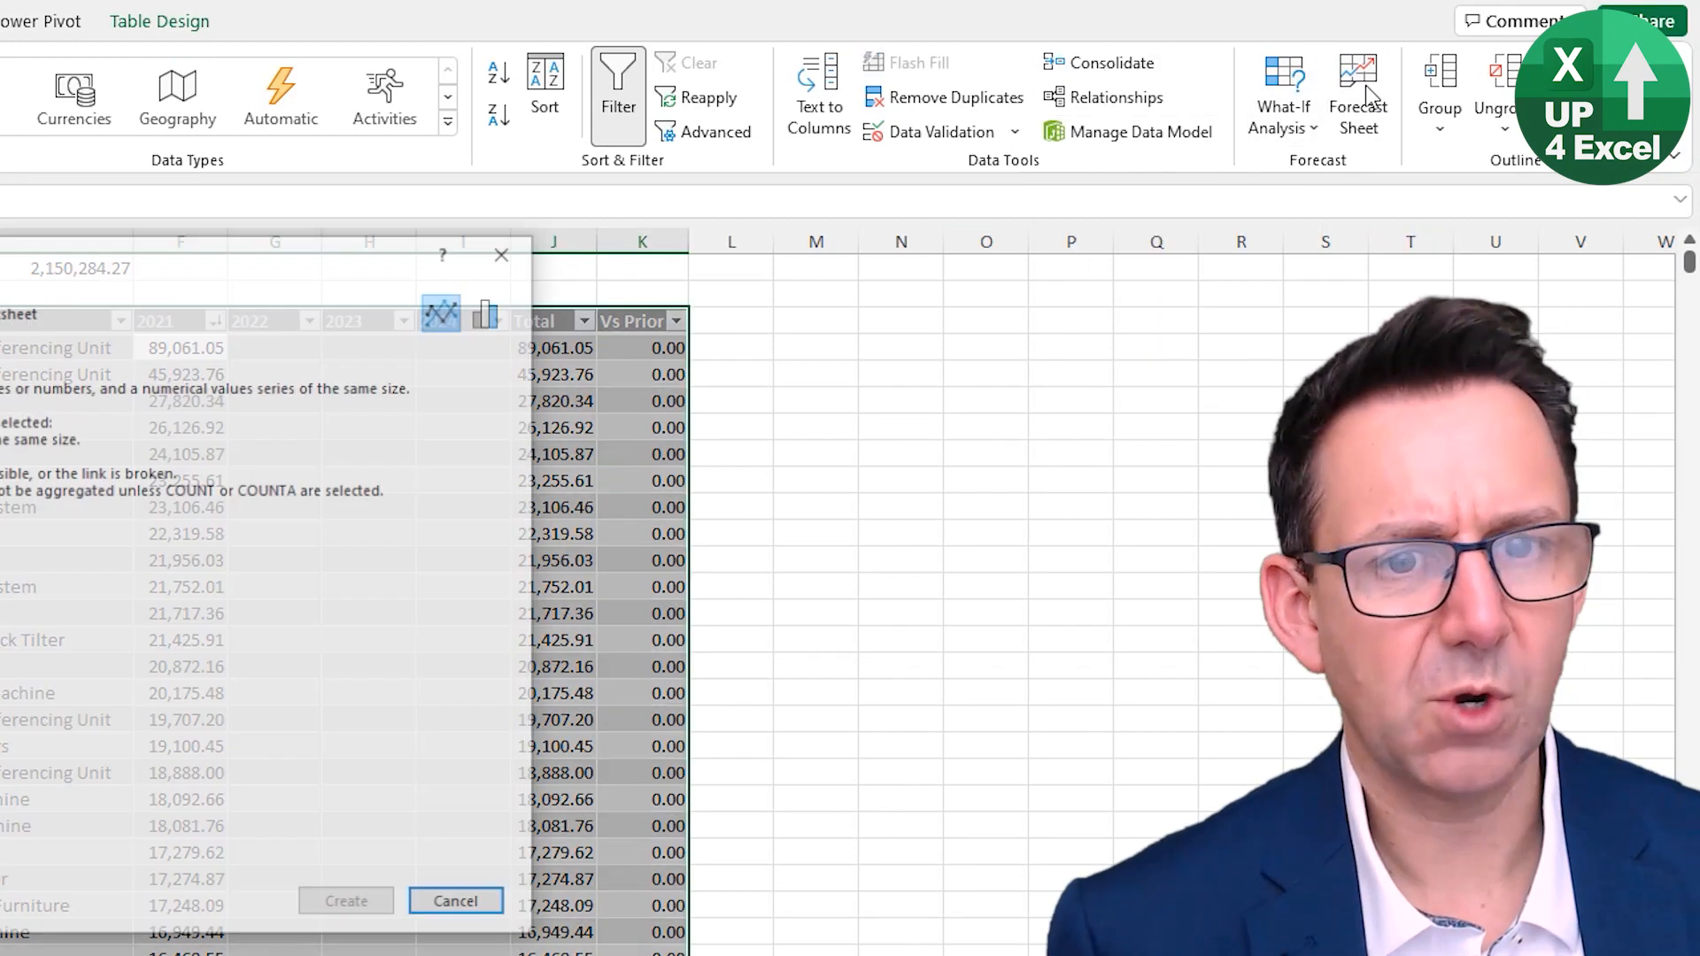
click(965, 866)
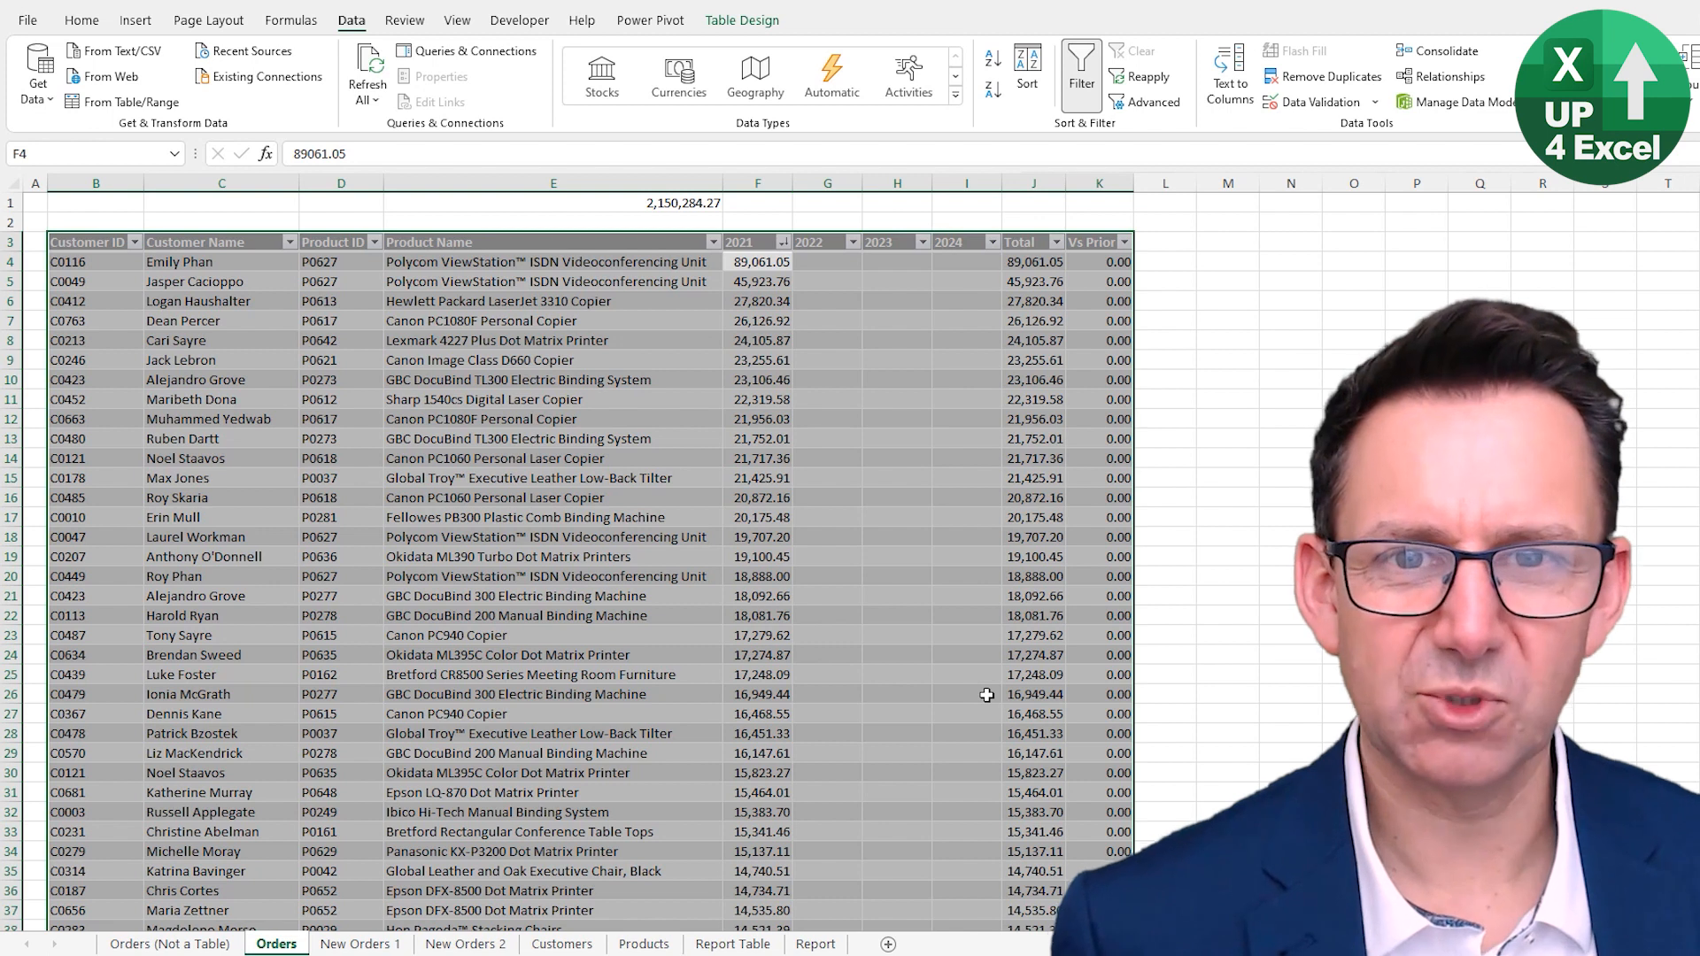
- Select the whole table and then the whole sheet from cells inside the table
click(597, 496)
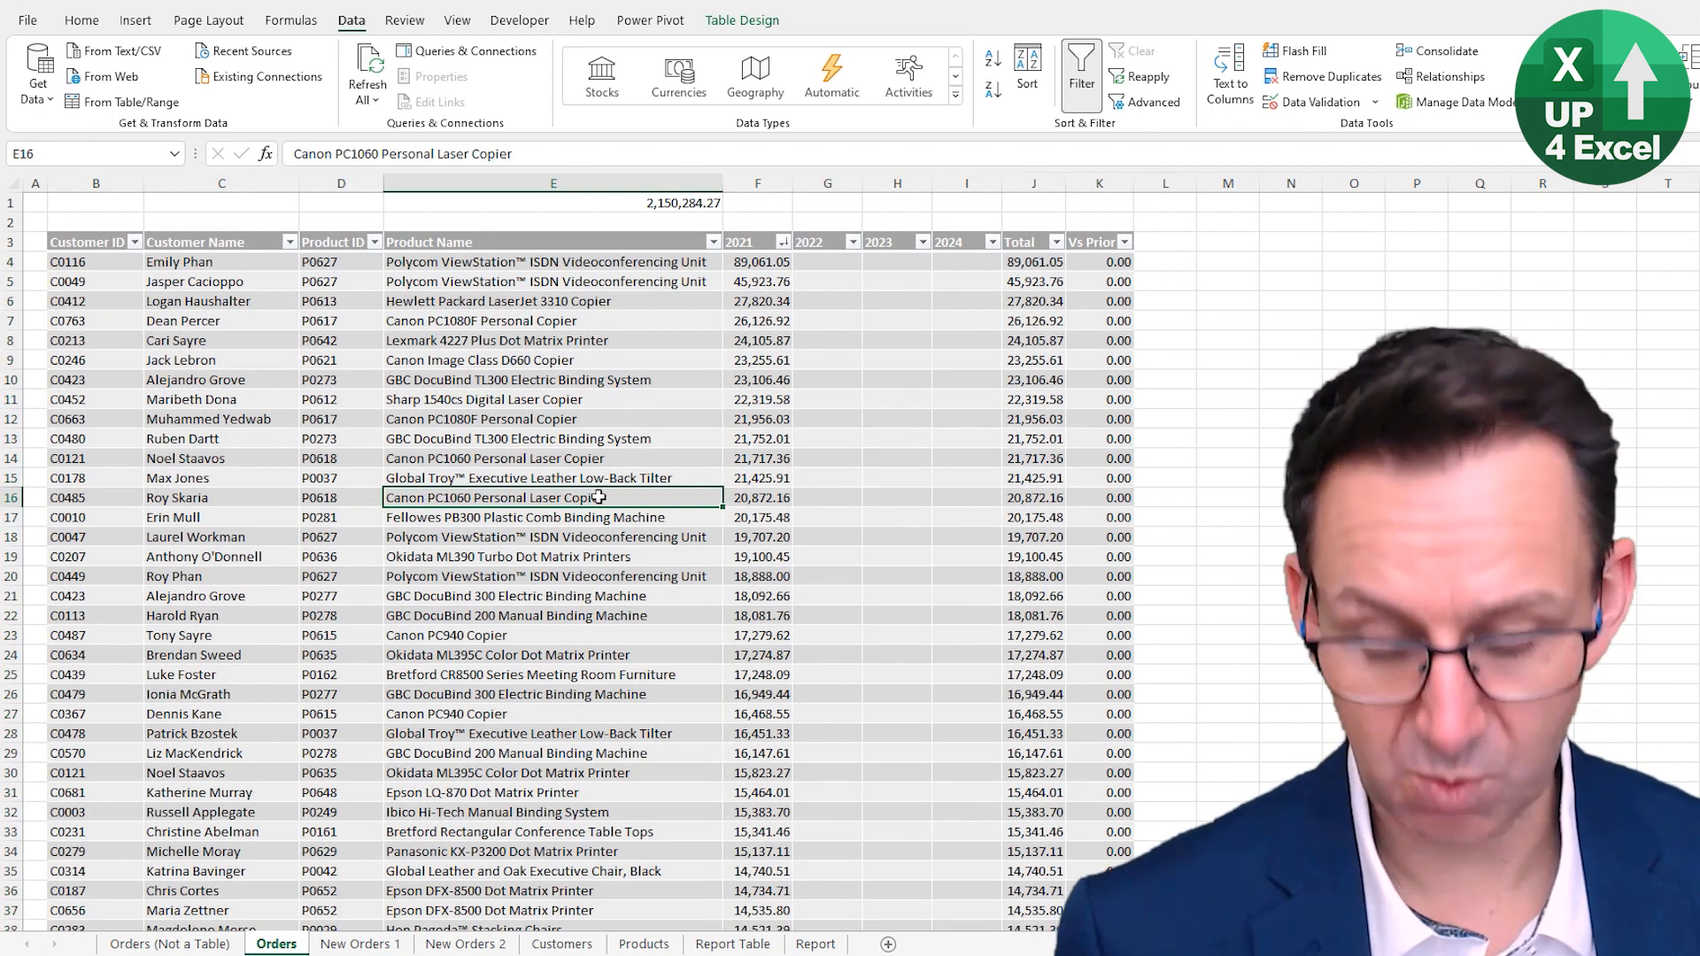
key(ctrl+a)
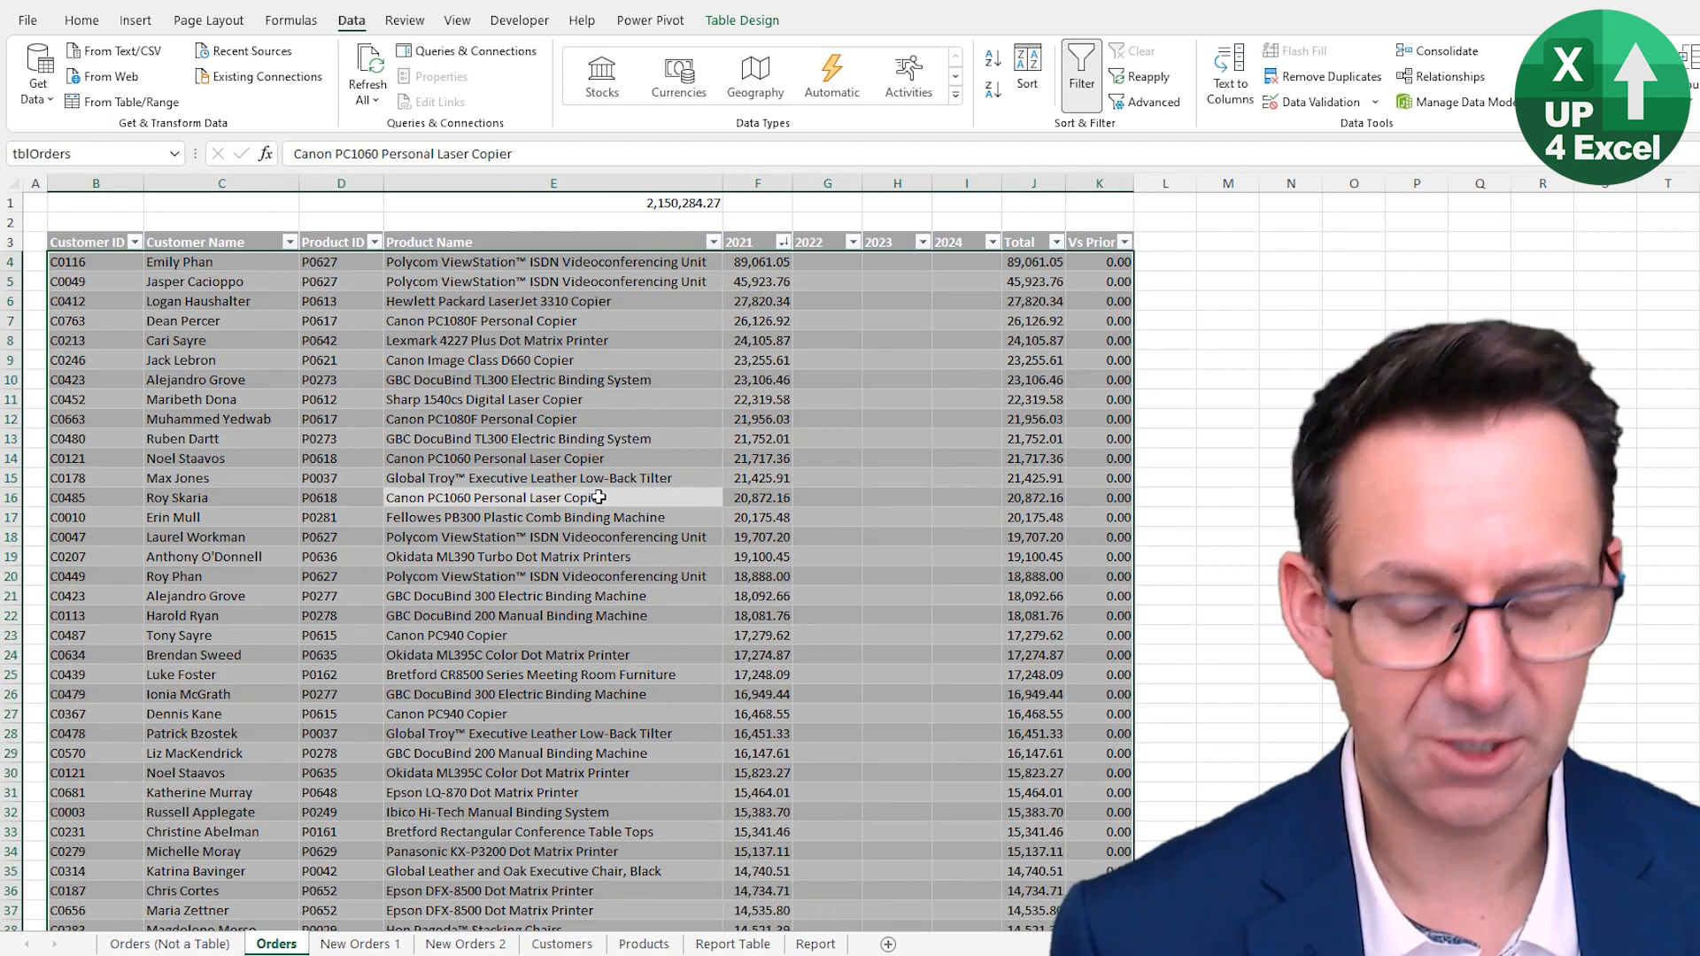
key(ctrl+a)
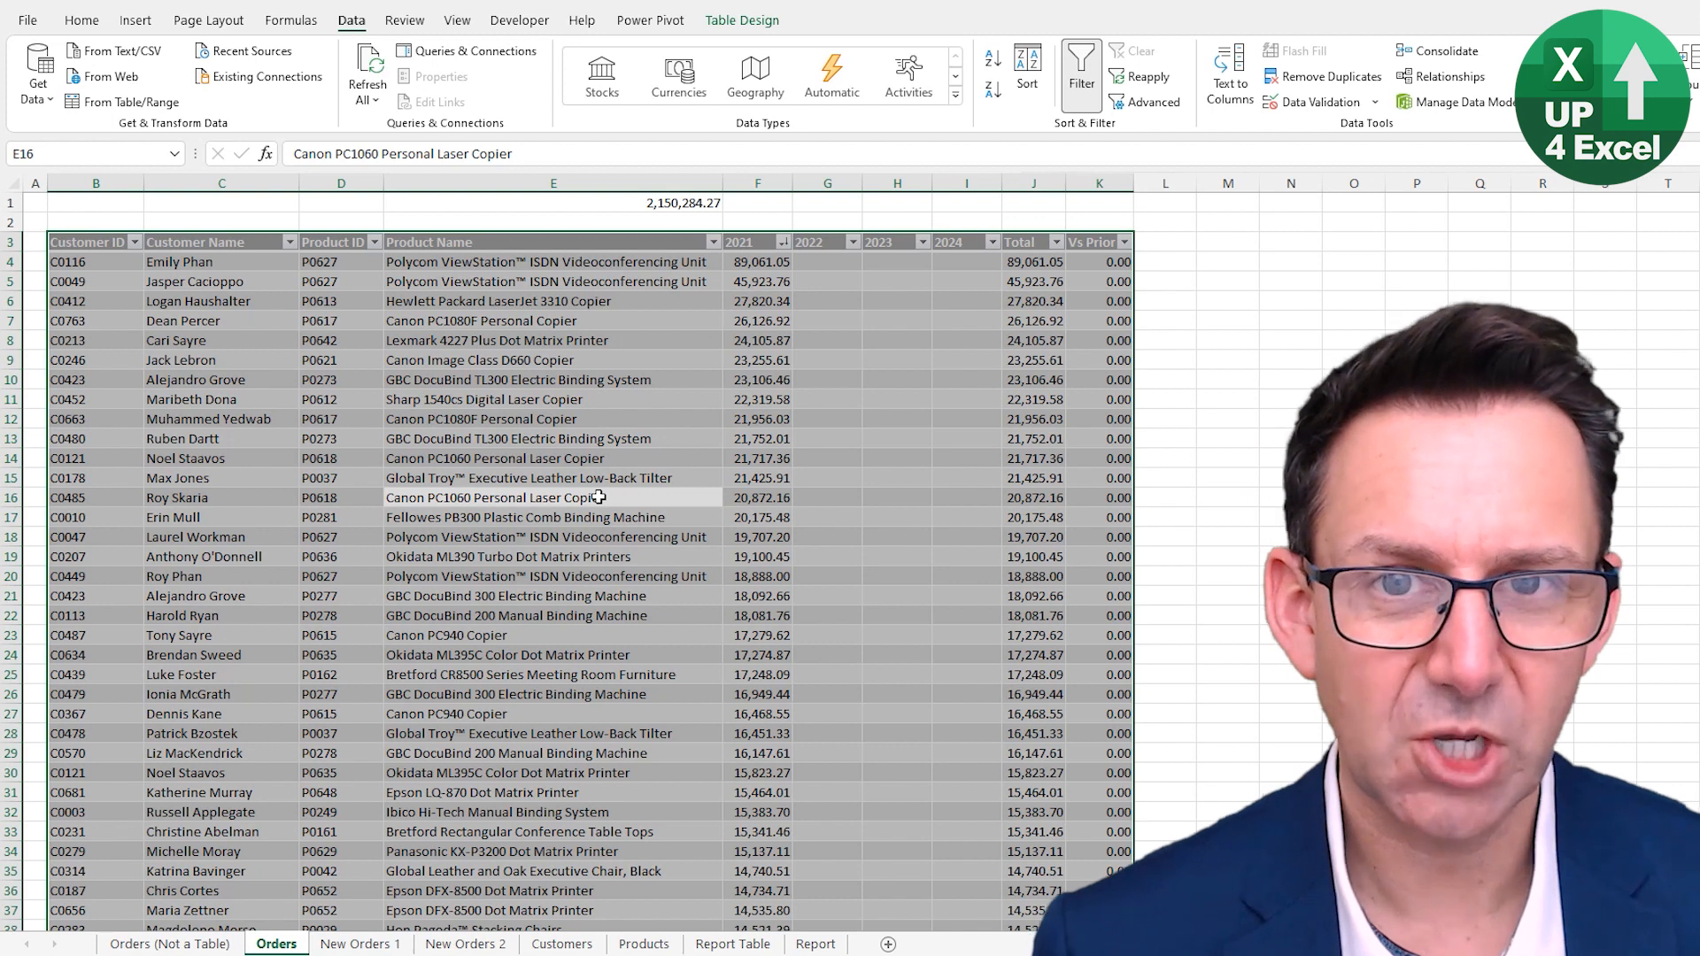
ctrl+click(536, 419)
key(ctrl+a)
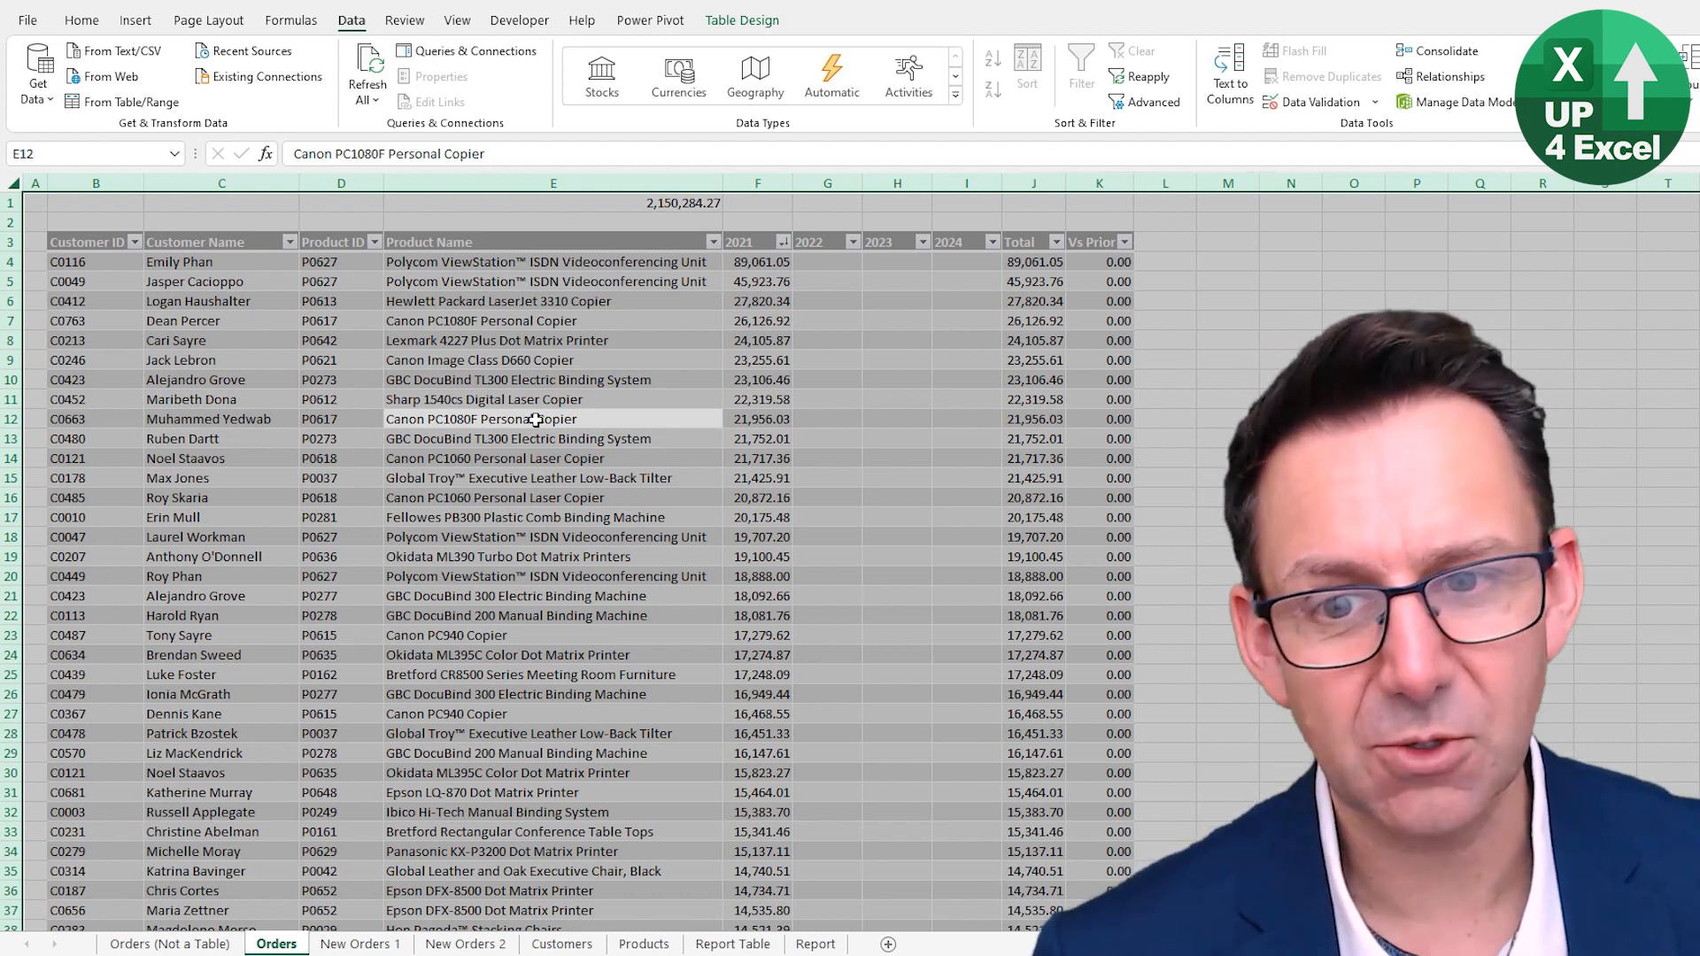
- Sort the table ascending by Product ID
click(337, 423)
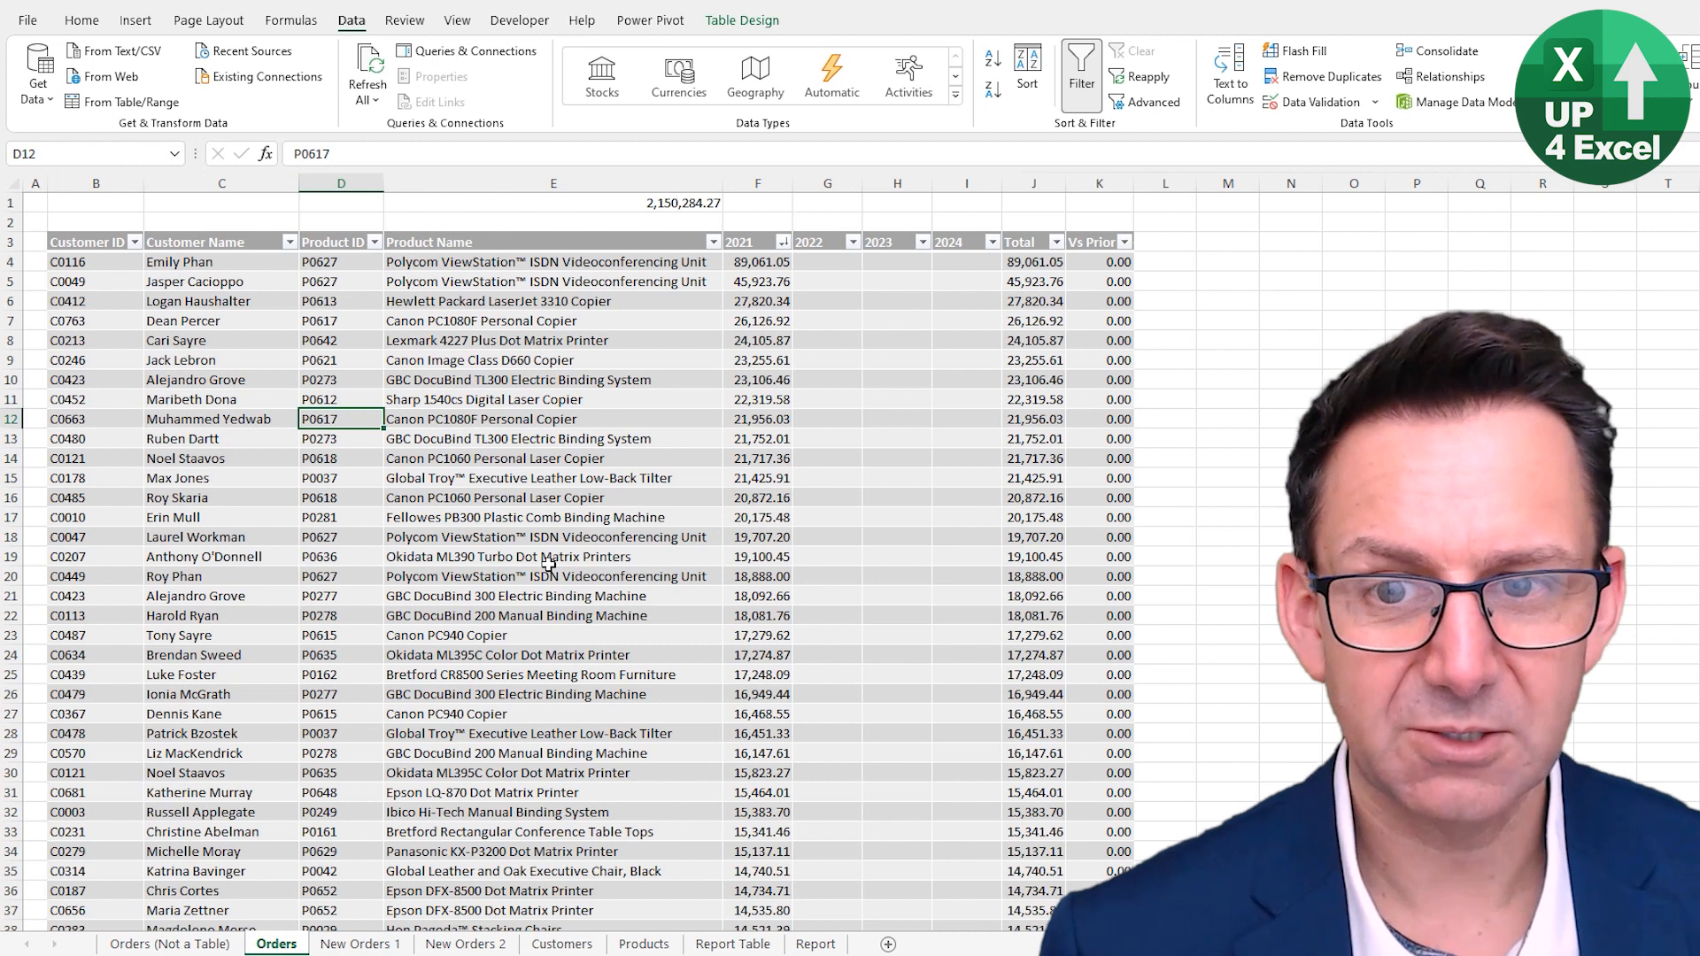
key(alt+a)
key(s)
key(a)
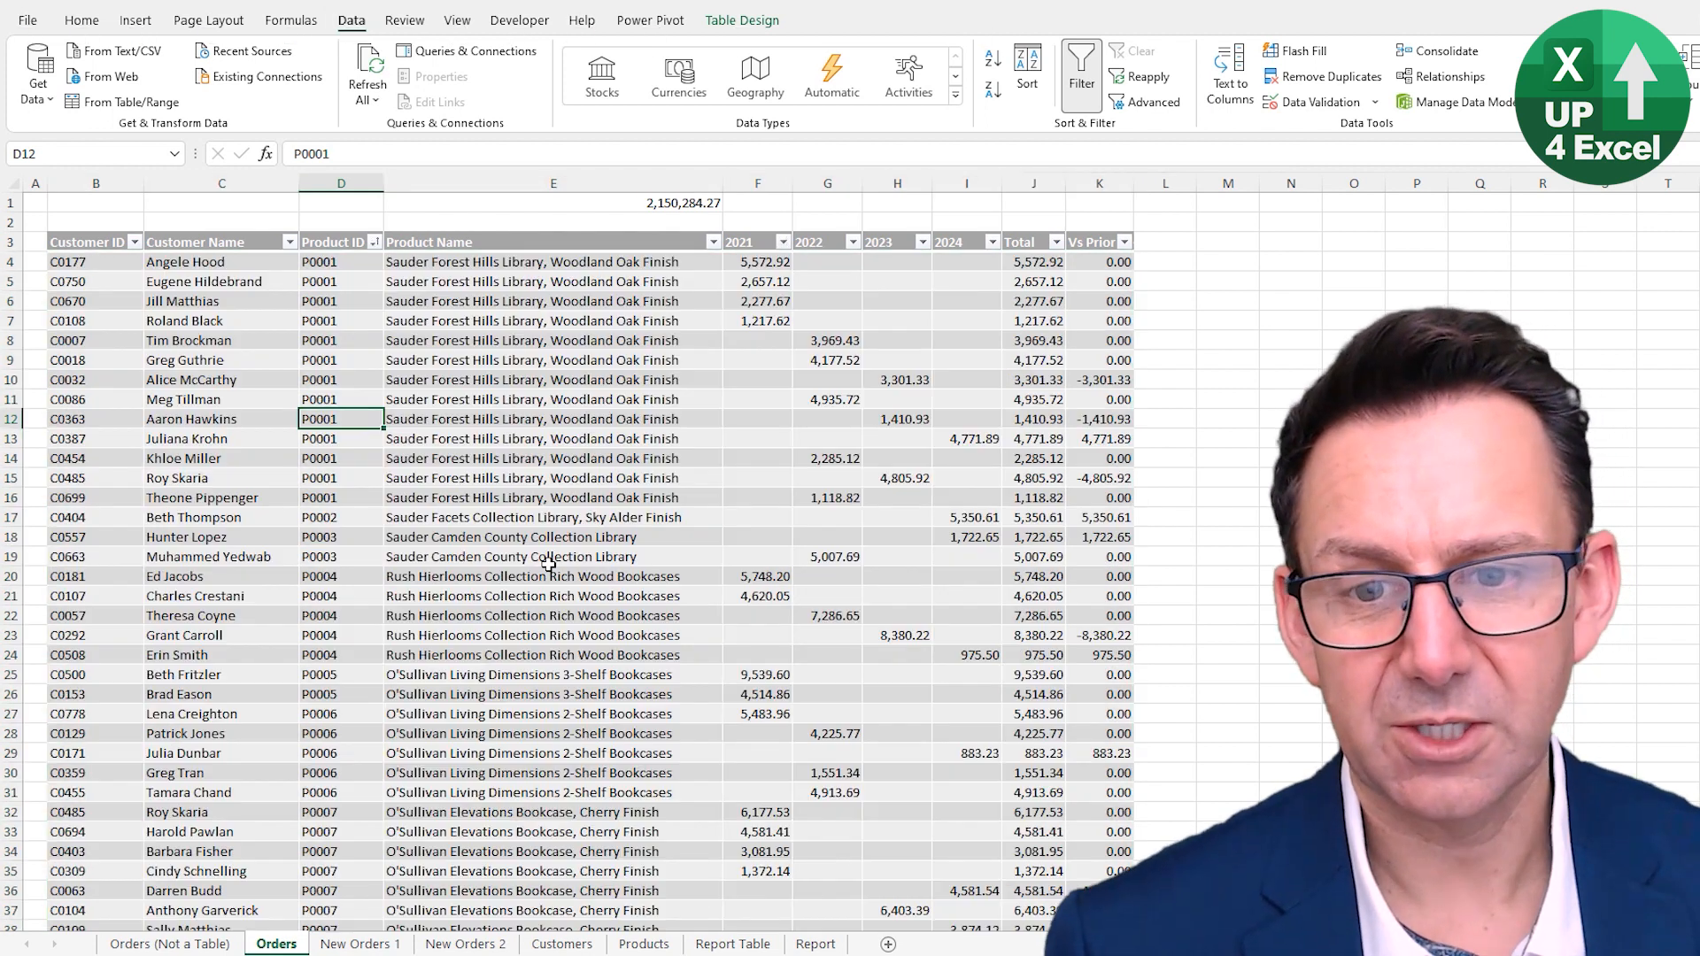
- Sort the table ascending by Customer ID
key(Left)
key(Left)
key(alt+a)
key(s)
key(a)
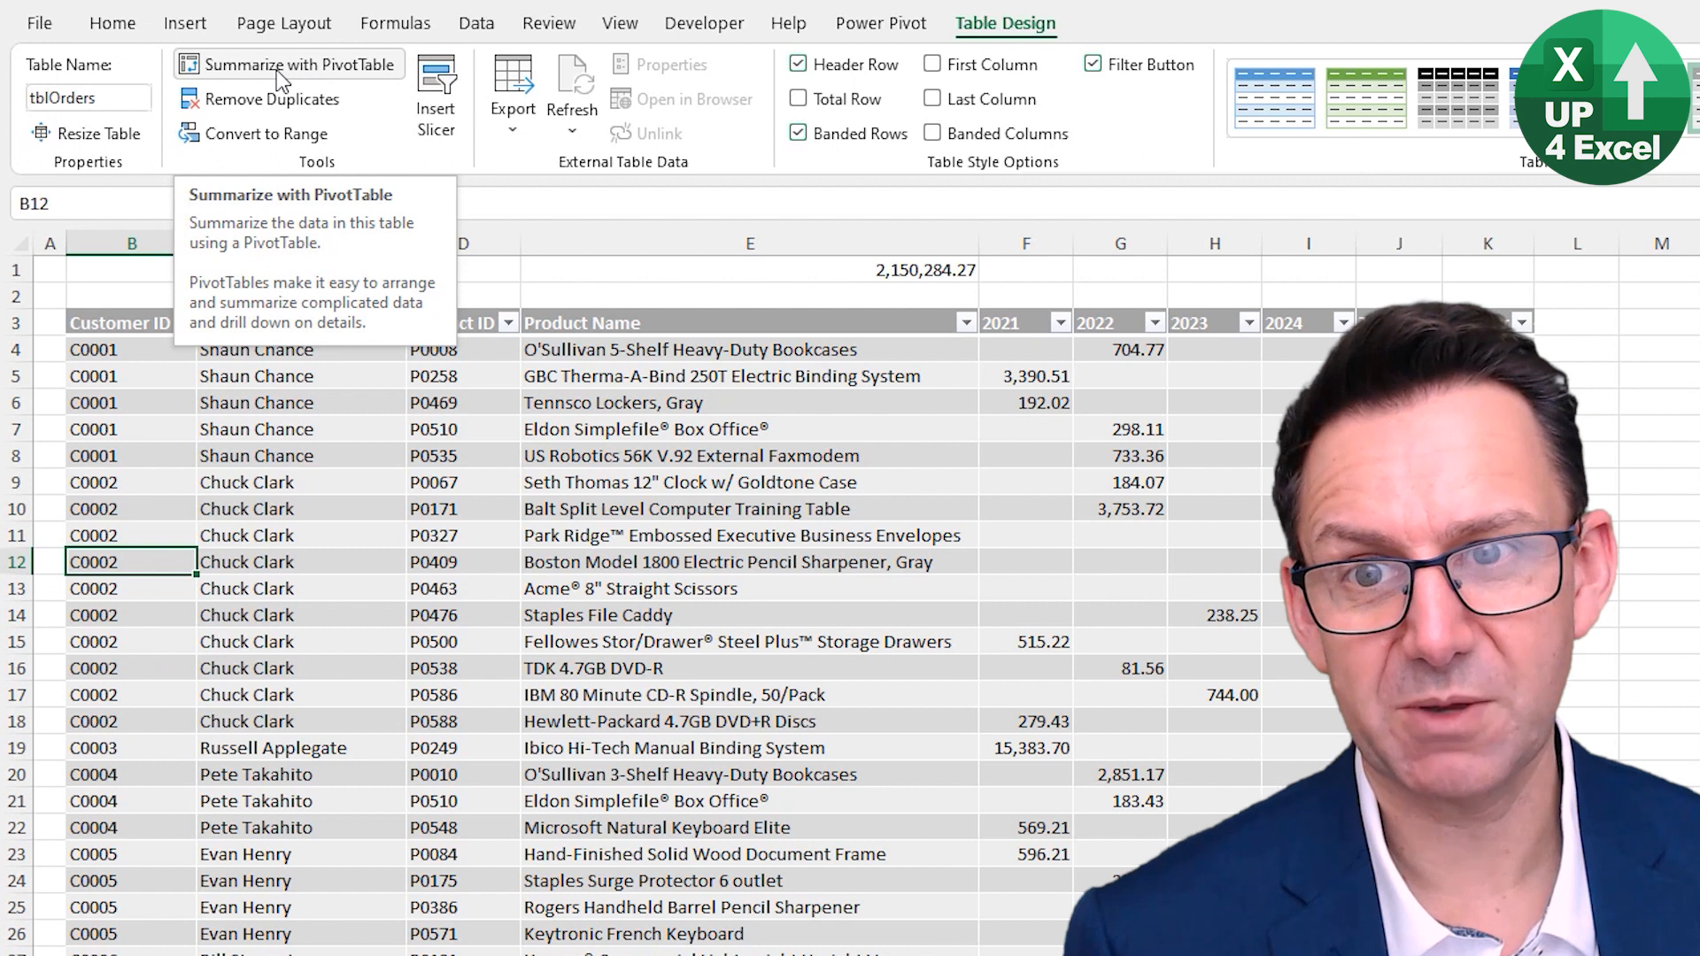
- Create a PivotTable from tblOrders on a new worksheet and resize the field list pane
click(280, 80)
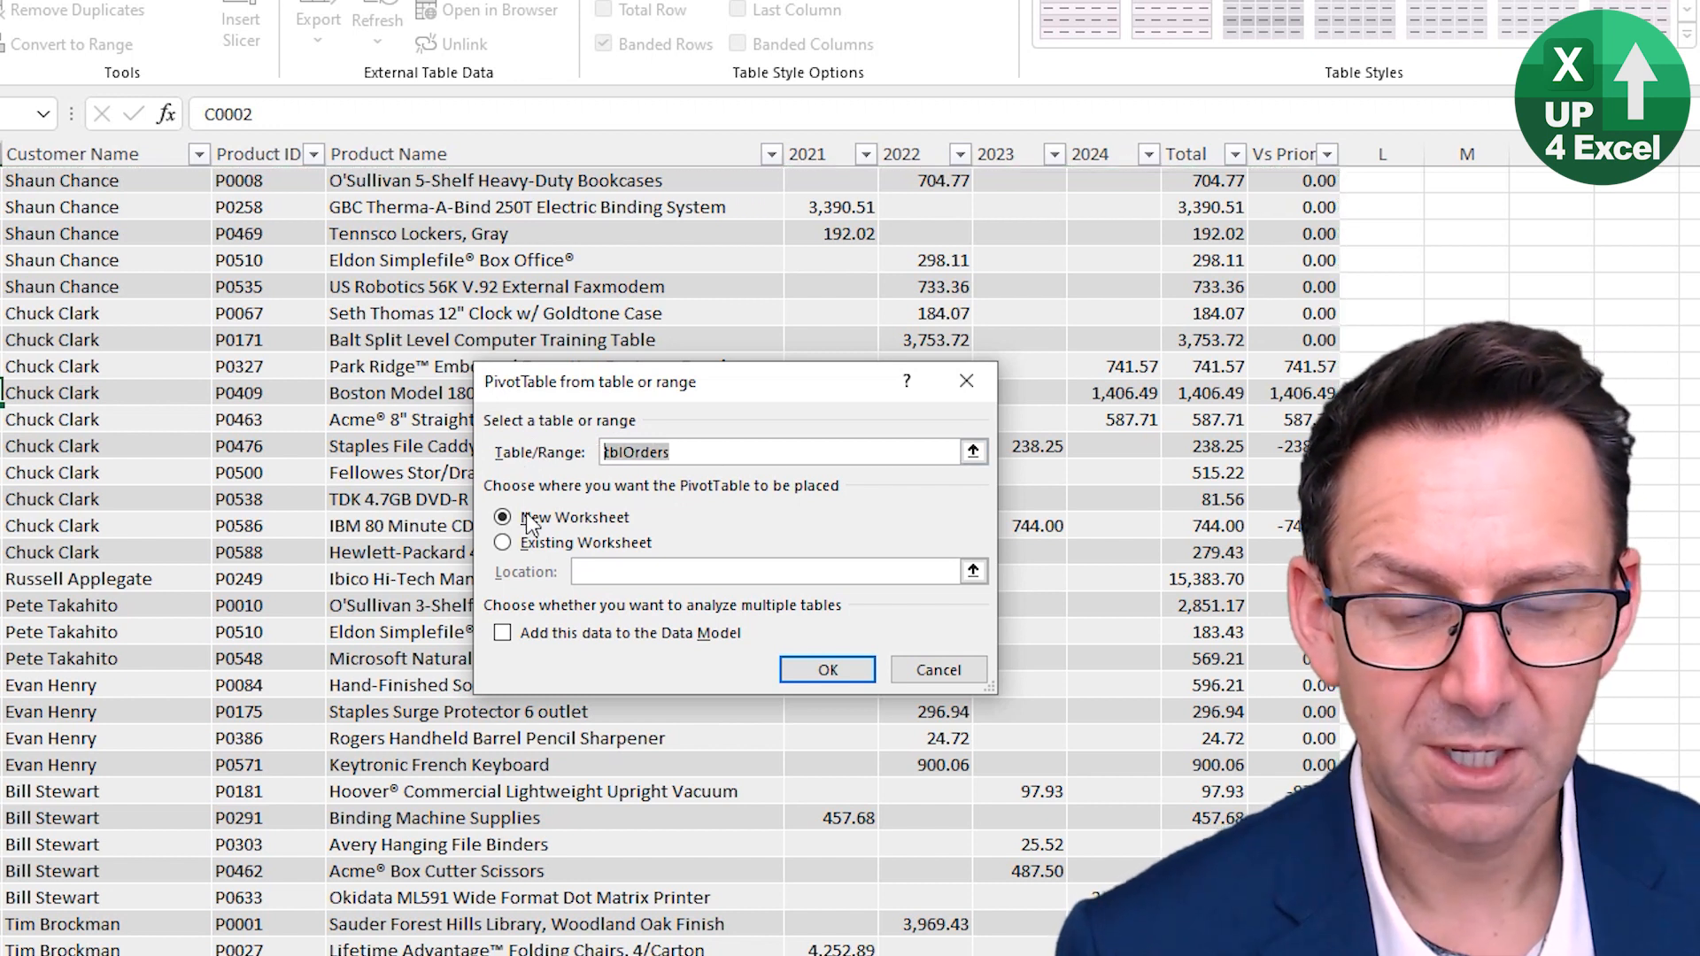
click(822, 672)
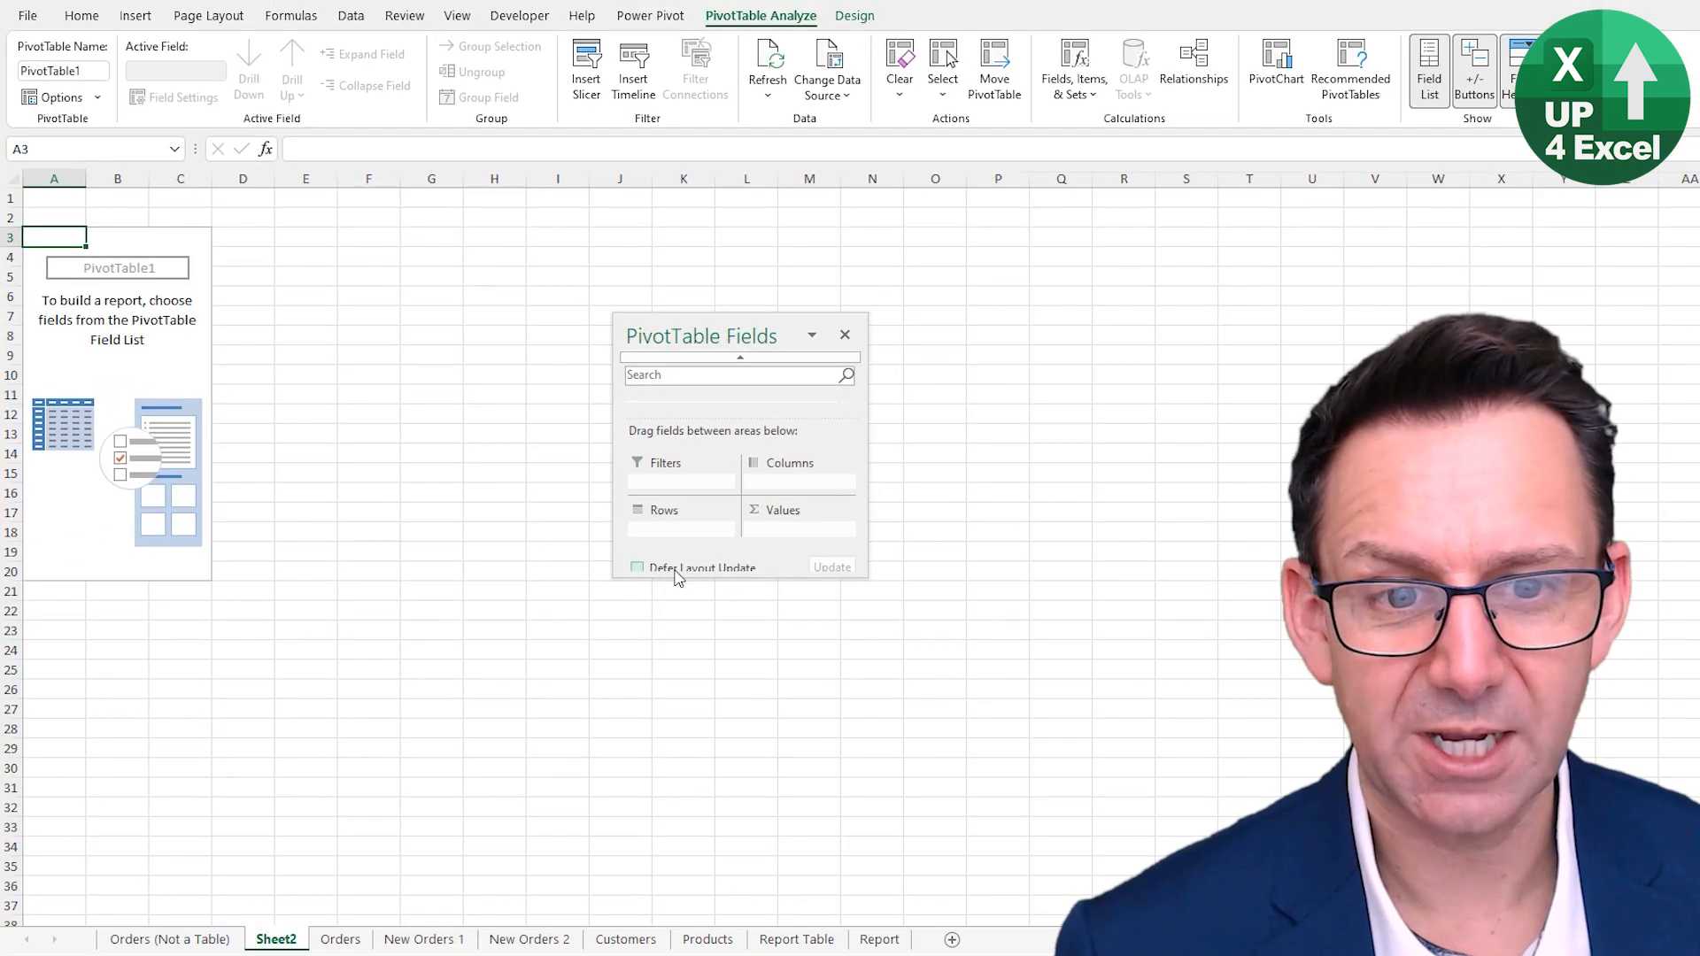
drag(731, 577, 706, 889)
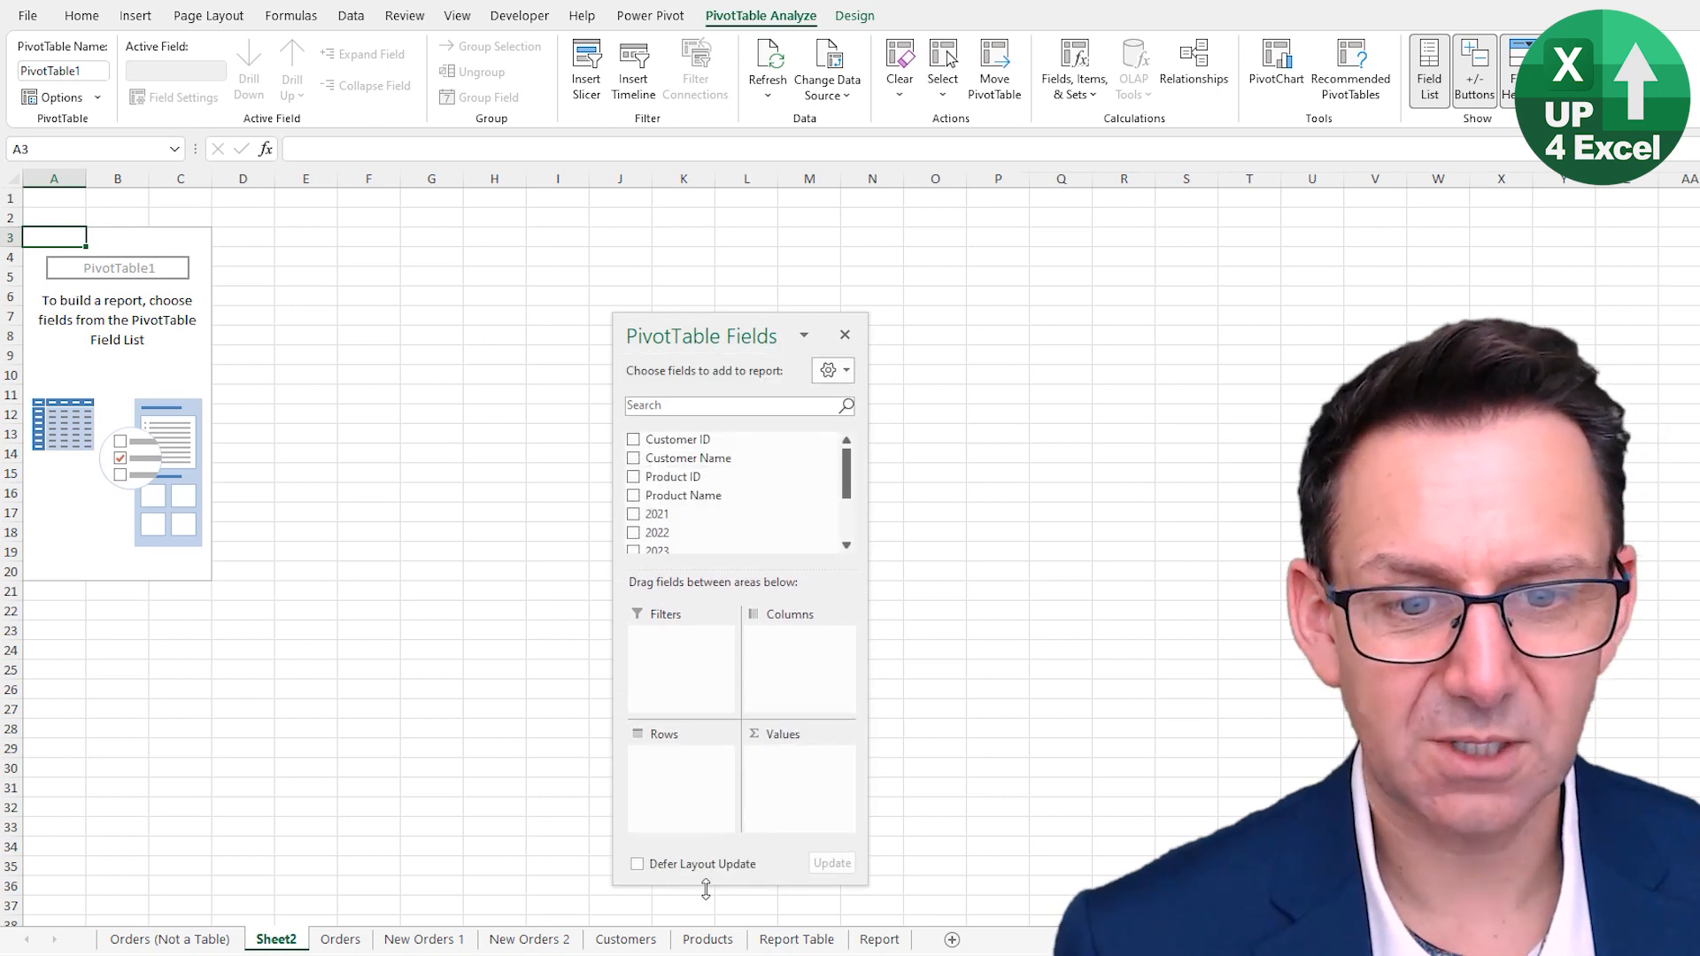
drag(725, 332, 414, 223)
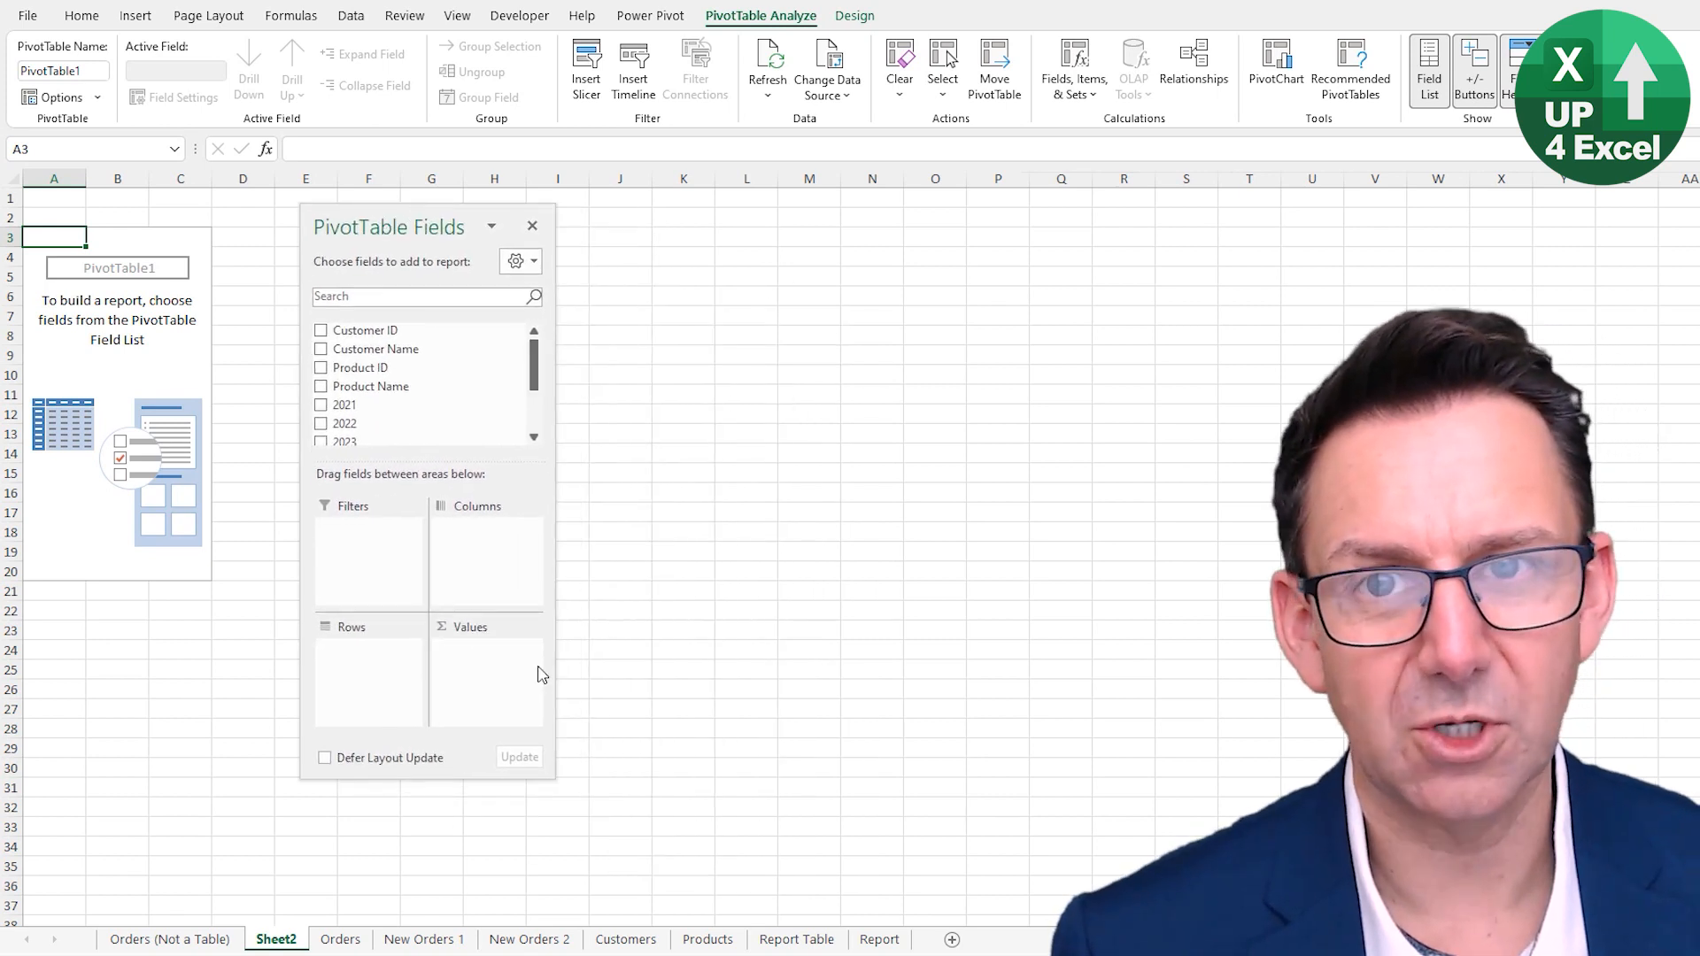
drag(555, 590, 603, 590)
drag(431, 779, 428, 828)
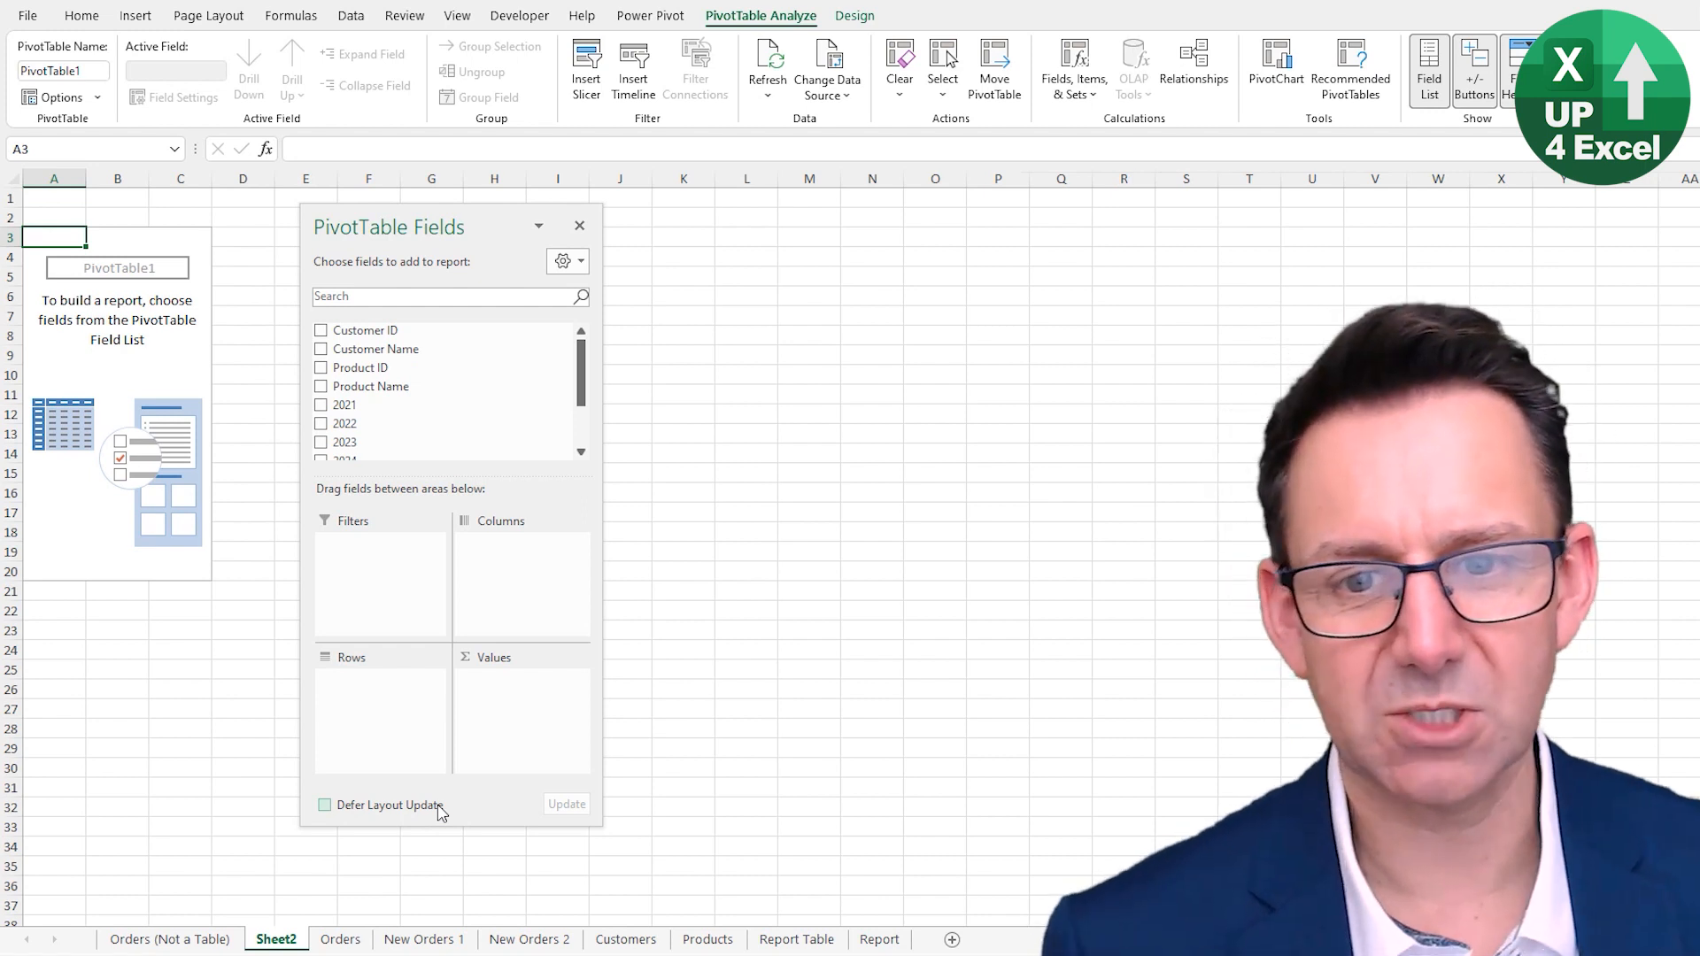
- Build the PivotTable with Sum of 2024 as values and Product Name as rows
scroll(480, 367, down, 2)
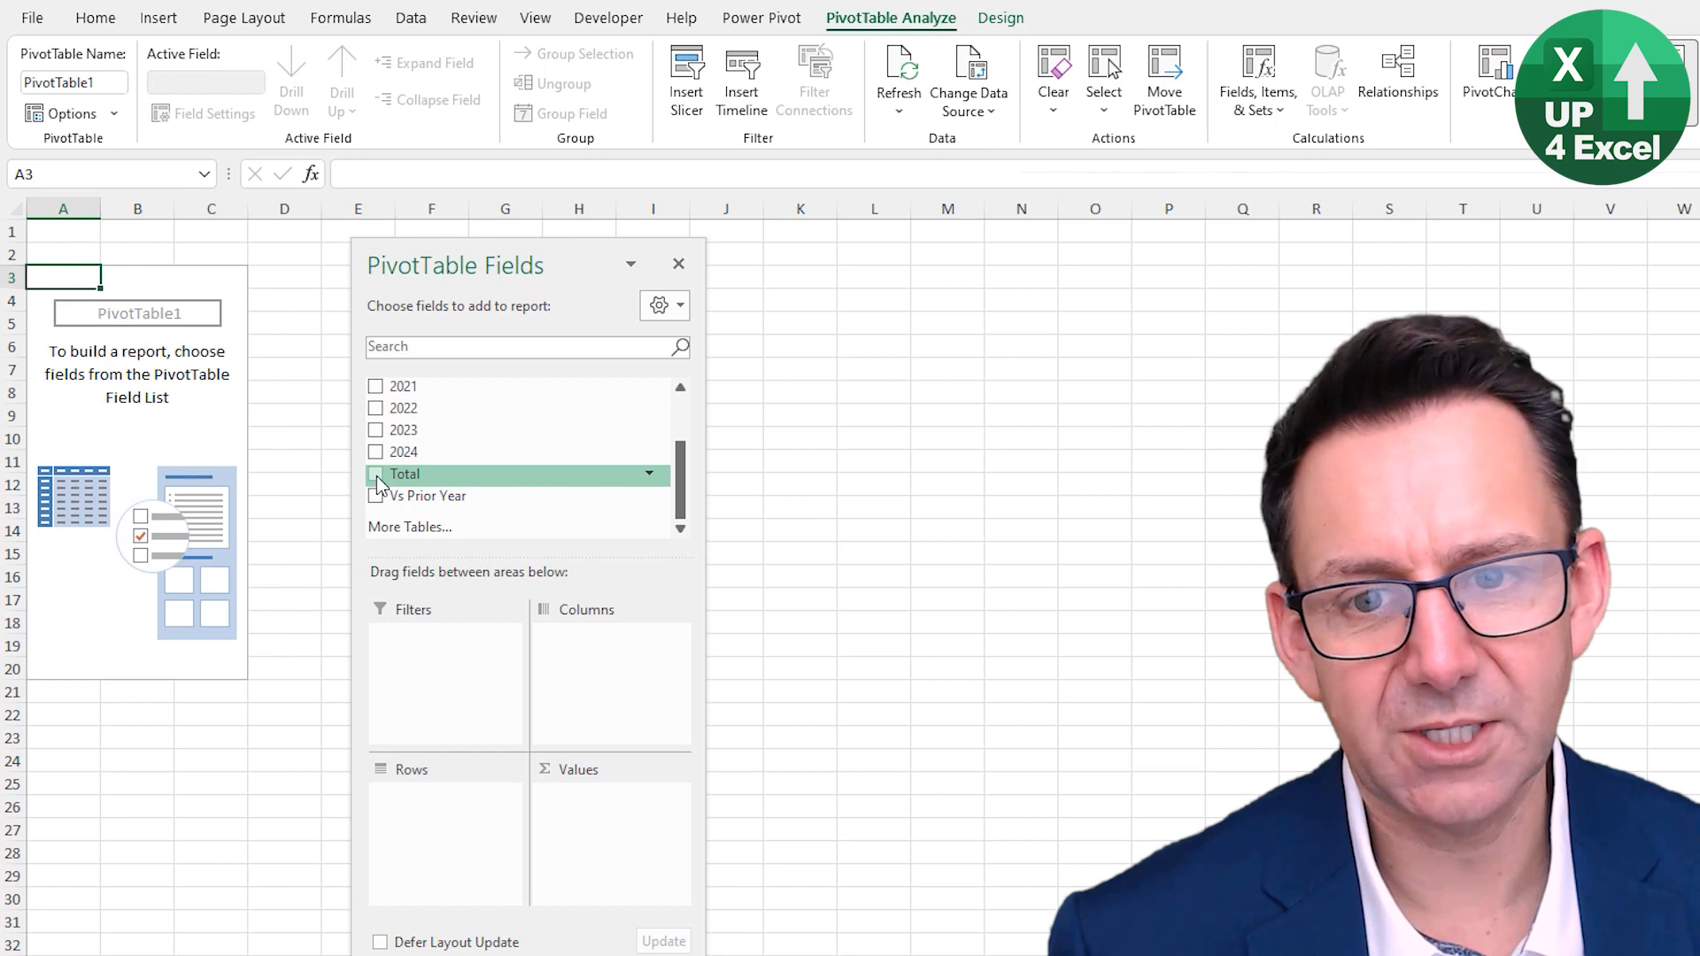
click(377, 460)
scroll(380, 460, up, 2)
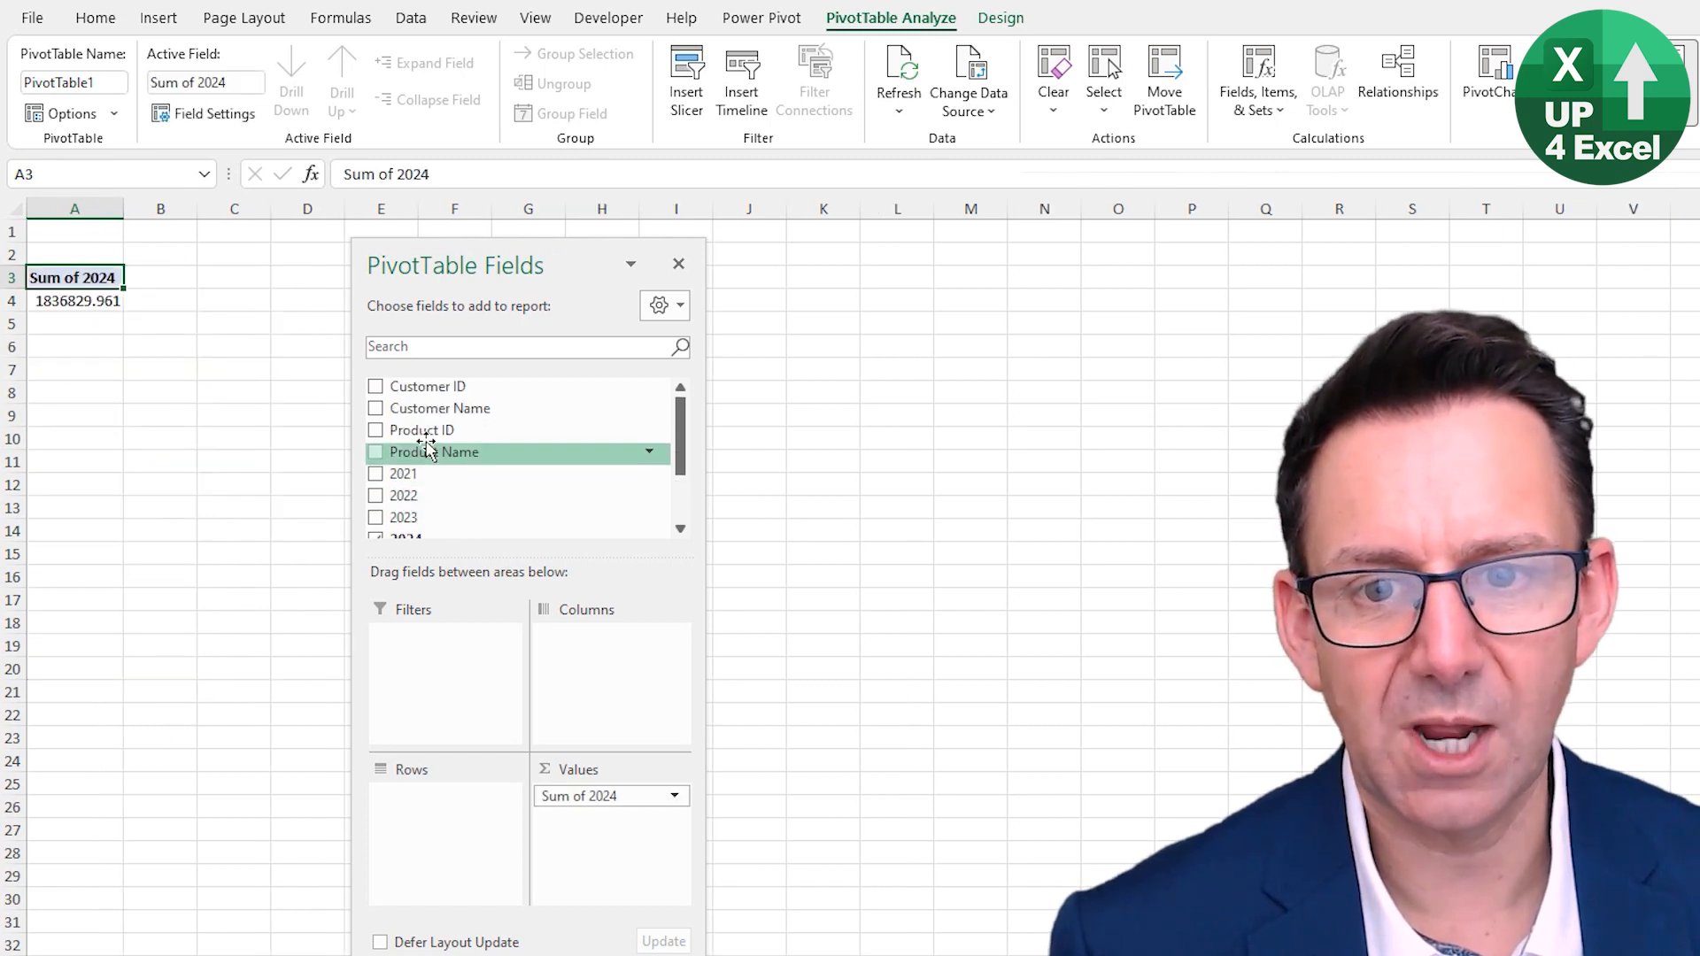
click(376, 410)
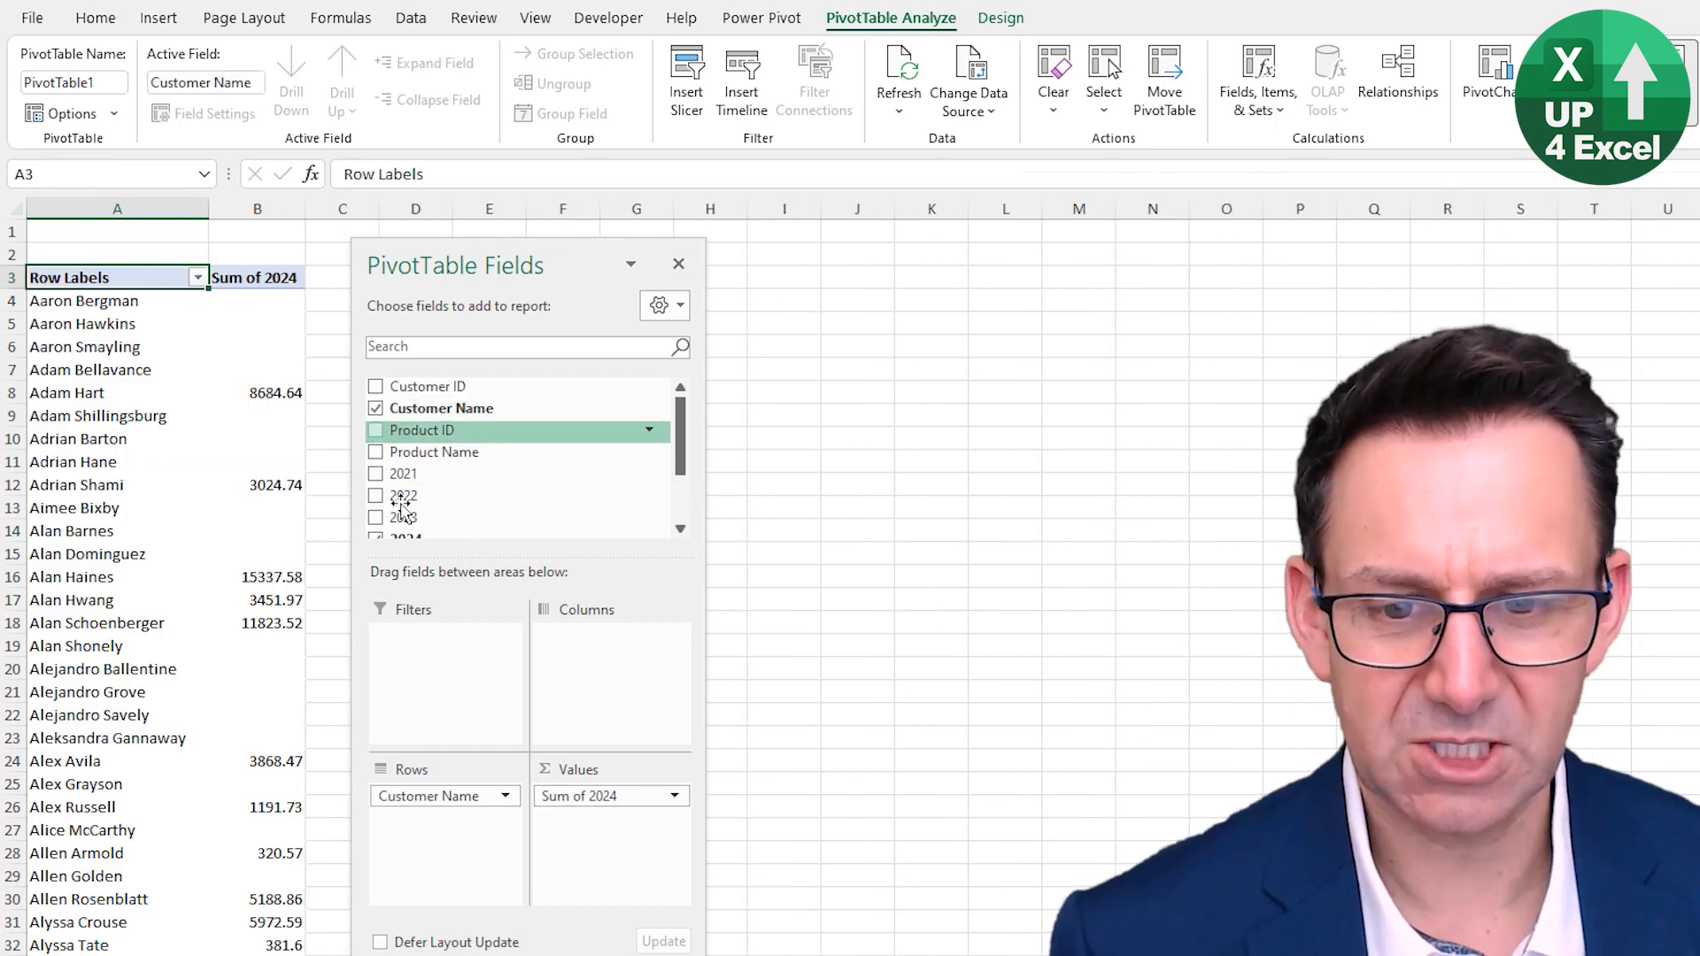
click(377, 452)
click(376, 408)
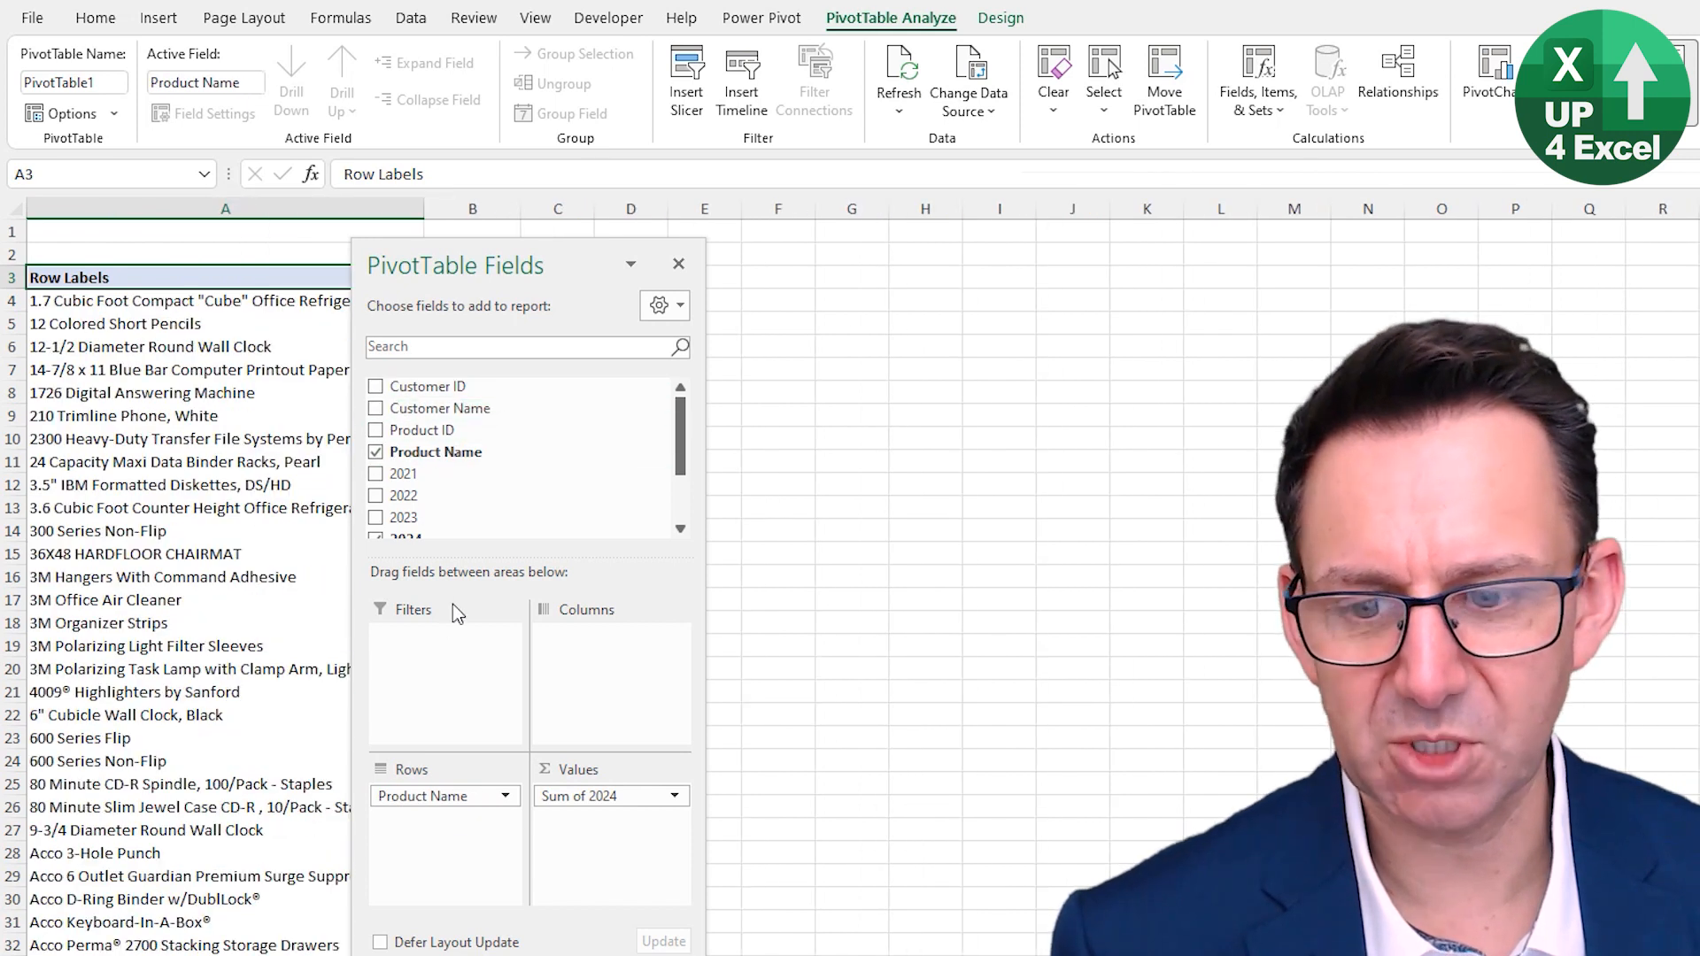
- Scroll through the PivotTable's product rows and move the field list pane aside
scroll(409, 512, down, 2)
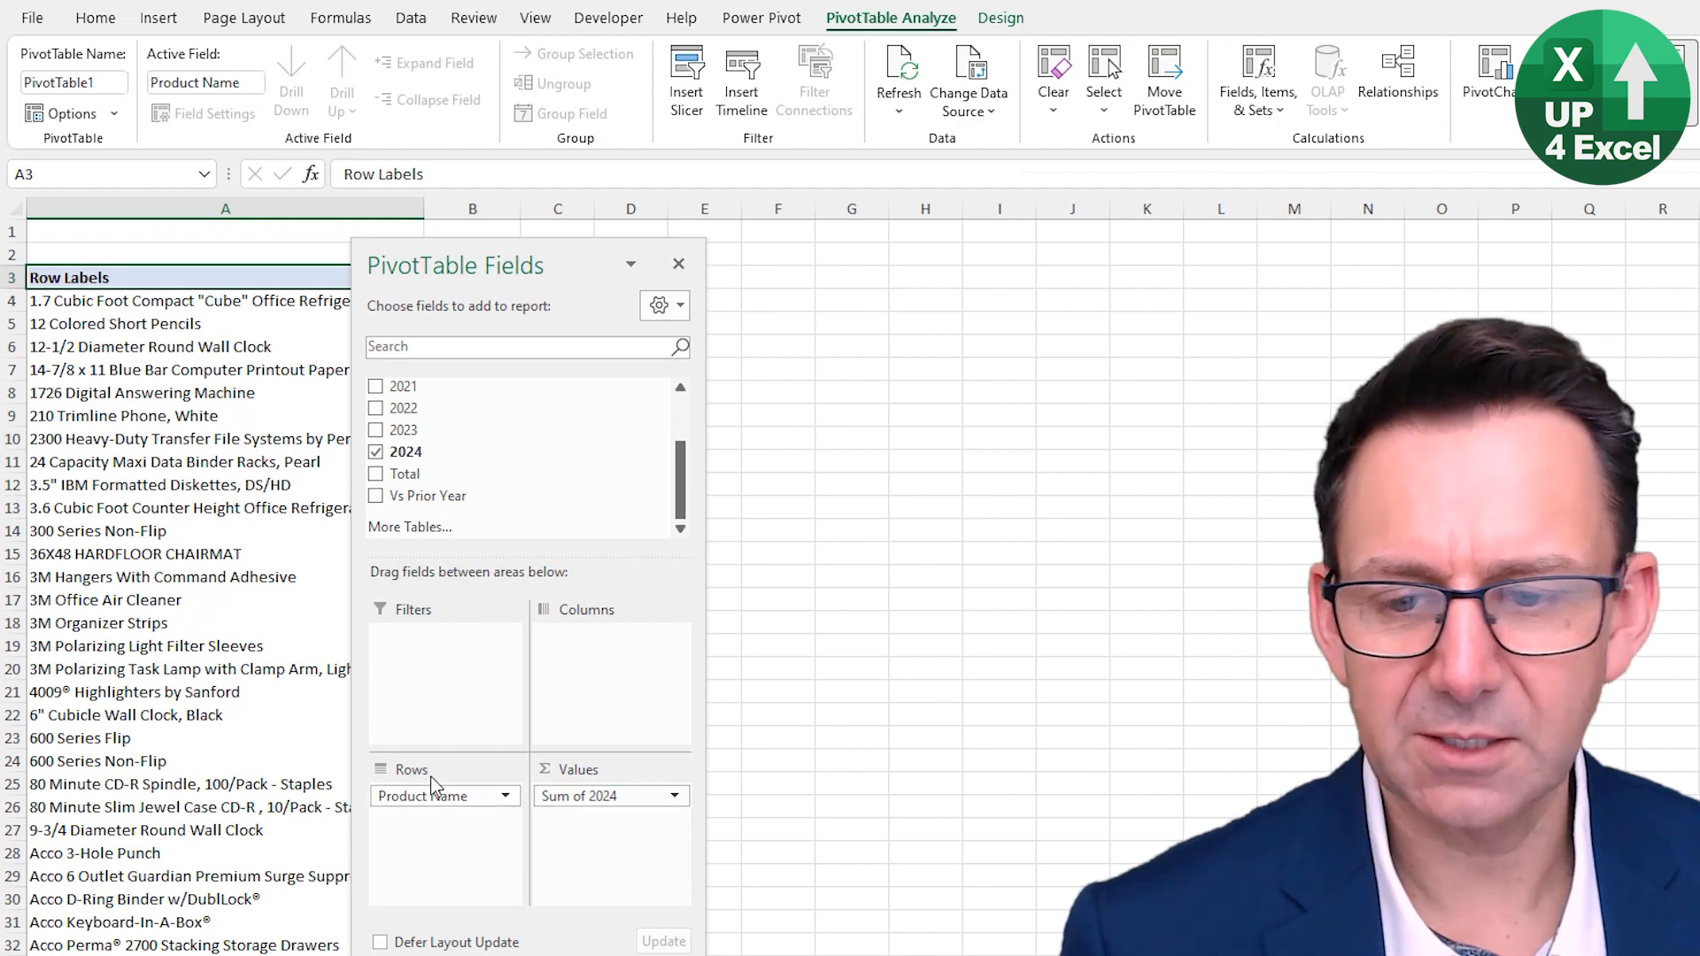
scroll(196, 697, down, 8)
scroll(197, 698, down, 20)
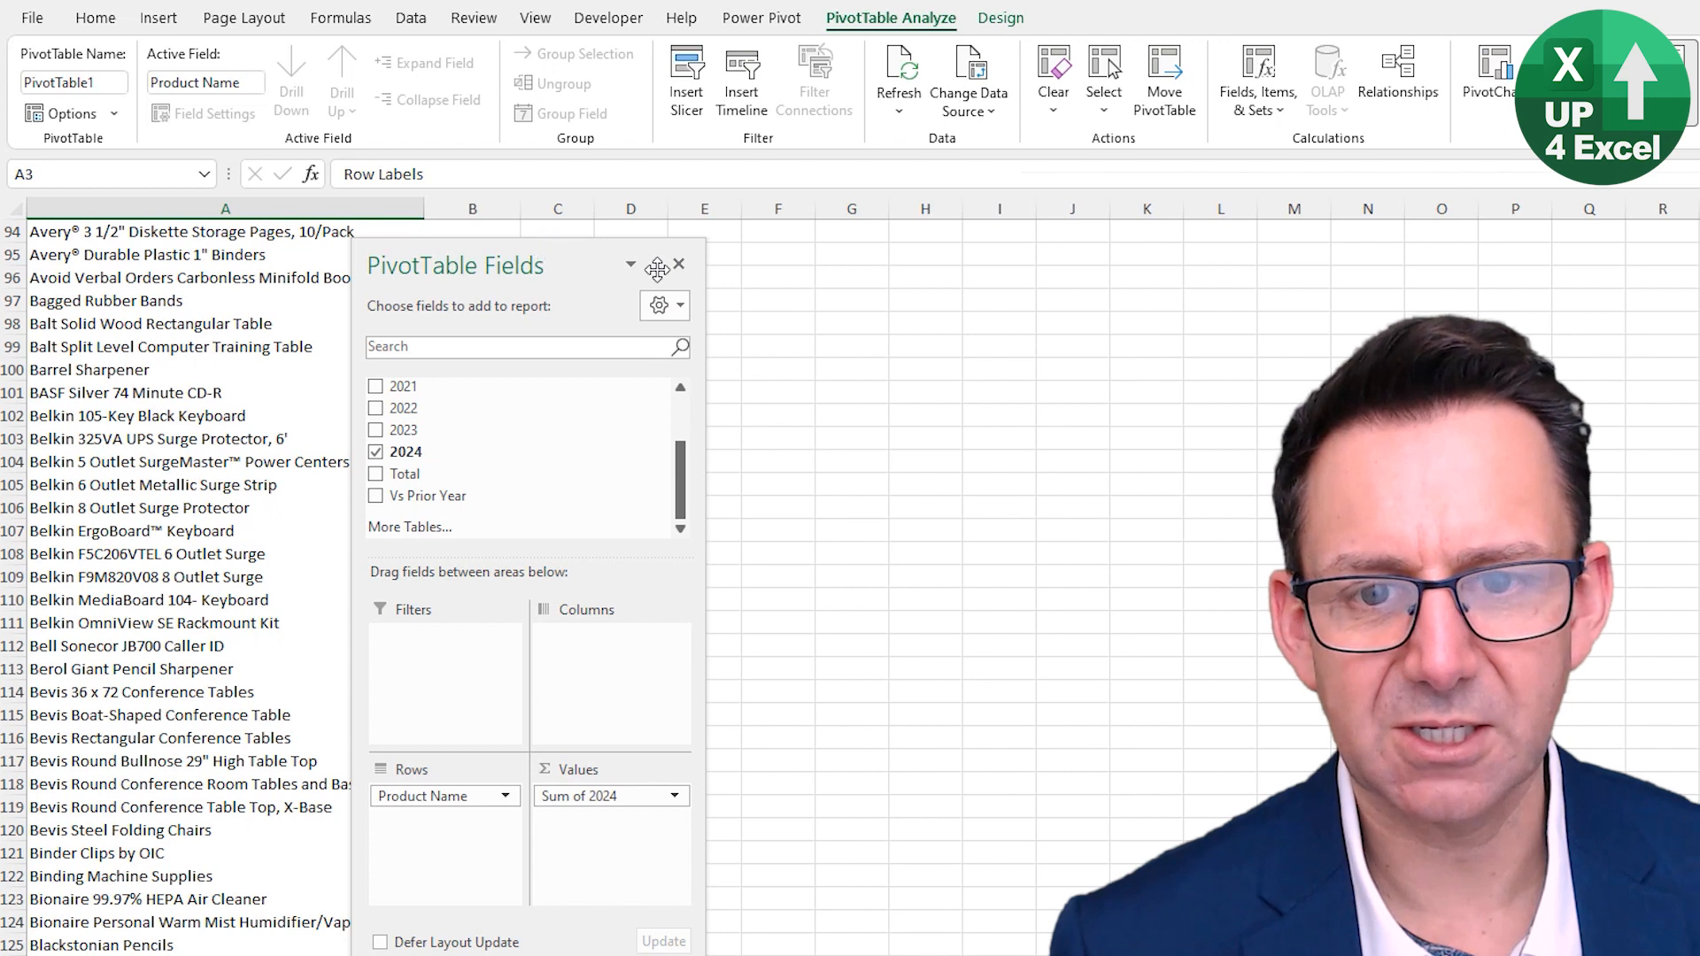
drag(547, 256, 867, 275)
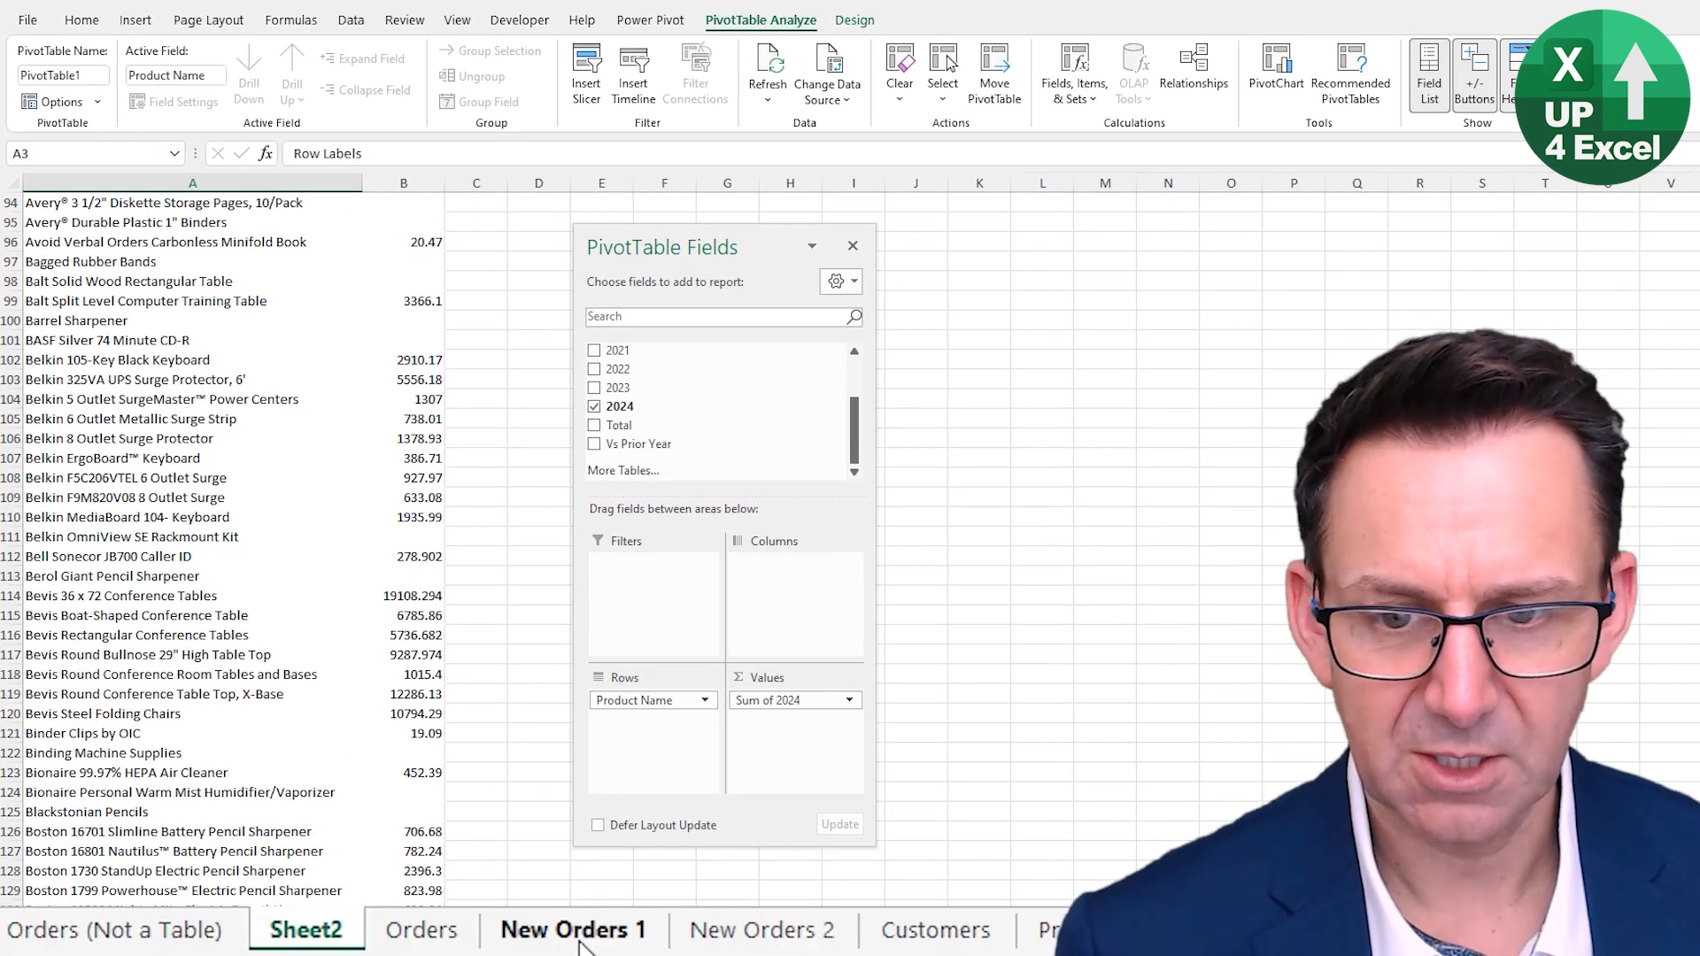
- Copy all data rows from the New Orders 1 sheet
click(424, 943)
key(Down)
key(ctrl+Left)
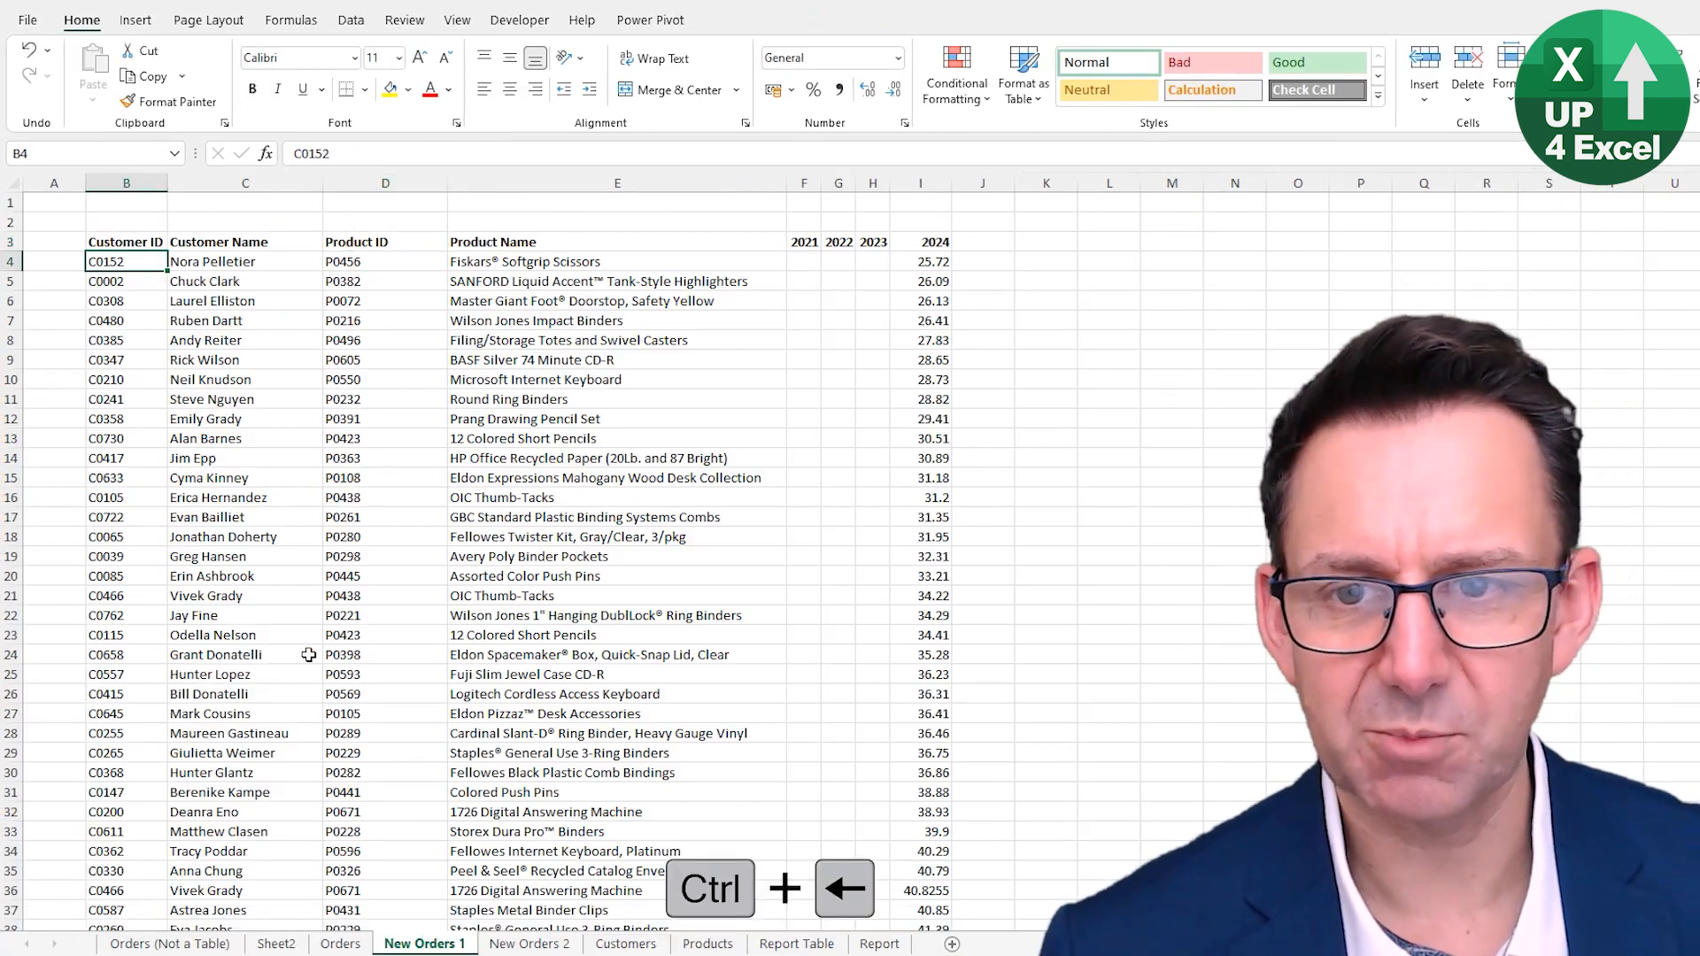
key(ctrl+shift+End)
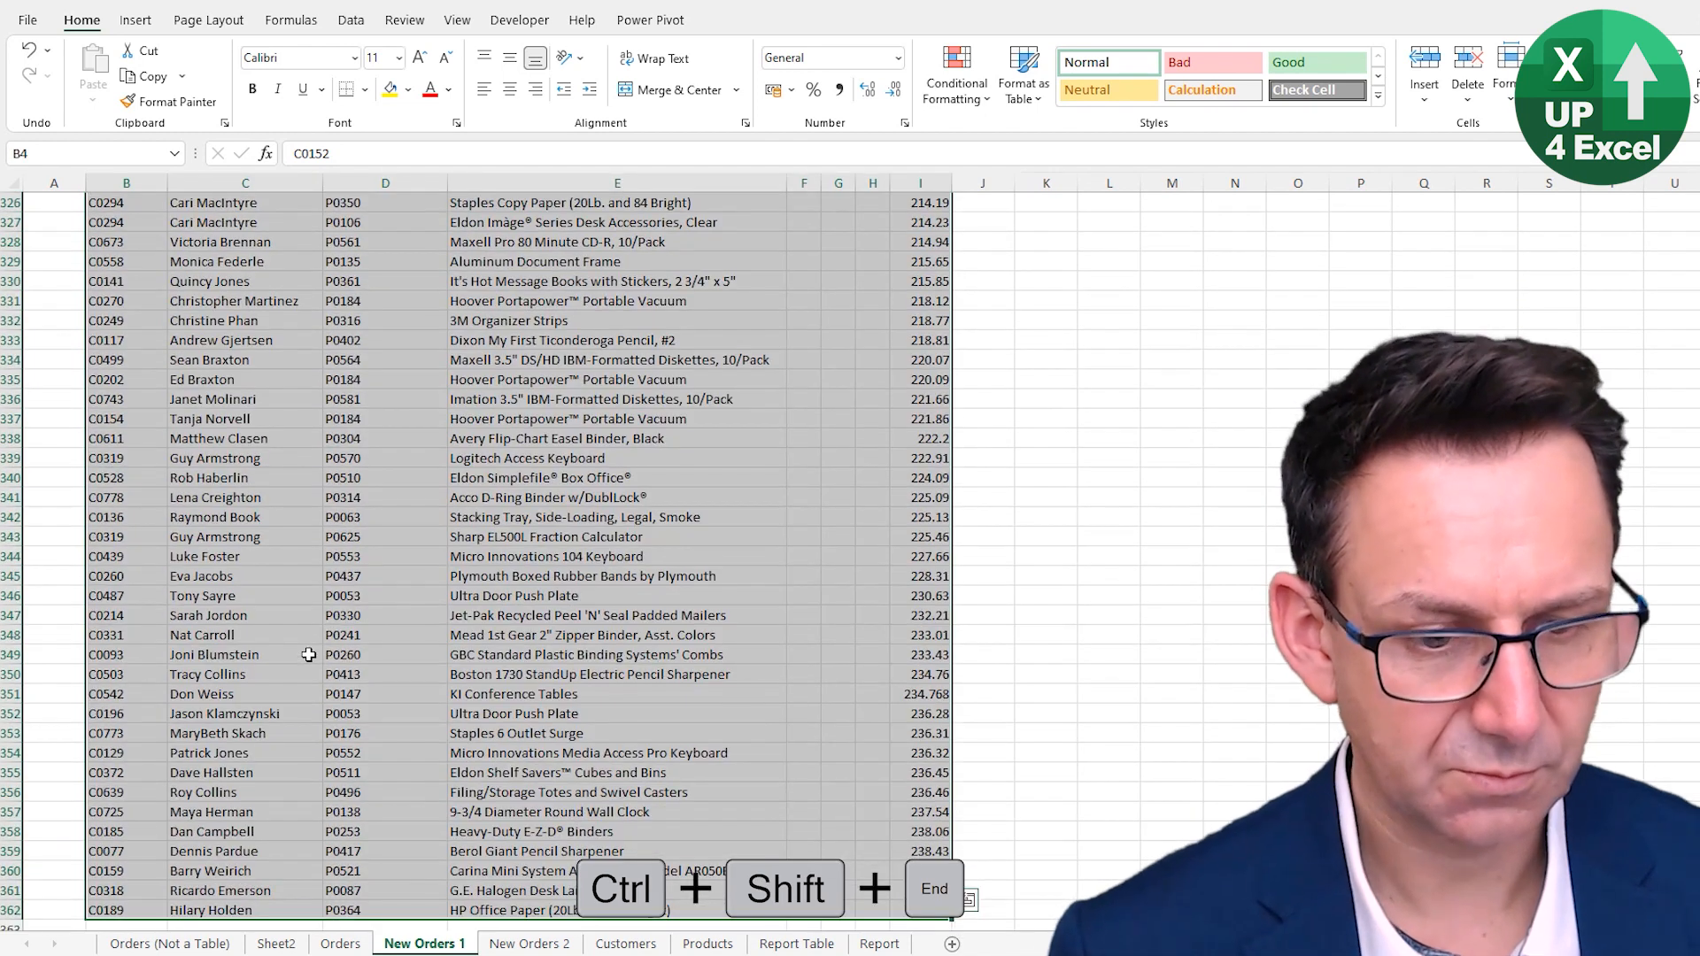
key(ctrl+c)
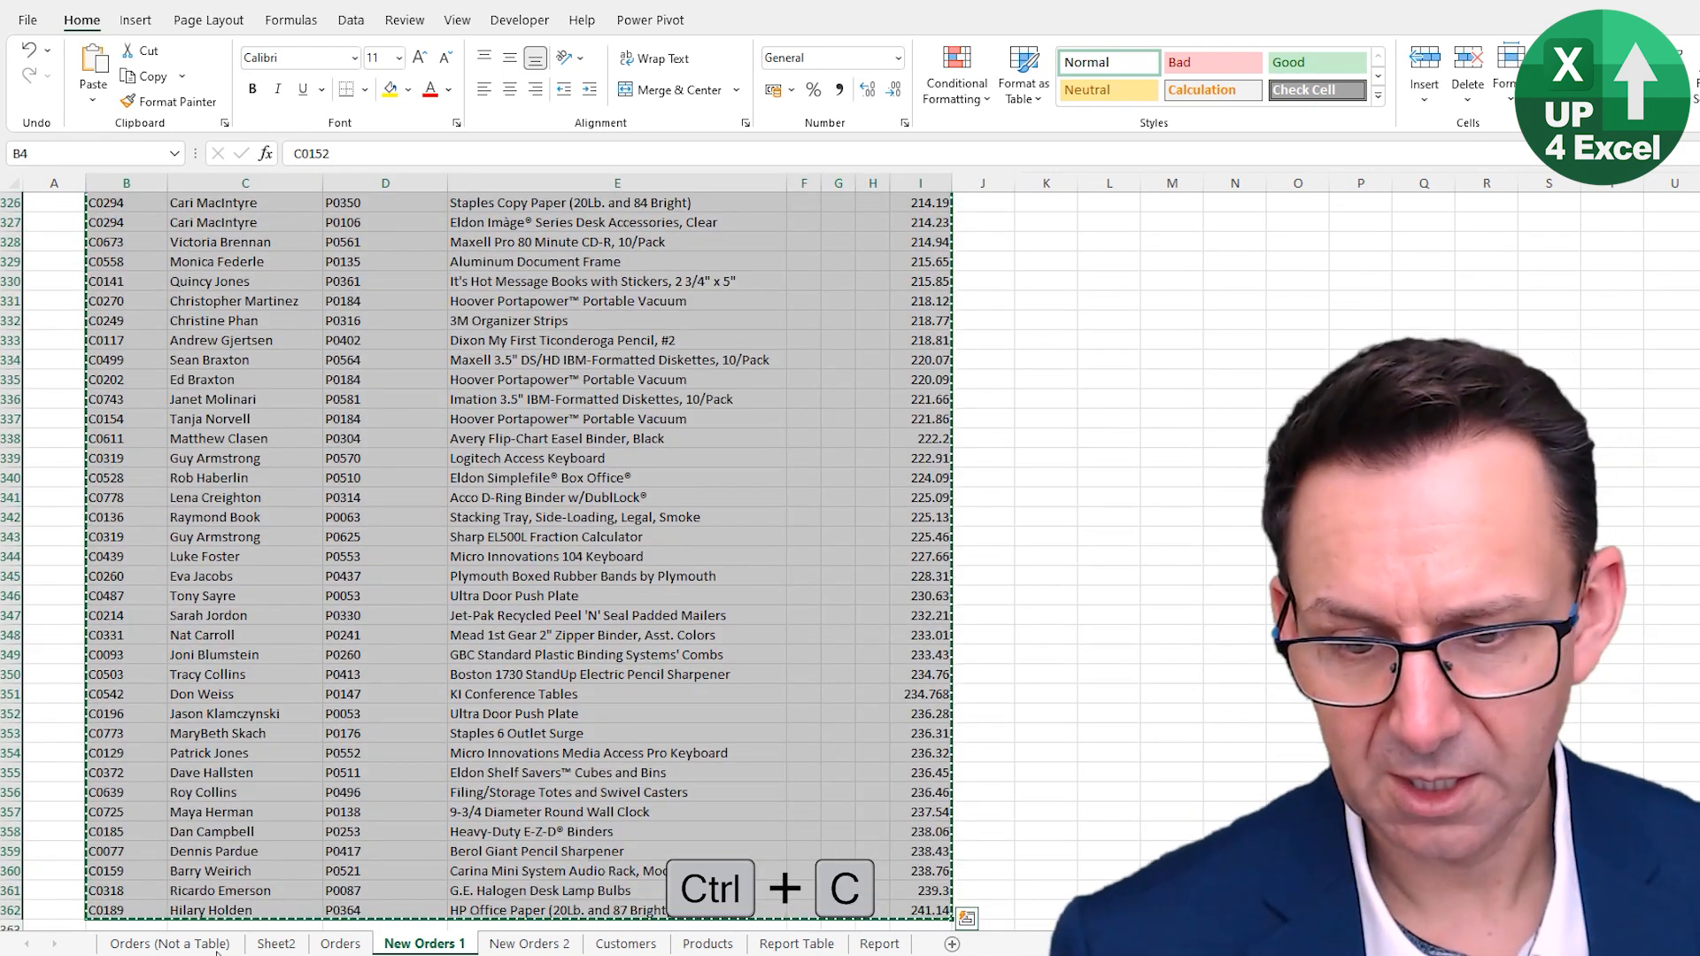
- Paste the copied rows directly below the last row of the Orders table
click(340, 944)
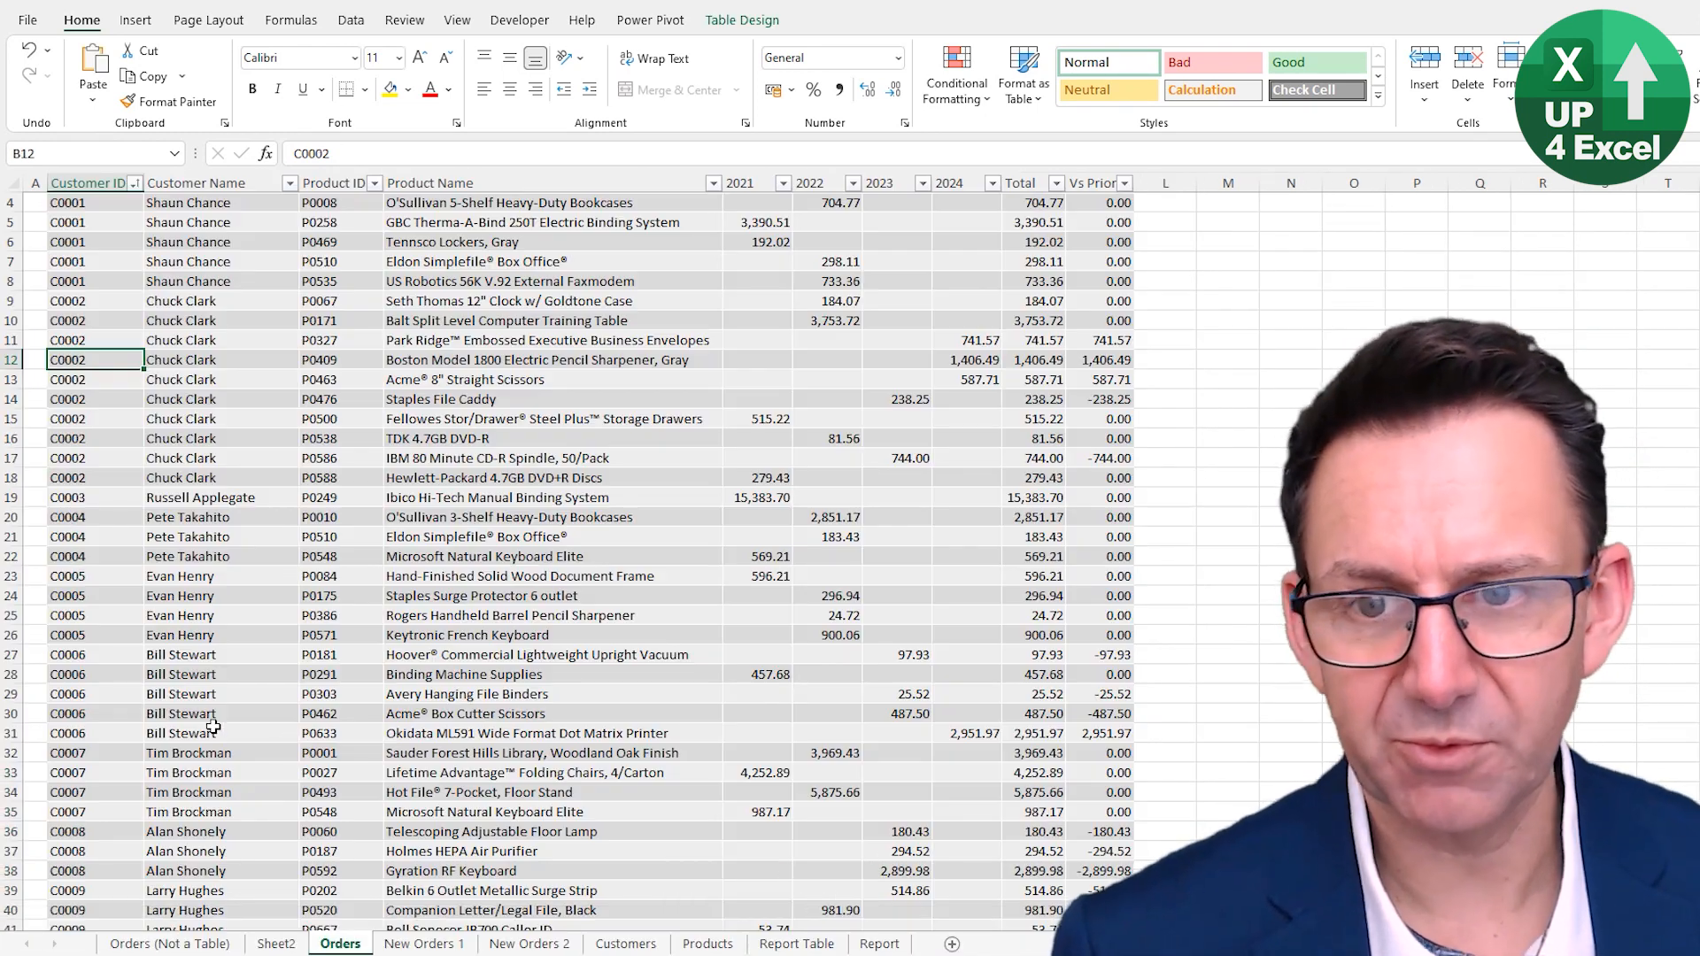
key(ctrl+Down)
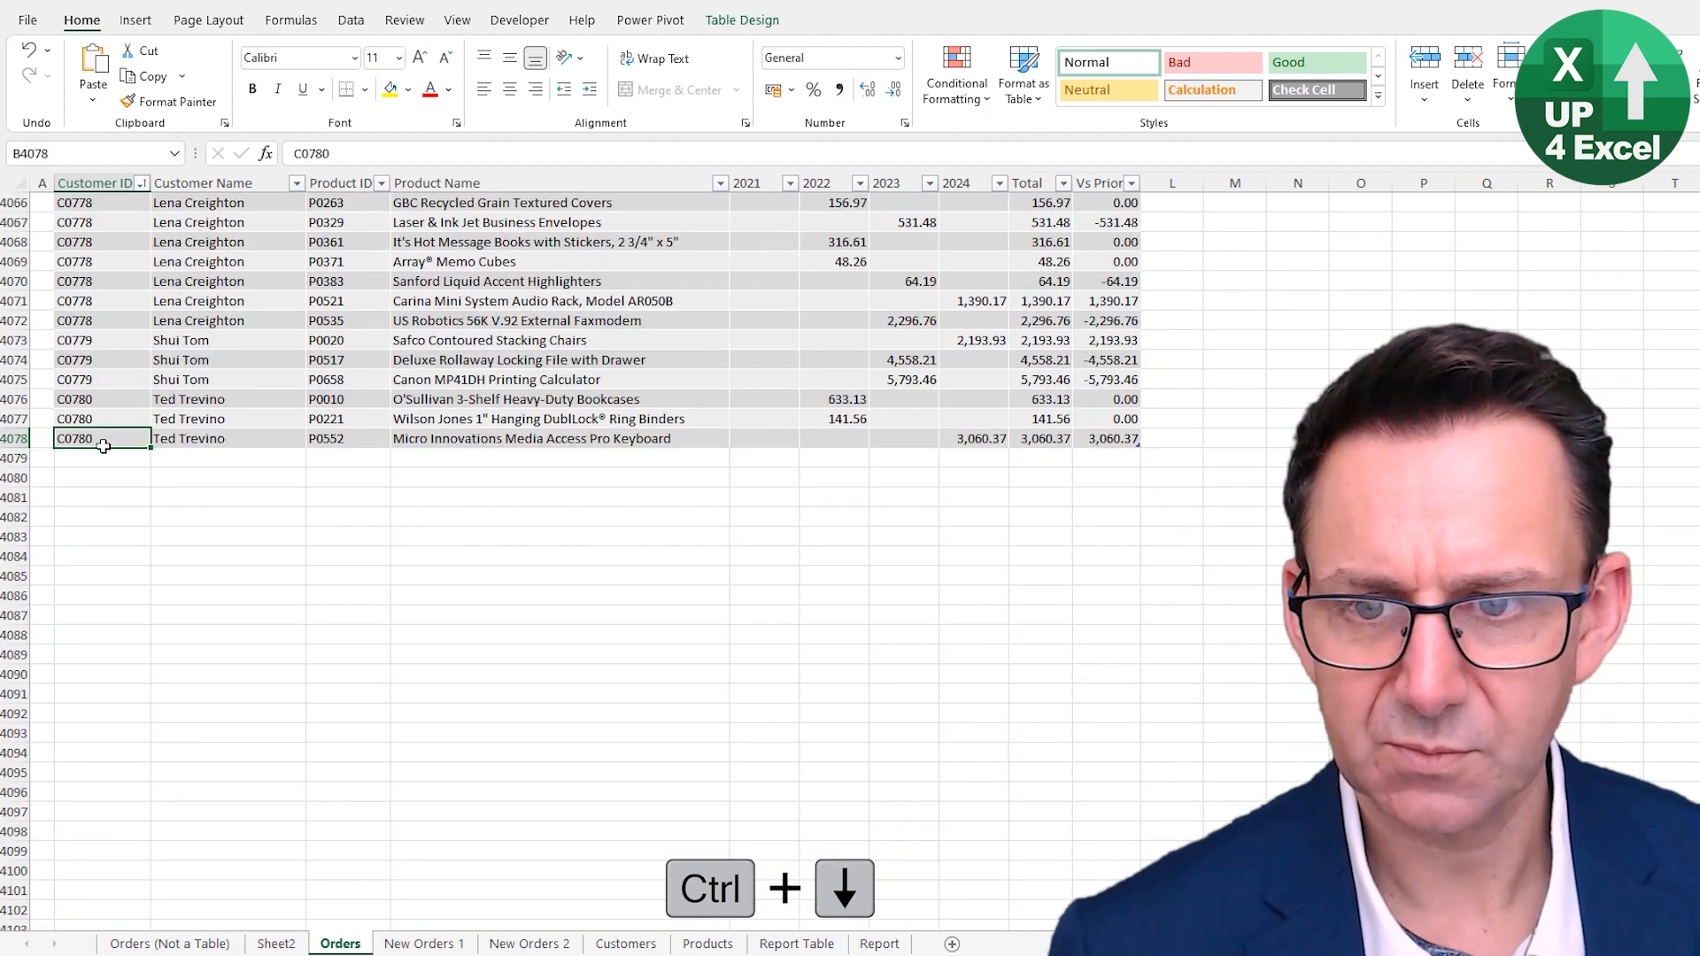
click(113, 455)
key(ctrl+v)
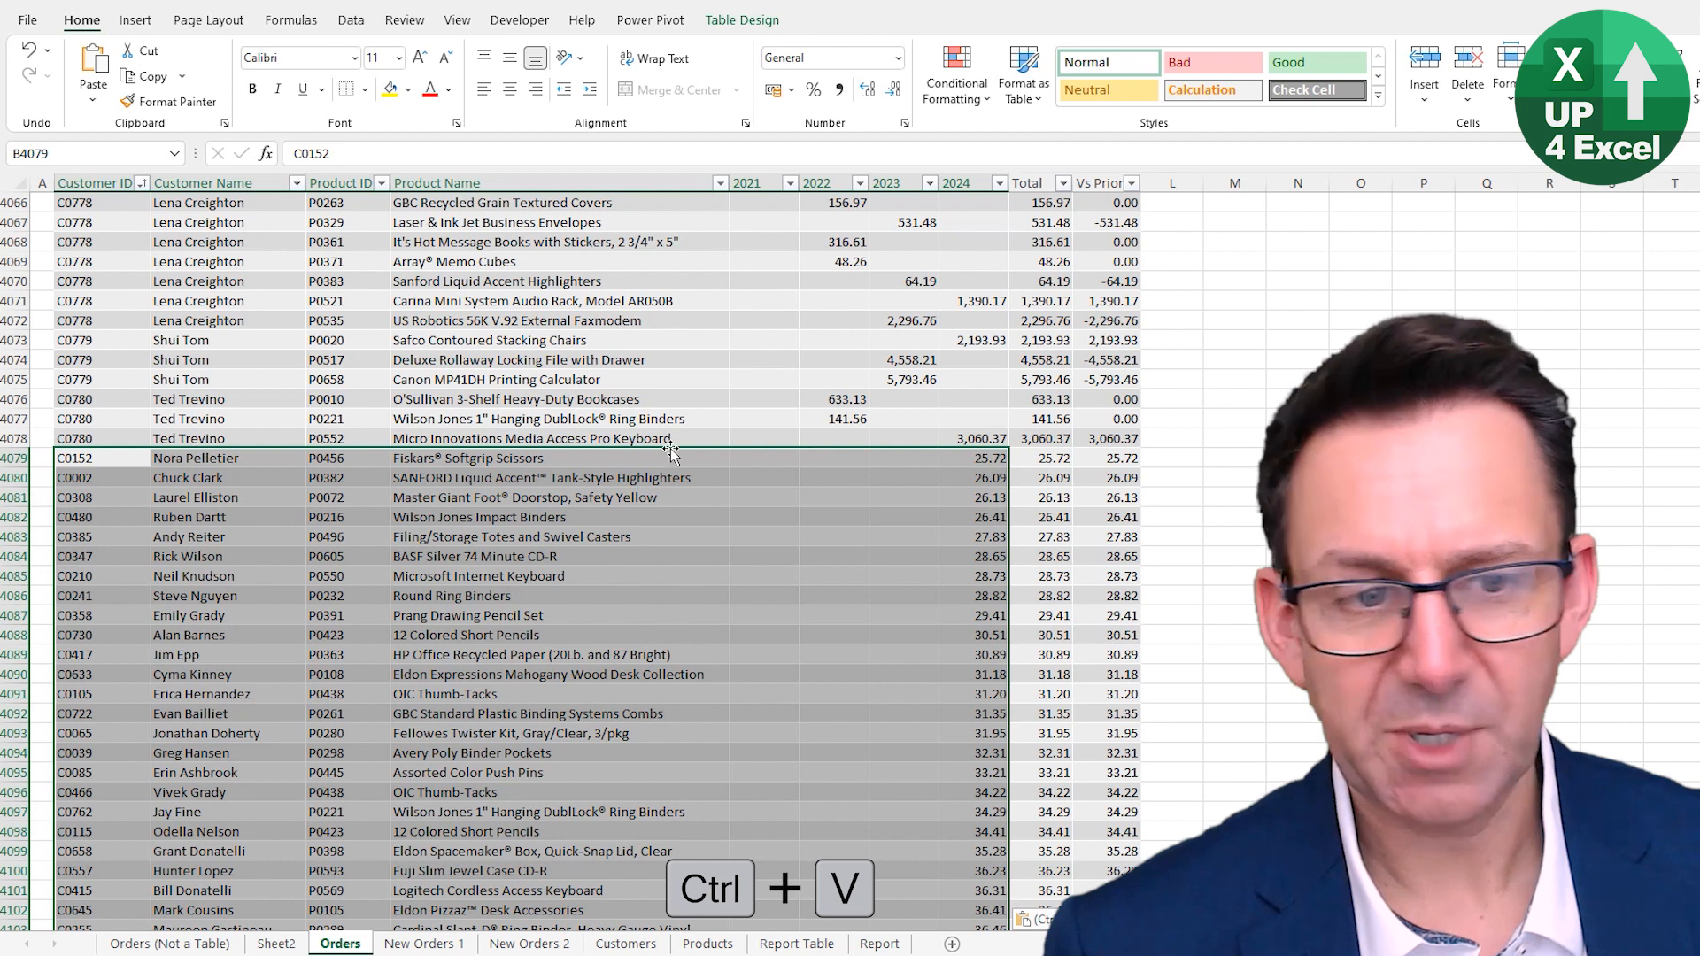
- Inspect the Total formula in the first appended row, then return to the PivotTable sheet
click(1067, 459)
click(1114, 458)
click(1069, 461)
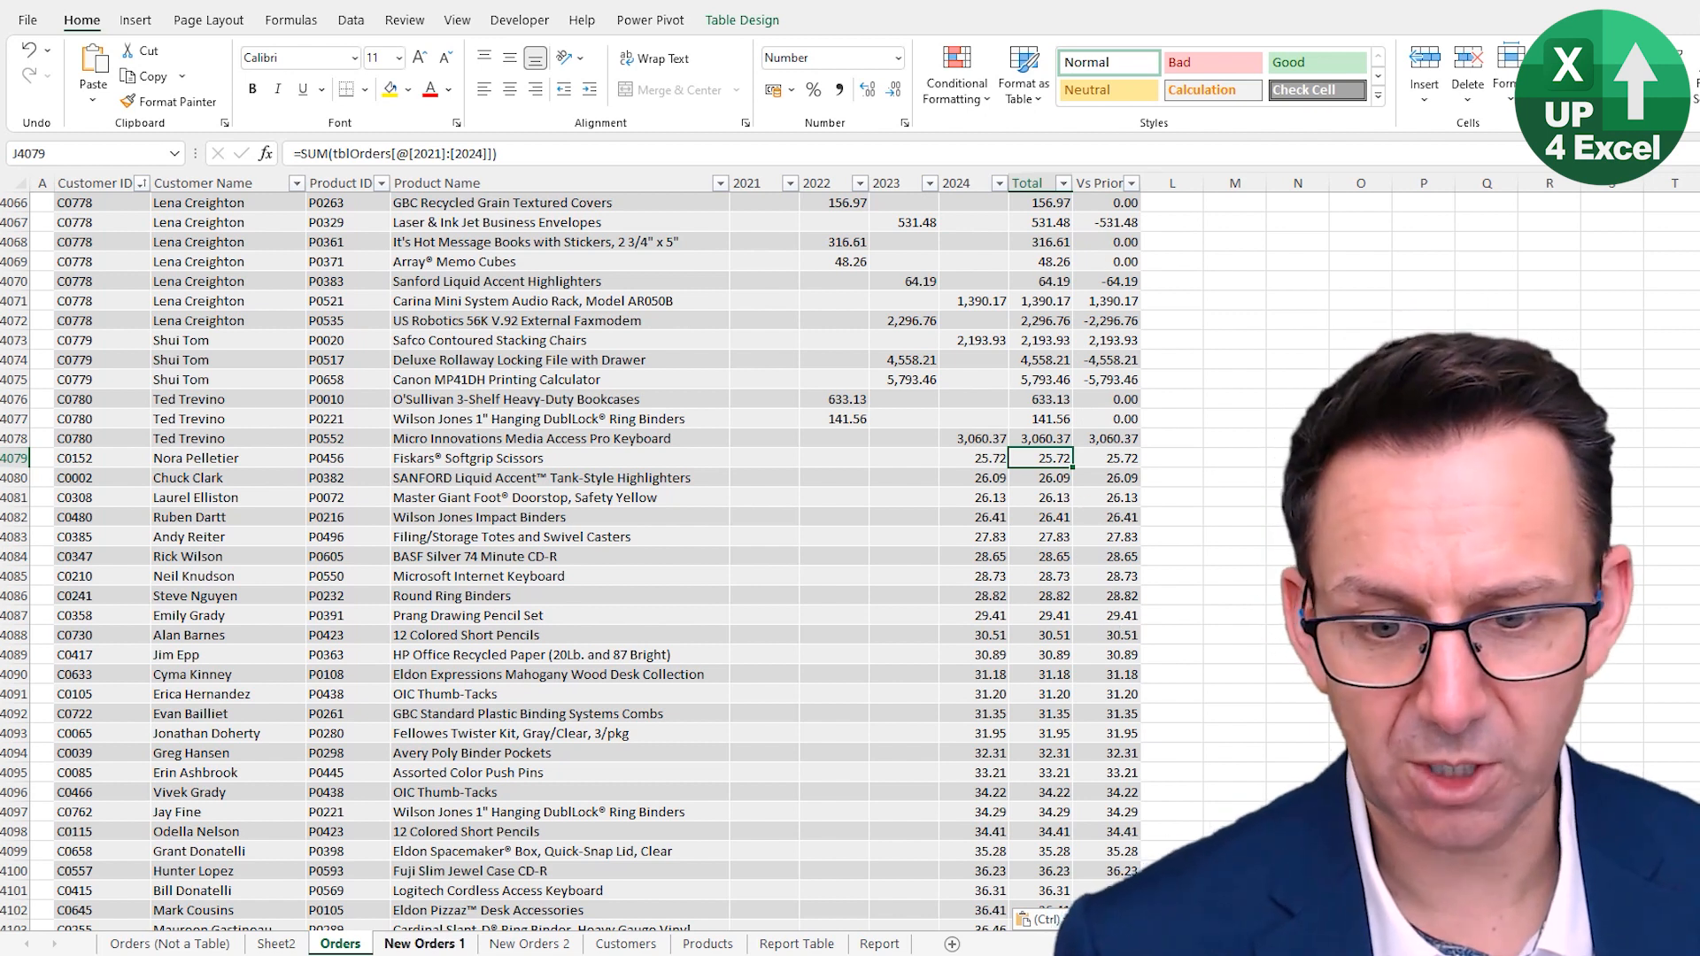
click(319, 940)
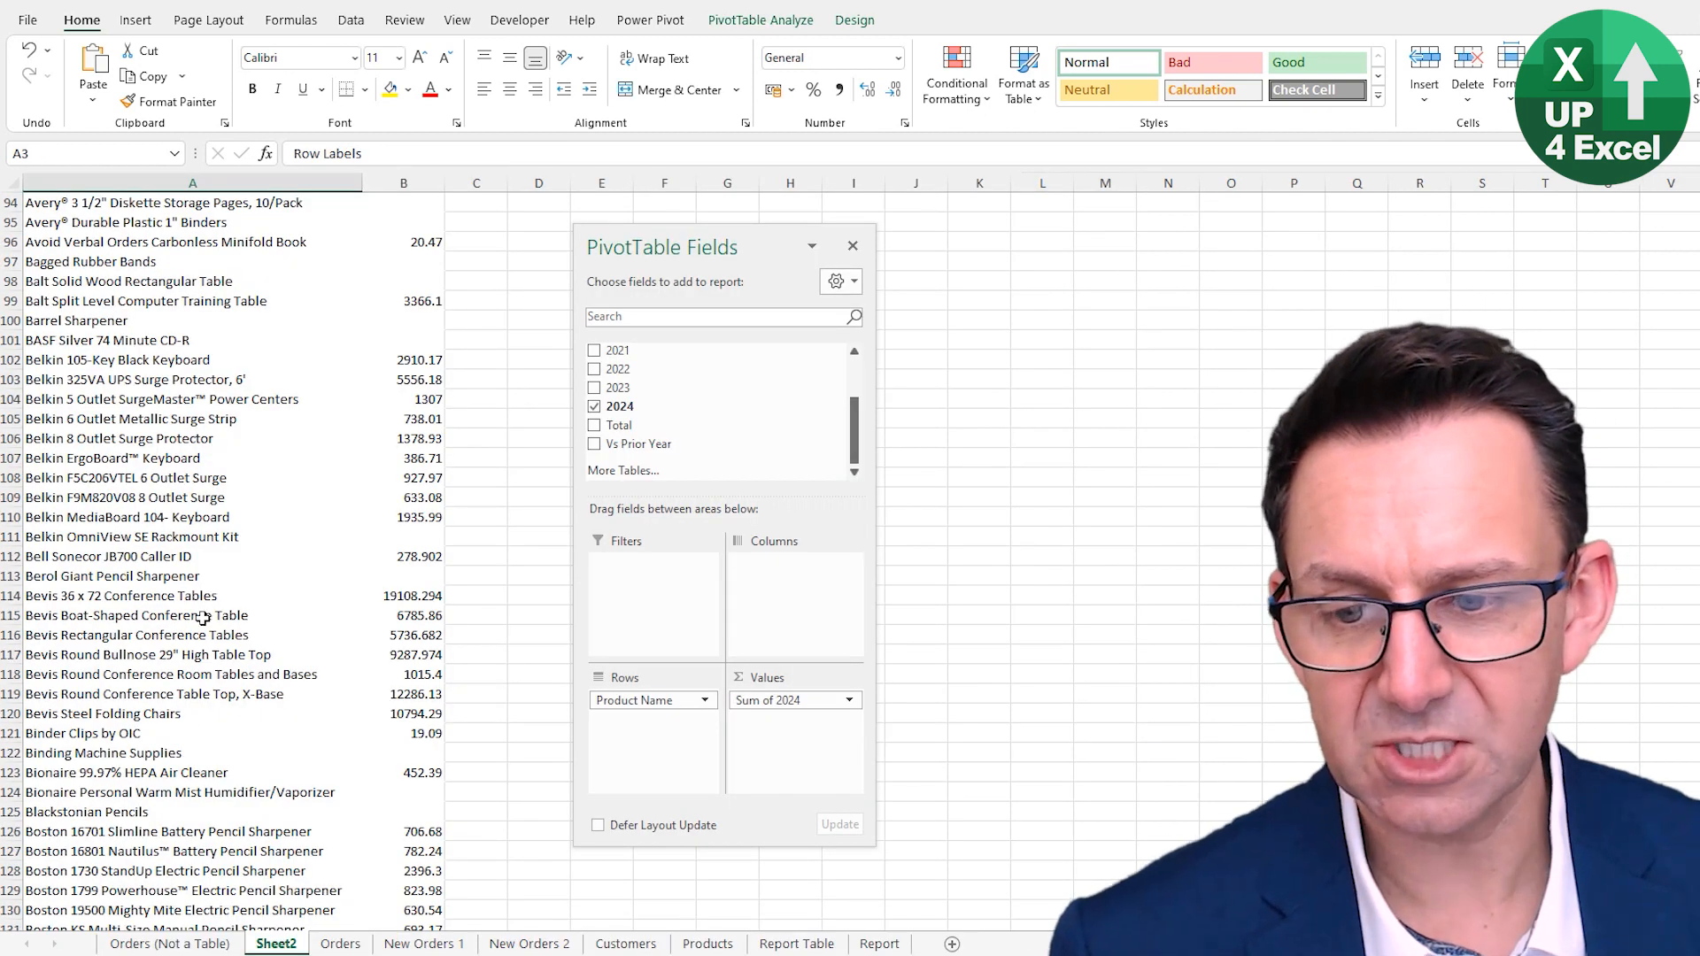
- Scroll to the PivotTable's Grand Total row and refresh all PivotTables in the workbook
scroll(235, 622, down, 10)
scroll(234, 622, down, 20)
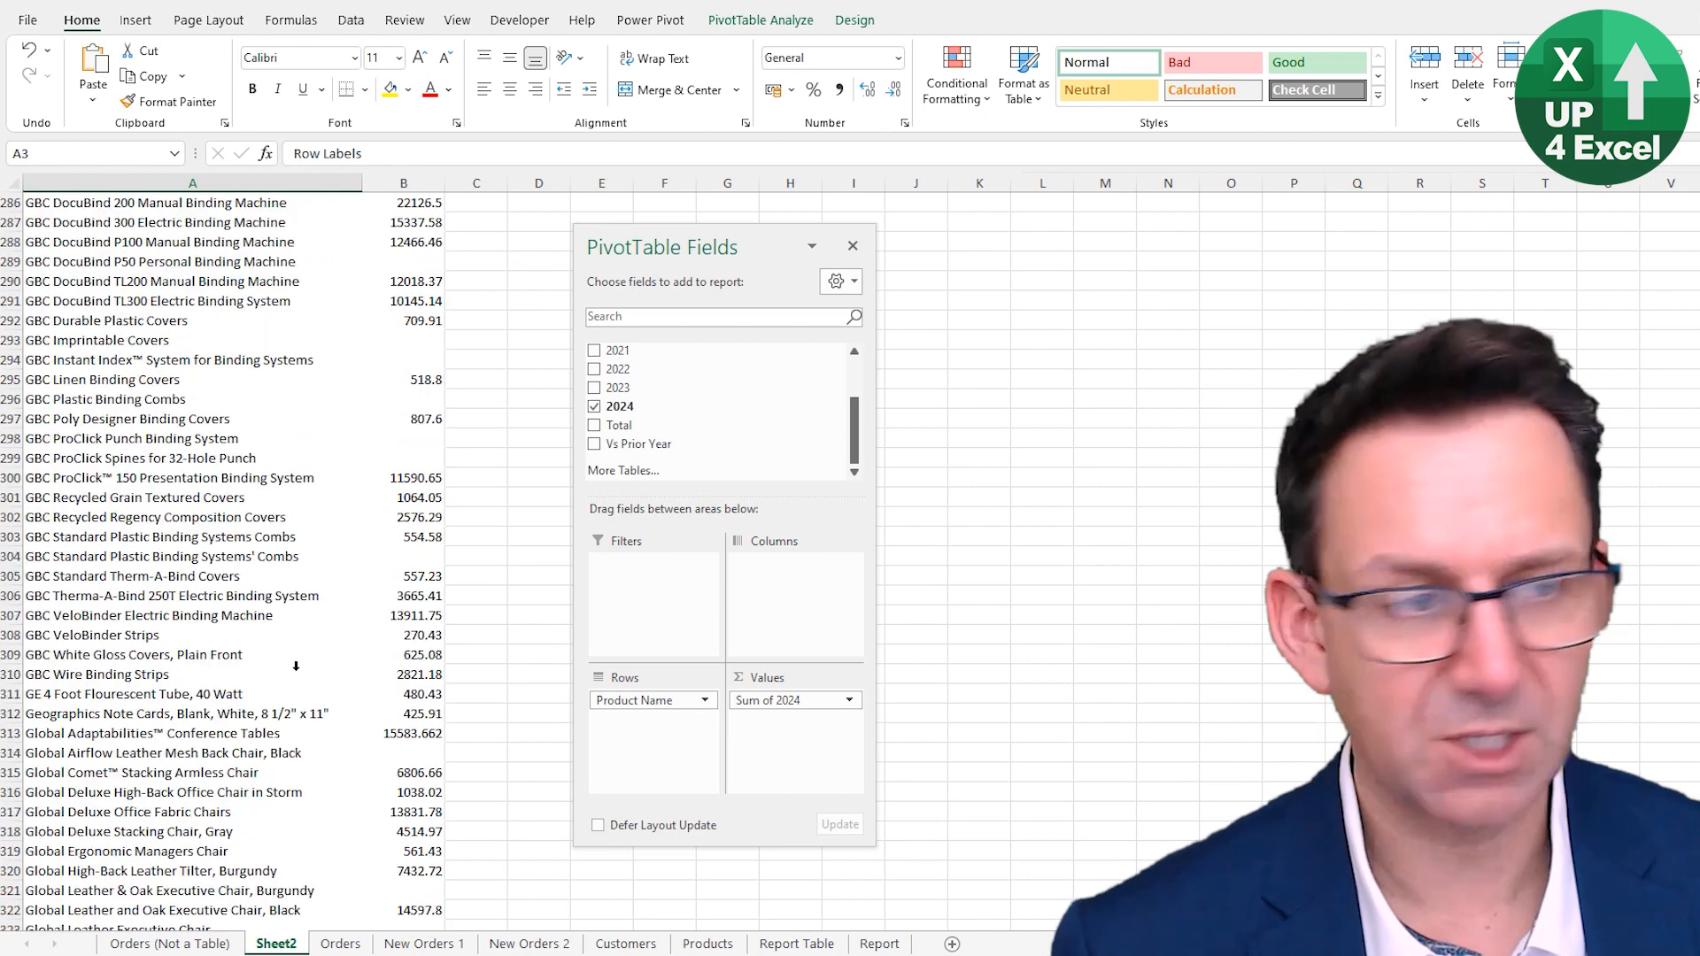
scroll(311, 722, down, 15)
click(235, 645)
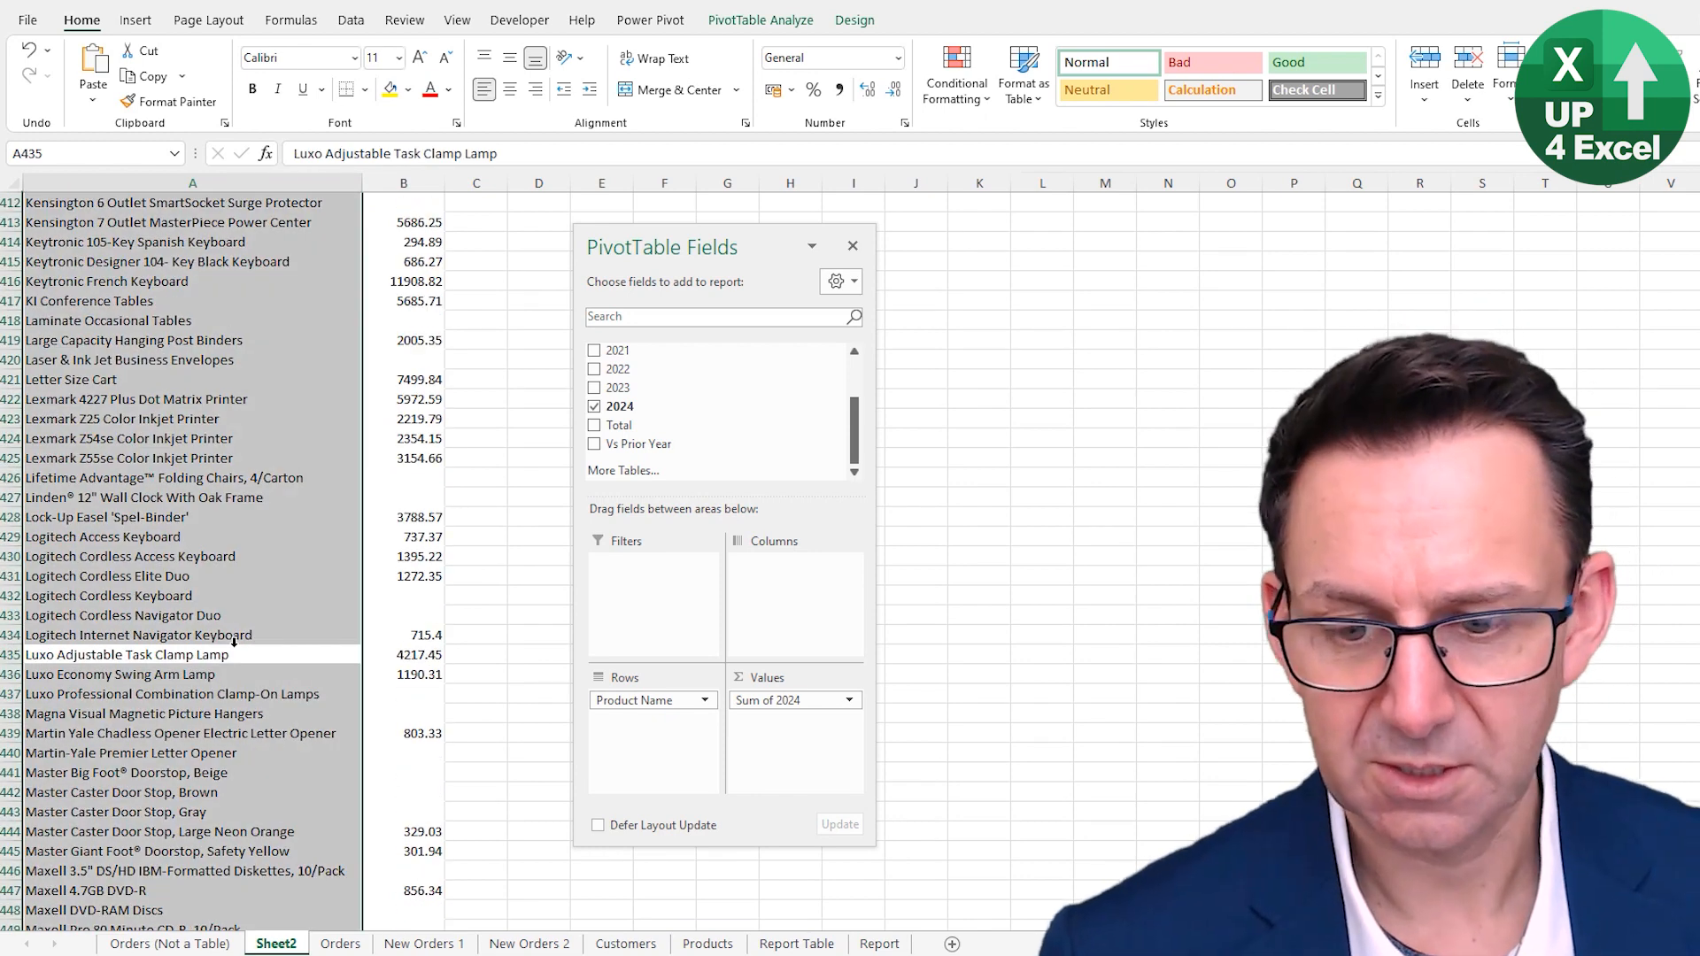
key(ctrl+Down)
key(Down)
key(Down)
key(Up)
key(Up)
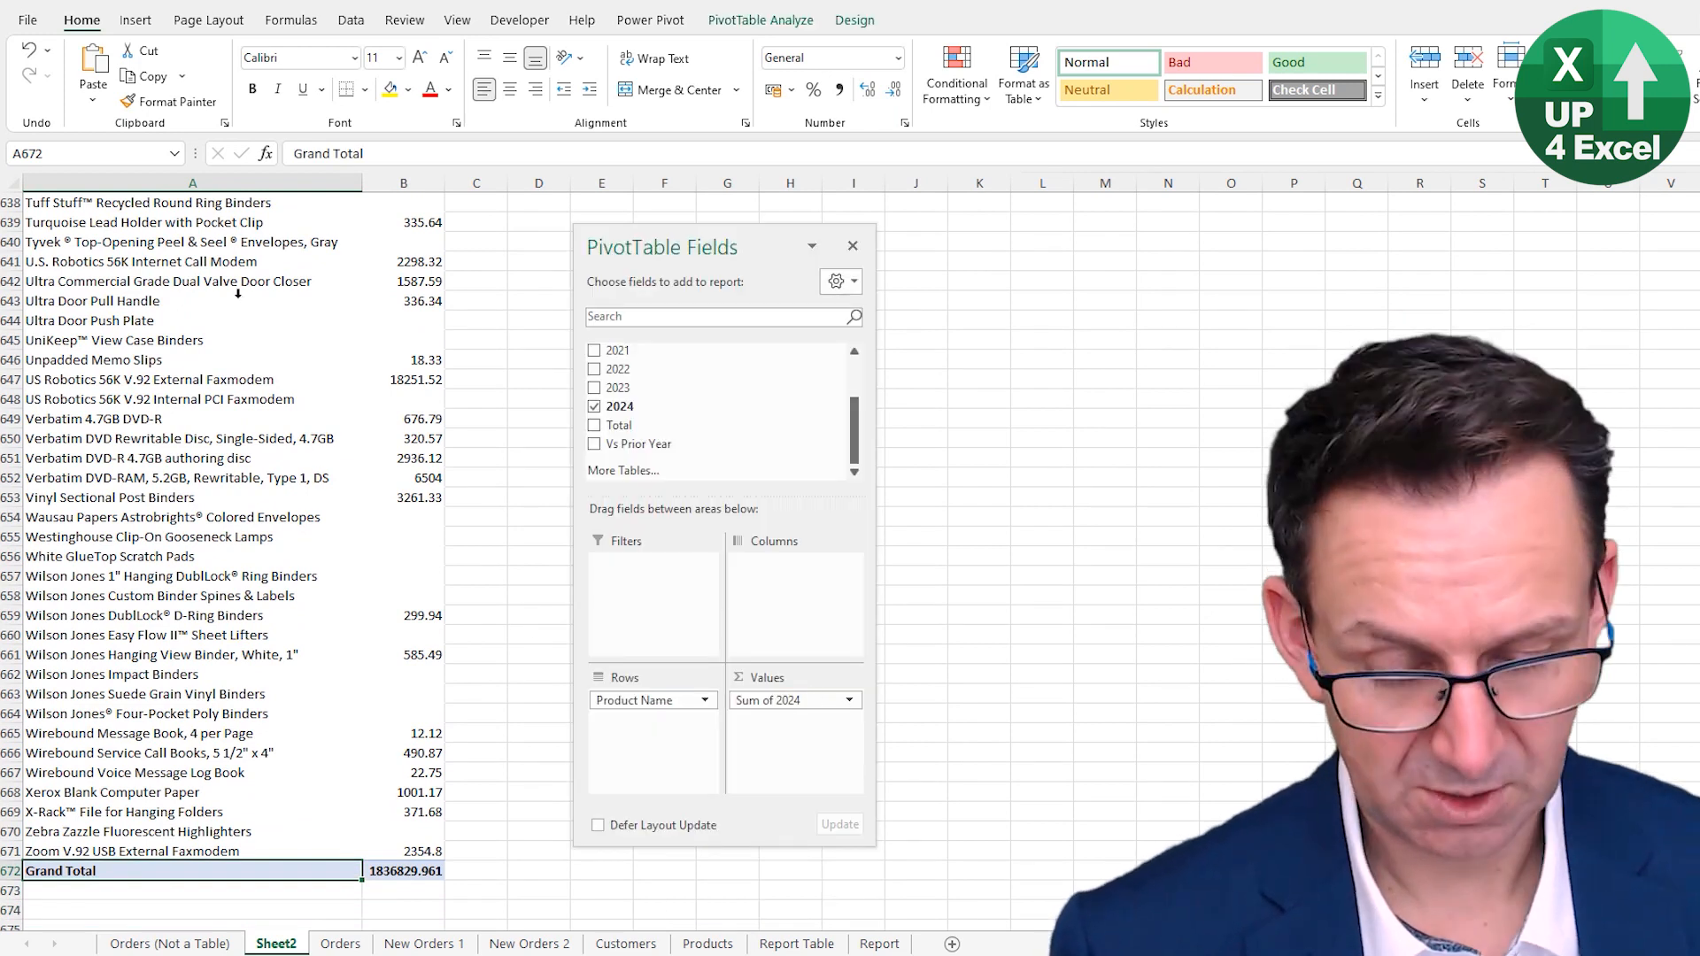
key(ctrl+alt+F5)
scroll(178, 771, down, 3)
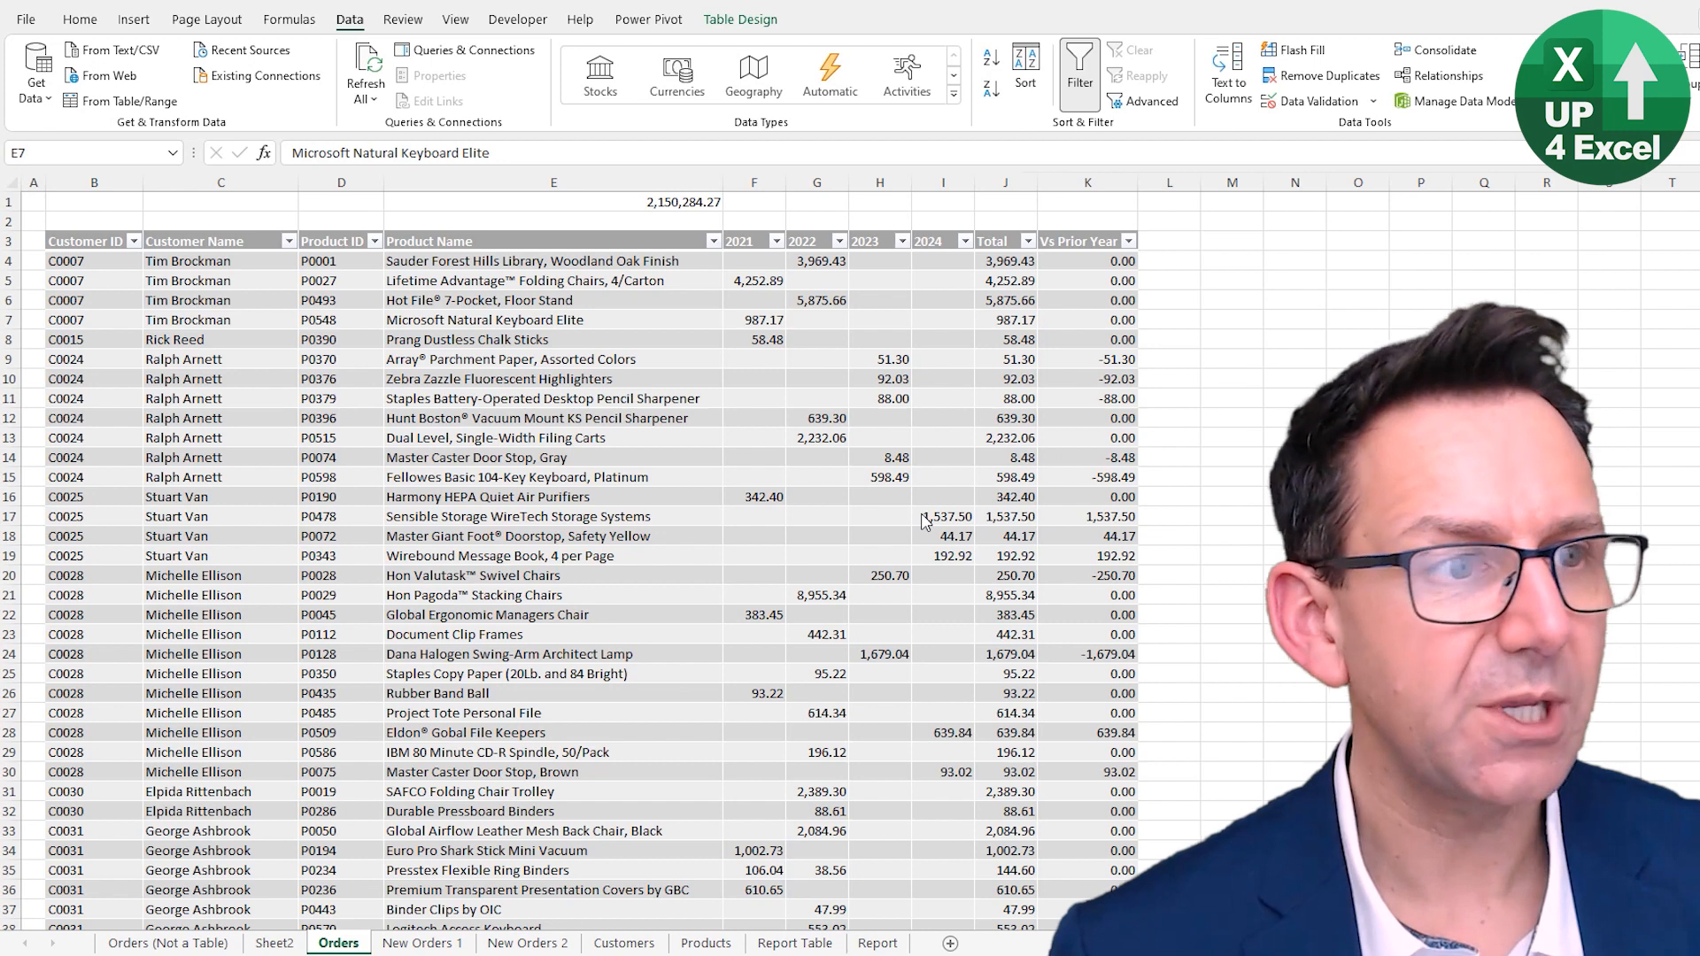
- Create a relationship linking tblOrders' Customer ID column to tblCustomers' Customer ID column
click(671, 476)
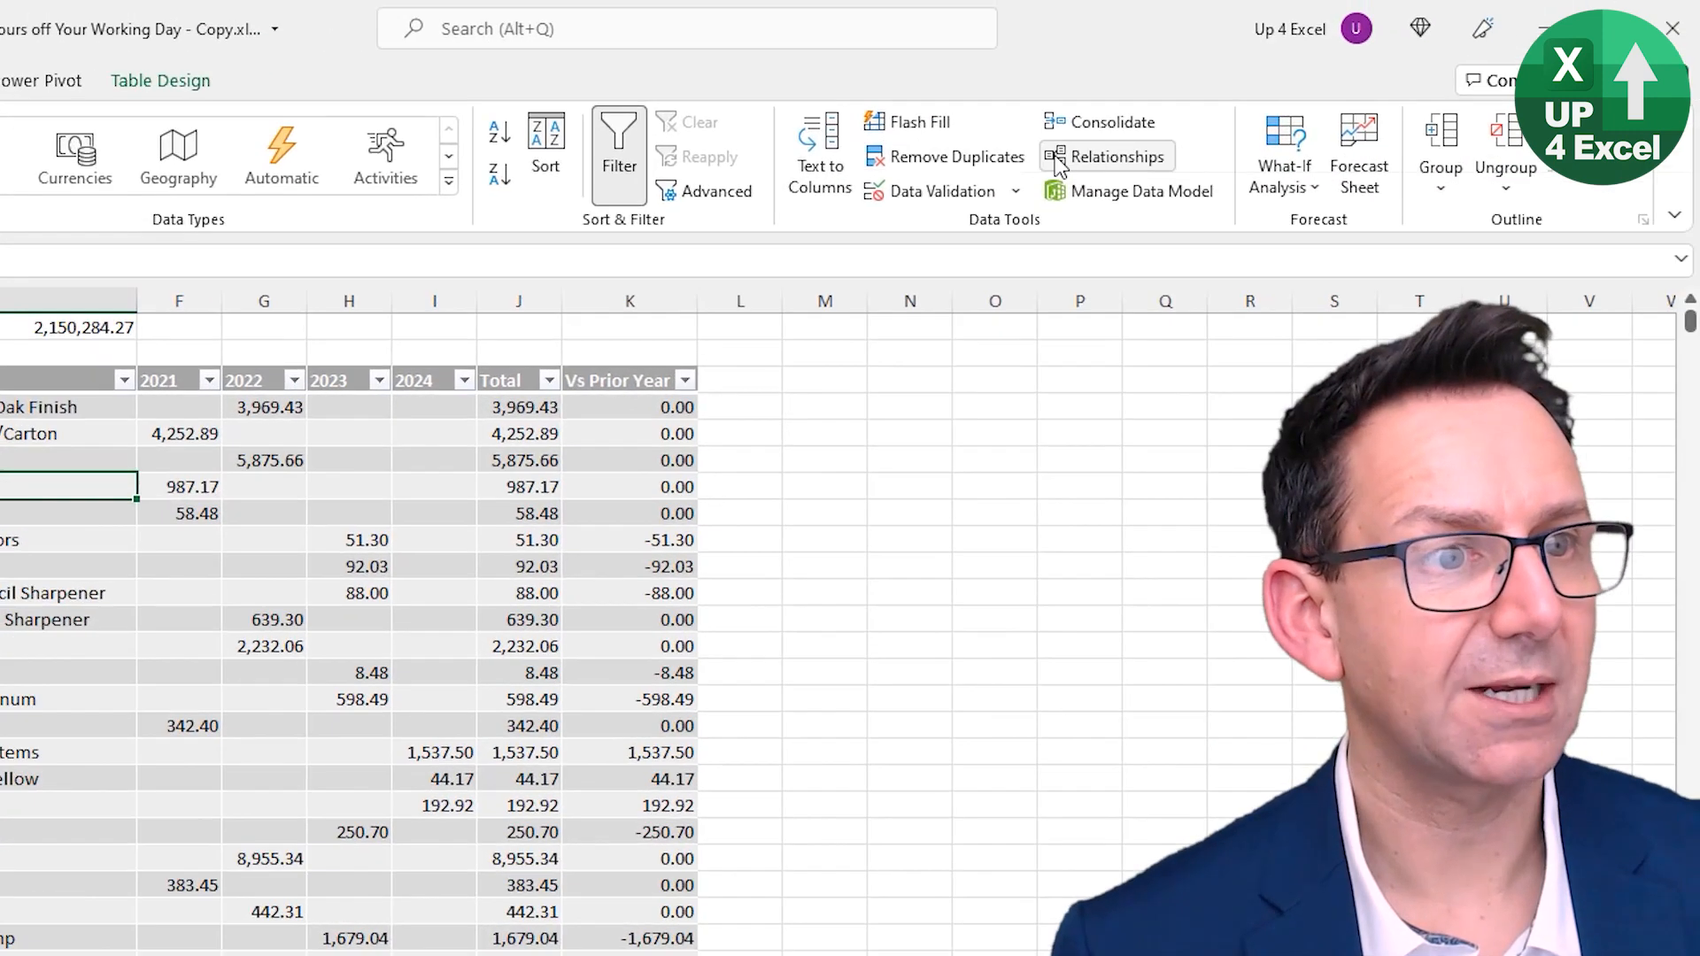
click(1058, 164)
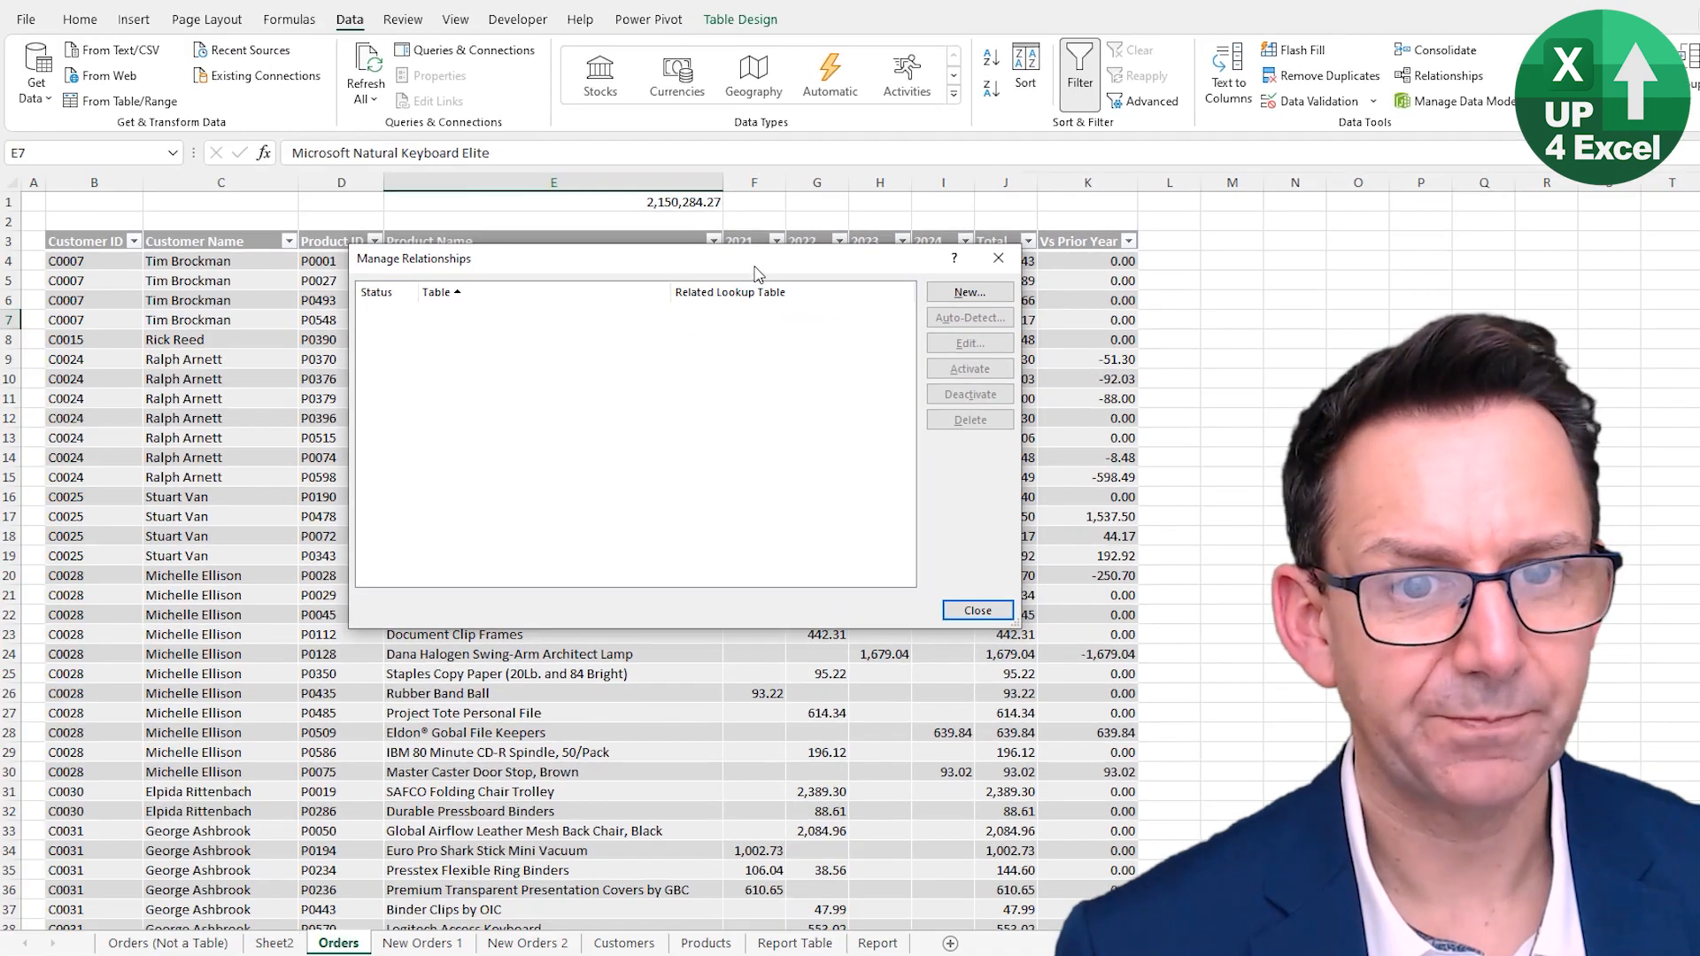
drag(755, 267, 529, 352)
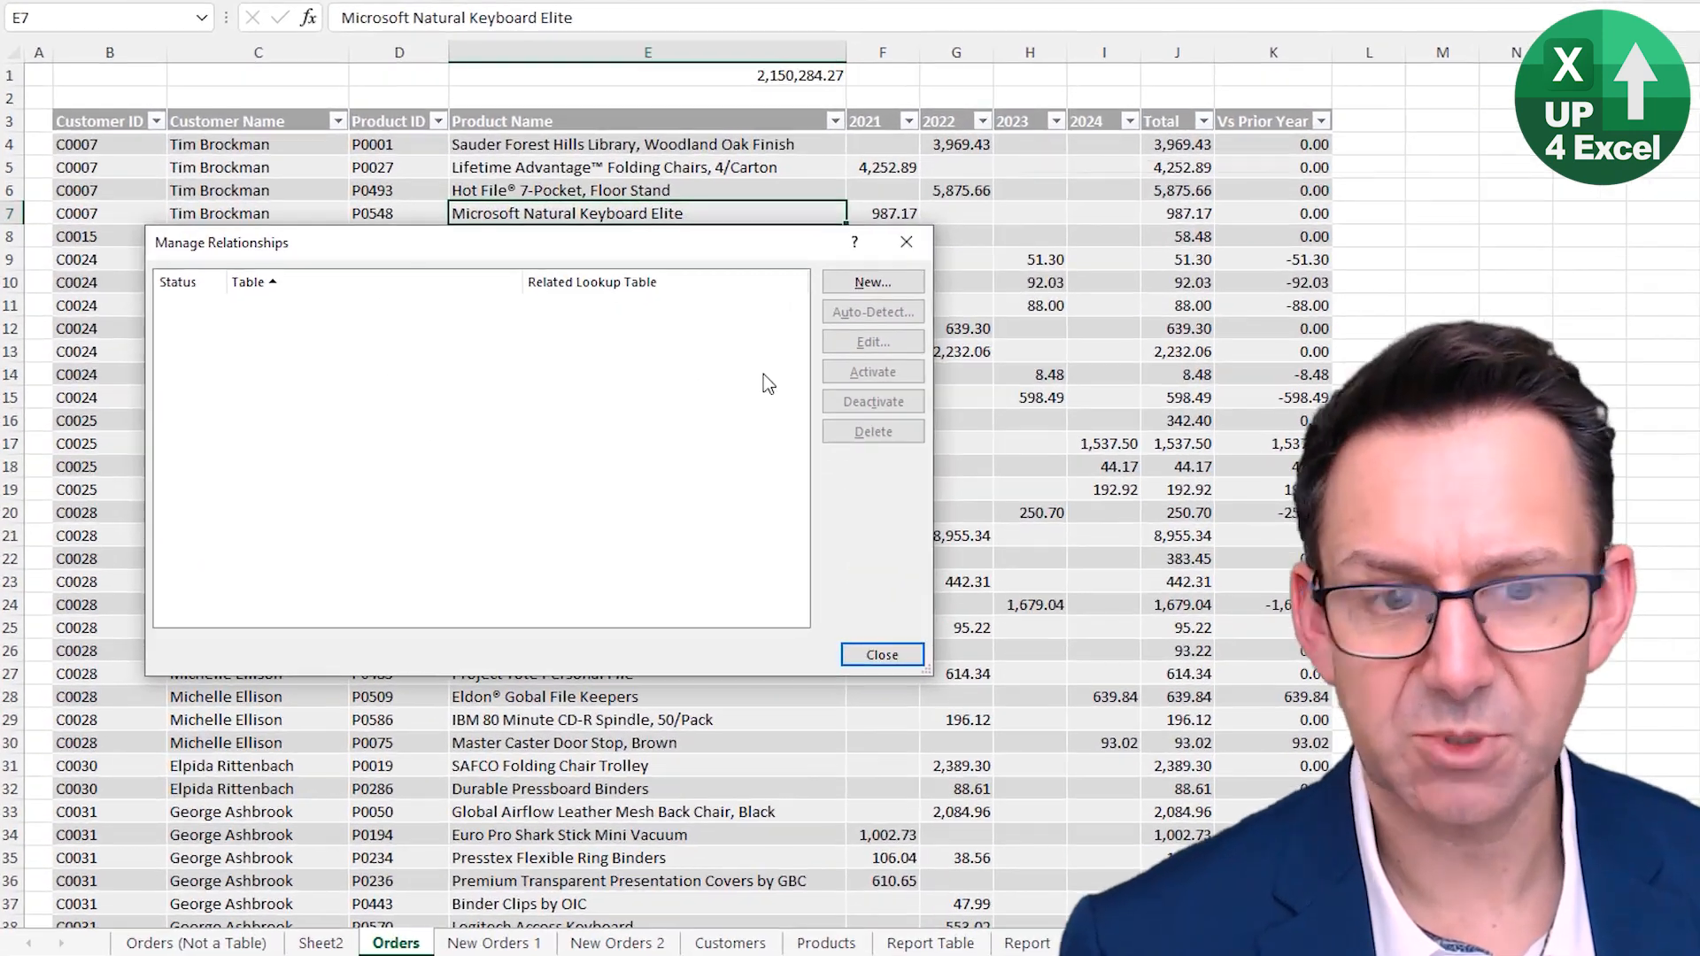
click(872, 281)
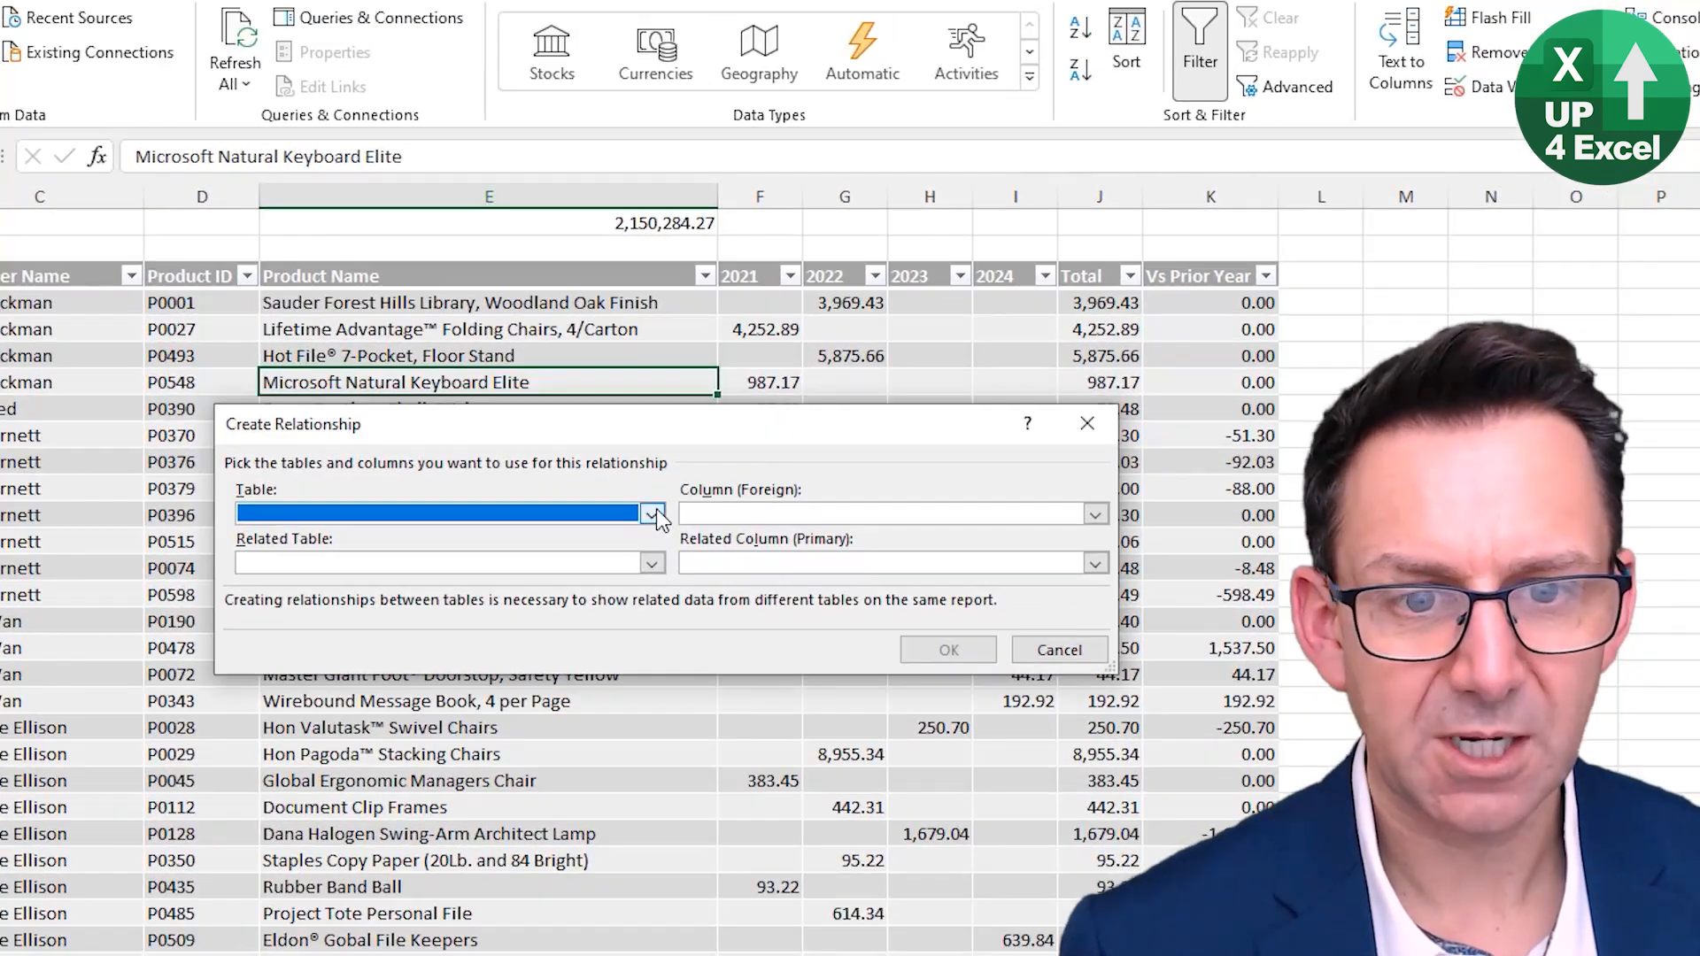
click(653, 515)
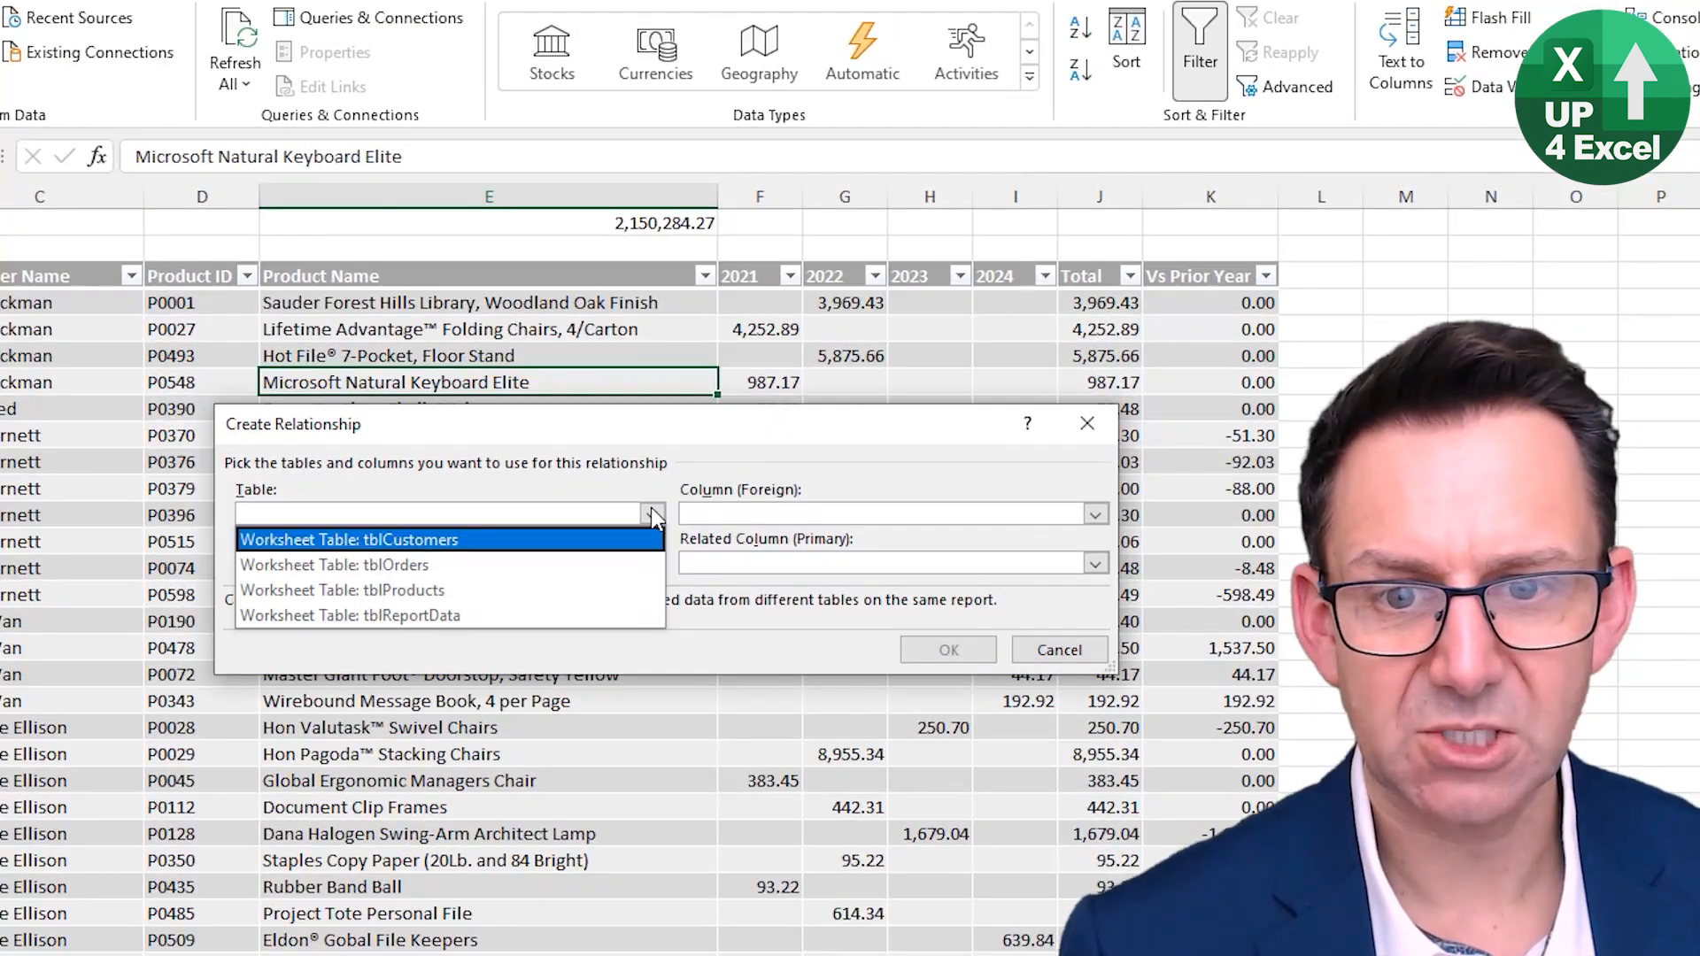
click(551, 566)
click(929, 512)
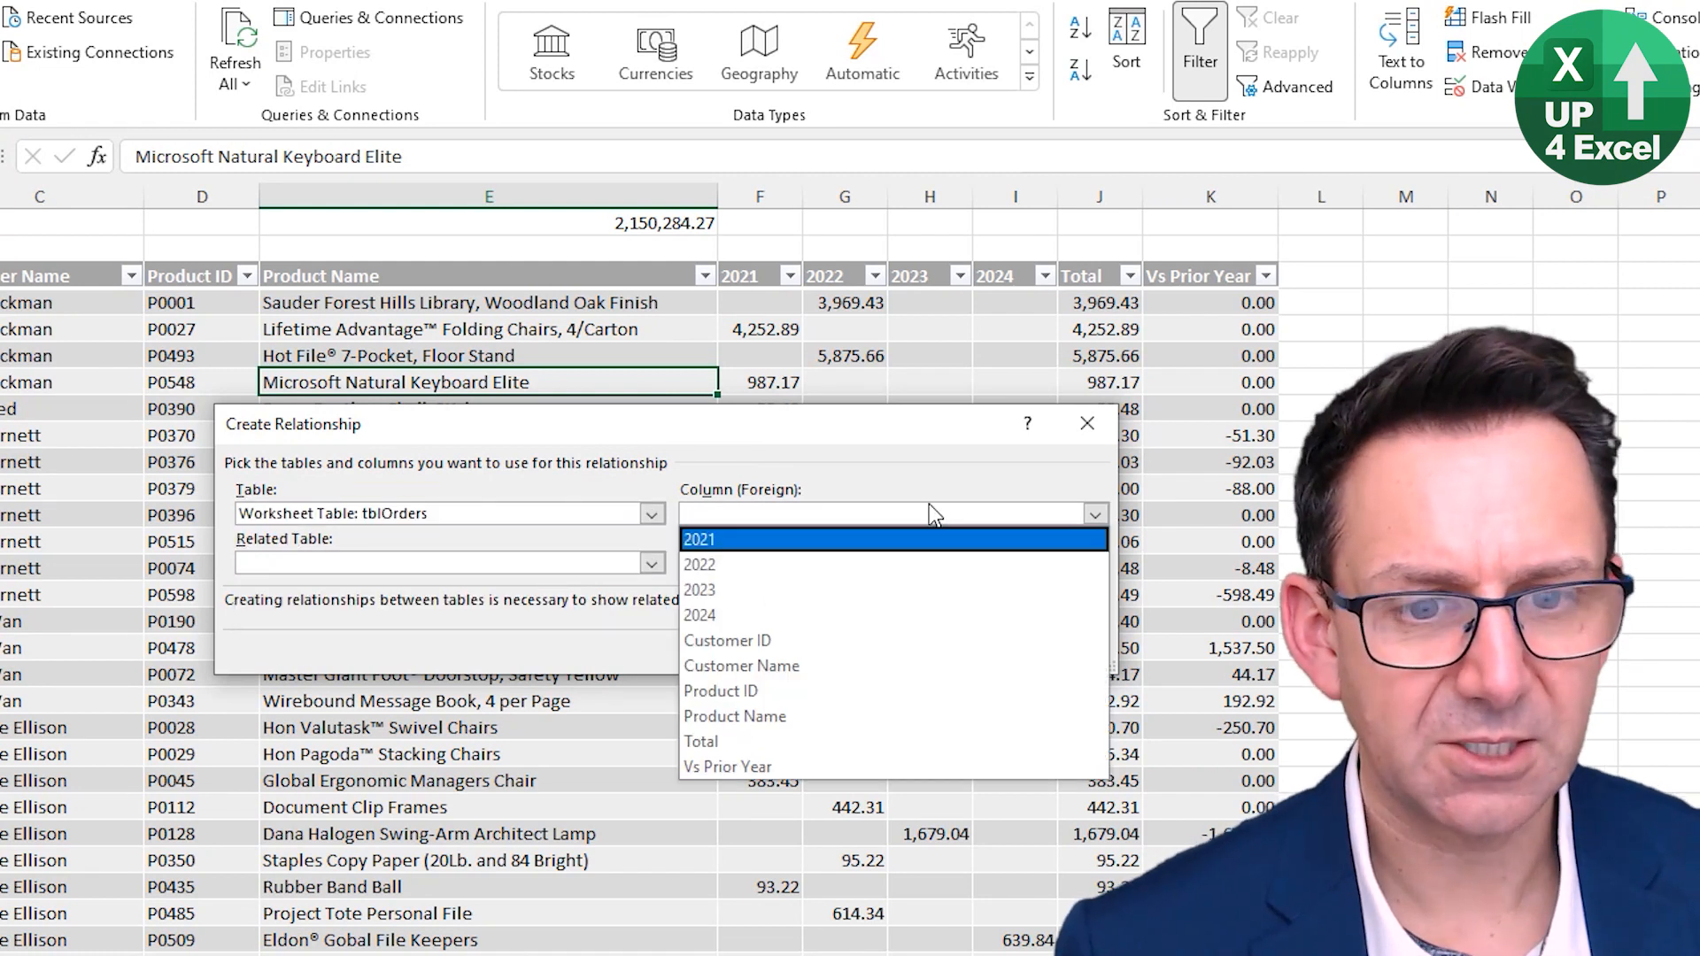
click(839, 639)
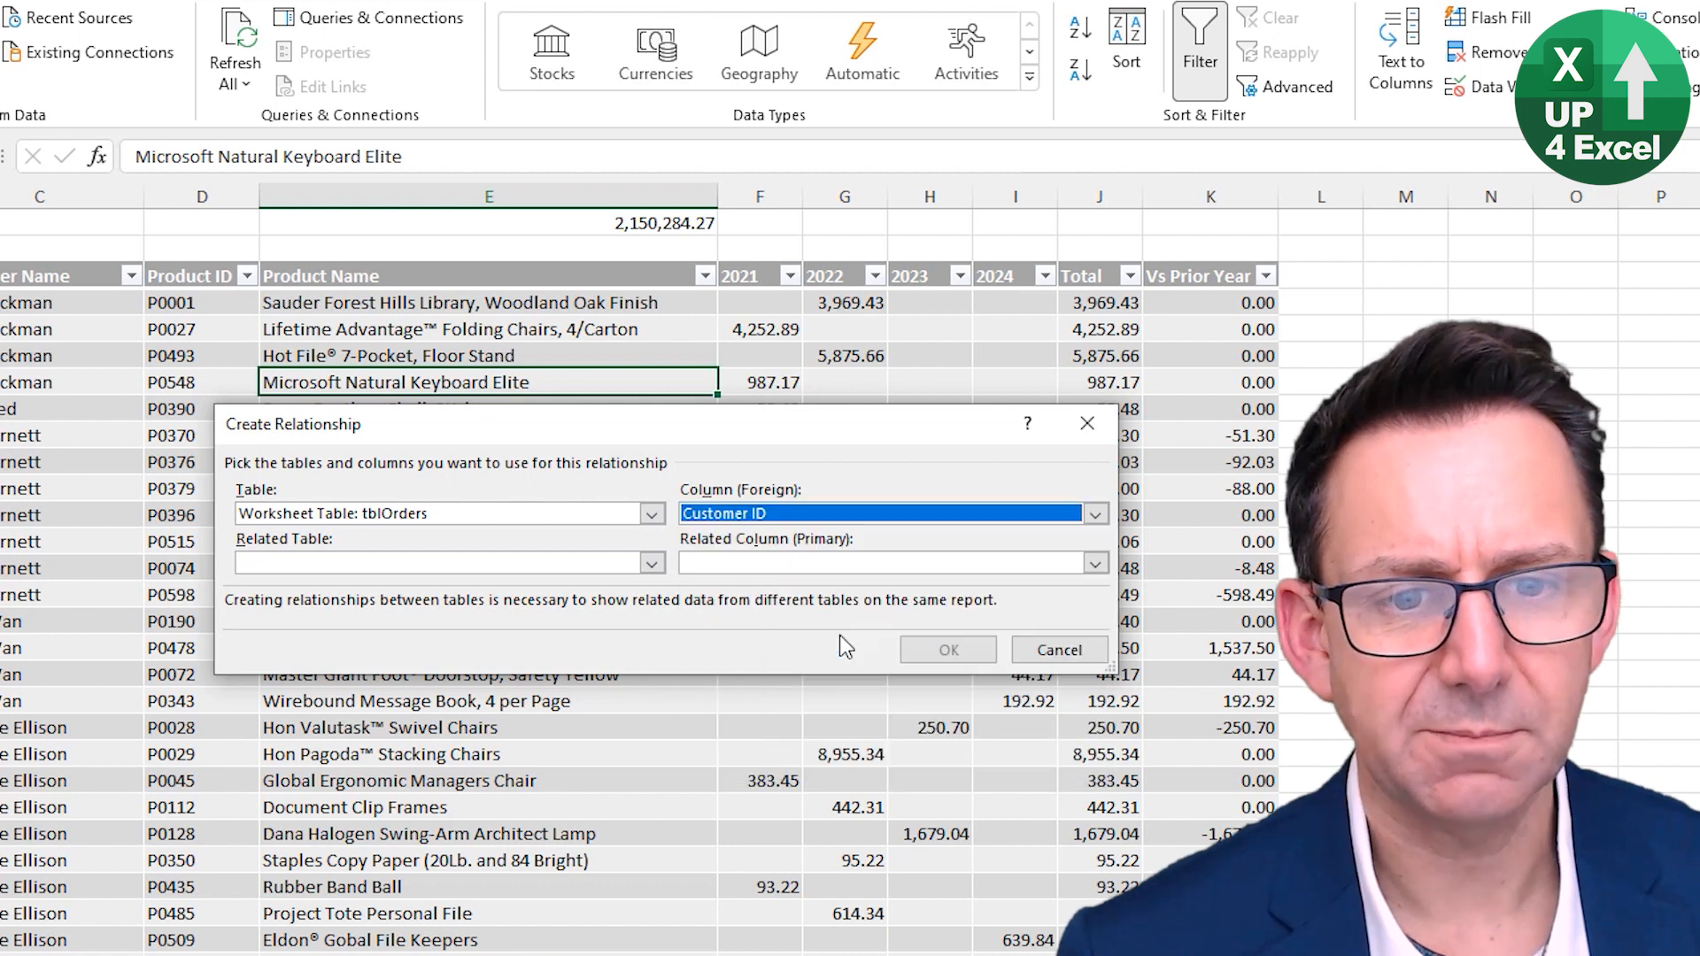
click(655, 564)
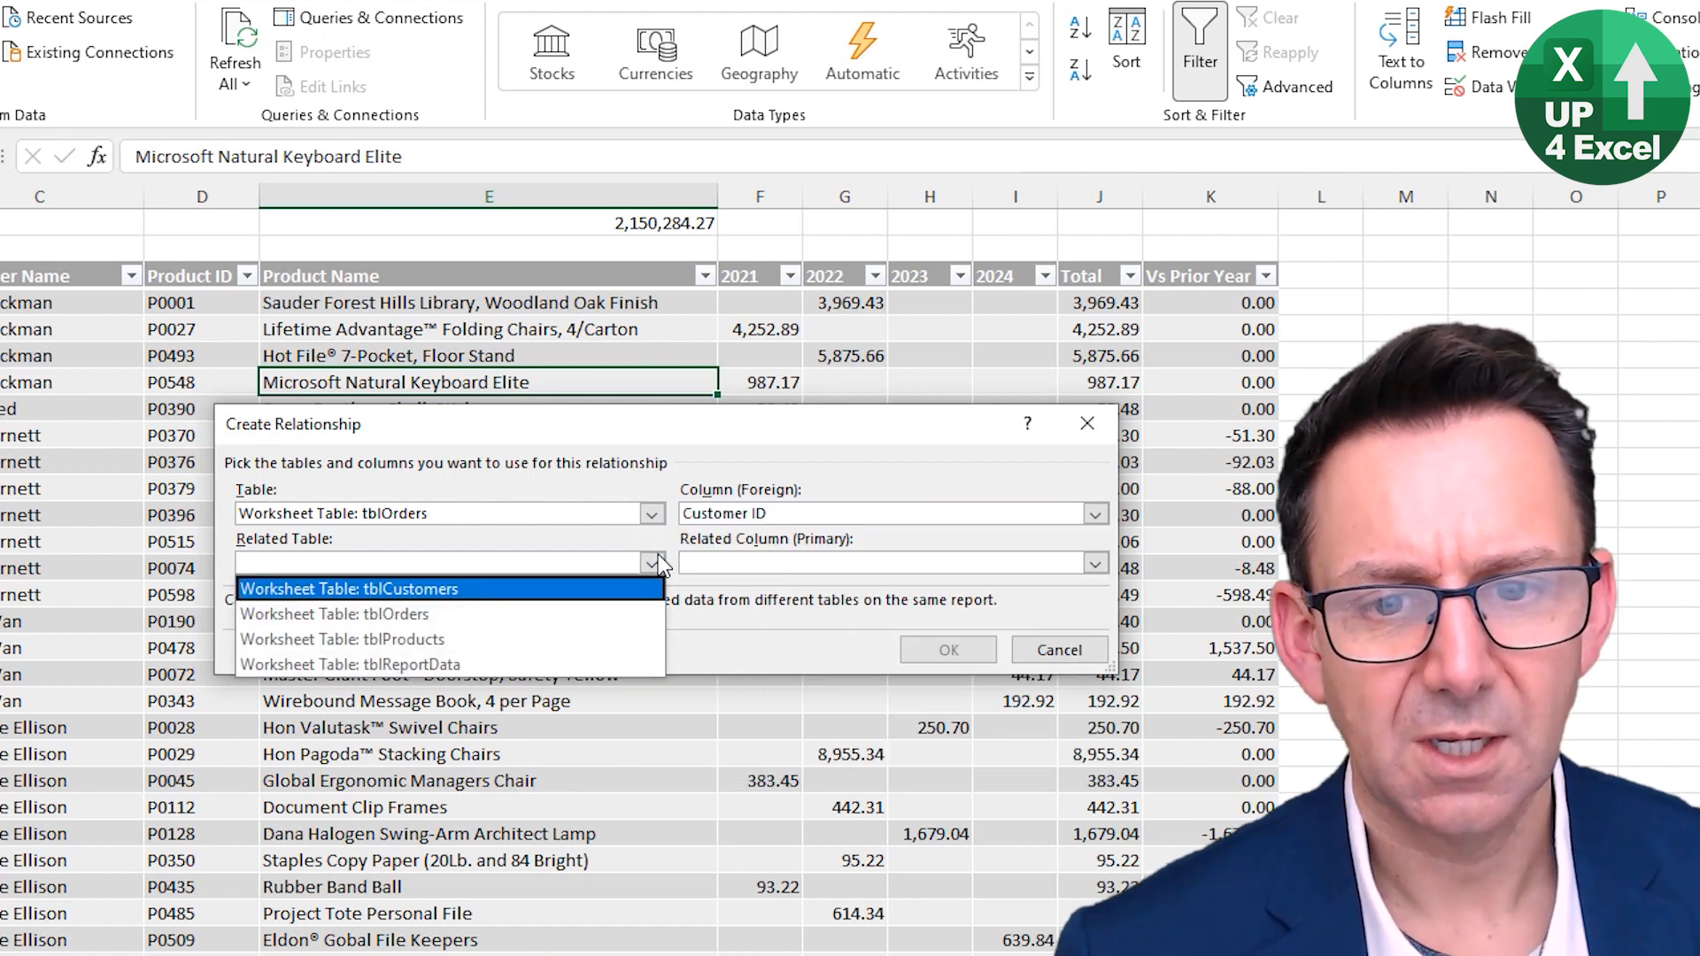
click(478, 589)
click(855, 565)
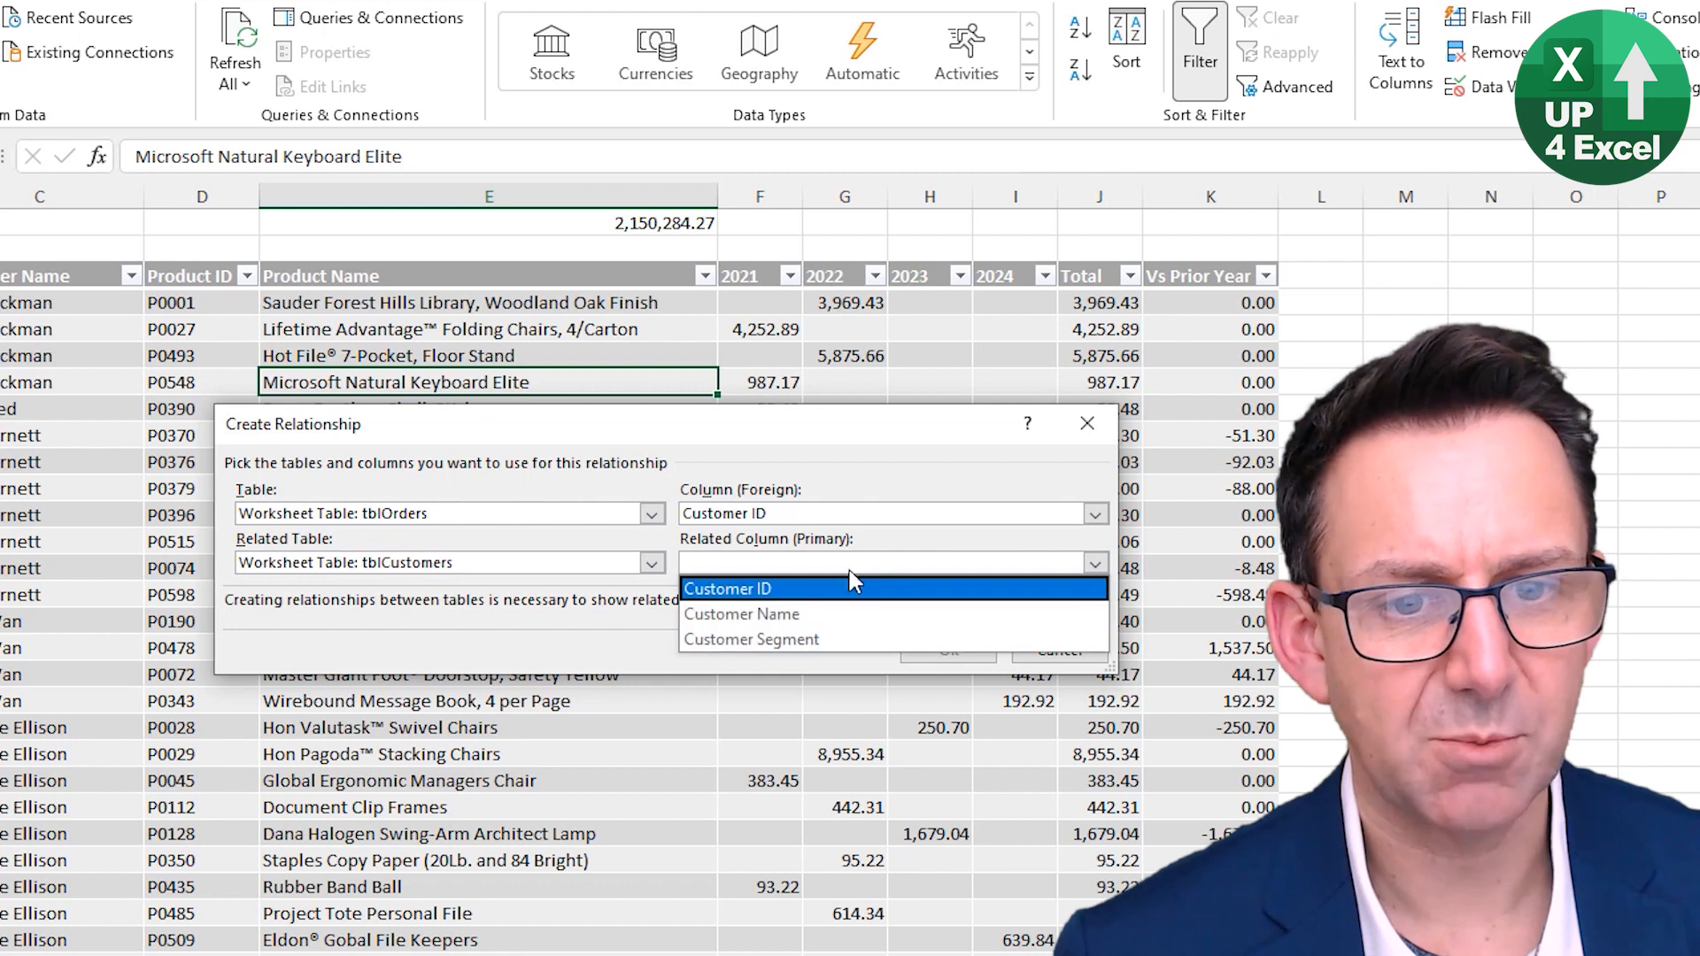
click(848, 586)
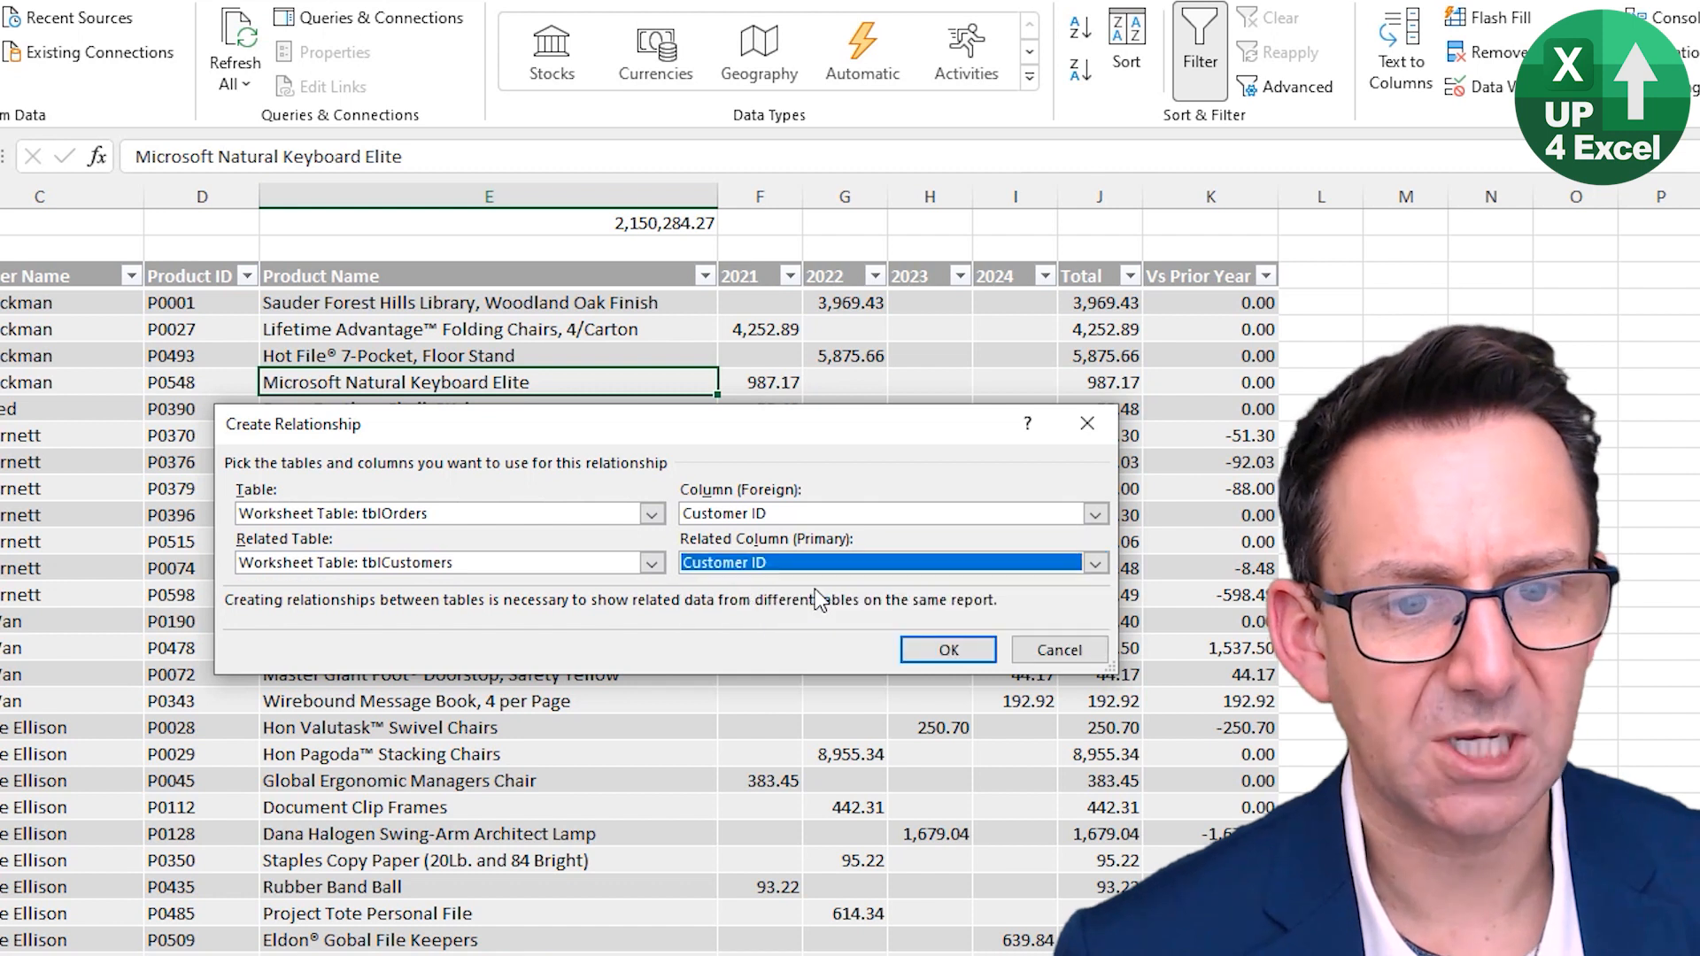
click(946, 649)
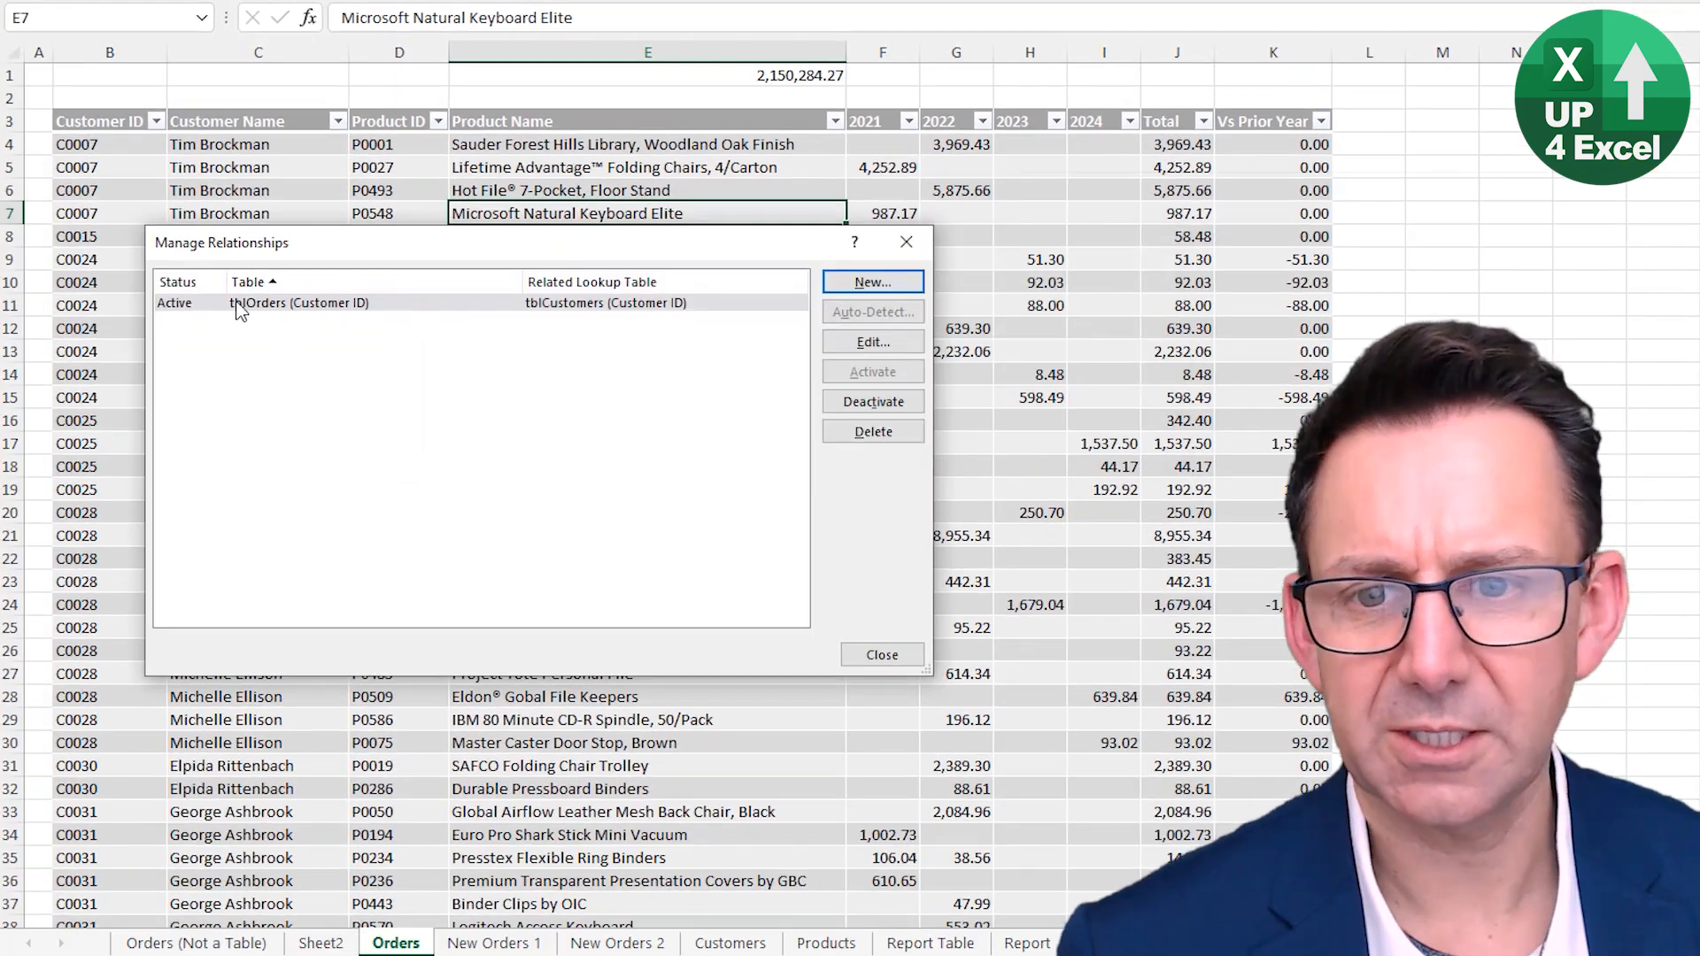
- Create a second relationship linking tblOrders' Product ID column to tblProducts' Product ID column
click(872, 281)
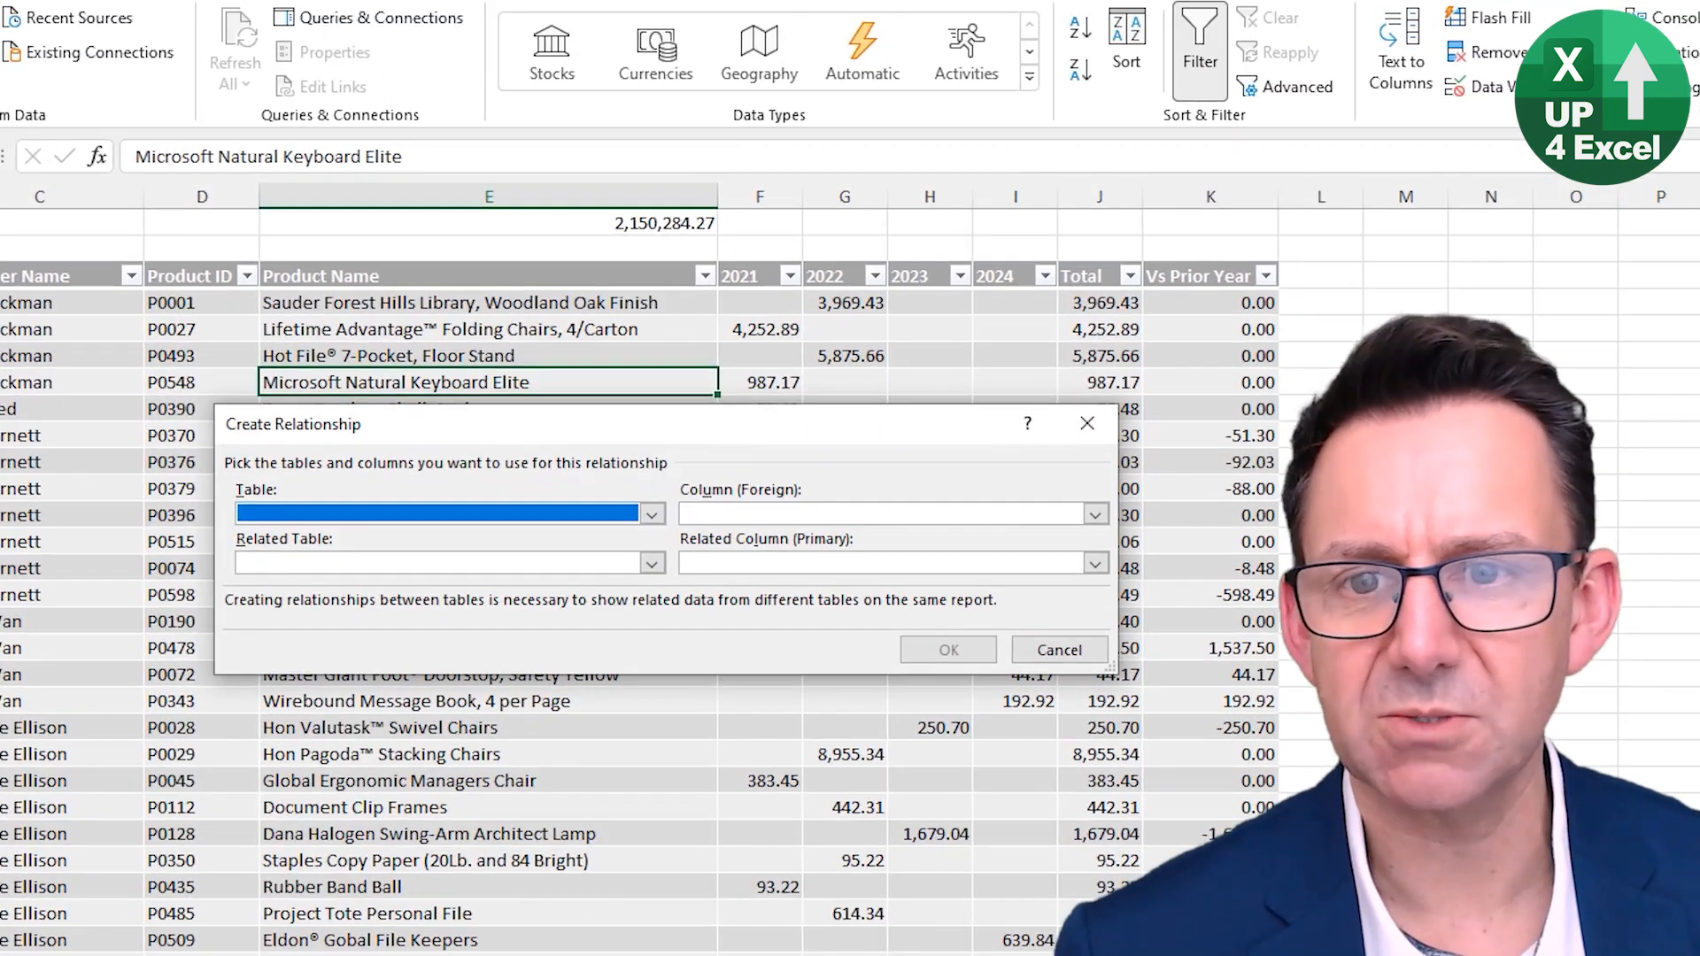
click(652, 515)
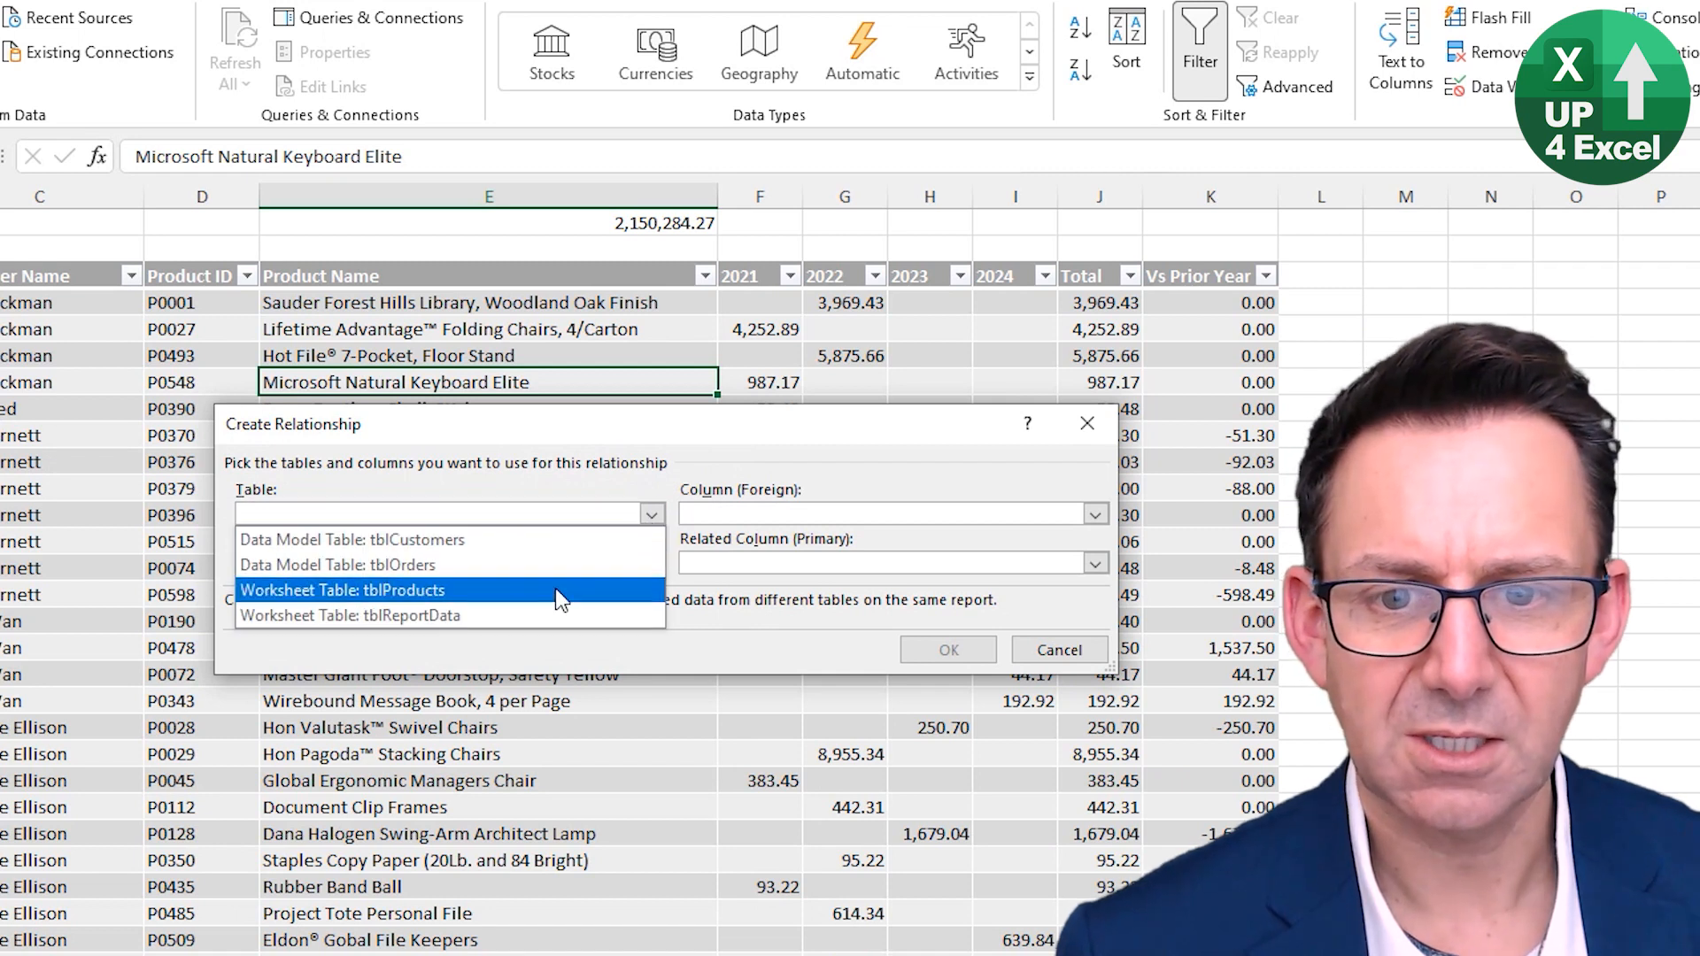
click(558, 565)
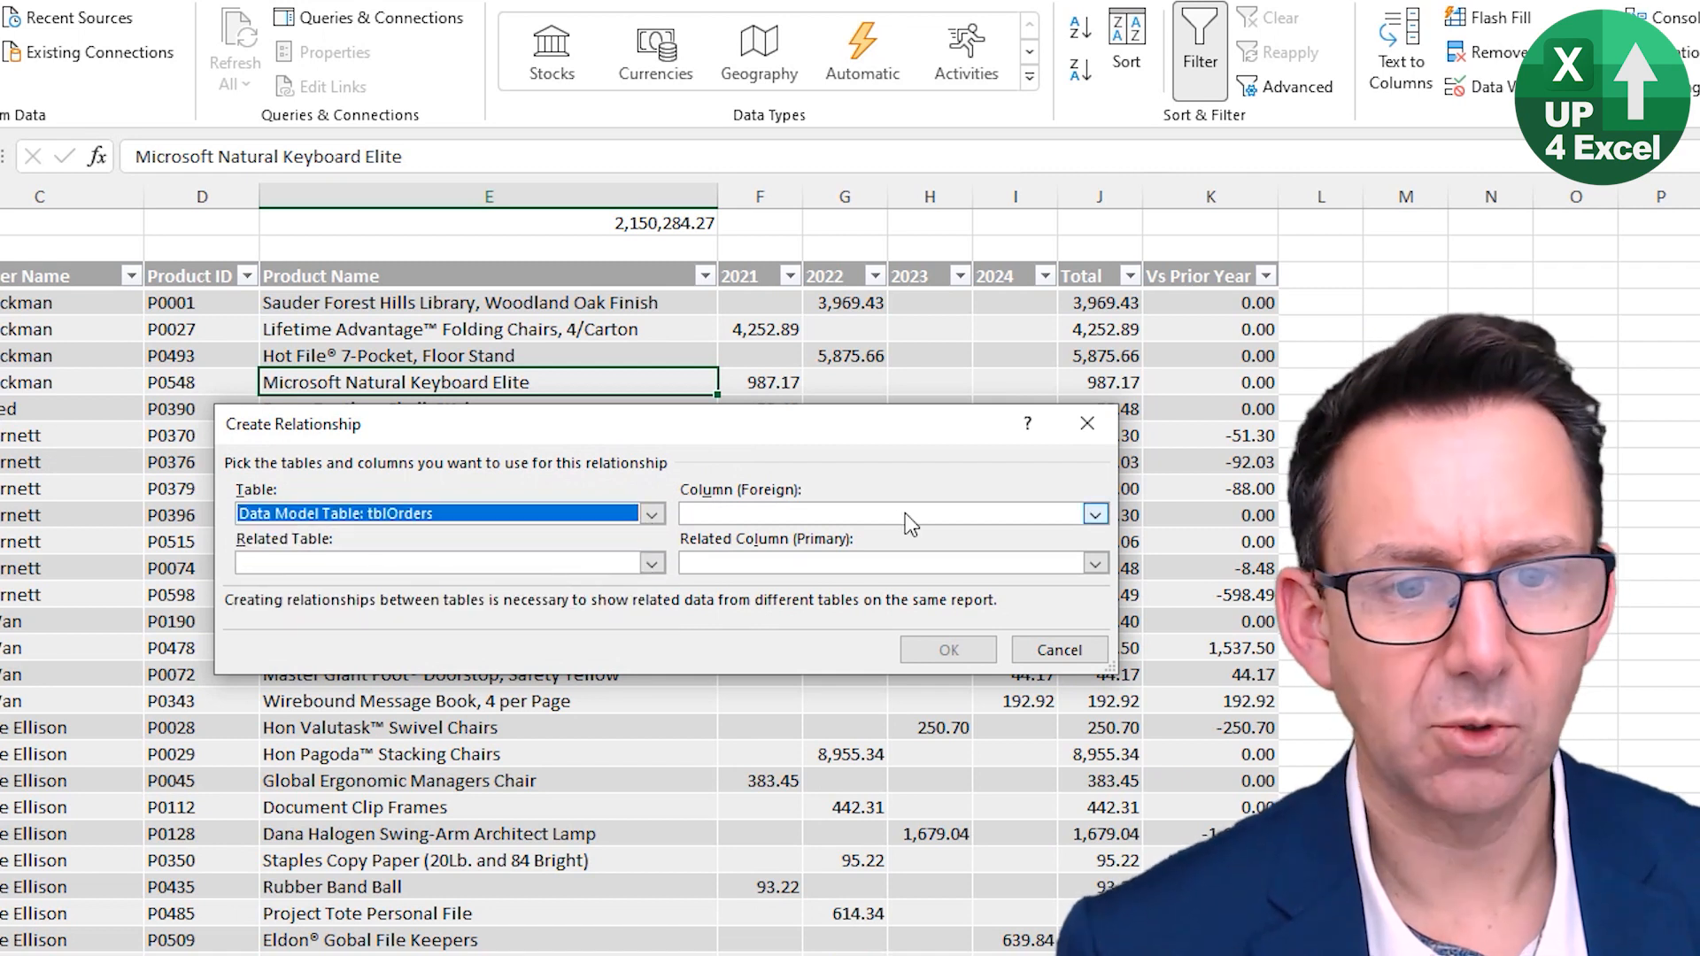
click(905, 513)
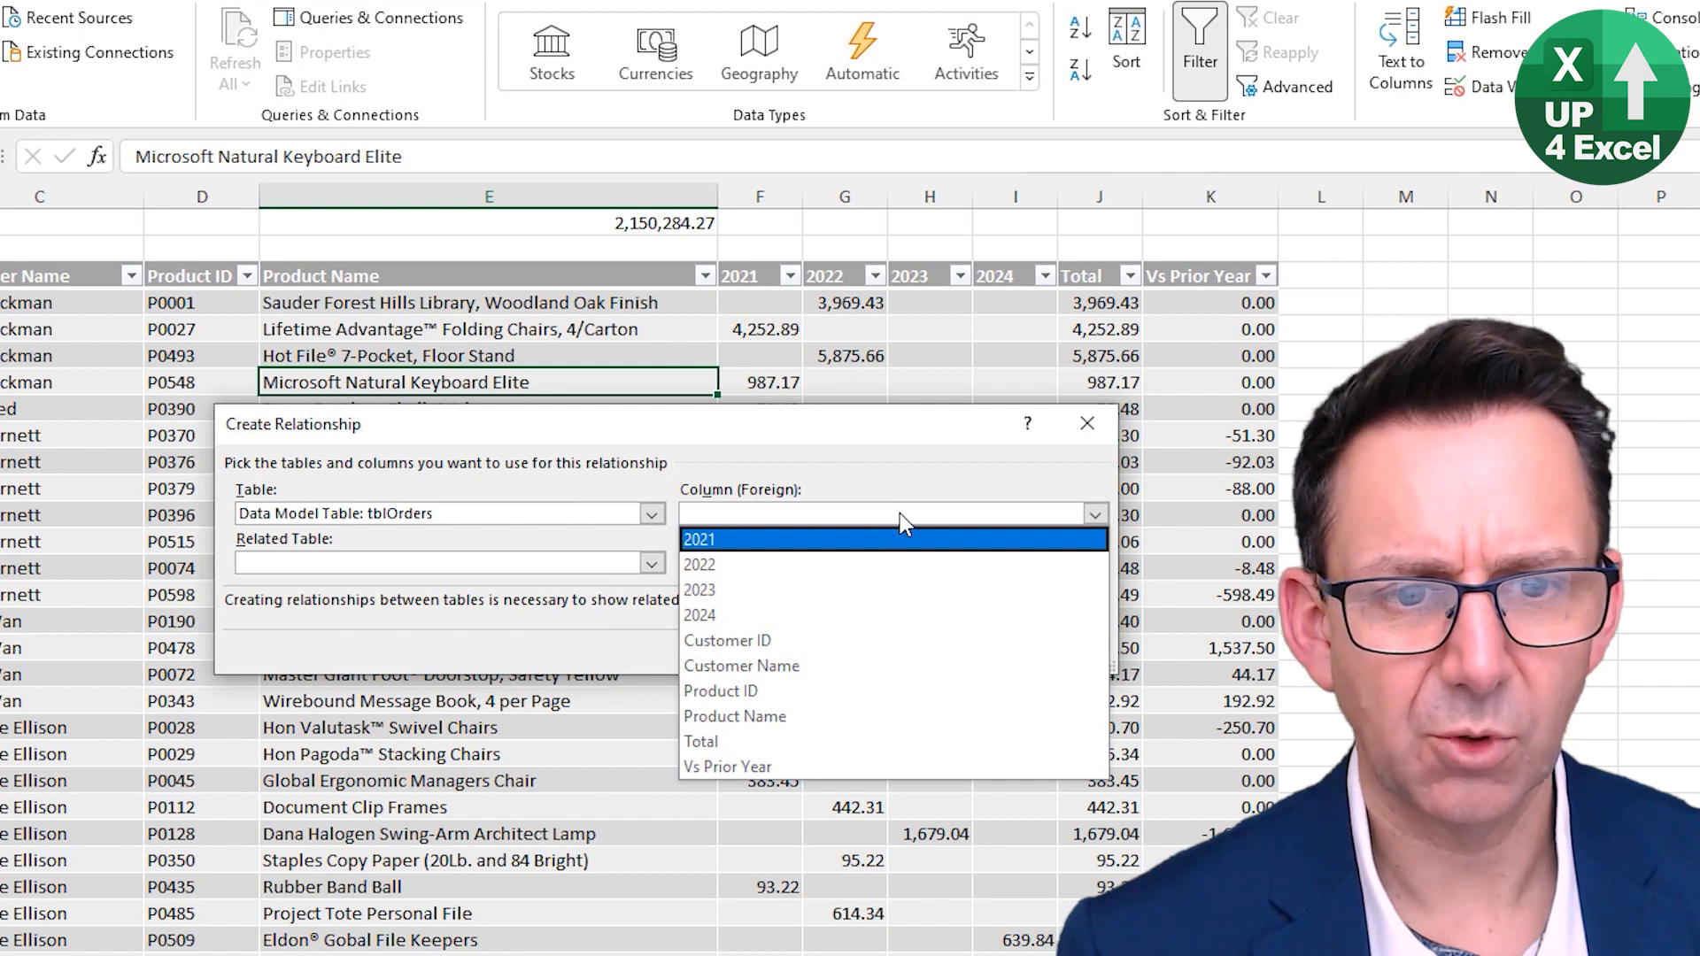
click(847, 696)
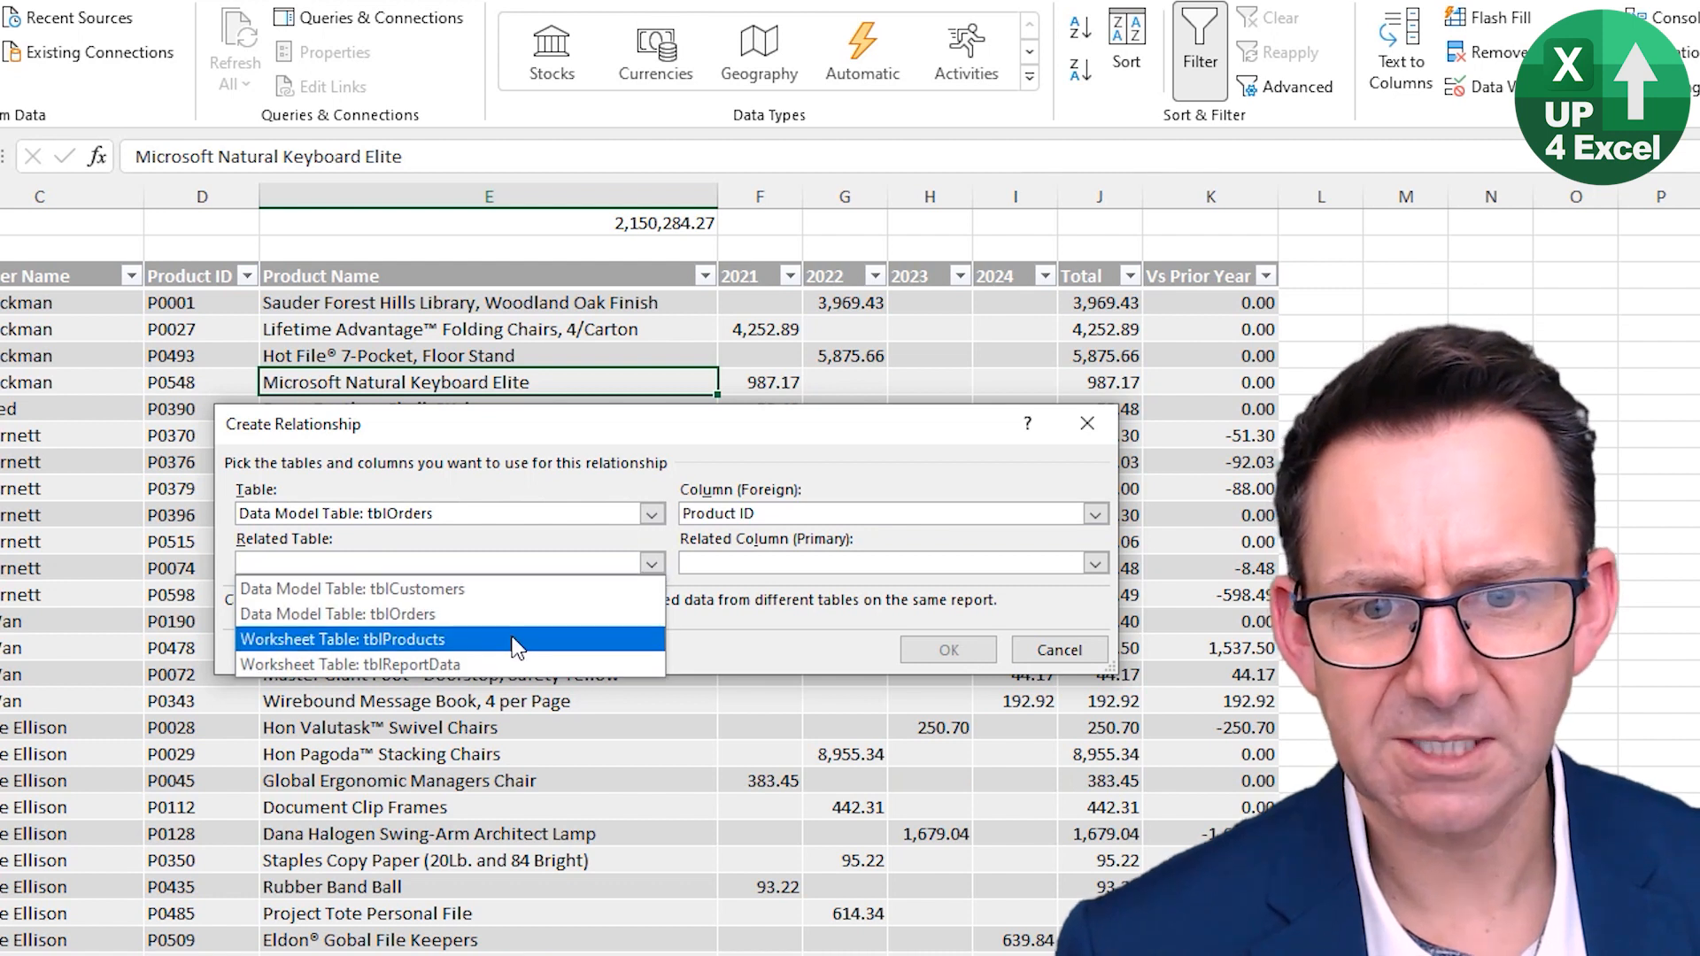
click(509, 639)
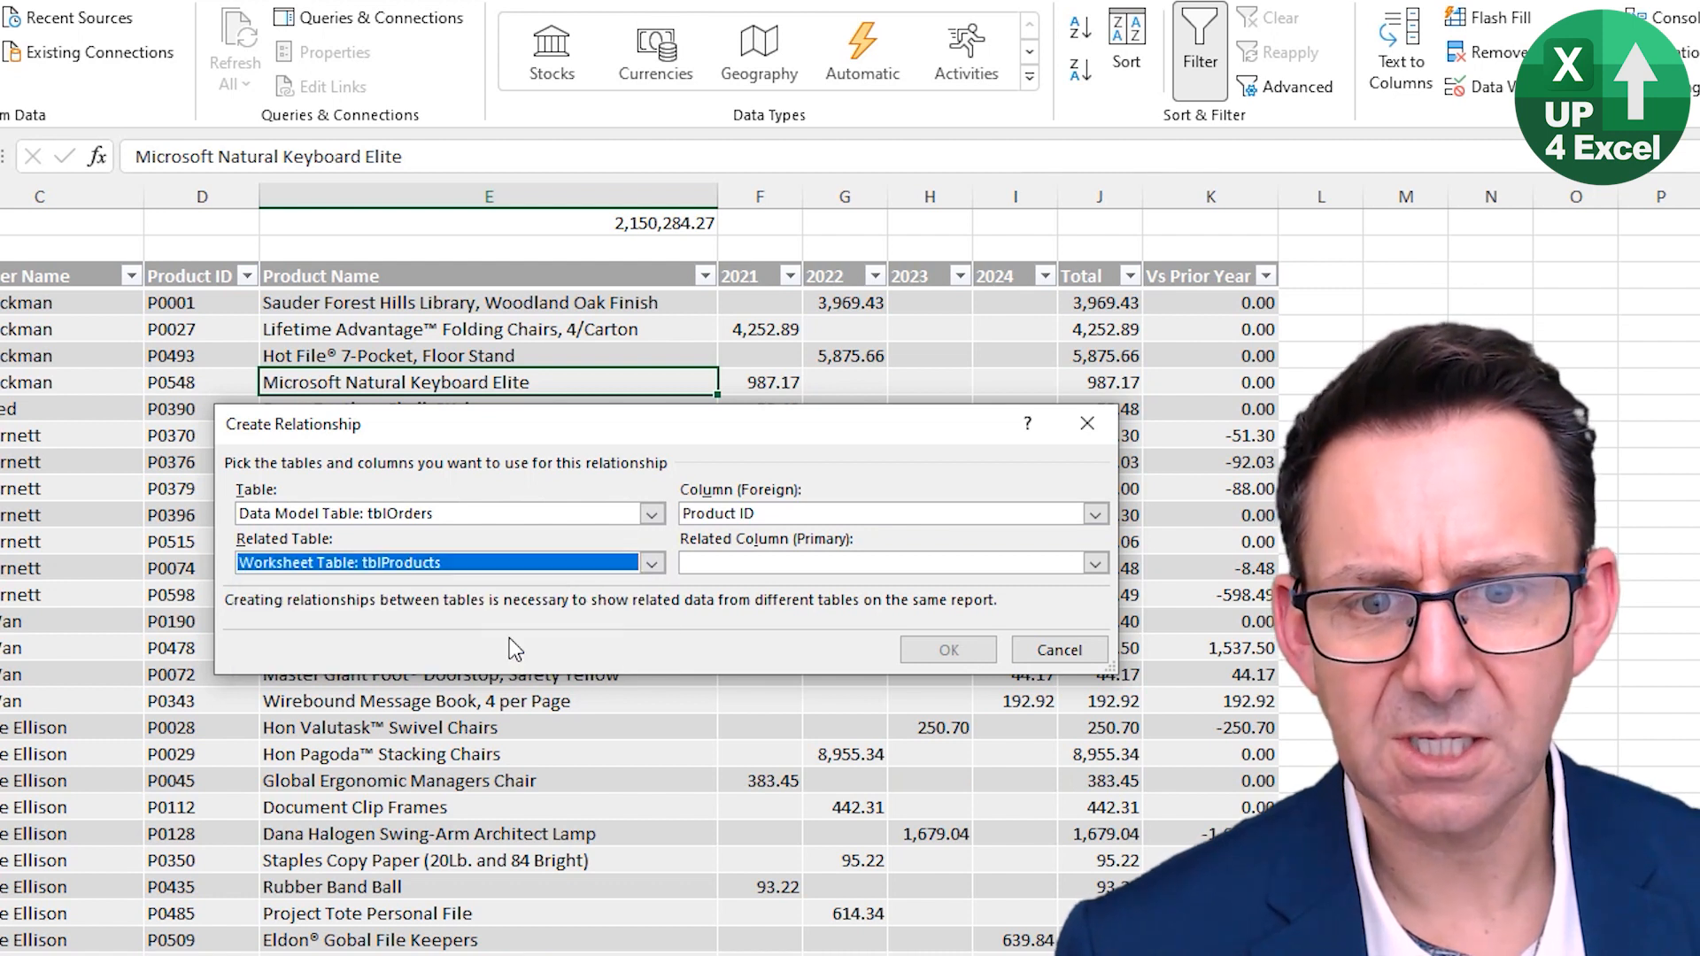
click(853, 567)
click(815, 615)
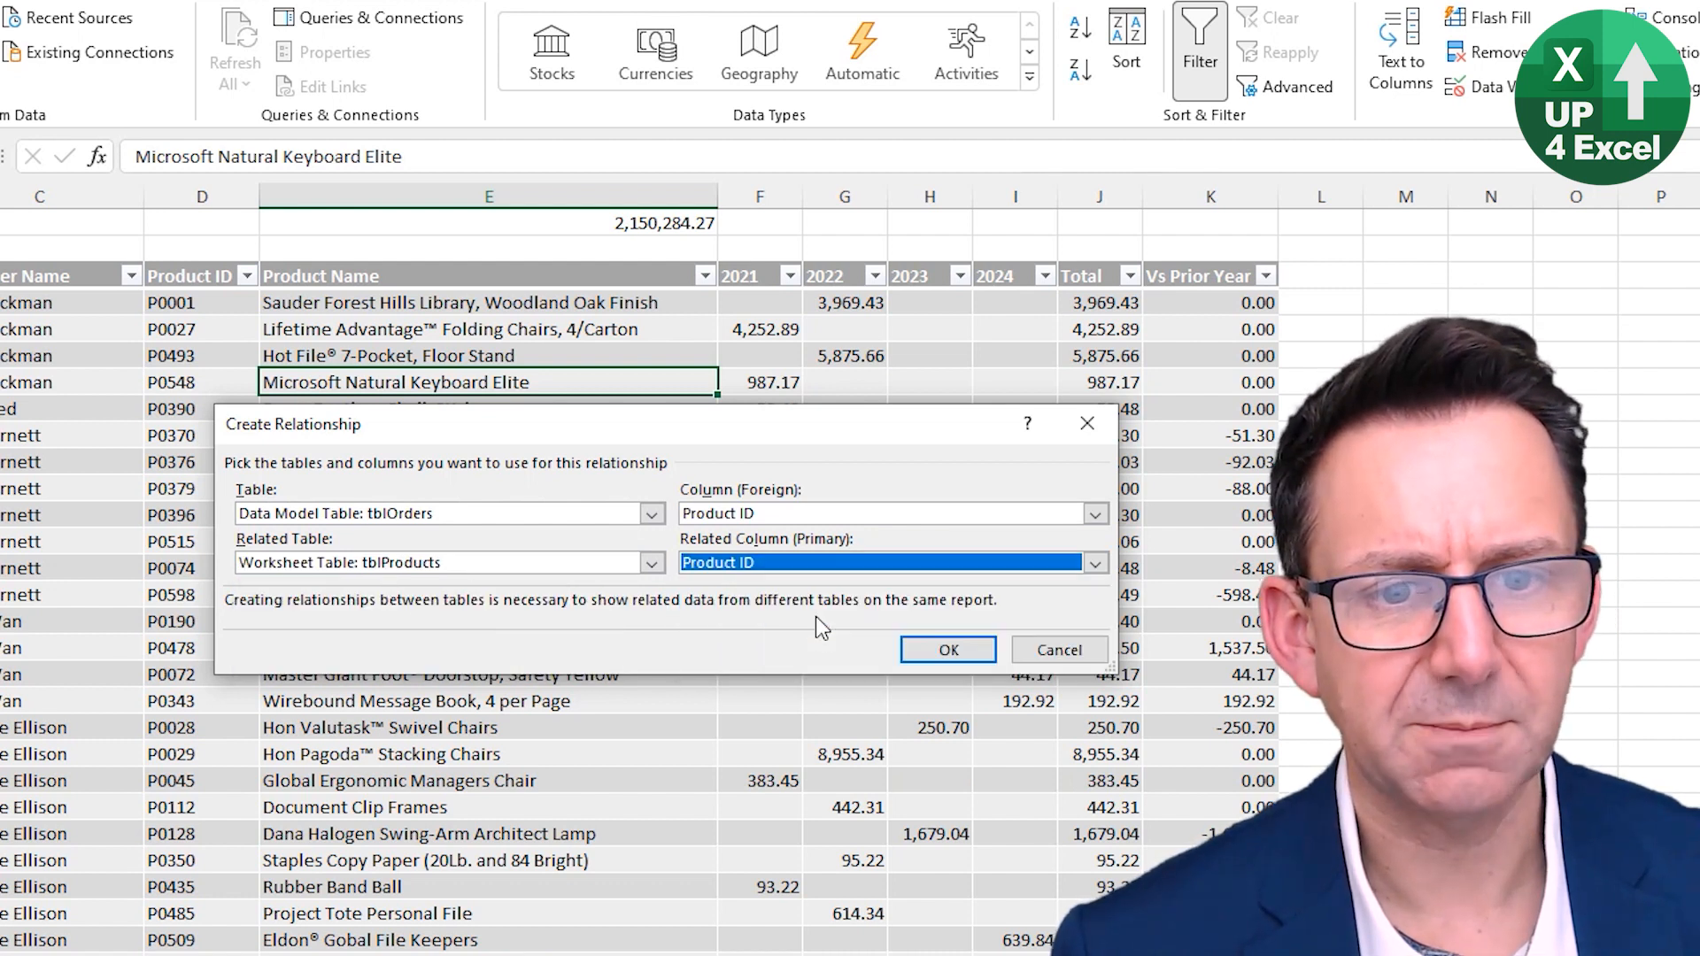
click(954, 649)
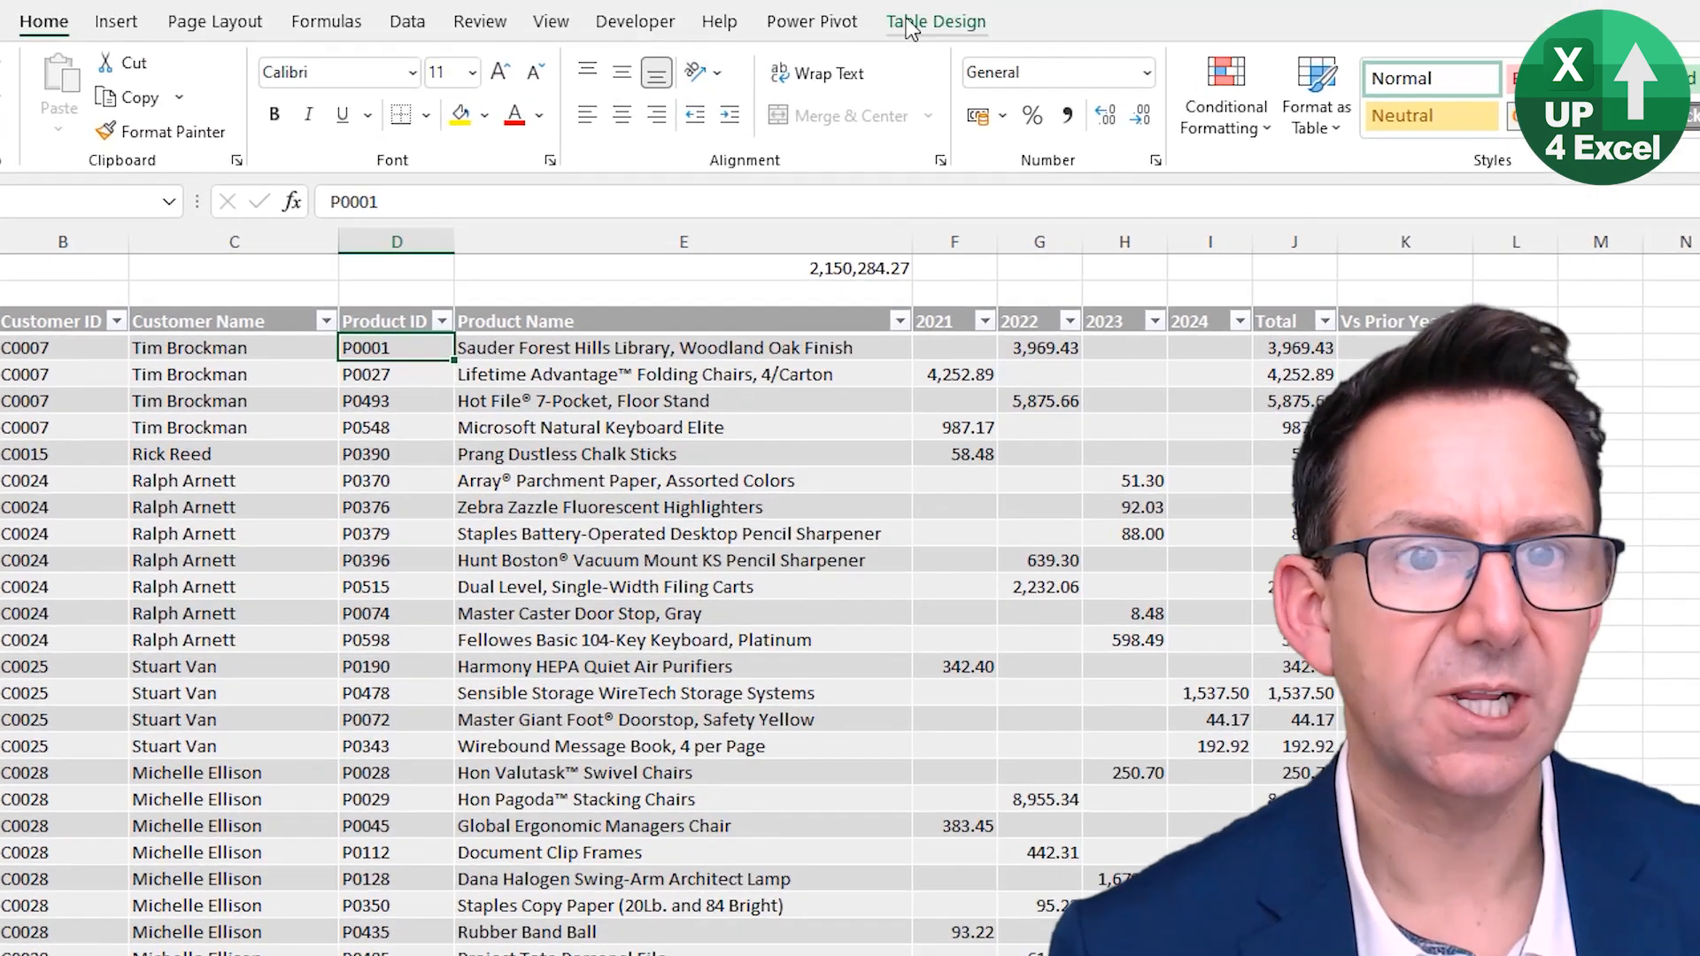
- Summarize the Orders table with a new PivotTable on a new worksheet
click(933, 15)
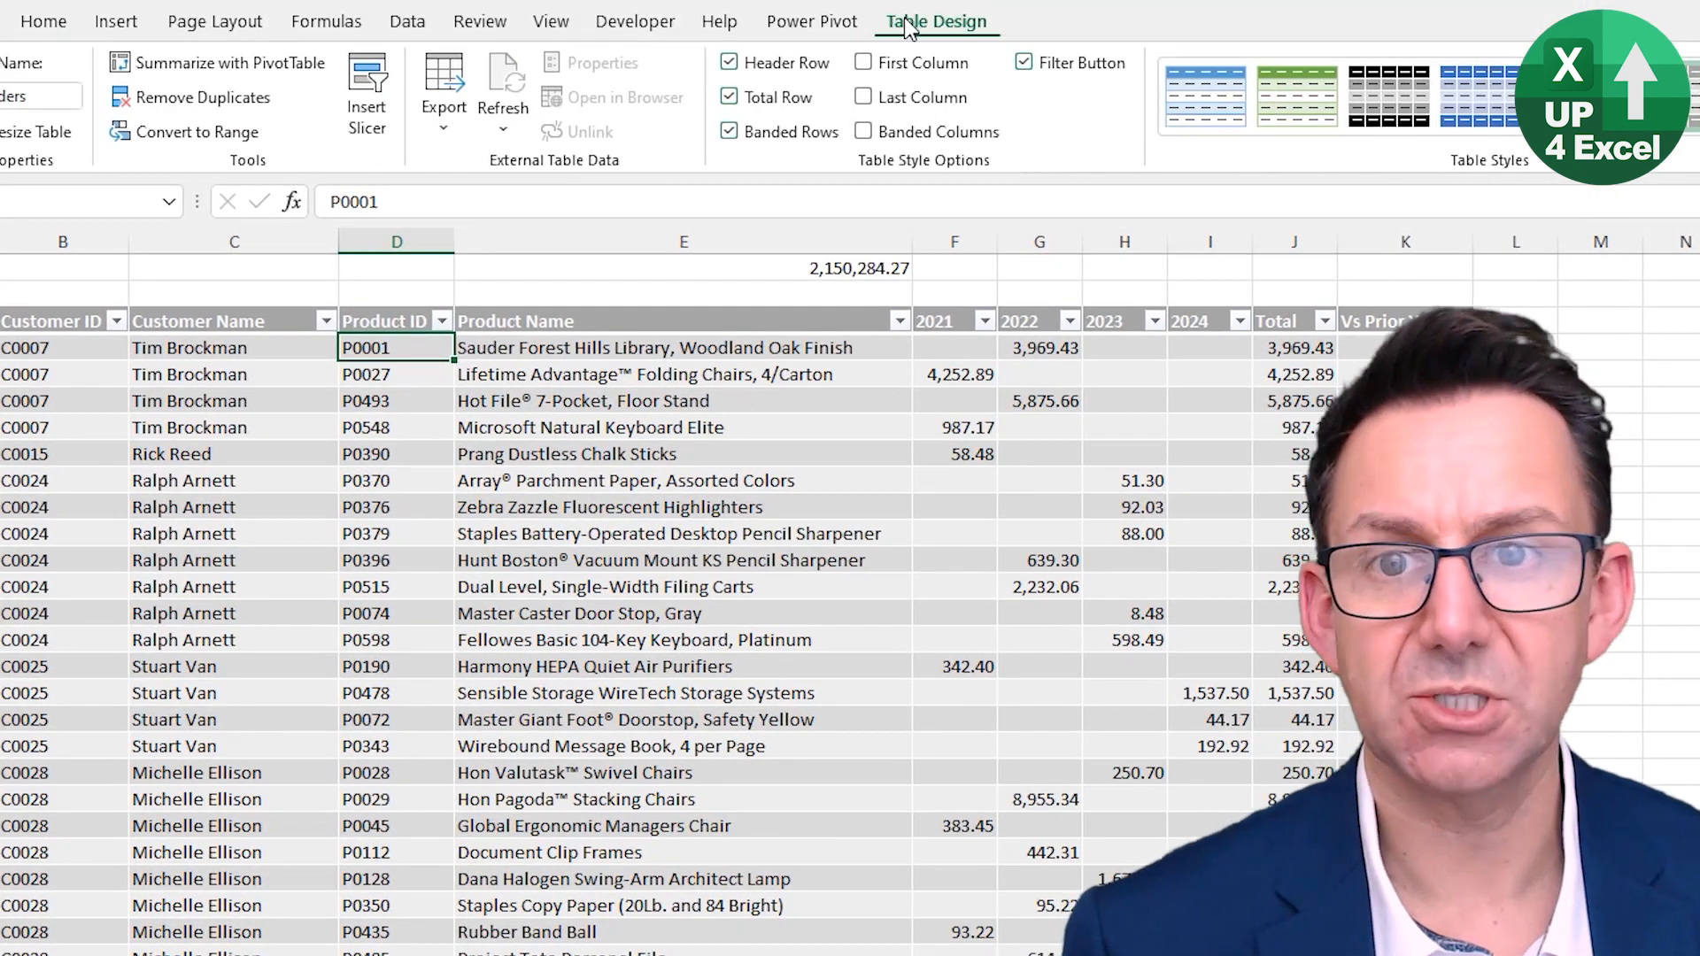
click(231, 73)
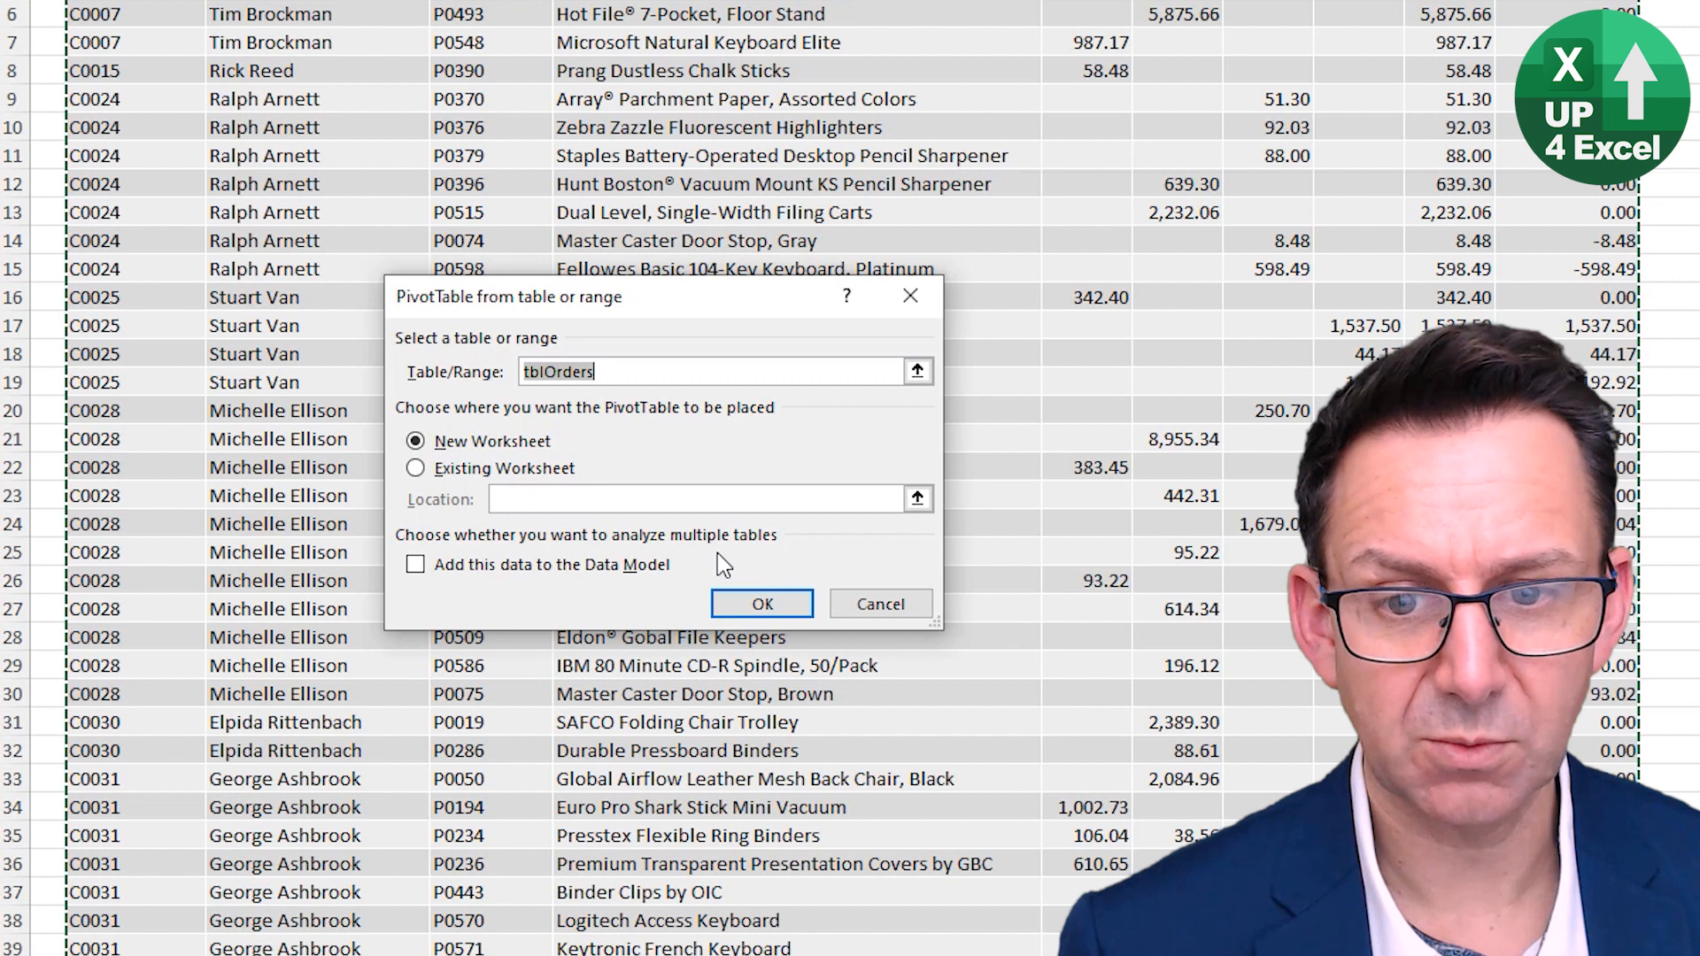
click(761, 603)
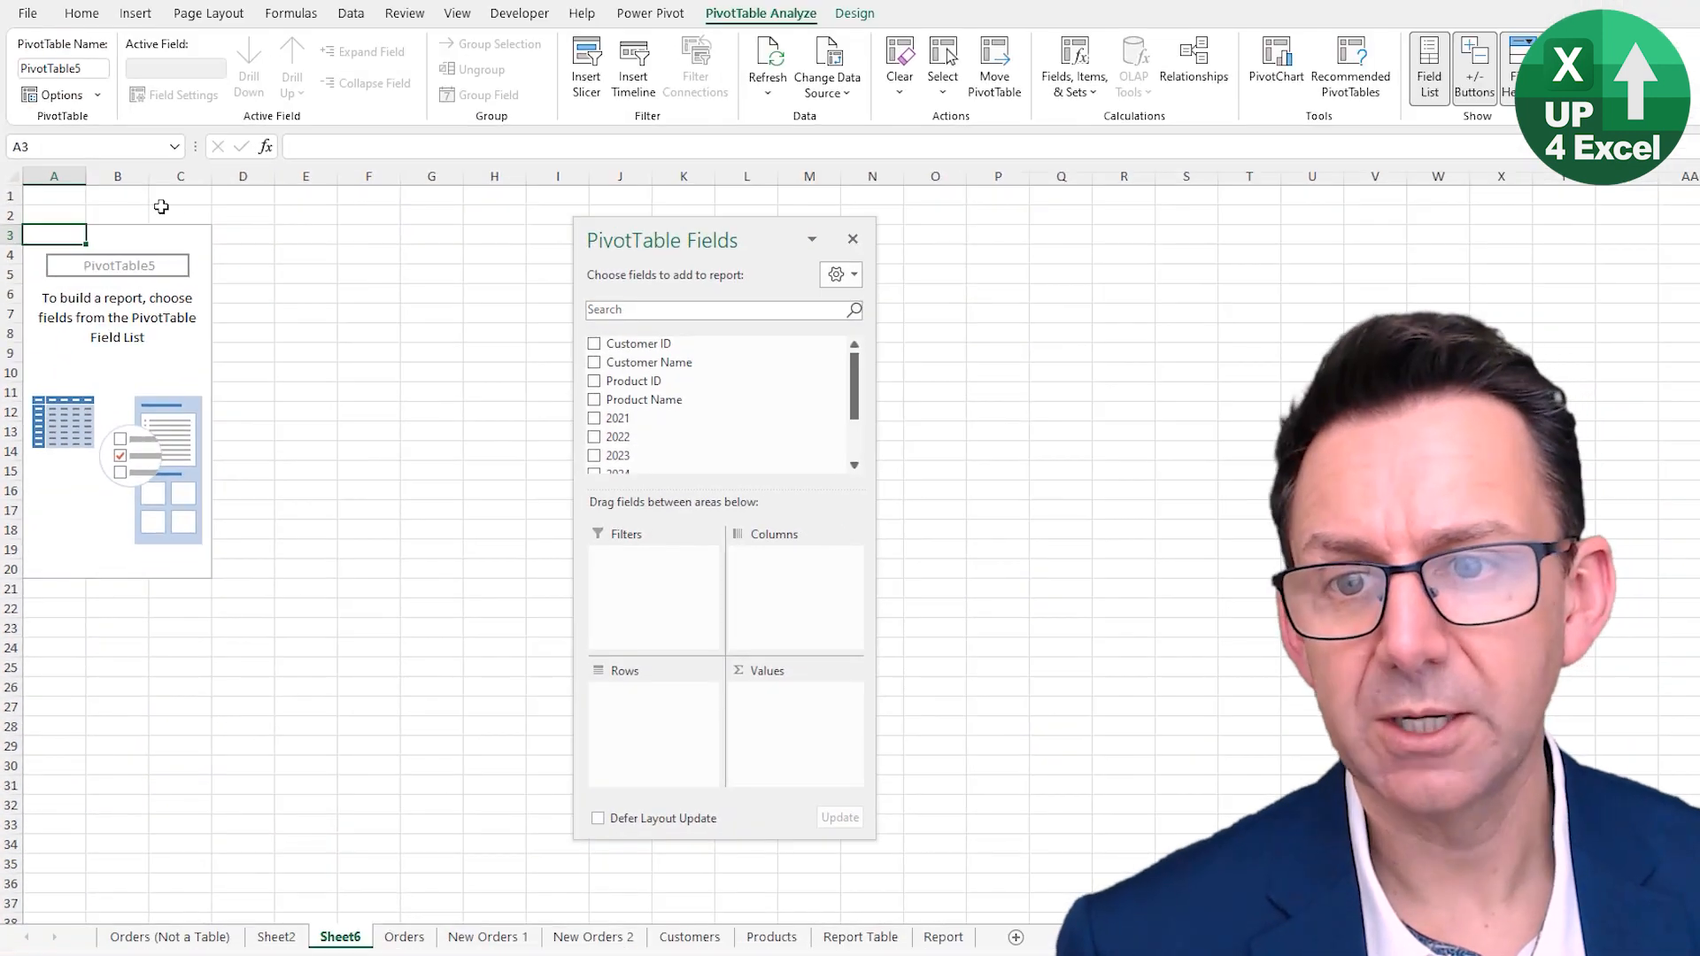
- Show all data model tables in the PivotTable field list
drag(742, 237, 541, 209)
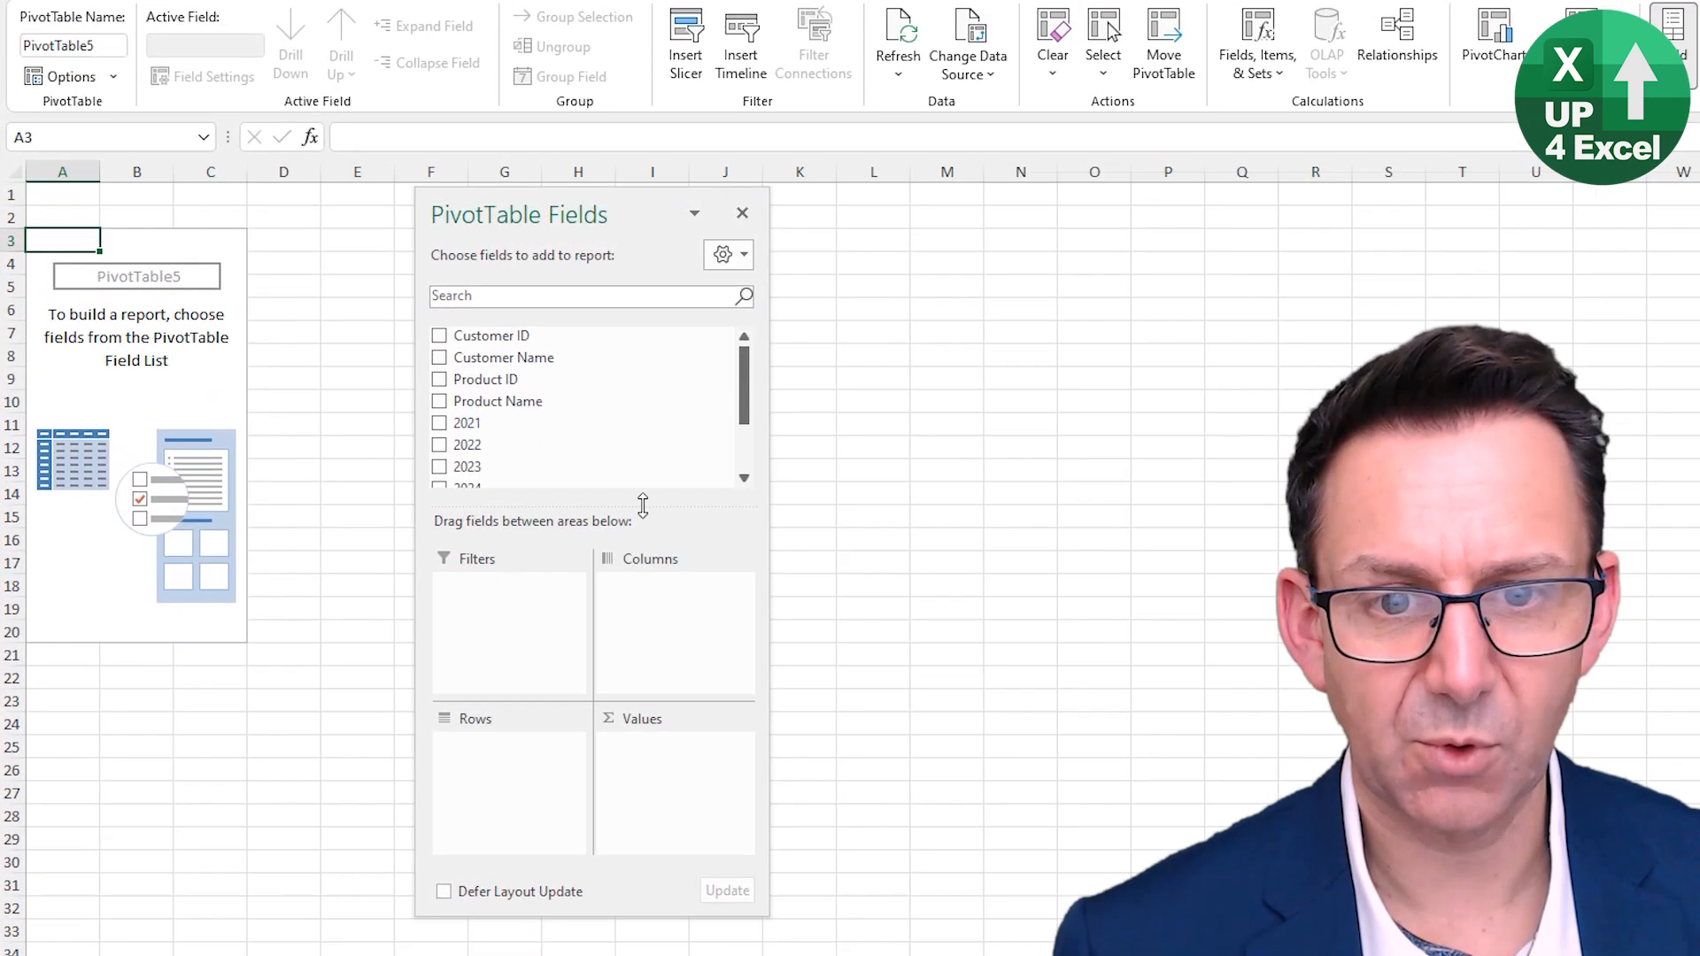
drag(550, 460, 547, 554)
drag(641, 616, 565, 601)
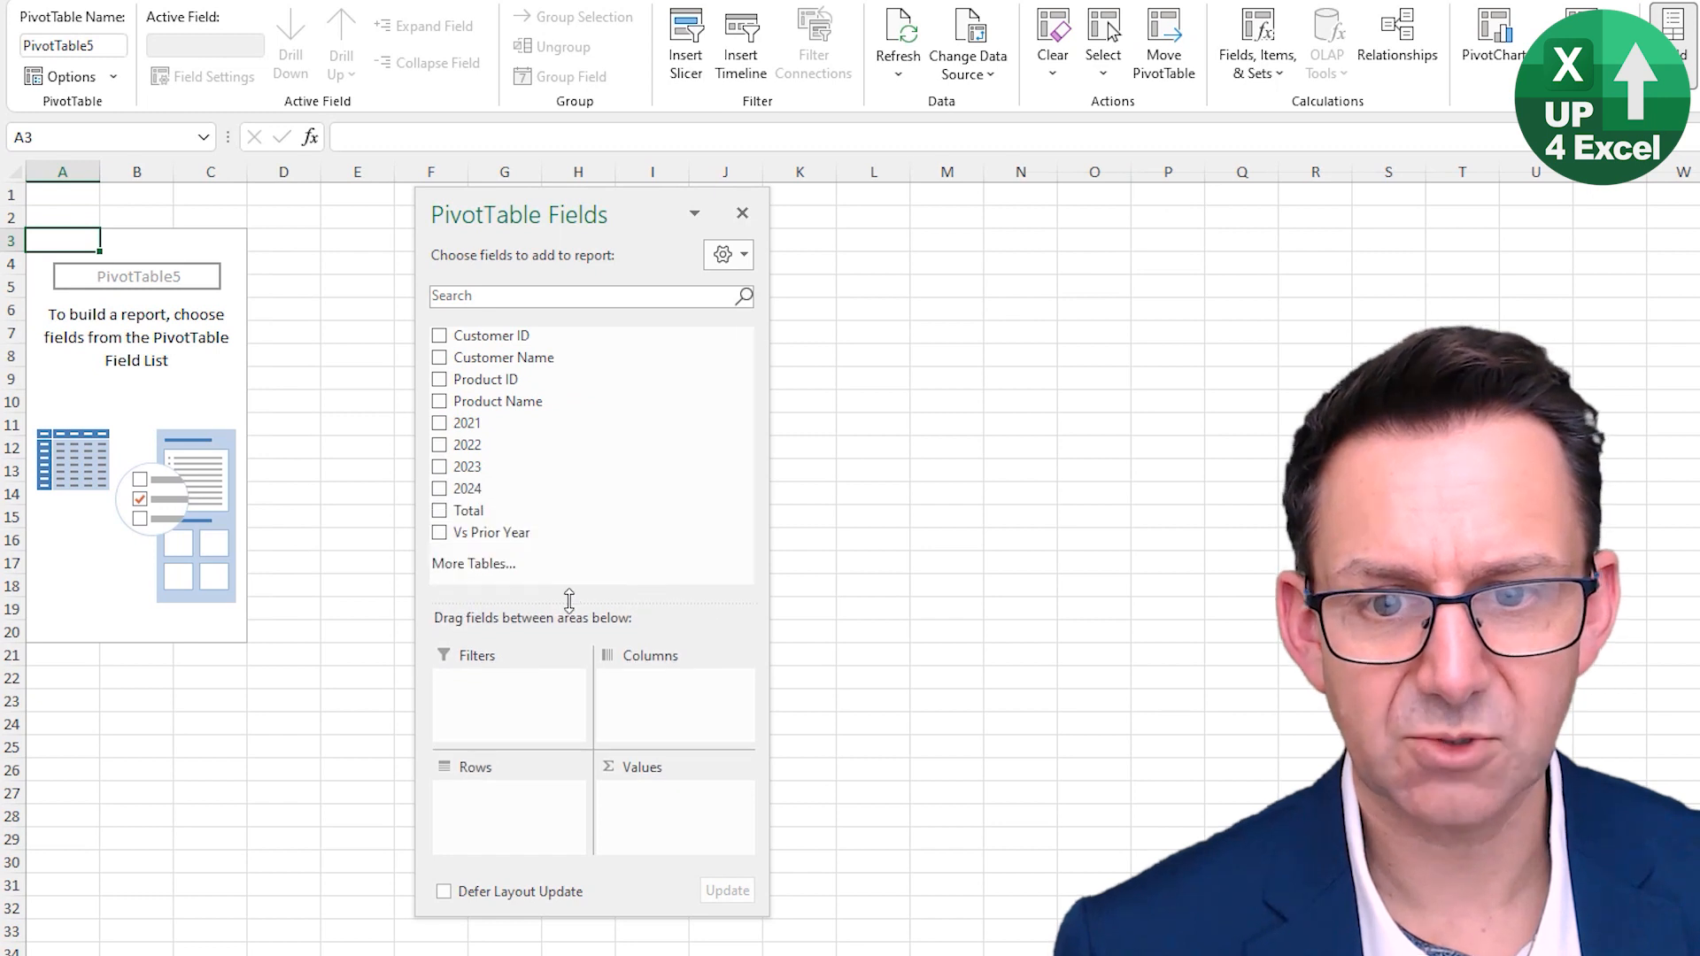
click(462, 563)
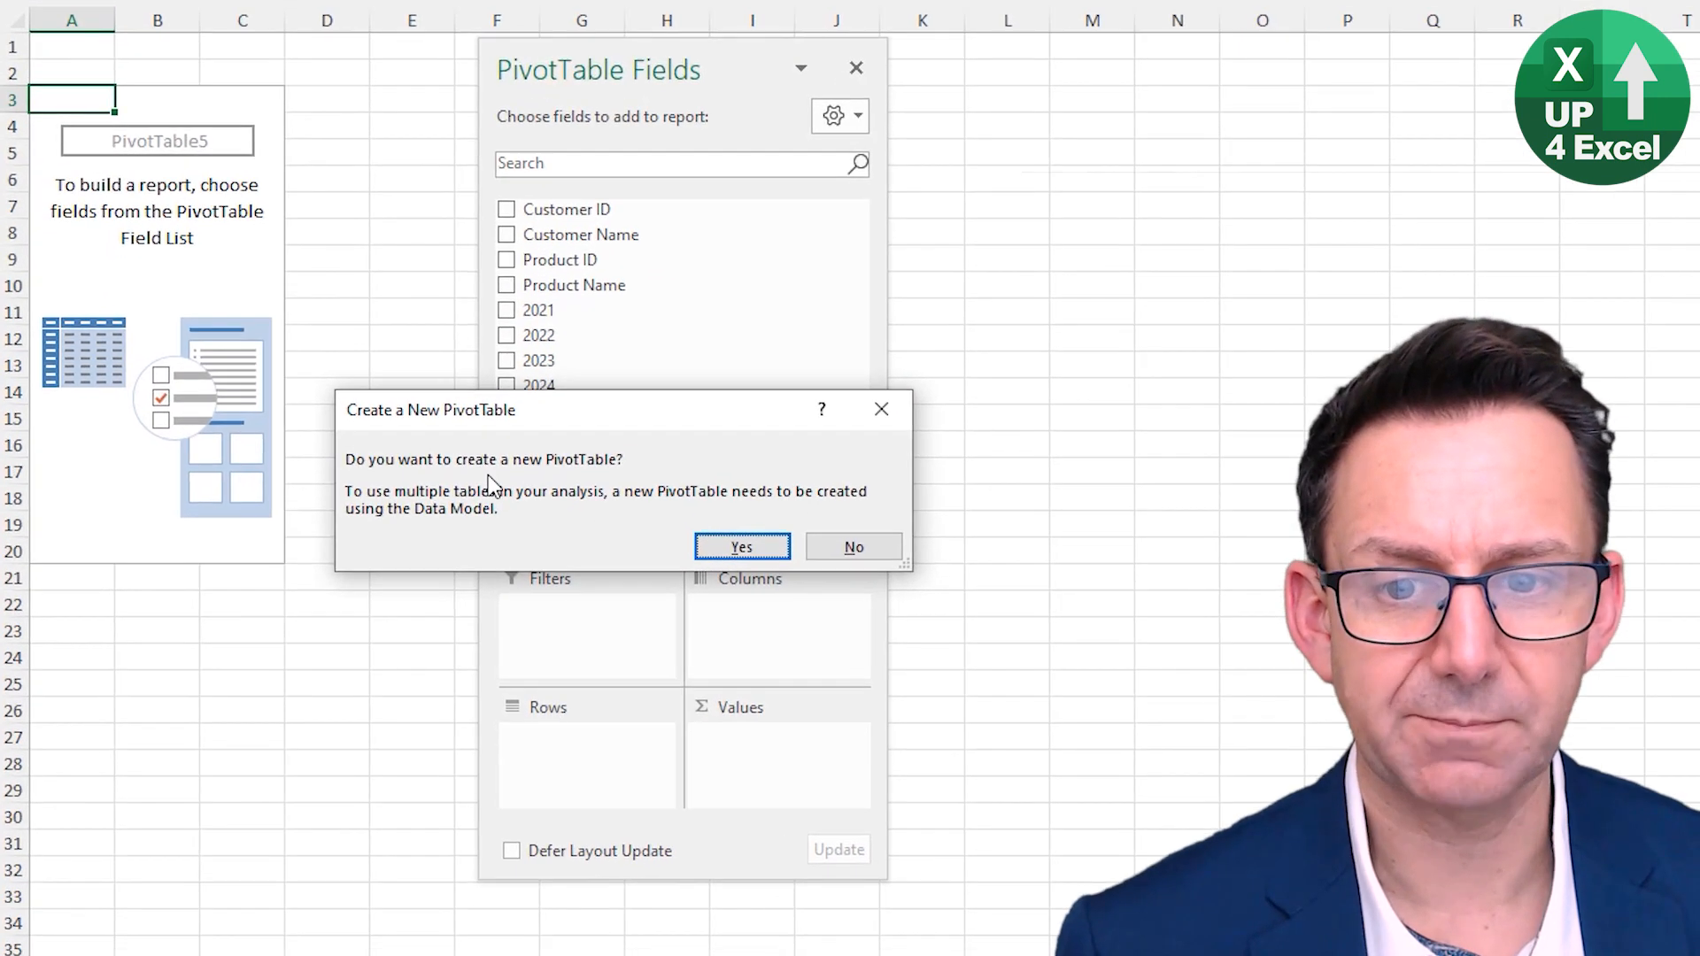
click(742, 547)
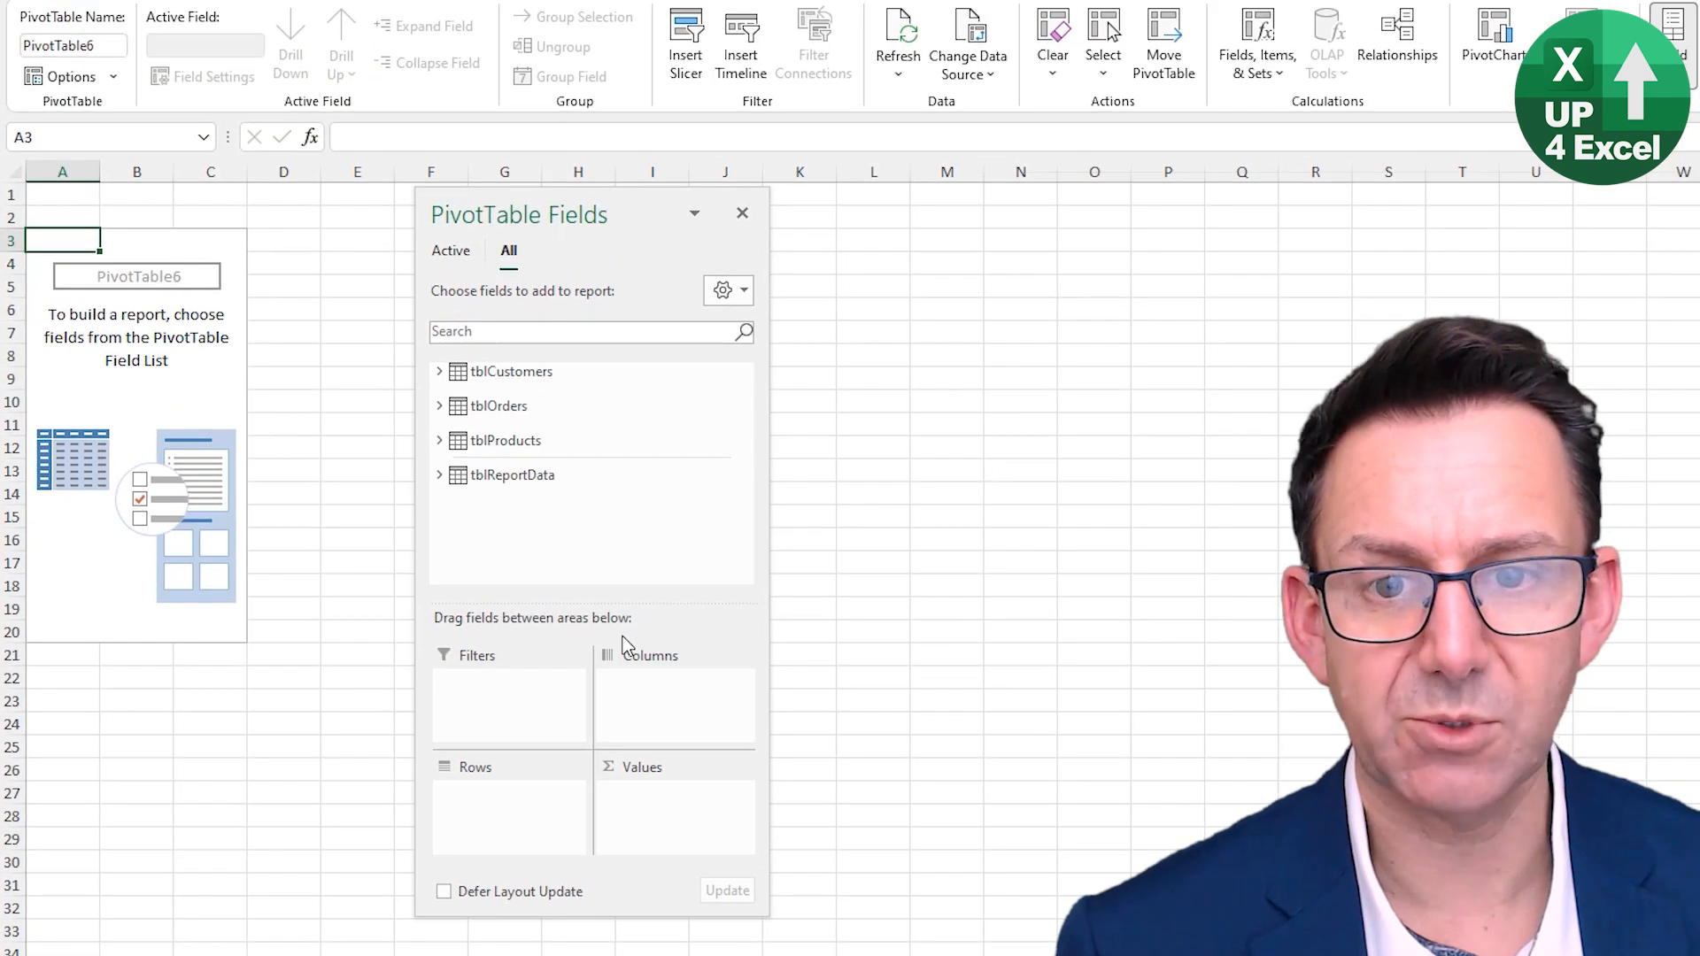
- Build the PivotTable summing tblOrders' 2022 values by tblCustomers' Customer Segment in rows
click(446, 359)
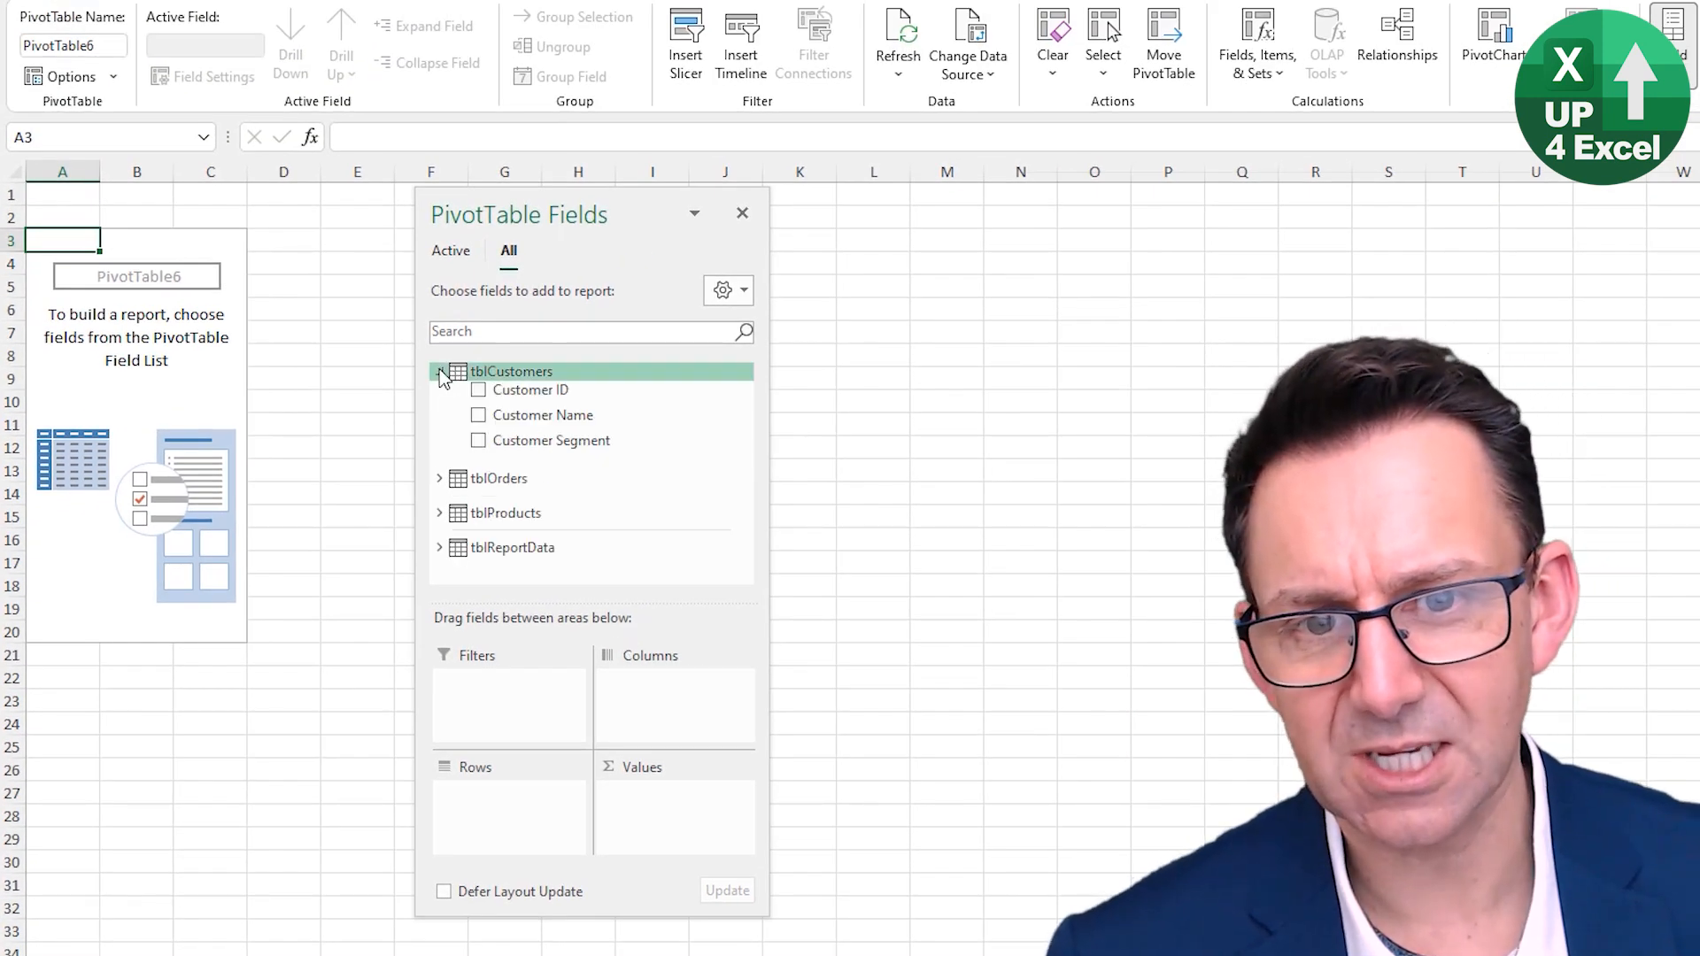
click(440, 371)
click(441, 406)
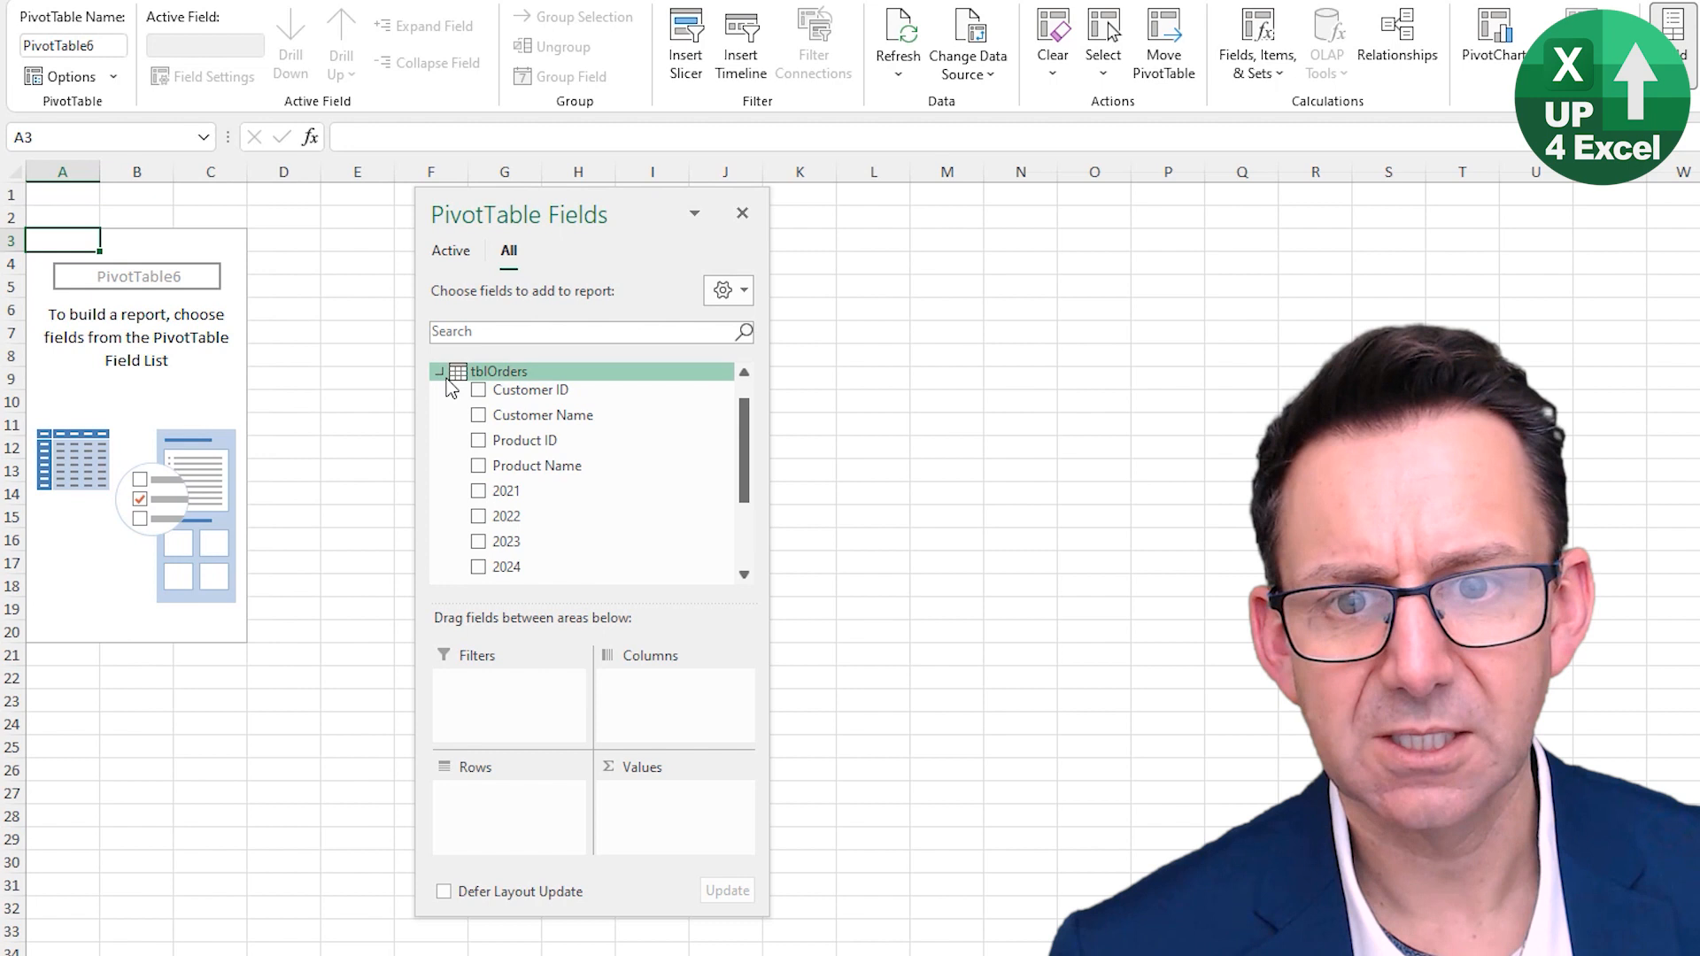
click(440, 372)
click(440, 372)
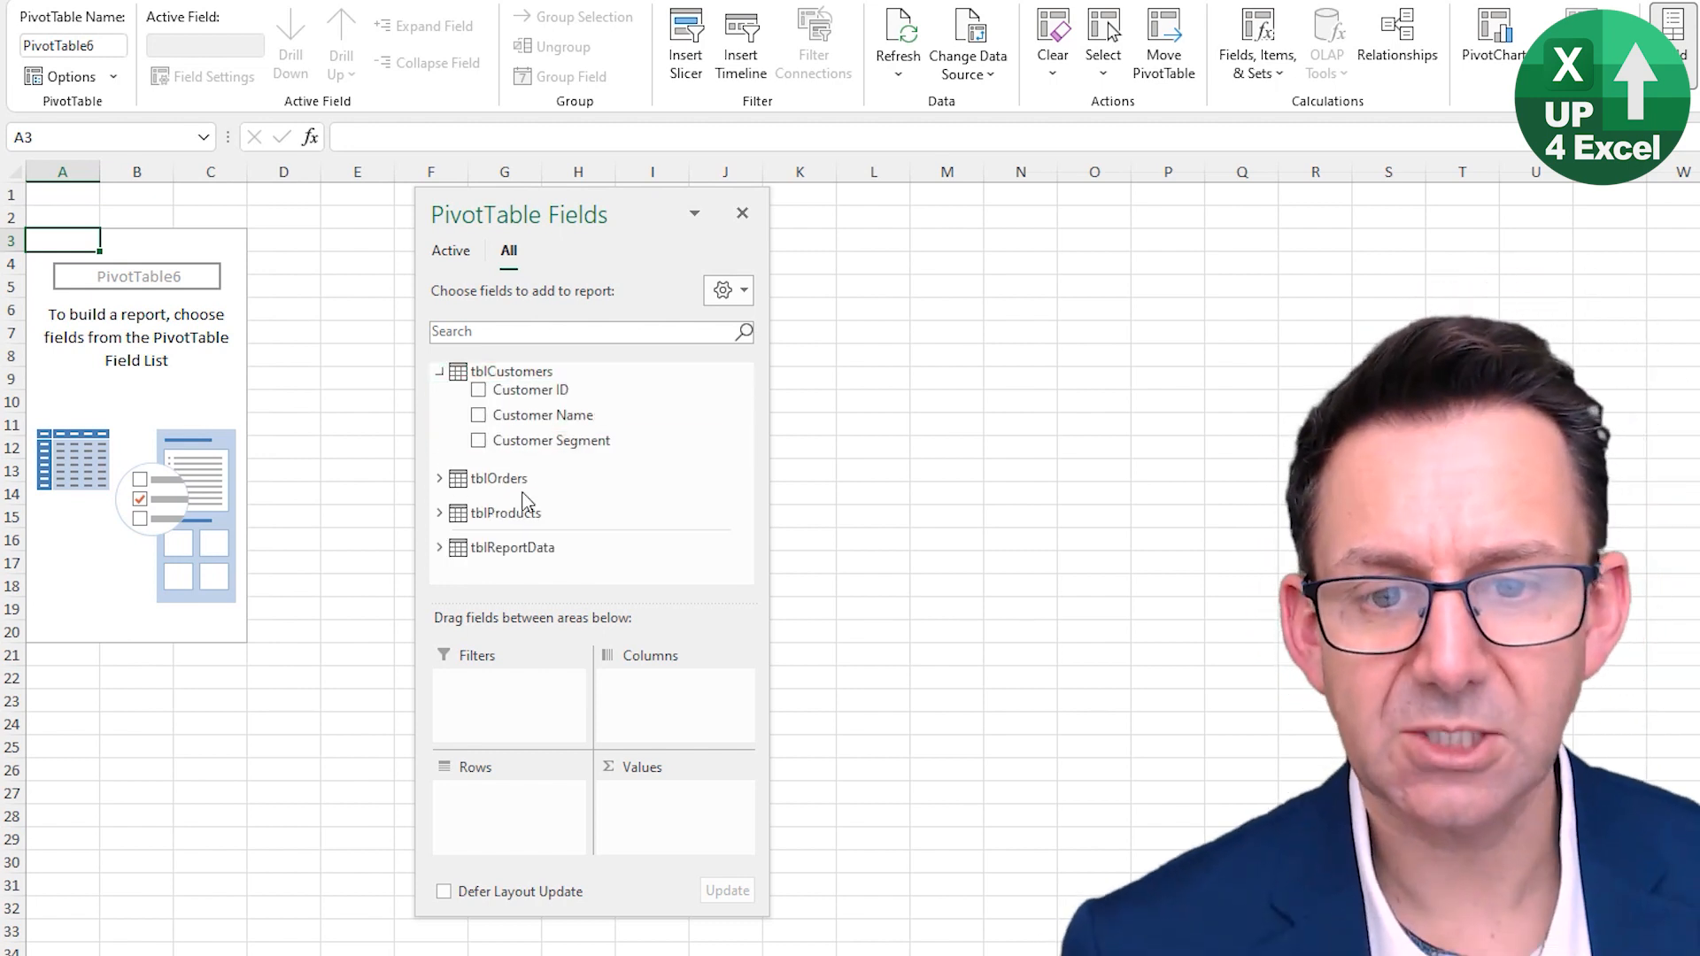
click(440, 478)
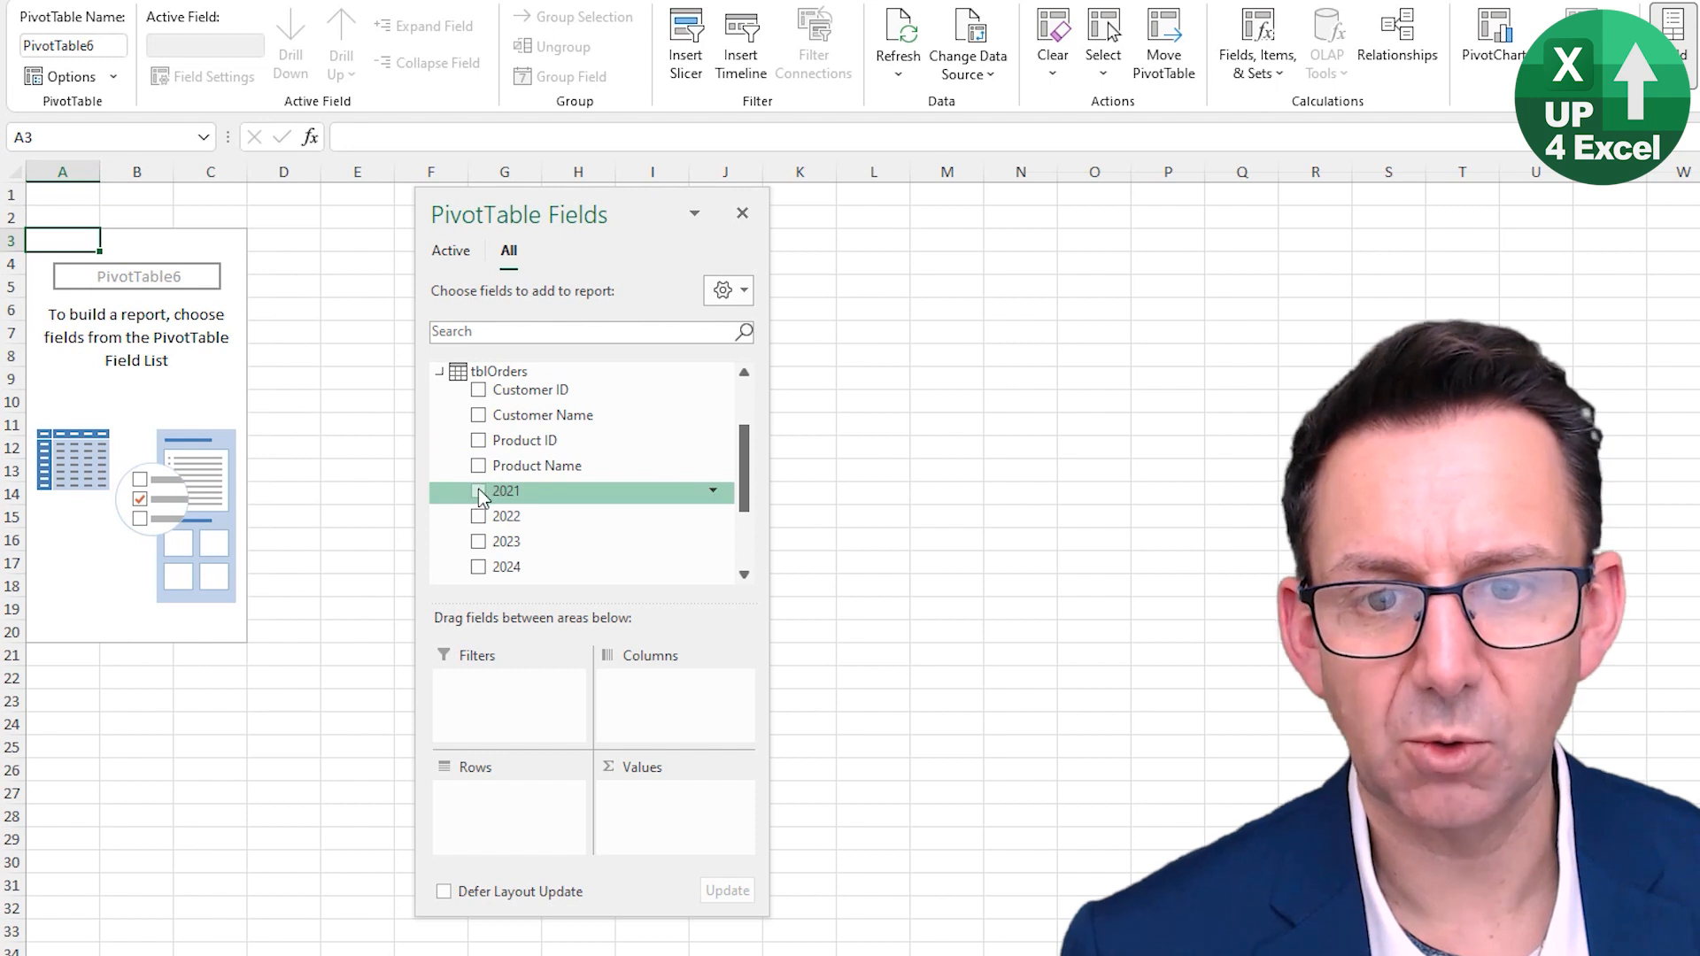
drag(476, 496, 654, 796)
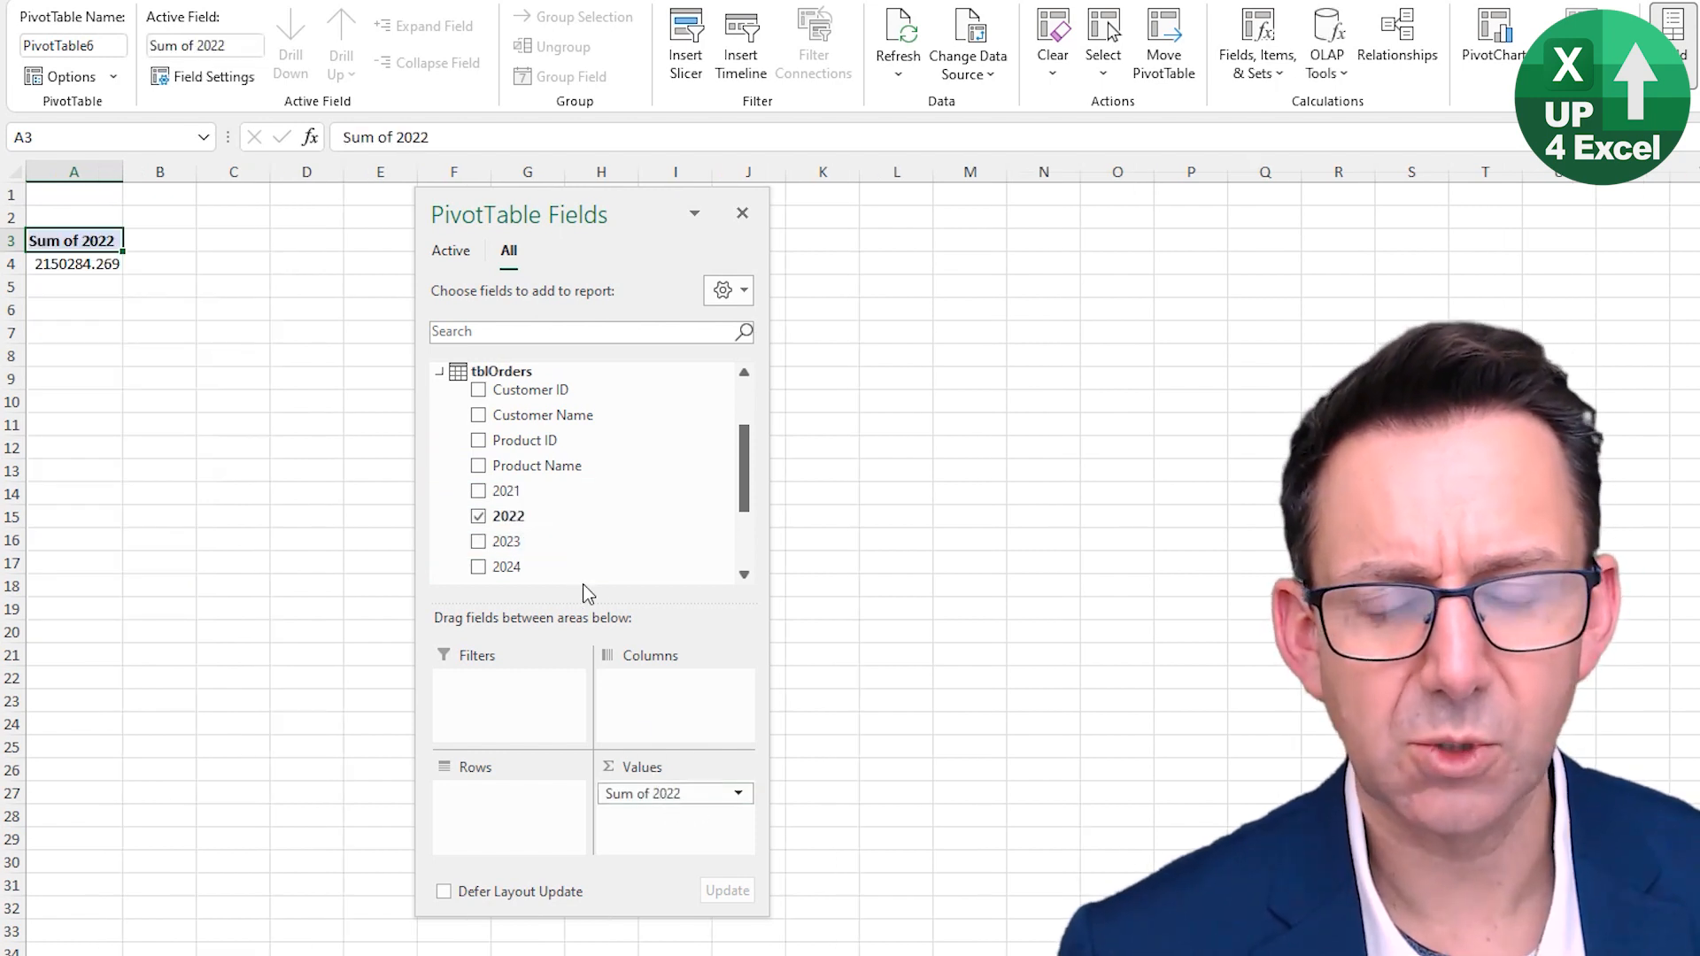
scroll(531, 470, up, 2)
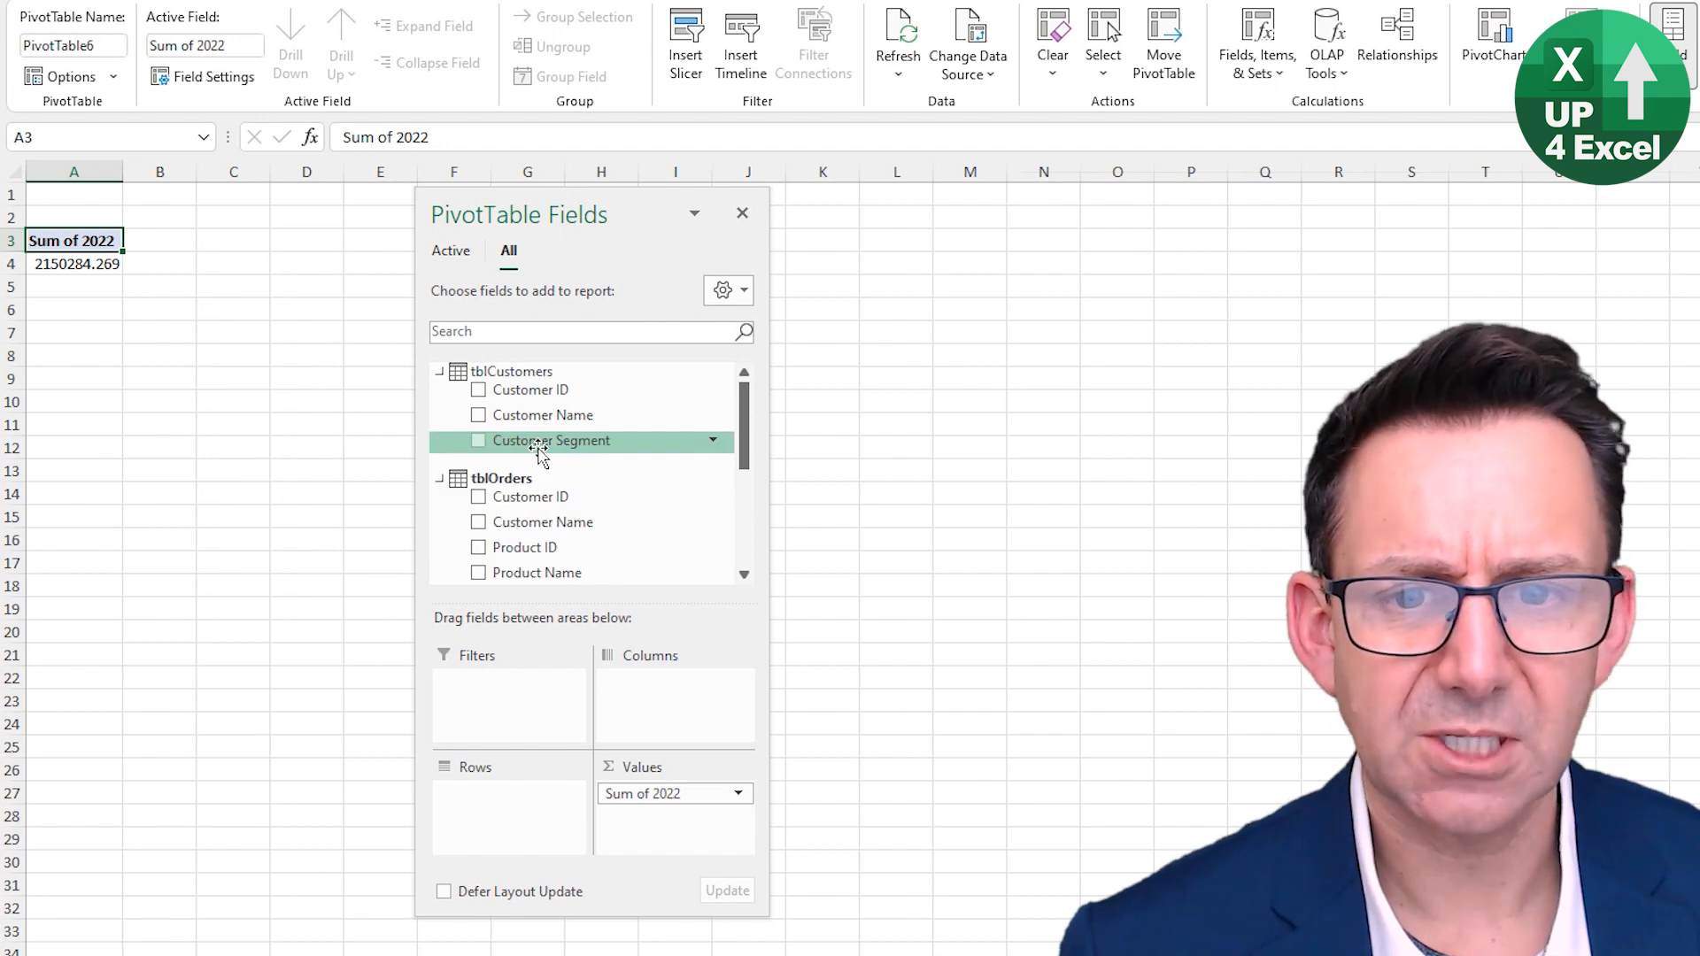
drag(530, 440, 512, 819)
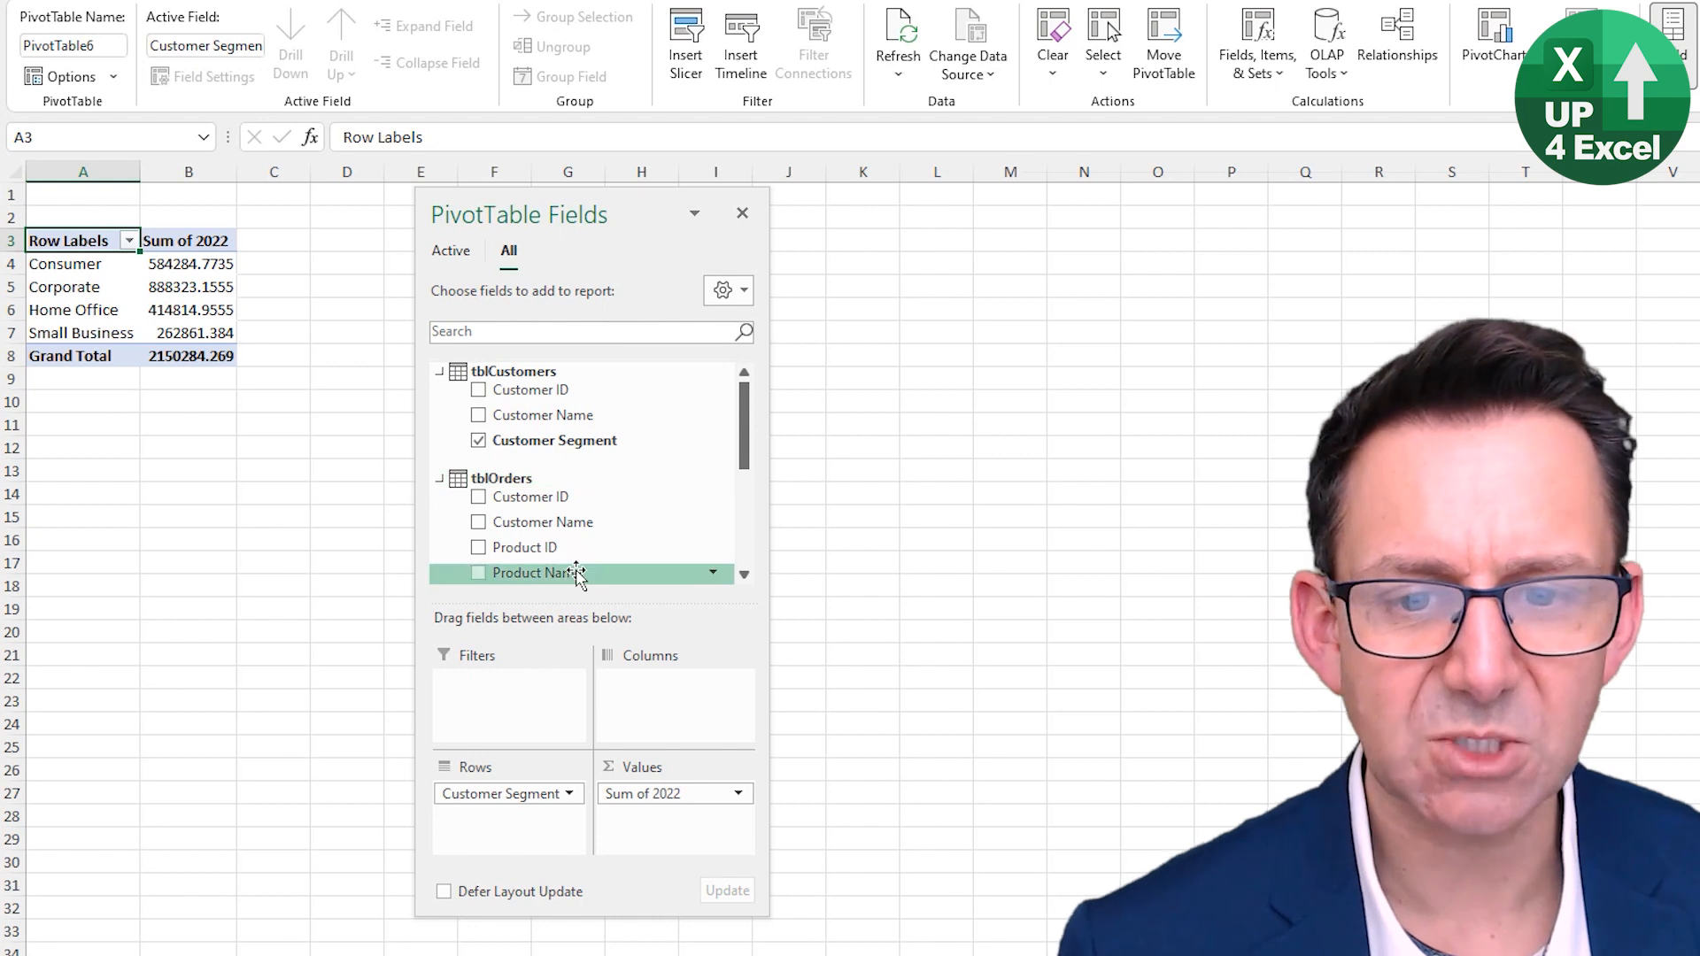
- Rearrange the PivotTable with Customer Segment in columns and tblProducts' Product Category in rows
drag(566, 574, 588, 533)
drag(505, 793, 662, 721)
scroll(563, 493, down, 3)
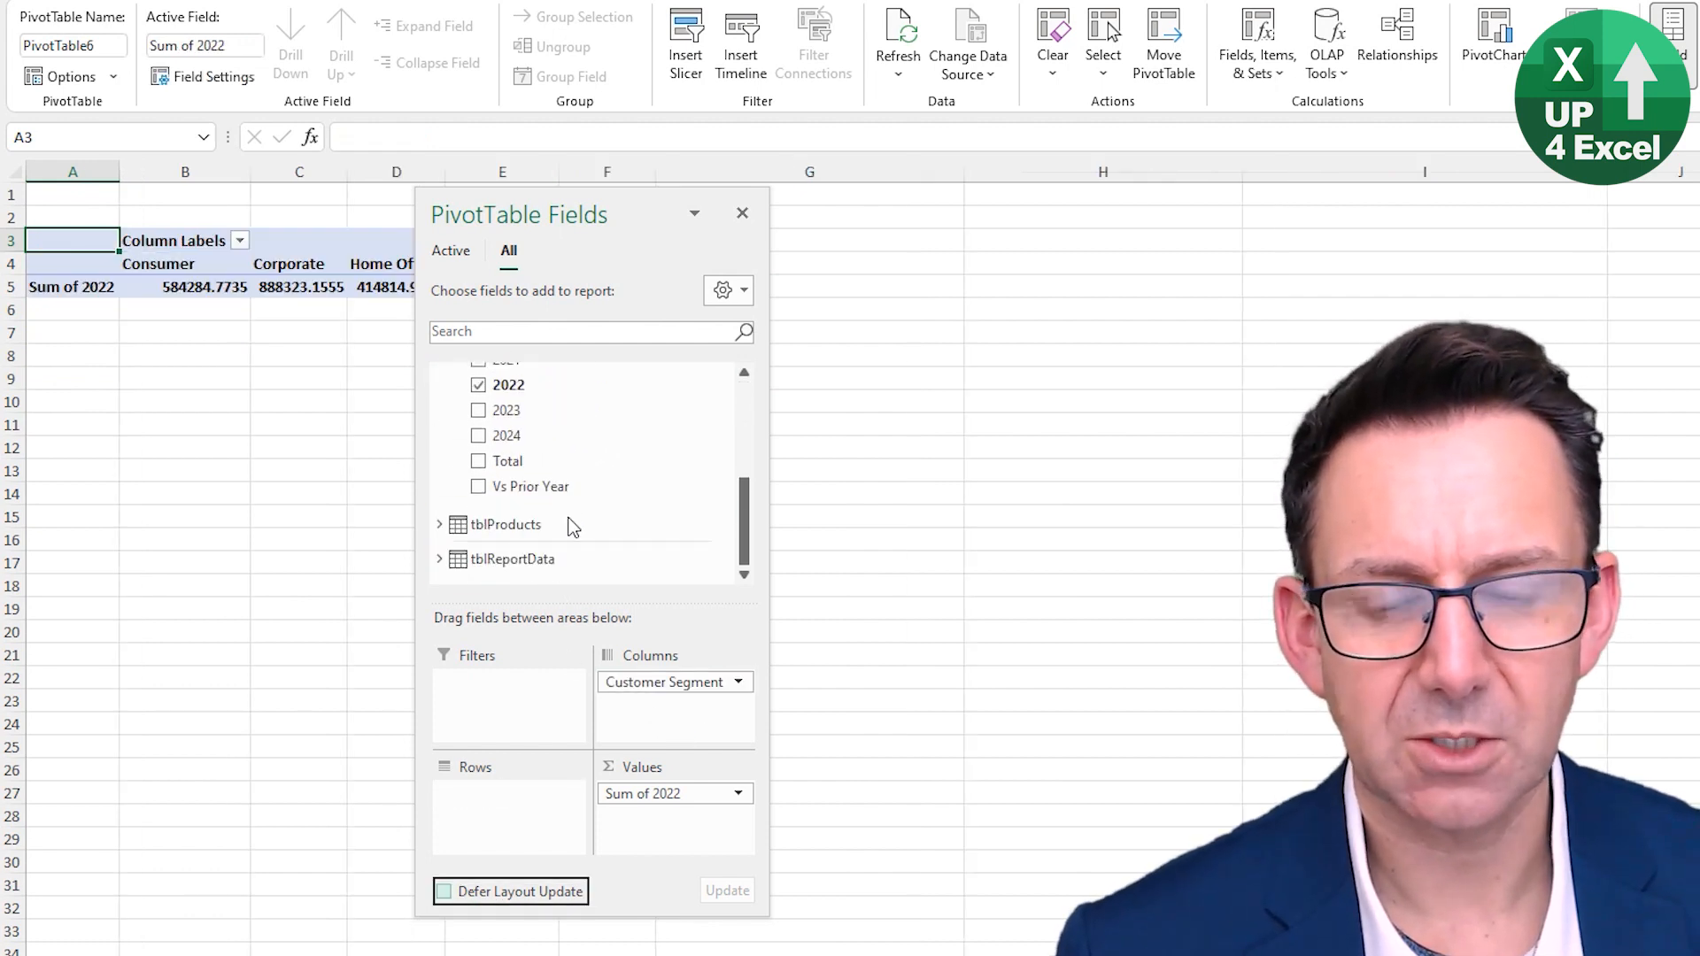
click(440, 524)
drag(493, 520, 498, 788)
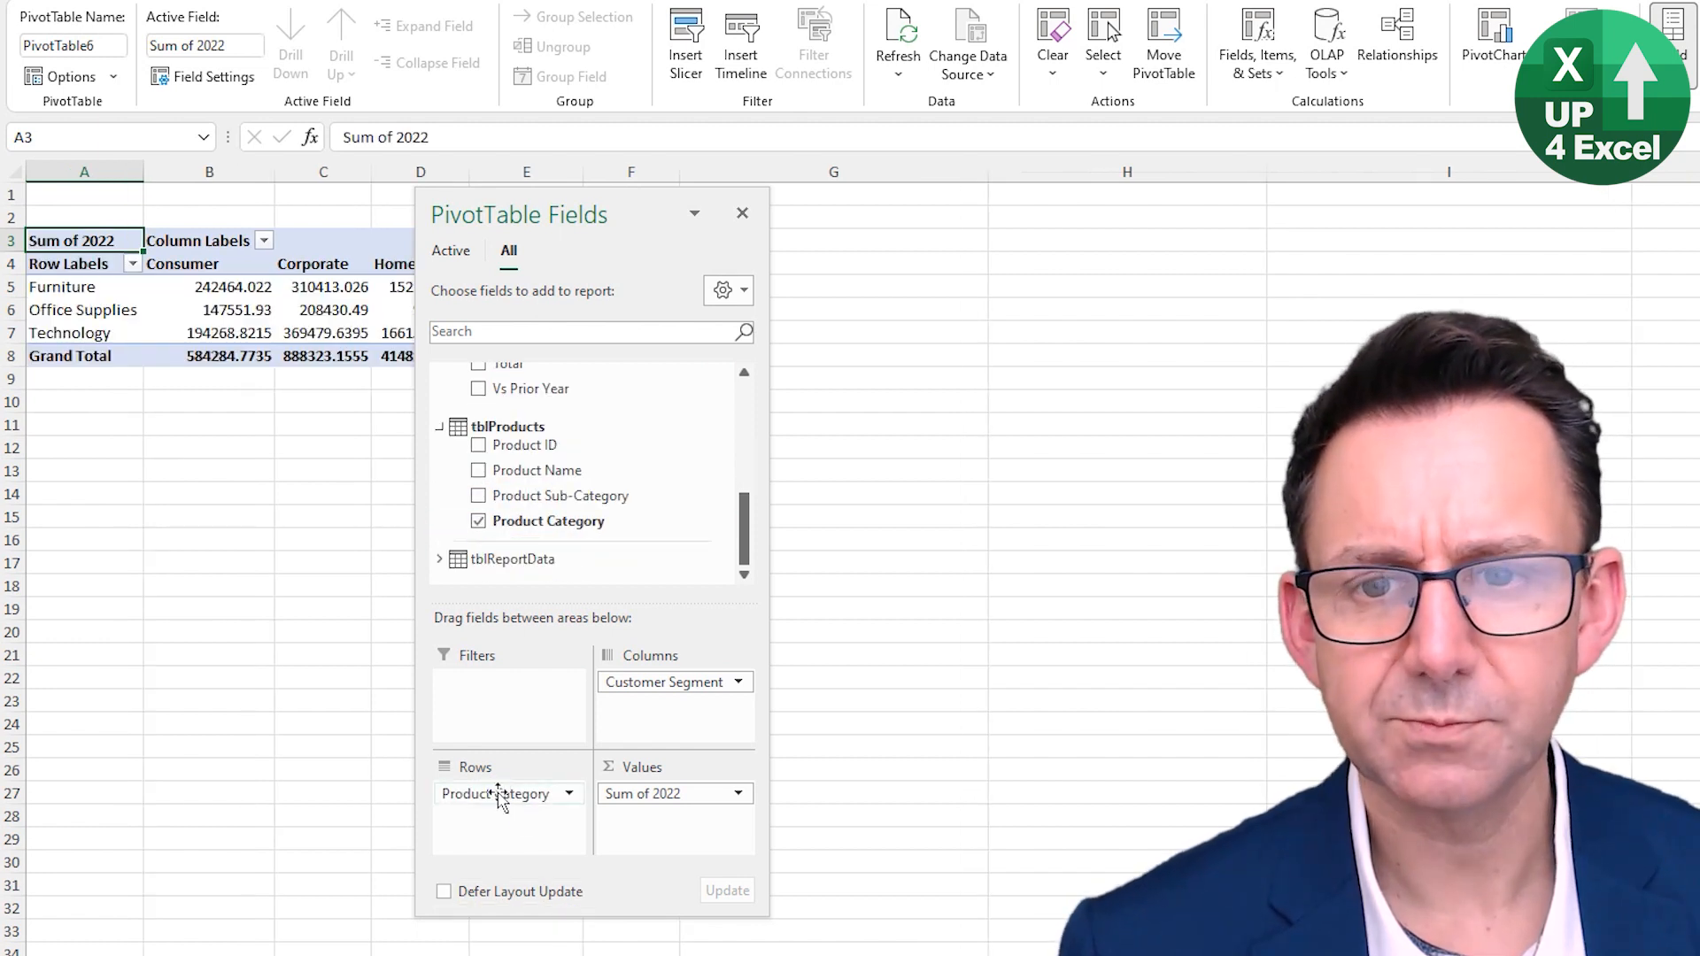
drag(630, 213, 975, 231)
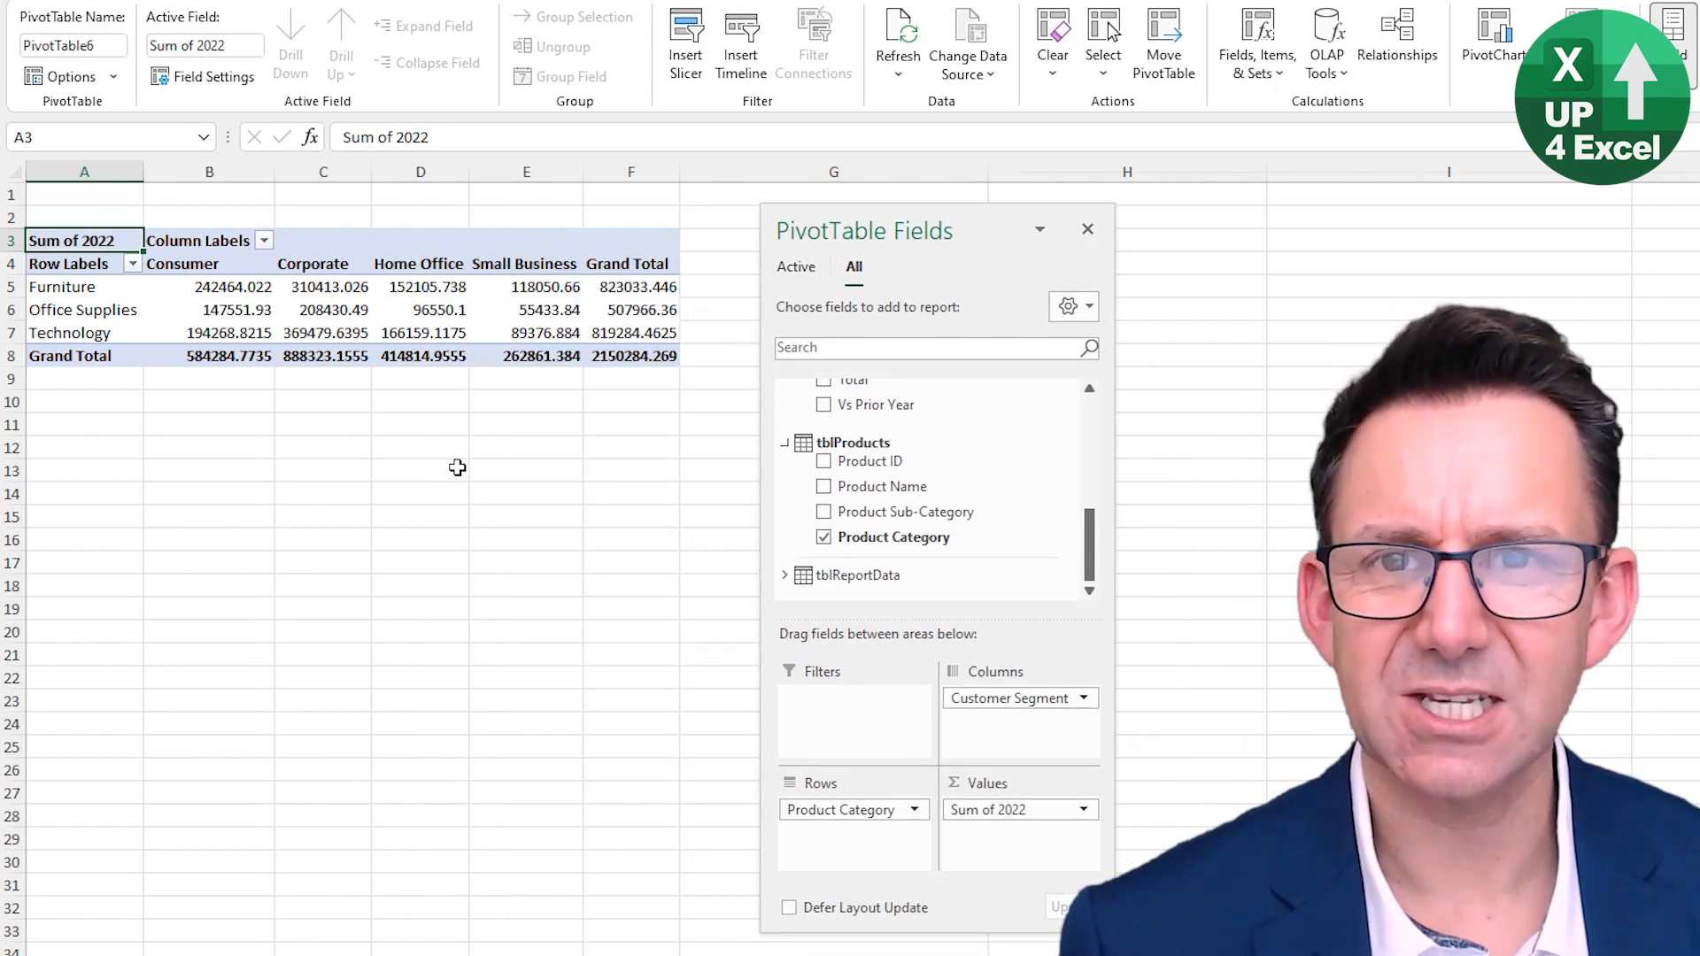
- Browse the Orders table, selecting the Product Name and 2021 columns and jumping to its last row
scroll(952, 531, up, 2)
scroll(952, 531, up, 5)
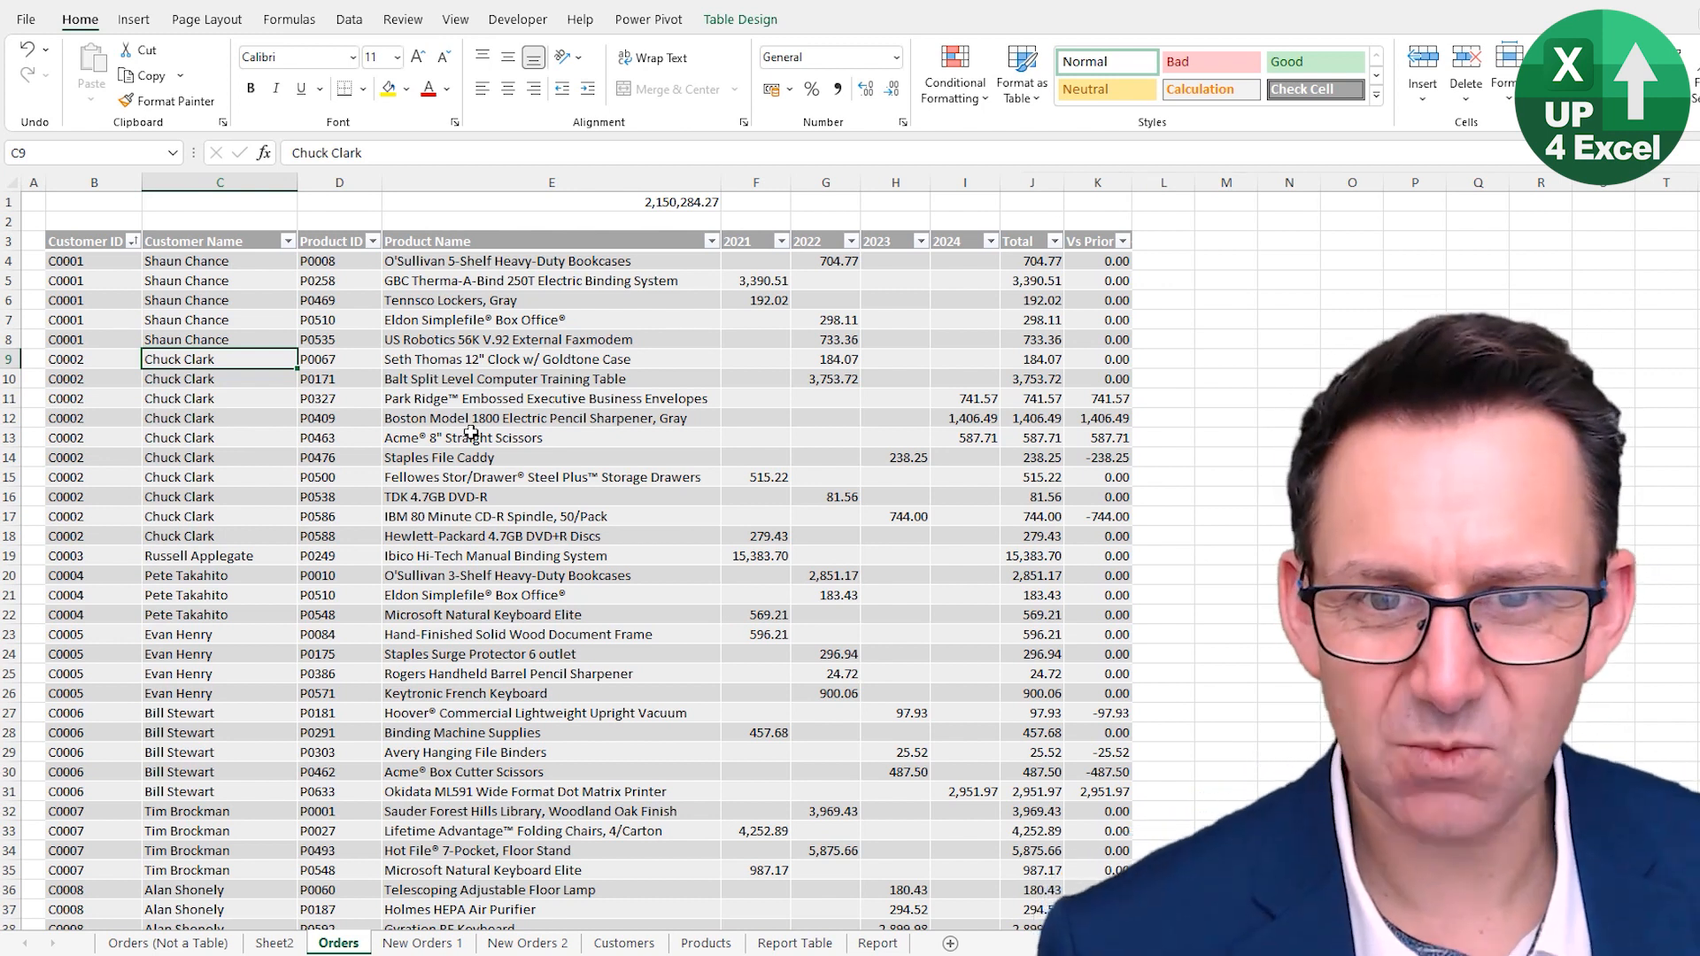
scroll(469, 433, down, 3)
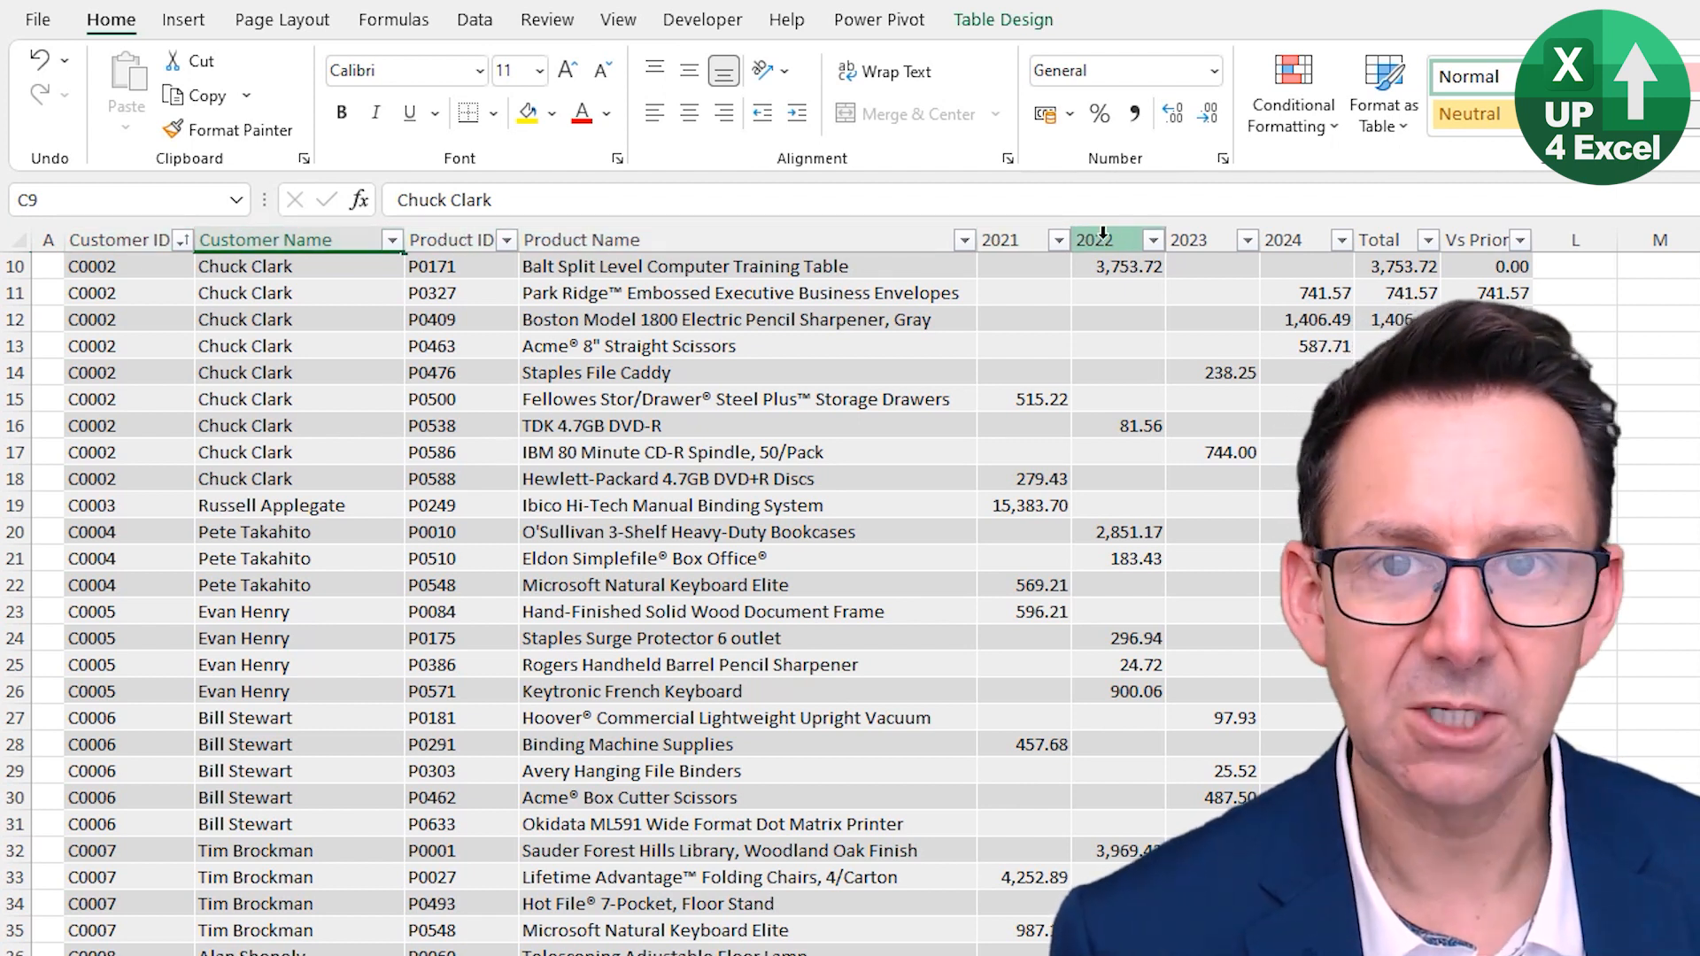
click(728, 229)
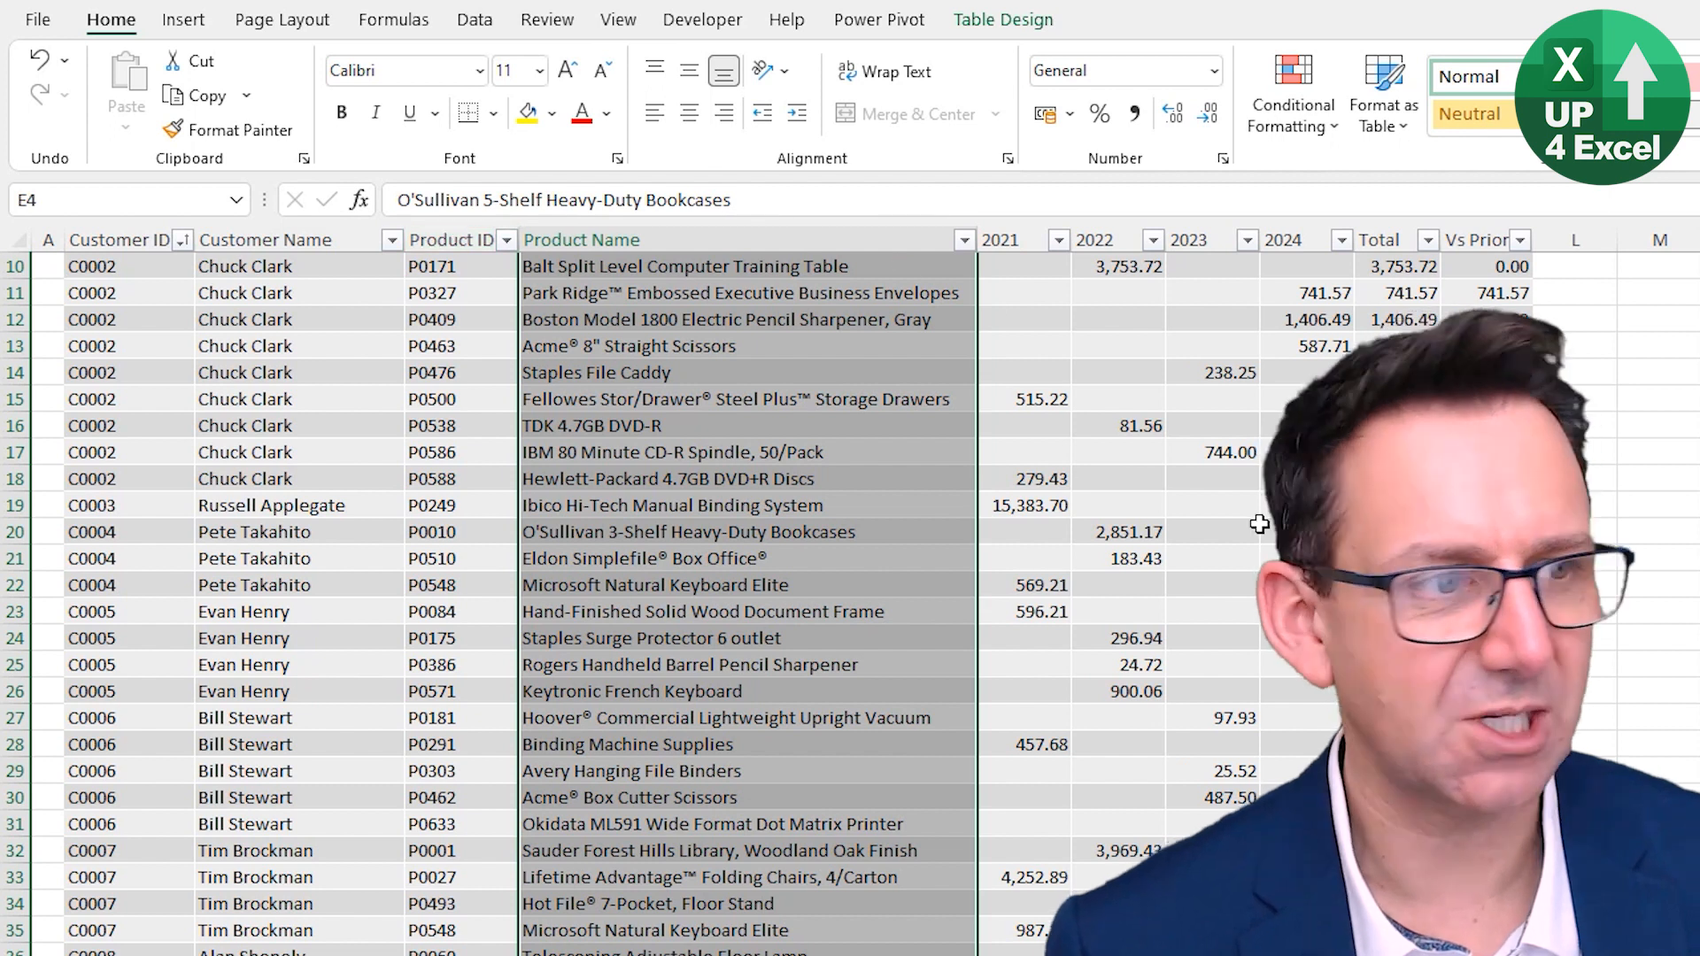
scroll(1198, 383, up, 3)
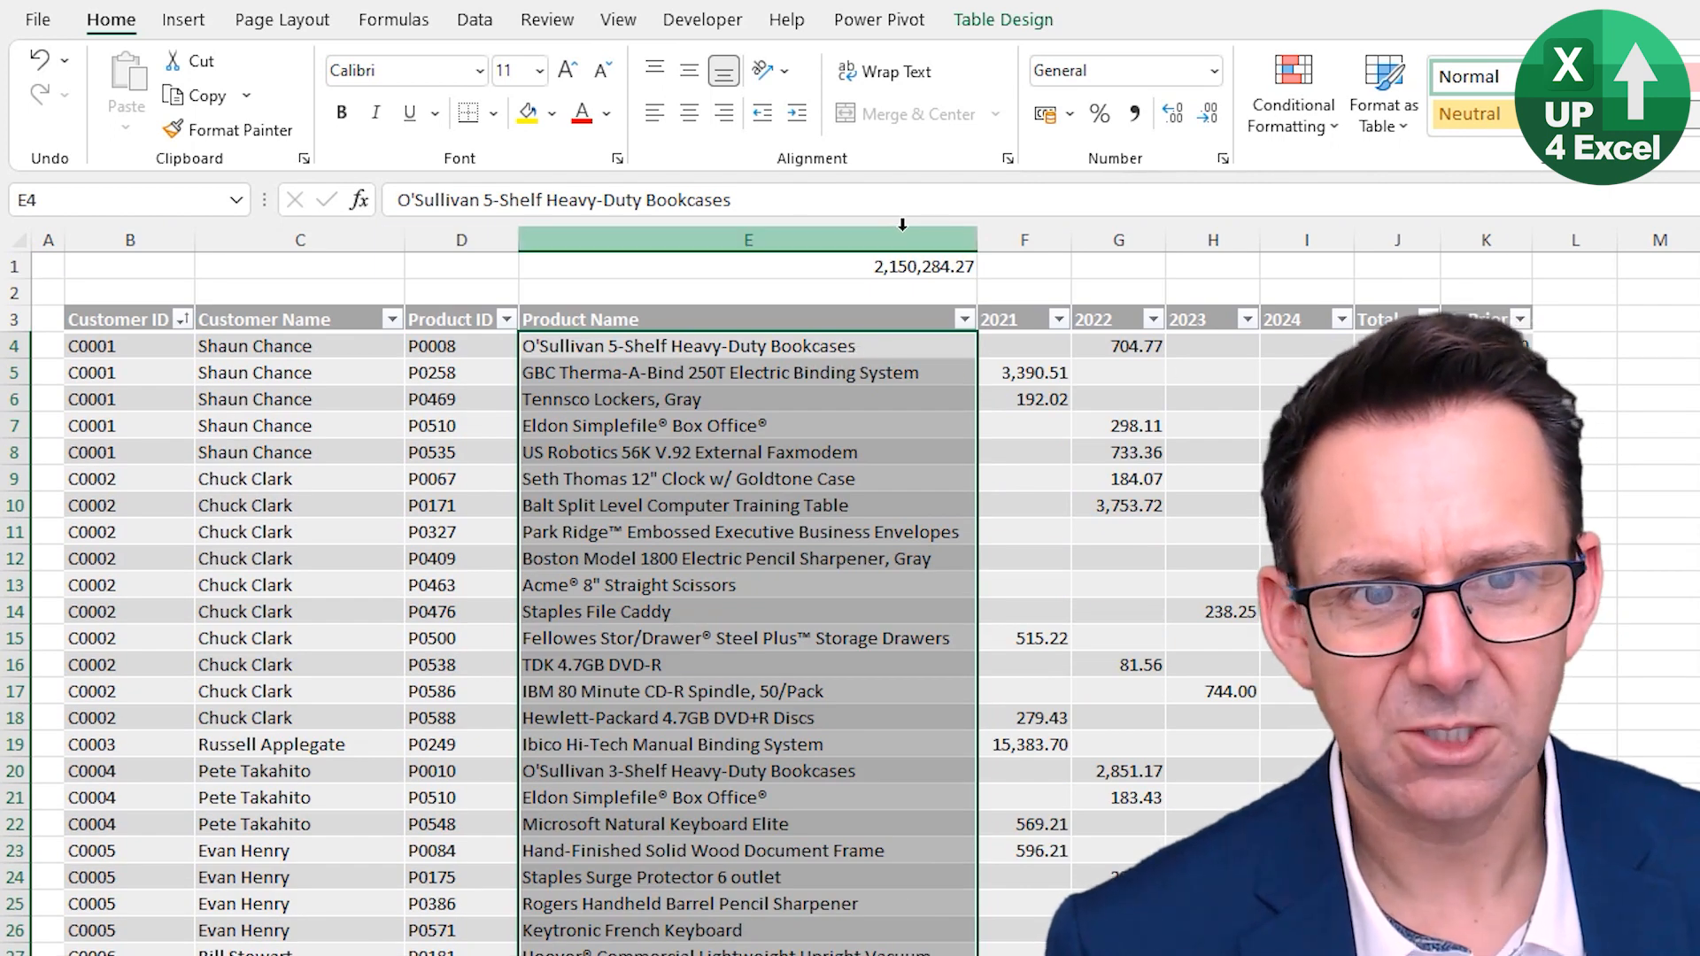
click(1021, 235)
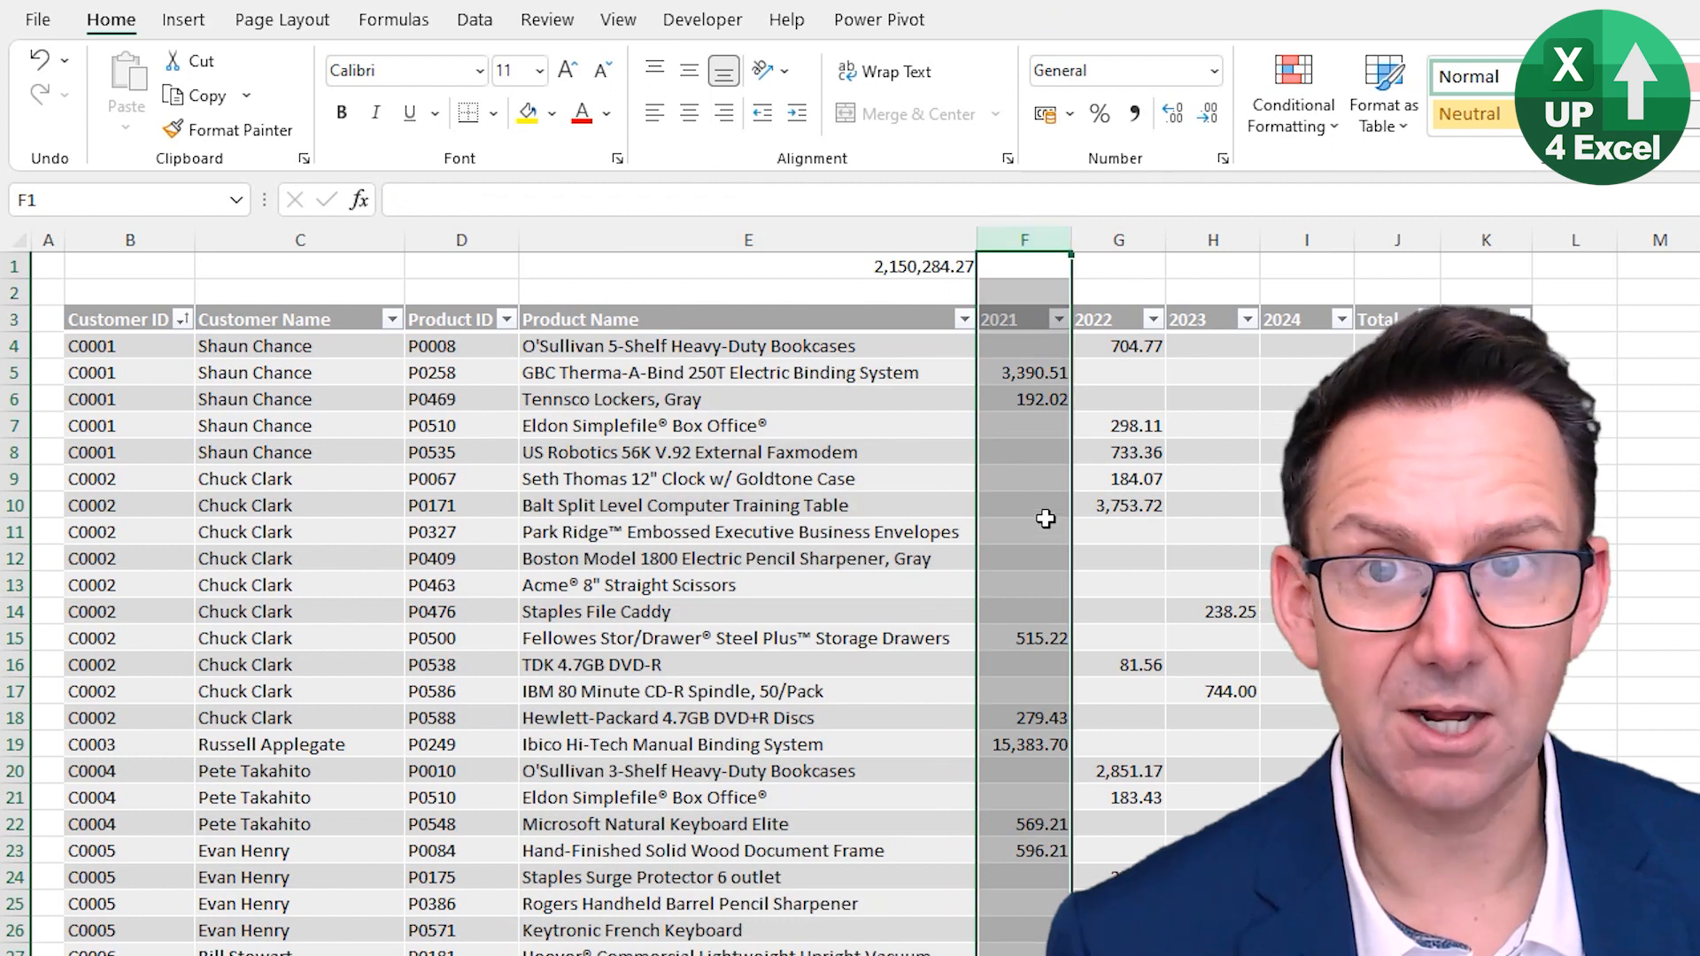
click(1032, 358)
scroll(1032, 363, down, 3)
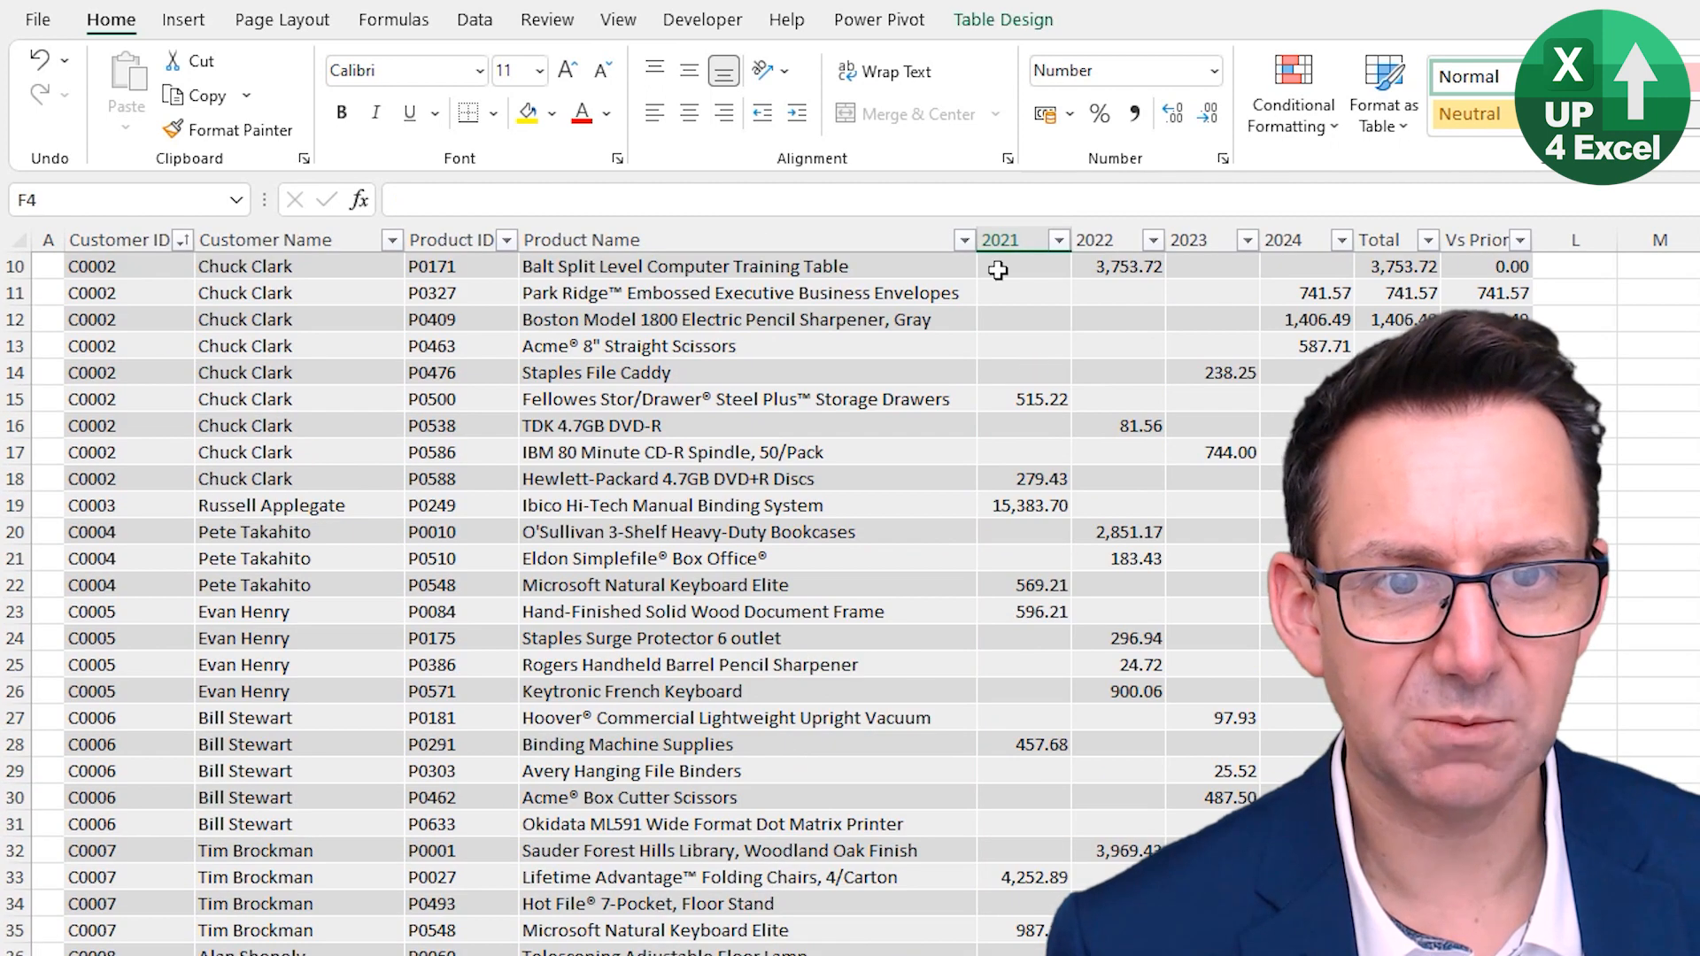
click(1007, 228)
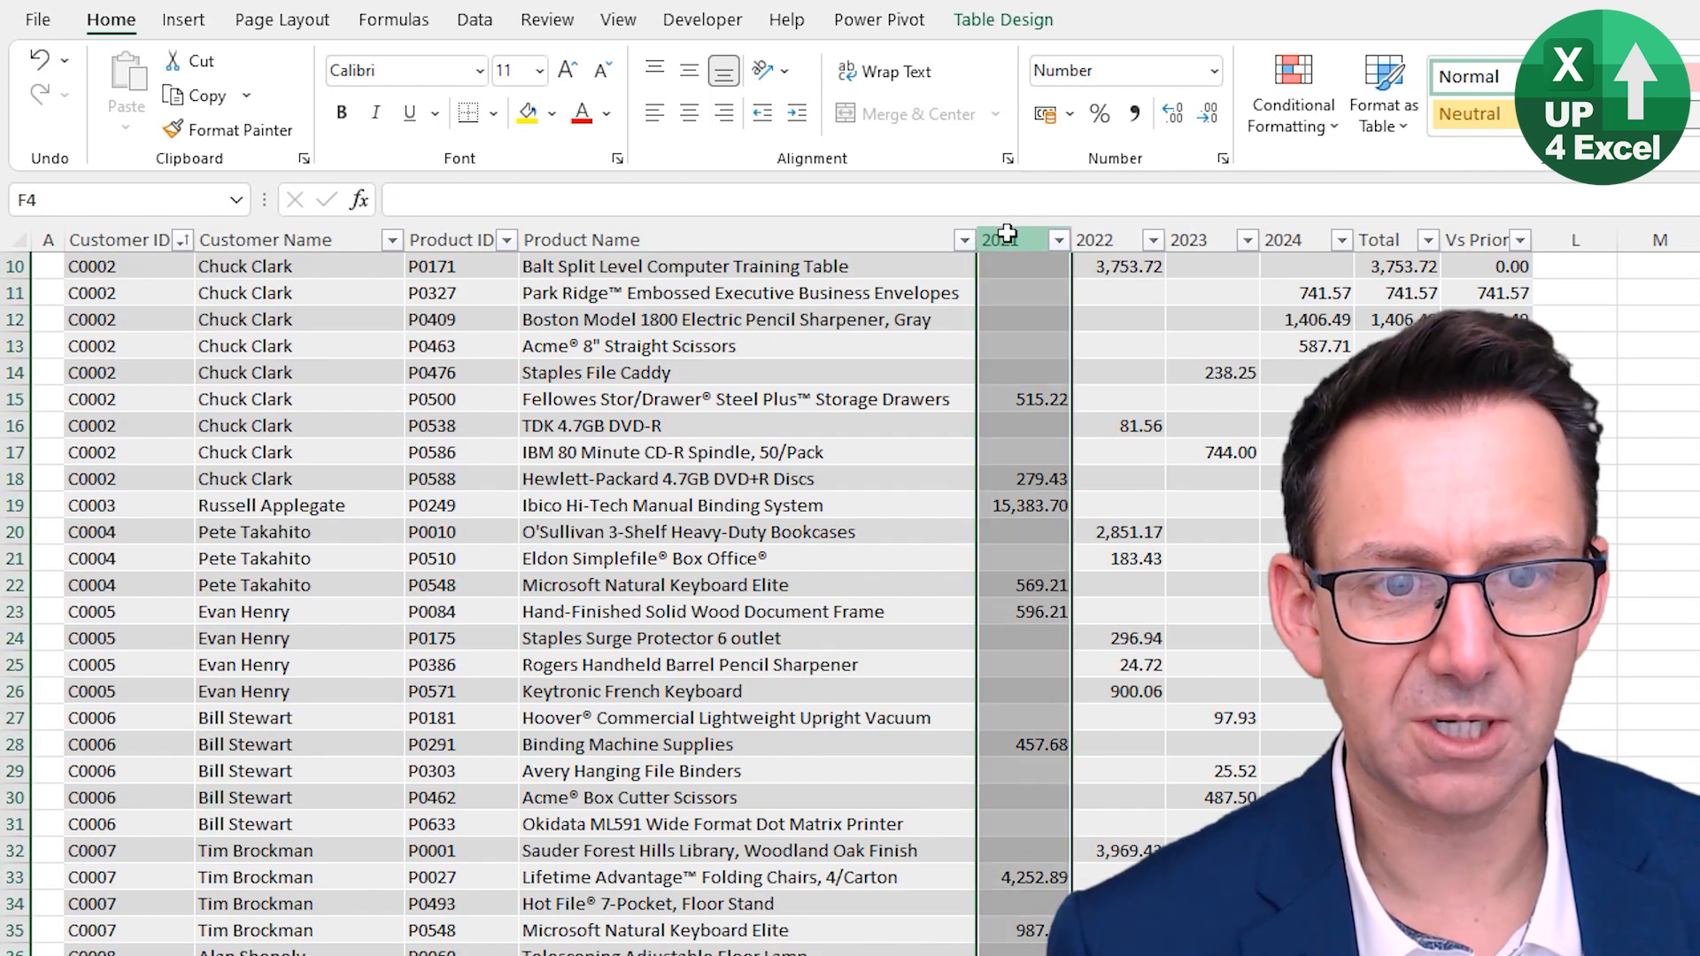
scroll(1043, 328, up, 3)
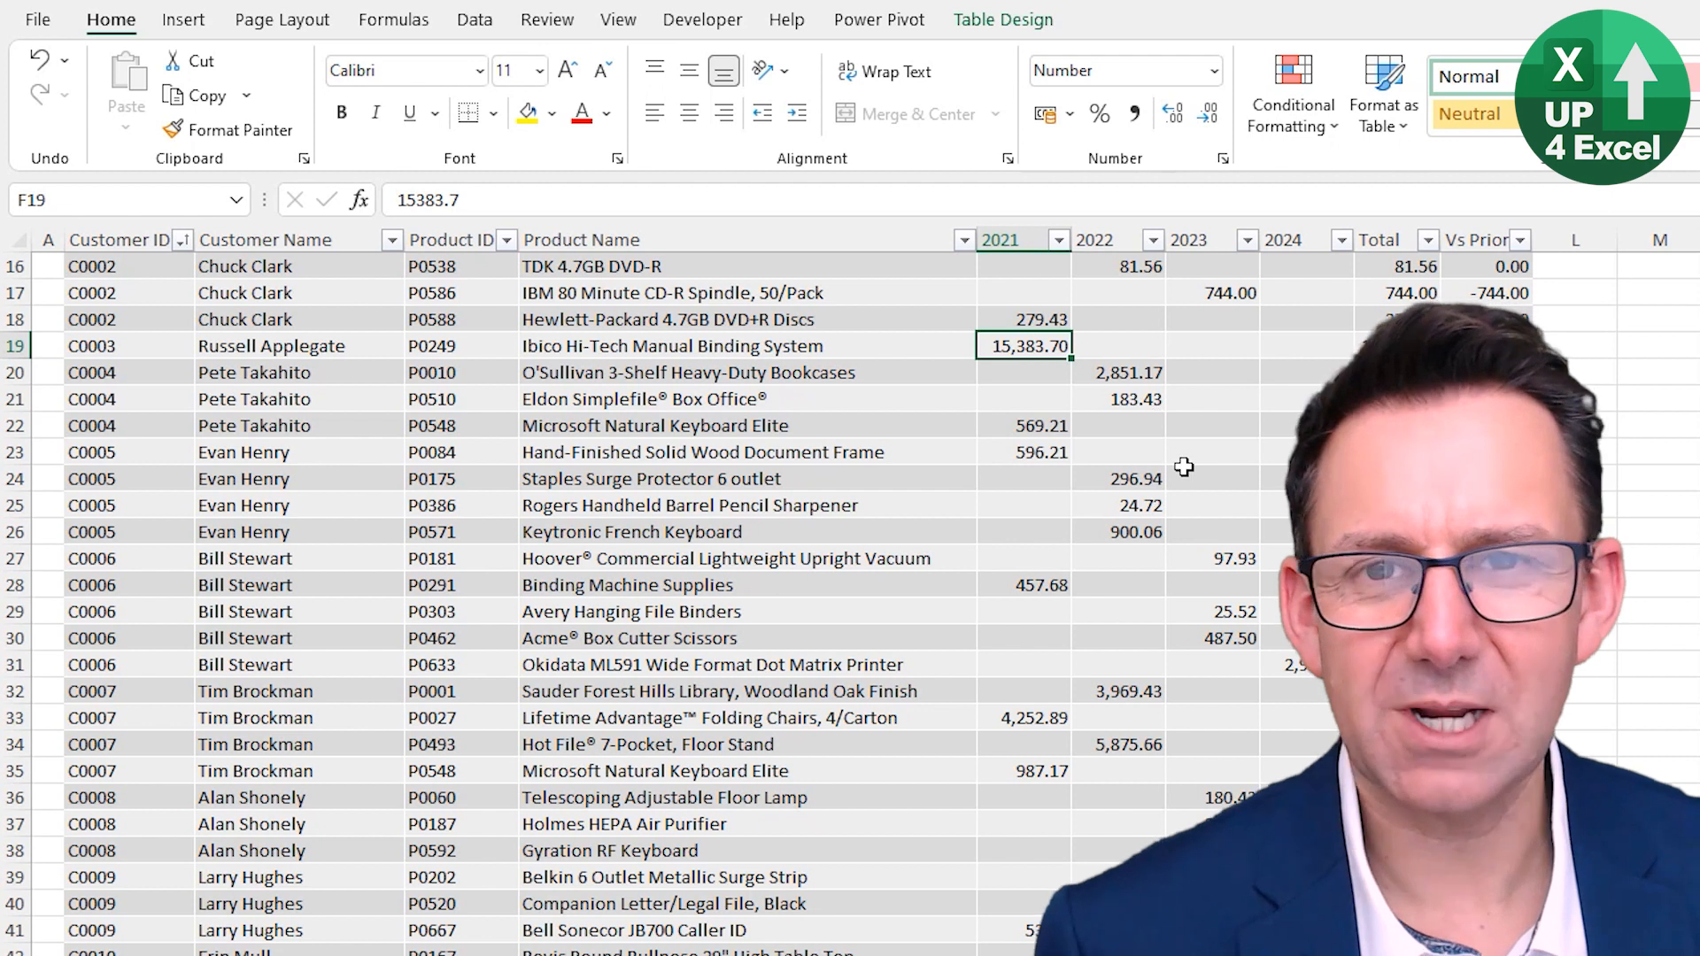
scroll(877, 579, down, 1)
scroll(878, 579, down, 3)
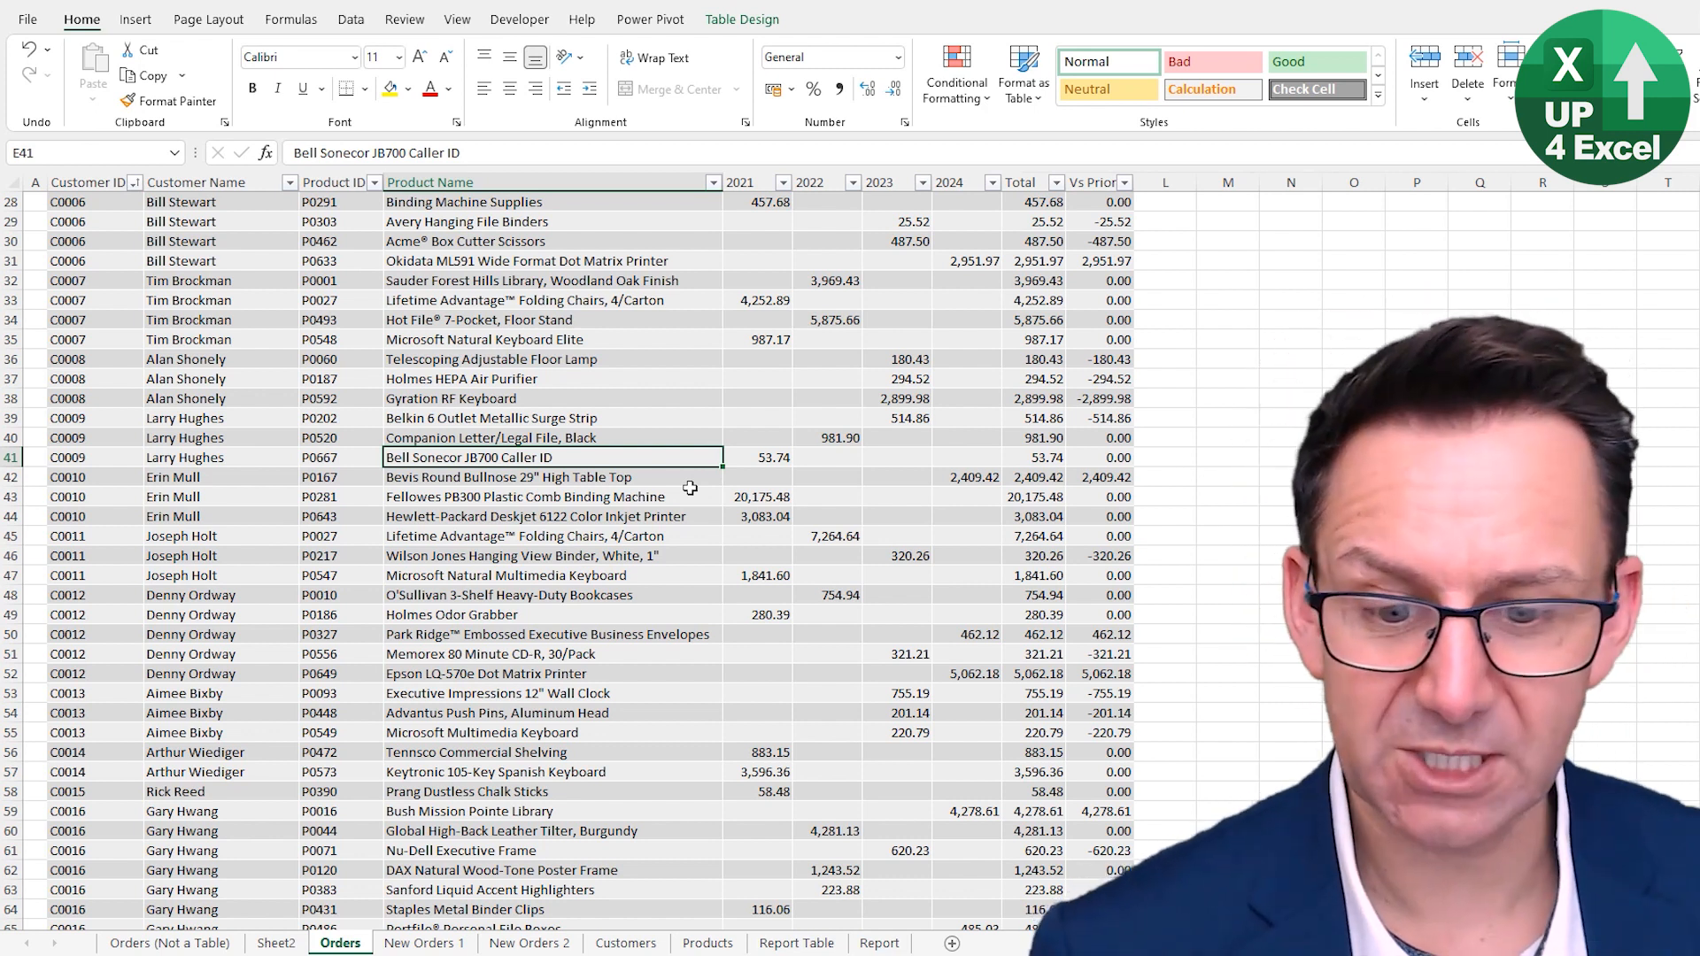
key(ctrl+Down)
scroll(690, 487, up, 11)
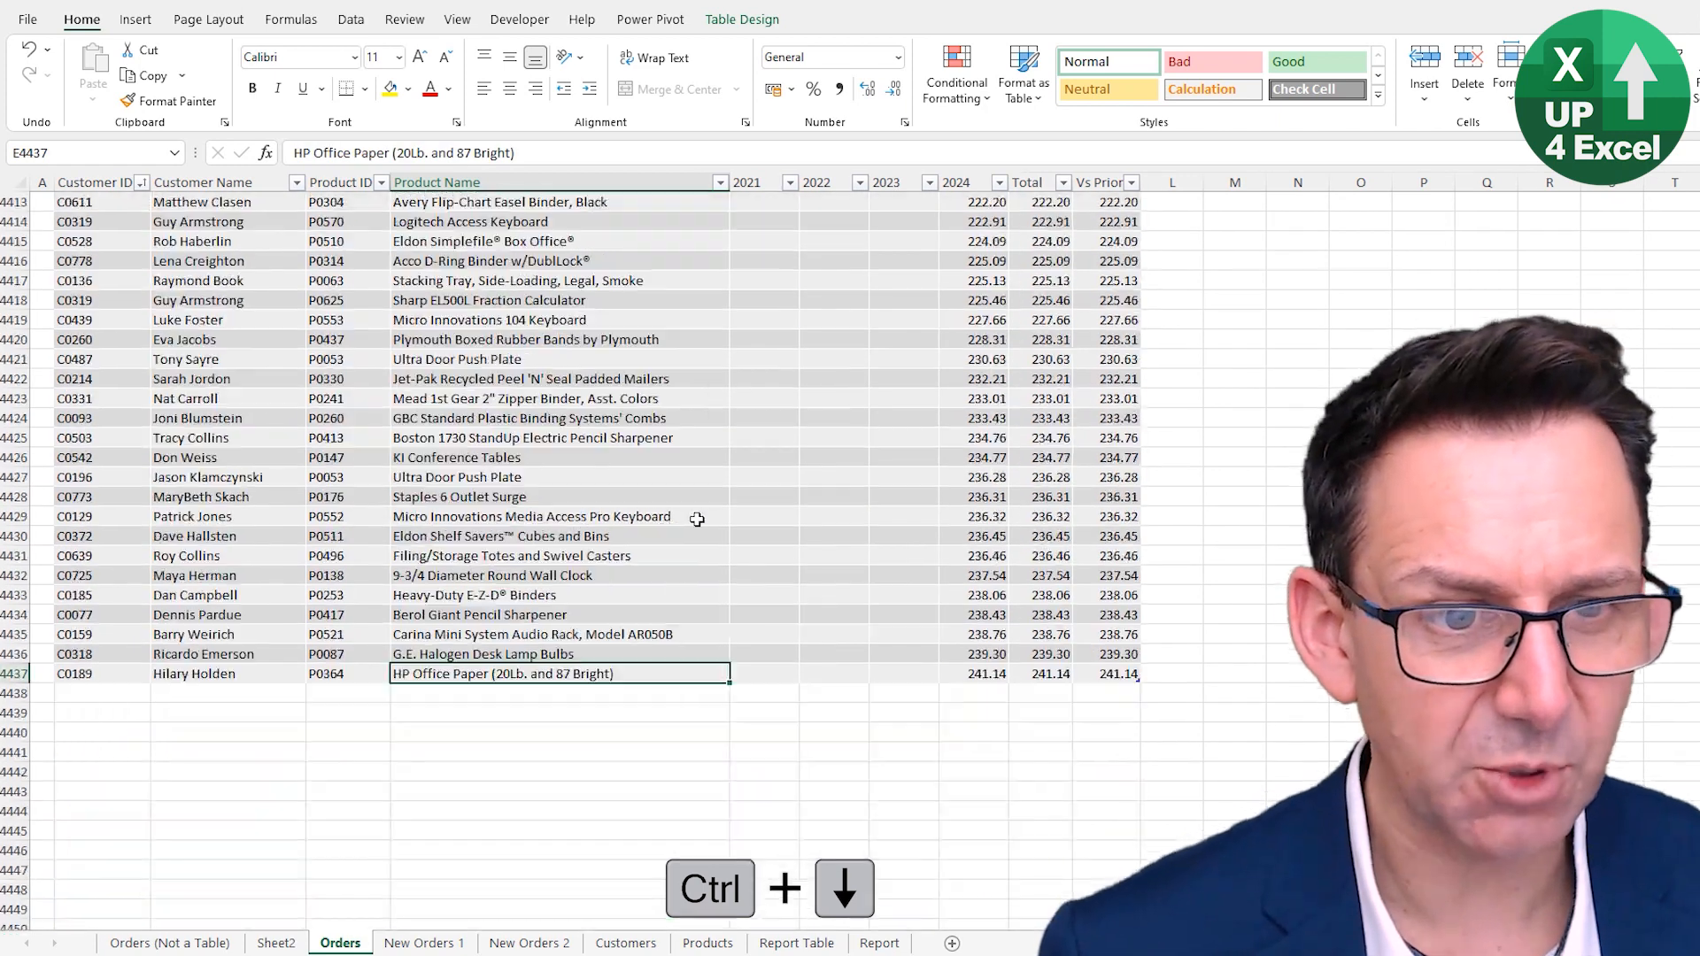
scroll(526, 647, down, 8)
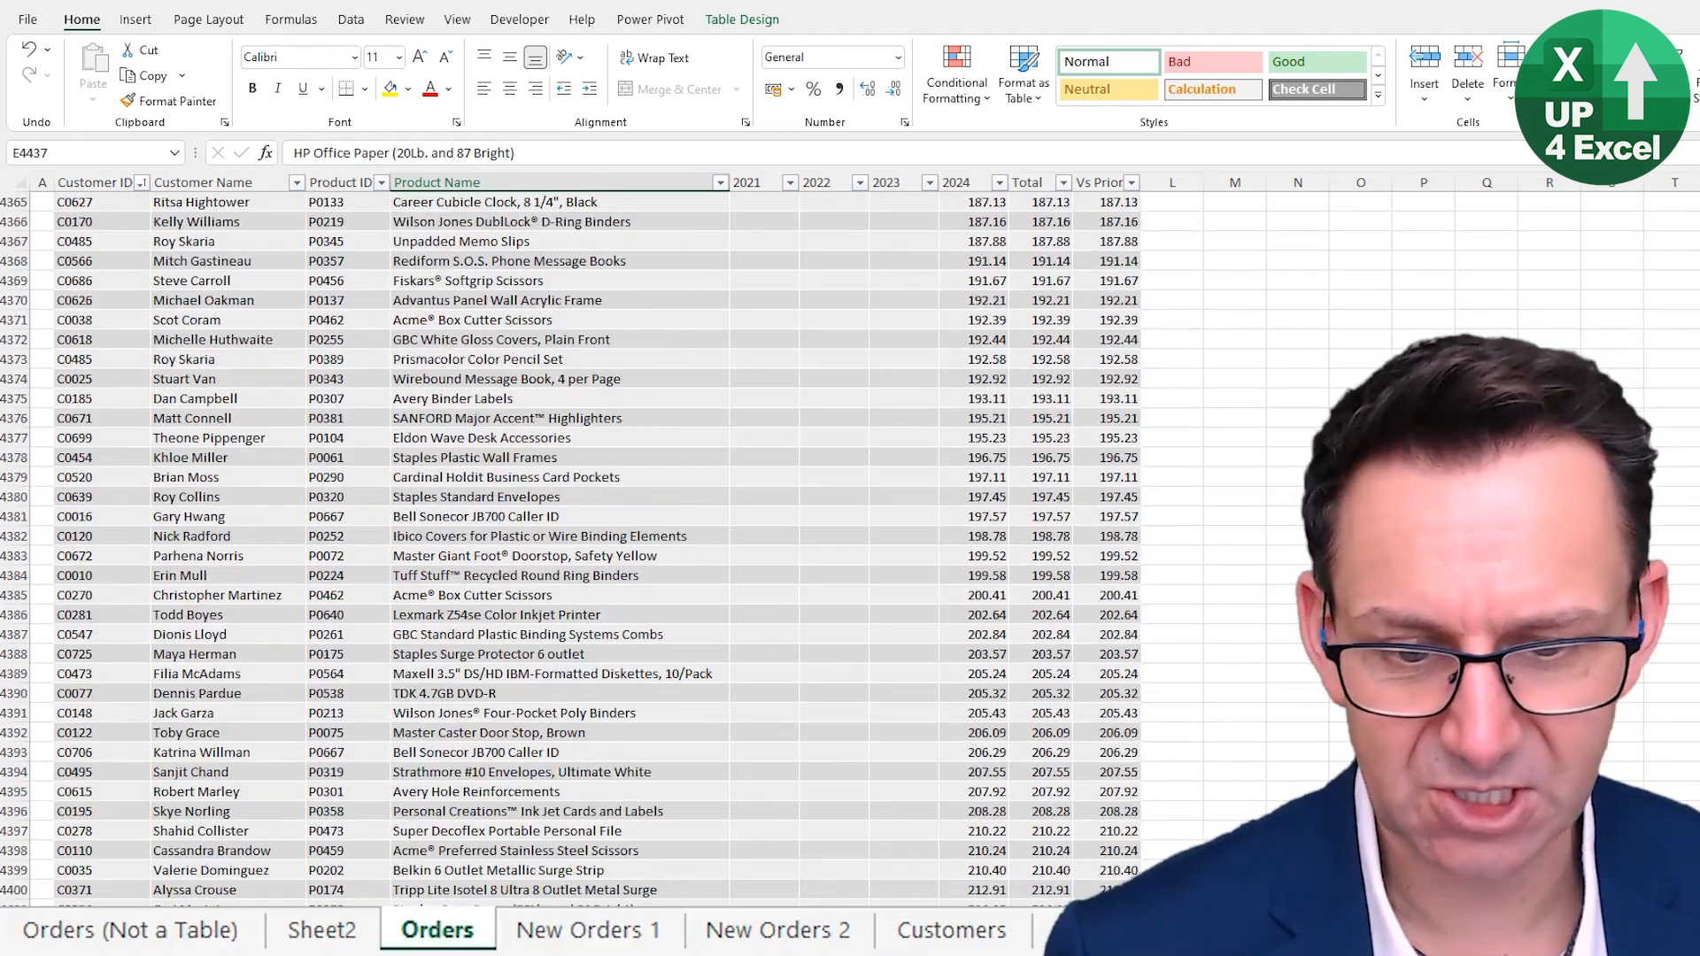
- Copy all data rows from the New Orders 2 sheet, columns Customer ID through 2024
click(790, 940)
scroll(280, 548, up, 4)
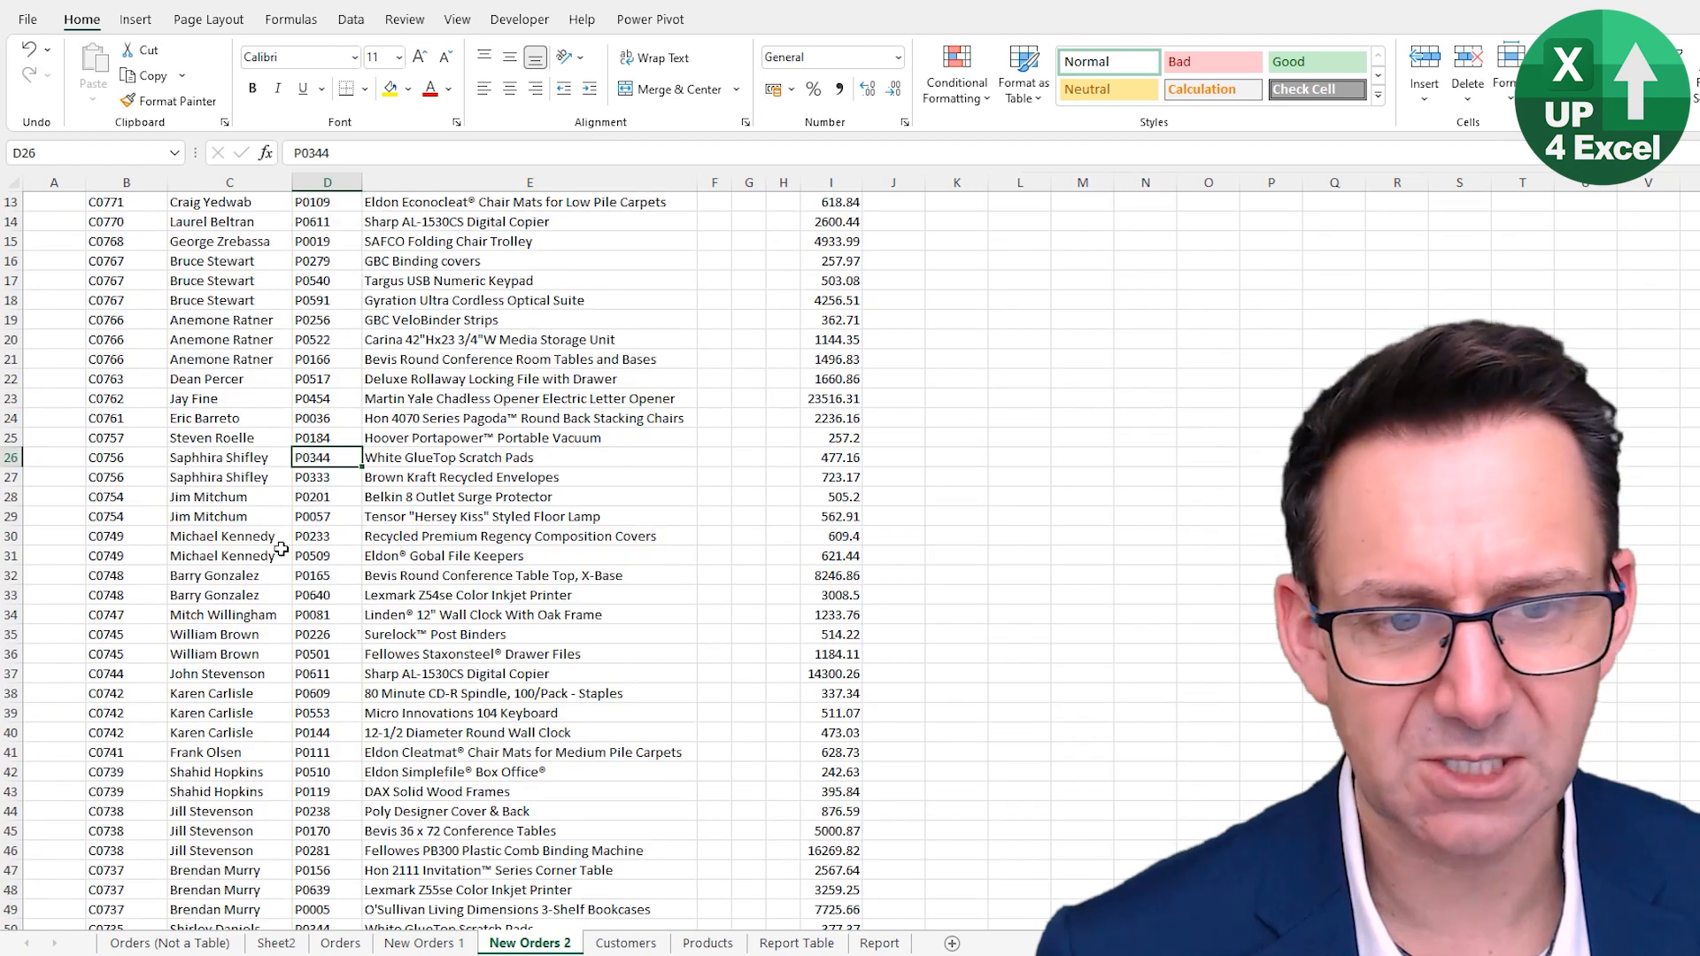
click(126, 418)
key(ctrl+Up)
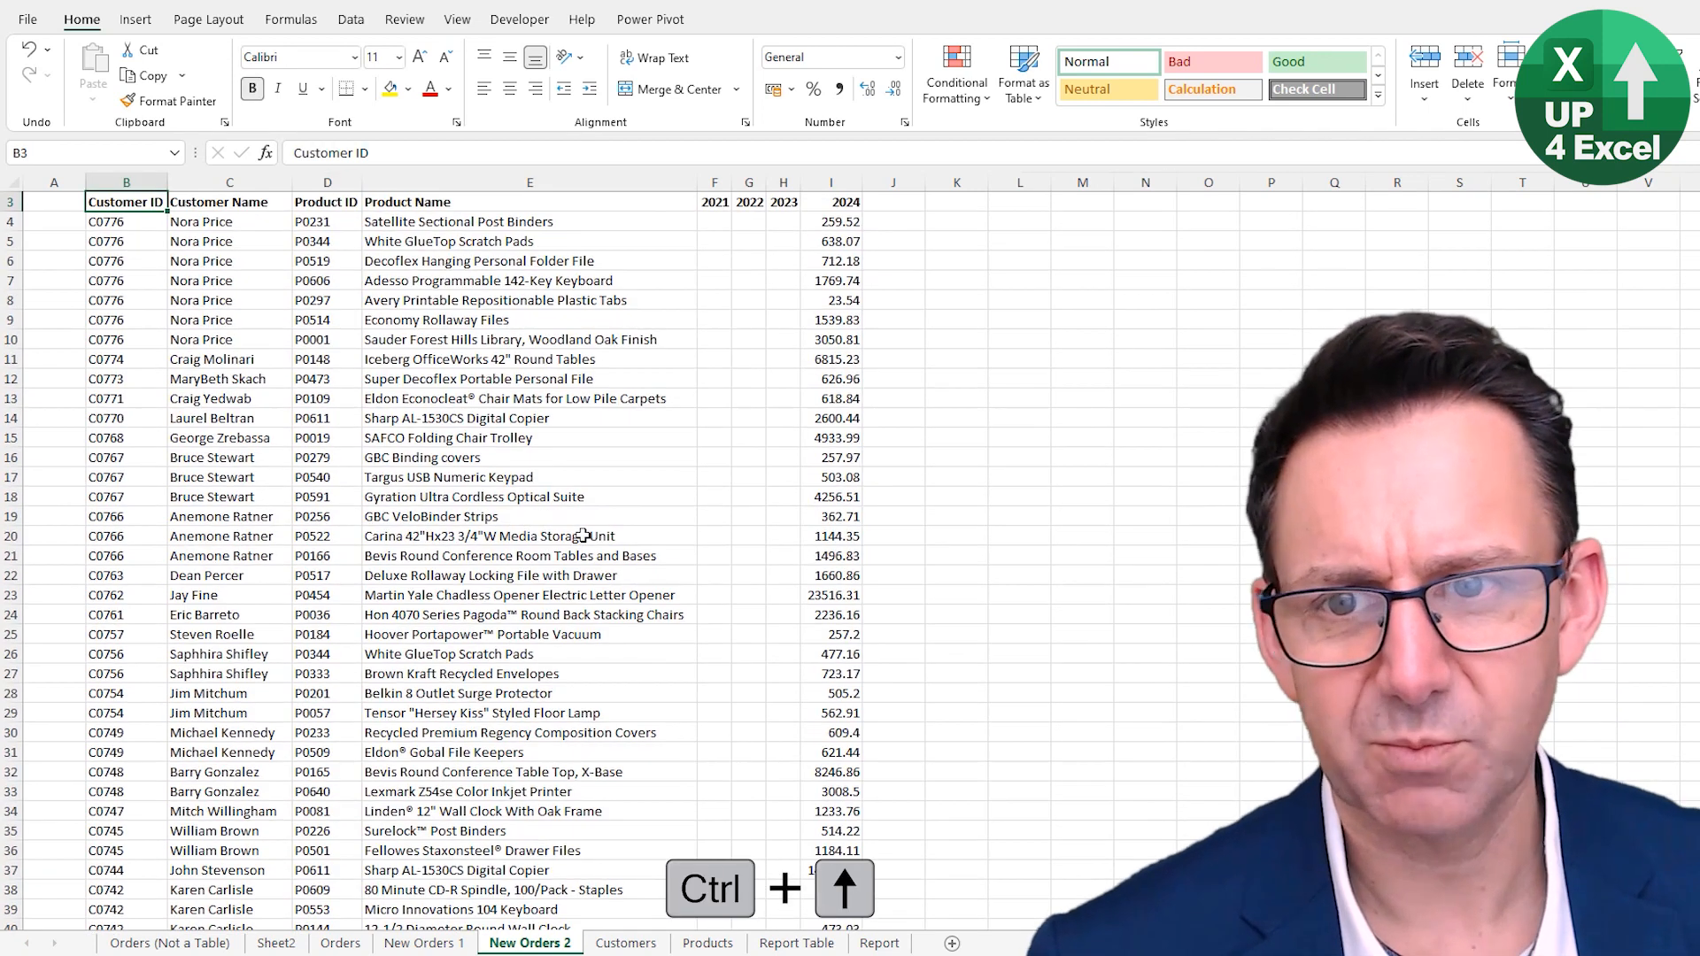
key(ctrl+shift+Right)
key(ctrl+shift+Right)
key(ctrl+shift+Down)
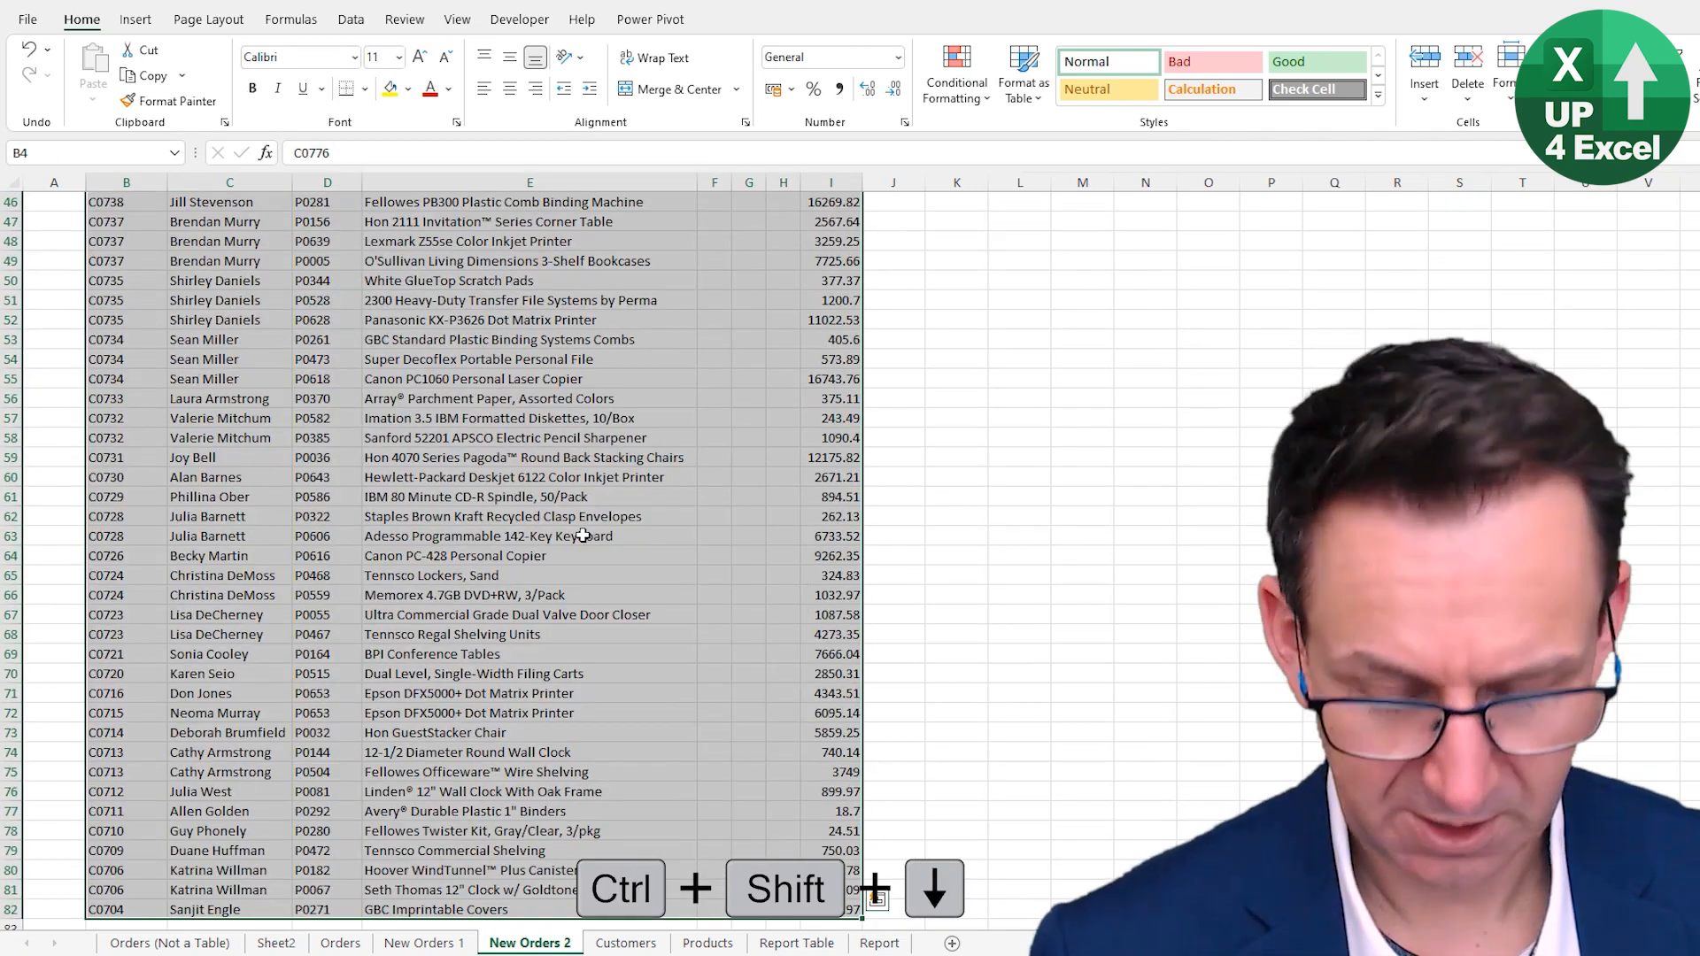
key(ctrl+c)
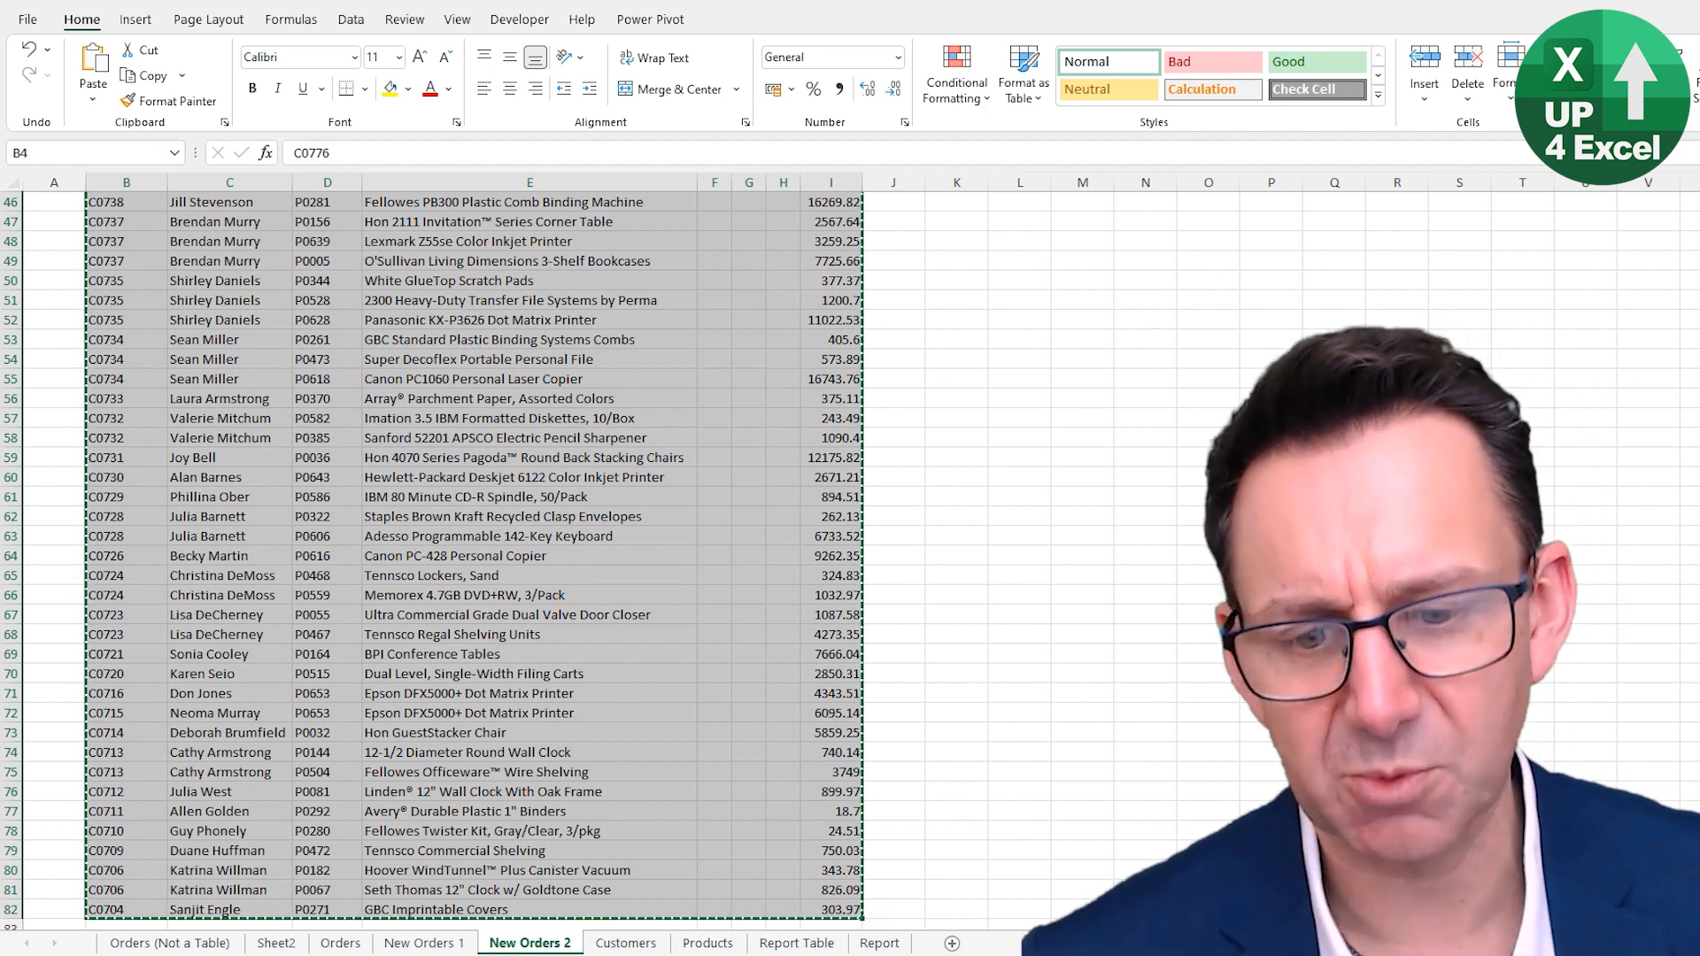
- Paste the copied rows directly below the last row of the Orders table so it expands
click(323, 944)
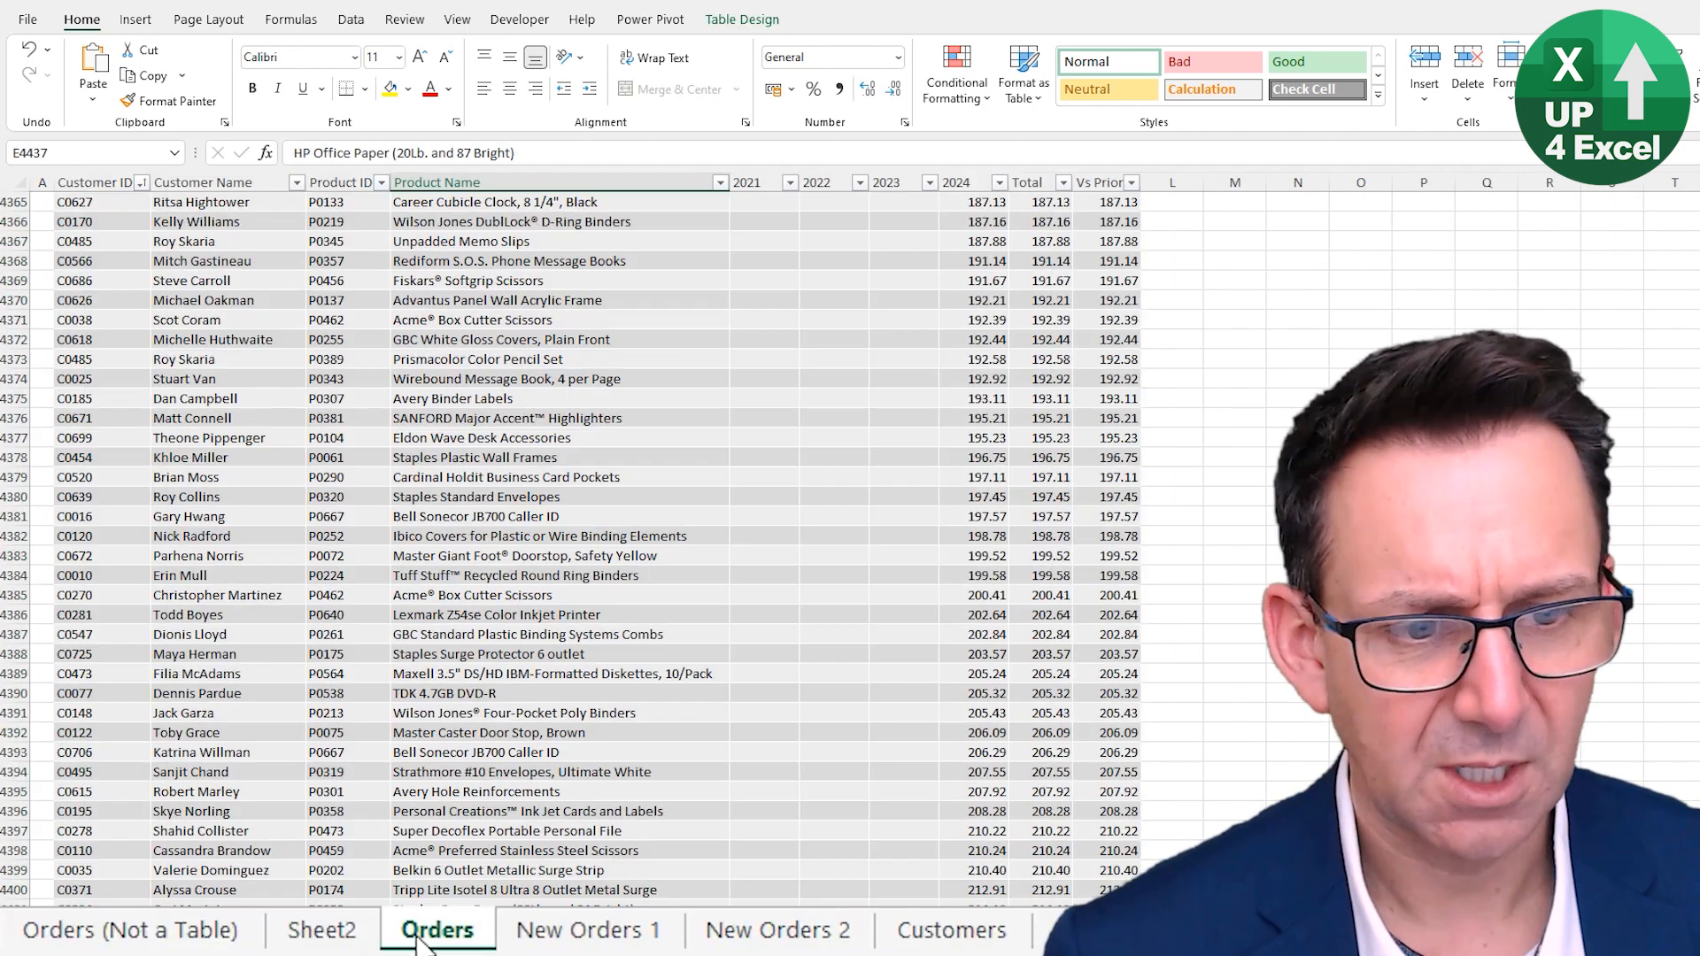
key(ctrl+Down)
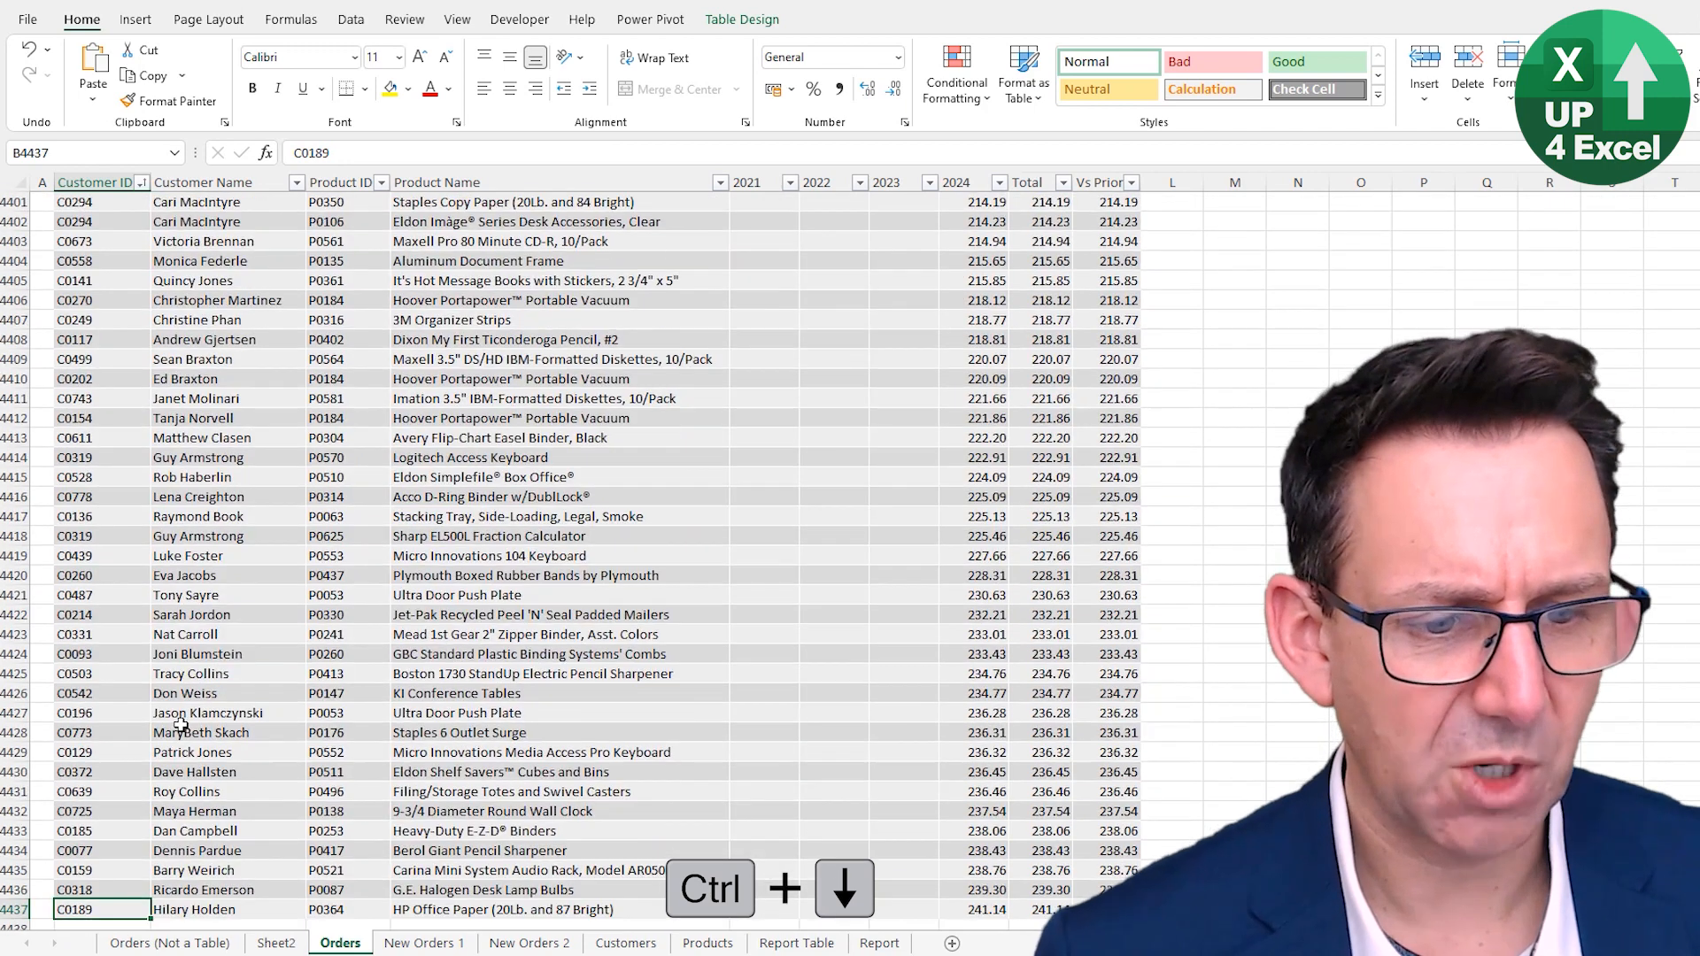
key(Down)
key(ctrl+v)
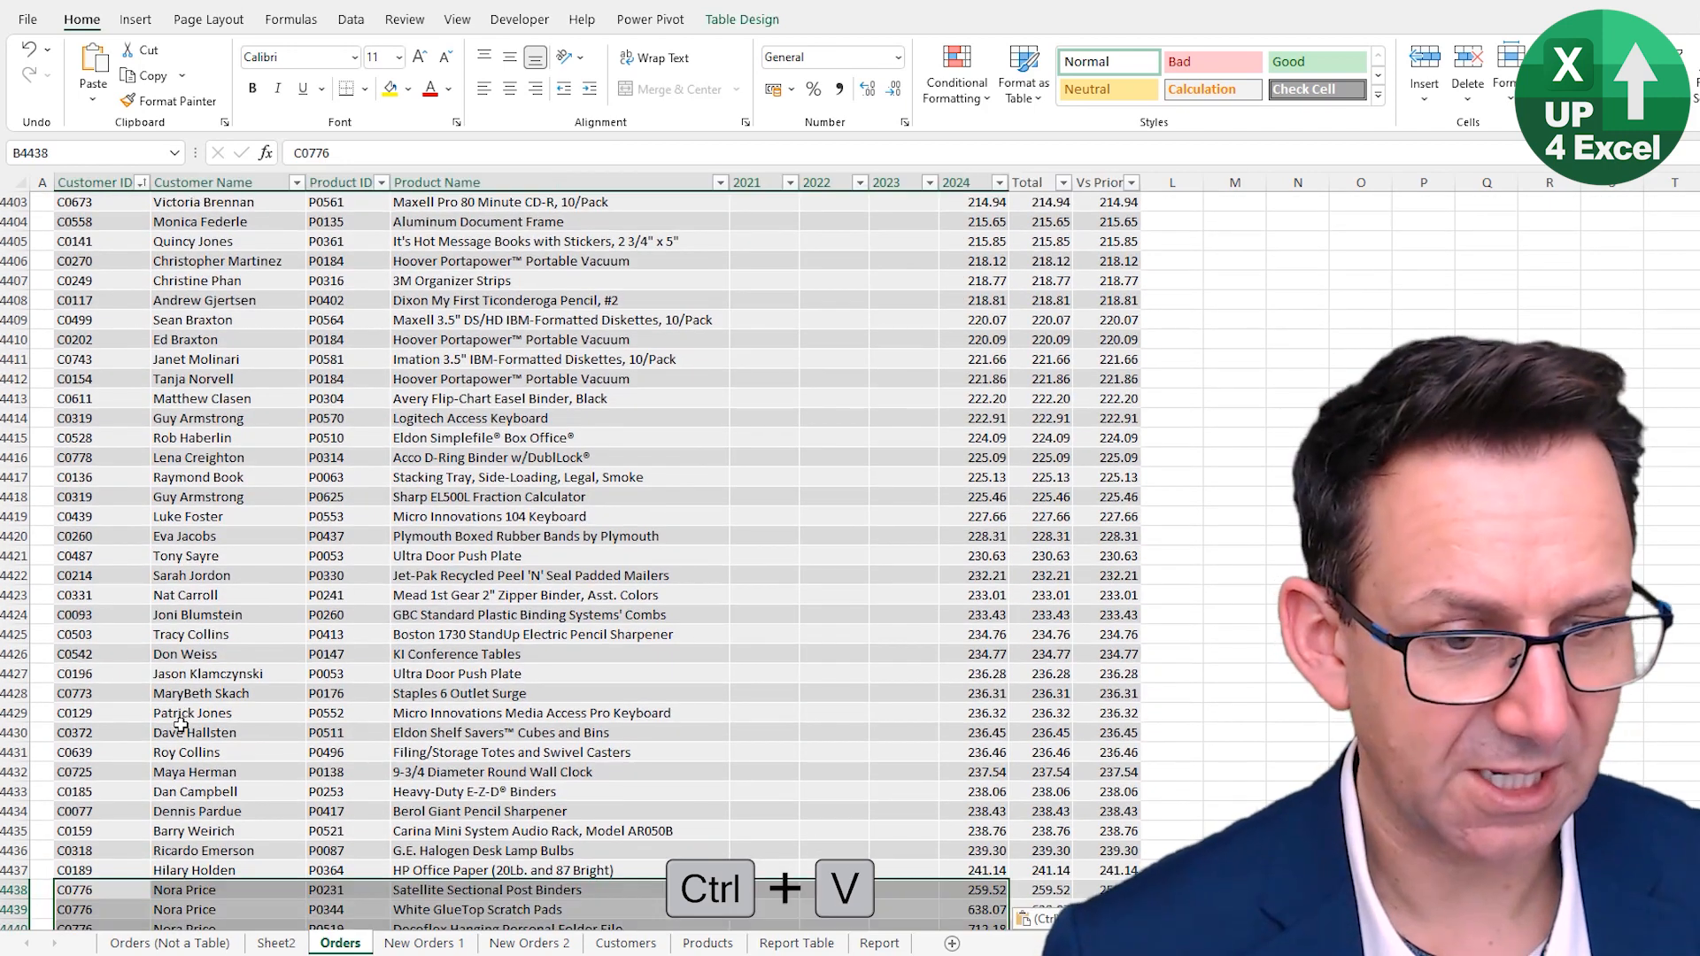
scroll(417, 722, down, 7)
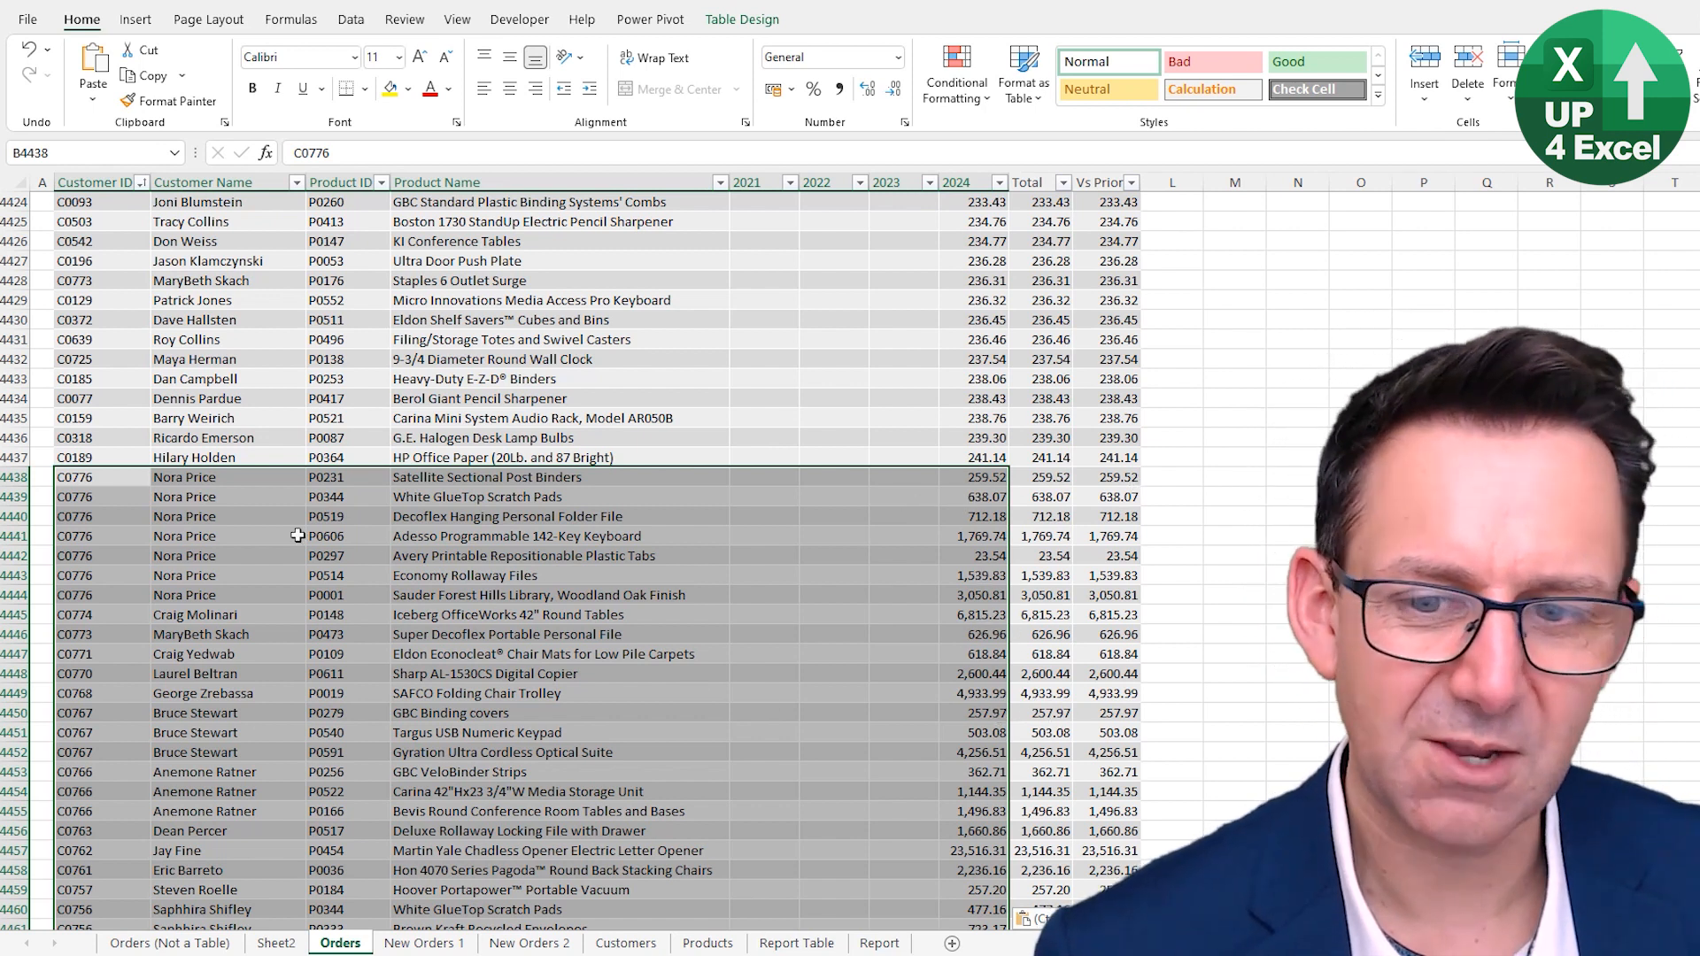
scroll(403, 664, down, 1)
scroll(403, 664, down, 20)
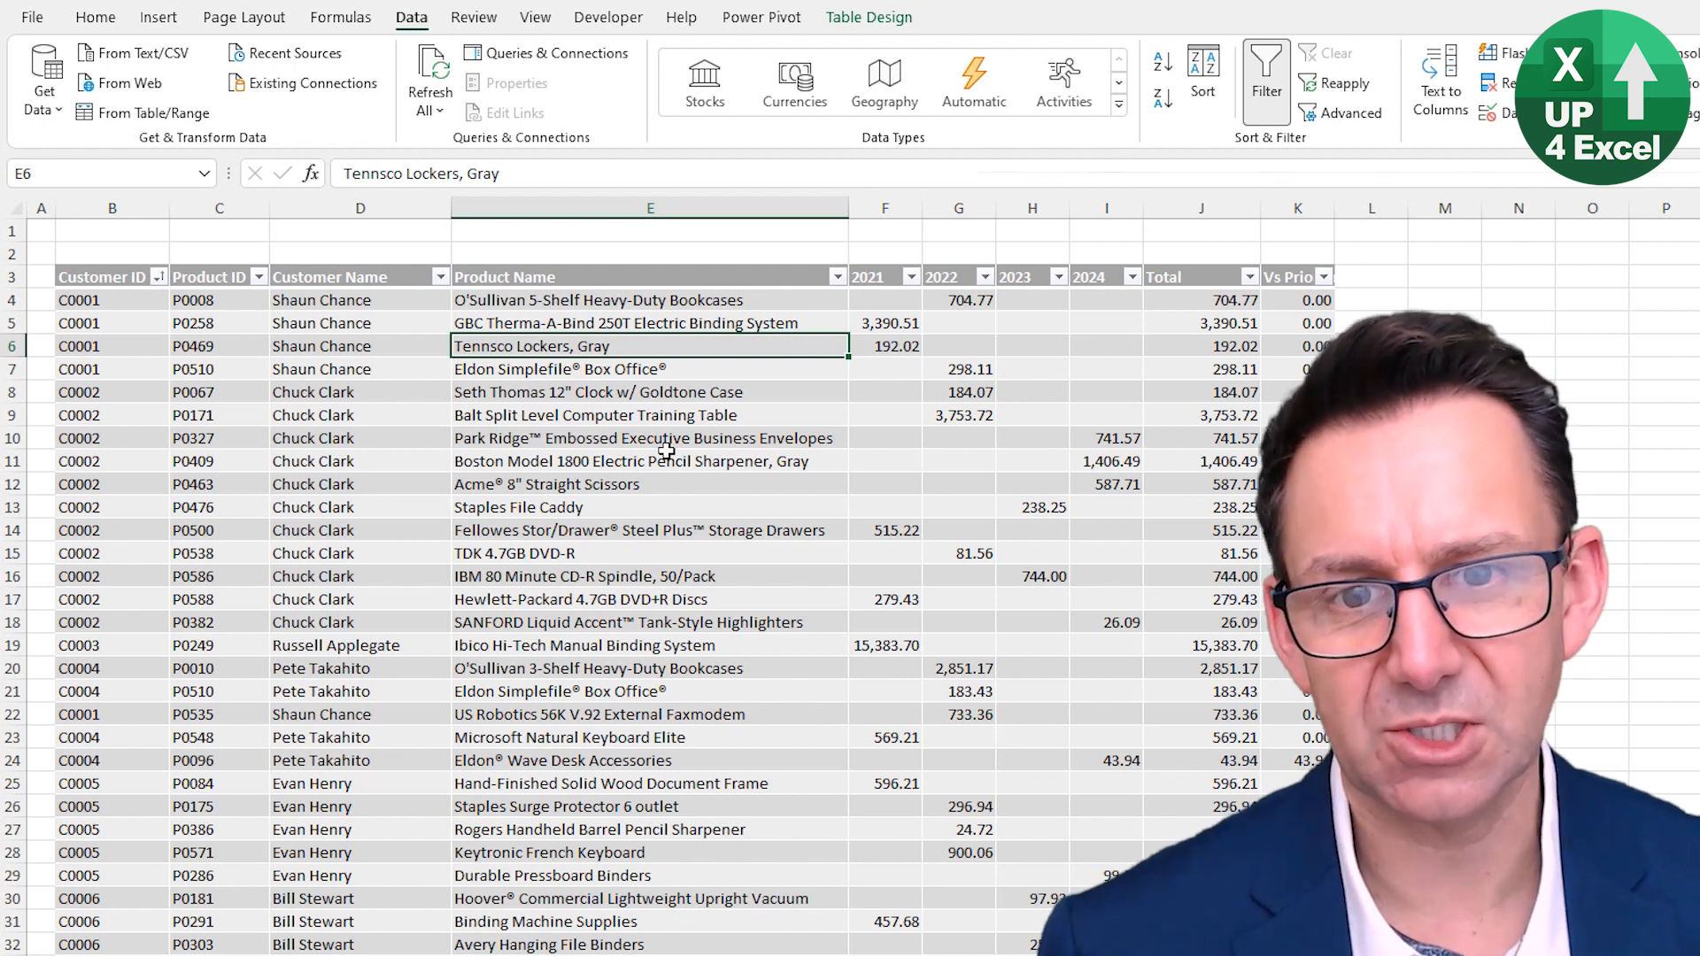
- Start a SUMIFS formula in cell E1 with tblOrders' 2023 column as the sum range
key(ctrl+Up)
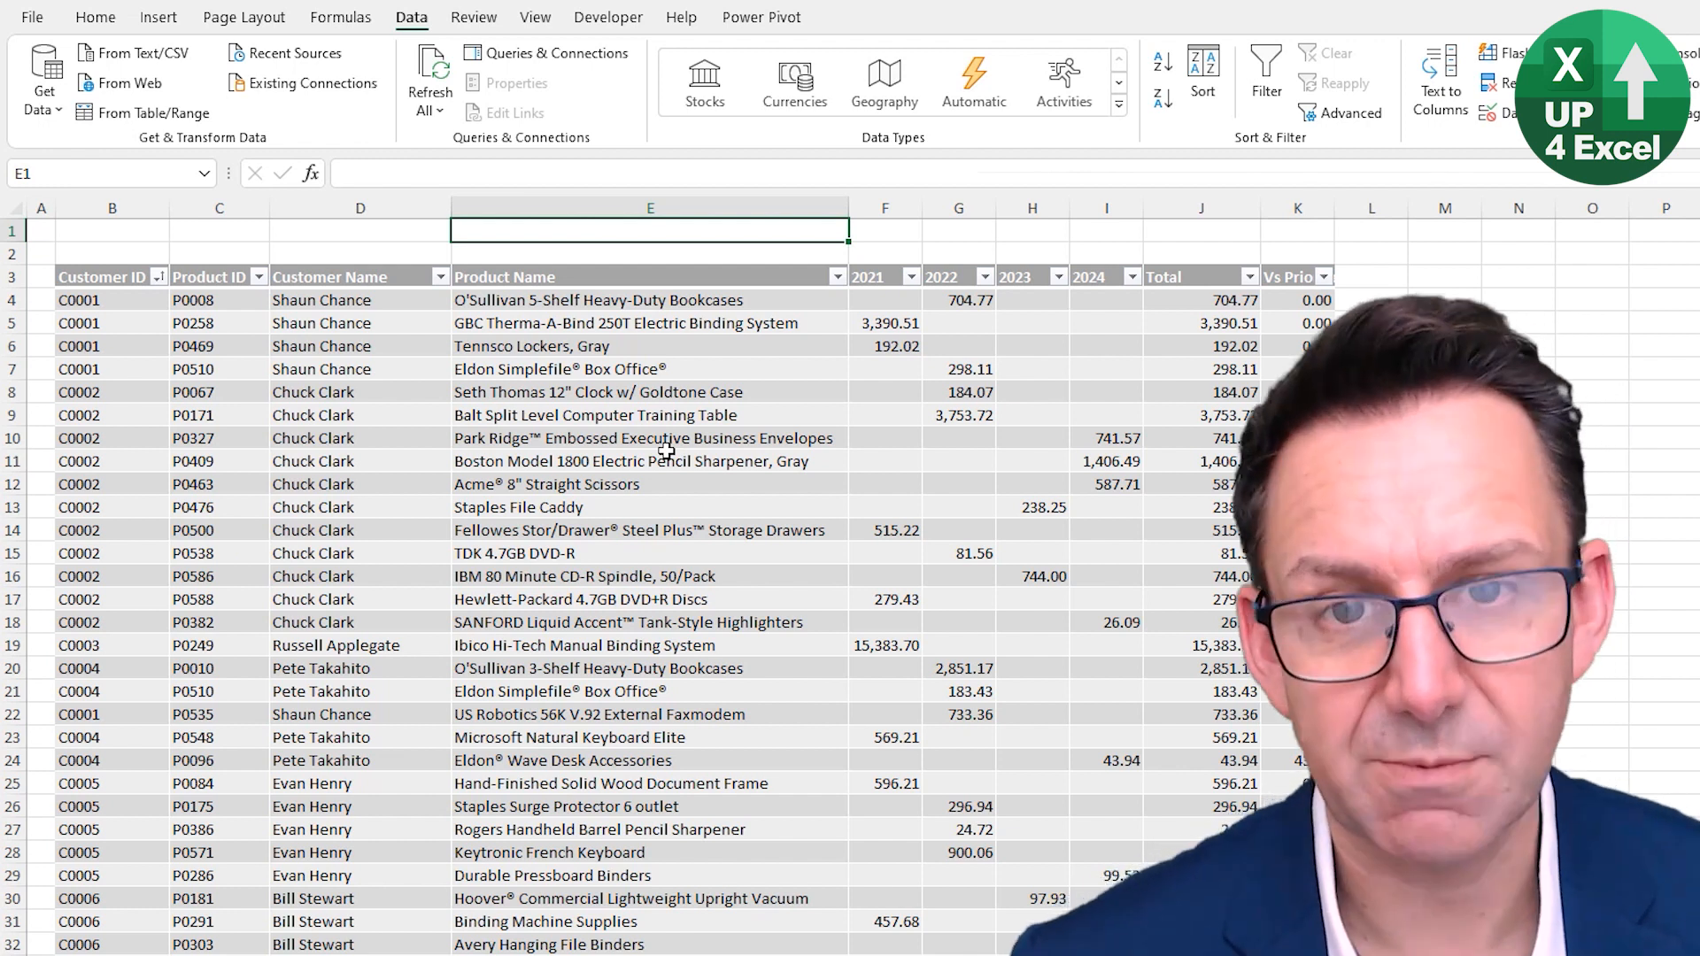
text(=sumif)
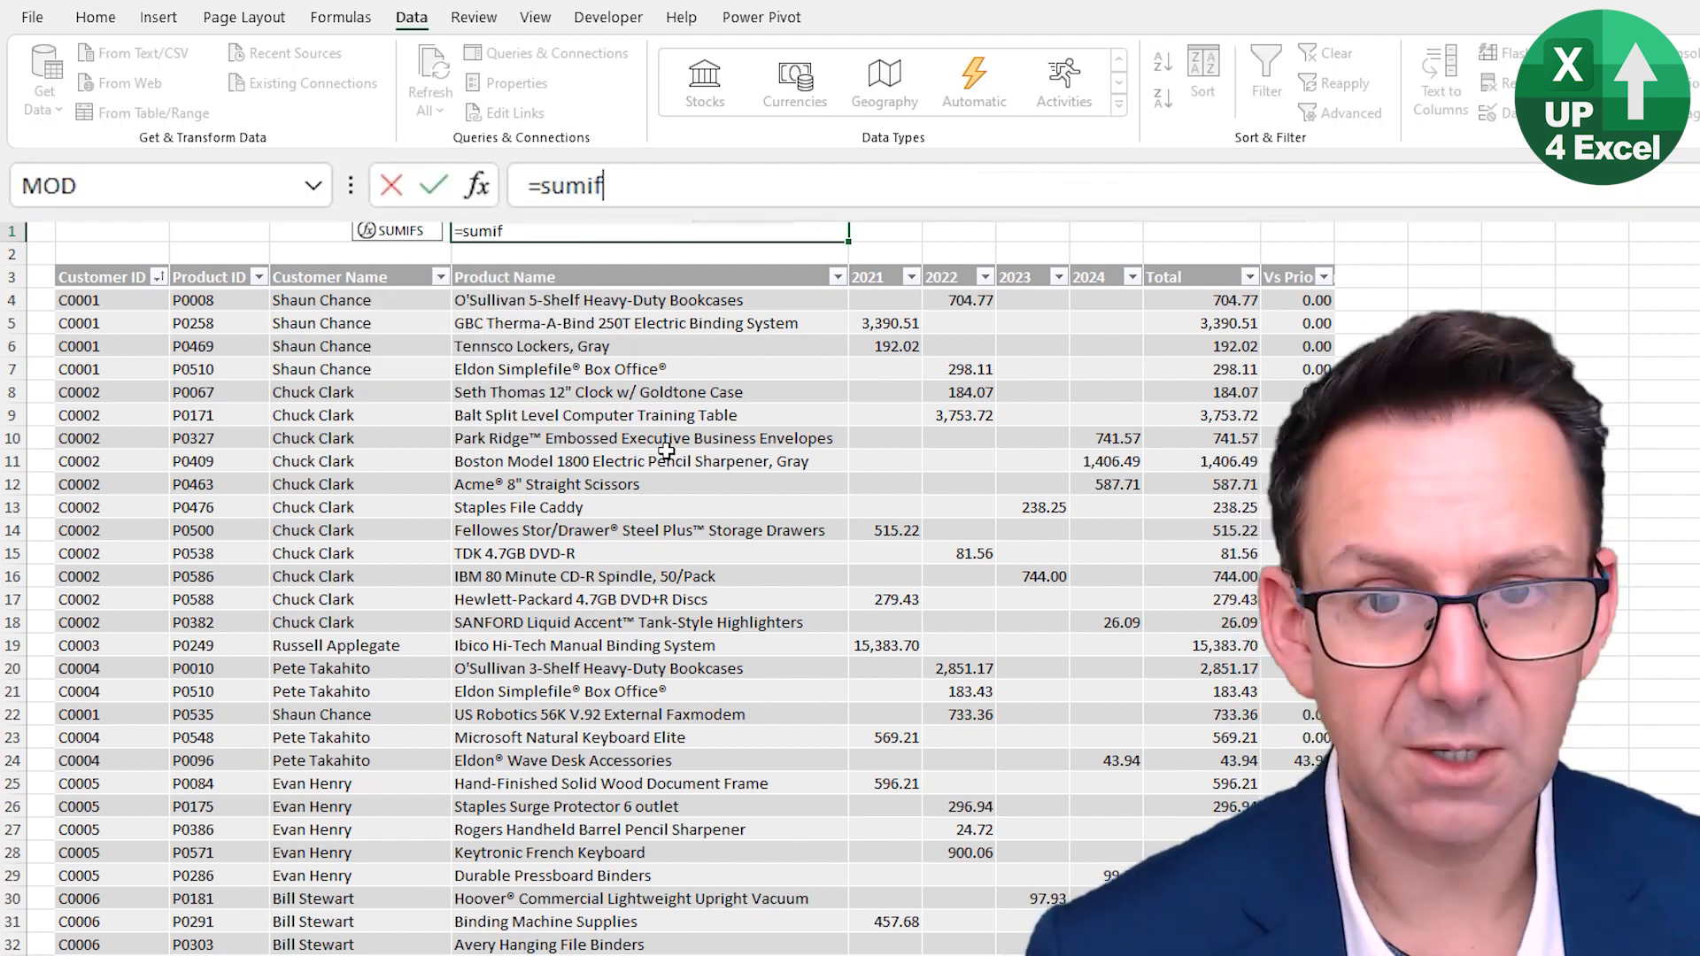
key(Tab)
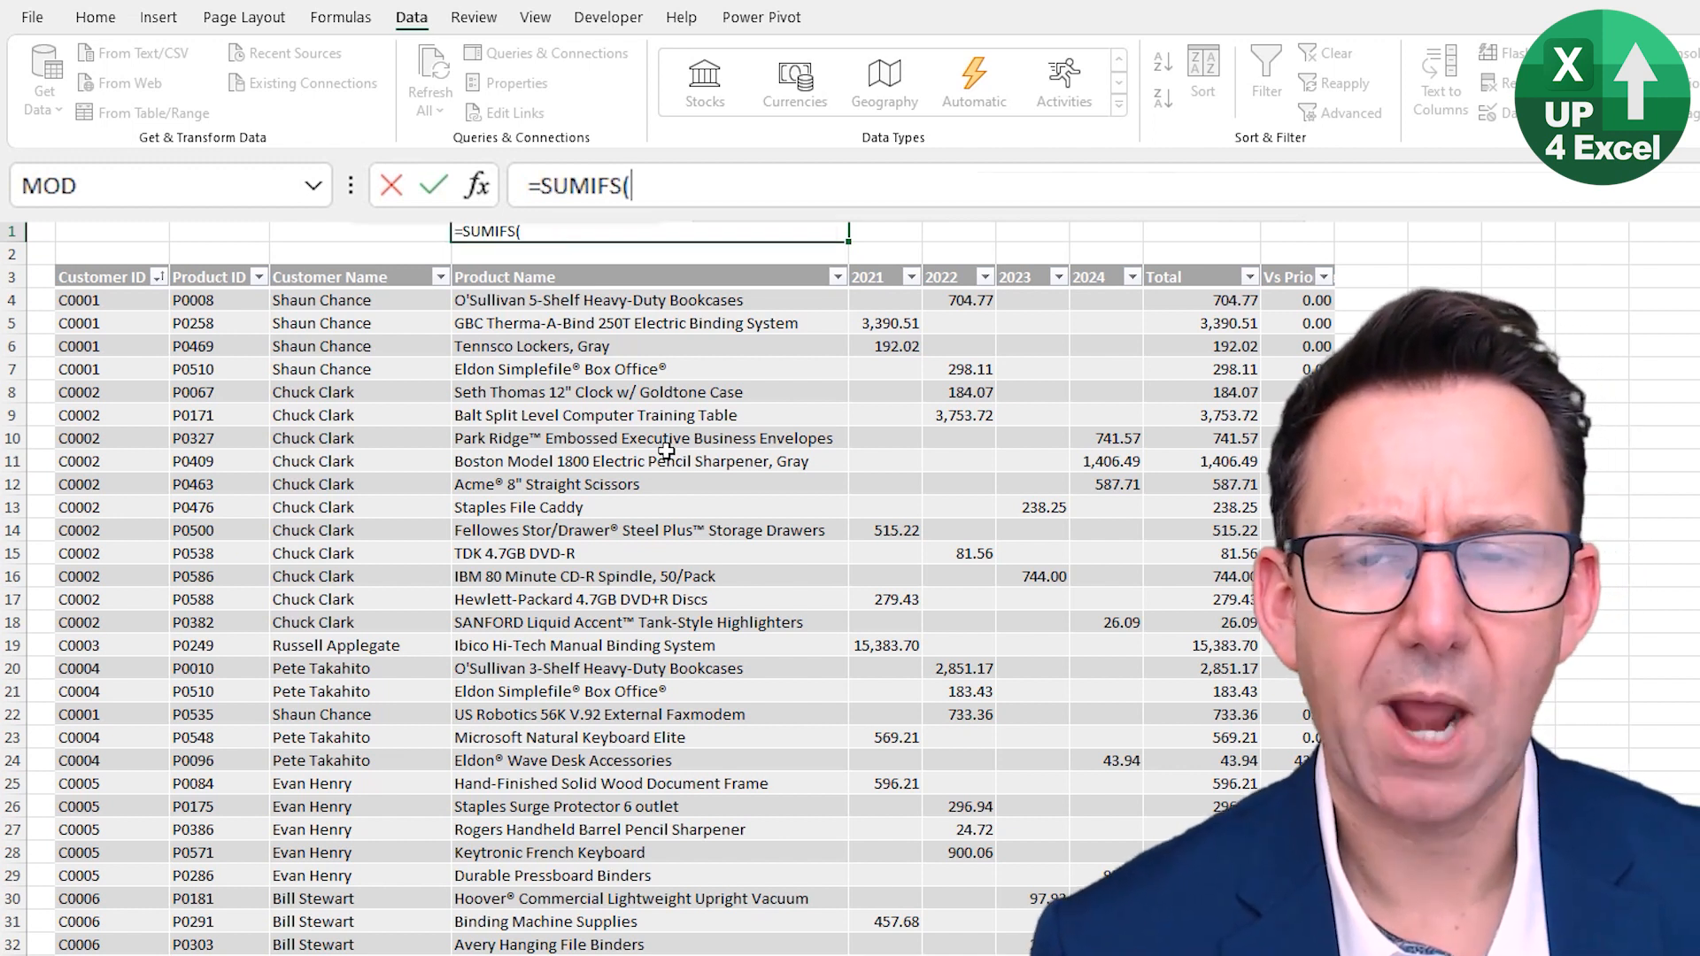
drag(1027, 322, 1055, 714)
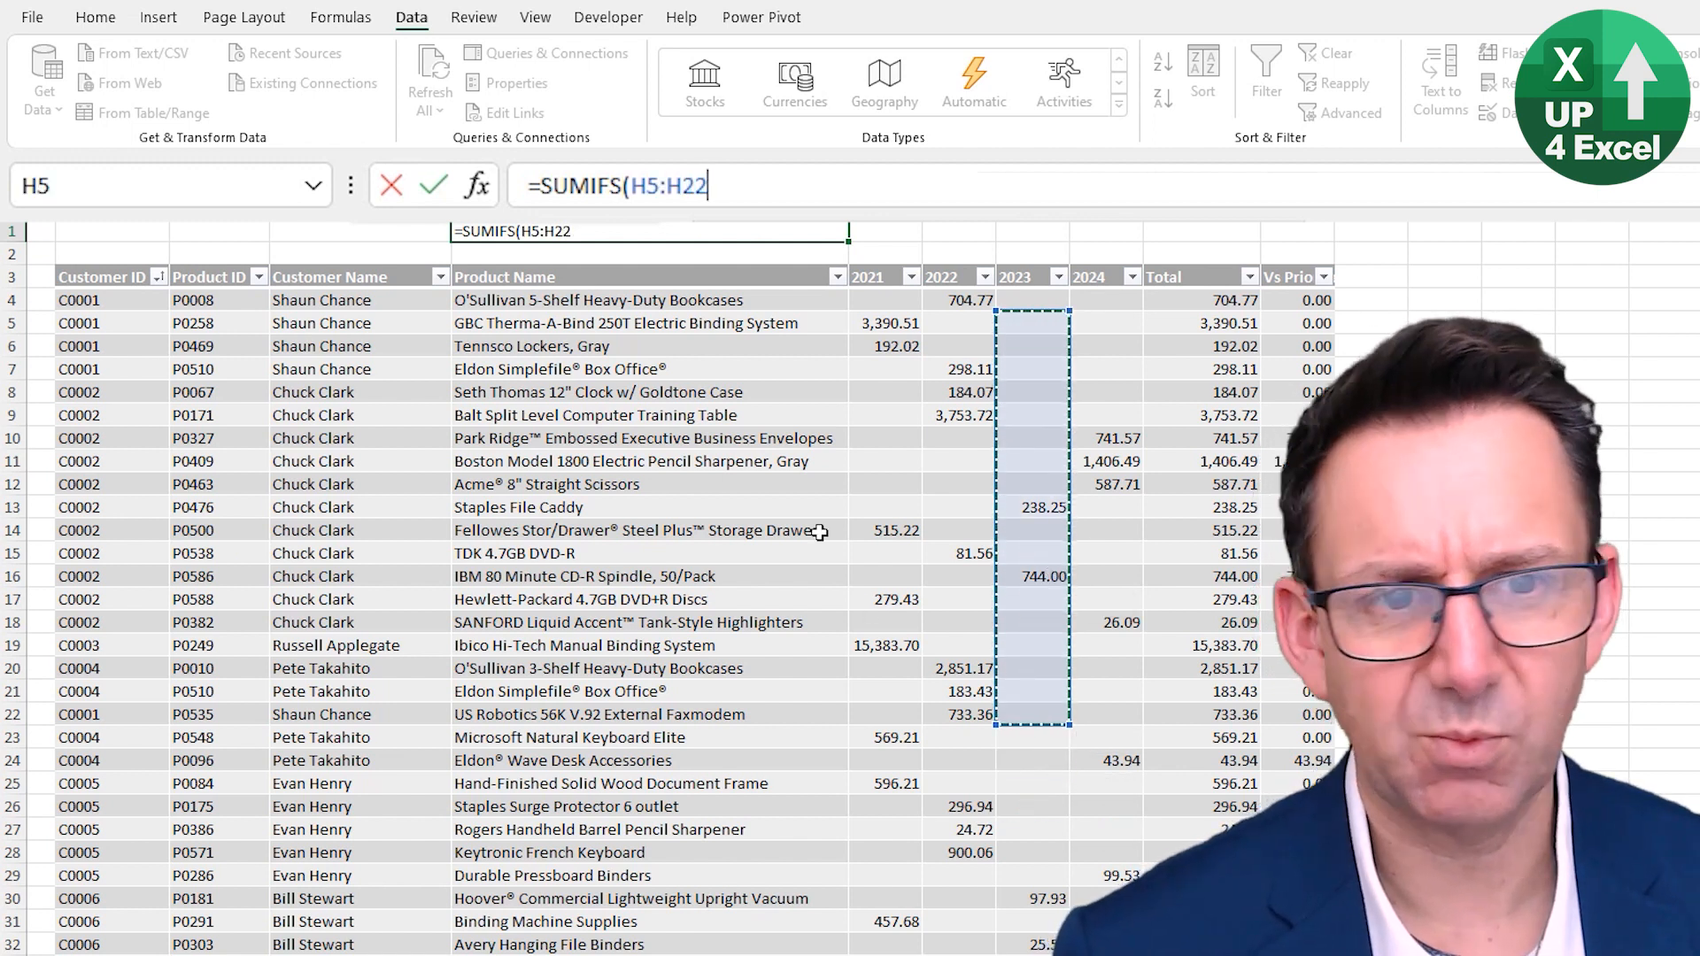
click(1029, 265)
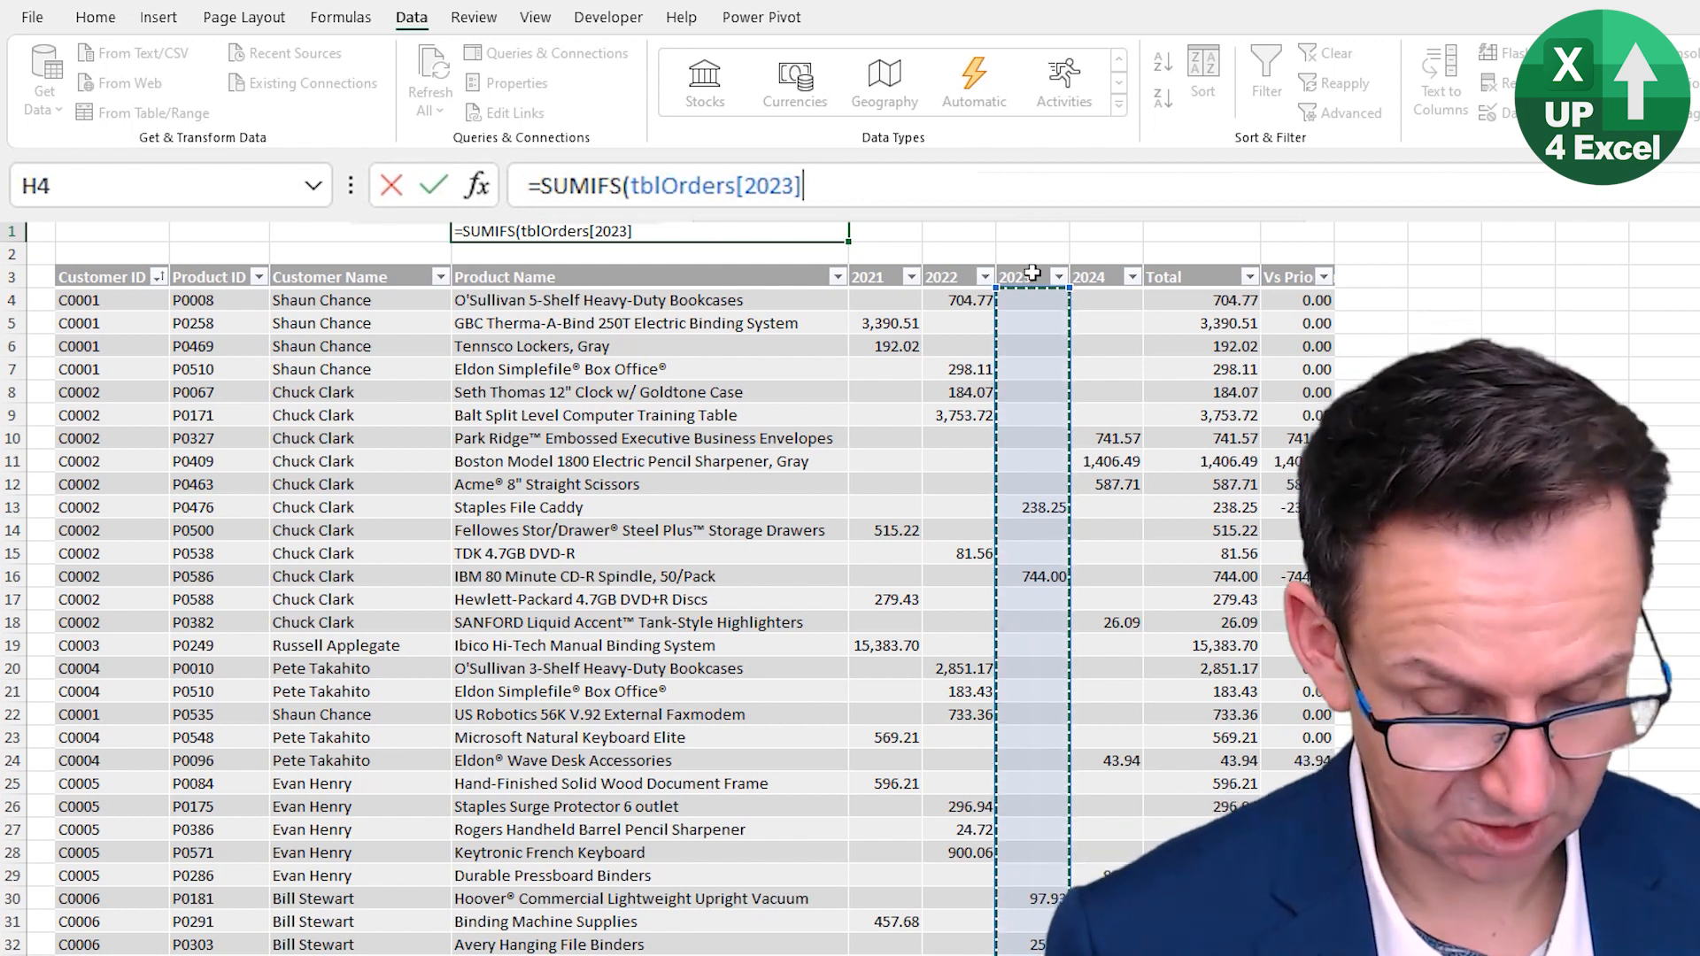
text(,)
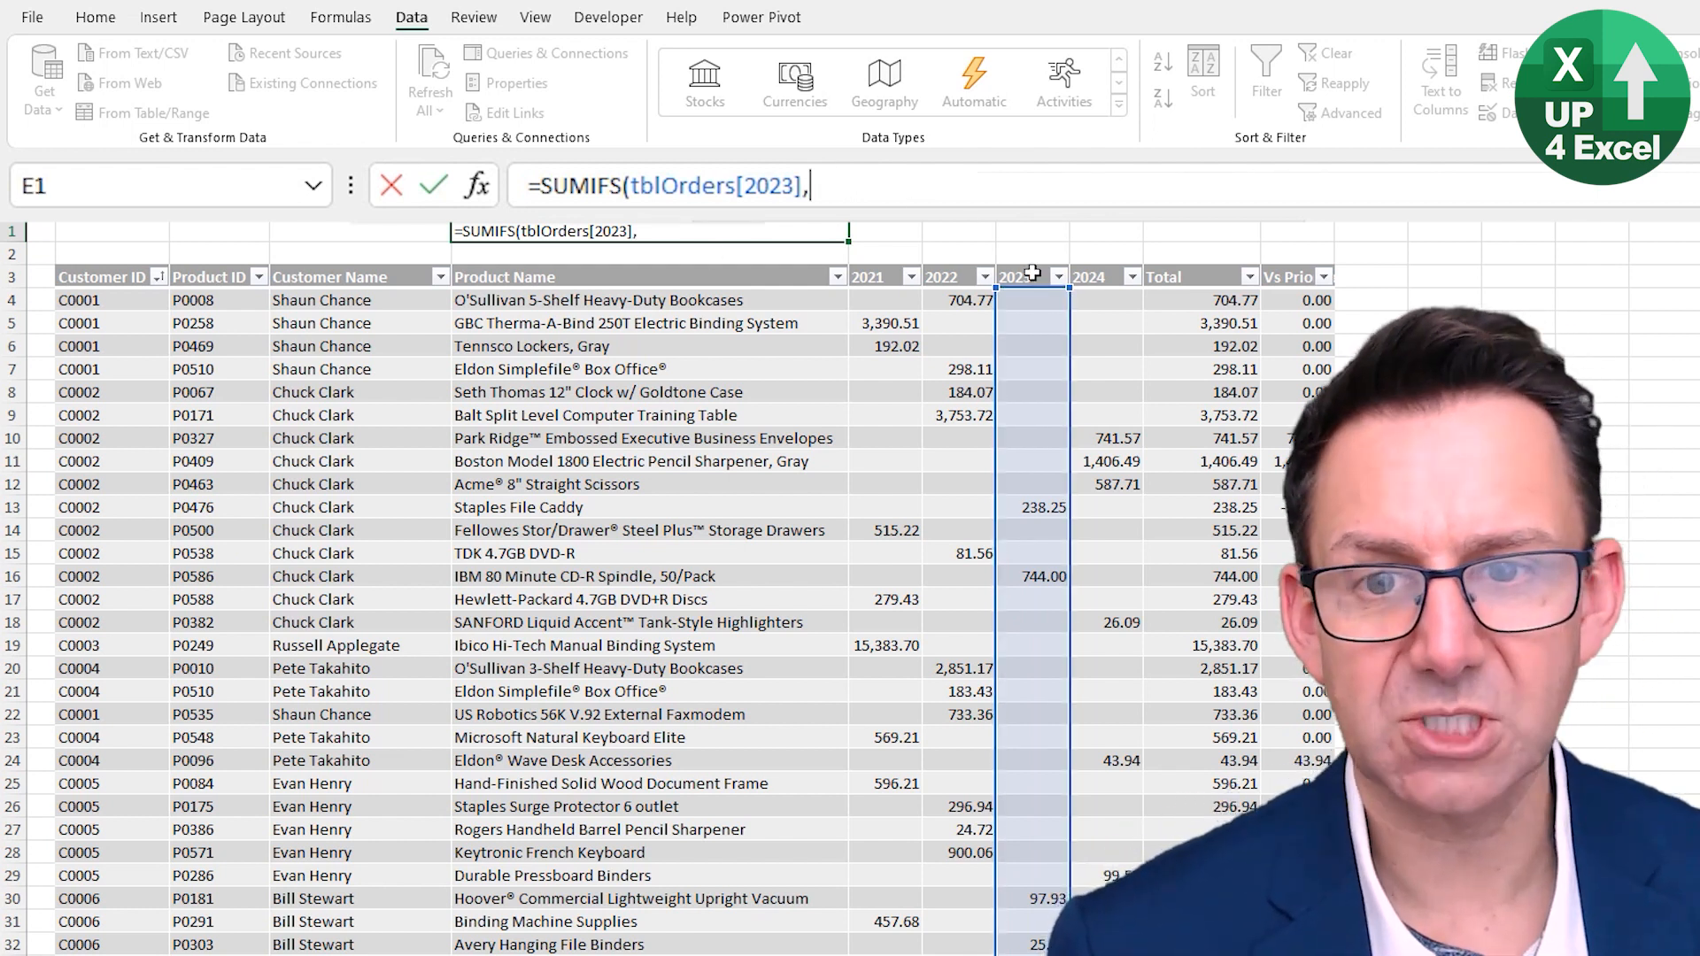
click(304, 265)
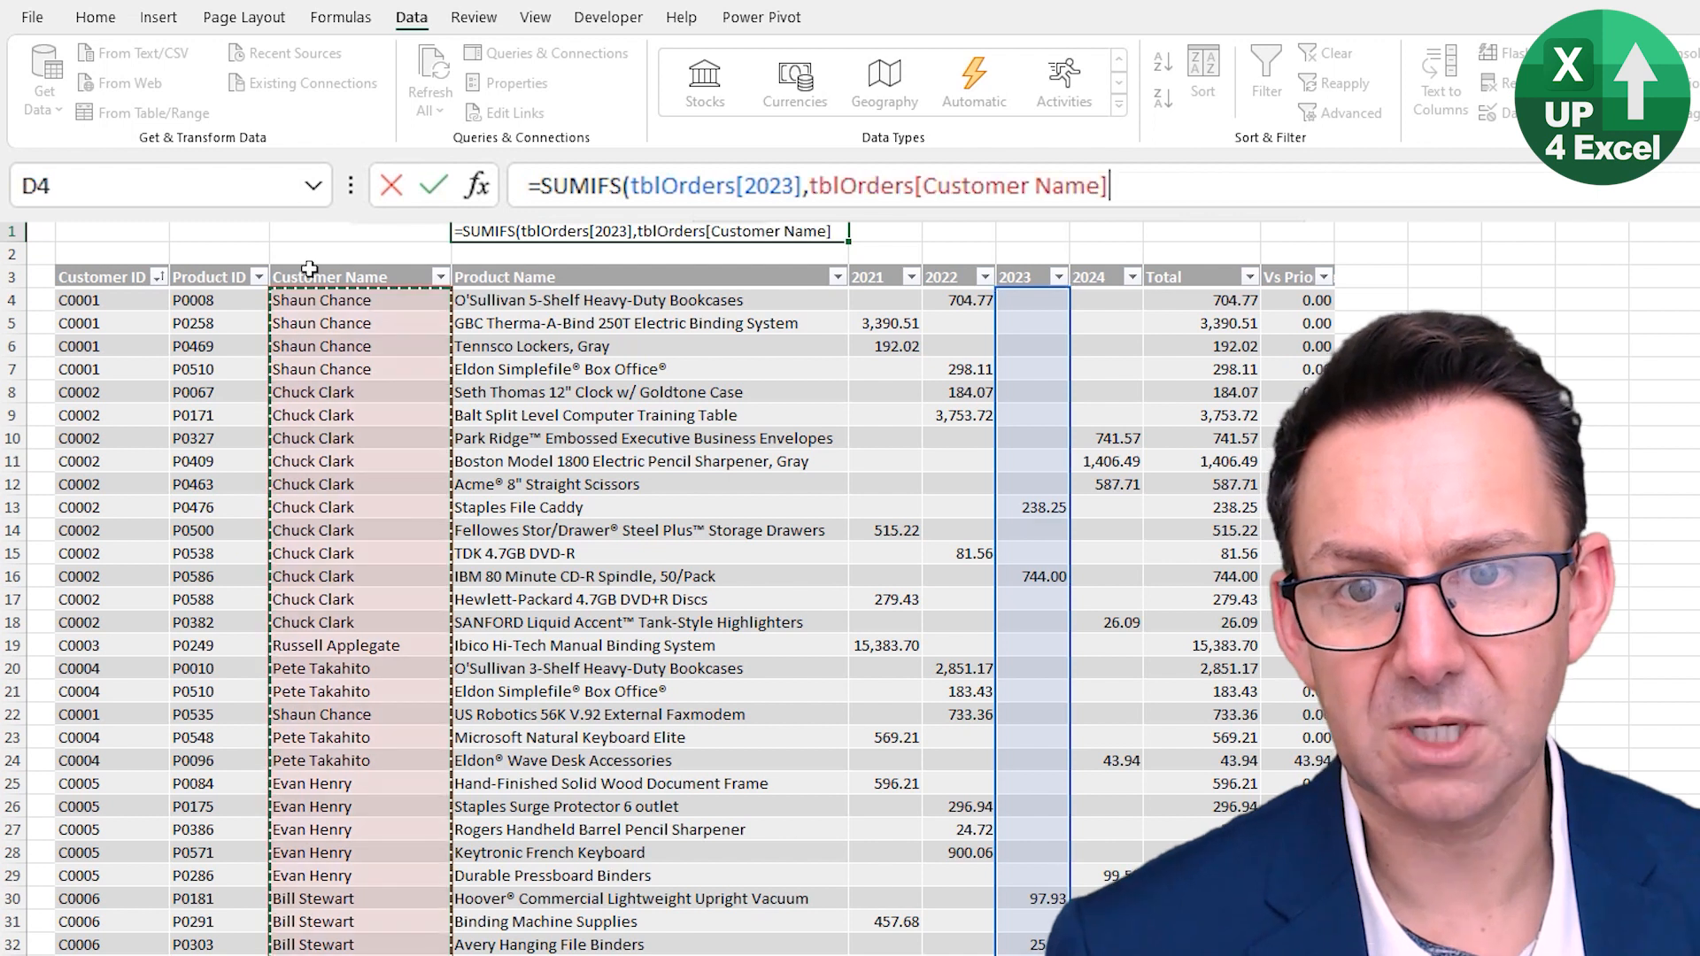
text(,)
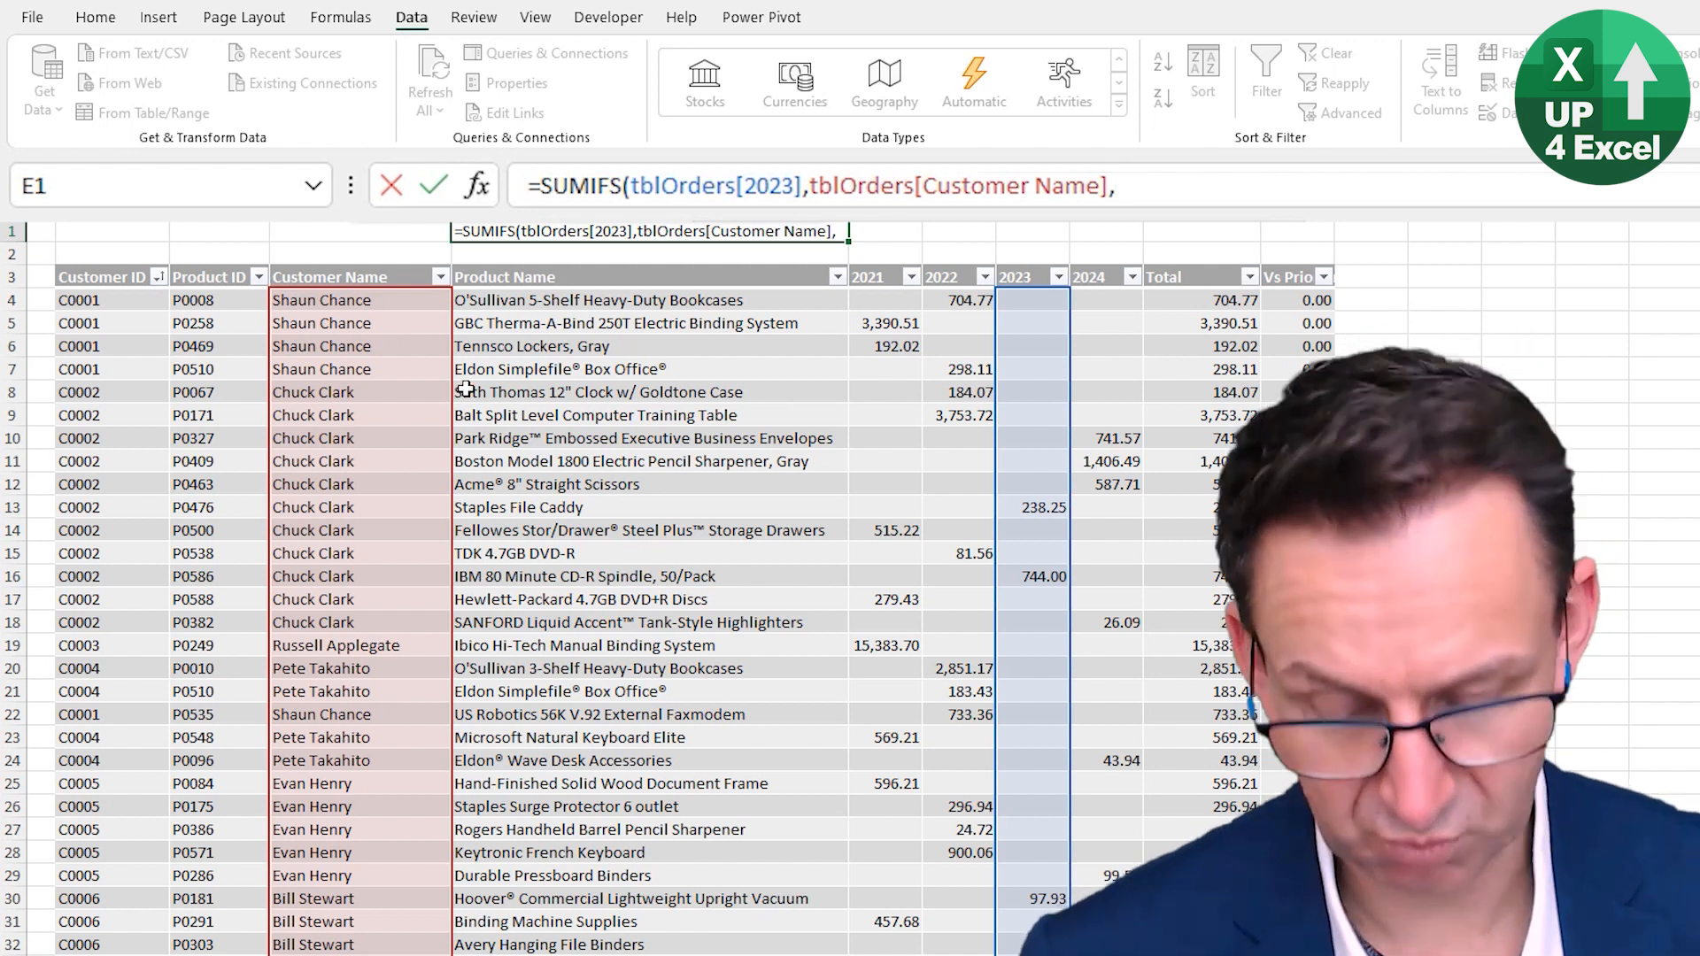
text("Chuc)
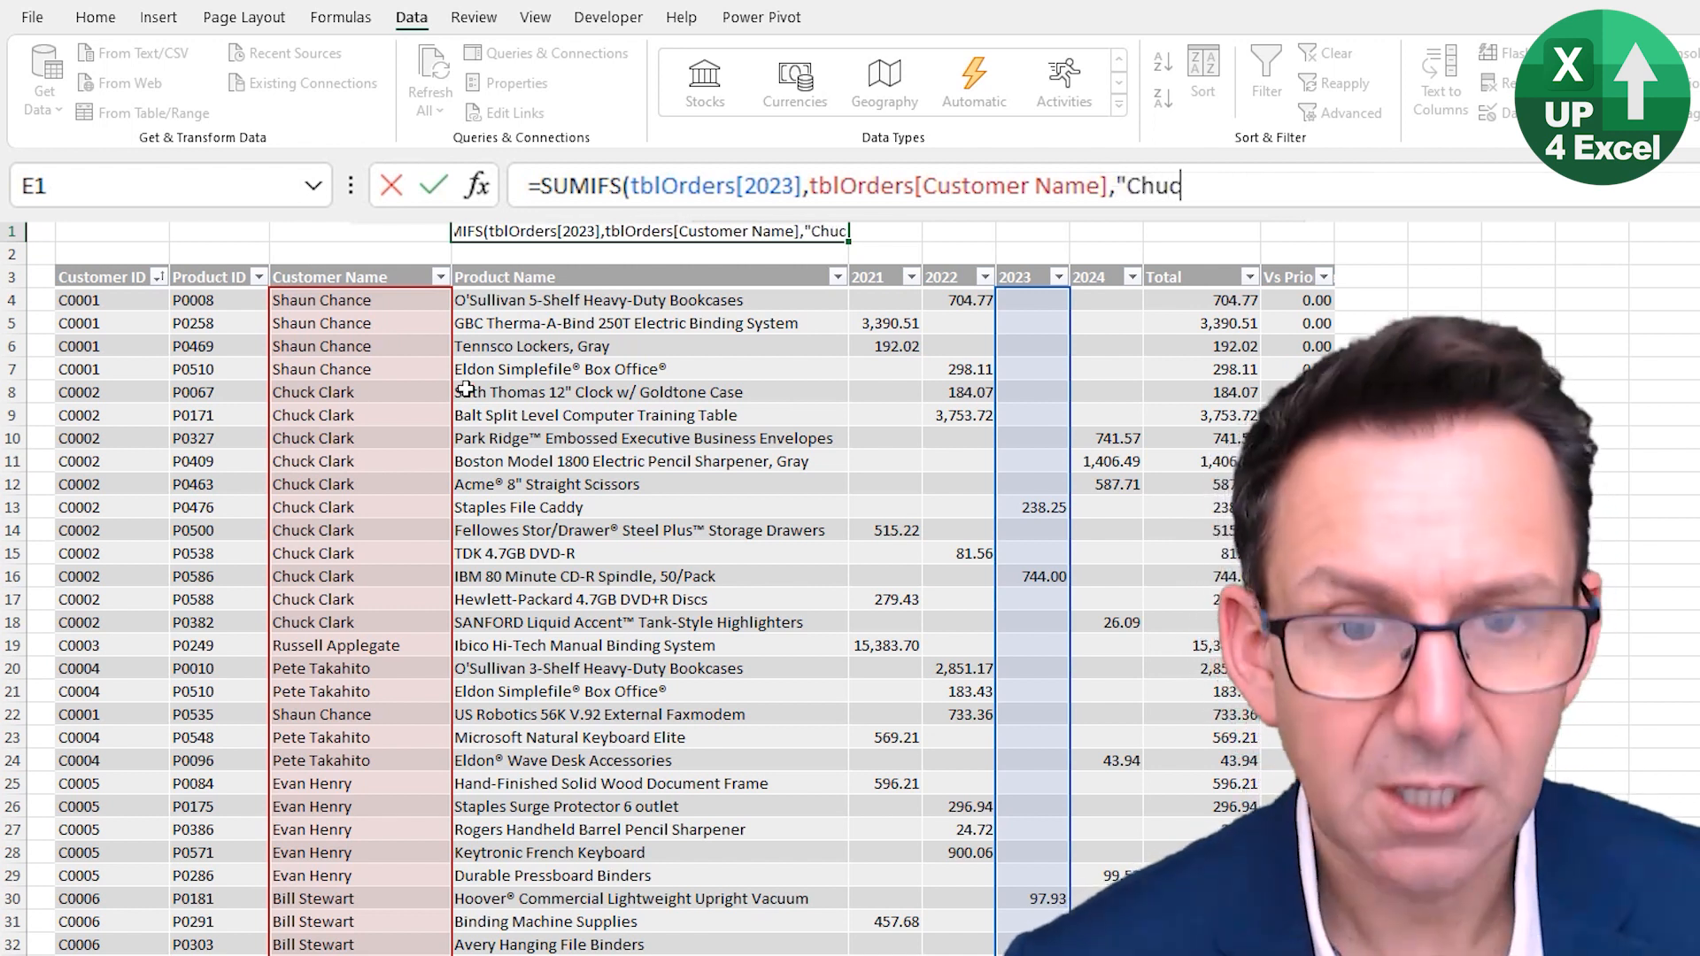
text(k )
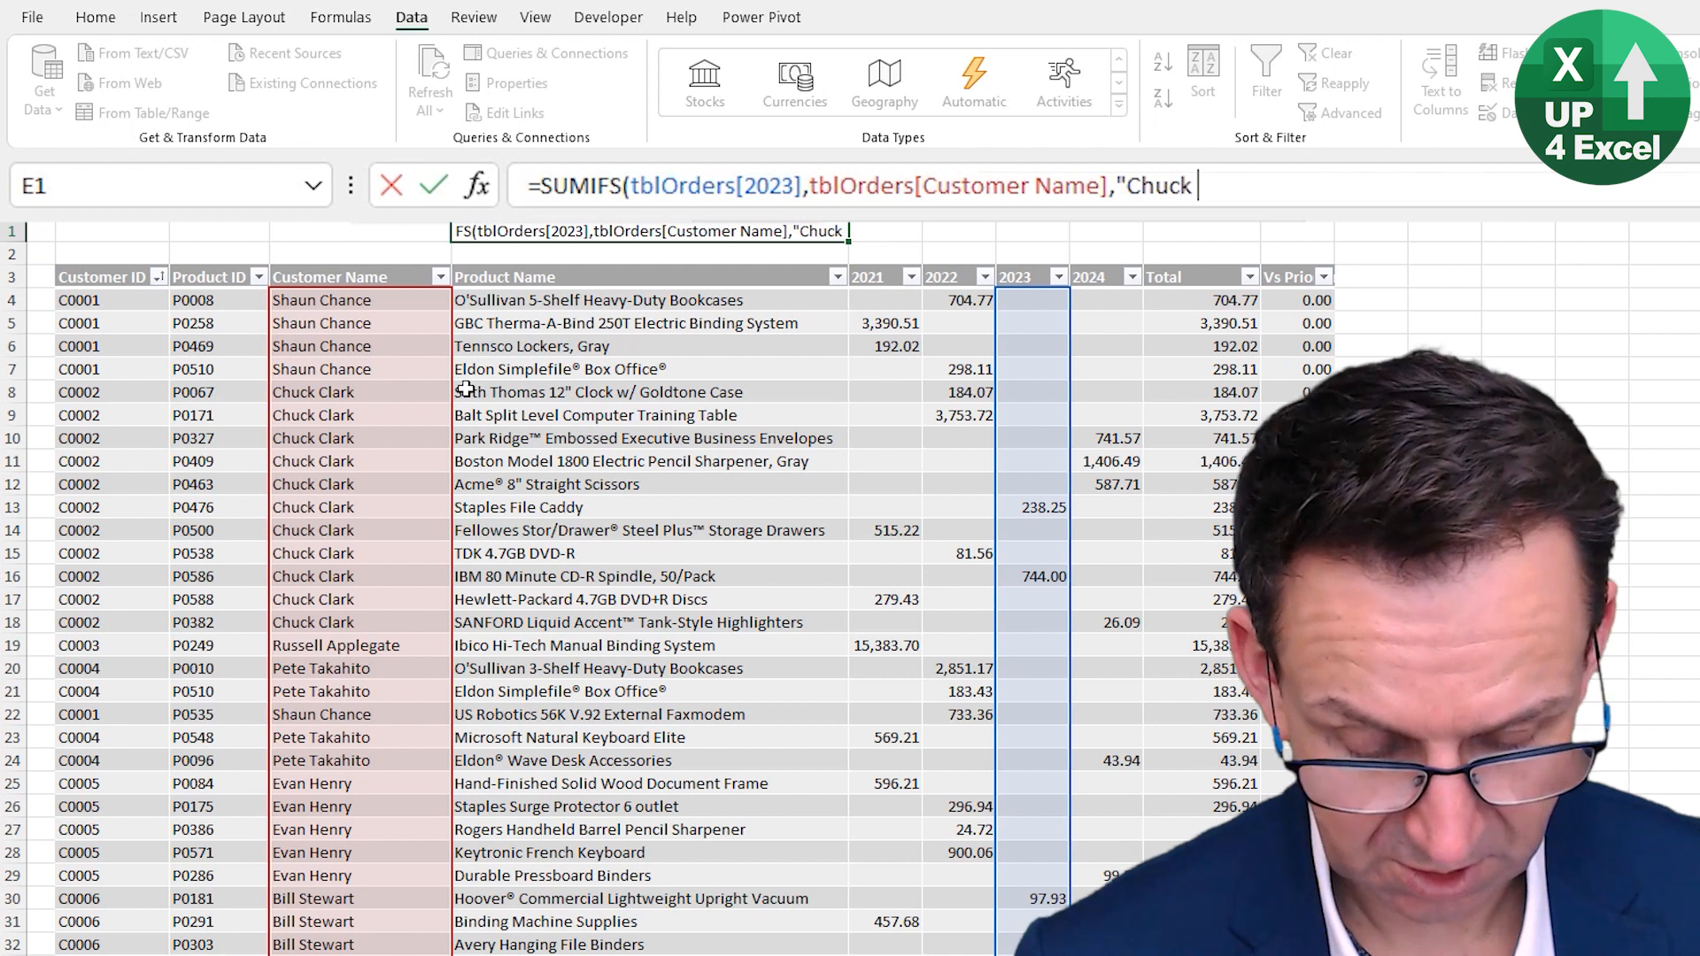
text(Clark")
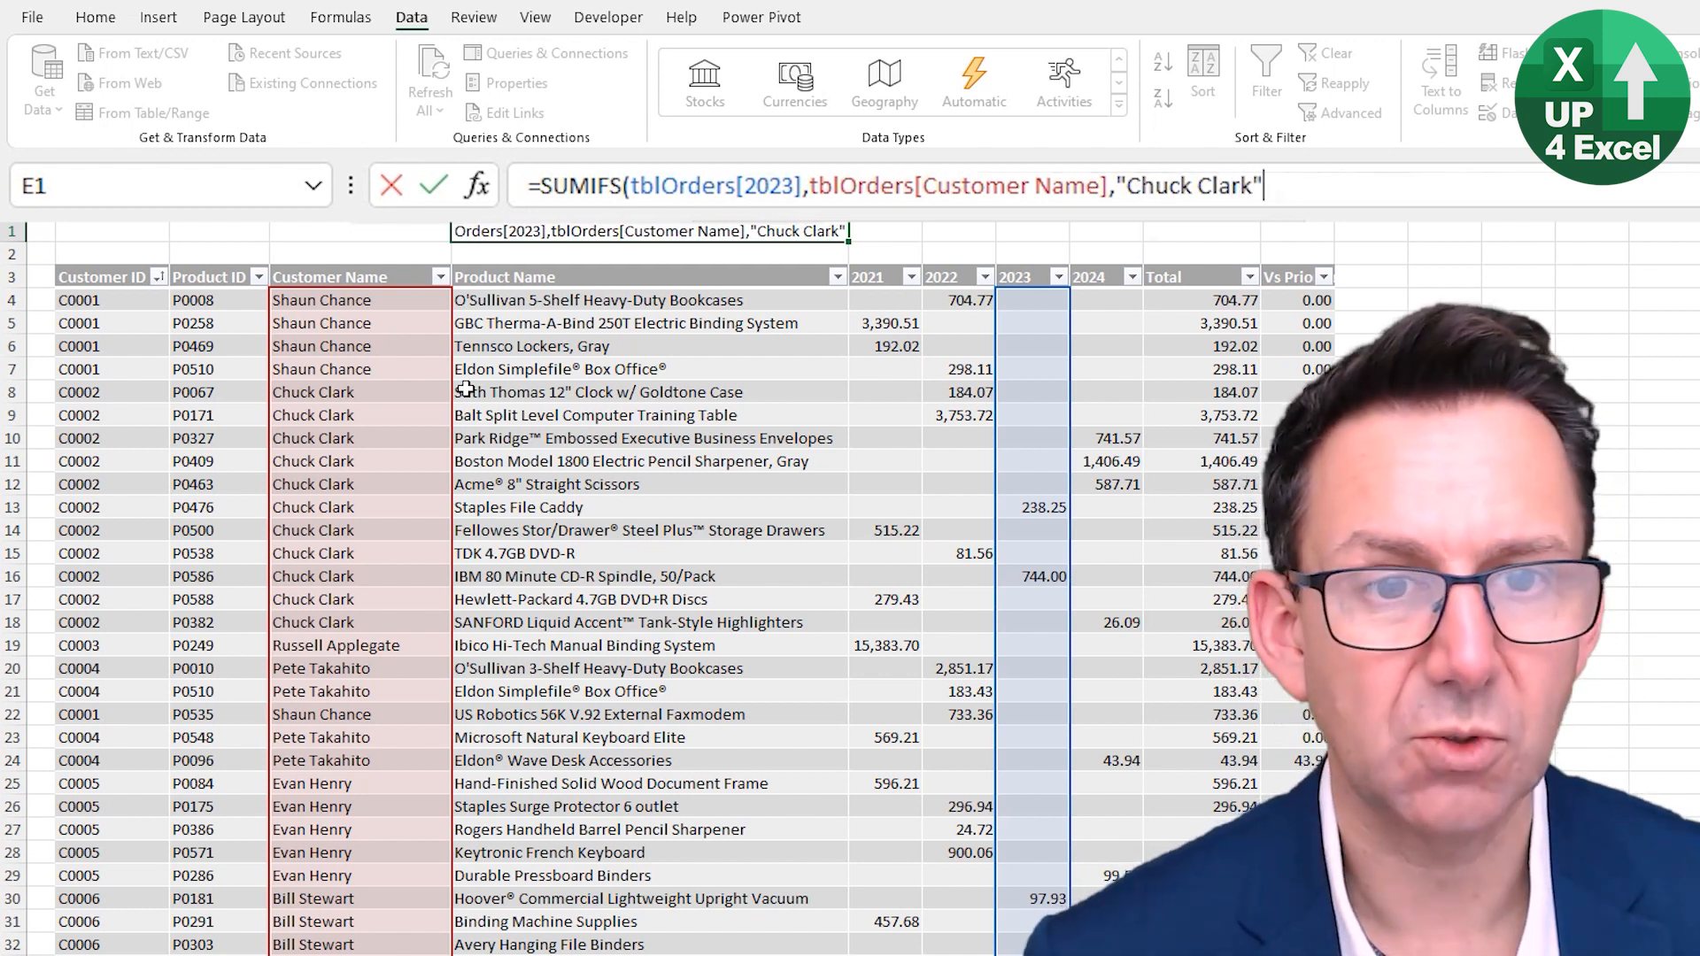
text())
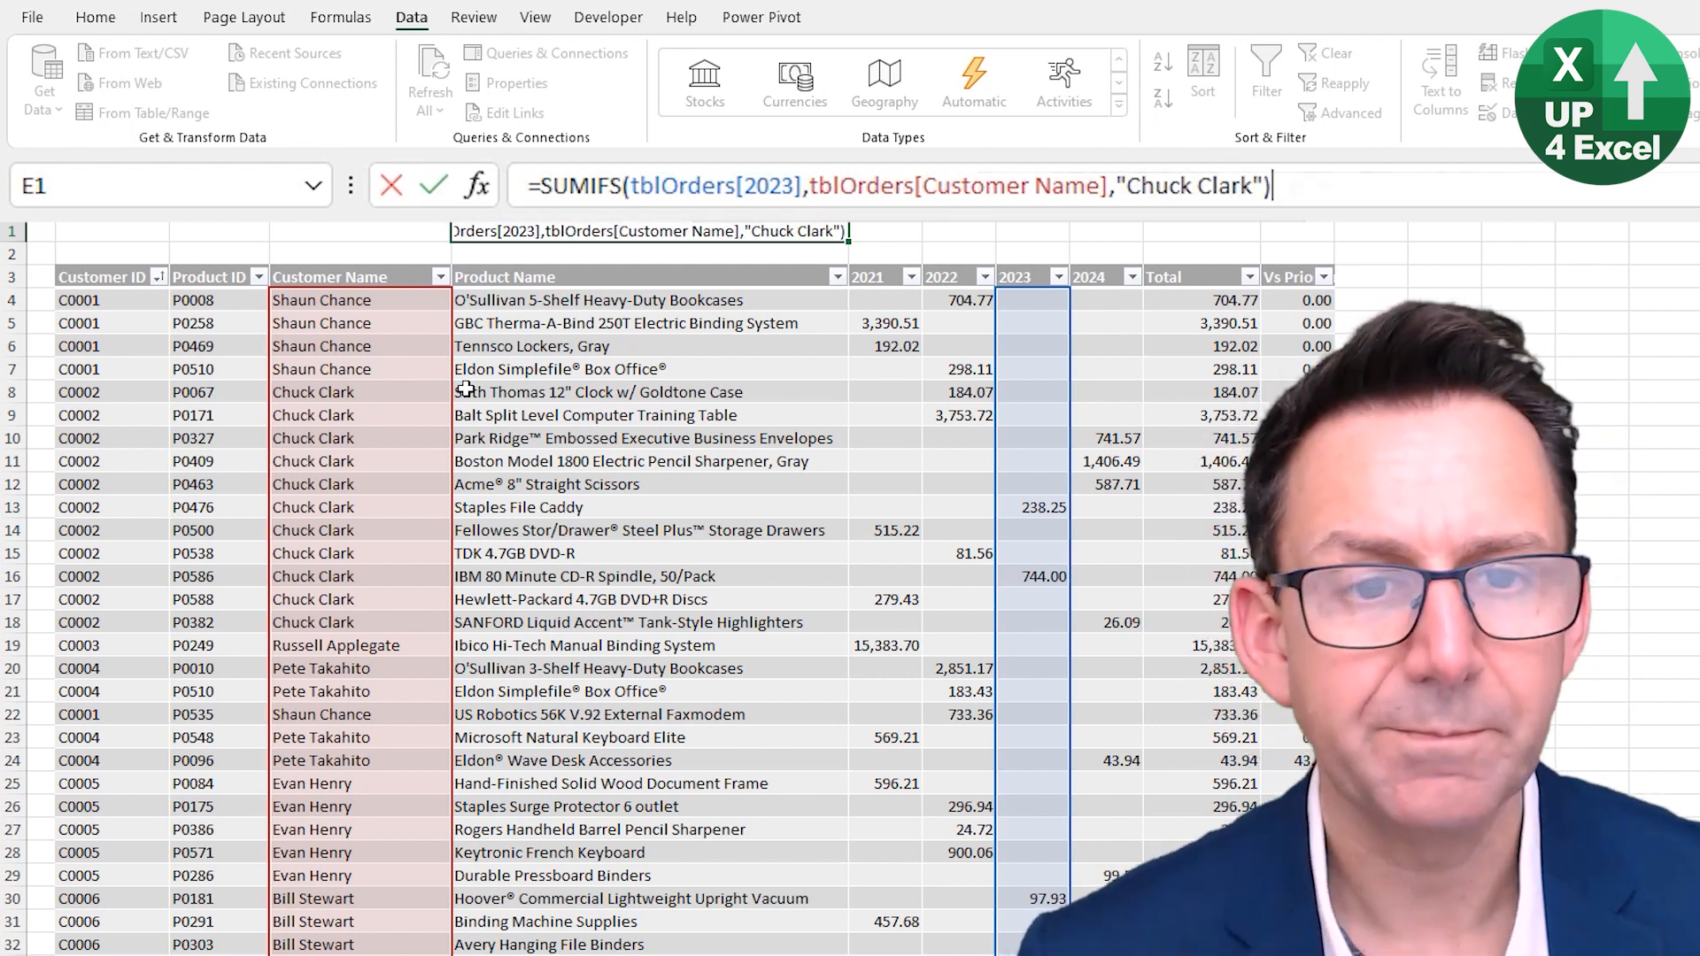
key(Return)
key(Up)
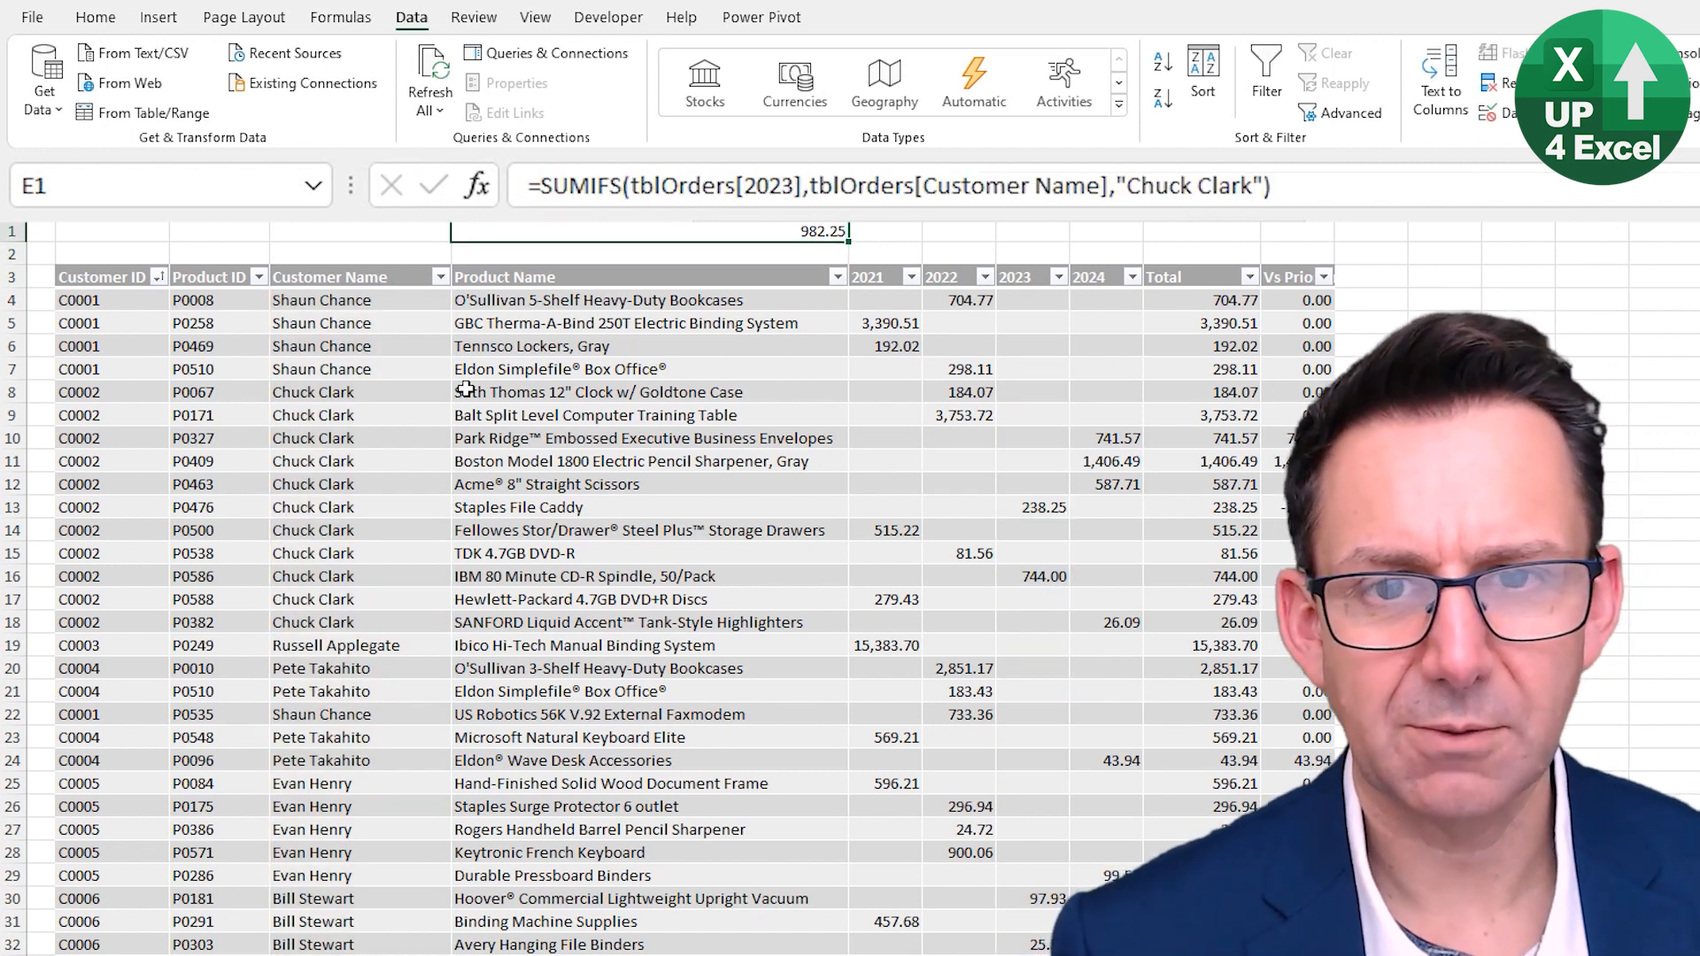
- Enter a SUM formula in E2 that totals the Orders table's Total column
click(655, 253)
text(=su)
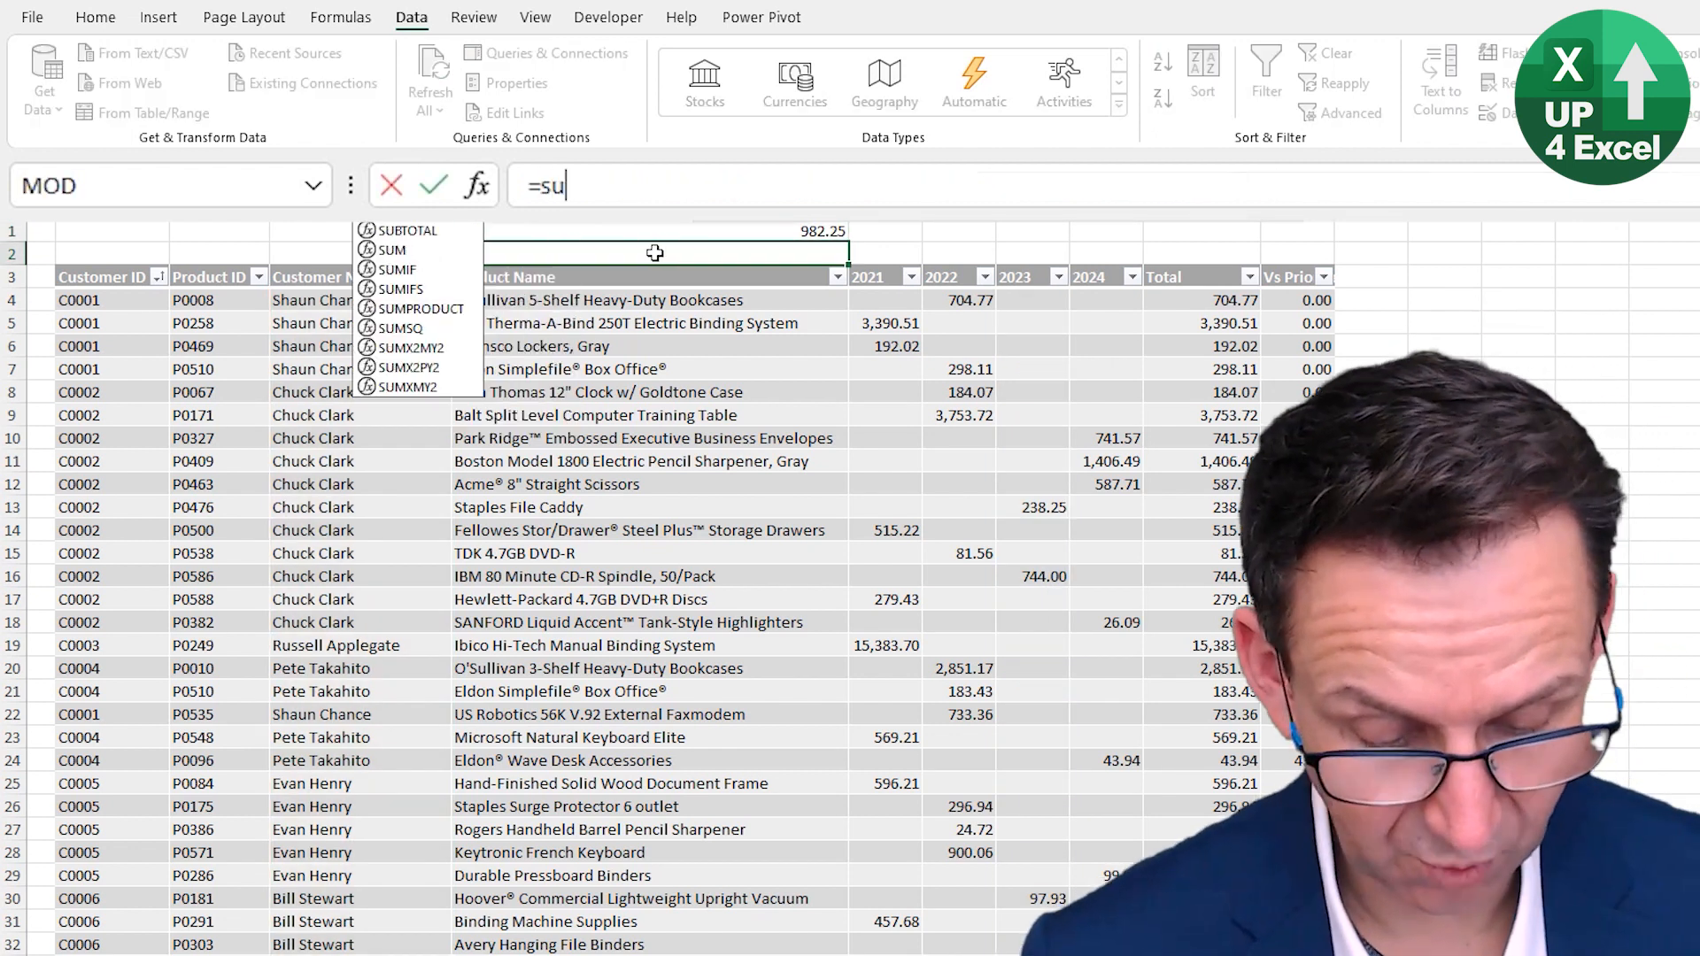
text(m()
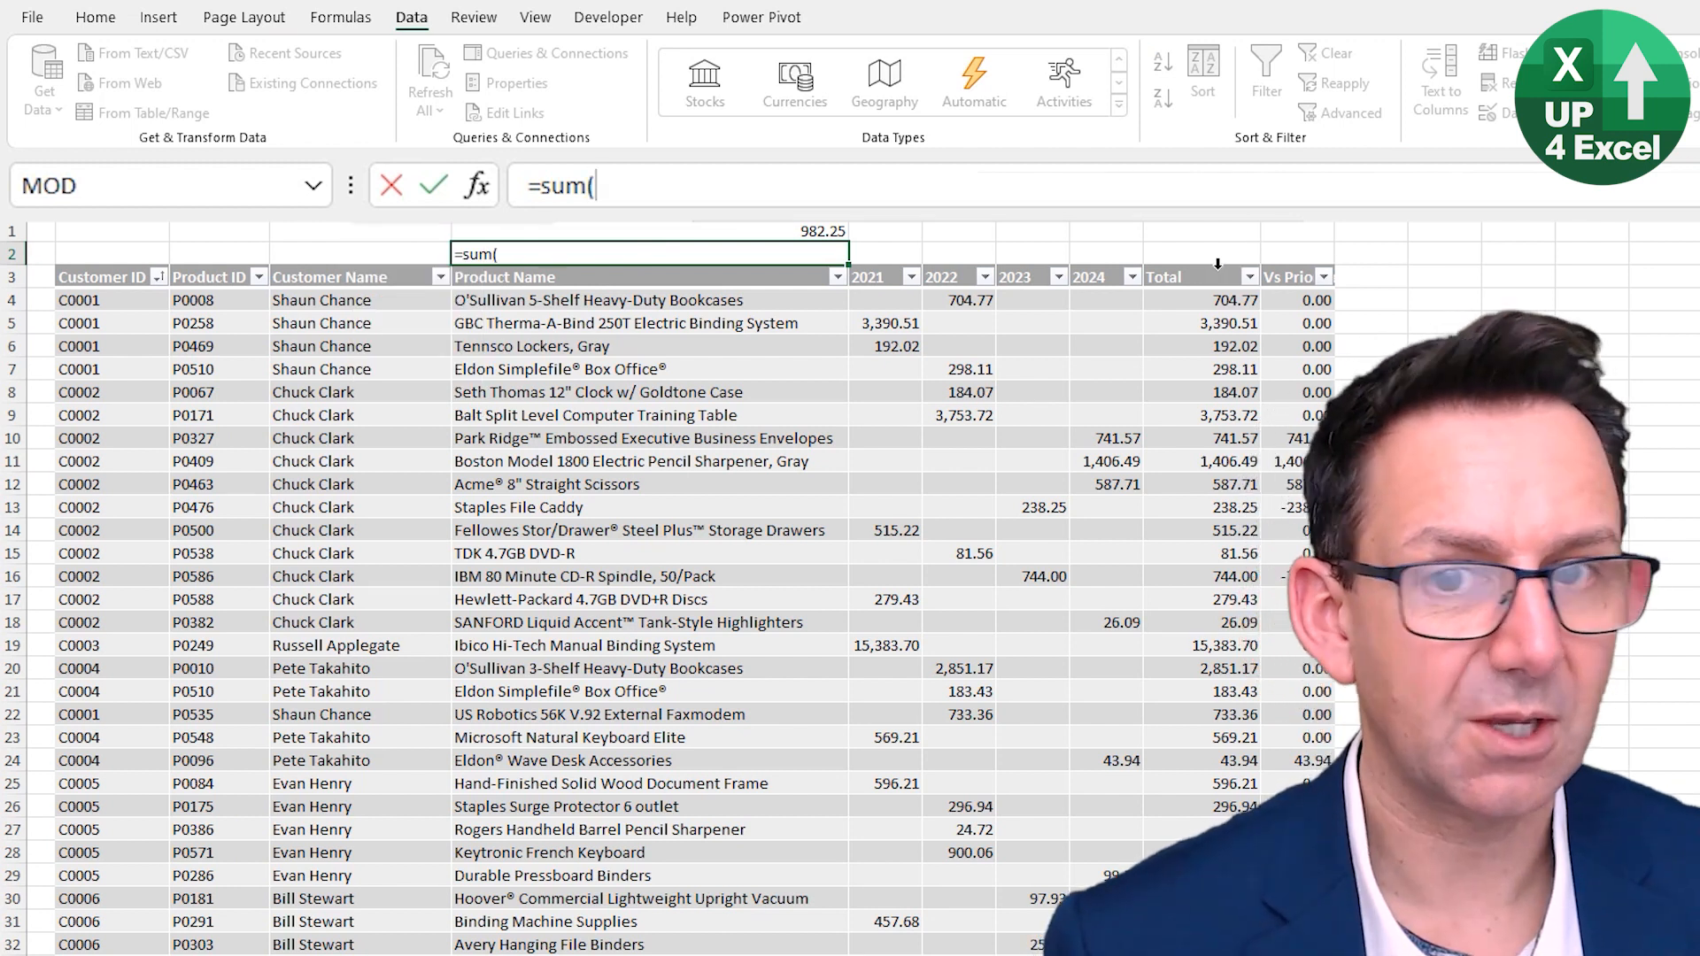
click(1217, 264)
key(Return)
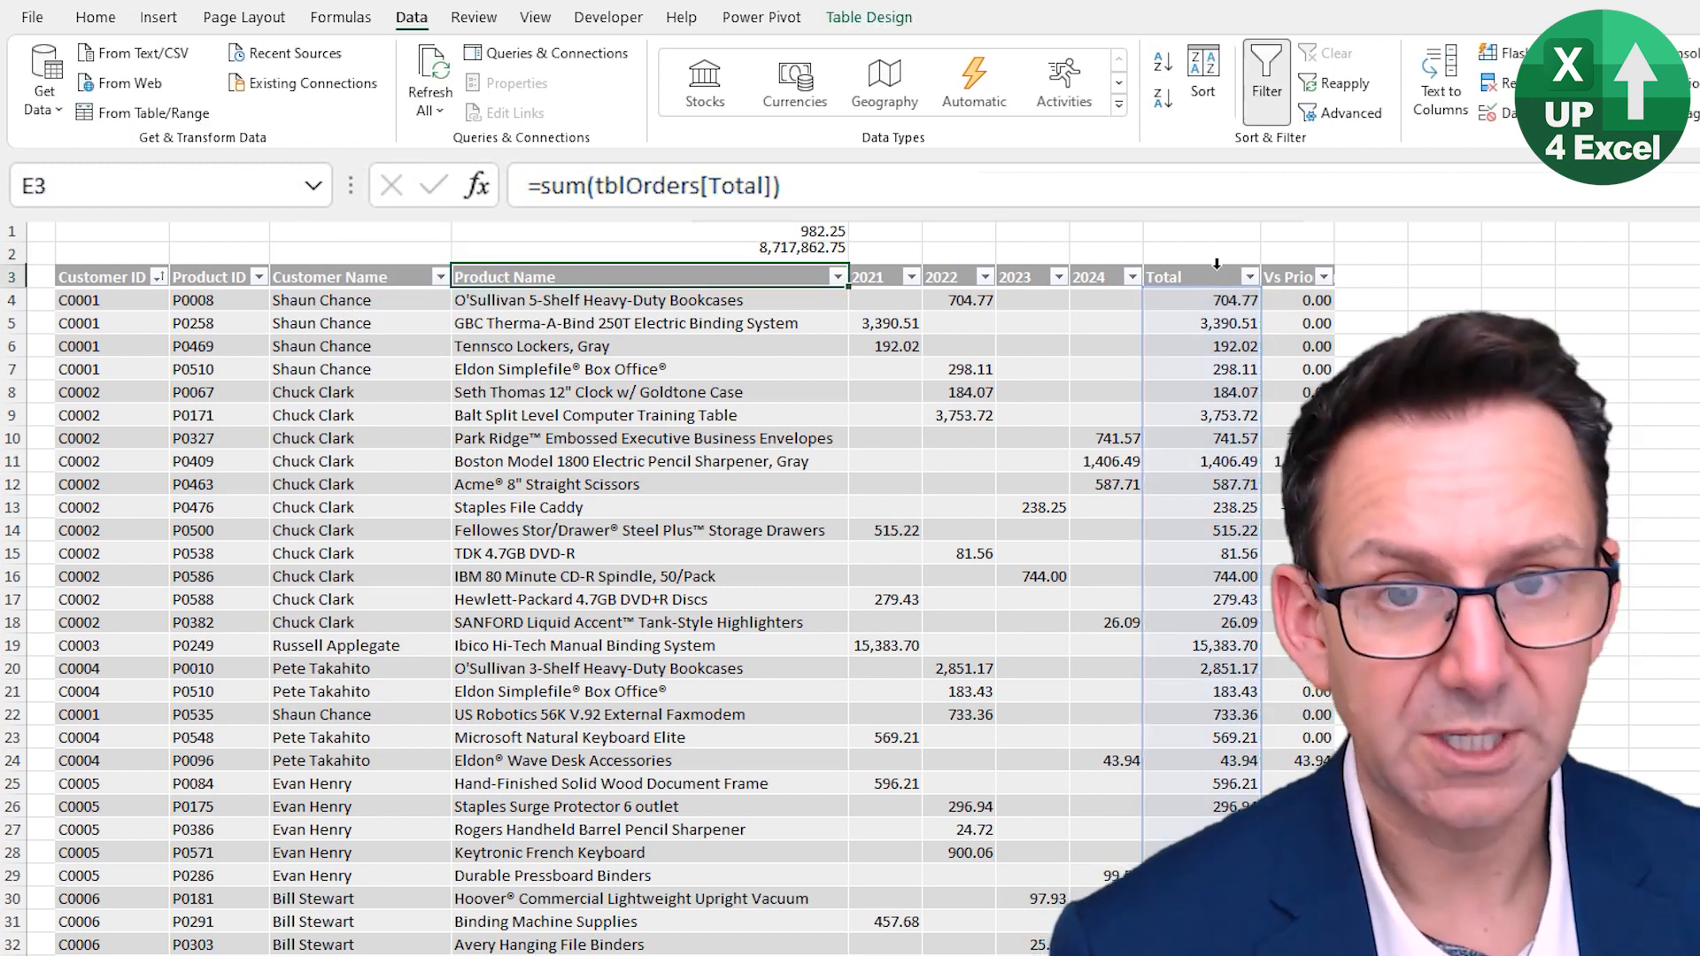
key(Up)
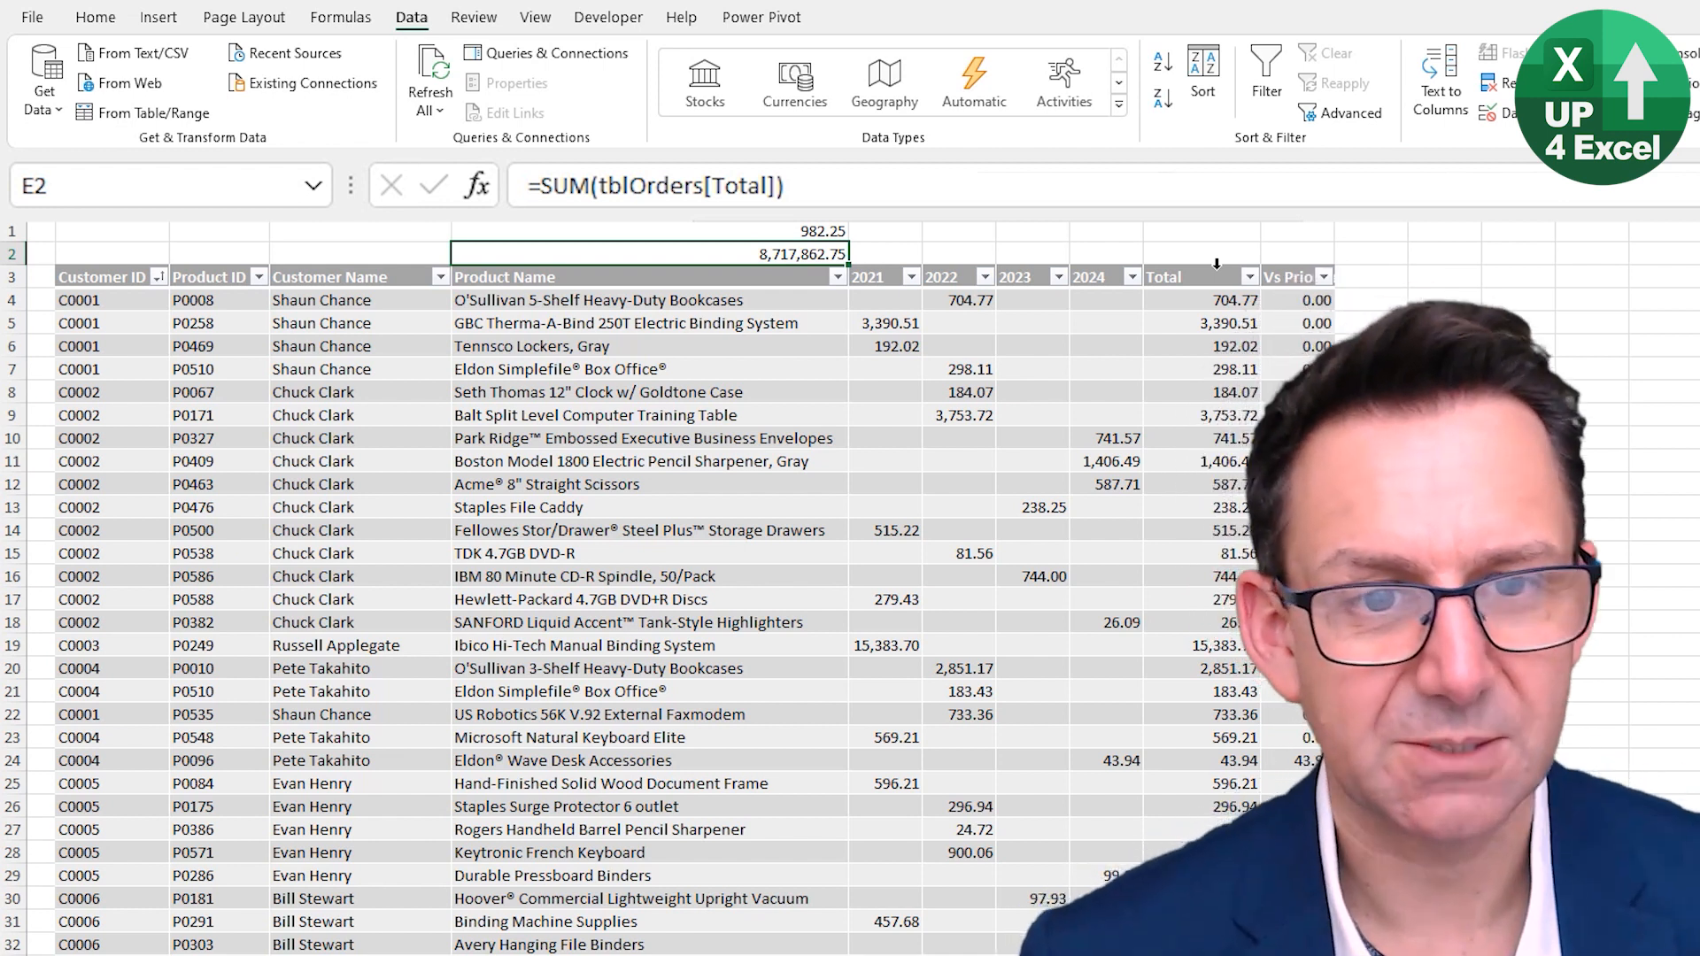
- Clear the formulas from cells E1 and E2
key(shift+Up)
key(Delete)
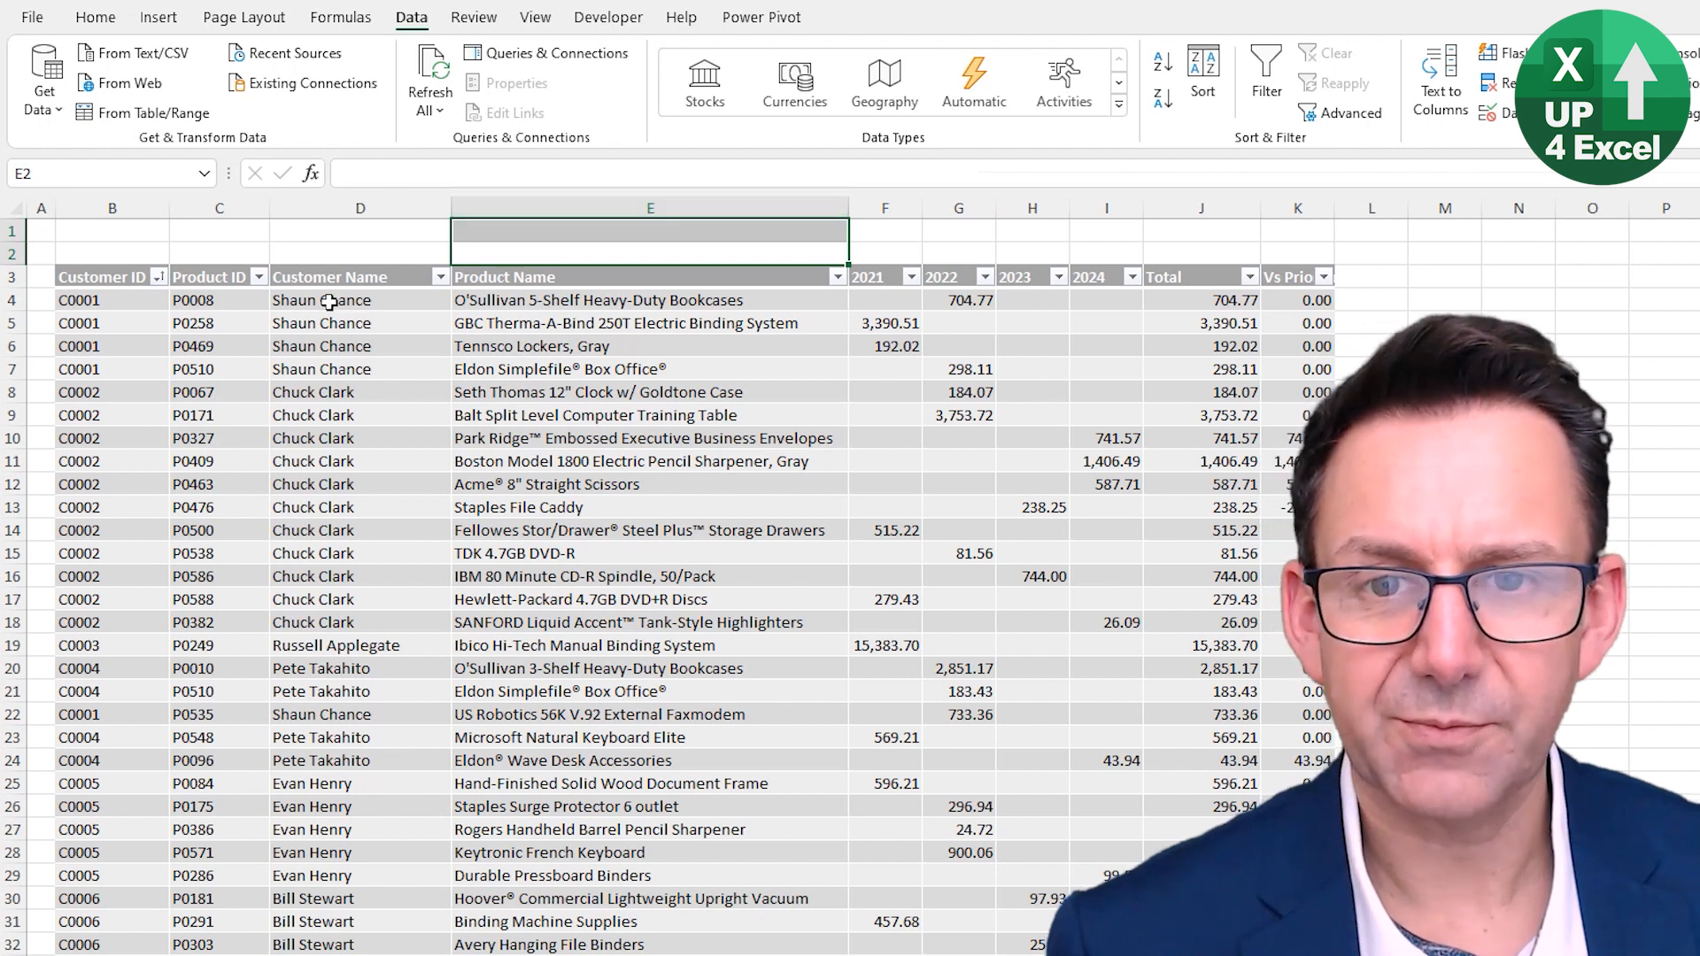
- Insert a new column before Product Name so the Orders table gains a column
click(506, 202)
right_click(522, 237)
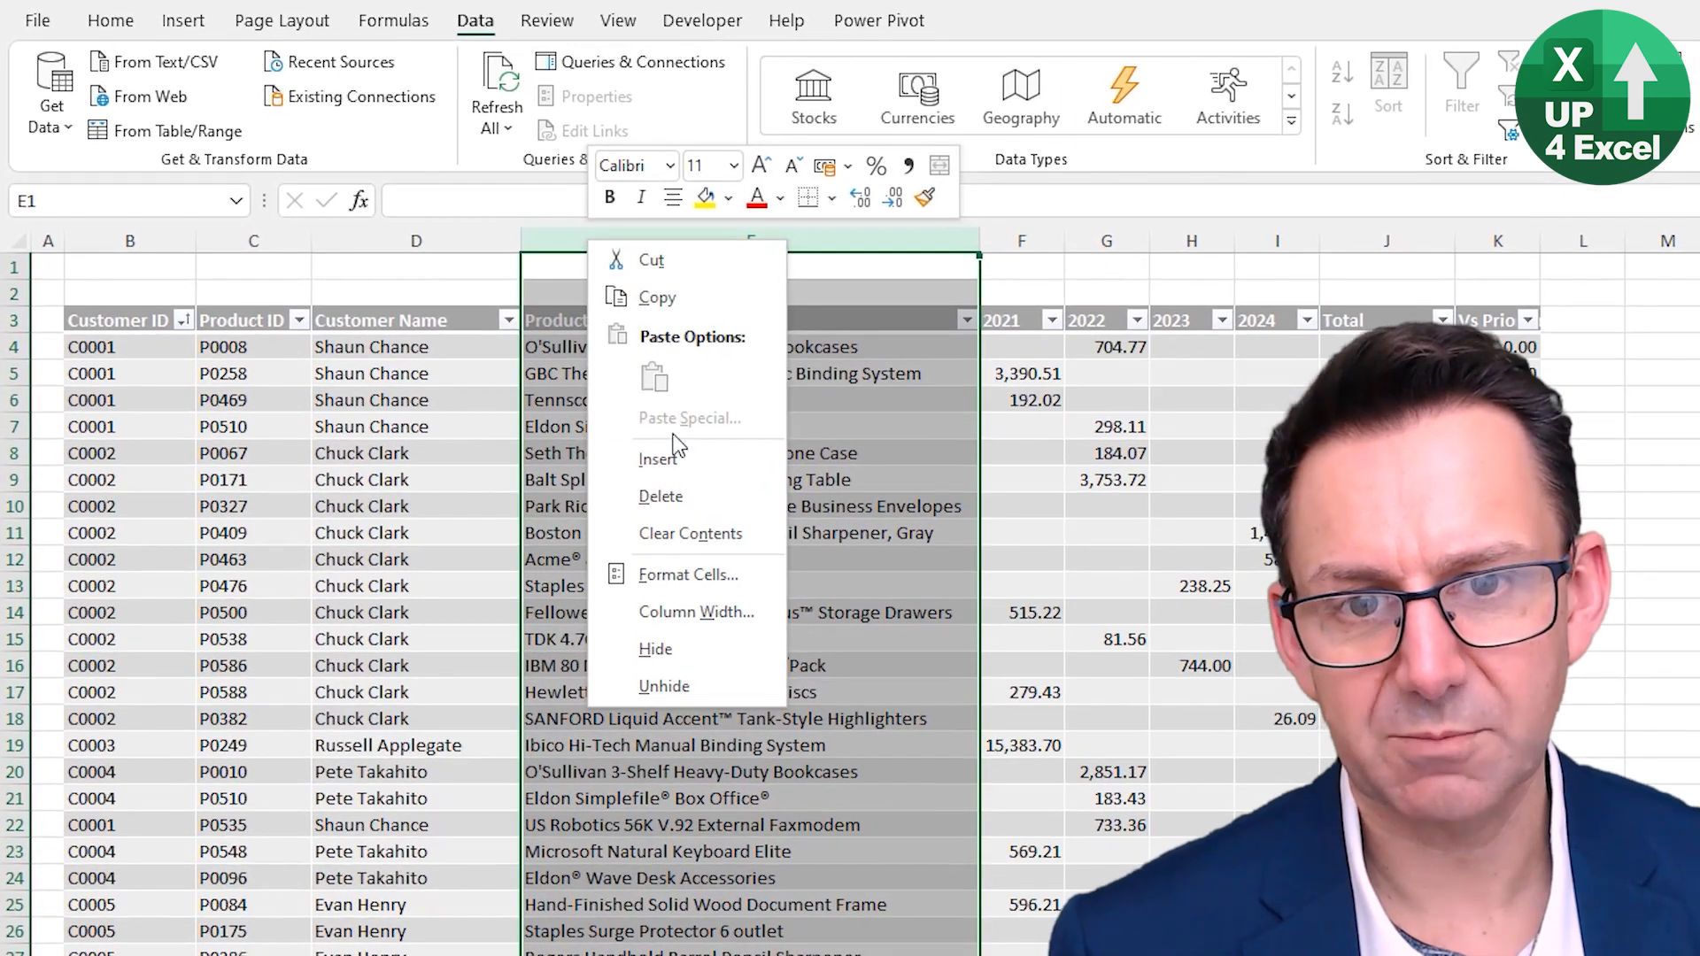
click(626, 462)
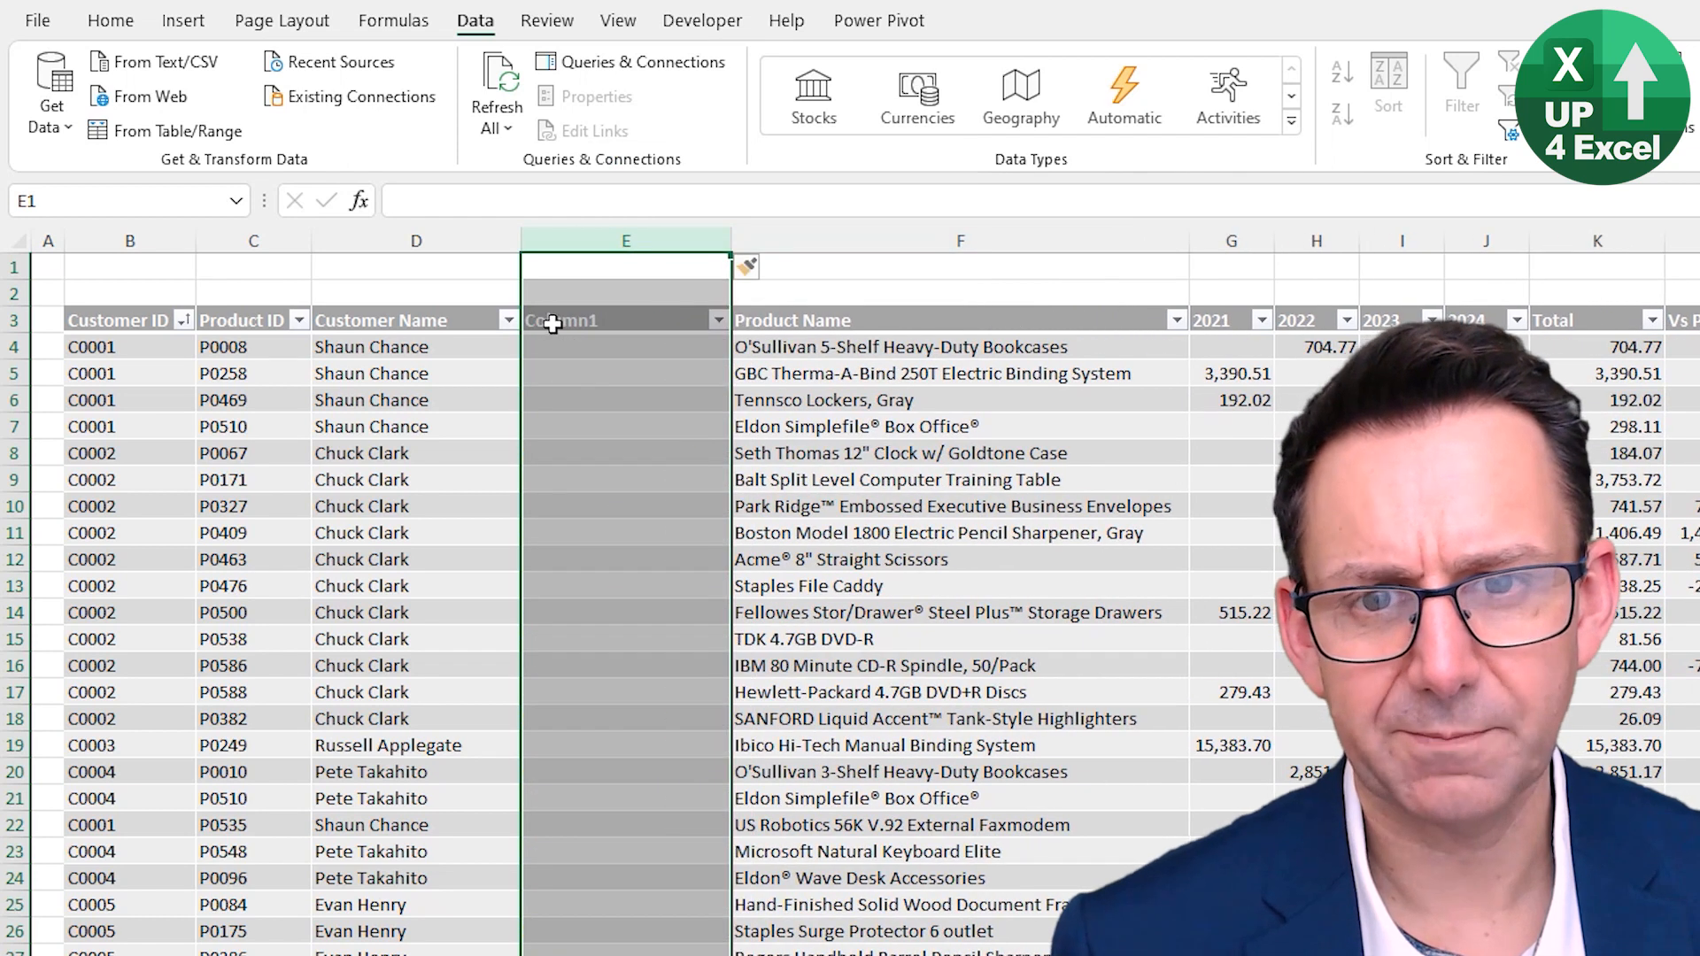
- Name the new table column Customer Segment
click(568, 324)
text(Custo)
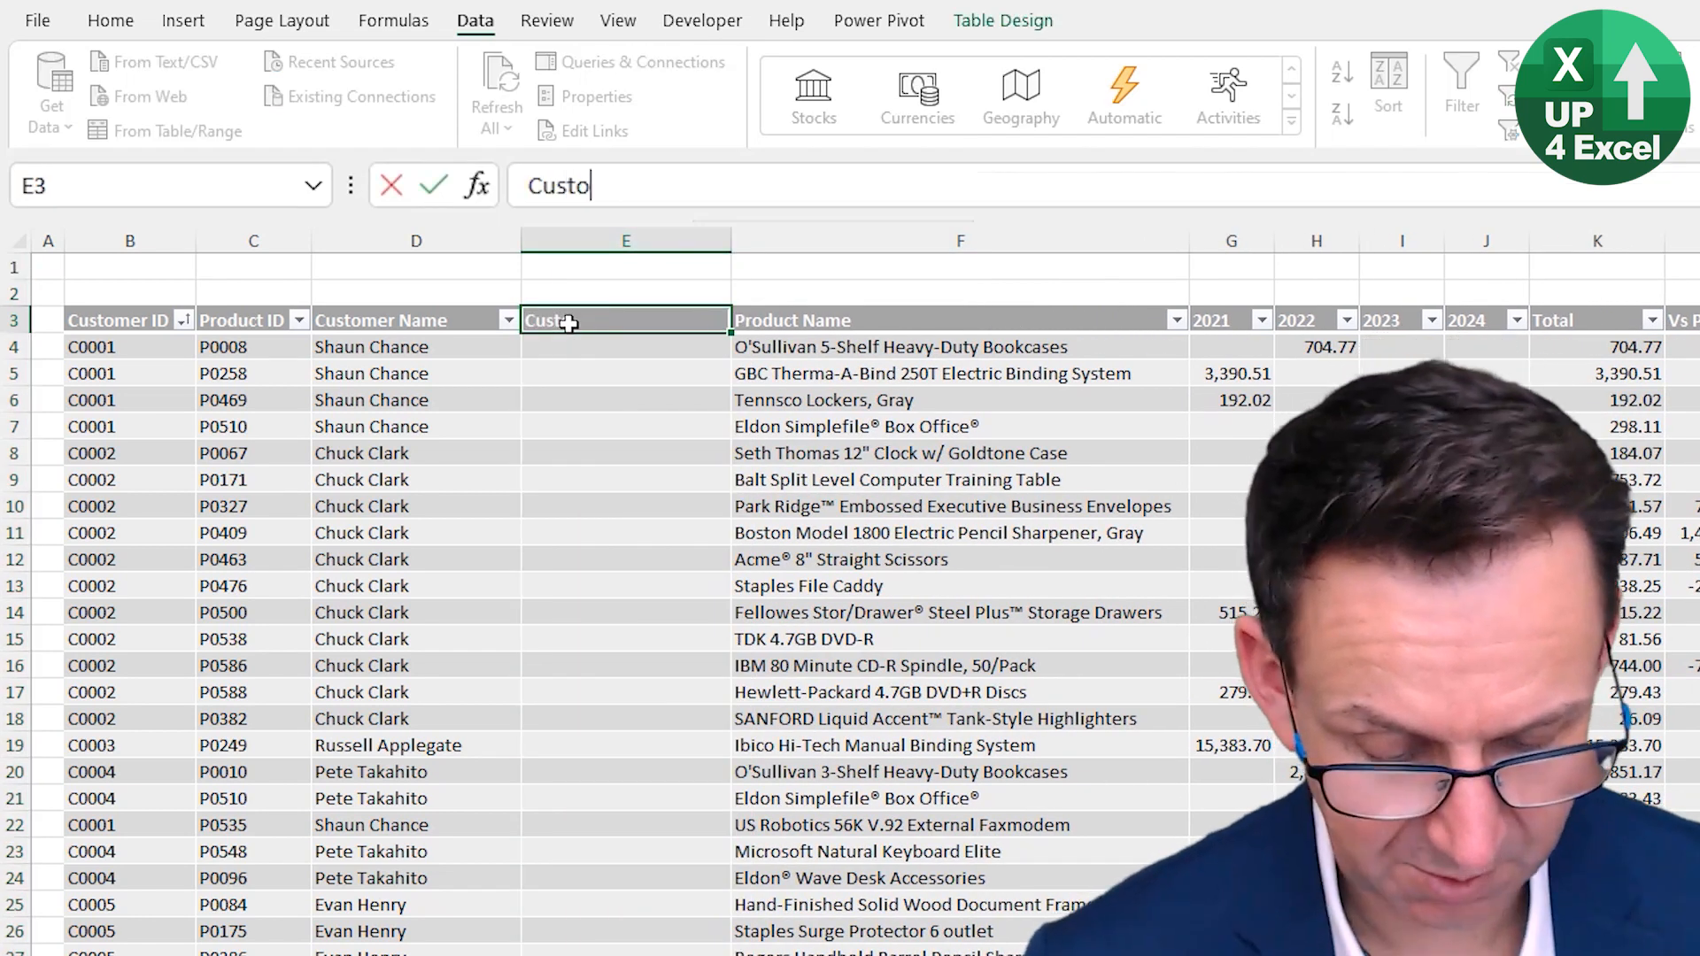
text(mer Segment#)
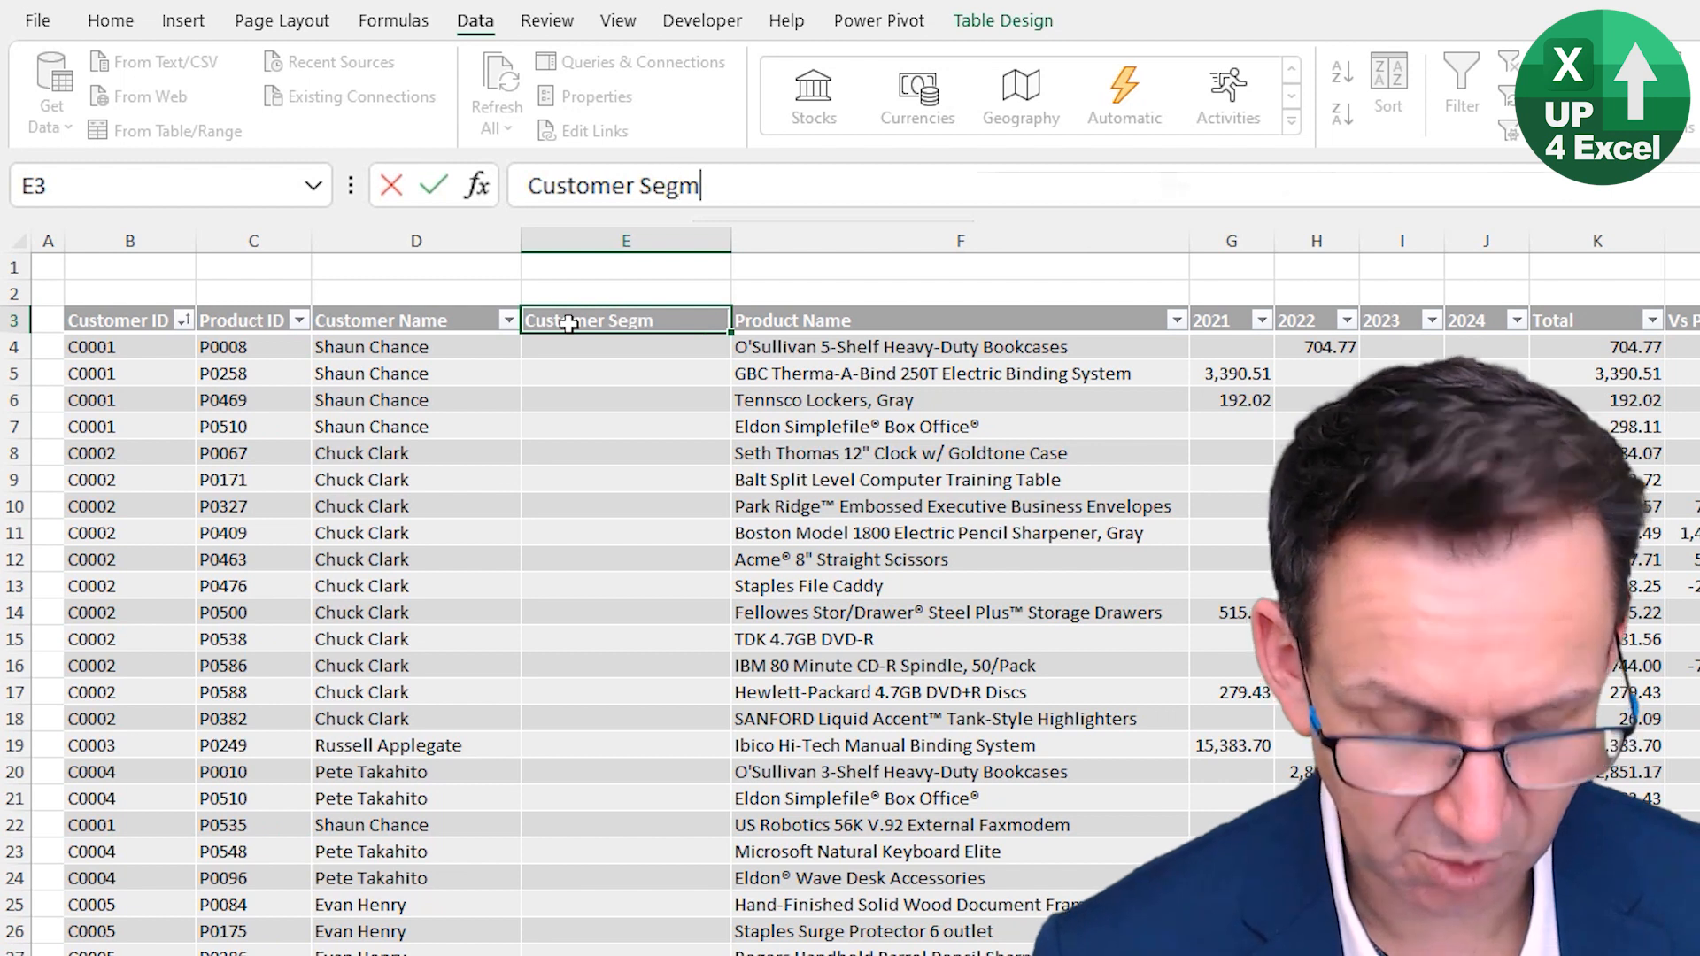
key(Return)
click(567, 324)
key(F2)
key(BackSpace)
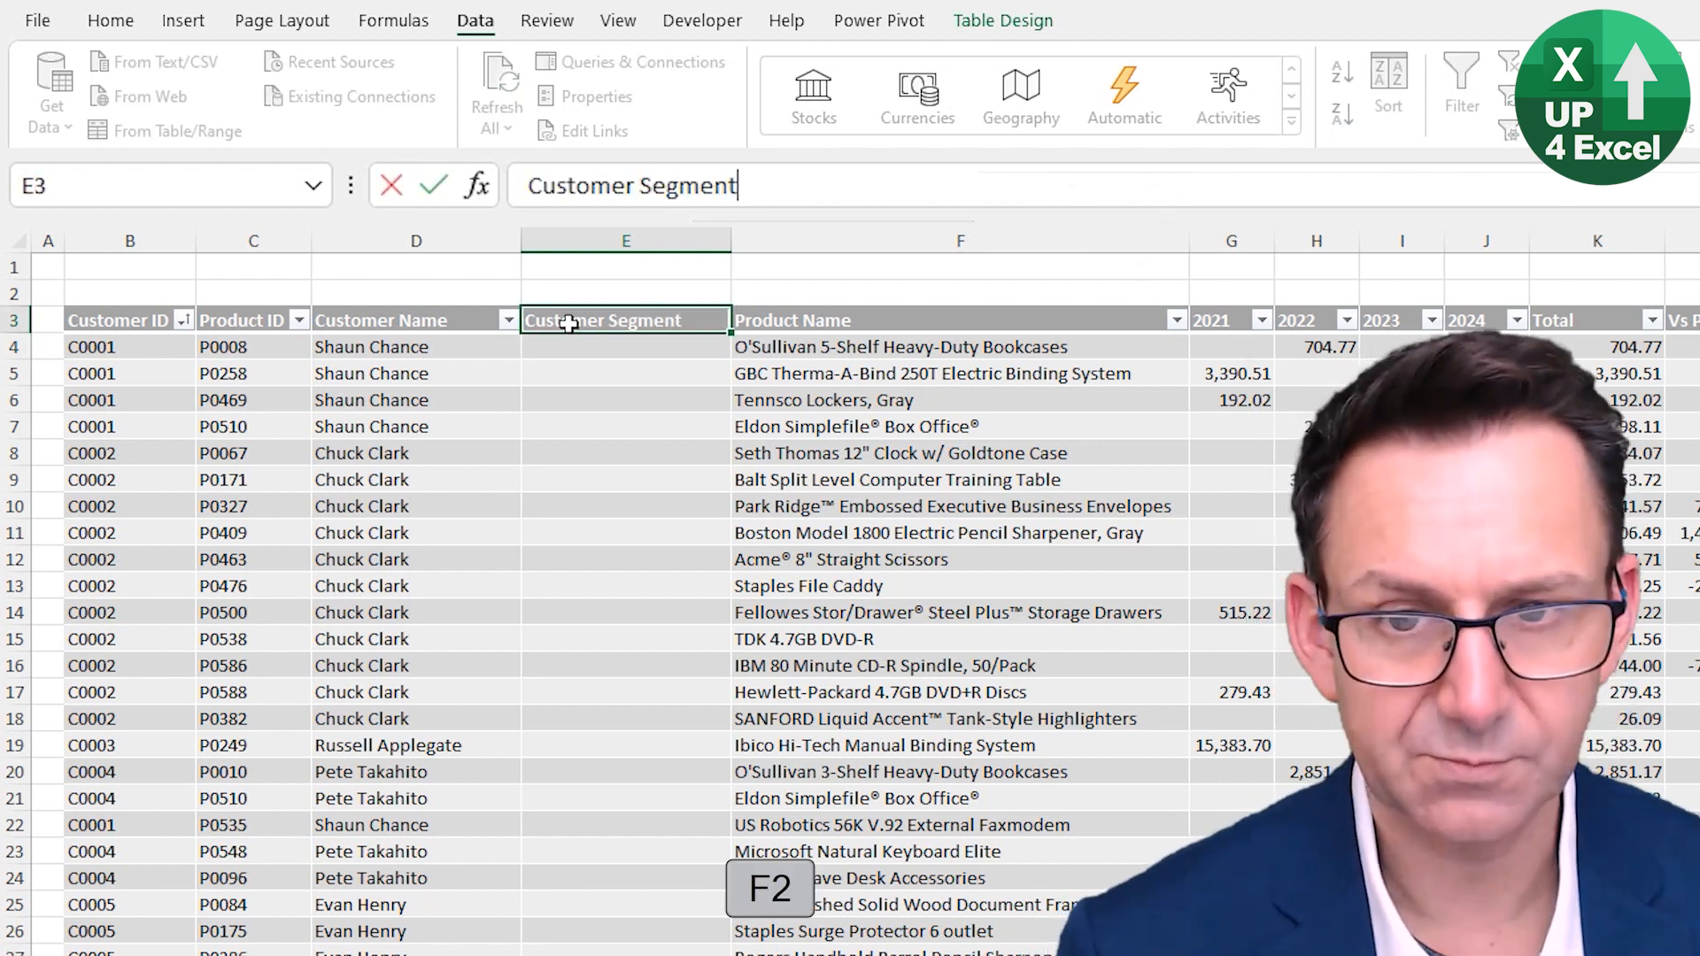
key(Return)
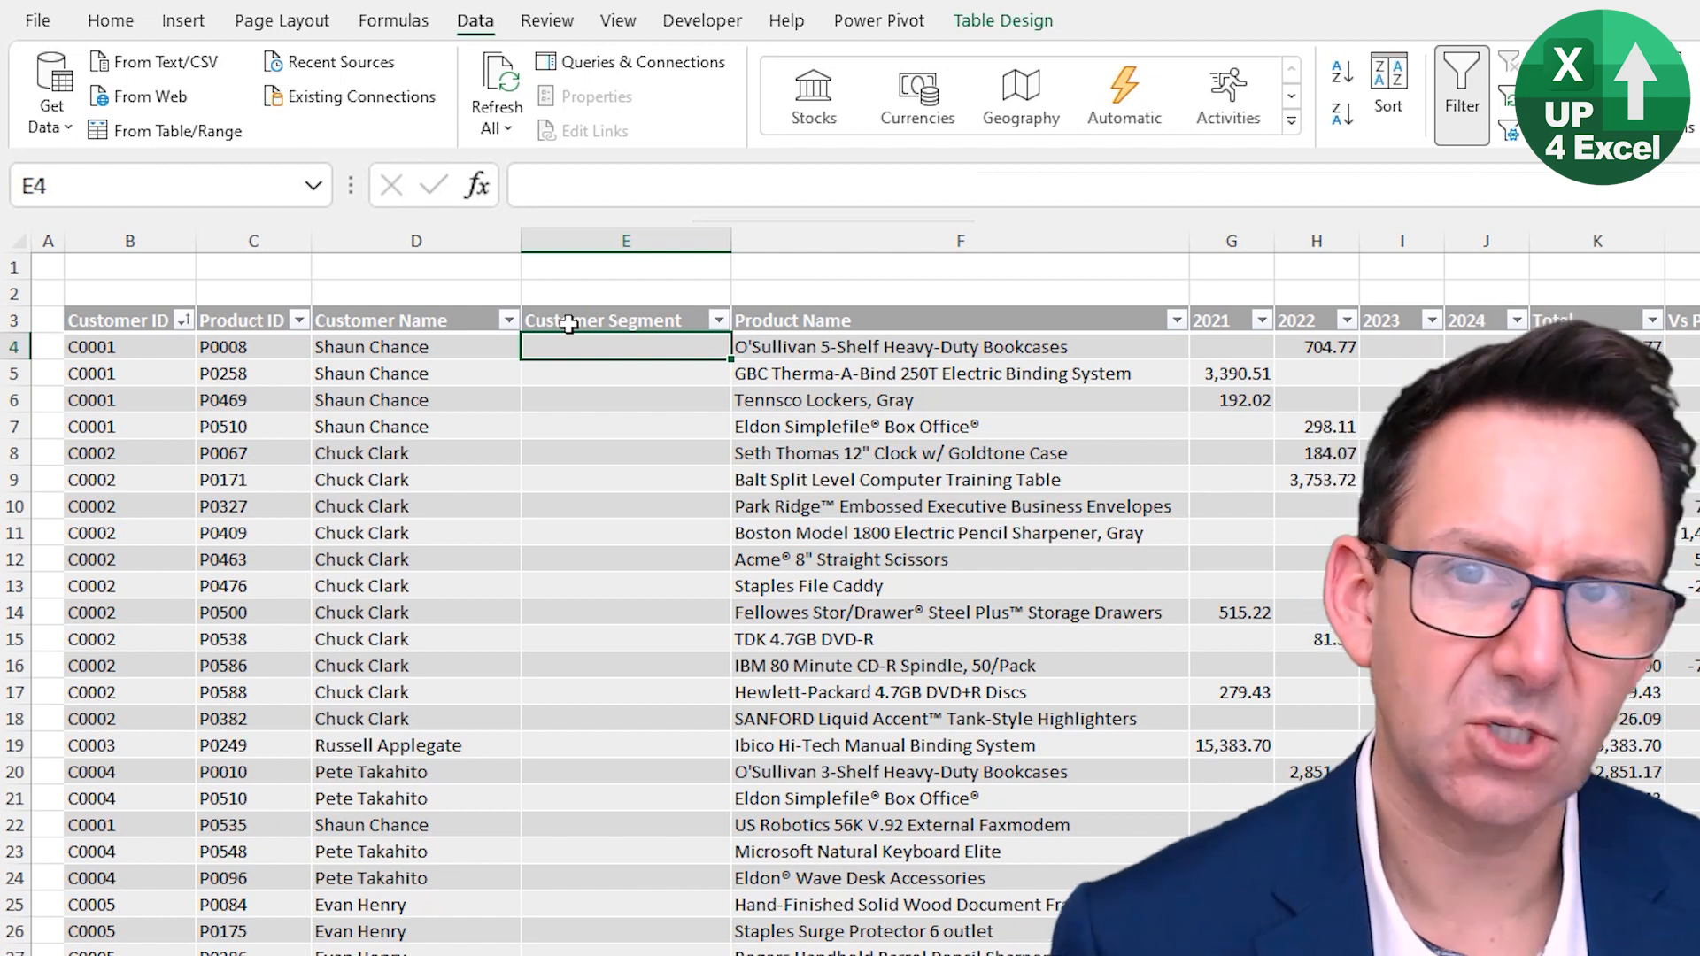
- Fill the Customer Segment column with =XLOOKUP([@[Customer ID]],tblCustomers[Customer ID],tblCustomers[Customer Segment])
text(=xl)
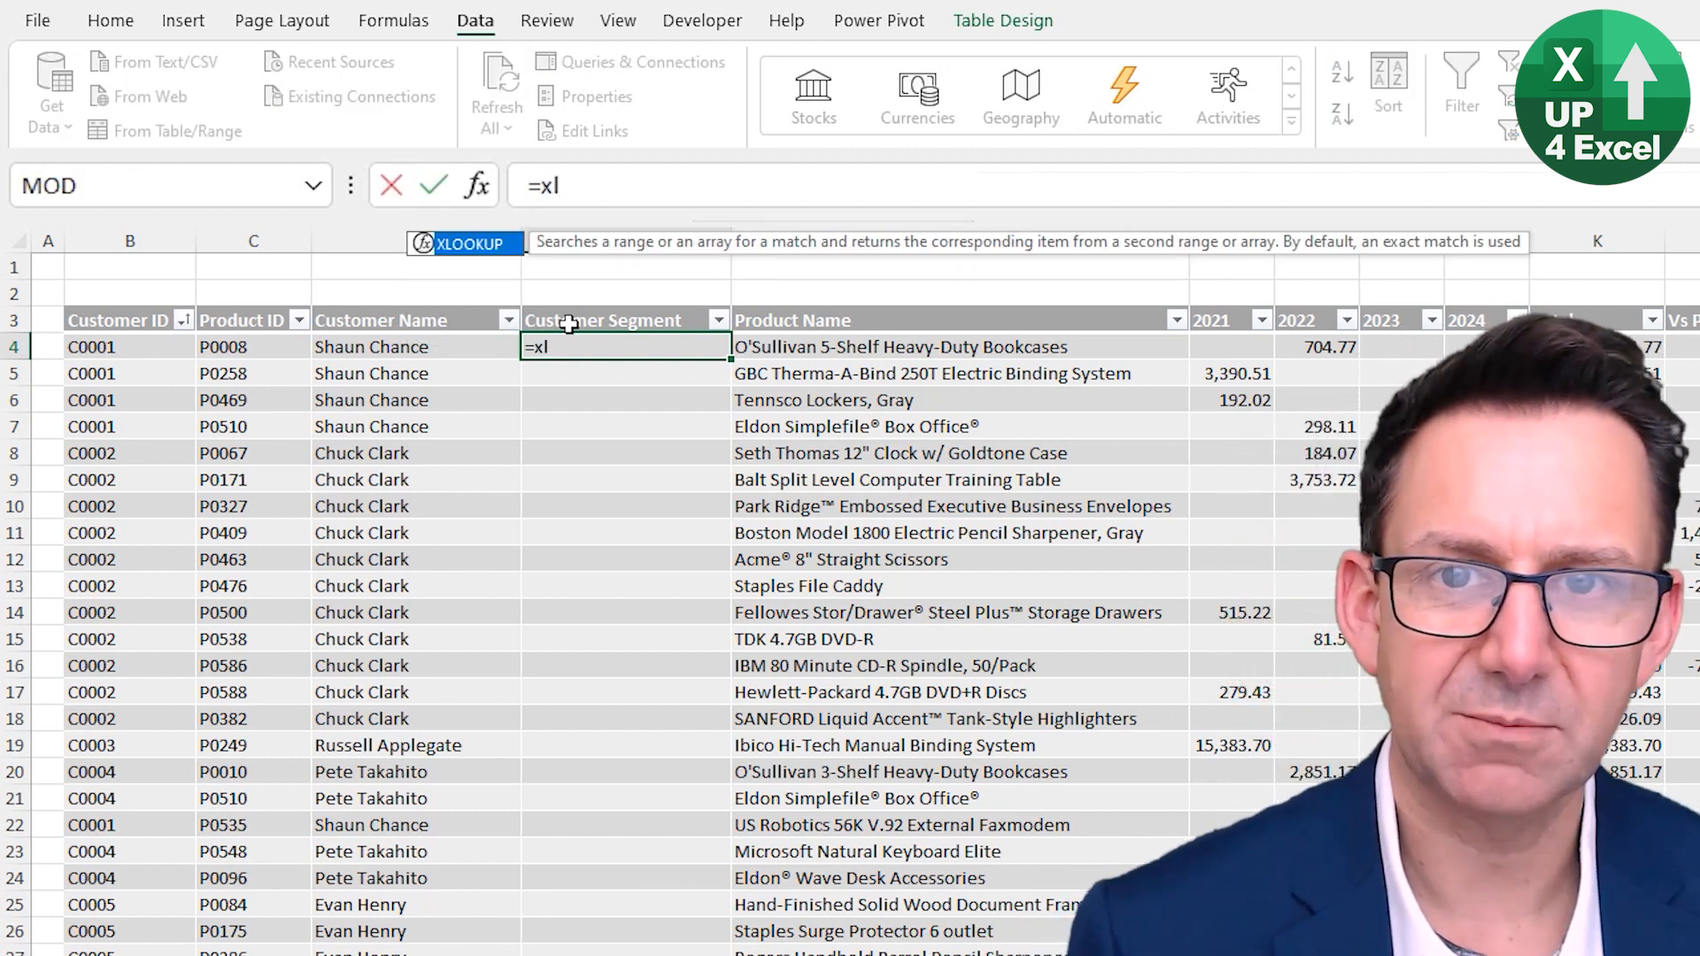
key(Tab)
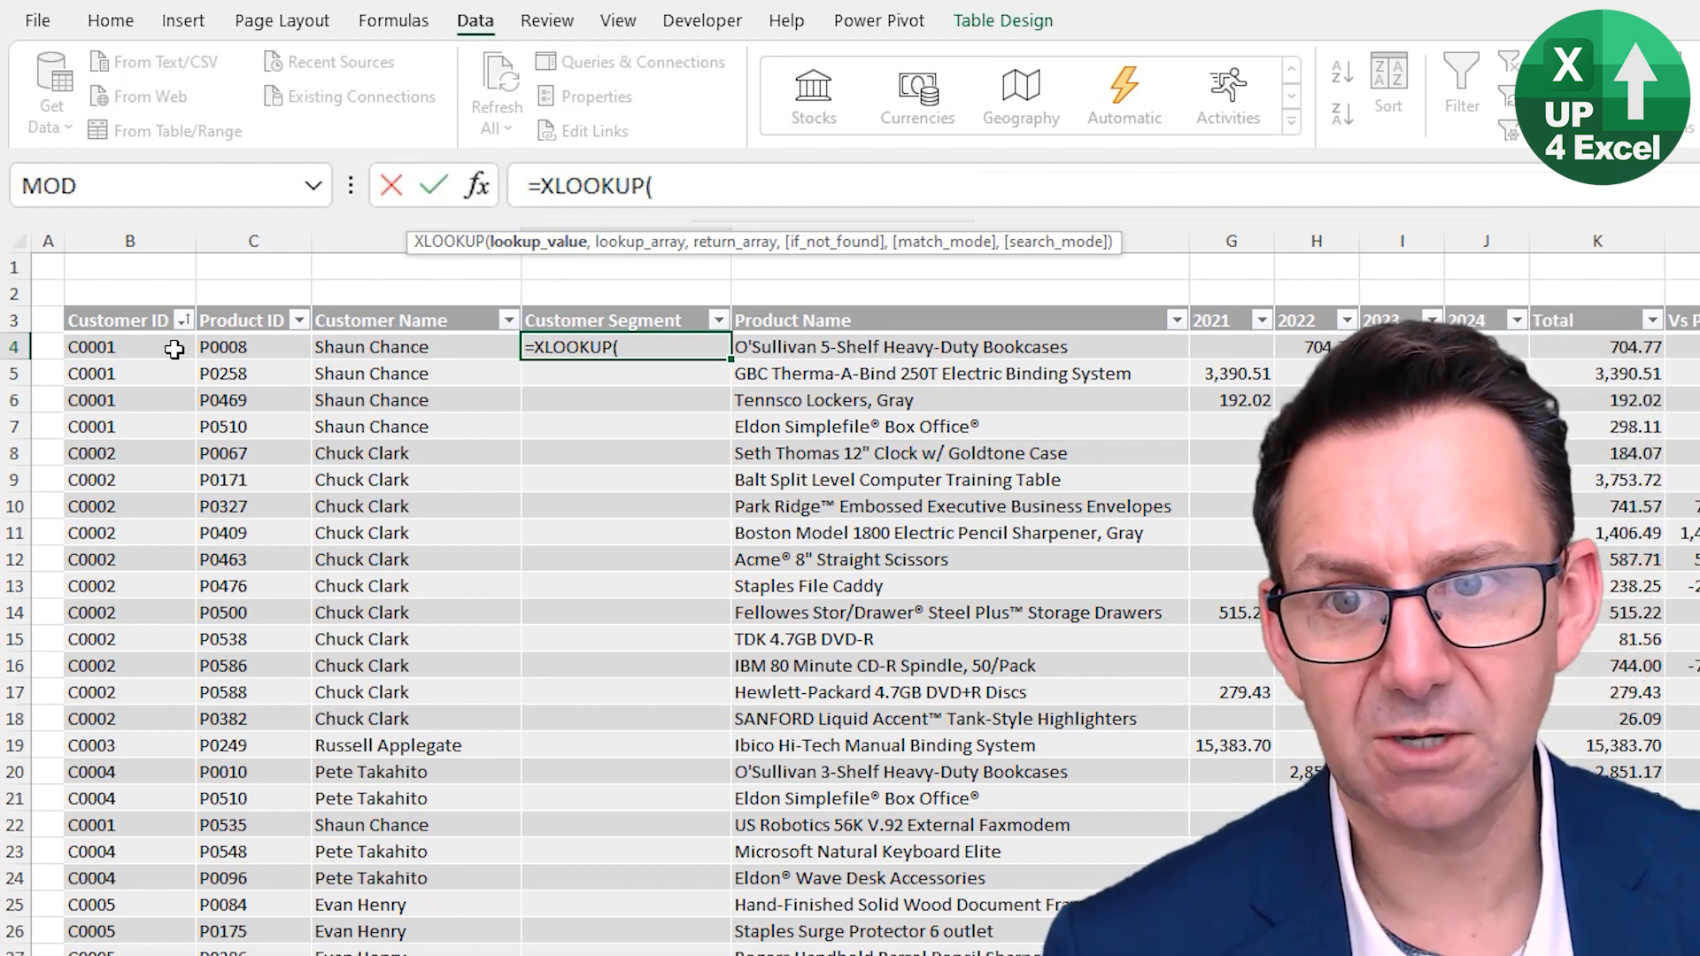
click(137, 346)
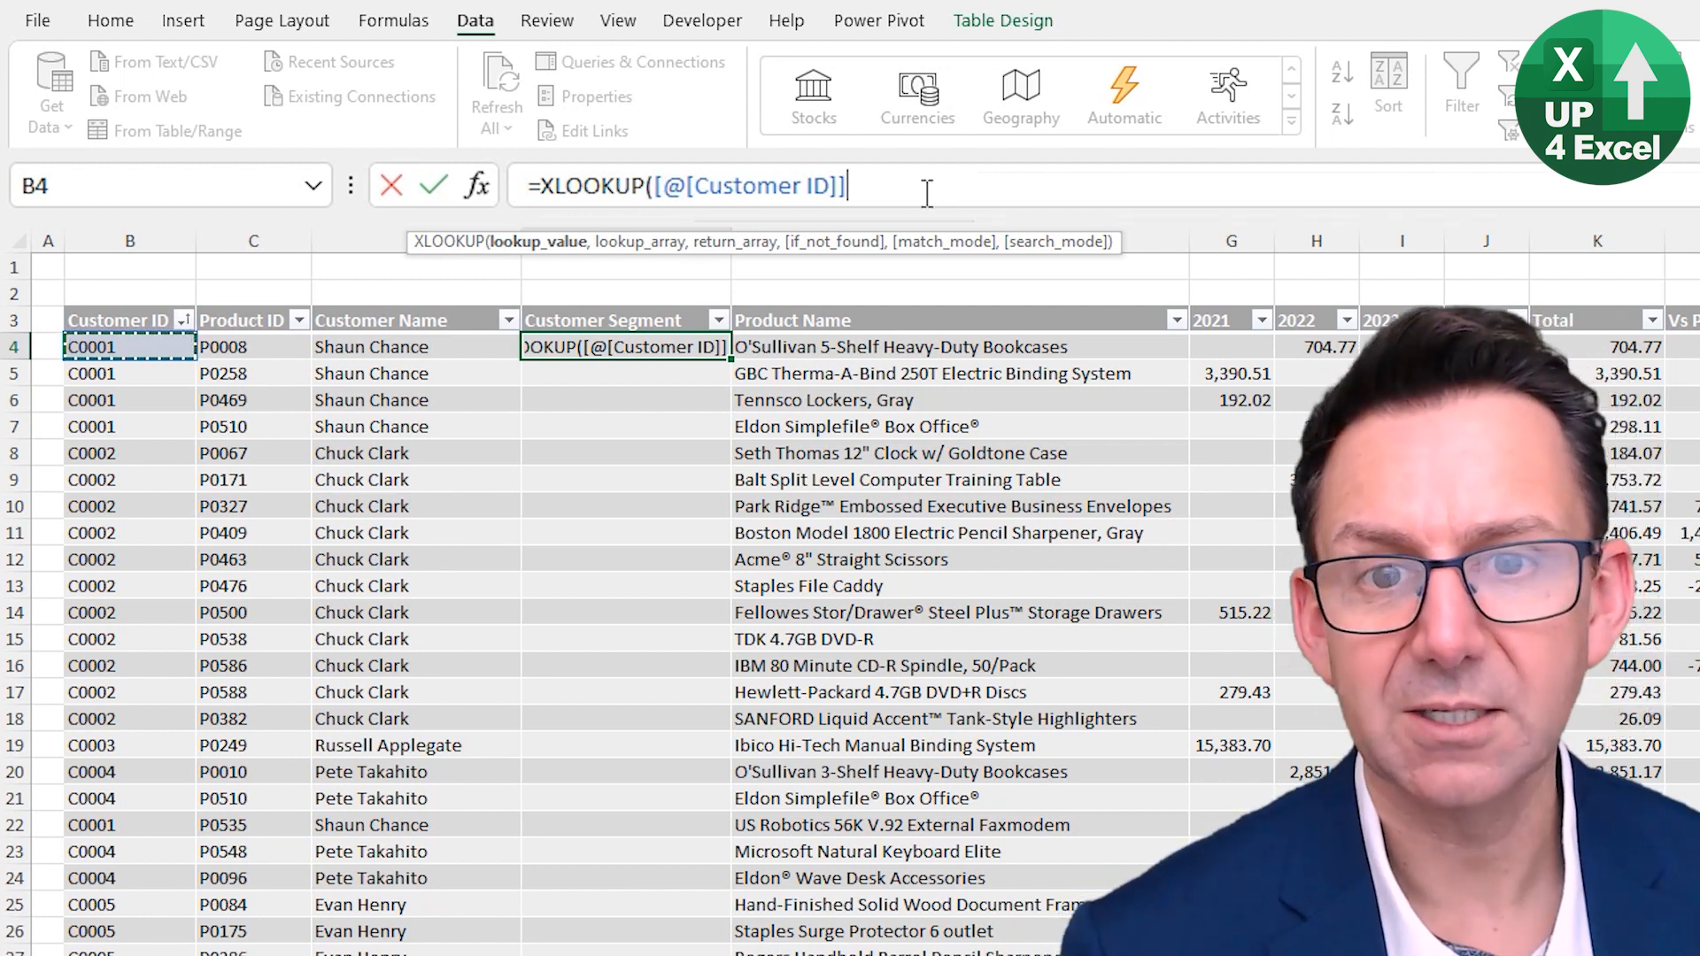
text(,)
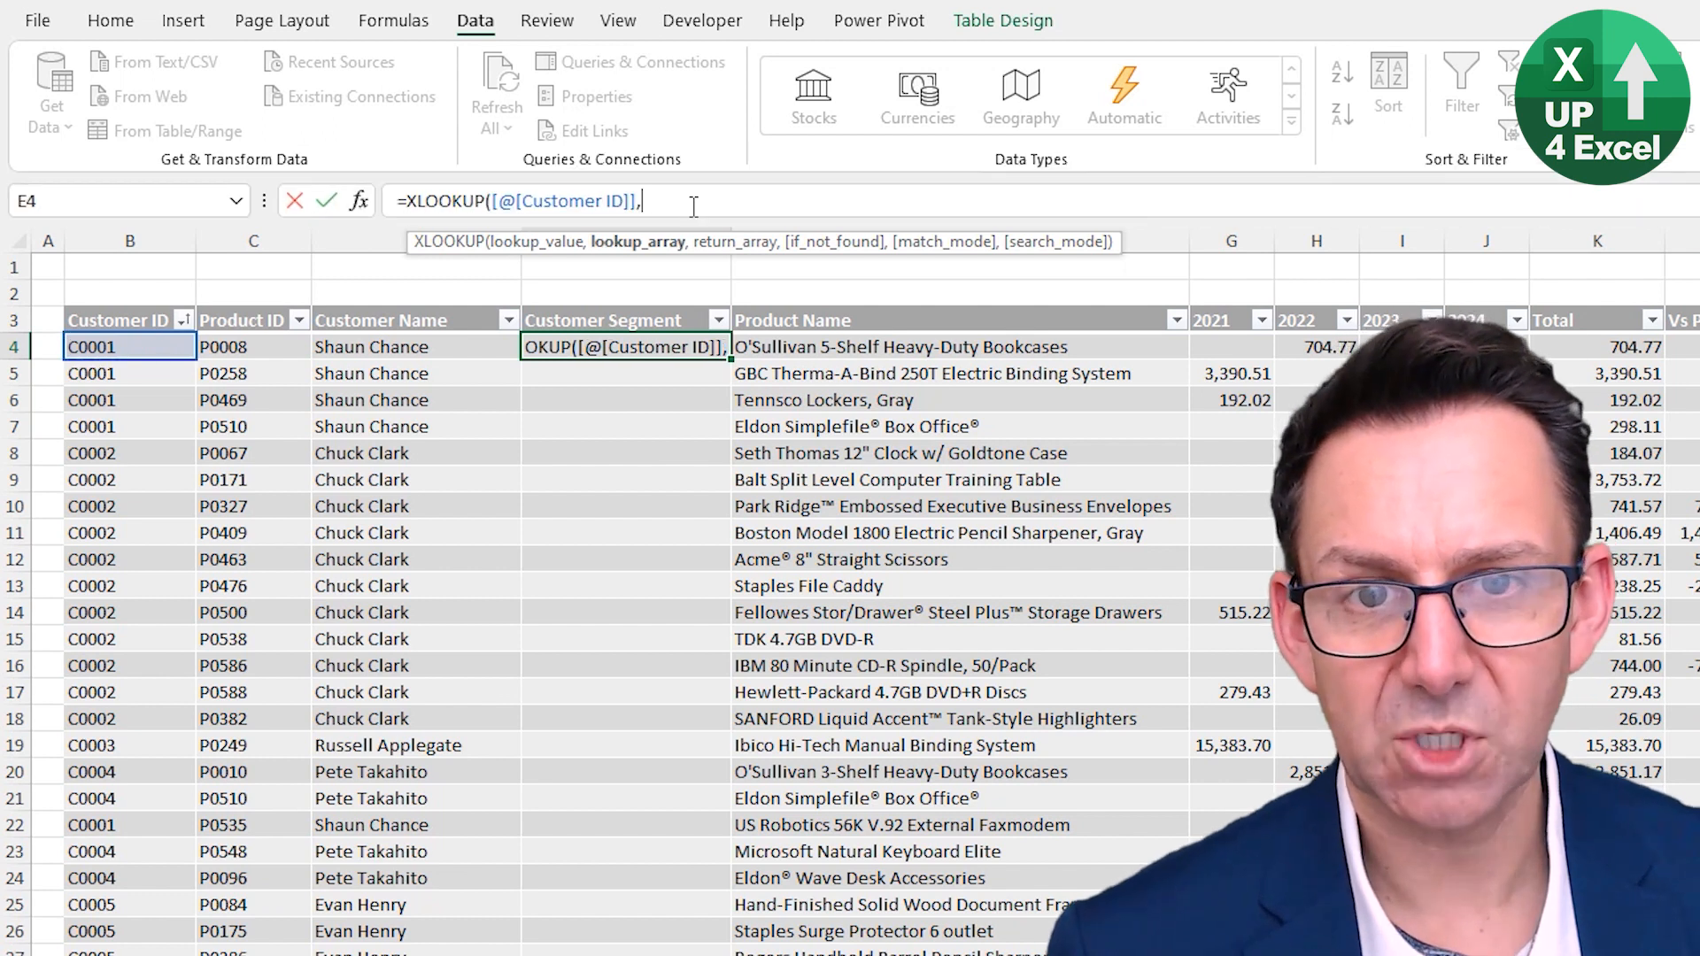
click(948, 935)
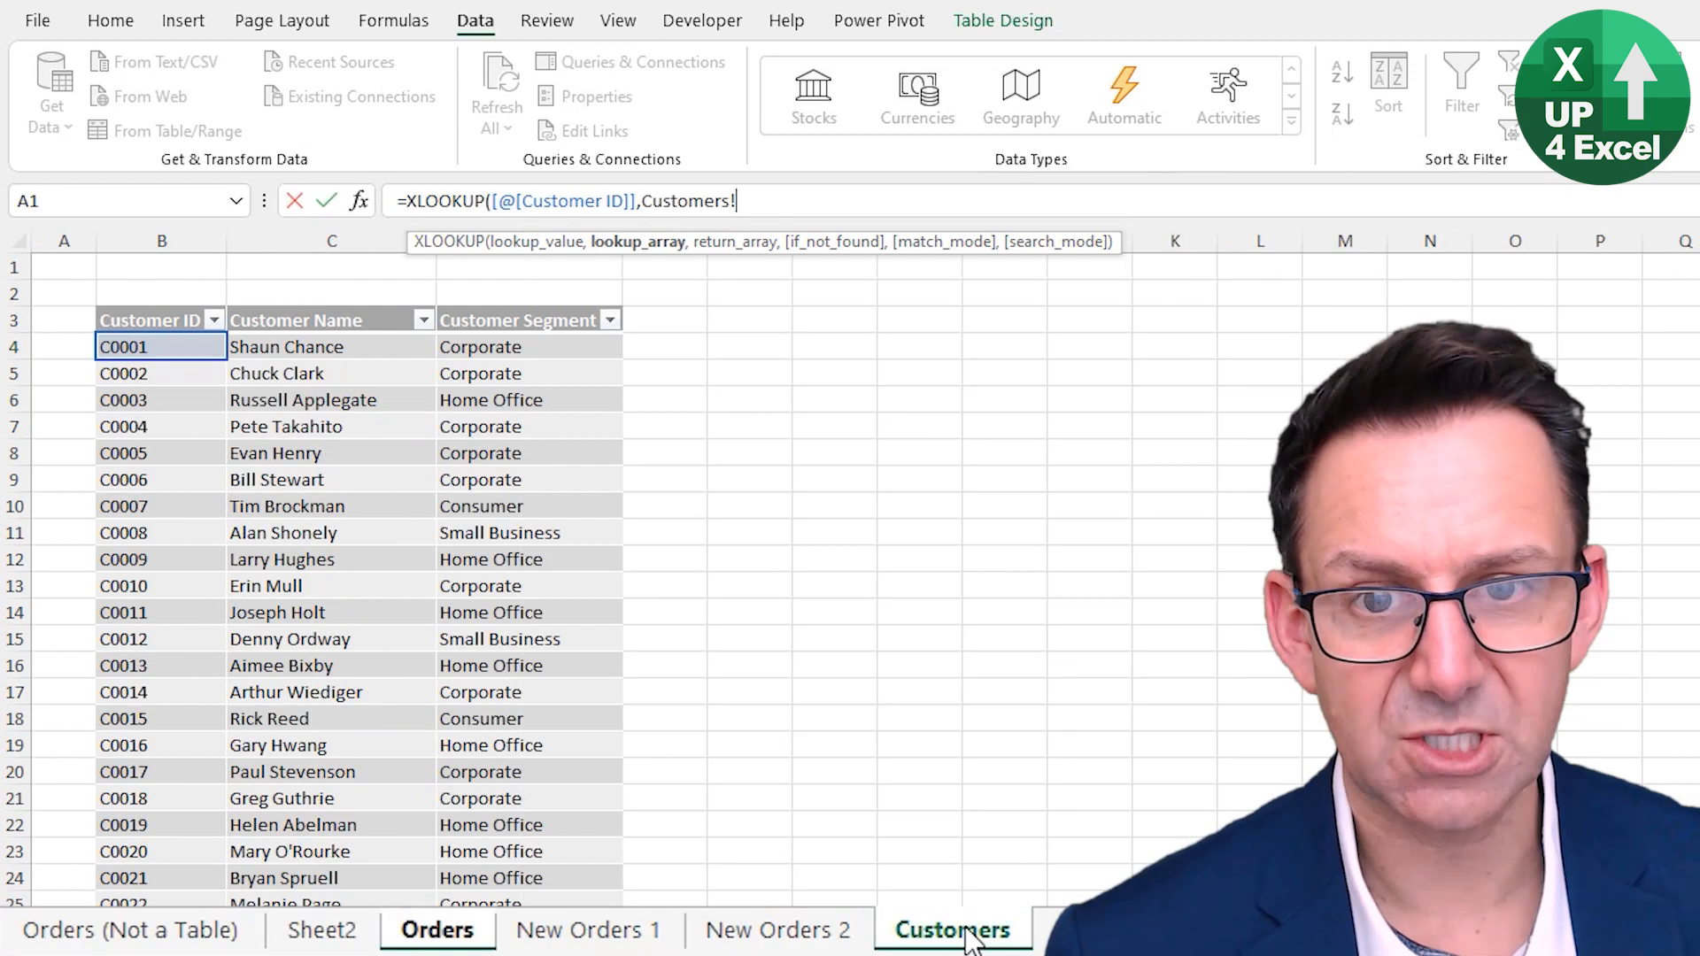
click(144, 308)
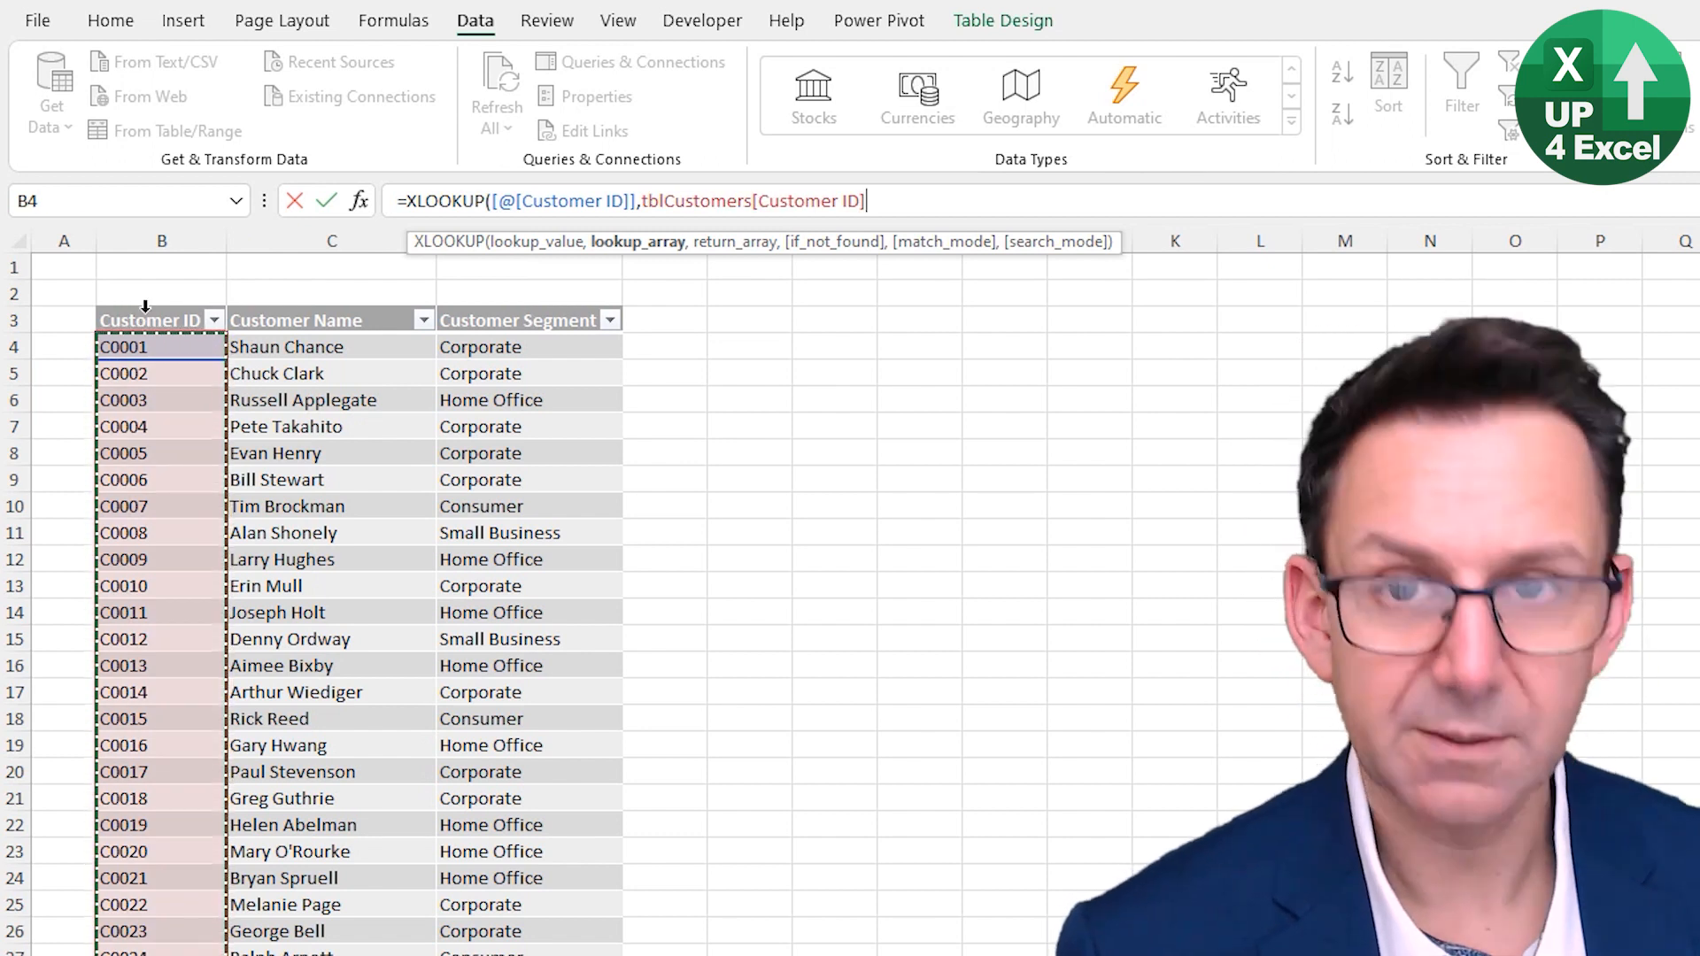
text(,)
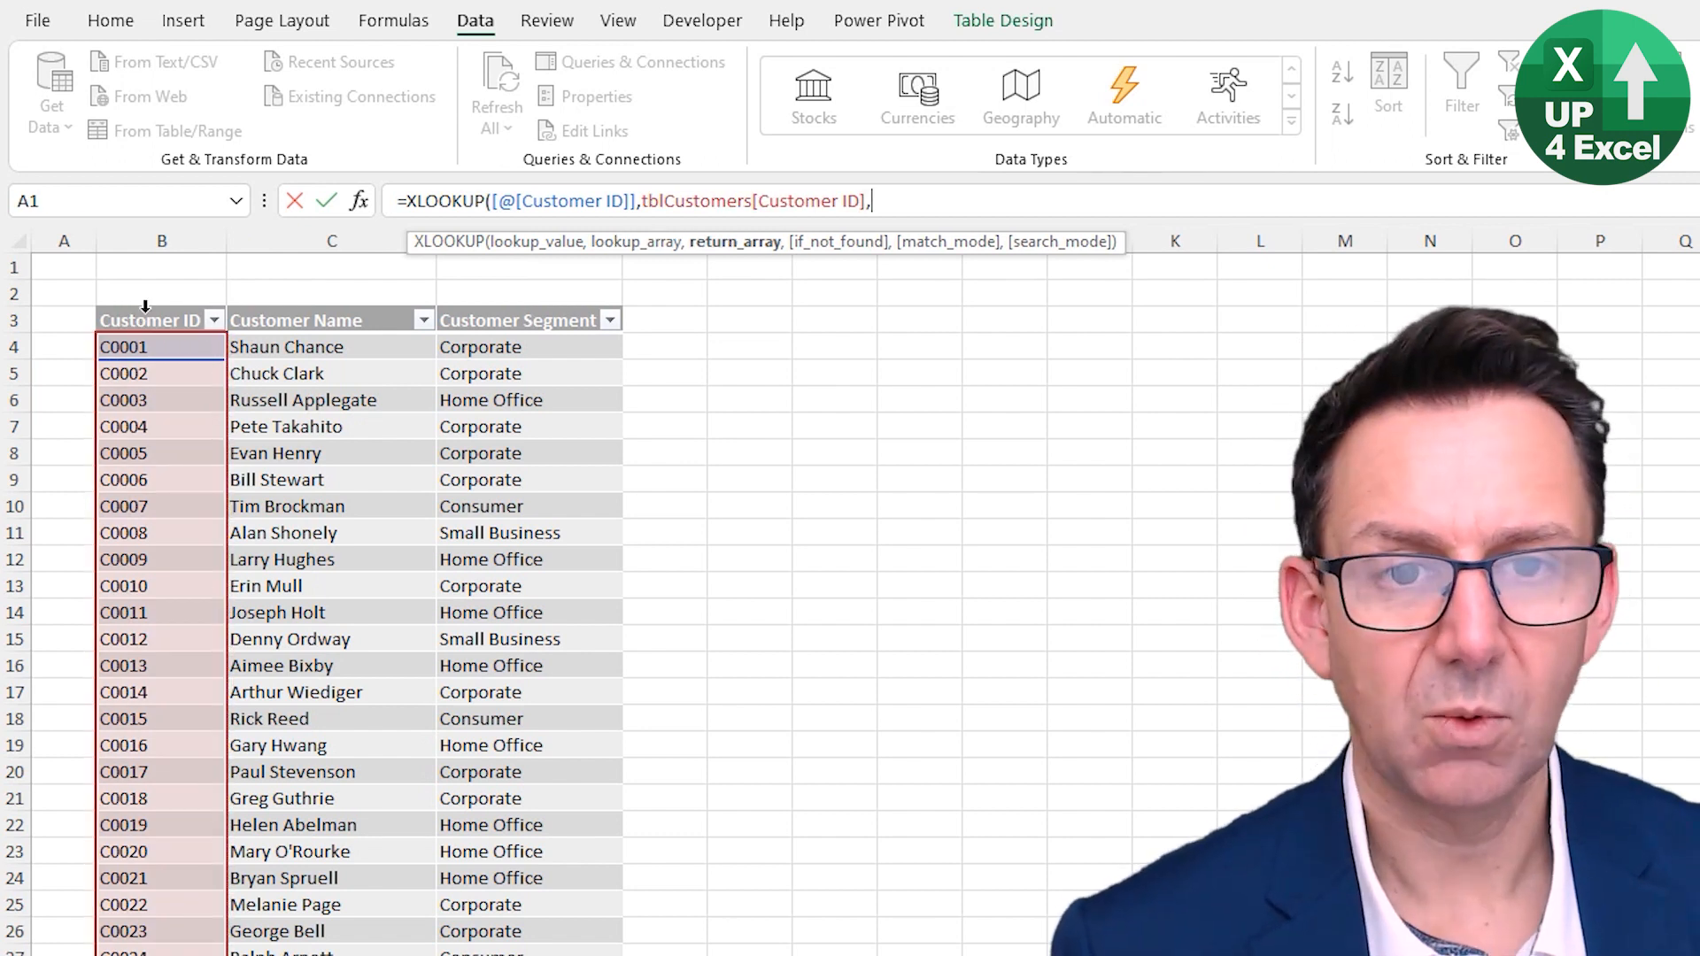
click(555, 306)
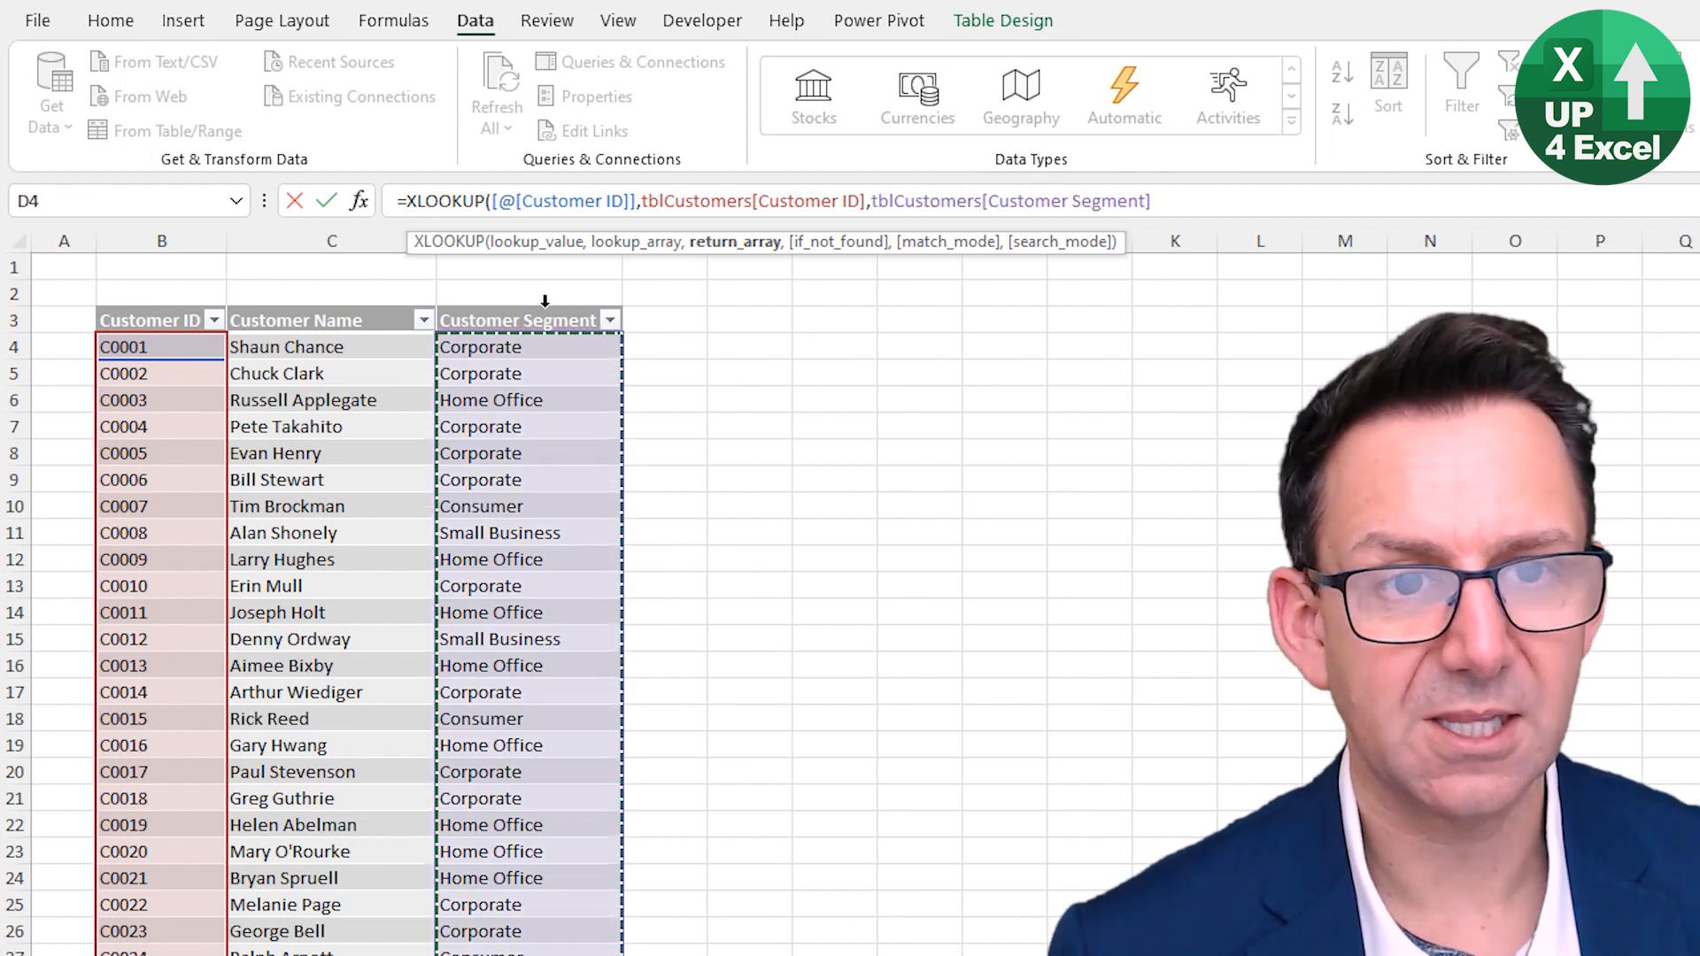
text())
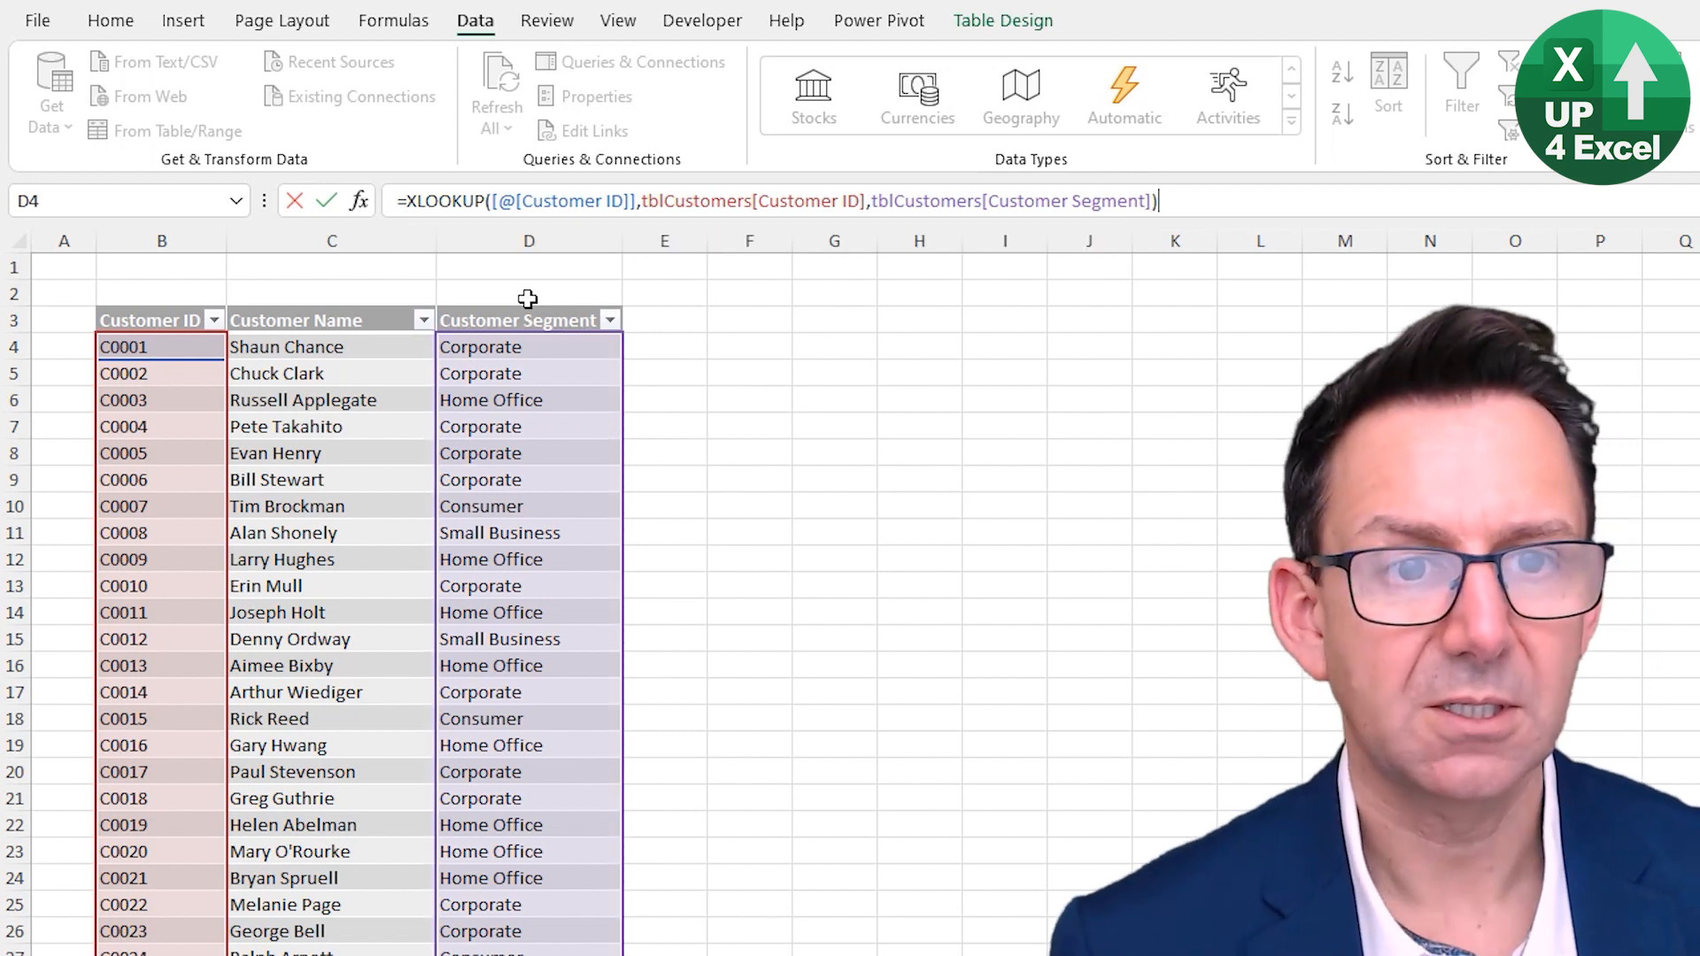
key(Return)
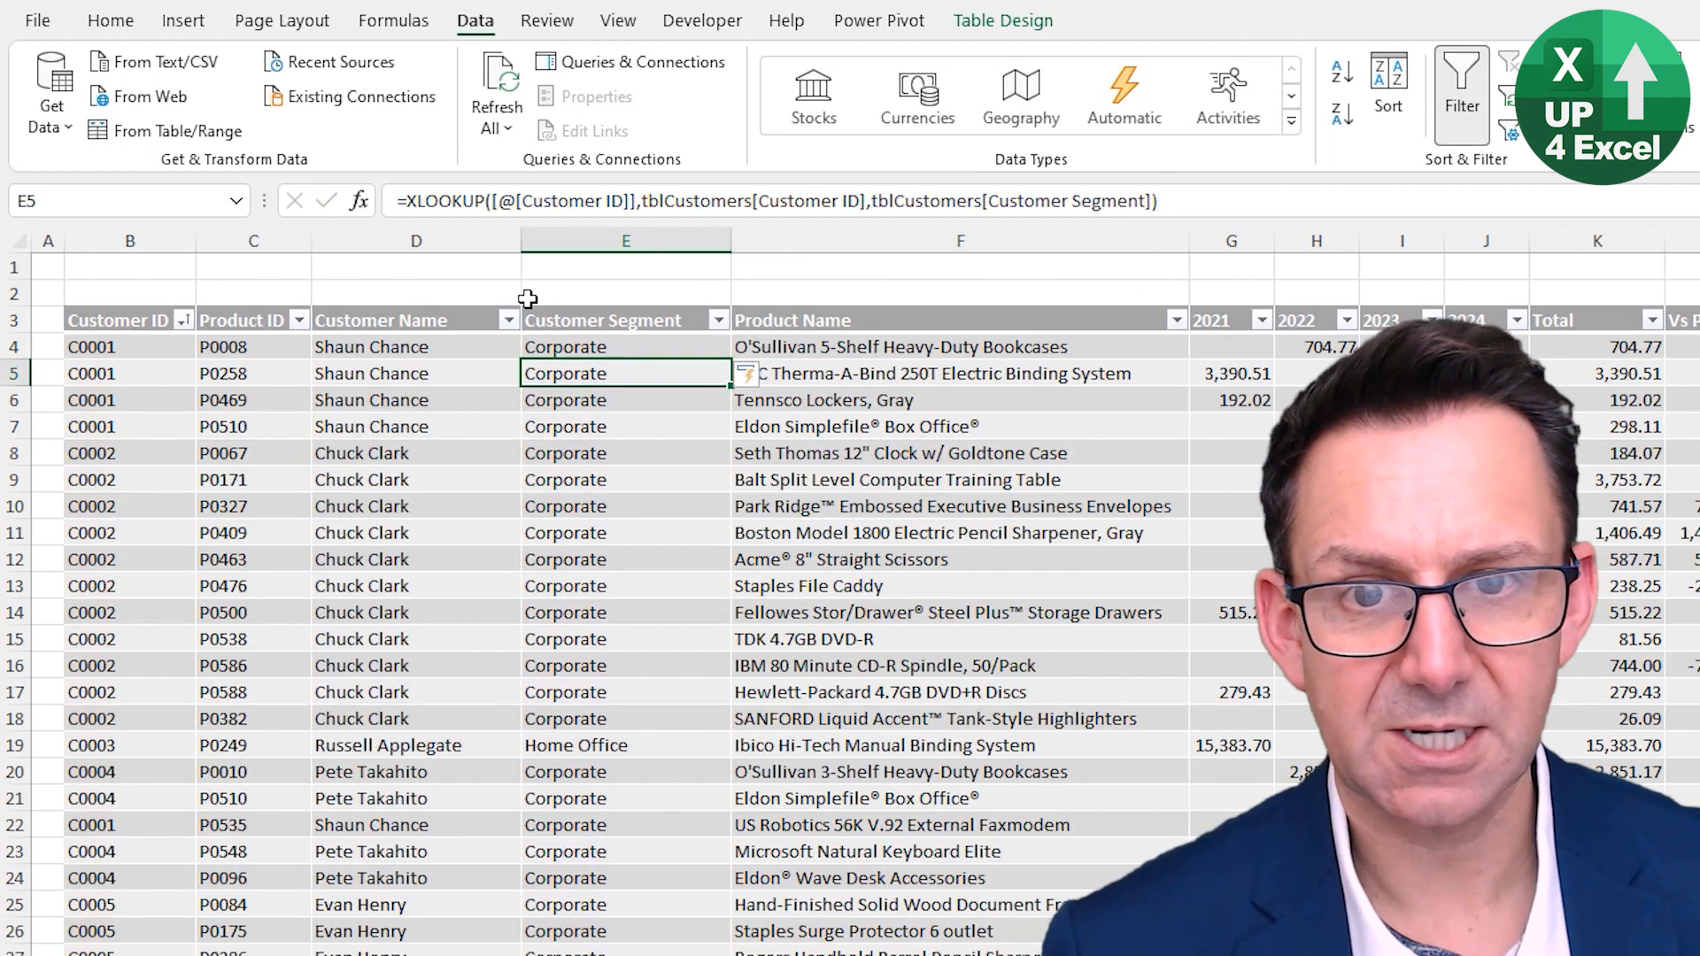
- Insert a new table column to the left of the 2021 column
click(593, 345)
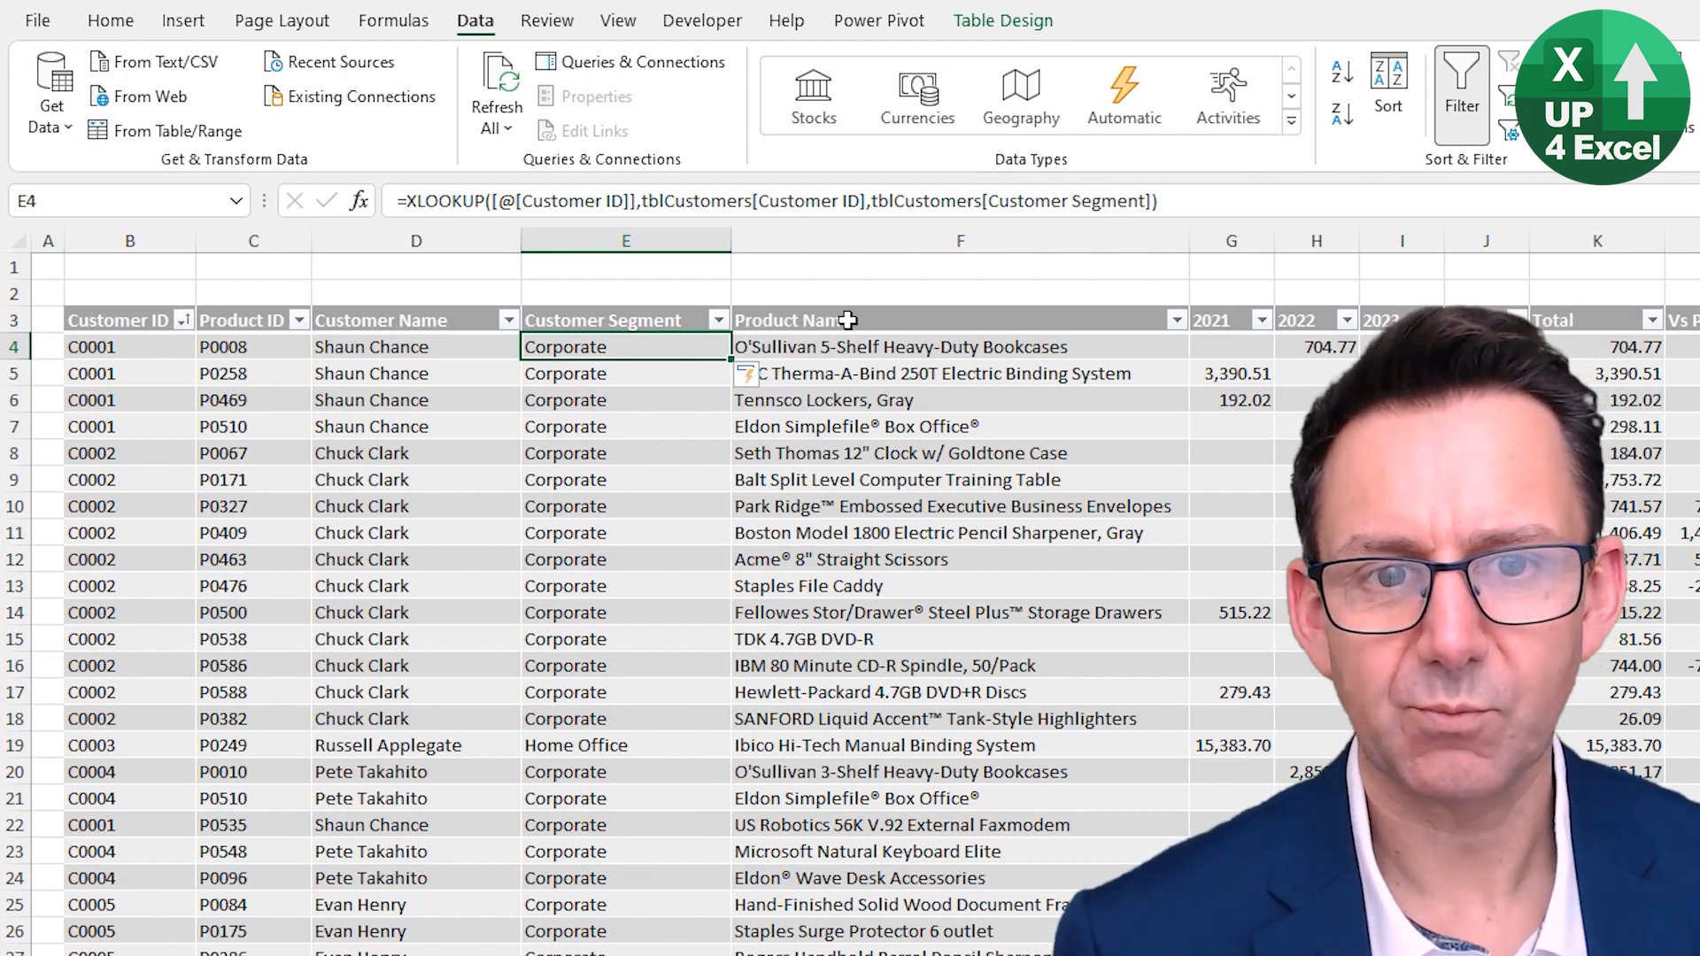
click(1227, 307)
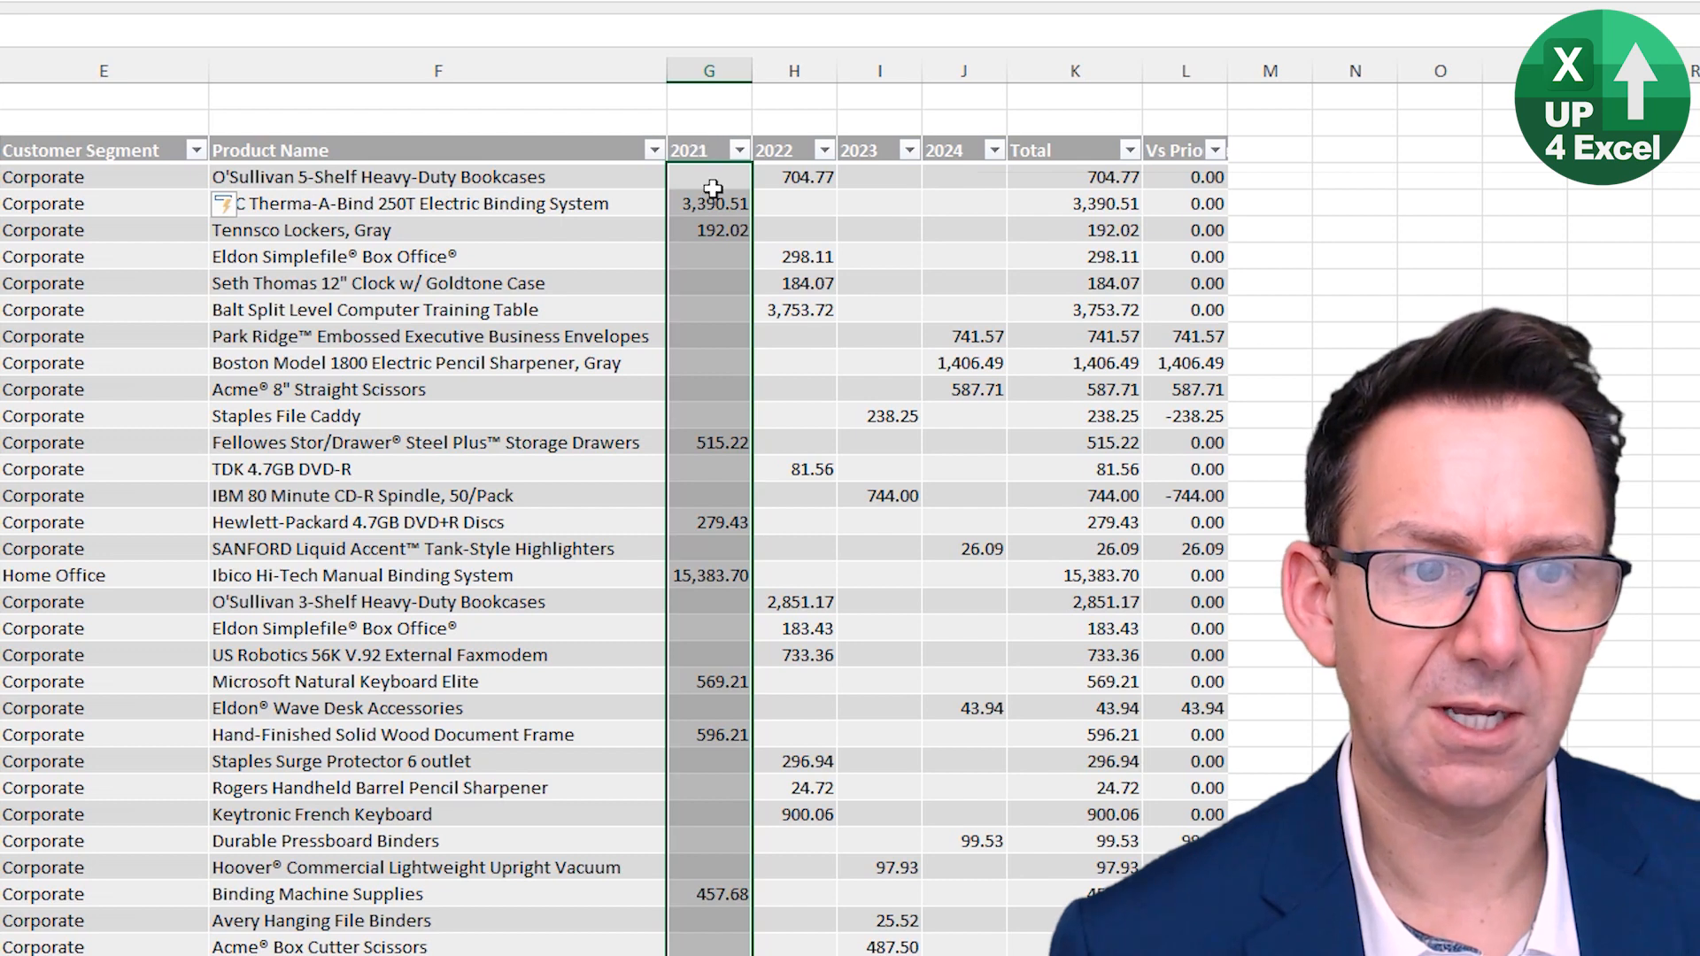
right_click(713, 188)
mouse_move(882, 496)
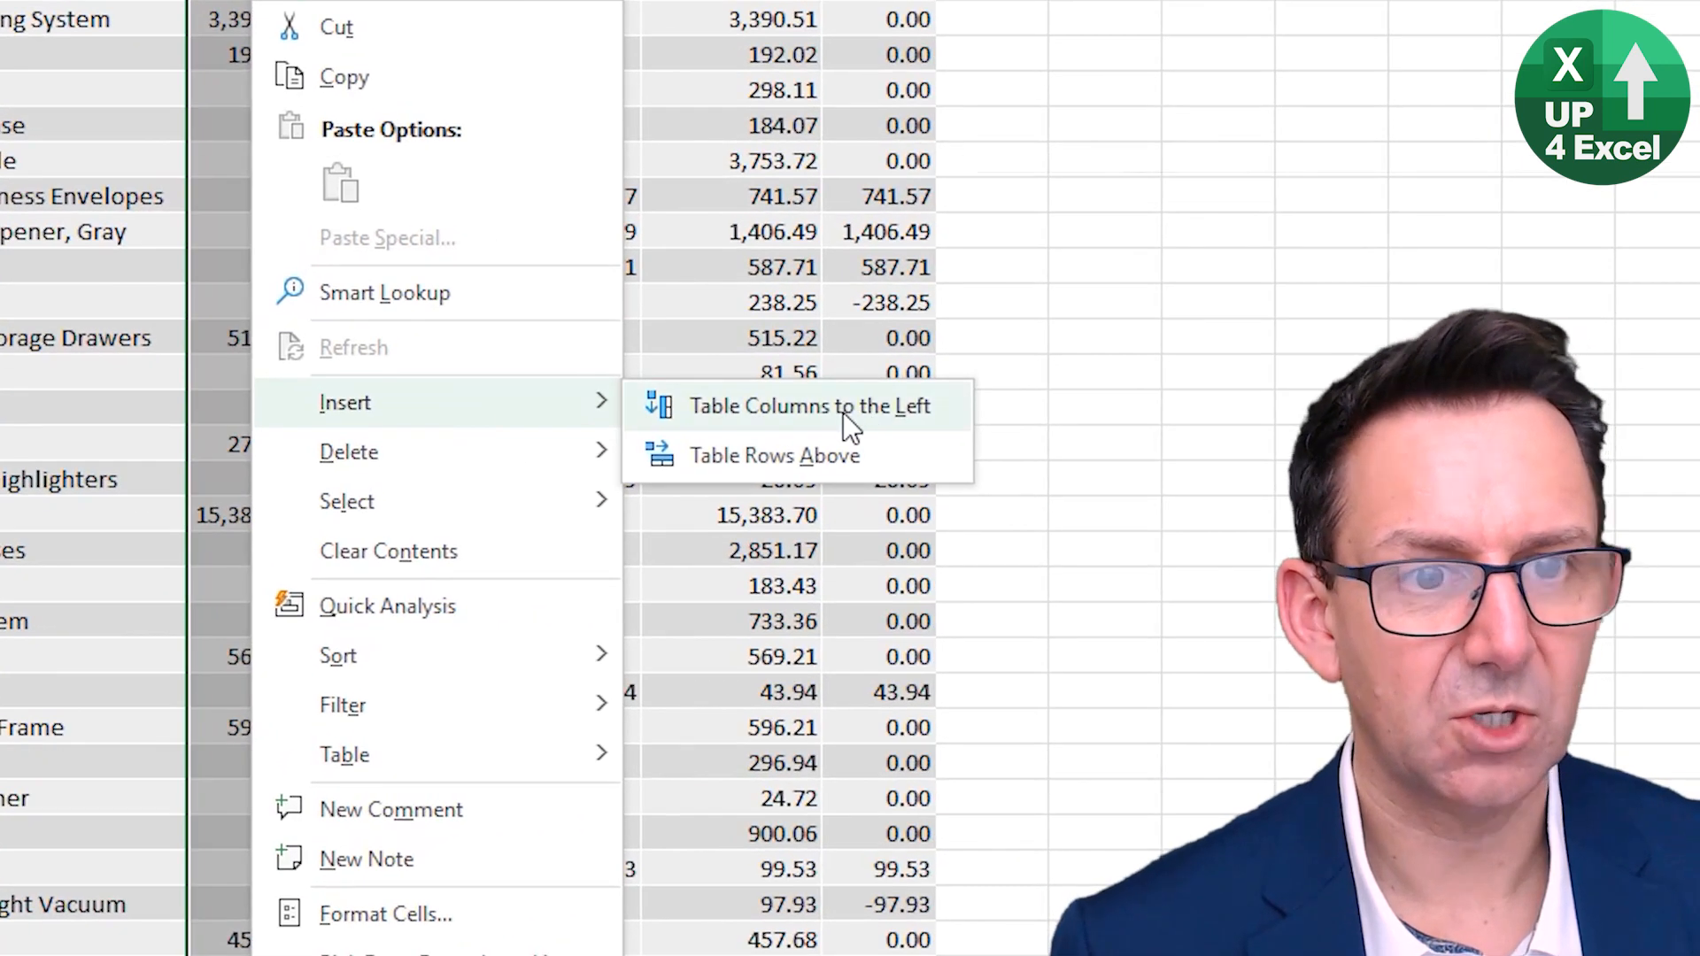
click(872, 423)
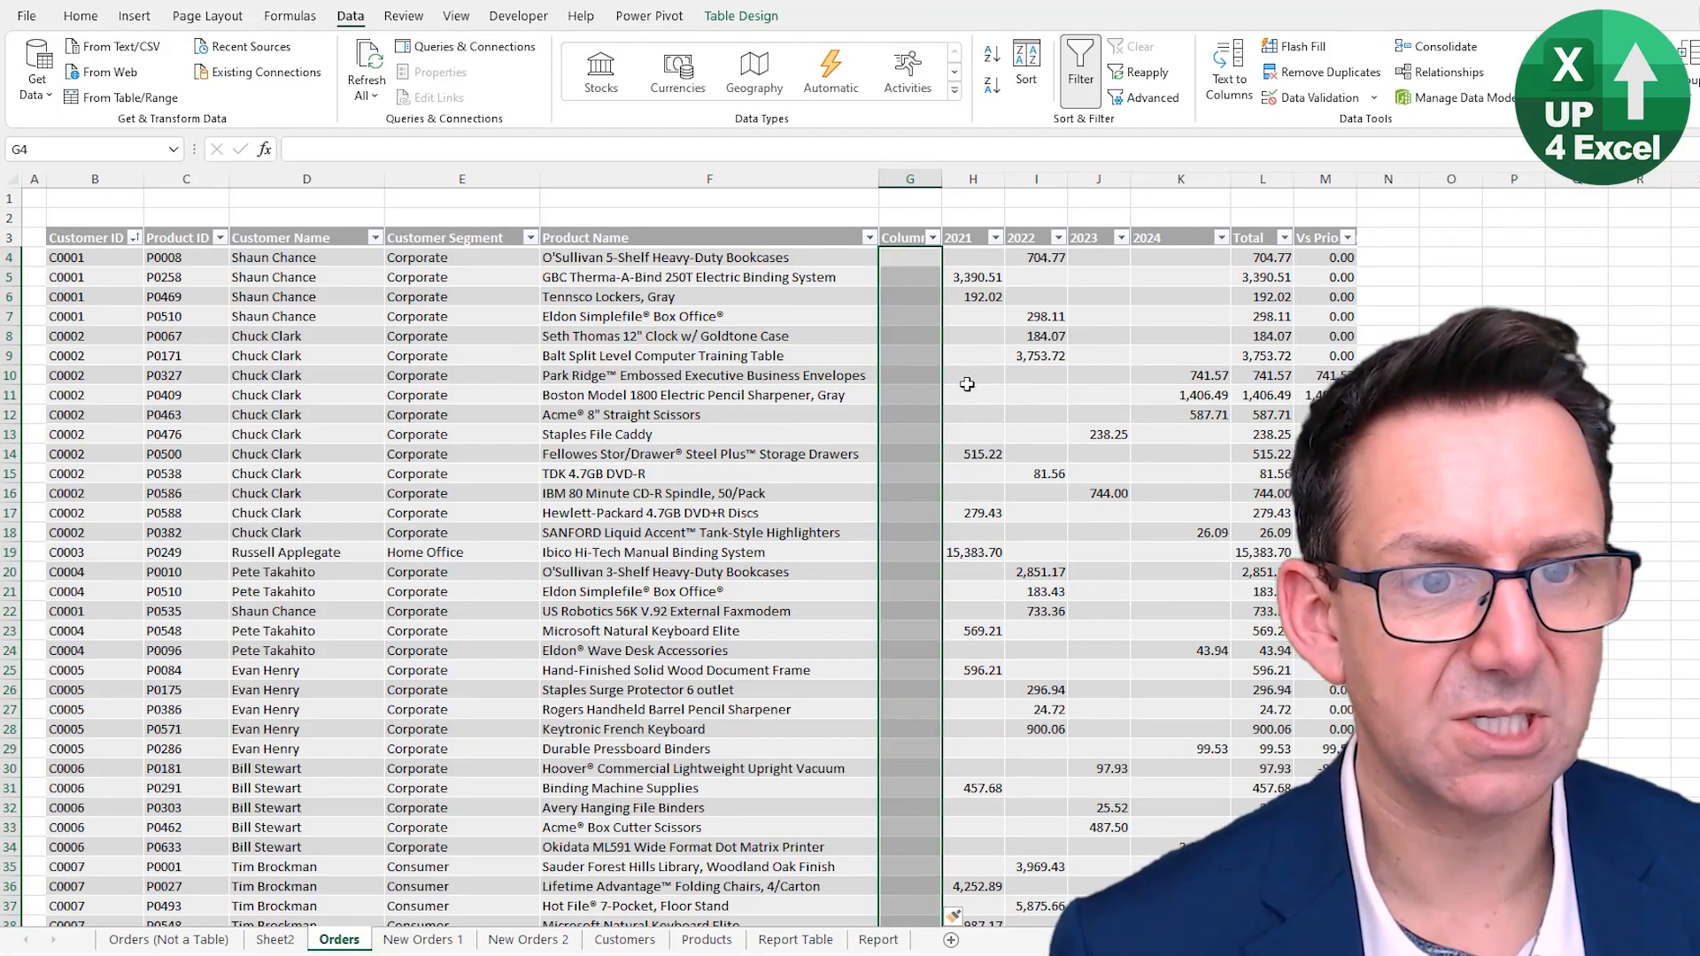
- Copy the Product Category header from the table on the Products sheet
click(898, 235)
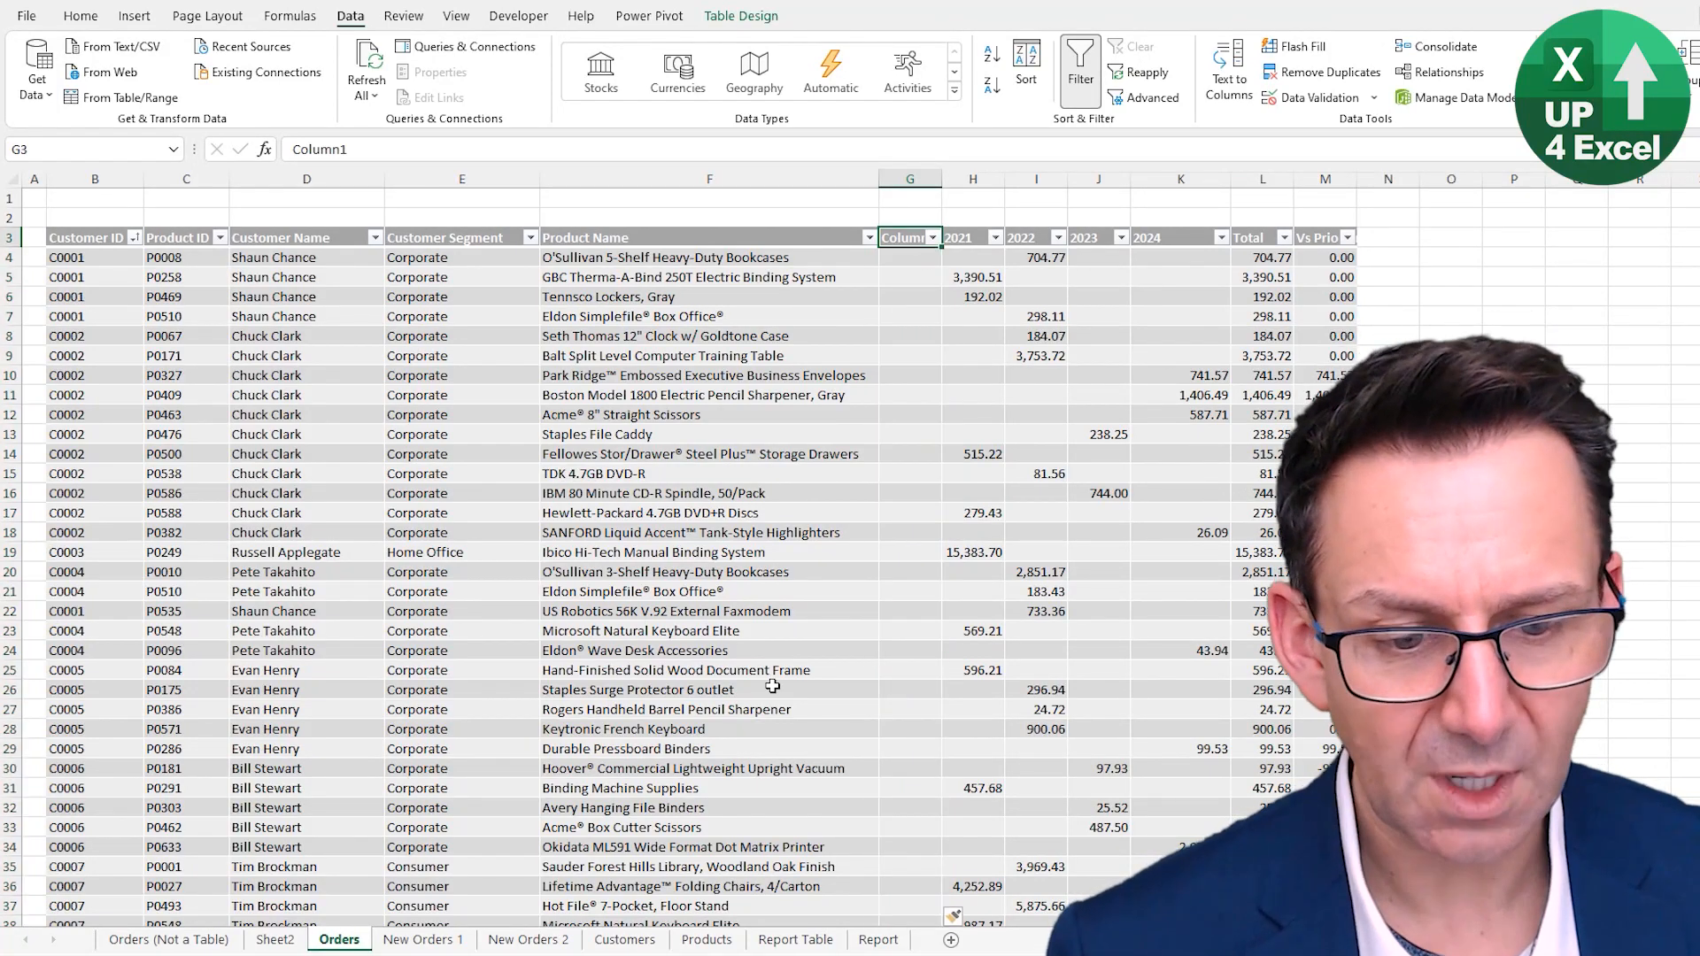
click(703, 943)
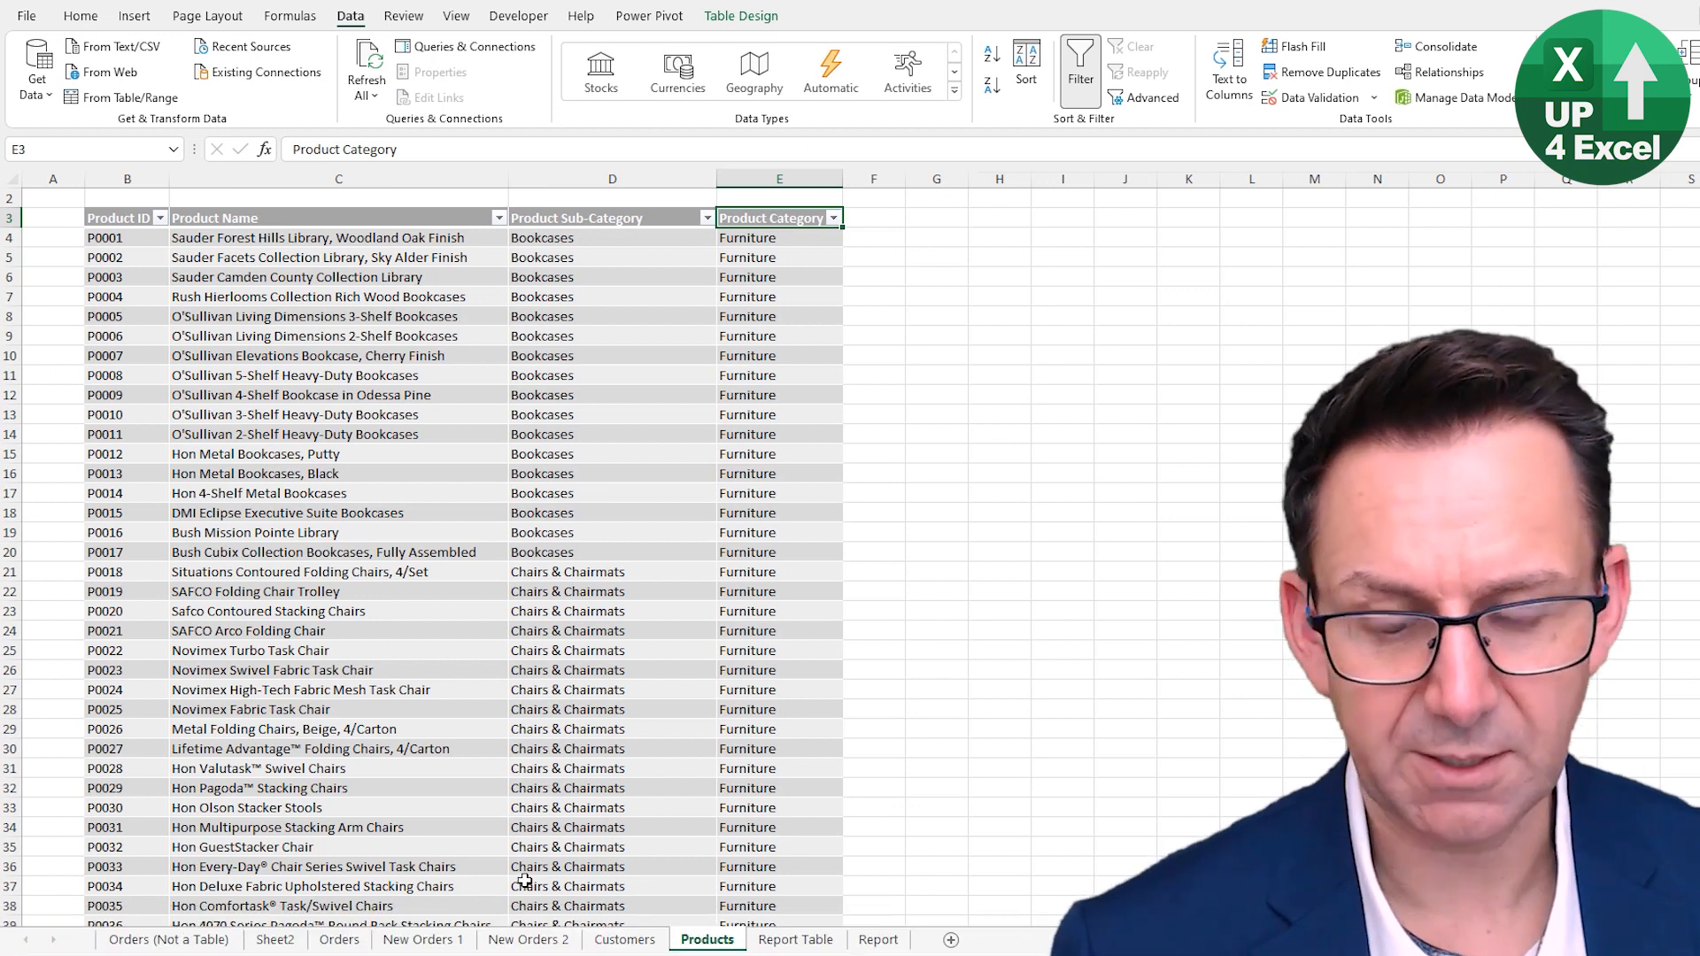
key(ctrl+c)
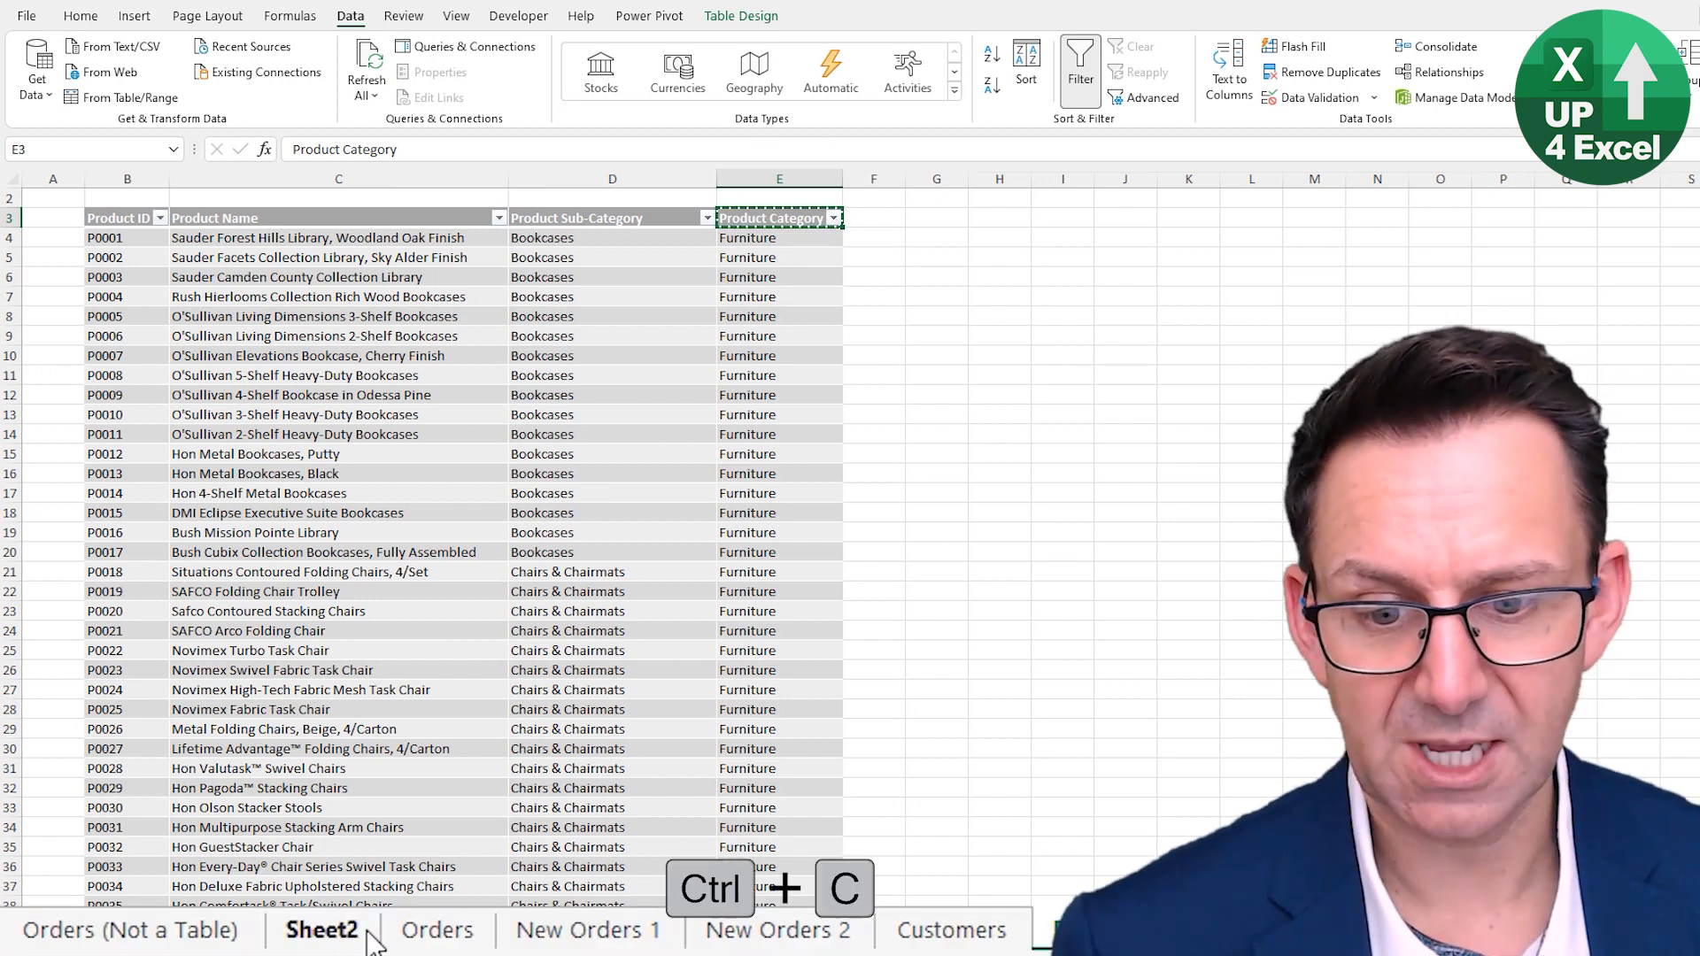
- Paste the Product Category header into the new column and fill it with =XLOOKUP([@[Product ID]],tblProducts[Product ID],tblProducts[Product Category])
click(431, 934)
key(ctrl+v)
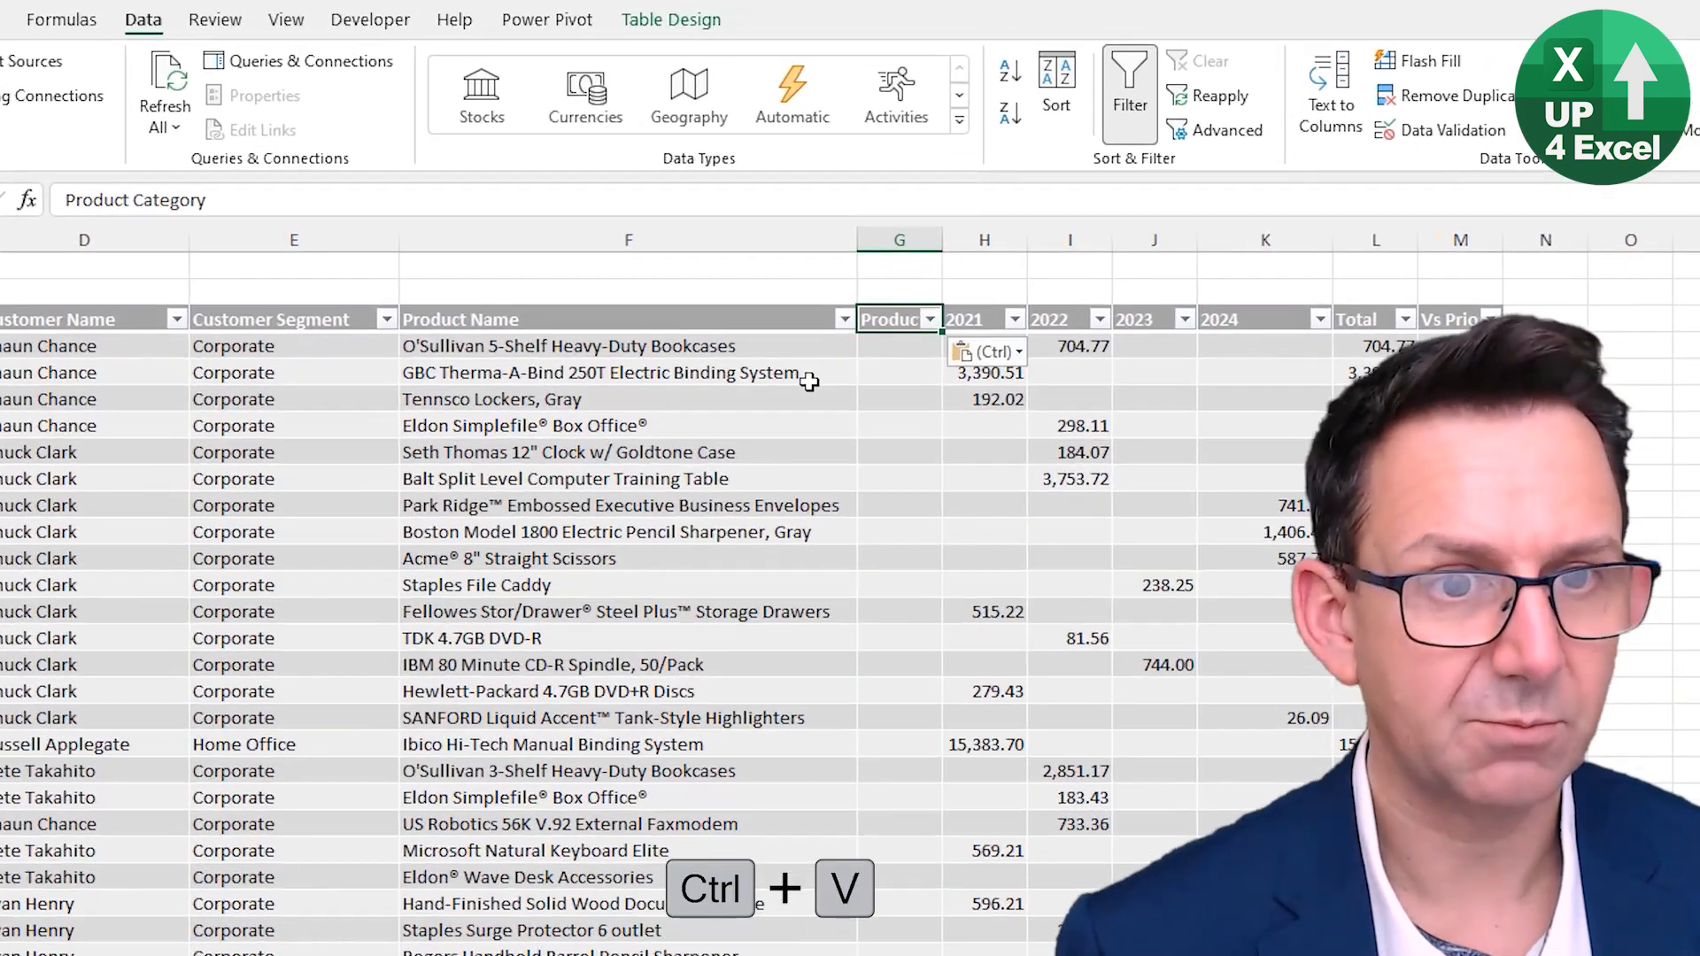
key(Down)
text(=XLOOKUP()
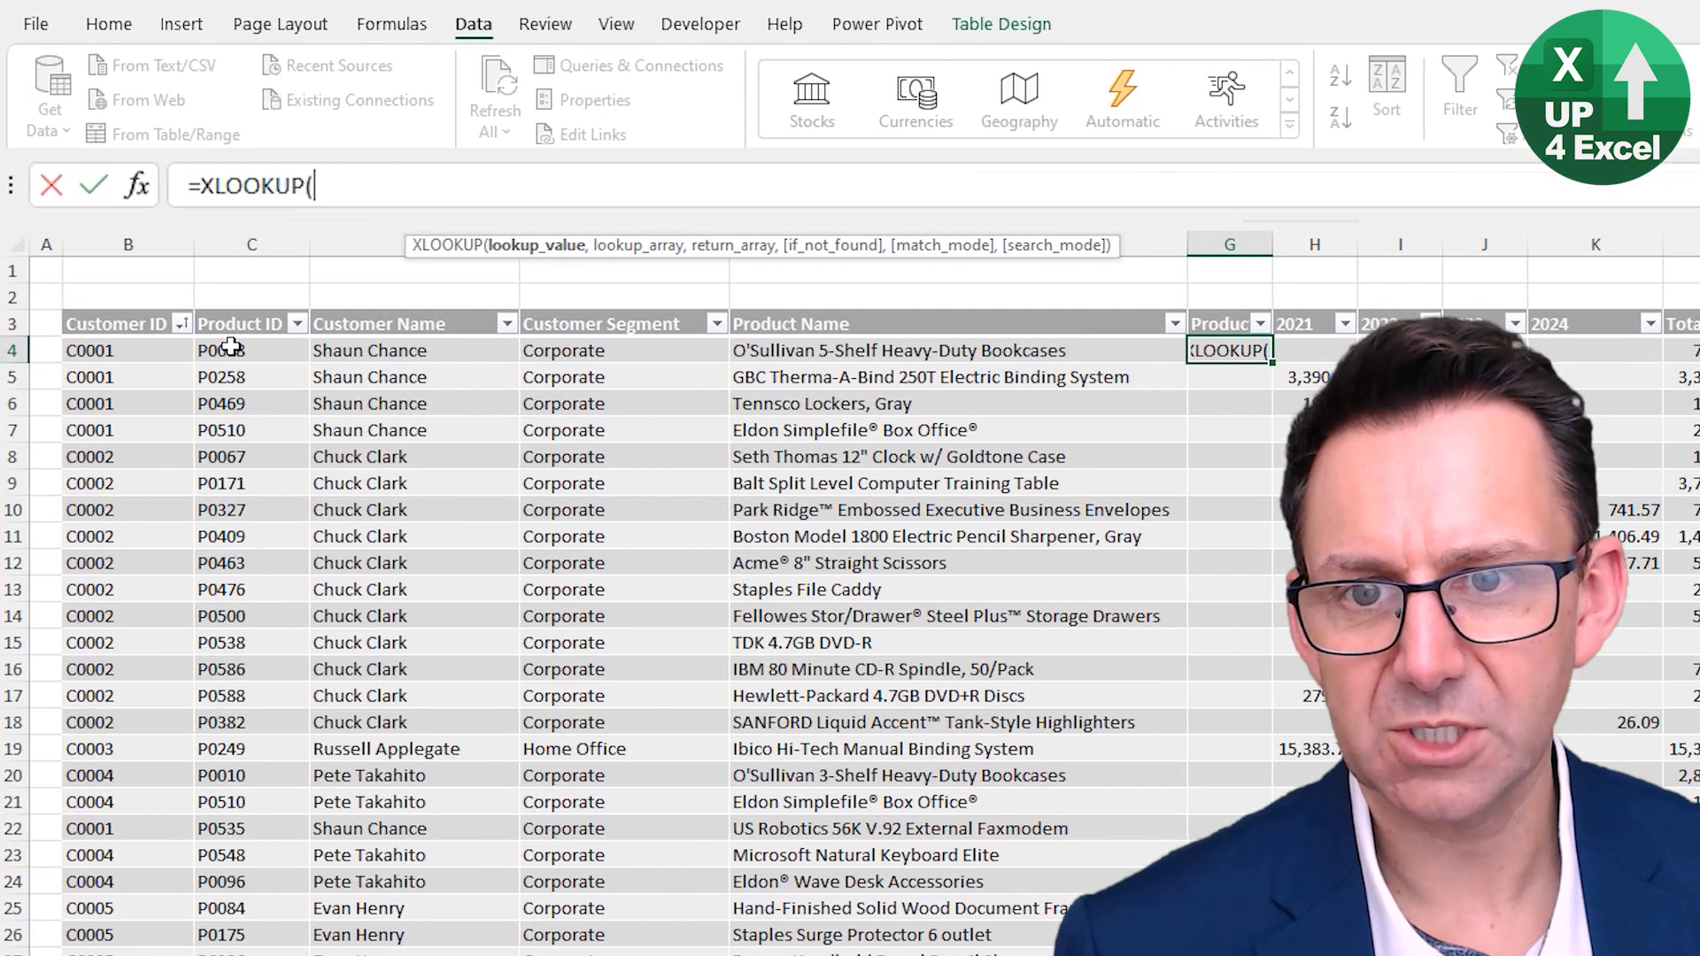
click(224, 346)
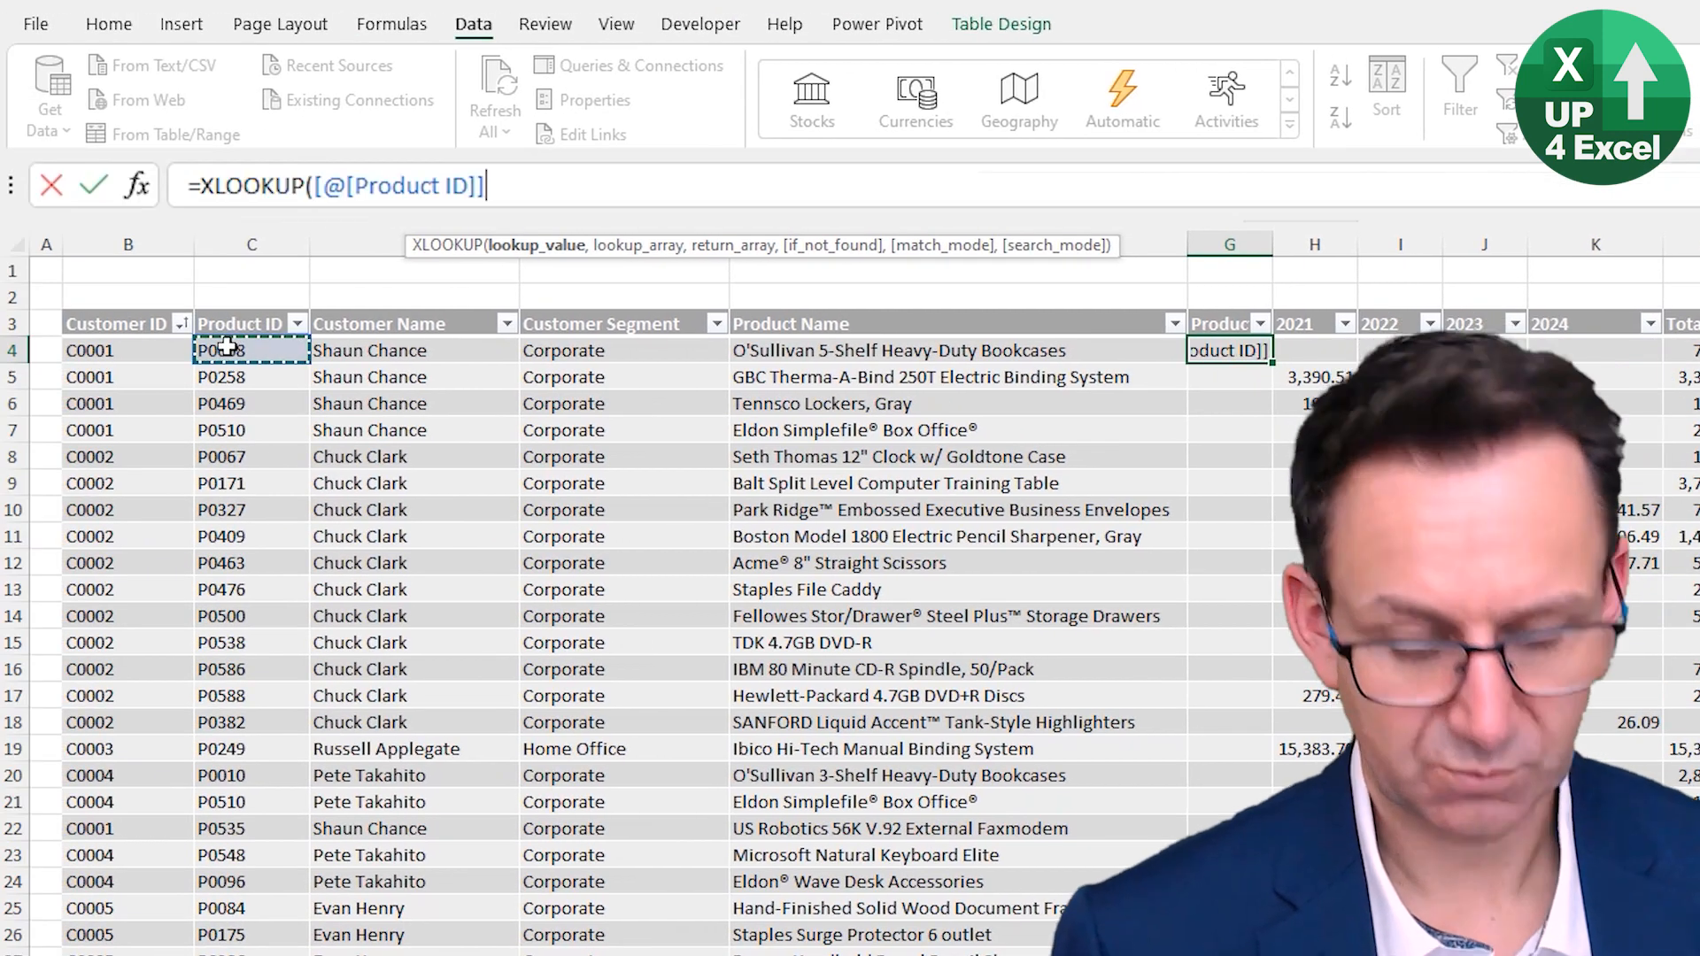
text(,)
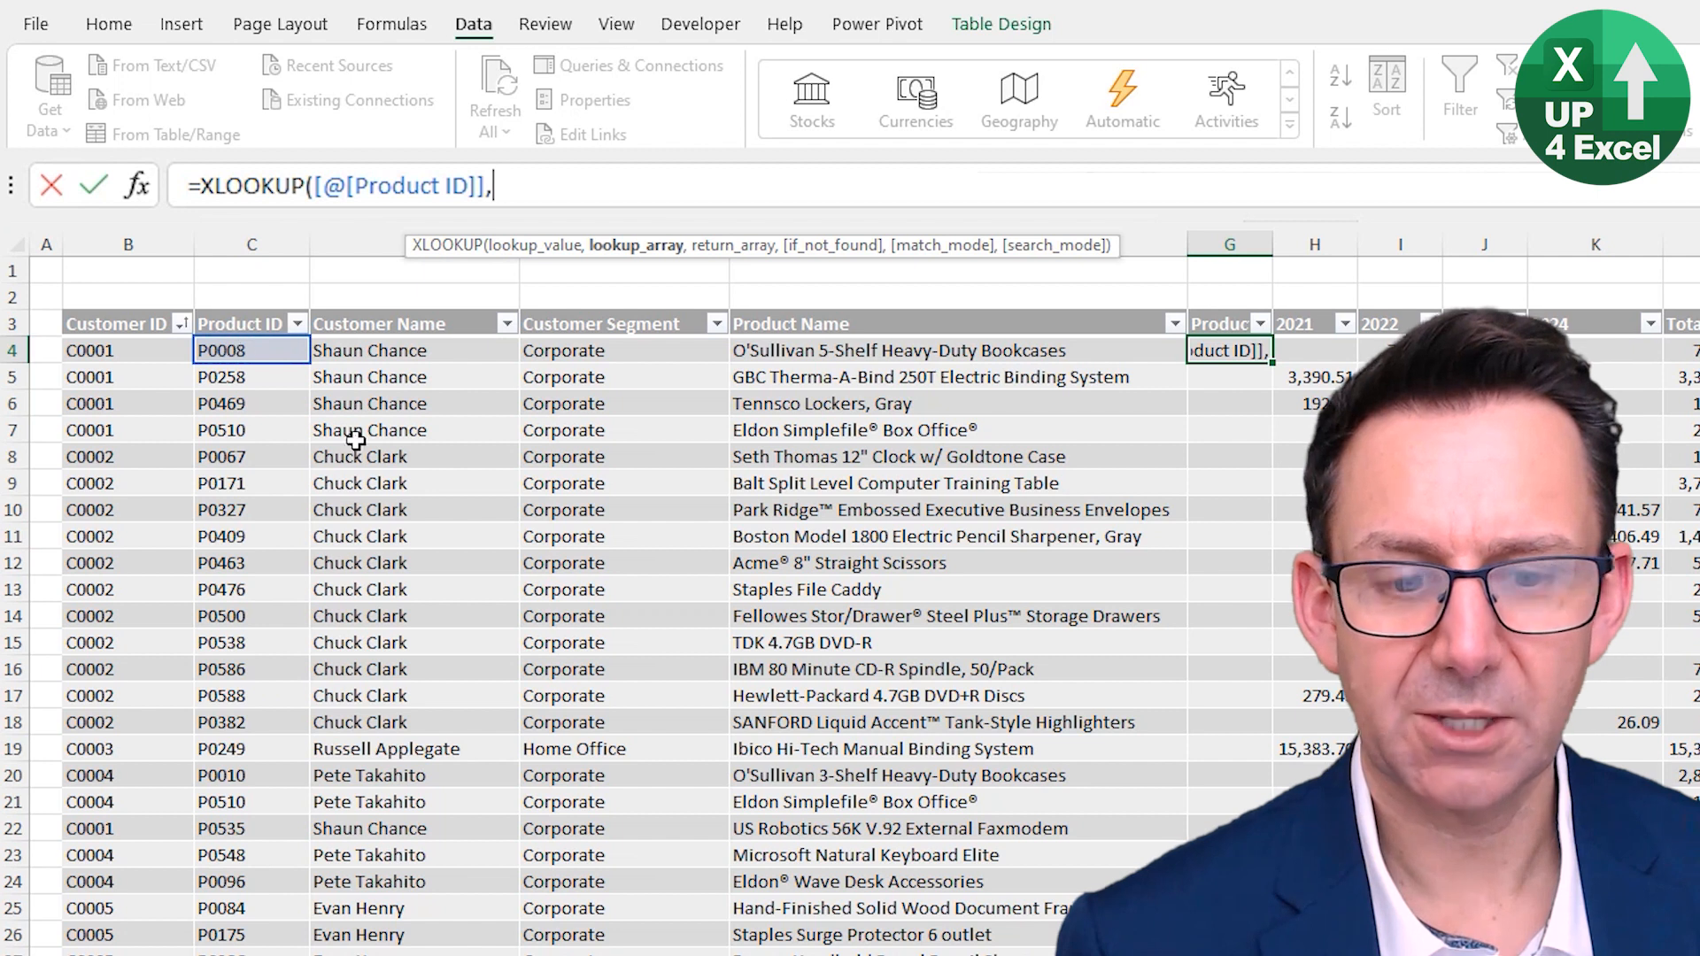
click(607, 936)
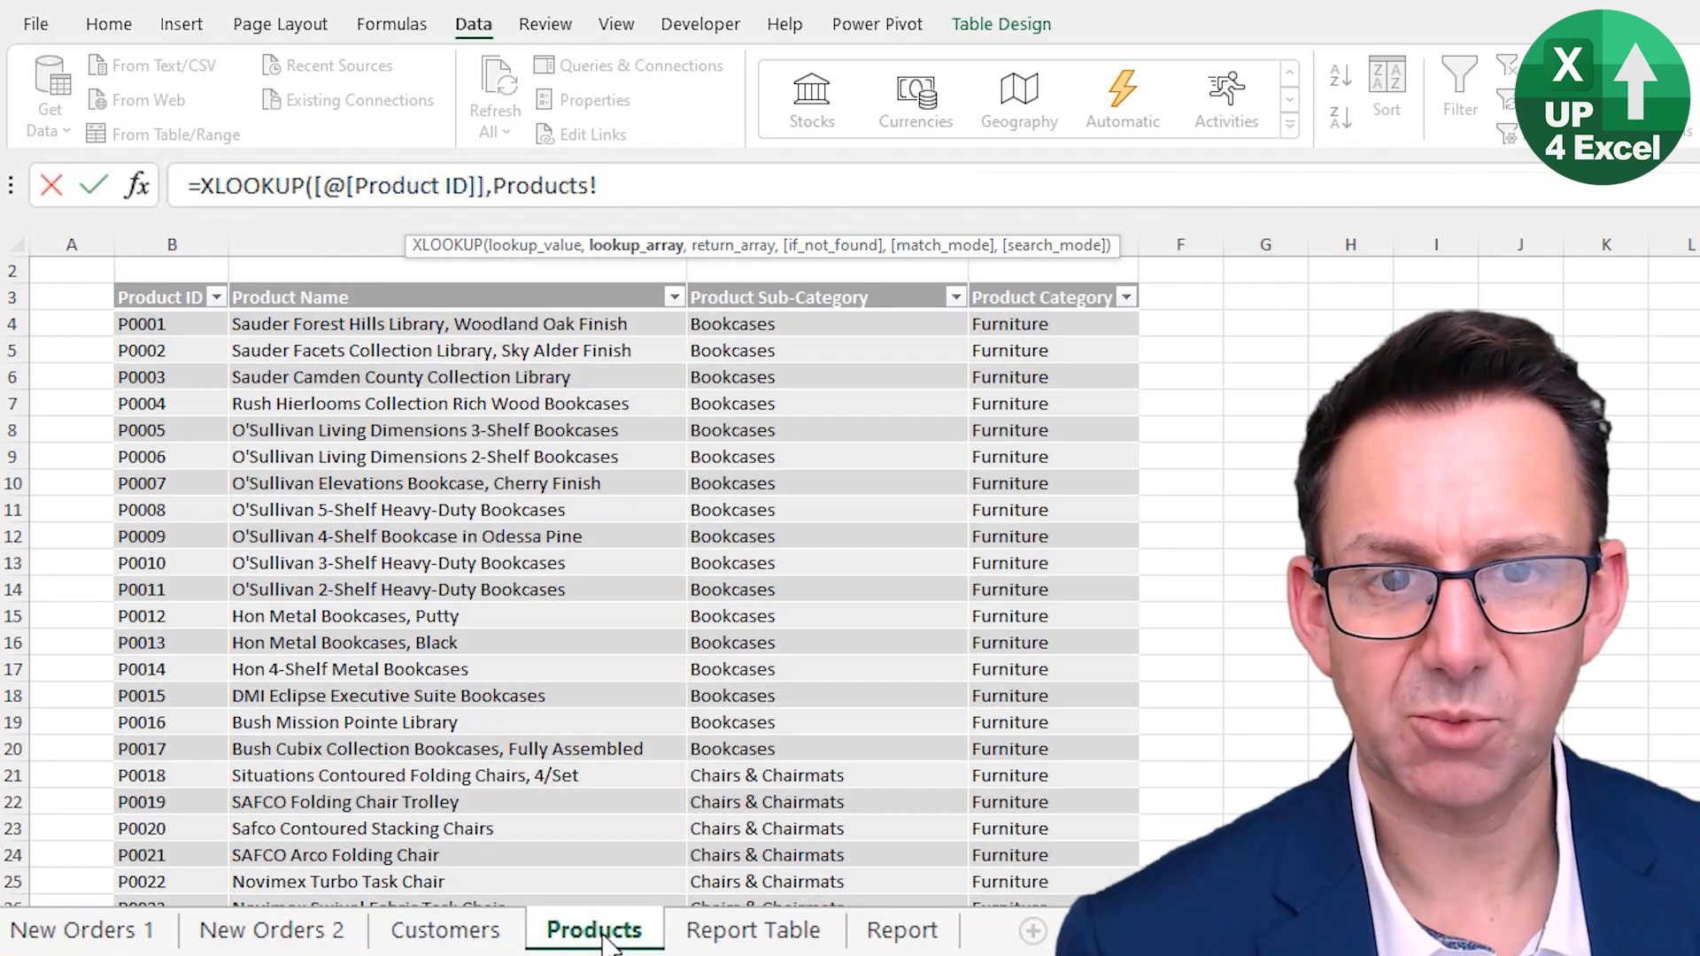
click(152, 289)
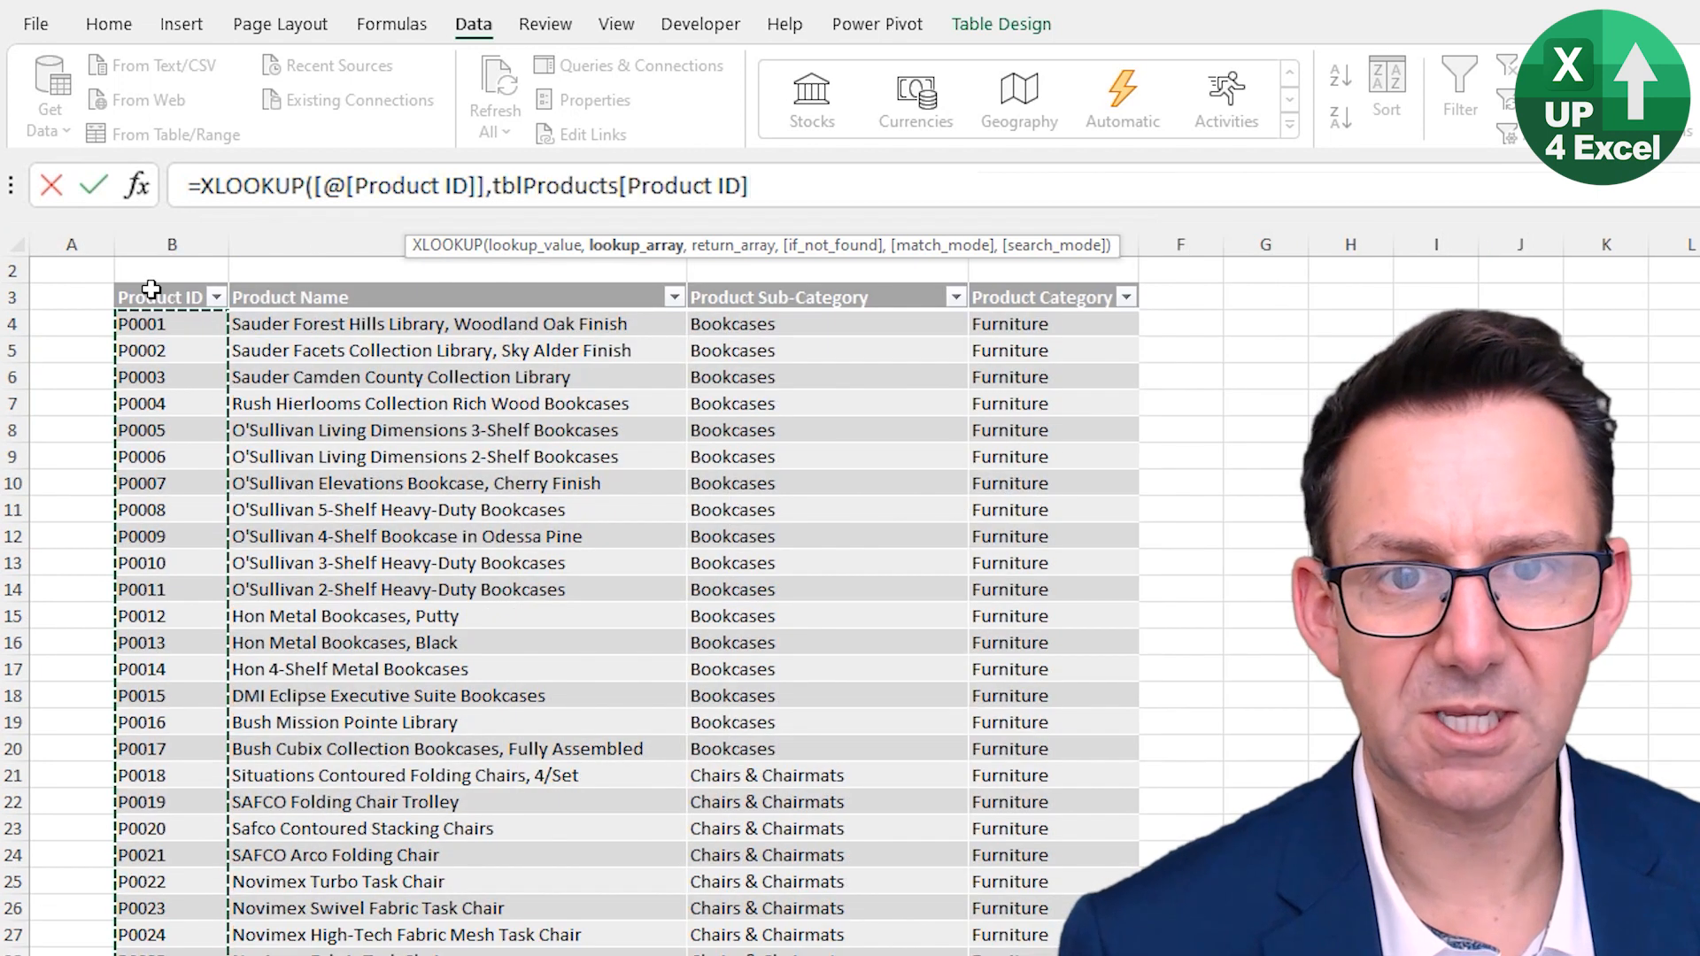
text(,)
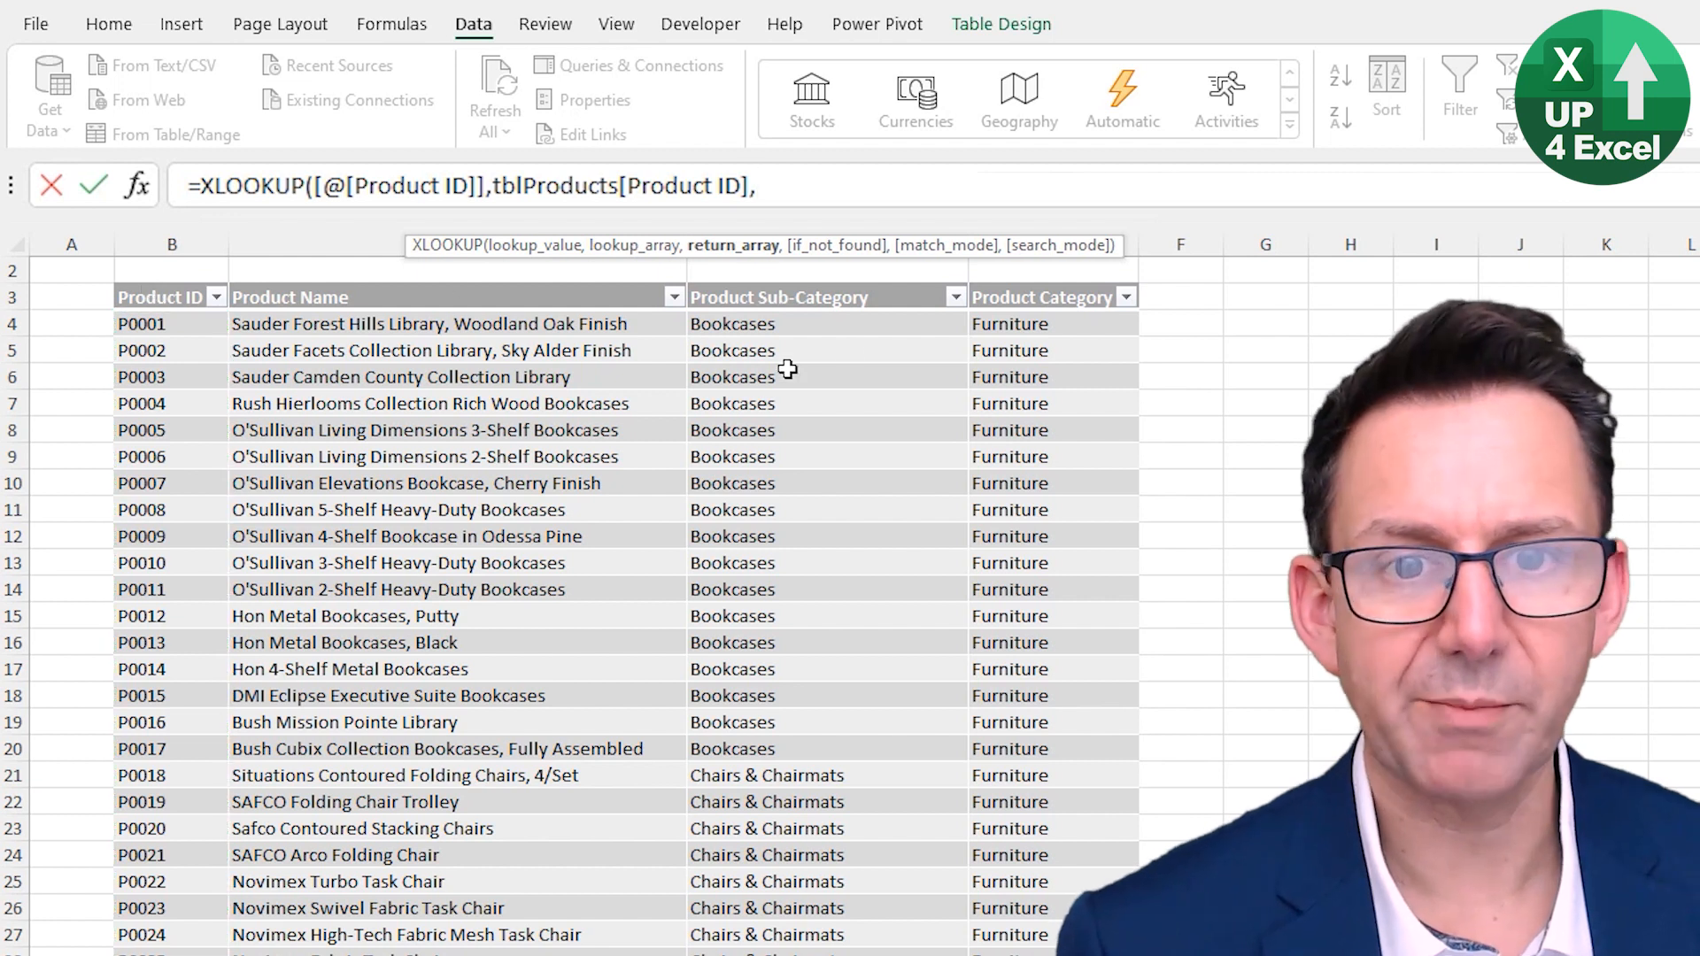
click(1029, 286)
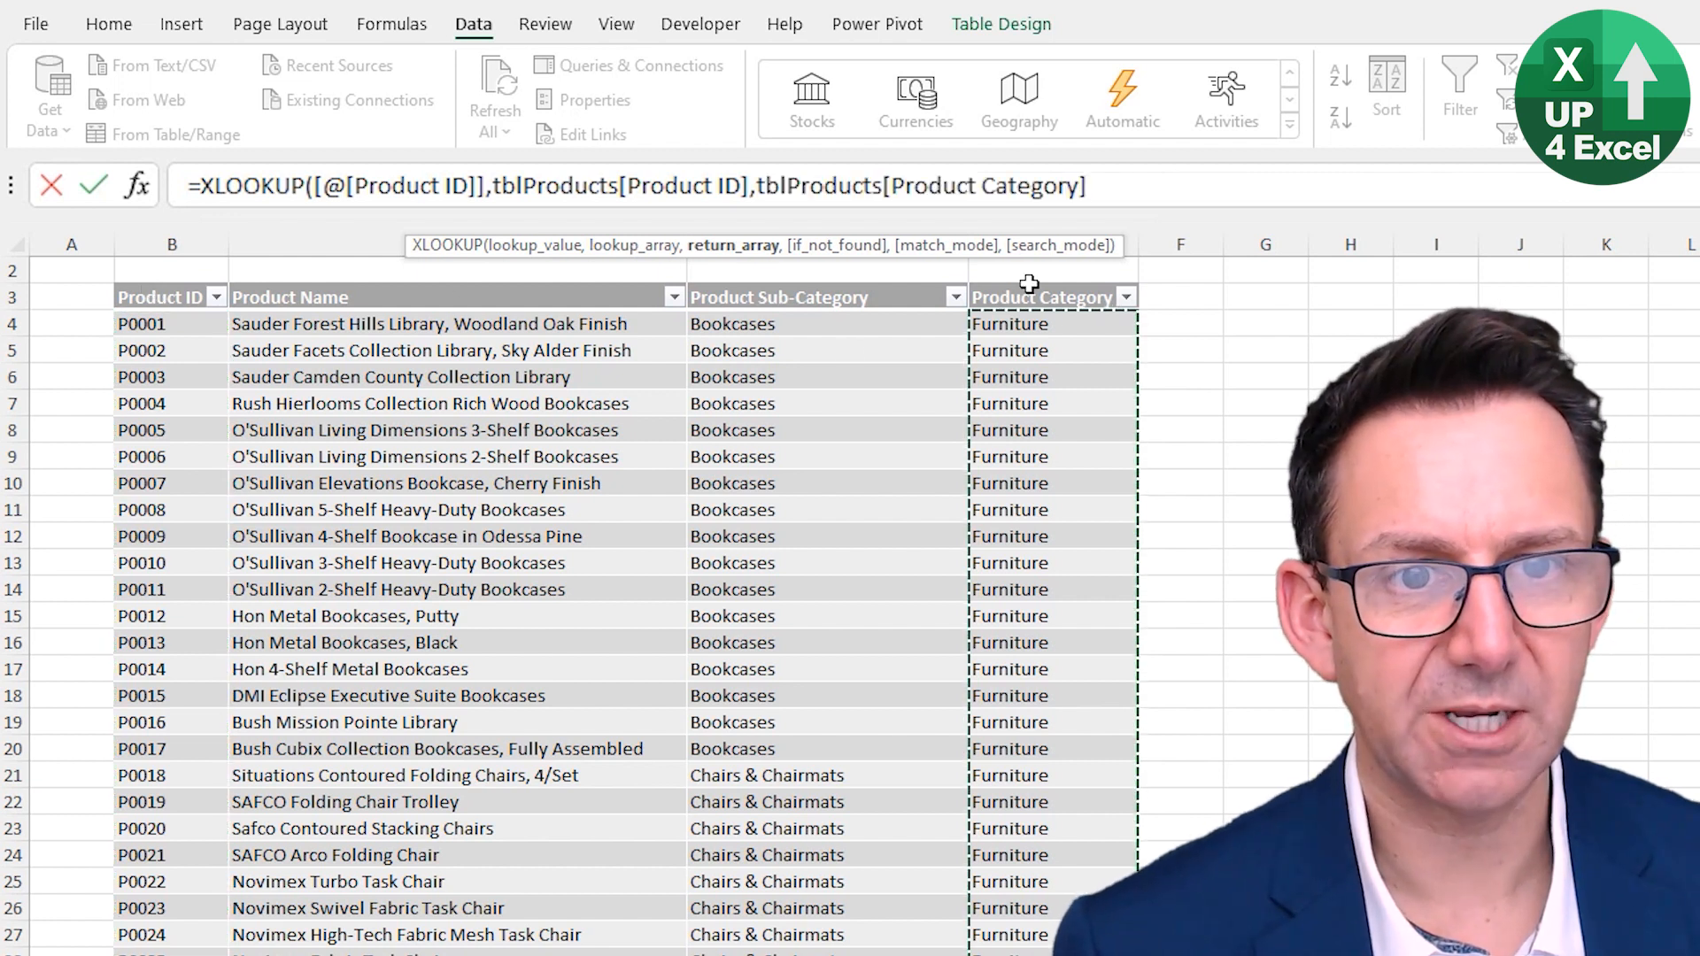
text())
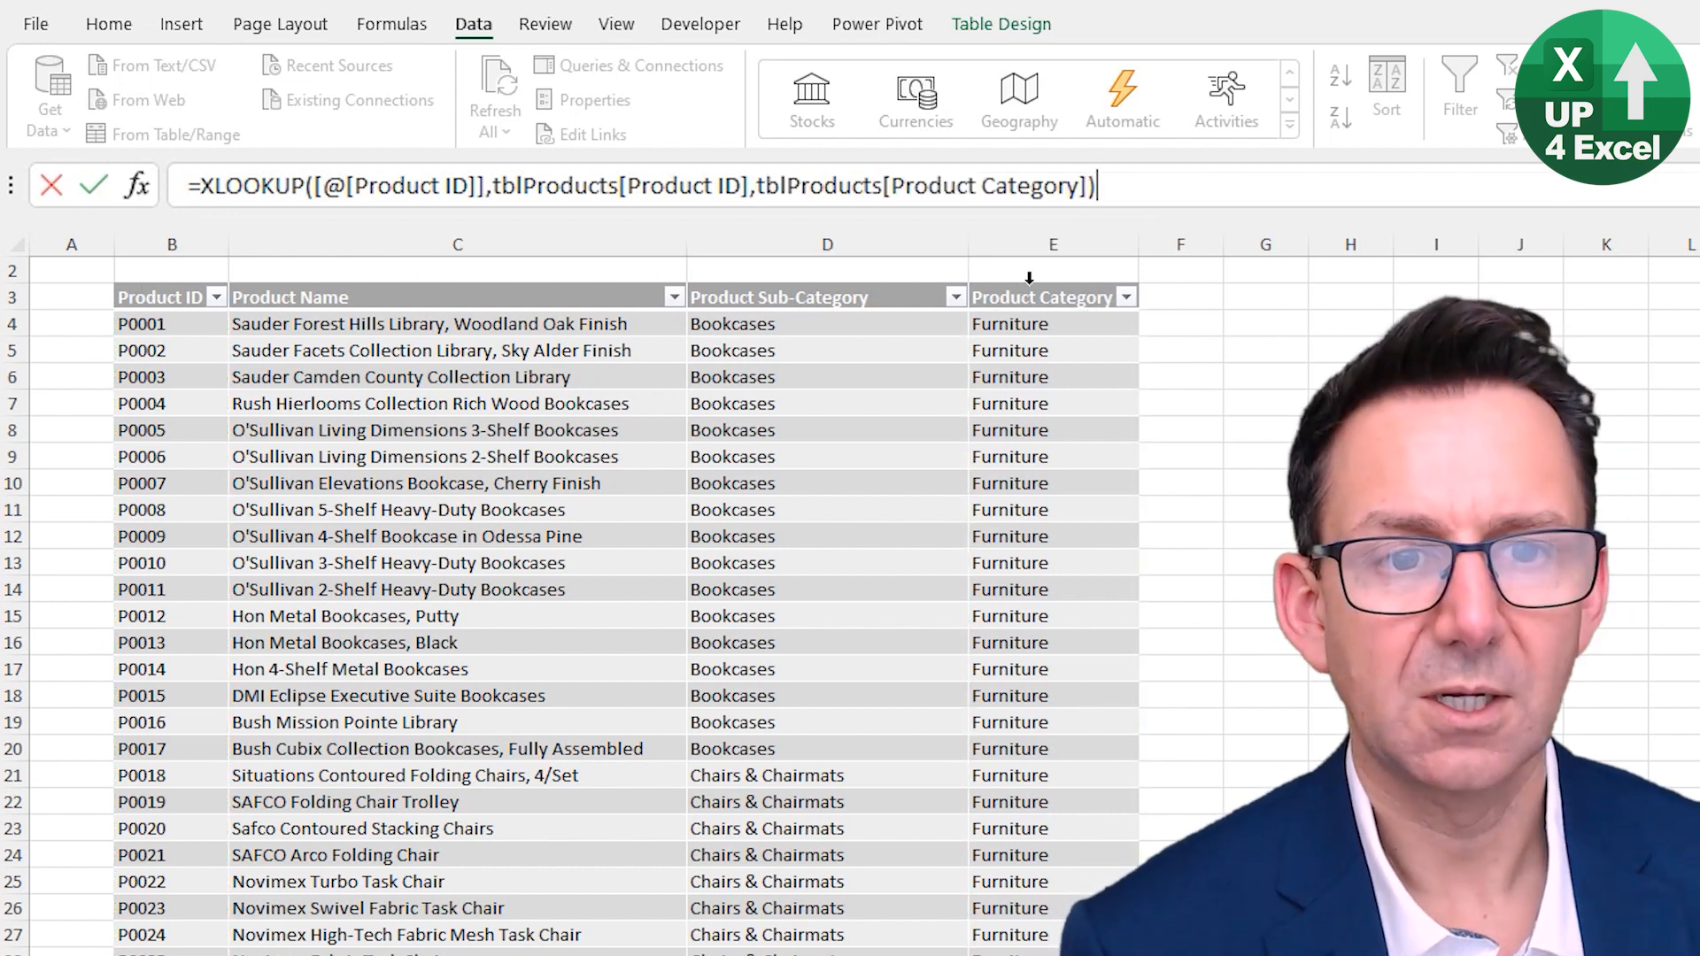
key(Return)
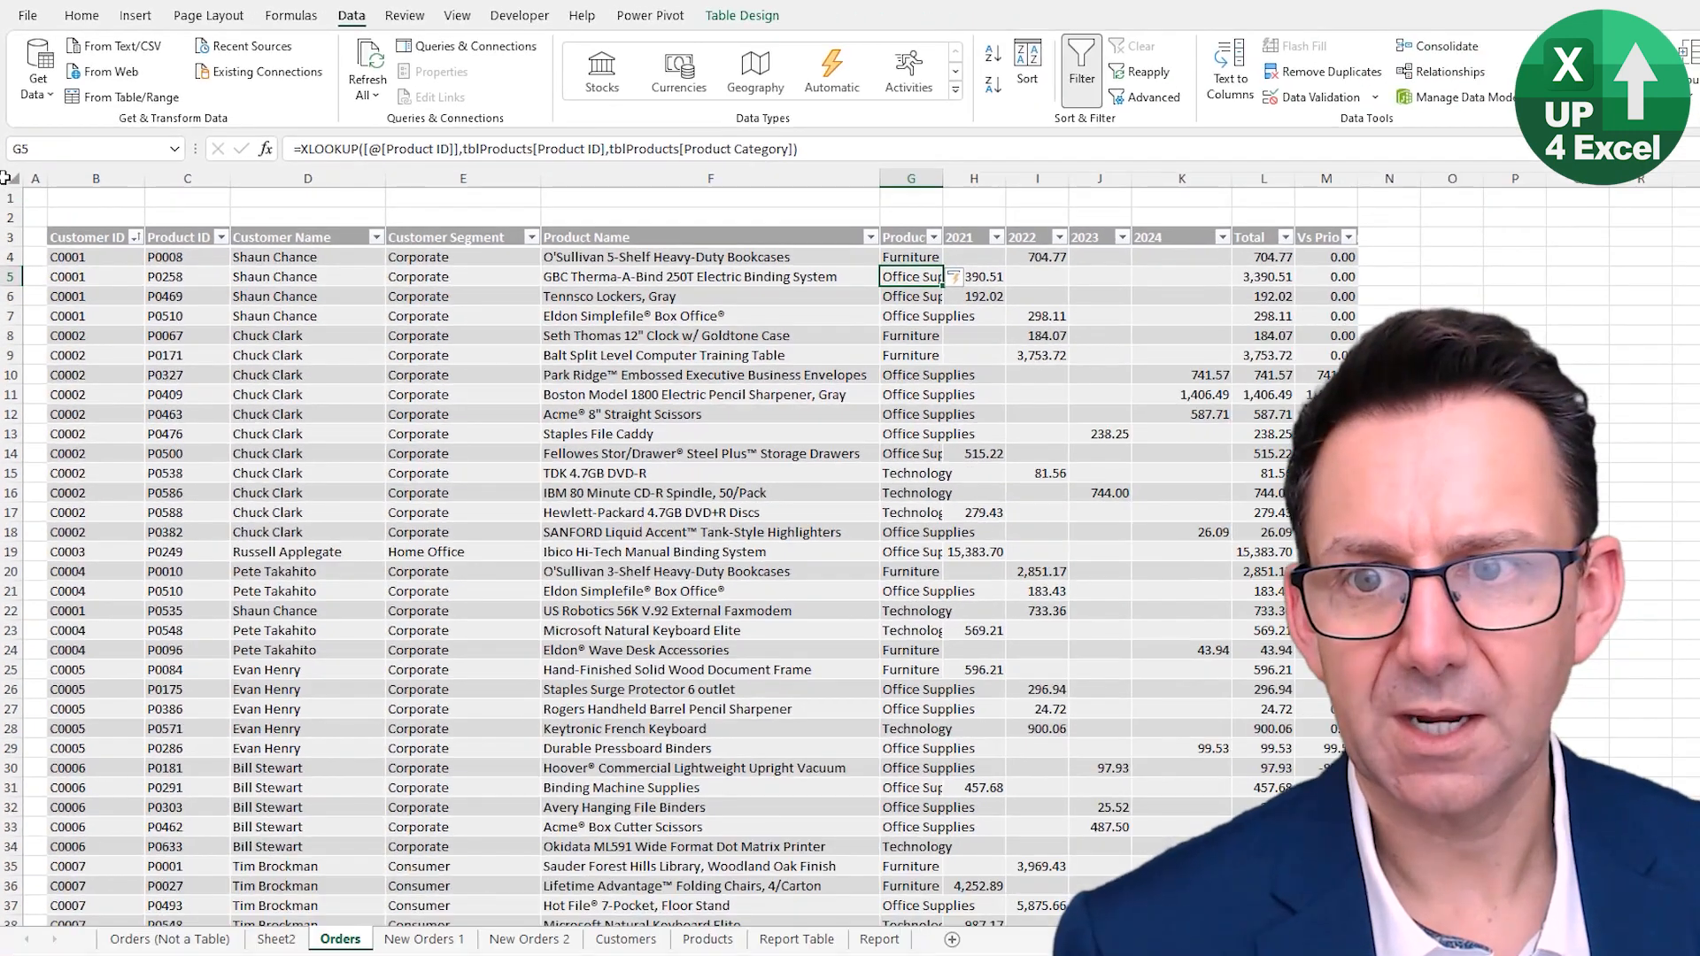
- Autofit all column widths on the sheet and sort the table by Customer Segment from A to Z
click(17, 244)
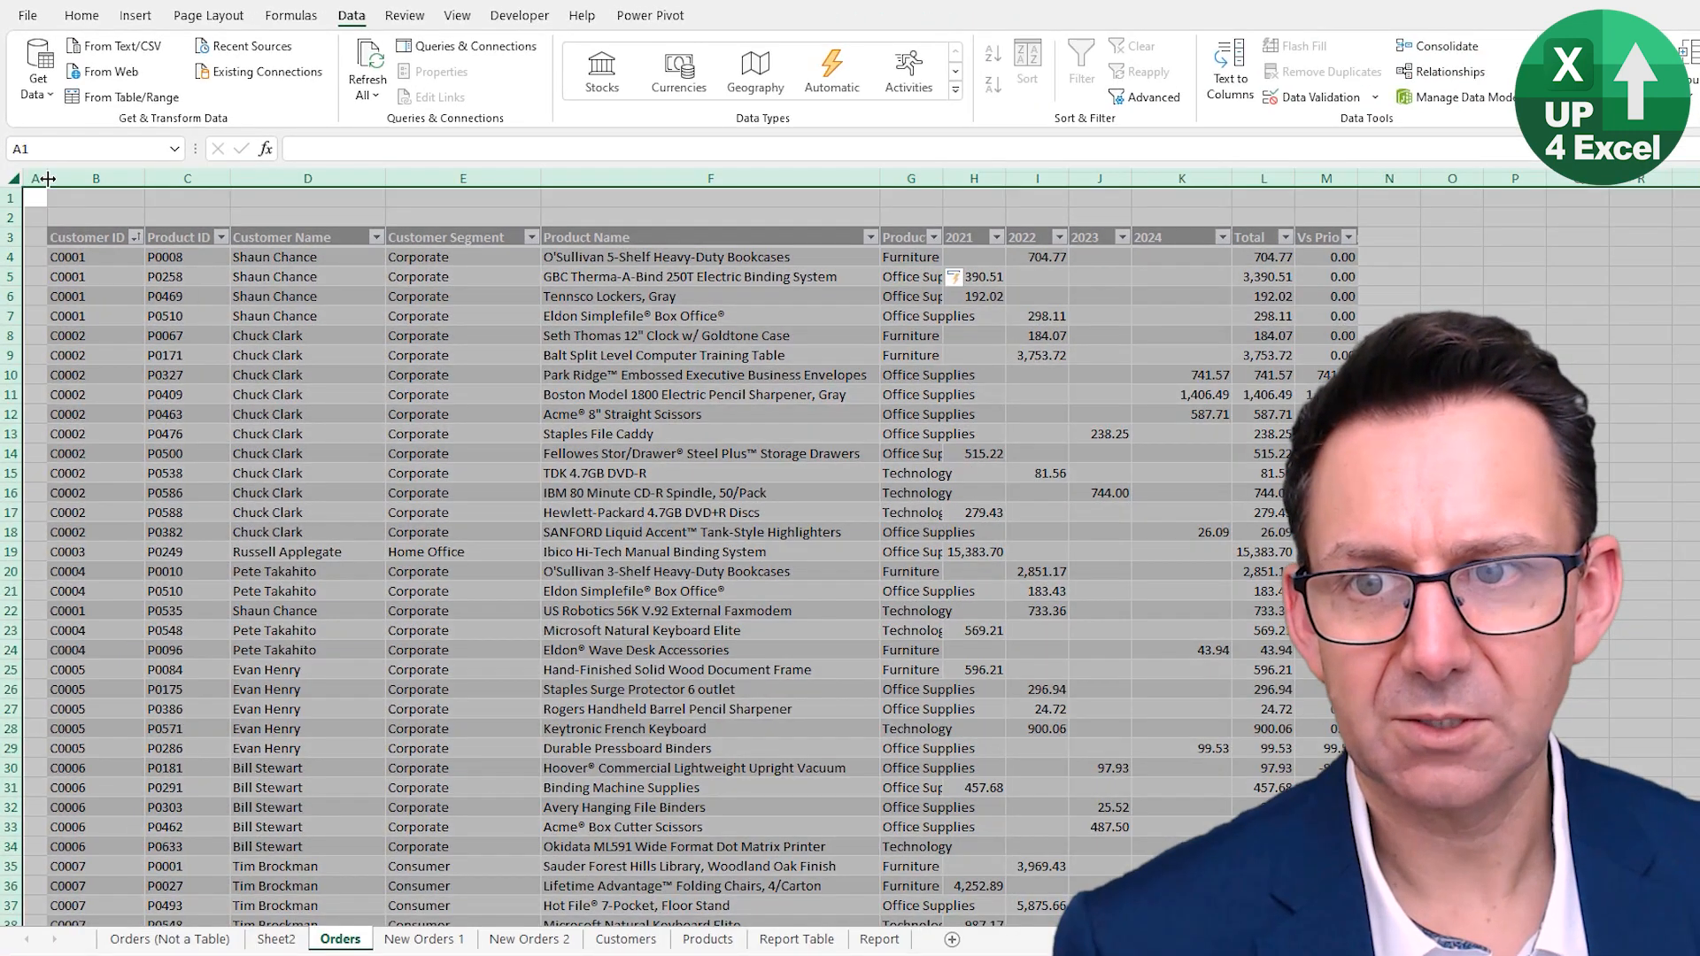
double_click(48, 178)
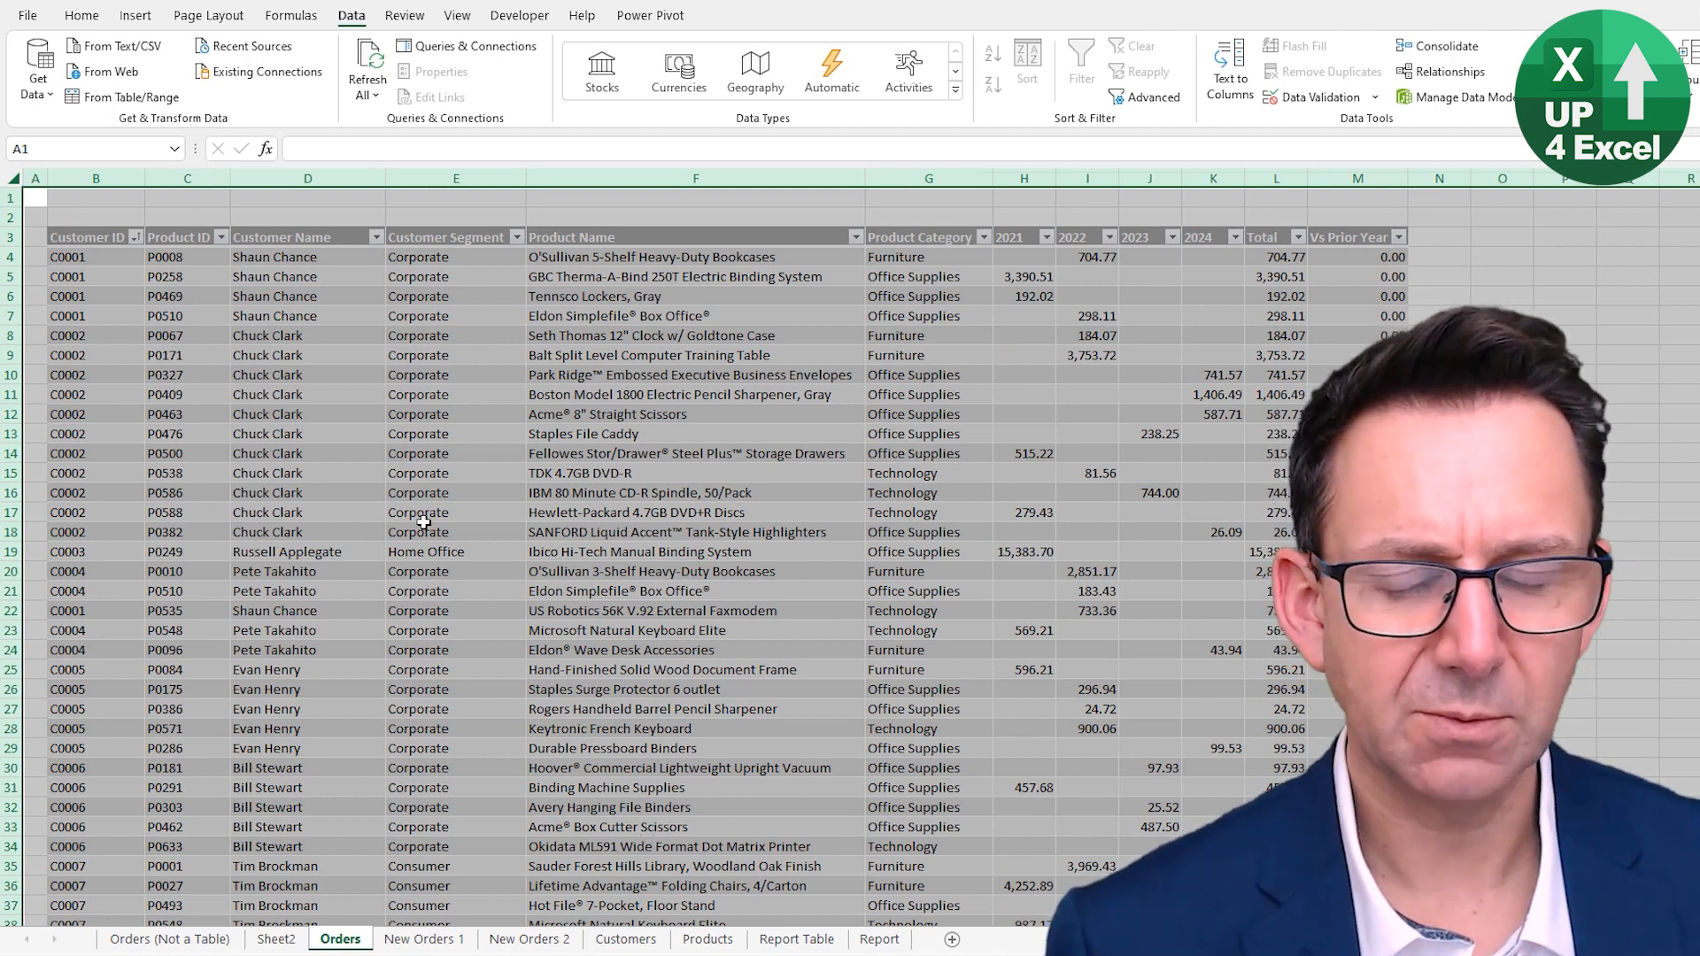
click(432, 493)
click(928, 467)
click(476, 415)
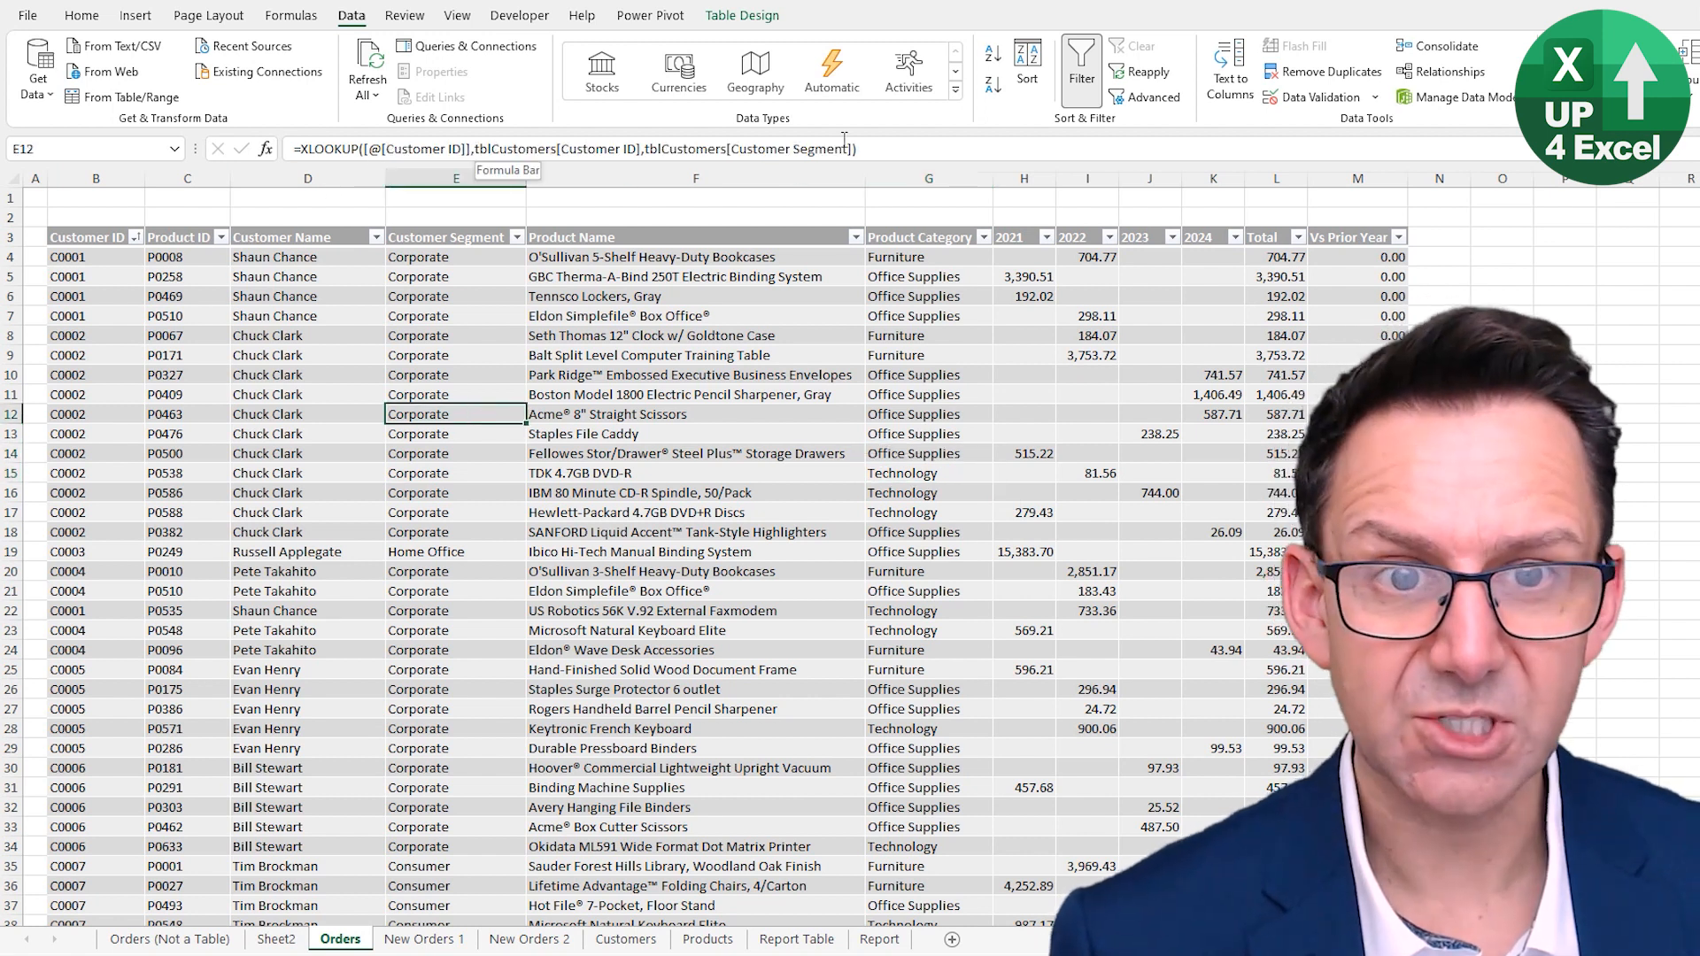
click(436, 225)
click(584, 227)
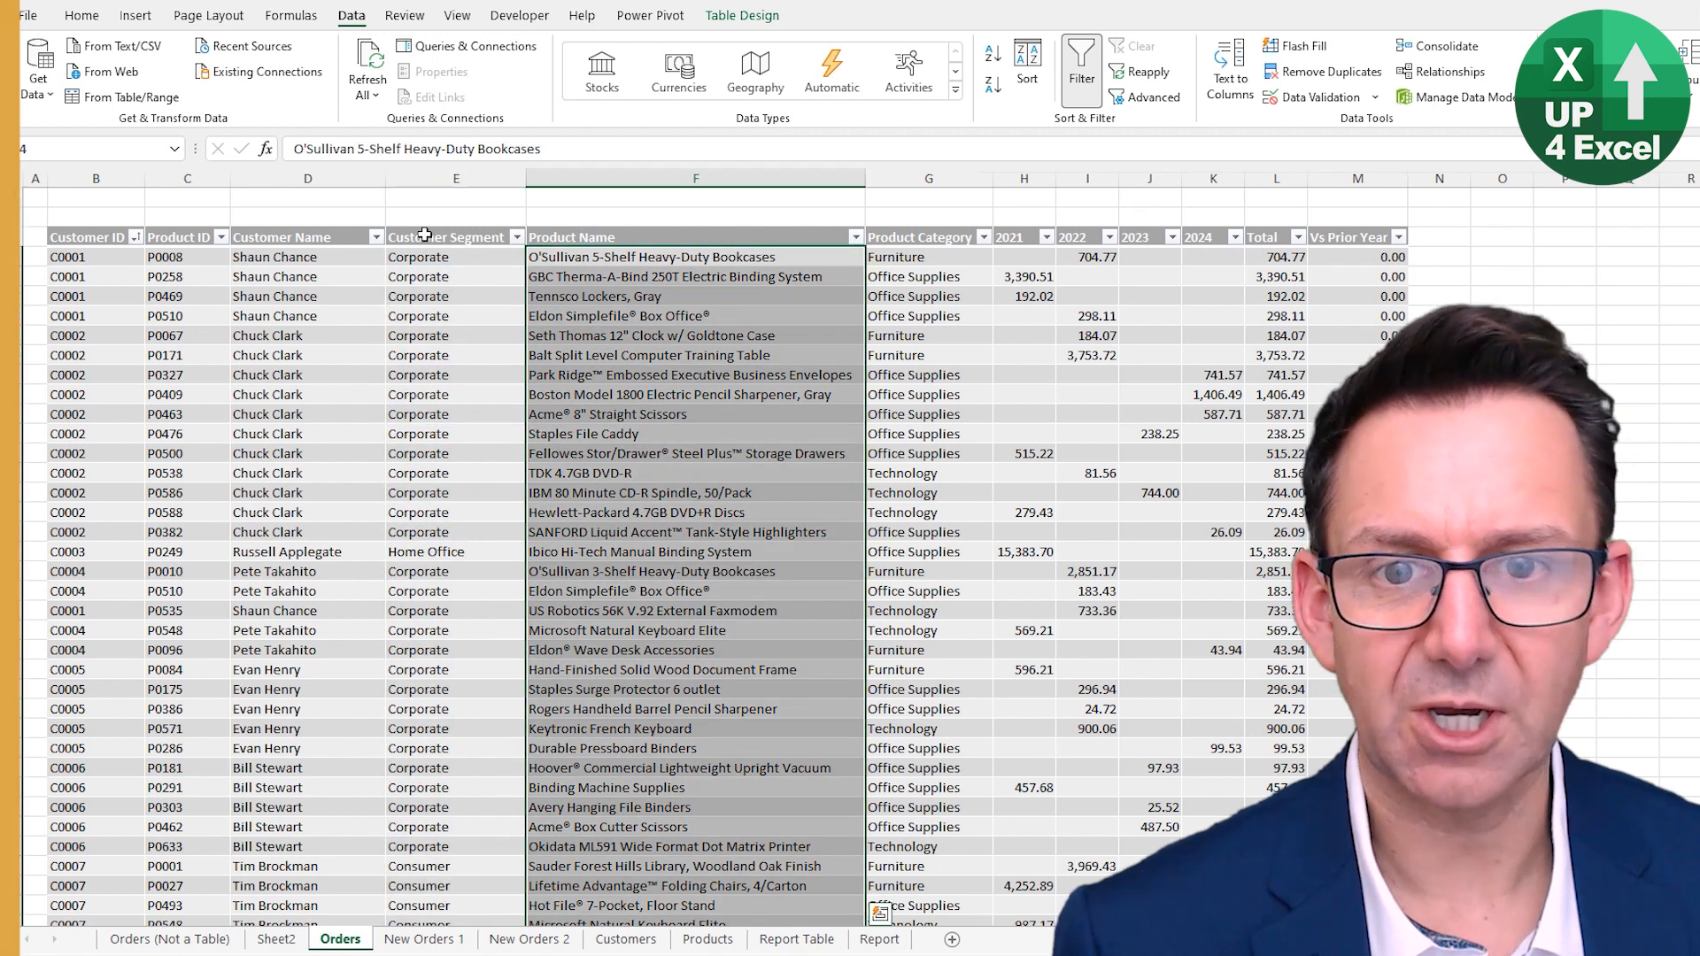
click(429, 237)
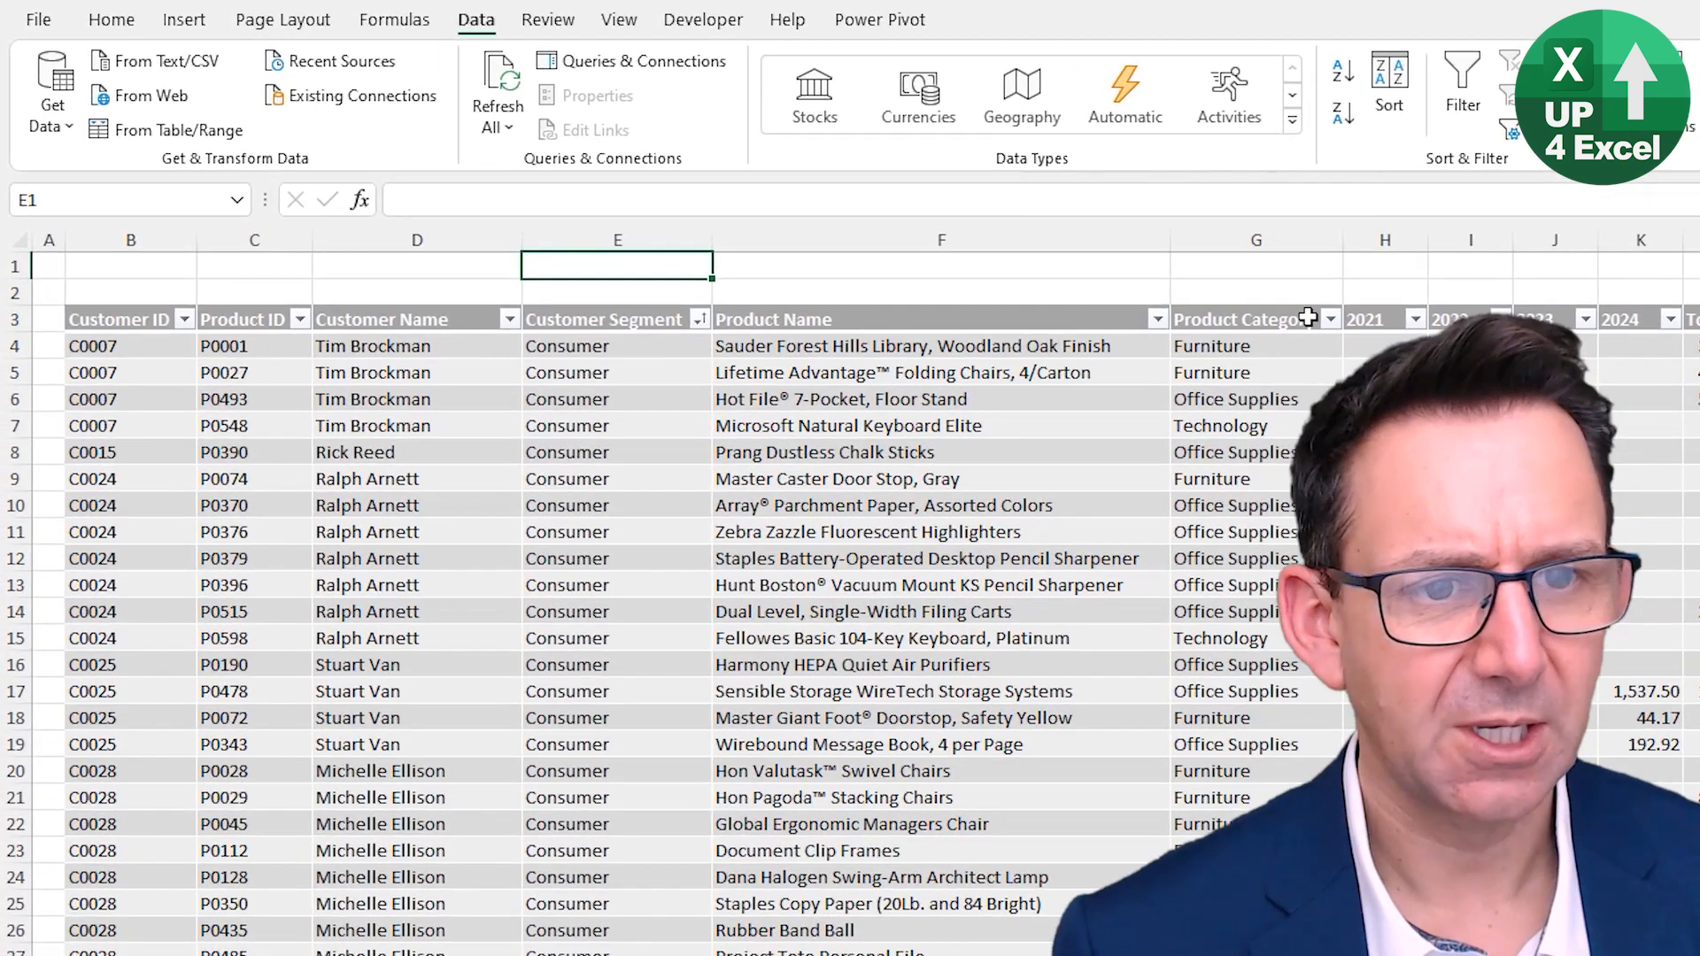
- Filter the Product Category column to show only Furniture
click(981, 241)
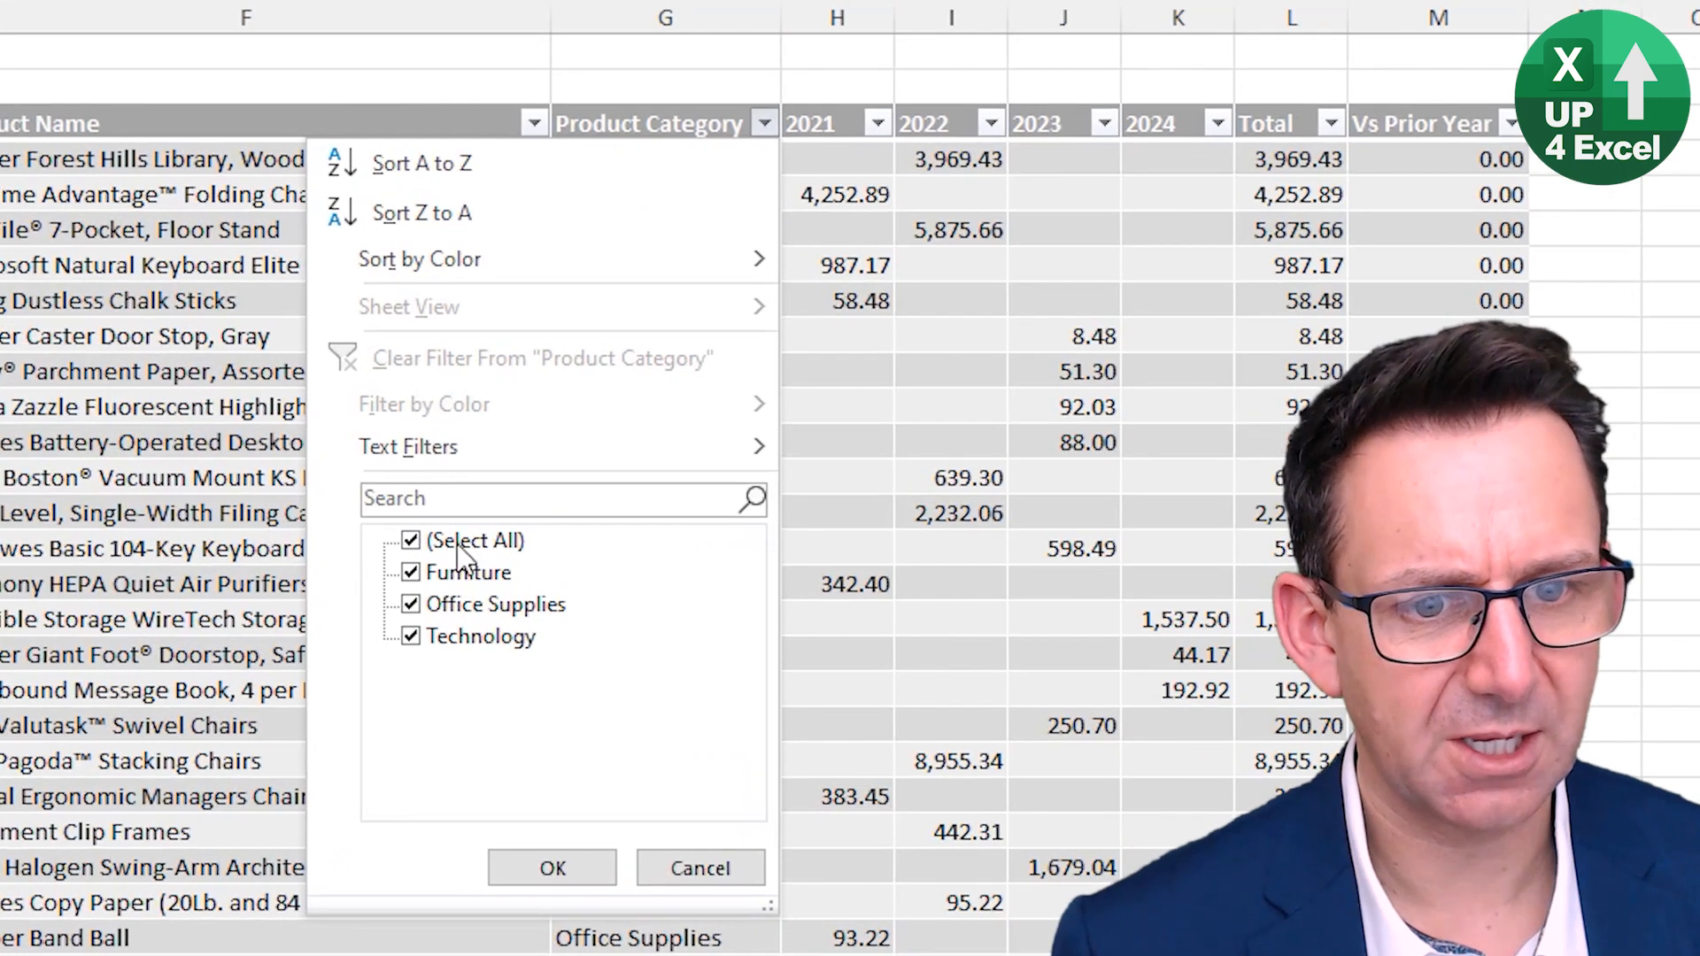
click(458, 542)
click(461, 572)
click(552, 869)
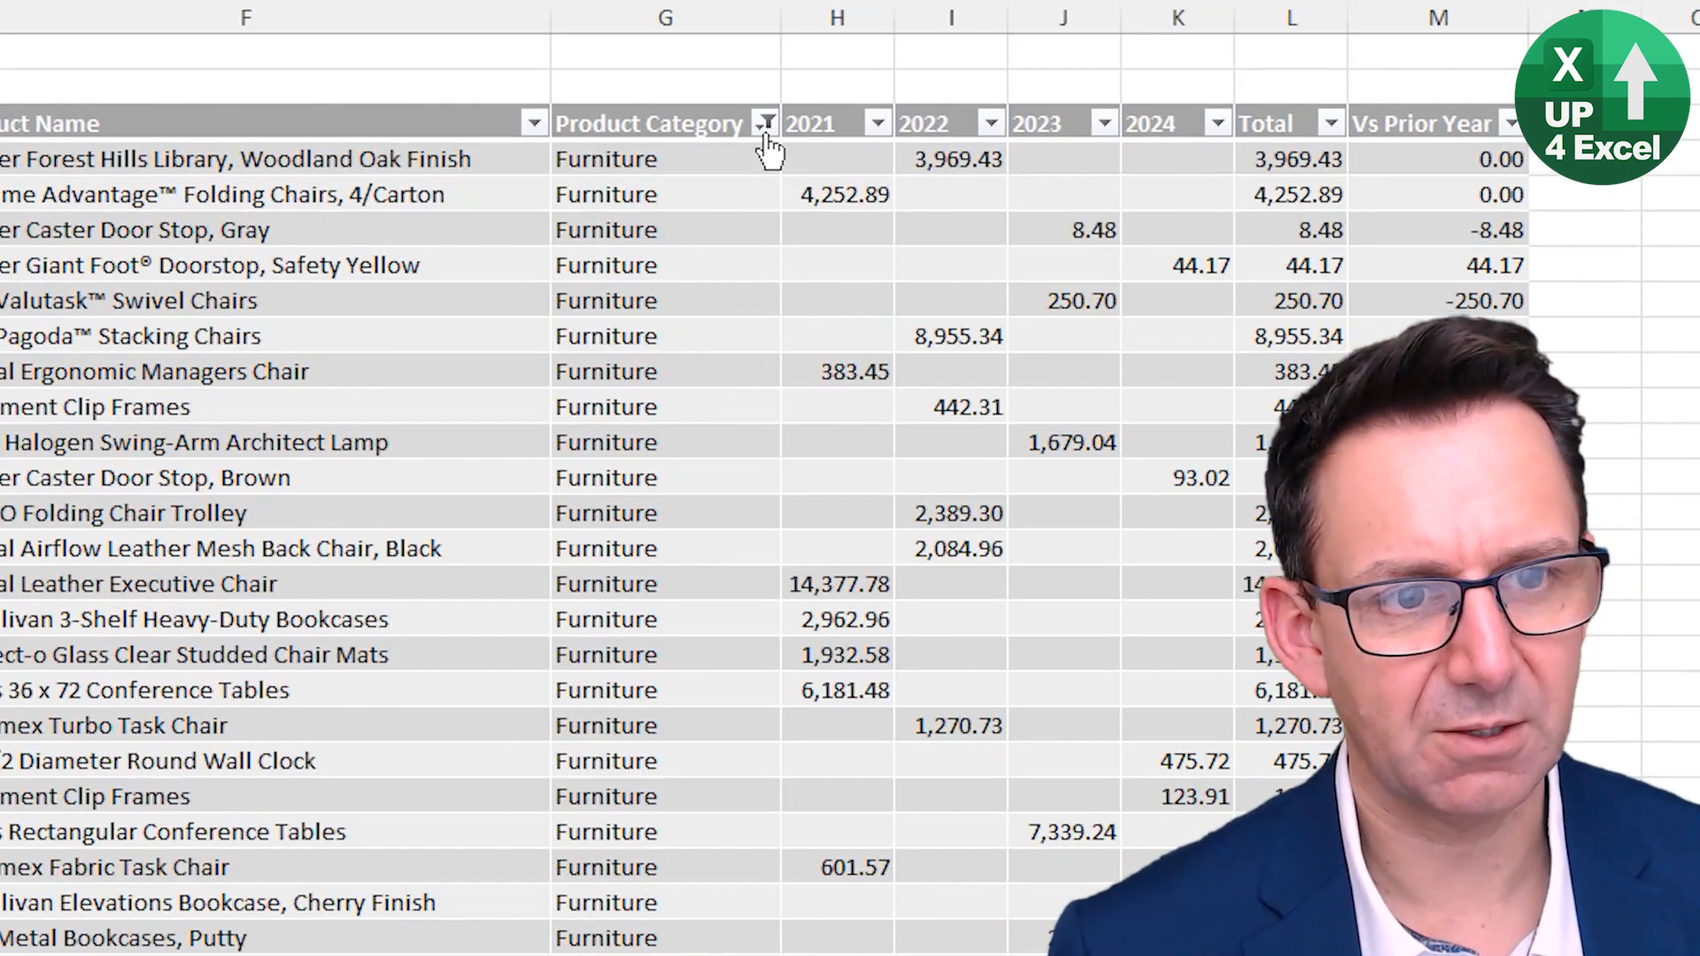
- Clear the Product Category filter by reselecting all categories
click(763, 125)
click(439, 538)
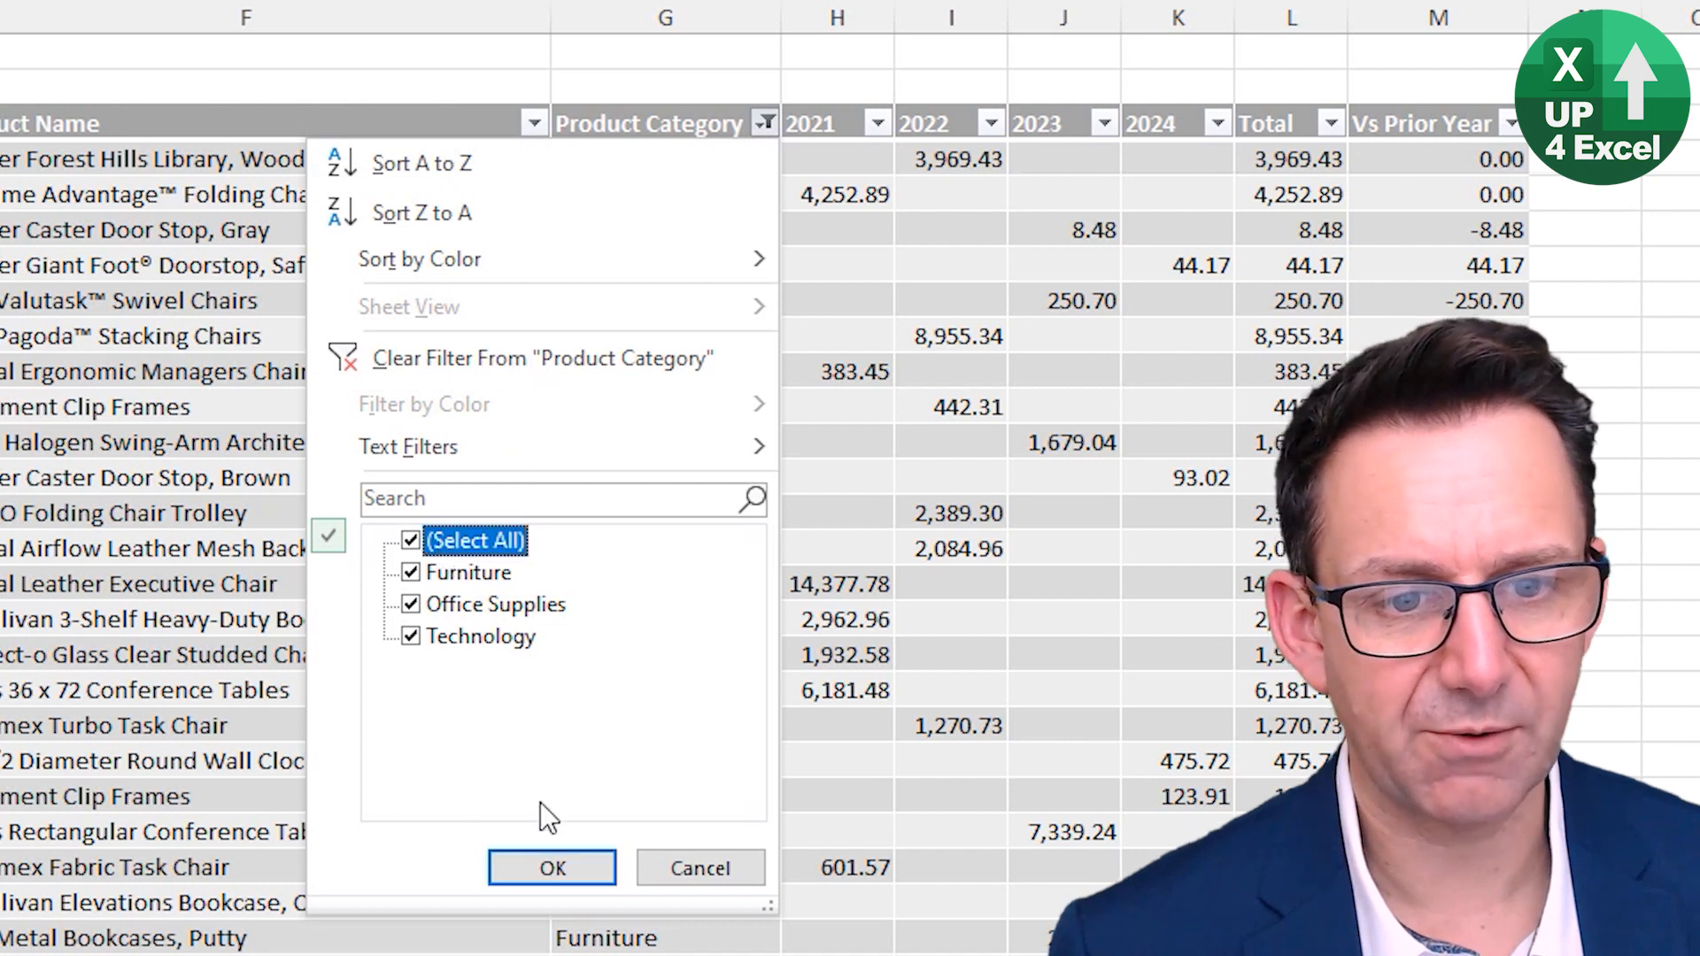
click(557, 868)
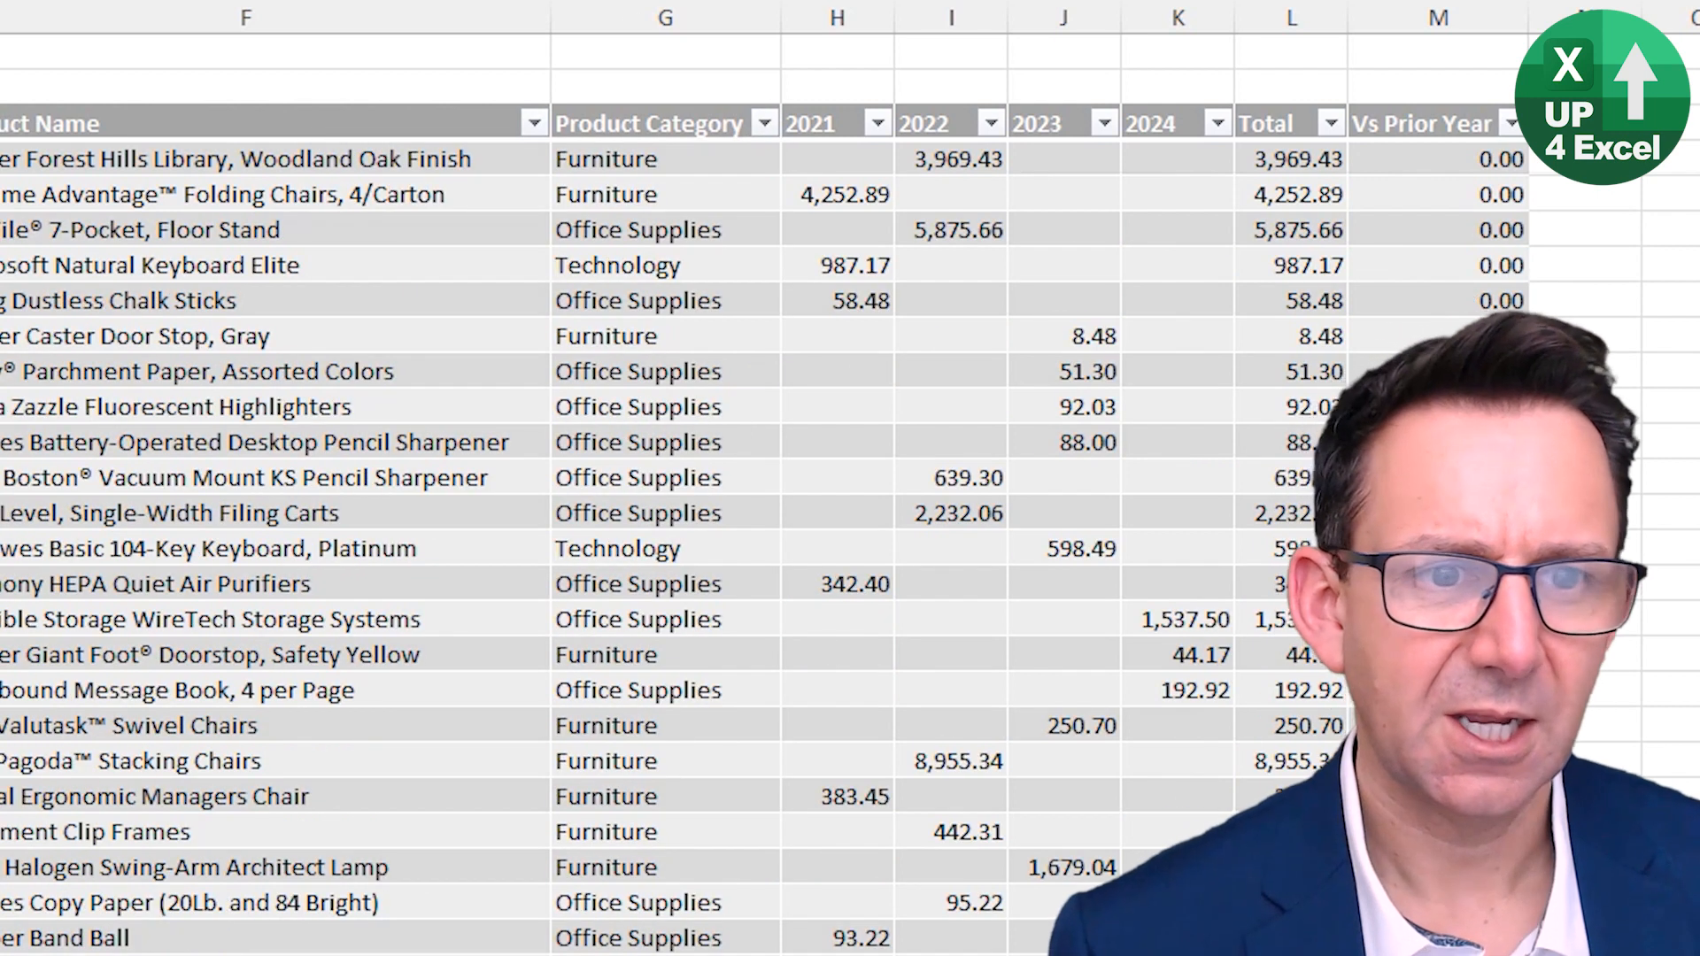
- Filter the Product Category column to show only Furniture again
click(660, 129)
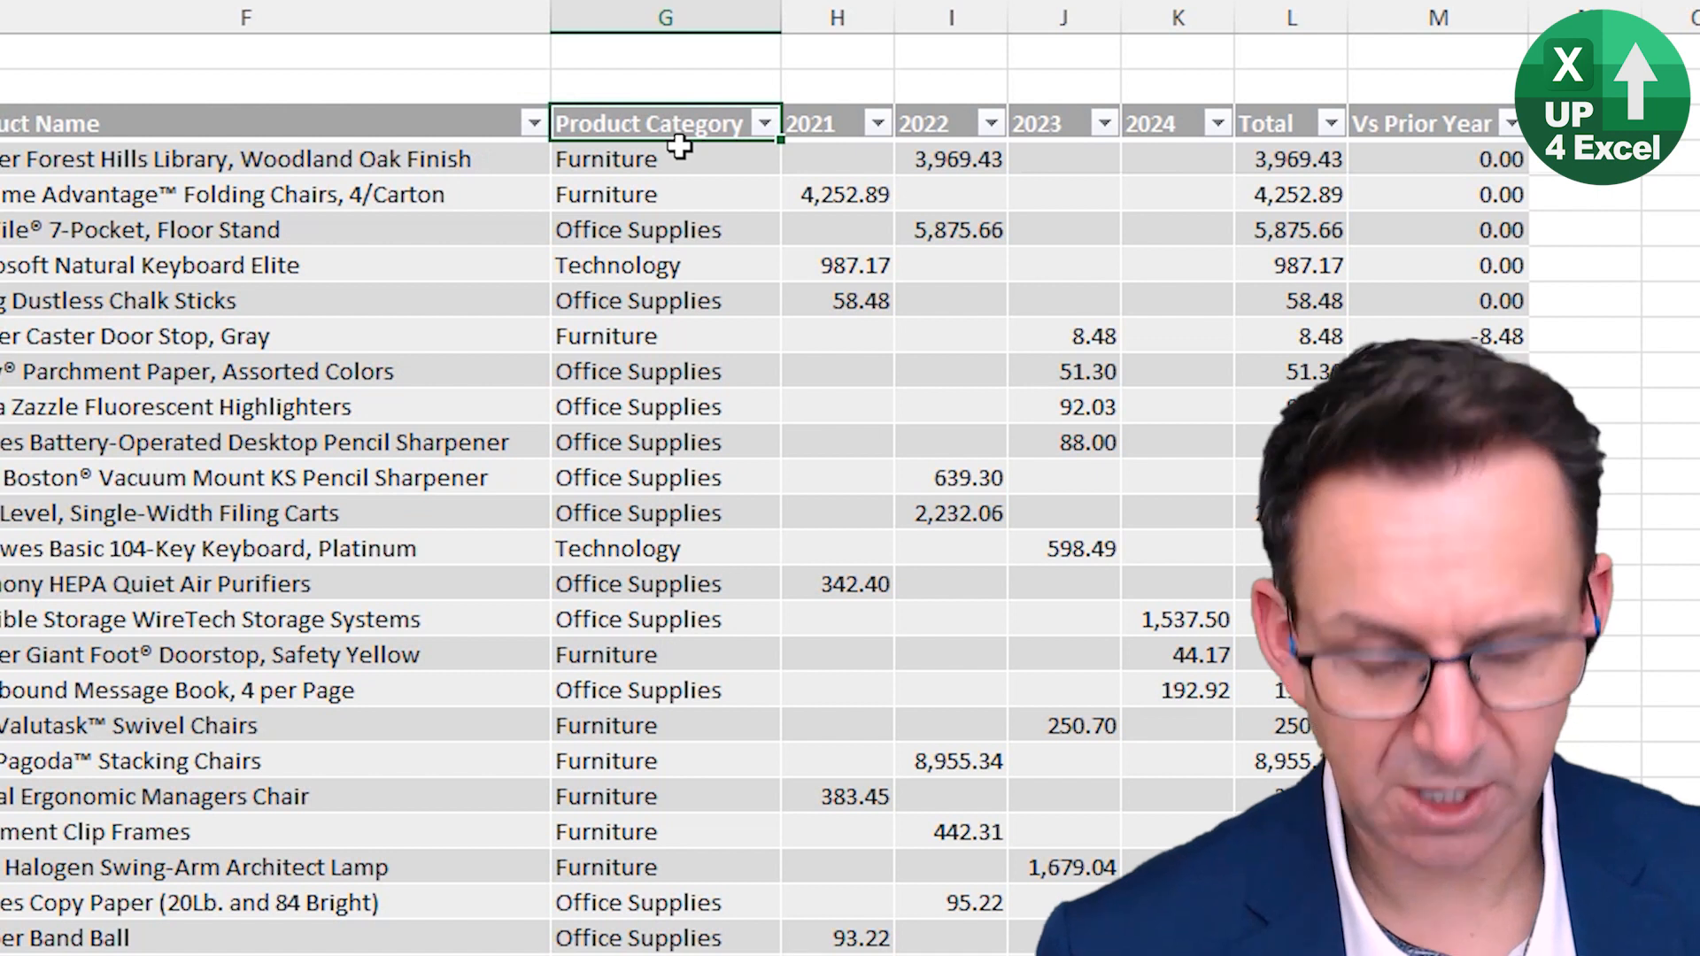
key(alt+Down)
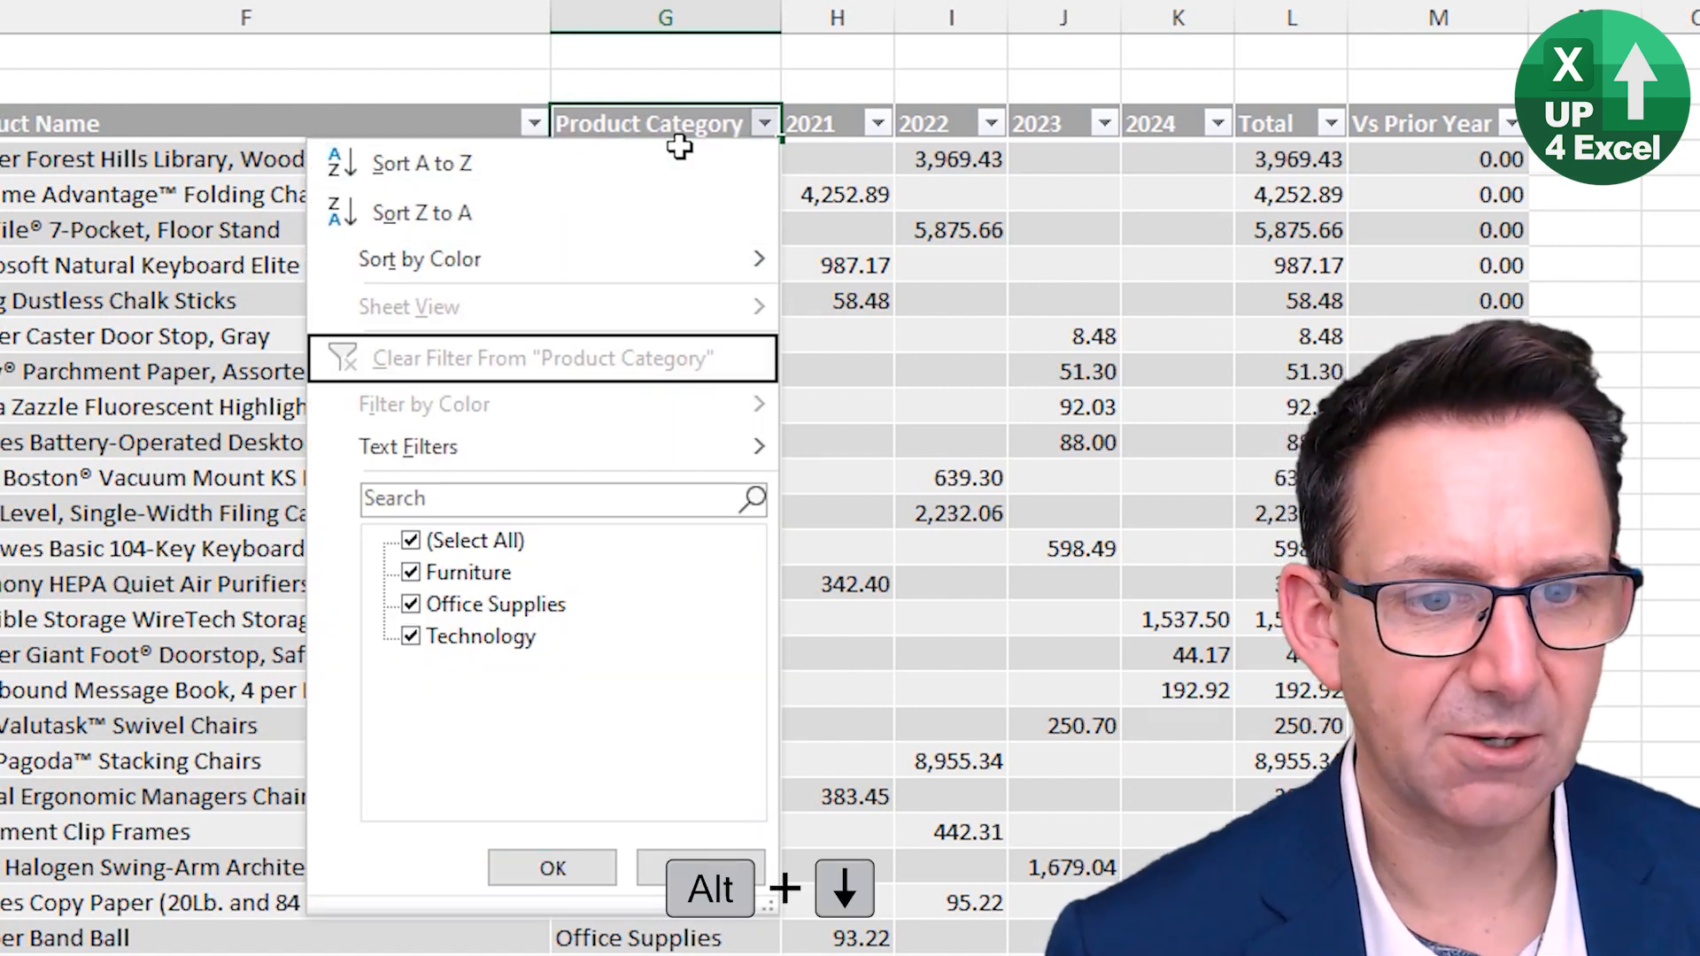
key(Down)
key(Down)
key(Down)
key(Down)
key(Down)
key(Up)
key(space)
key(Down)
key(space)
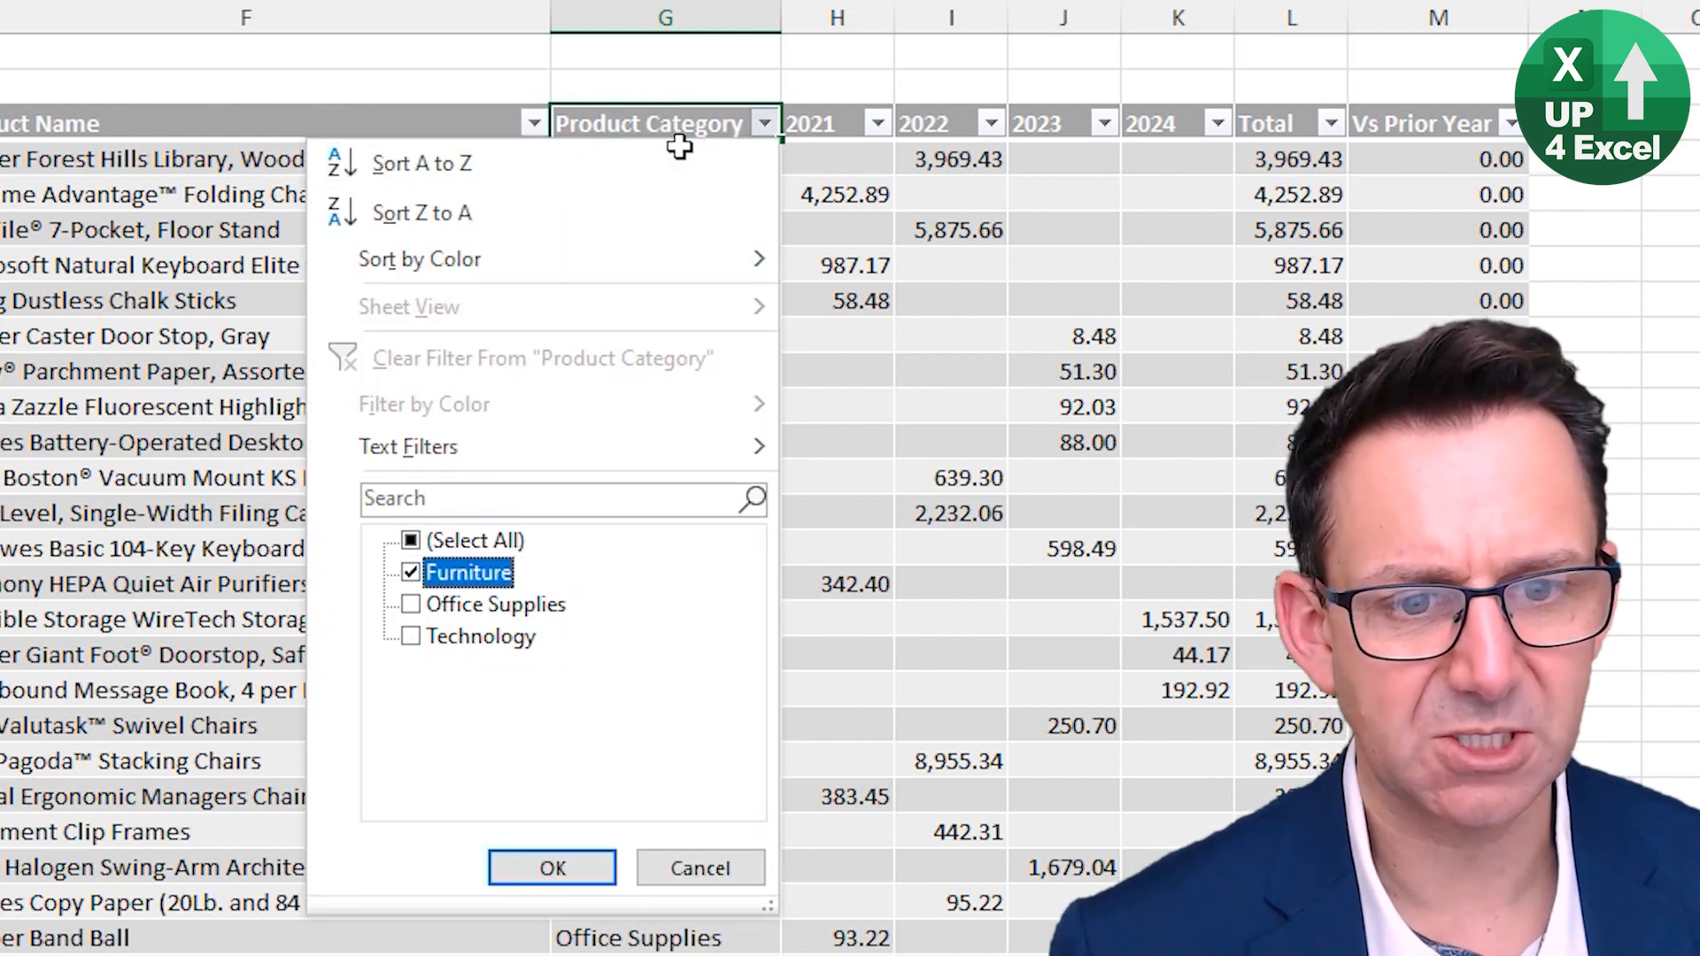
key(Return)
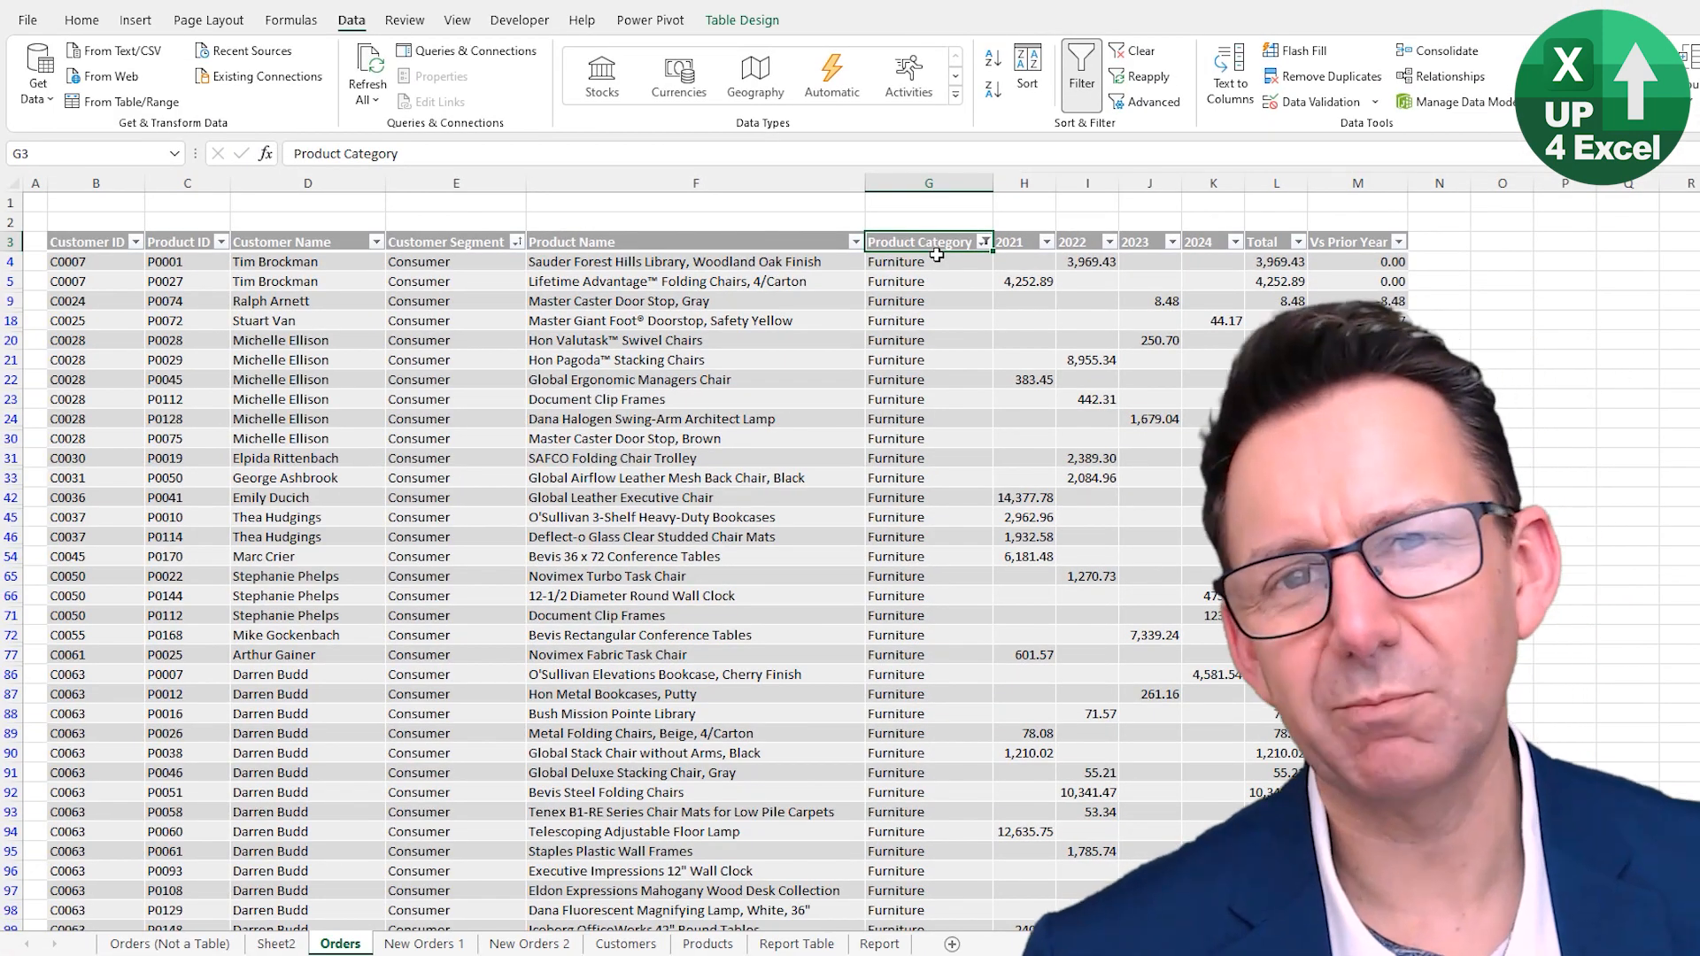
- Clear all filters from the table
key(alt)
key(a)
key(c)
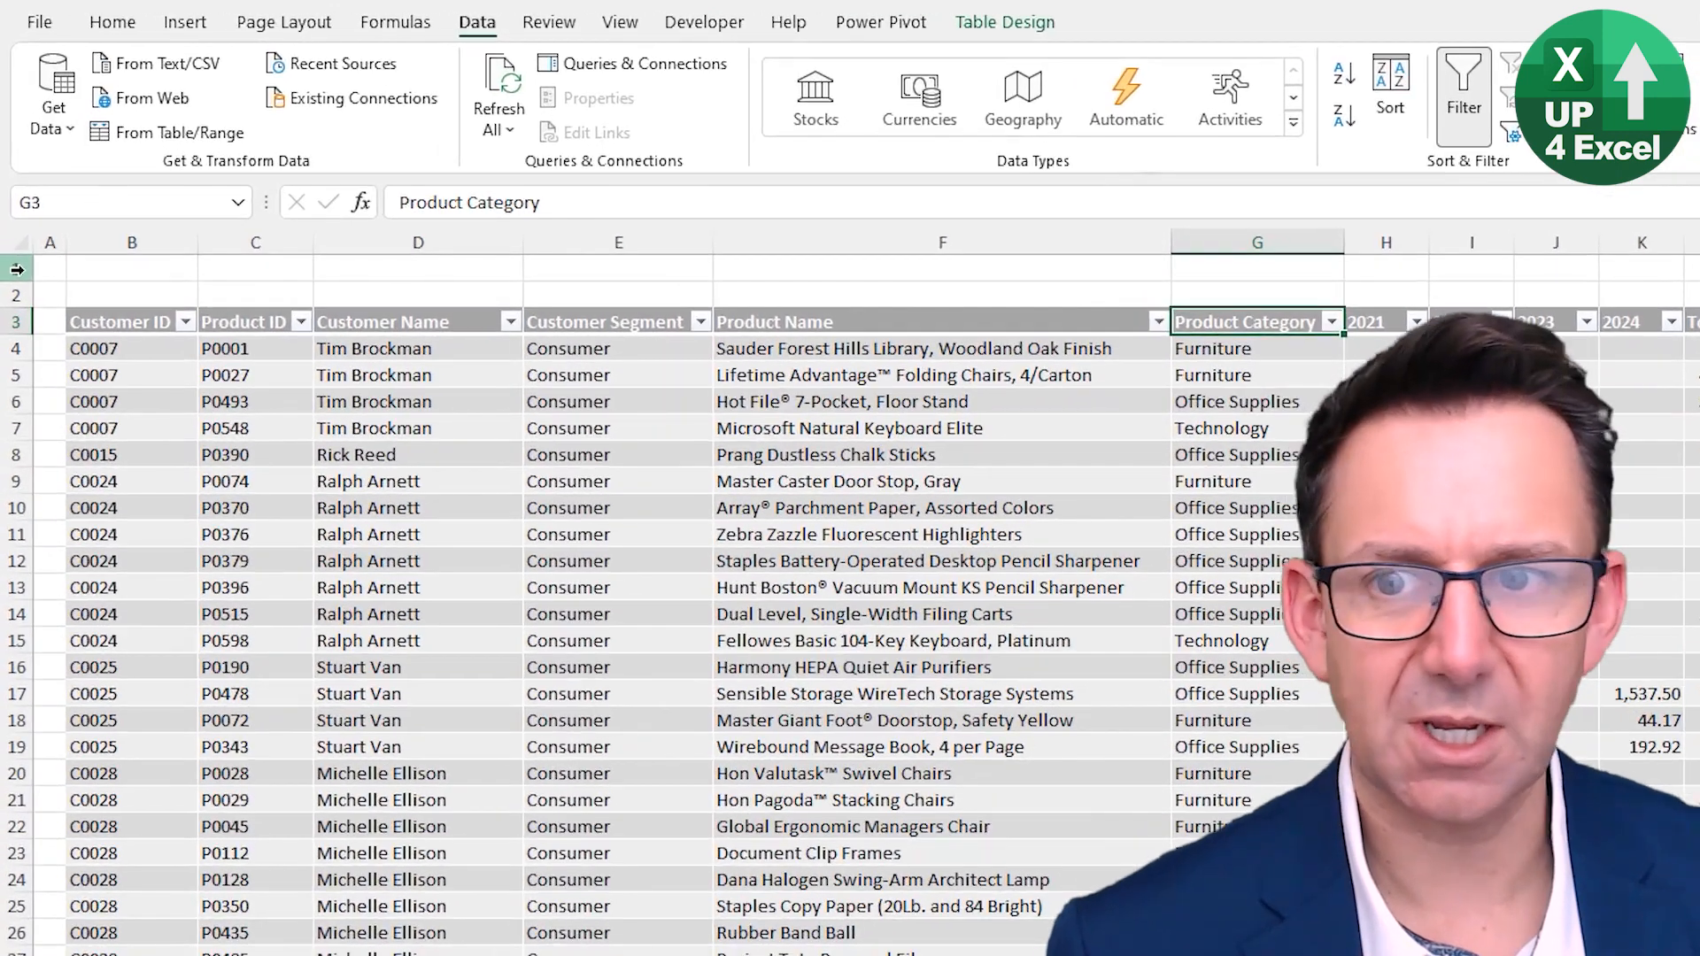
- Insert seven blank rows above the Orders table
drag(16, 270, 8, 428)
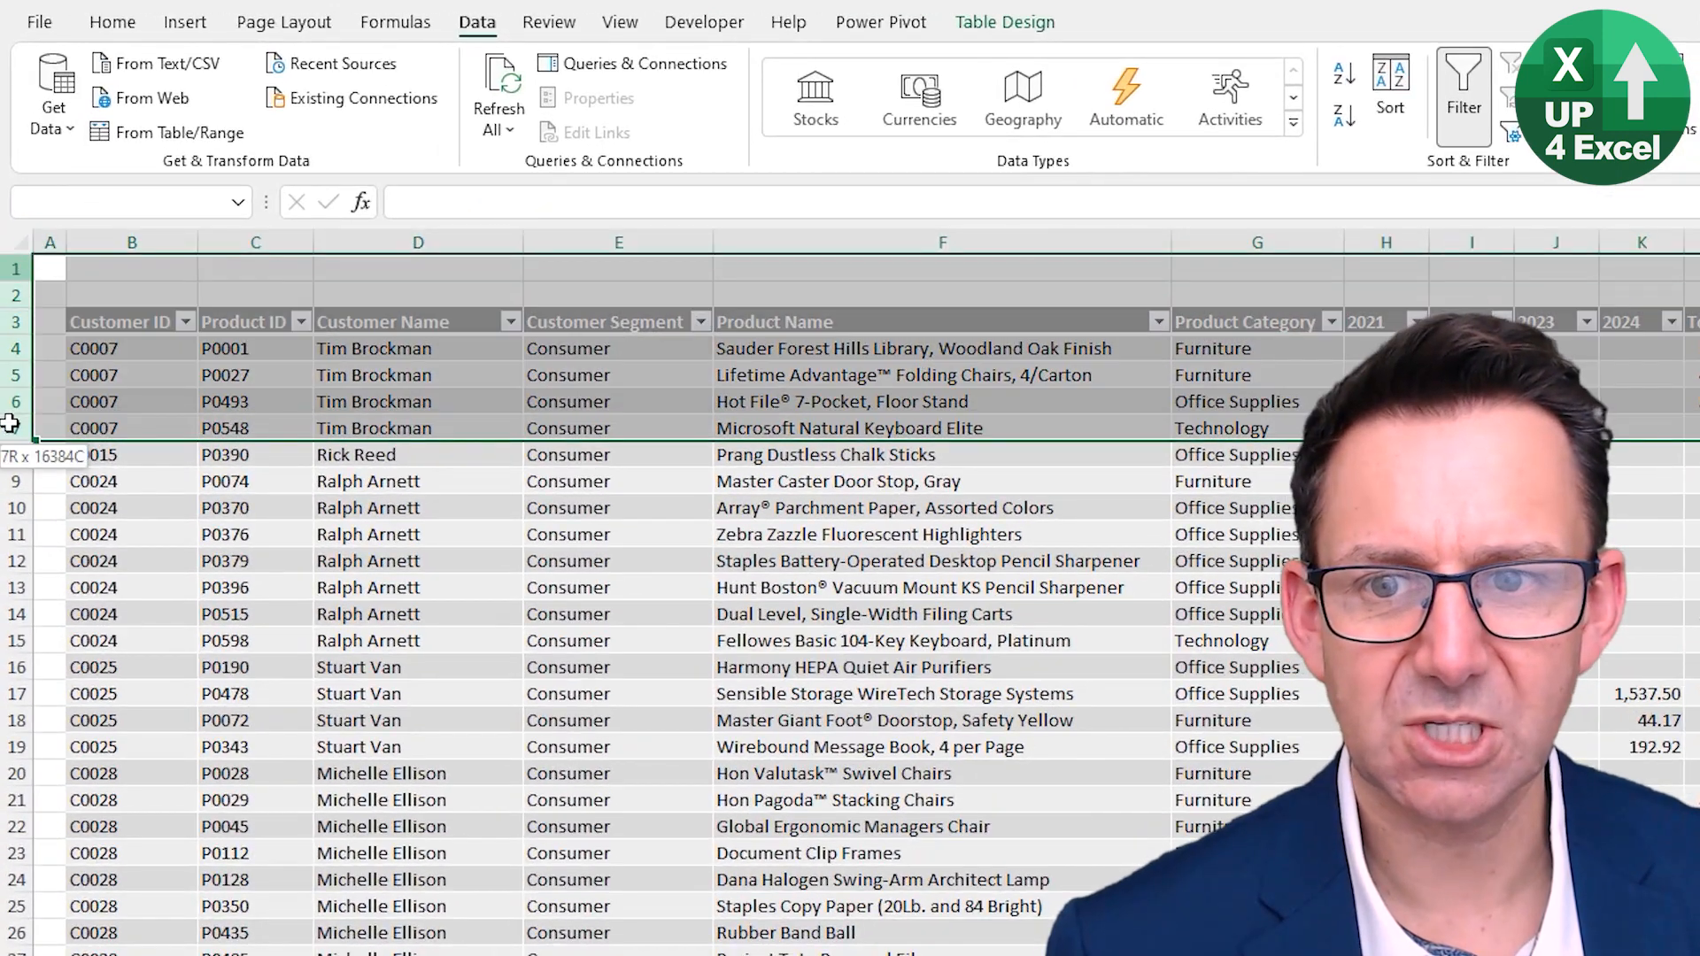
right_click(4, 421)
click(89, 641)
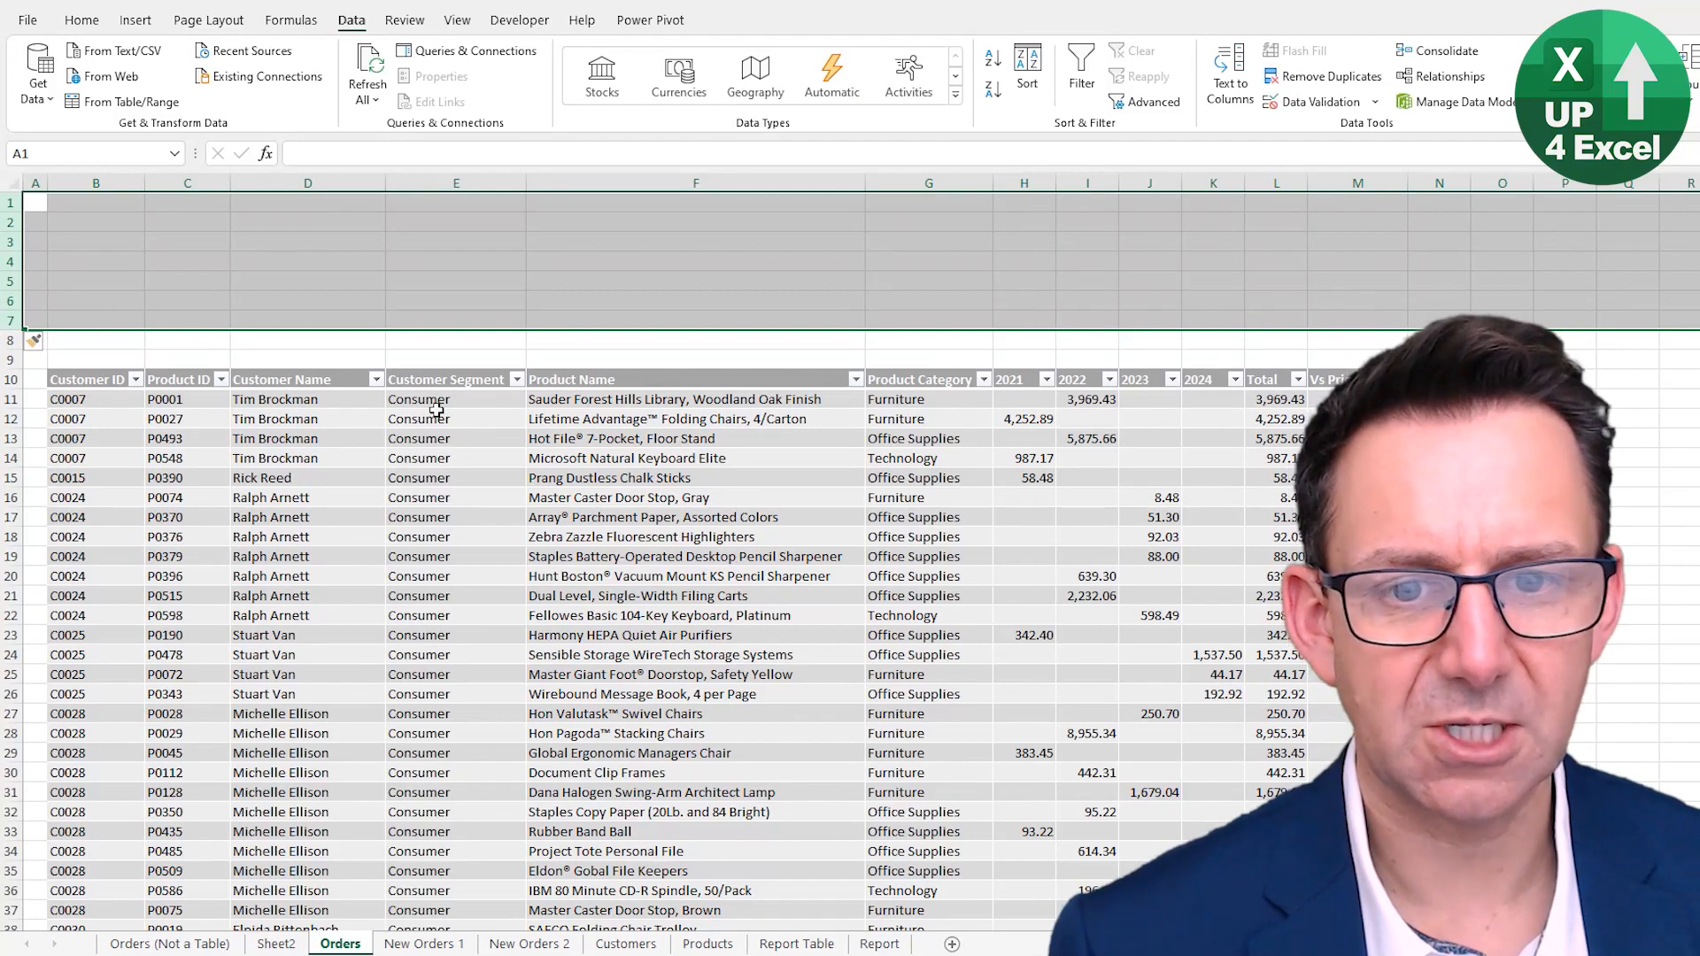
click(621, 422)
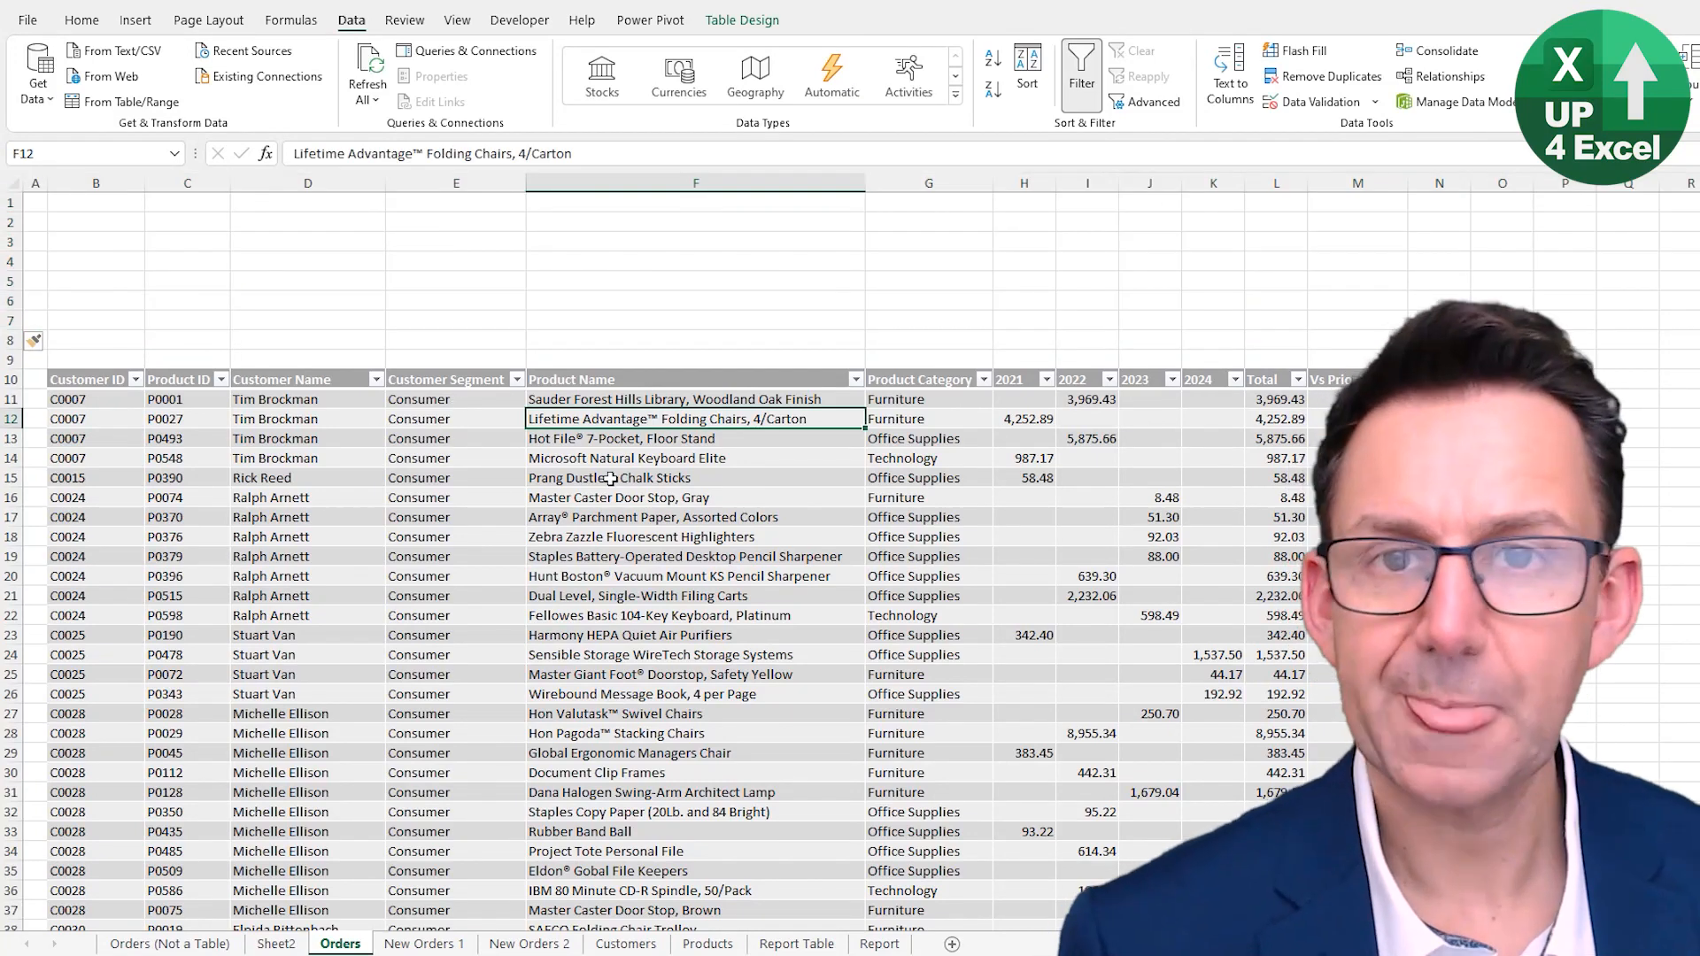
- Insert slicers for the table's Customer Segment and Product Category columns
click(744, 24)
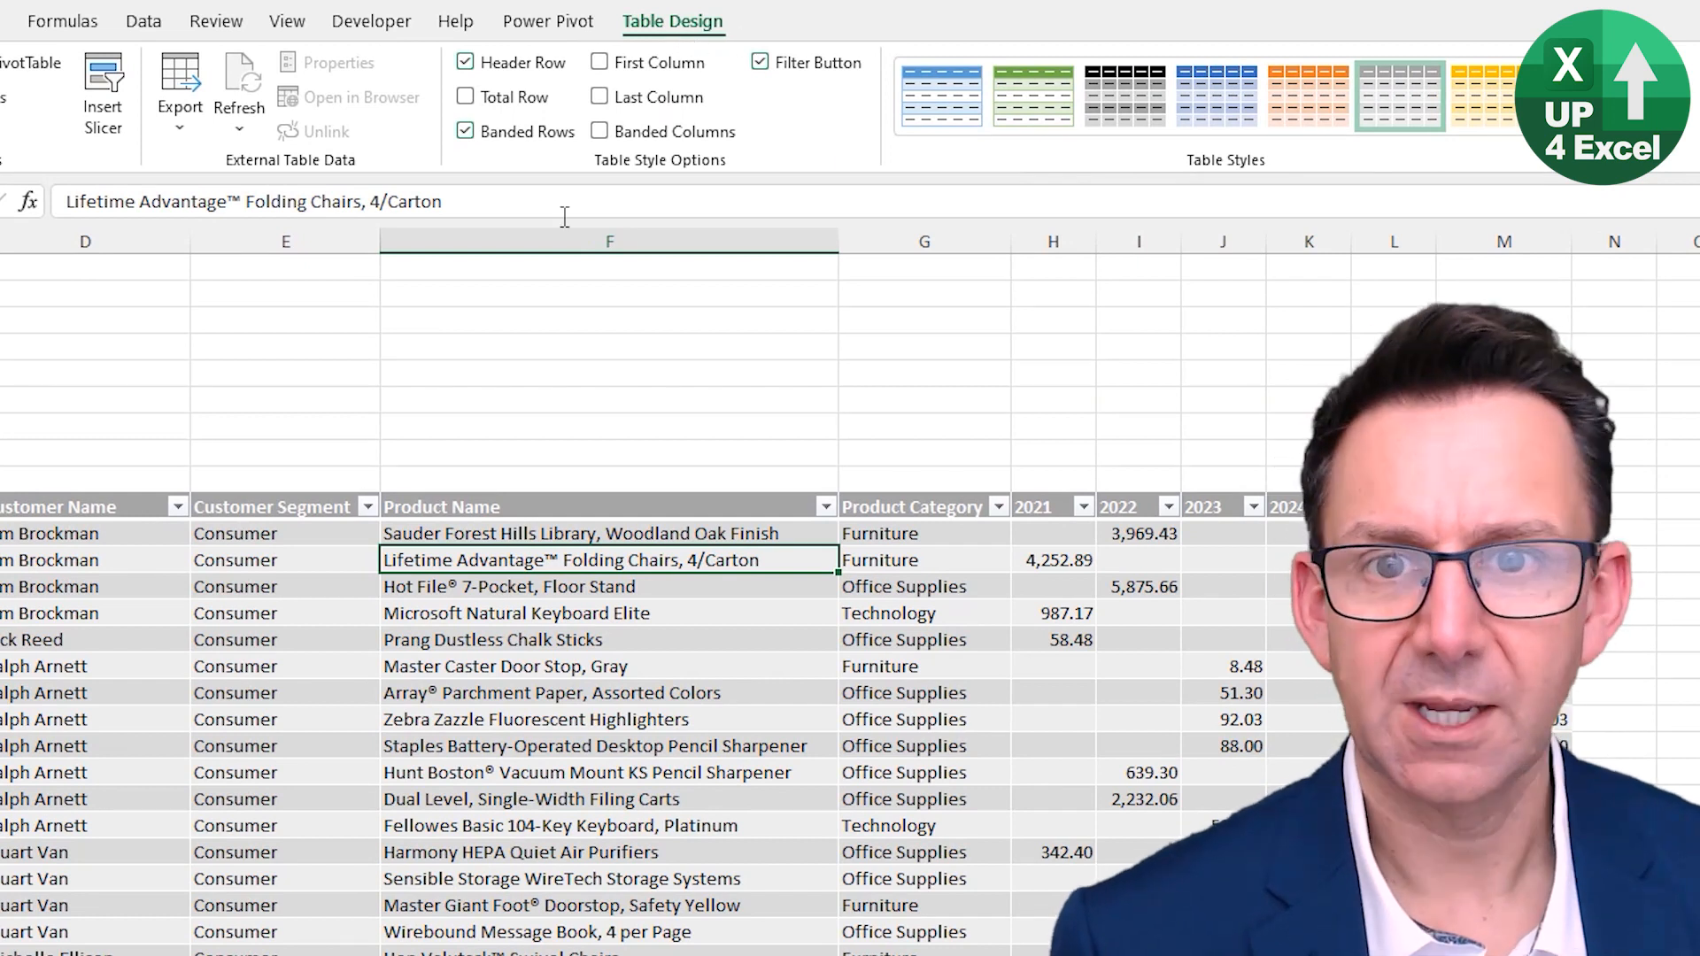
click(102, 121)
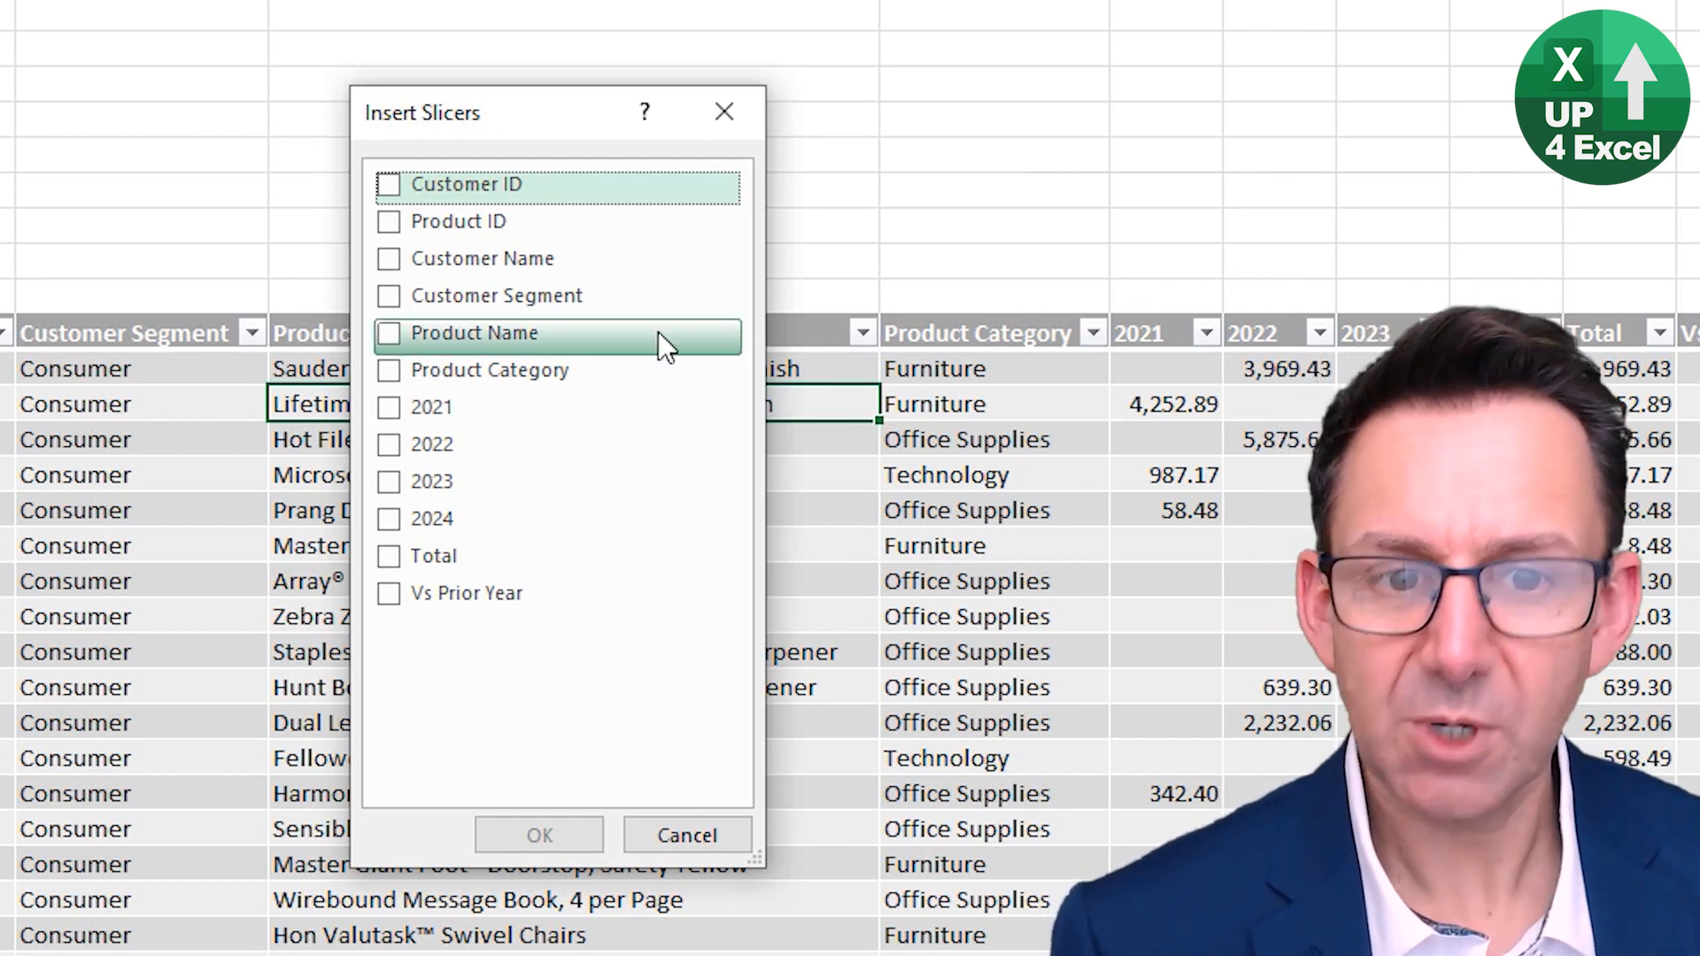
click(388, 297)
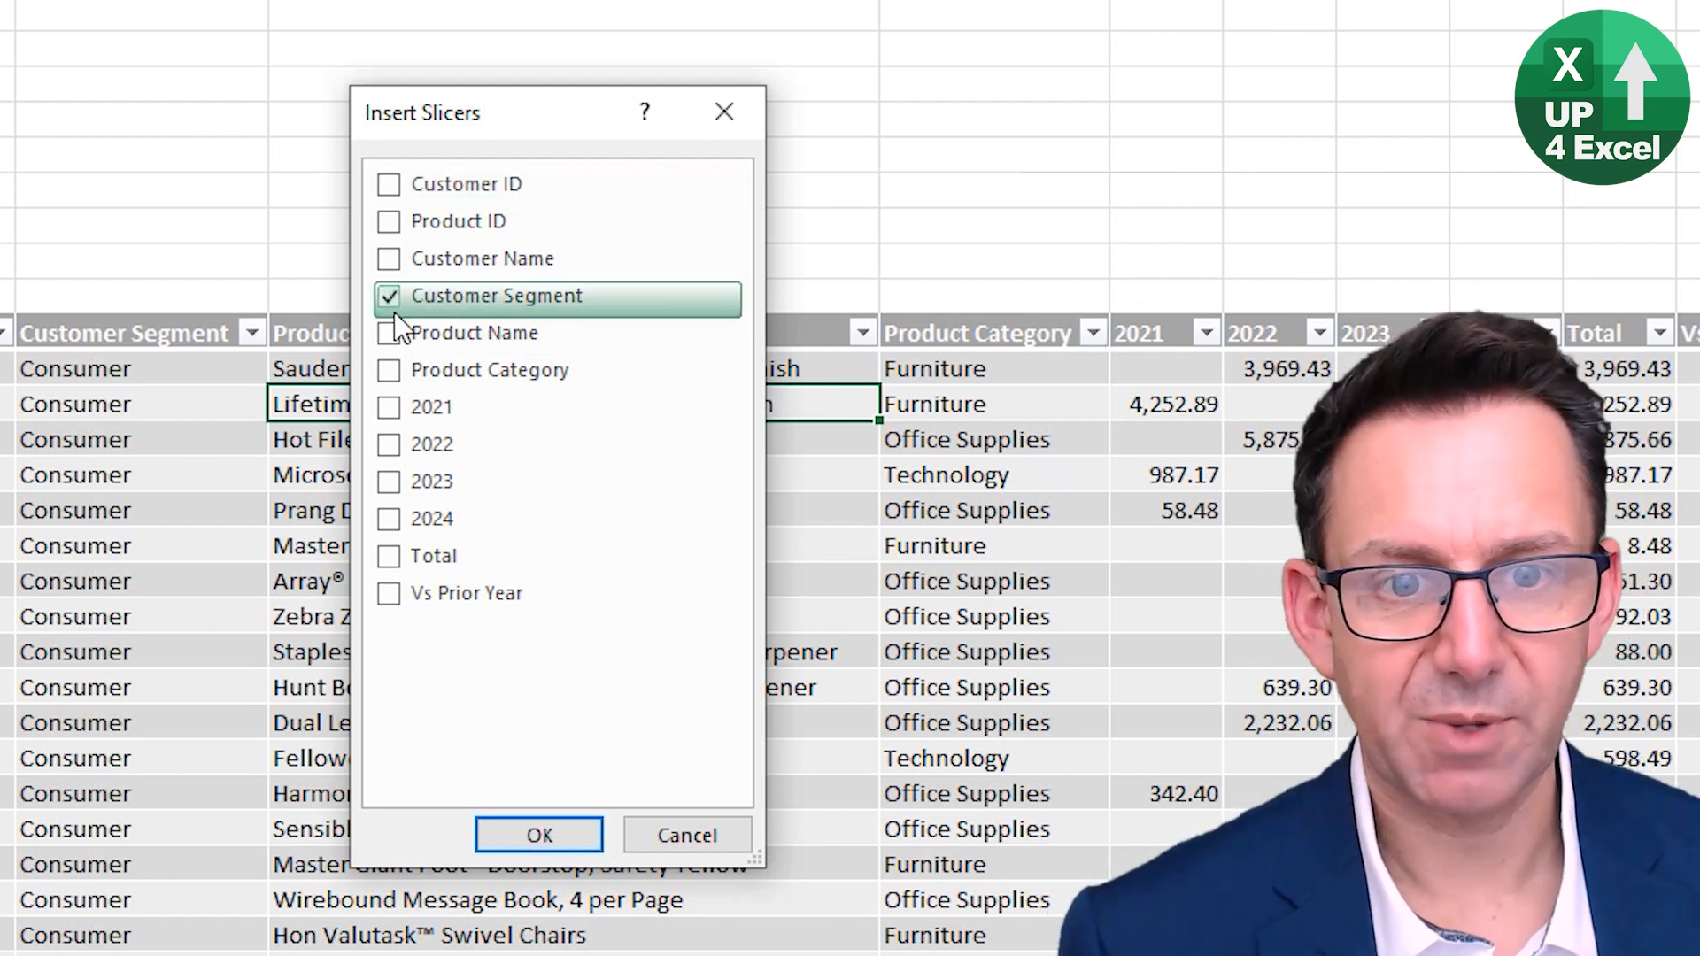
click(390, 371)
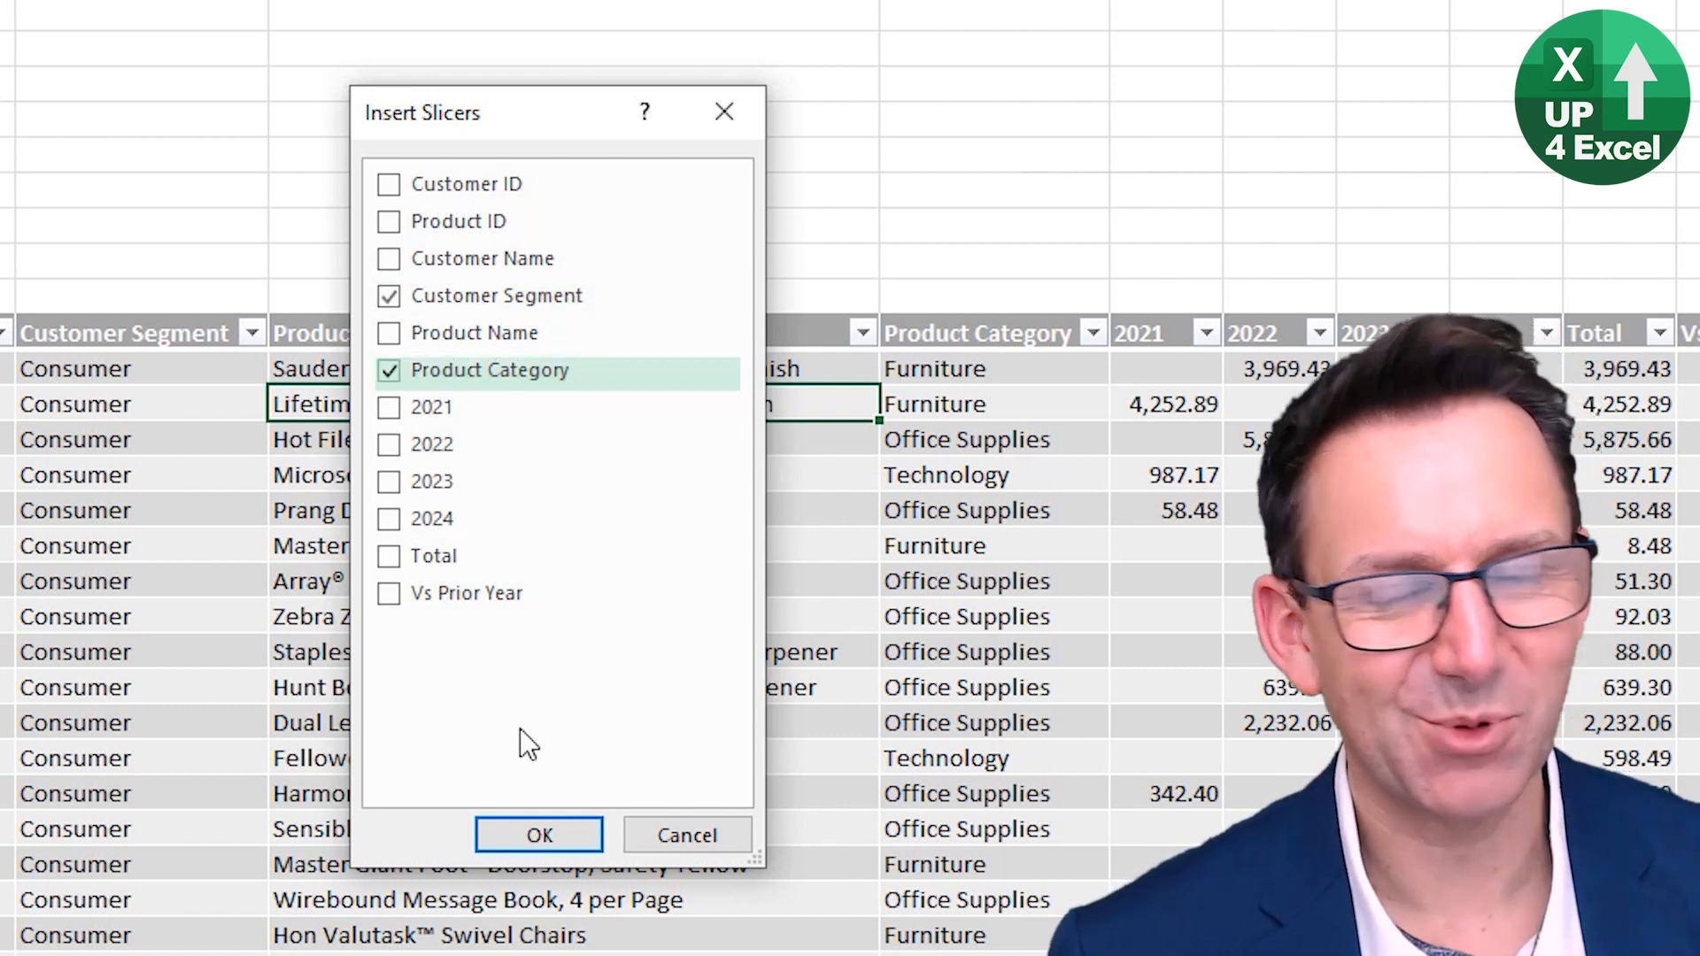
click(556, 832)
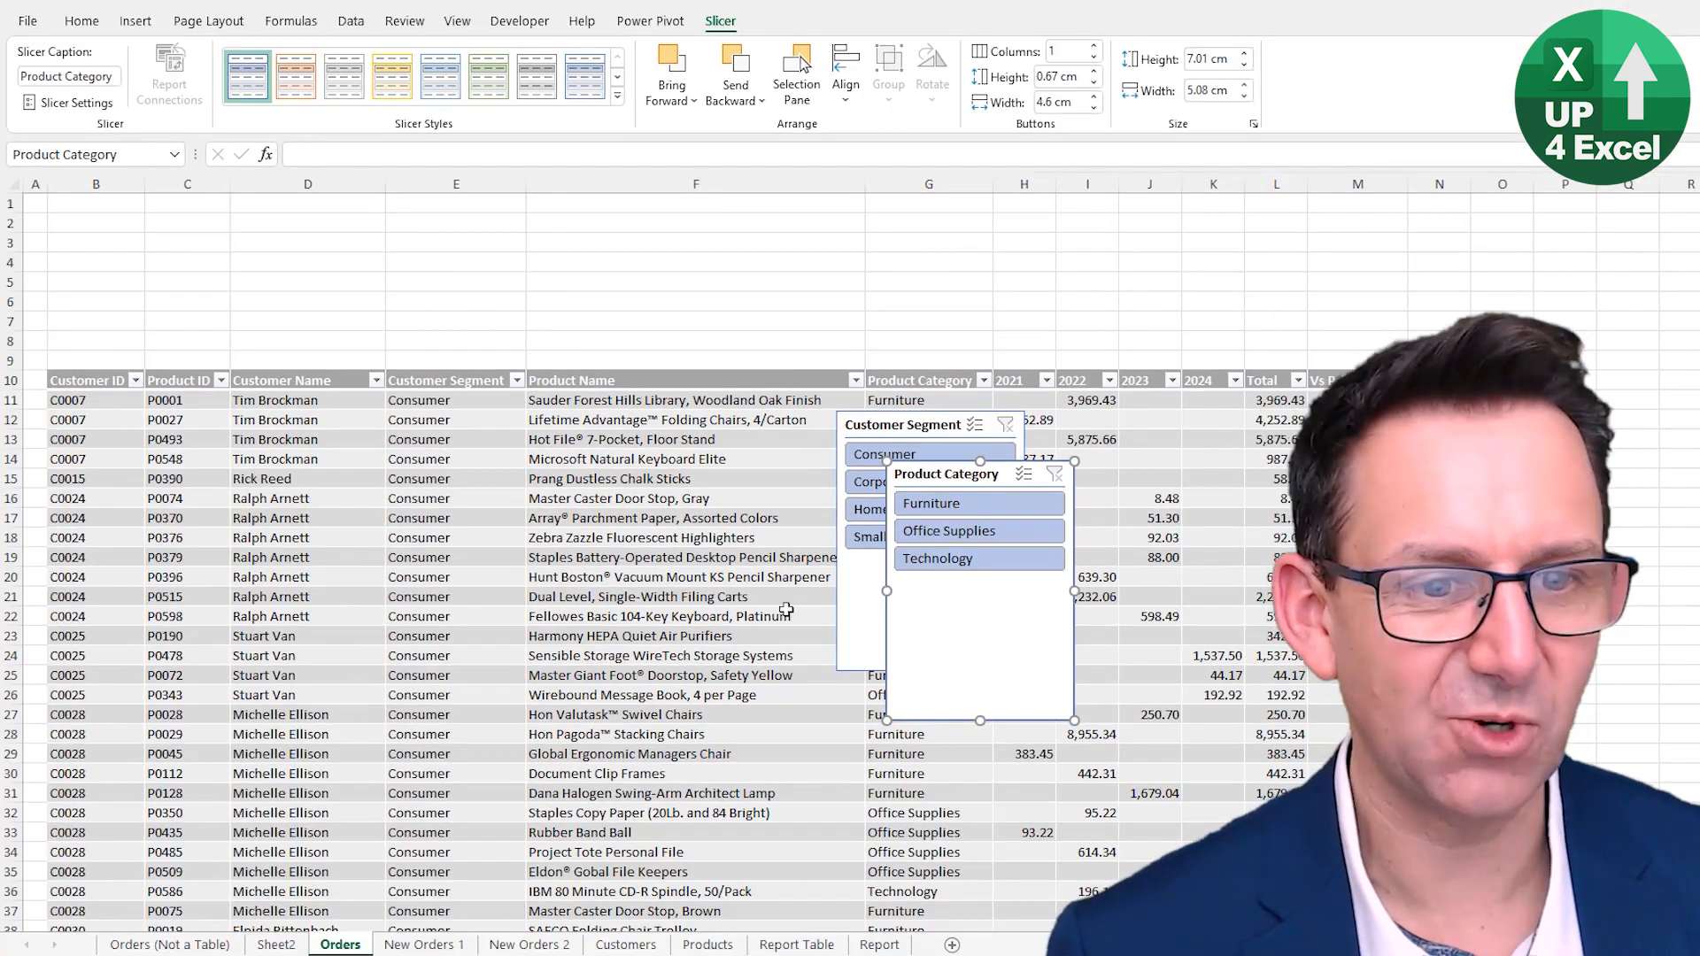
- Move both slicers into the blank rows above the table and apply the gray dark slicer style to each
drag(946, 475, 129, 230)
drag(930, 421, 373, 225)
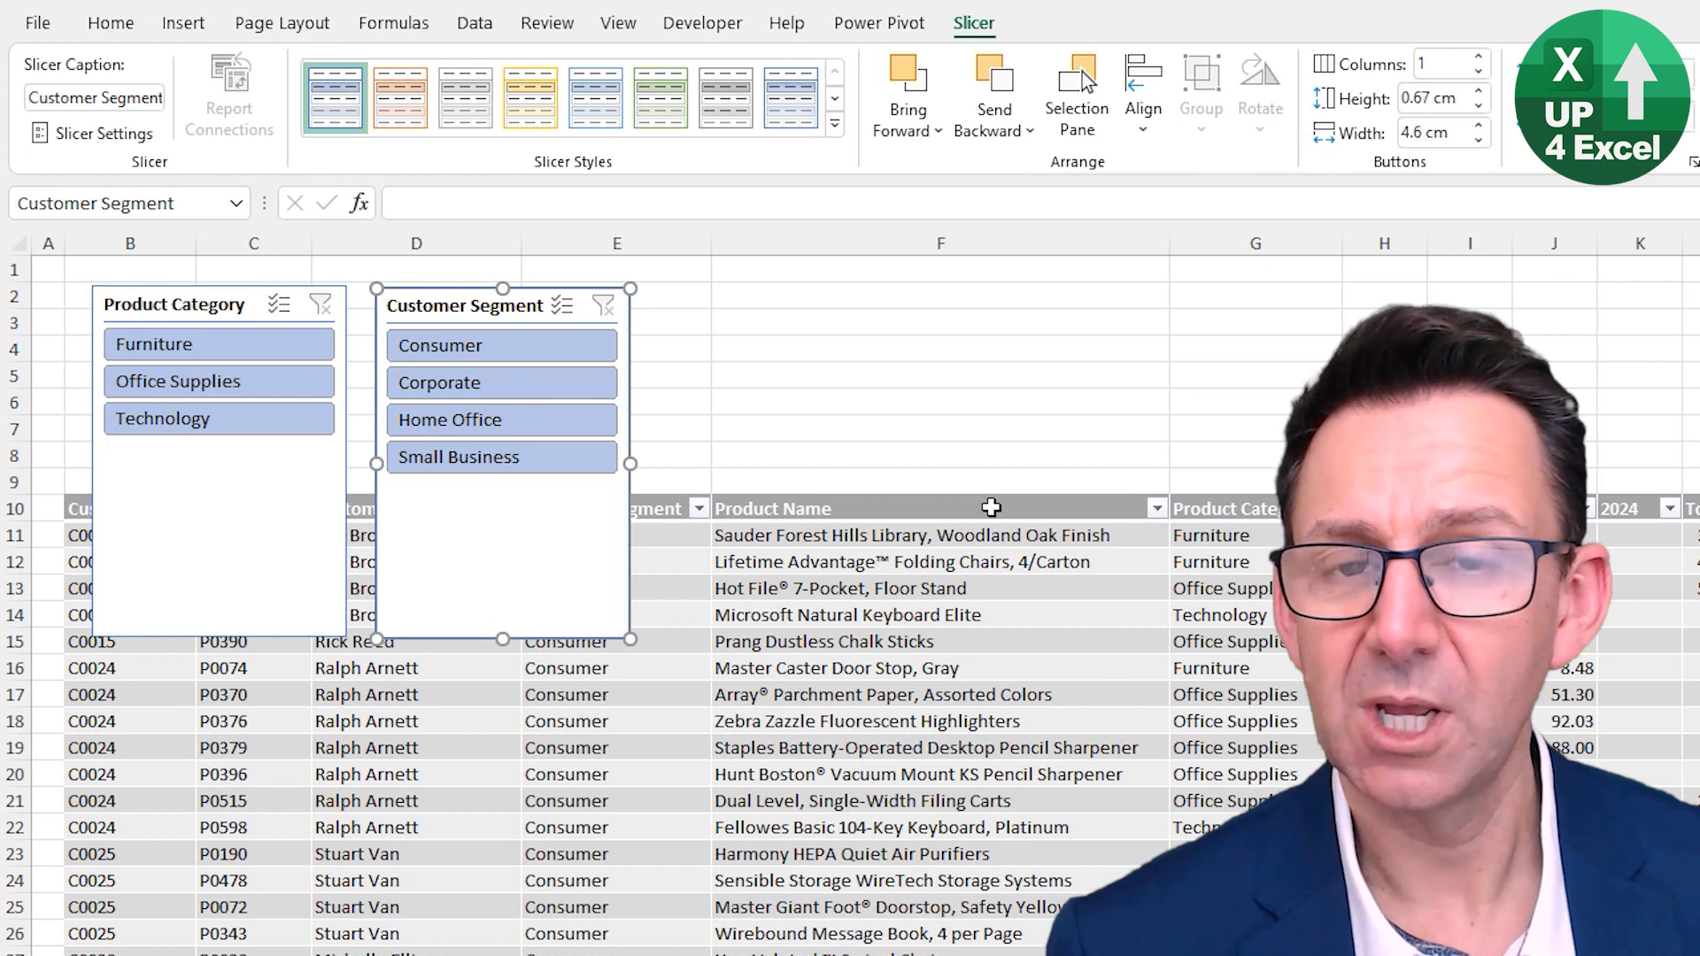
click(835, 126)
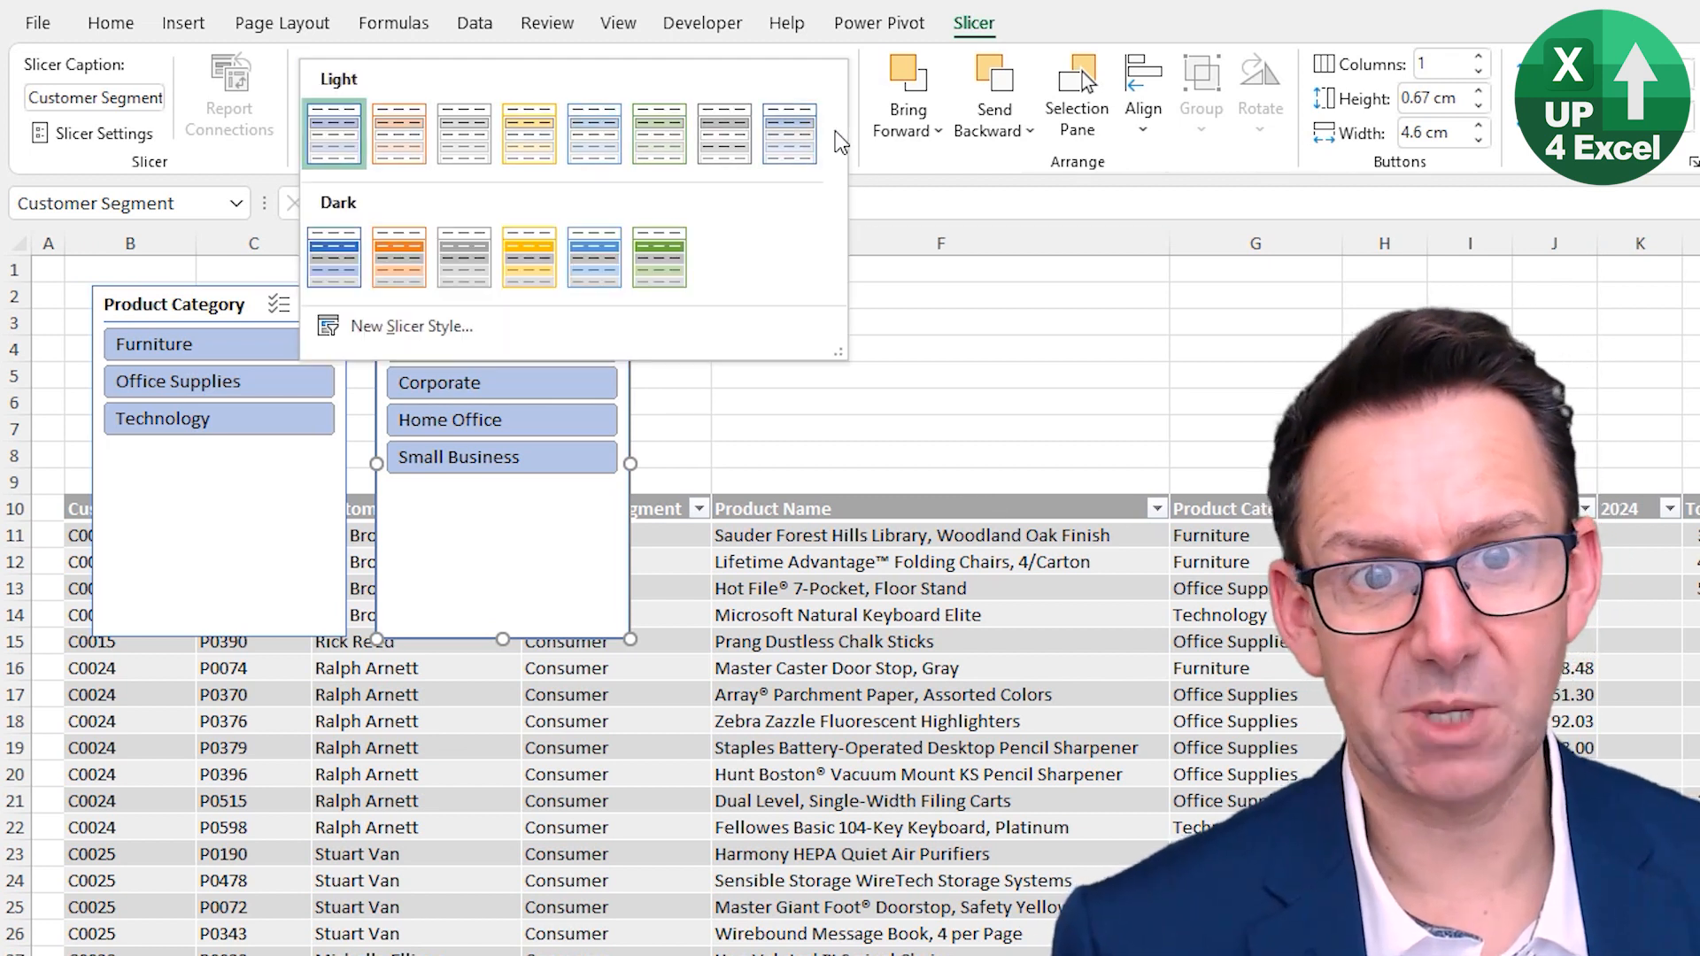
click(465, 264)
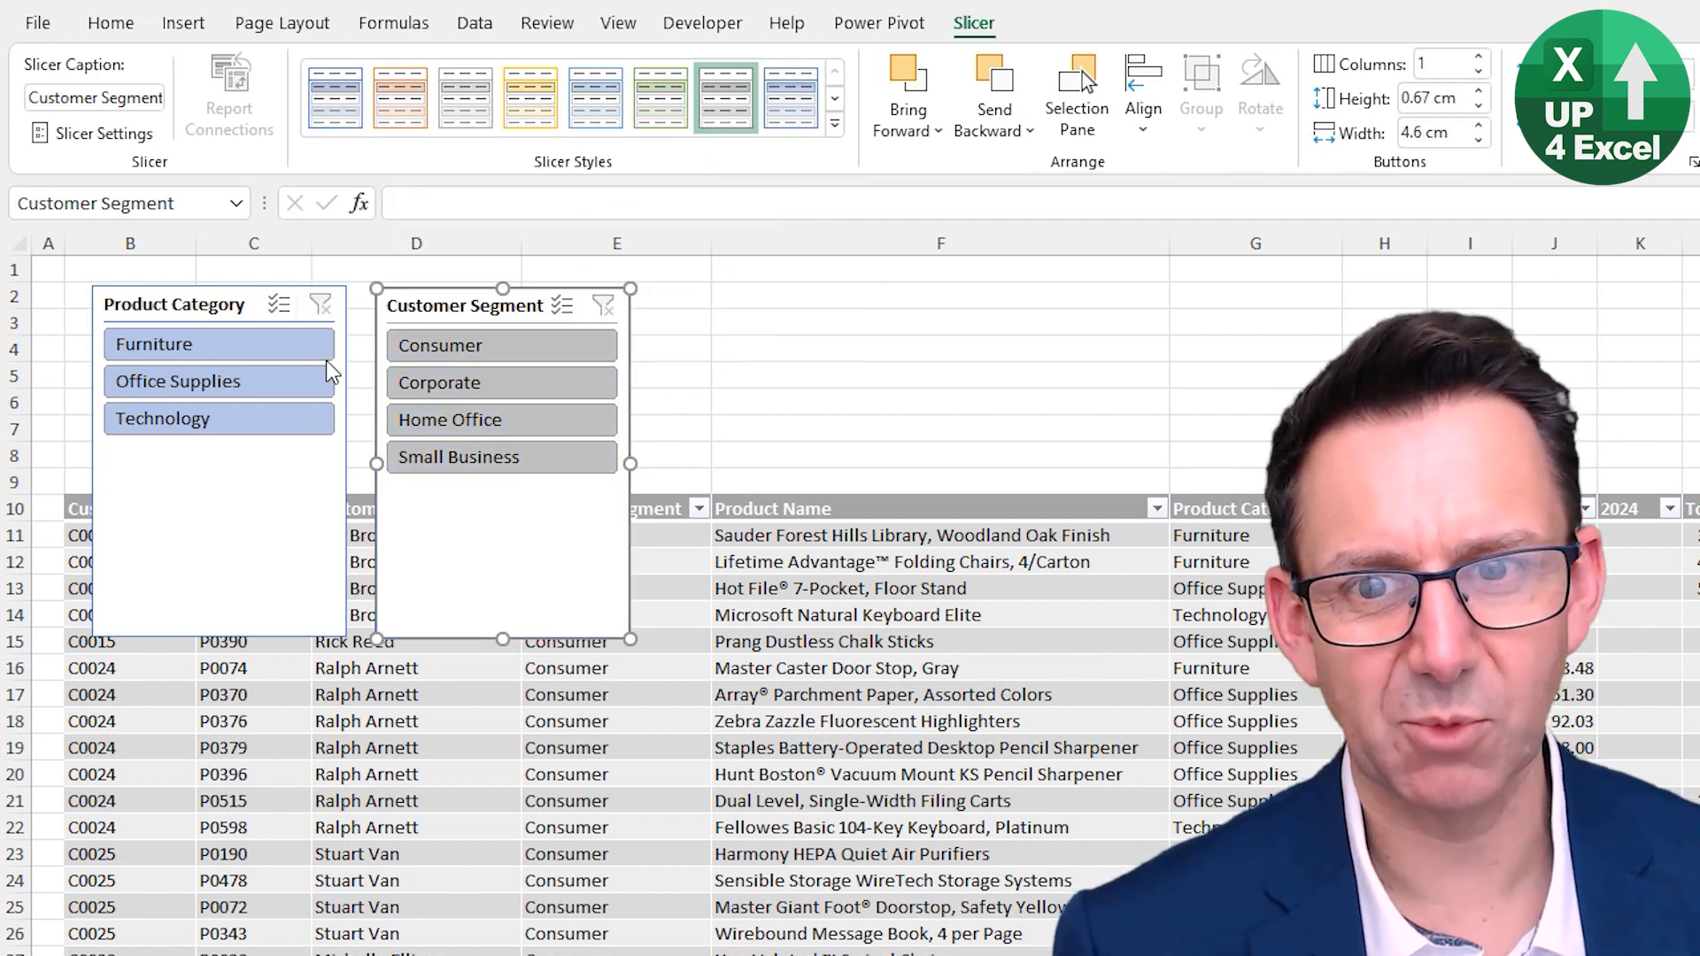
click(296, 470)
click(725, 100)
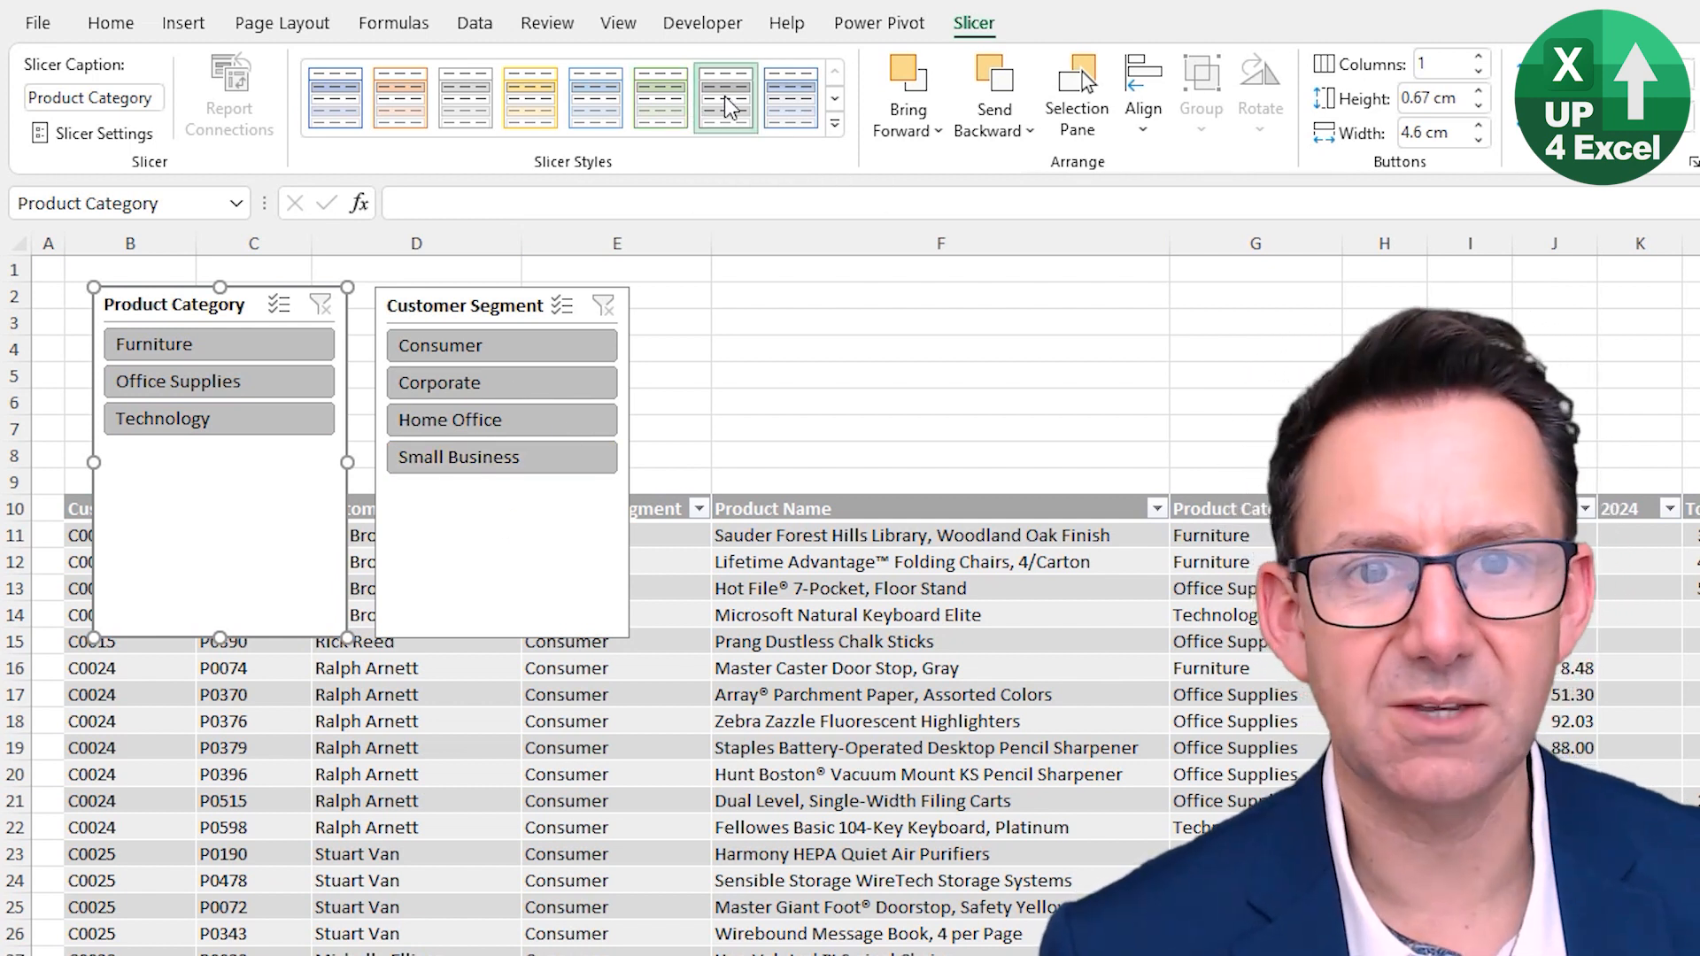
right_click(727, 106)
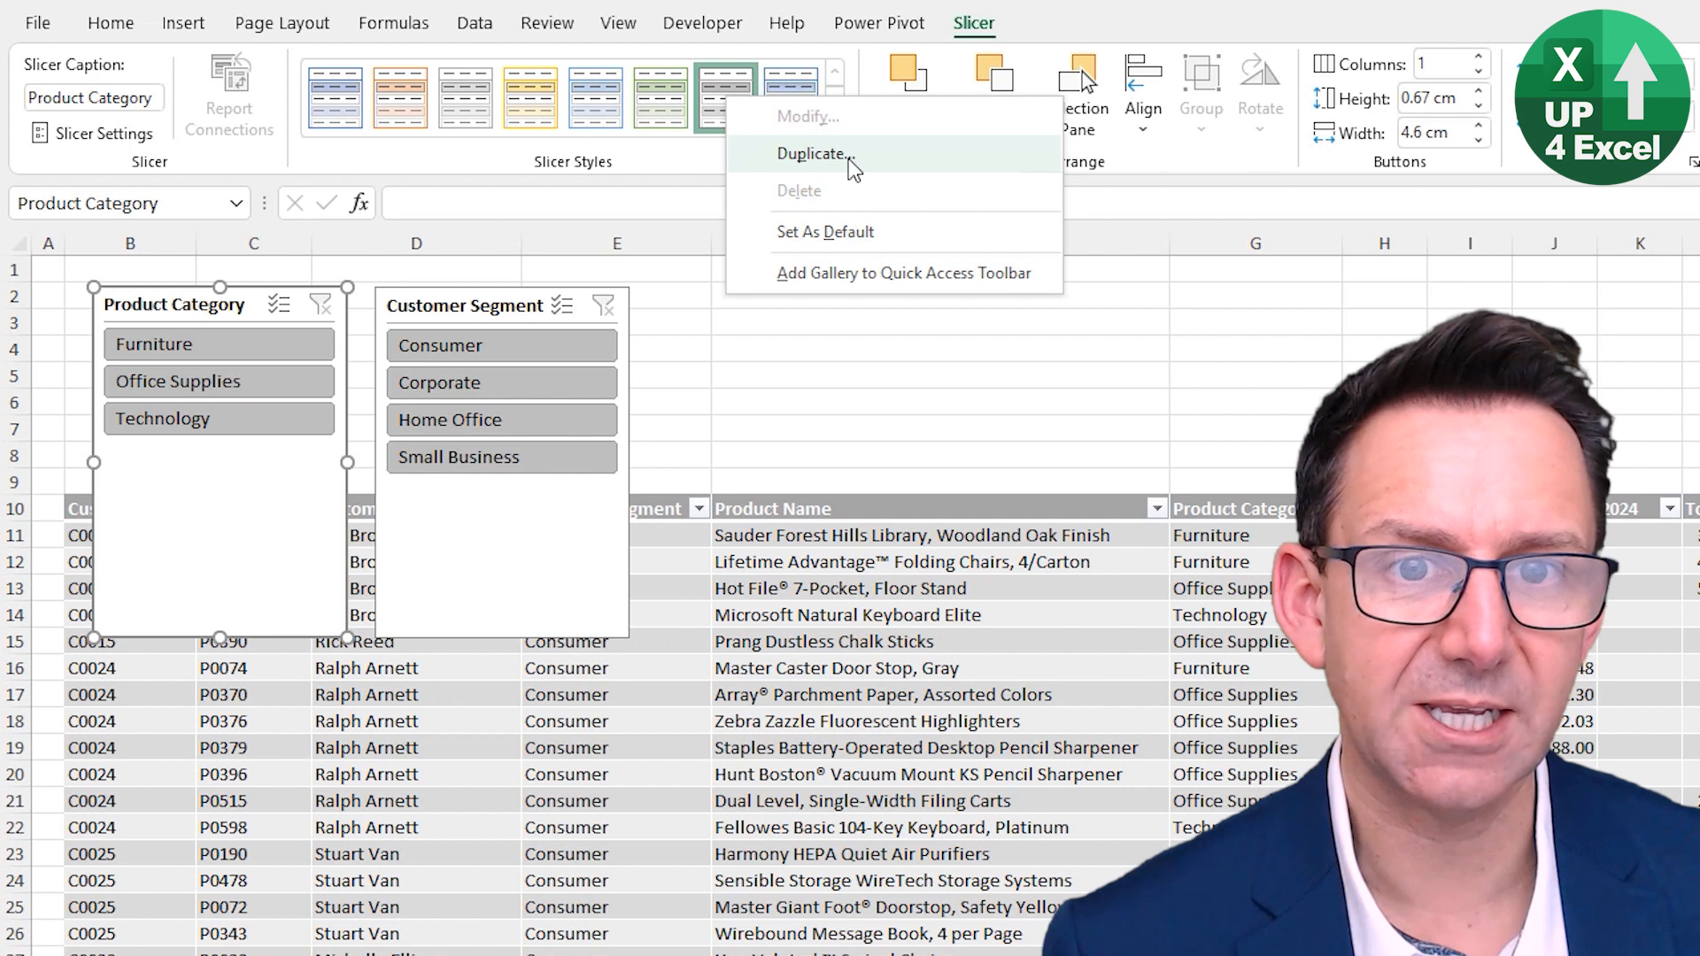
click(721, 94)
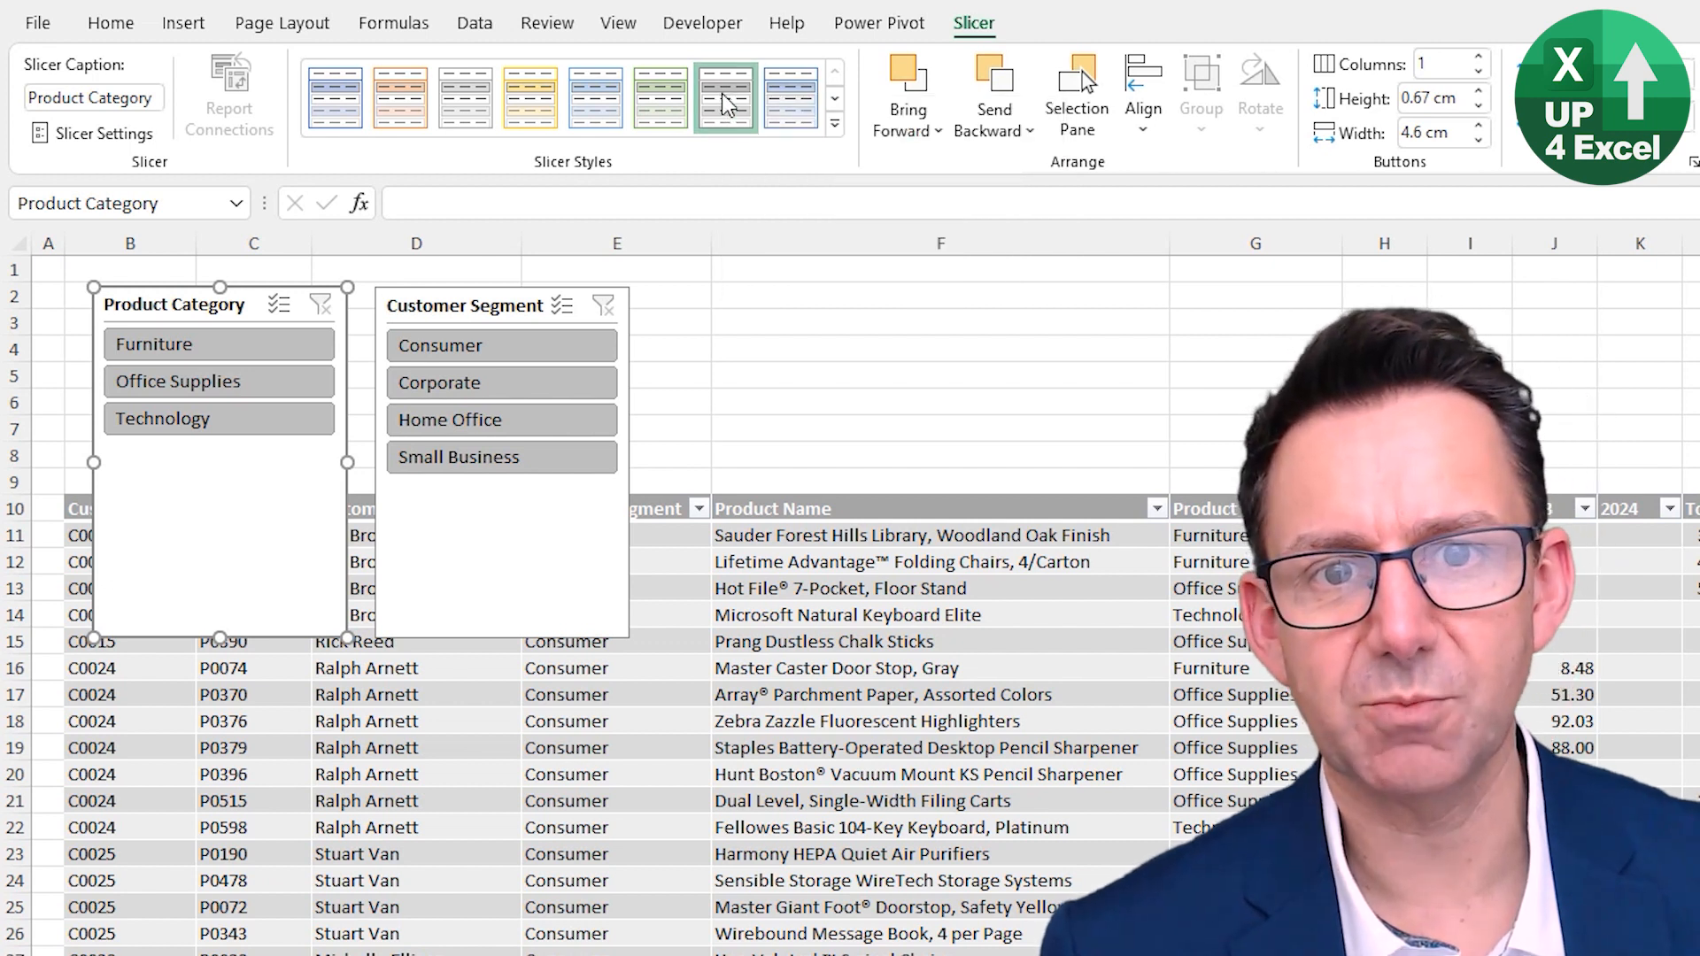
click(836, 133)
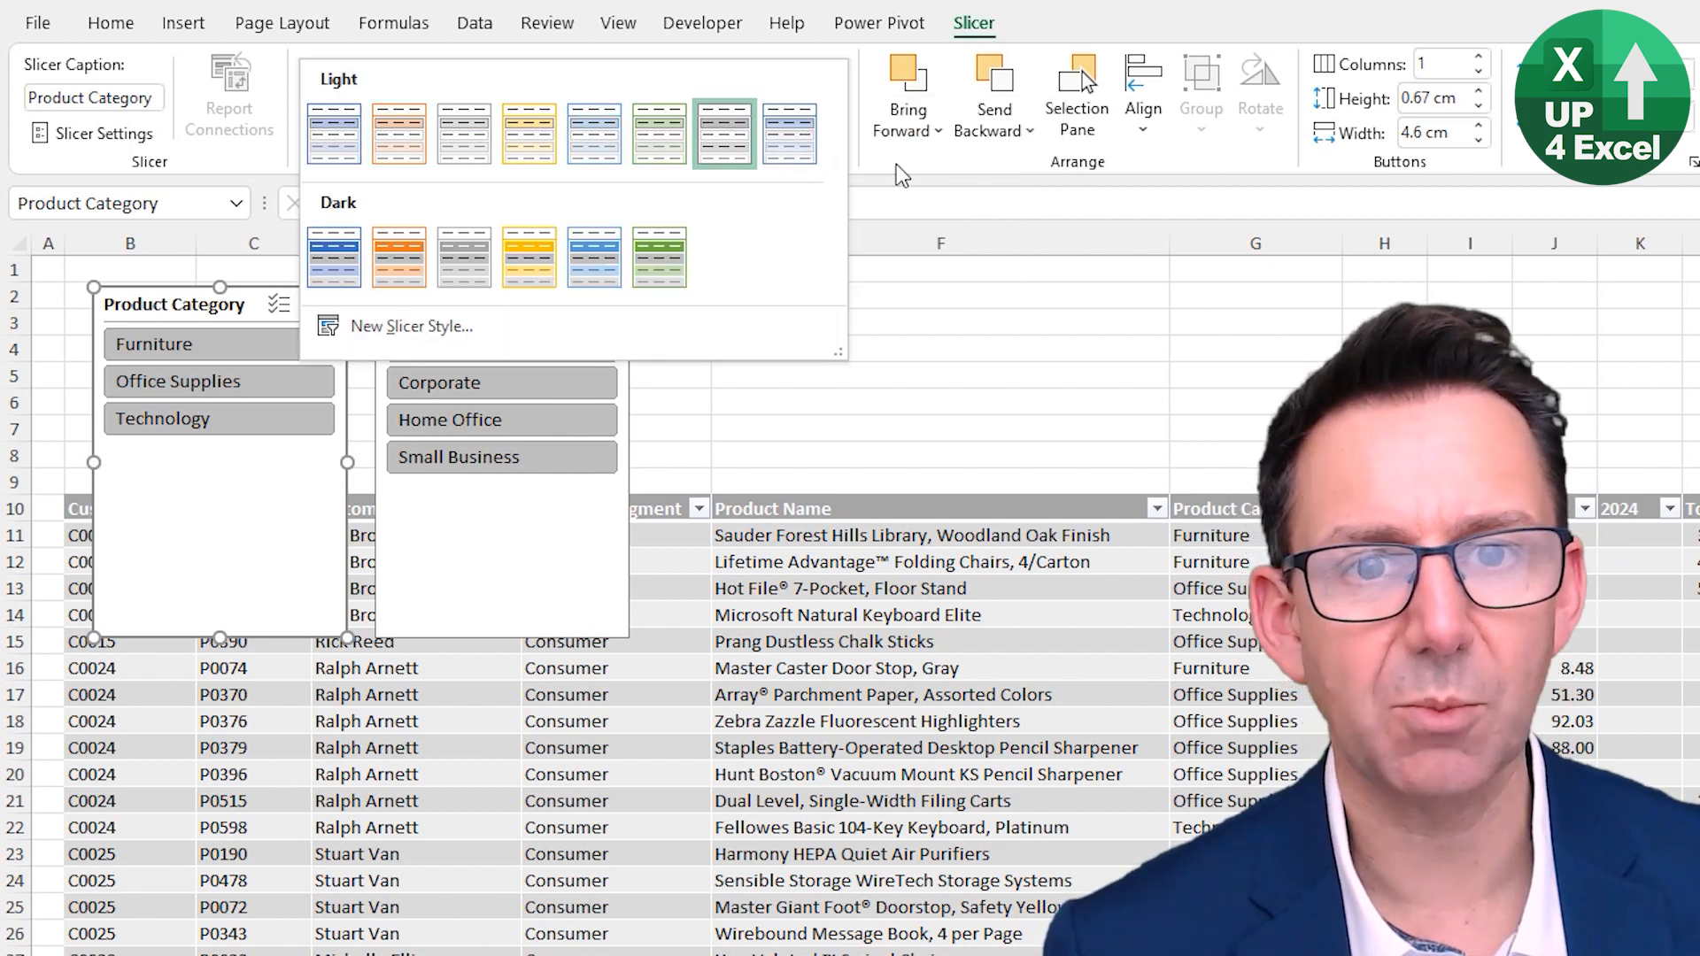
click(894, 187)
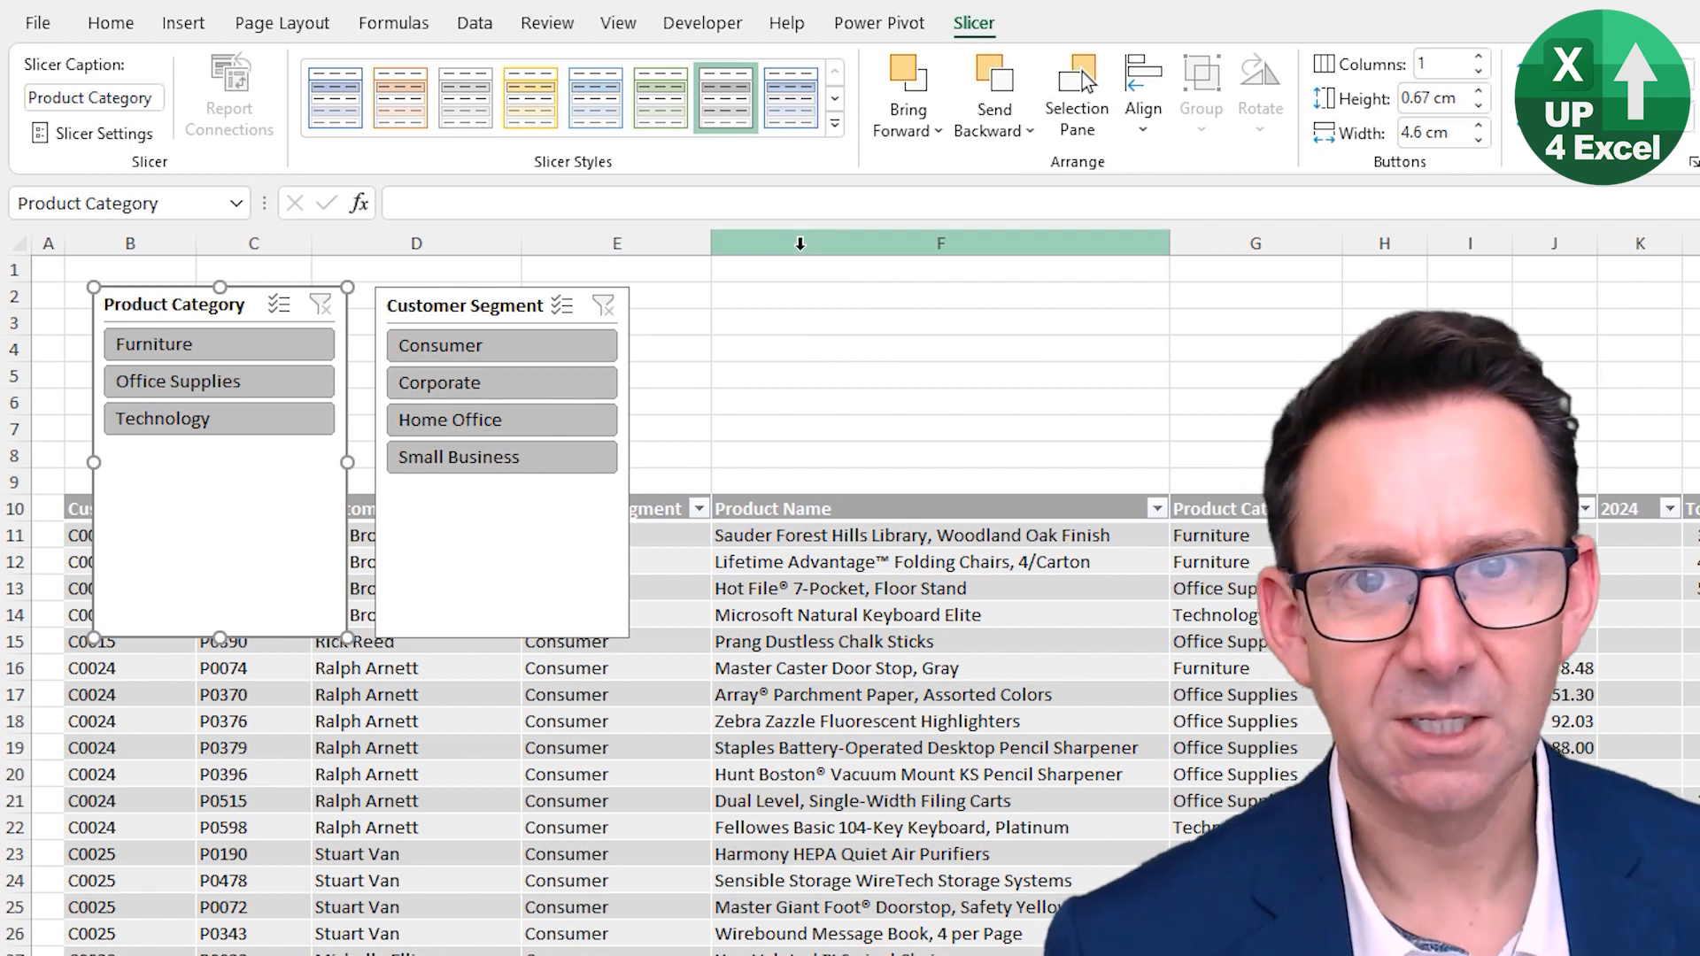
click(808, 584)
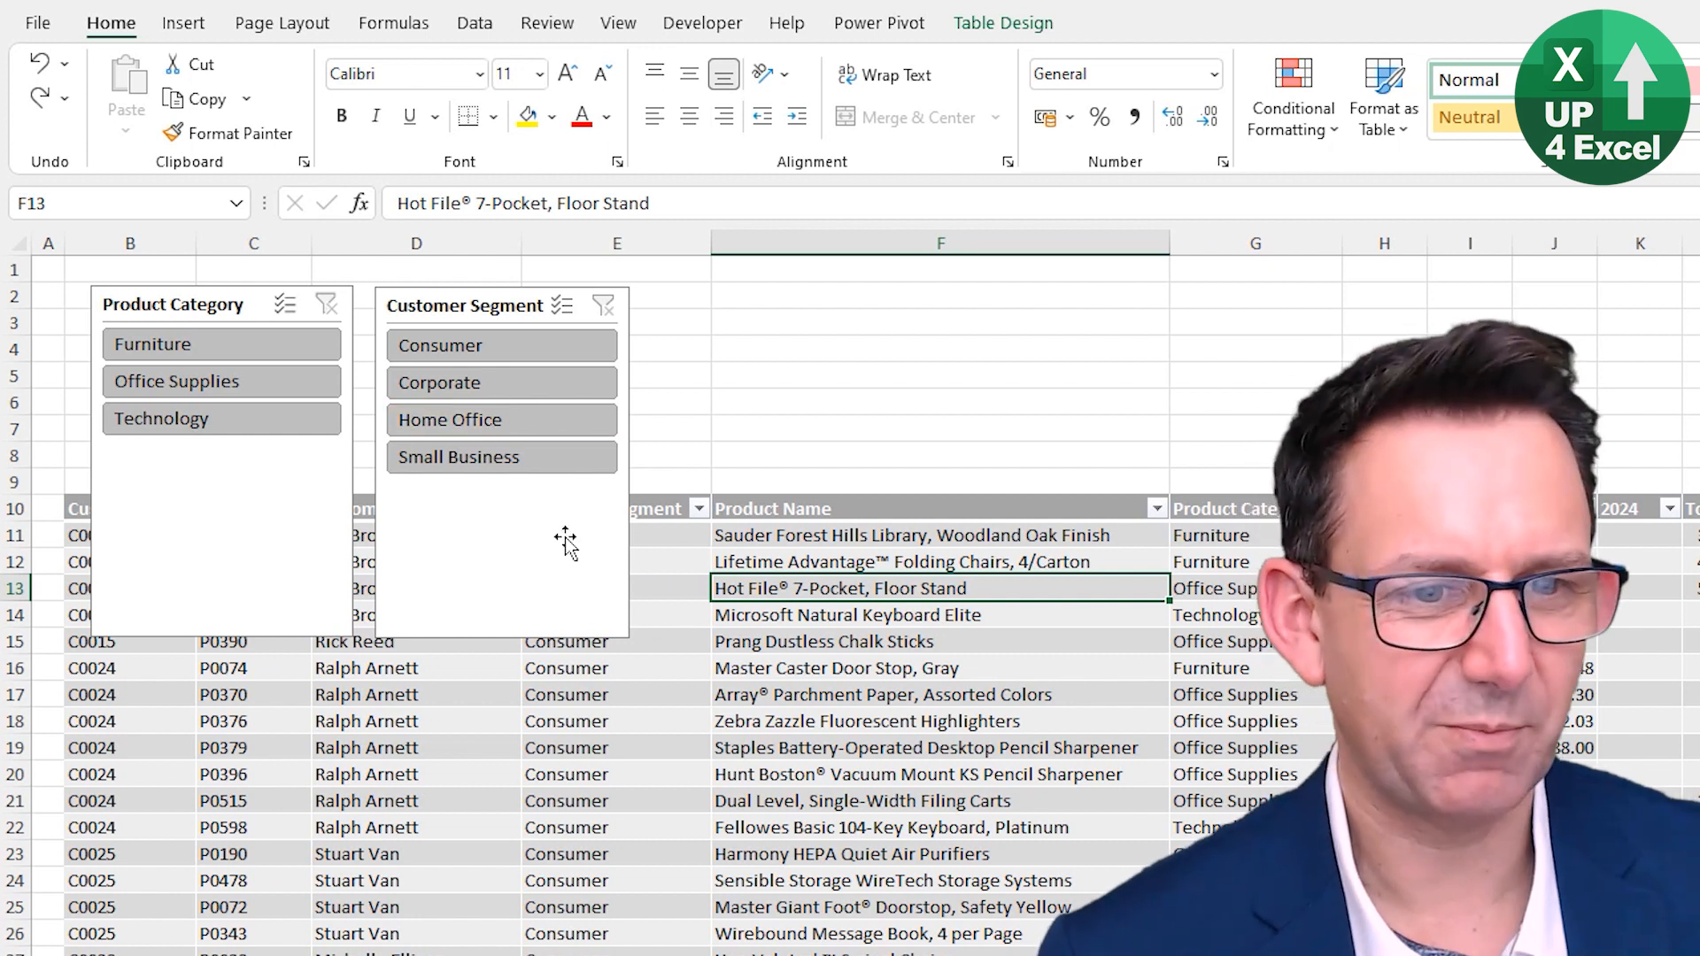
- Filter the table with different Customer Segment and Product Category slicer buttons, then clear both slicer filters
click(519, 422)
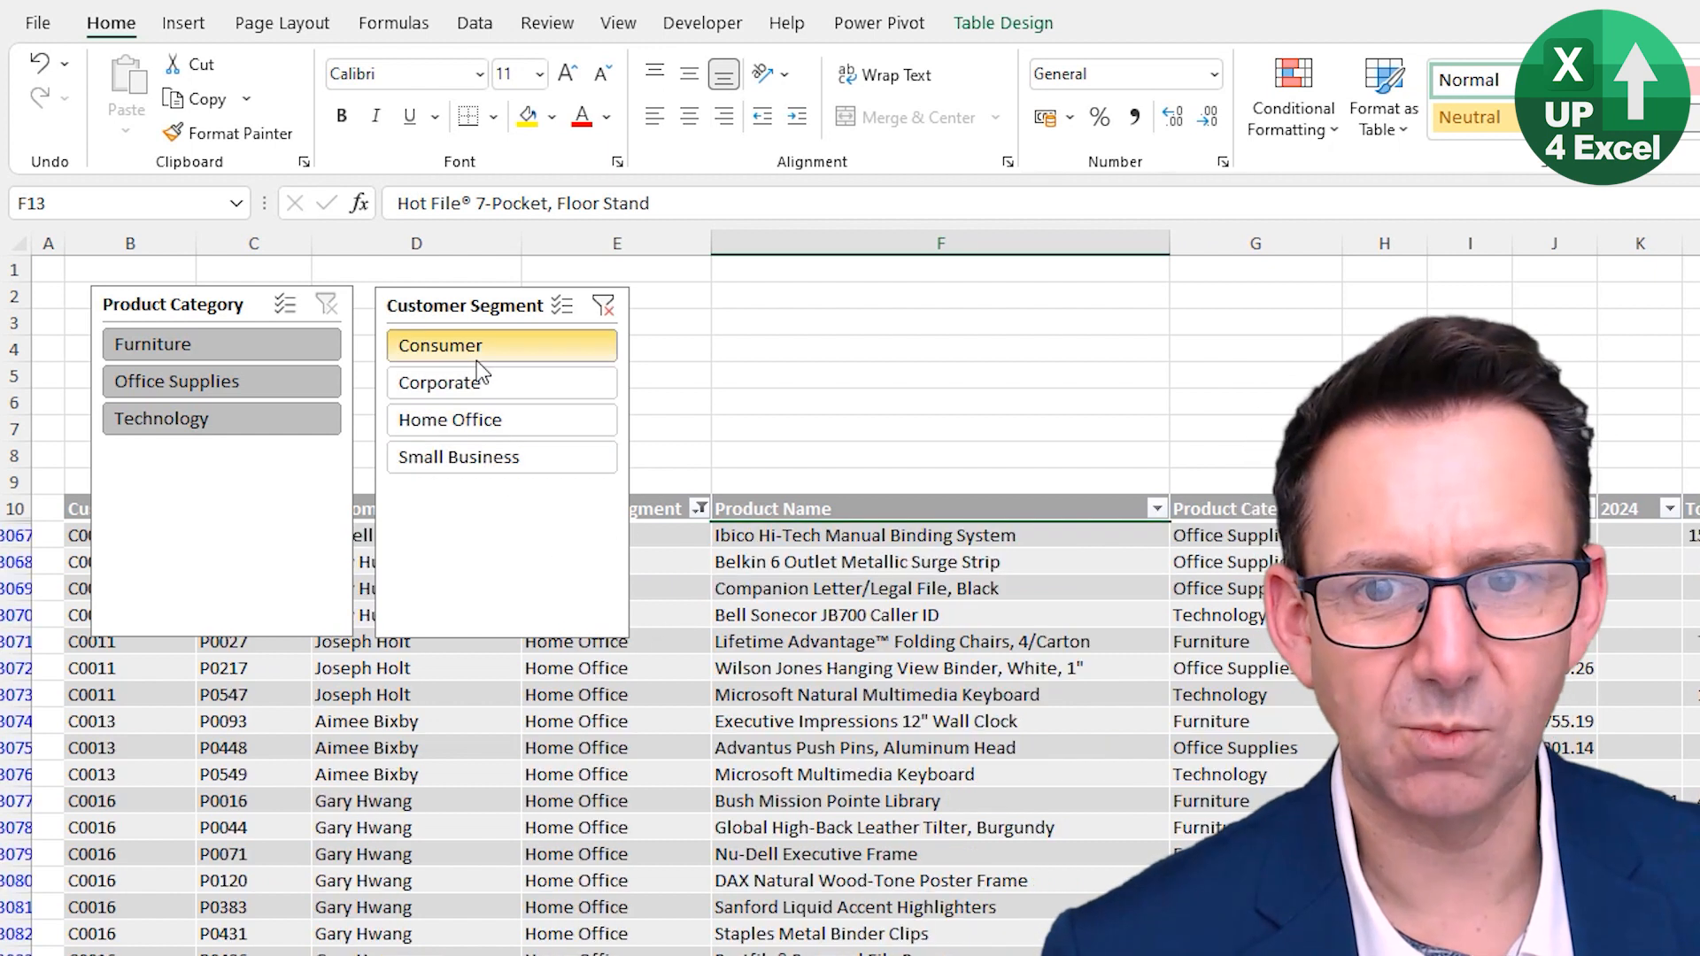
click(476, 358)
click(488, 456)
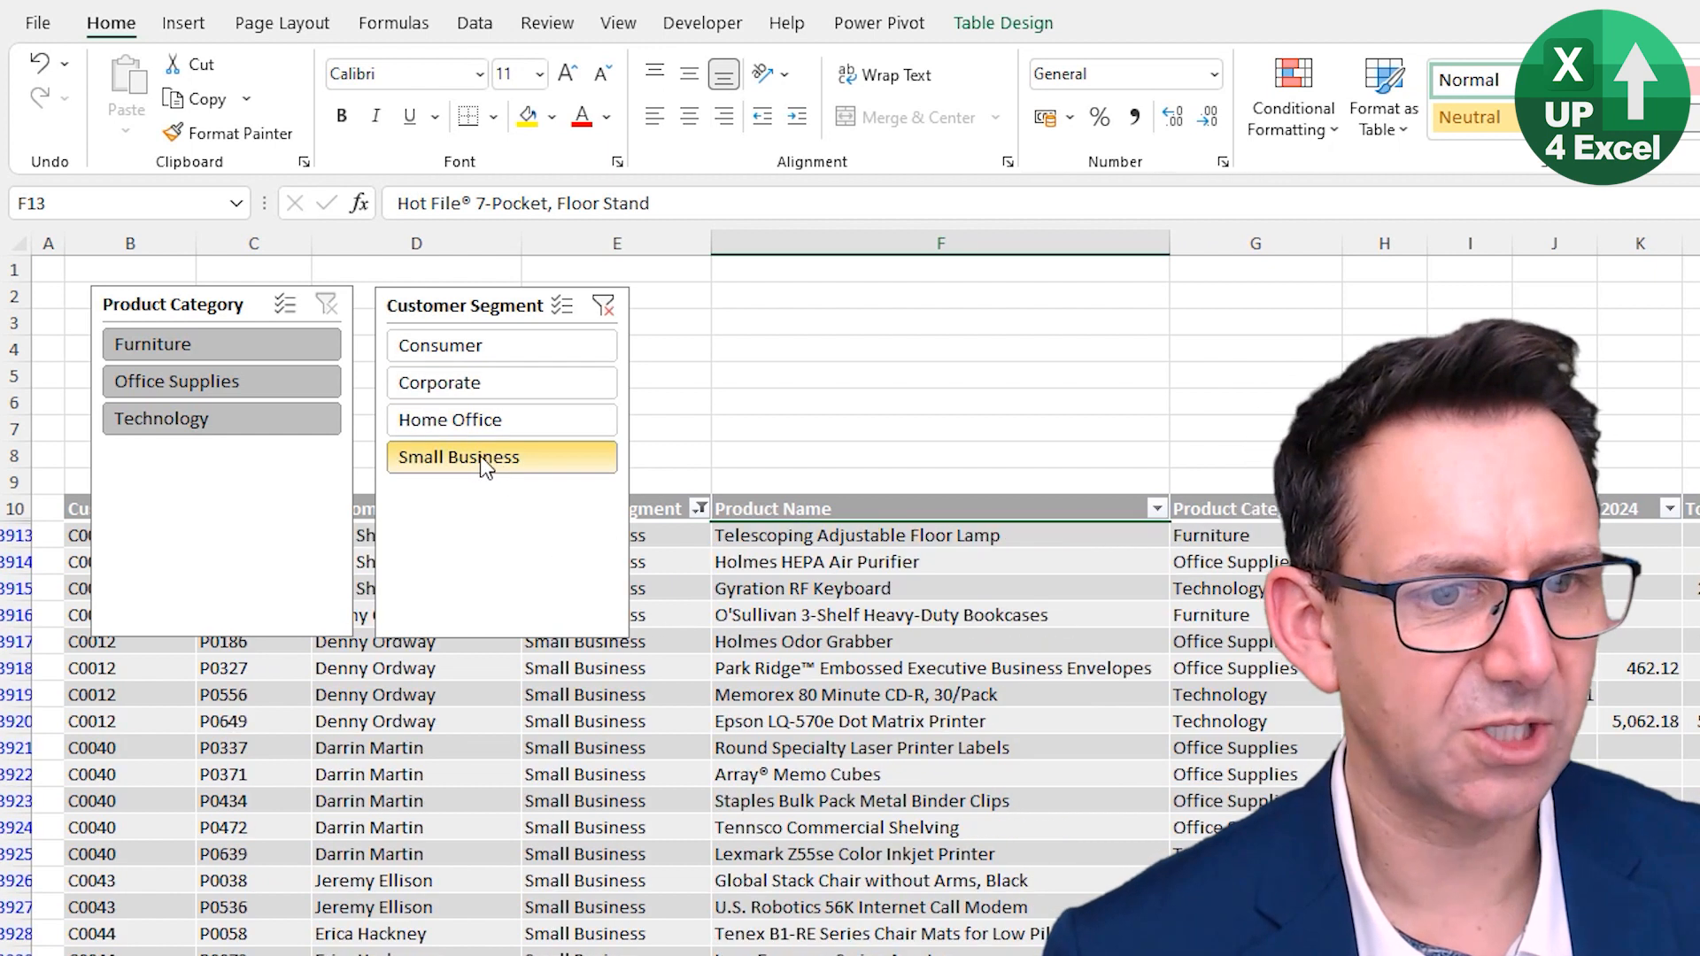
click(268, 384)
click(178, 418)
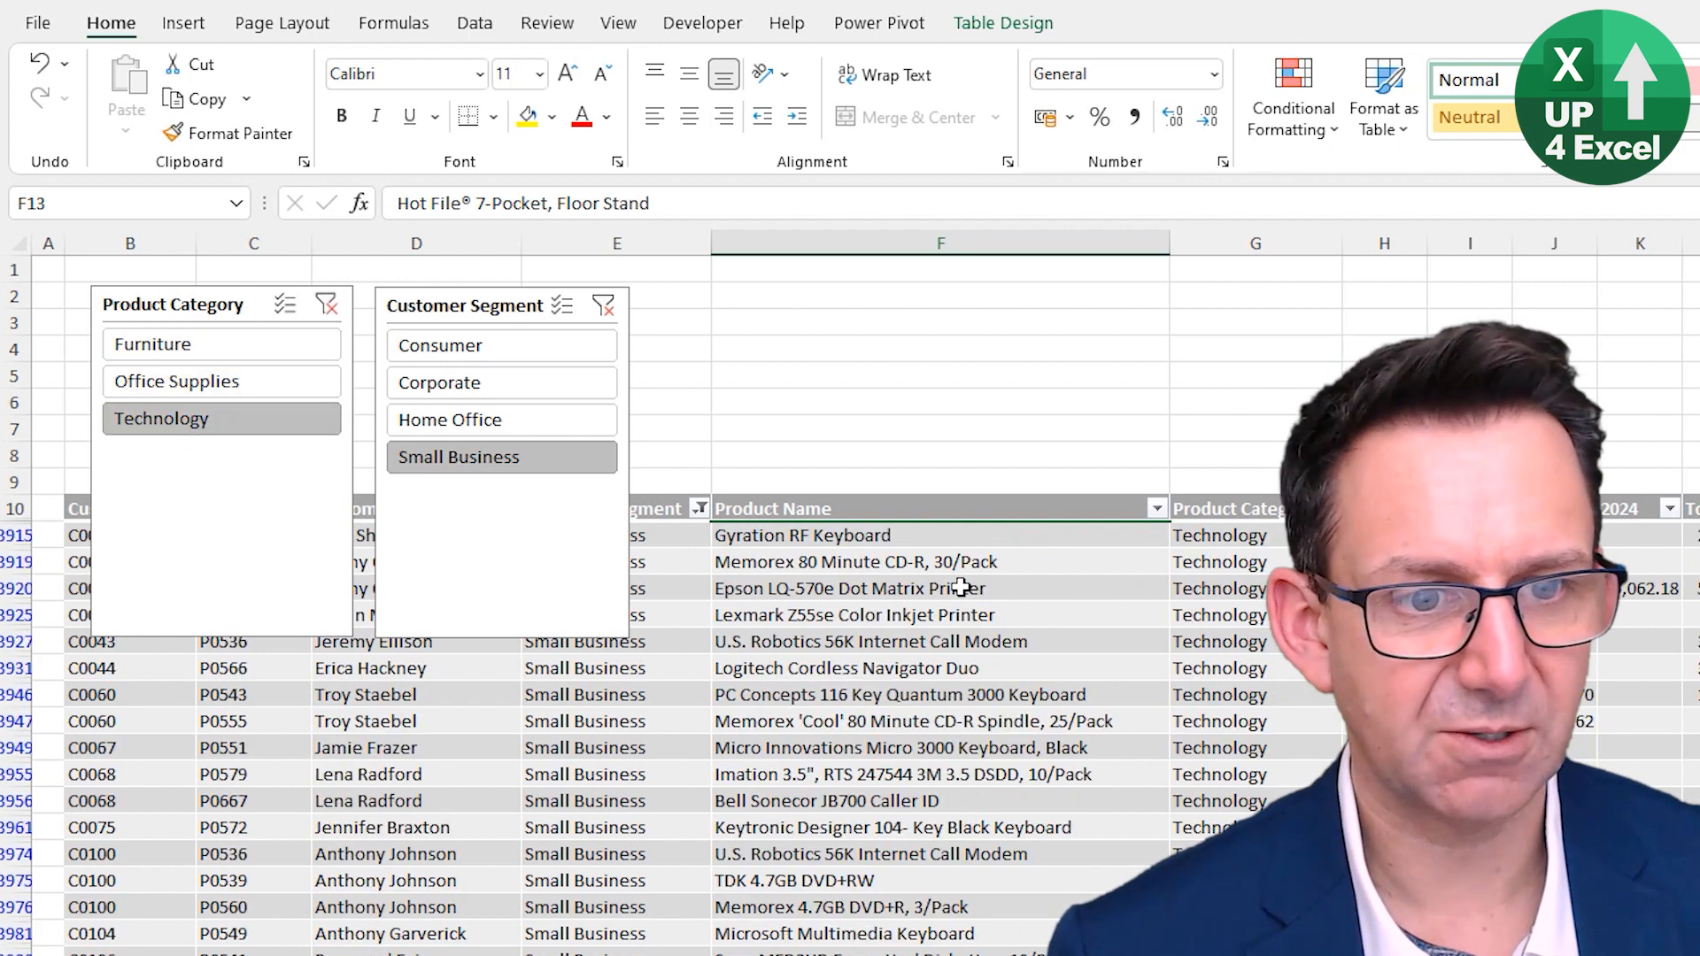
click(269, 353)
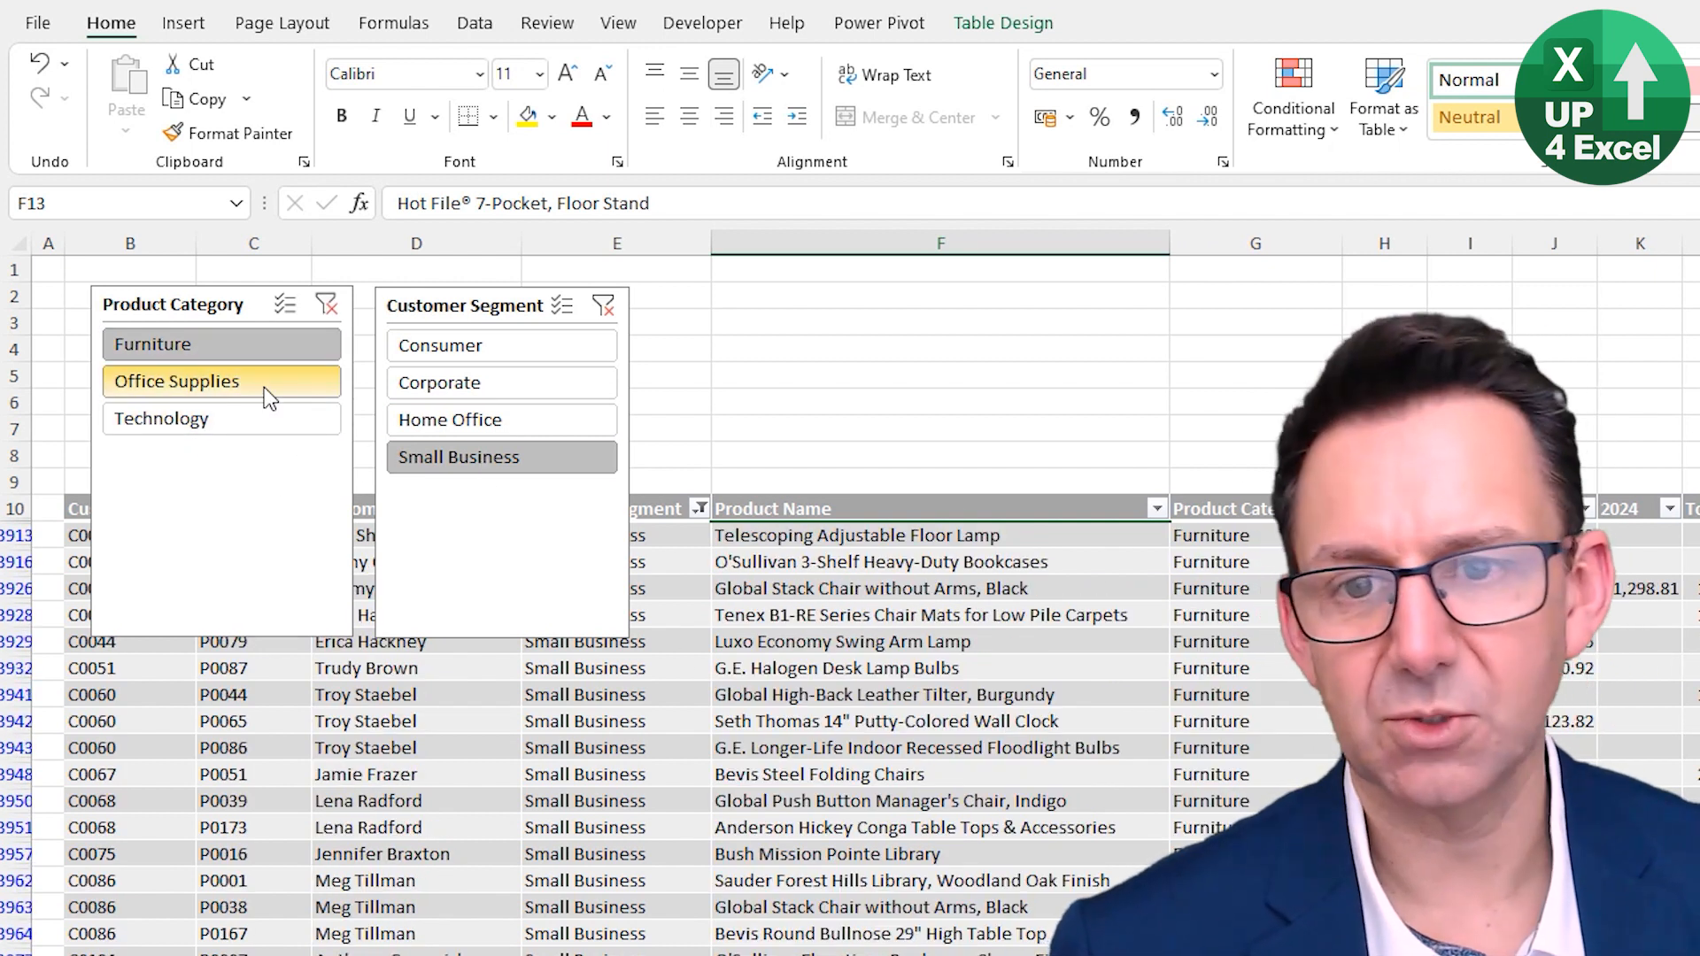
click(325, 307)
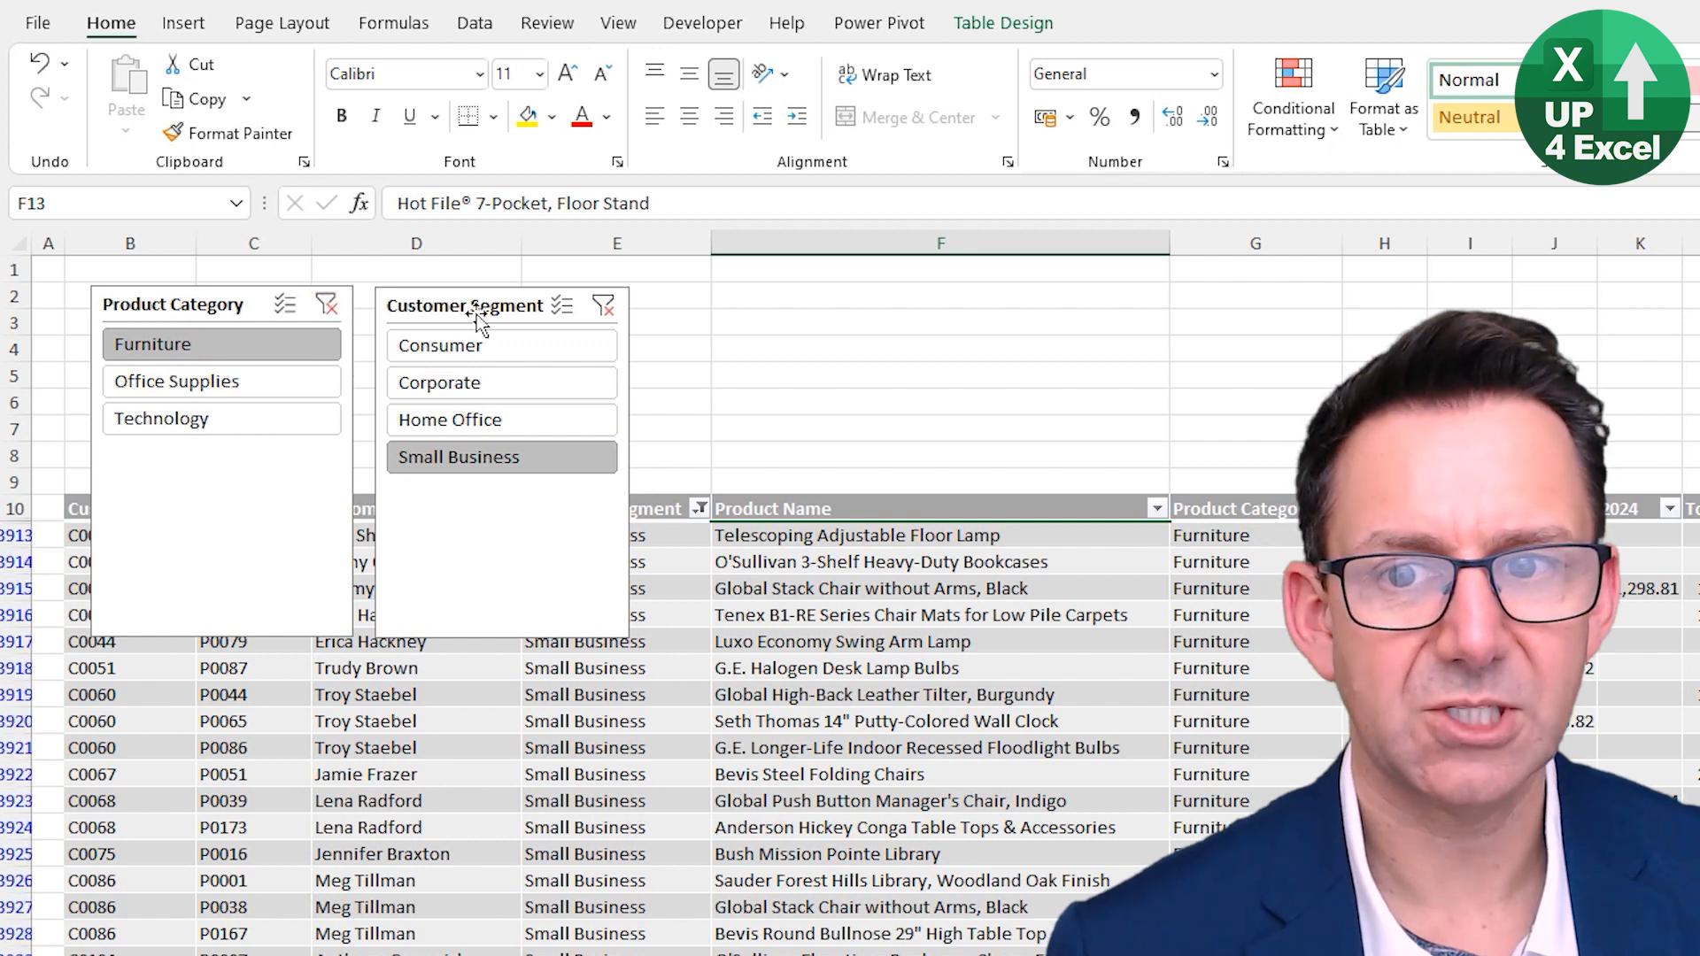
click(602, 307)
- Use multi-select on the Customer Segment slicer to filter Home Office and Small Business together, then clear it
click(567, 306)
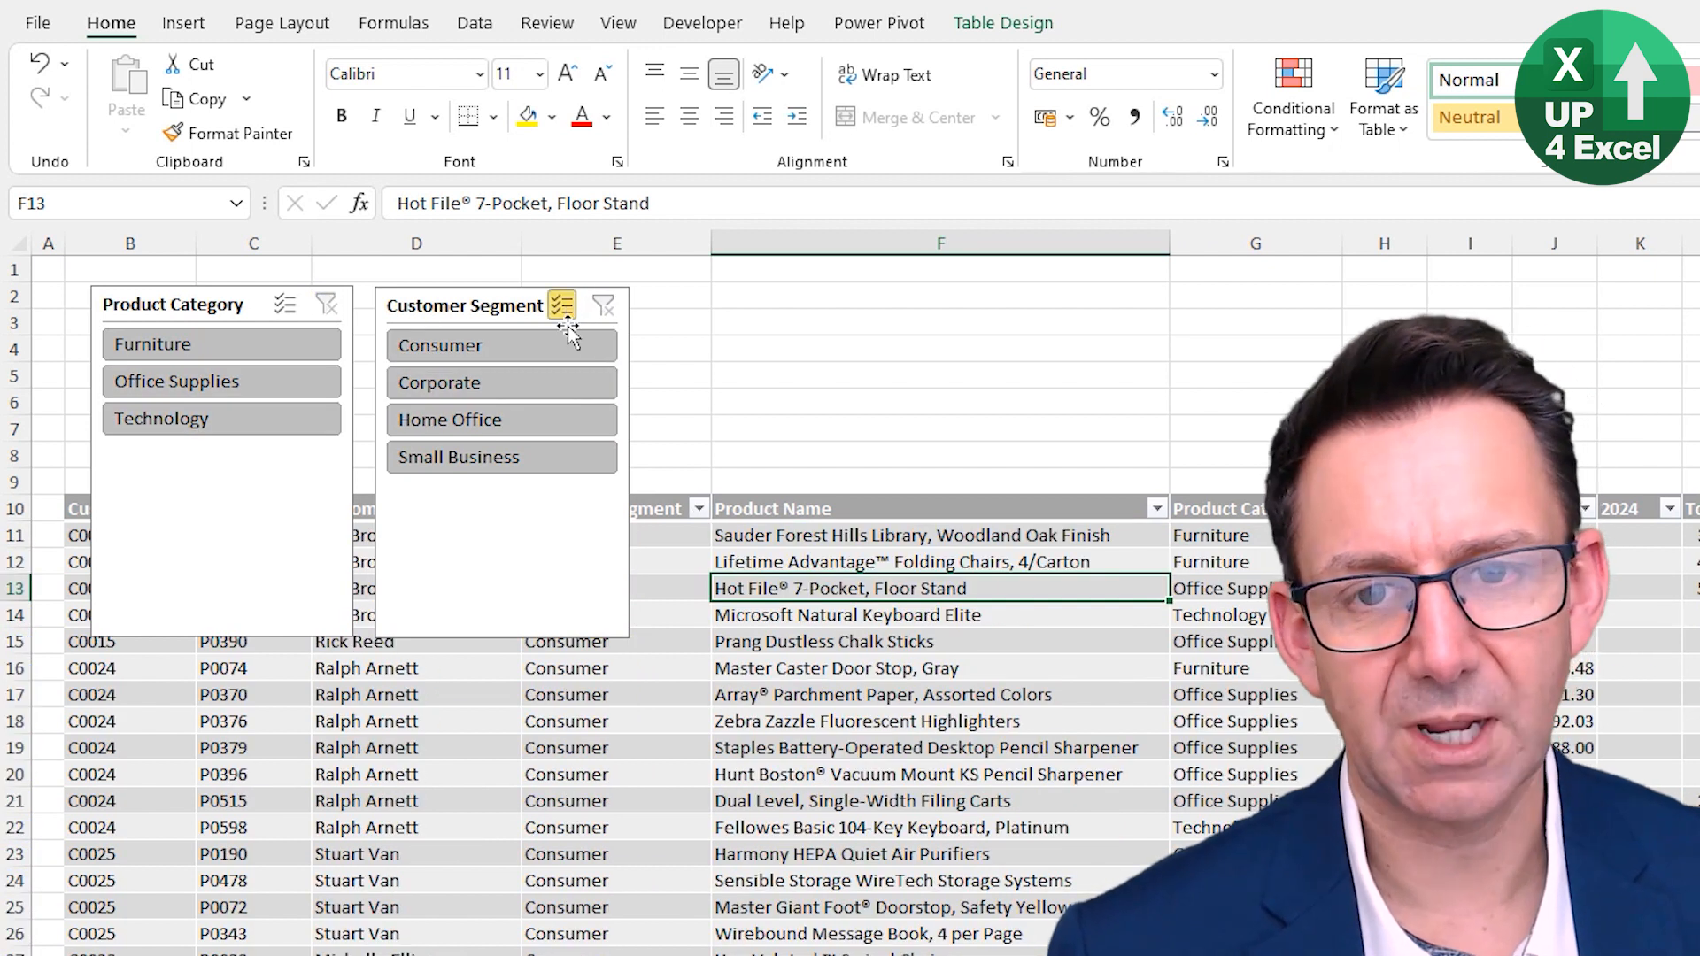
click(540, 358)
click(539, 382)
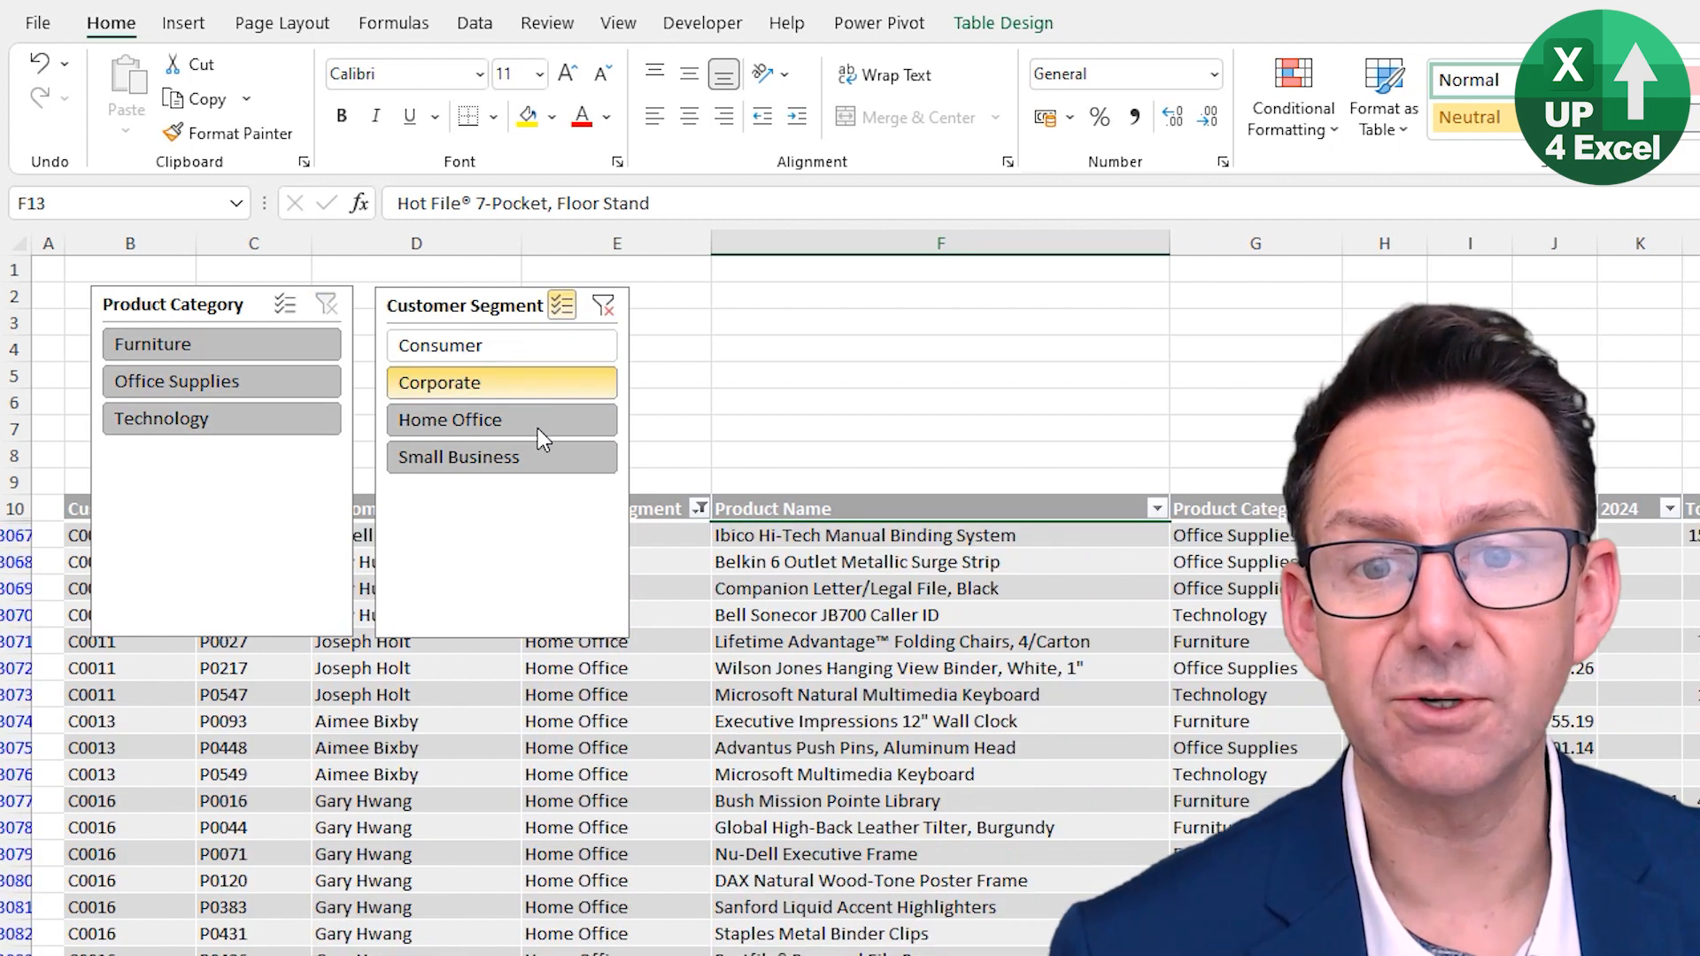
click(540, 342)
click(604, 306)
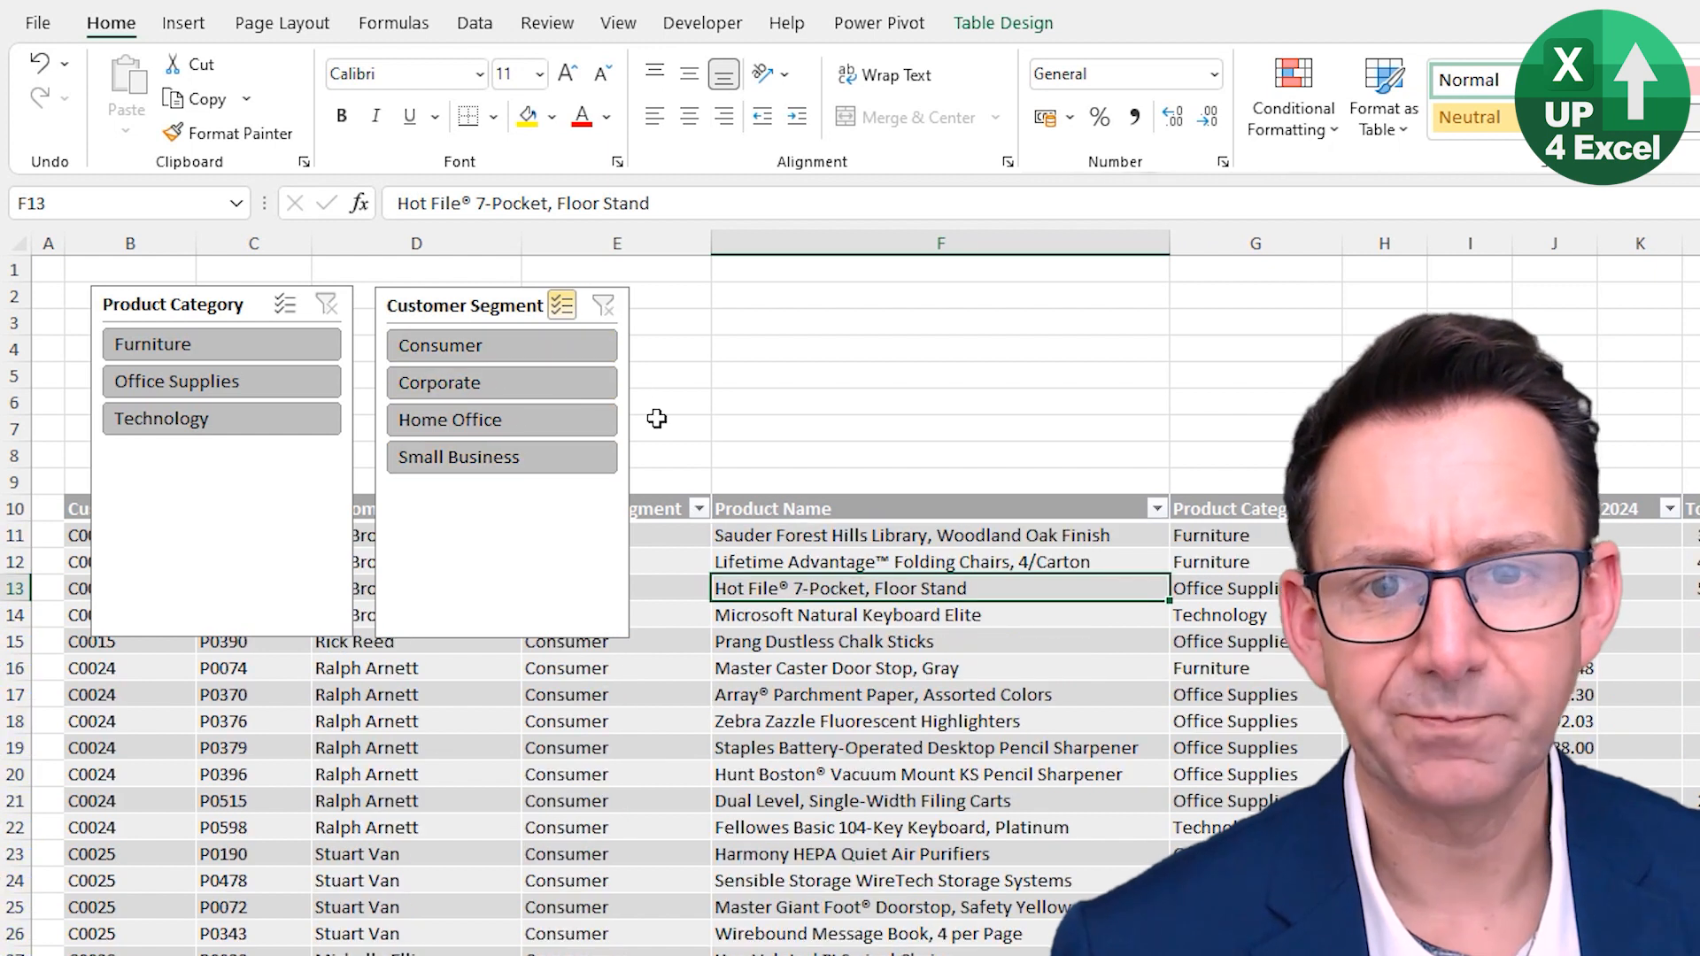
click(602, 323)
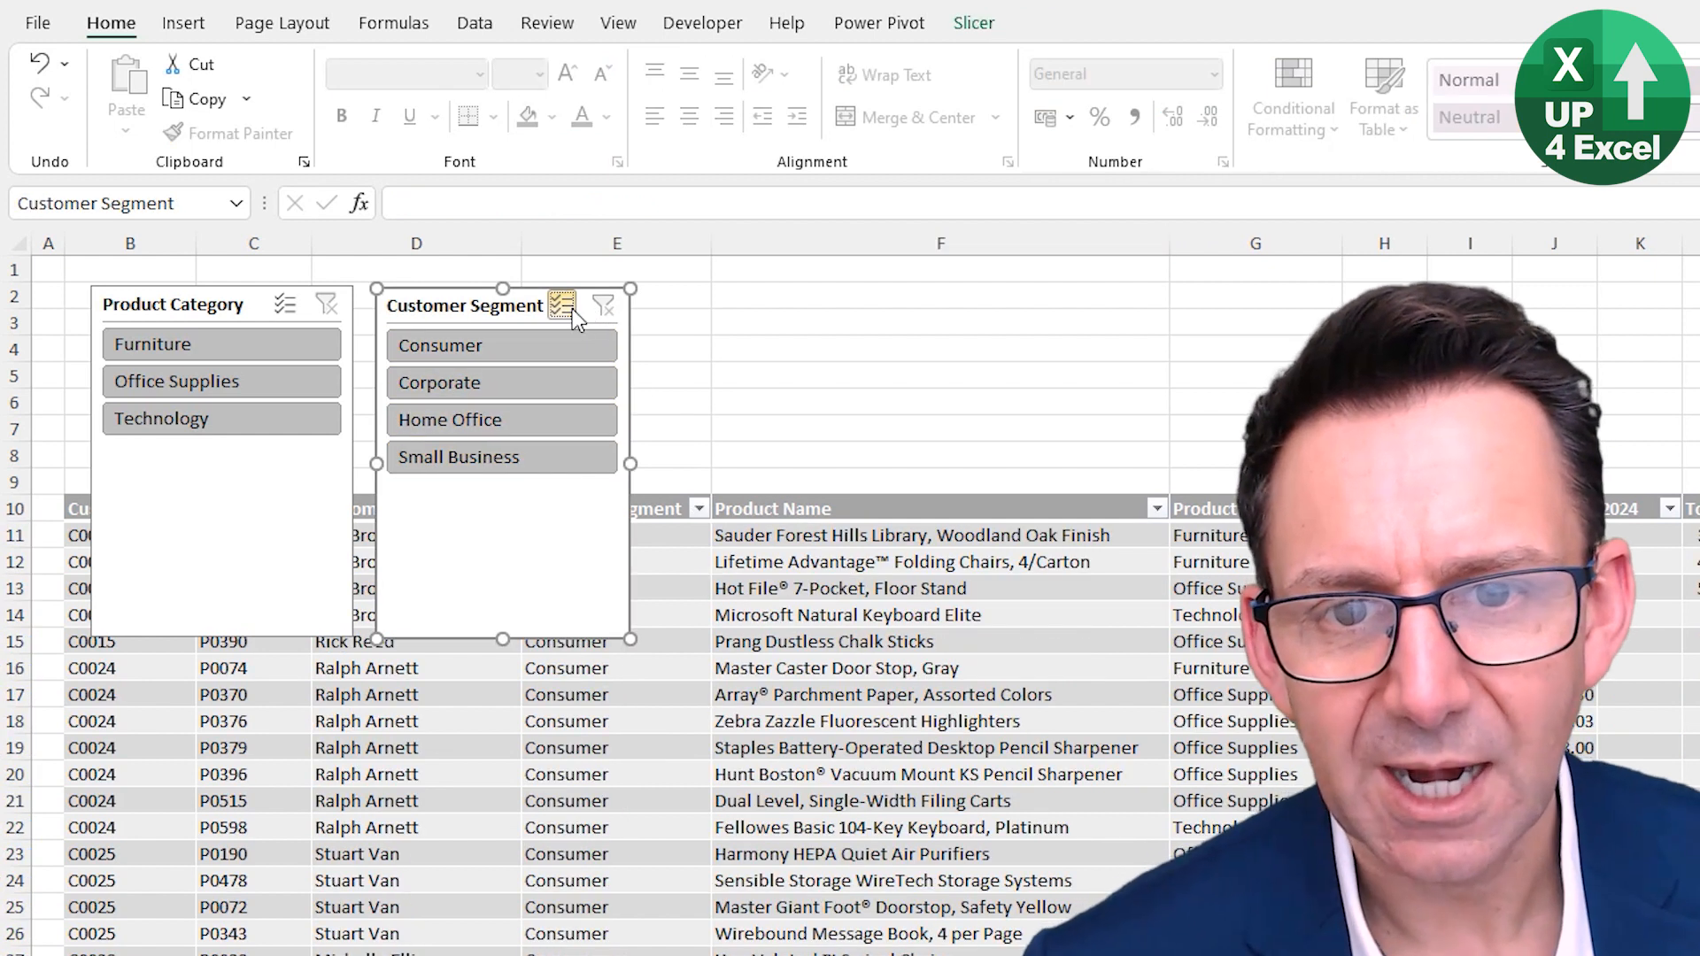
click(567, 306)
click(673, 376)
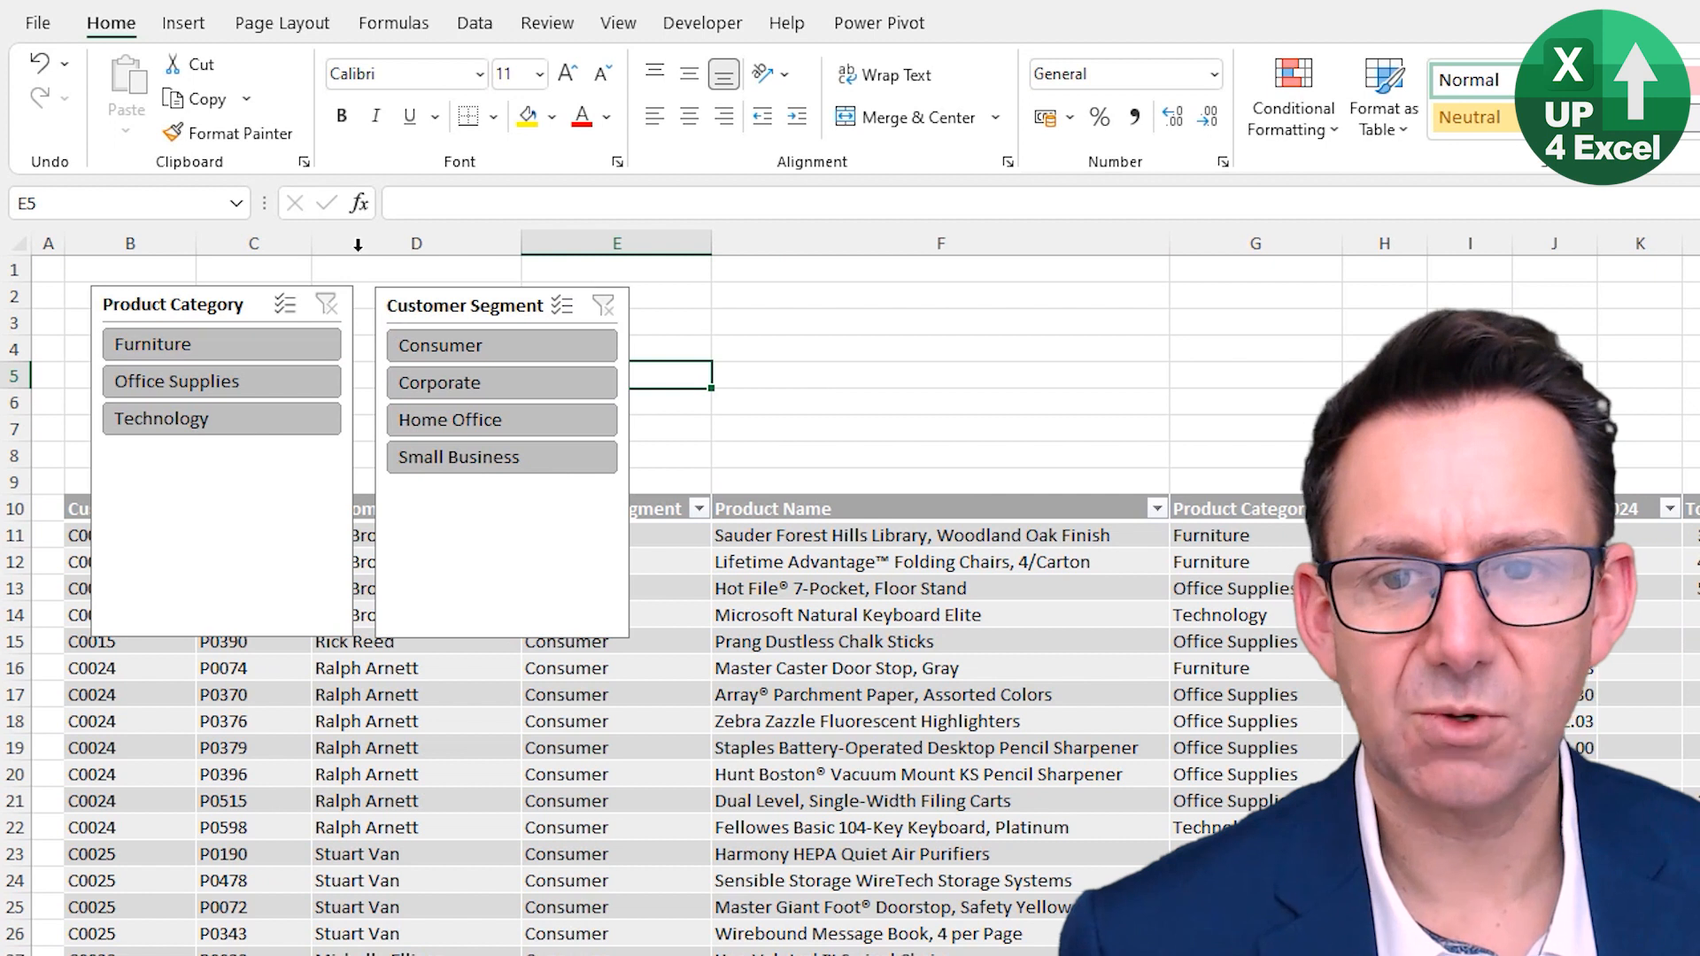
- Set both the Product Category and Customer Segment slicers to show their buttons in 2 columns
click(168, 305)
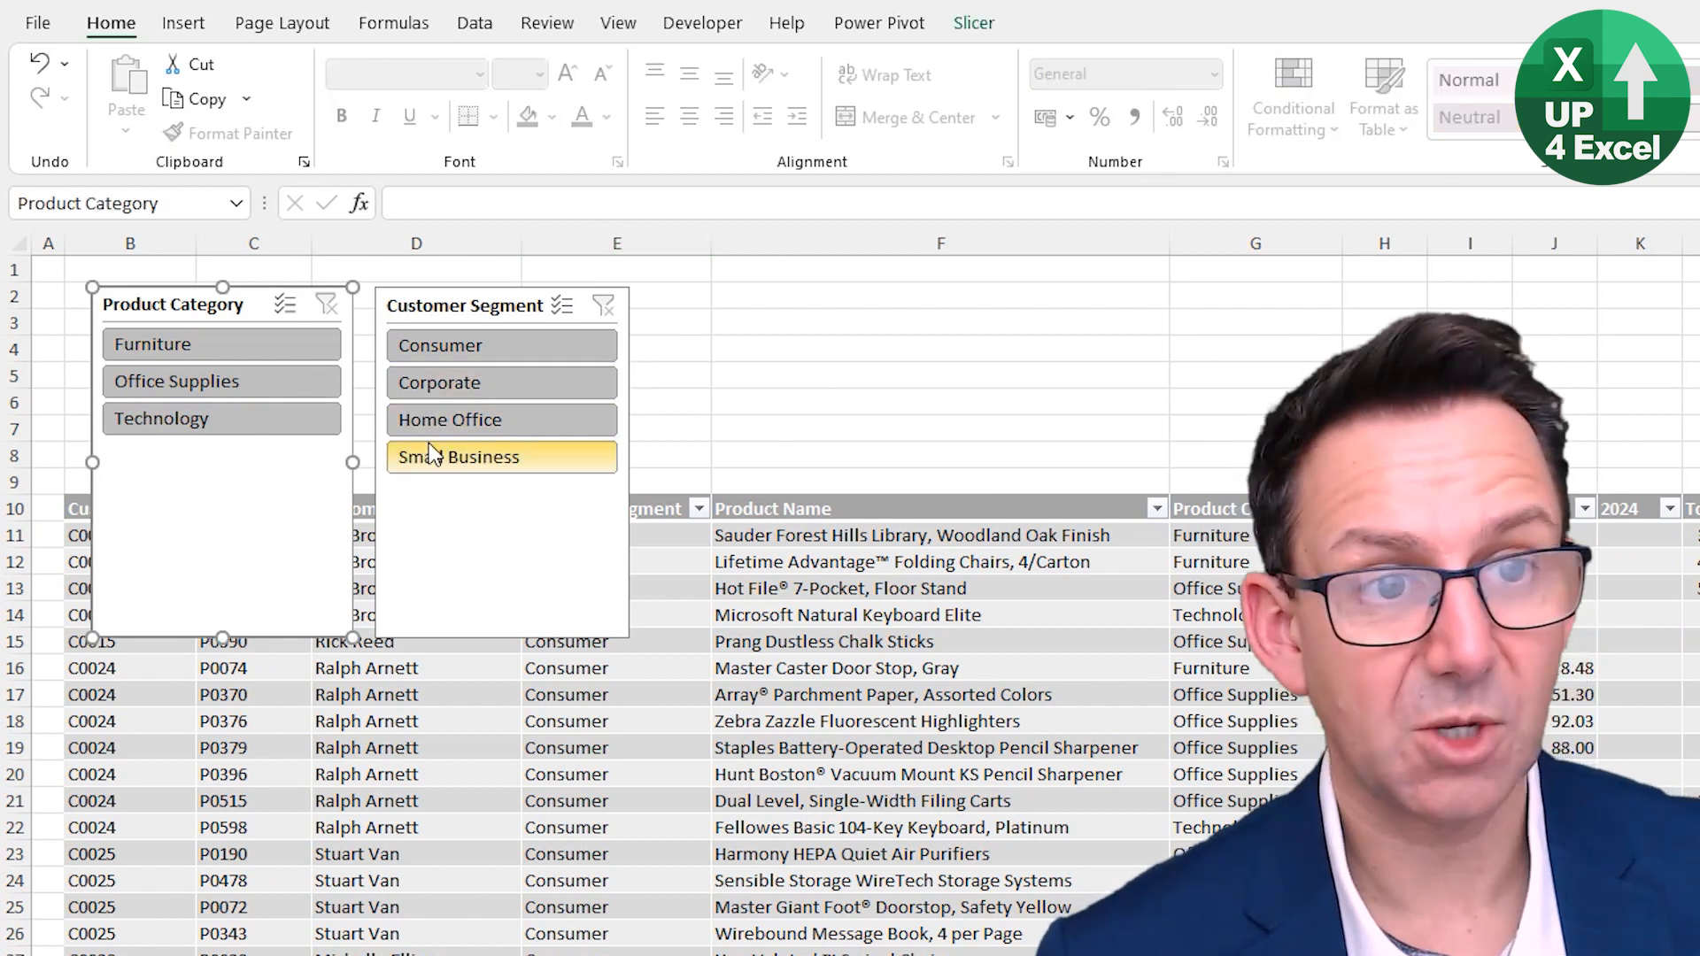
click(972, 25)
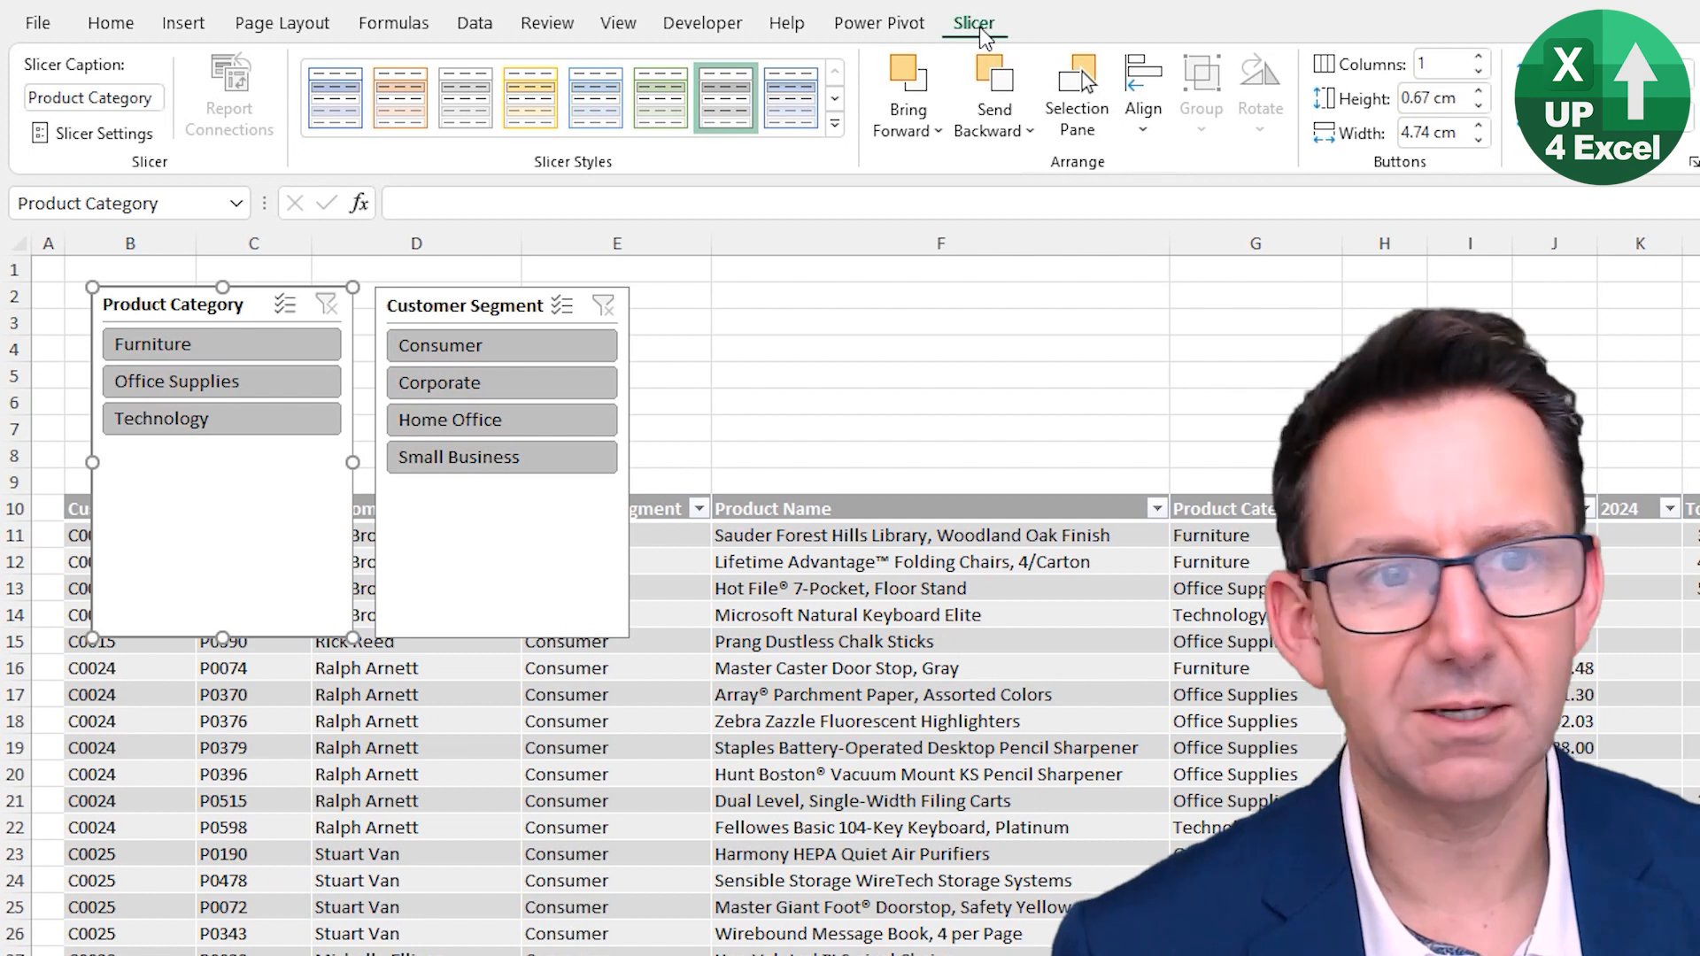
click(1476, 56)
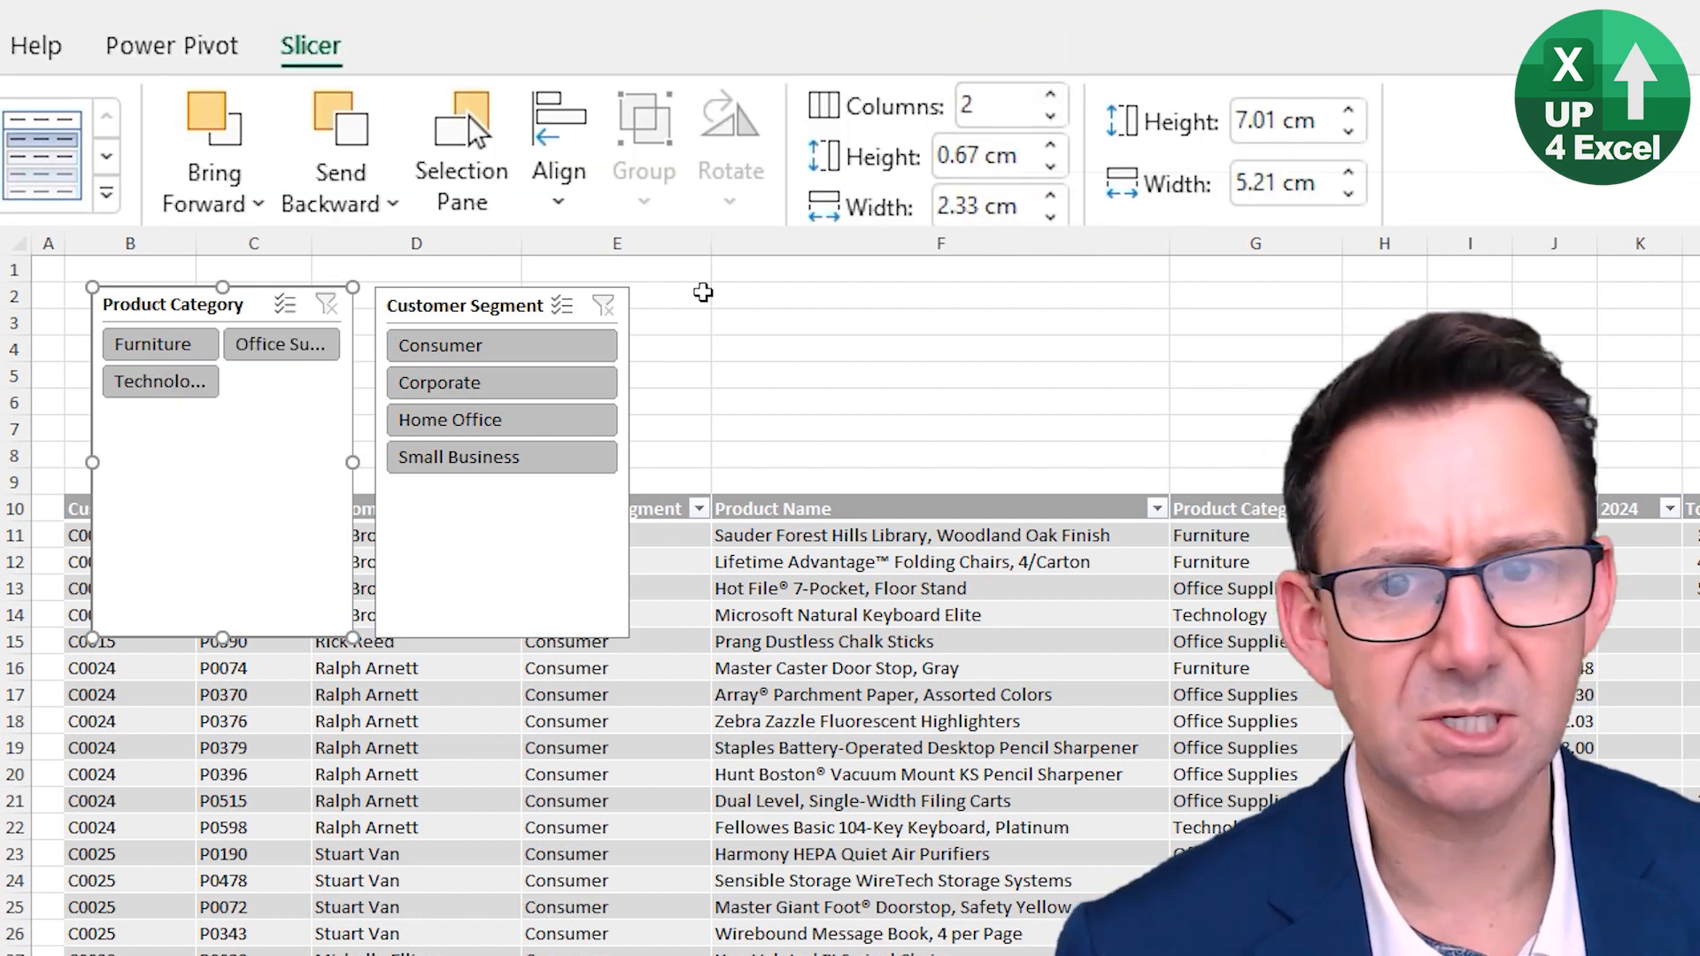
click(505, 304)
click(1052, 95)
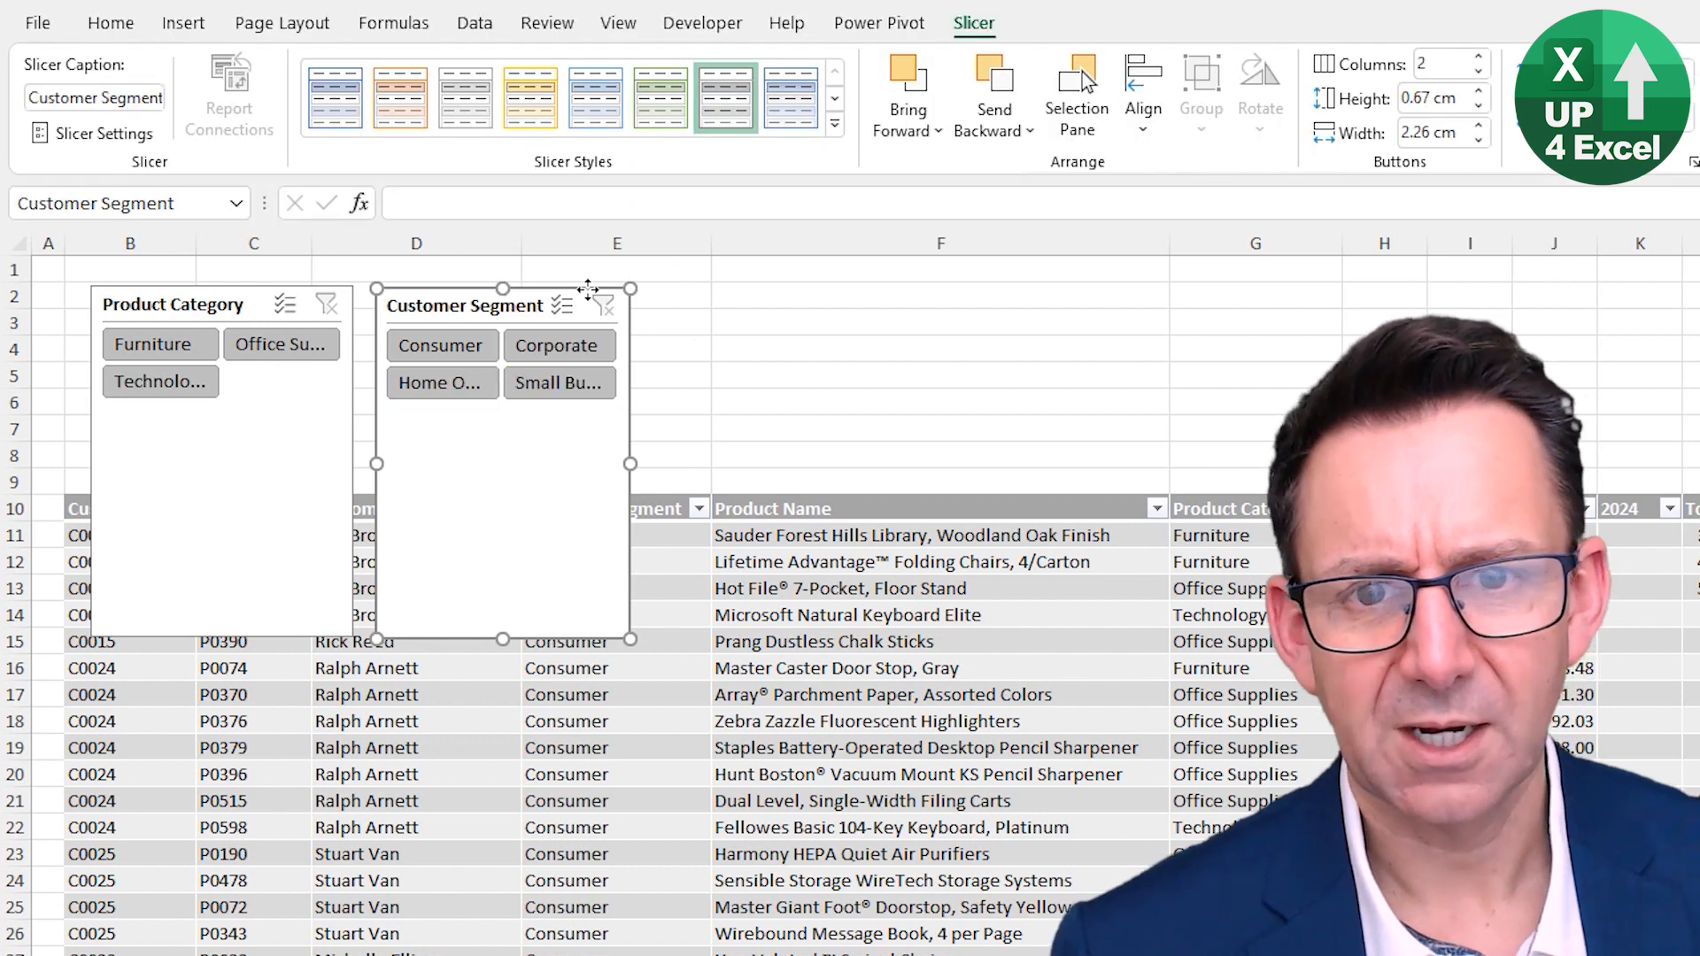
- Resize both slicers wider and shorter and reposition them side by side above the table
drag(521, 314, 759, 319)
click(221, 304)
mouse_move(222, 304)
mouse_down()
mouse_move(345, 374)
mouse_move(340, 312)
mouse_move(207, 323)
mouse_move(204, 299)
mouse_up()
drag(196, 634, 185, 403)
drag(333, 348, 522, 348)
drag(730, 317, 829, 309)
key(alt)
drag(974, 458, 1168, 458)
drag(943, 631, 934, 414)
- Delete the two empty rows between the slicers and the table header
drag(653, 461, 652, 478)
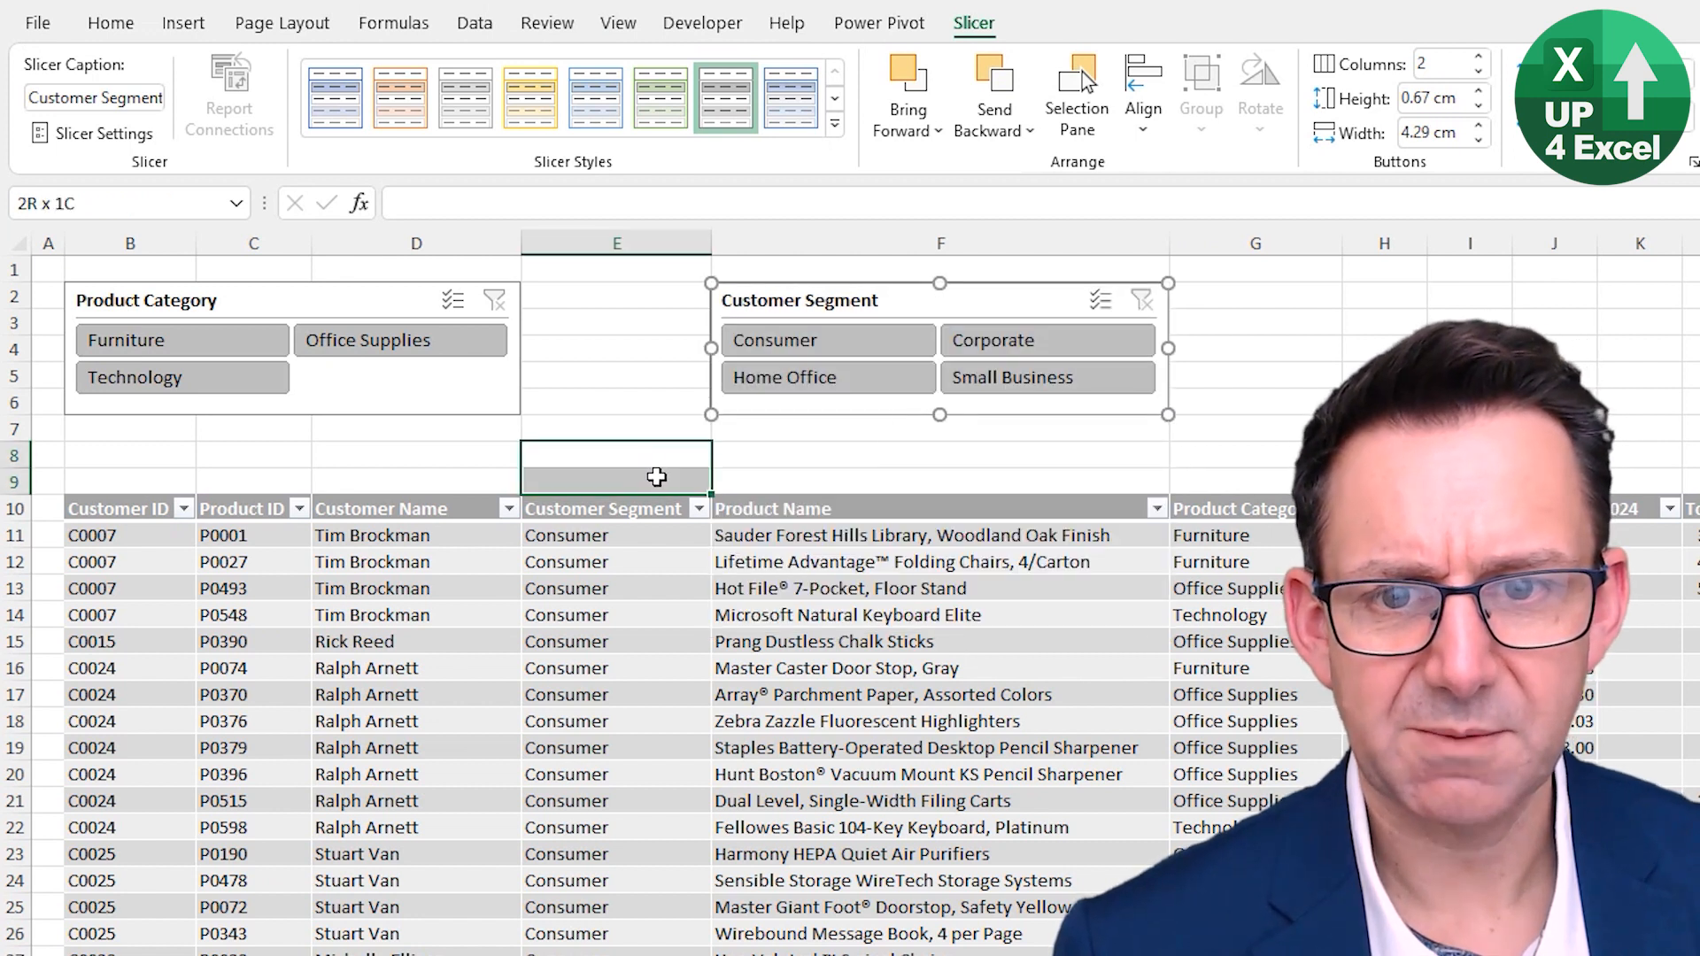
key(shift+space)
key(ctrl+minus)
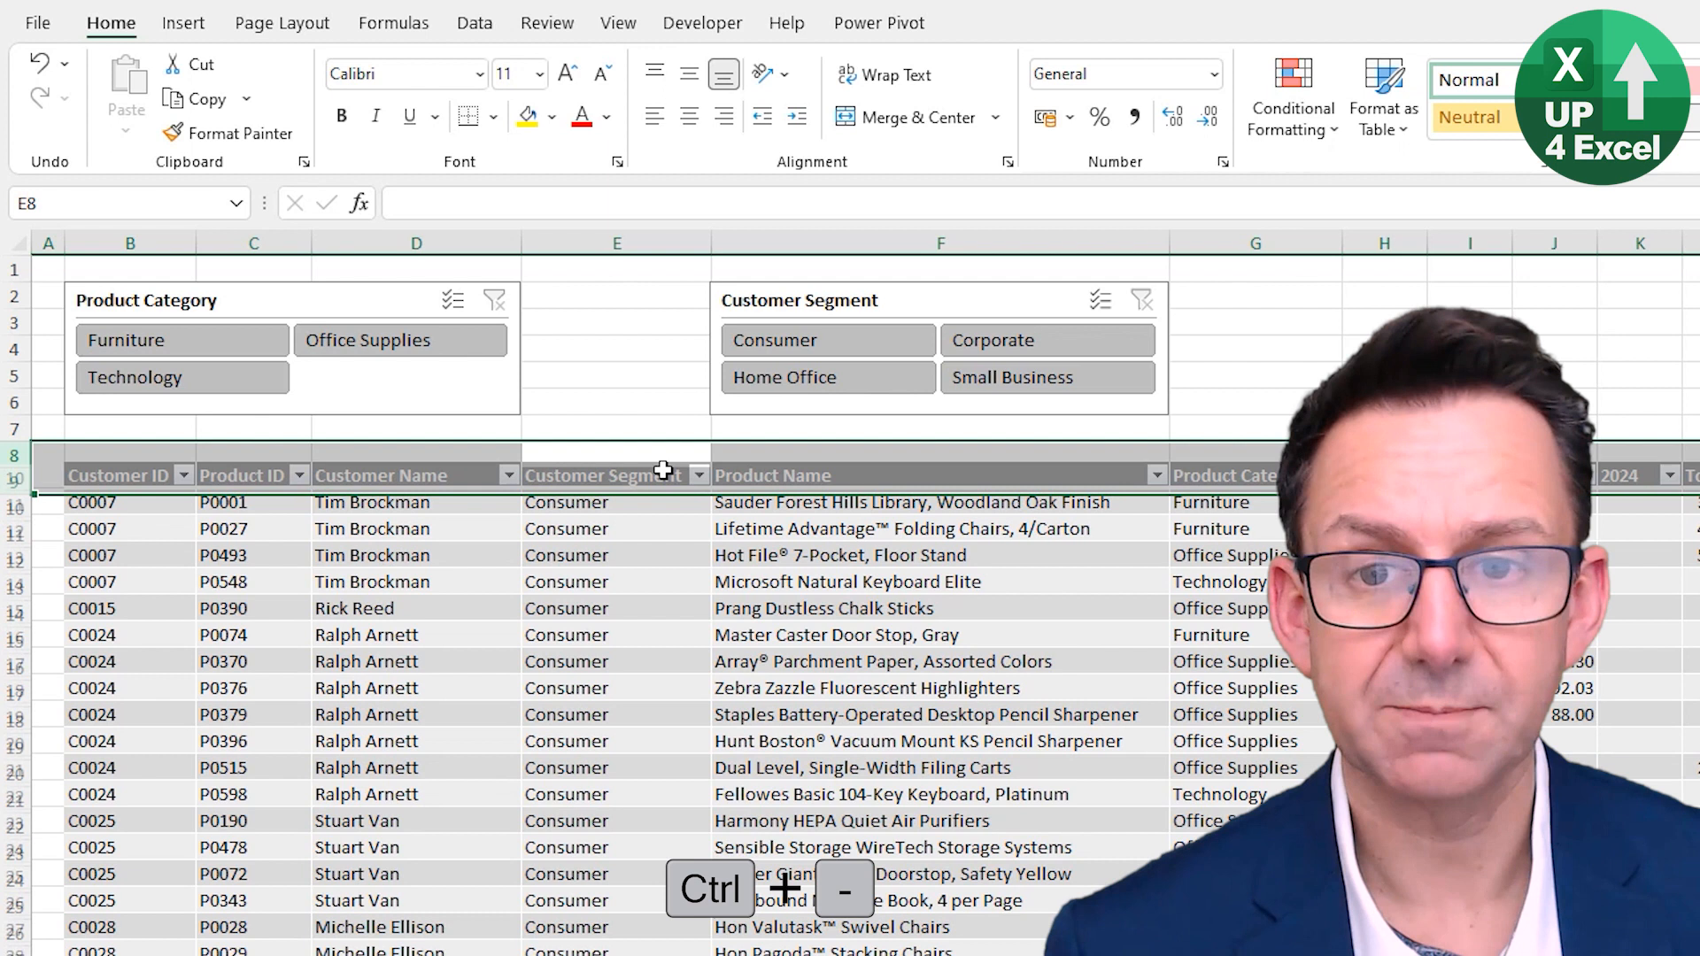
click(624, 390)
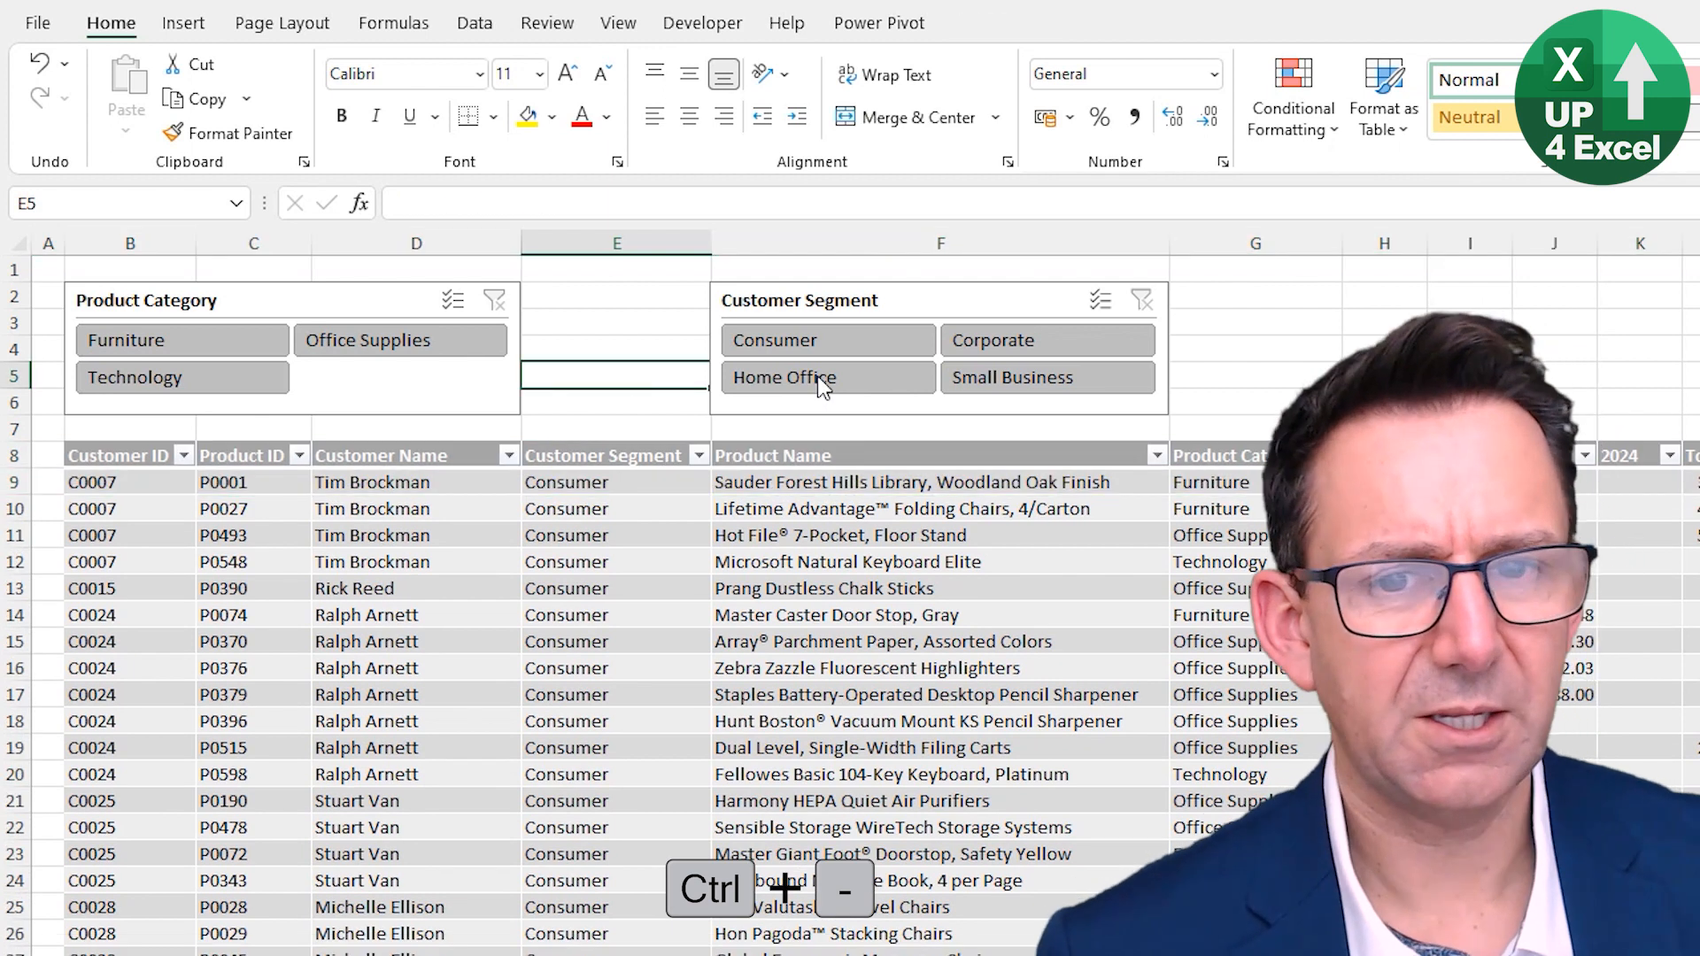
- Nudge the Customer Segment slicer left so it sits right beside the Product Category slicer
click(910, 299)
key(Left)
key(Left)
key(Left)
key(Left)
key(Left)
key(Left)
key(Left)
key(Left)
key(Left)
key(Left)
key(Left)
key(Left)
key(Left)
key(Left)
key(Left)
key(Left)
key(Left)
key(Left)
key(Left)
key(Left)
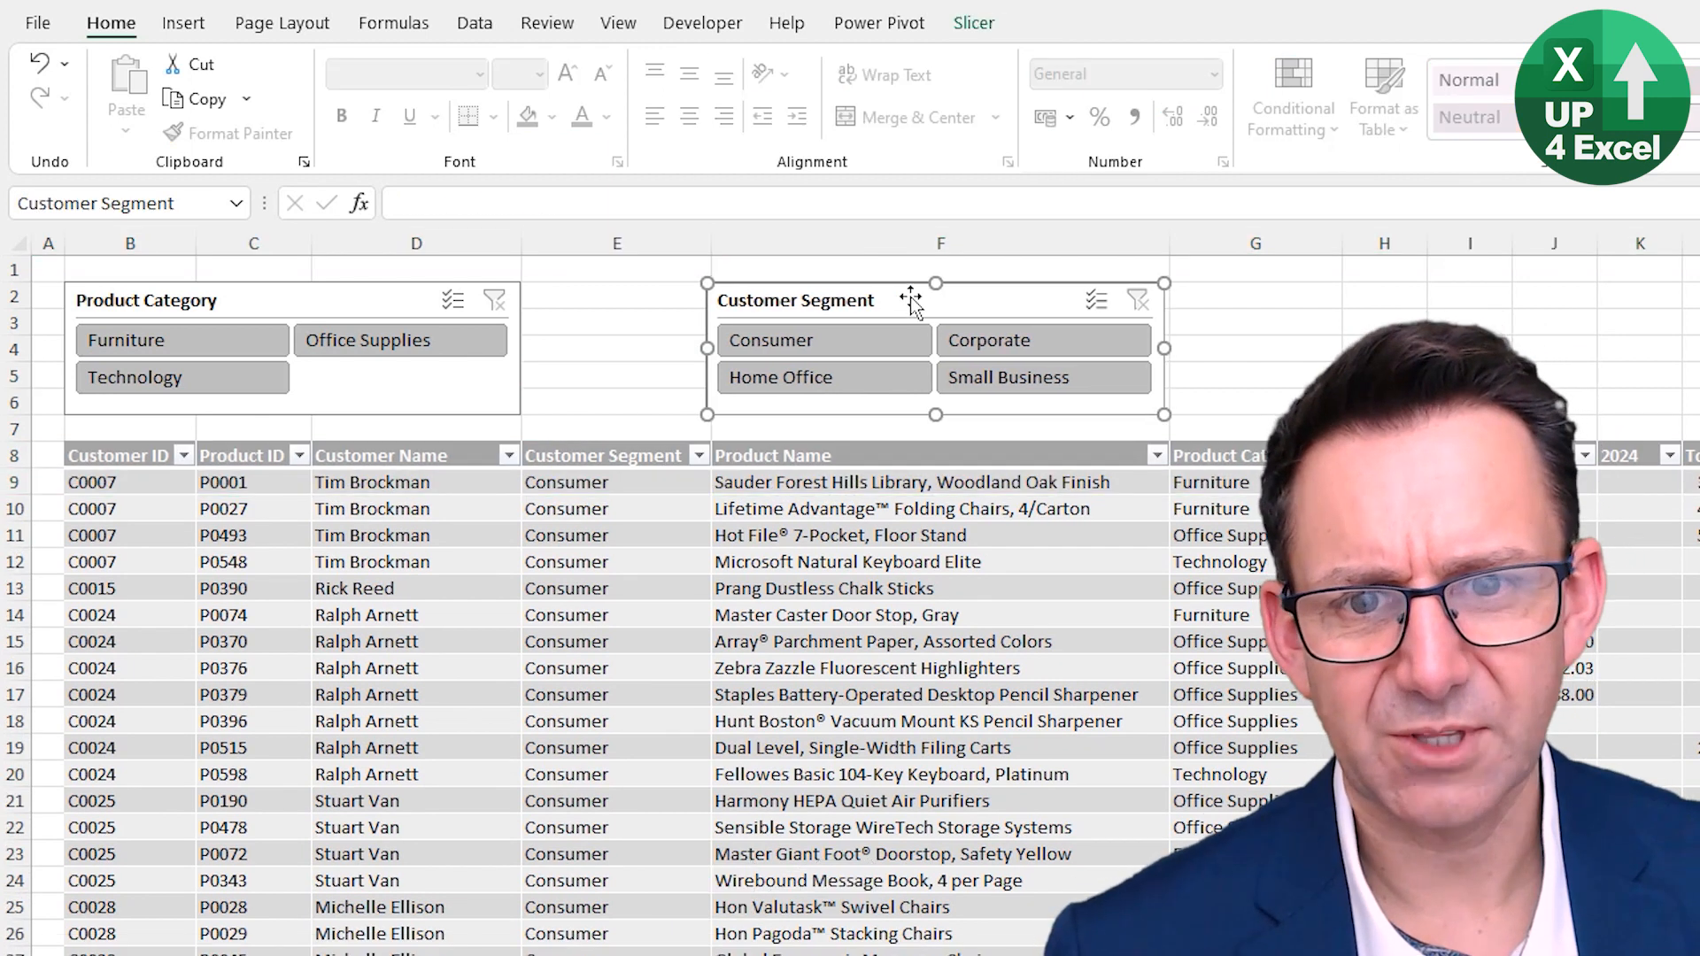
key(Left)
key(Left)
key(Left)
key(Left)
key(Left)
key(Left)
key(Left)
key(Left)
key(Left)
key(Left)
key(Left)
key(Left)
key(Left)
key(Left)
key(Left)
key(Left)
key(Left)
key(Left)
key(Left)
key(Left)
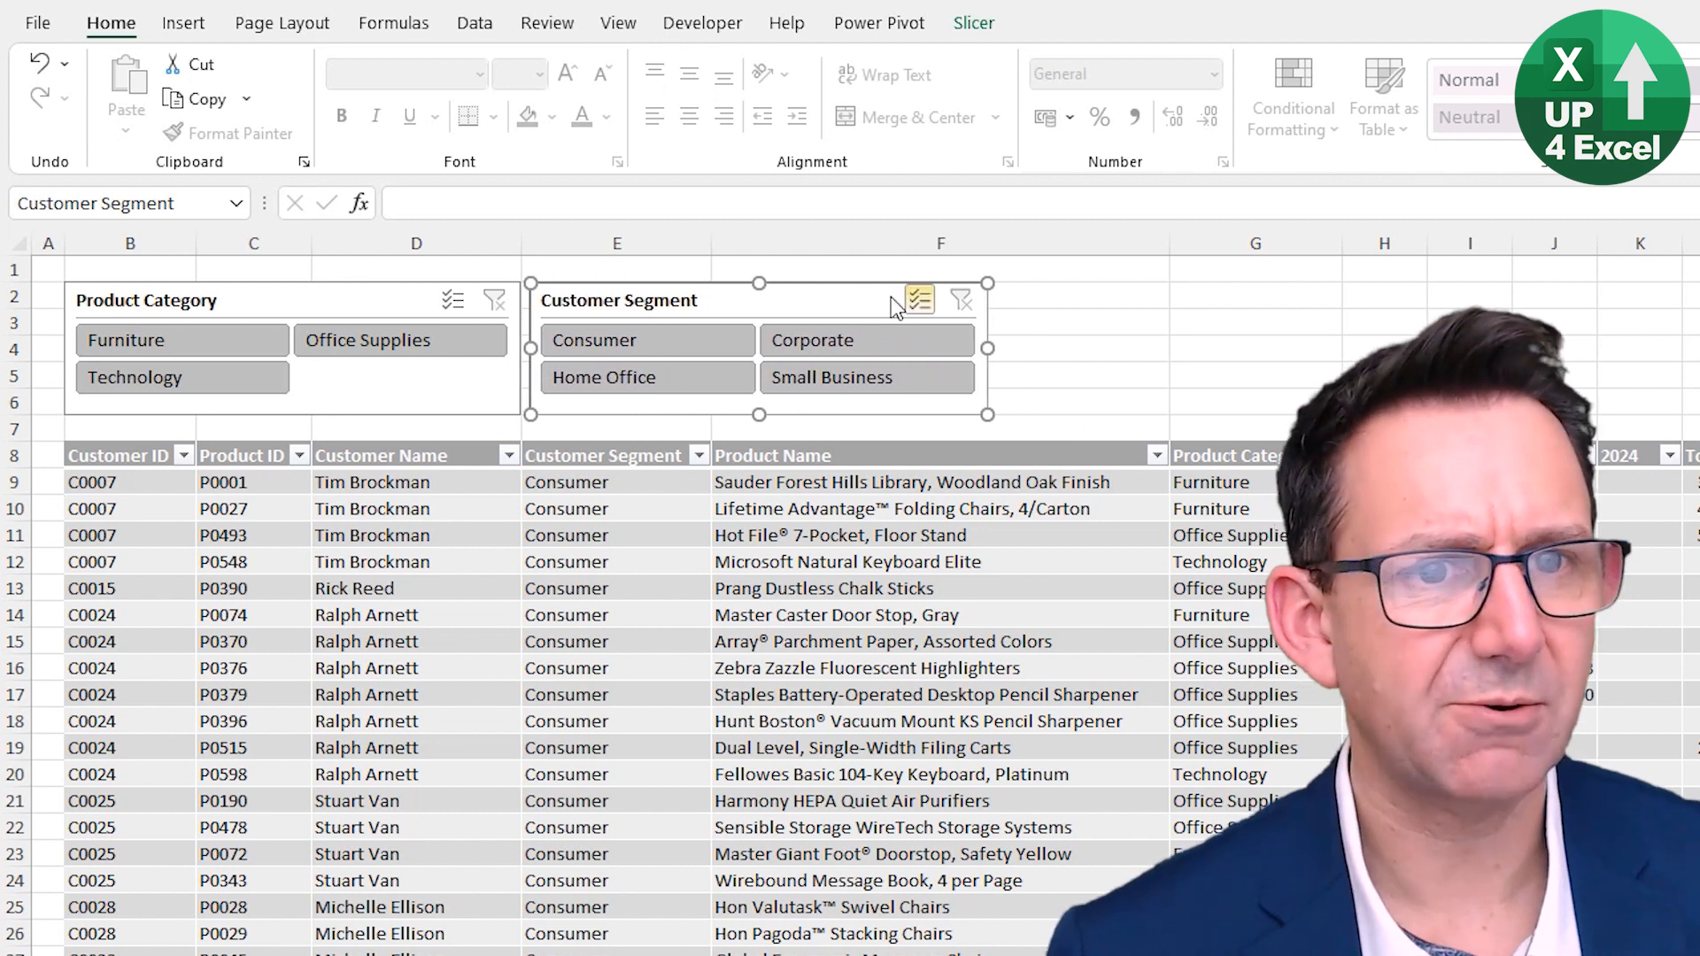
click(1119, 323)
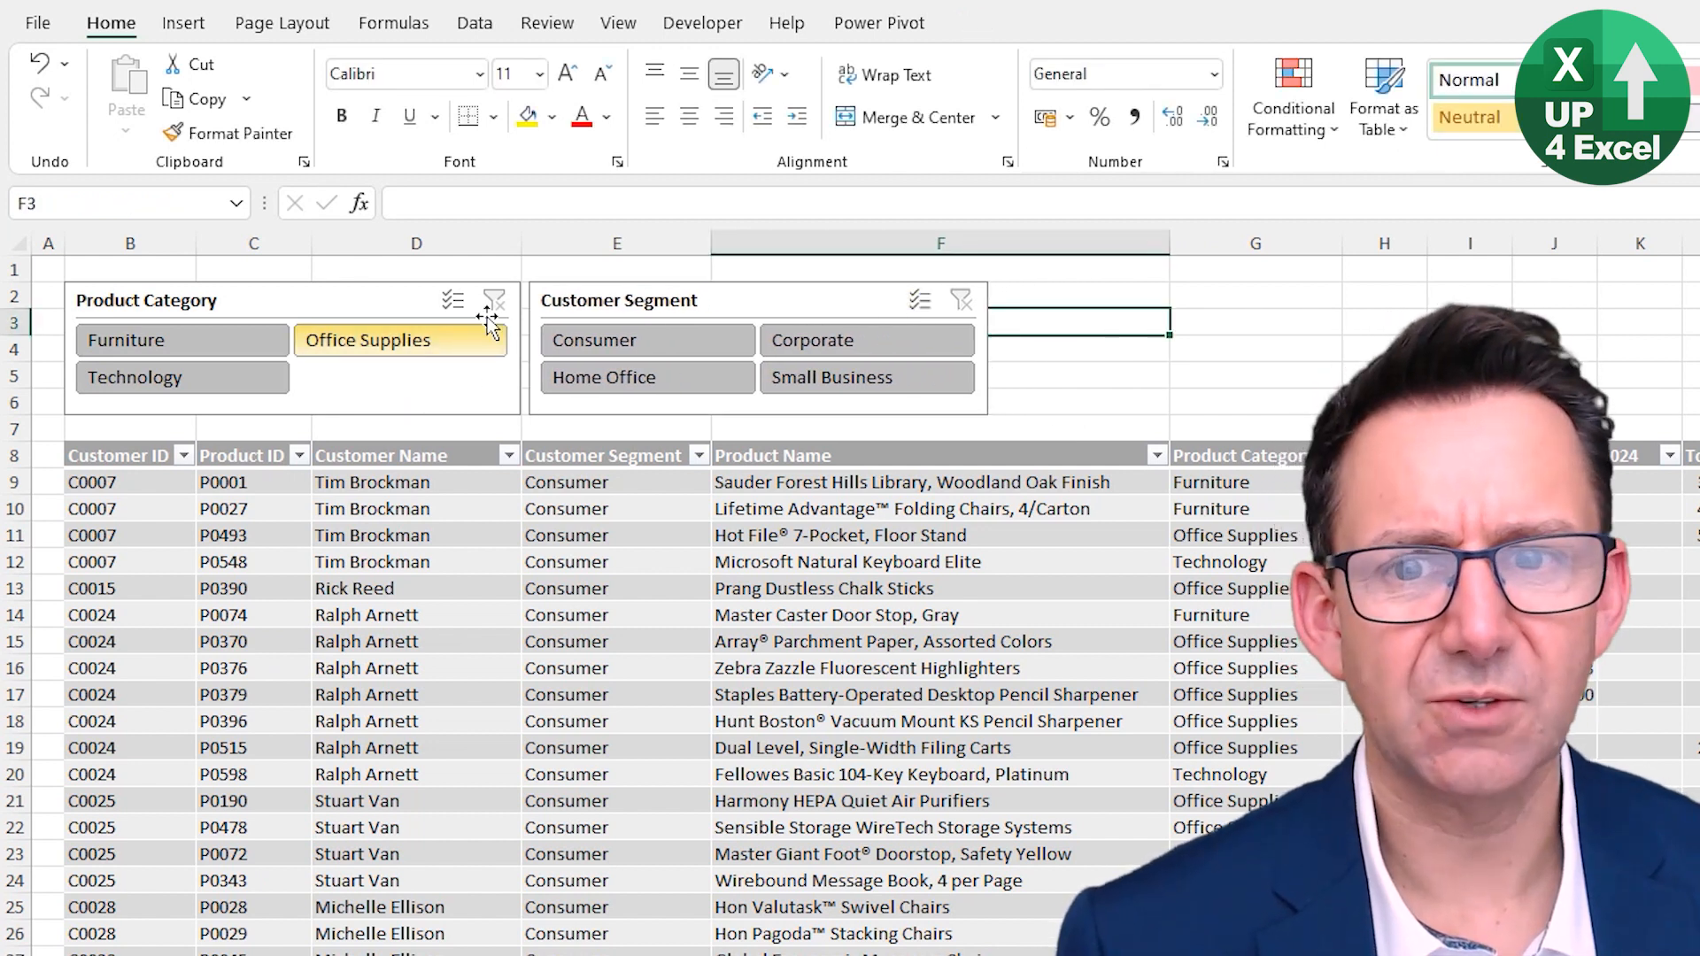
- Set the Product Category slicer's button height to 0.7 cm
click(406, 298)
click(974, 23)
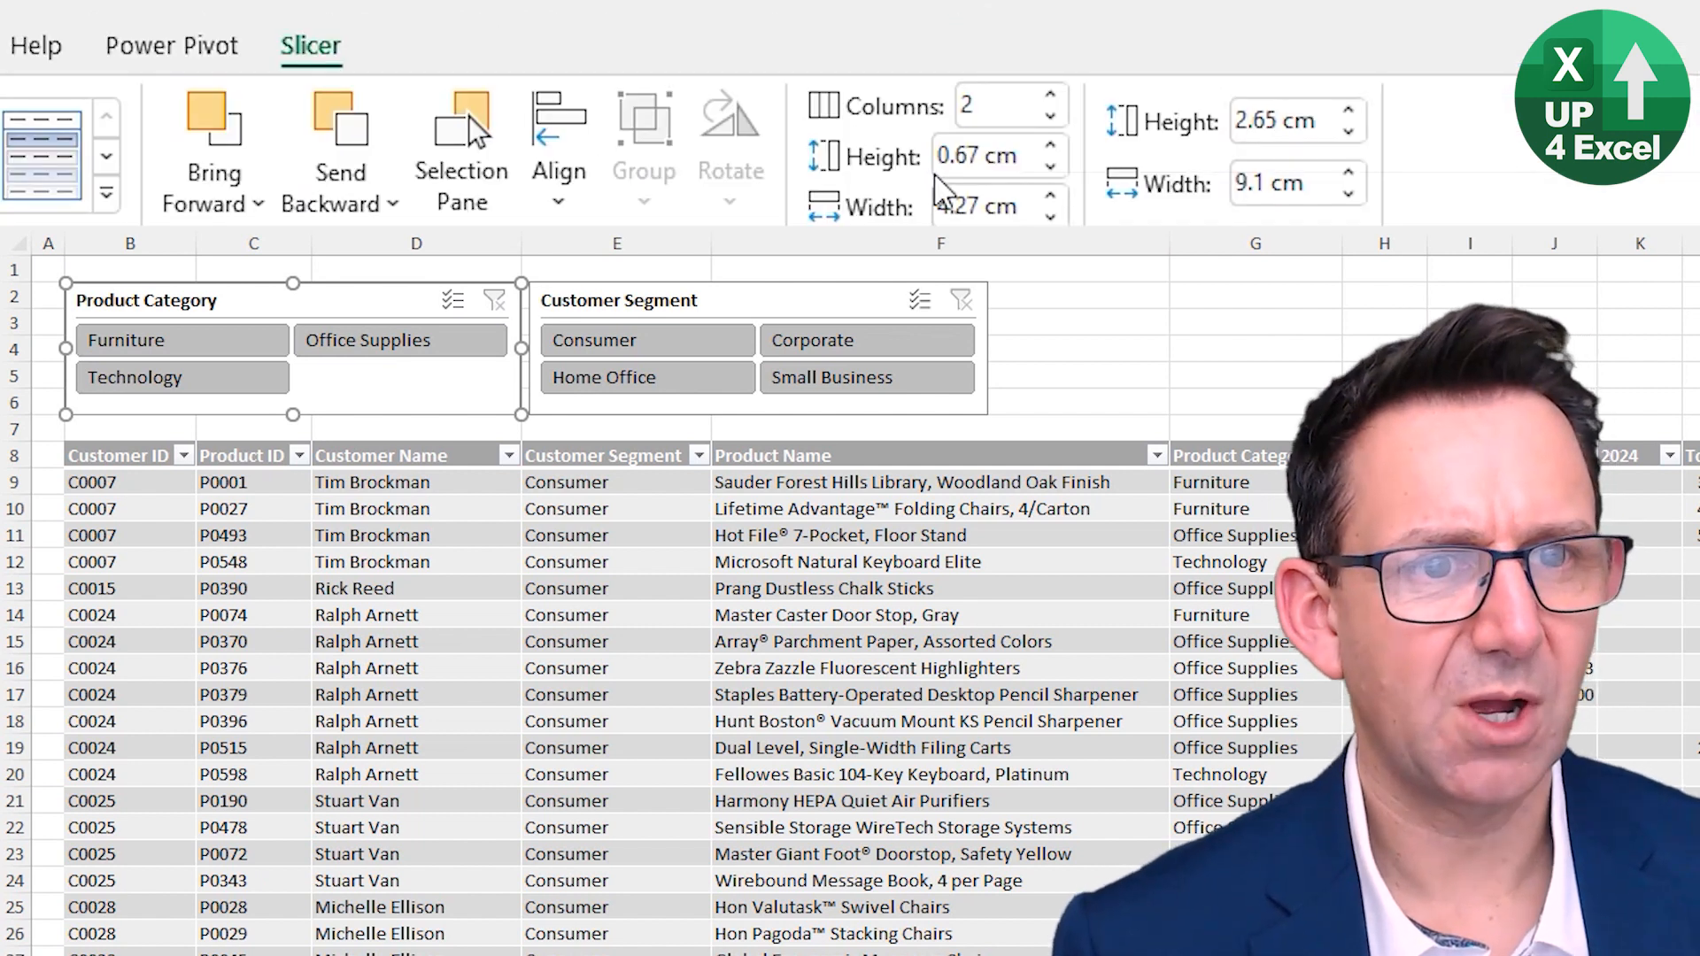
click(1050, 165)
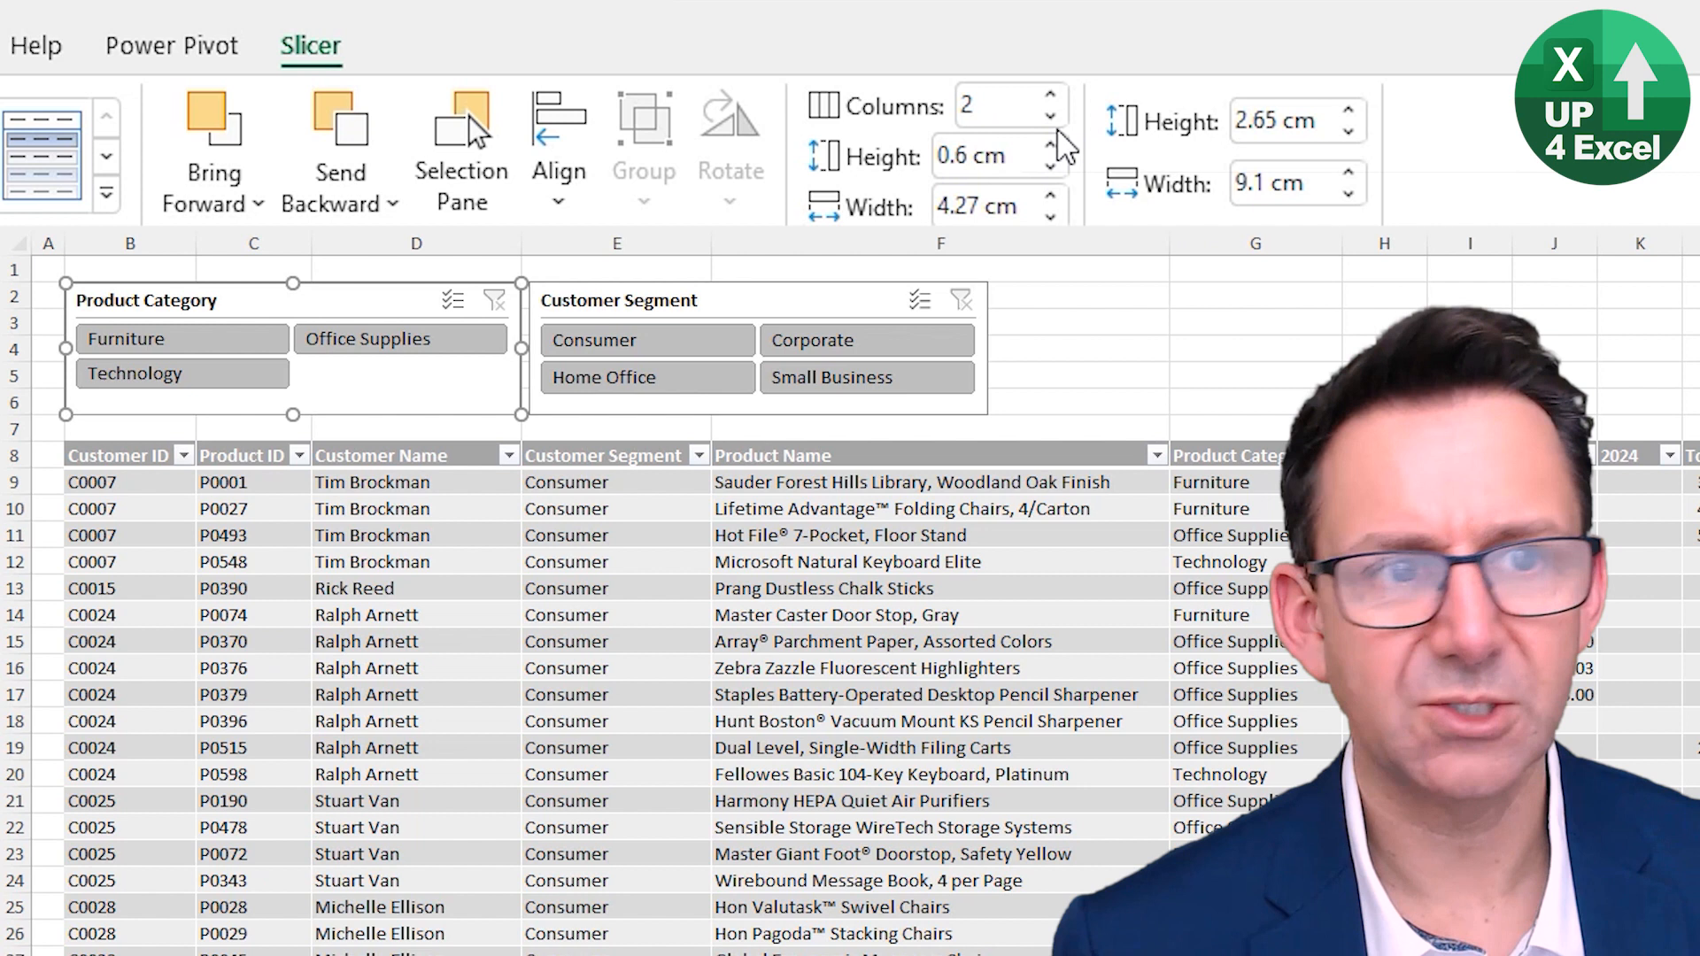
click(1052, 145)
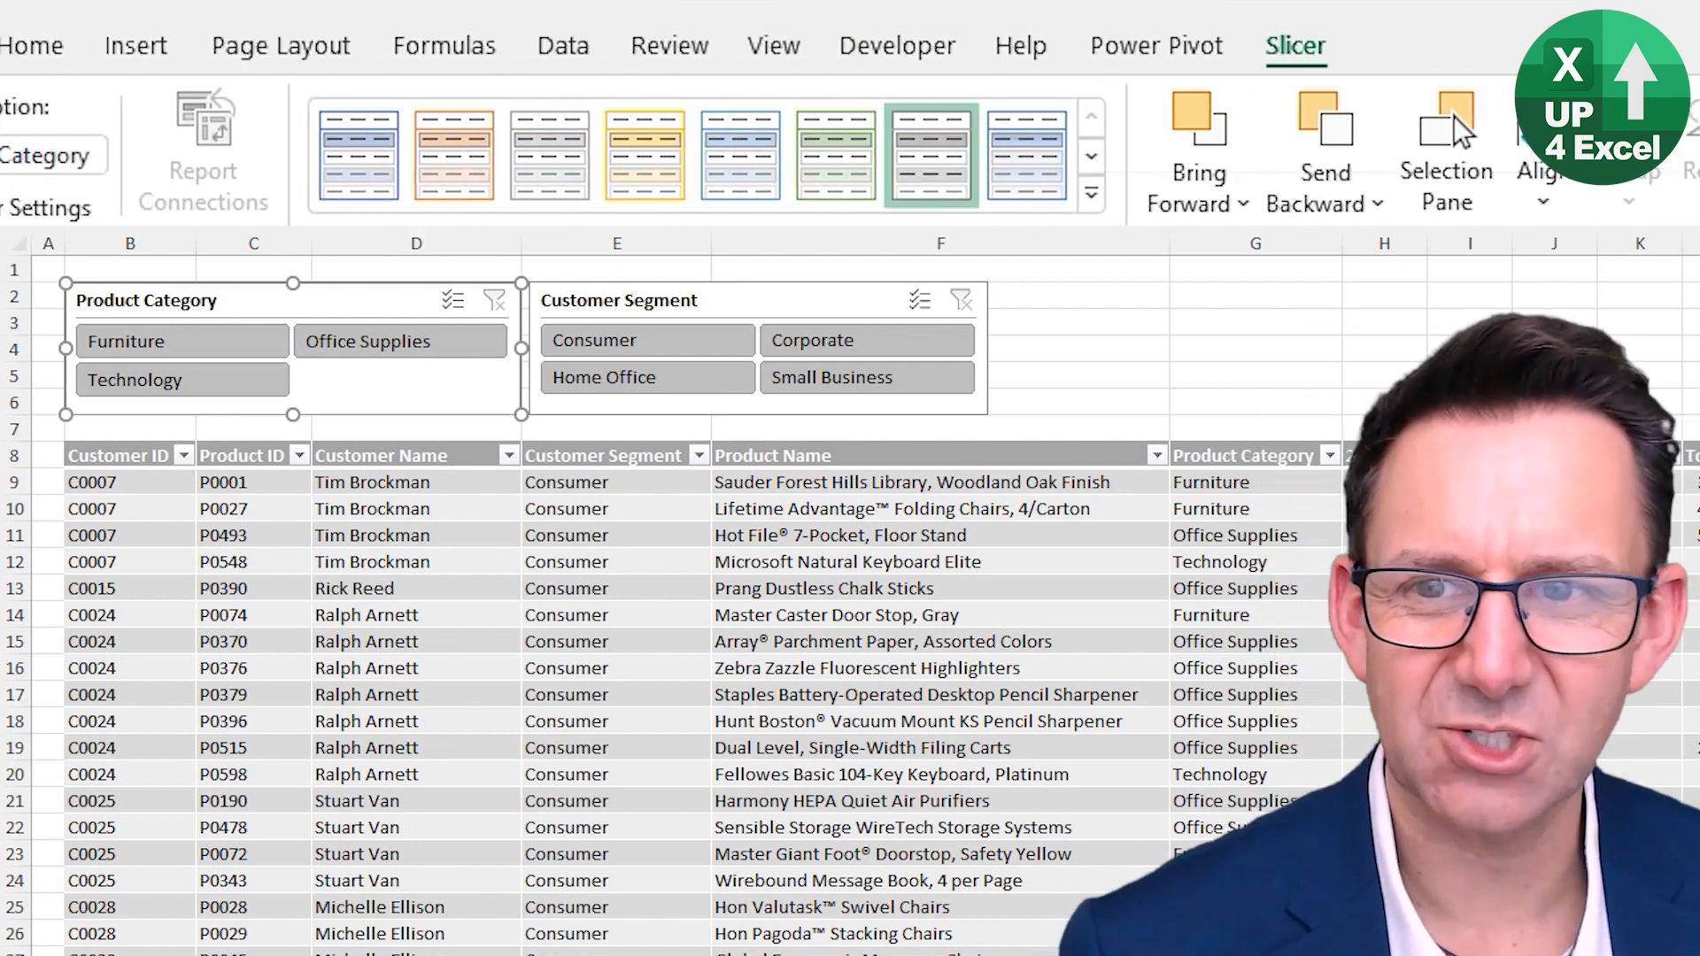
click(133, 209)
click(1085, 742)
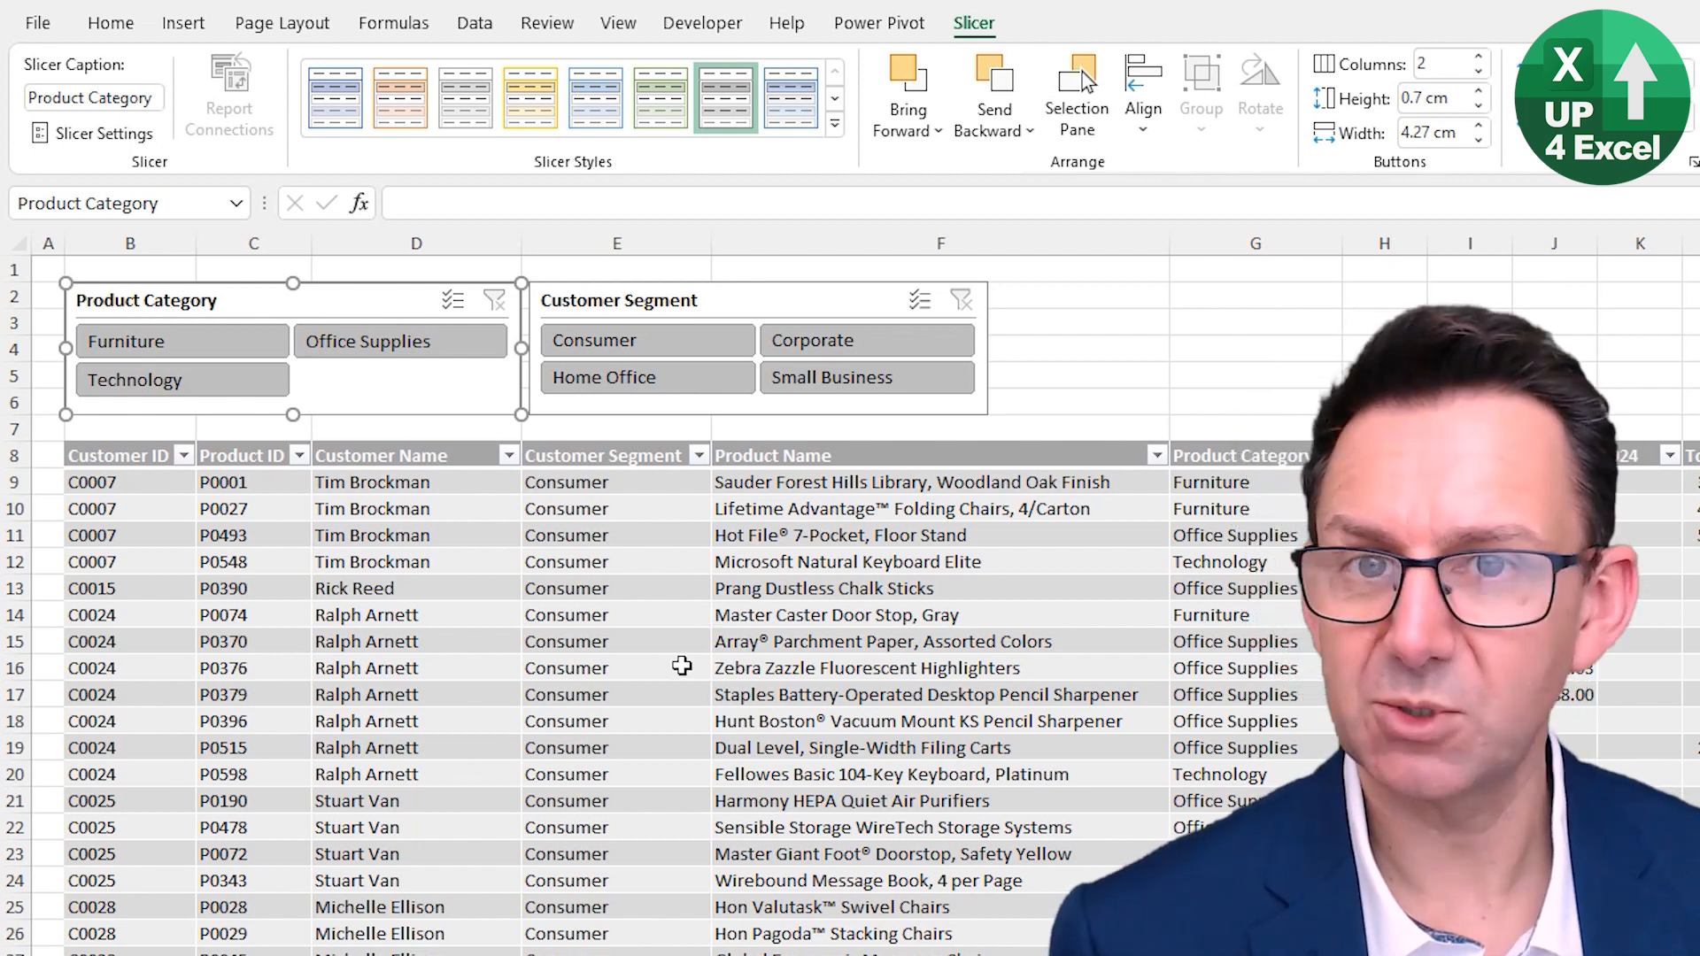
- Filter the table by toggling various Customer Segment and Product Category slicer buttons
click(632, 382)
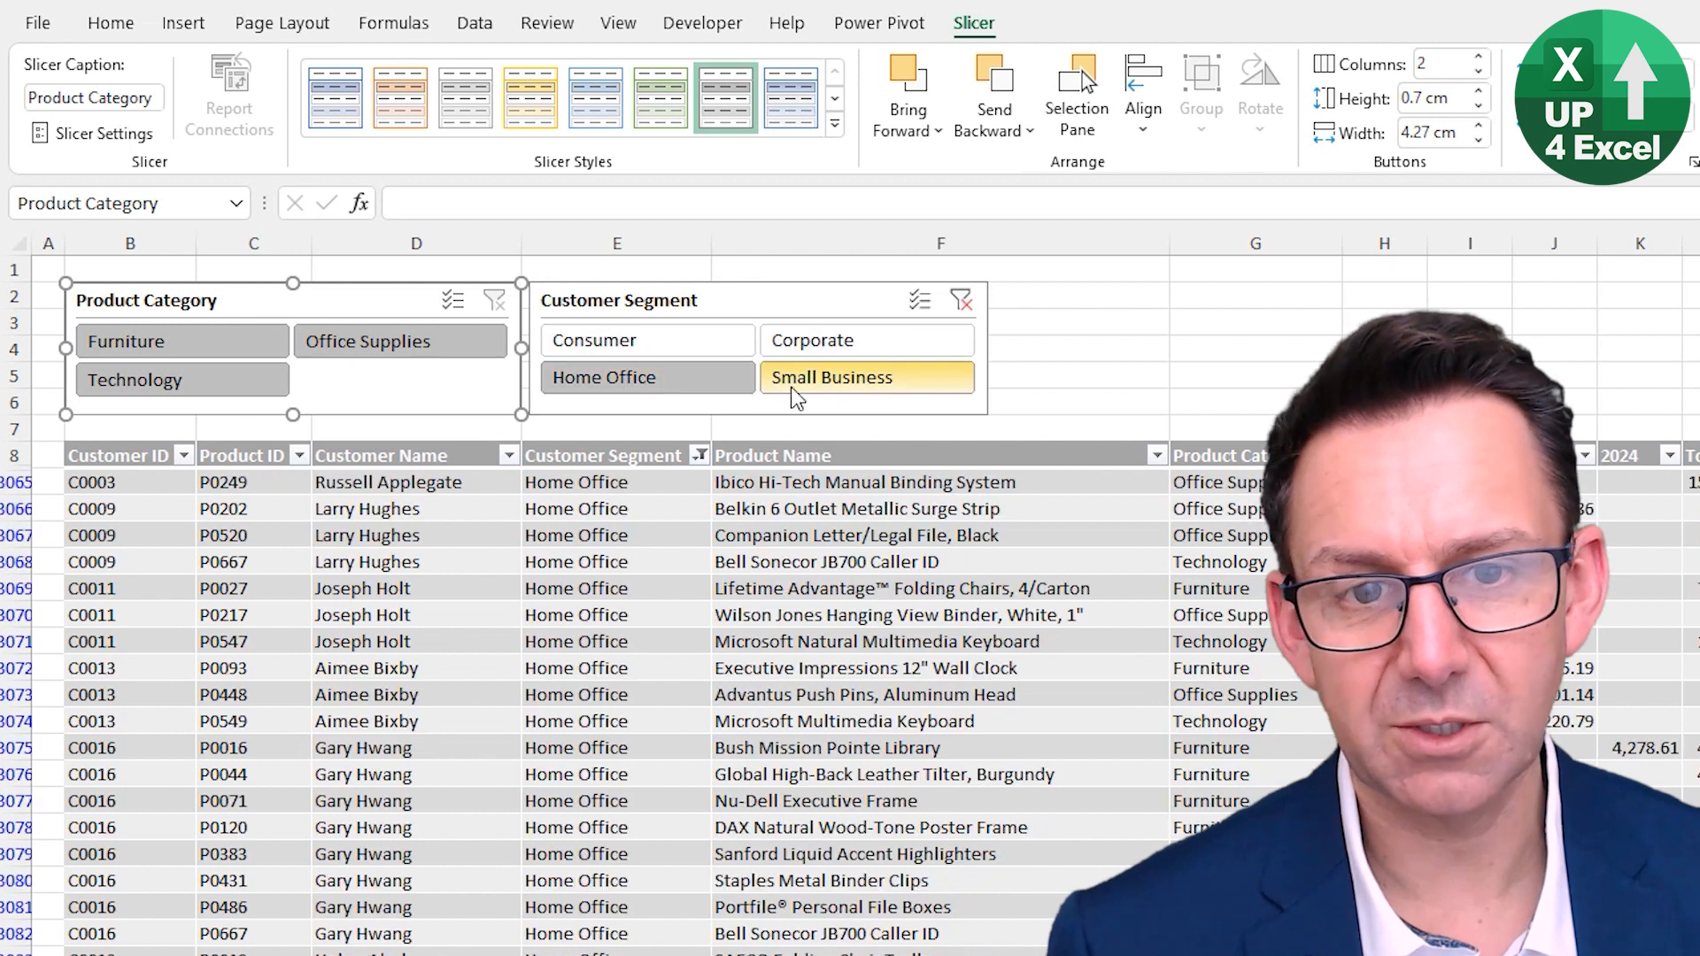
click(790, 386)
click(806, 347)
click(671, 342)
click(431, 351)
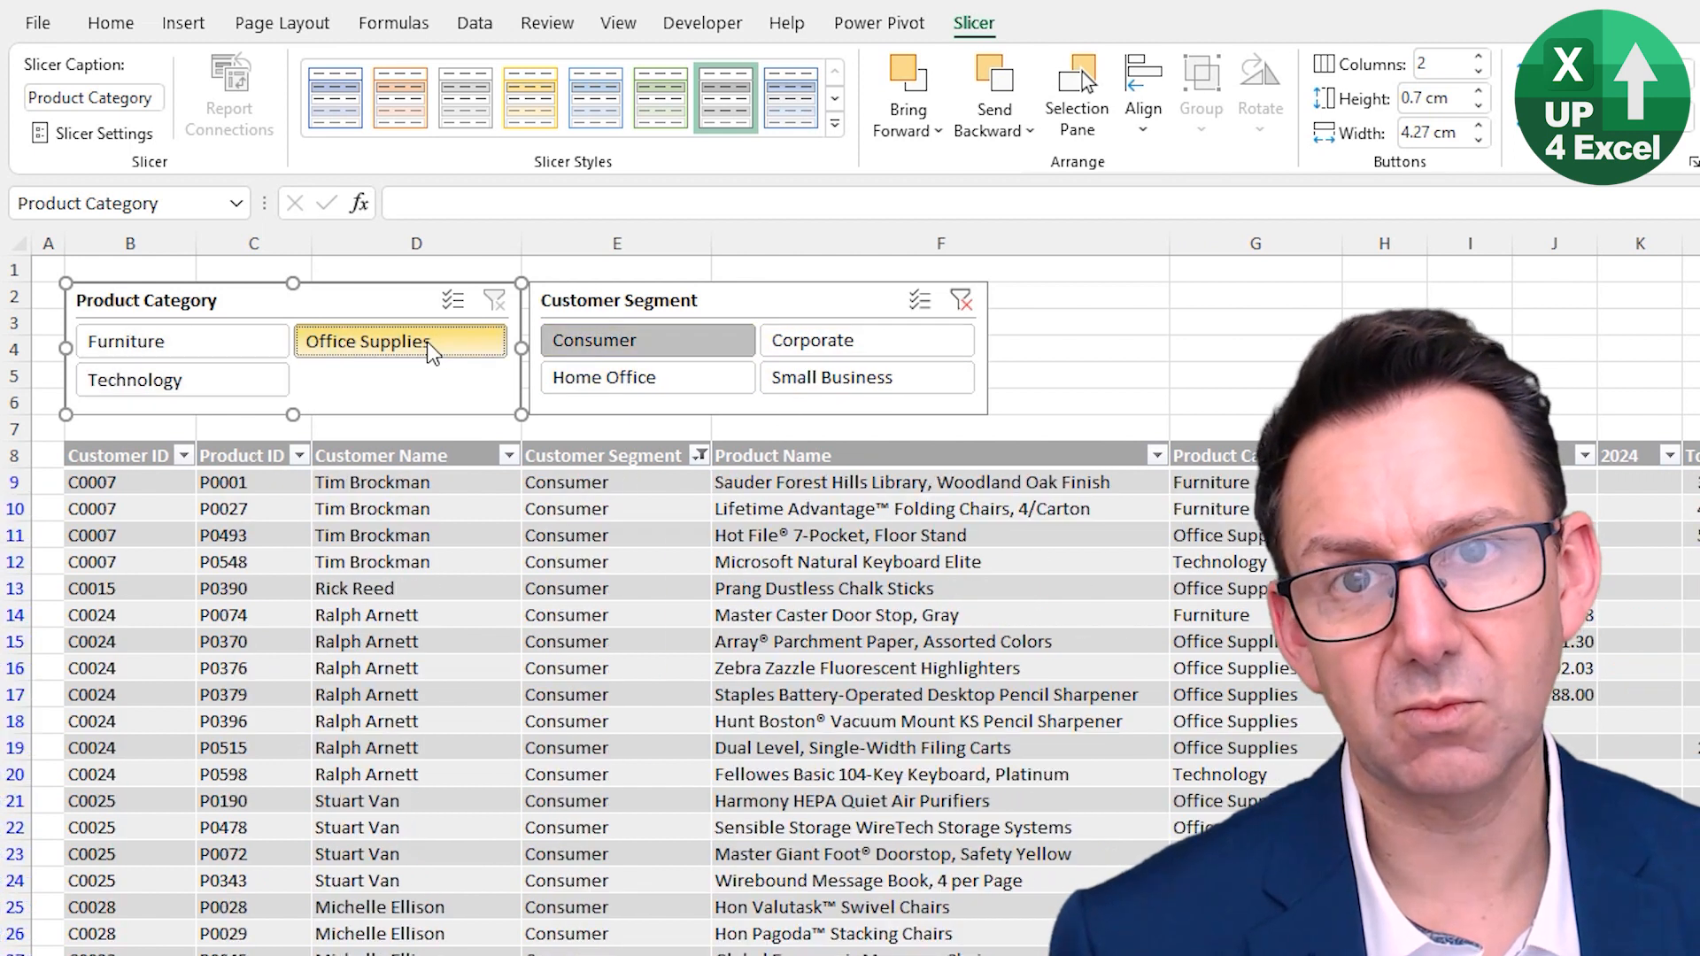
click(270, 344)
click(256, 393)
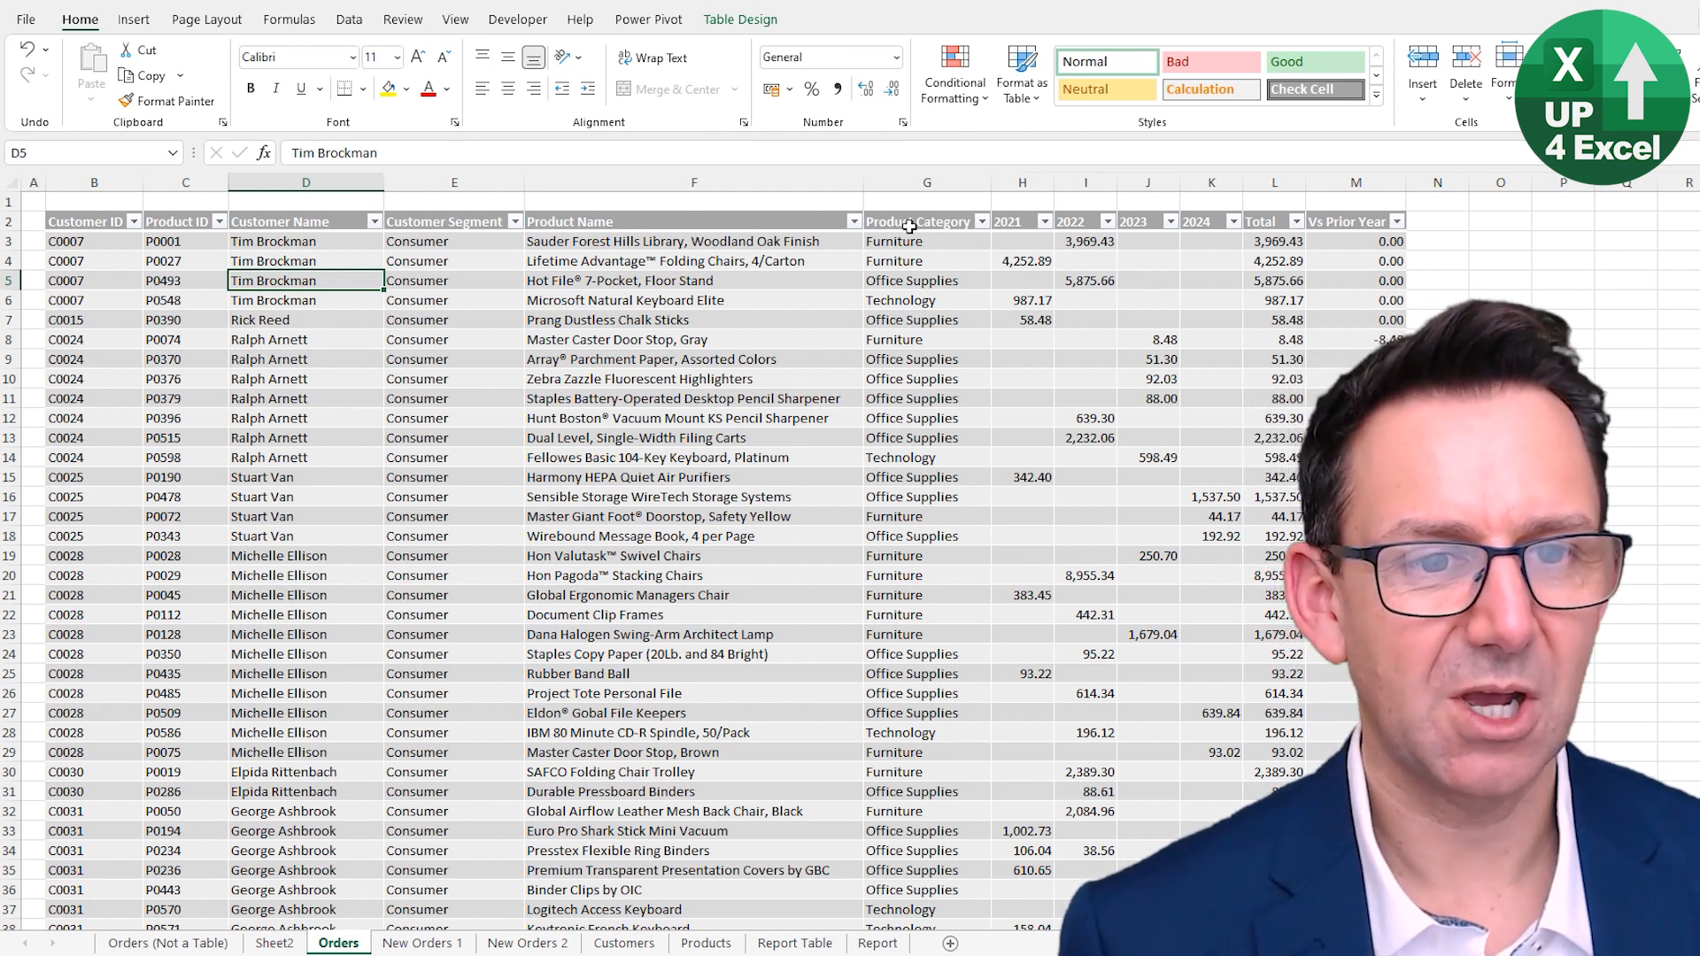
- Move the Customer Segment column so it sits after the Product Category column in the Orders table
click(454, 210)
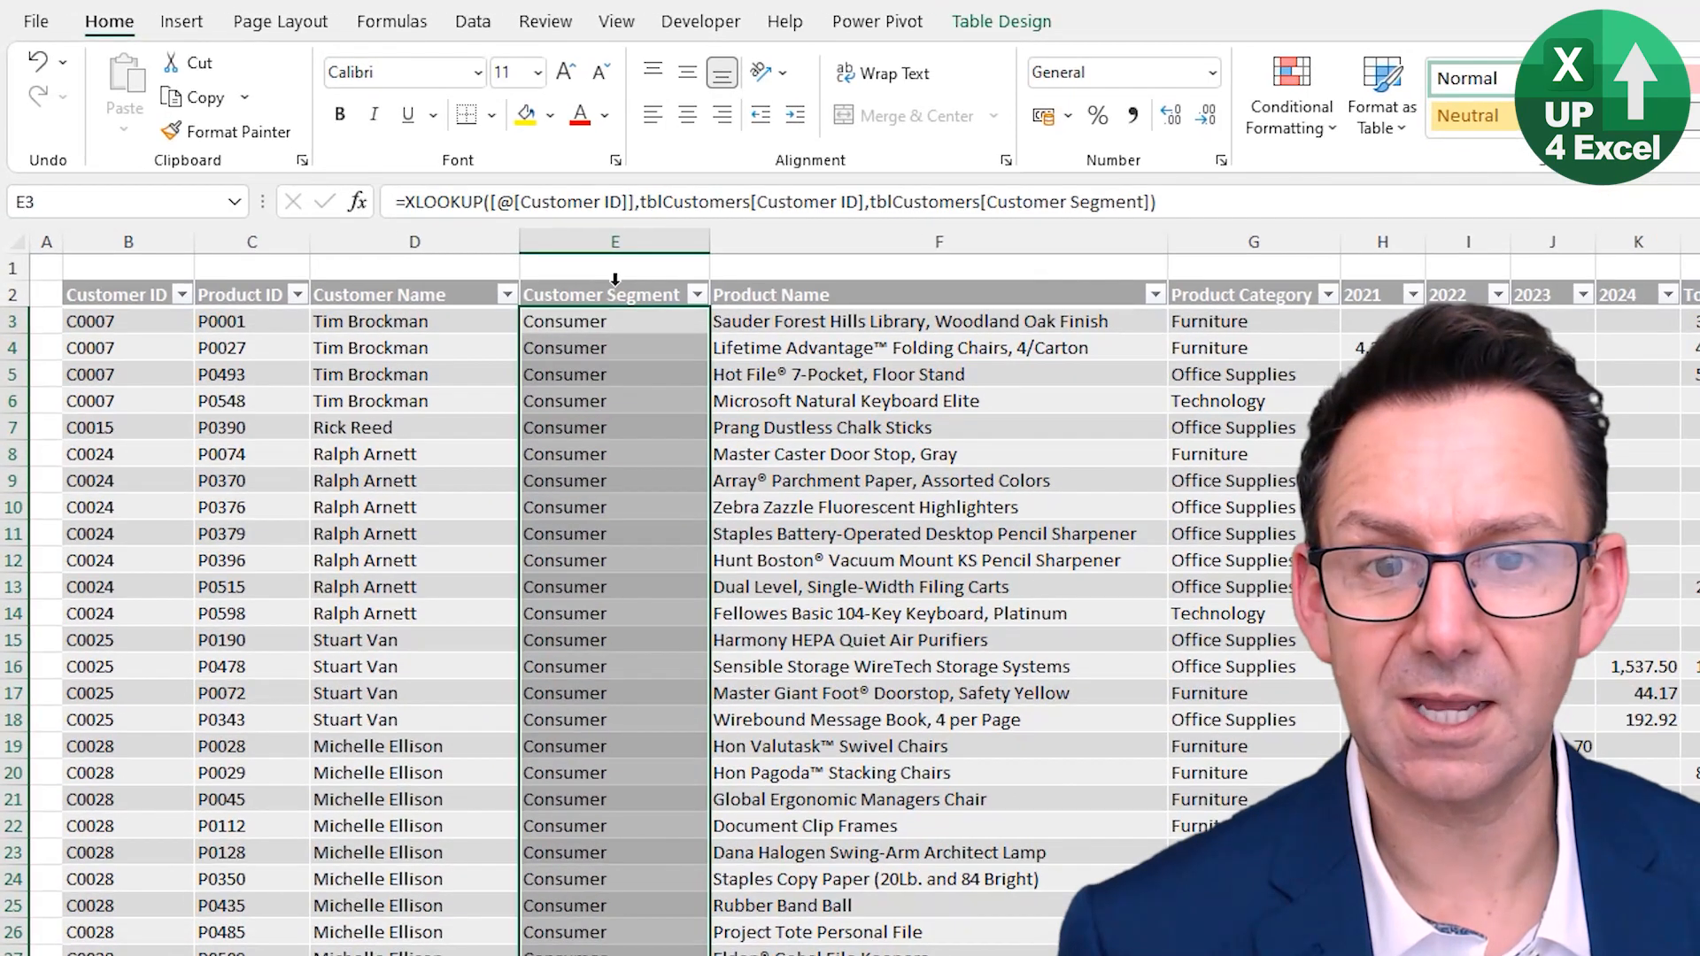
click(615, 279)
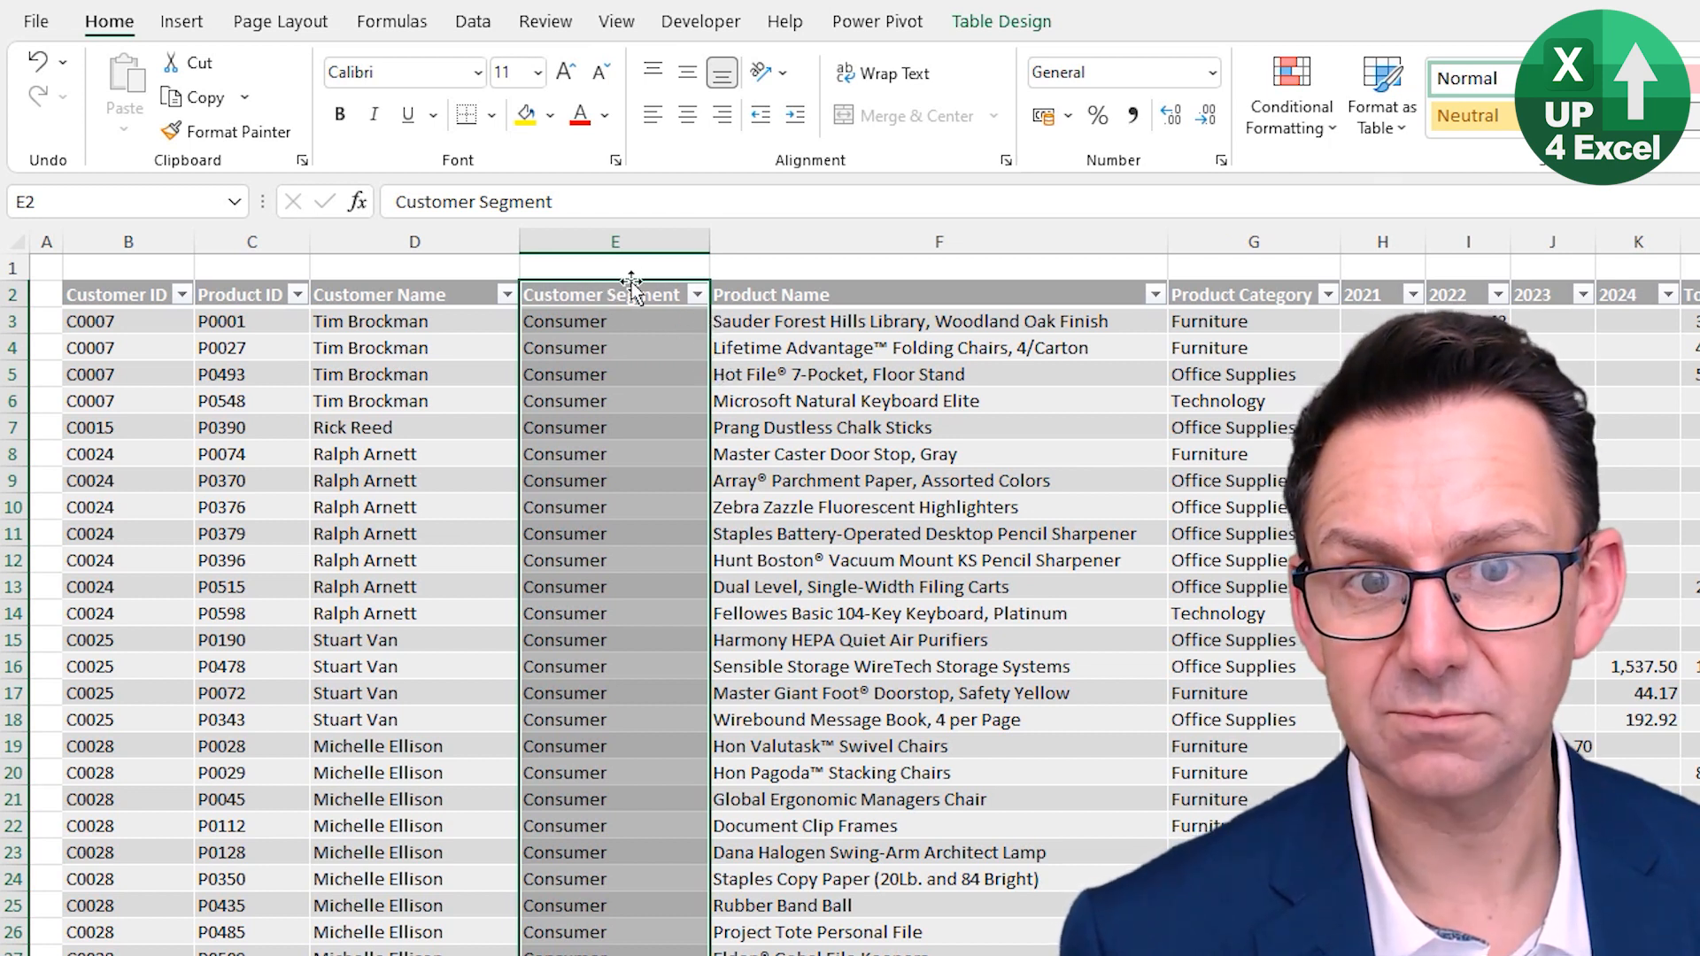
drag(712, 328, 1332, 347)
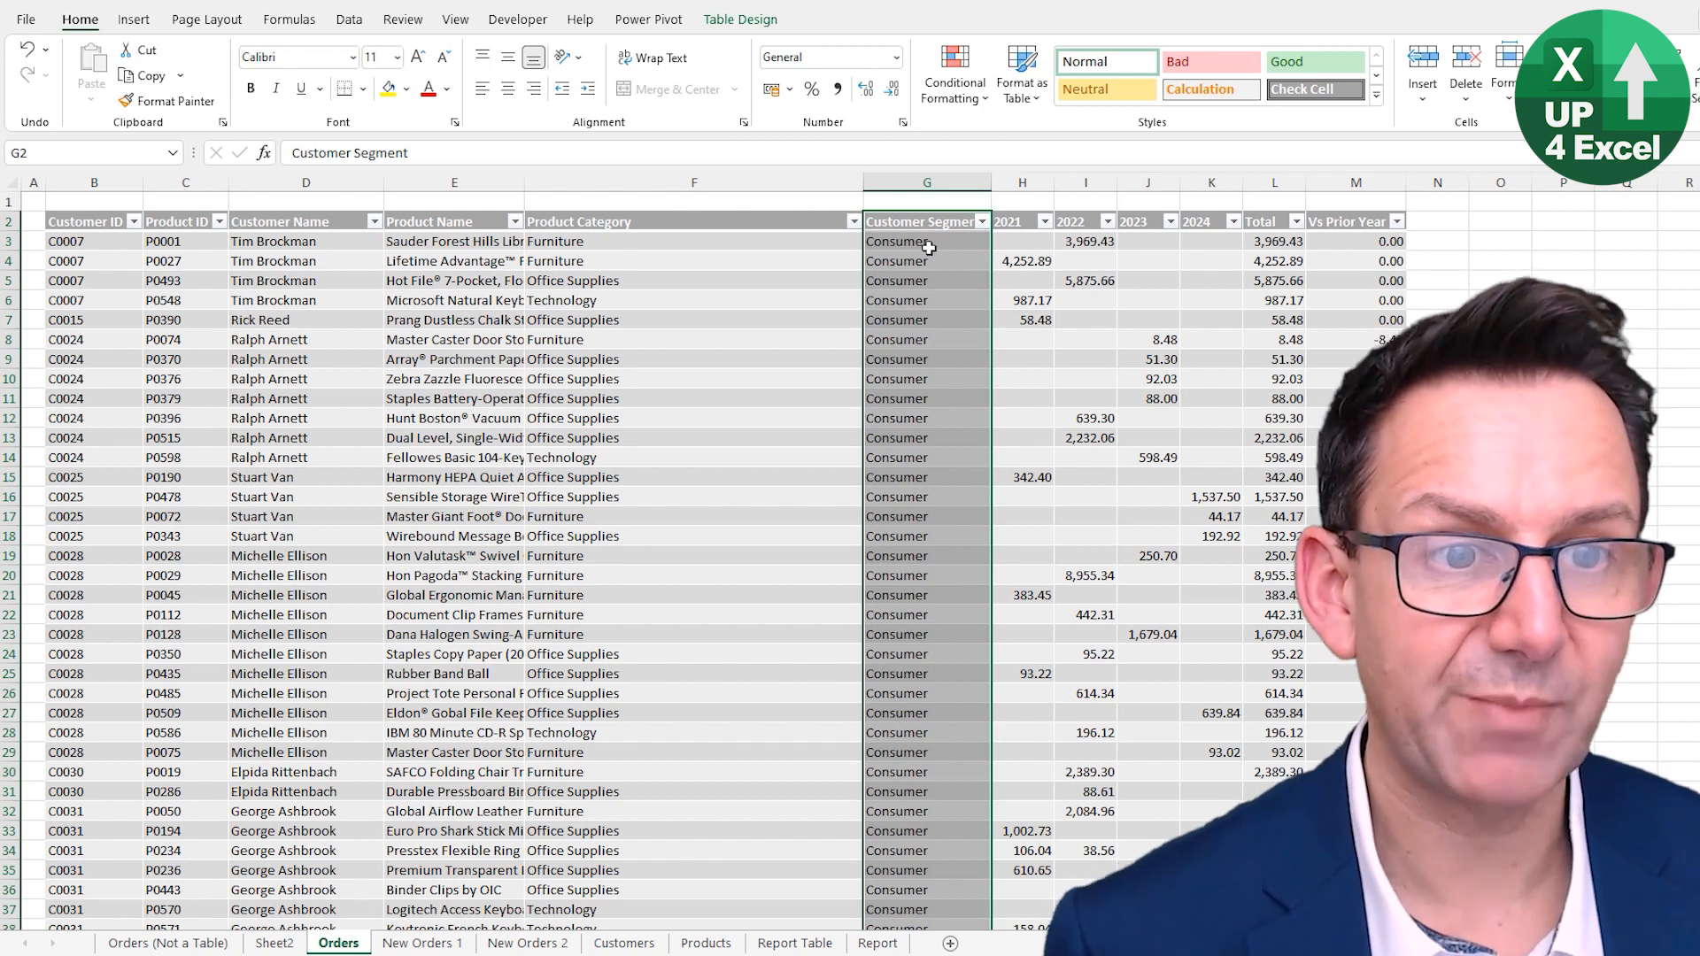
- Autofit the widths of the Product Name, Product Category and Customer Segment columns
click(921, 182)
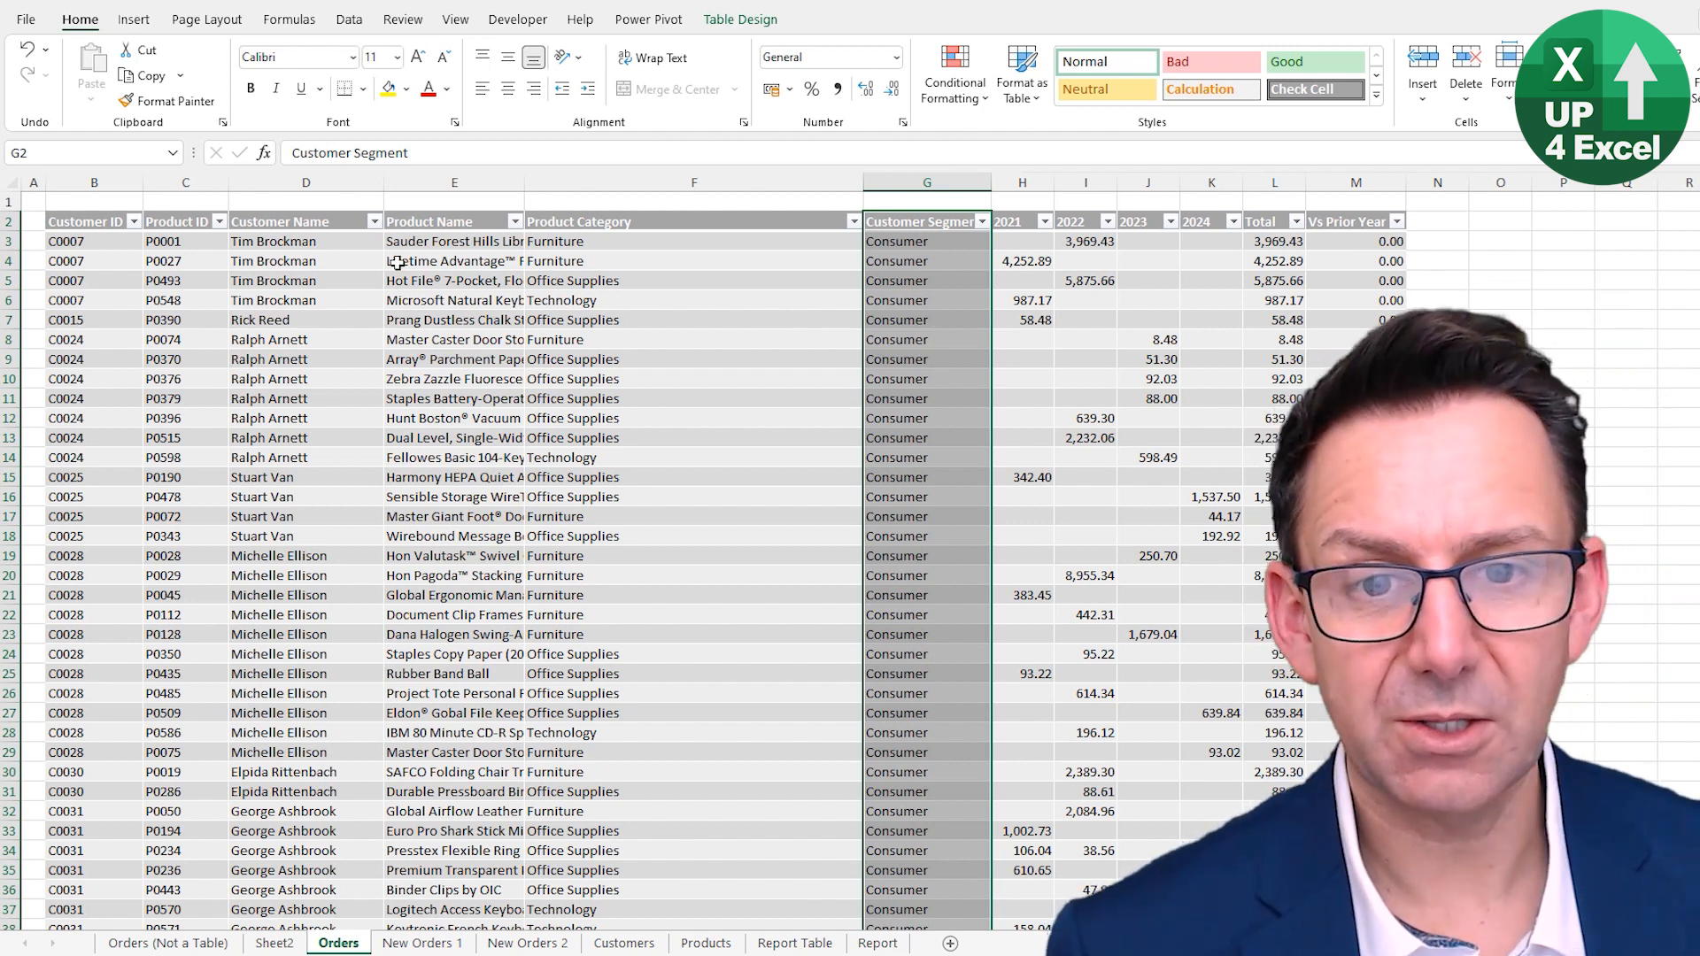
click(462, 248)
click(490, 305)
click(554, 283)
click(488, 319)
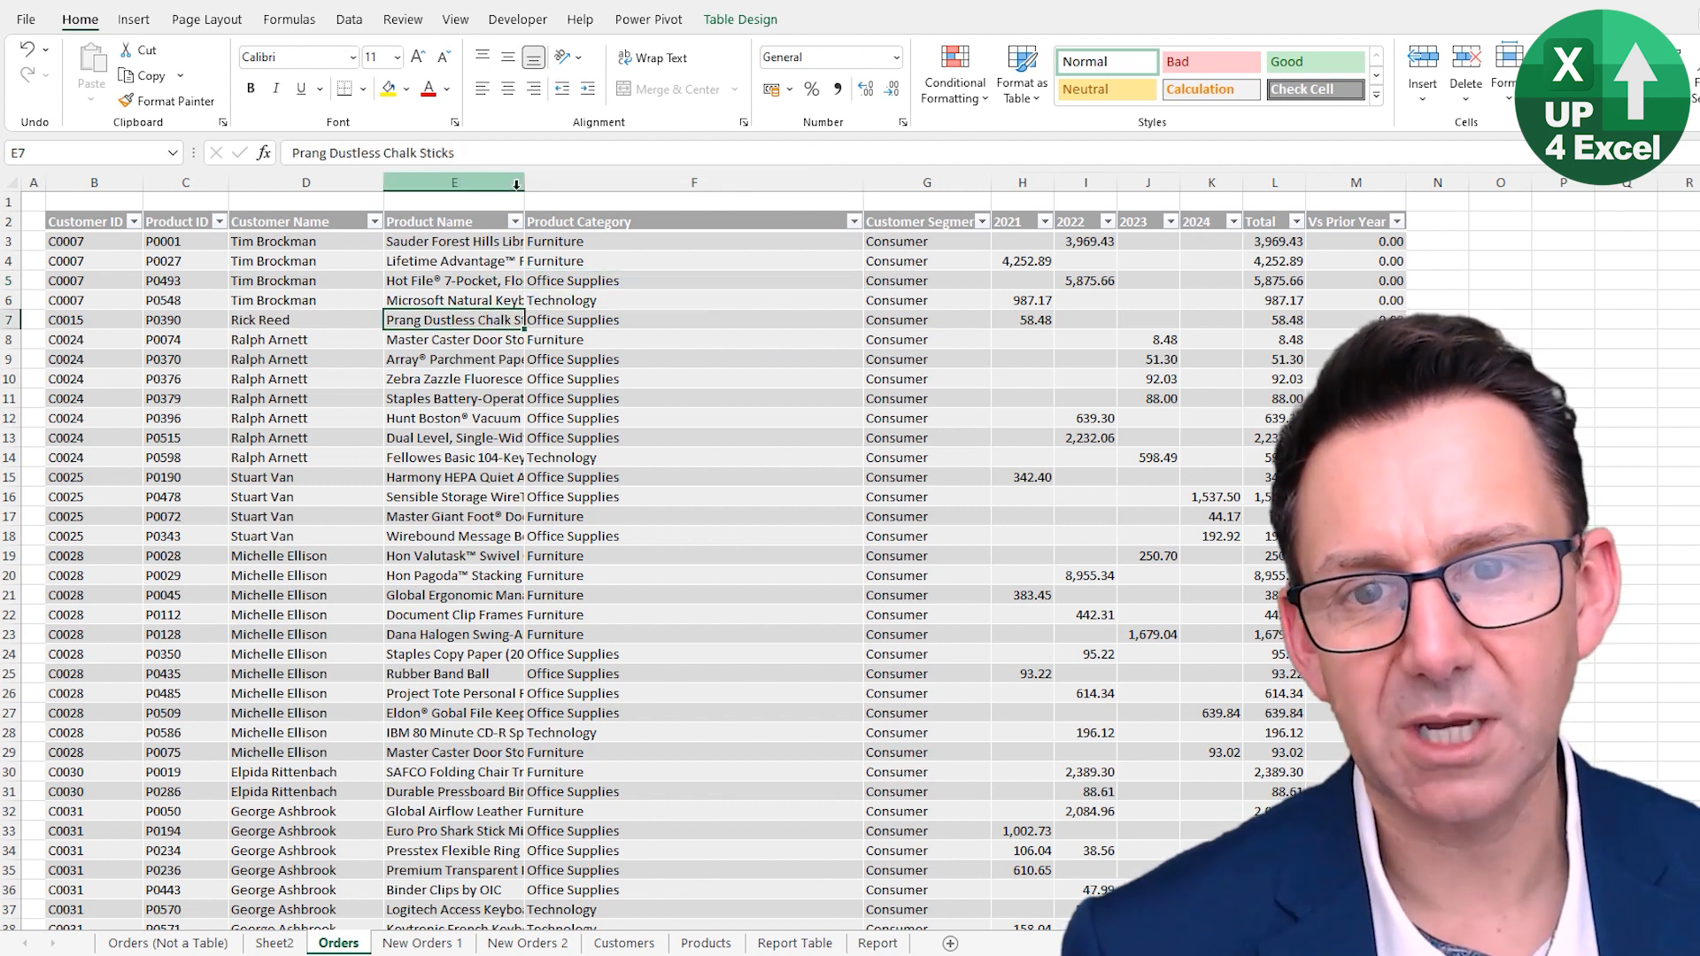
drag(514, 183, 899, 179)
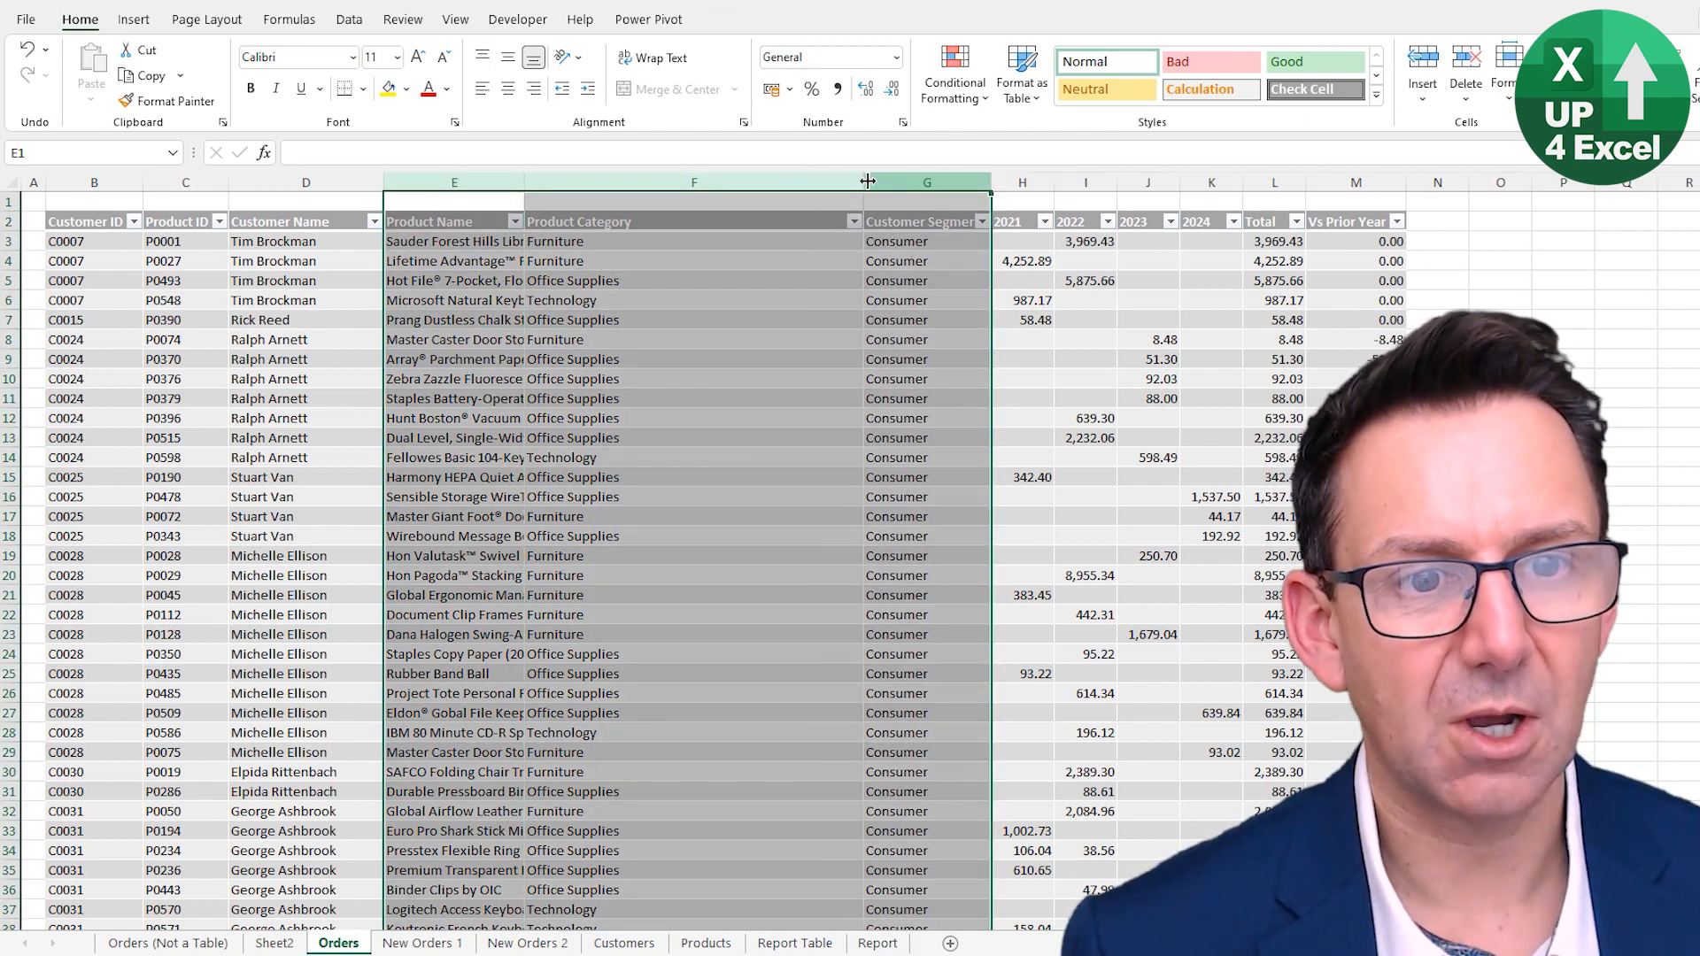
double_click(867, 182)
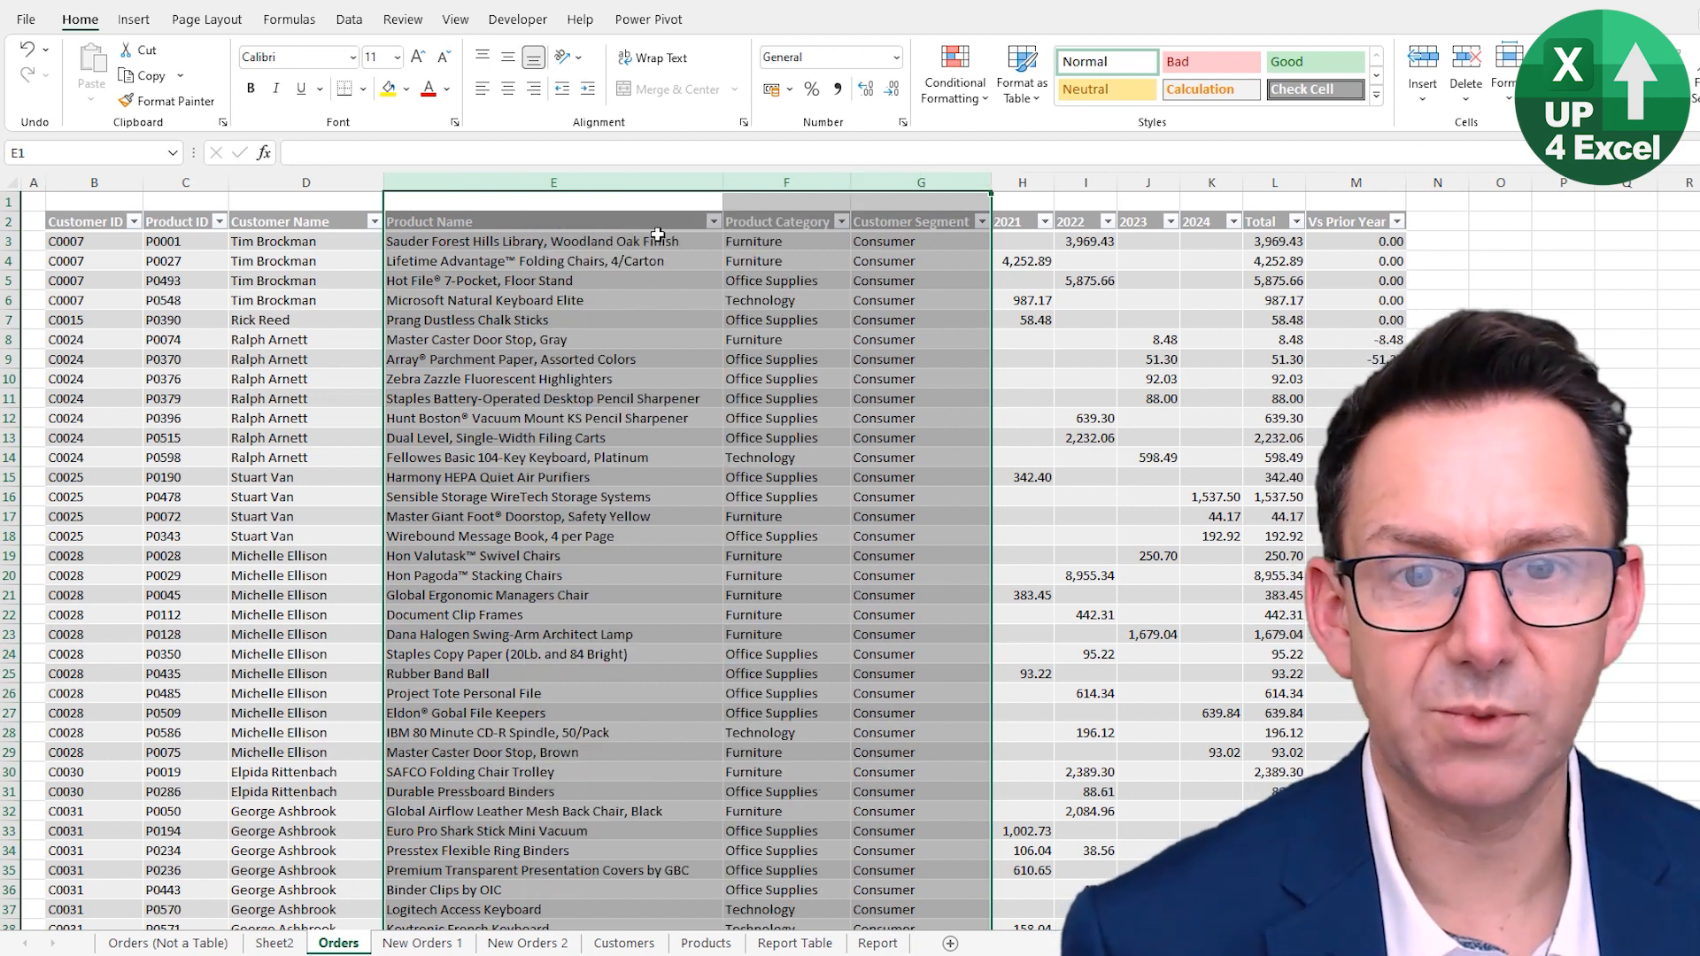
click(13, 183)
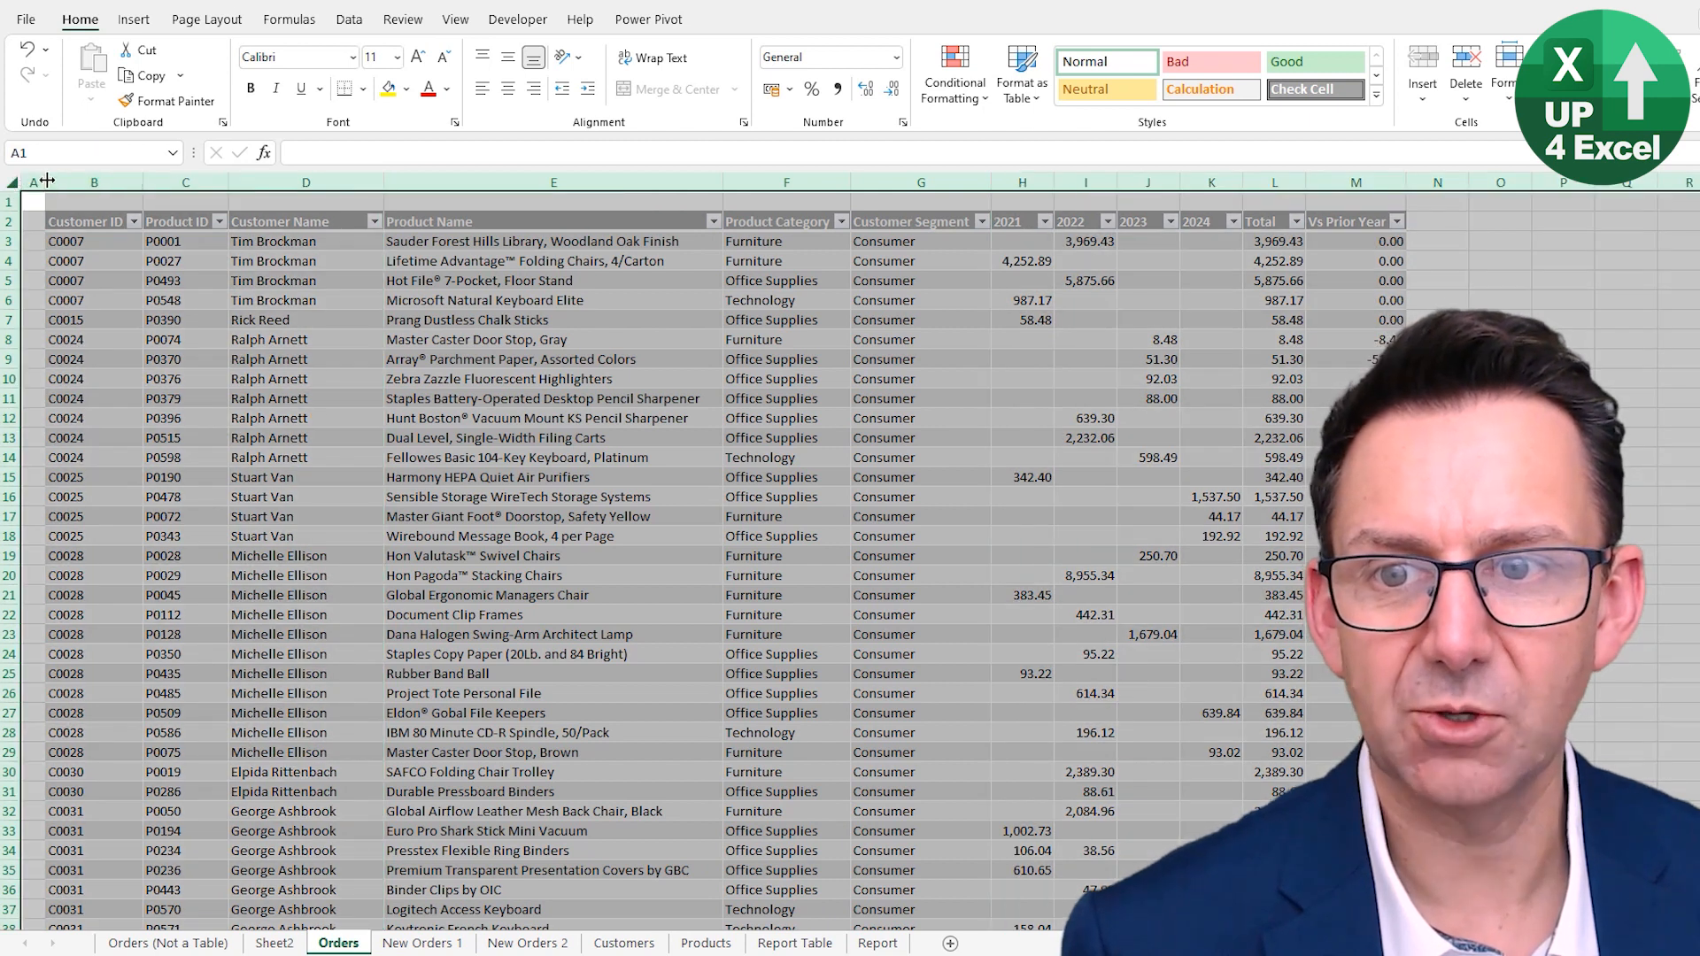
click(440, 282)
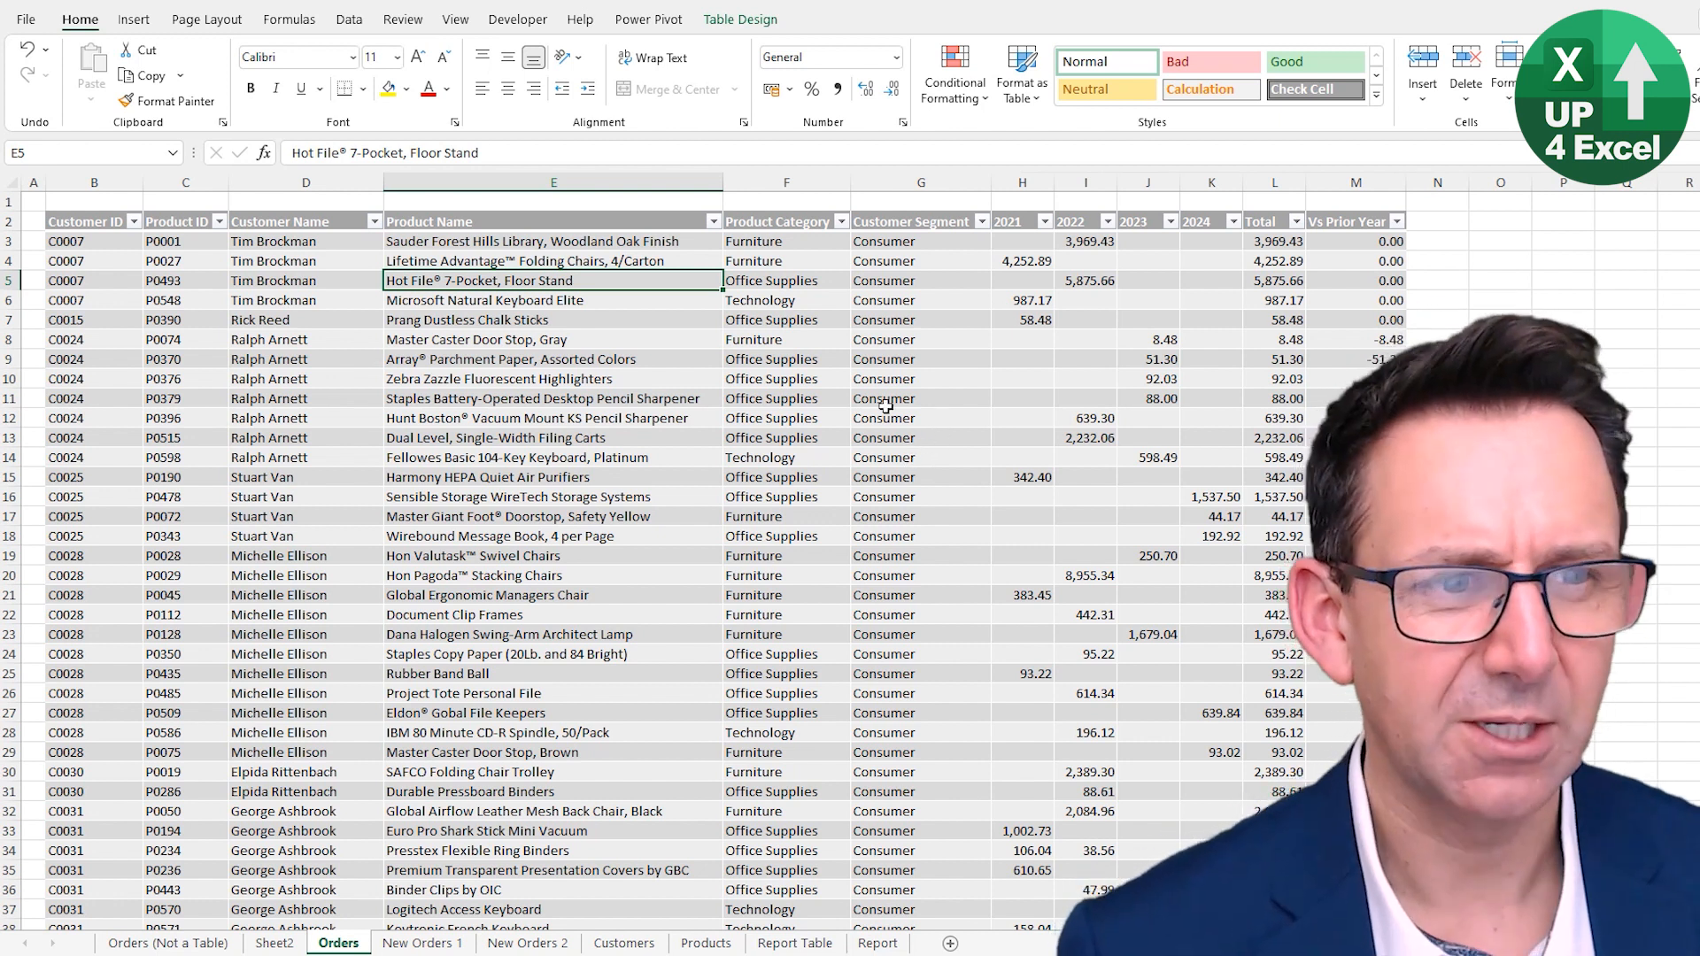
- Move the Customer Segment column between the 2022 and 2023 year columns and autofit the column widths
click(1267, 239)
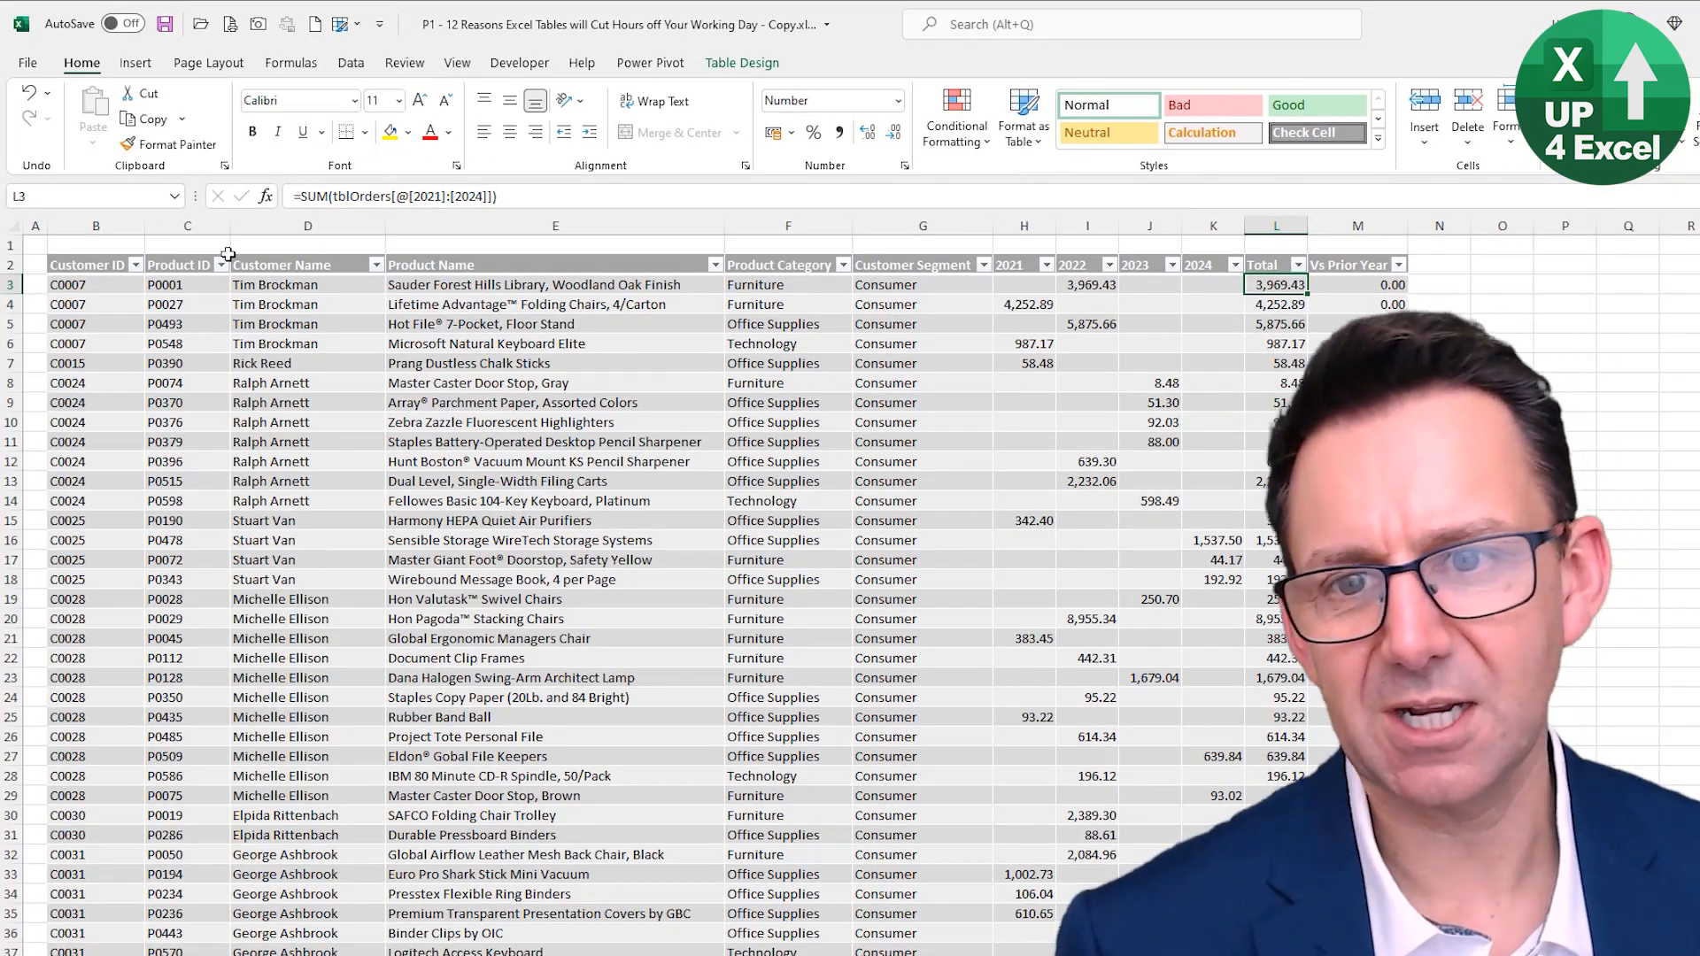
click(928, 257)
mouse_move(850, 321)
mouse_down()
mouse_move(977, 321)
mouse_move(851, 346)
mouse_up()
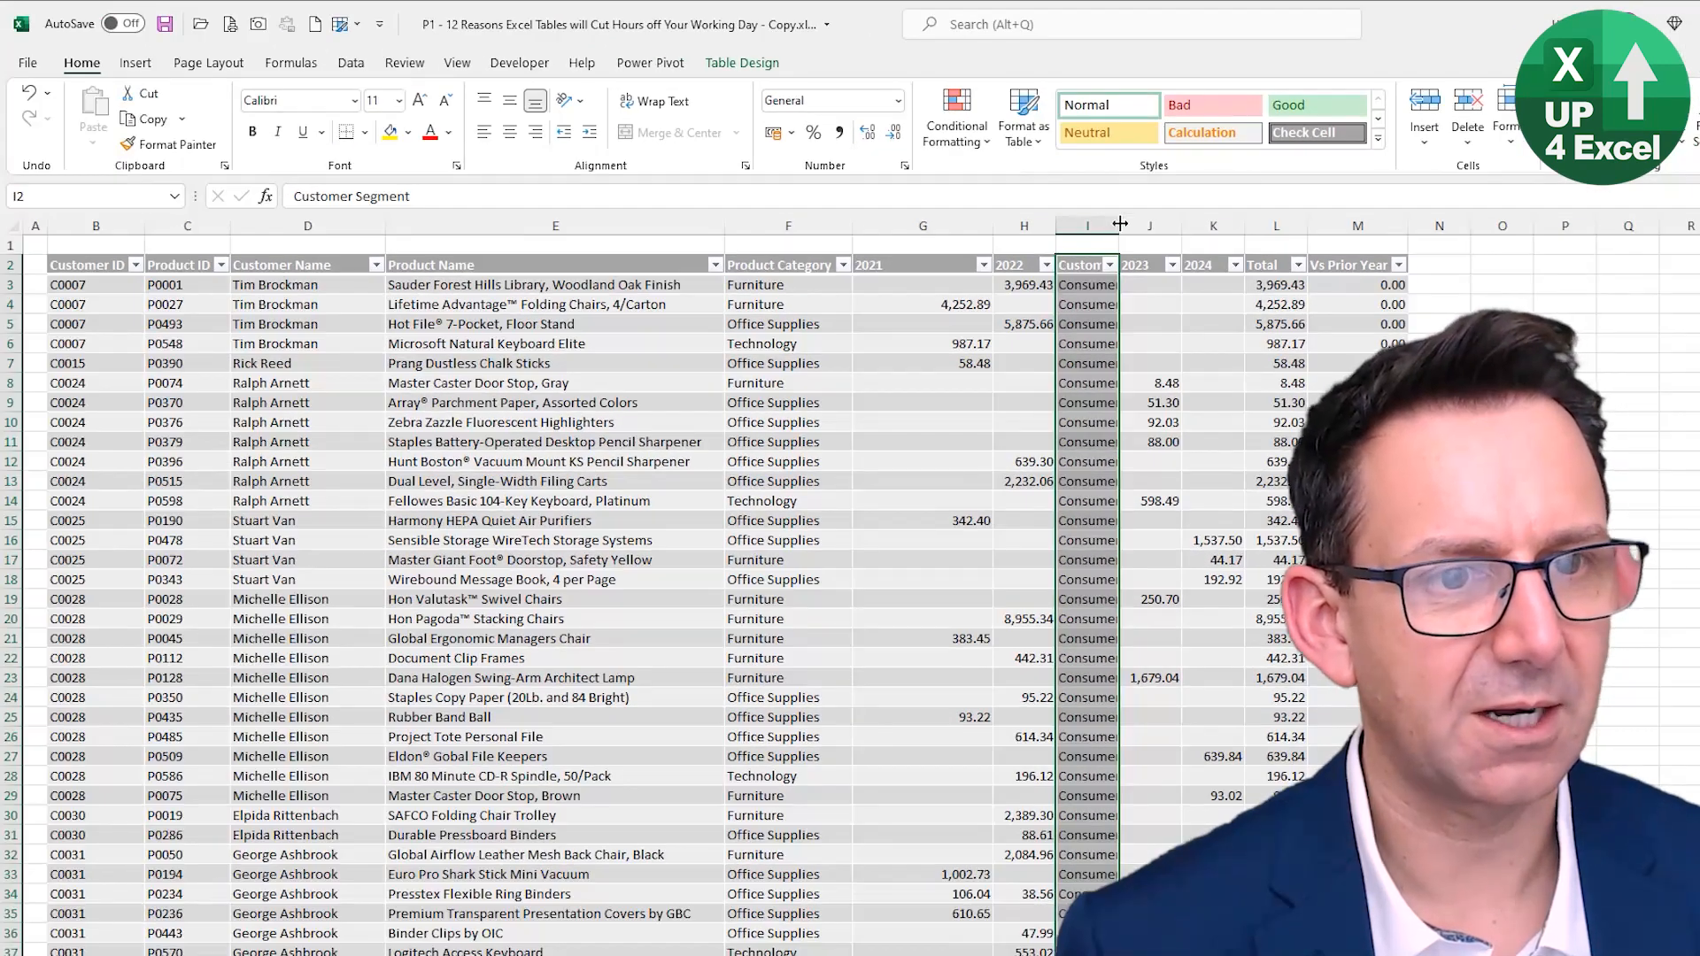
click(12, 226)
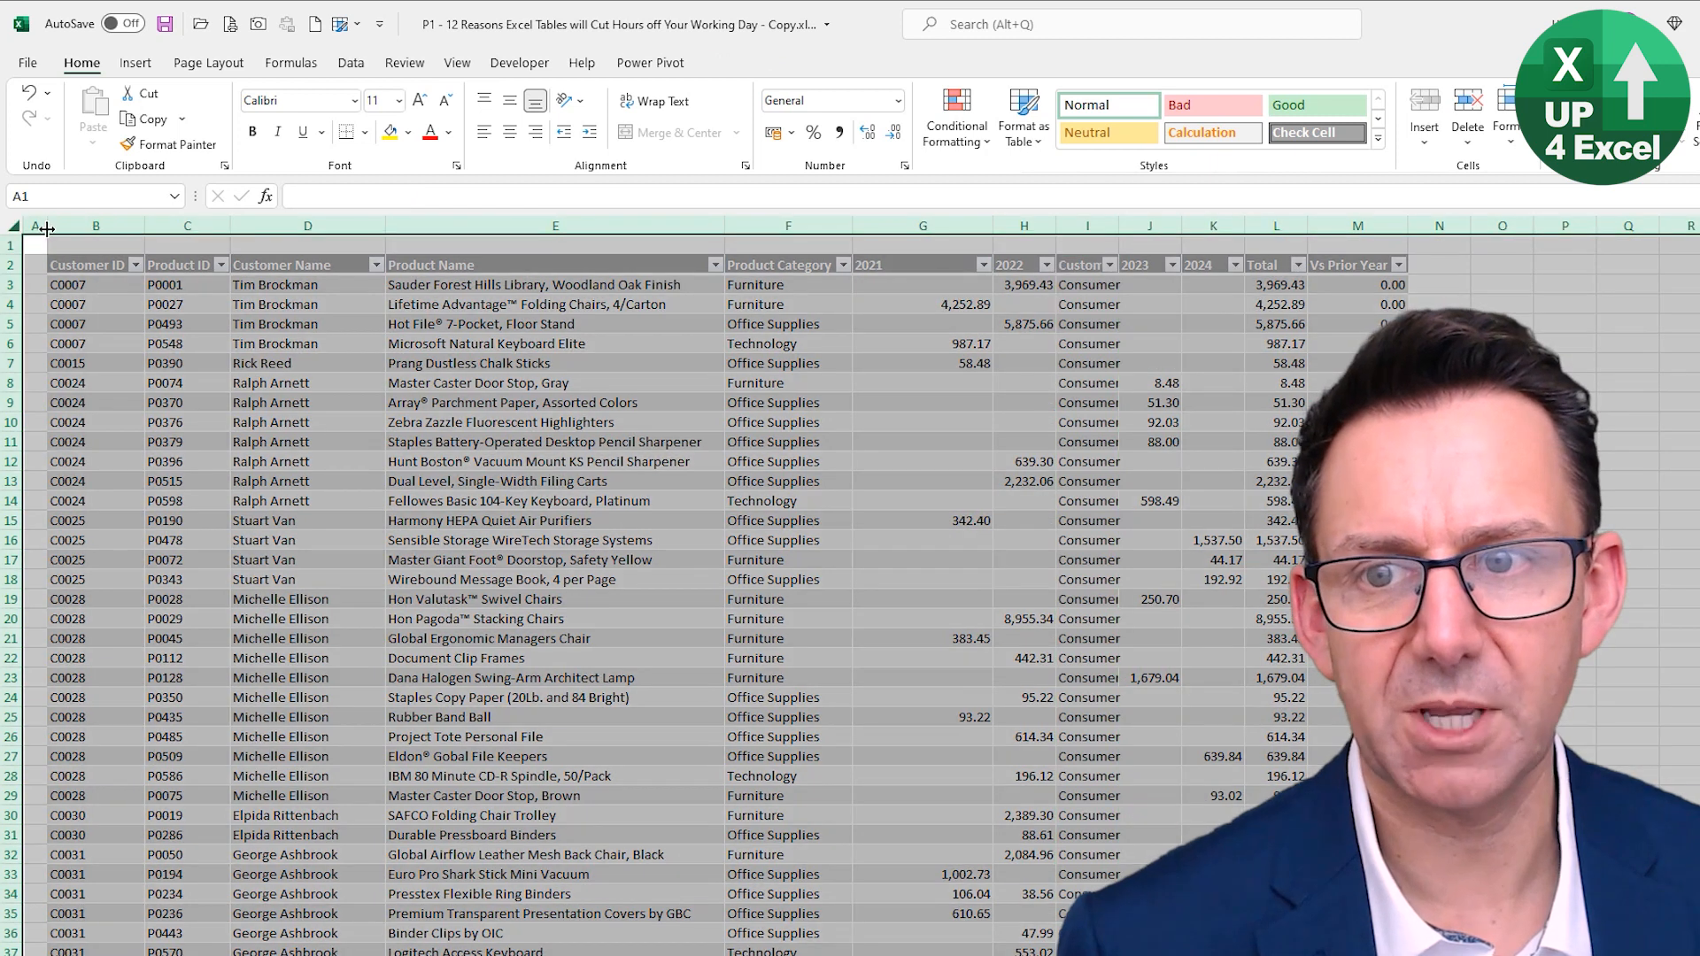
double_click(47, 227)
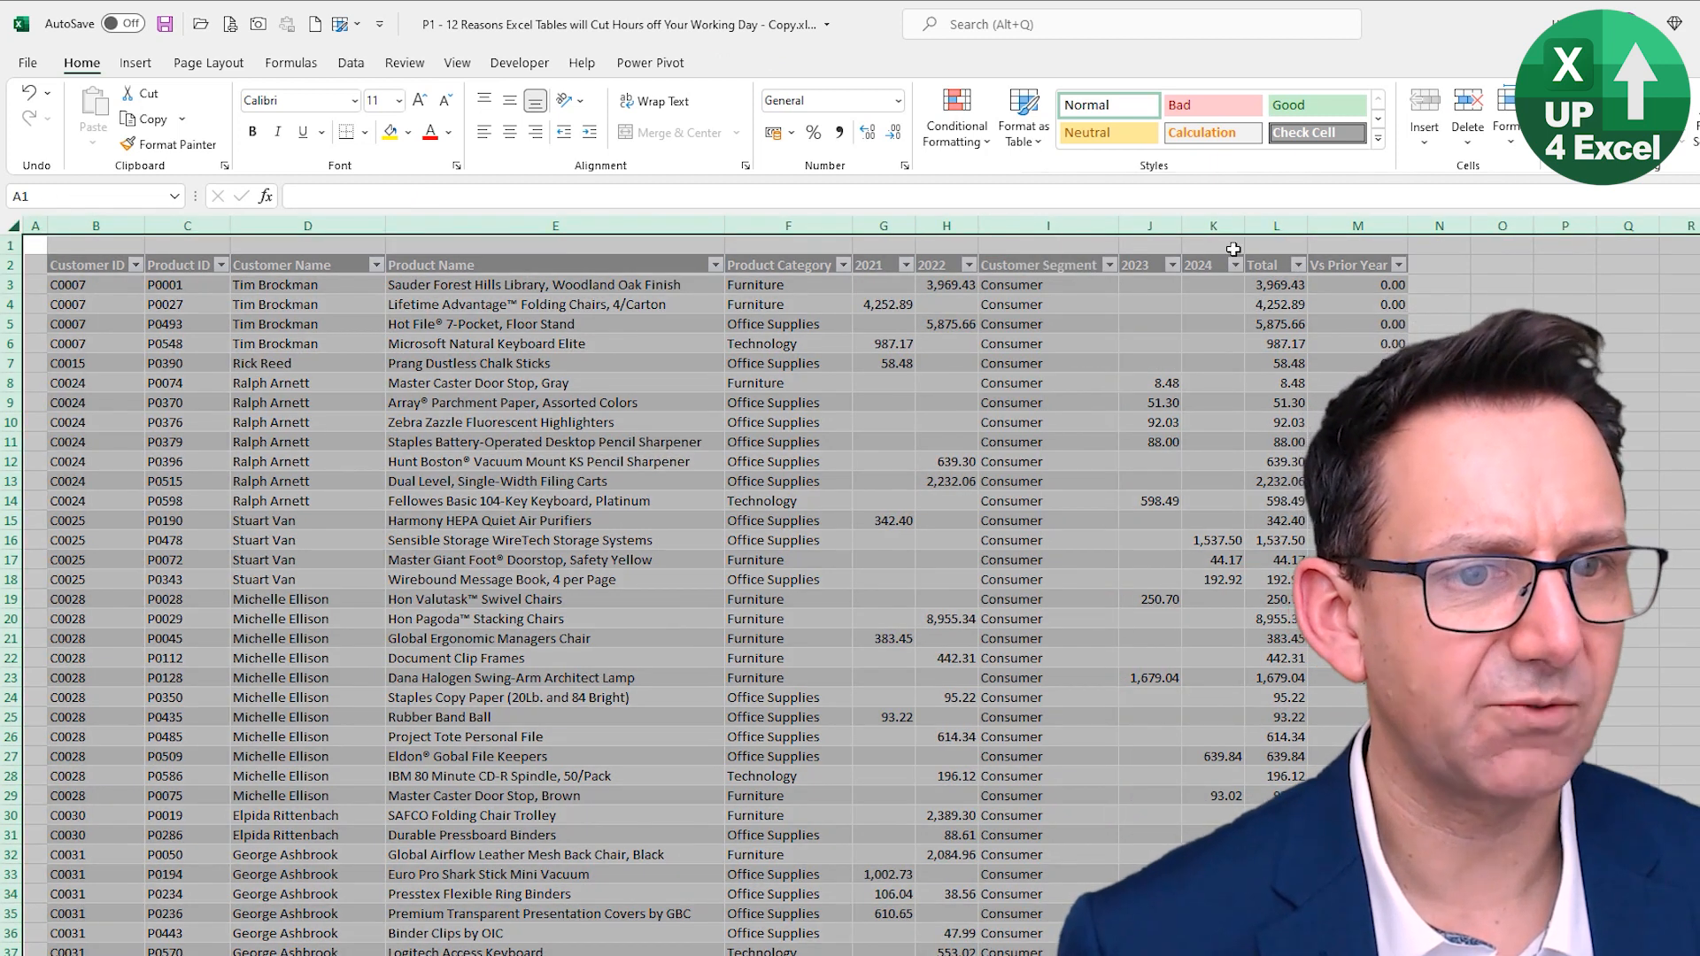
- Check the Total column formulas in this layout and undo the column move
click(1282, 285)
click(1280, 326)
click(1294, 401)
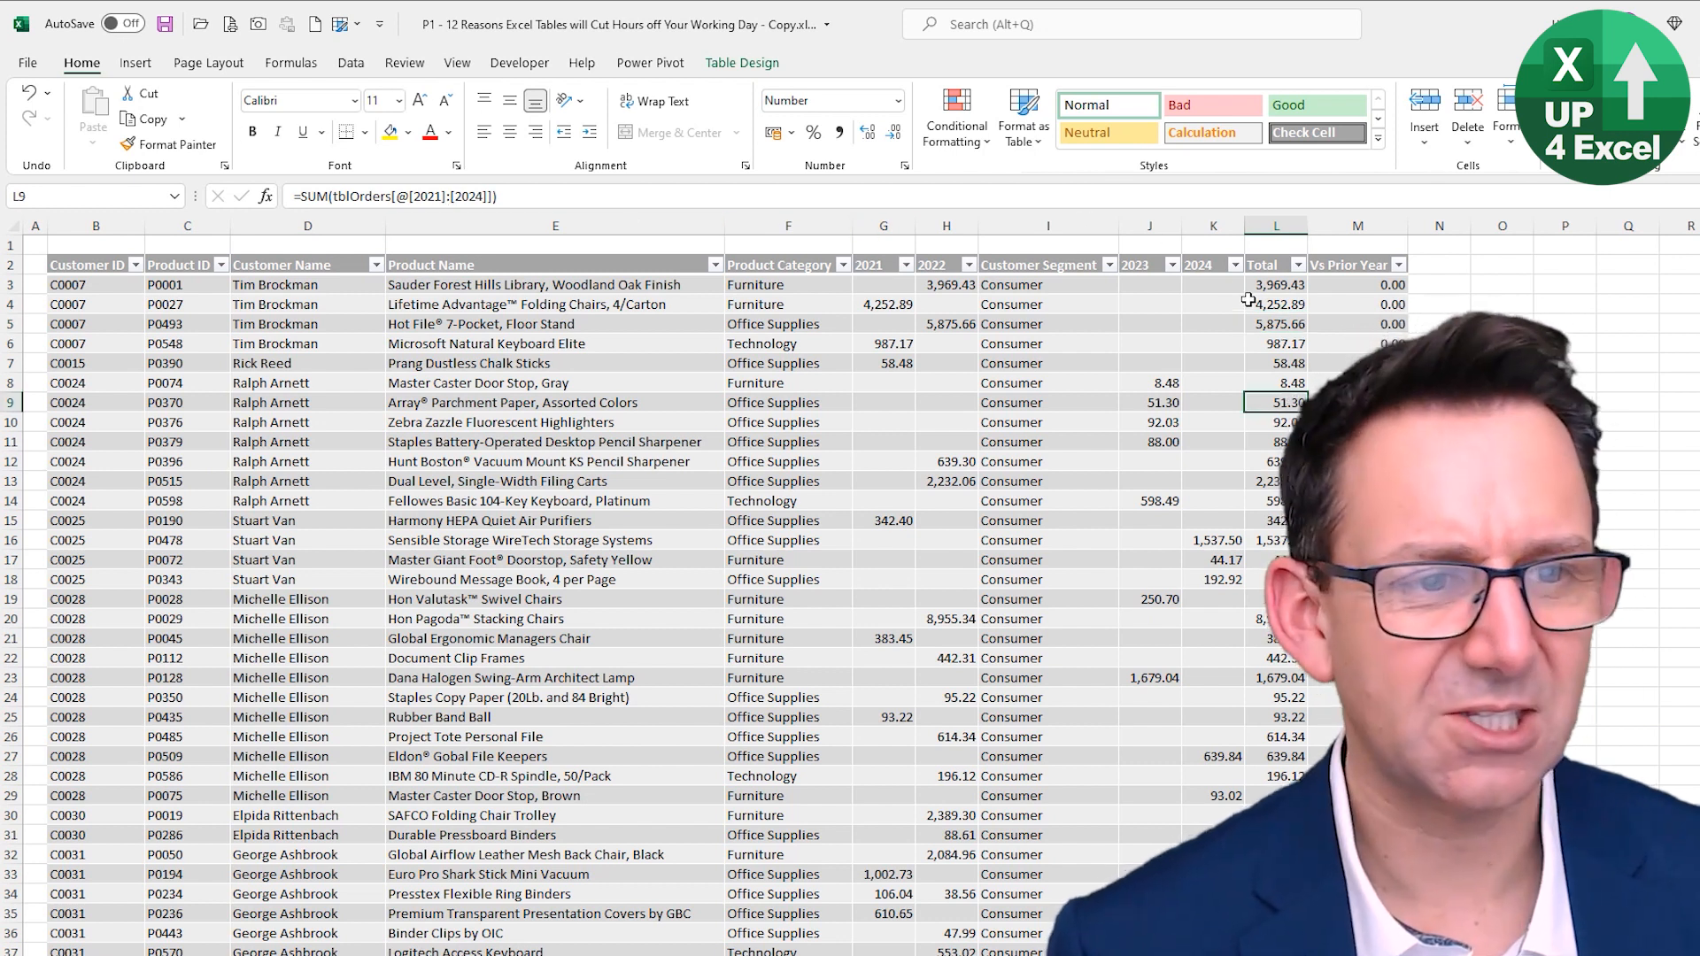
click(1056, 407)
click(1257, 398)
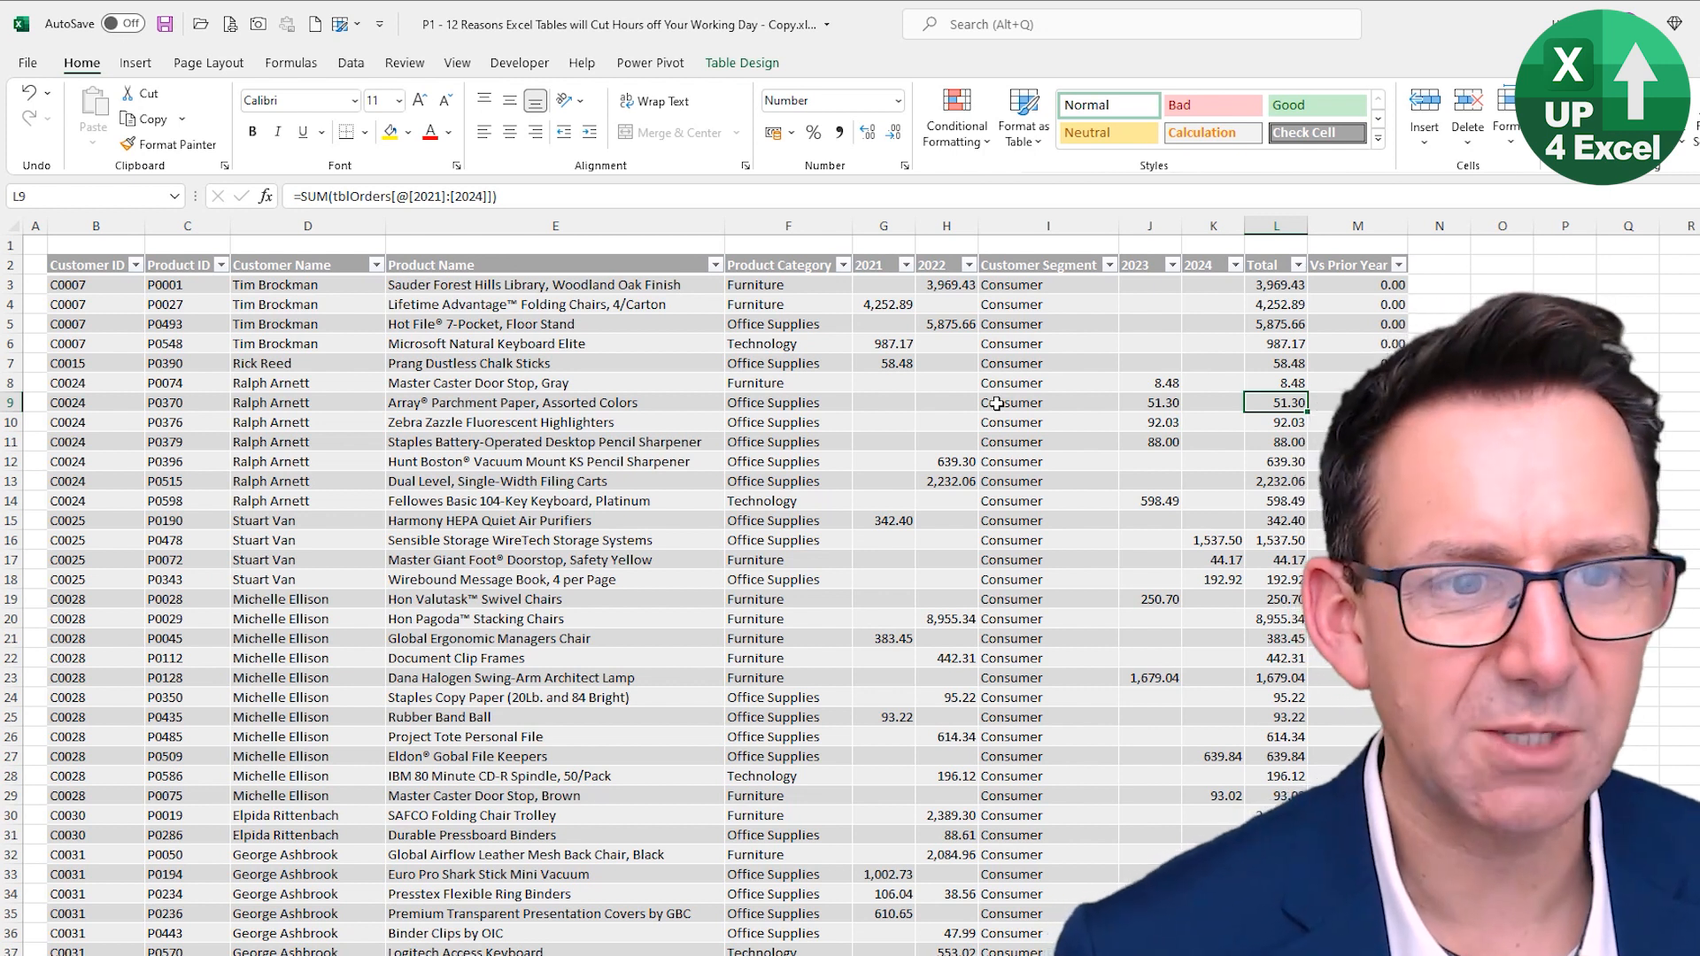
key(ctrl+z)
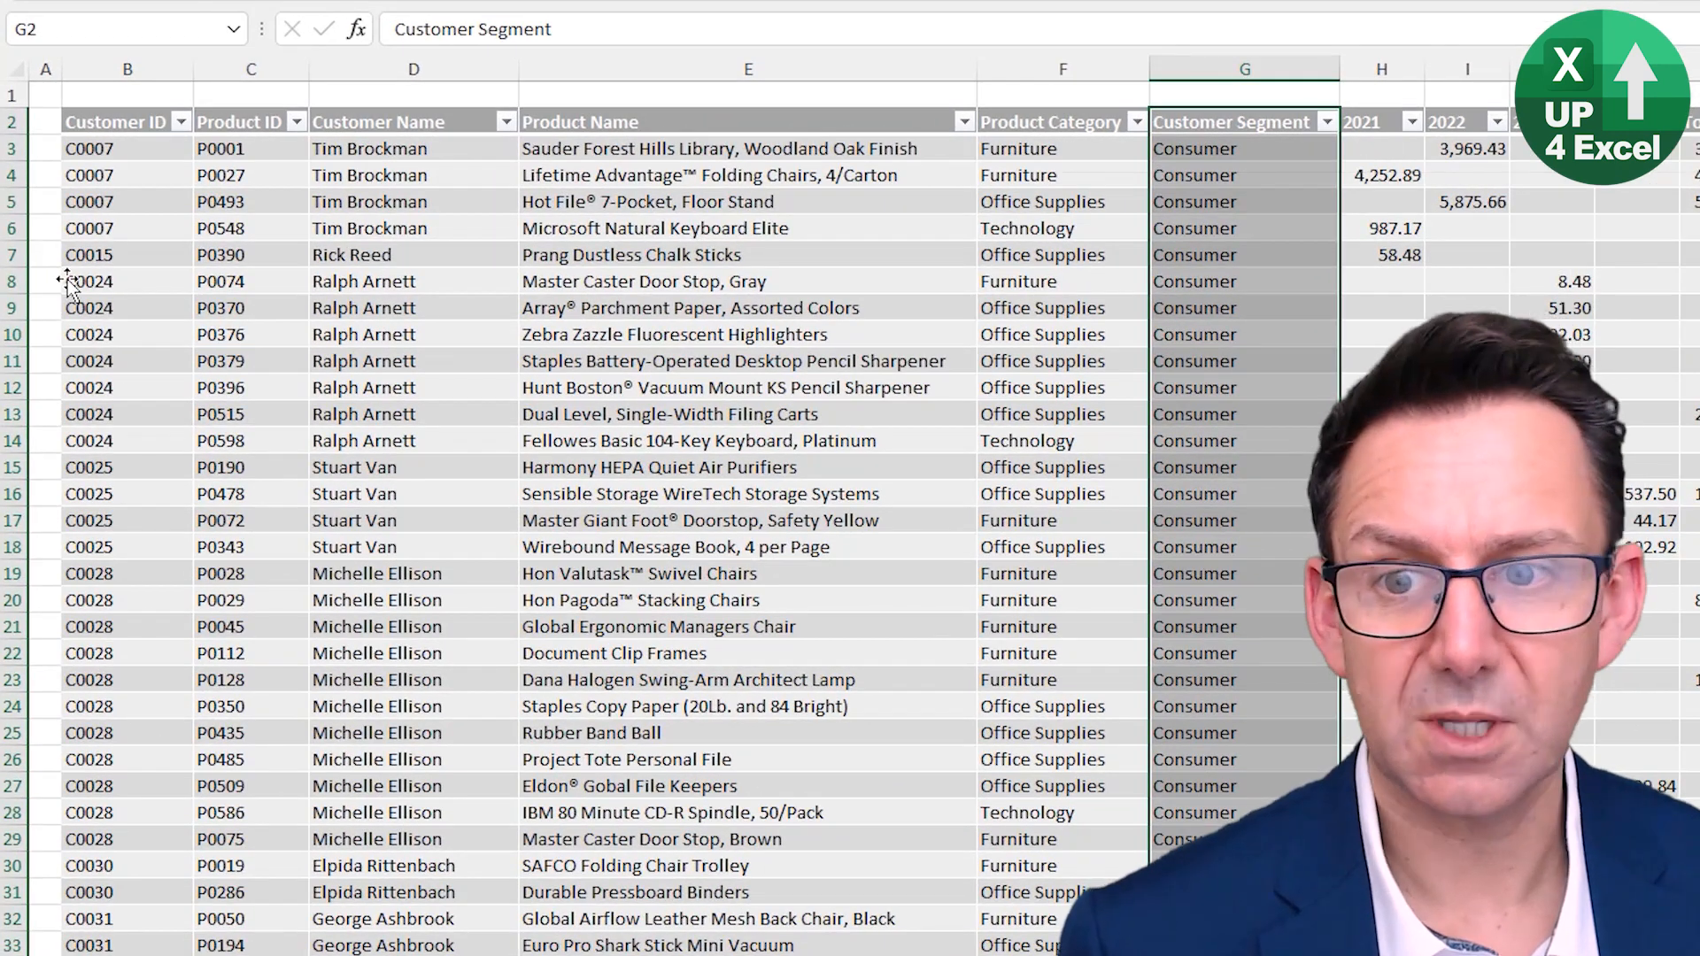
- Move the Master Caster Door Stop, Gray row down below the Dual Level, Single-Width Filing Carts row
click(68, 281)
drag(332, 294, 354, 465)
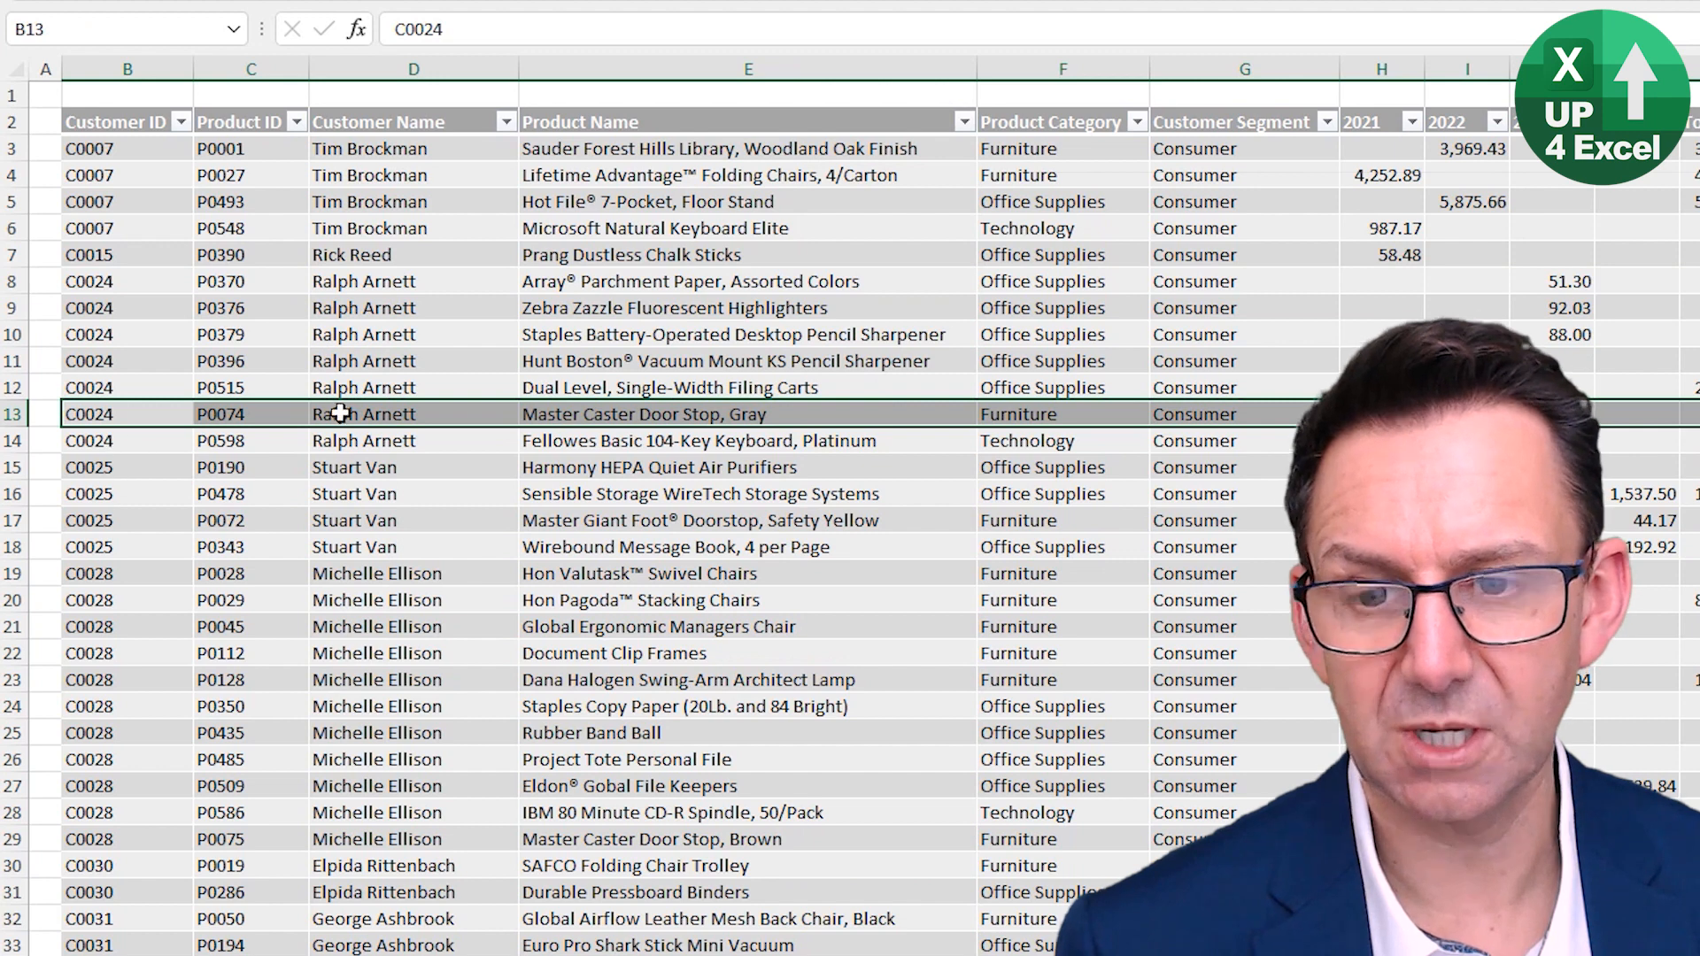
- Jump to the bottom of the Orders table and turn on its Total Row
key(ctrl+Down)
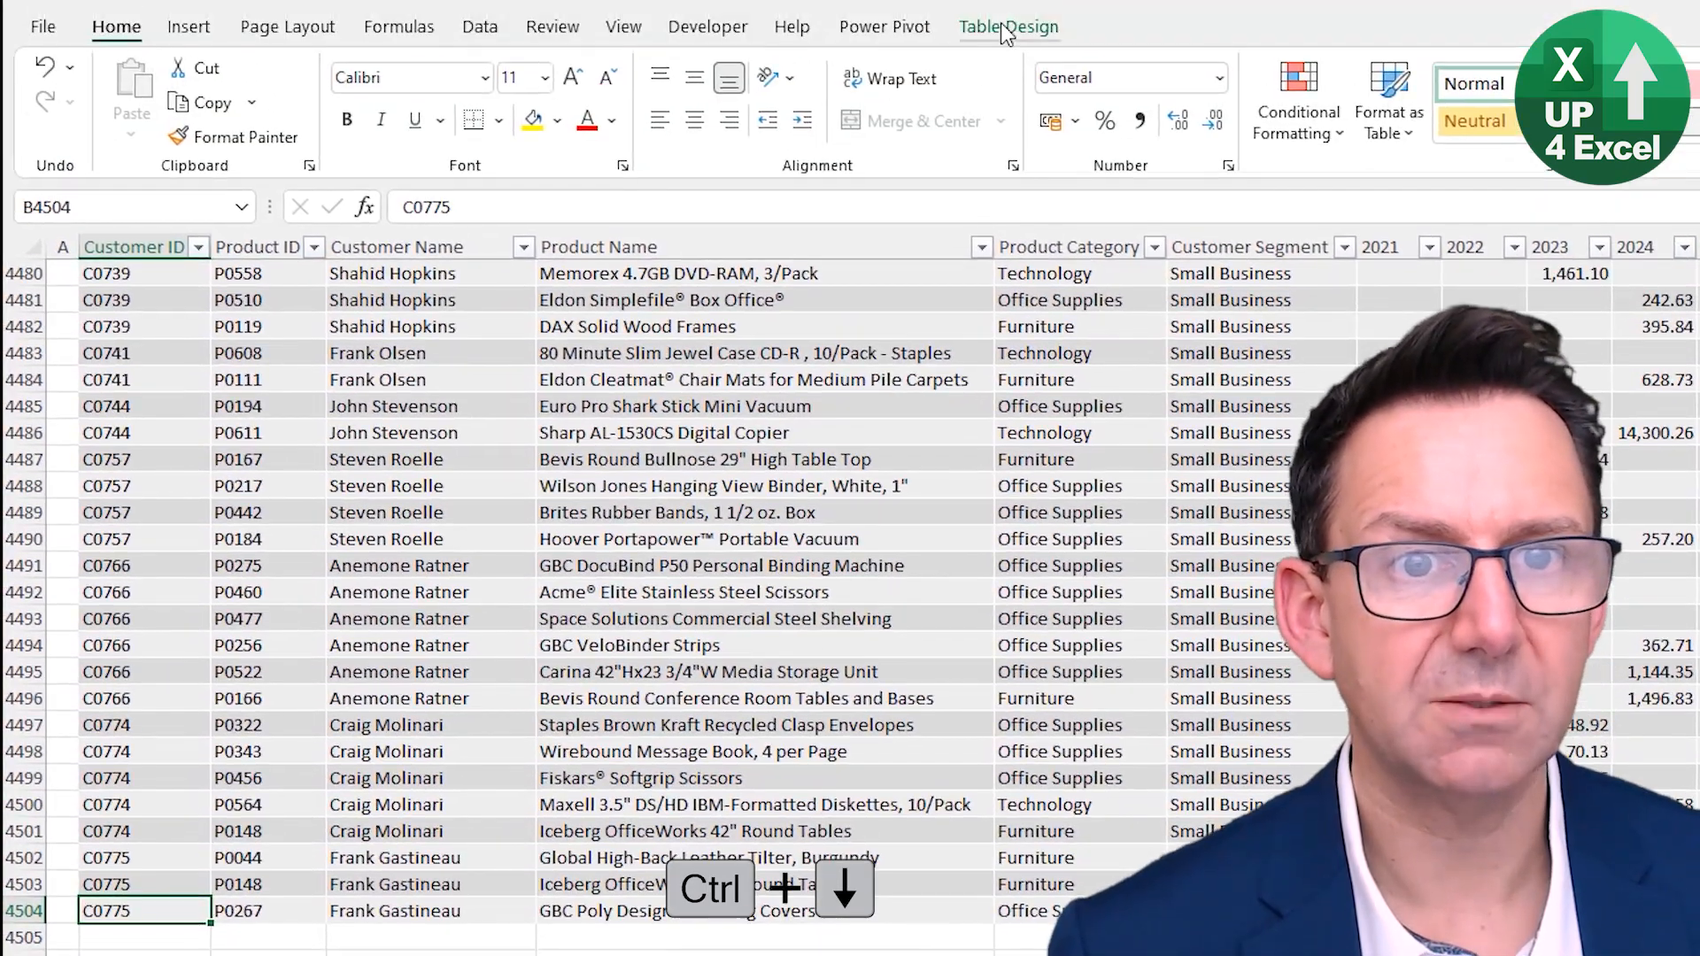
click(1006, 28)
click(822, 103)
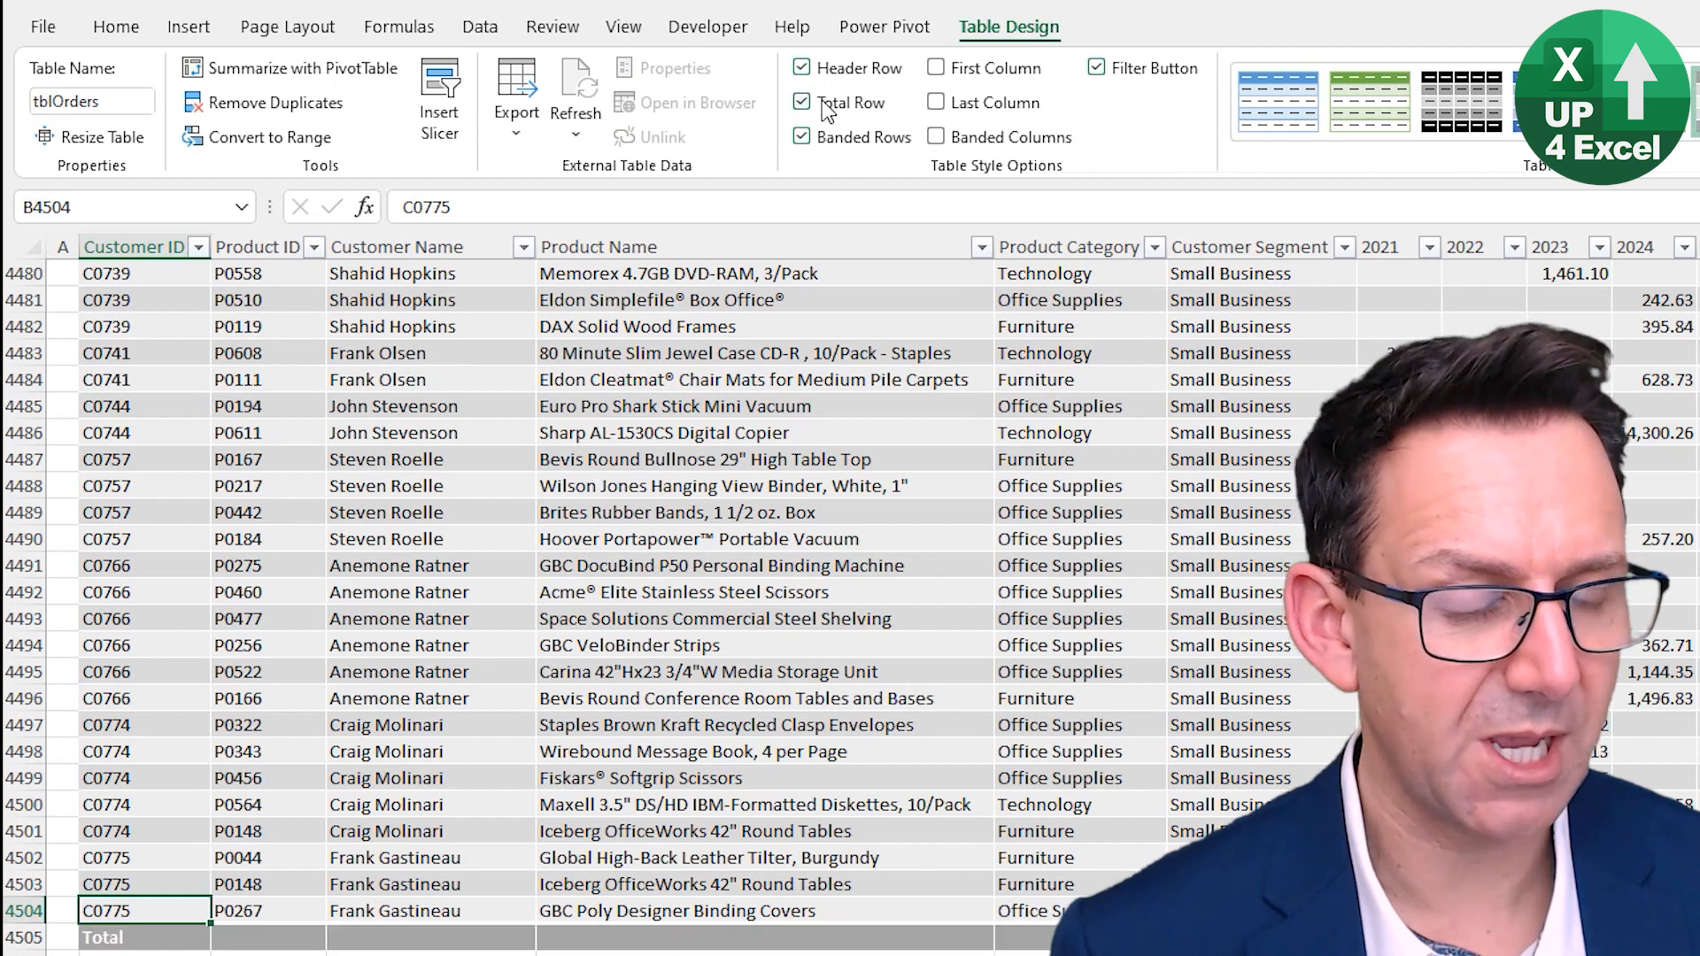
- Move the Iceberg OfficeWorks 42" Round Tables row below the GBC Poly Designer Binding Covers row at the table's end
click(82, 885)
drag(252, 898, 253, 925)
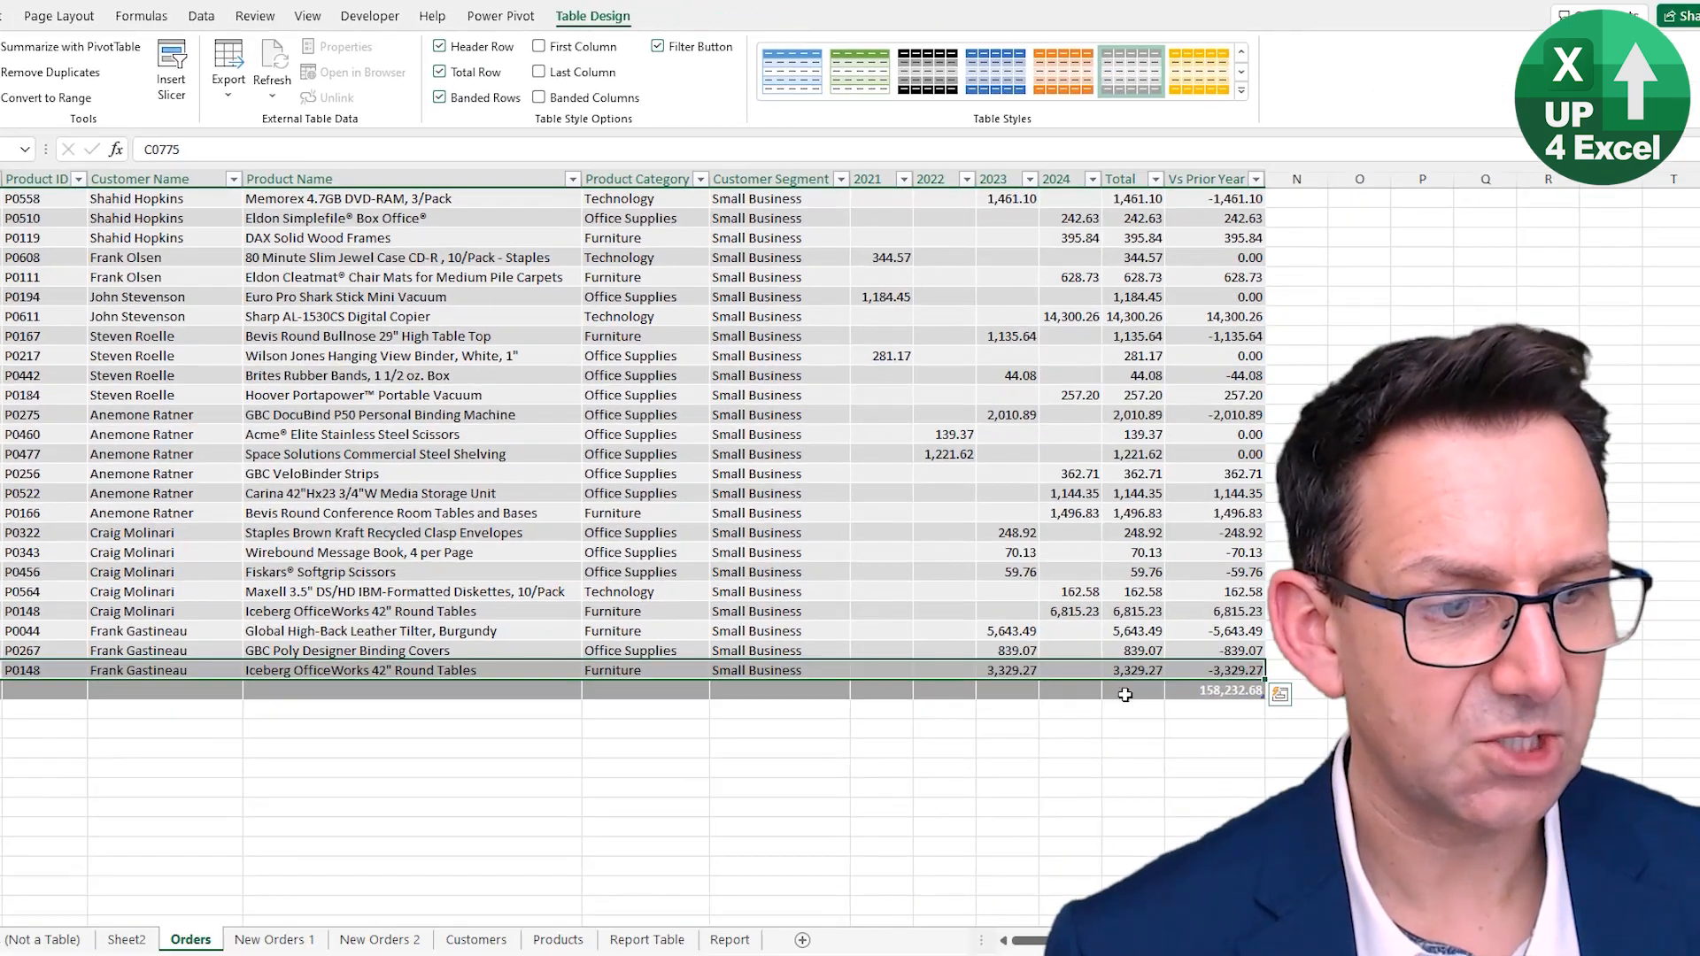
- Inspect the total row cells for the year, Total and Vs Prior Year columns and a Customer Segment lookup formula
click(1124, 695)
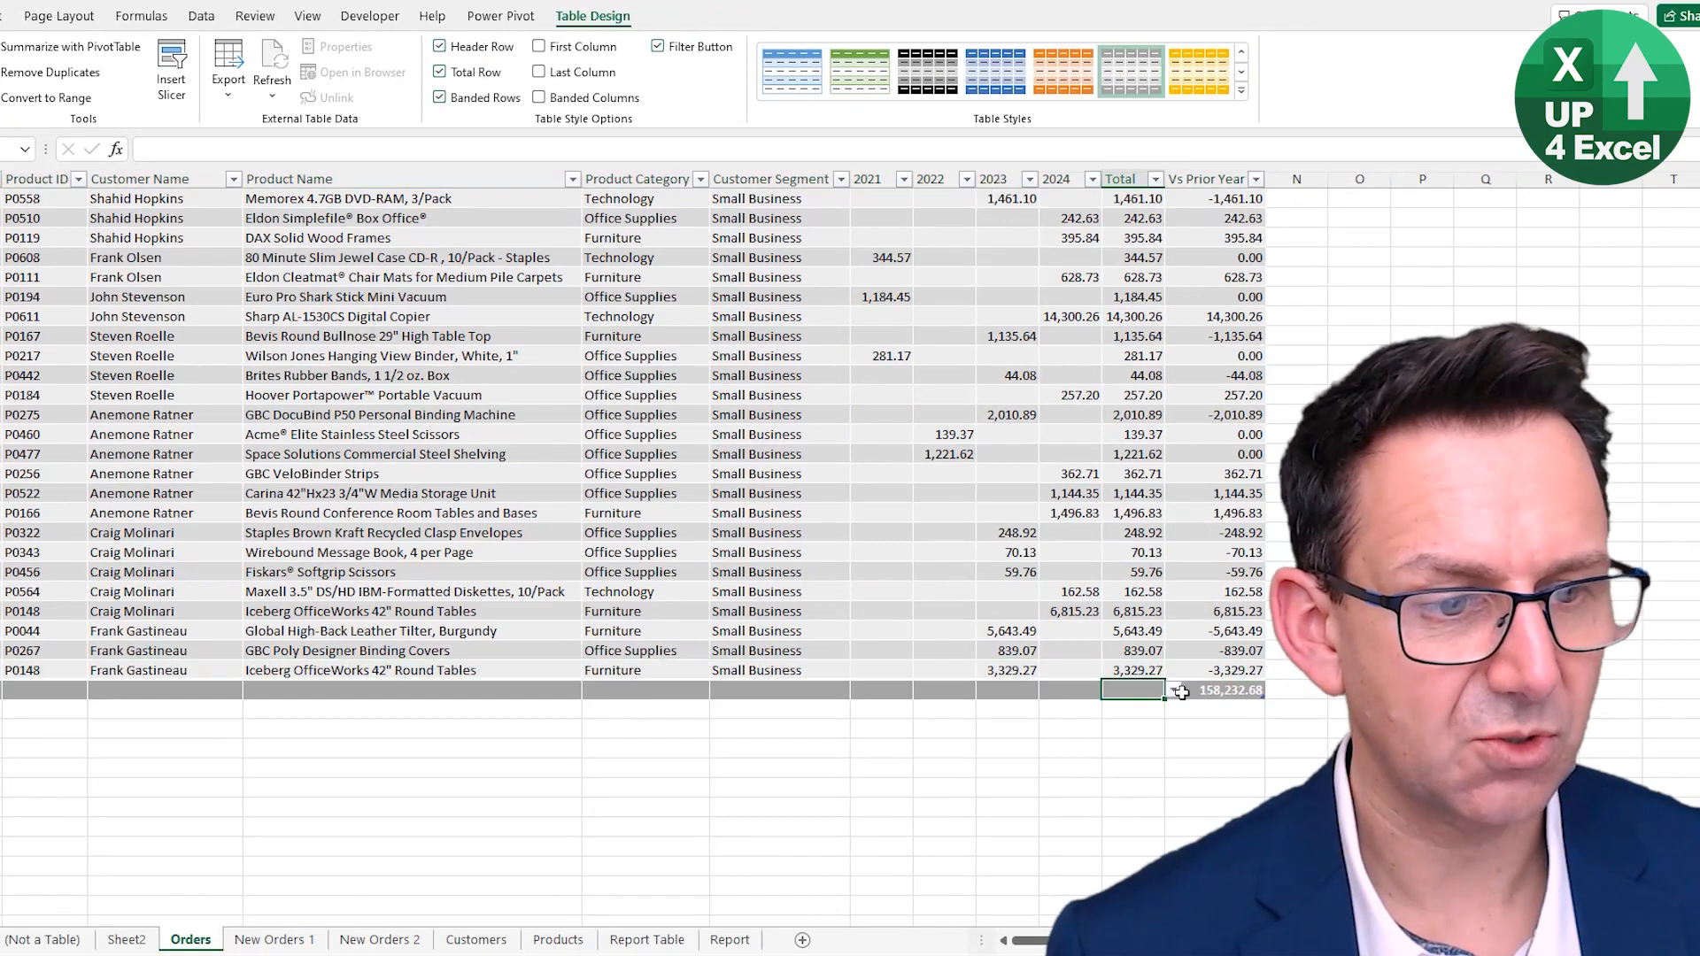
click(1126, 670)
click(1124, 693)
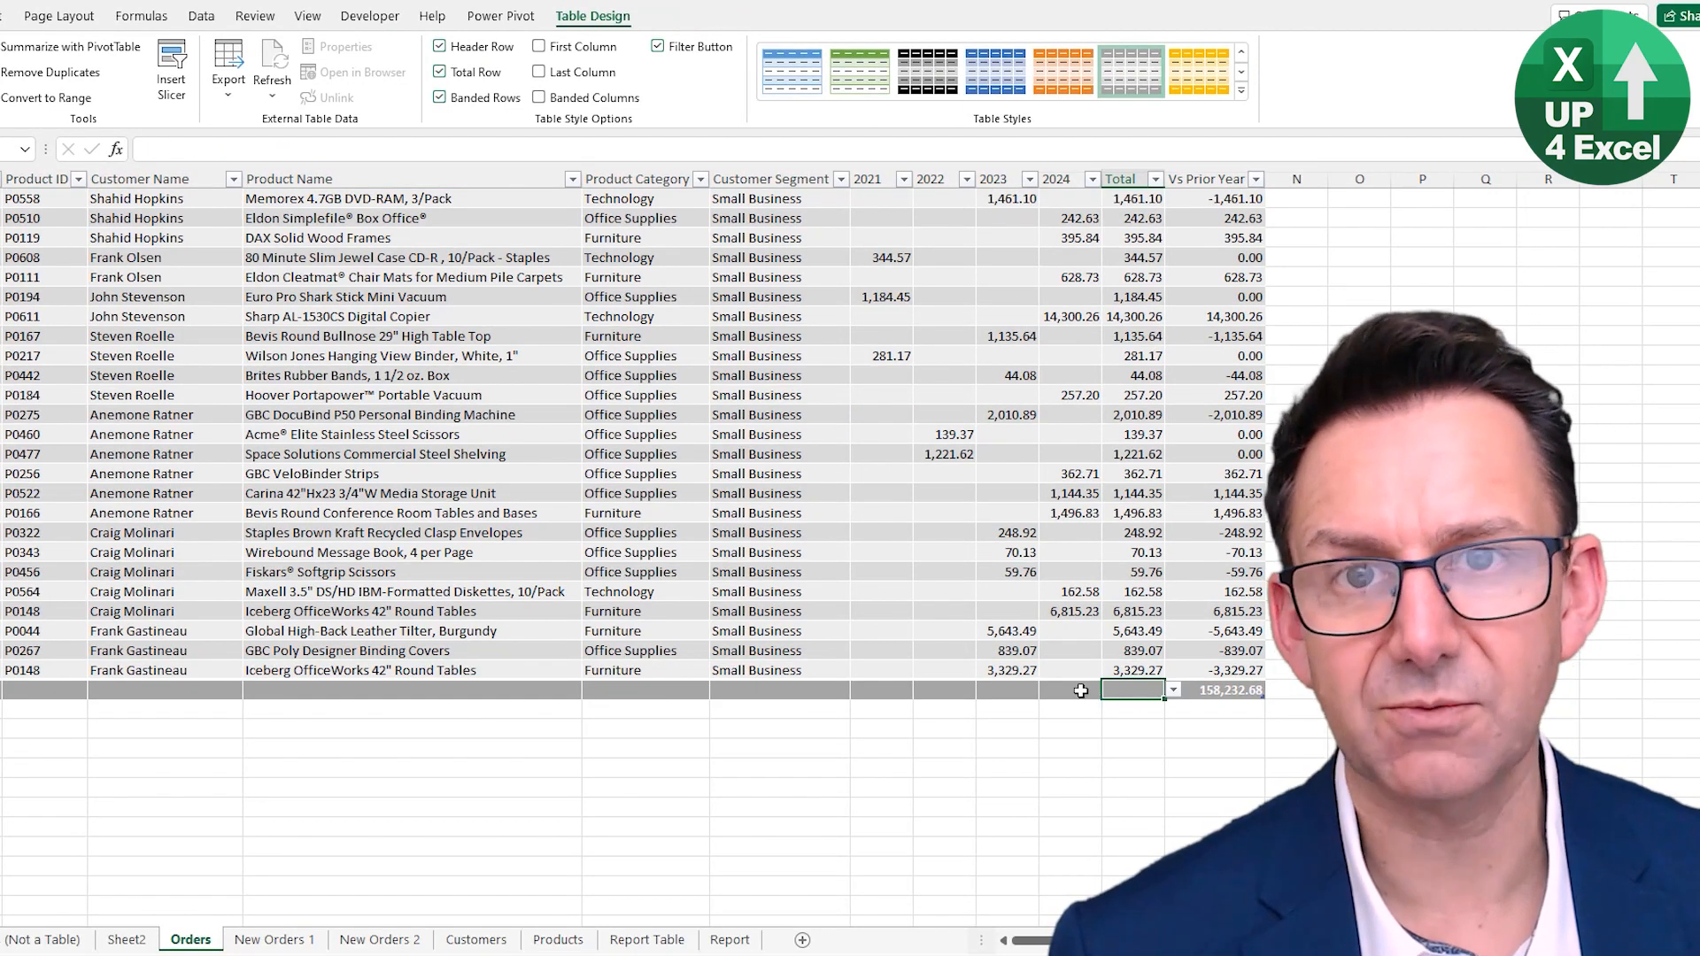
click(1223, 692)
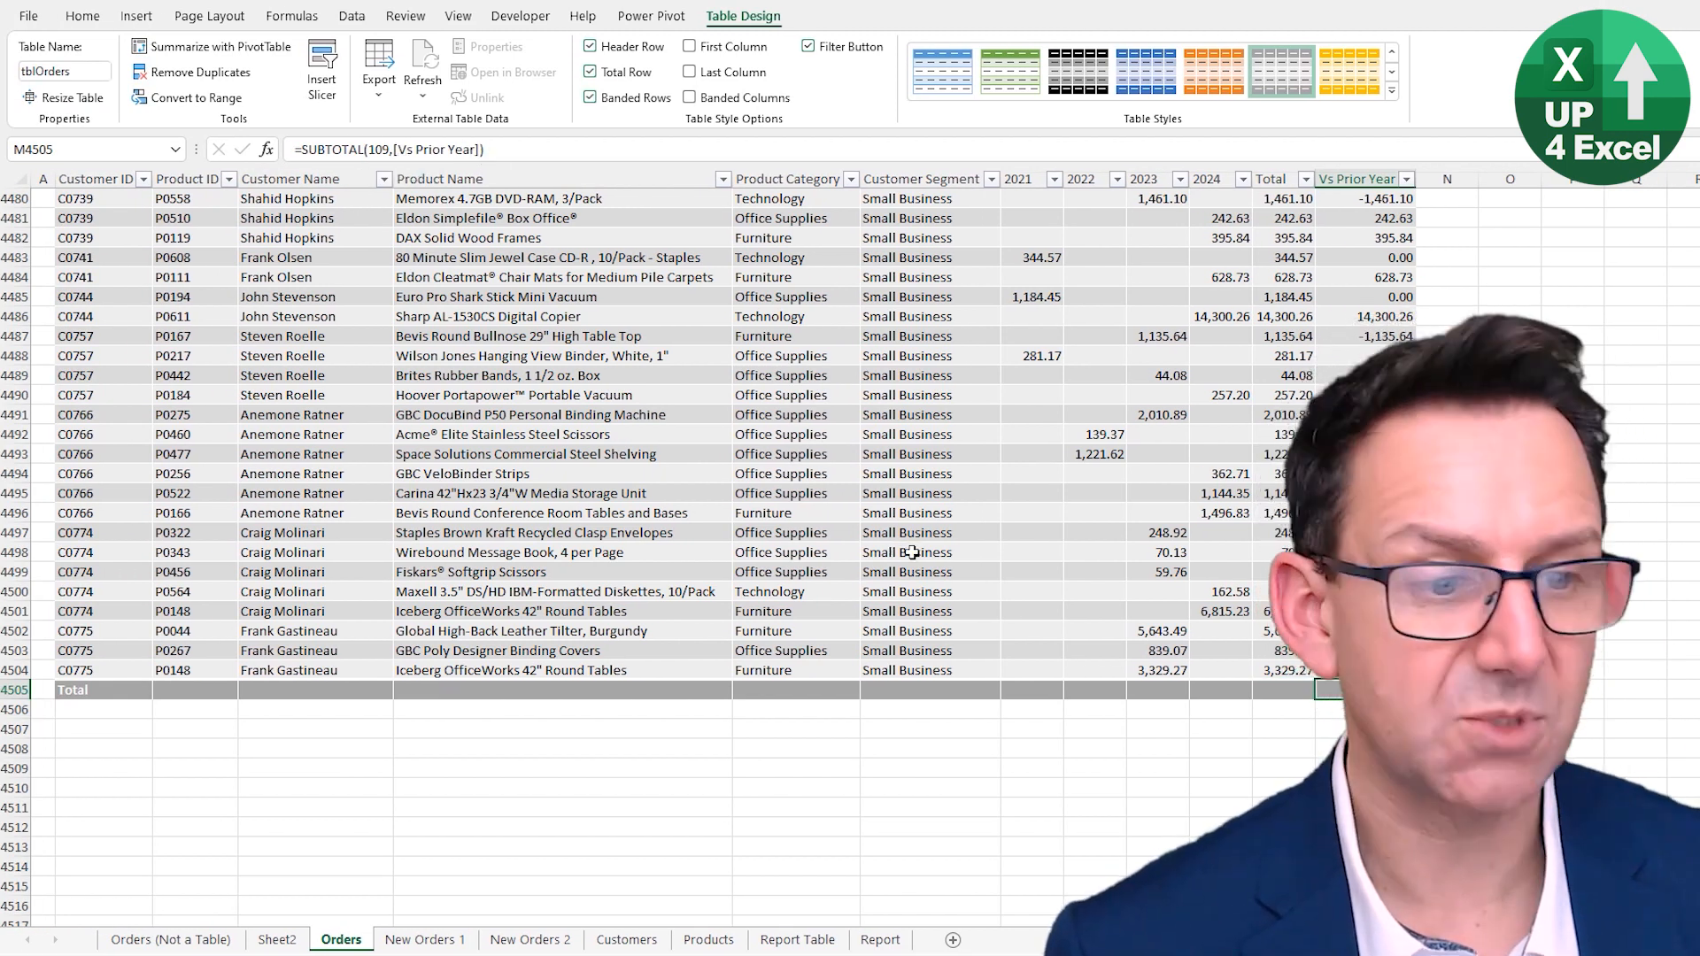
click(994, 551)
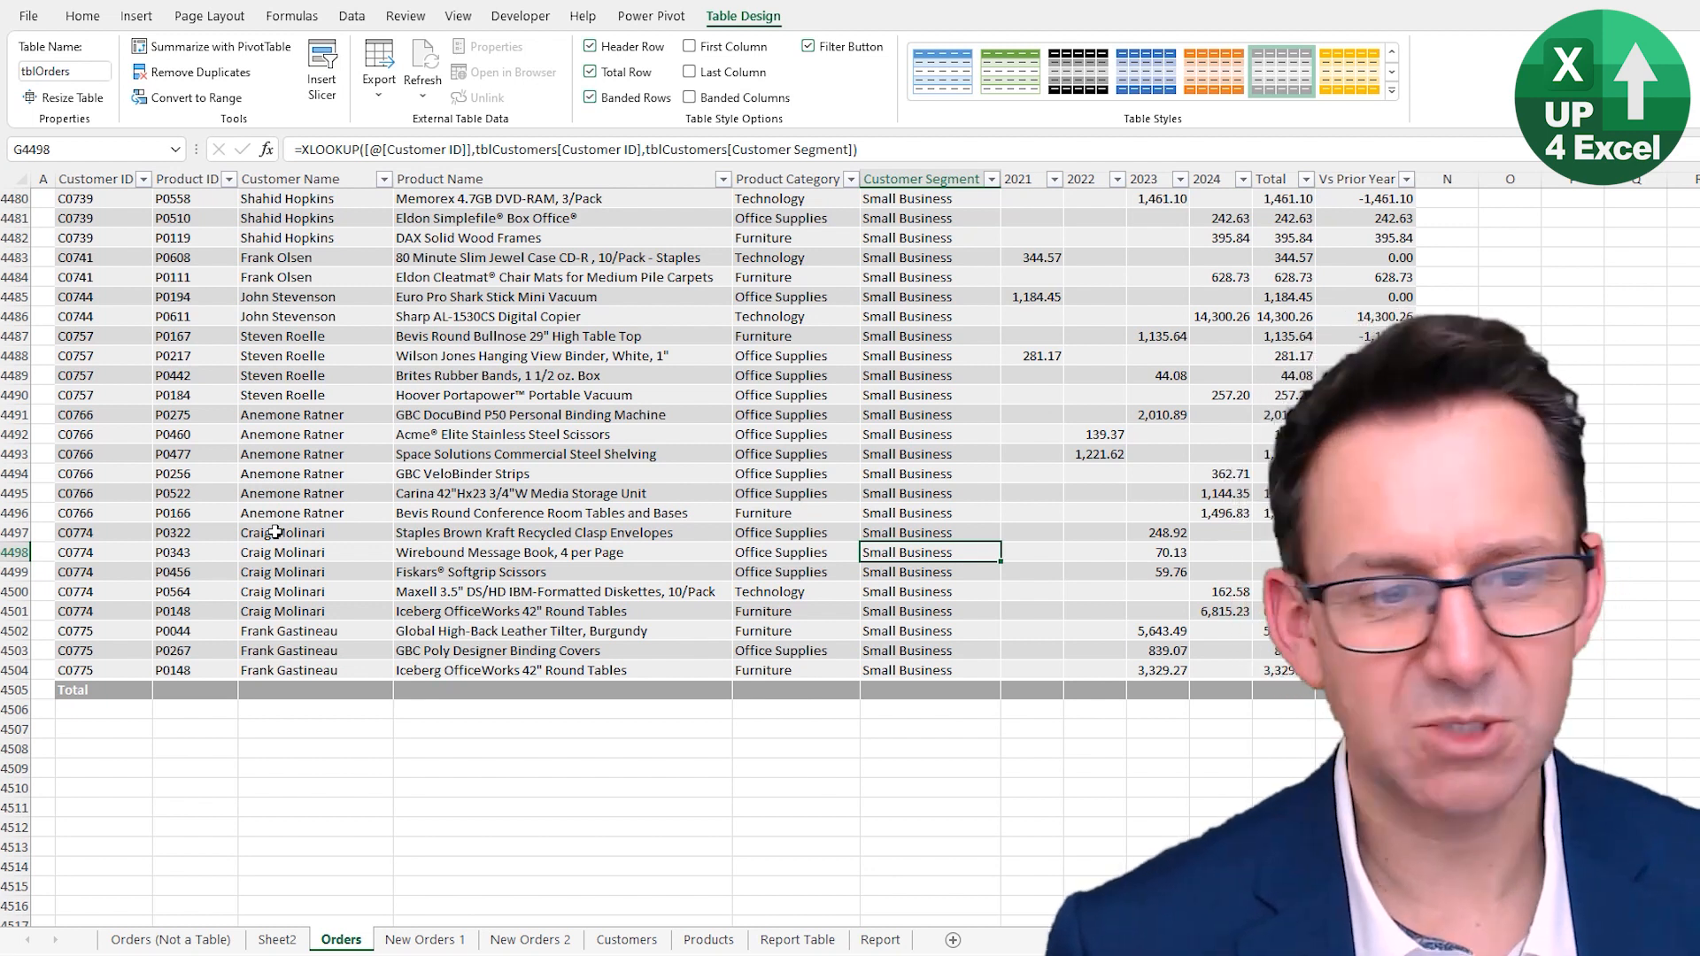
- Load the Orders table into Power Query using Get Data From Table/Range
key(ctrl+Up)
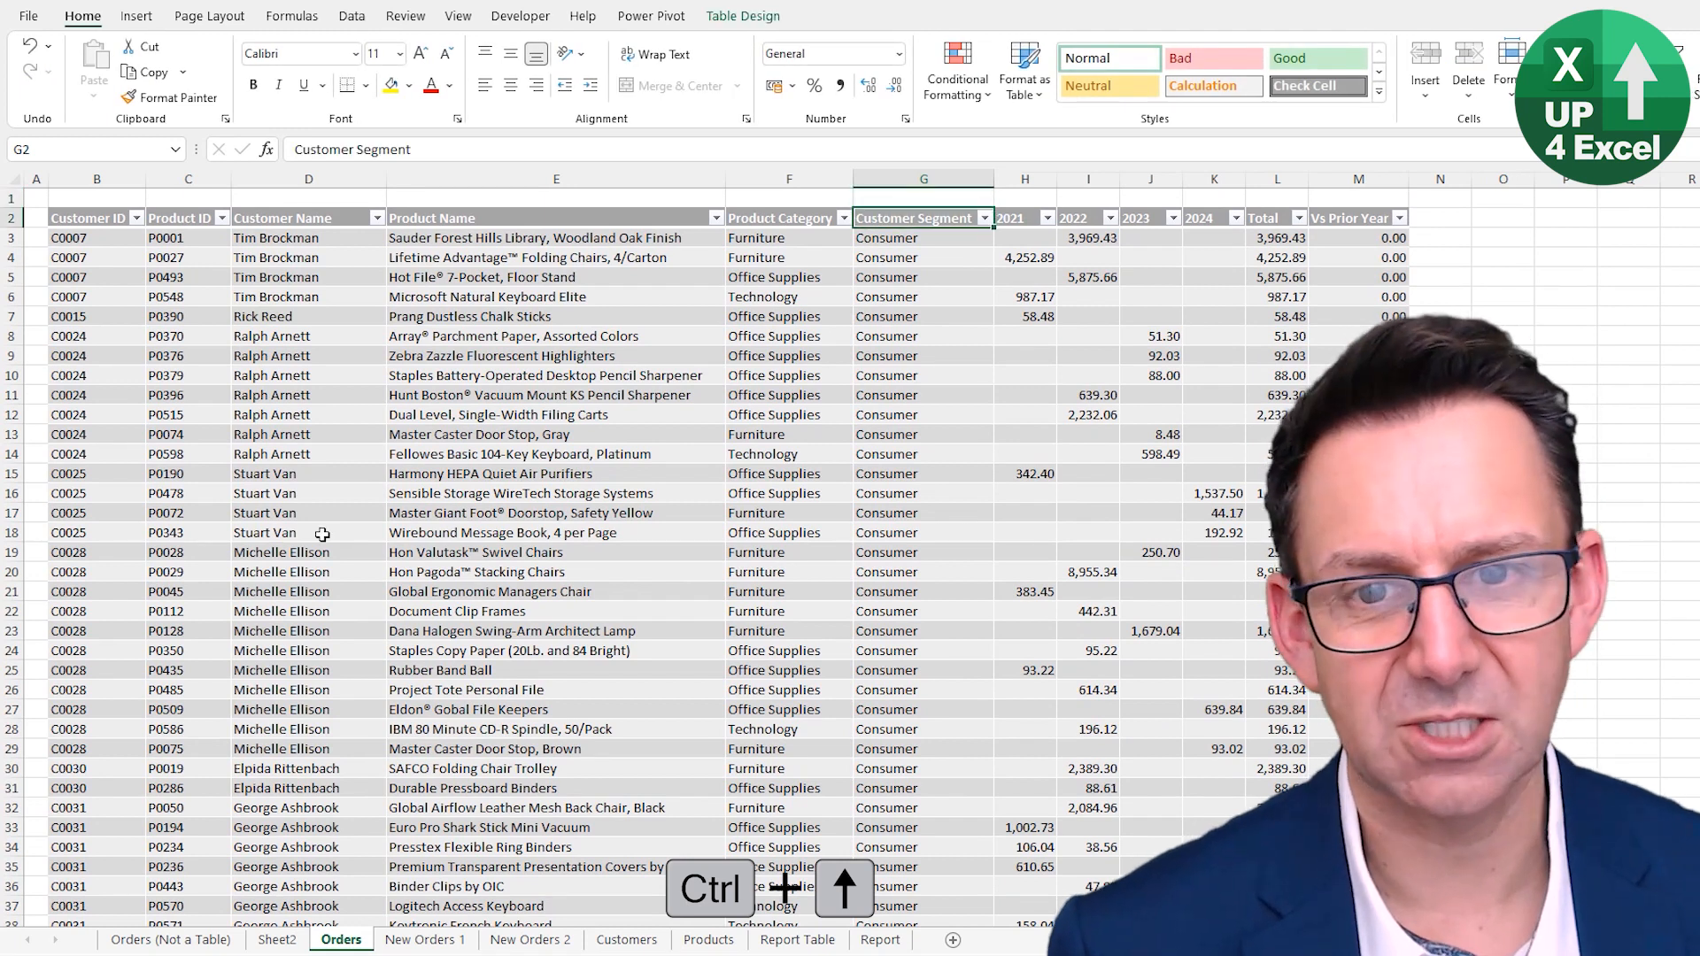
click(549, 375)
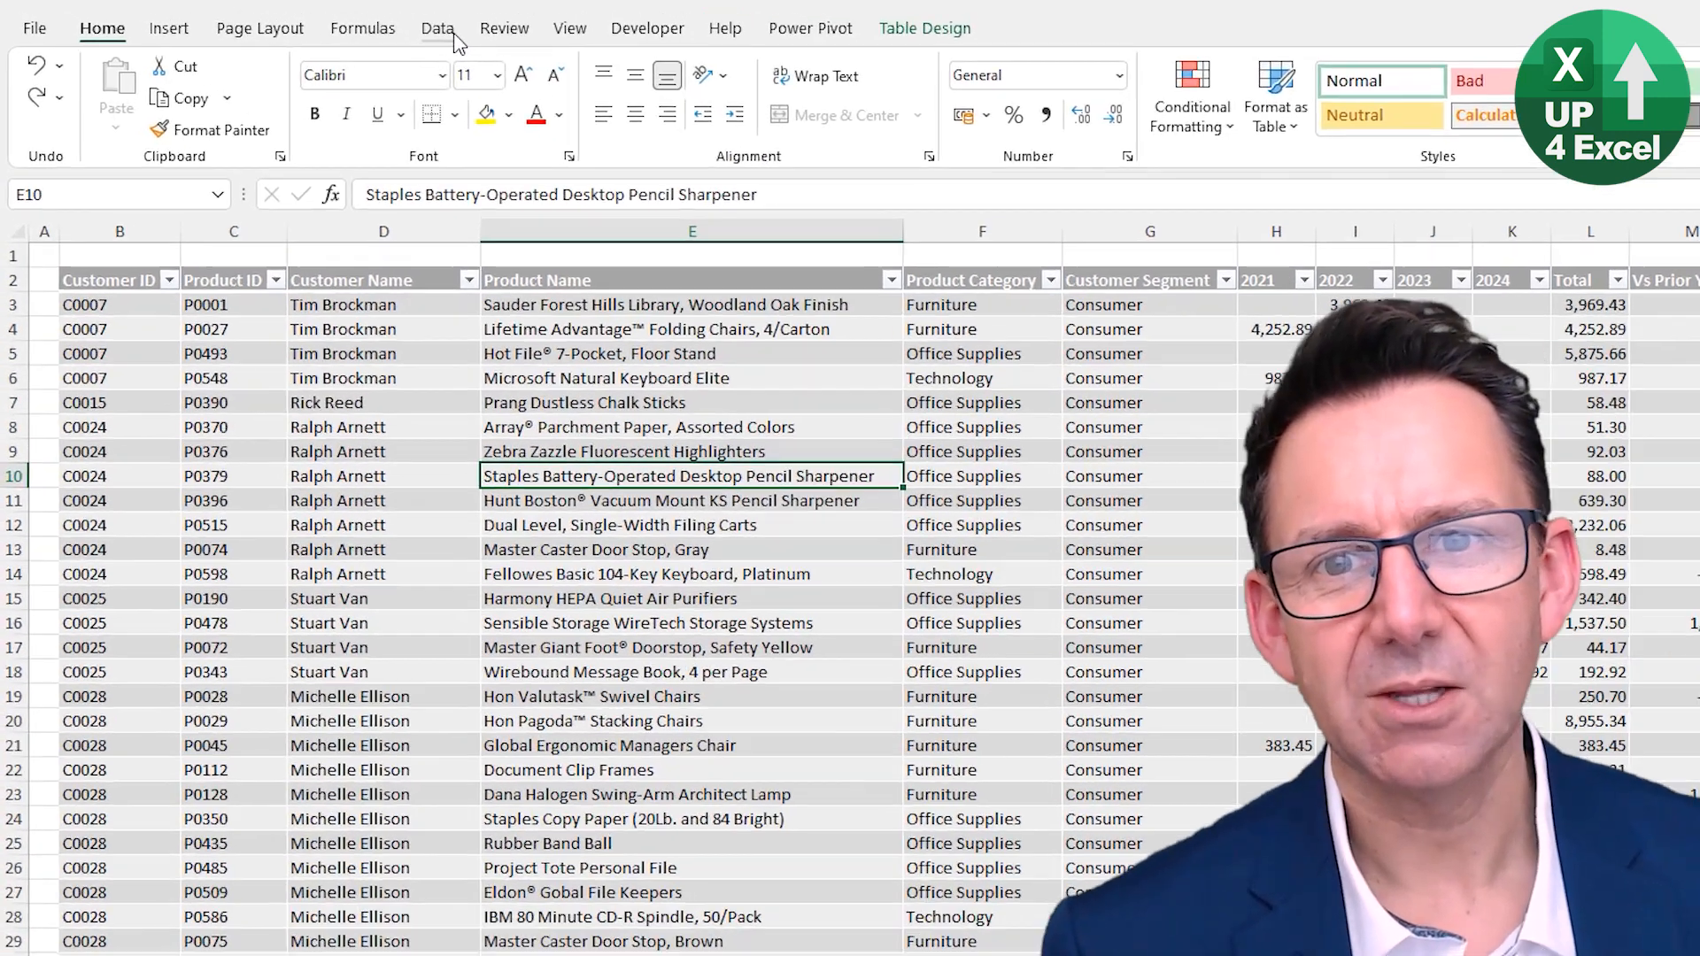
click(451, 35)
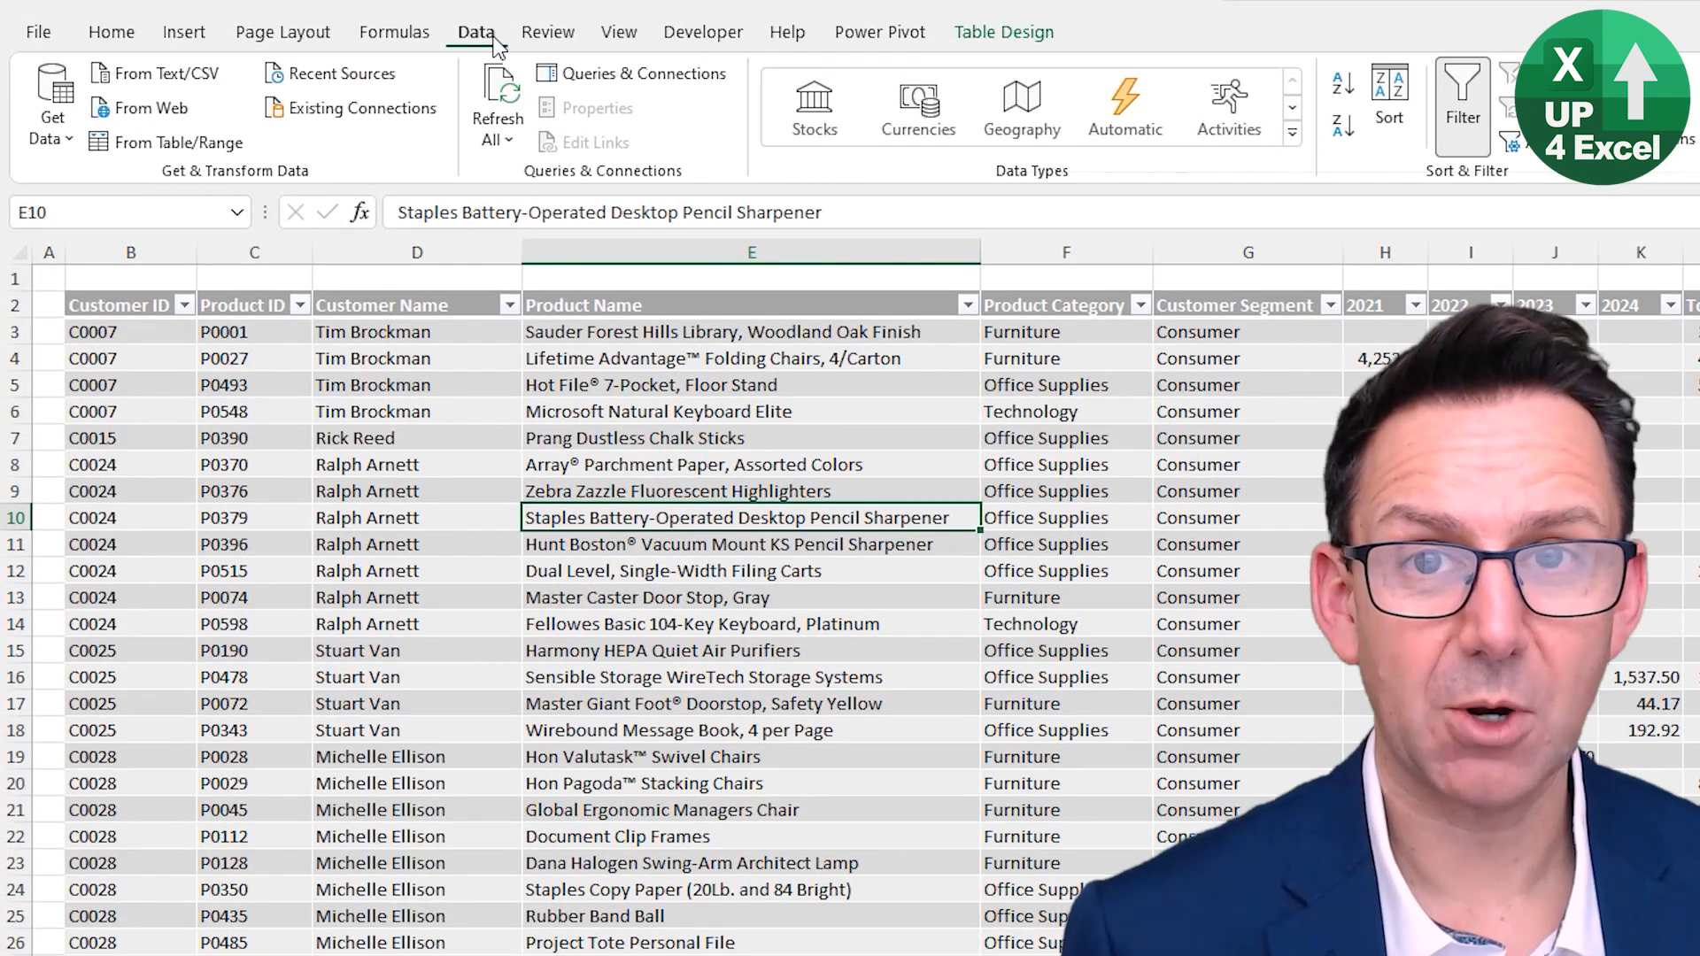
click(50, 128)
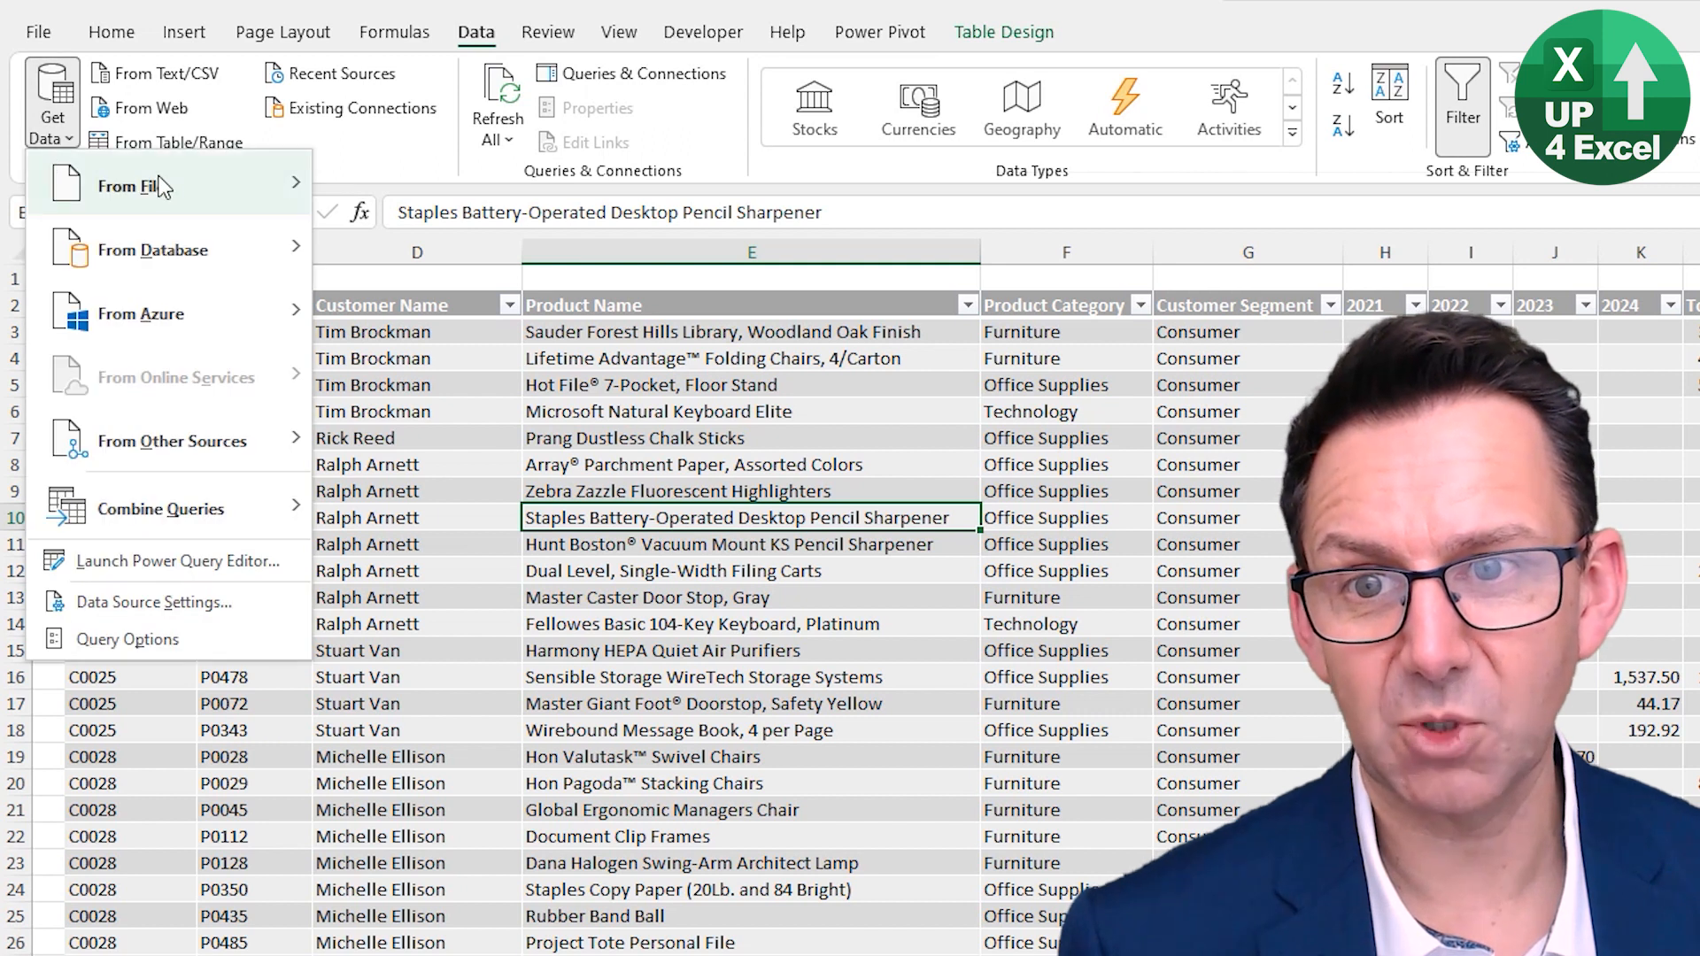
mouse_move(216, 199)
mouse_move(243, 508)
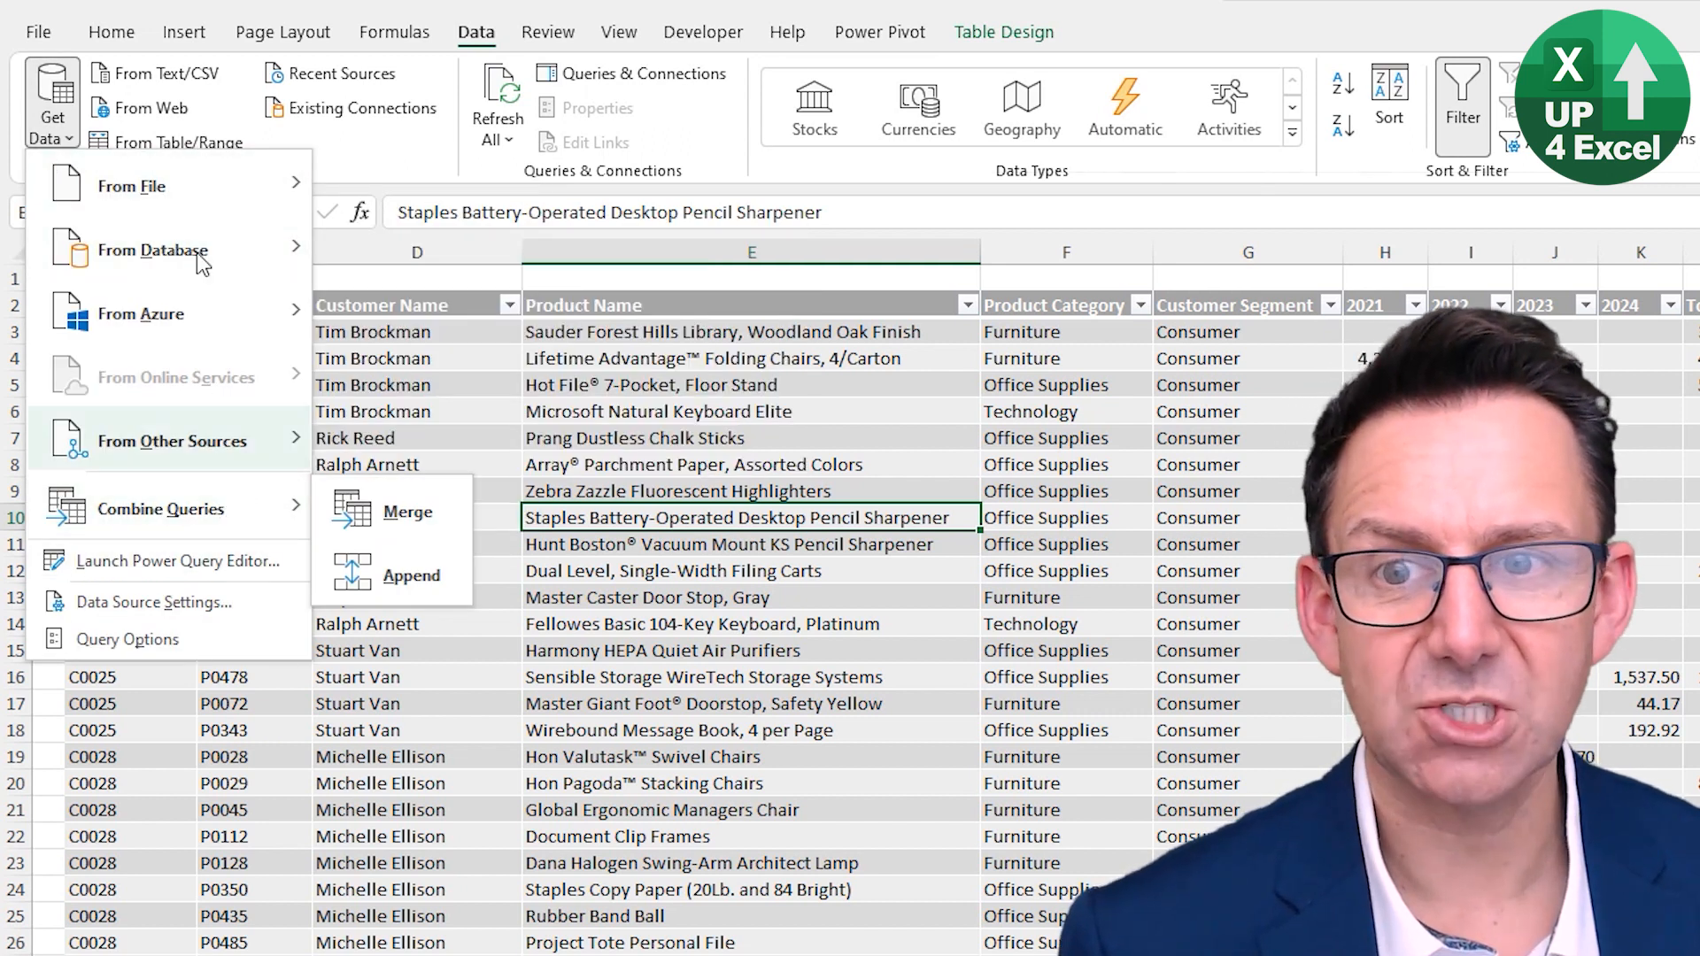
click(349, 144)
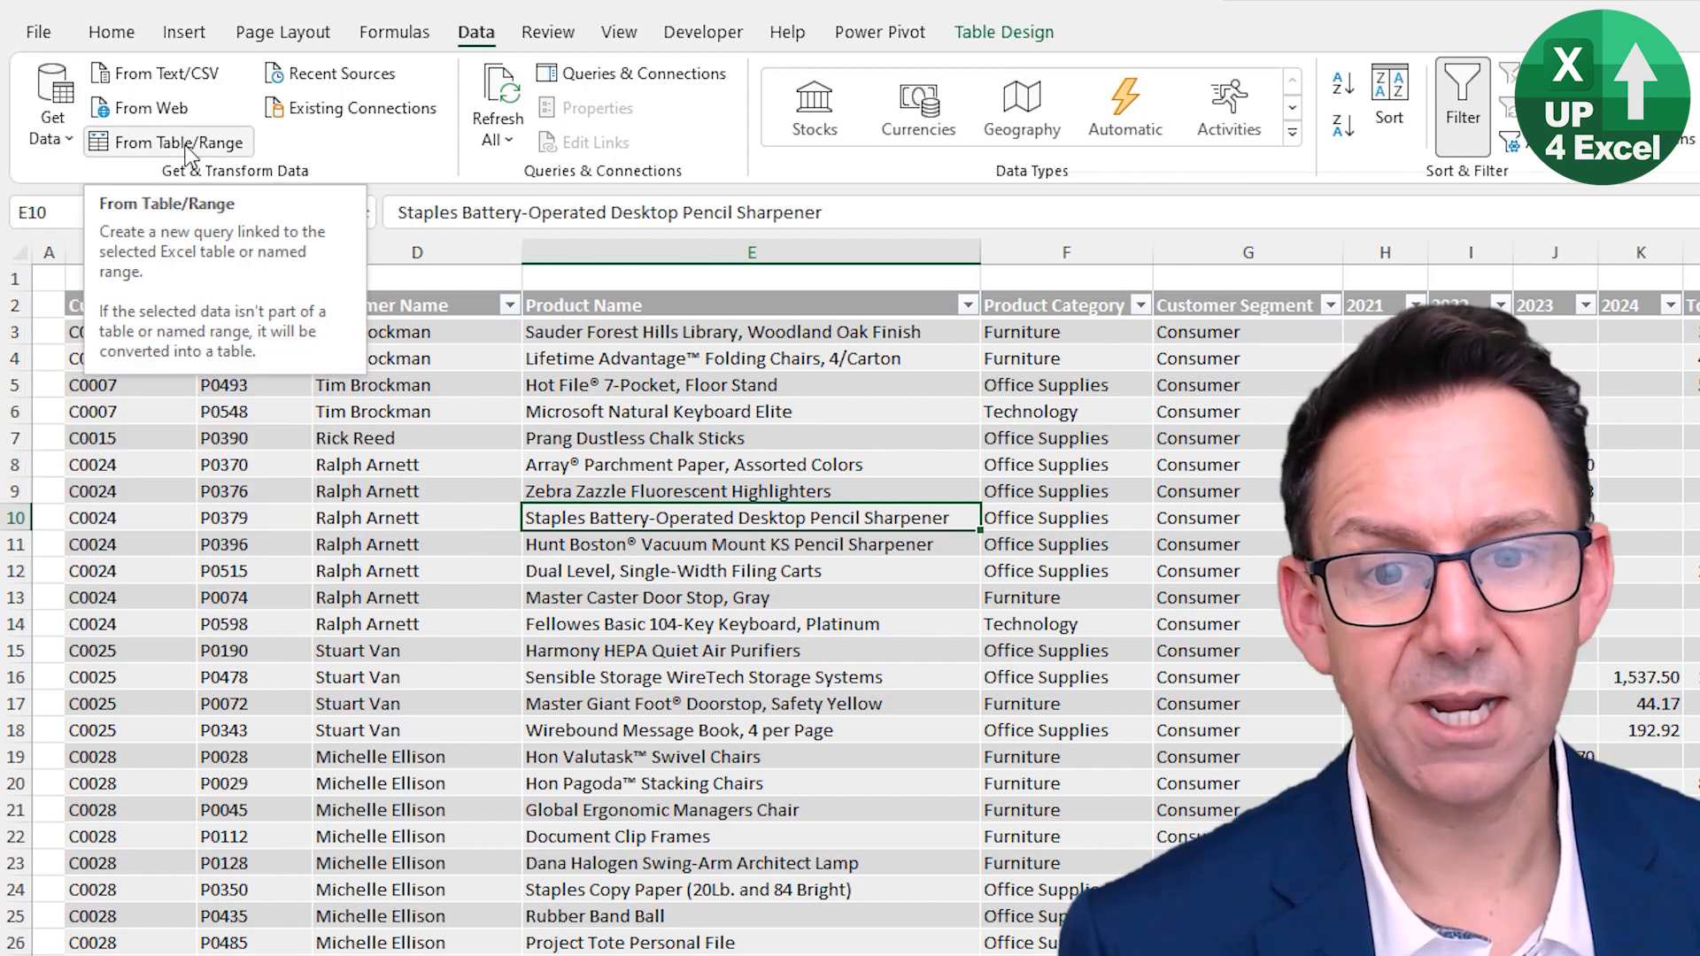
click(188, 146)
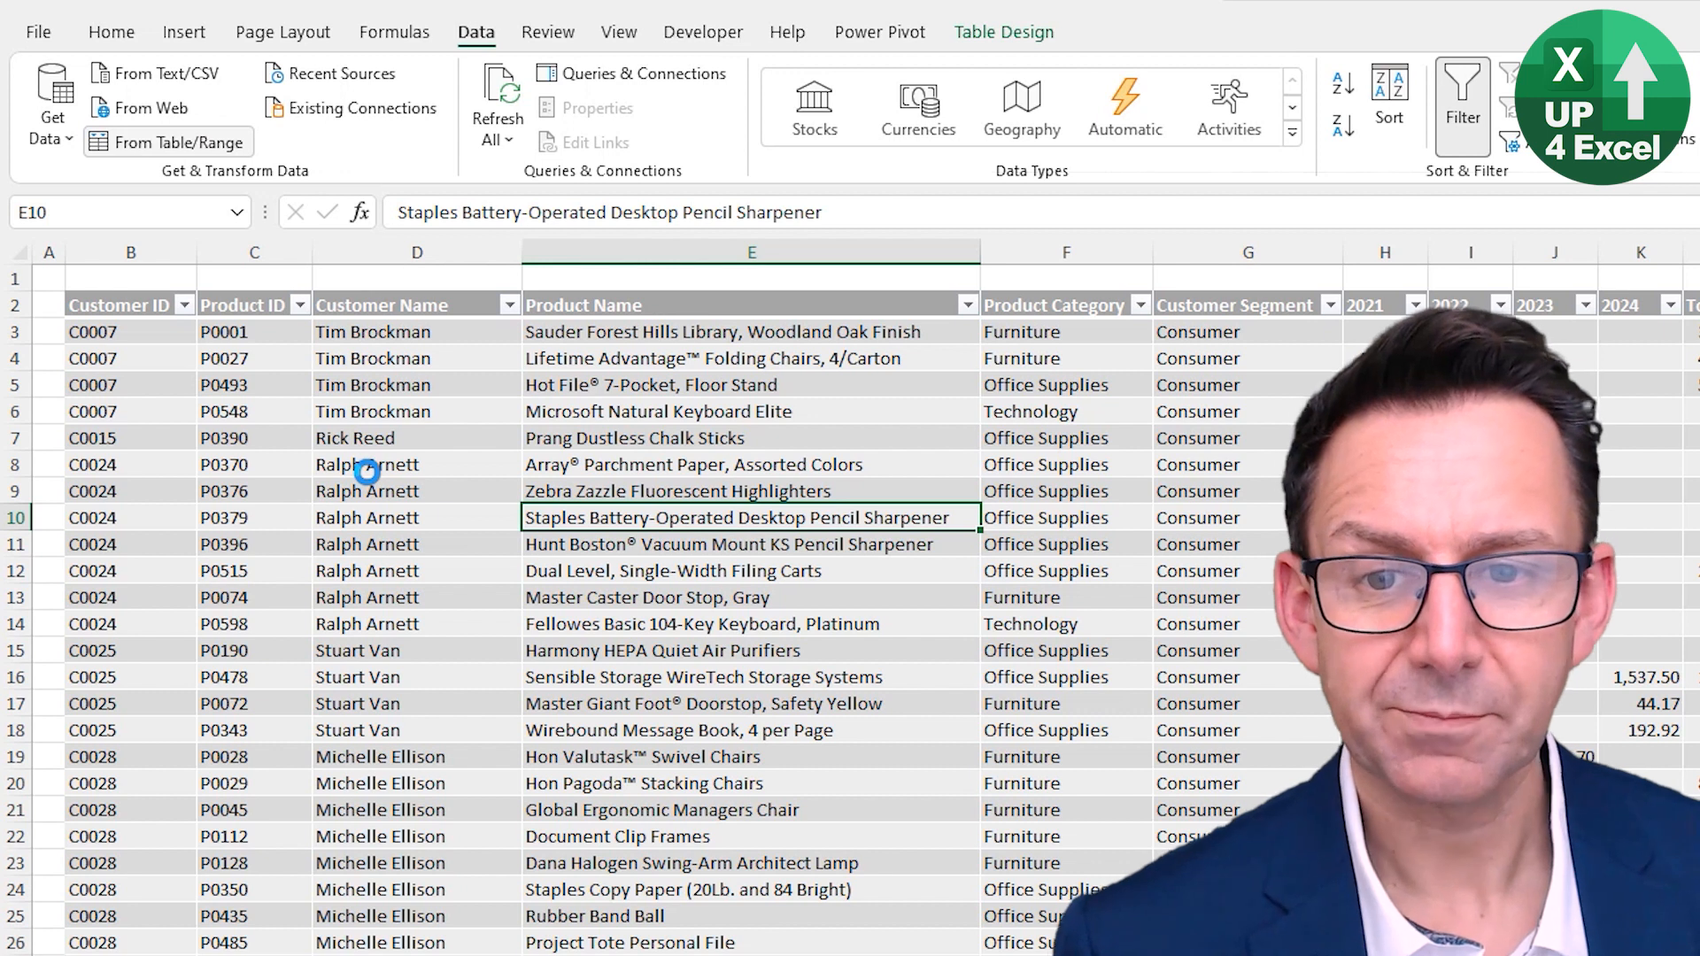